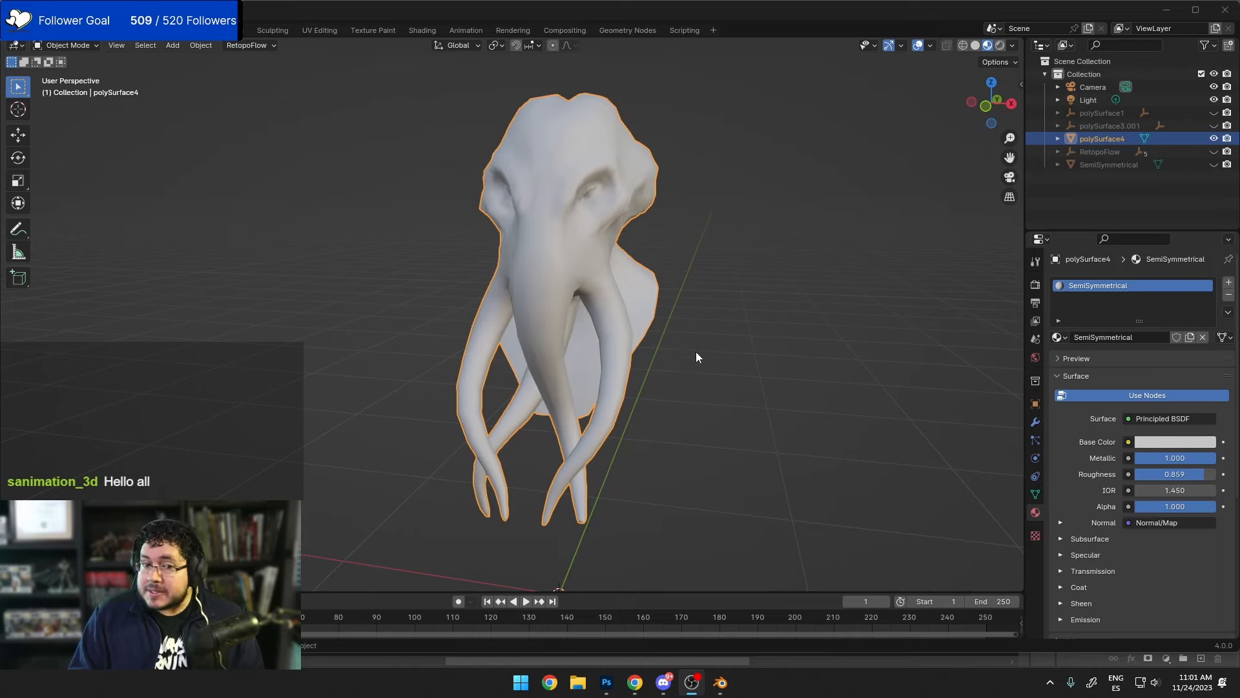
Step: Examine the tentacled creature head model from several angles and distances
middle_click_drag(717, 357, 744, 362)
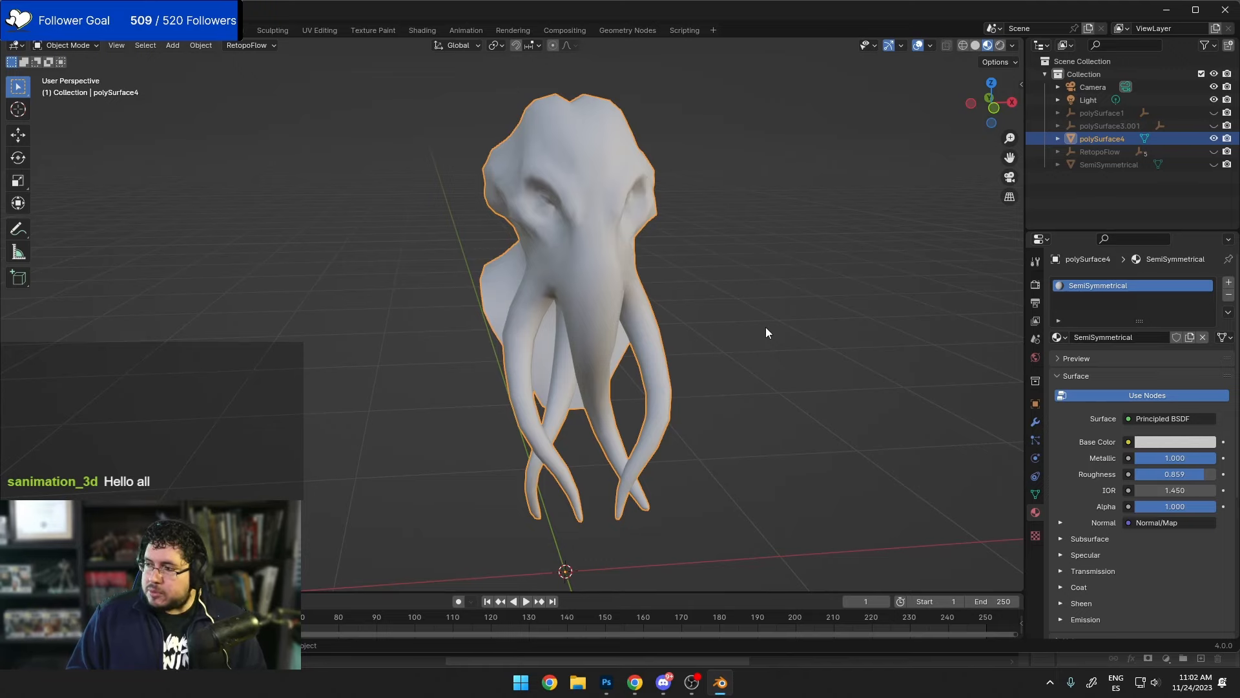
middle_click_drag(765, 326, 725, 306)
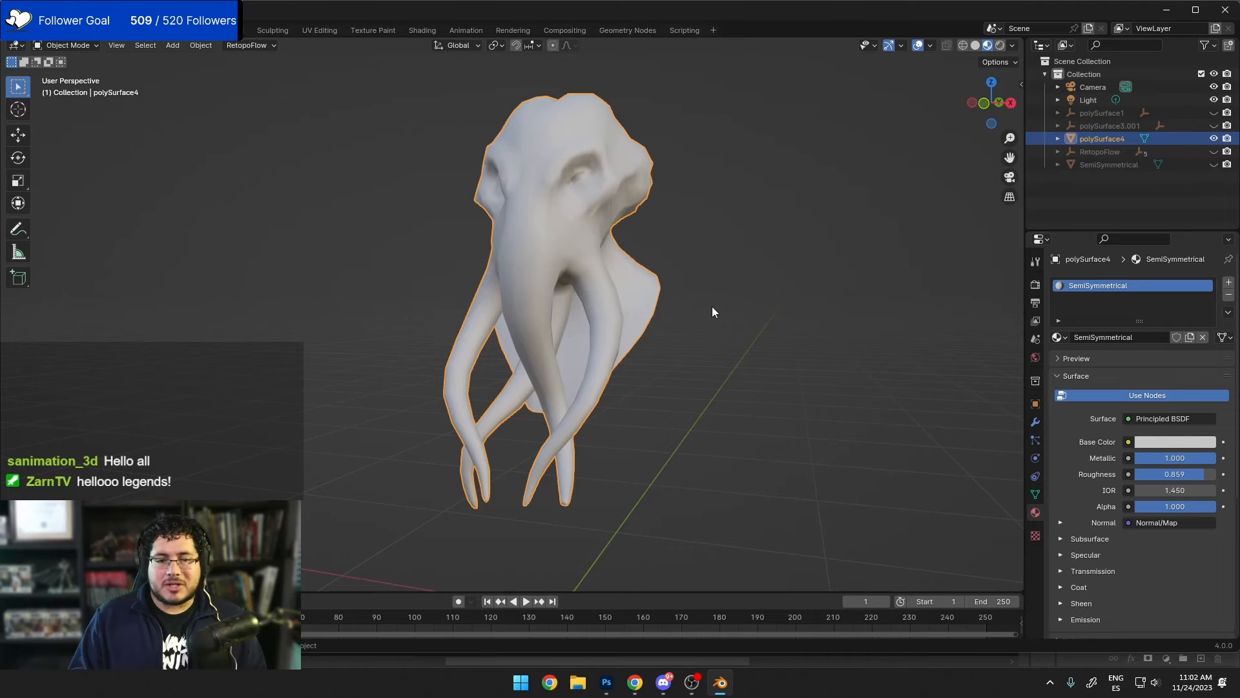
middle_click_drag(773, 321, 826, 349)
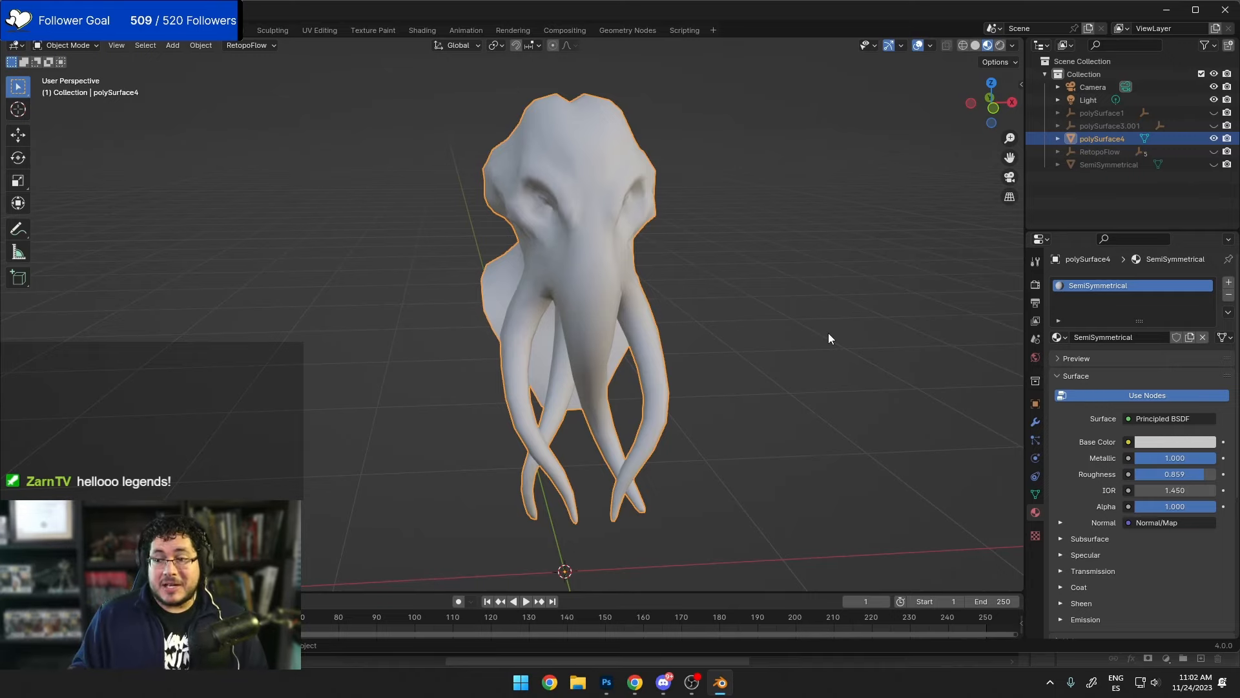
middle_click_drag(673, 203, 735, 327)
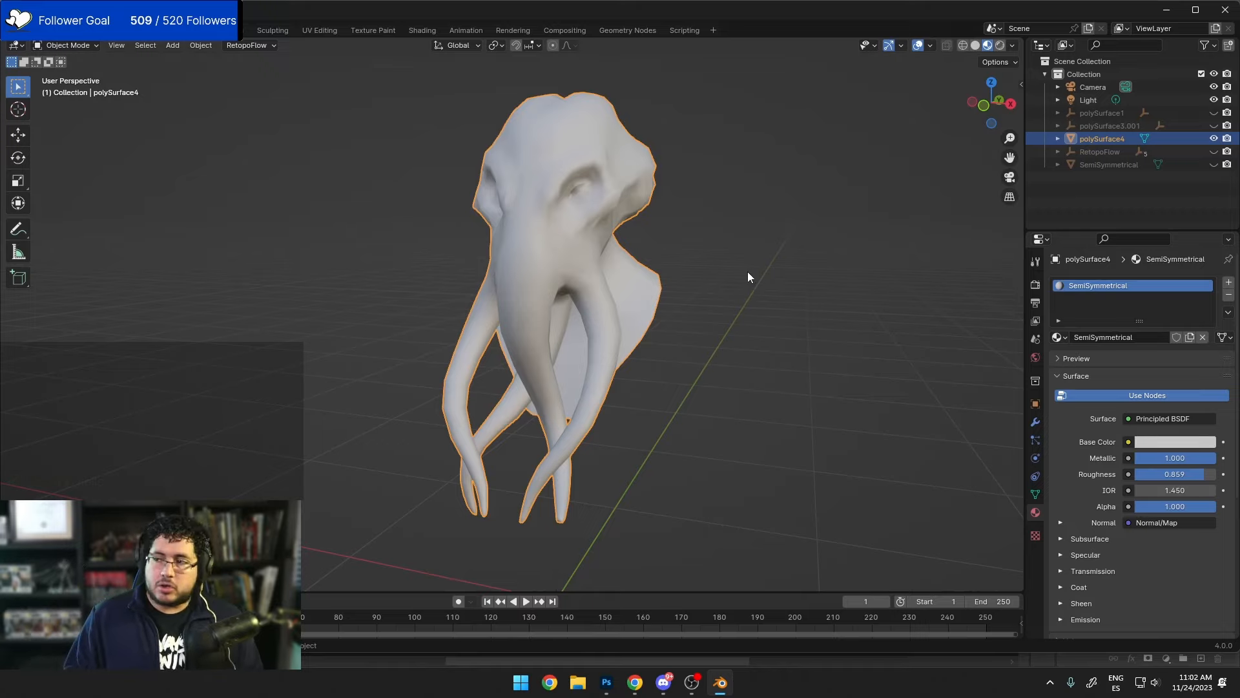
scroll(711, 277, "up", 2)
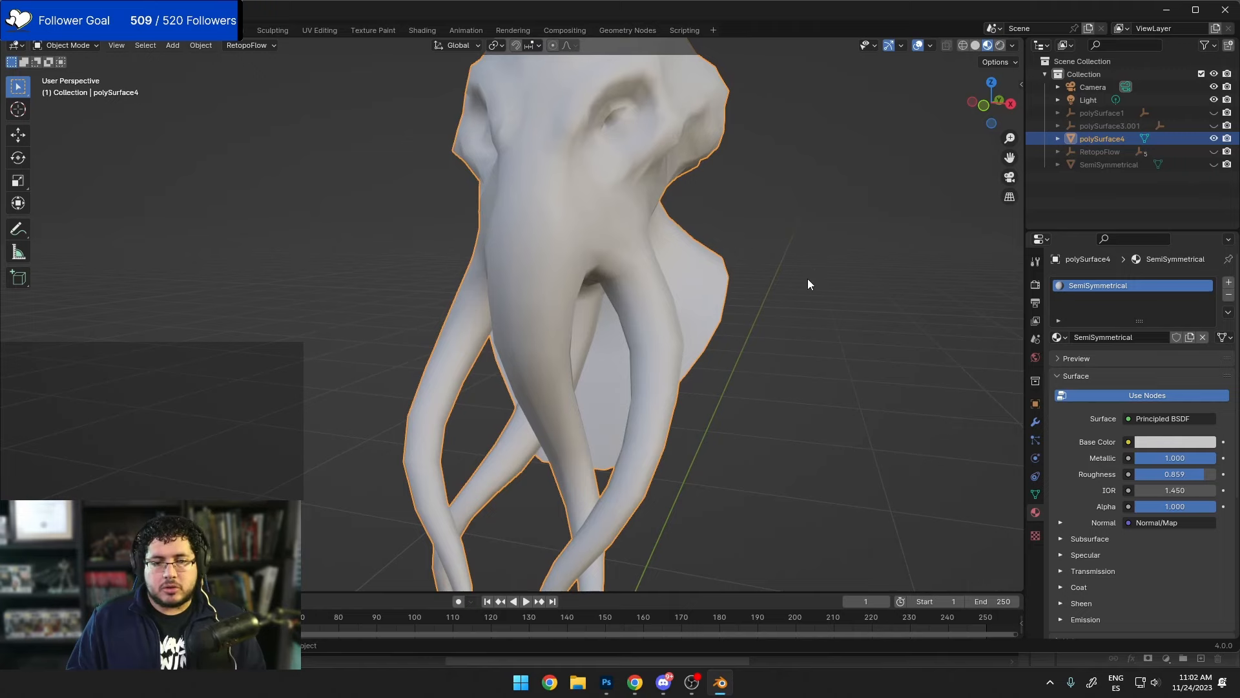
scroll(808, 284, "down", 4)
middle_click_drag(709, 319, 722, 362)
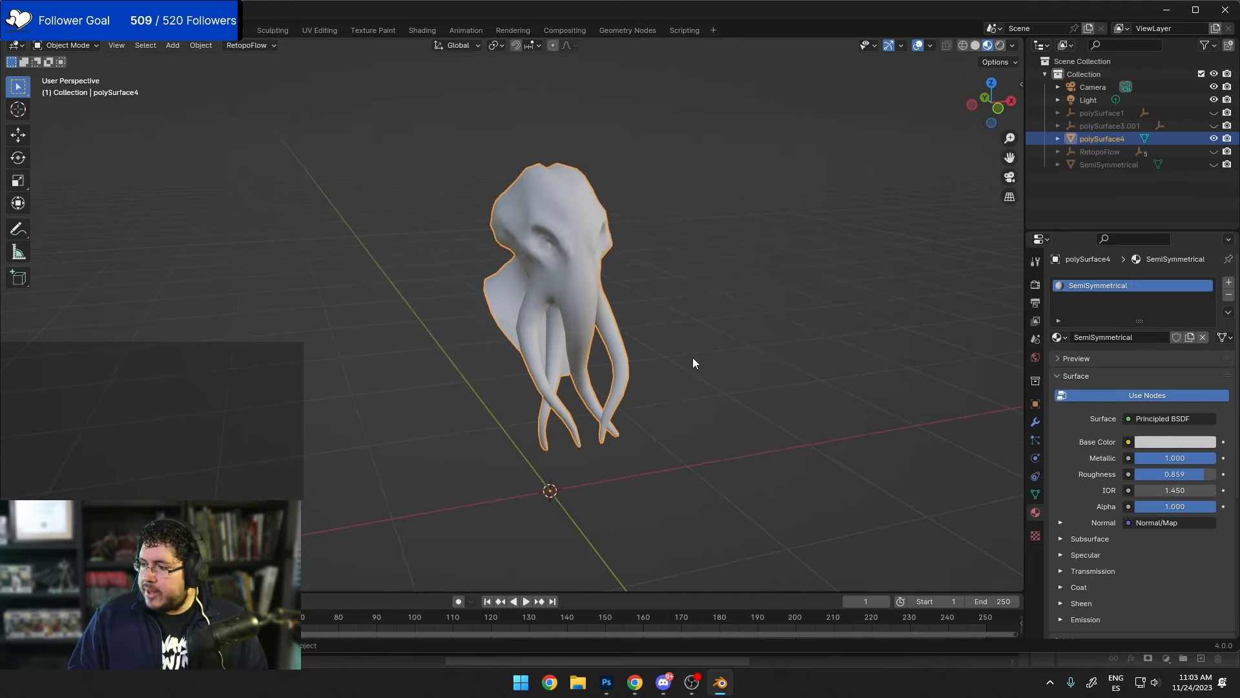
middle_click_drag(723, 313, 651, 330)
scroll(652, 323, "up", 3)
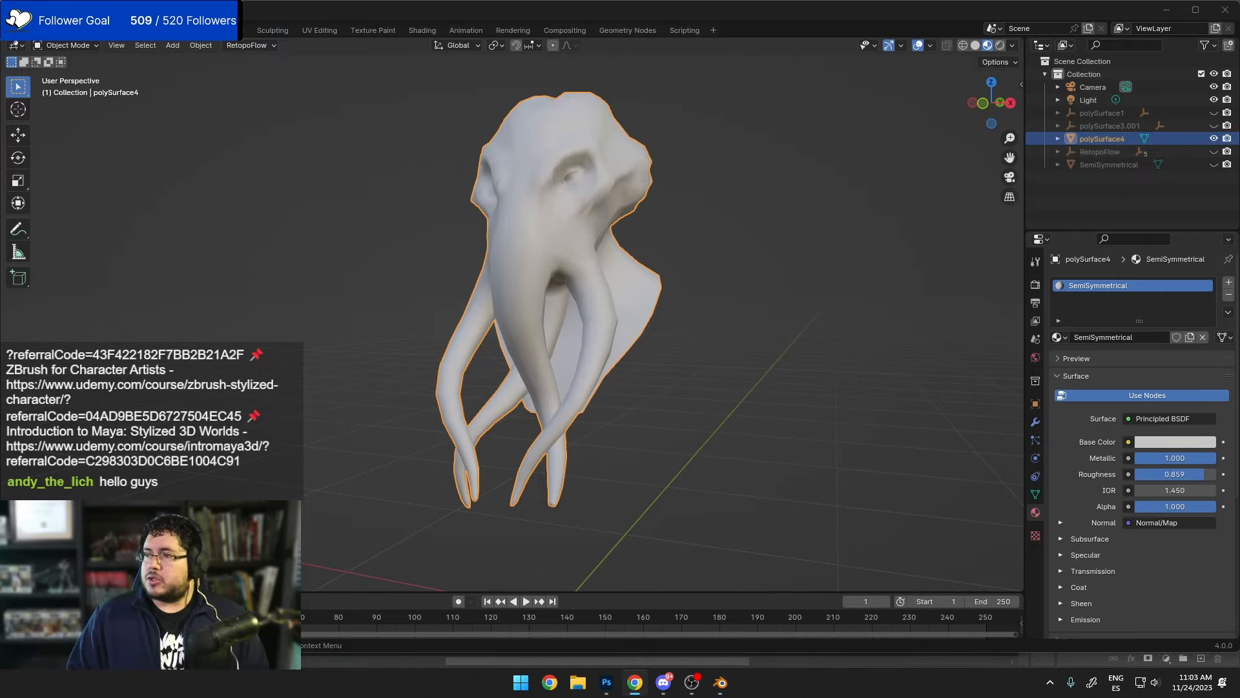
Step: Switch to Chrome and search Google Images for "hand painted textures"
left_click_drag(1239, 188, 497, 2)
left_click(562, 37)
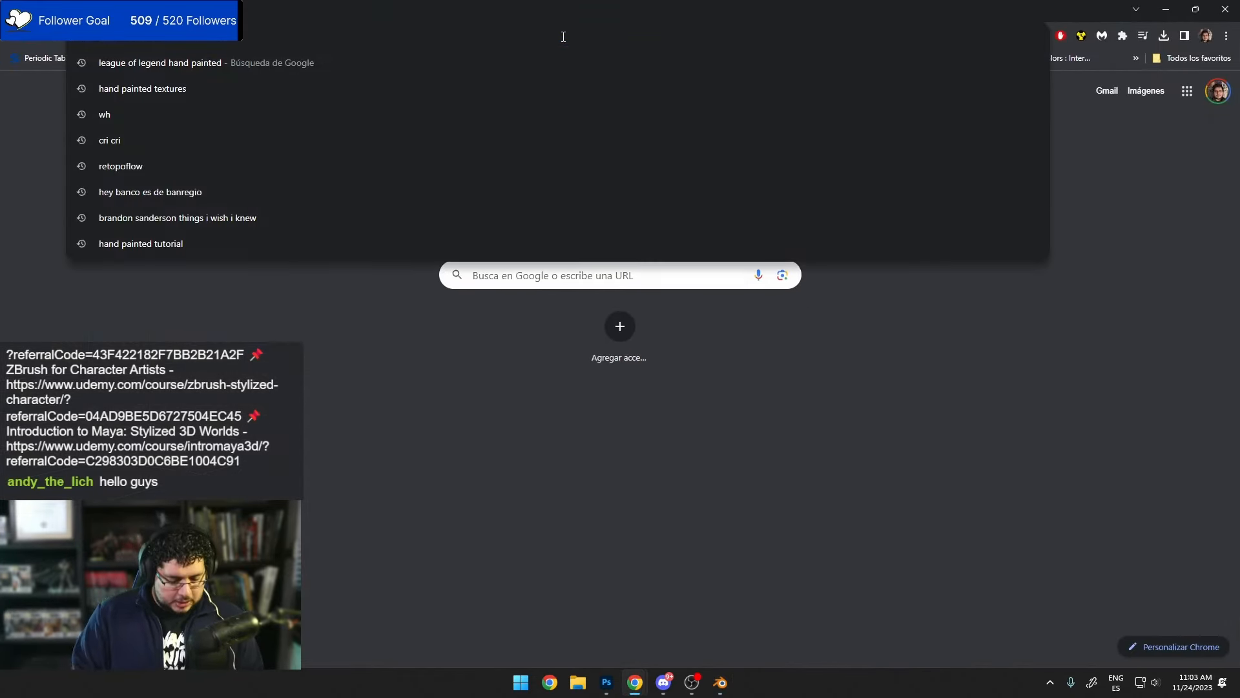
type("hand painted")
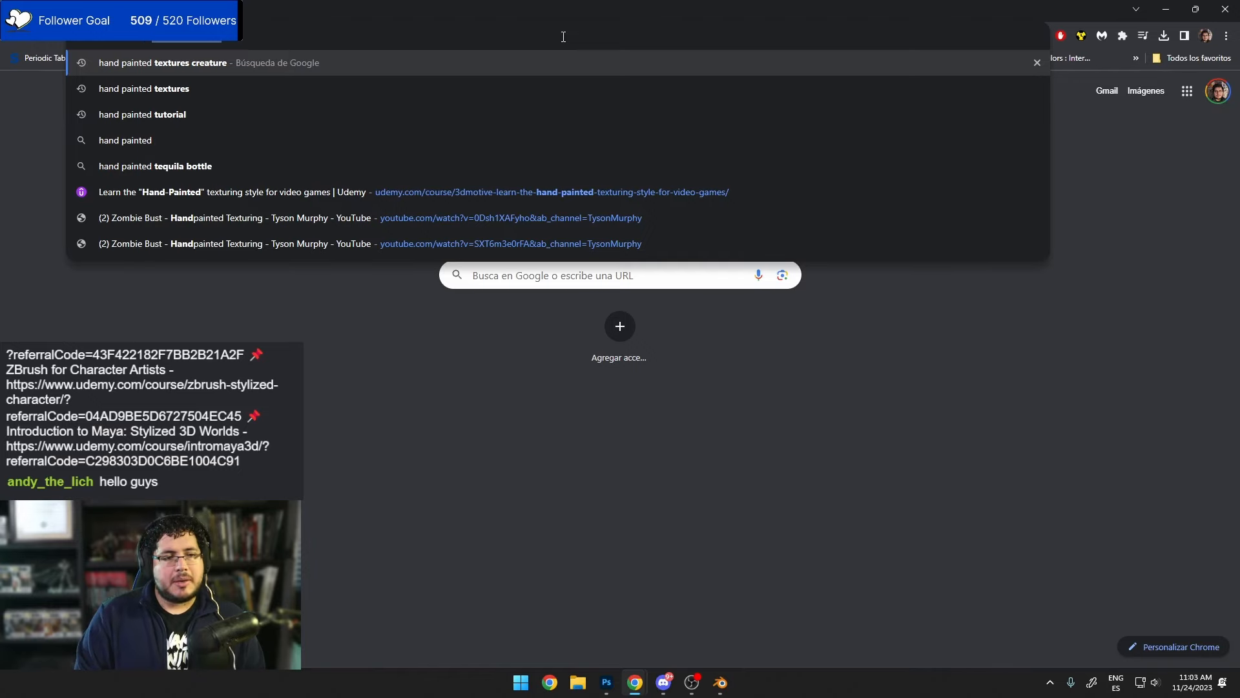
type(" textures")
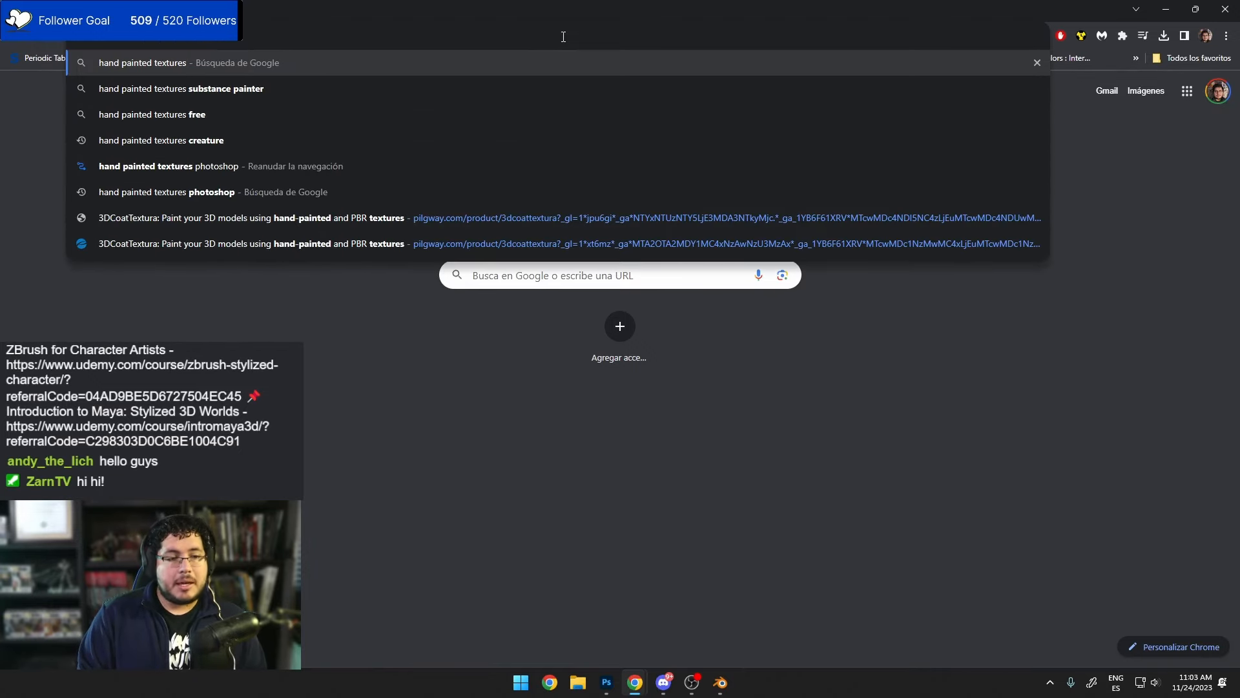
key("Return")
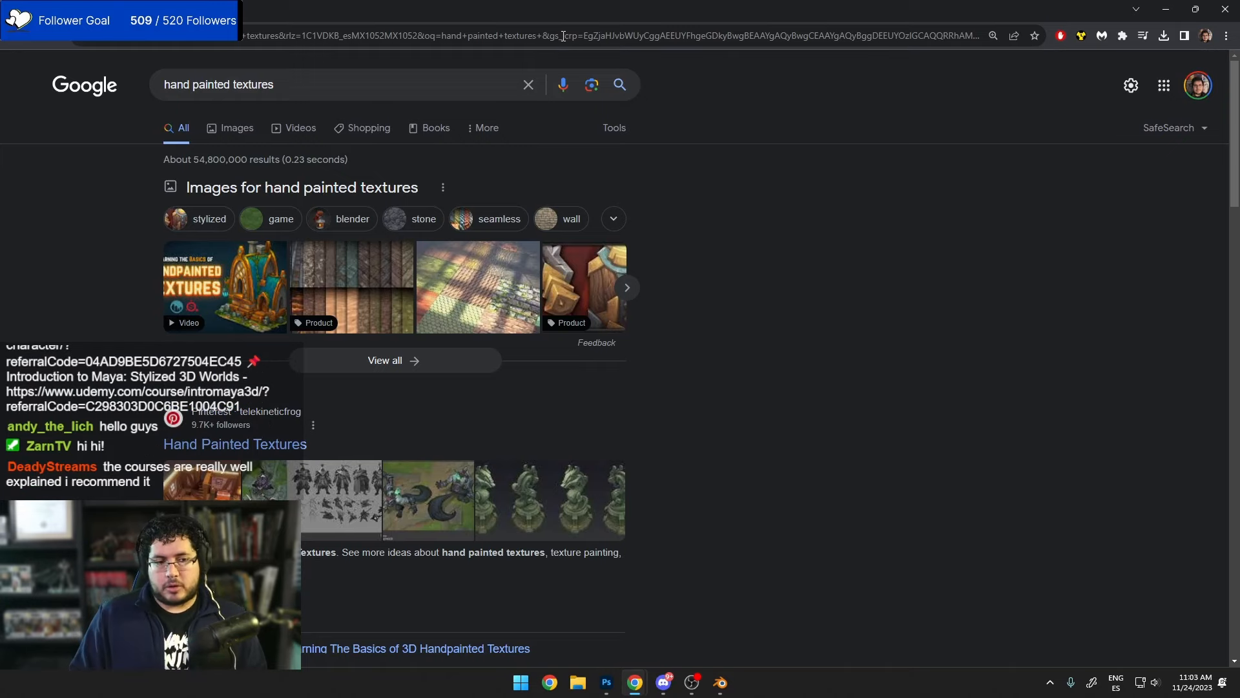
left_click(227, 130)
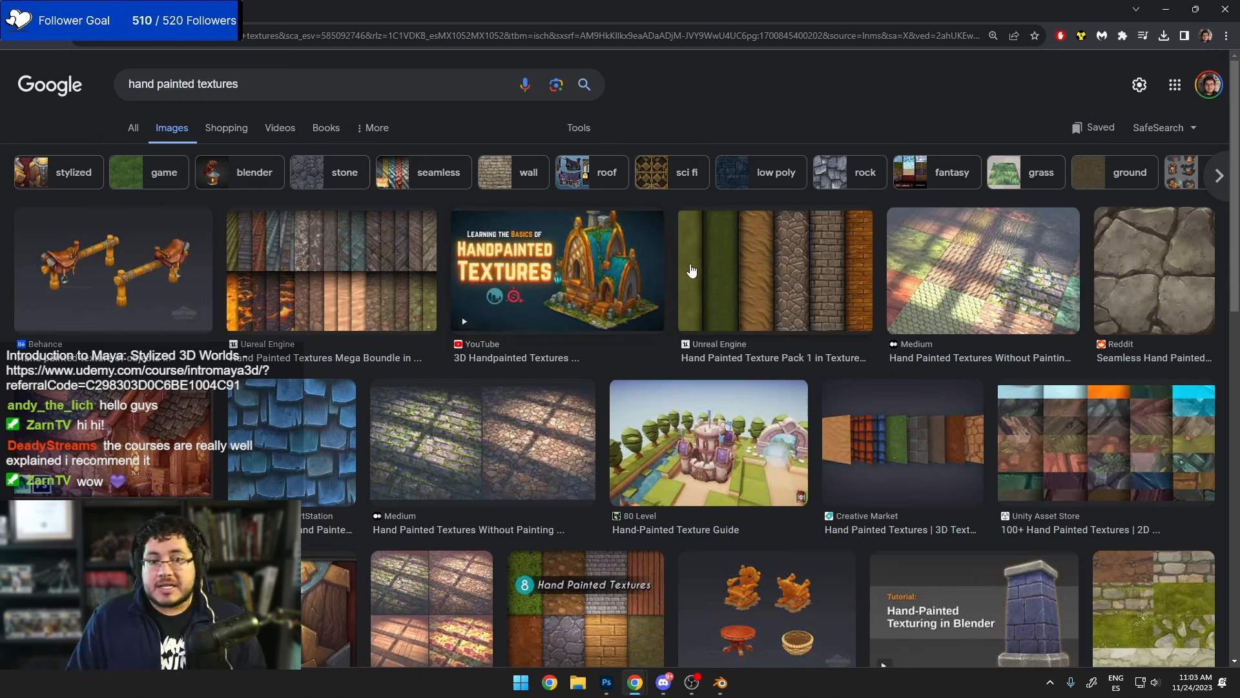
Step: Search Google for "warcraft 2 pc" in a new browser tab and show the video results
key("ctrl+t")
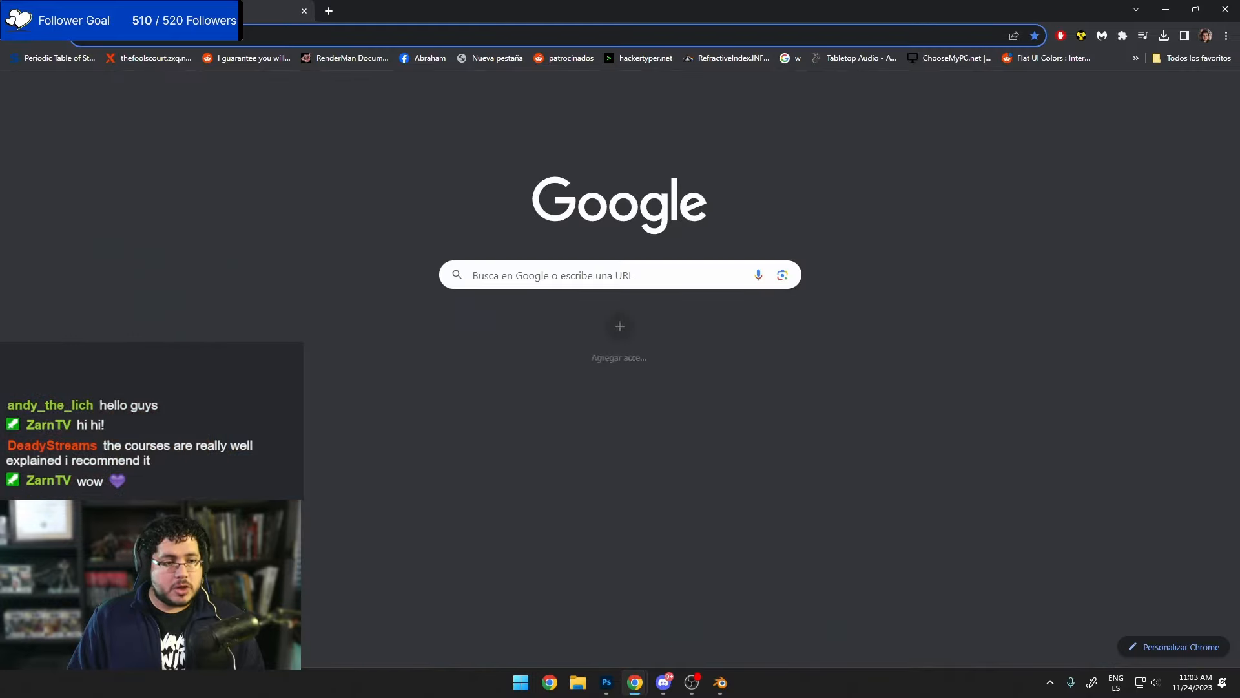
type("2")
key("BackSpace")
type("we")
key("BackSpace")
key("BackSpace")
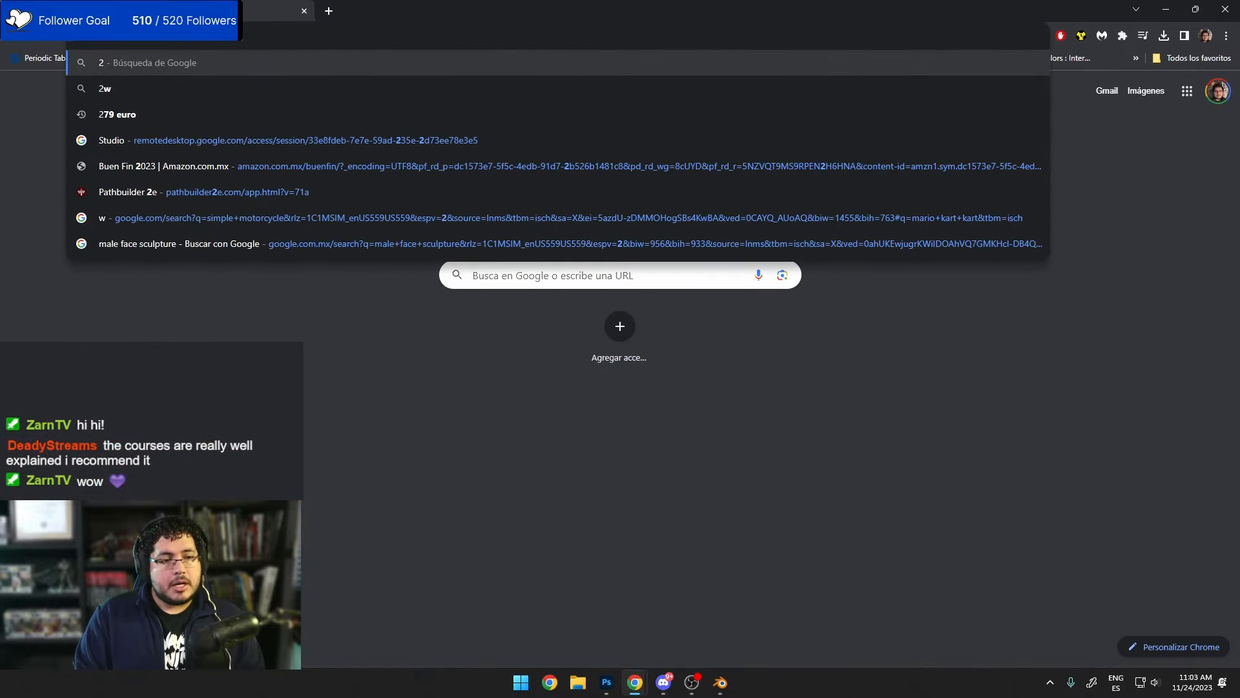
key("BackSpace")
type("warcfar")
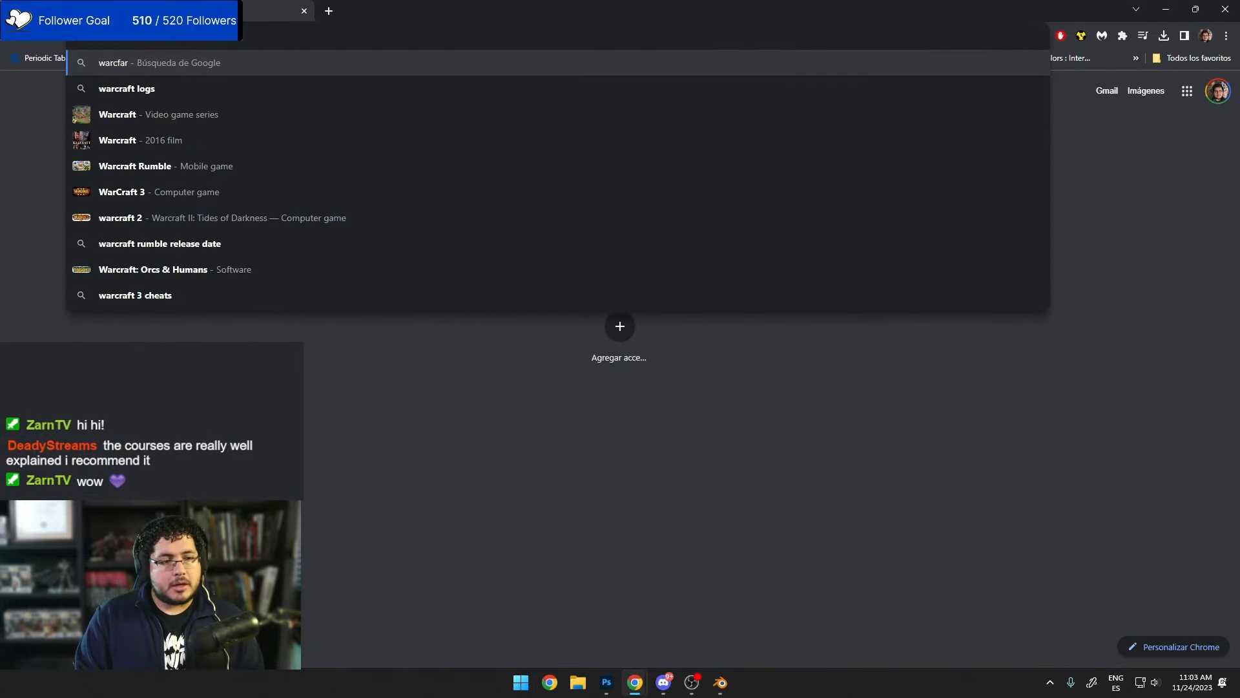
key("BackSpace")
key("BackSpace")
key("BackSpace")
type("raft")
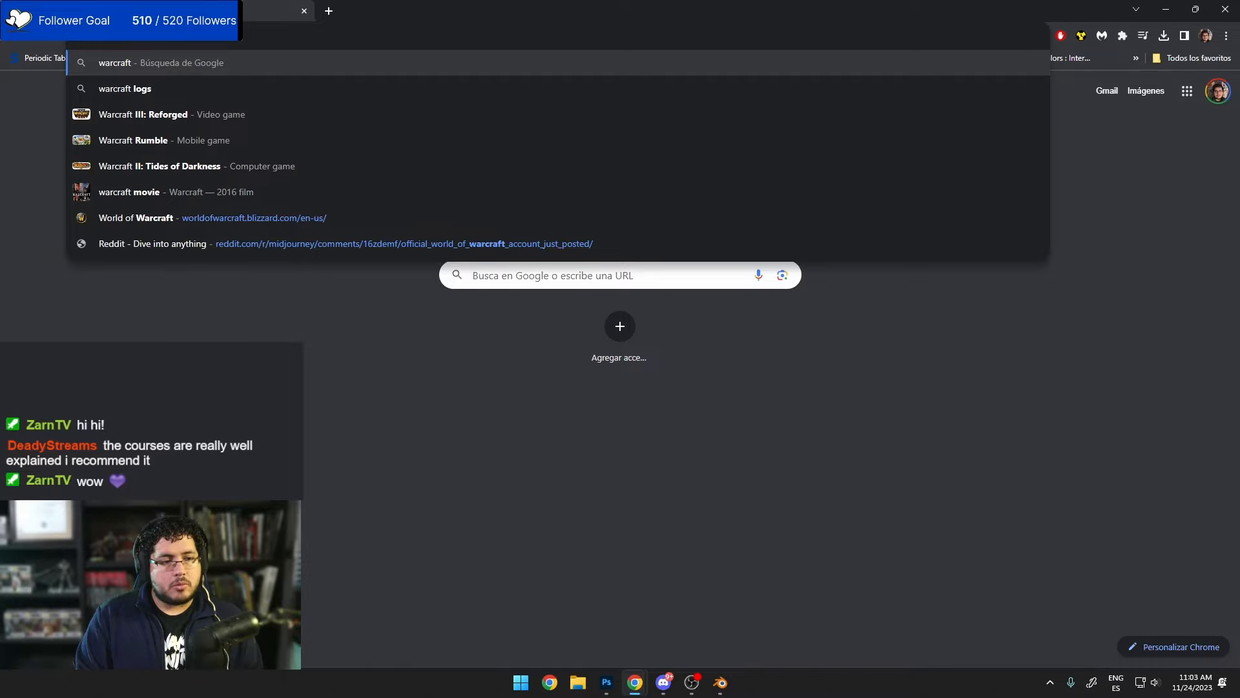
type(" 2")
type("p")
key("BackSpace")
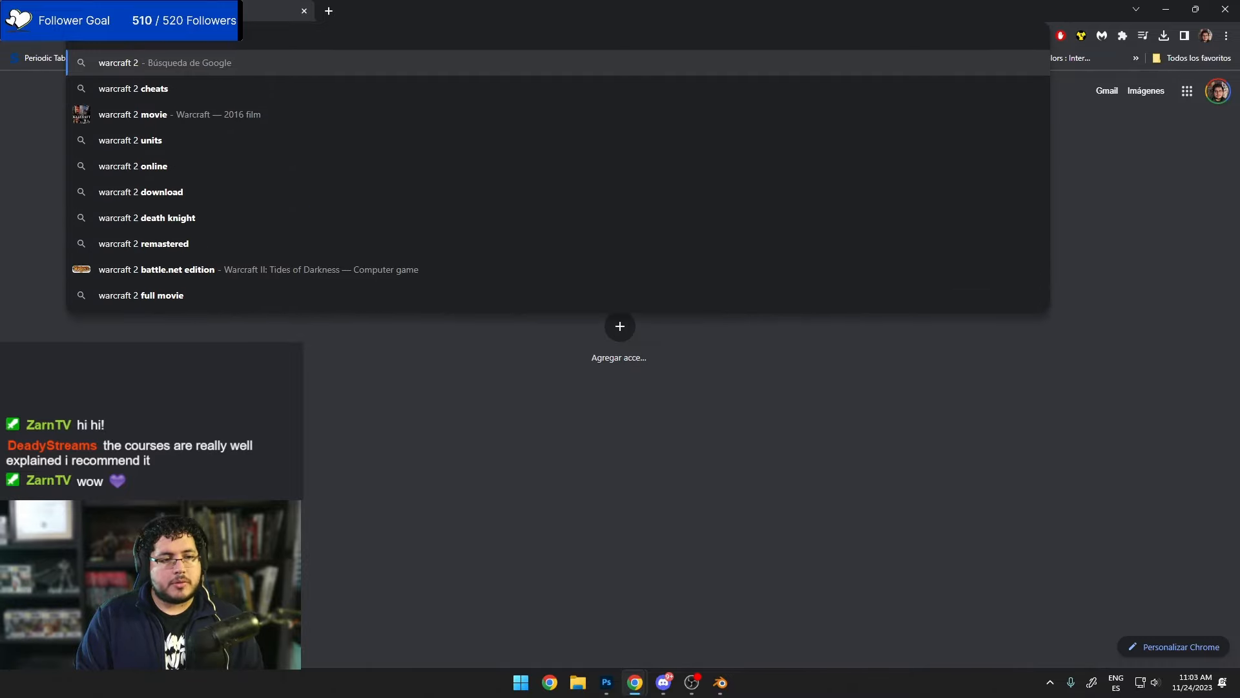
type("c")
key("BackSpace")
type("pc")
key("Return")
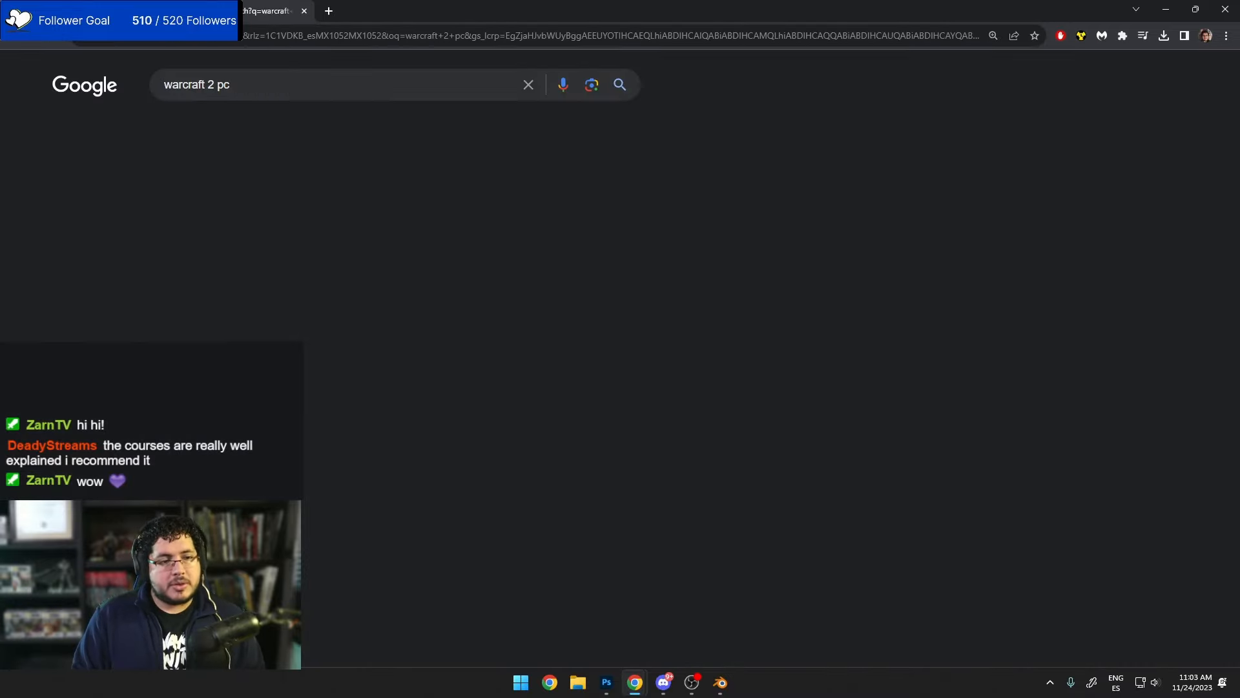
left_click(233, 128)
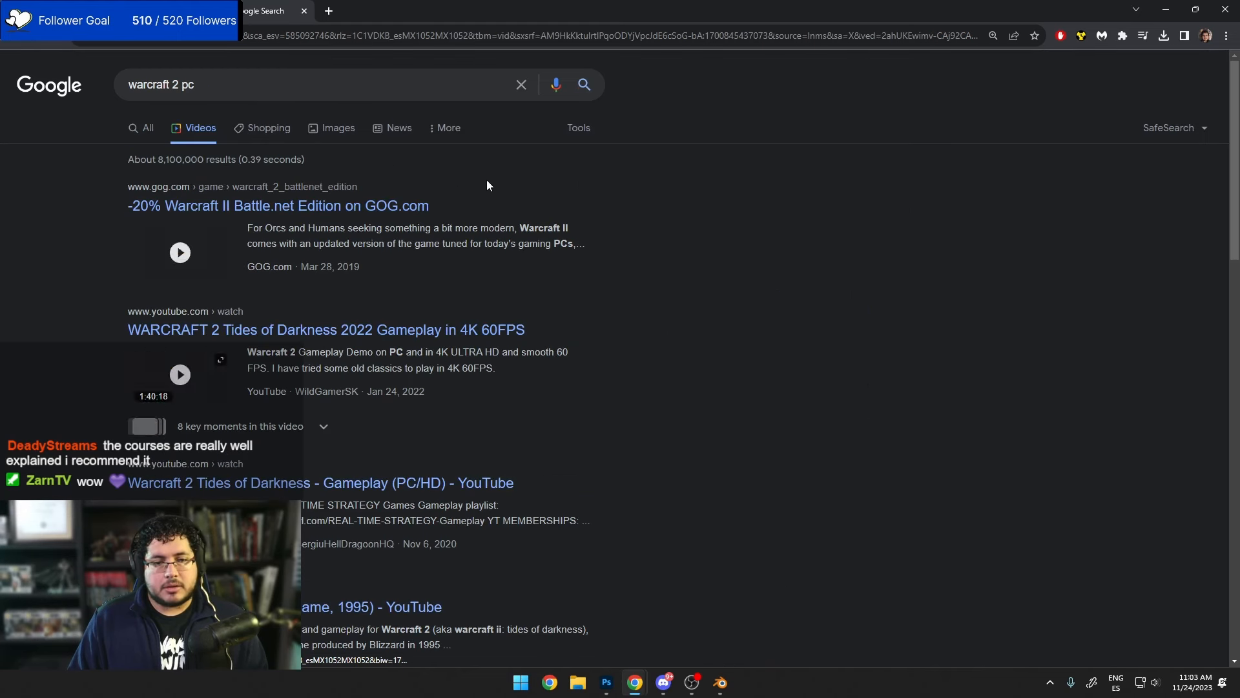
Step: Change the search to "warcraft 3 pc" and show the image results
left_click(178, 85)
key("BackSpace")
type("3")
key("Return")
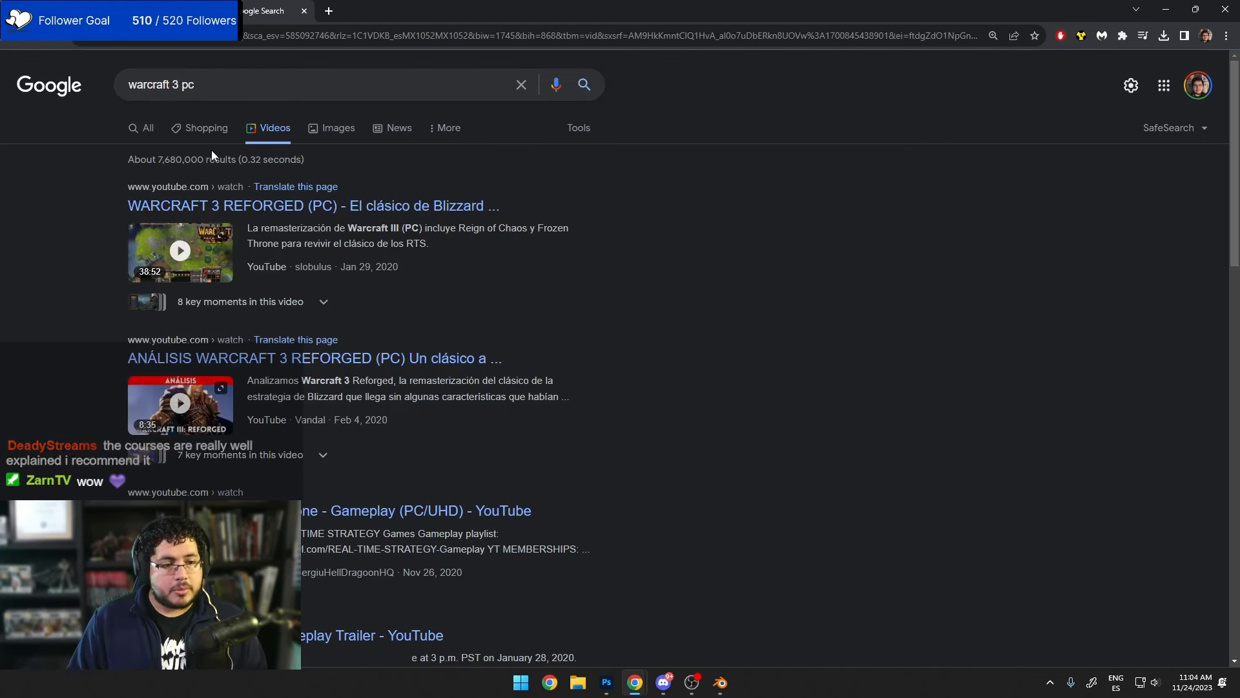
left_click(349, 127)
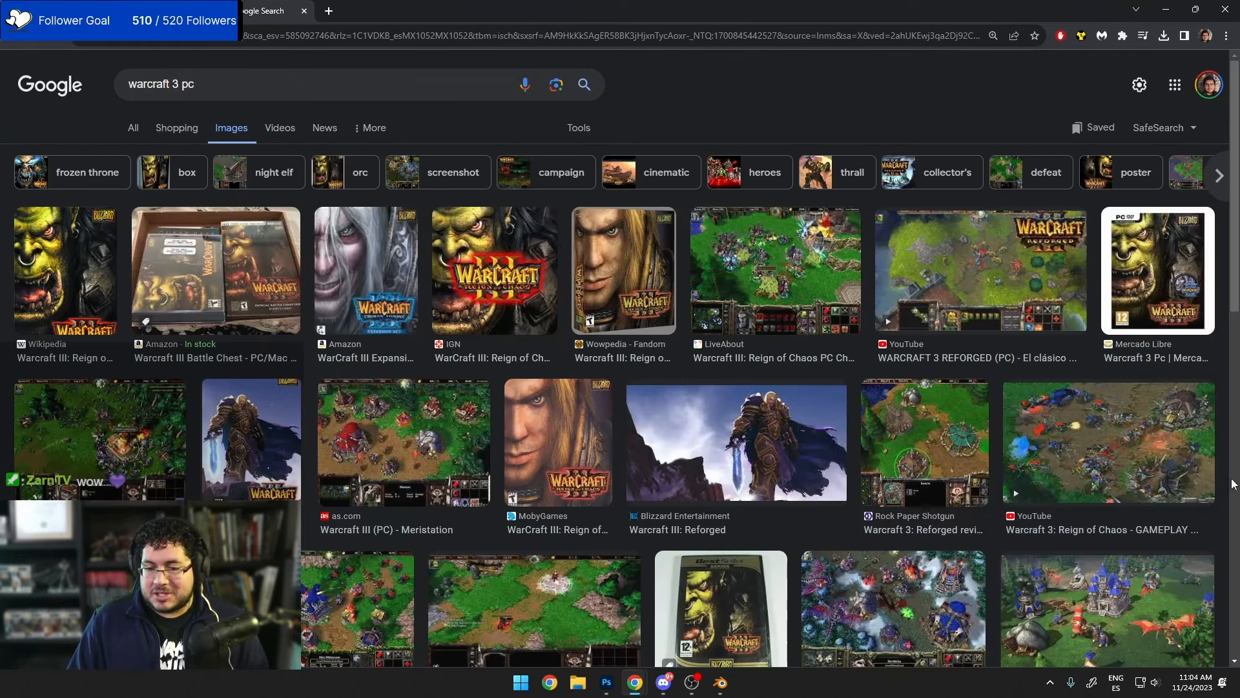
Step: Preview the PiviGames Warcraft 3 gameplay screenshot with the blue-roofed castle
scroll(1069, 493, "down", 2)
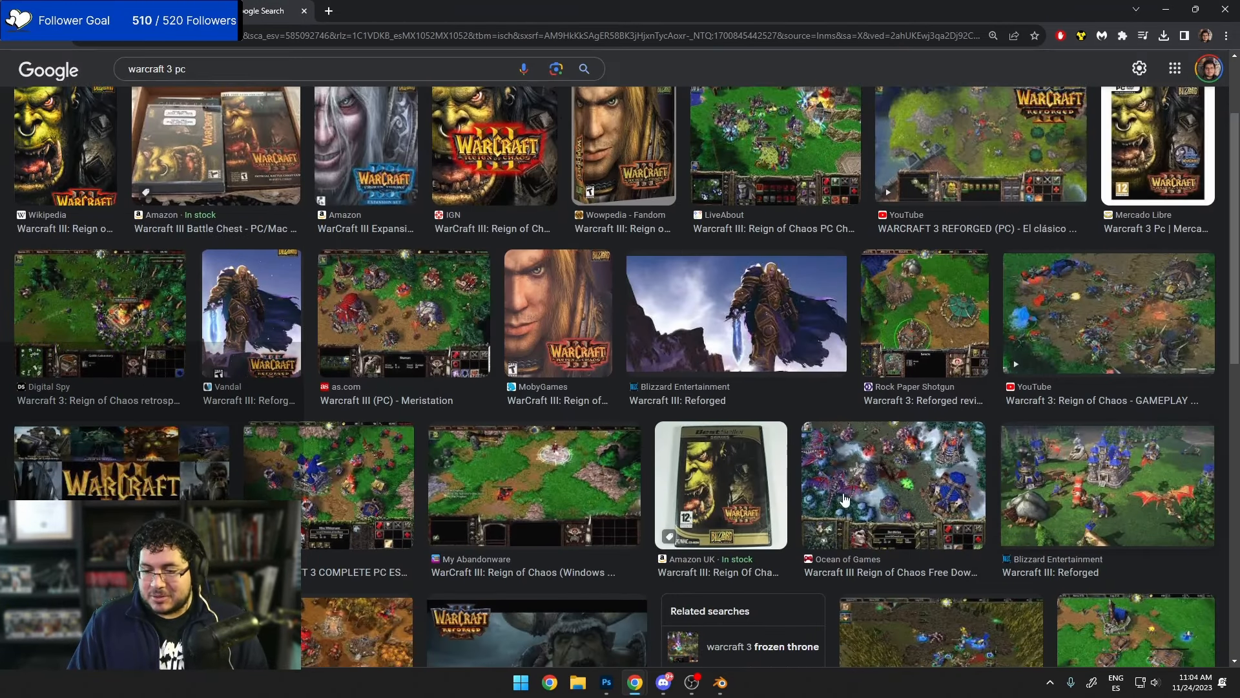
left_click(331, 495)
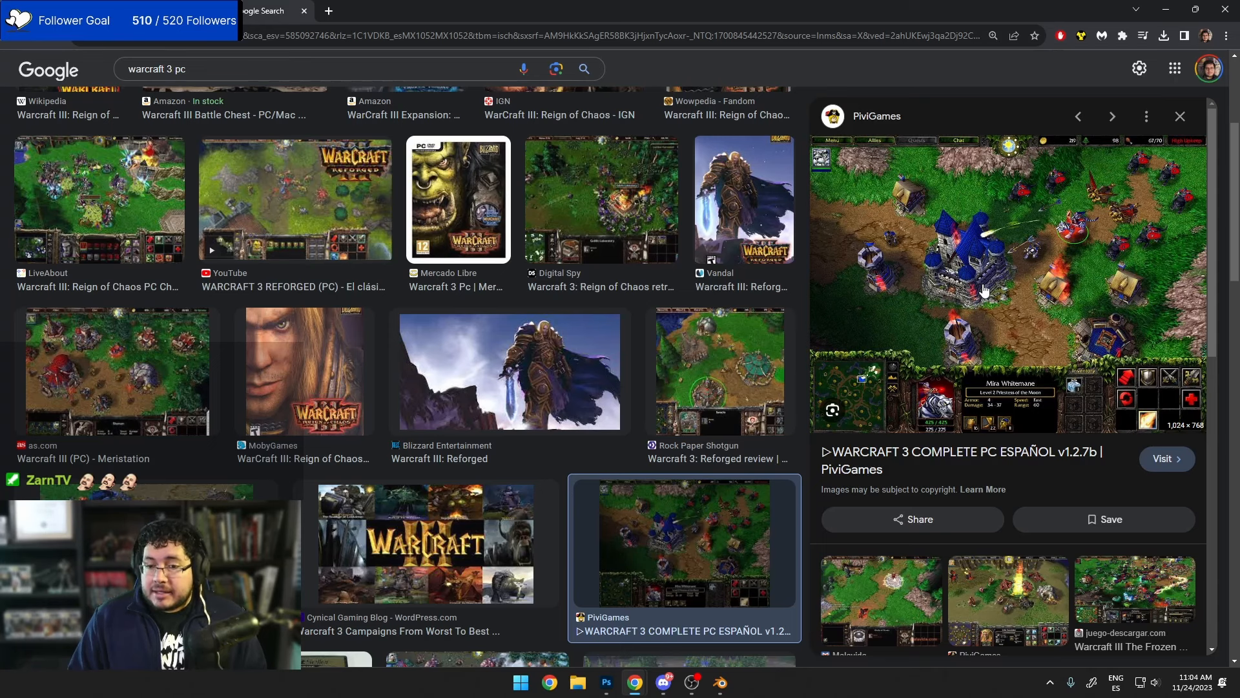
scroll(984, 291, "down", 1)
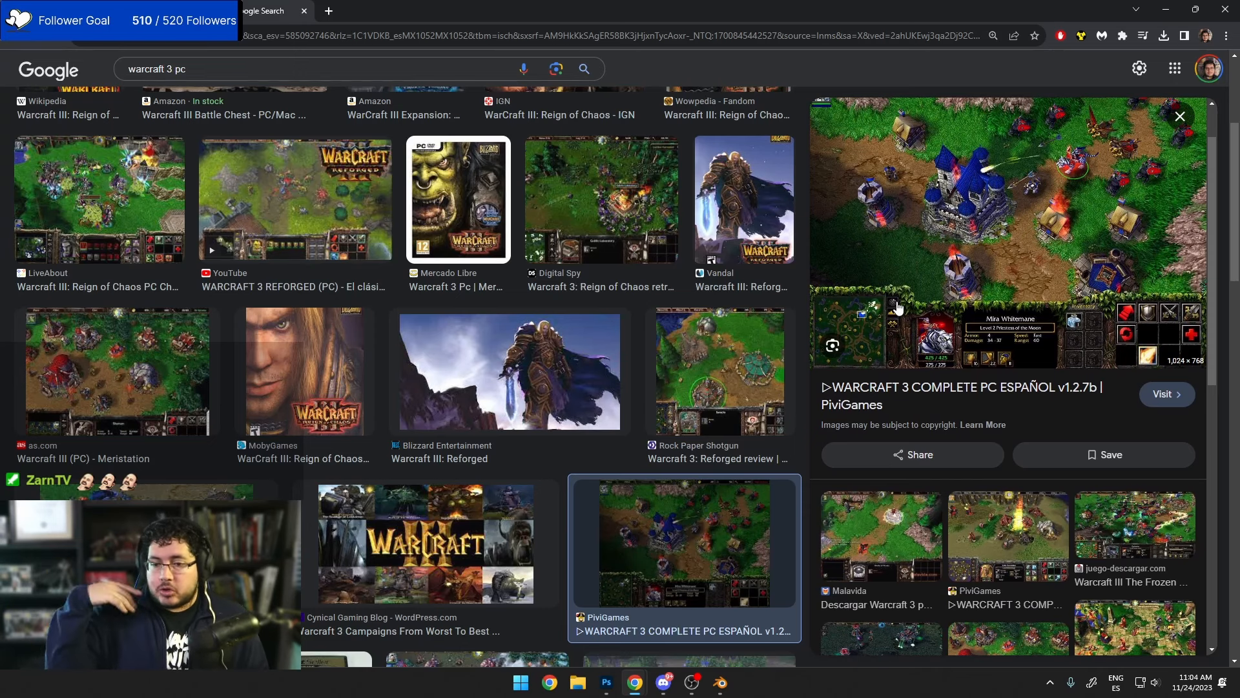
Step: Search the images for "world of warcraft lick king" and look over the results
type("/")
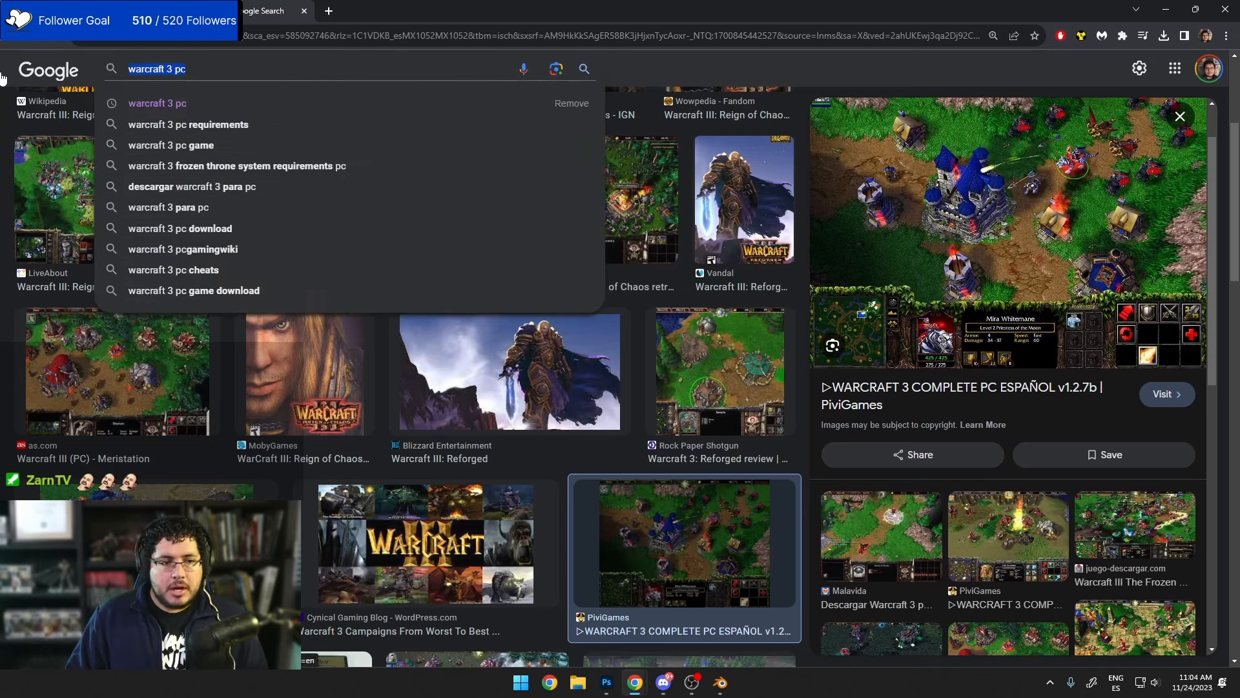
type("world ")
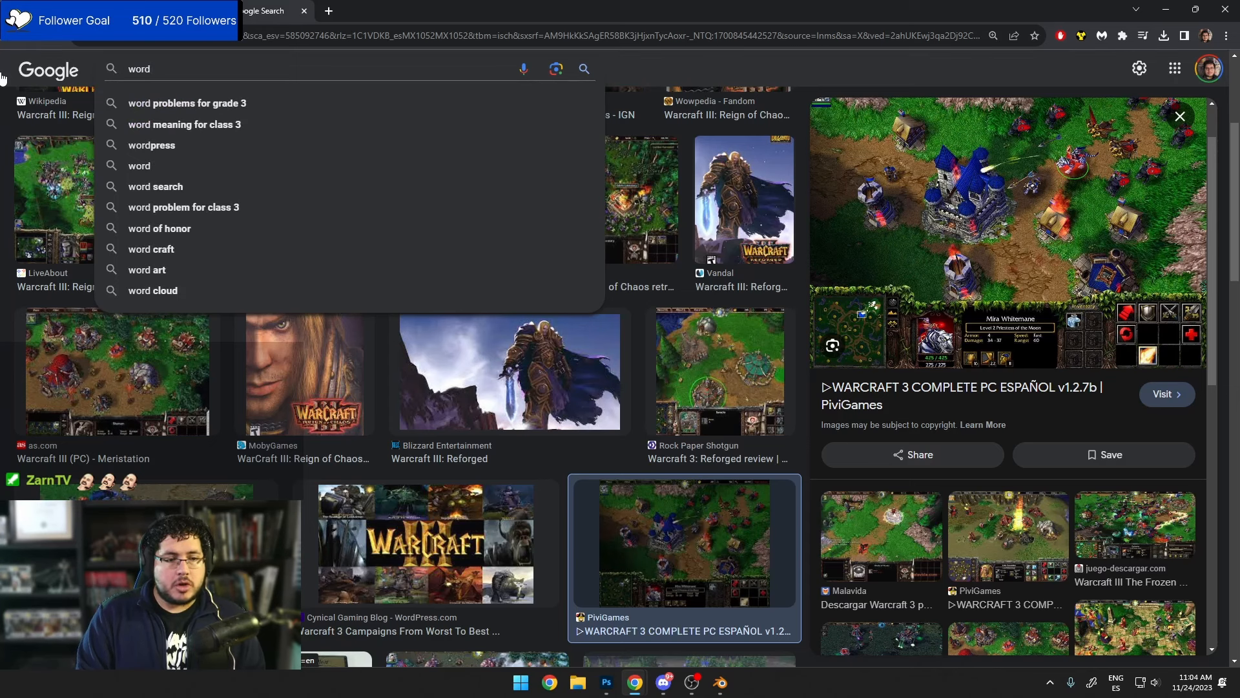
type("of war")
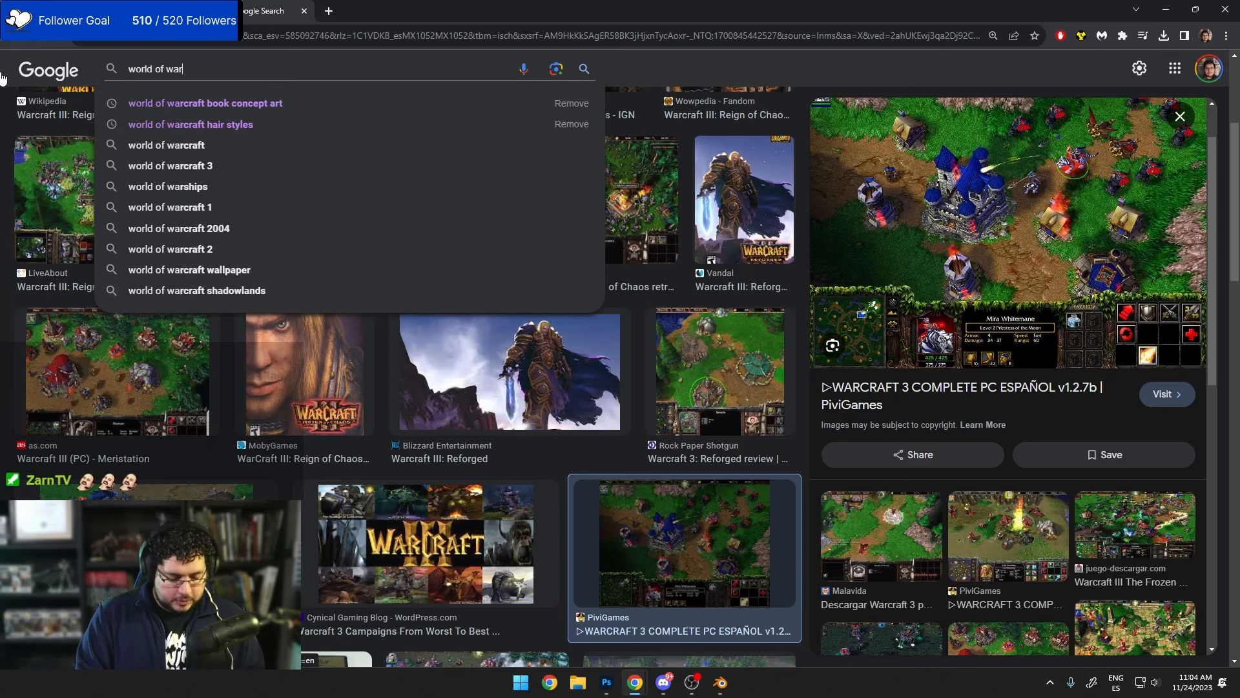
type("craft lic")
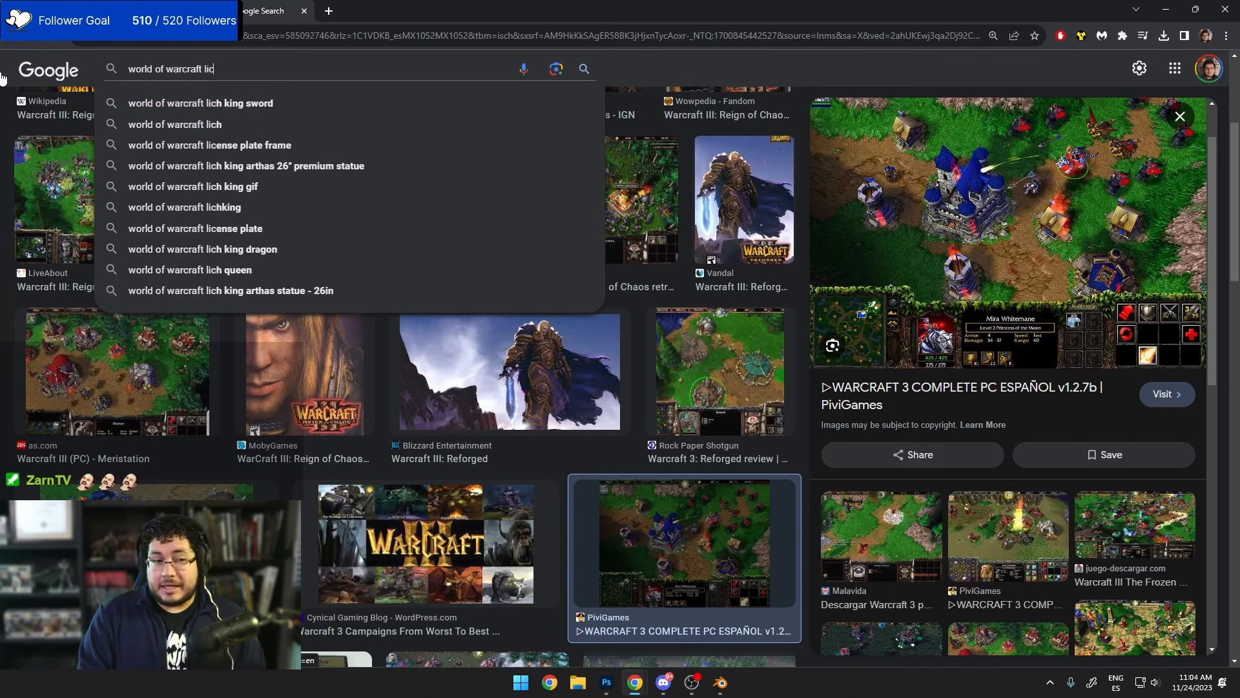
type("k king")
key("Return")
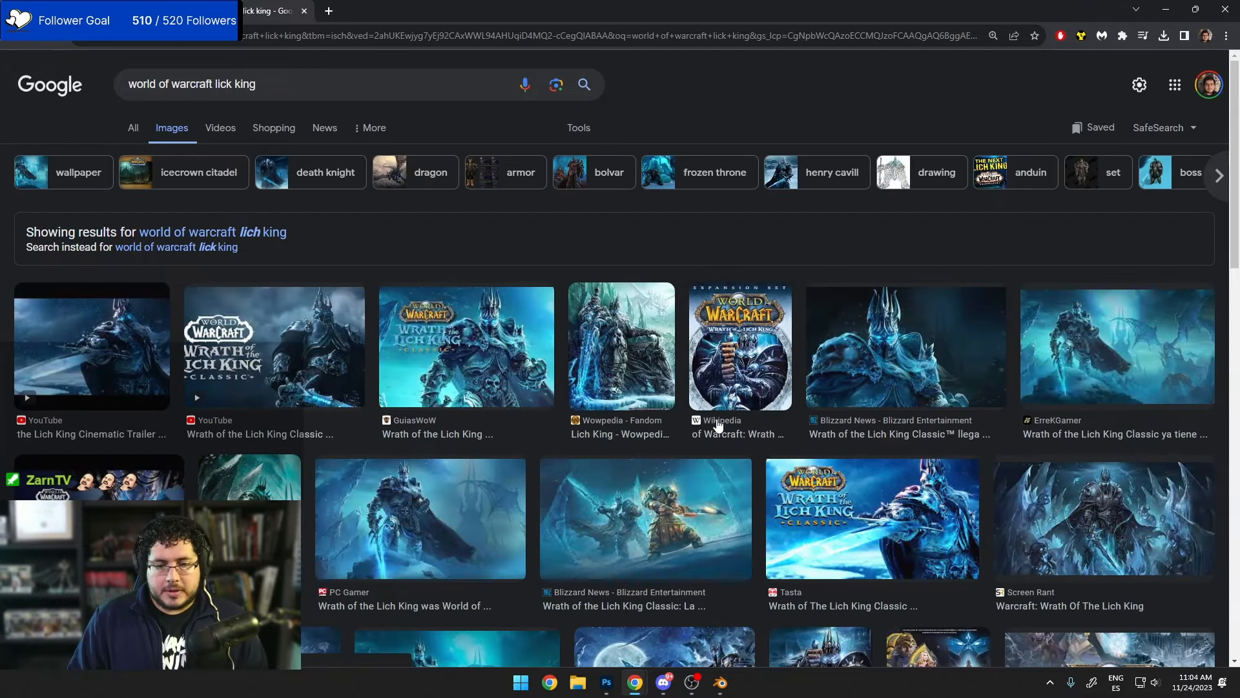
scroll(620, 323, "down", 3)
scroll(452, 226, "up", 3)
Step: Refine the image search to "world of warcraft lick king in game"
left_click(270, 84)
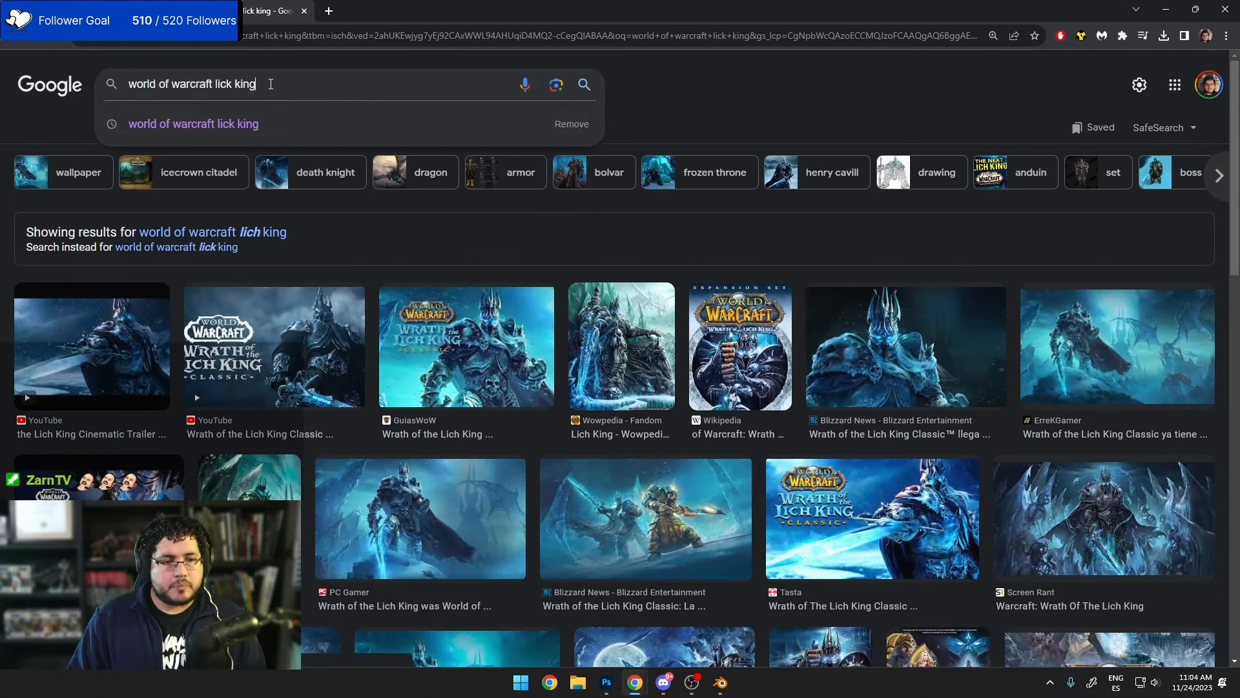
type("in game")
key("Return")
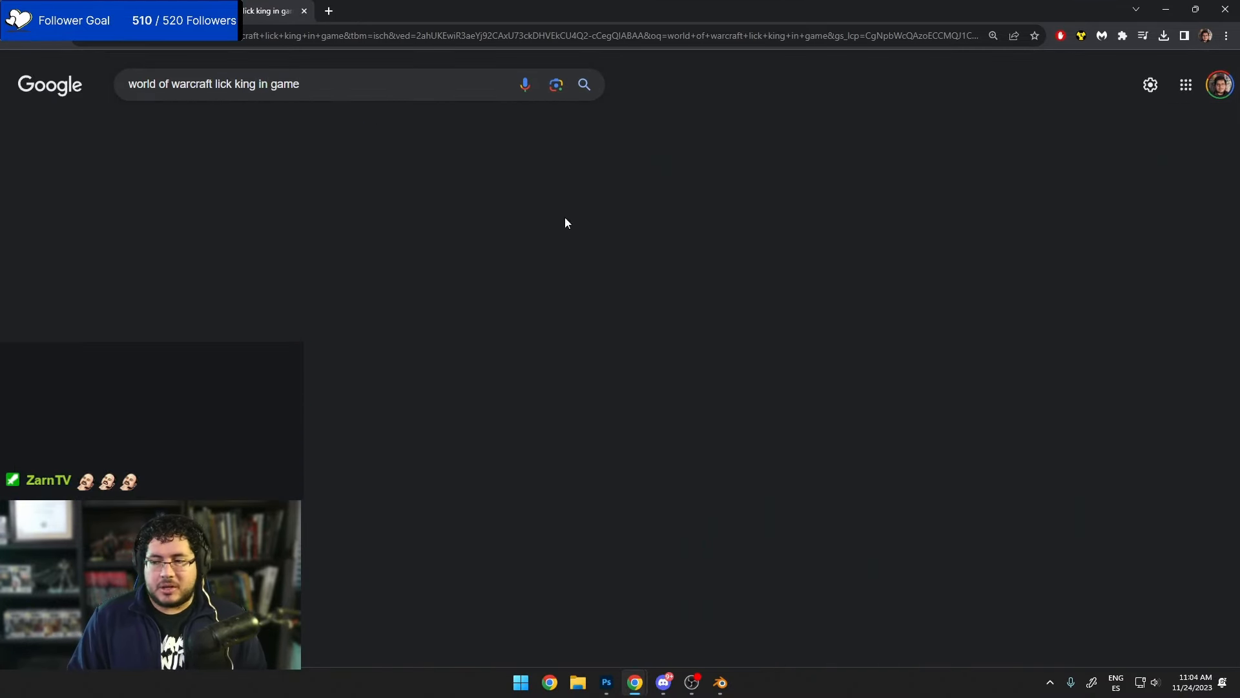
Step: Preview the YouTube, Sportskeeda and TechSpot in-game screenshots of Wrath of the Lich King one after another
scroll(499, 461, "down", 1)
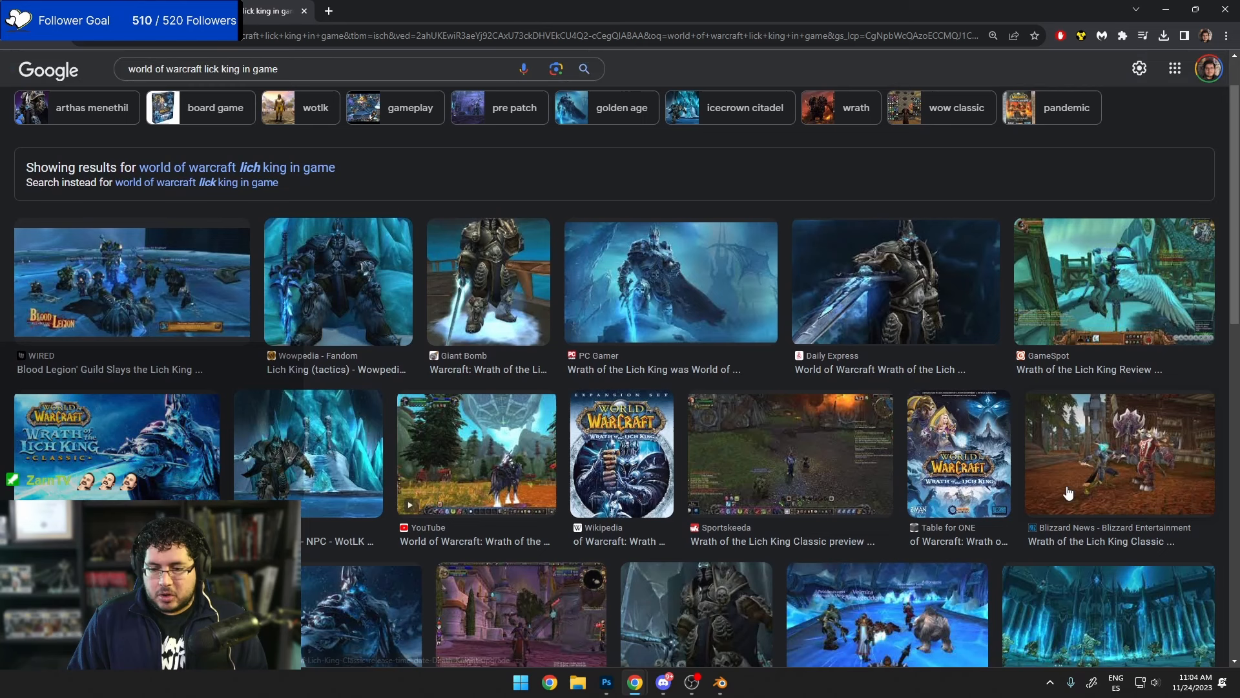
left_click(500, 461)
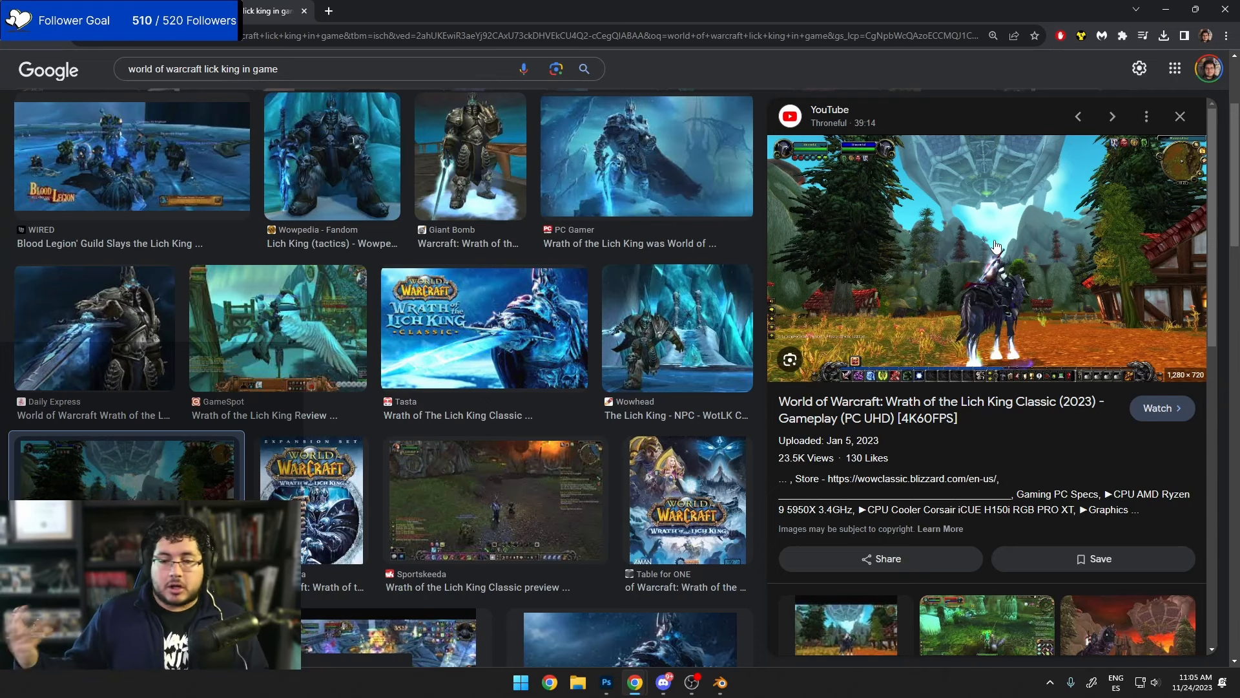
left_click(525, 460)
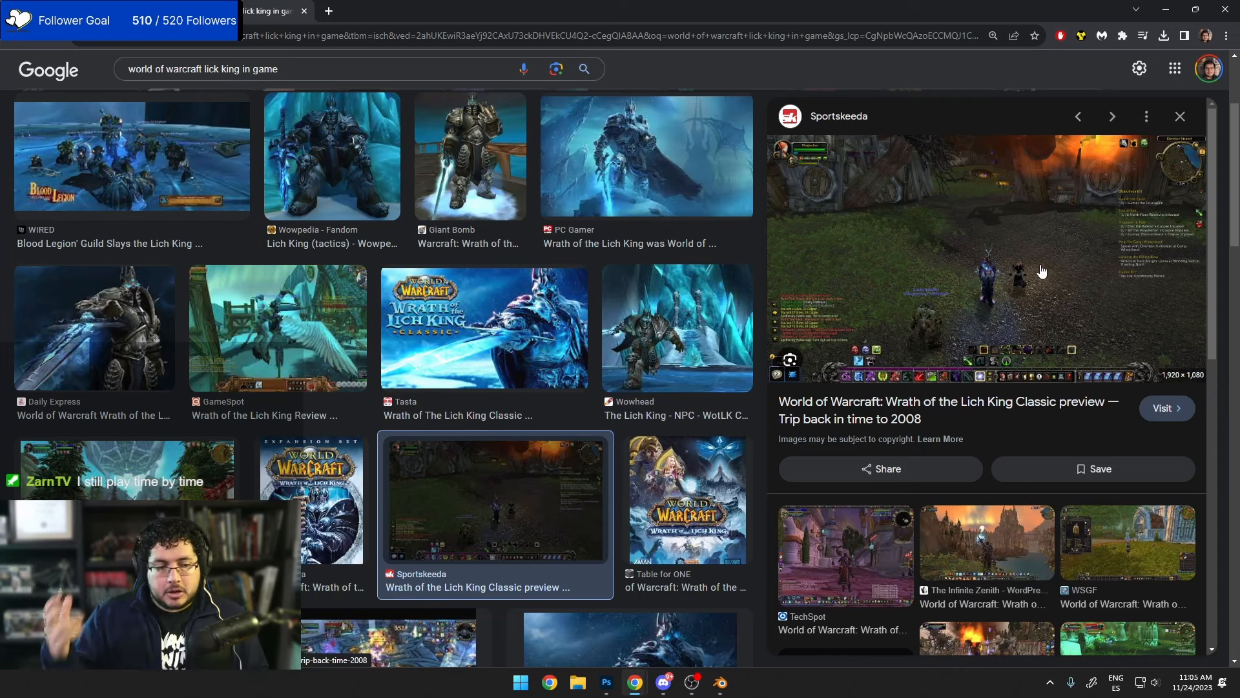
left_click(880, 583)
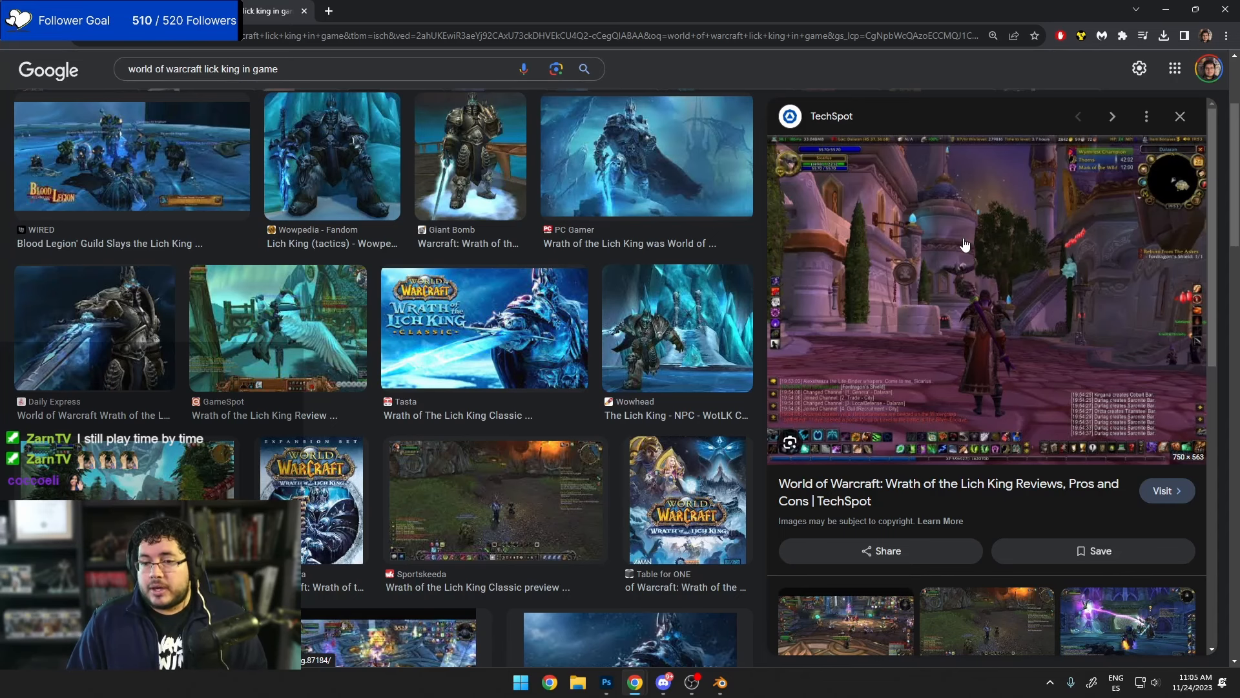
Step: Go back to the "hand painted textures" image results and look over the sample textures
left_click(97, 11)
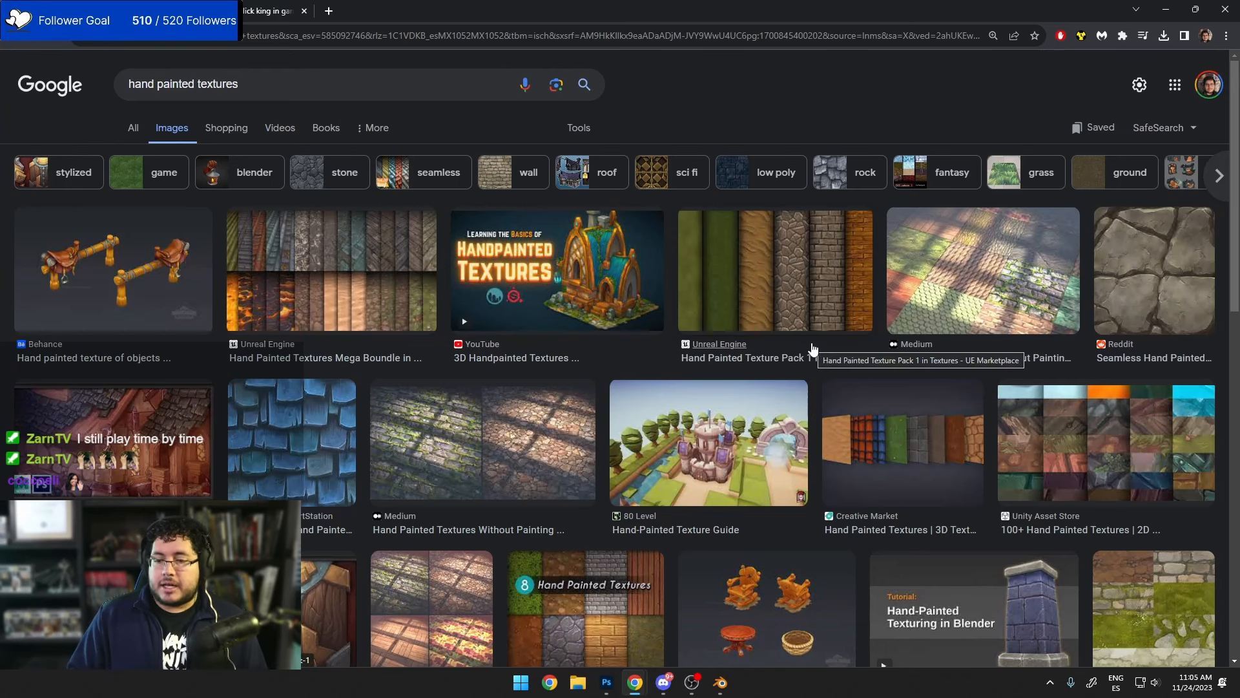
scroll(668, 316, "down", 1)
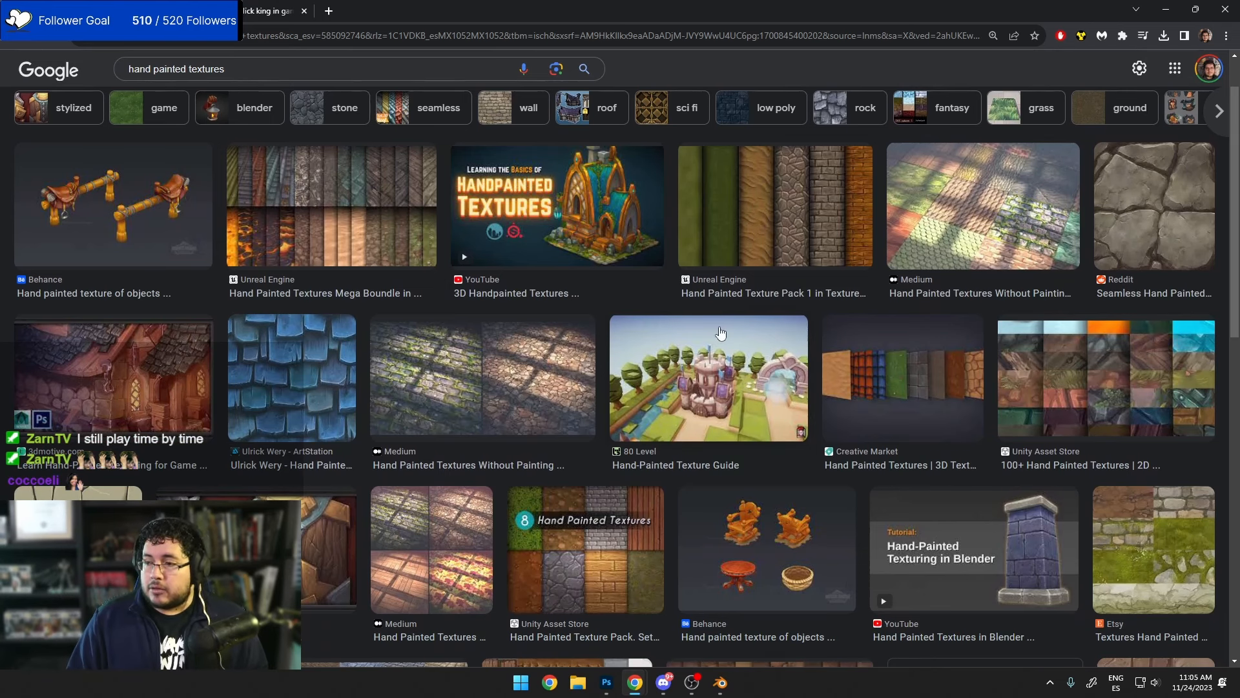
scroll(603, 310, "down", 2)
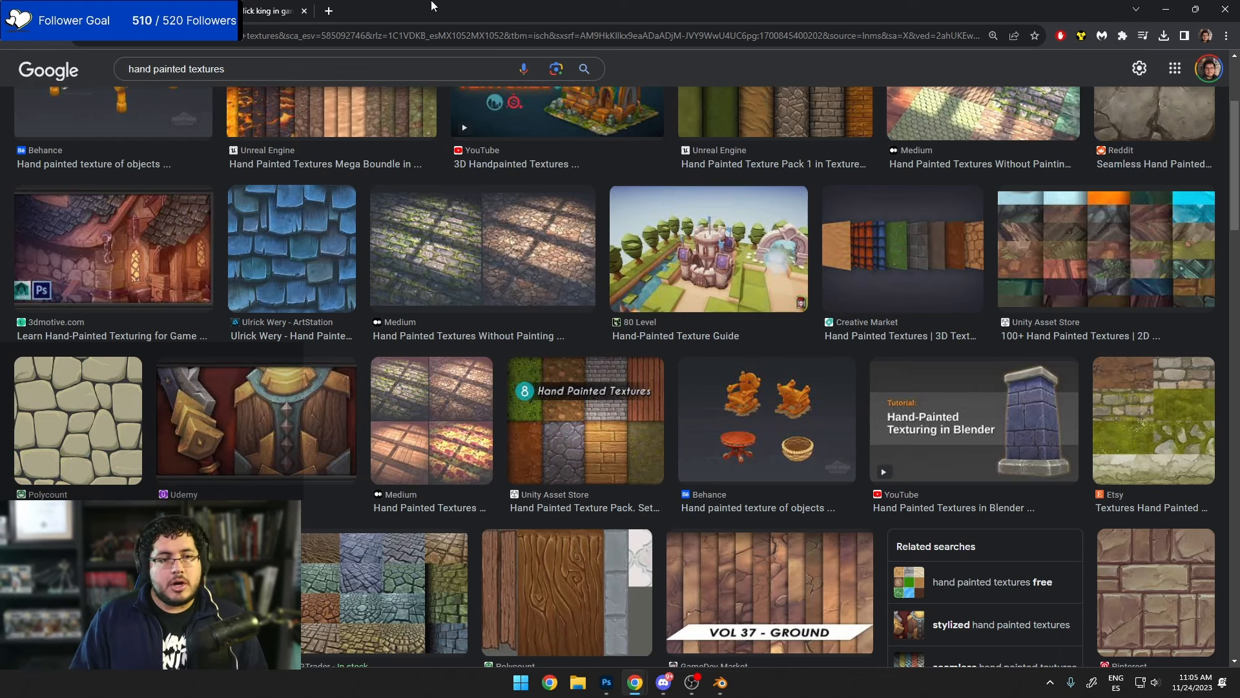
Step: Search the images for "wind waker" and preview the IGN screenshot of the Wii U version
left_click(288, 22)
left_click(315, 33)
type("wind")
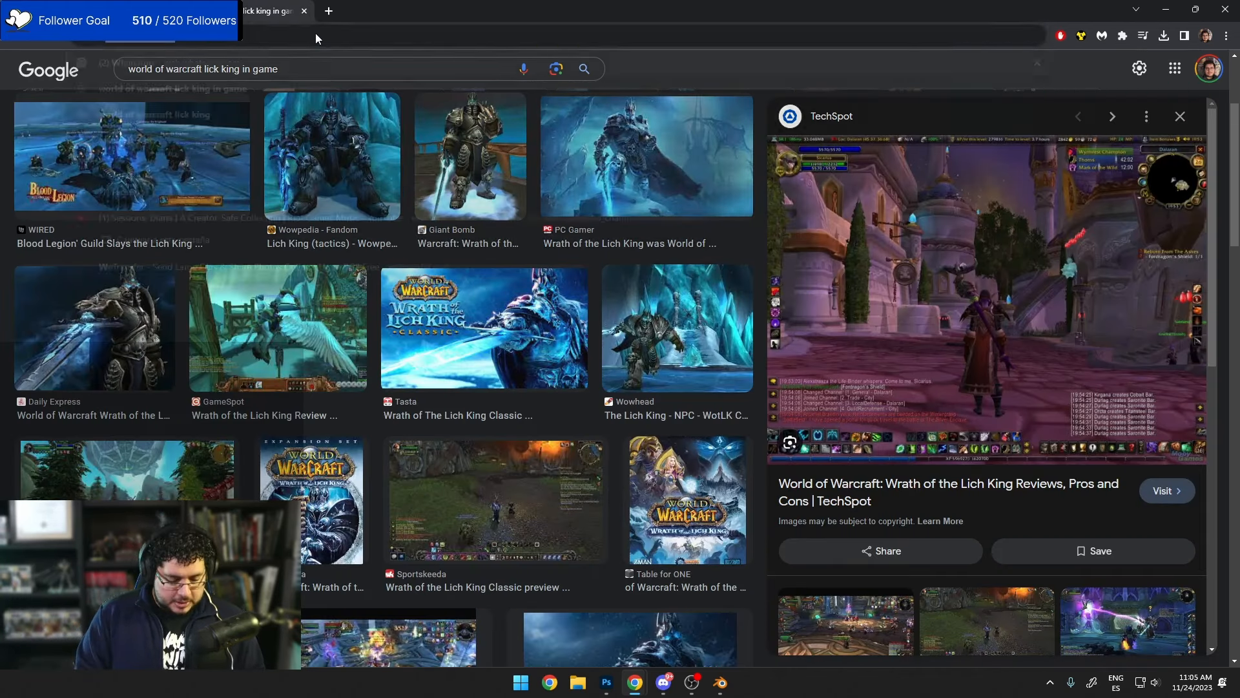
type(" waker")
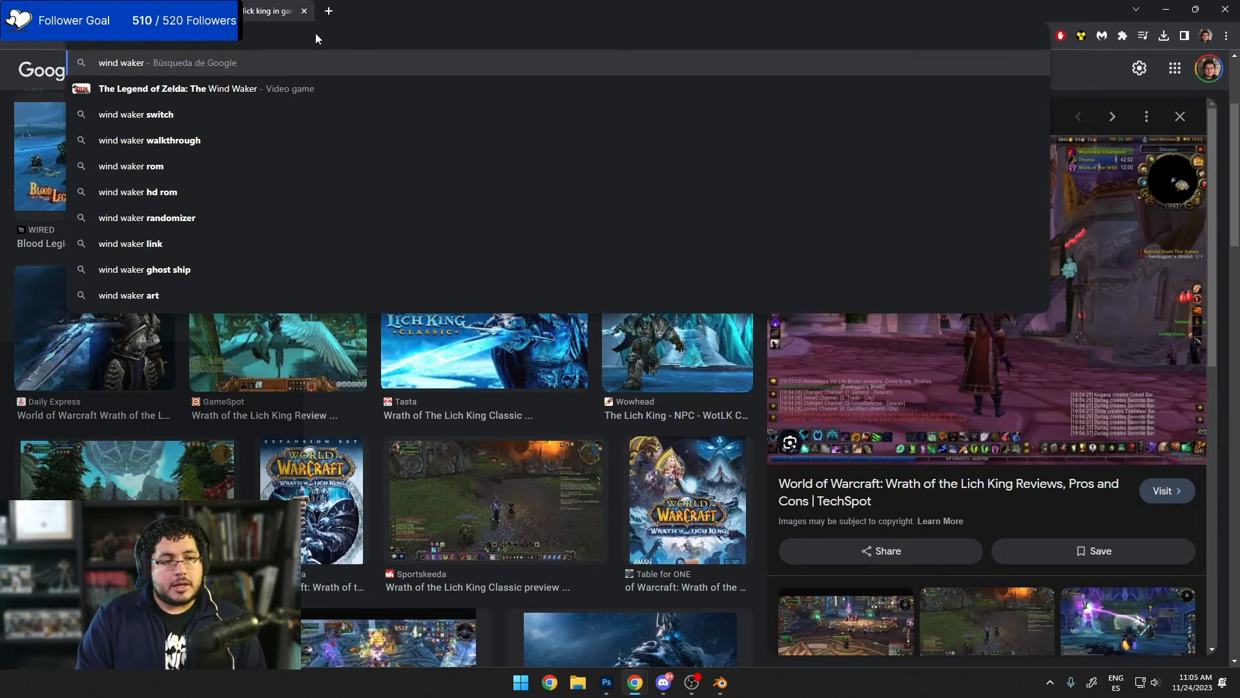
key("Return")
left_click(226, 129)
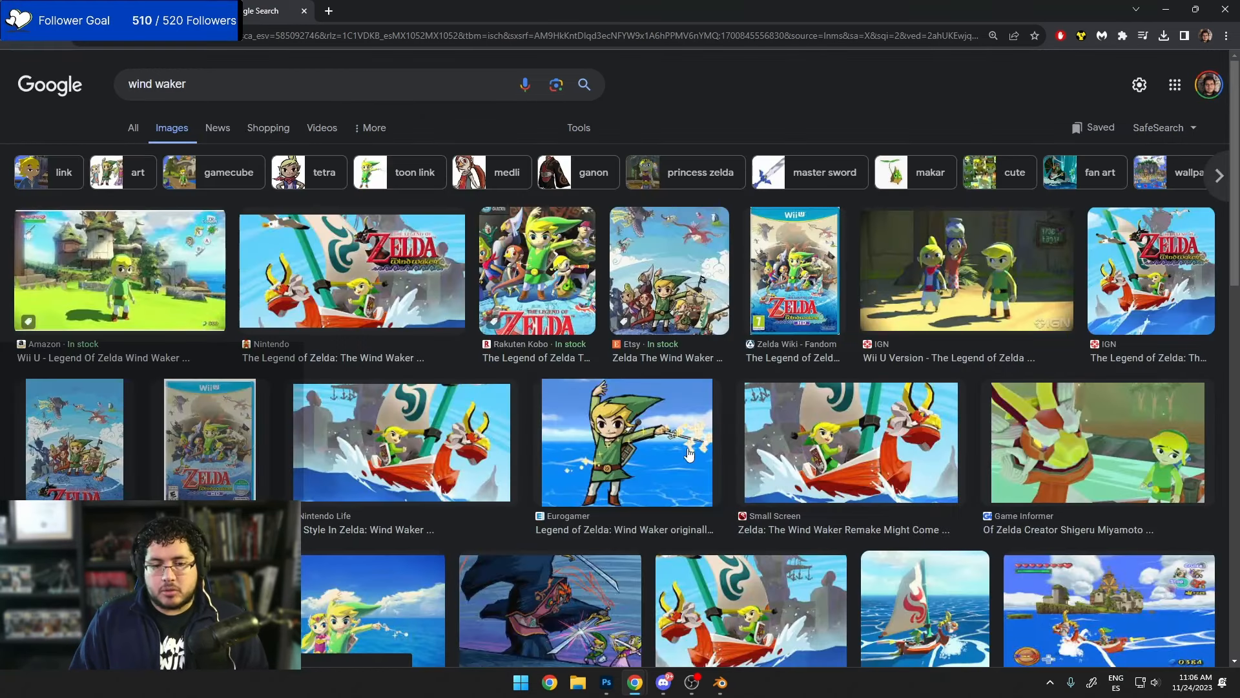
left_click(952, 288)
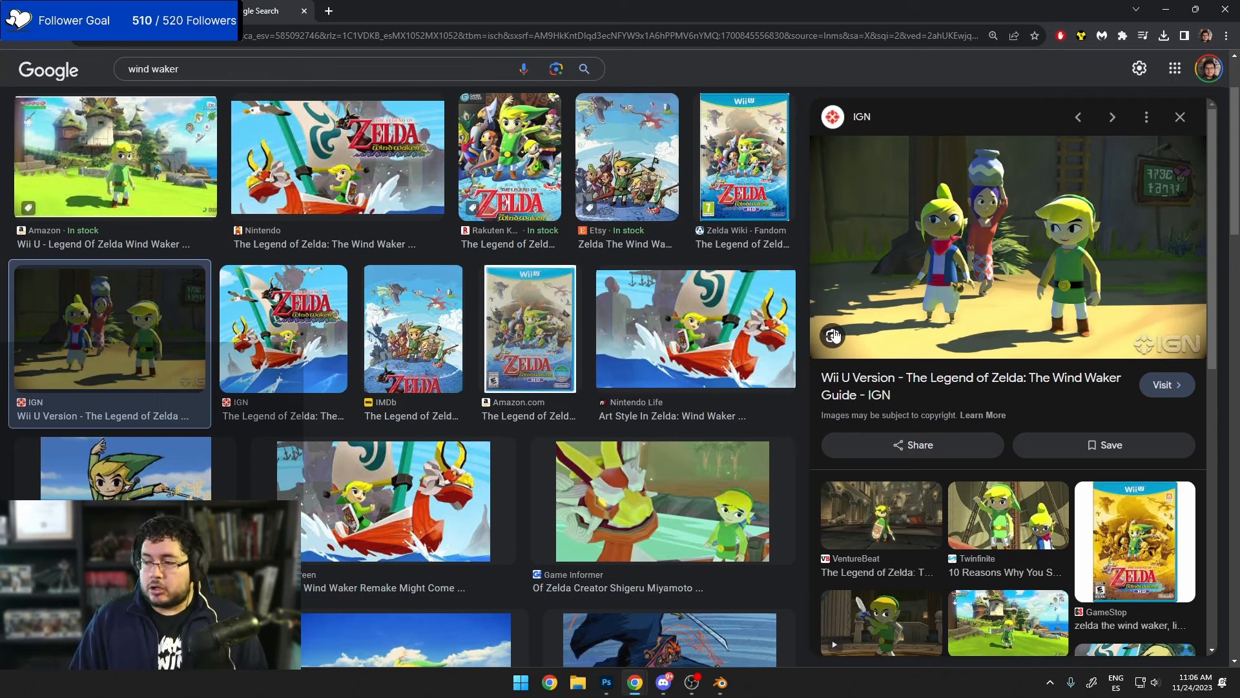
Step: Replace the image search with "ocarina of time" to compare the older game's look
left_click_drag(233, 69, 4, 76)
type("o")
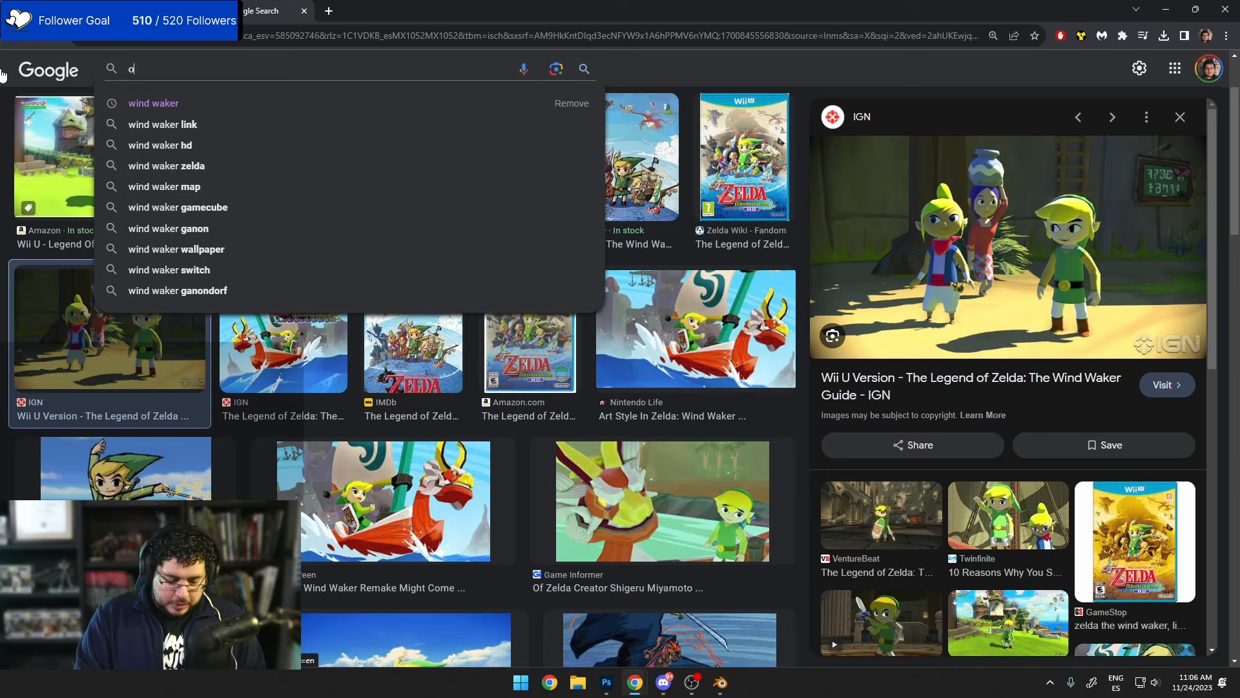
type("crarina of time")
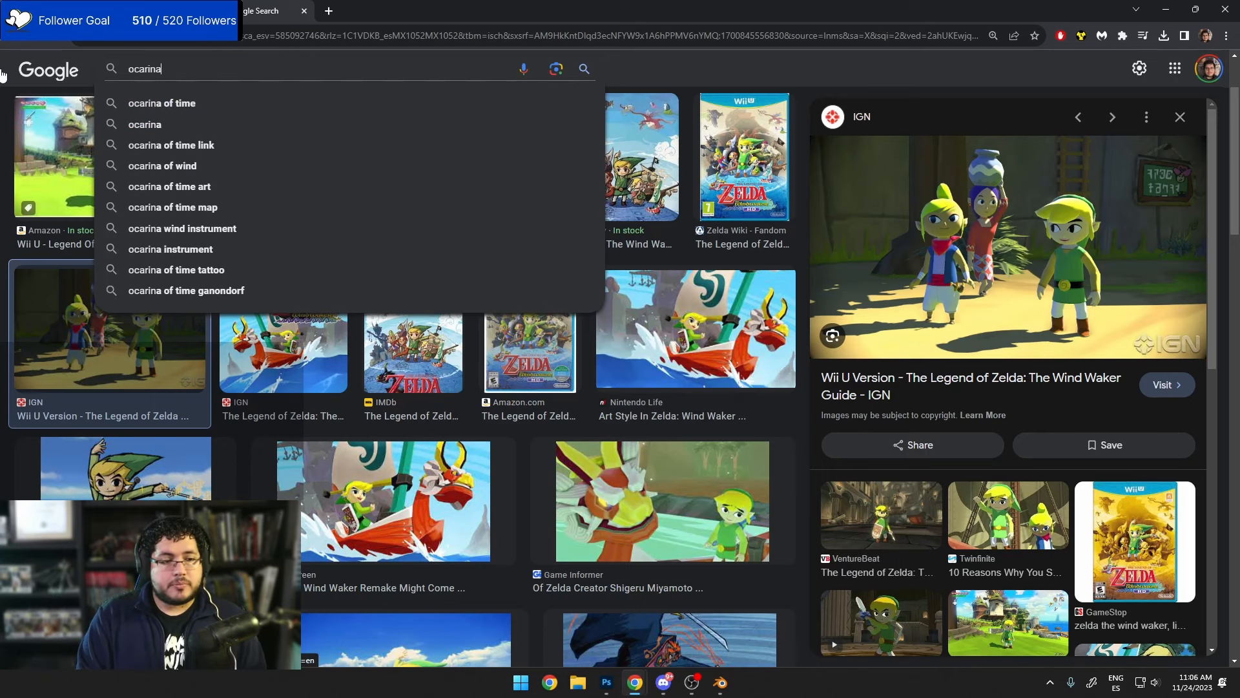
key("Return")
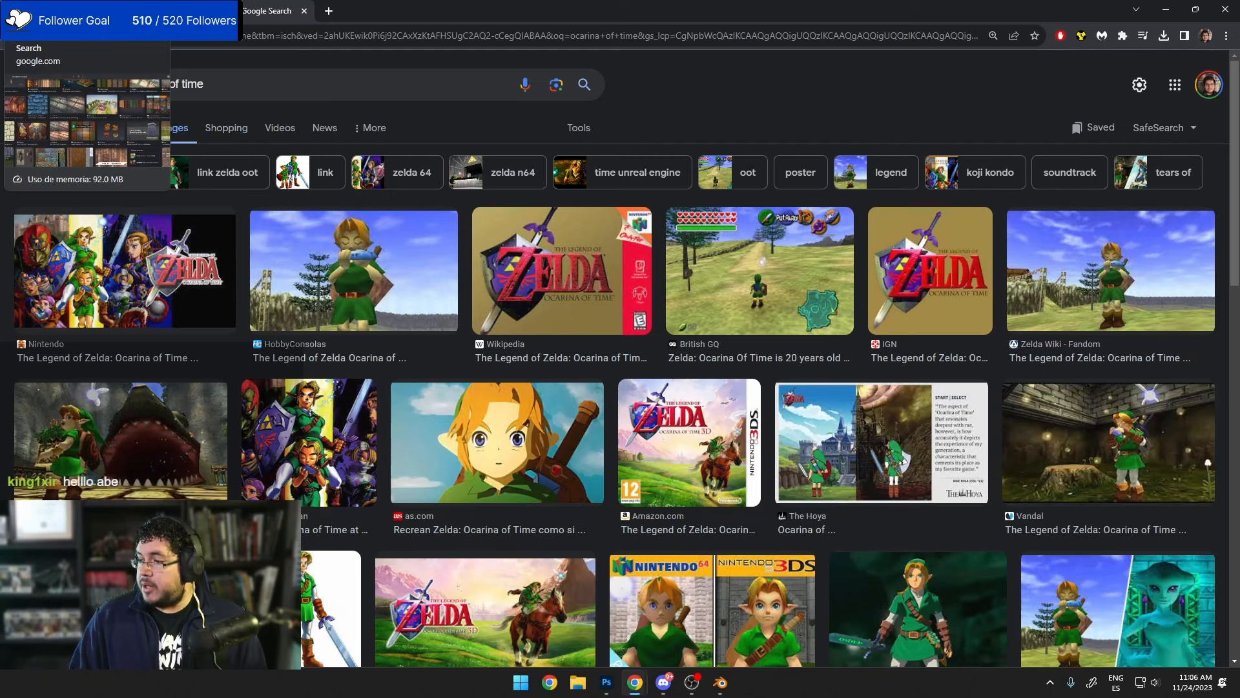
Step: Preview the blue roof shingle texture from ArtStation in the "hand painted textures" results, and switch back to the Blender head model
left_click(97, 11)
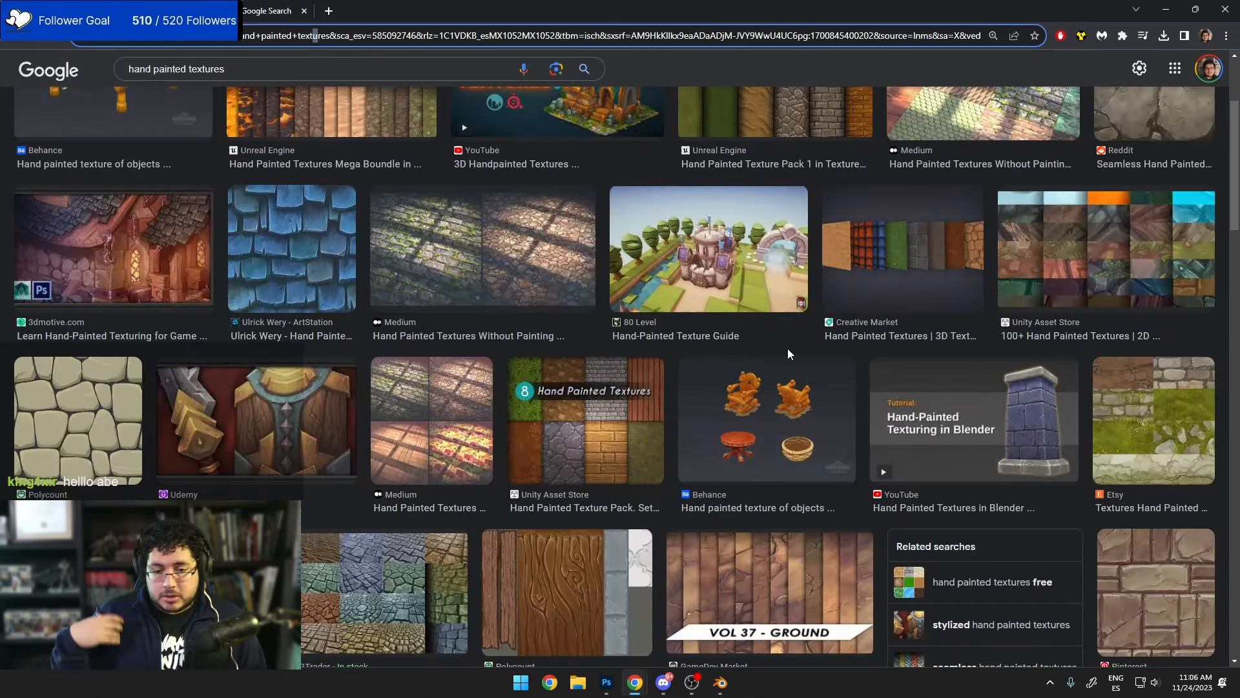
scroll(788, 349, "up", 3)
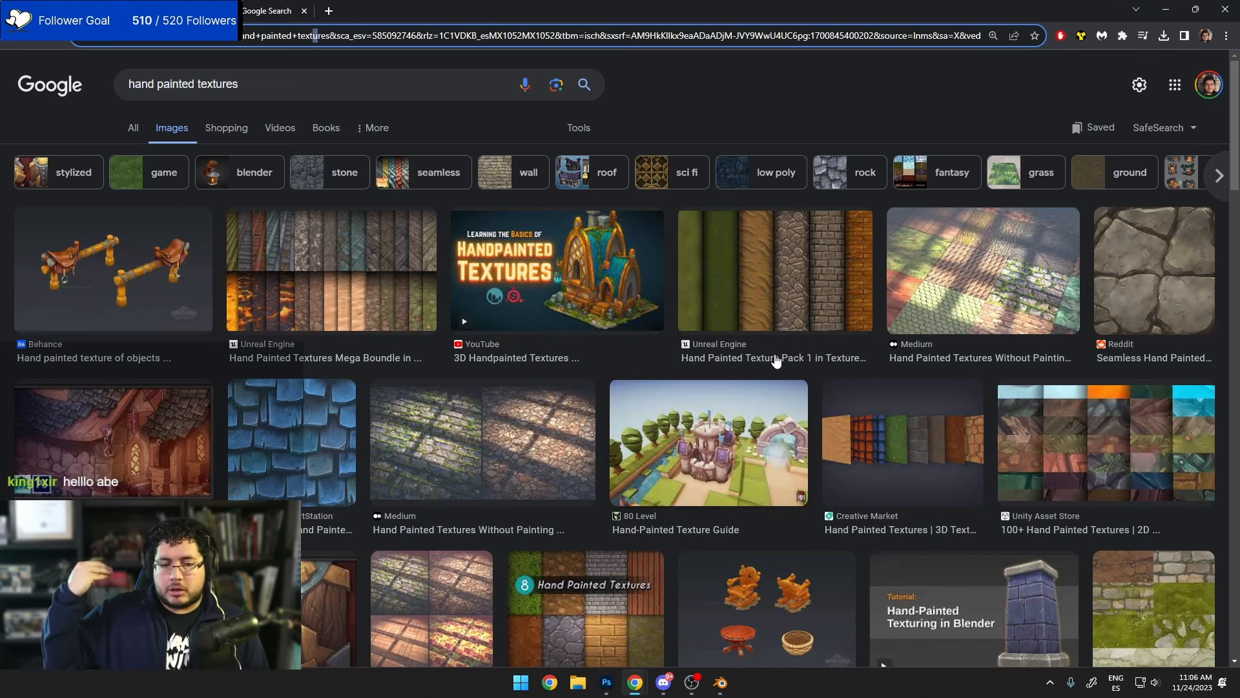
left_click(340, 438)
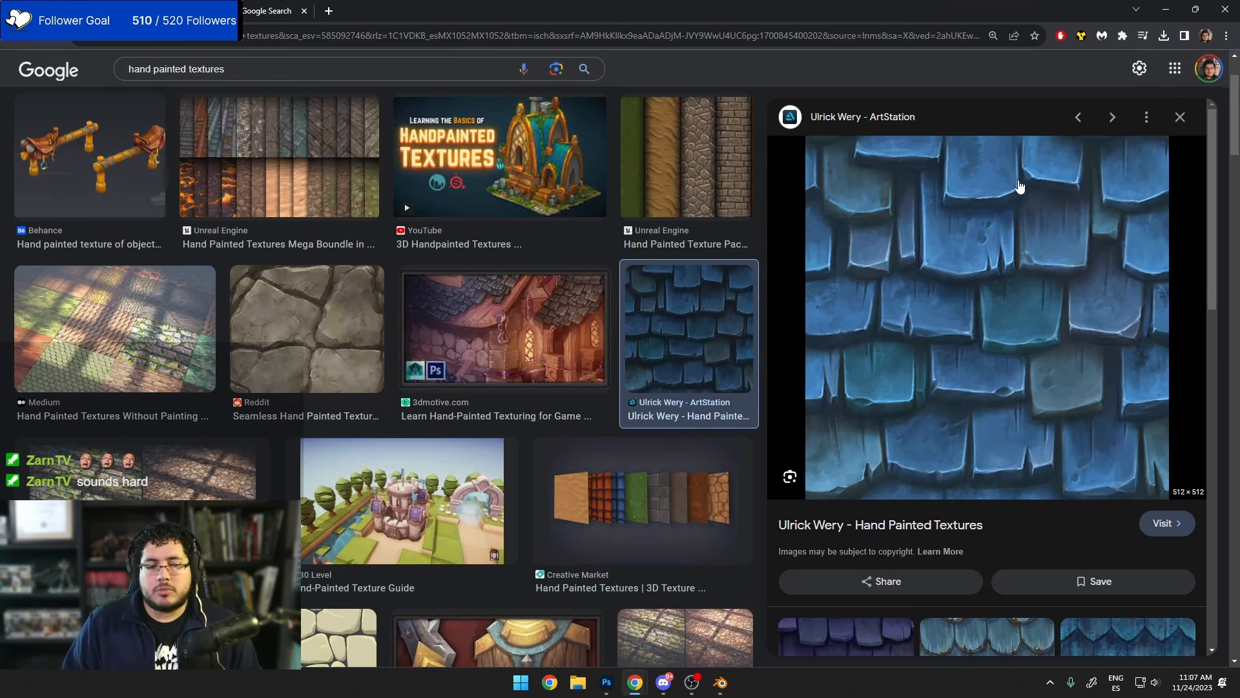
left_click(1166, 10)
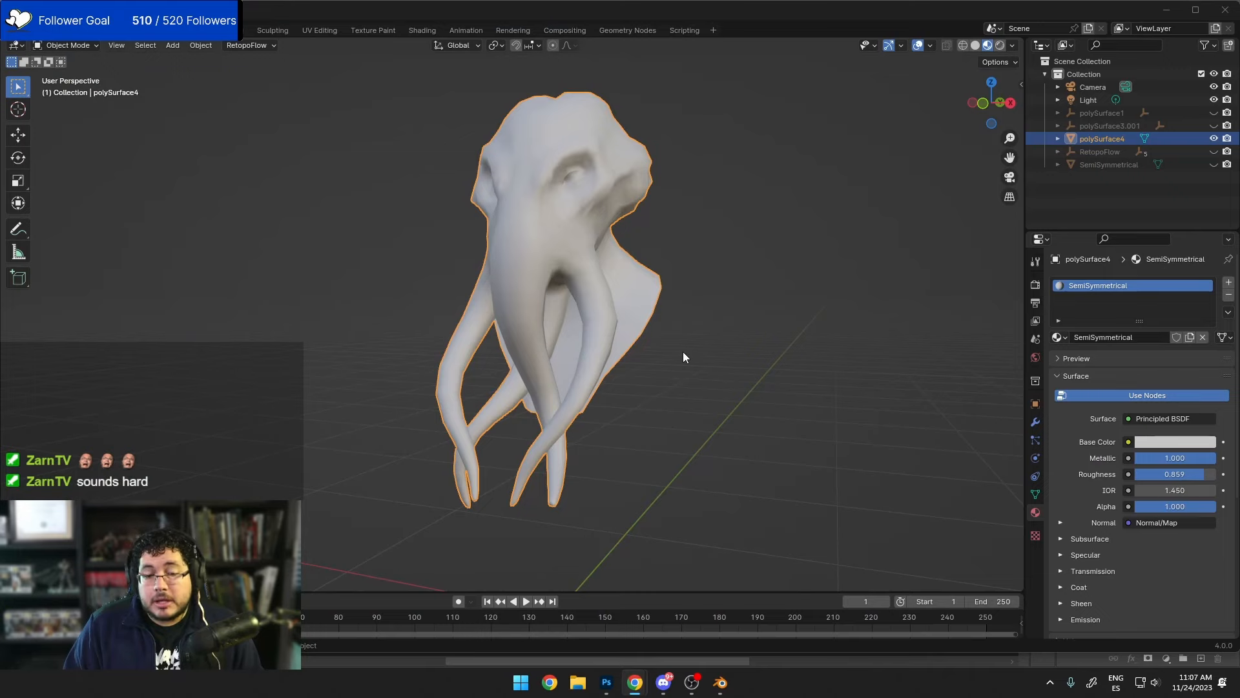
mouse_move(741, 331)
middle_mouse_down()
mouse_move(799, 360)
mouse_move(750, 352)
middle_mouse_up()
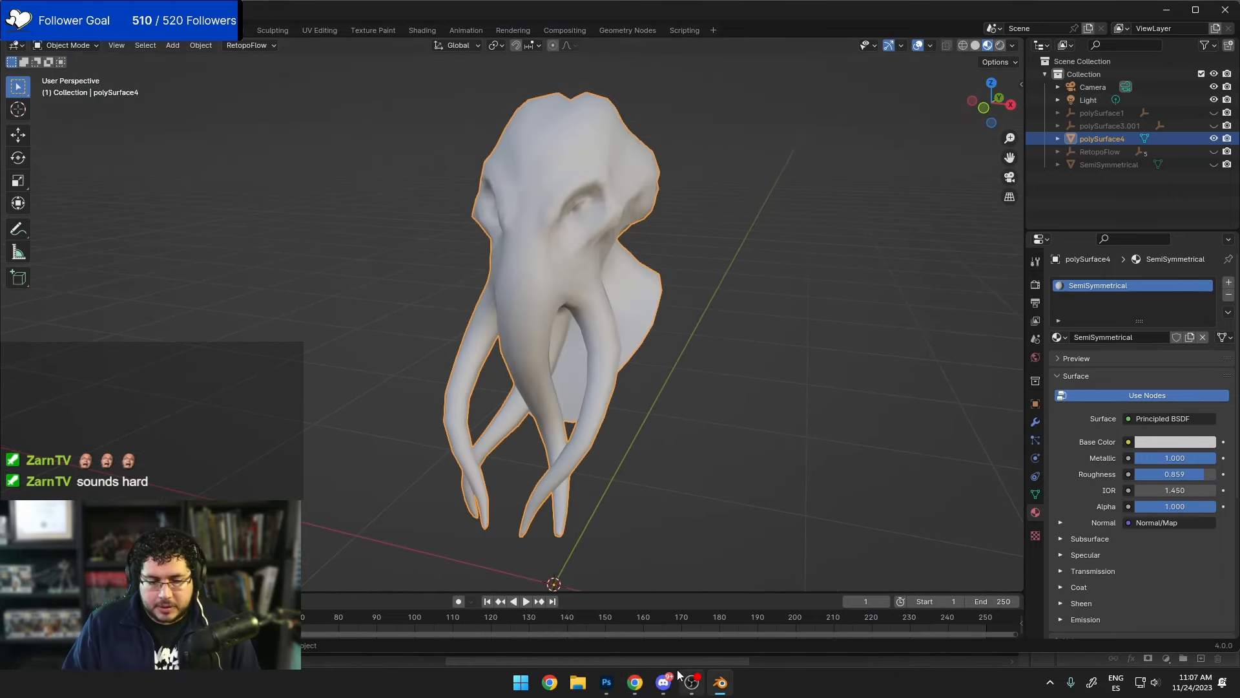
Step: Open a new Chrome window and search Google for "edsfox brushes"
left_click(625, 689)
right_click(625, 689)
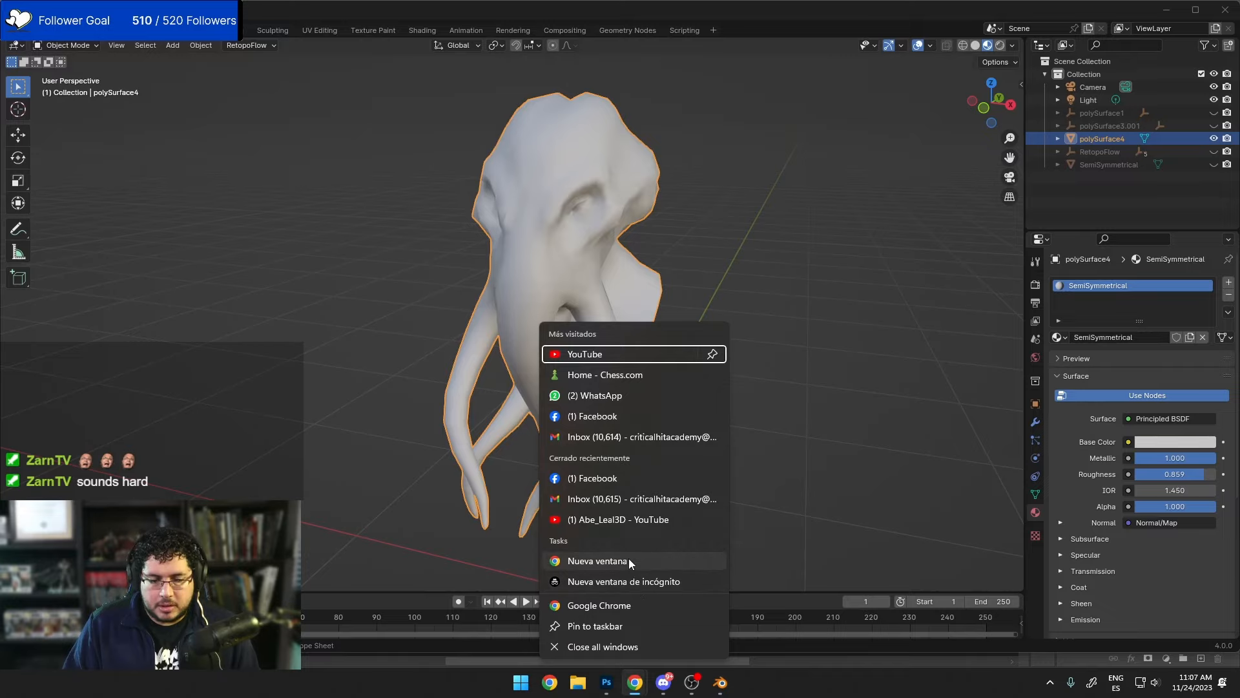
left_click_drag(620, 0, 602, 4)
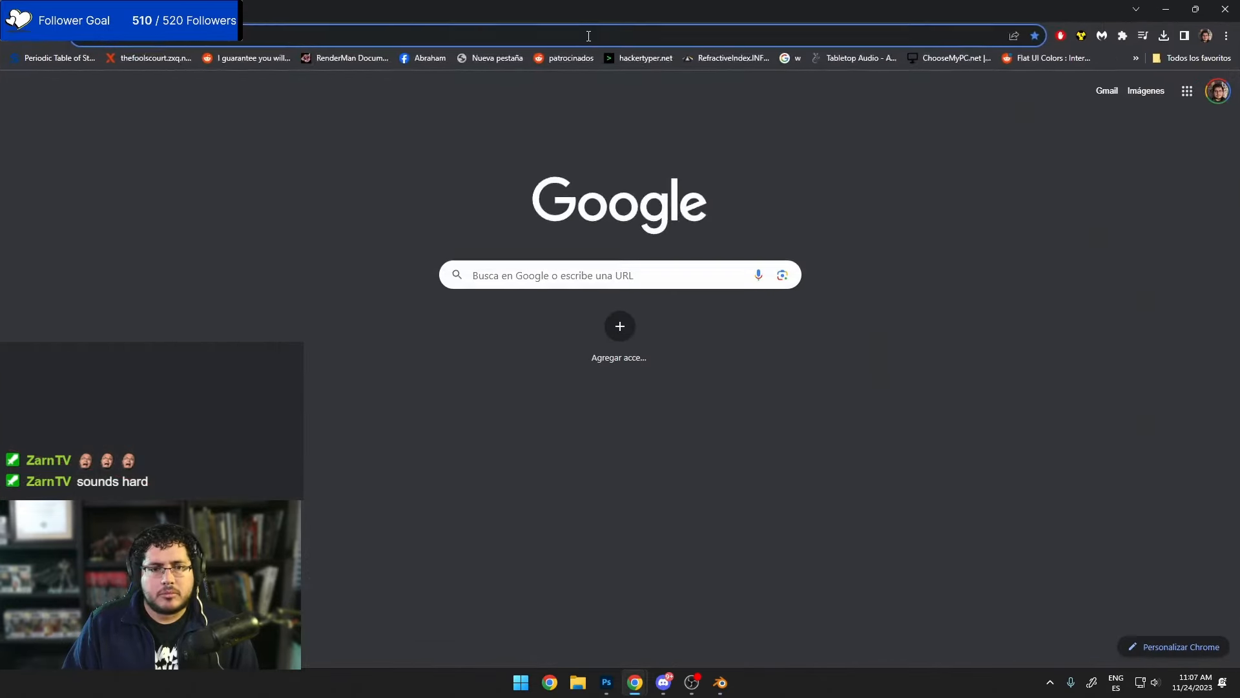
left_click(589, 36)
type("3edsdf")
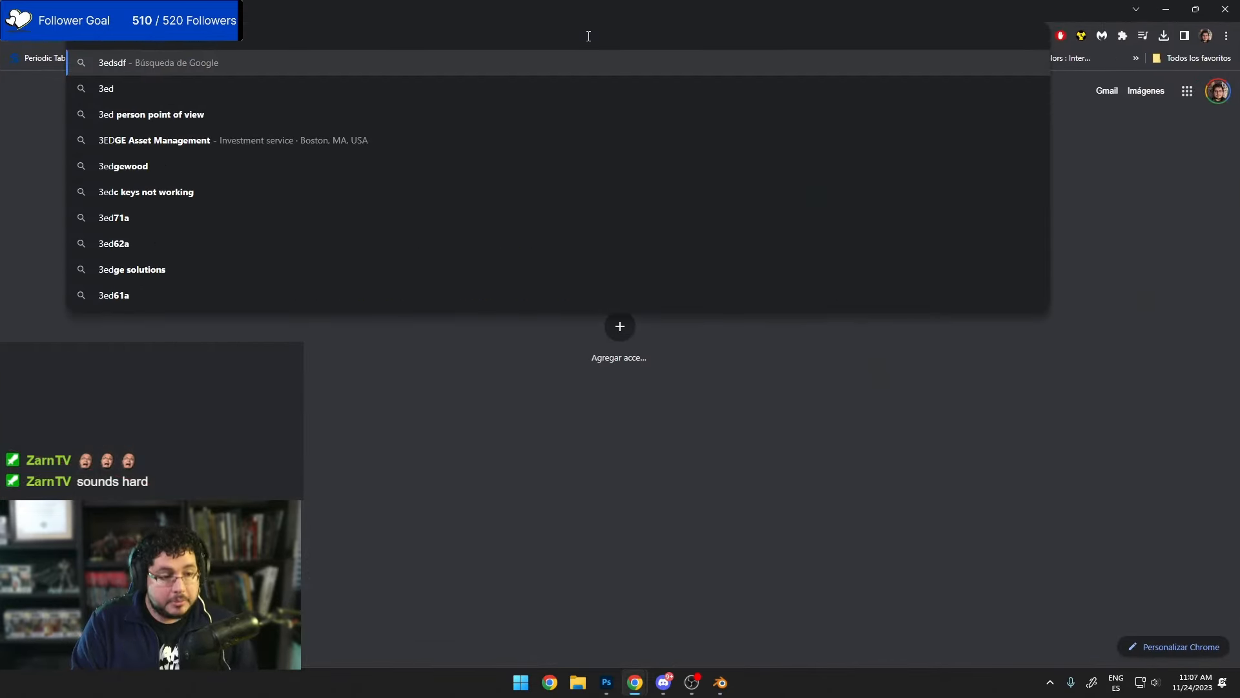
type("di")
key("BackSpace")
key("BackSpace")
key("BackSpace")
key("BackSpace")
key("BackSpace")
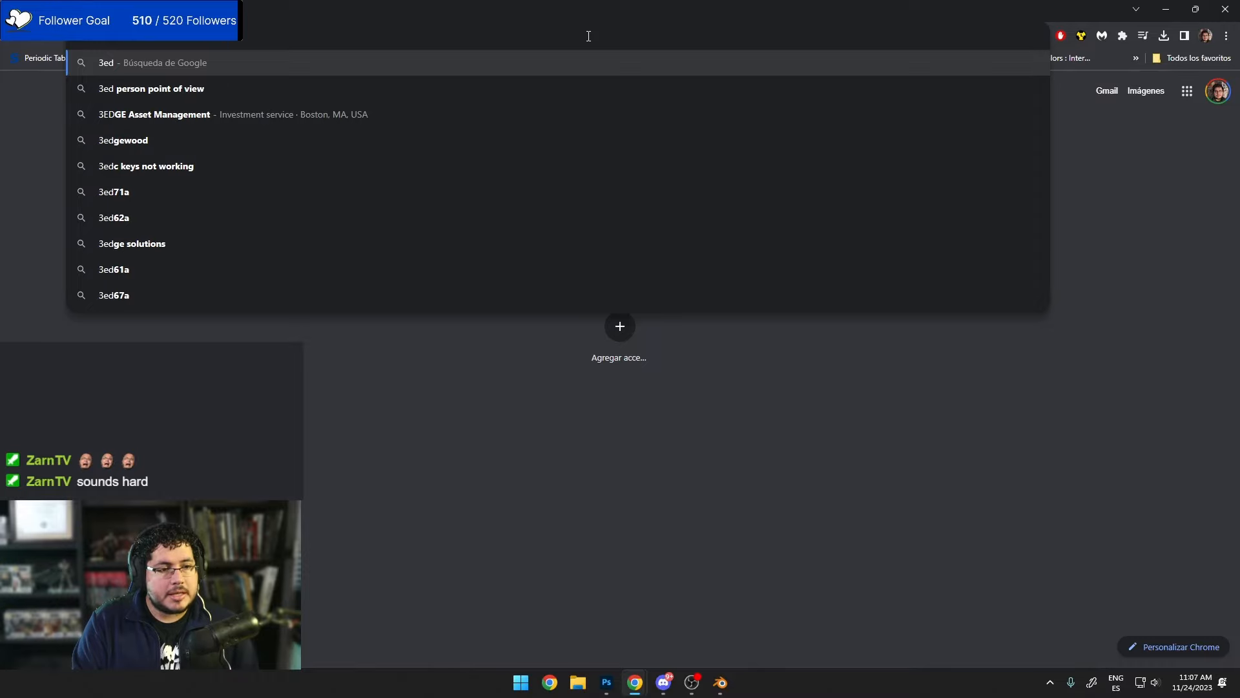
type("edsfox brushes")
key("Return")
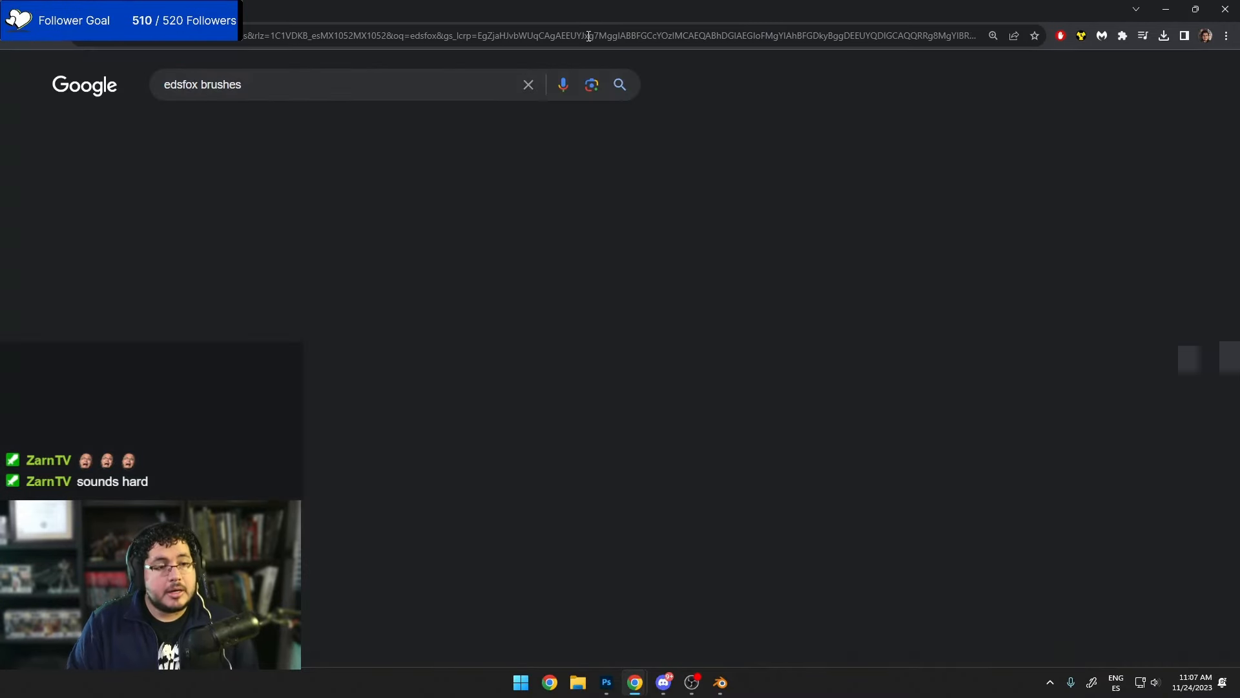
Step: Open the DeviantArt result for Edsfox V2 Brushes and look over the page
right_click(237, 340)
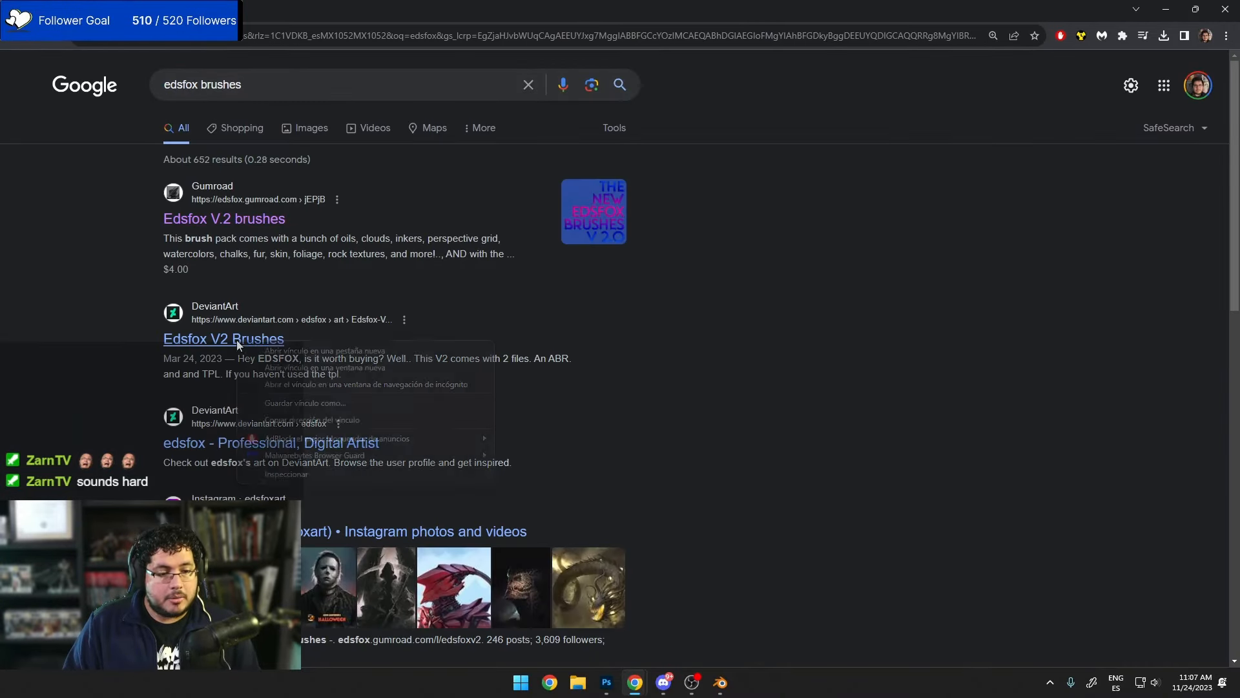
left_click(213, 340)
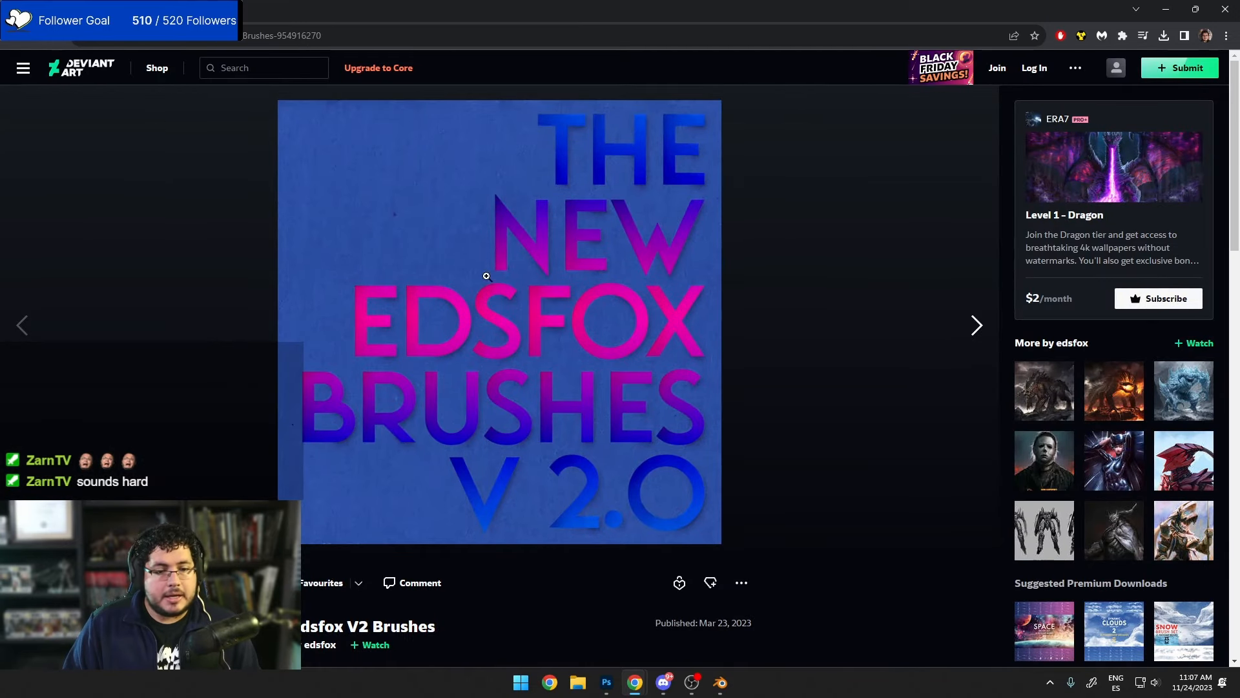
scroll(396, 336, "down", 3)
scroll(453, 452, "up", 3)
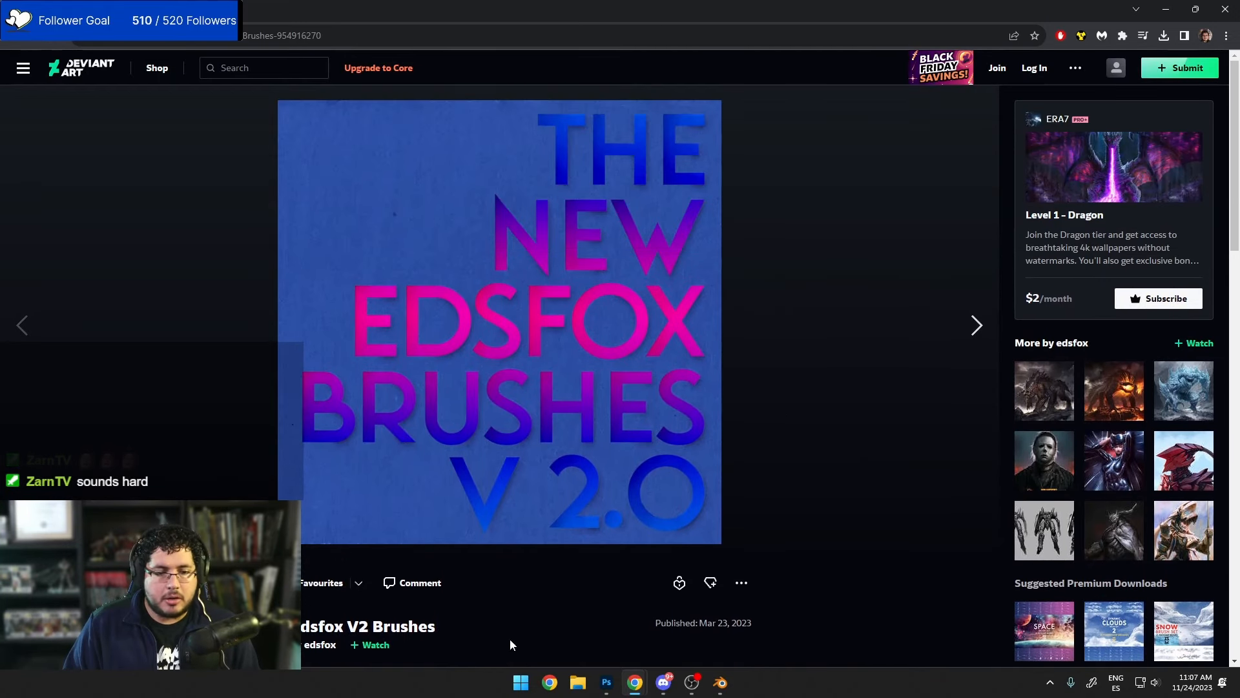
Step: Open the edsfox gallery on DeviantArt and browse the first two pages of featured artwork
left_click(1073, 345)
scroll(805, 330, "down", 3)
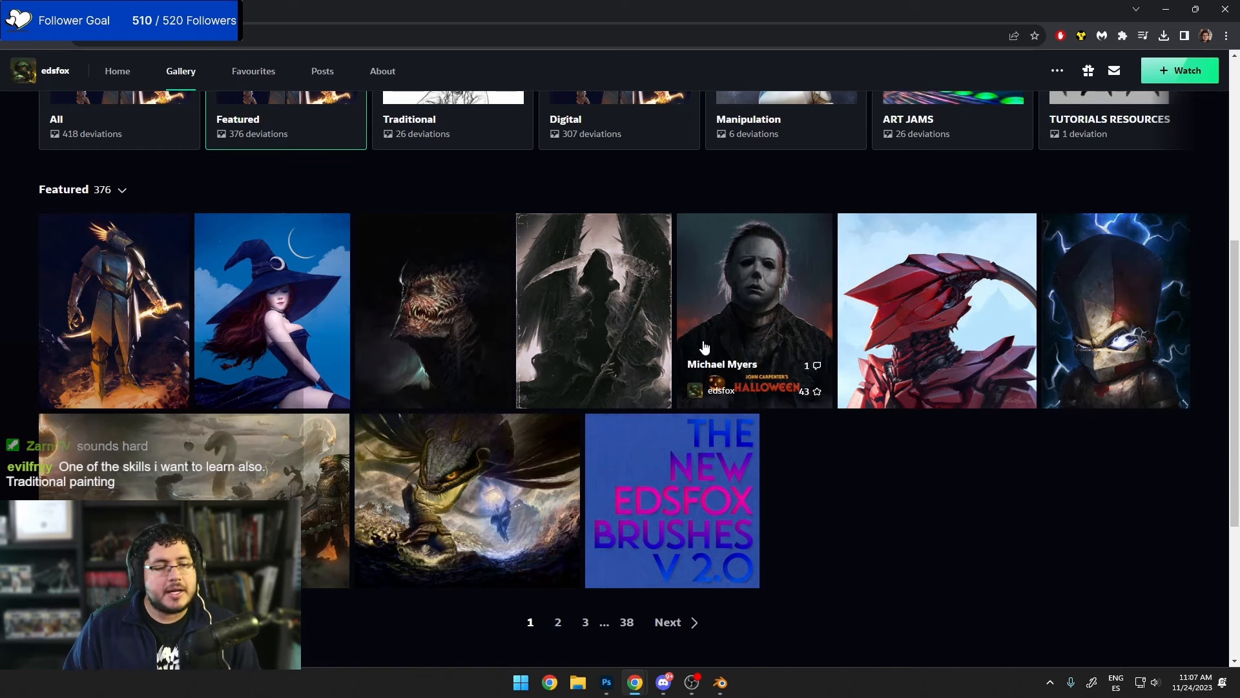
scroll(704, 347, "down", 4)
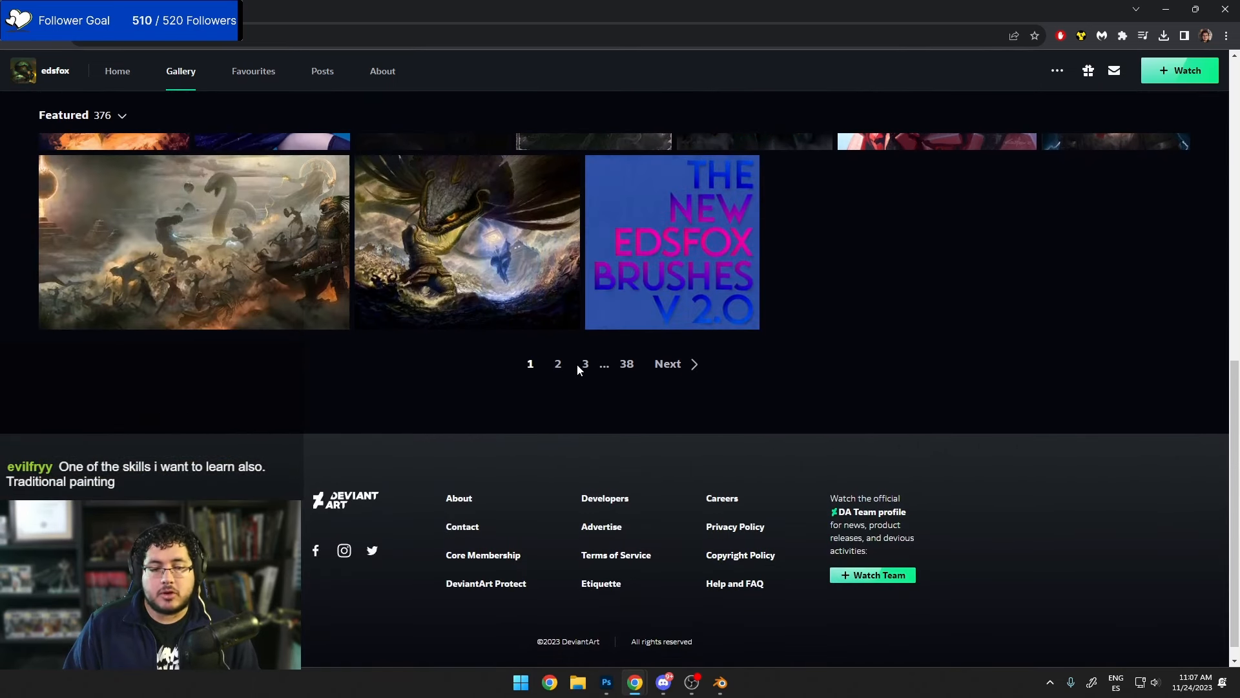
left_click(562, 363)
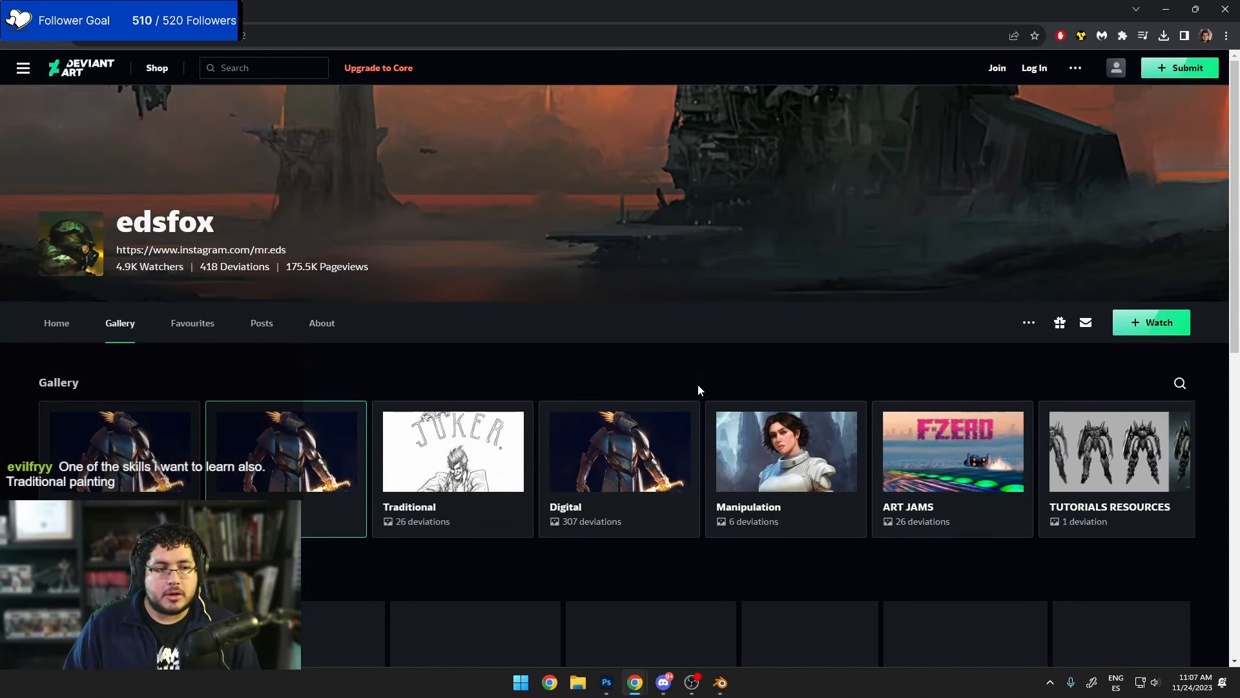
scroll(698, 384, "down", 5)
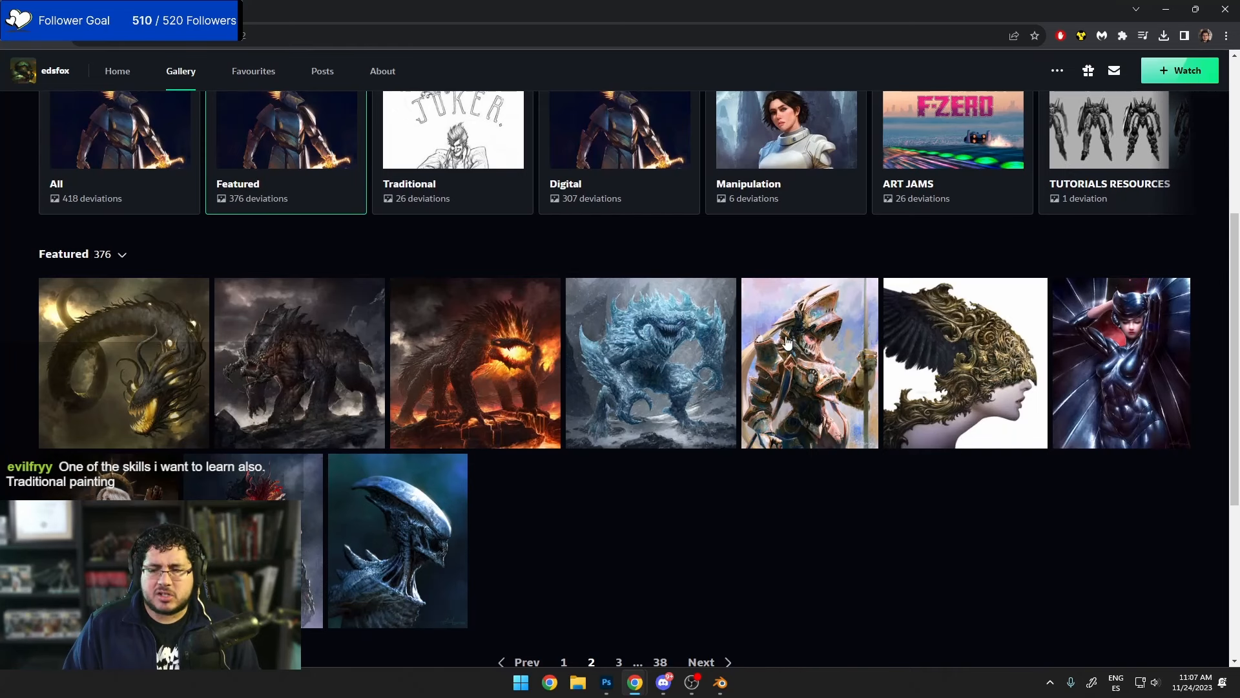
scroll(490, 463, "down", 3)
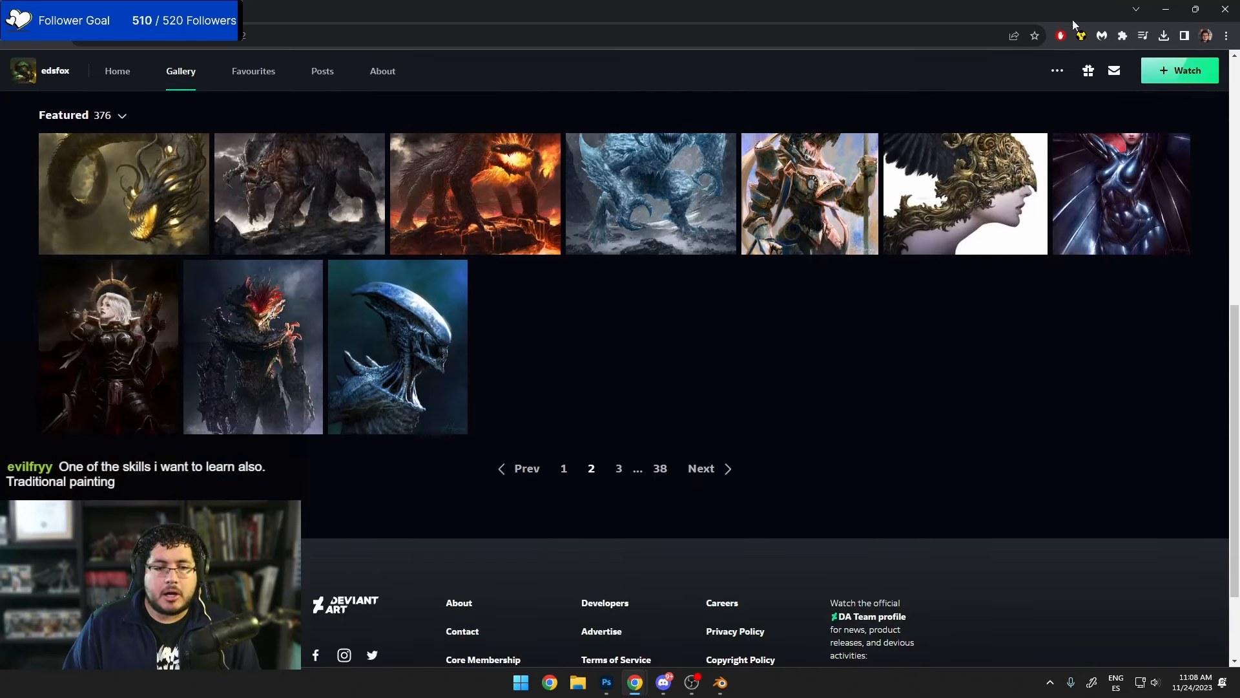
Step: Switch to Blender and show the SemiSymmetrical sculpt in place of polySurface4 to examine its sculpted face details
left_click(1165, 8)
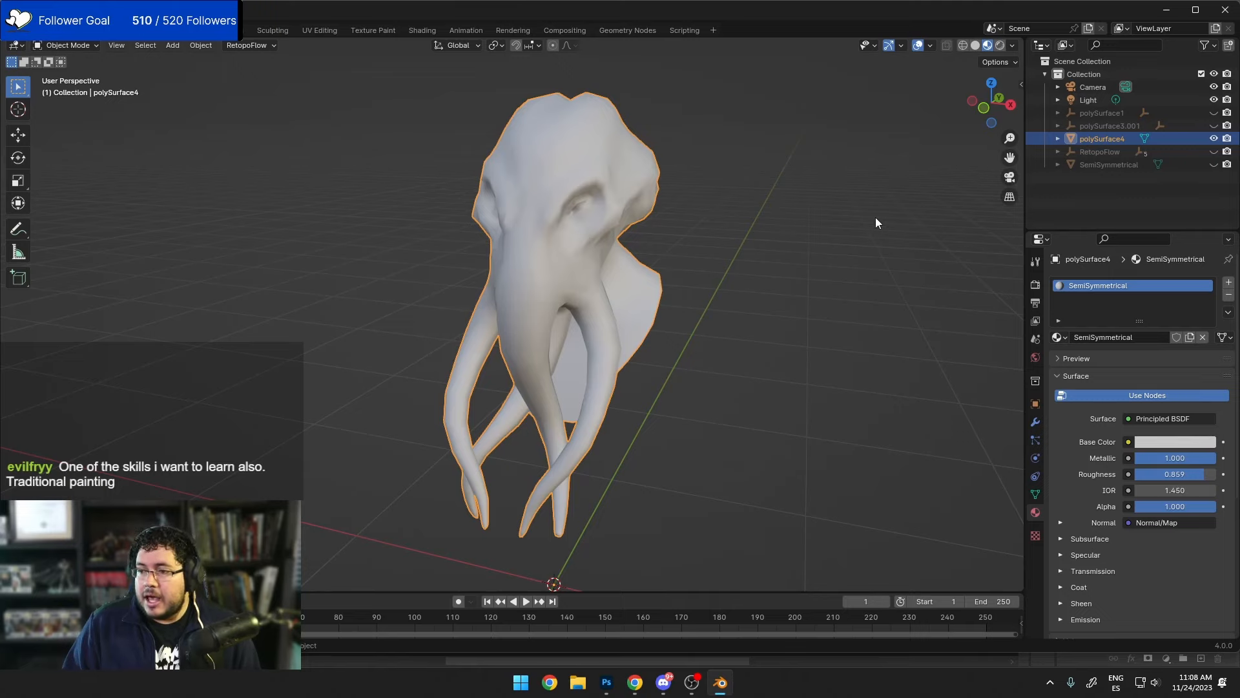
mouse_move(679, 301)
middle_mouse_down()
mouse_move(679, 313)
mouse_move(741, 312)
mouse_move(670, 319)
mouse_move(685, 316)
middle_mouse_up()
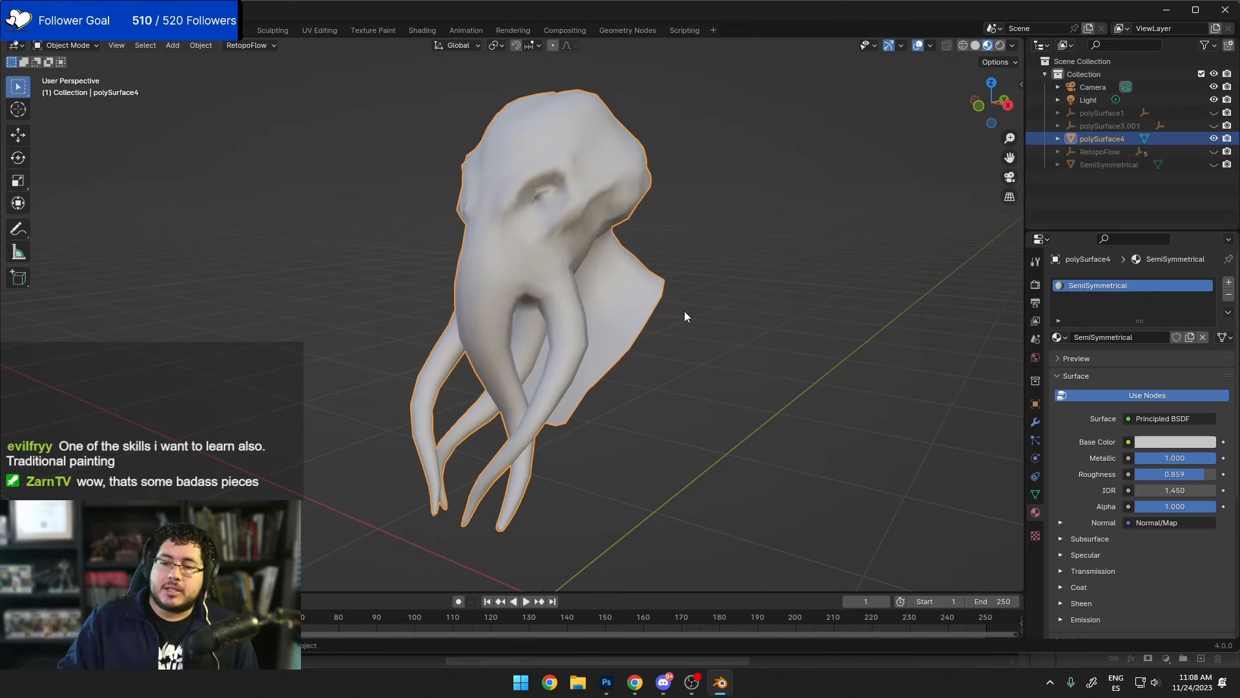
left_click(1214, 138)
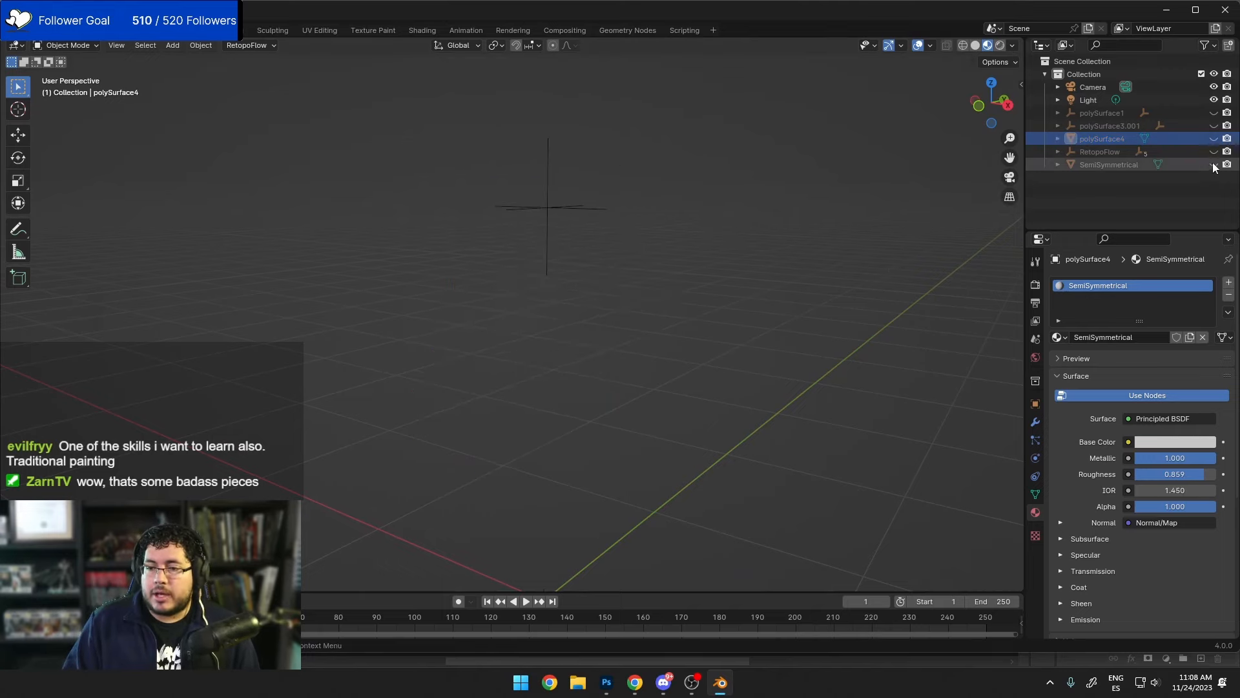
left_click(1214, 164)
middle_click_drag(595, 321, 634, 307)
scroll(634, 247, "up", 2)
mouse_move(635, 247)
middle_mouse_down("shift")
mouse_move(611, 323)
mouse_move(661, 339)
middle_mouse_up("shift")
scroll(611, 325, "up", 3)
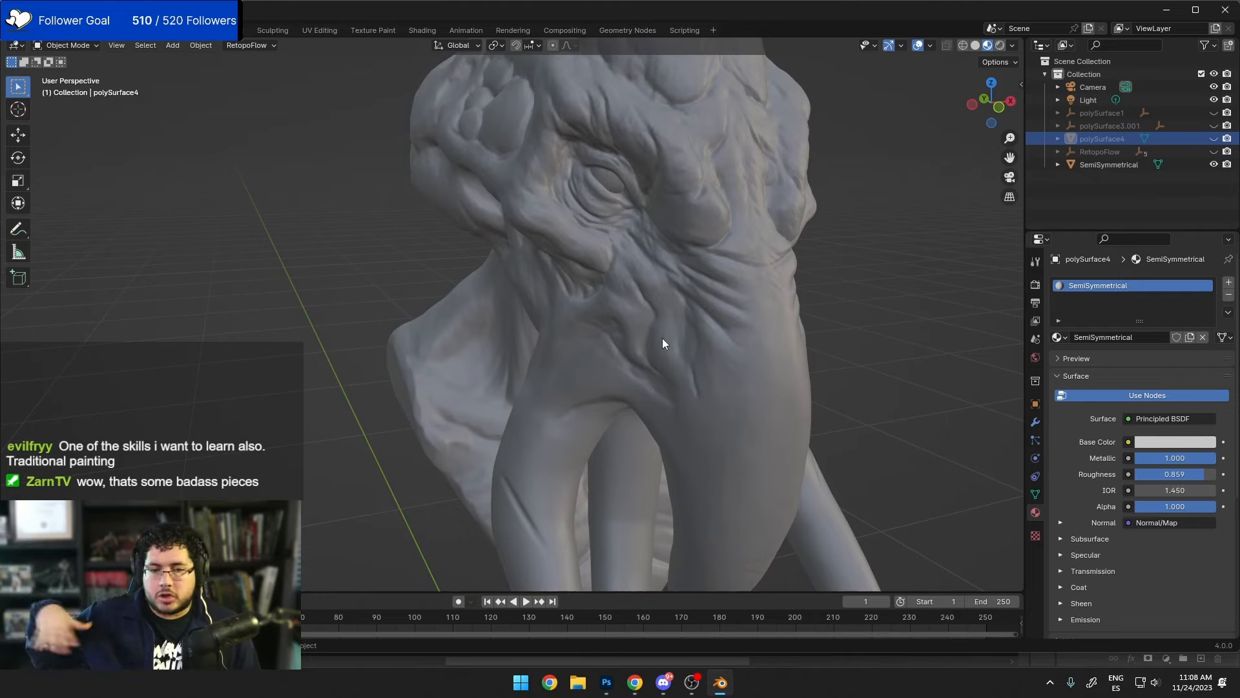
middle_click_drag(663, 343, 937, 228)
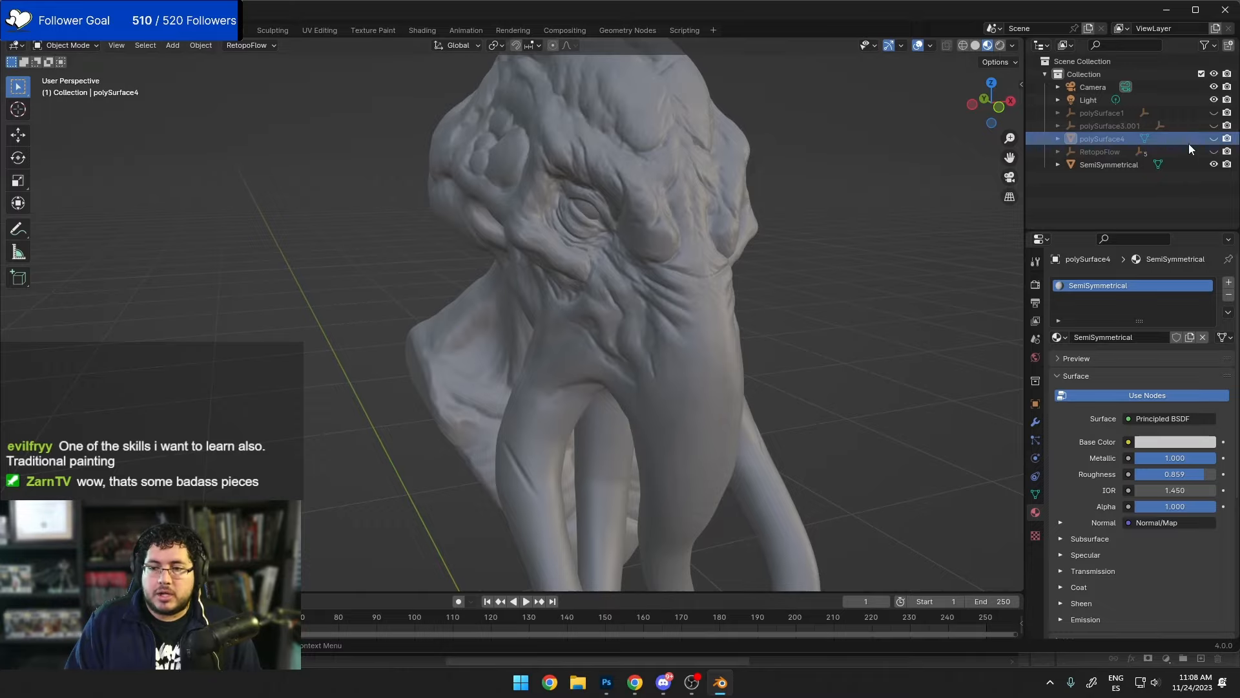
Step: Hide SemiSymmetrical and show polySurface4 again to examine the low-poly head from several sides
left_click(1214, 165)
left_click(1214, 138)
mouse_move(830, 229)
middle_mouse_down()
mouse_move(725, 247)
mouse_move(811, 243)
mouse_move(661, 252)
mouse_move(757, 253)
middle_mouse_up()
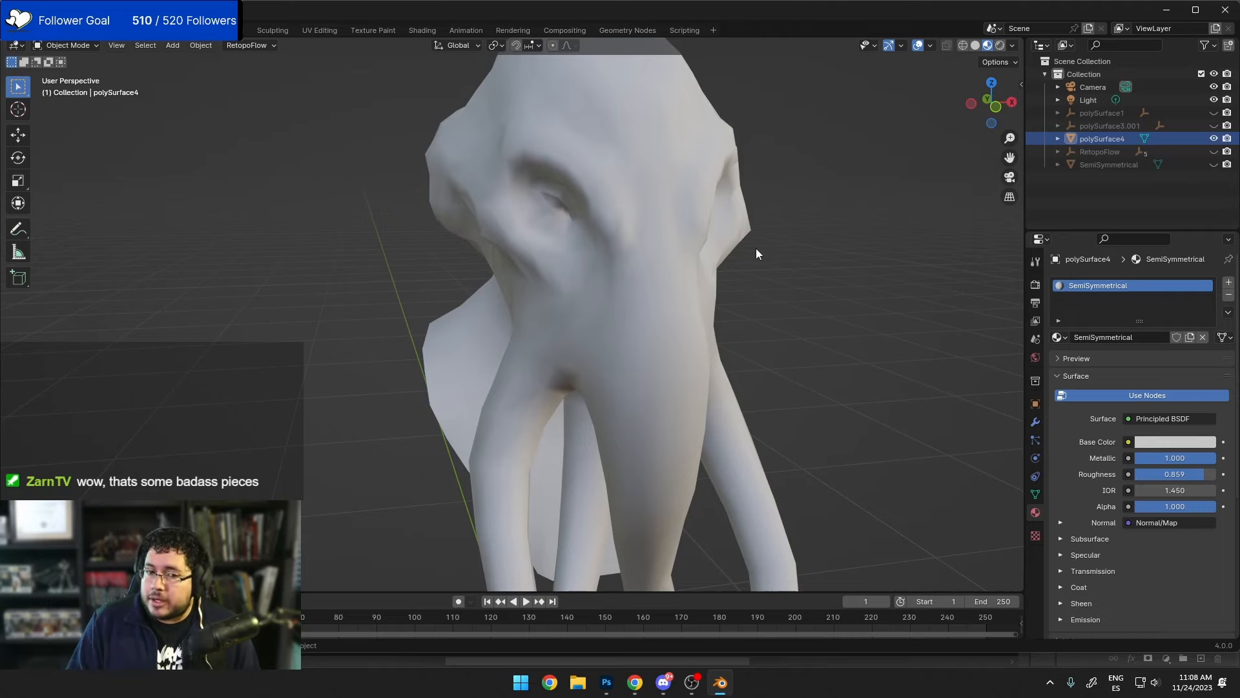
middle_click_drag(800, 309, 704, 277)
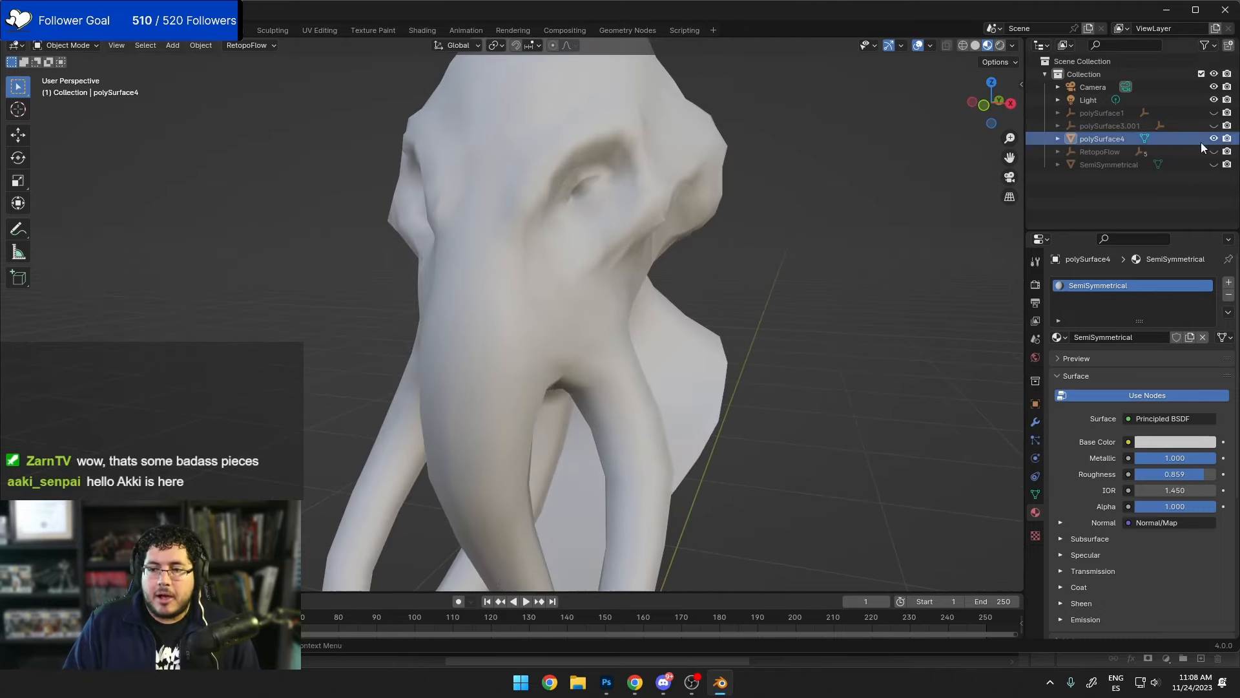
Step: Show the SemiSymmetrical sculpt and hide polySurface4 to view the detailed head as a whole
left_click(1214, 165)
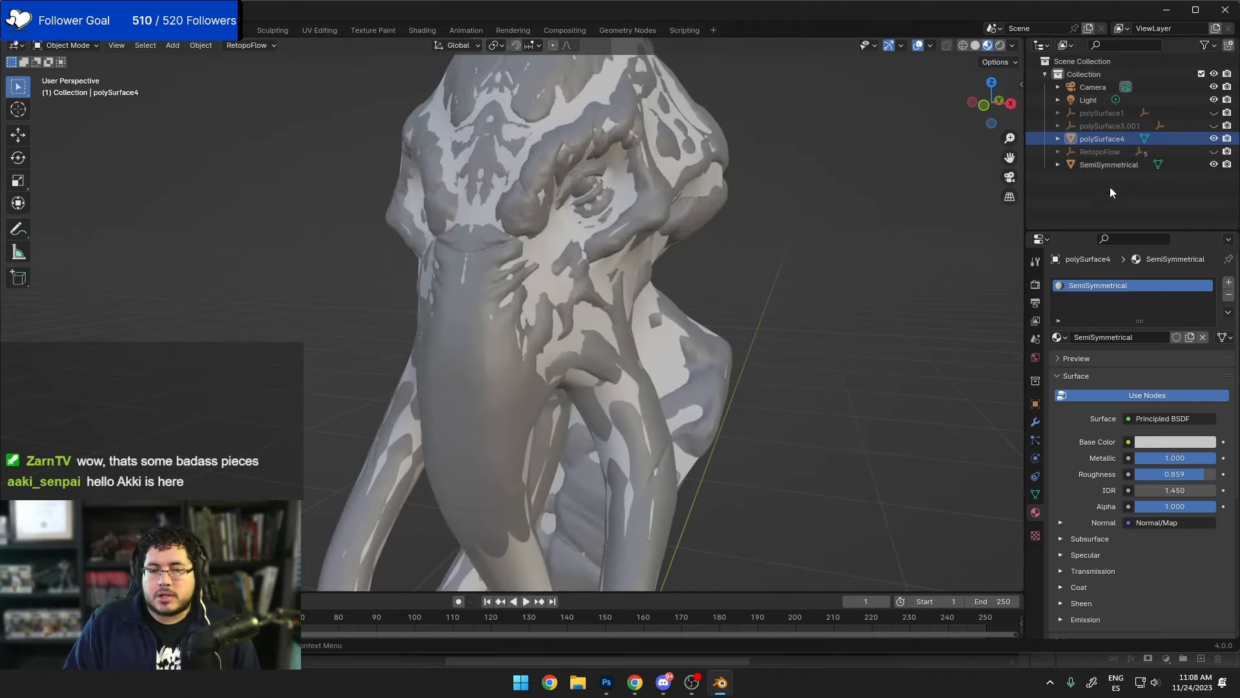
left_click(1215, 138)
middle_click_drag(917, 252, 871, 259)
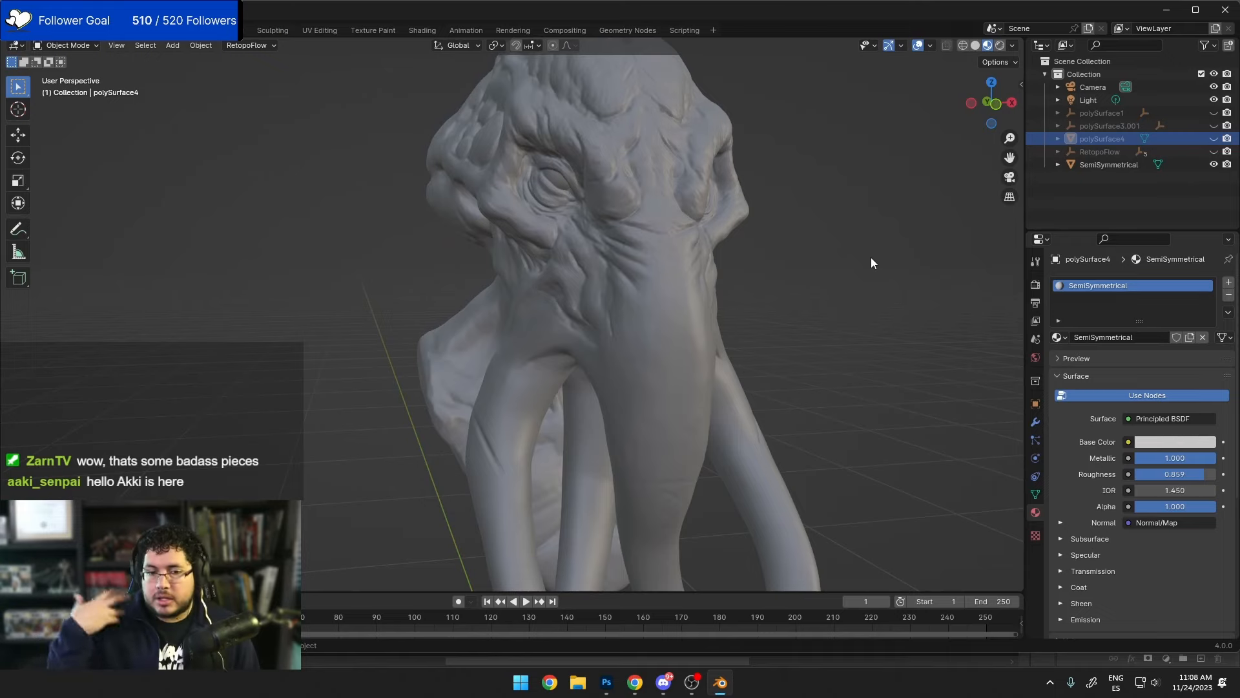
scroll(840, 260, "down", 2)
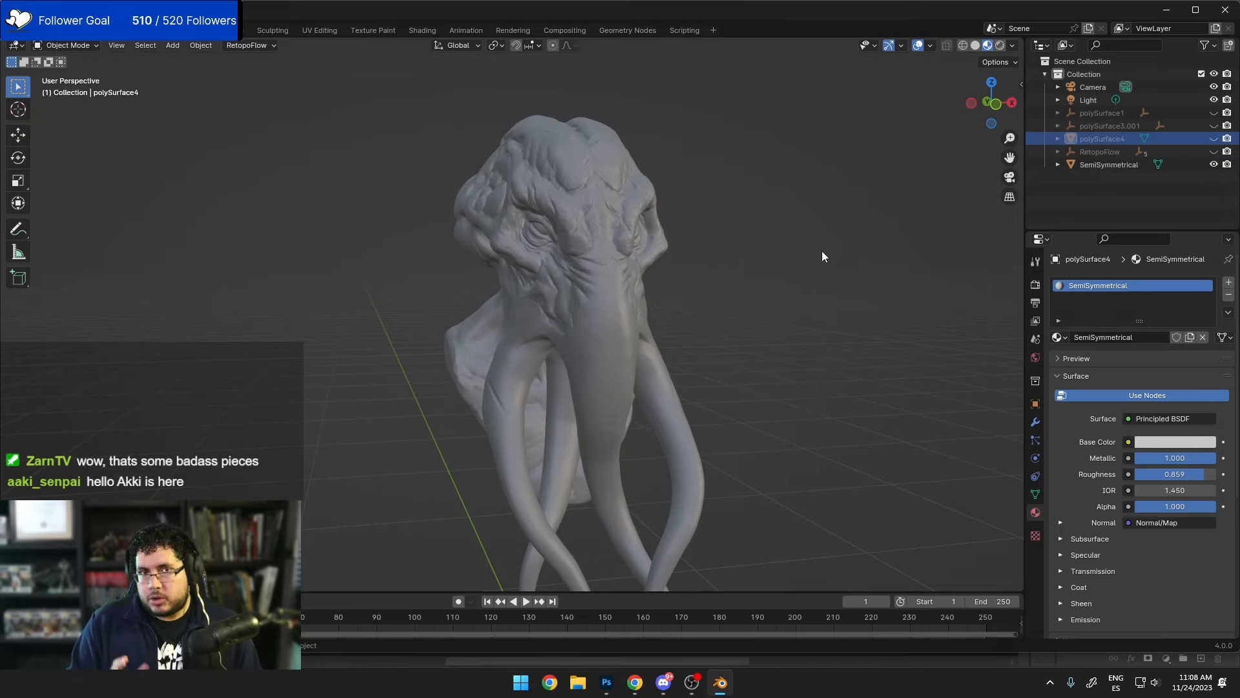
Step: Launch Adobe Substance 3D Painter and dismiss its home screen
key("super")
type("subs")
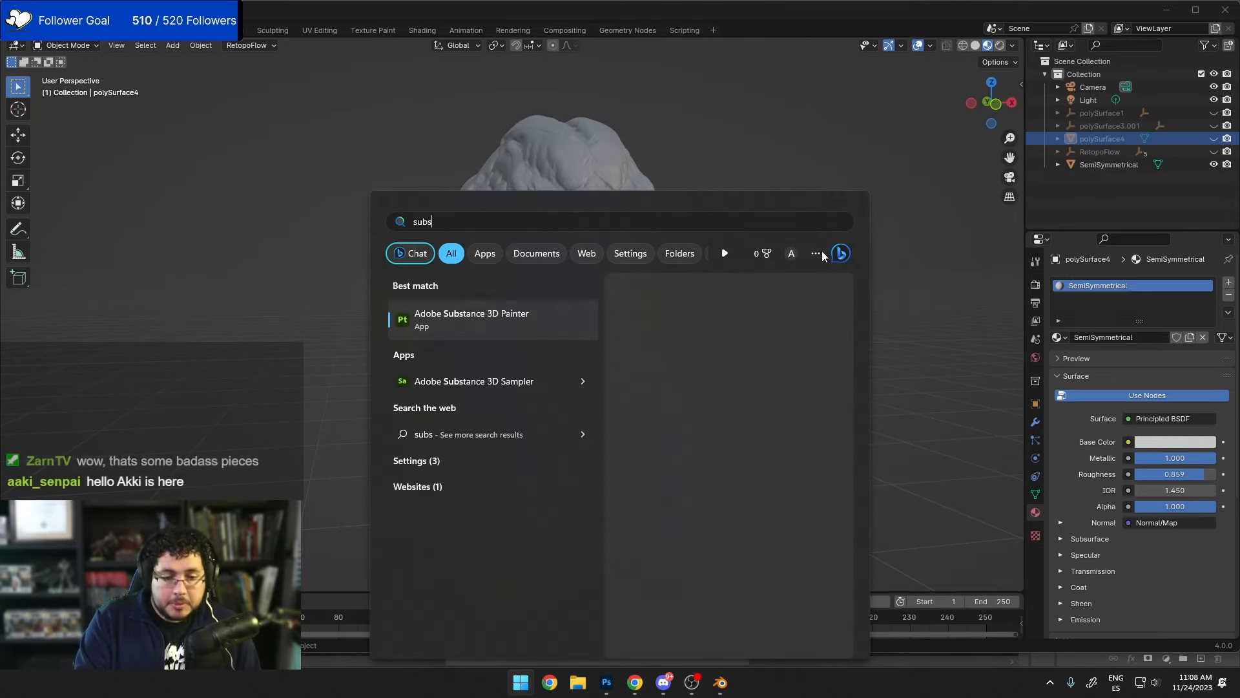
key("Return")
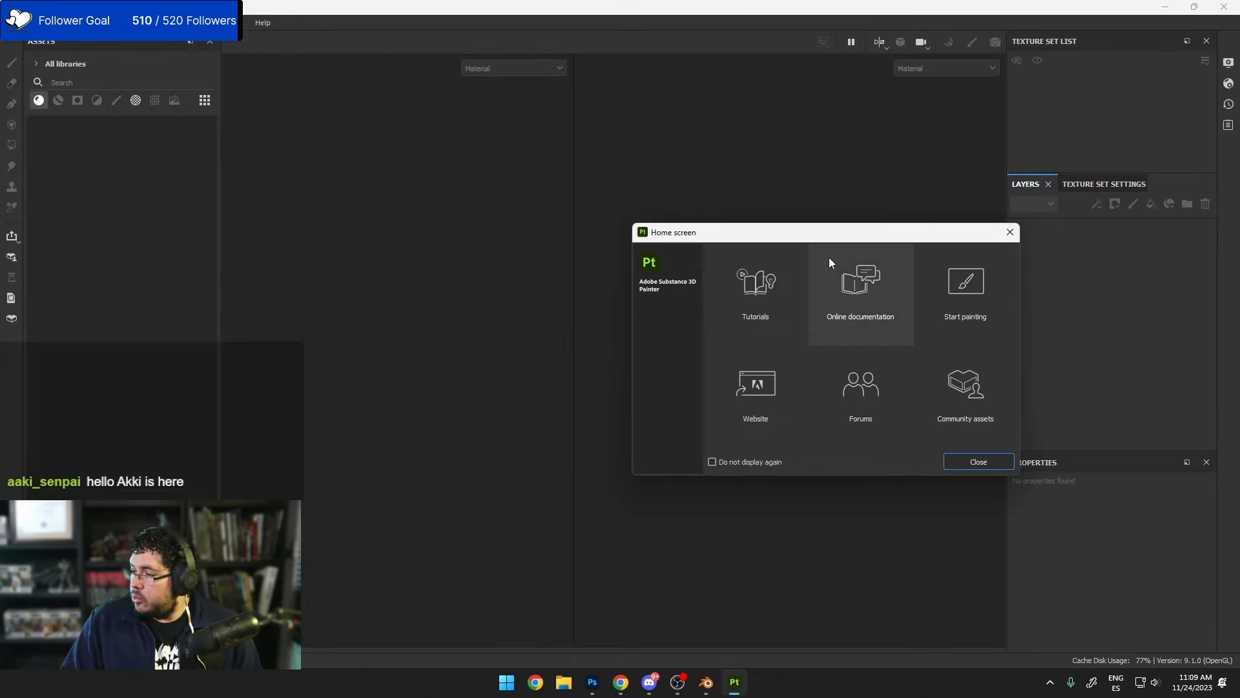
left_click(1010, 232)
Step: Start a new project and choose MindFlayer_low.fbx from the Desktop as its mesh
left_click(13, 22)
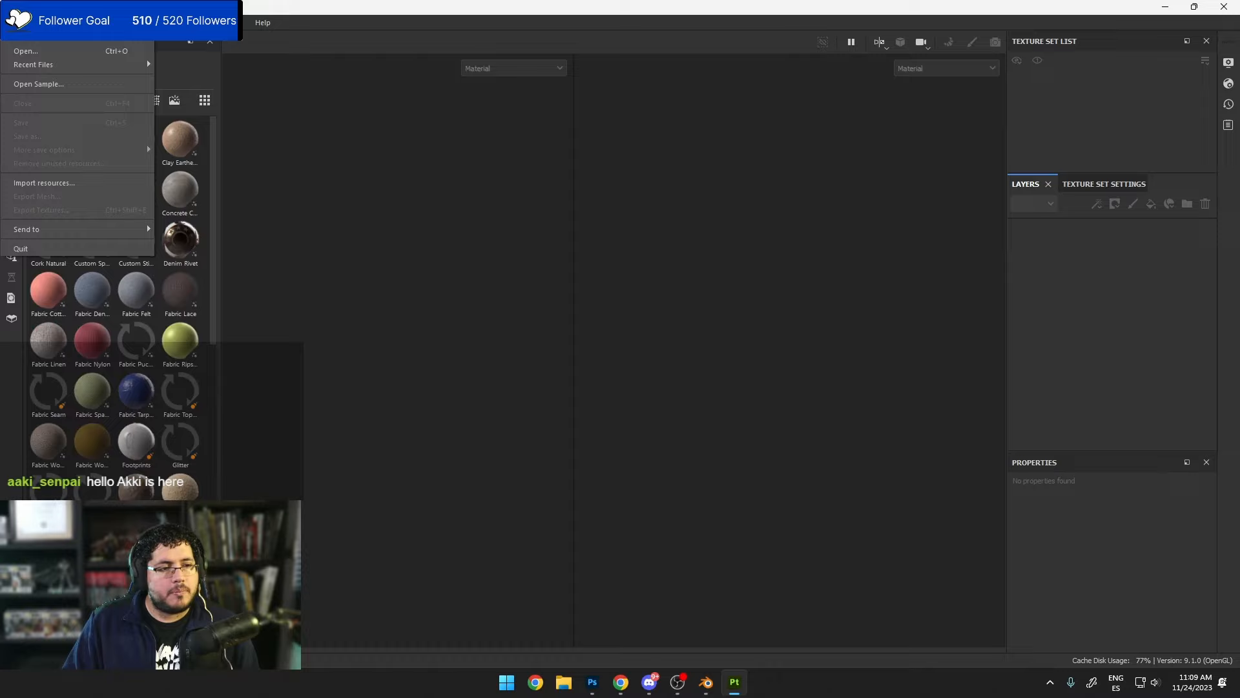
left_click(67, 40)
left_click(749, 193)
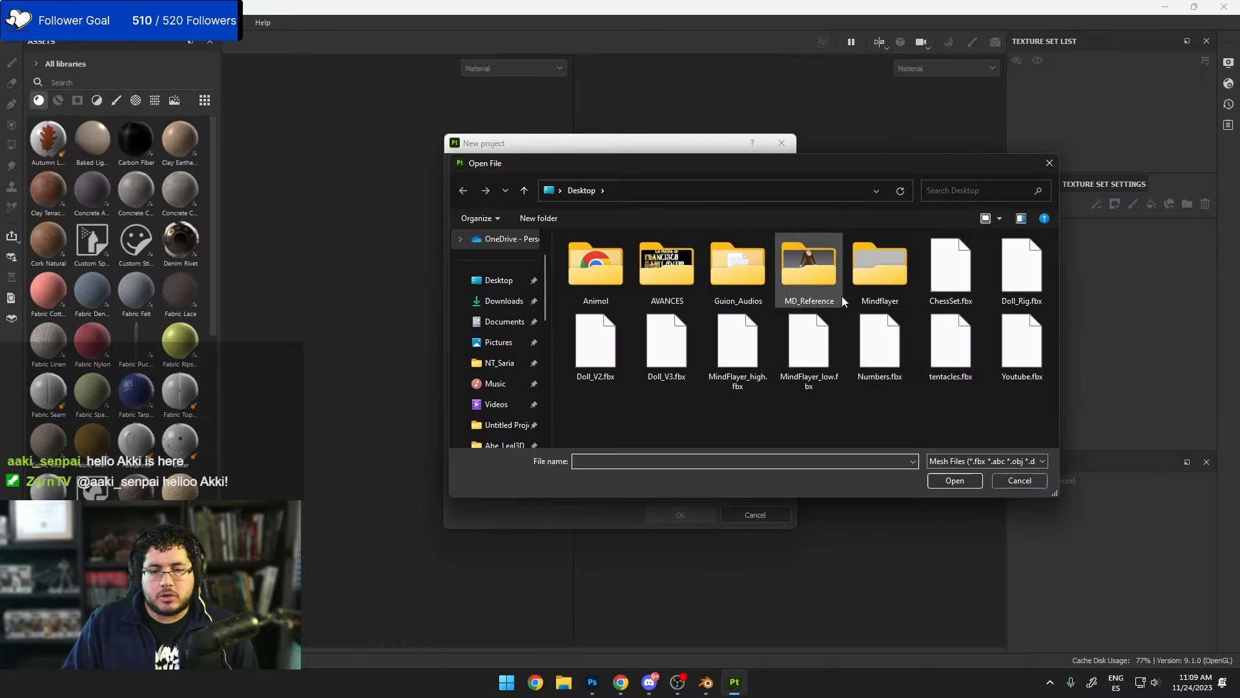
double_click(804, 352)
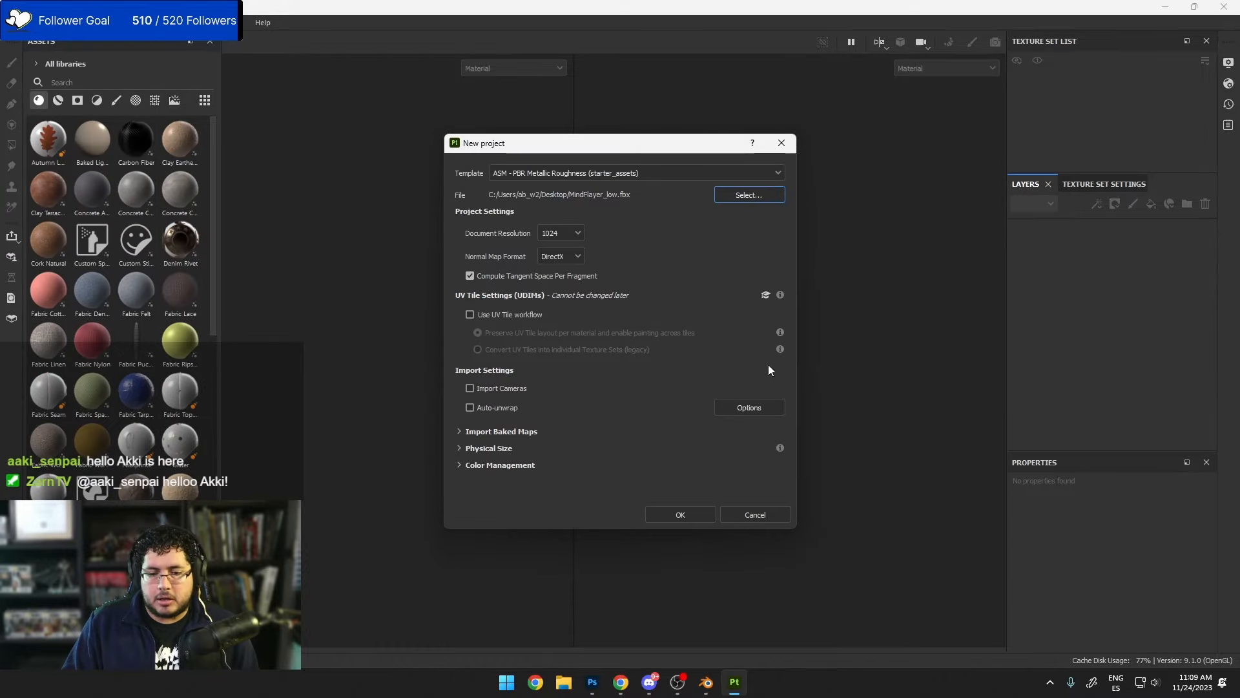
Step: Set the document resolution to 2048 and the normal map format to OpenGL, and create the project
left_click(560, 232)
left_click(560, 298)
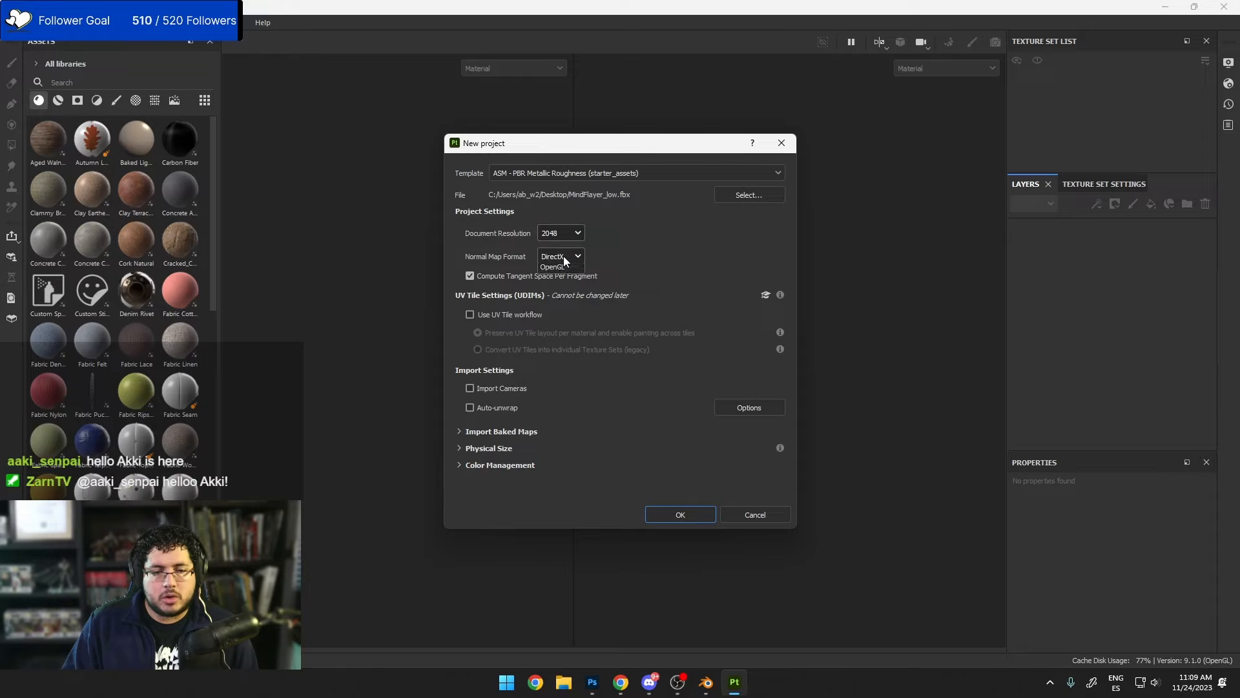
left_click(563, 256)
left_click(566, 289)
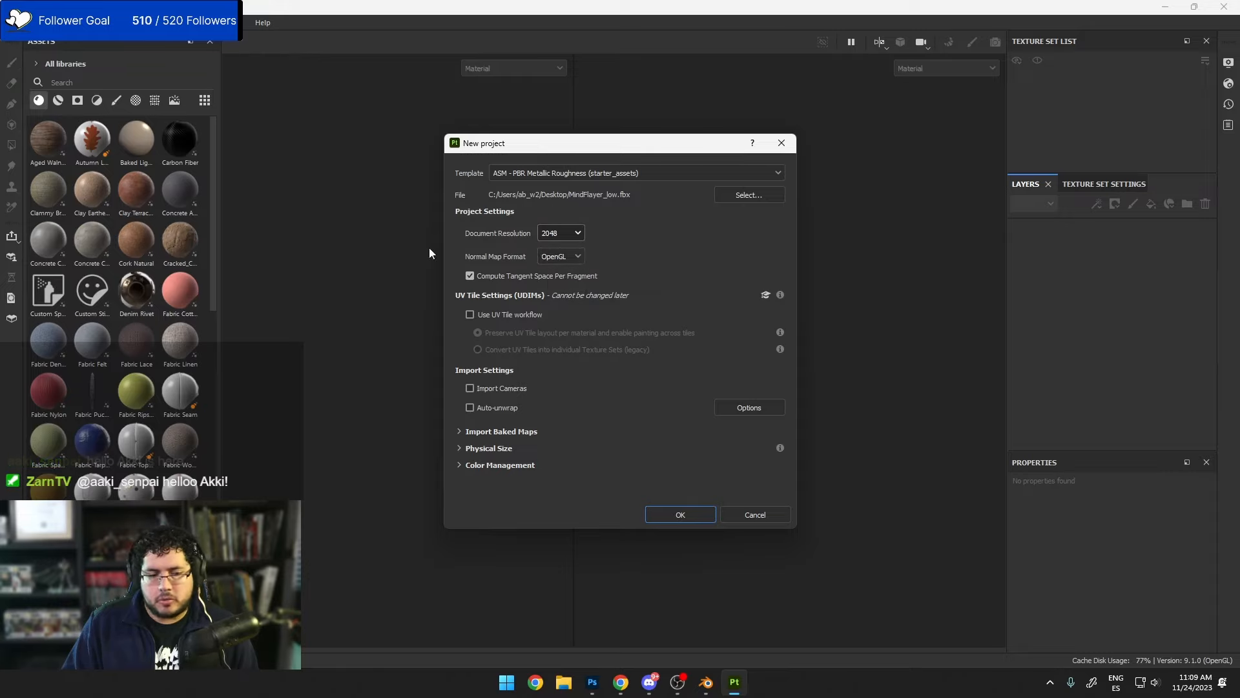
left_click(685, 512)
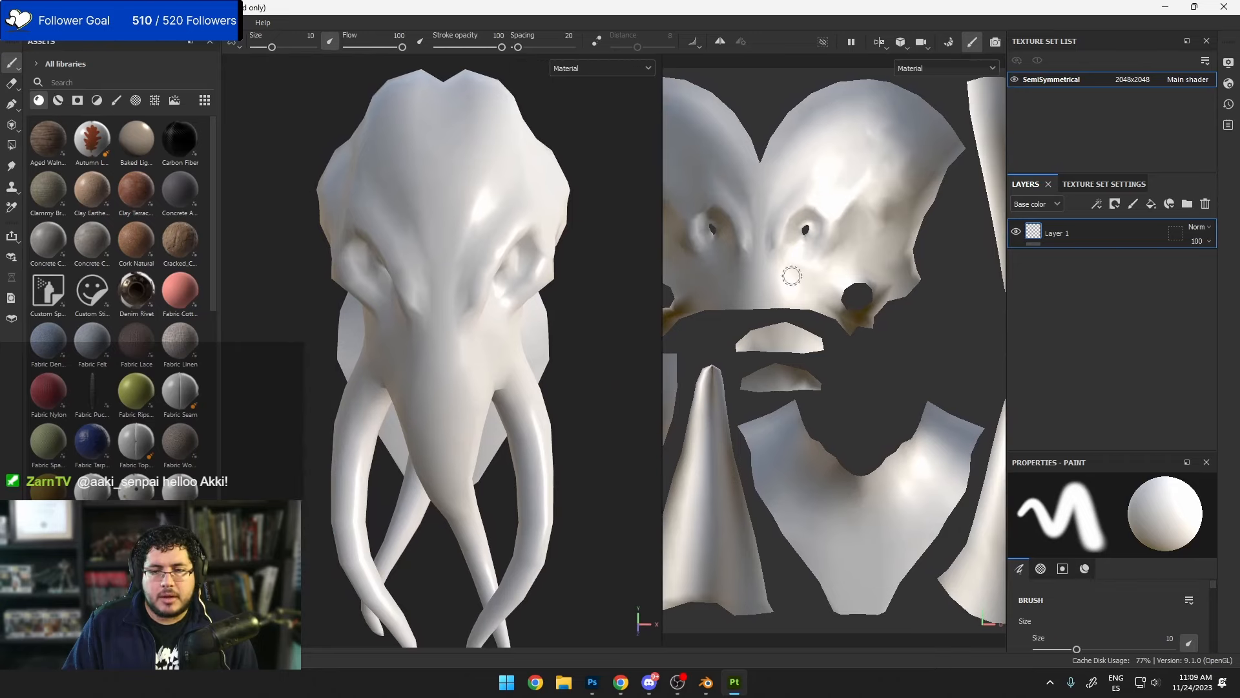
Step: Enter baking mode, set the output size to 2048 and load MindFlayer_high.fbx as the high definition mesh
scroll(849, 326, "down", 1)
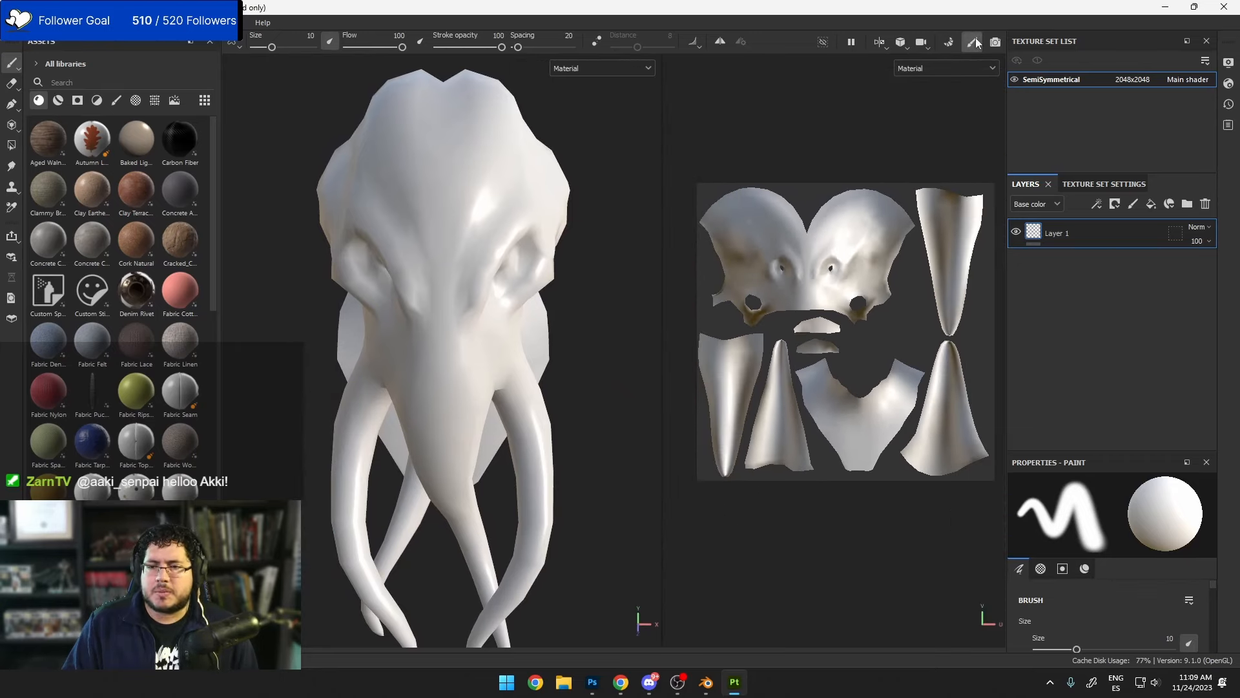
left_click(949, 42)
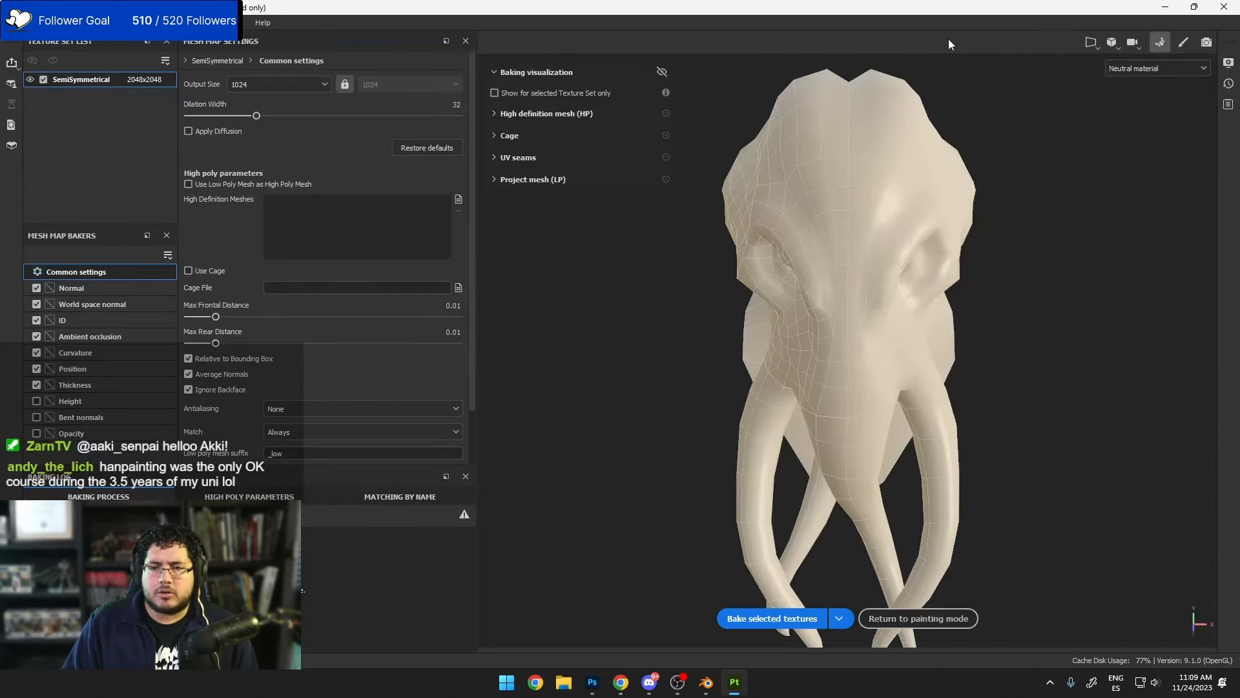
left_click(324, 84)
left_click(257, 180)
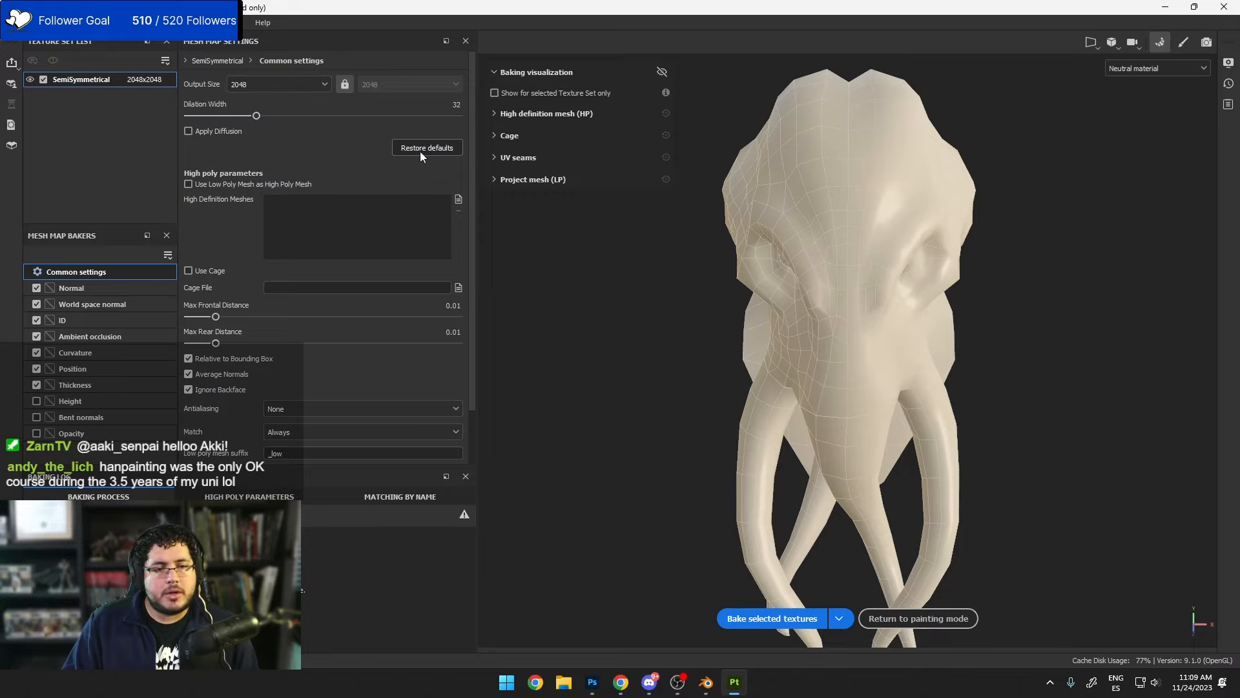
left_click(459, 199)
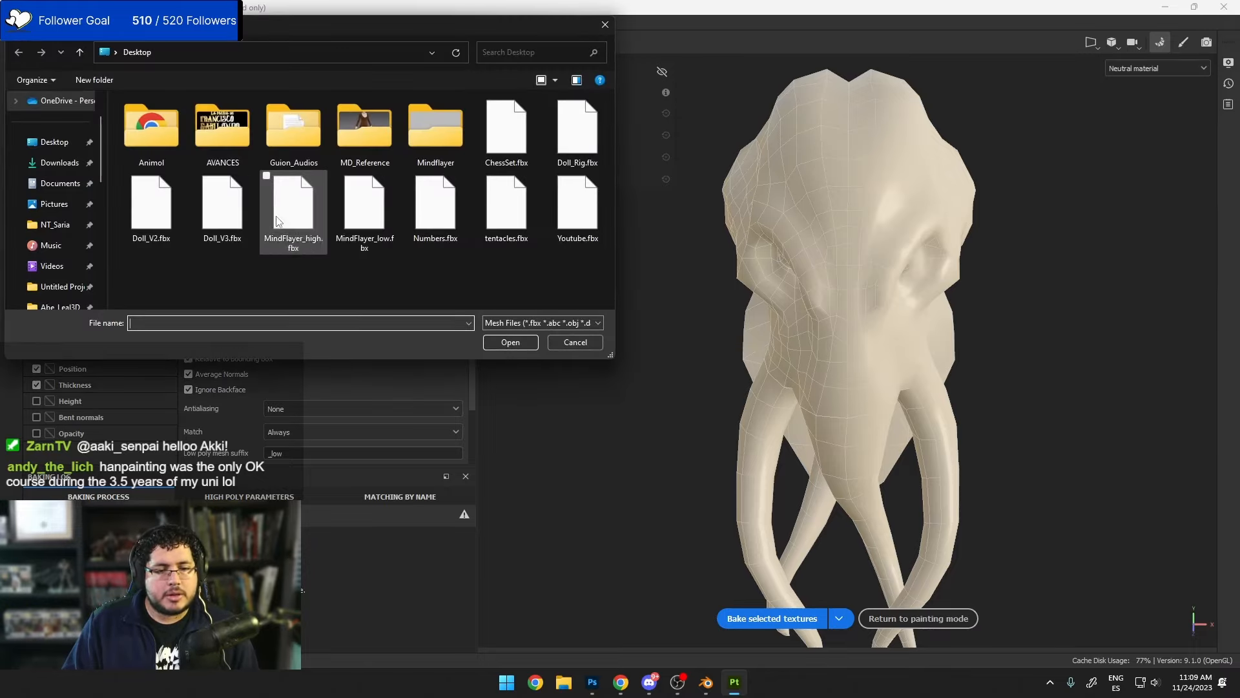
double_click(289, 216)
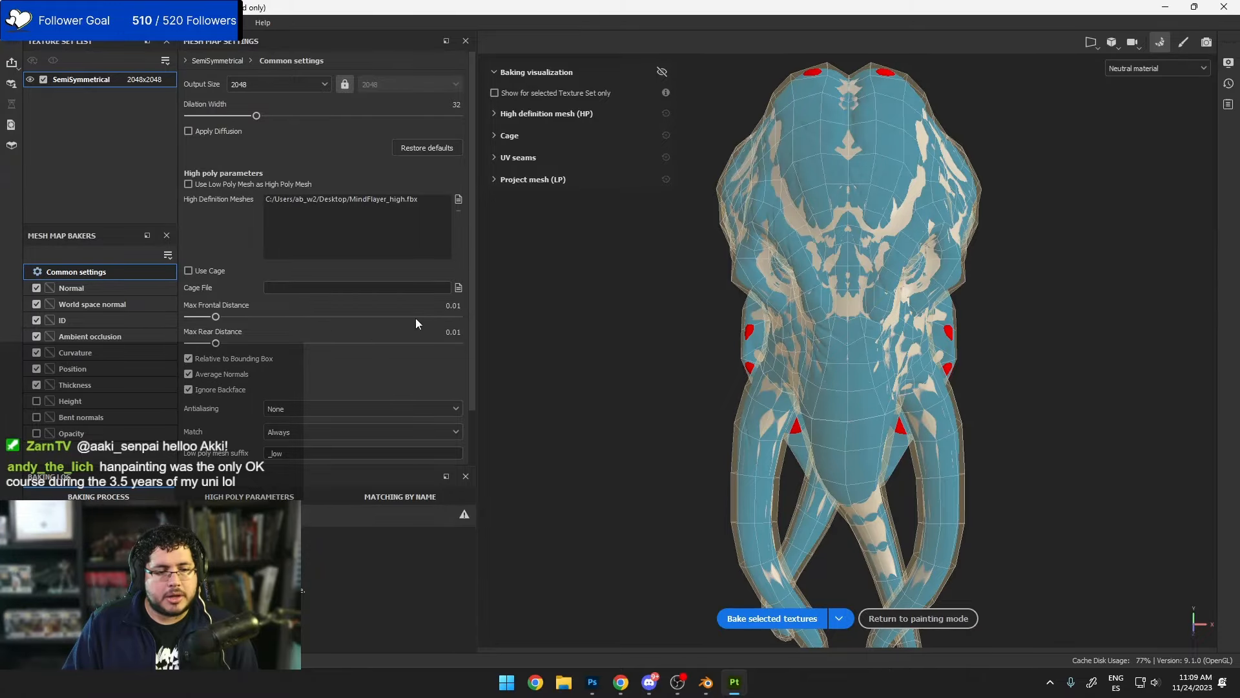
Step: Examine the baking preview around the eyes, back of the head and collar for areas the cage does not enclose
left_click_drag(907, 325, 937, 271, "alt")
middle_click_drag(785, 316, 826, 407, "alt")
left_click_drag(826, 408, 761, 223, "alt")
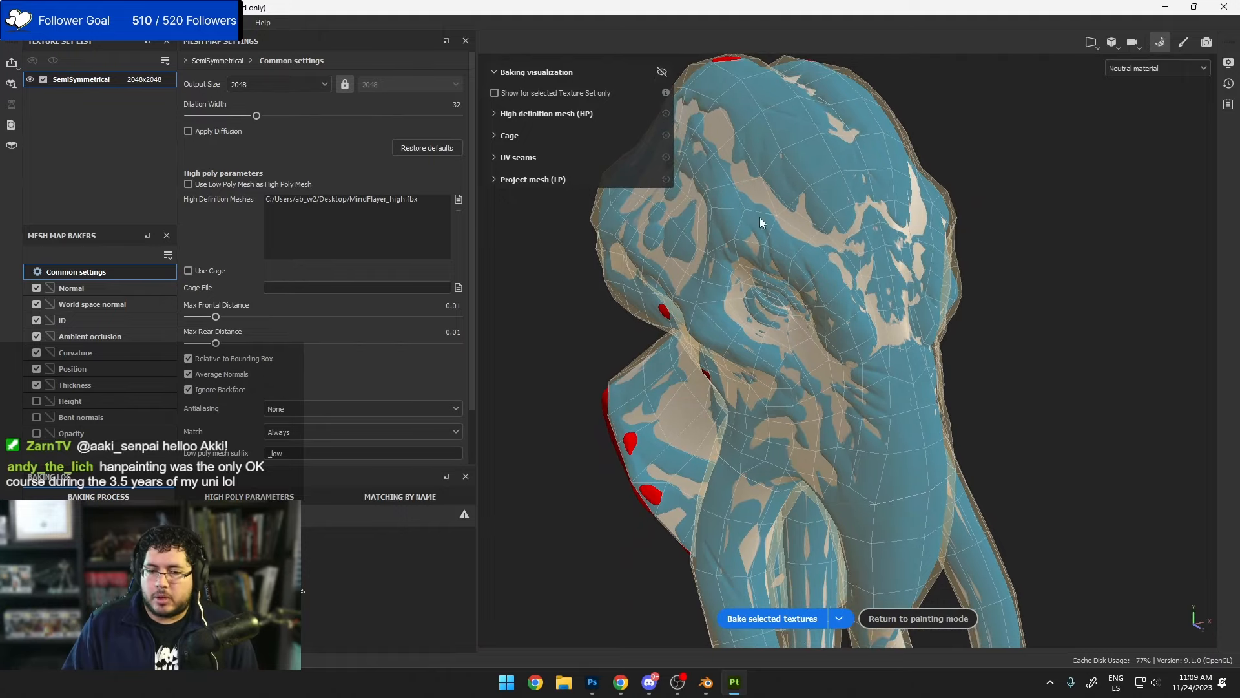
middle_click_drag(877, 266, 883, 235, "alt")
left_click_drag(884, 235, 819, 260, "alt")
scroll(1046, 476, "up", 2)
scroll(1000, 408, "up", 2)
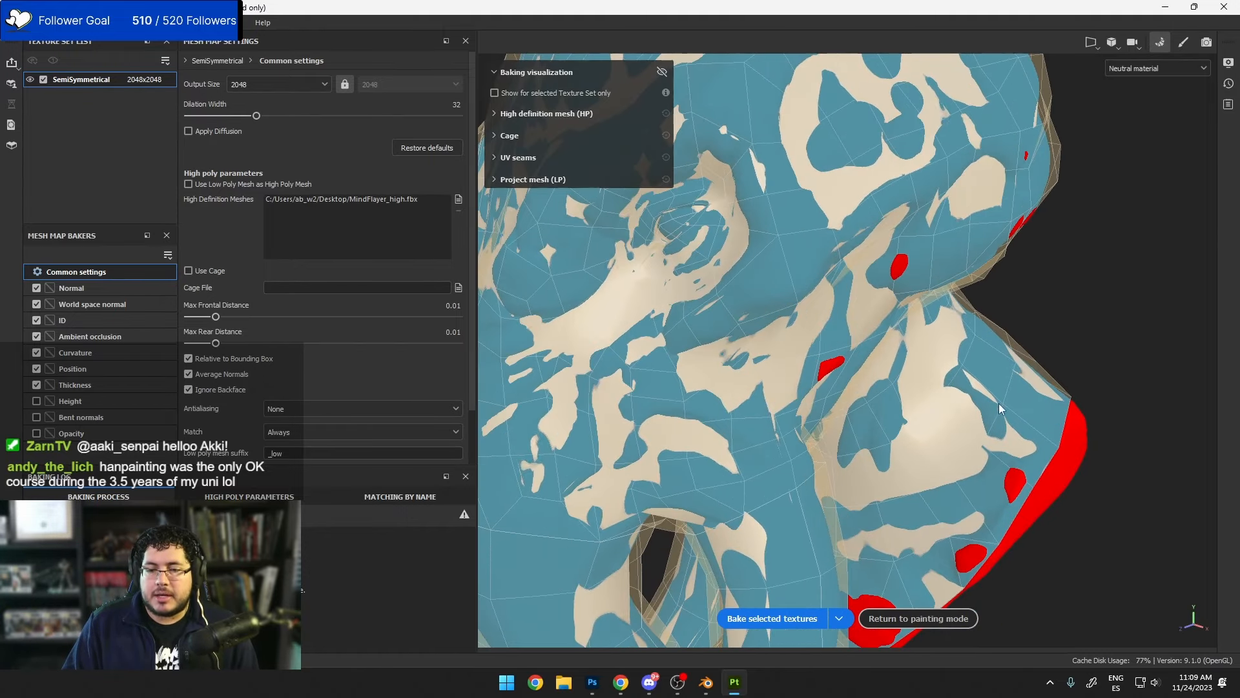
scroll(965, 323, "up", 2)
left_click_drag(1054, 325, 878, 362, "alt")
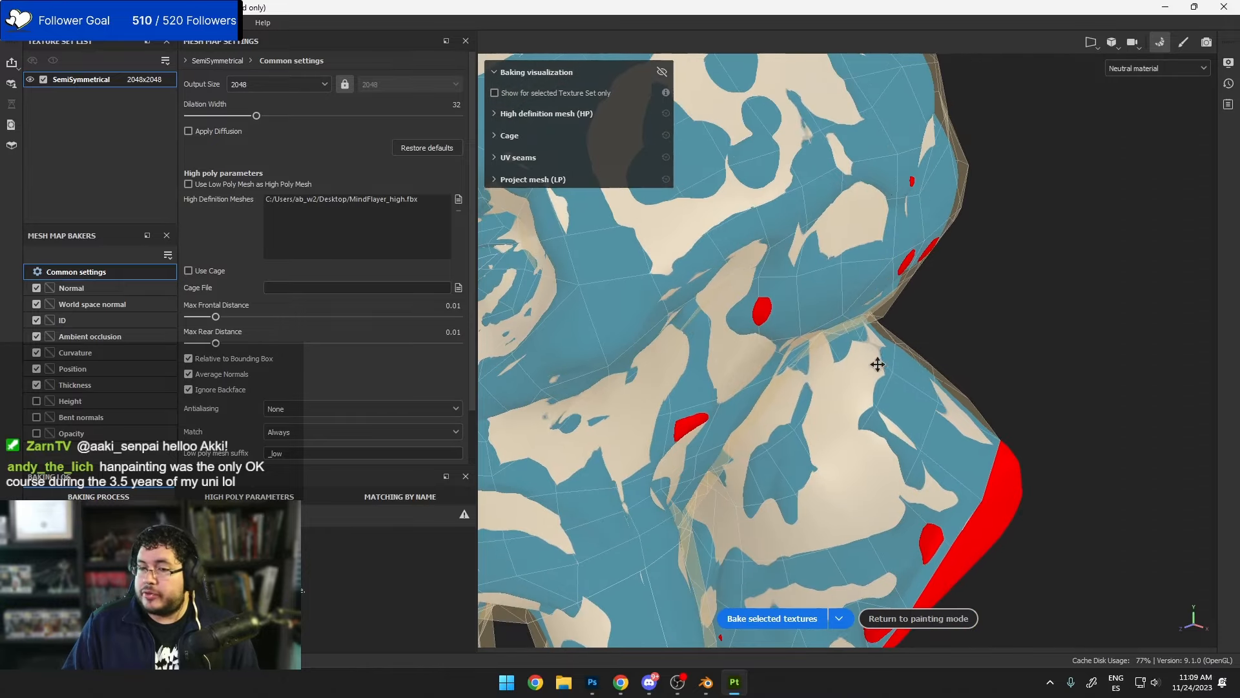
left_click_drag(997, 348, 859, 282, "alt")
middle_click_drag(1008, 517, 888, 358, "alt")
mouse_move(889, 358)
left_mouse_down("alt")
mouse_move(1021, 366)
mouse_move(905, 371)
left_mouse_up("alt")
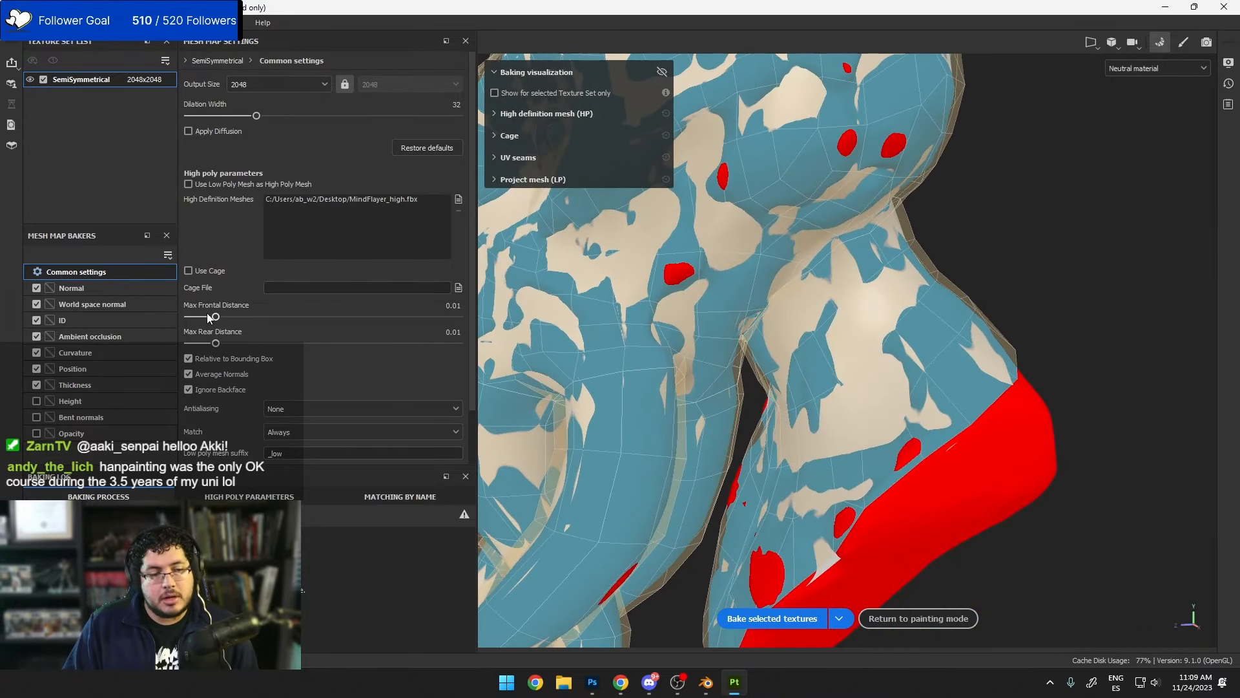
Step: Set the max frontal distance to 0.015 and check the cage coverage around the head
left_click_drag(216, 317, 224, 316)
middle_click_drag(730, 214, 786, 403, "alt")
right_click_drag(786, 404, 782, 386, "alt")
left_click_drag(782, 385, 728, 357, "alt")
right_click_drag(727, 357, 679, 372, "alt")
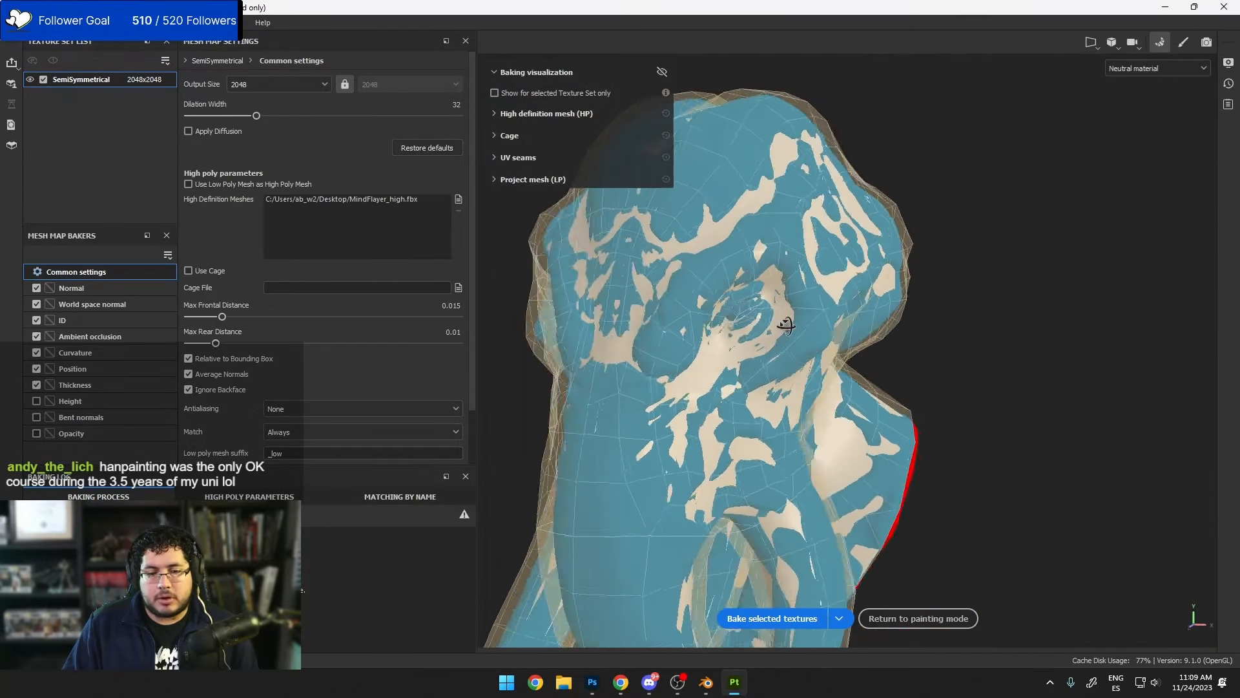
left_click_drag(678, 371, 717, 366, "alt")
middle_click_drag(718, 366, 751, 351, "alt")
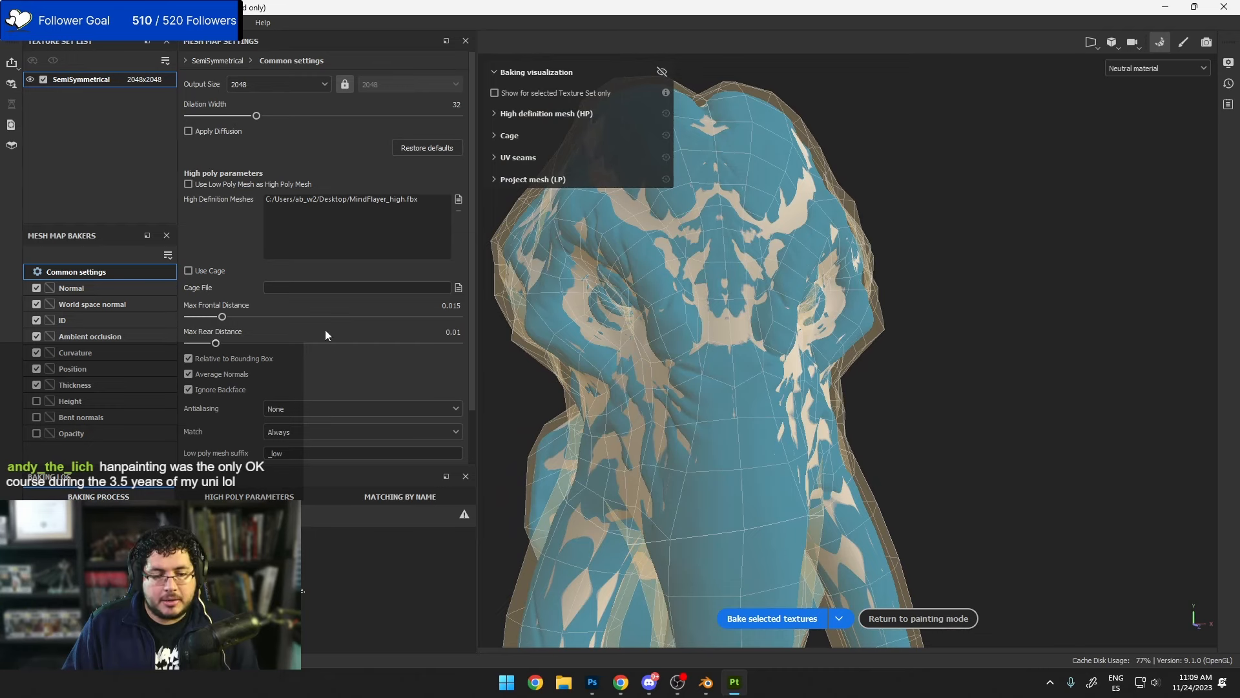
Step: Set the antialiasing to Supersampling 16x and bake the selected mesh maps
left_click(317, 409)
left_click(318, 453)
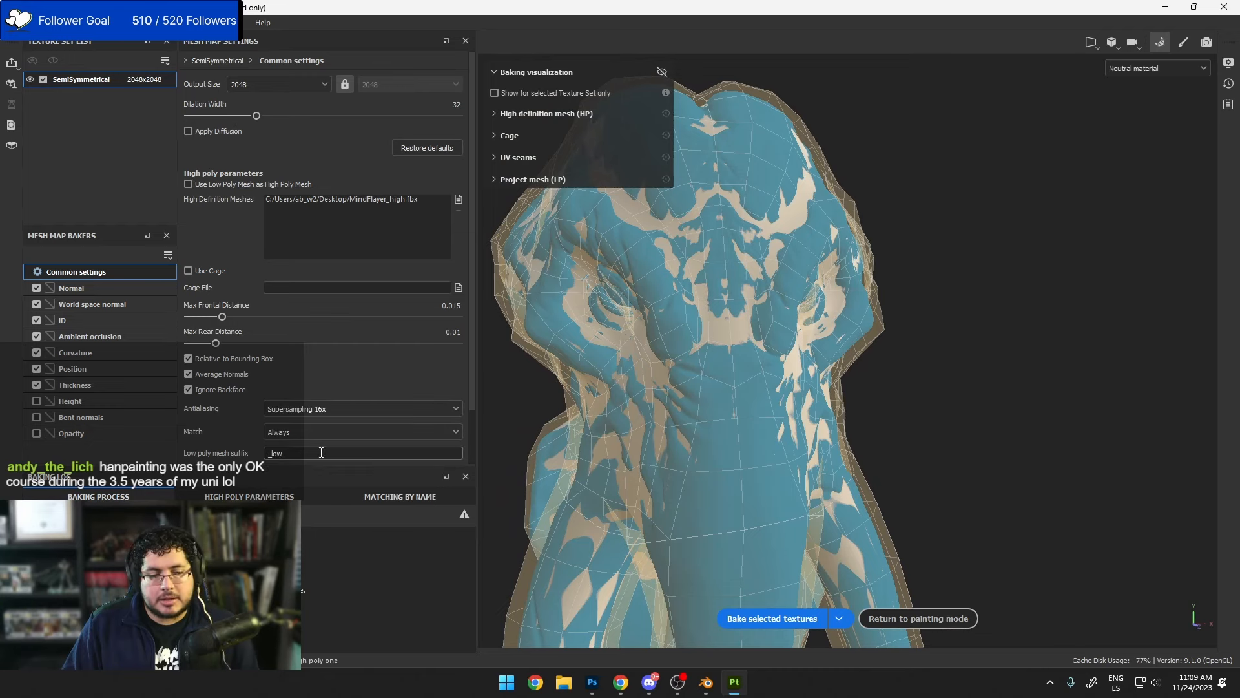
left_click_drag(759, 381, 778, 332, "alt")
right_click_drag(778, 332, 724, 326, "alt")
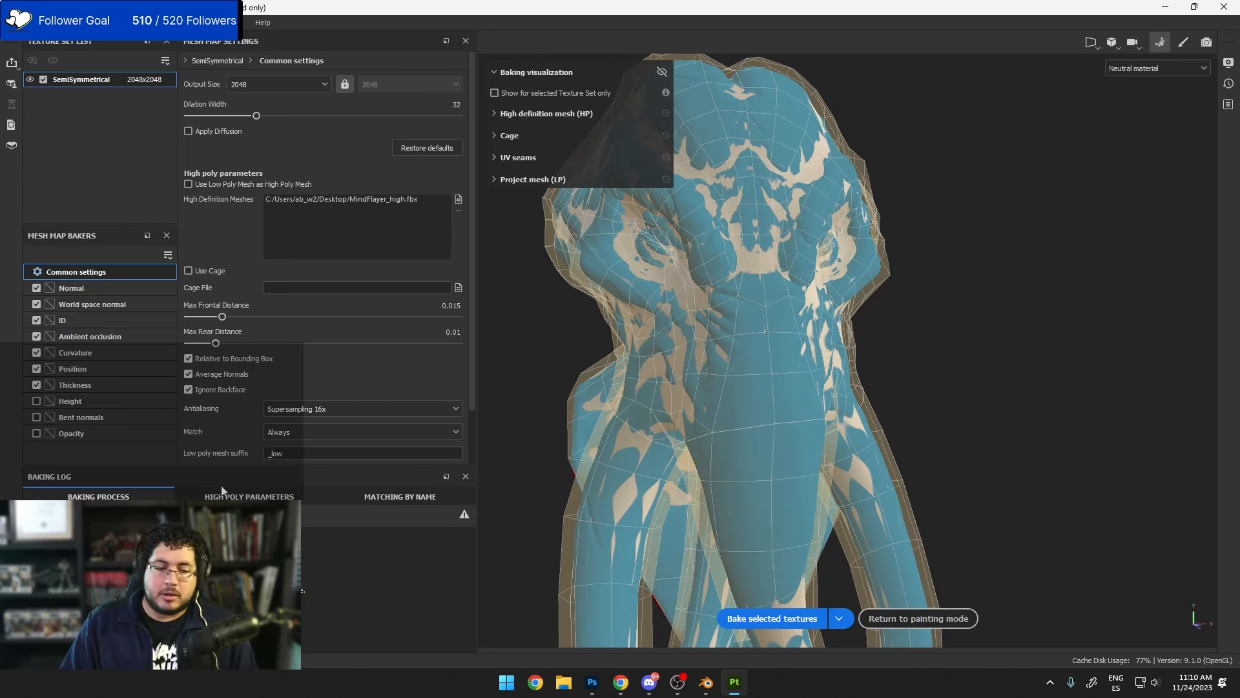
left_click(782, 617)
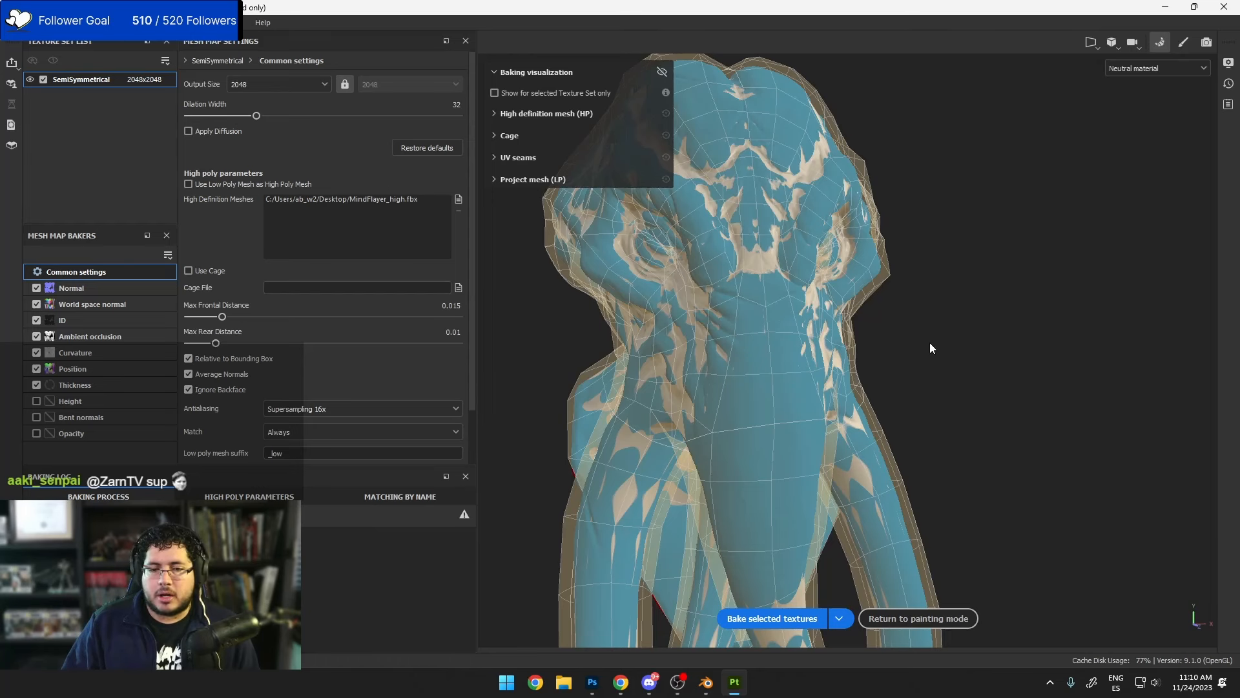
Step: Return to painting mode and inspect the baked detail on the head in a 3D-only view
left_click(1185, 48)
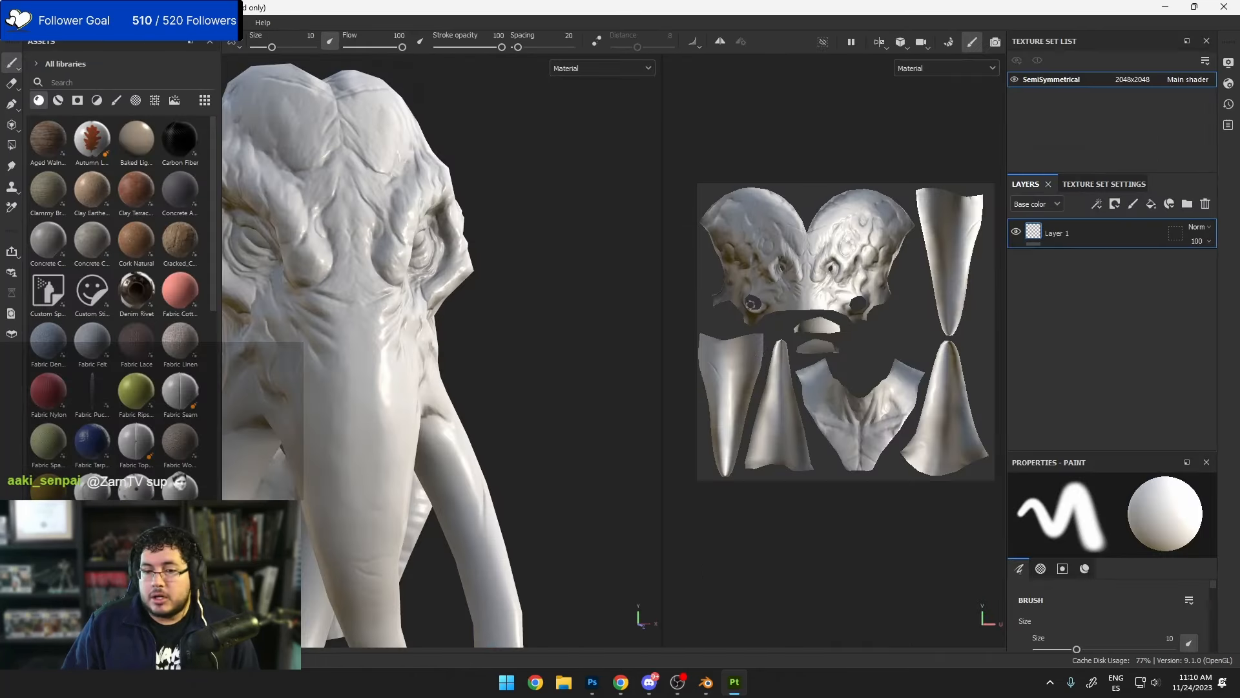
mouse_move(504, 373)
left_mouse_down("alt")
mouse_move(409, 341)
mouse_move(349, 371)
left_mouse_up("alt")
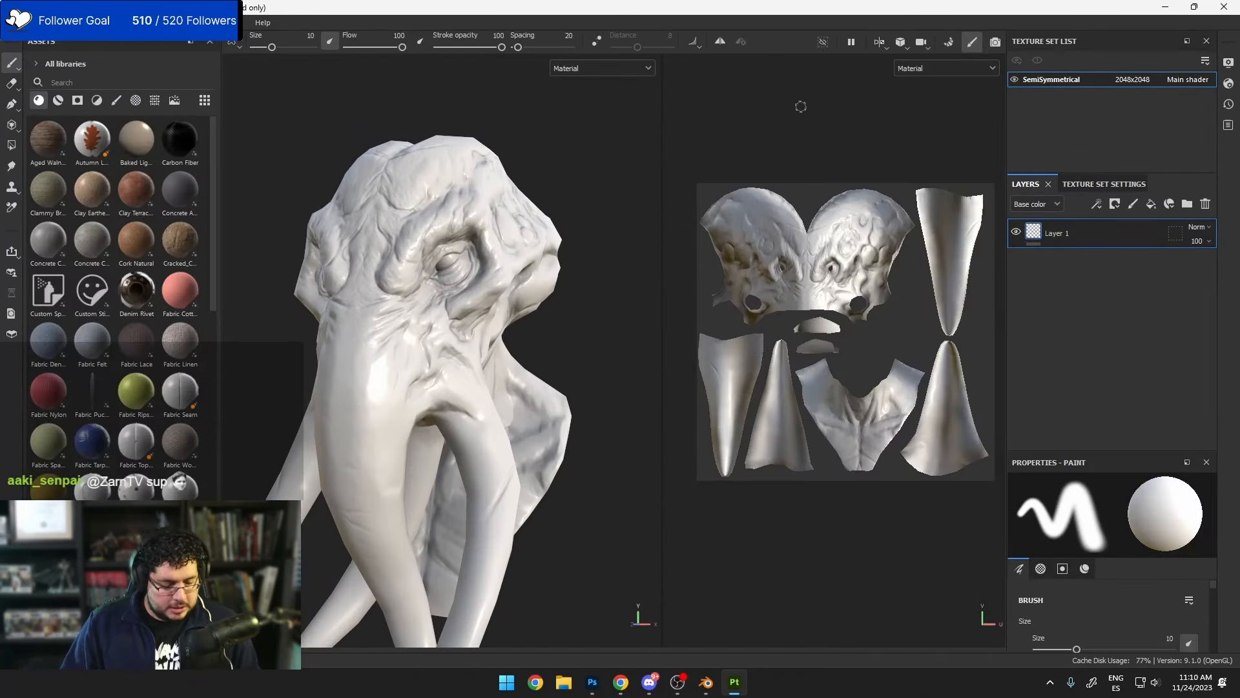
key("F2")
left_click_drag(801, 106, 812, 274, "alt")
mouse_move(811, 274)
right_mouse_down("alt")
mouse_move(815, 342)
mouse_move(778, 322)
right_mouse_up("alt")
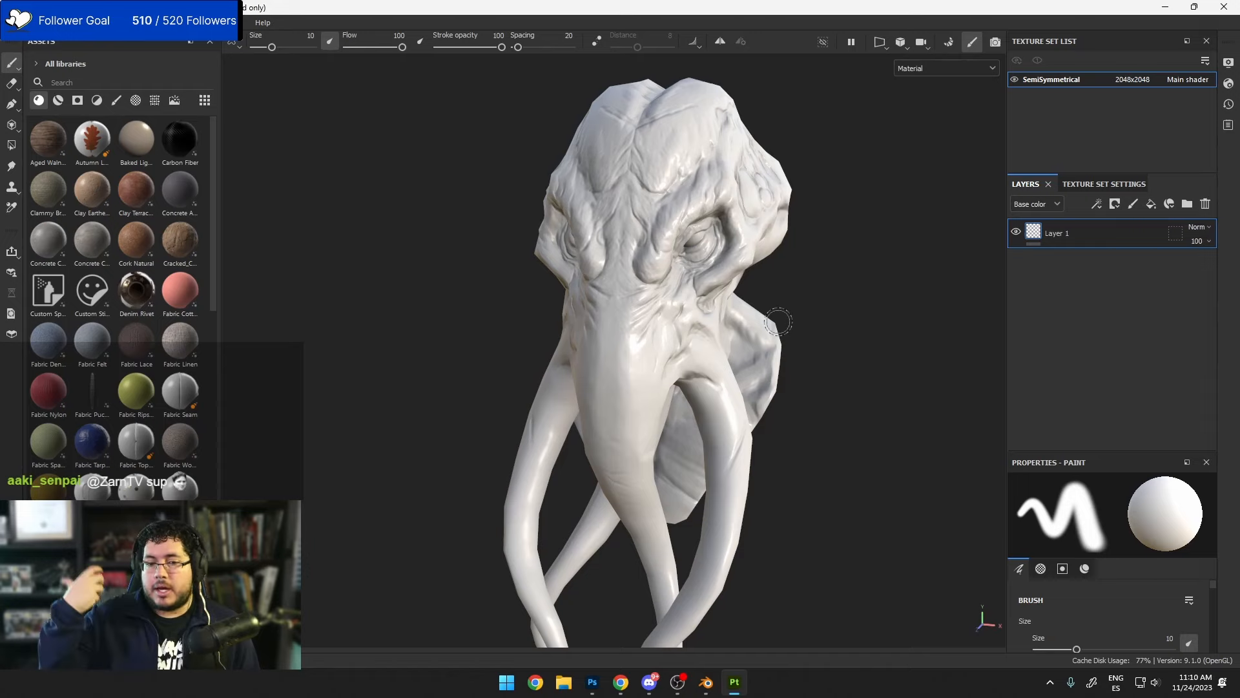
left_click_drag(880, 400, 852, 242, "alt")
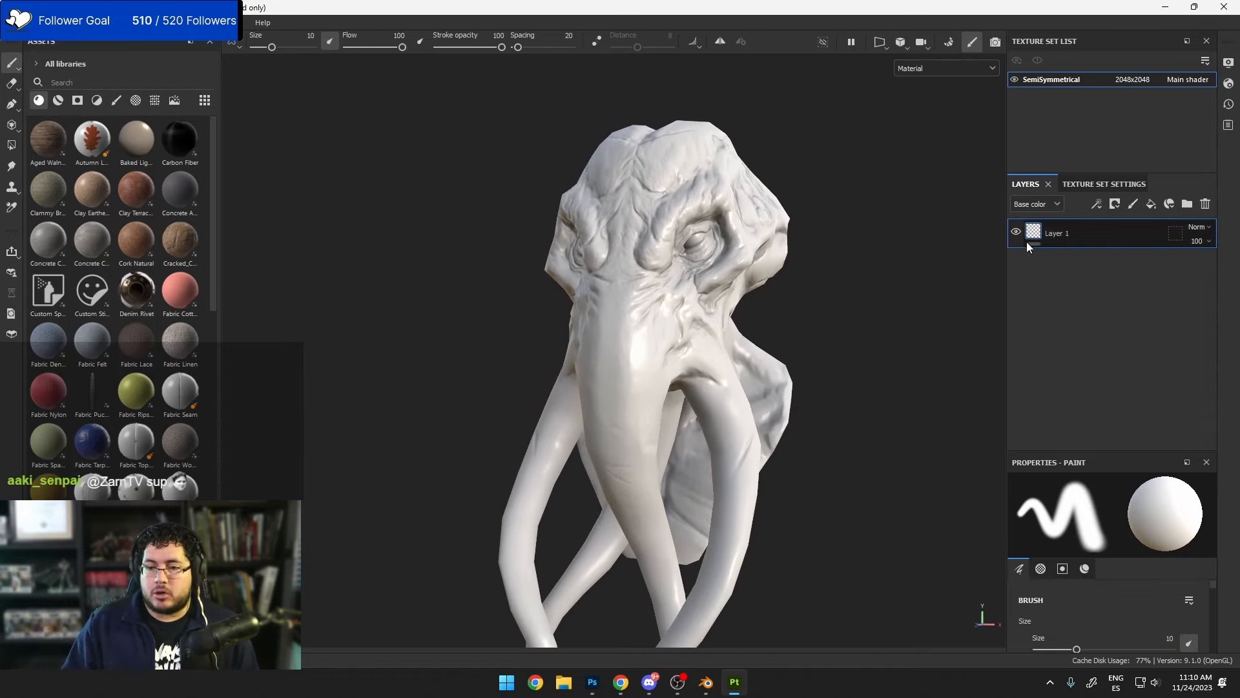
Step: Add a fill layer above Layer 1 and turn off its height, metal and normal channels
left_click(1169, 204)
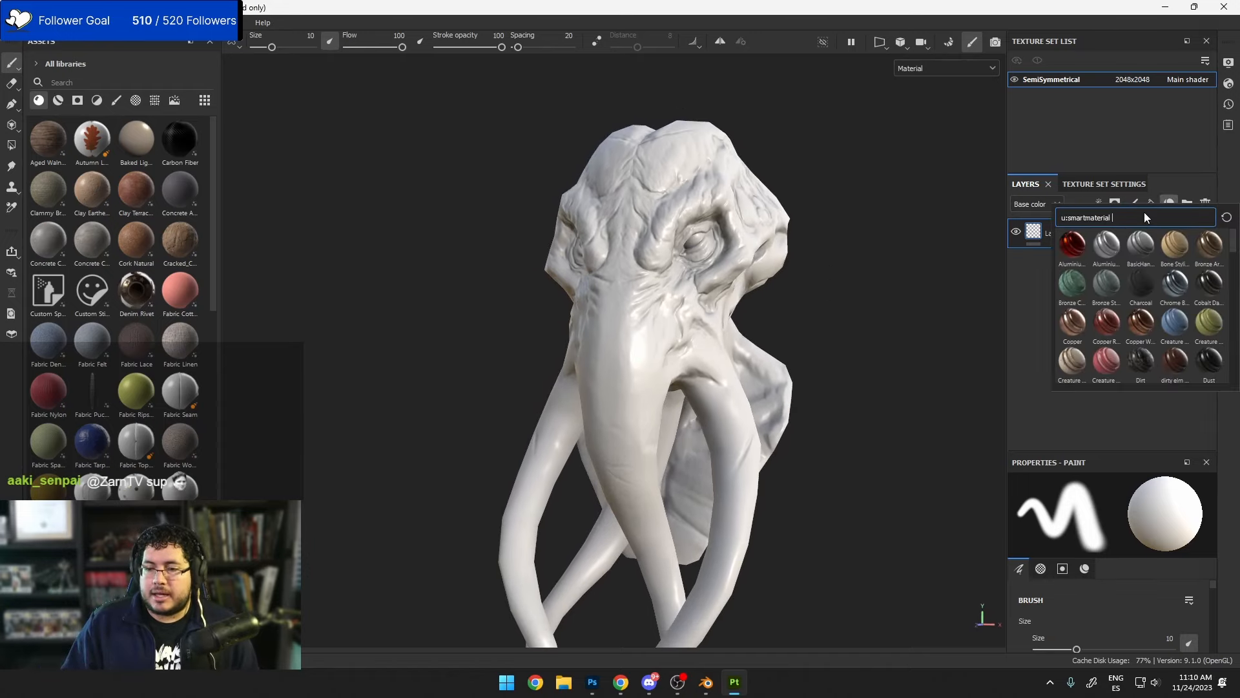
left_click(1003, 428)
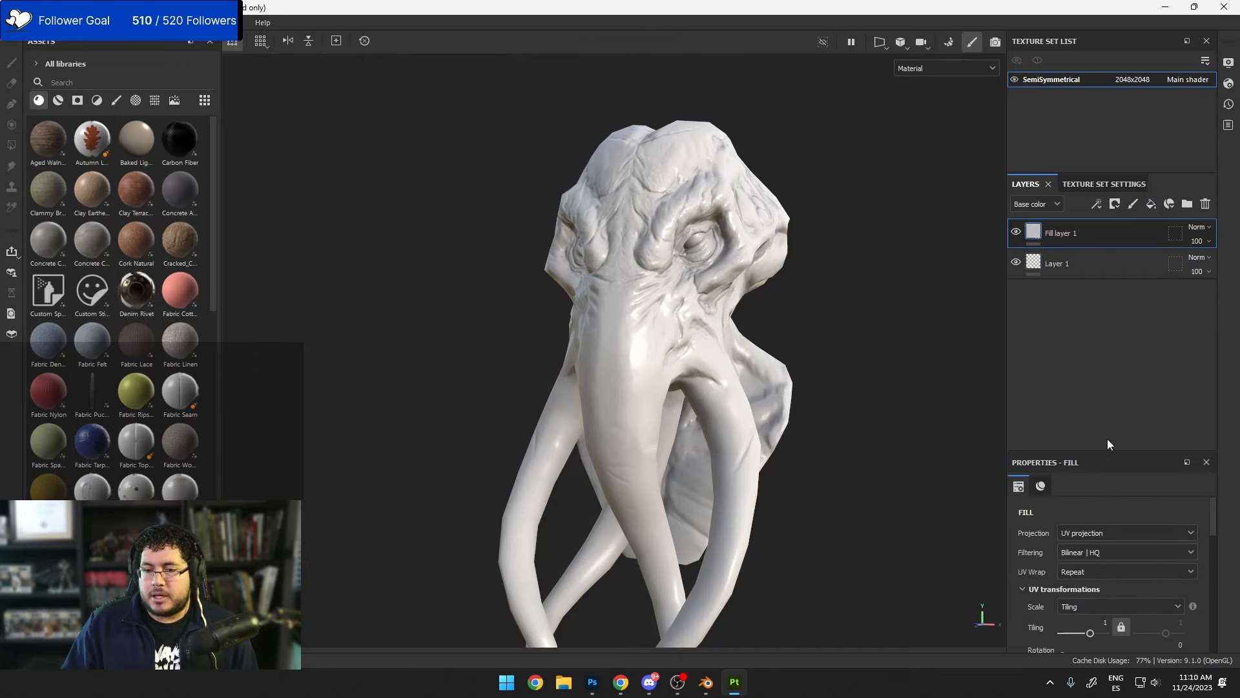
scroll(1088, 525, "down", 2)
scroll(1095, 546, "down", 3)
left_click(1069, 502)
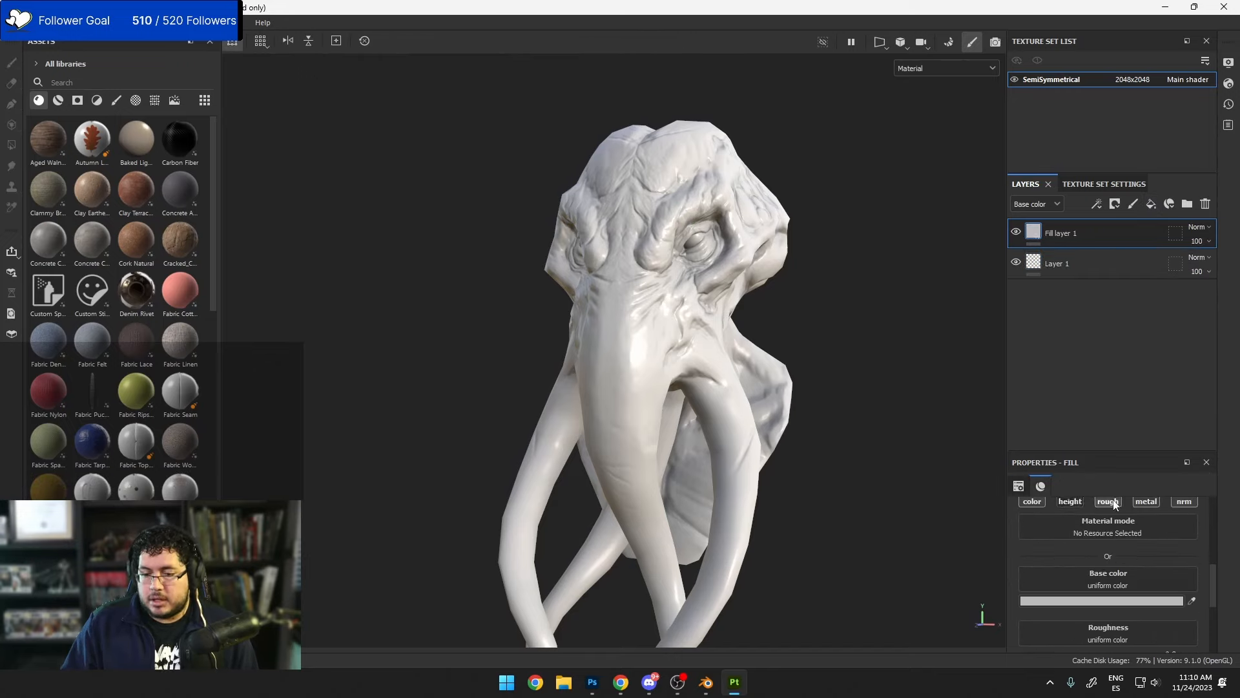
left_click(1153, 502)
left_click(1182, 502)
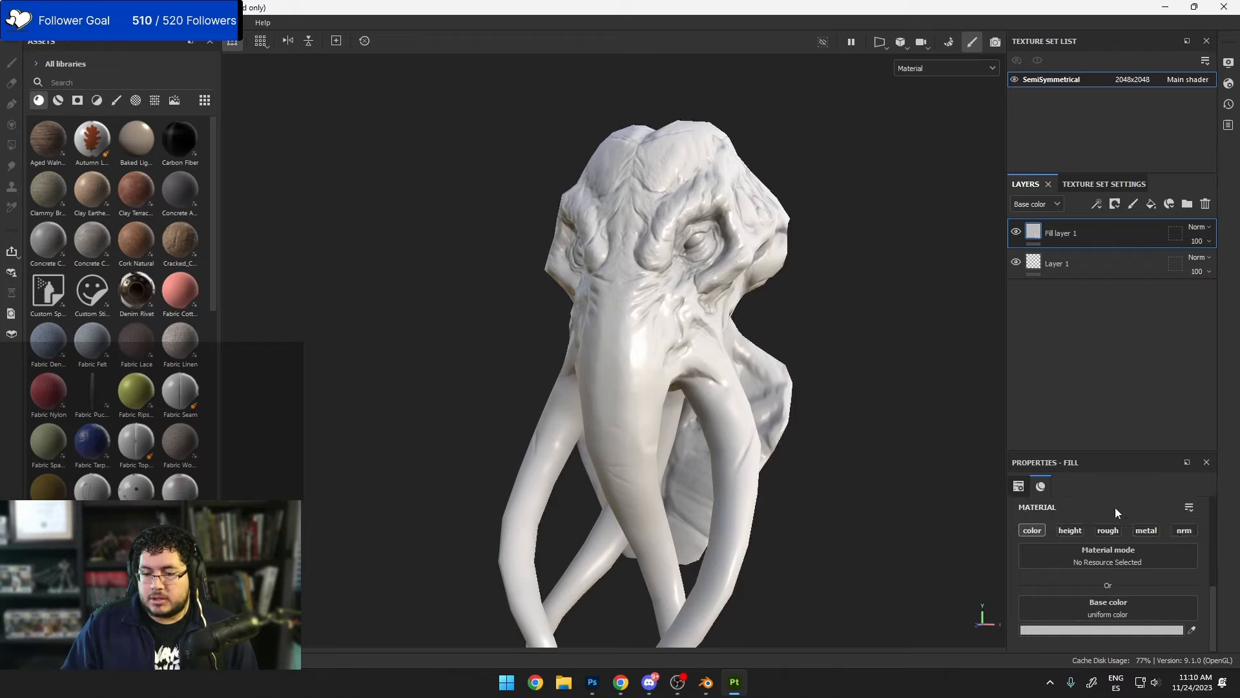
Step: Enable the fill layer's roughness channel, set its roughness to 1 and check the matte surface on the head
left_click(1108, 530)
scroll(1099, 587, "down", 2)
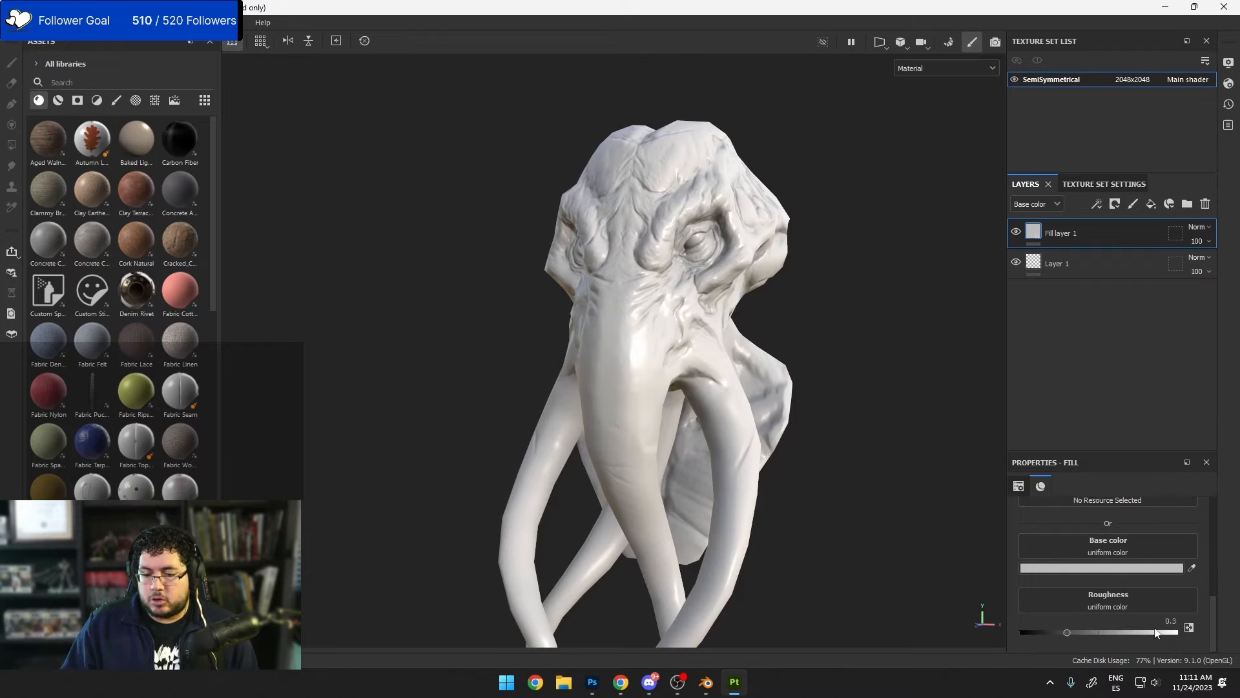
left_click_drag(1156, 633, 1174, 633)
left_click_drag(522, 296, 721, 384, "alt")
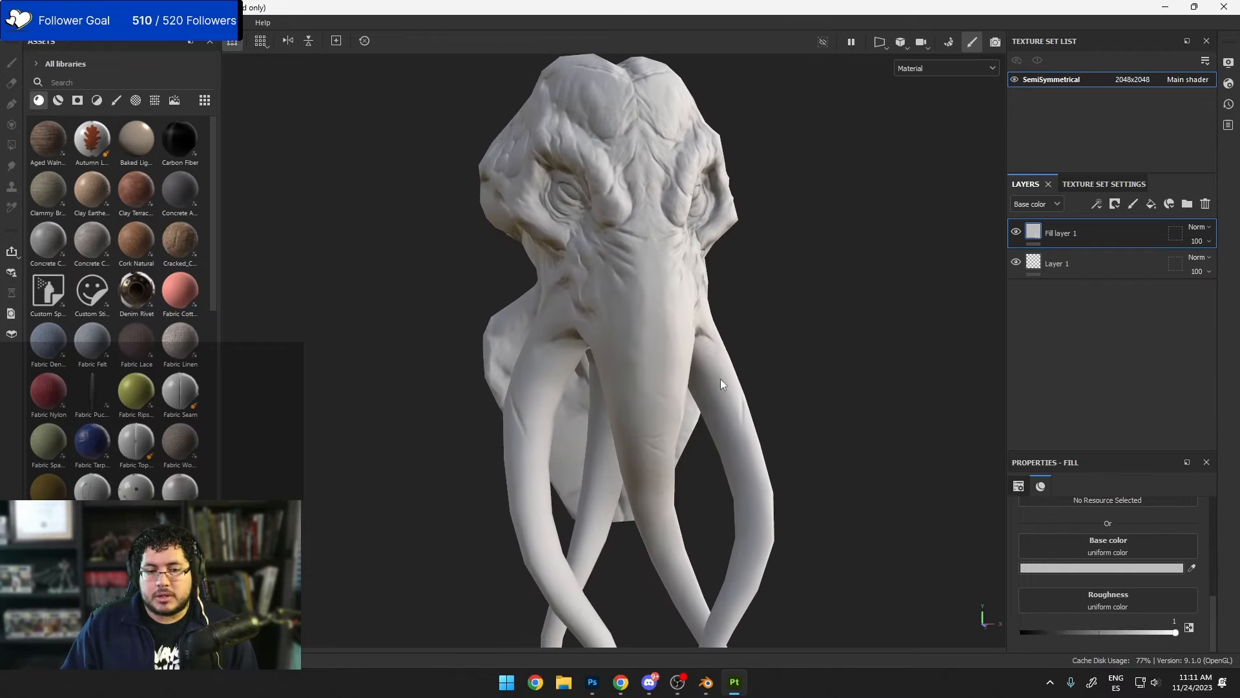
Step: Set Fill layer 1's base color to mid-grey 7A7A7A and switch the viewport to show only the base color channel
left_click(1153, 568)
left_click_drag(969, 510, 929, 529)
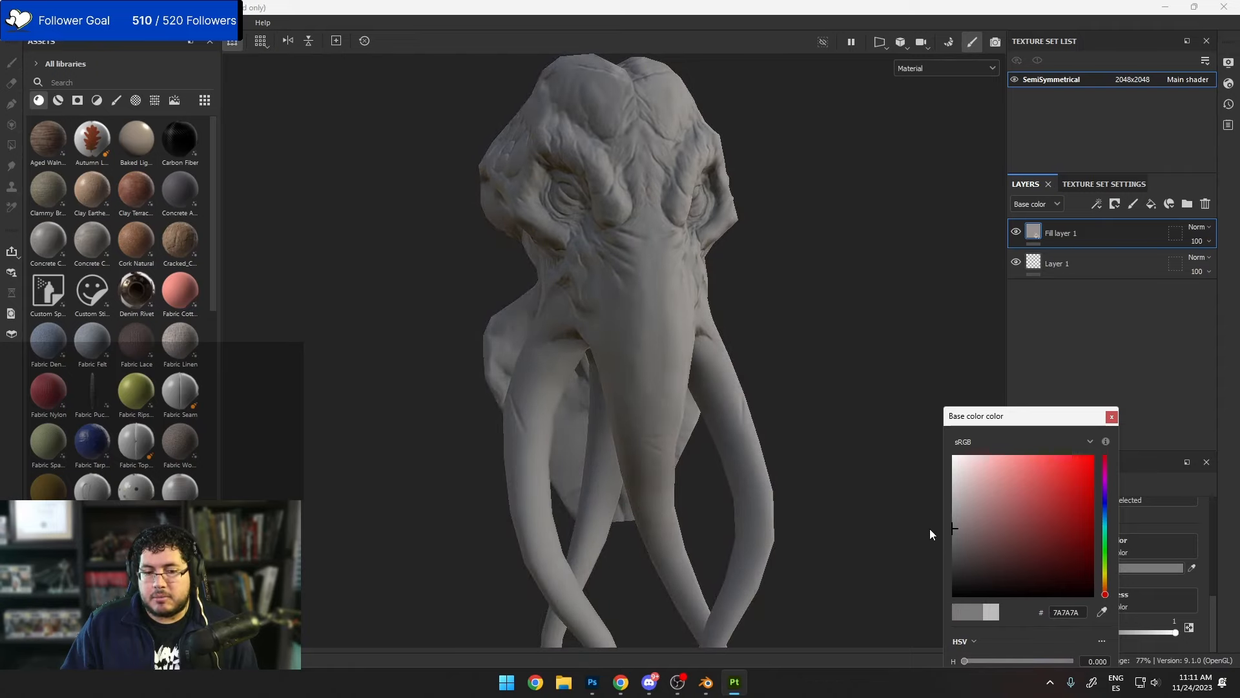
left_click(1111, 417)
left_click_drag(907, 365, 942, 283, "alt")
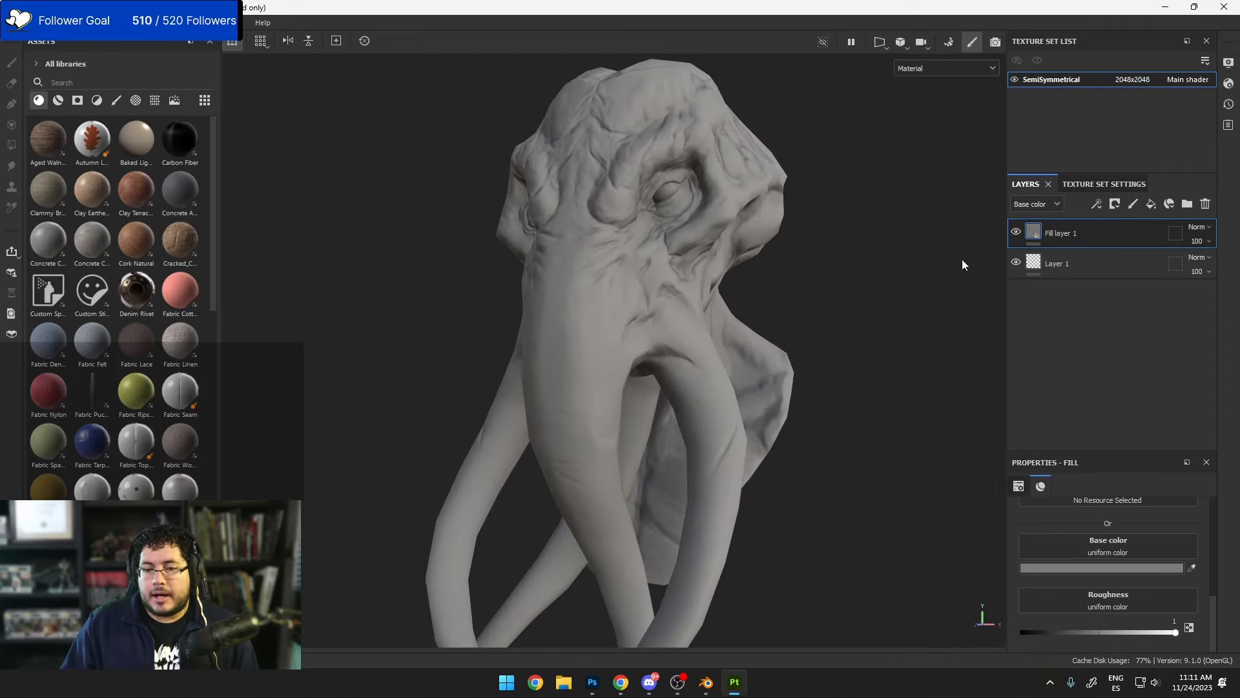
left_click_drag(850, 321, 669, 326, "alt")
key("c")
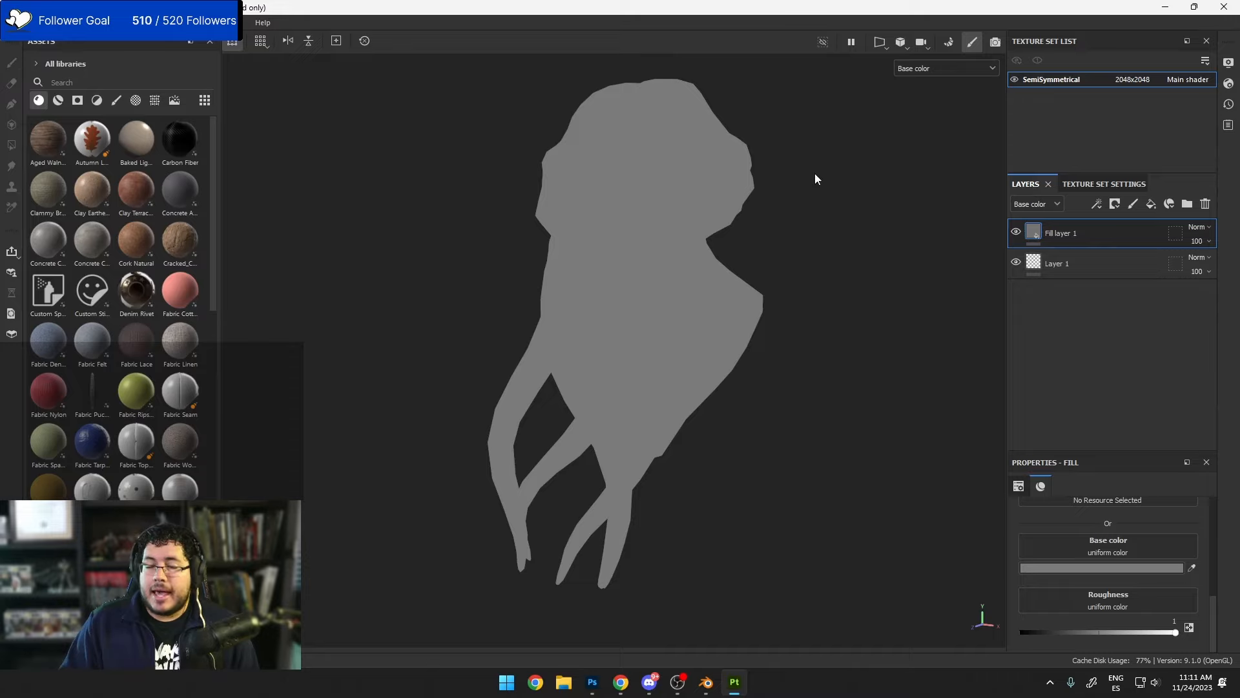
Step: Add another fill layer above Fill layer 1 with only its color channel enabled
left_click(1153, 206)
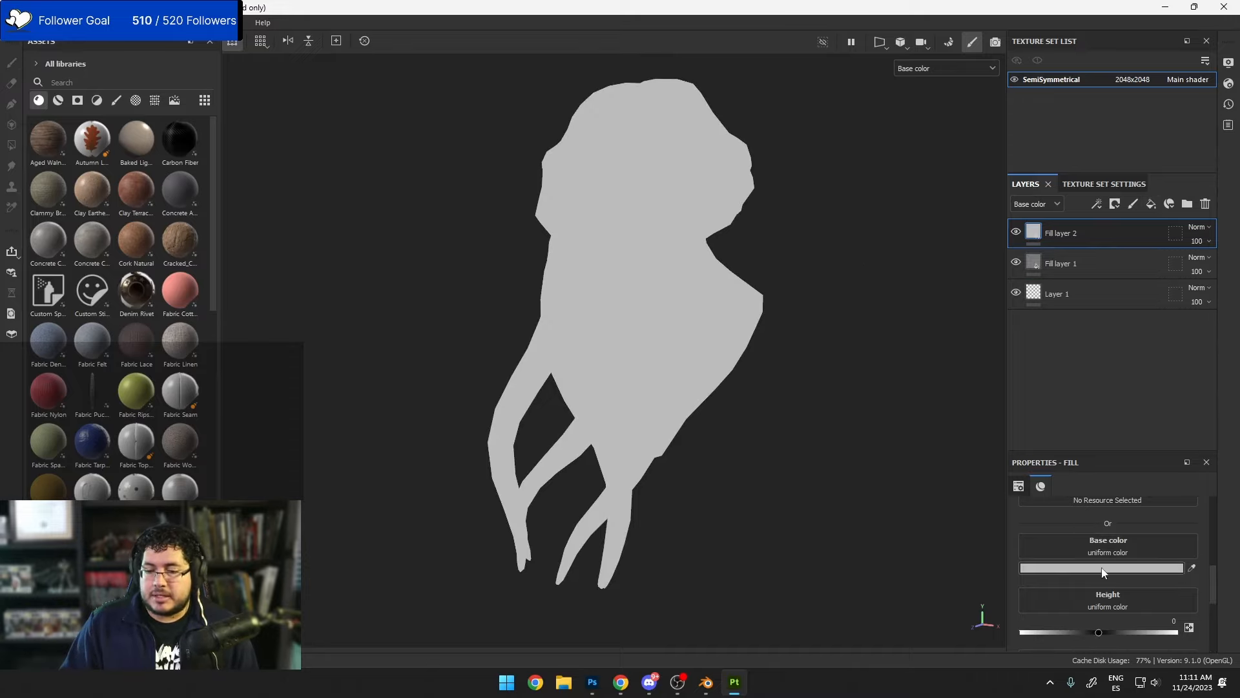
scroll(1102, 569, "up", 2)
left_click(1038, 545)
scroll(1064, 563, "down", 2)
scroll(1065, 563, "up", 2)
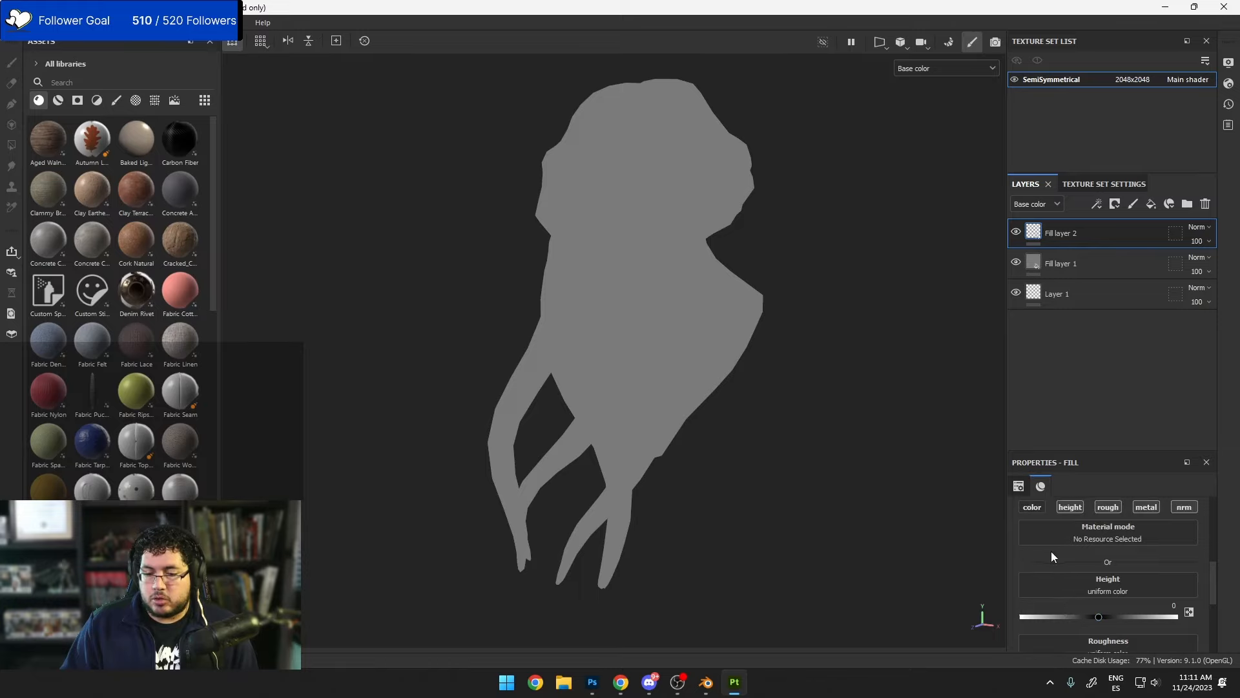
left_click(1032, 512)
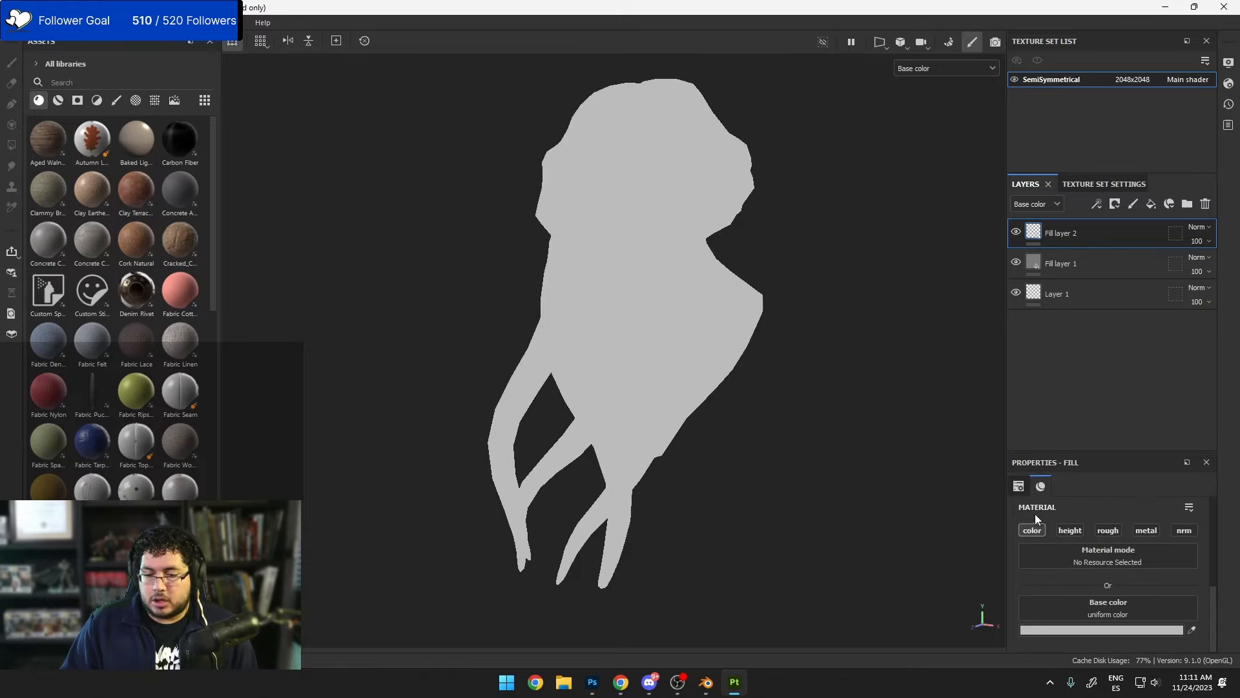
Step: Try a dark grey and a near-white EEEEEE as Fill layer 2's base color
left_click(1085, 630)
left_click_drag(1046, 524, 932, 572)
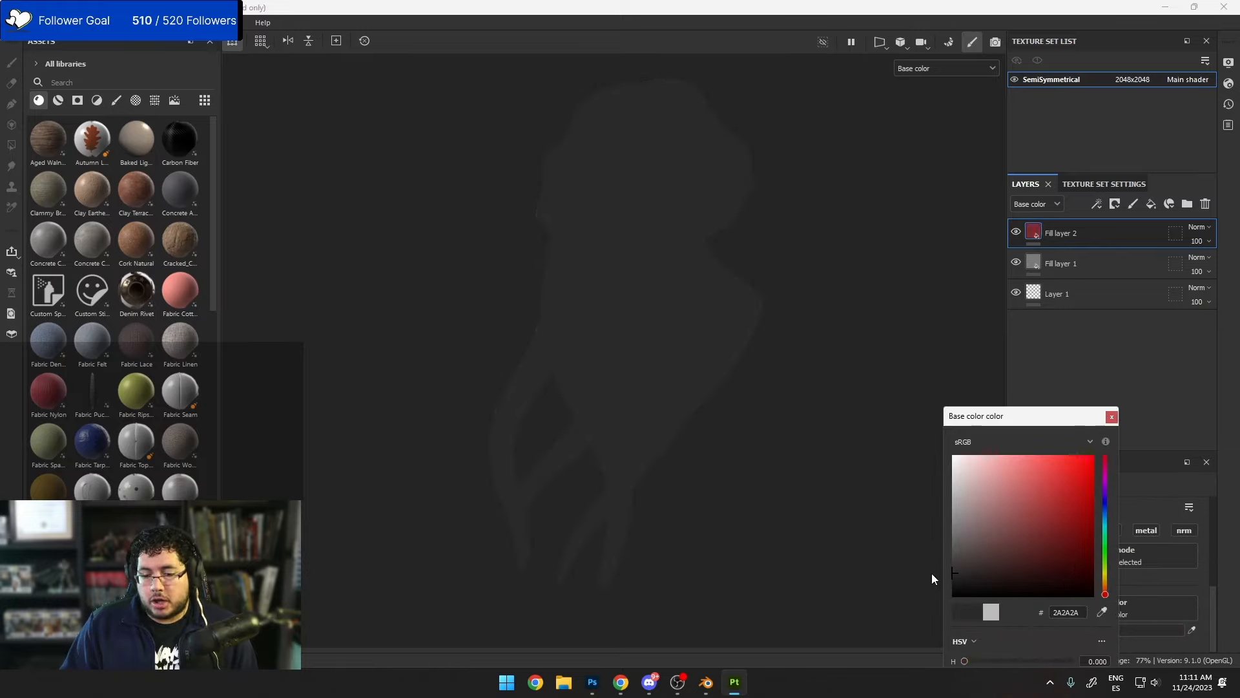
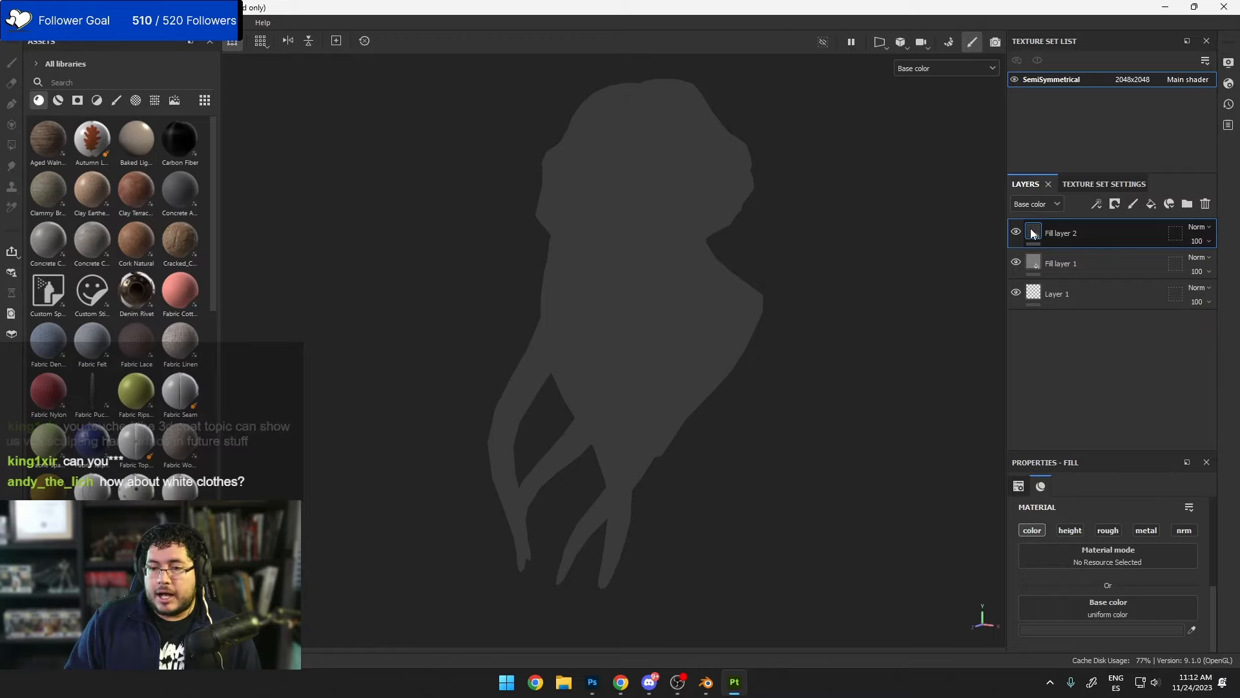
left_click(1069, 629)
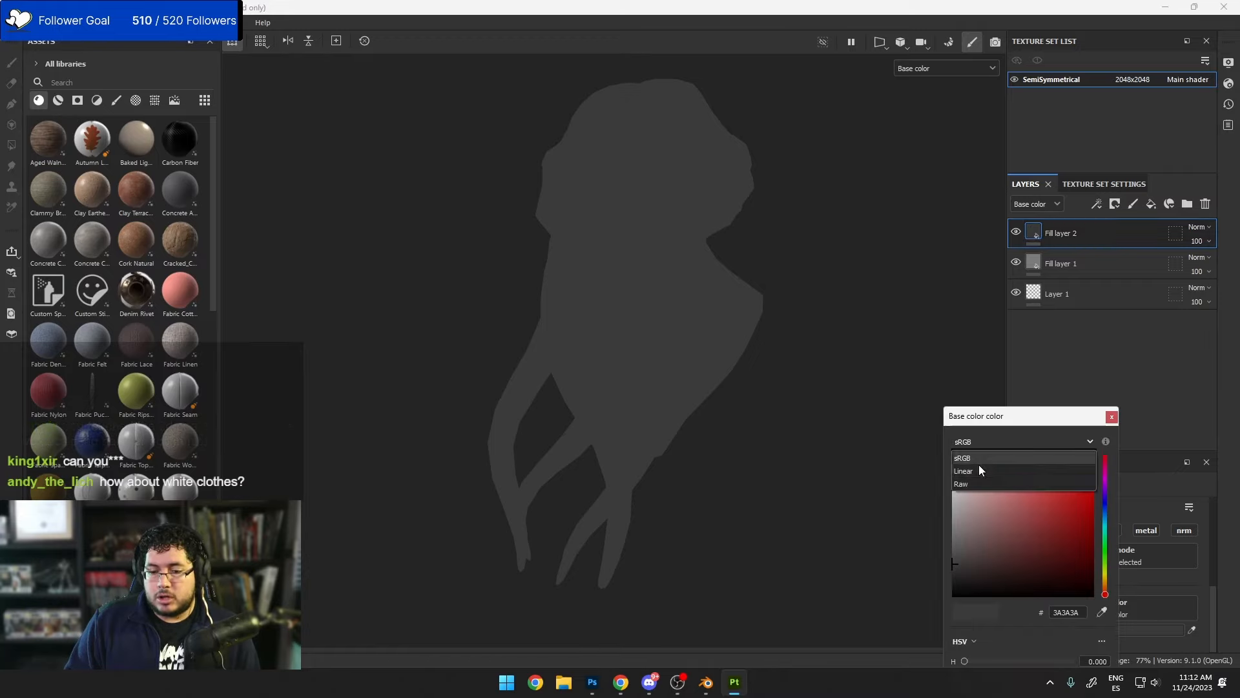
left_click_drag(978, 464, 940, 465)
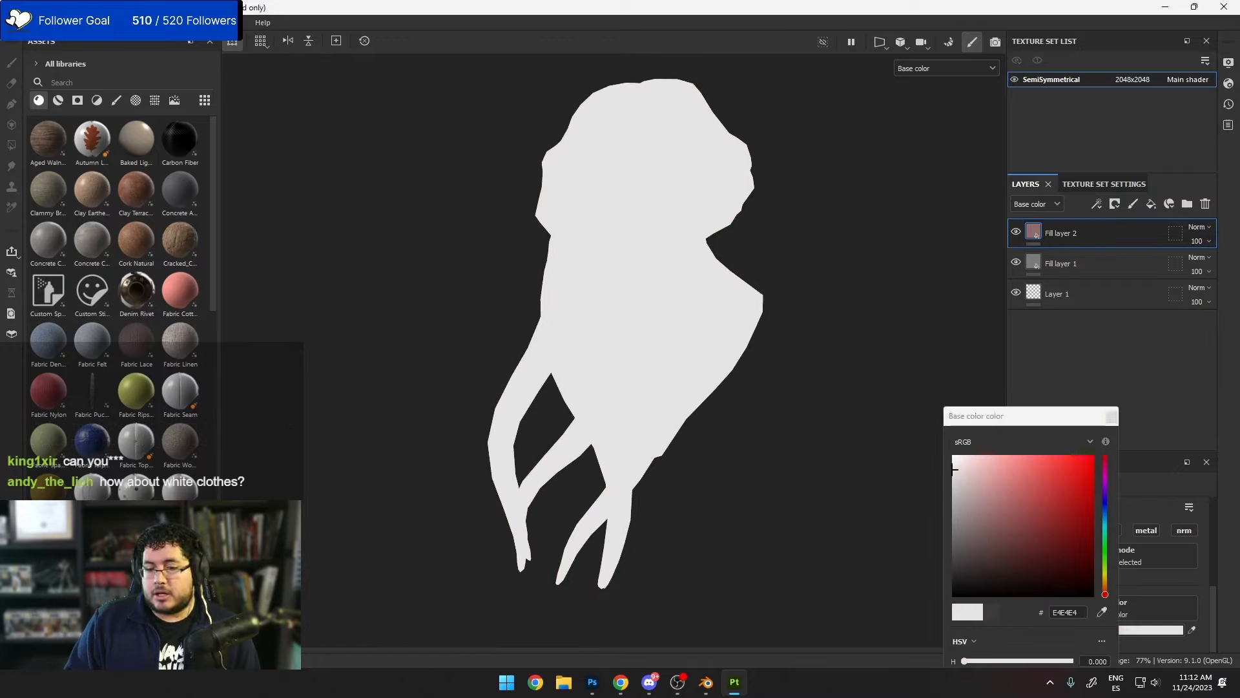
left_click_drag(1025, 363, 928, 358)
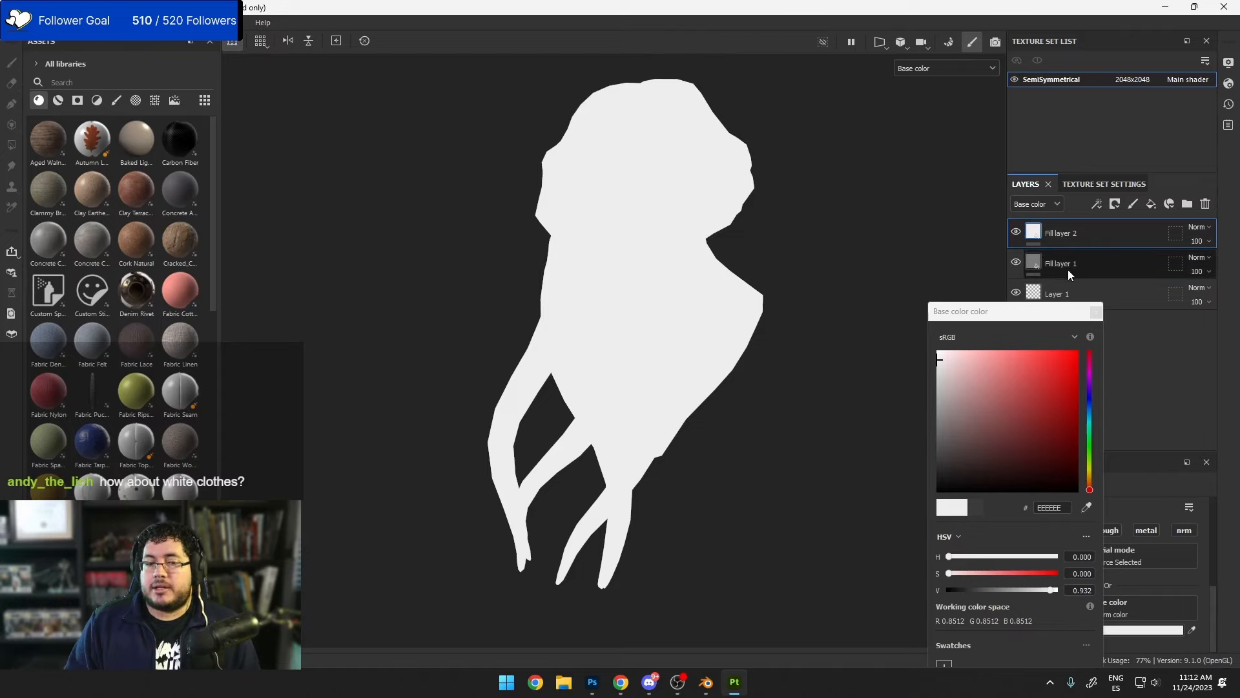
left_click(1095, 312)
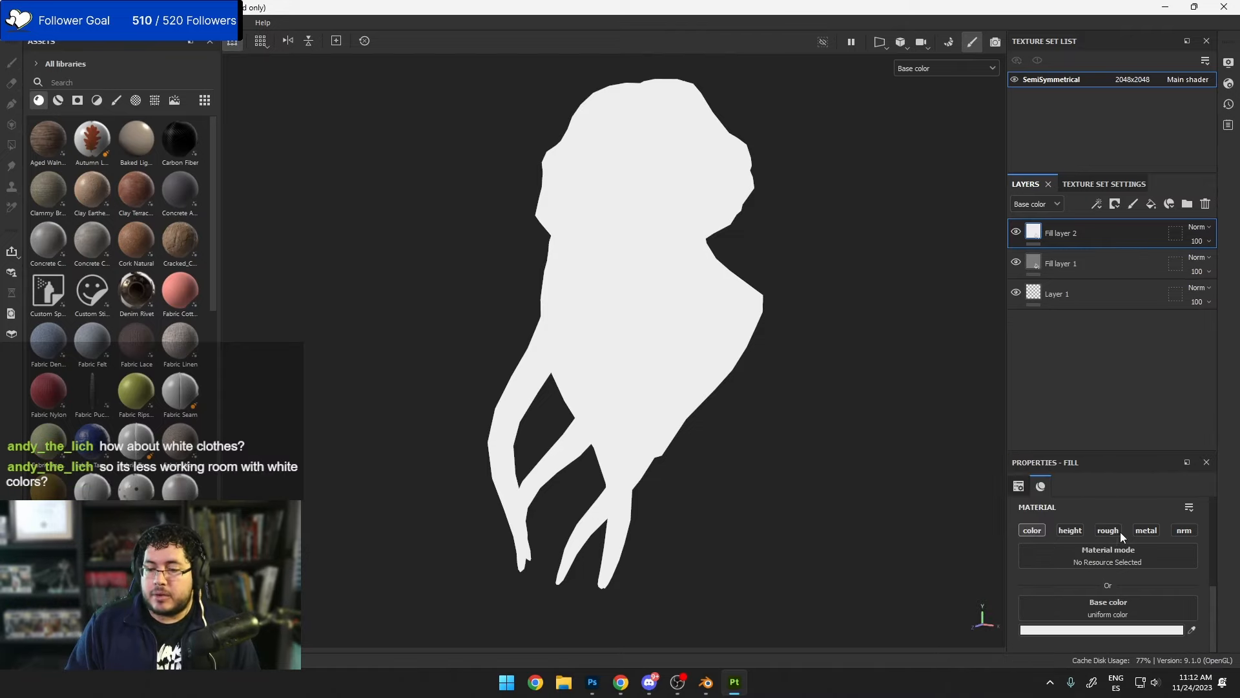
Step: Try light grey and red on Fill layer 2, settling on dark grey 343434 as its base color
left_click(1096, 630)
left_click_drag(1011, 417, 884, 391)
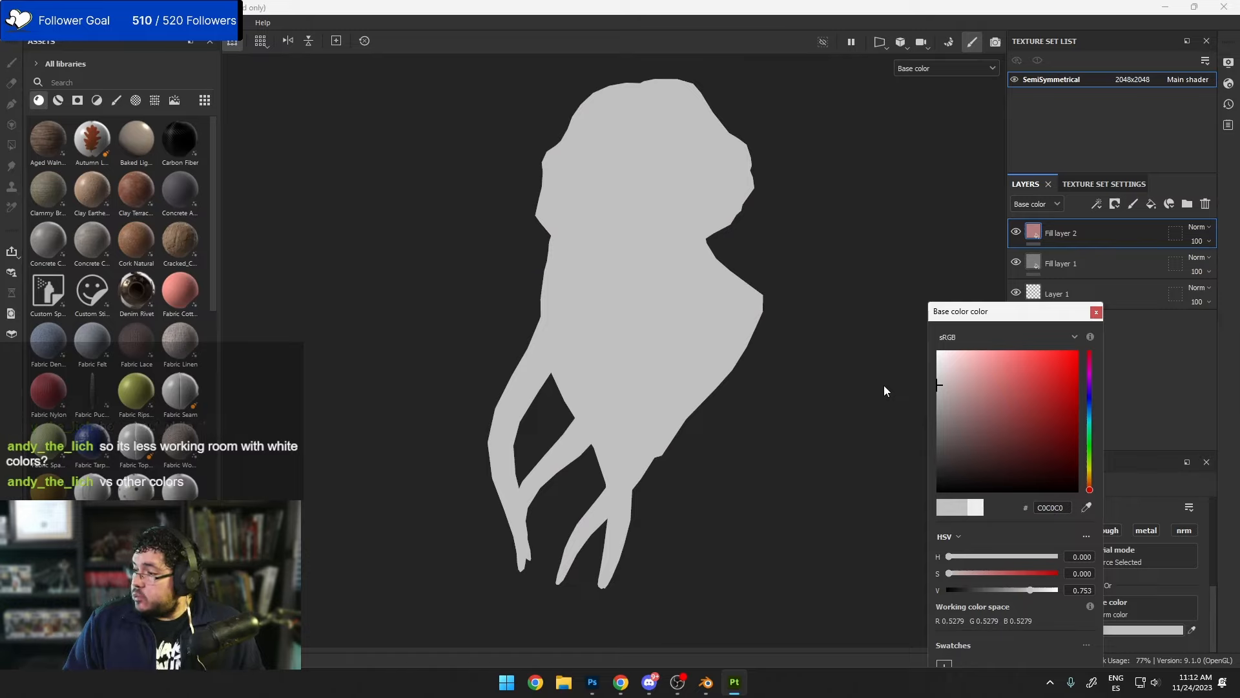
left_click_drag(884, 385, 1045, 389)
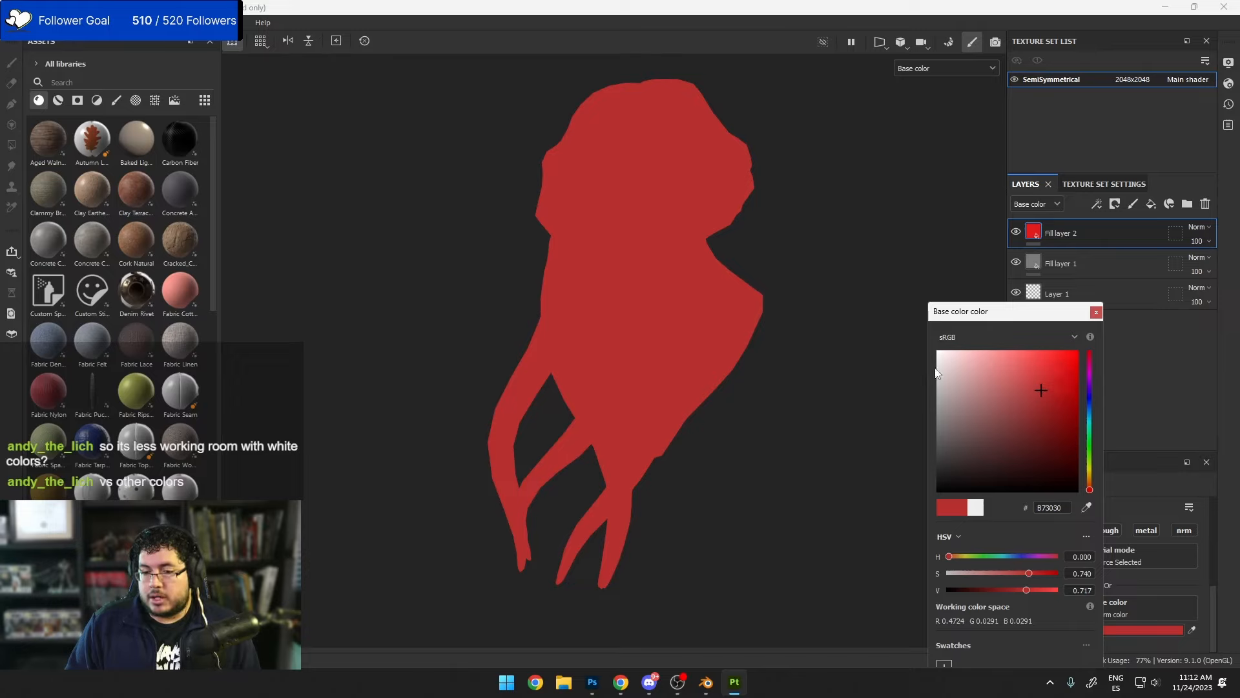
left_click_drag(1075, 390, 916, 462)
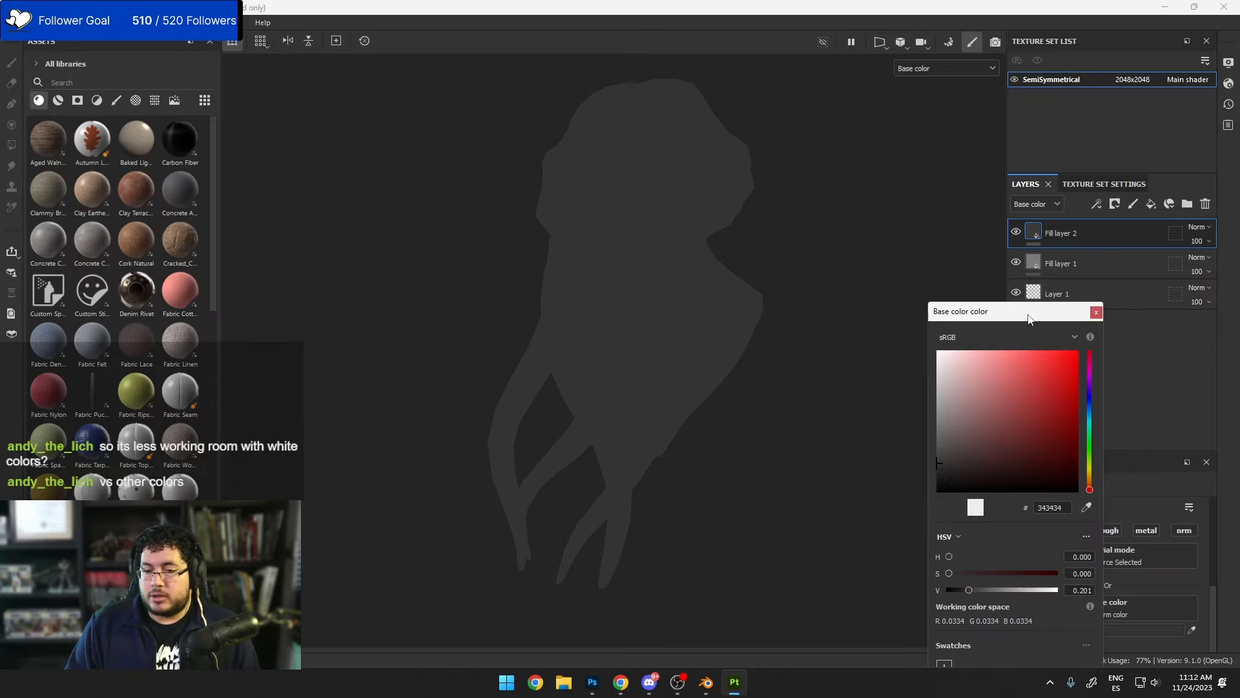
left_click_drag(1083, 313, 1003, 194)
left_click(1018, 193)
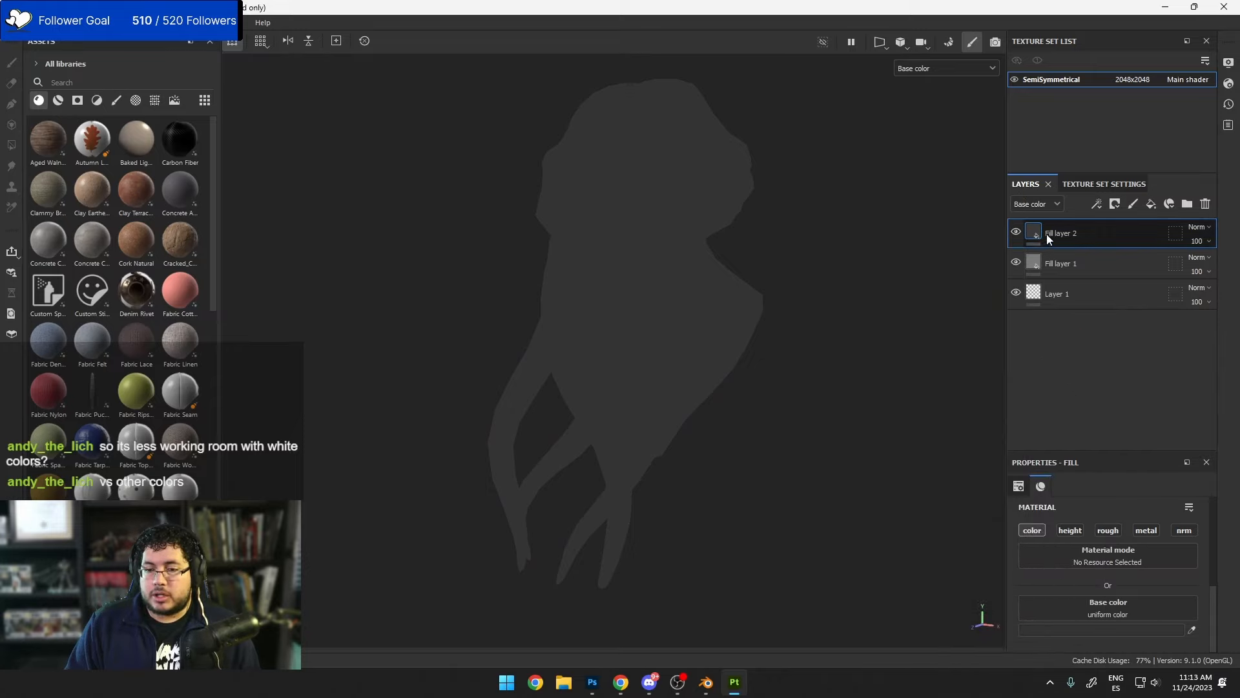
Step: Add a black mask to Fill layer 2, give the mask a Dirt generator and inspect the darkened creases
right_click(1057, 235)
left_click(1103, 23)
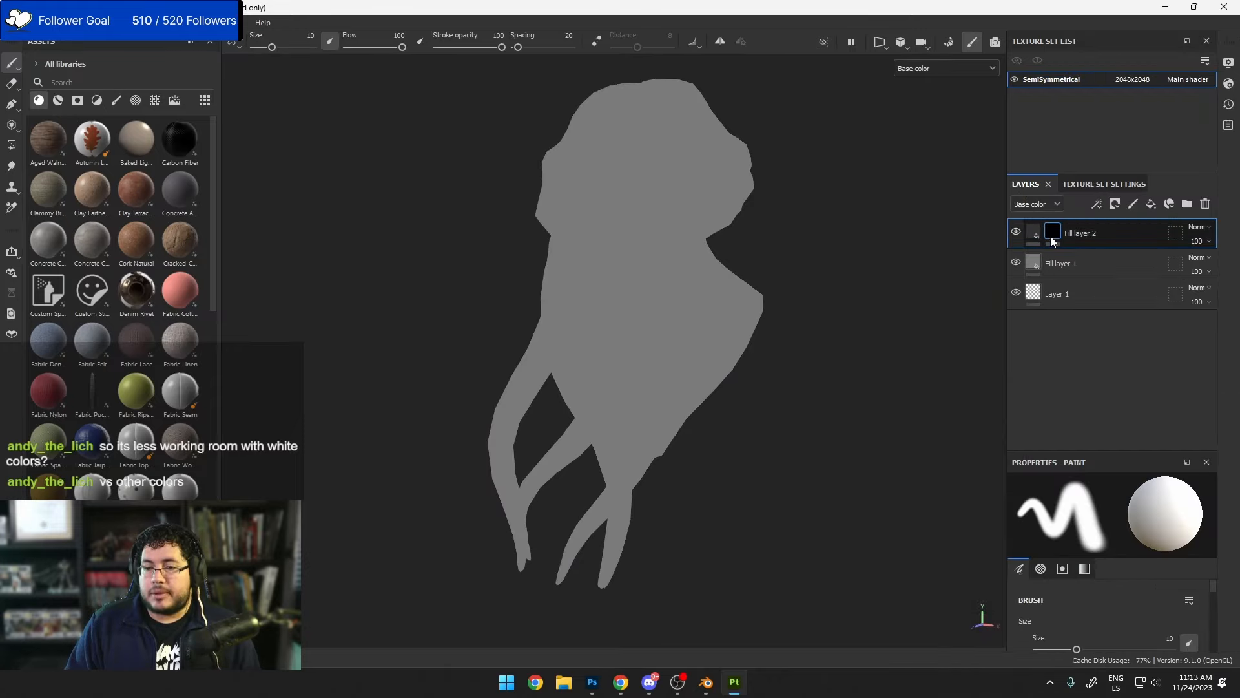
right_click(1052, 233)
left_click(1101, 421)
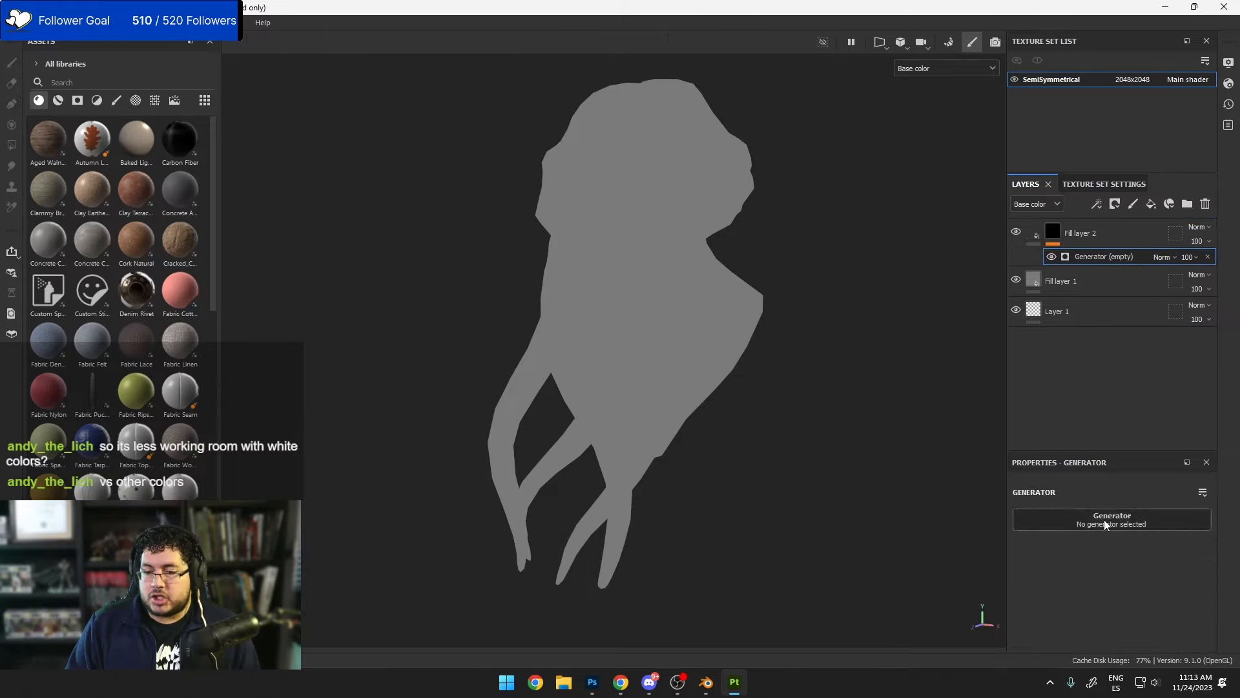
left_click(1106, 524)
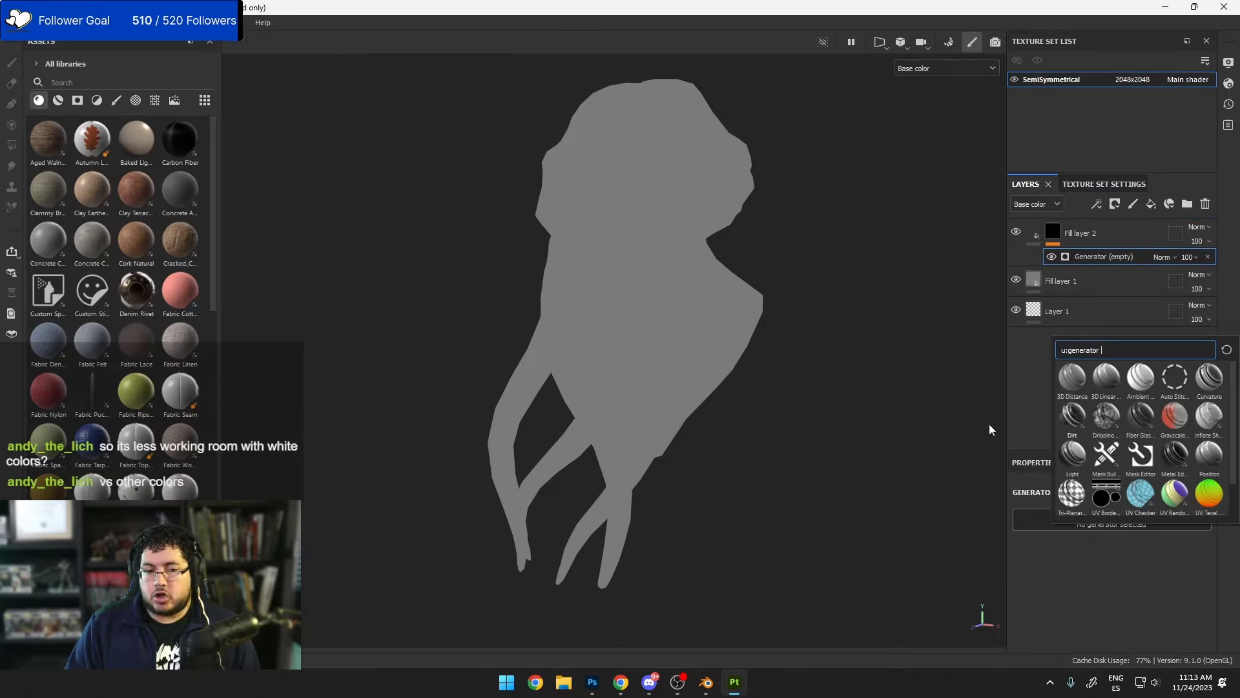
left_click_drag(803, 340, 765, 204, "alt")
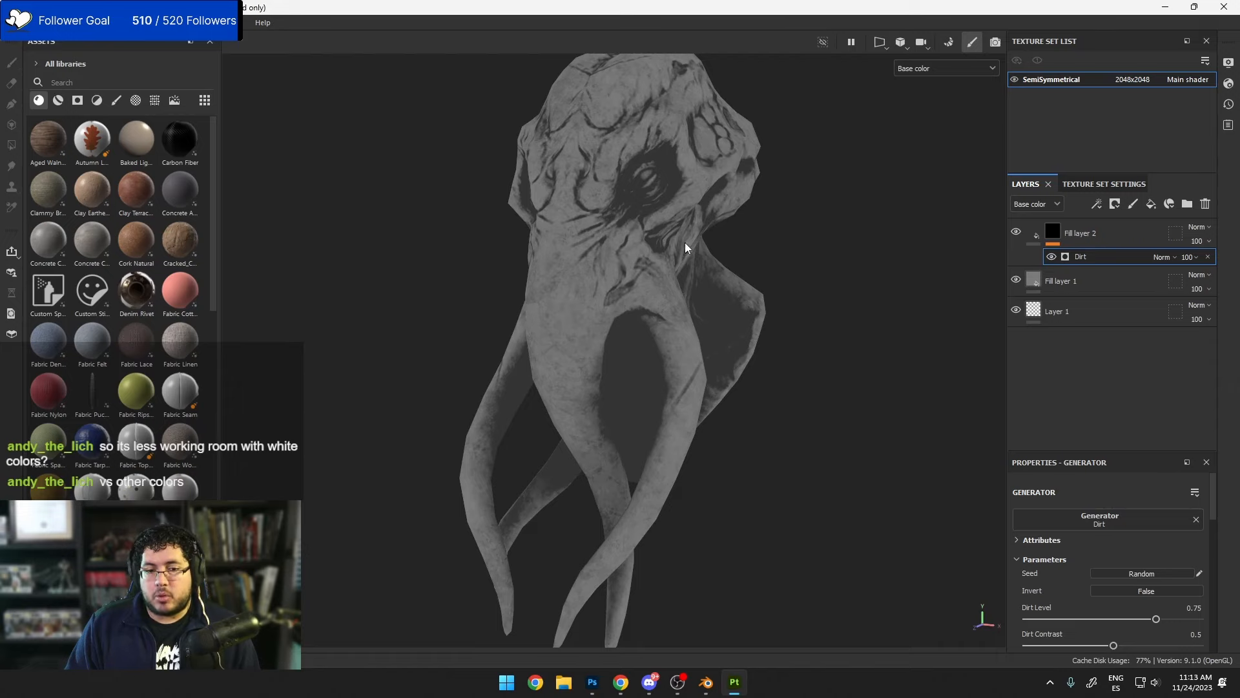
scroll(699, 167, "up", 3)
left_click_drag(726, 373, 691, 305, "alt")
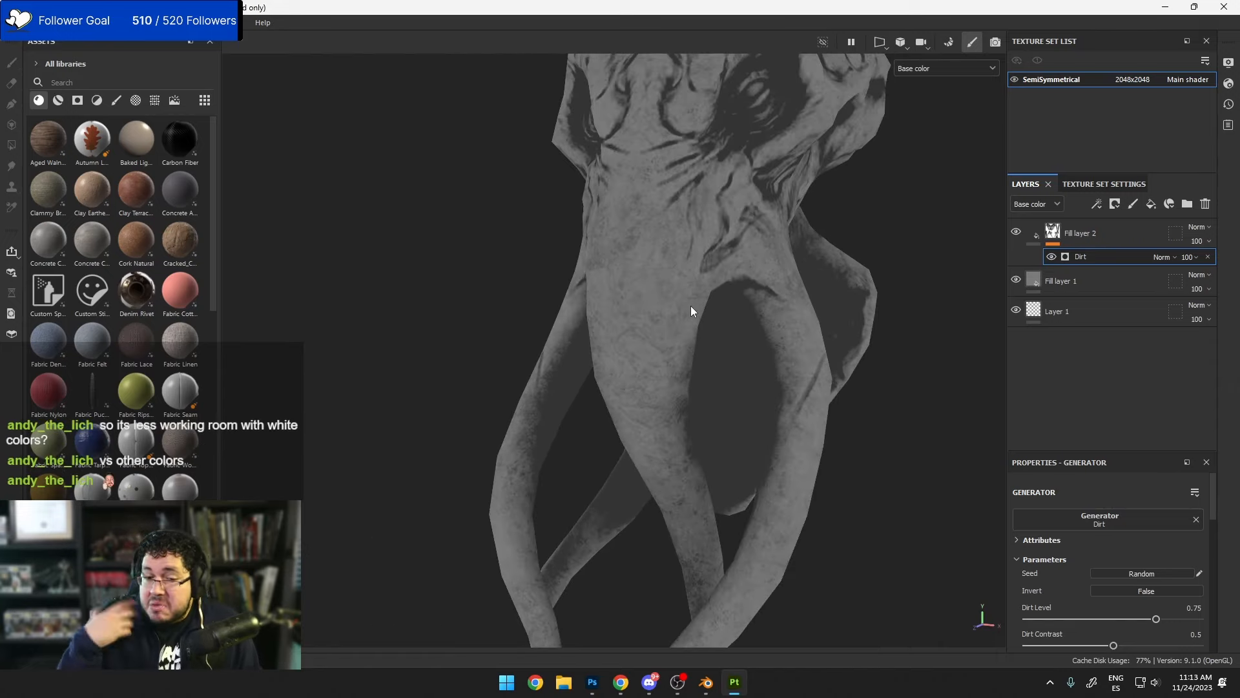
Step: Set the Dirt generator's grunge amount and dirt contrast to 0 for clean, soft shading
scroll(1134, 584, "down", 10)
scroll(1034, 567, "up", 4)
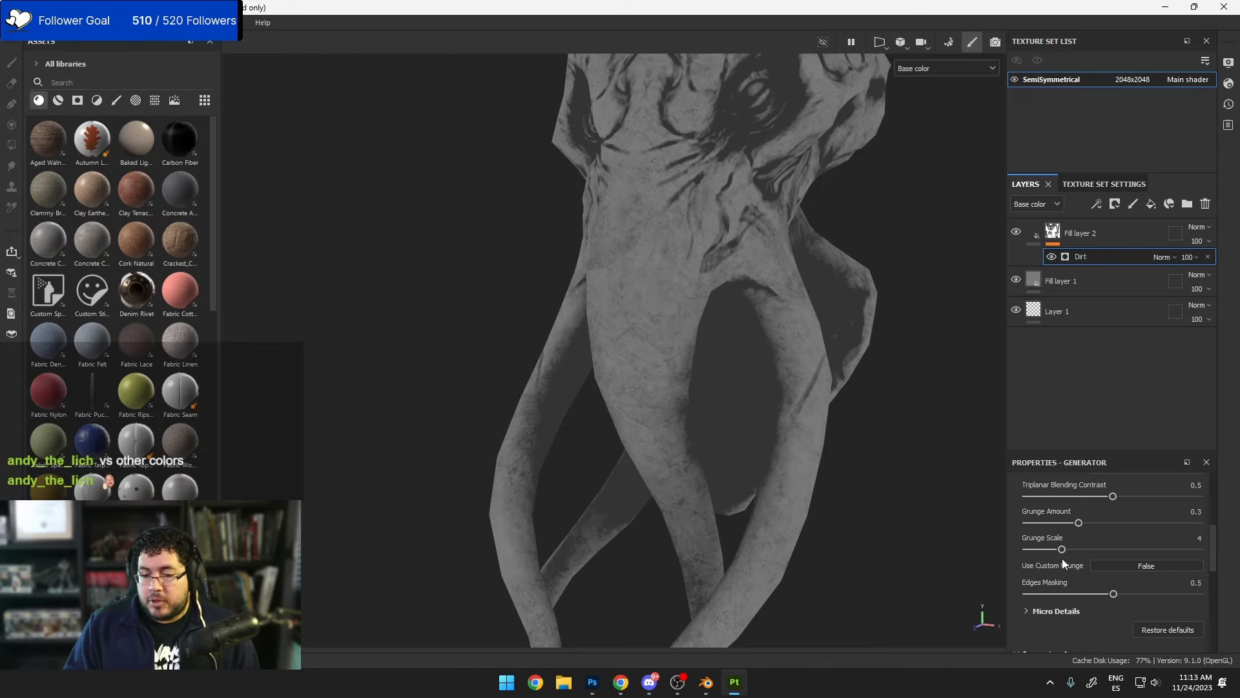
left_click_drag(1078, 558, 817, 206)
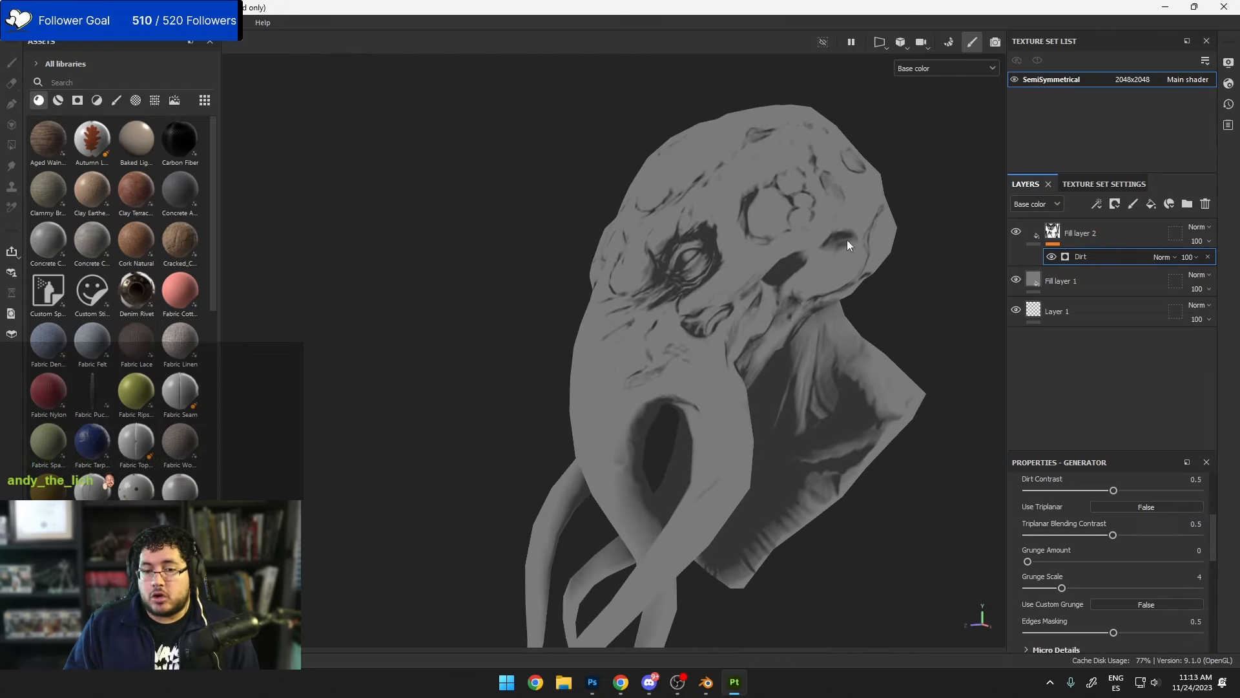
scroll(1074, 547, "up", 2)
left_click_drag(1113, 568, 988, 562)
mouse_move(875, 469)
left_mouse_down("alt")
mouse_move(1041, 442)
mouse_move(920, 428)
mouse_move(728, 437)
mouse_move(898, 465)
left_mouse_up("alt")
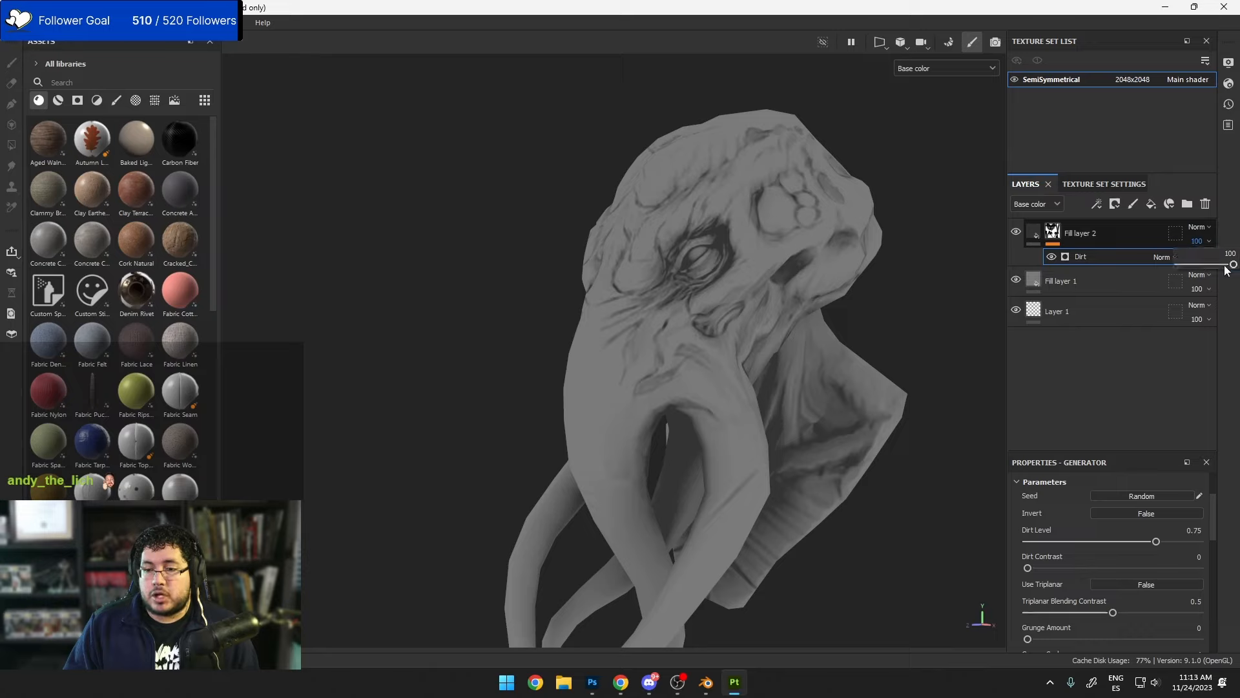
Step: Lower Fill layer 2's opacity to 49 and check the softened shading from other angles
left_click_drag(1232, 264, 1205, 265)
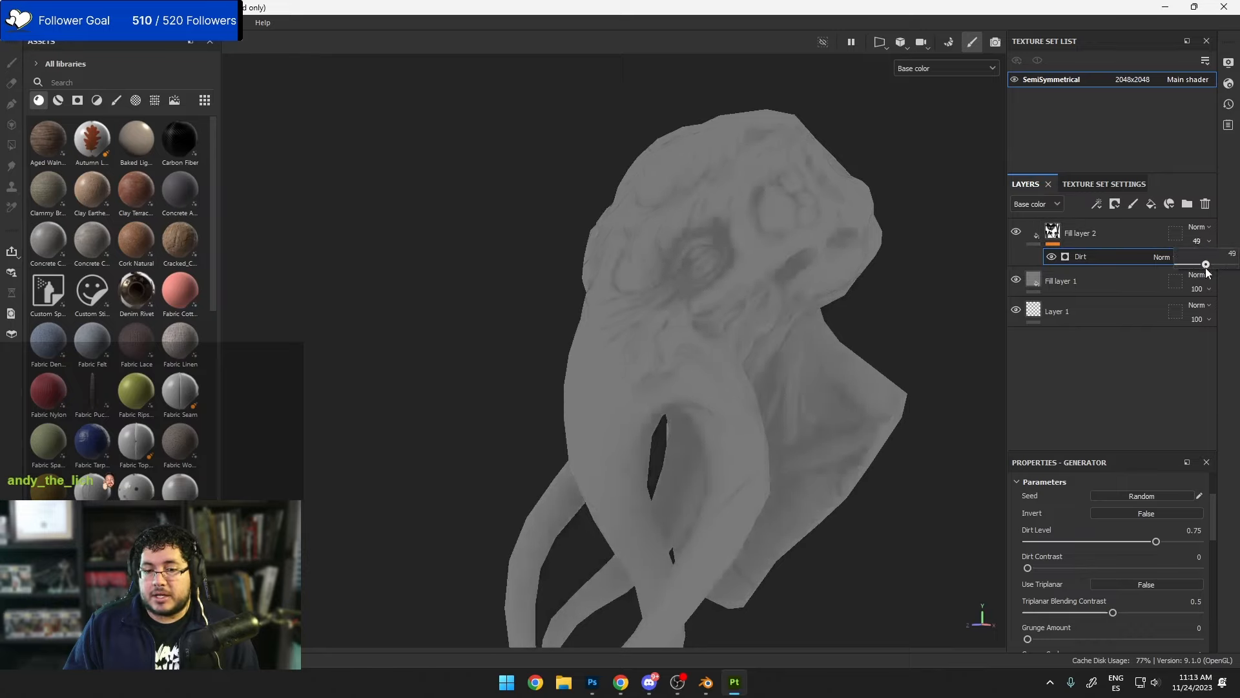
left_click_drag(789, 338, 746, 383, "alt")
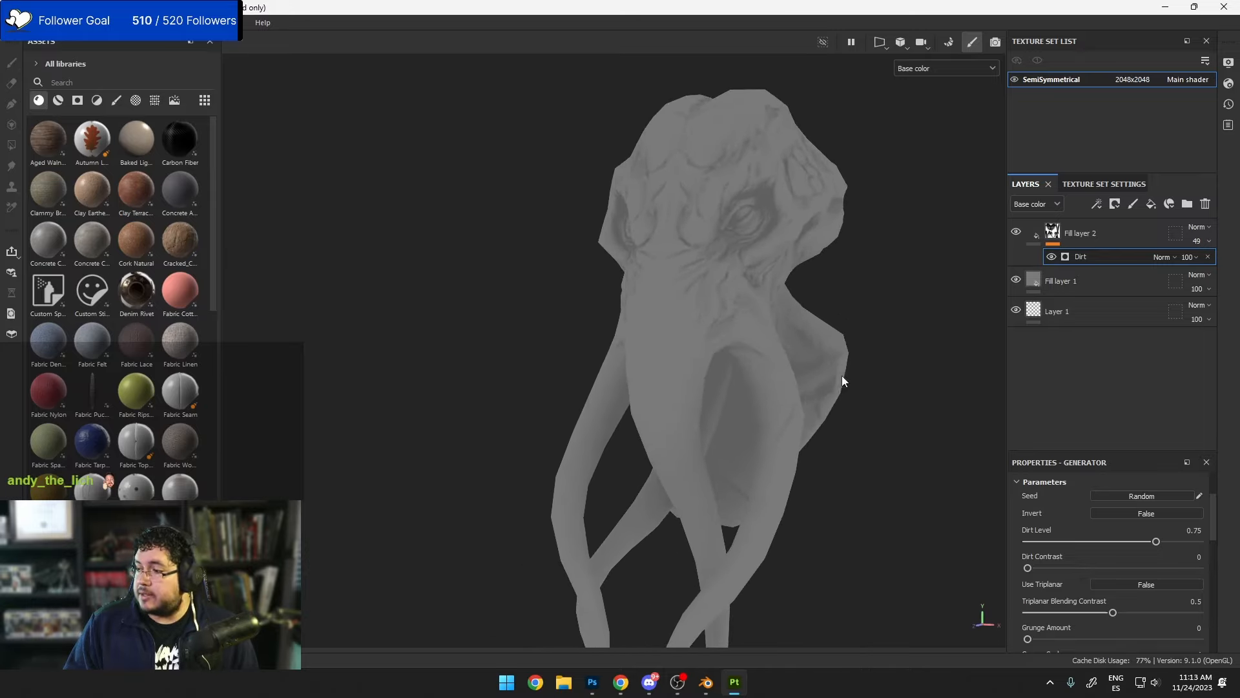
left_click_drag(842, 374, 783, 284, "alt")
Step: Add a color-only fill layer above Fill layer 2 with a dark grey 323232 base color
left_click(1151, 204)
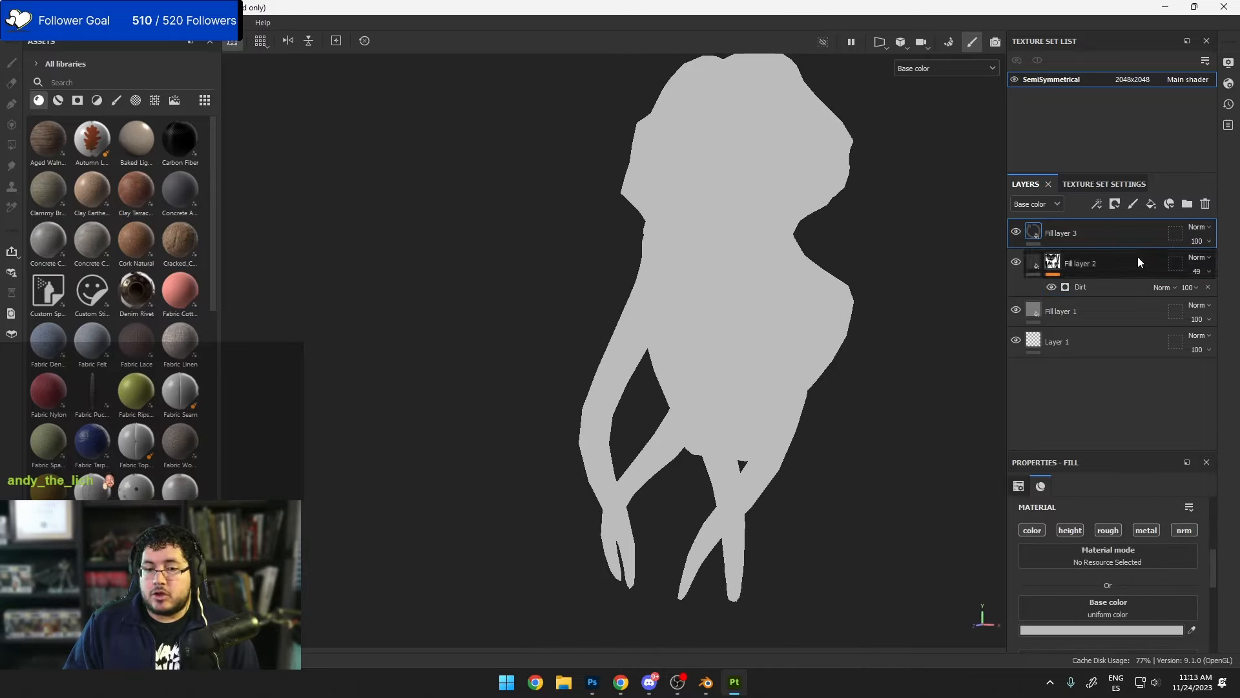
left_click(1079, 629)
left_click_drag(884, 354, 858, 343)
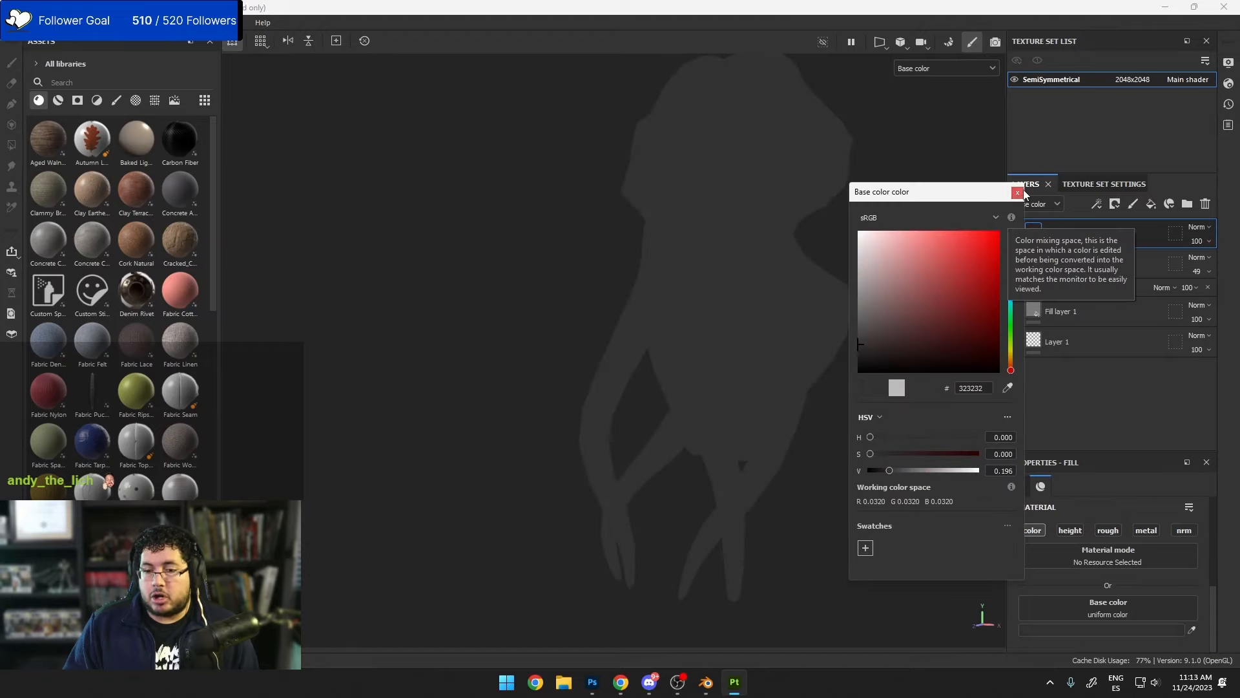
left_click(1069, 243)
Step: Add a black mask to Fill layer 3 and apply a Light generator to the mask
right_click(1076, 231)
left_click(1098, 25)
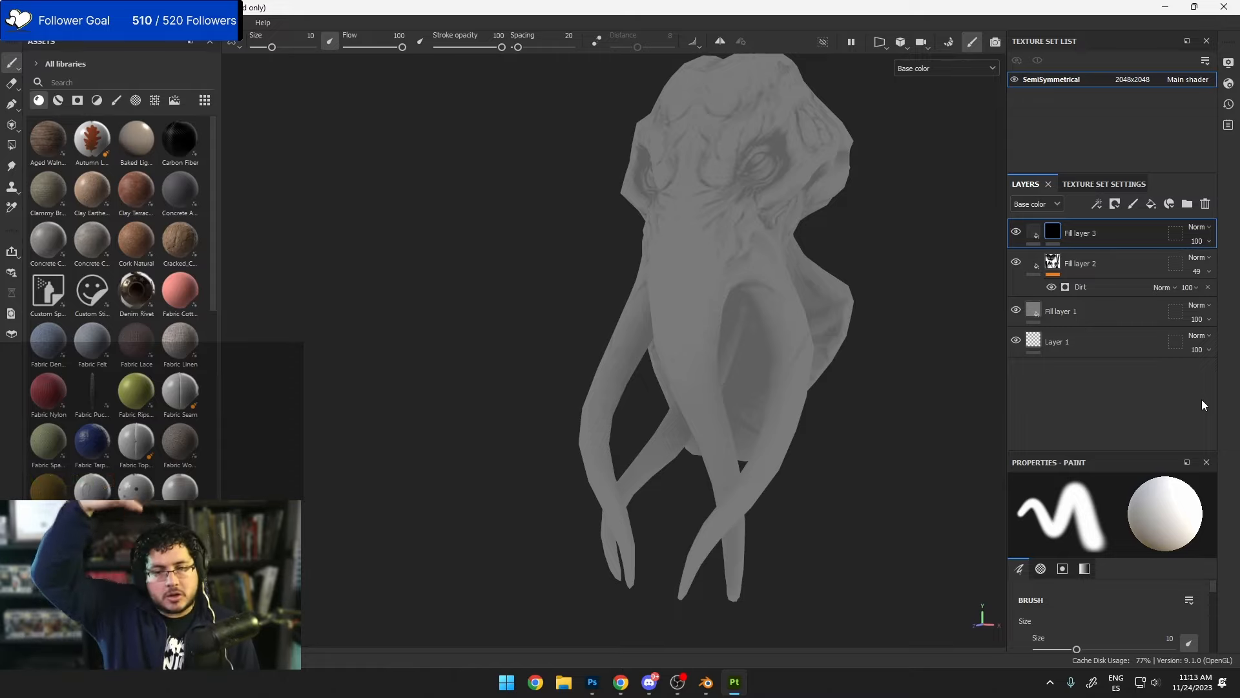
left_click_drag(752, 179, 644, 194, "alt")
left_click_drag(594, 343, 807, 412, "alt")
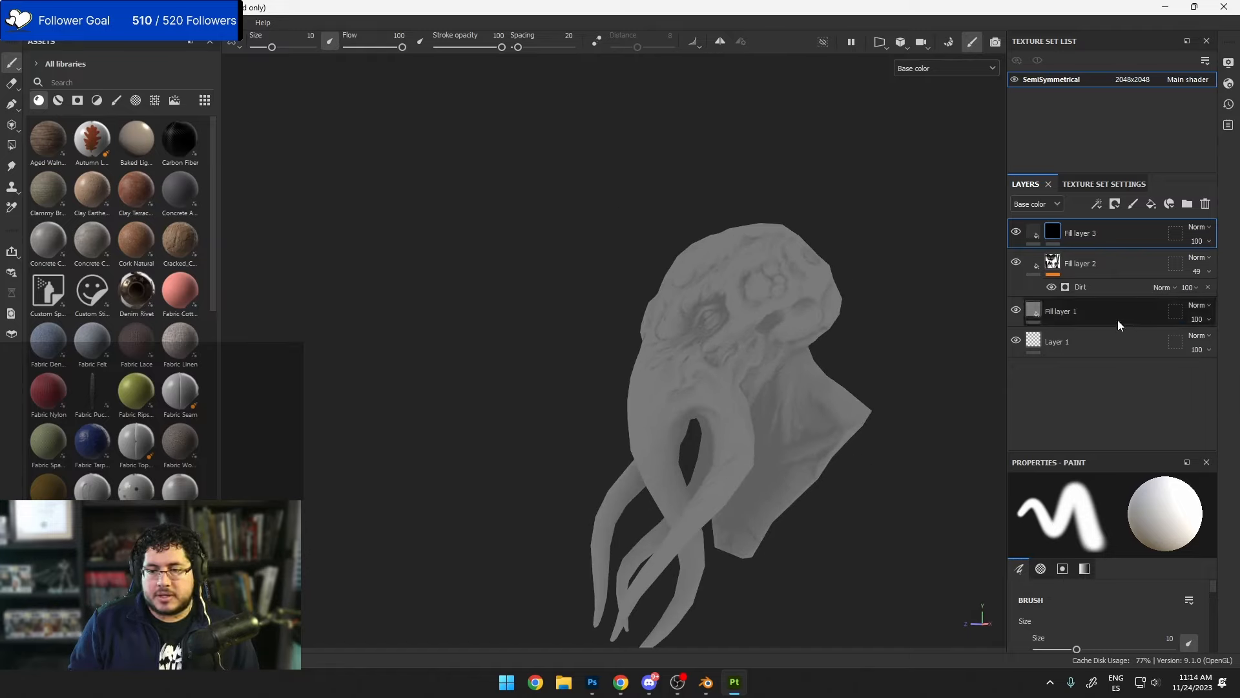
right_click(1048, 231)
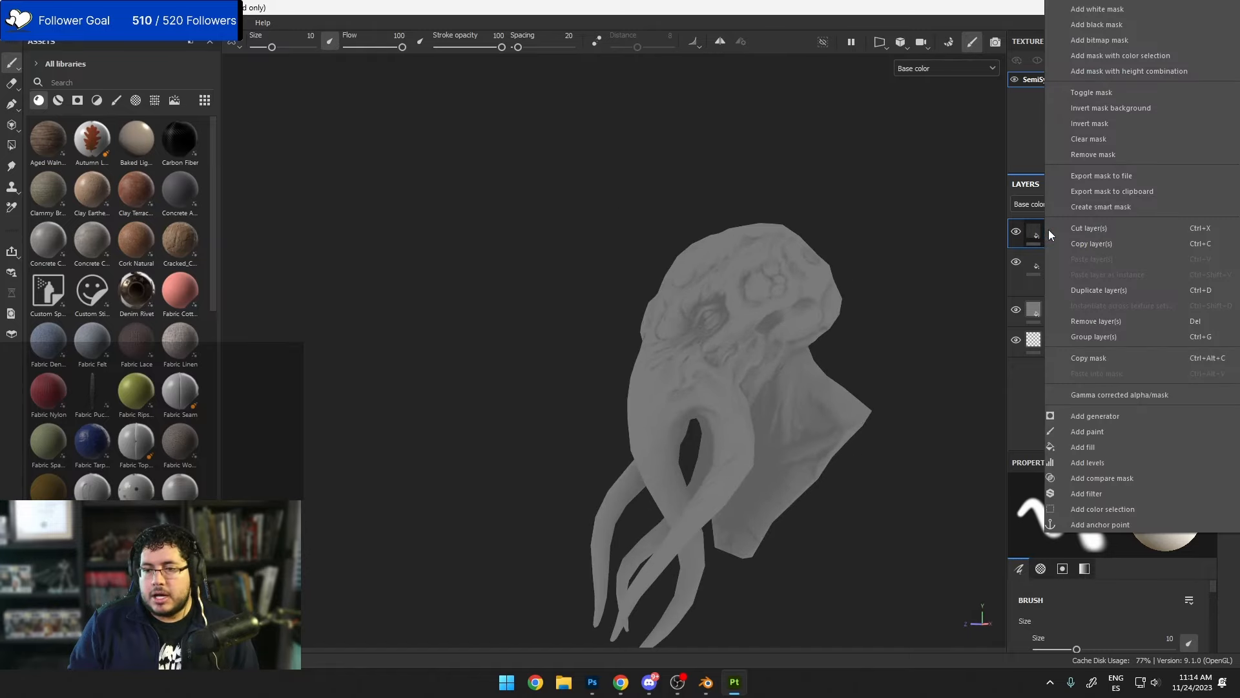
left_click(1097, 412)
left_click(1110, 515)
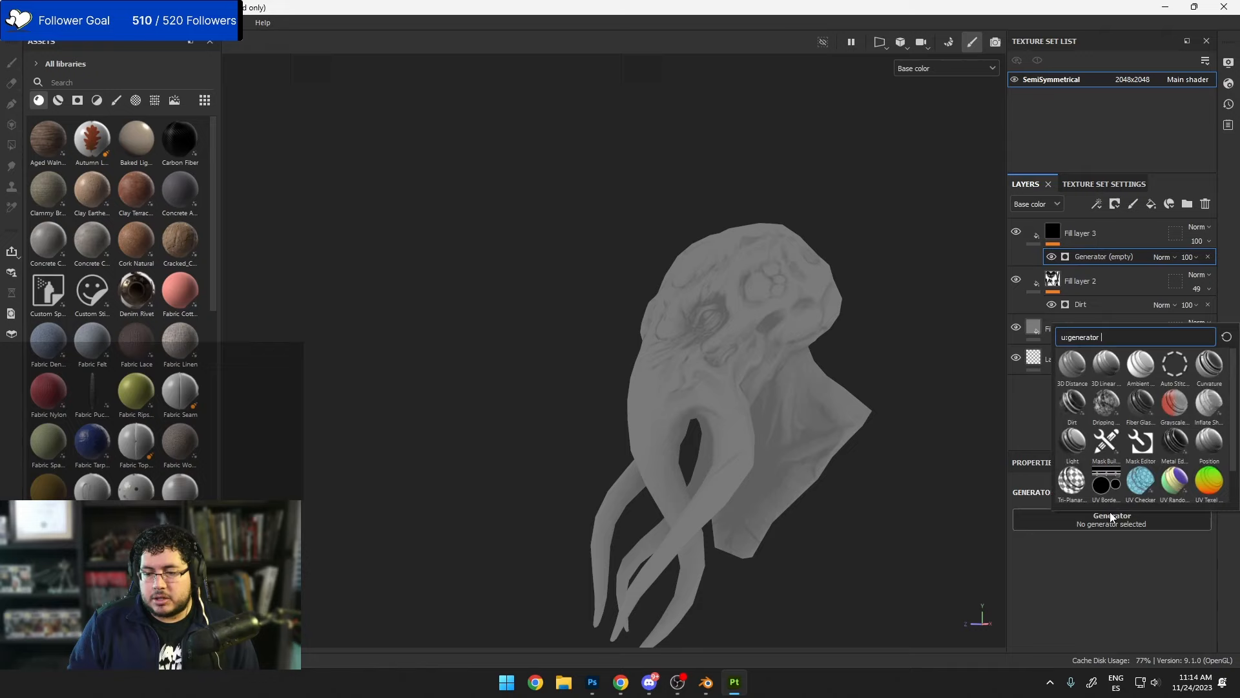
left_click(1069, 447)
middle_click_drag(953, 496, 927, 403, "alt")
Step: Set the Light generator's horizontal angle to 96 and vertical angle to 93, comparing the head with Fill layer 3 hidden and shown
scroll(1124, 602, "down", 3)
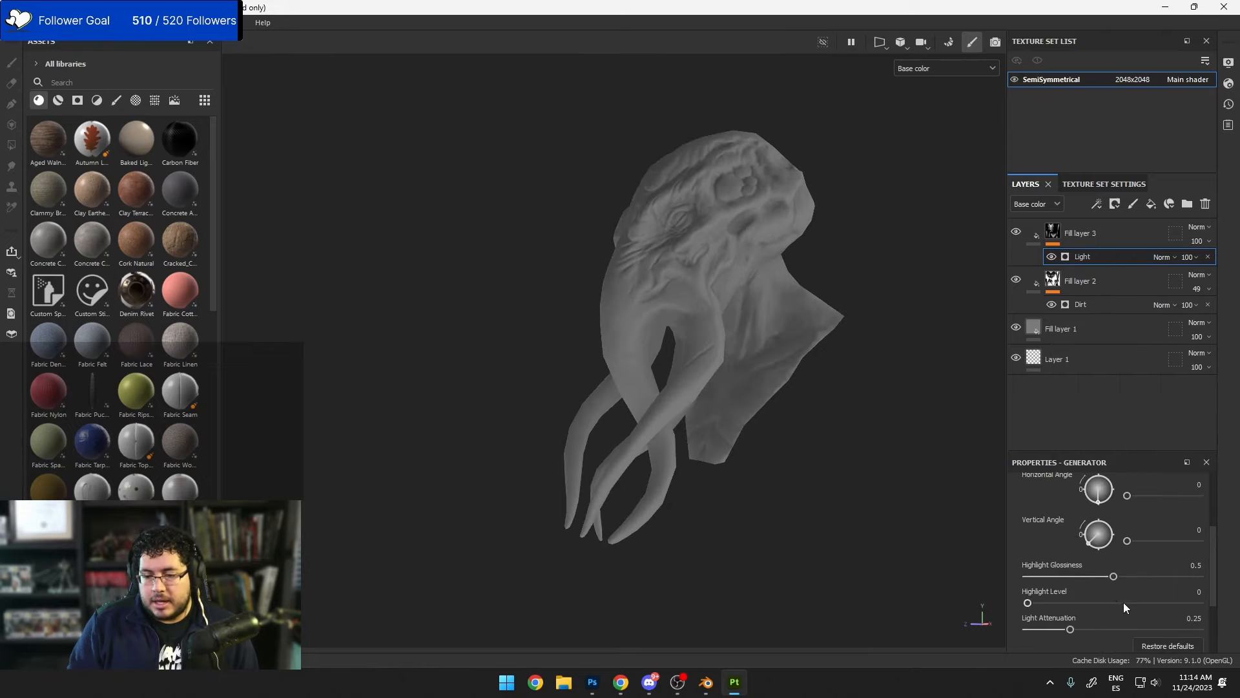
left_click_drag(1087, 550, 1102, 526)
left_click_drag(745, 363, 841, 354, "alt")
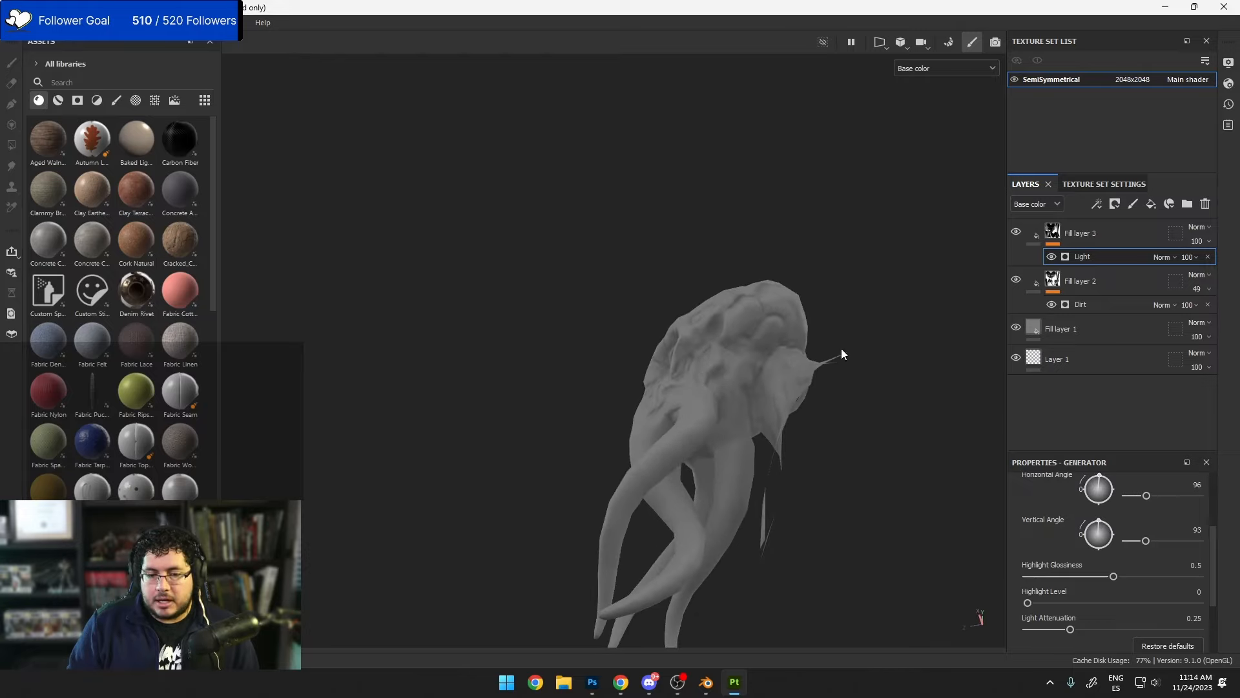
left_click(1014, 232)
left_click(1015, 233)
left_click(1015, 233)
left_click(1015, 233)
left_click_drag(761, 339, 798, 421, "alt")
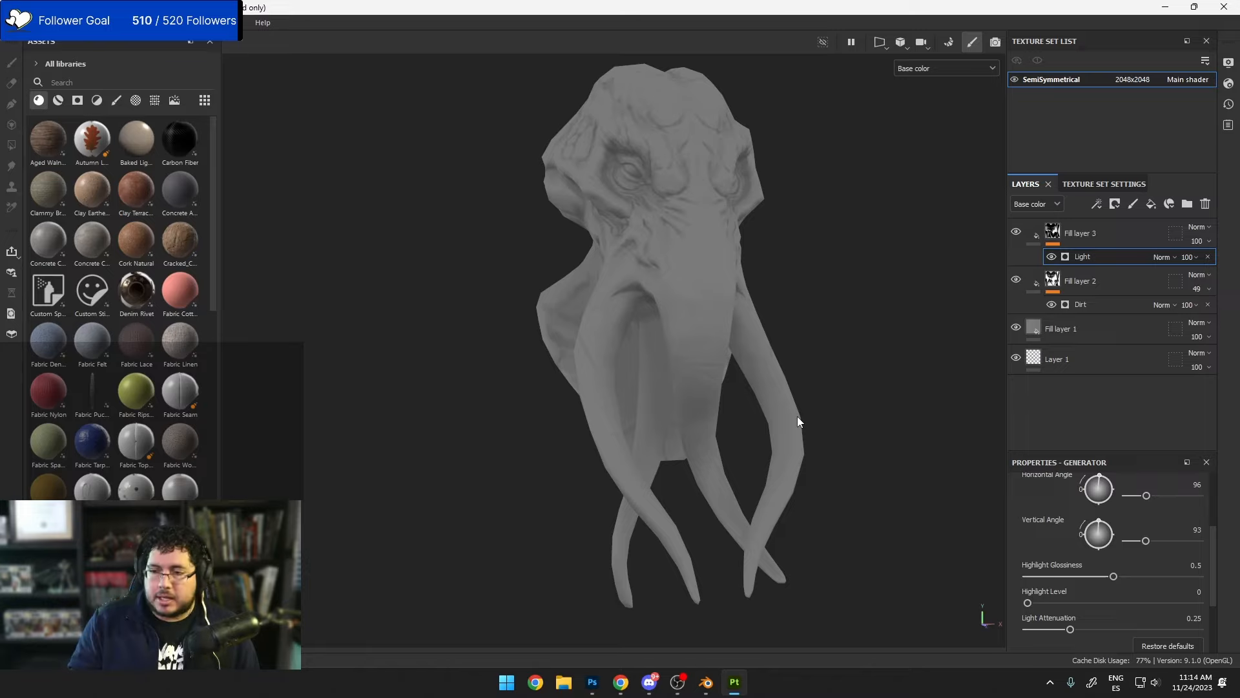
Step: Add a color-only fill layer above Fill layer 3 with a light grey BCBCBC base color
left_click_drag(765, 327, 762, 311, "alt+shift")
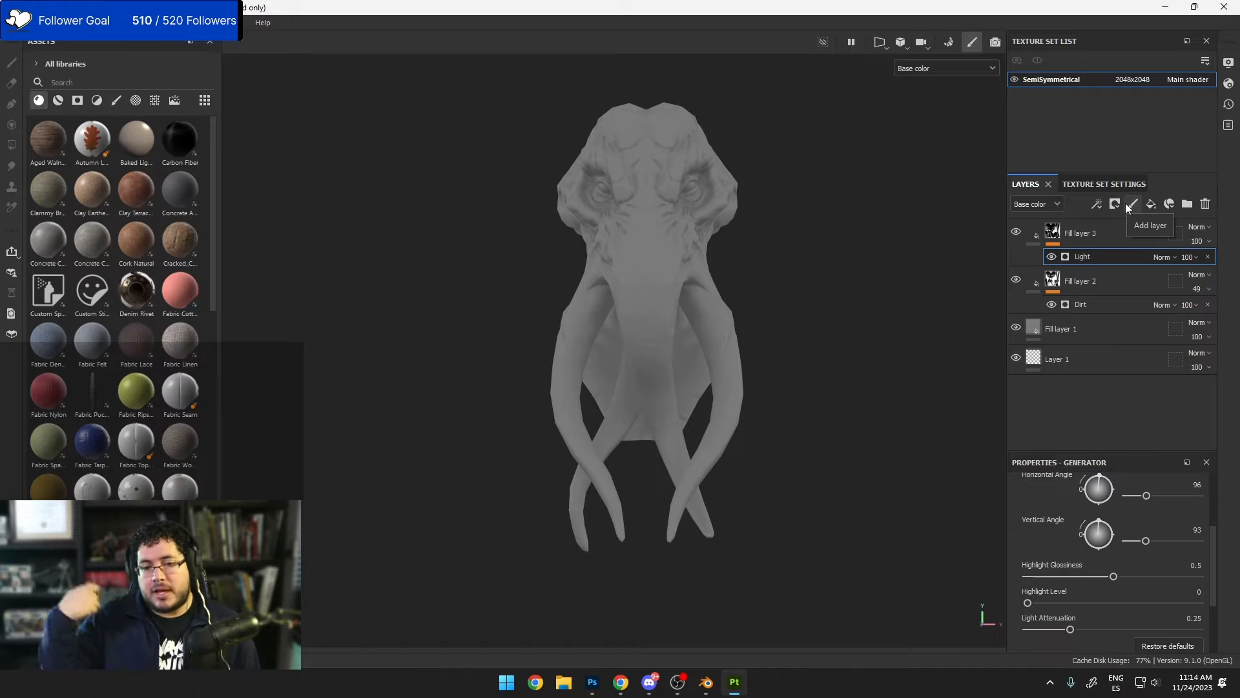
left_click_drag(789, 304, 842, 407, "alt")
left_click(1100, 230)
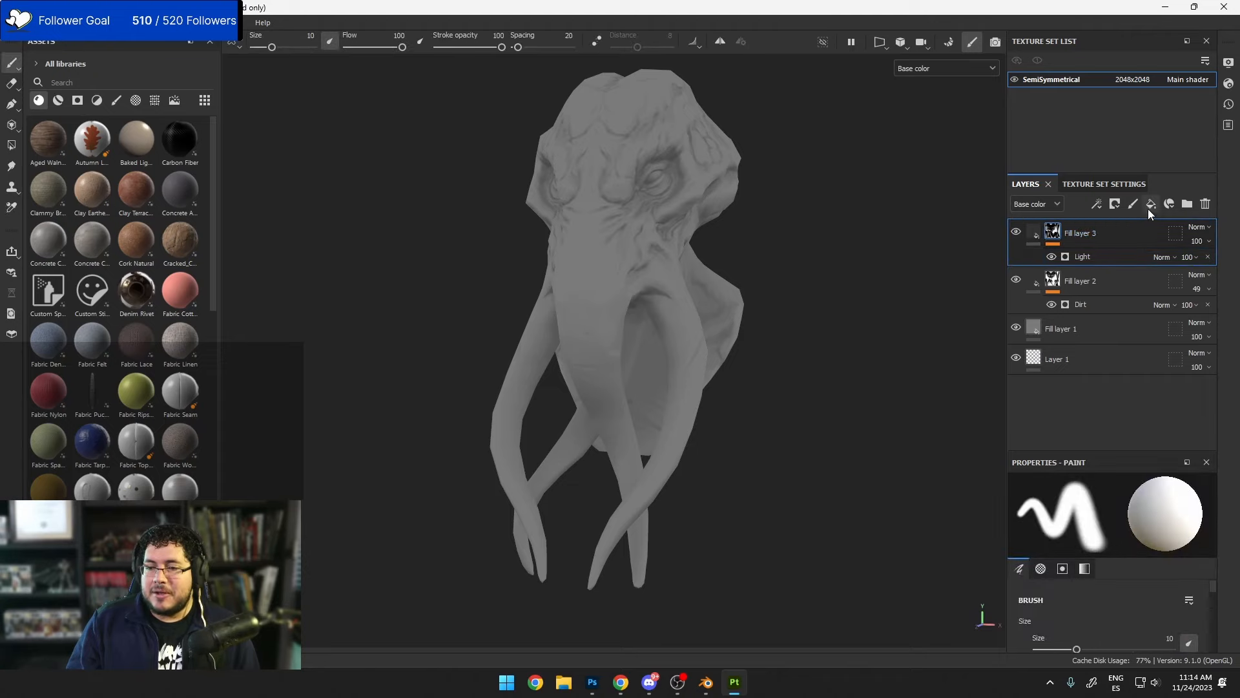
left_click(1149, 207)
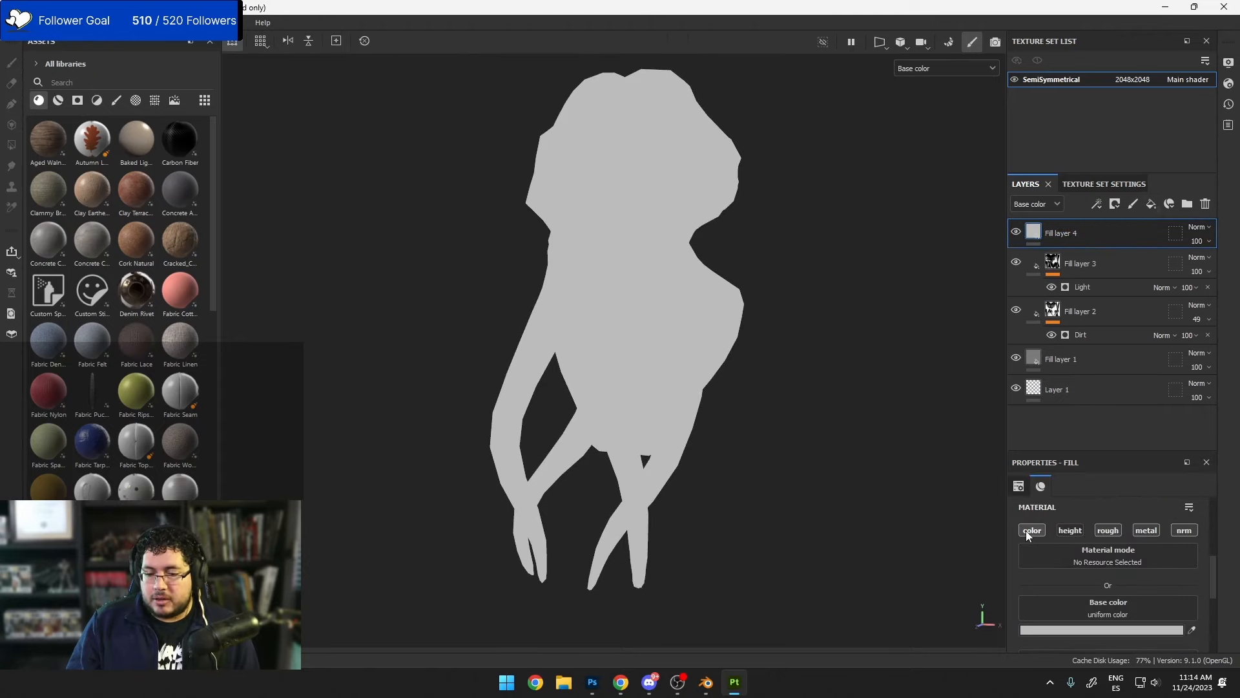
left_click(1098, 630)
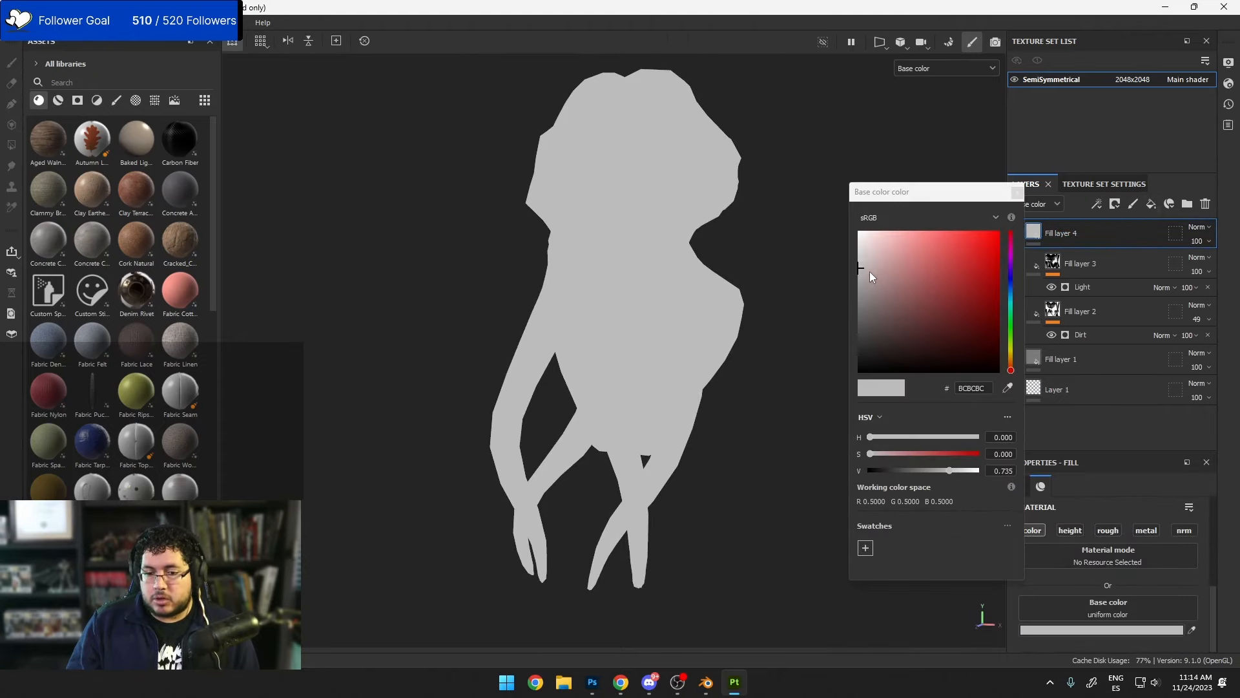
left_click(1012, 204)
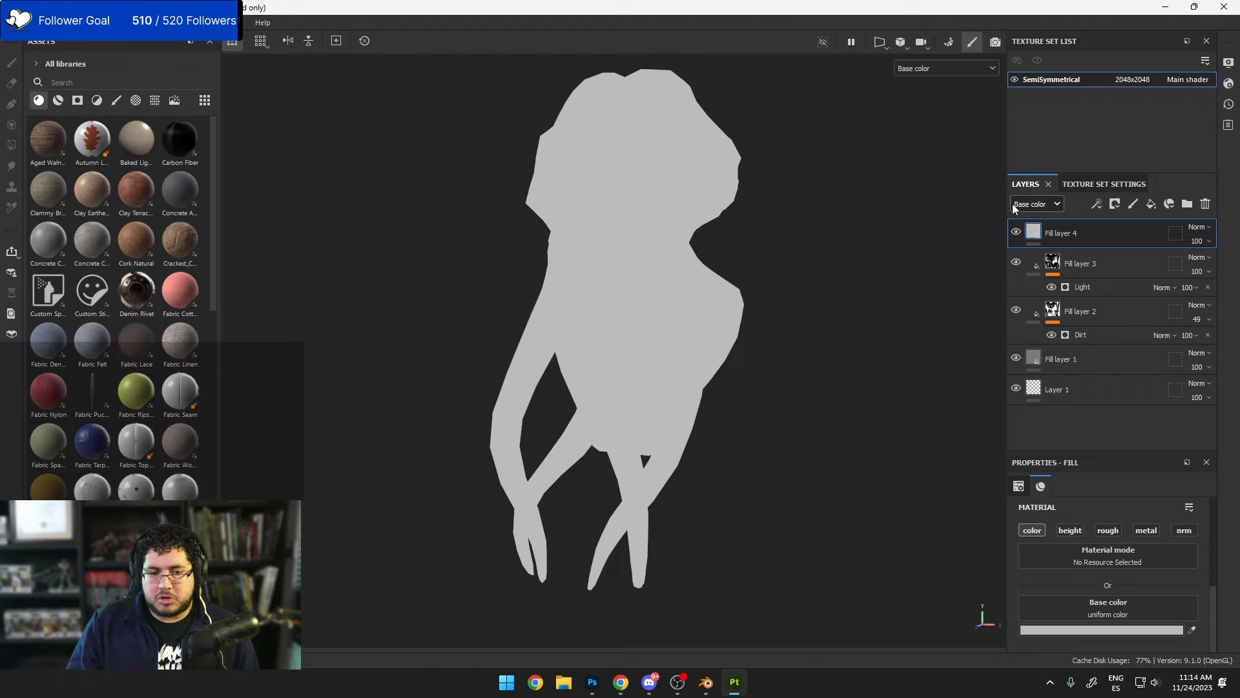
Step: Add a black mask to Fill layer 4 and apply a Light generator to the mask
right_click(1063, 228)
left_click(1103, 23)
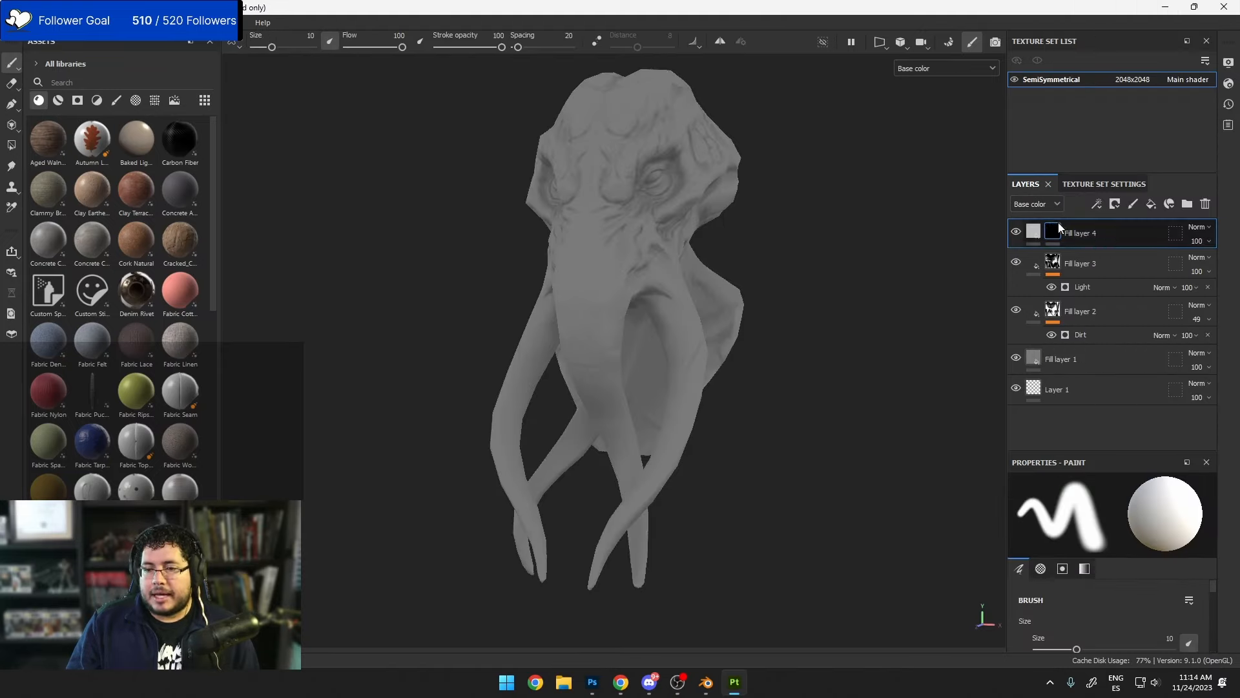
right_click(1059, 227)
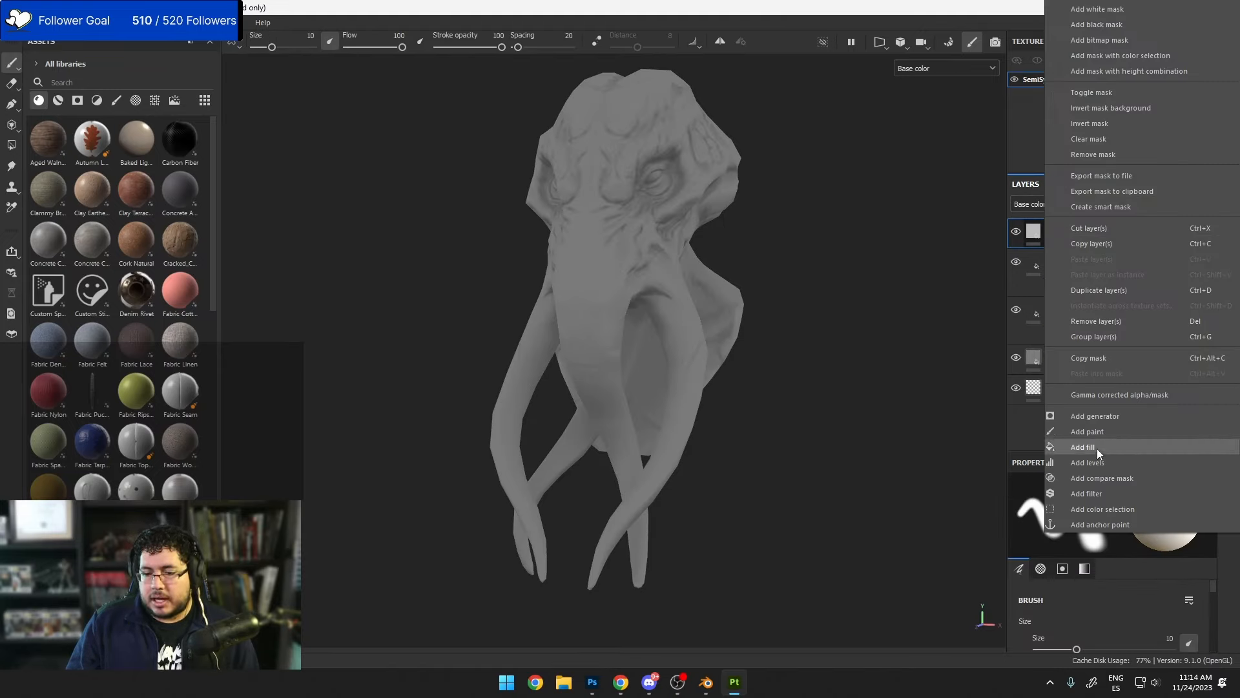
left_click(1094, 417)
left_click(1099, 518)
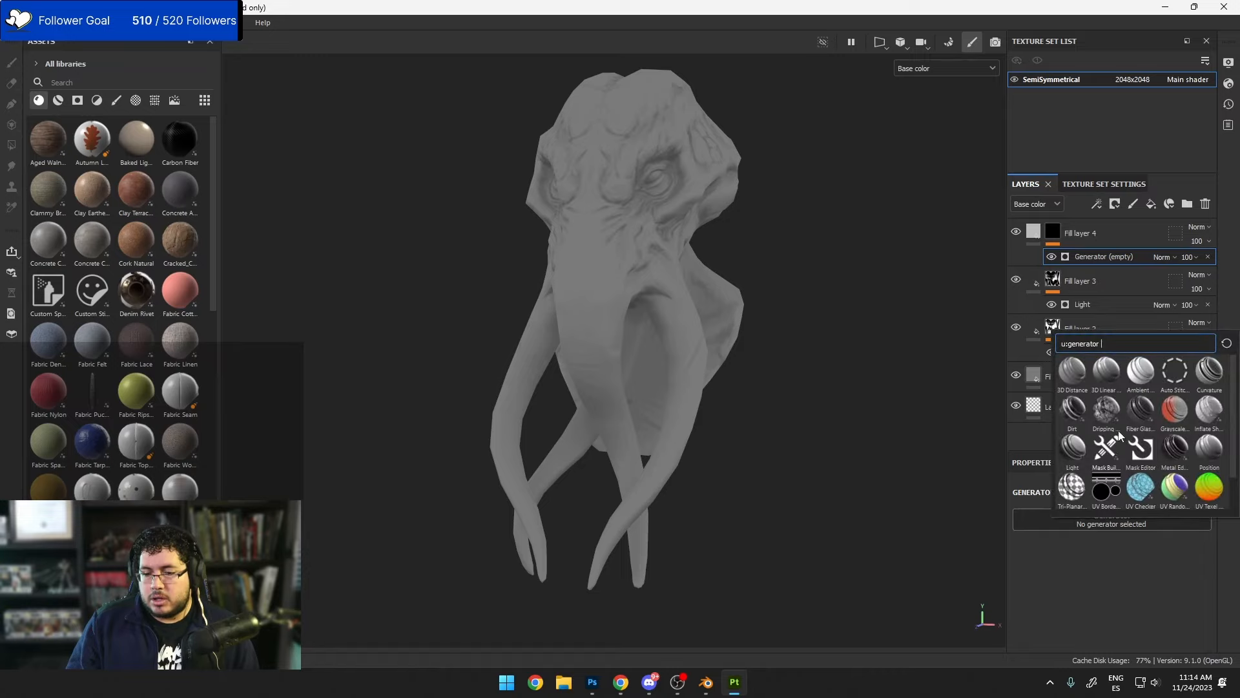
left_click(1078, 455)
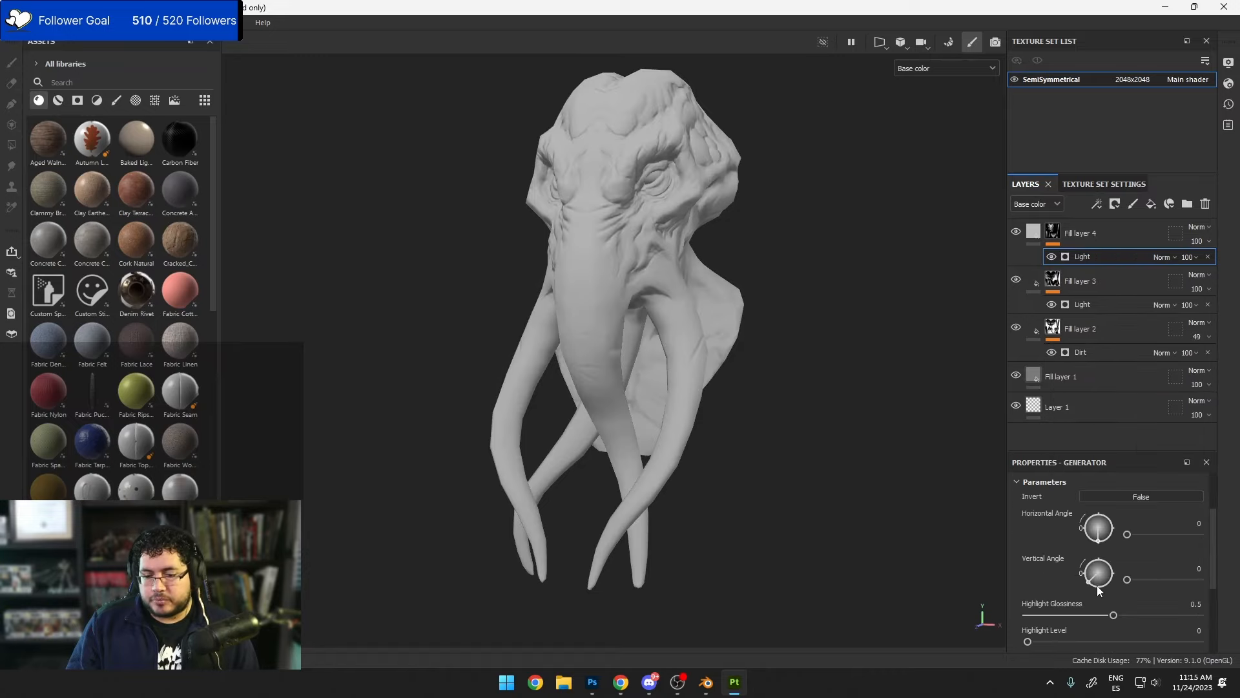
Step: Set the Light generator's vertical angle to 275 on Fill layer 4 and check the head's shading from several angles in material and base color views
left_click_drag(1097, 586, 1100, 588)
left_click_drag(865, 508, 748, 371, "alt")
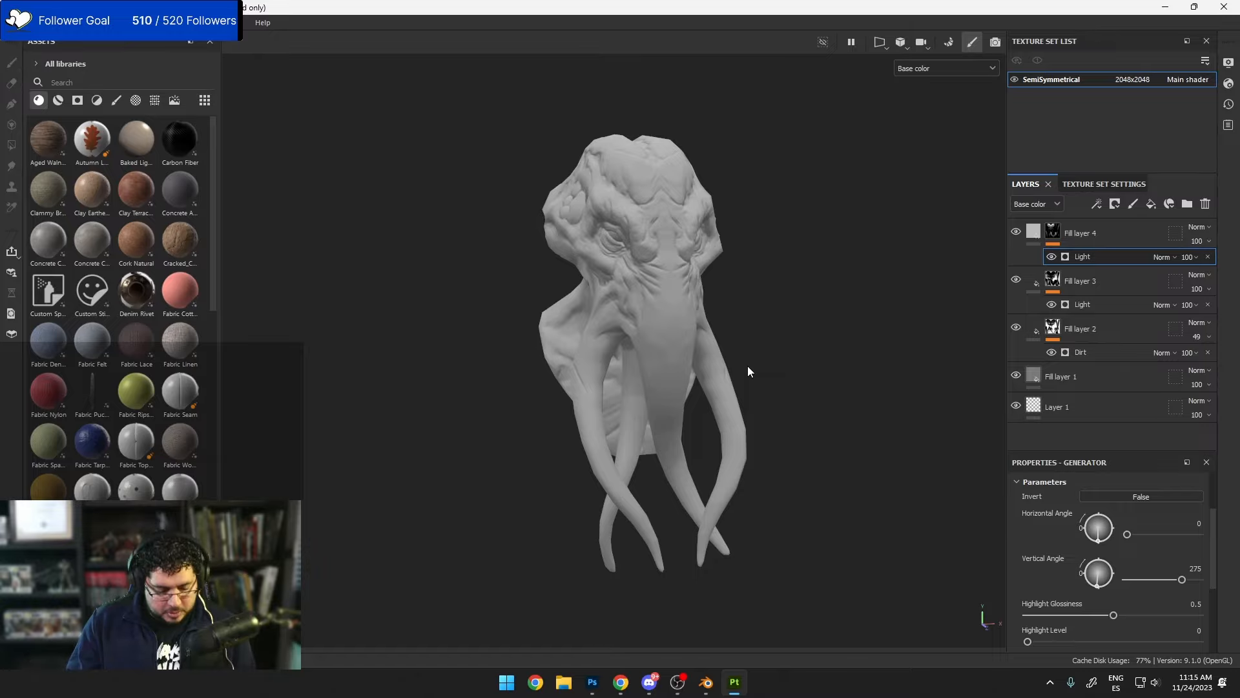
key("m")
left_click_drag(802, 327, 819, 382, "alt")
key("c")
left_click_drag(720, 382, 645, 46, "alt")
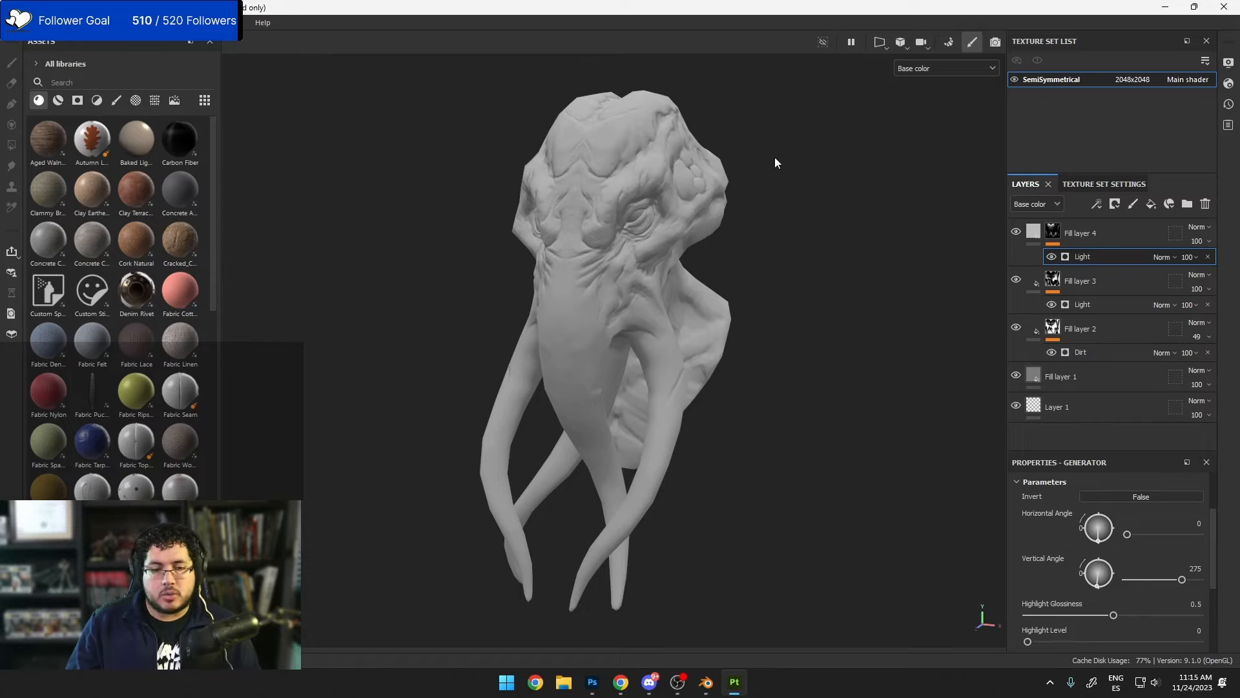
left_click_drag(777, 374, 776, 254, "alt")
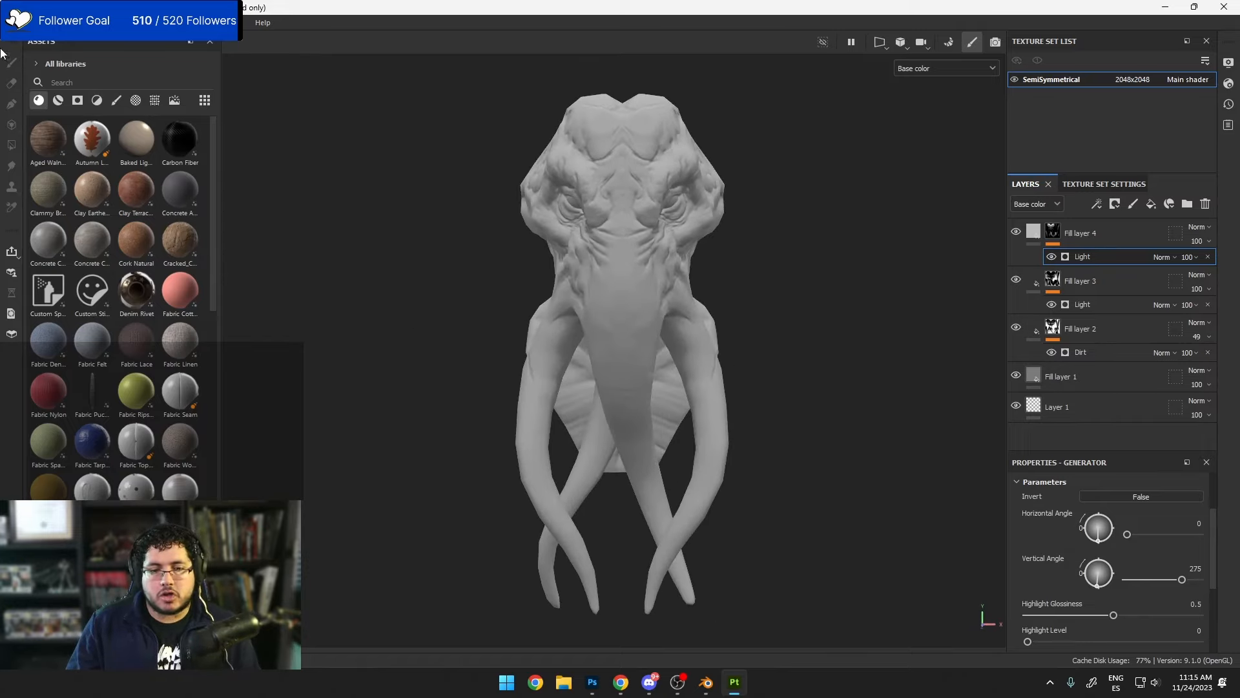
Step: Start a texture export and set its output directory to the Mindflayer folder on the Desktop
left_click(10, 23)
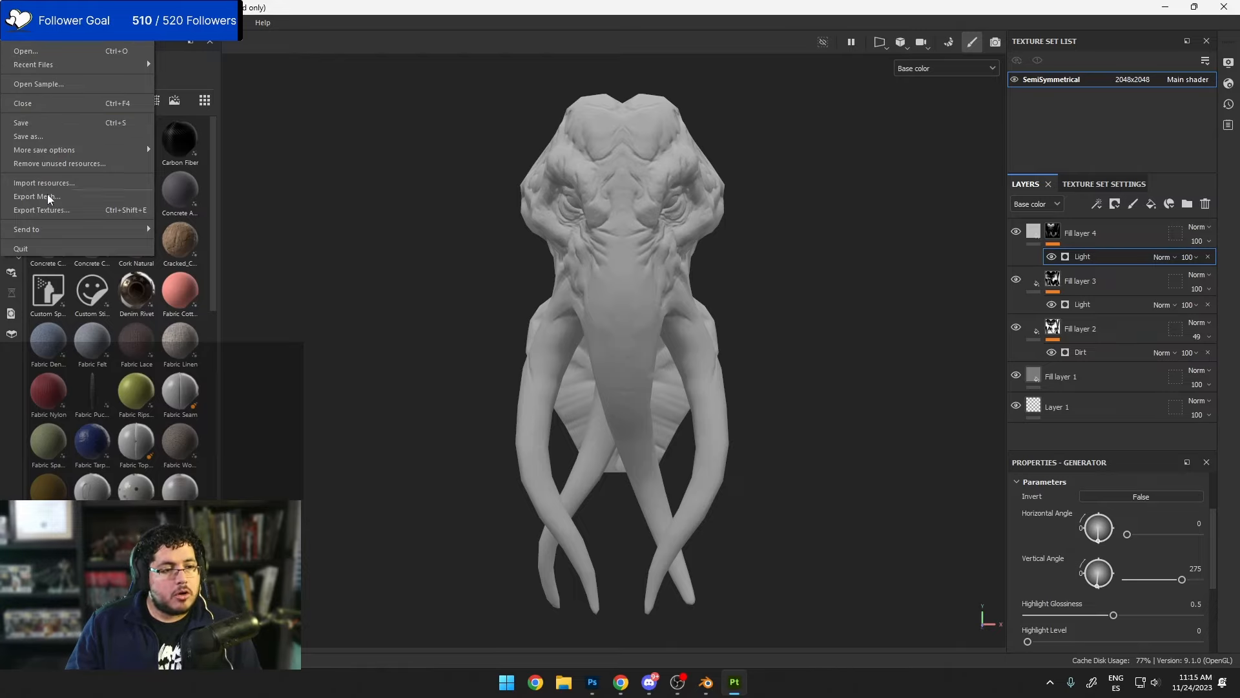
left_click(42, 210)
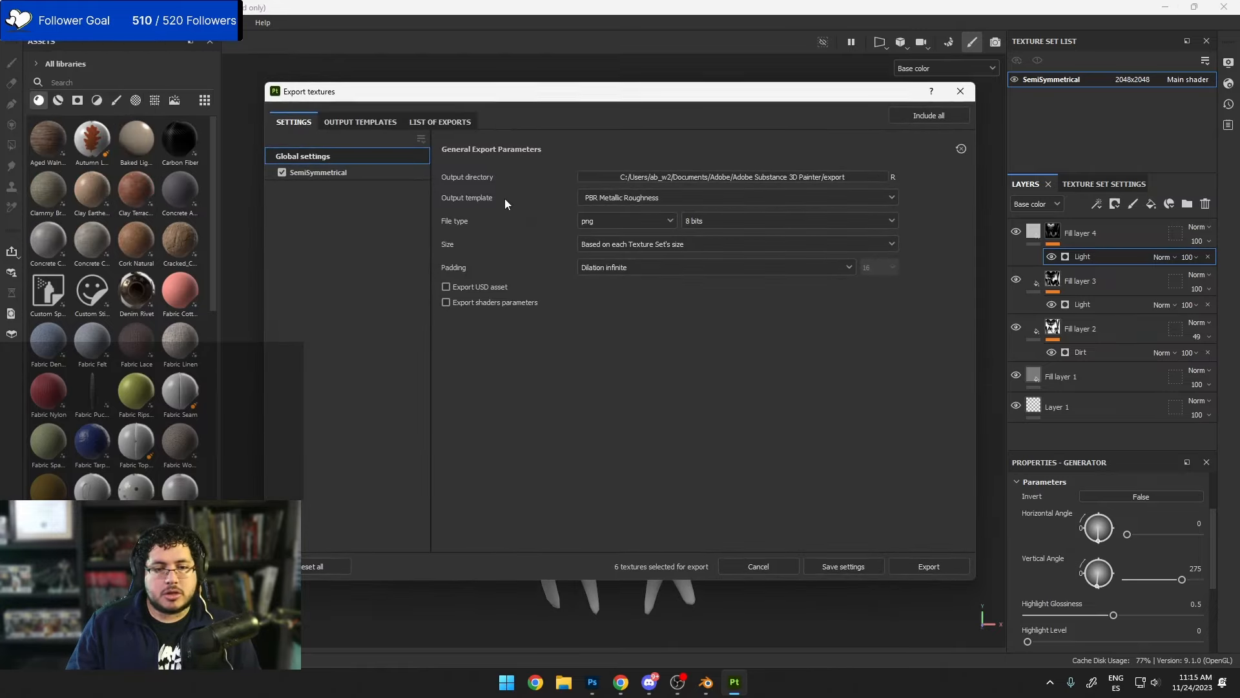
left_click(670, 177)
left_click(336, 229)
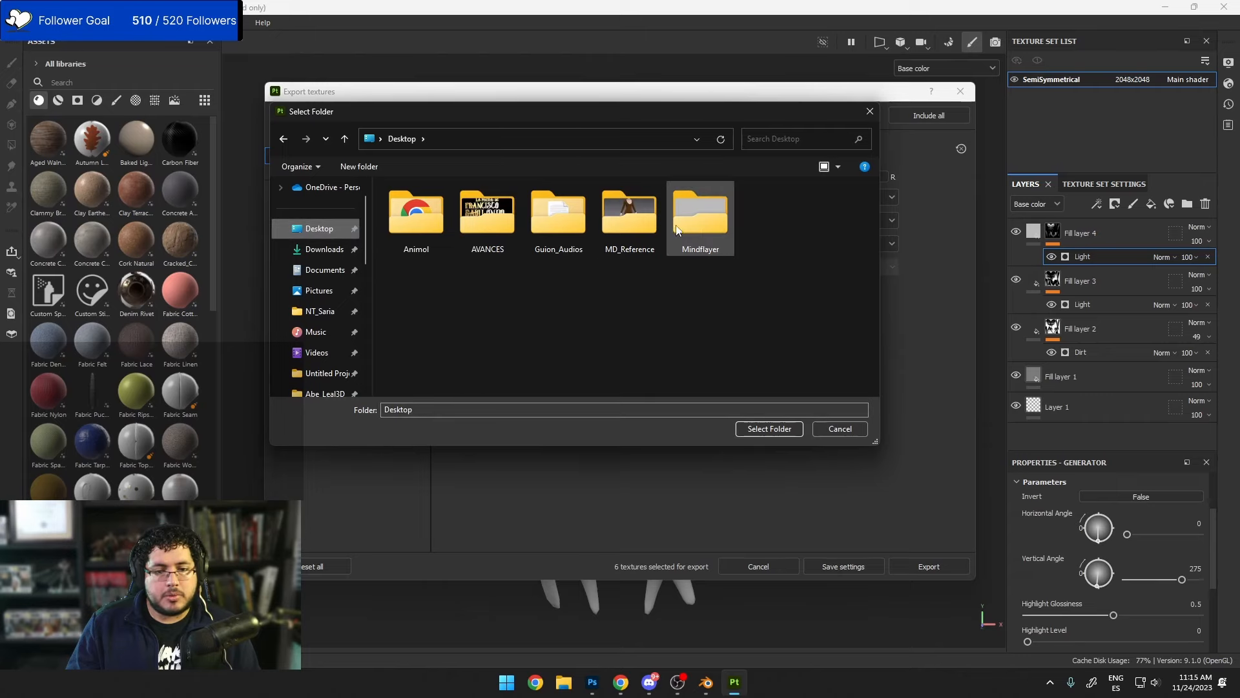
double_click(699, 220)
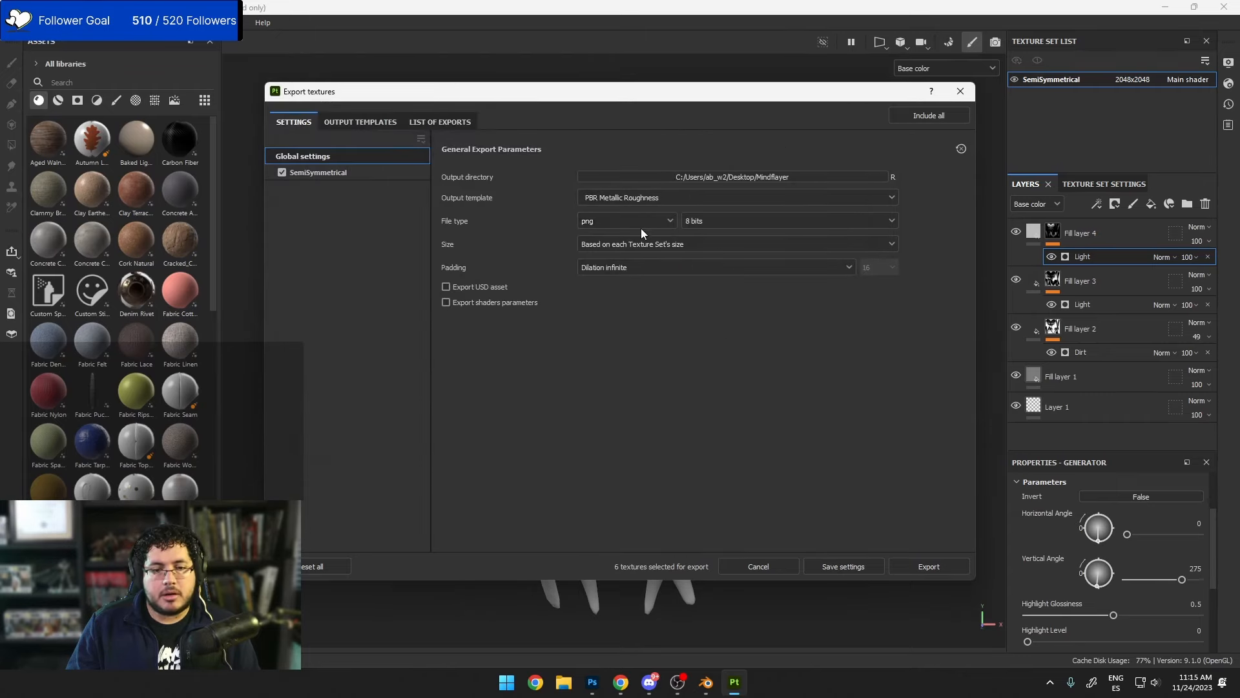
Step: Export the textures using the Document channels + Normal + AO (No Alpha) output template
left_click(646, 198)
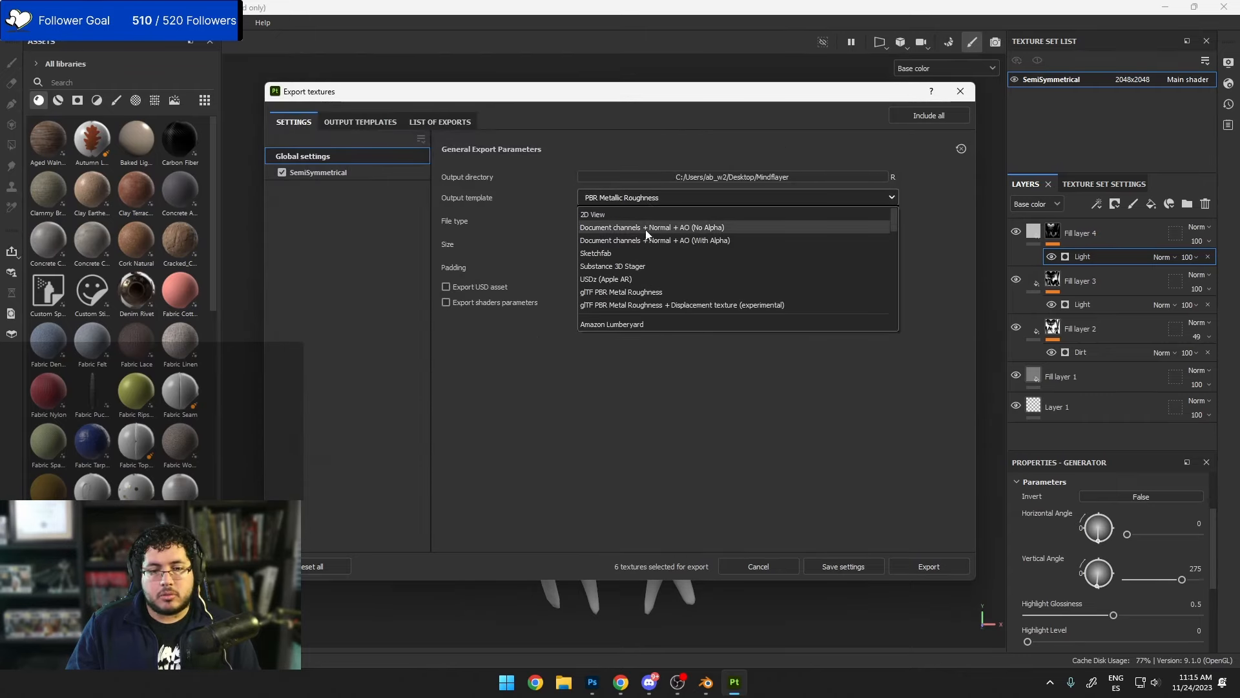
left_click(639, 227)
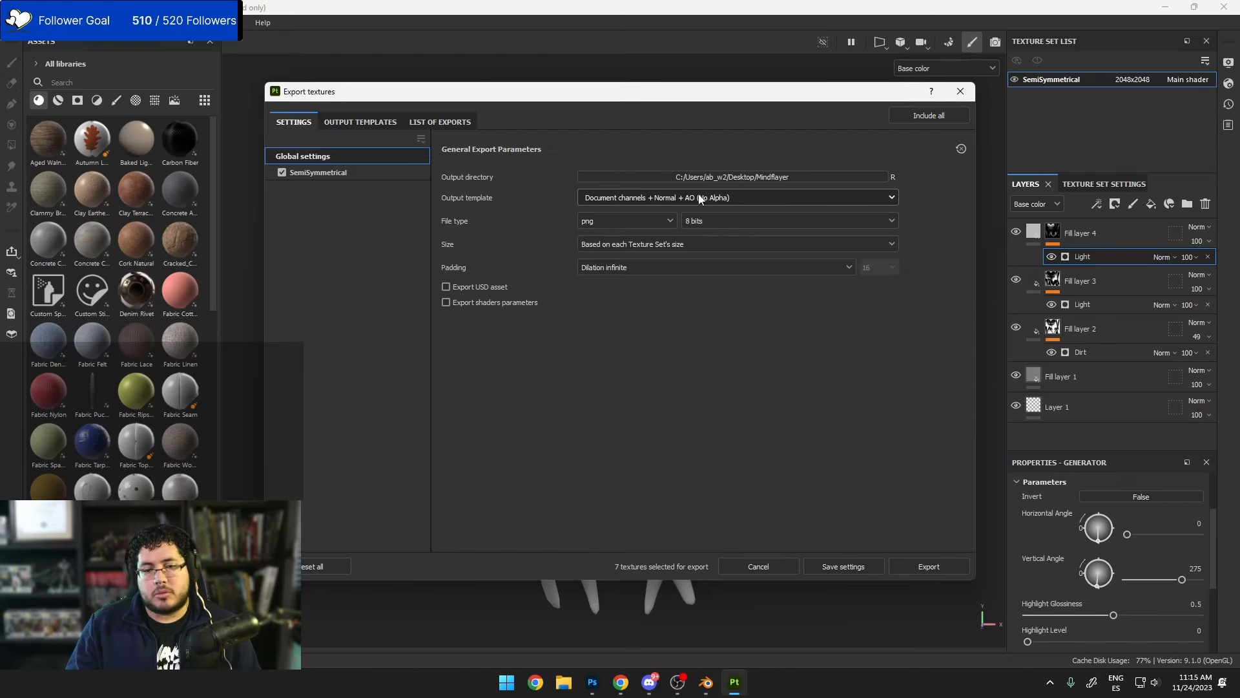
left_click(923, 563)
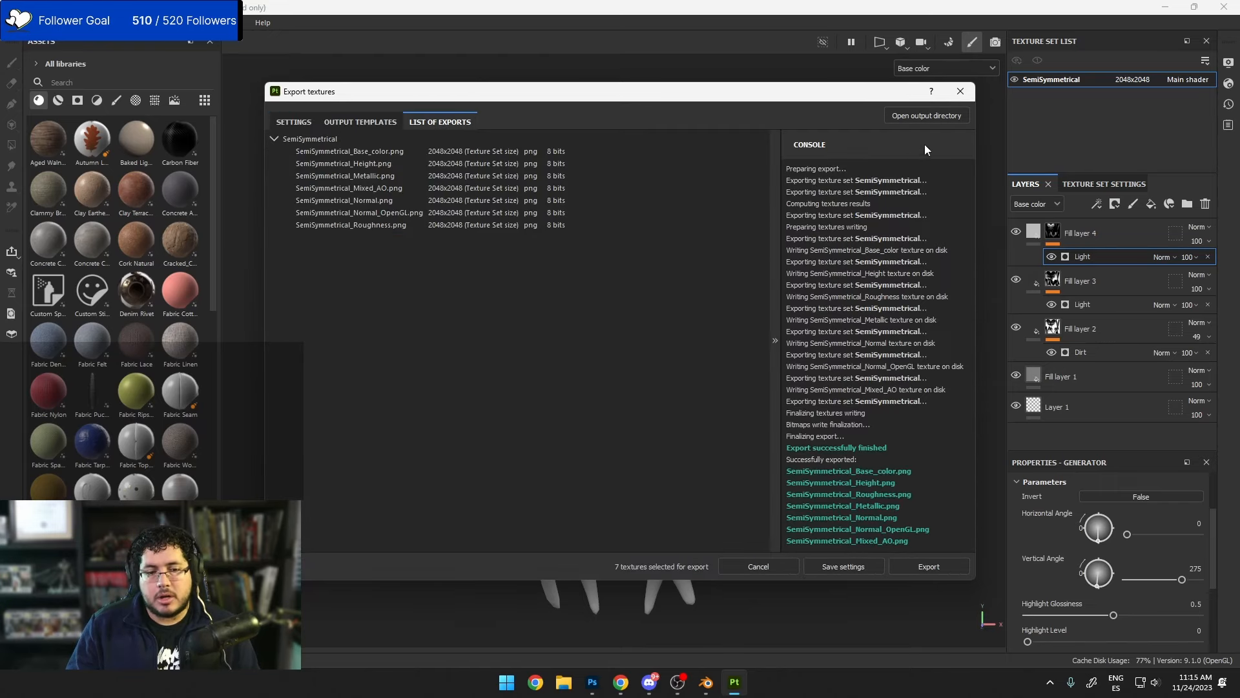
Step: Open the export folder and inspect the SemiSymmetrical_Base_color and SemiSymmetrical_Normal_OpenGL maps up close
left_click(929, 112)
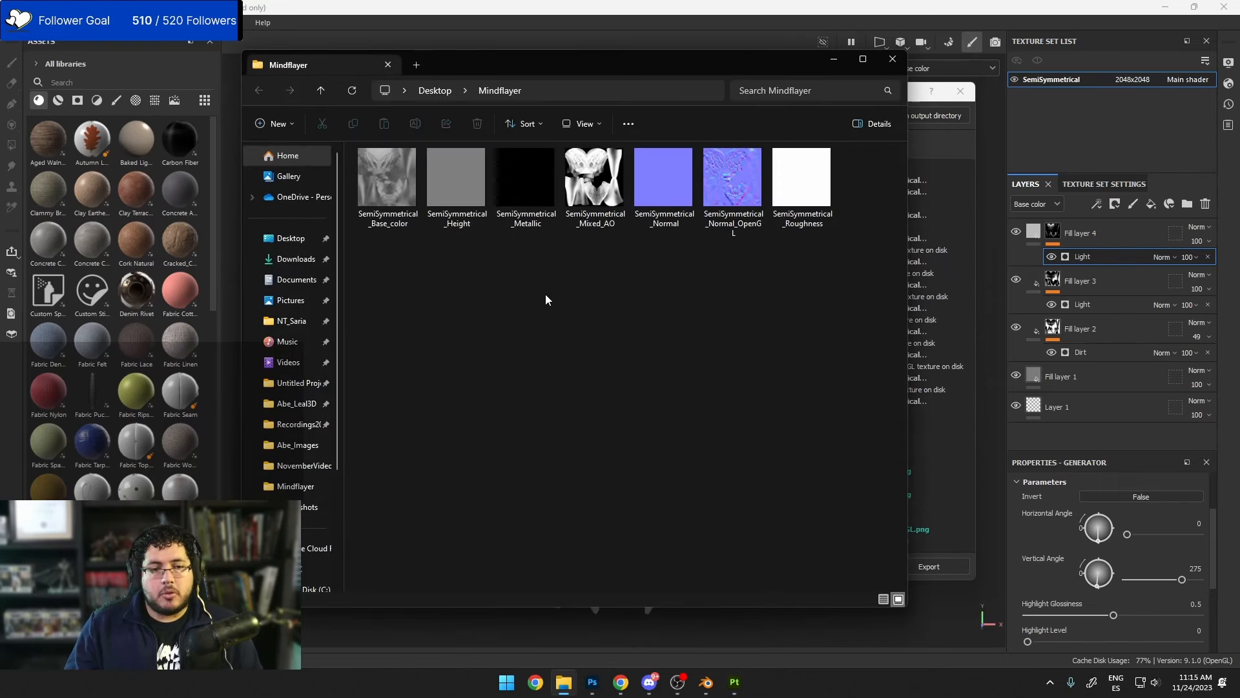
double_click(391, 181)
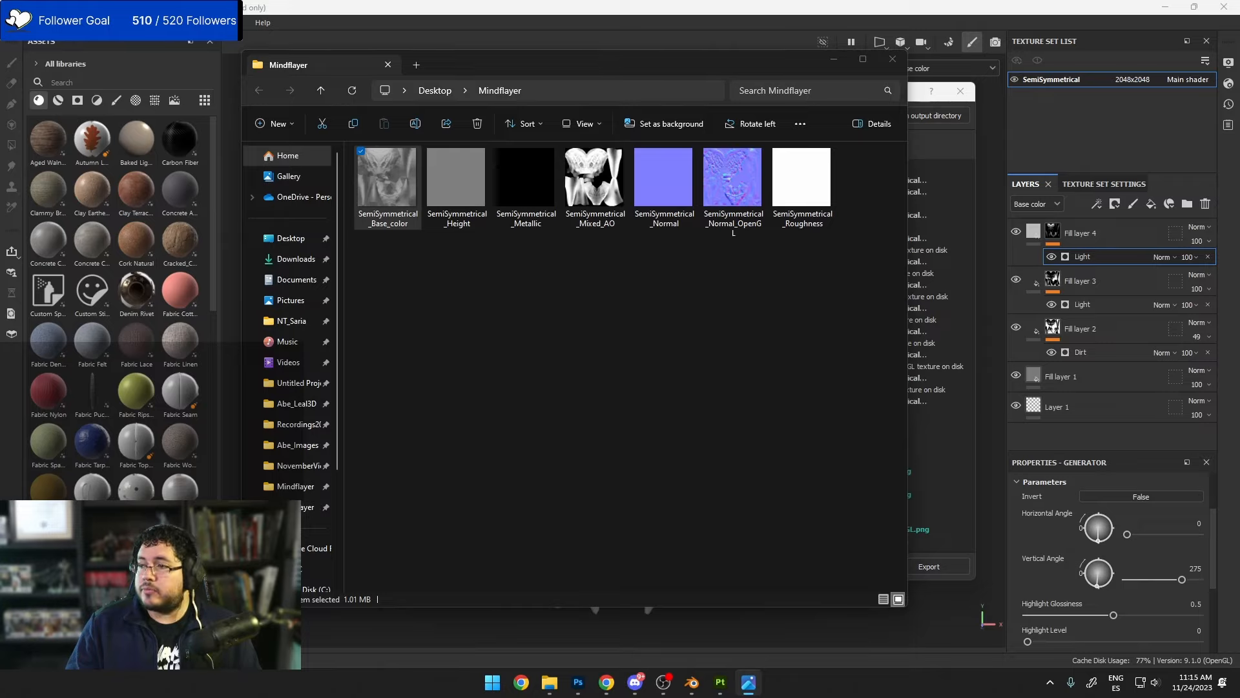
scroll(556, 235, "up", 5)
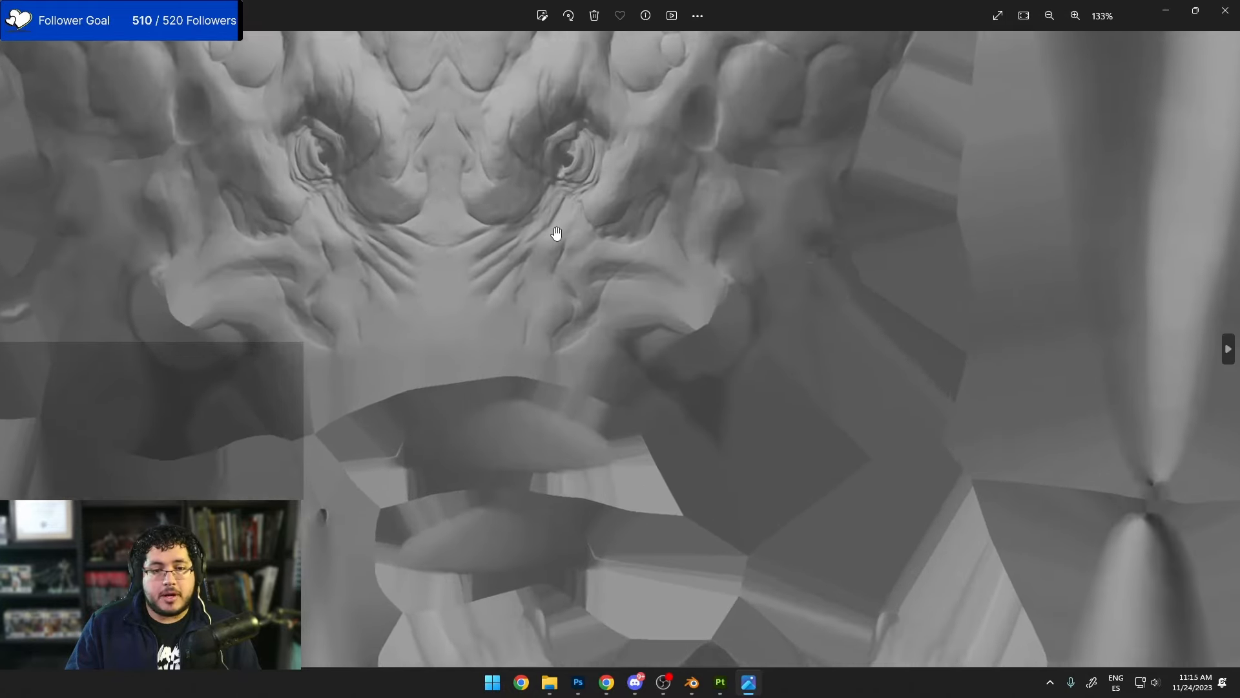
scroll(636, 407, "down", 5)
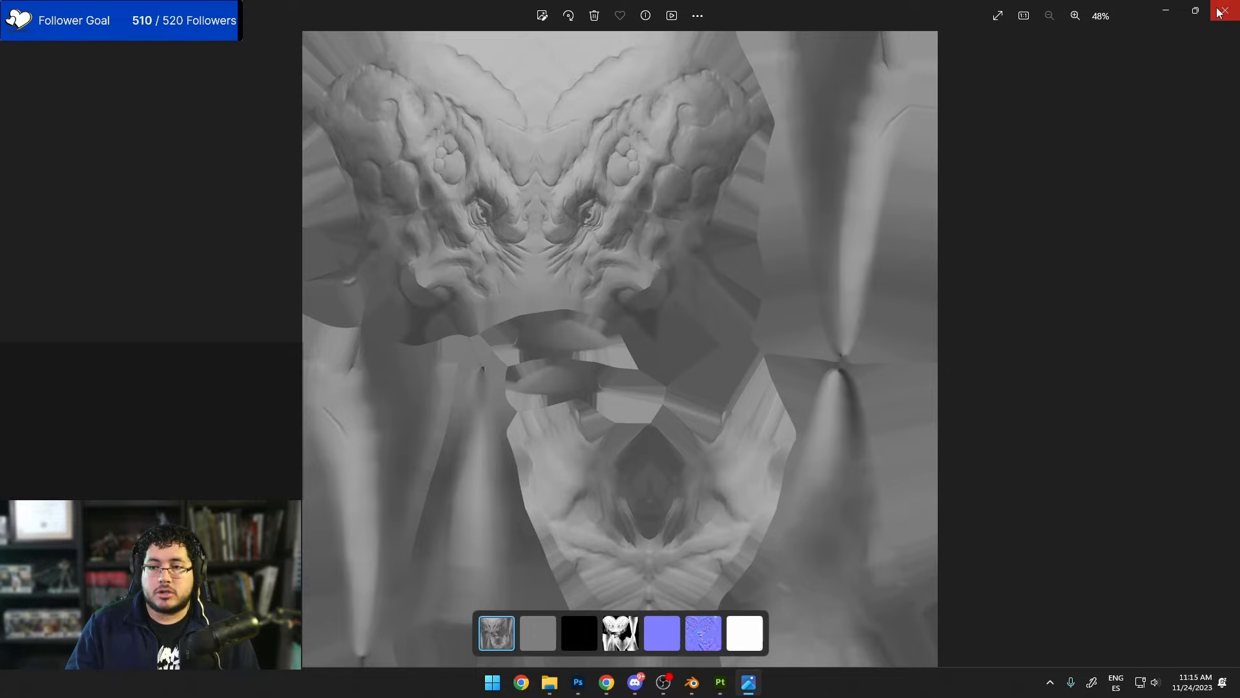
left_click(1226, 10)
double_click(711, 189)
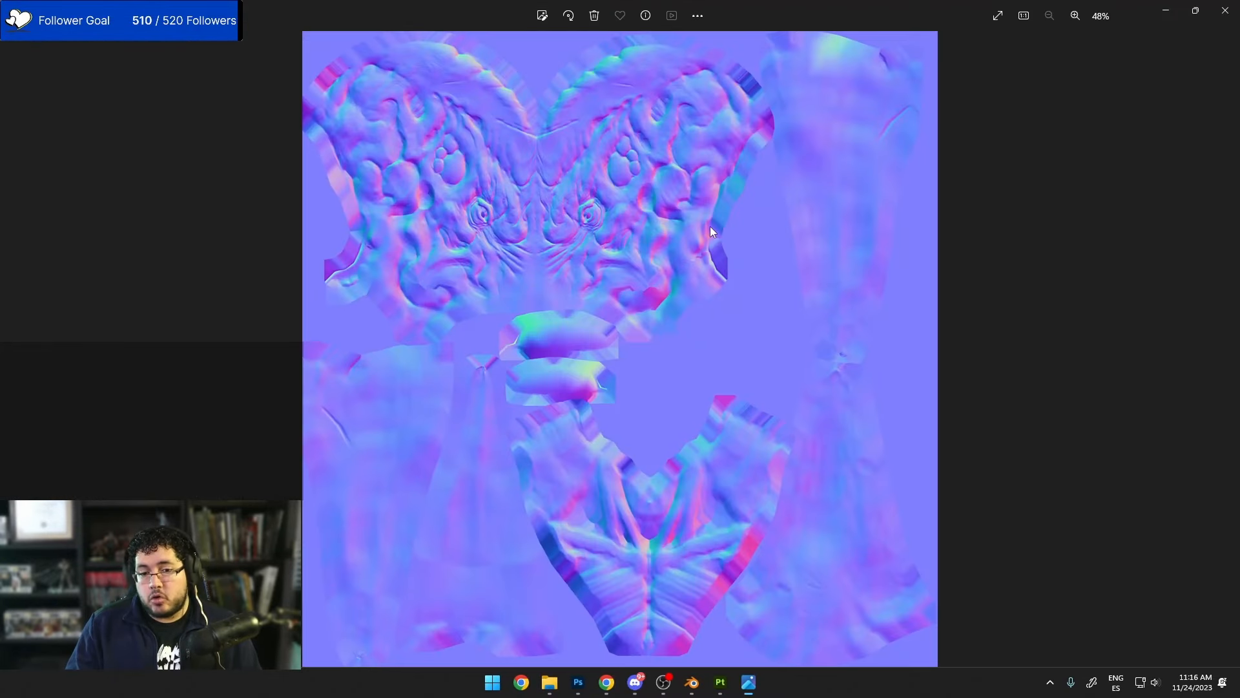
scroll(559, 292, "up", 4)
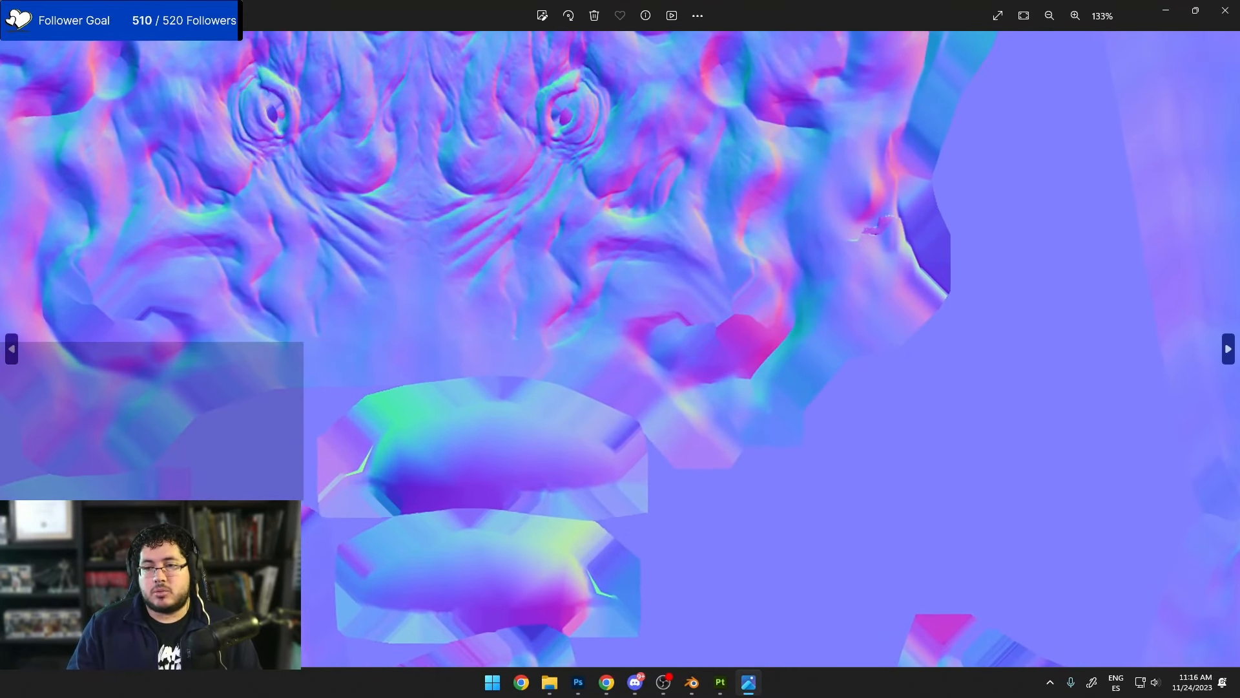
left_click(1225, 10)
Step: Inspect the SemiSymmetrical_Mixed_AO map up close, and close the export folder and the texture export window
left_click(589, 197)
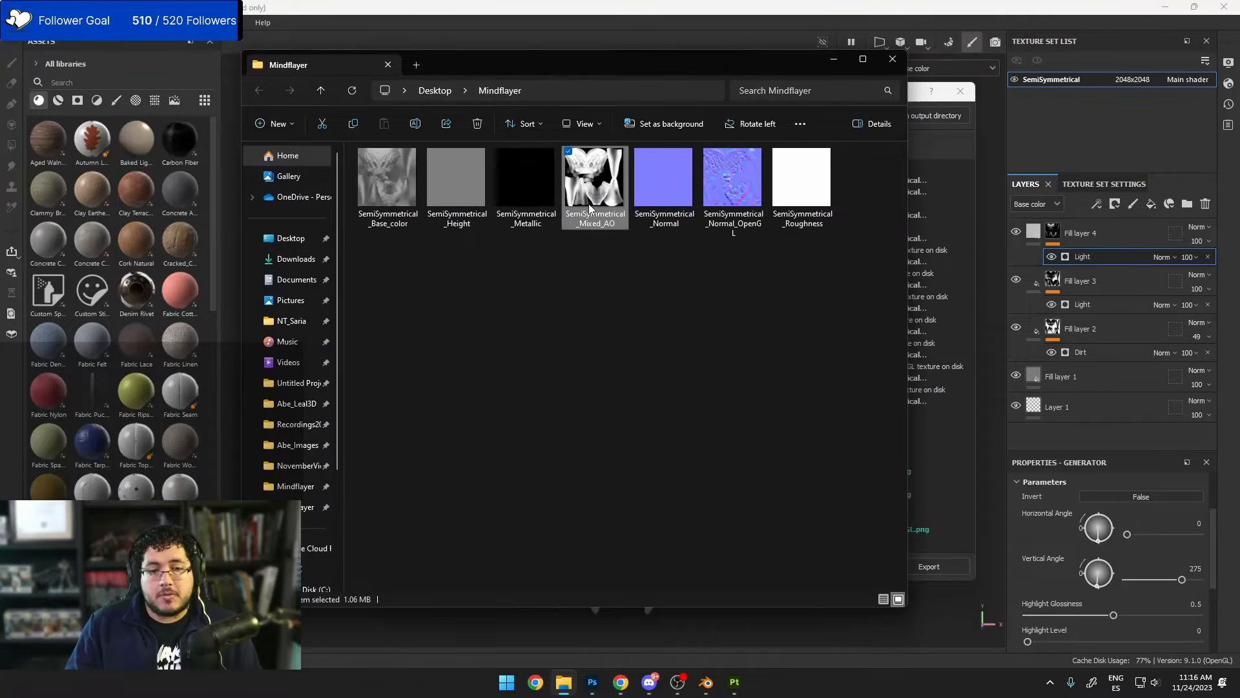
double_click(587, 203)
scroll(589, 229, "up", 4)
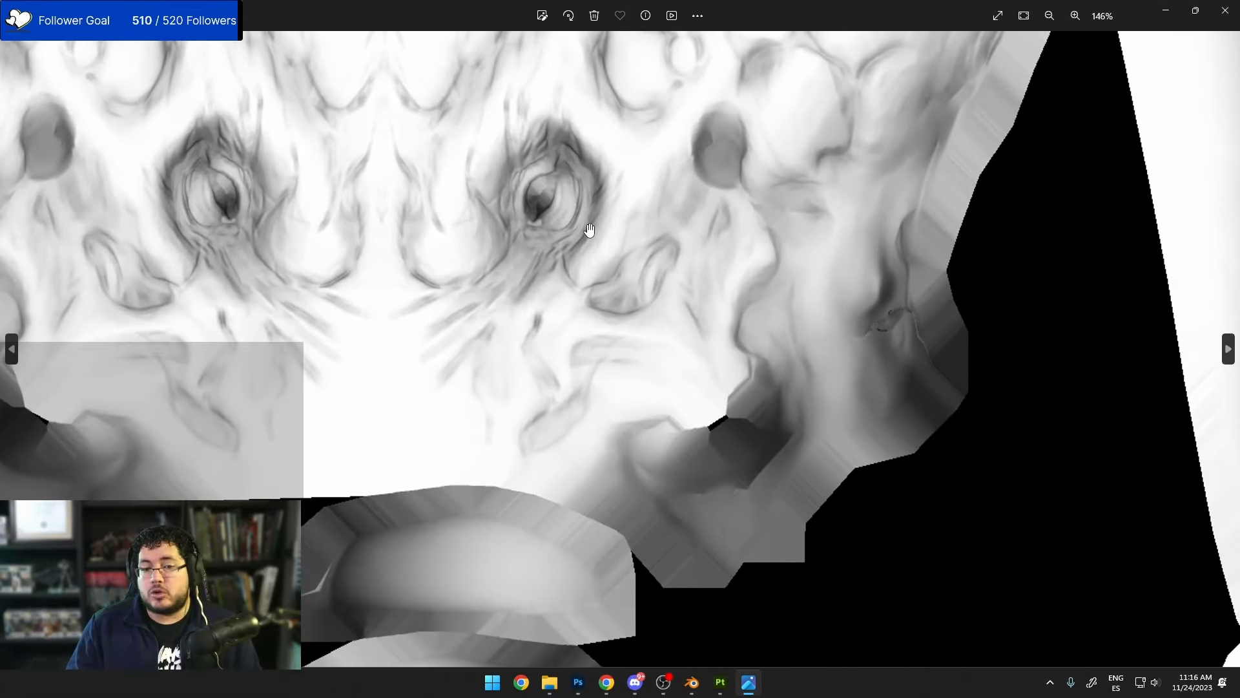
scroll(589, 230, "down", 4)
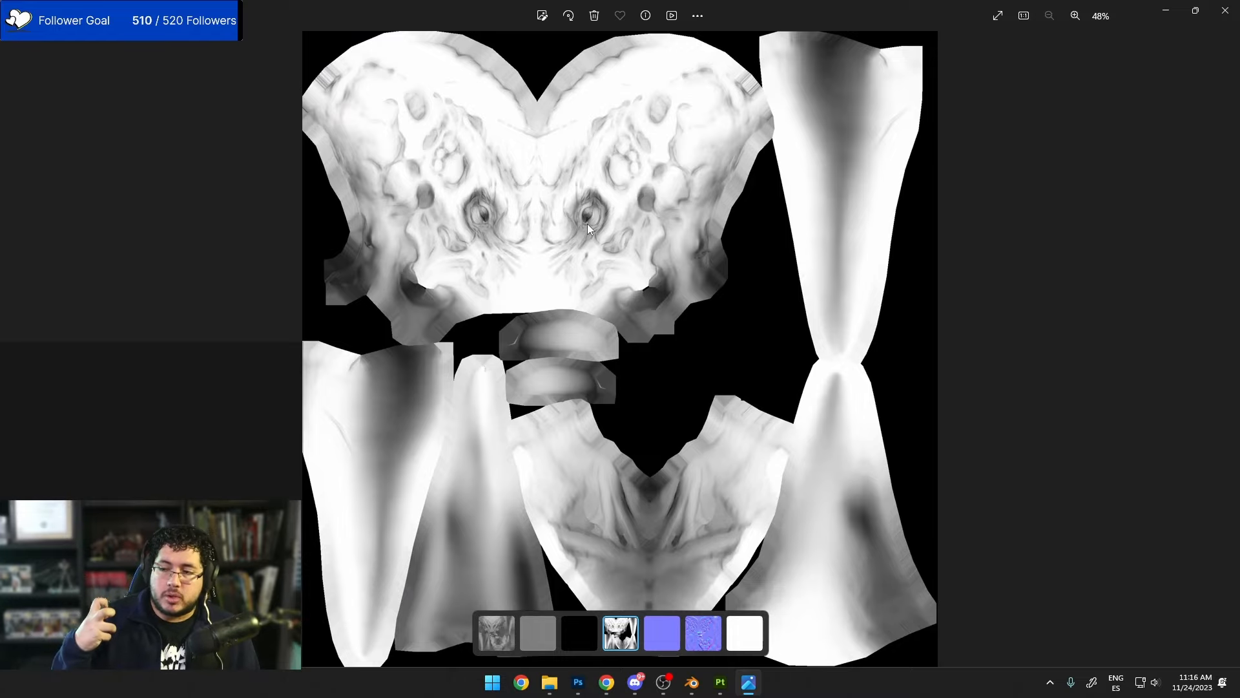
left_click(1224, 13)
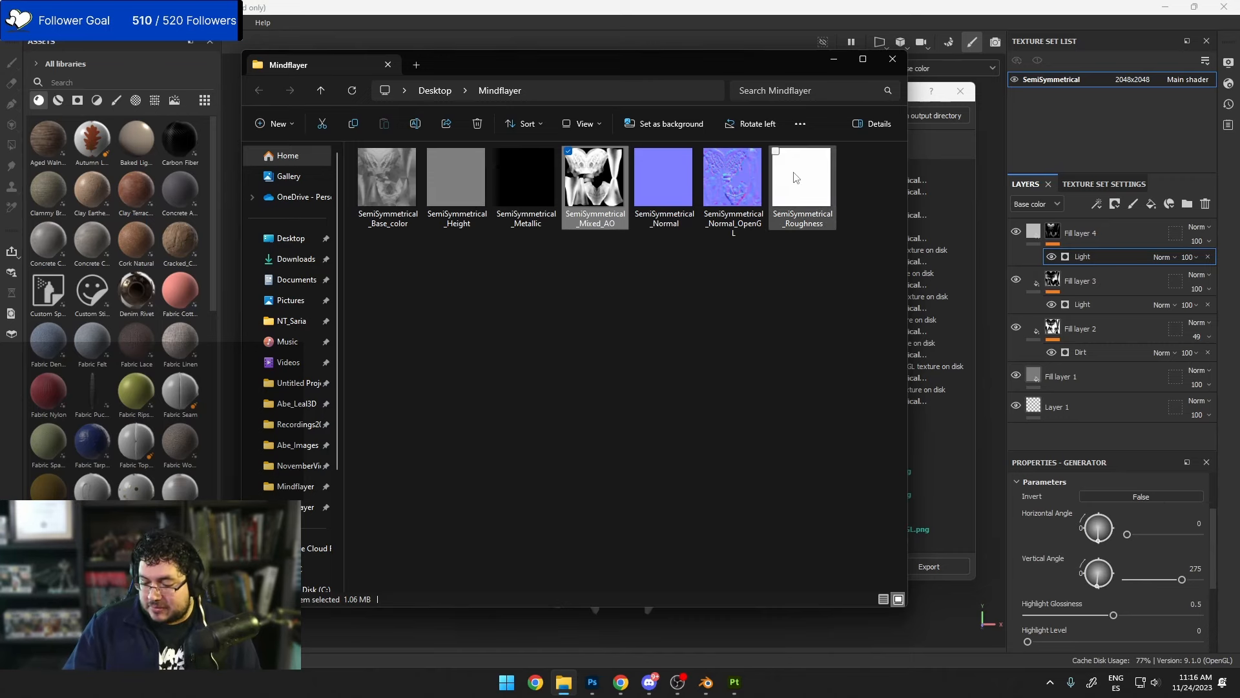
left_click(893, 58)
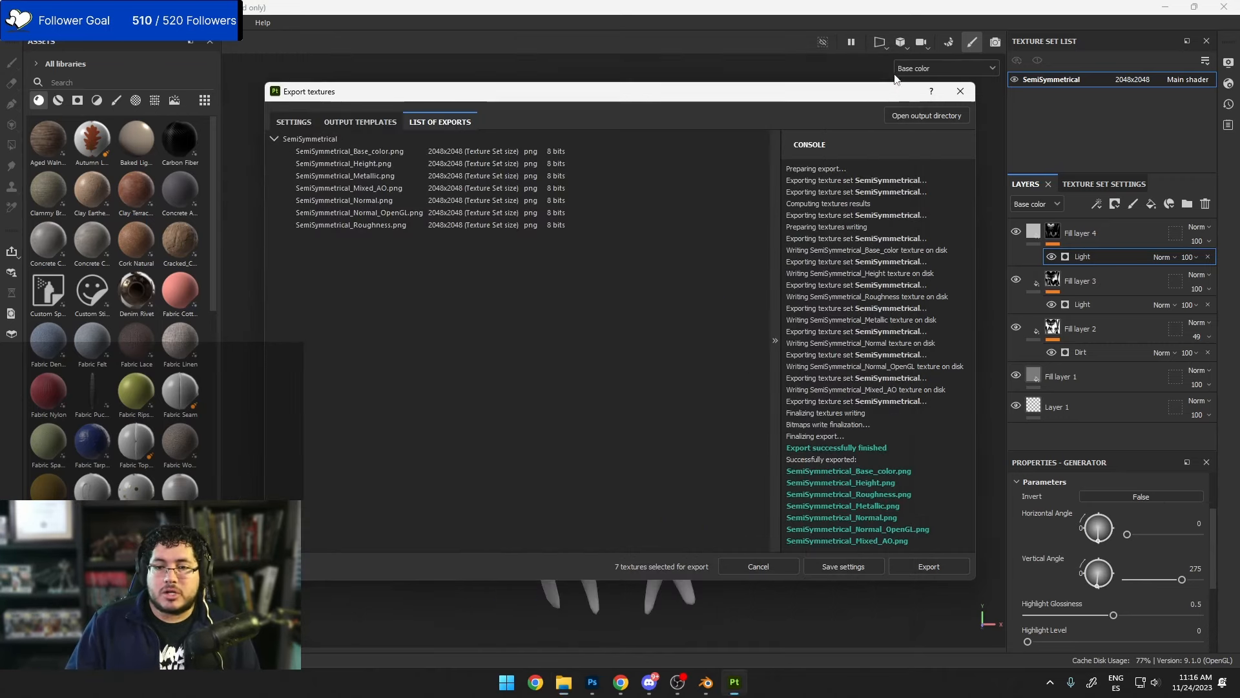
left_click(960, 94)
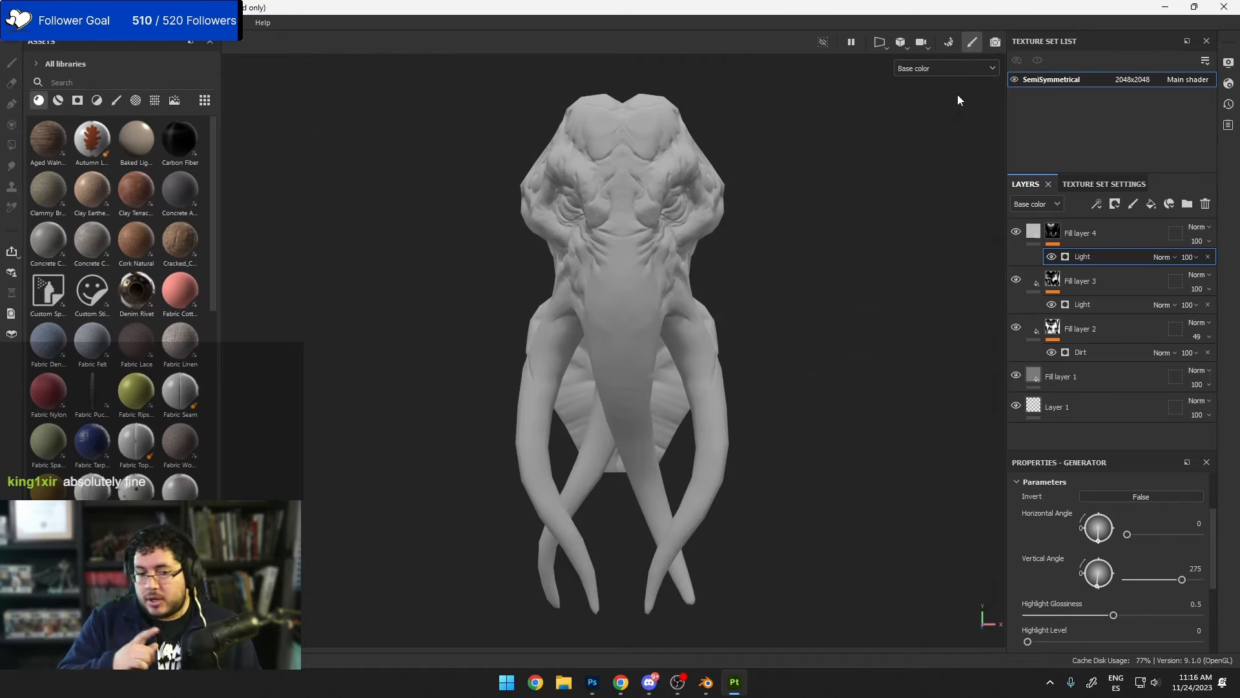
Step: Close Substance 3D Painter, saving the project as Mindflayer in the assets > Mindflayer folder
left_click(1224, 7)
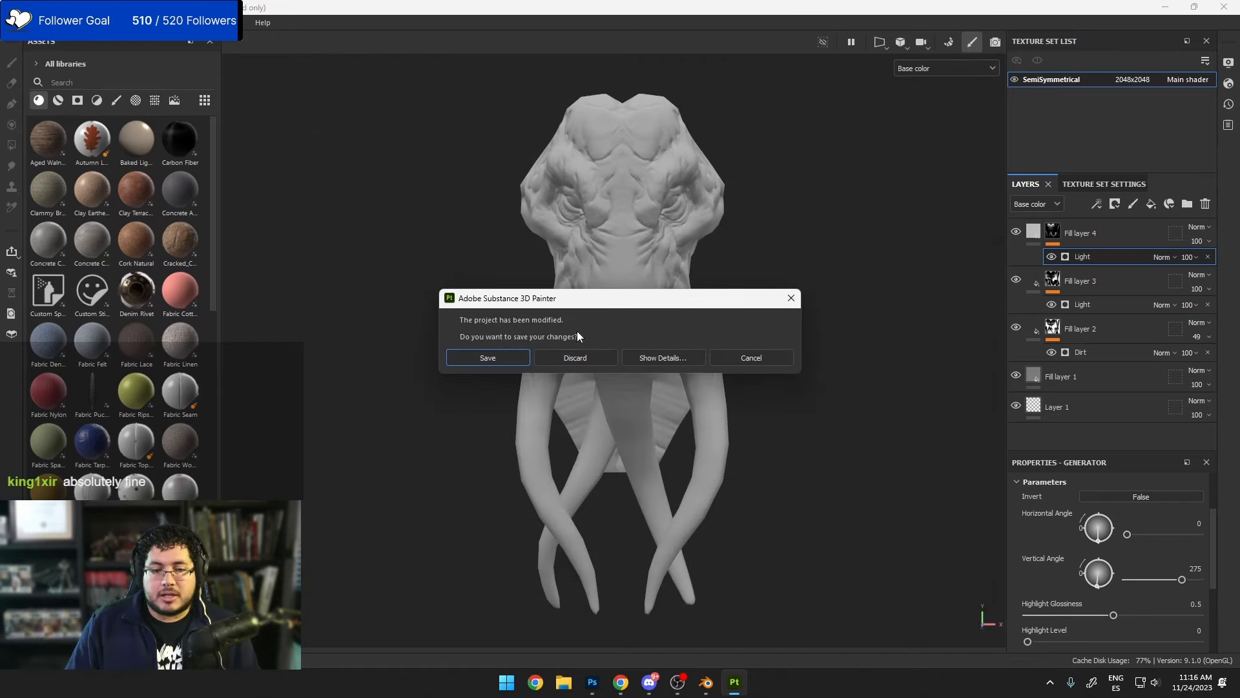
left_click(483, 361)
scroll(58, 194, "up", 3)
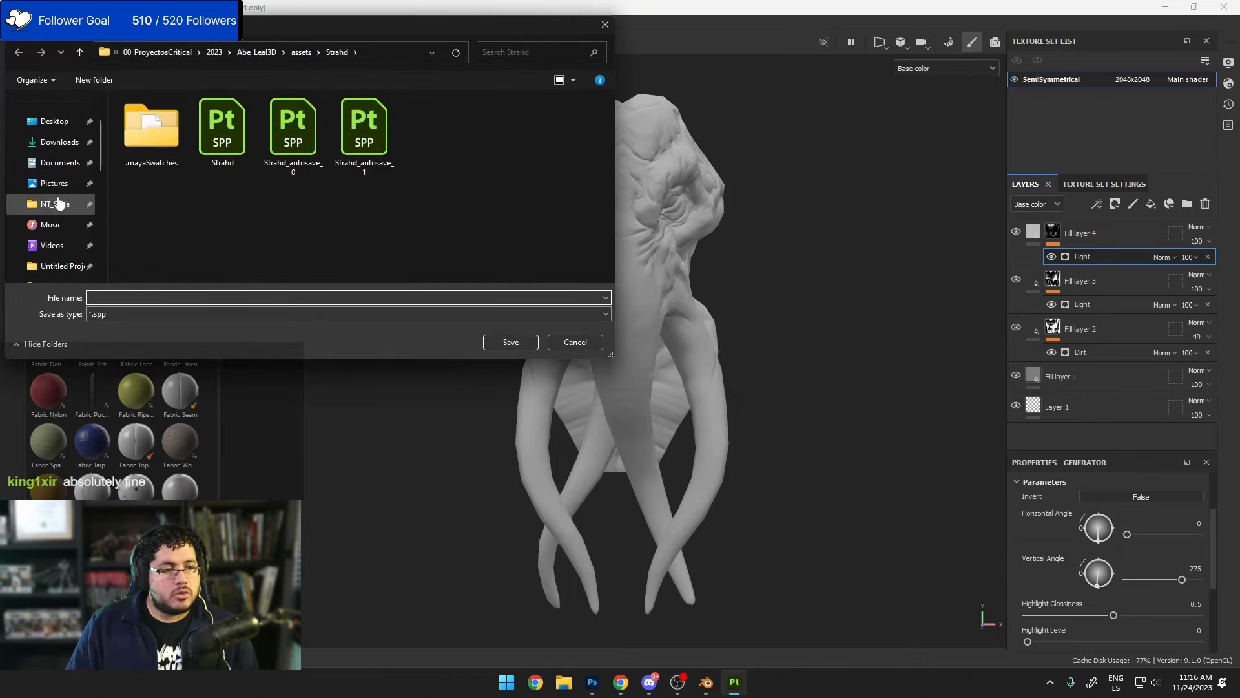
left_click(58, 183)
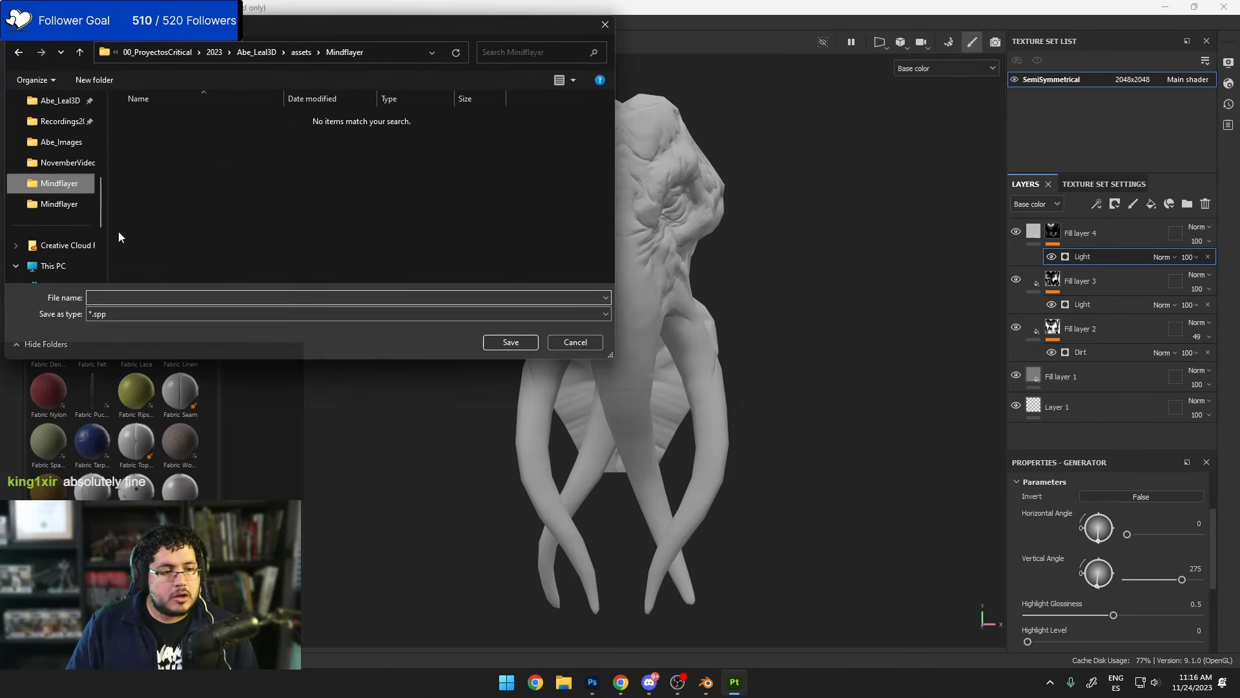
left_click(221, 299)
type("Mindflayer")
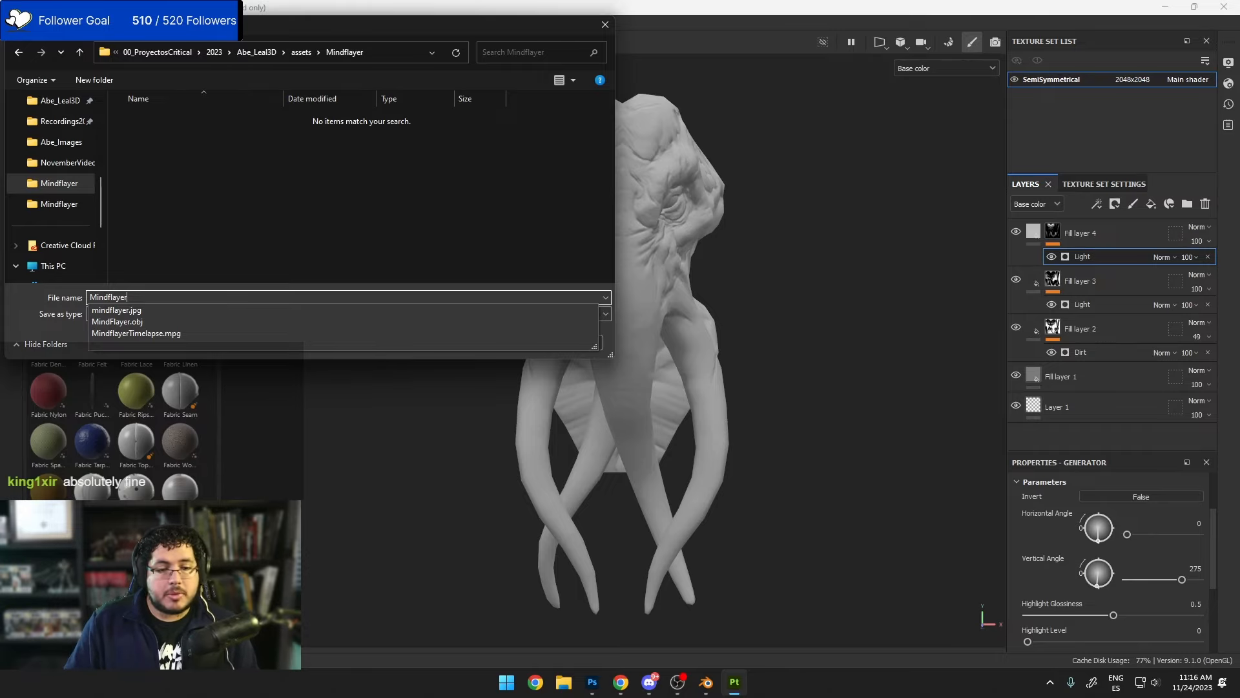
key("Return")
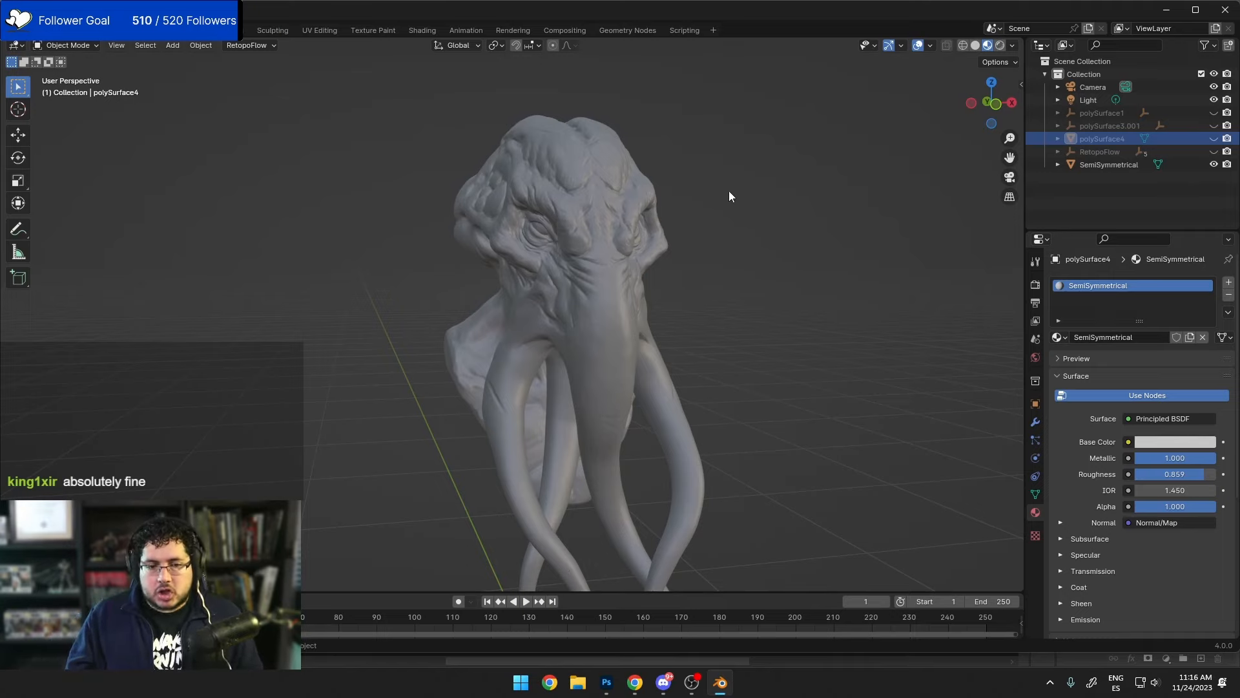
Step: Close Blender without saving the untitled scene
mouse_move(577, 295)
middle_mouse_down()
mouse_move(640, 304)
mouse_move(549, 303)
middle_mouse_up()
left_click(1225, 10)
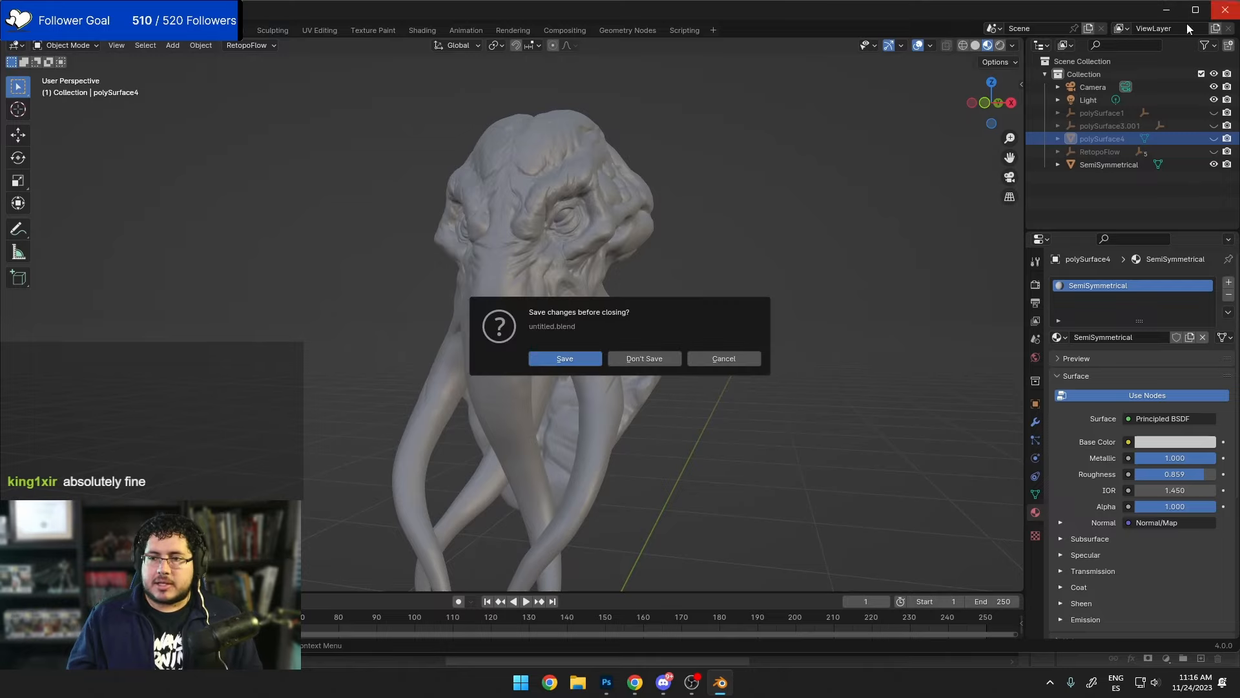
left_click(646, 357)
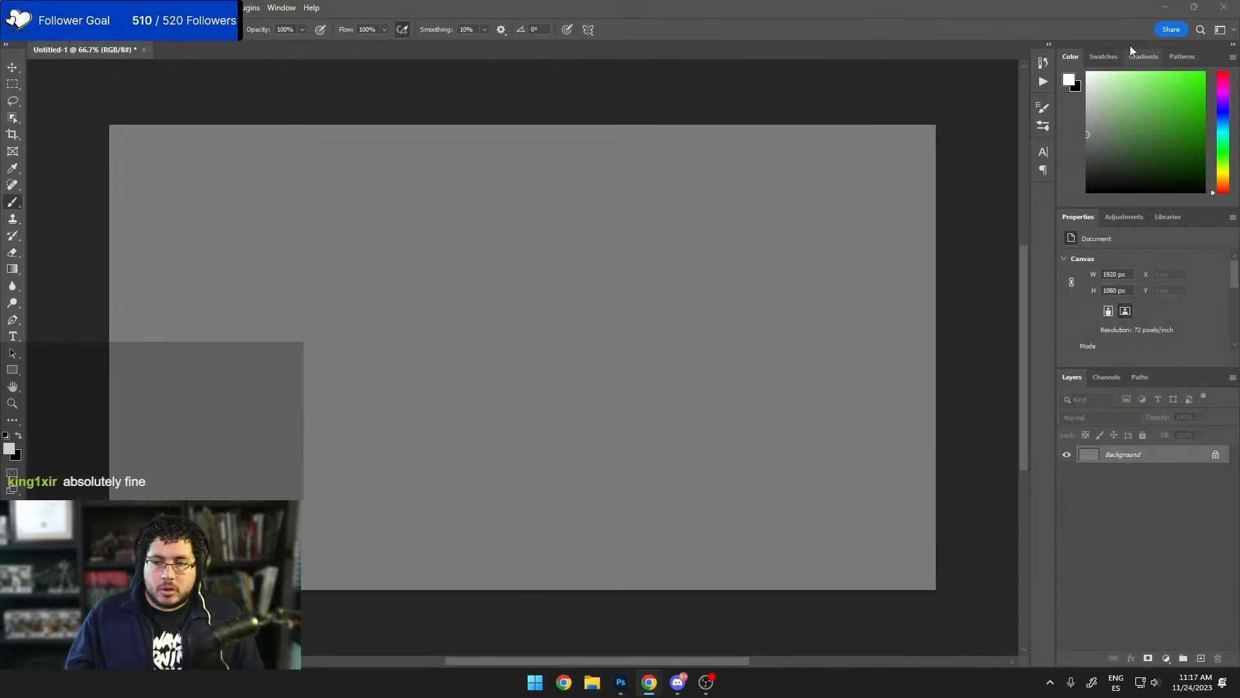
Step: Minimize Photoshop, search the system for 3DCoat, and launch it
left_click(1164, 7)
key("super")
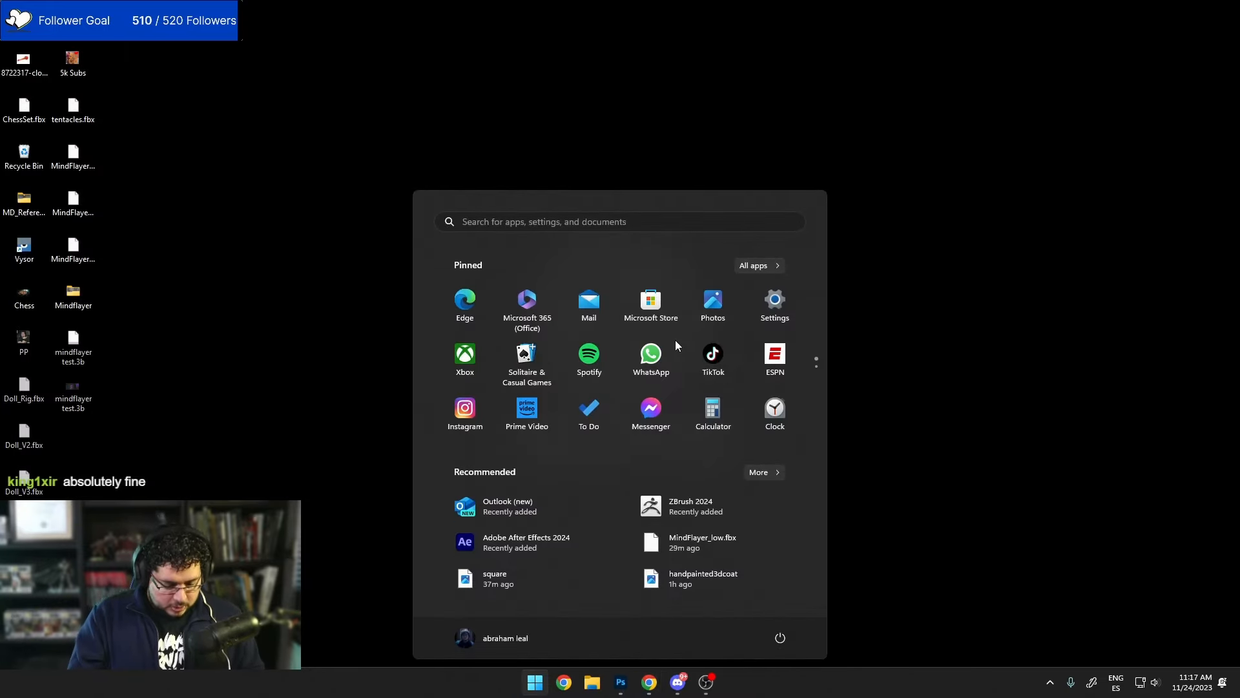
type("3dCoat")
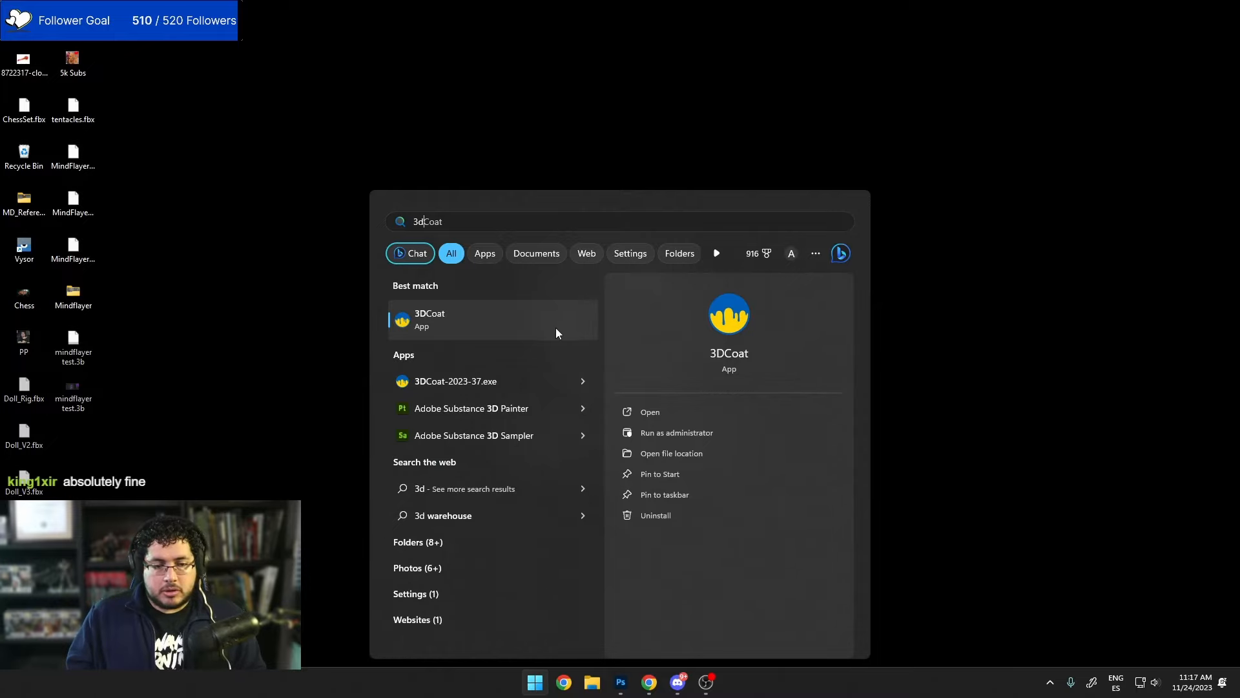
left_click(484, 318)
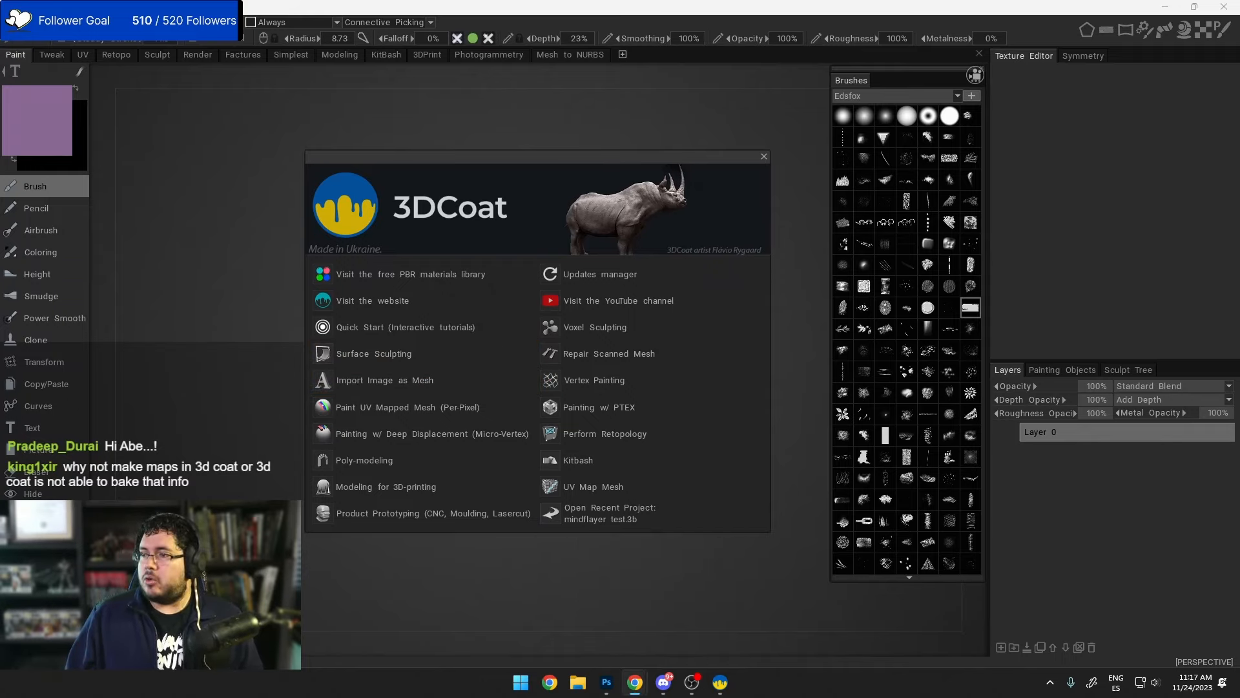
Step: Review the permanent, rent-to-own, and monthly subscription plans for 3DCoat on the Pilgway store, and minimize the browser
left_click_drag(1239, 8, 388, 2)
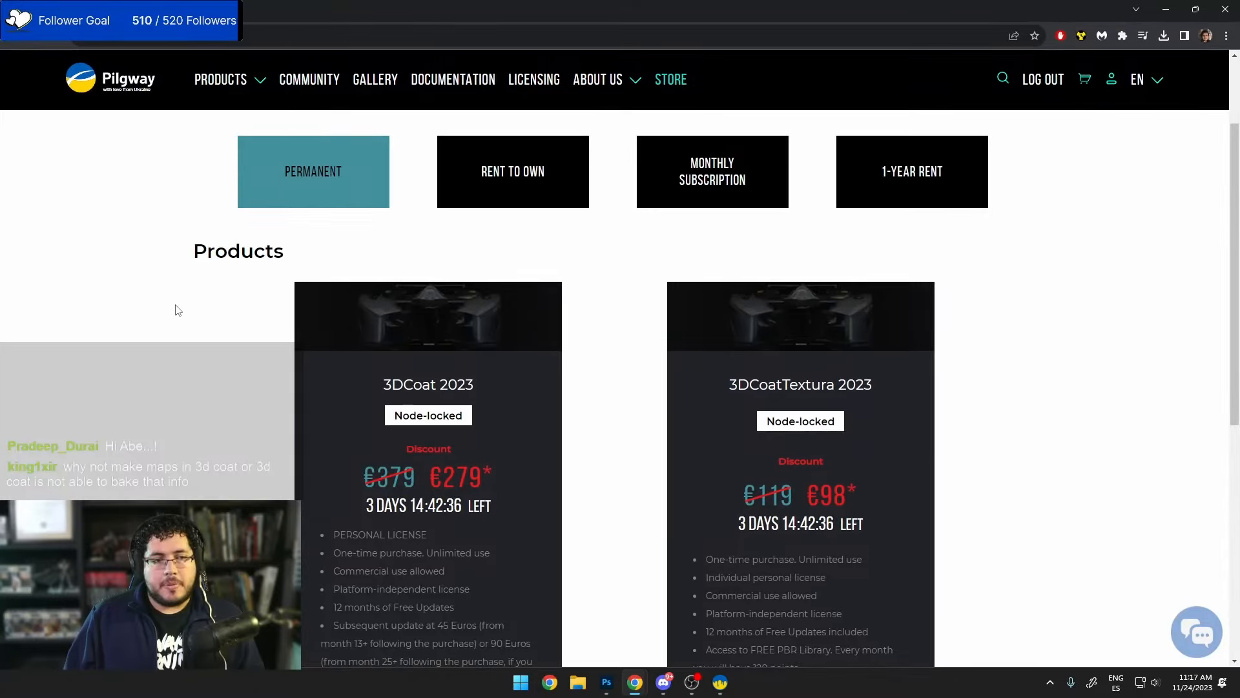
scroll(194, 258, "up", 2)
scroll(643, 443, "down", 3)
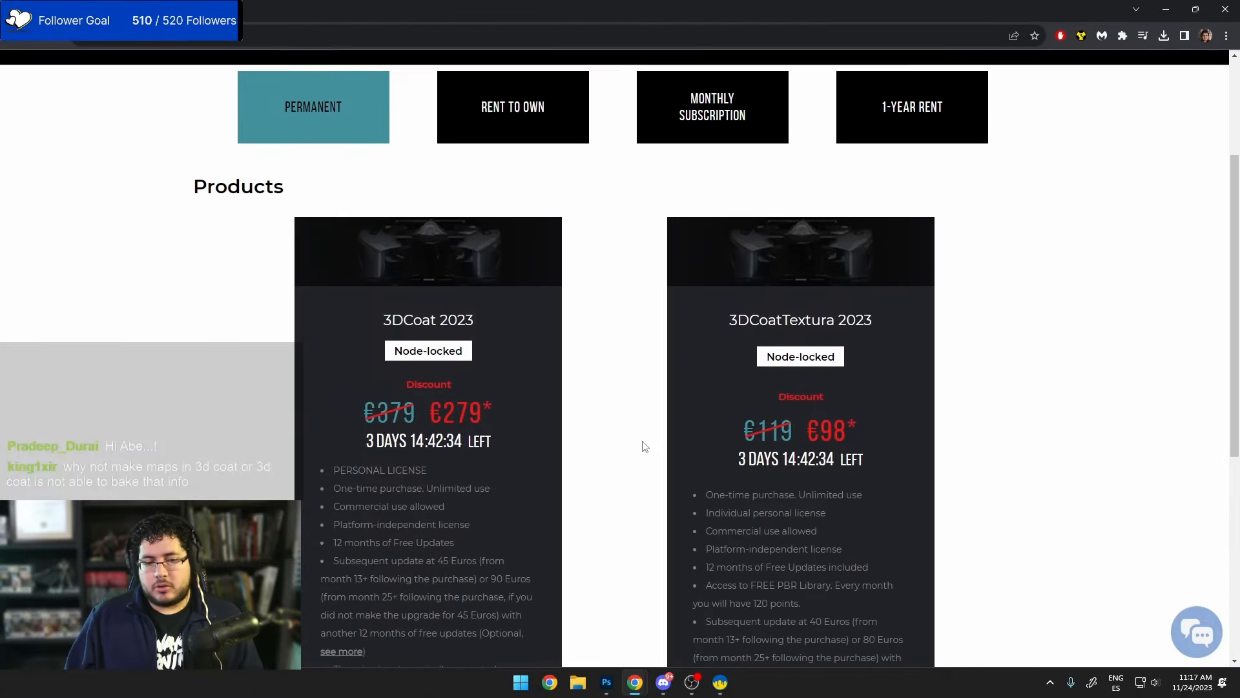
scroll(515, 358, "up", 3)
left_click(507, 316)
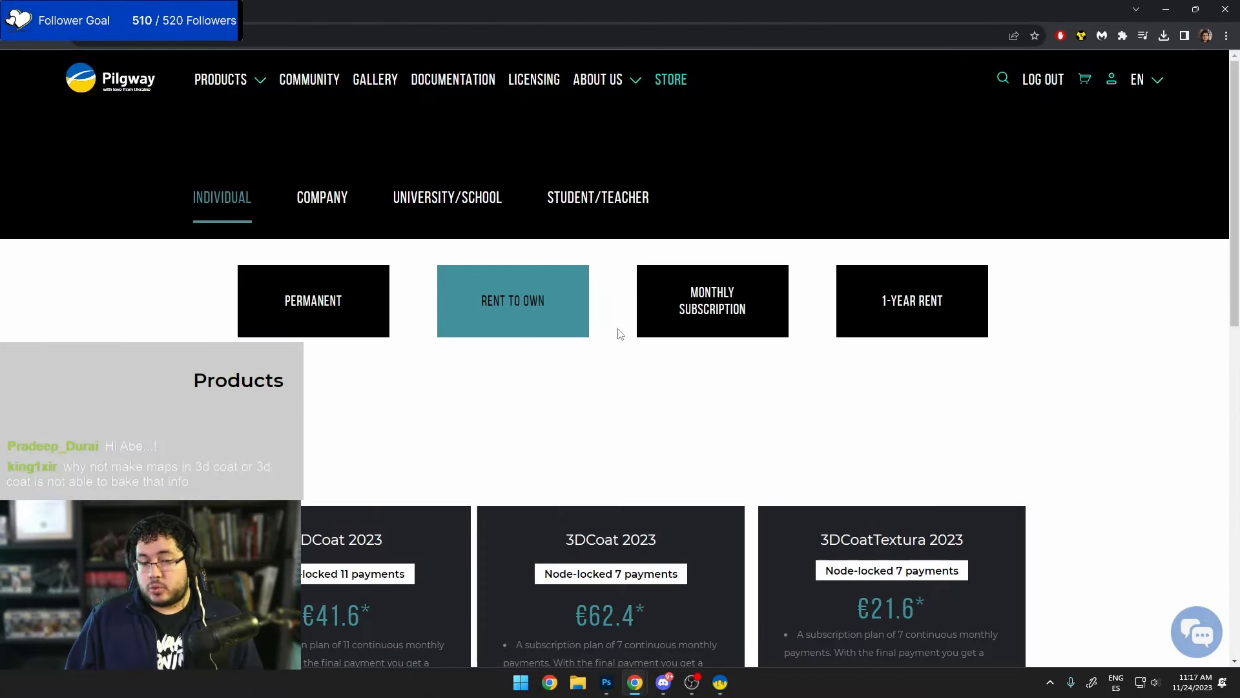
scroll(620, 332, "down", 3)
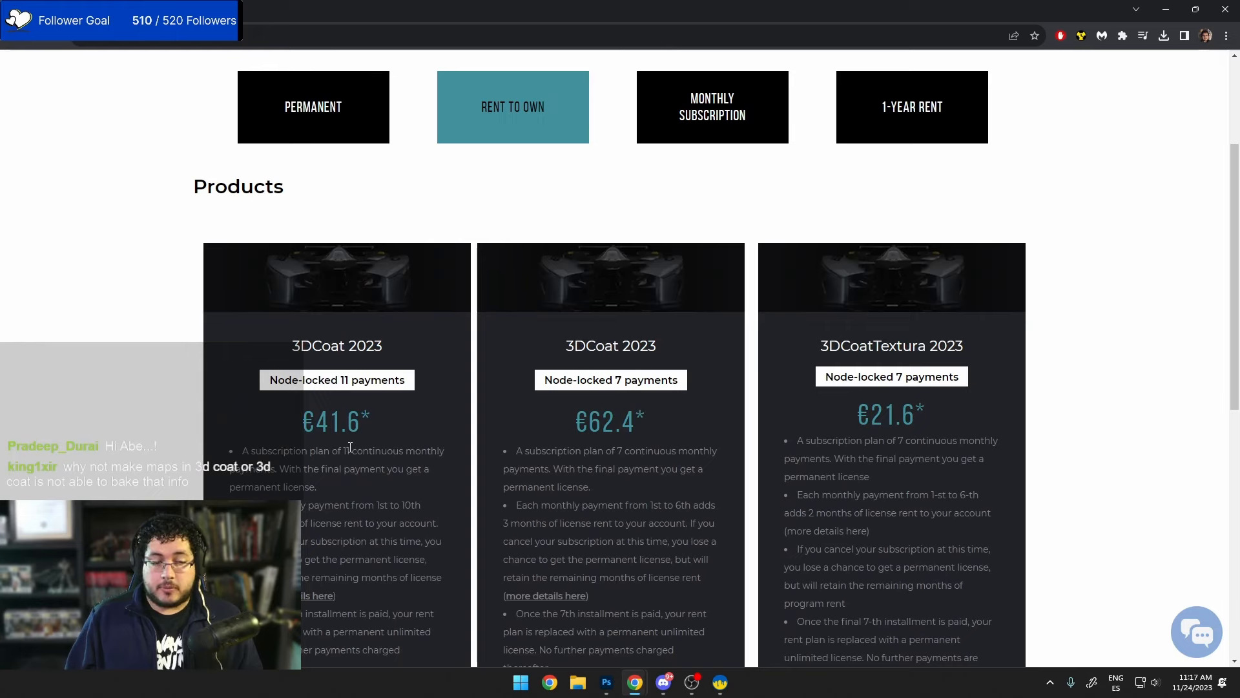
scroll(349, 447, "up", 3)
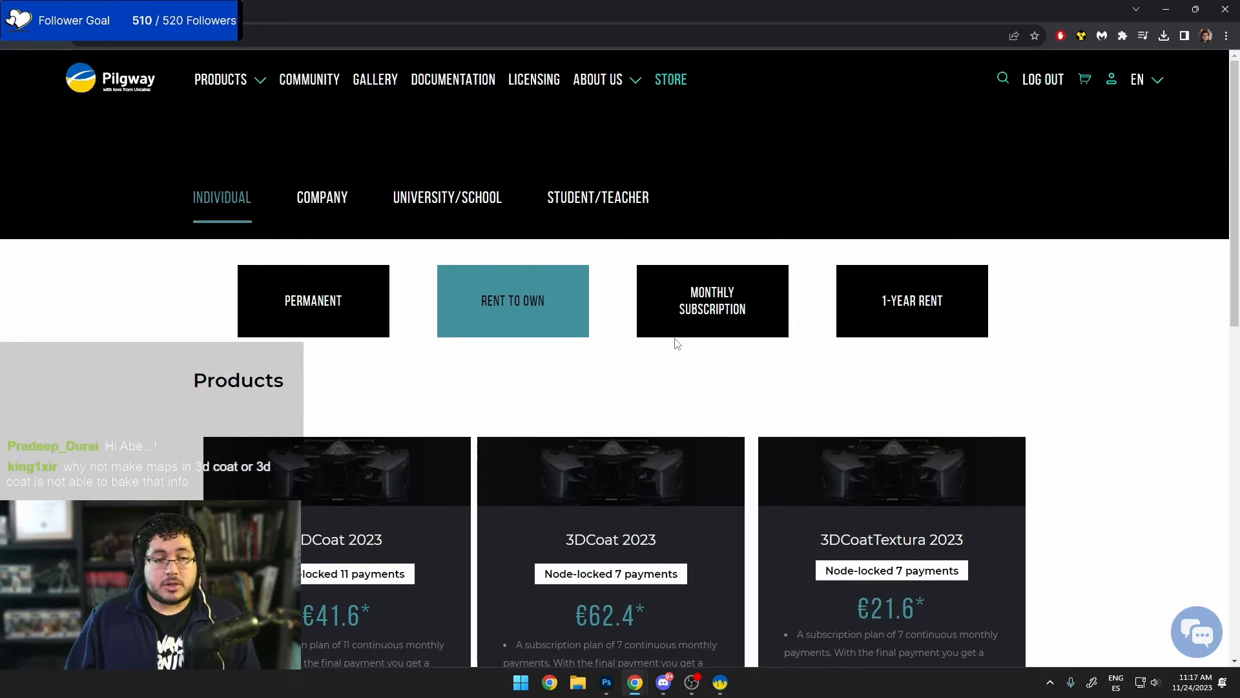
scroll(573, 410, "down", 3)
scroll(463, 407, "up", 3)
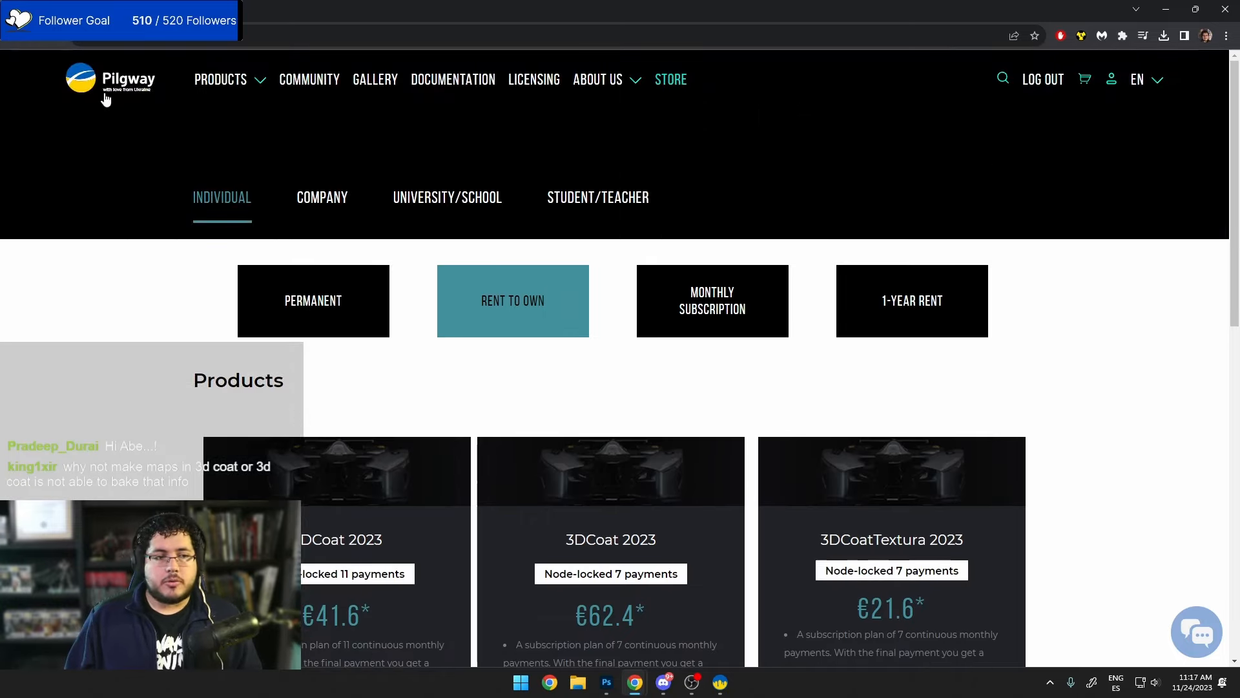
left_click(777, 308)
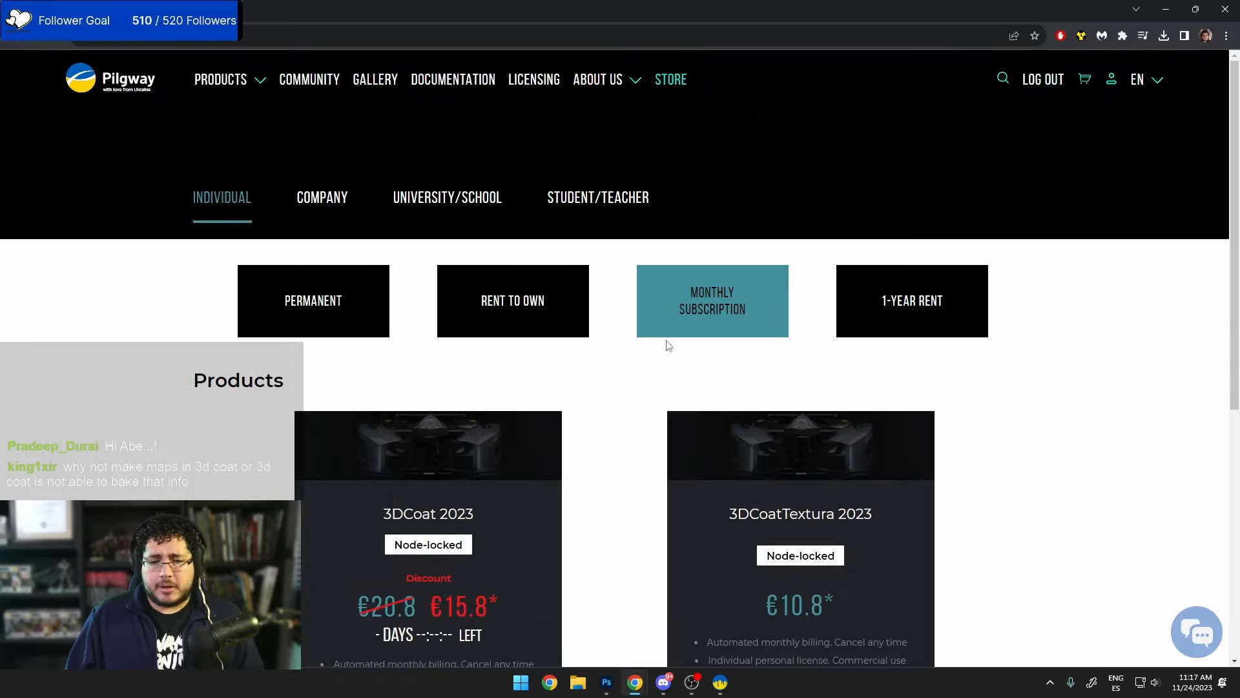
scroll(667, 346, "down", 2)
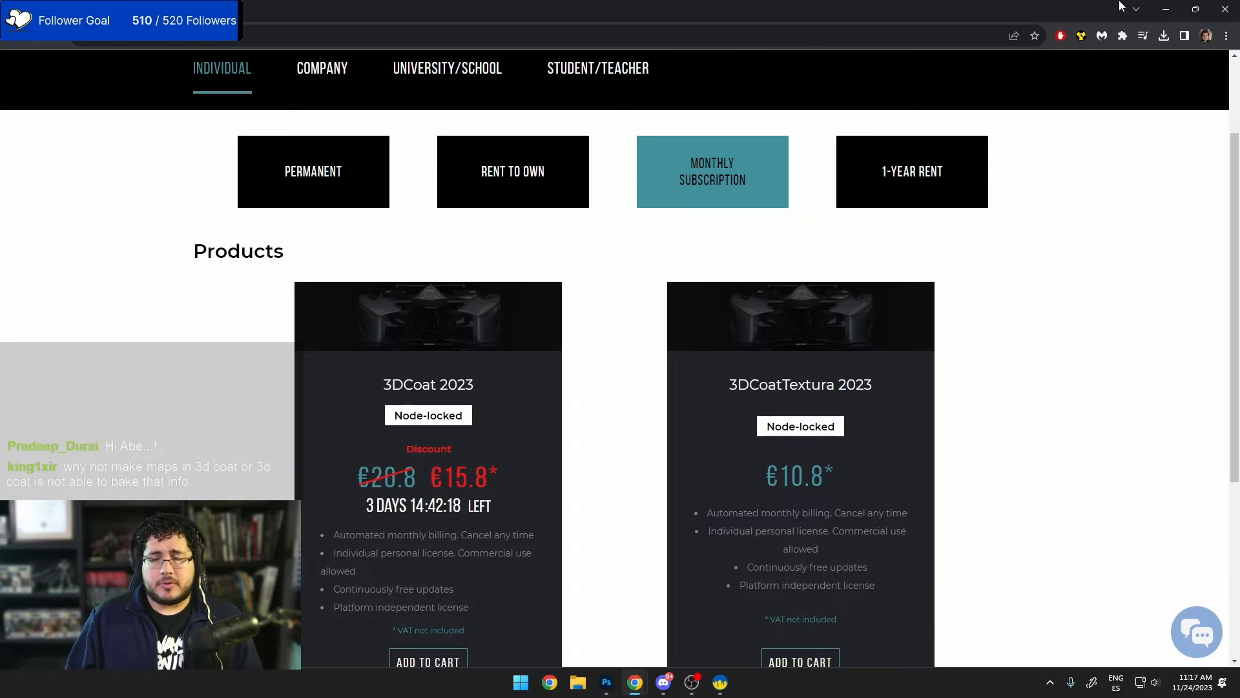
left_click(1167, 9)
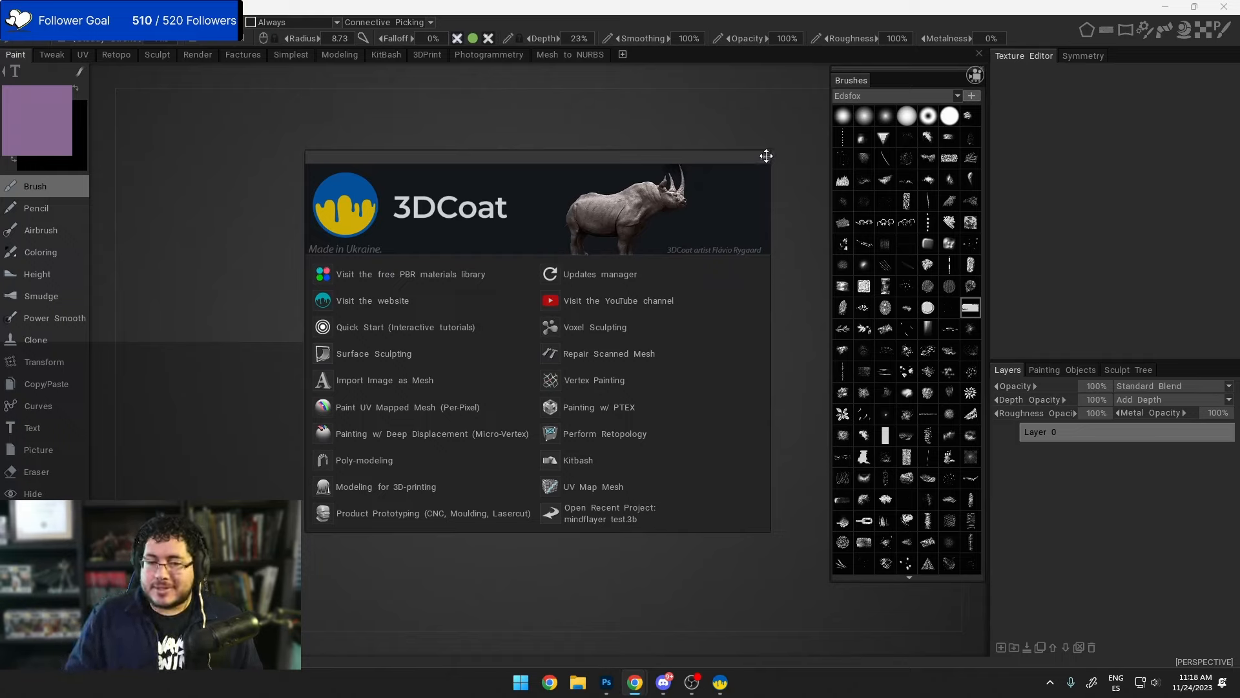
Step: Import MindFlayer_low.fbx from the Desktop for per-pixel painting with the OpenGL normal preset, kept UVs, and 2048 × 2048 textures
left_click(378, 411)
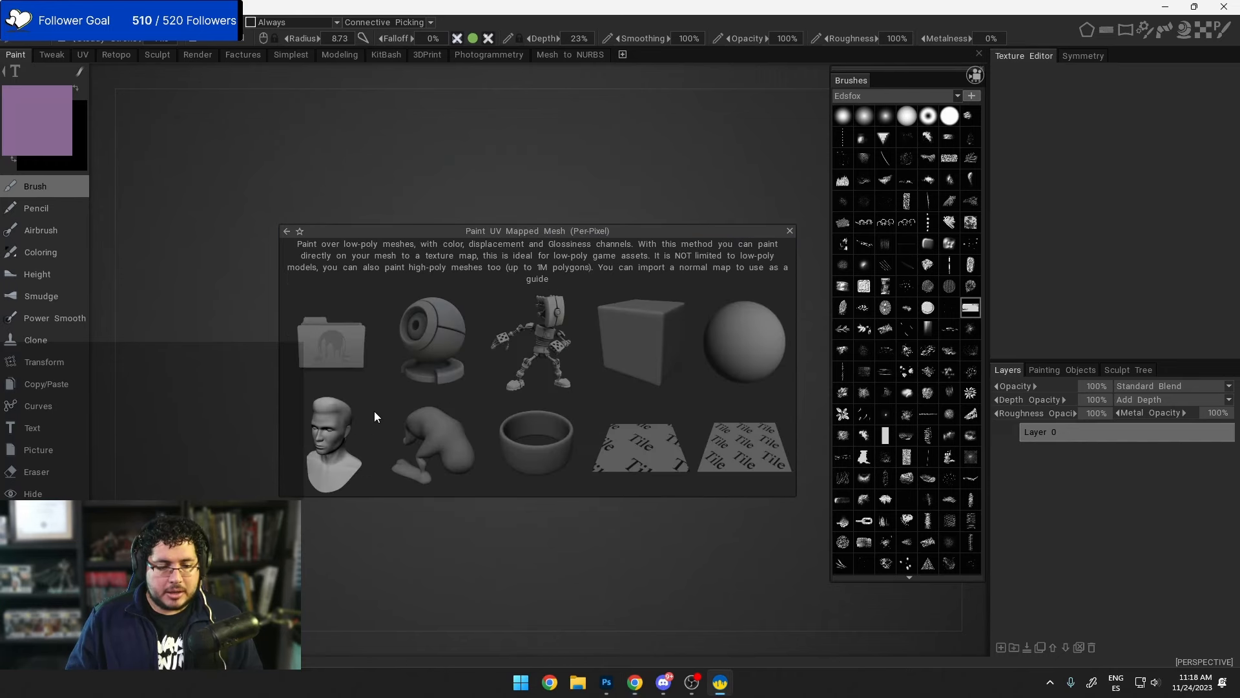
left_click(350, 328)
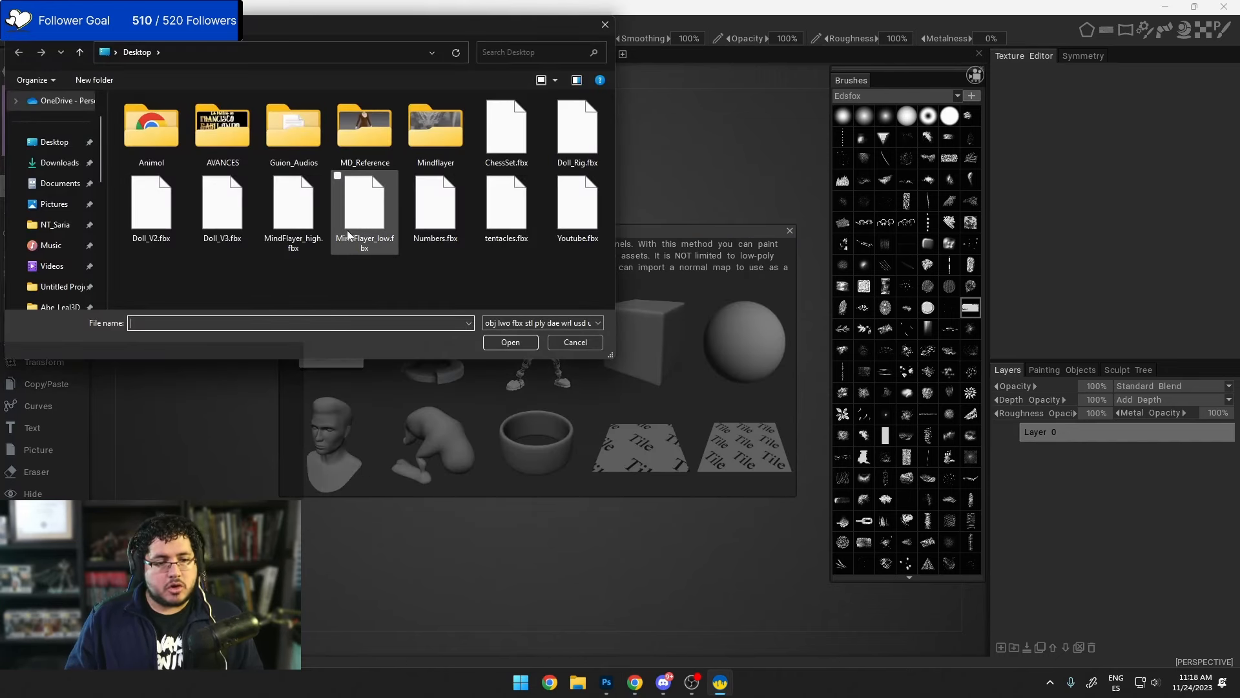
left_click(364, 205)
left_click(510, 341)
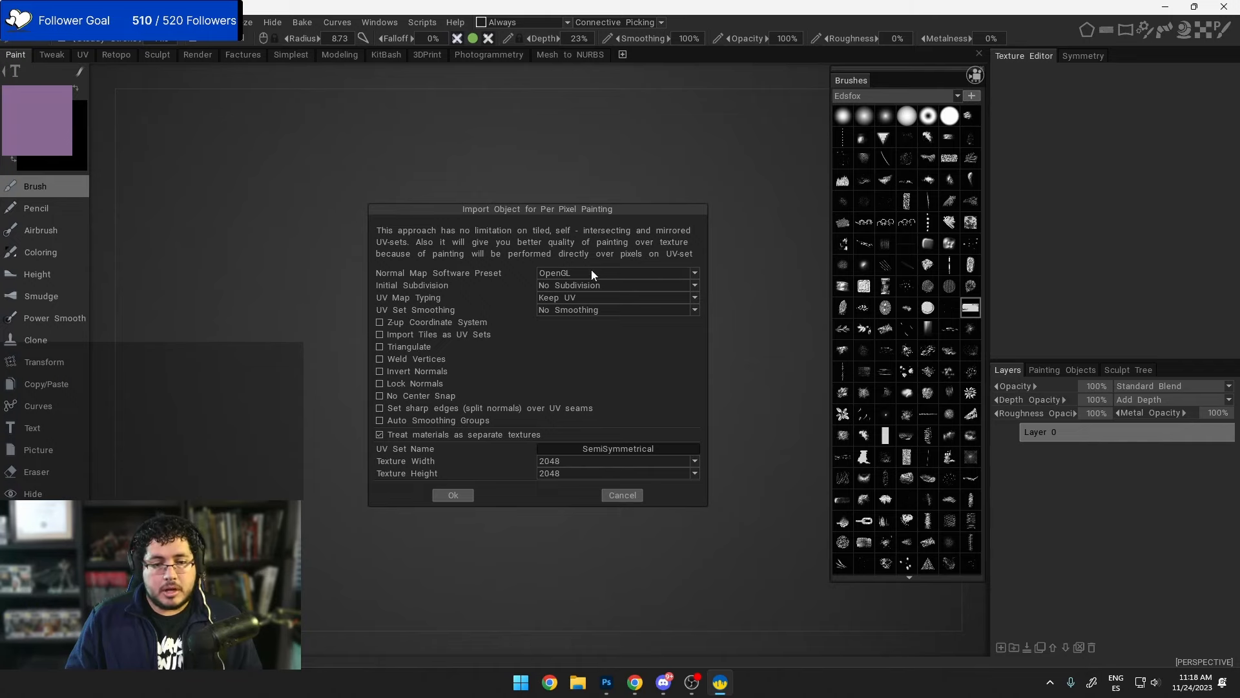
left_click(443, 497)
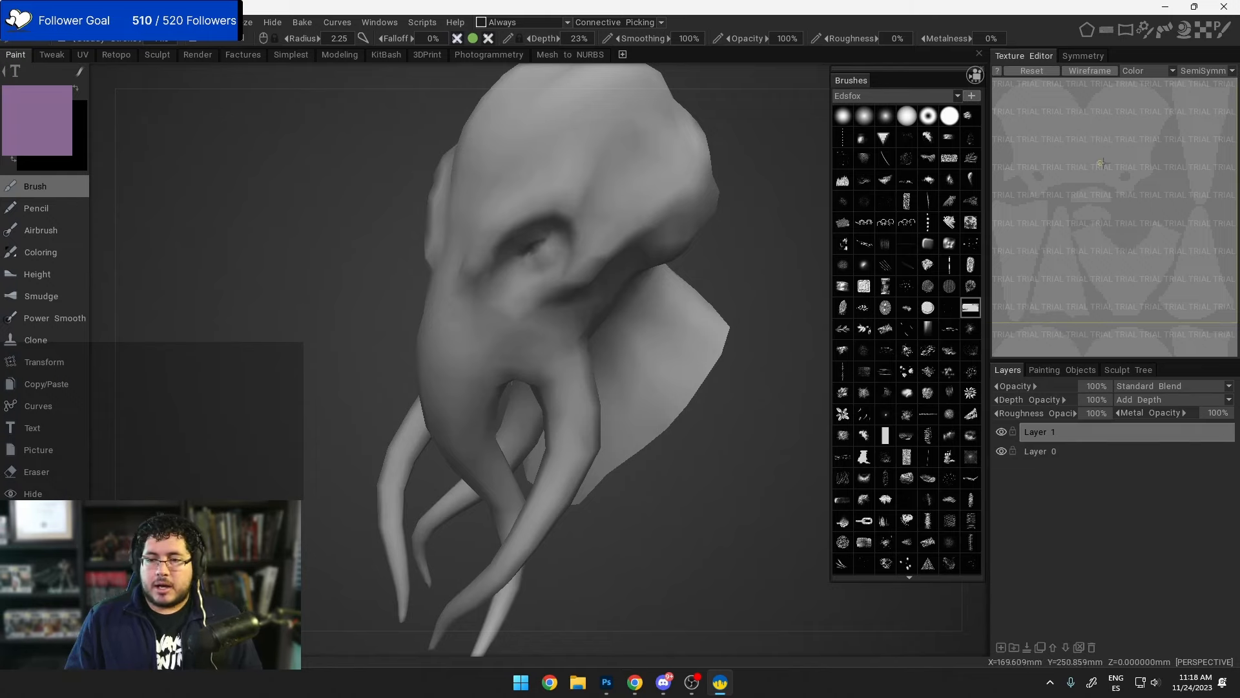
Step: Inspect the imported low-poly mind flayer head from several angles
left_click_drag(730, 284, 640, 323, "alt")
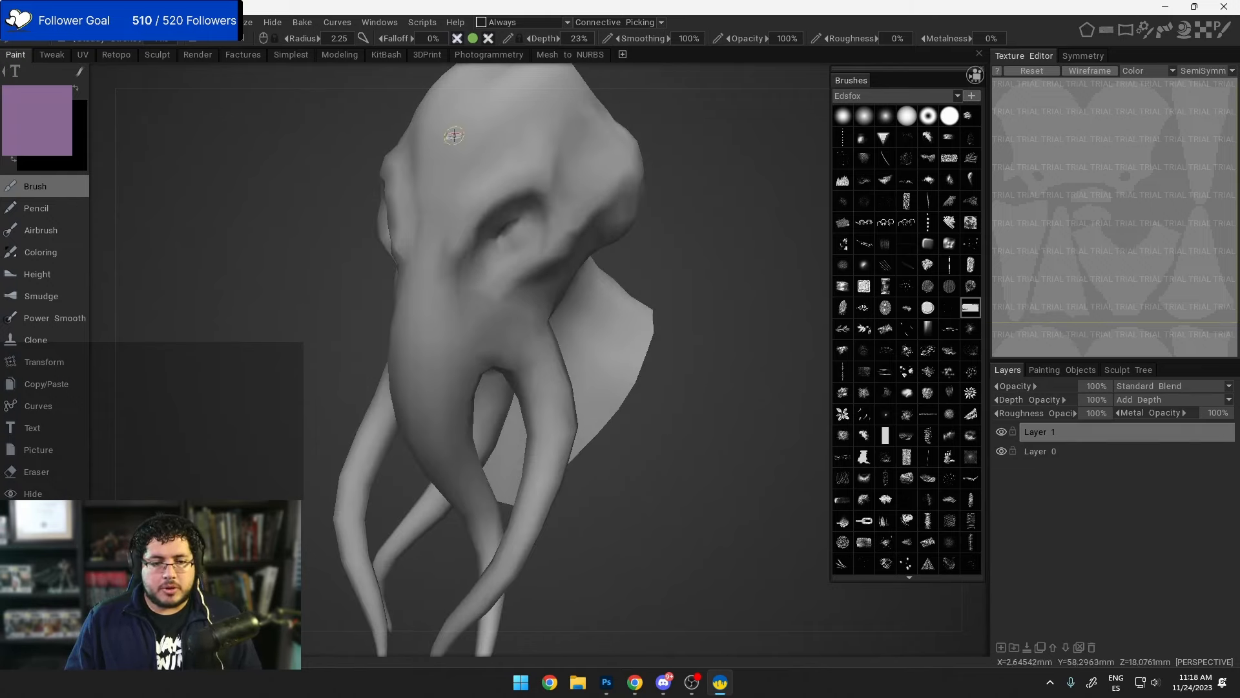
left_click_drag(454, 135, 648, 212, "alt")
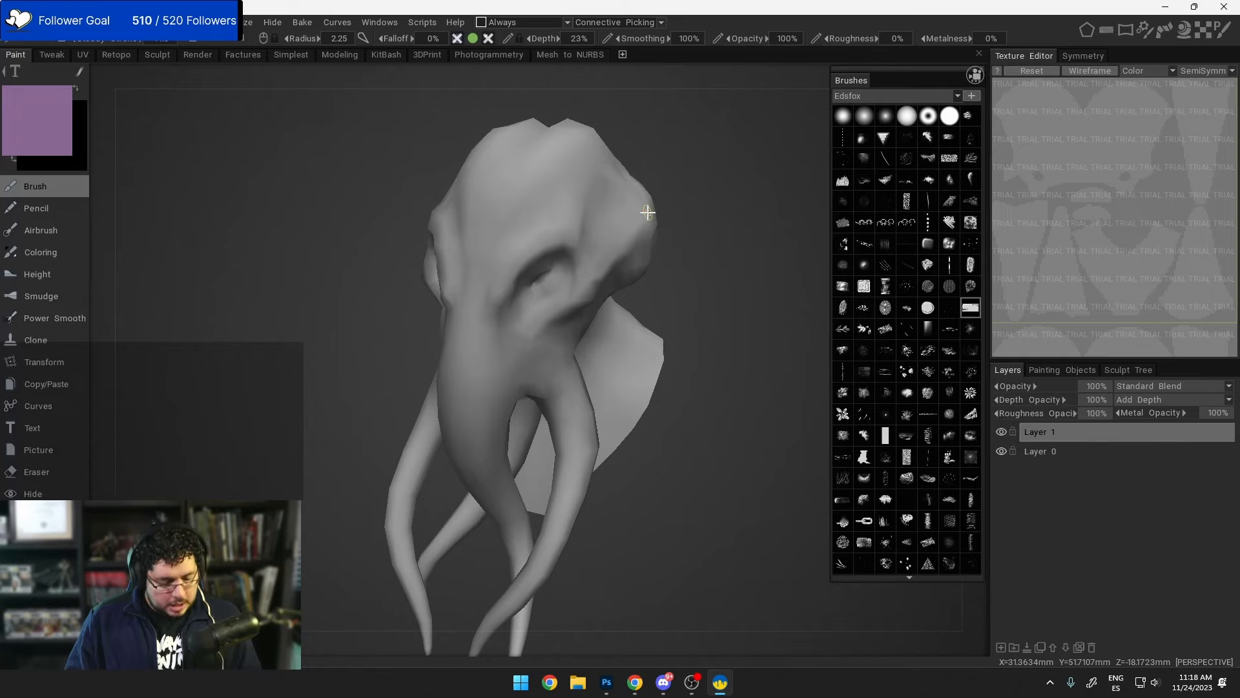
left_click_drag(684, 309, 696, 277, "alt")
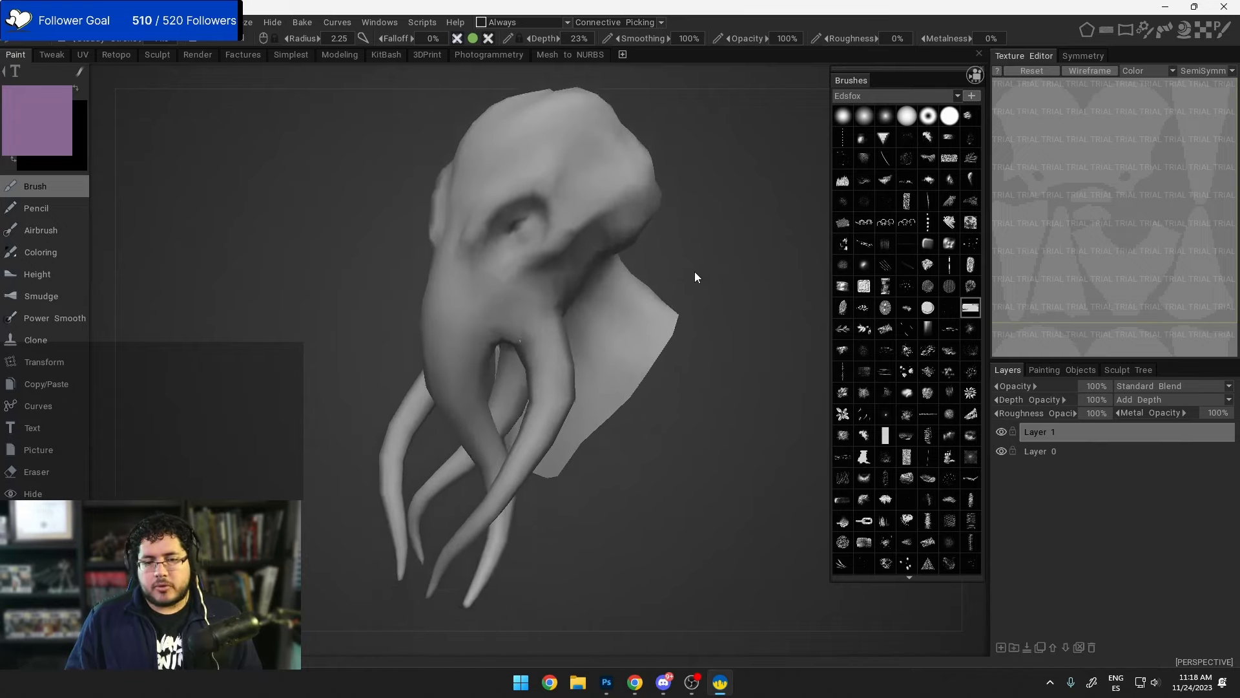
scroll(685, 273, "up", 3)
left_click_drag(609, 248, 638, 296, "alt")
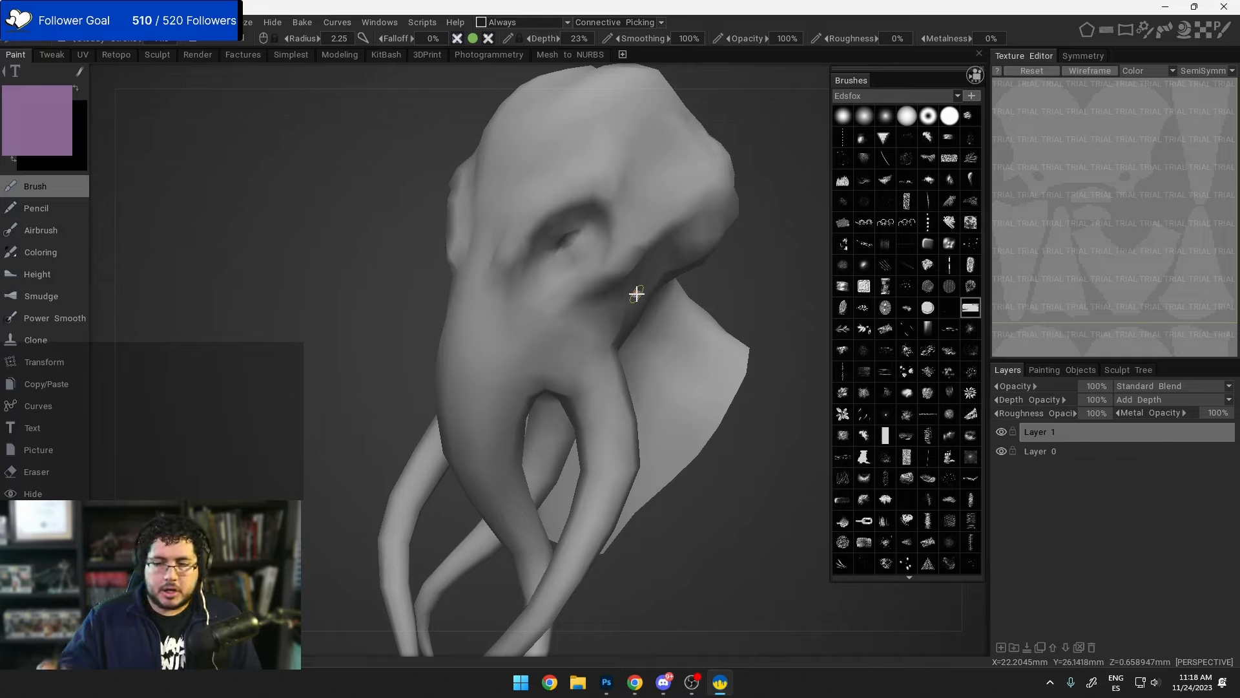
mouse_move(572, 326)
left_mouse_down("alt")
mouse_move(609, 346)
mouse_move(598, 316)
mouse_move(631, 329)
mouse_move(610, 276)
mouse_move(614, 343)
mouse_move(646, 352)
mouse_move(596, 296)
mouse_move(622, 327)
left_mouse_up("alt")
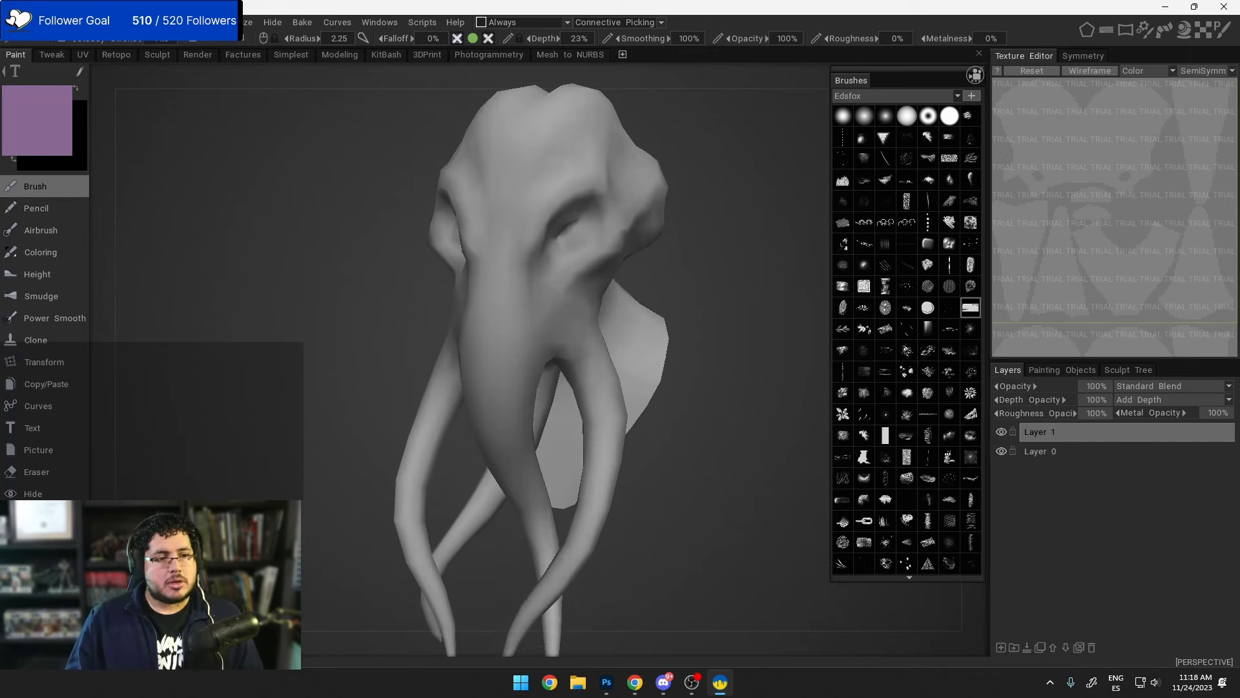
Step: Import SemiSymmetrical_Base_color from the Desktop's Mindflayer folder as the color map, select its layer, and check it on the head
left_click(204, 22)
mouse_move(165, 22)
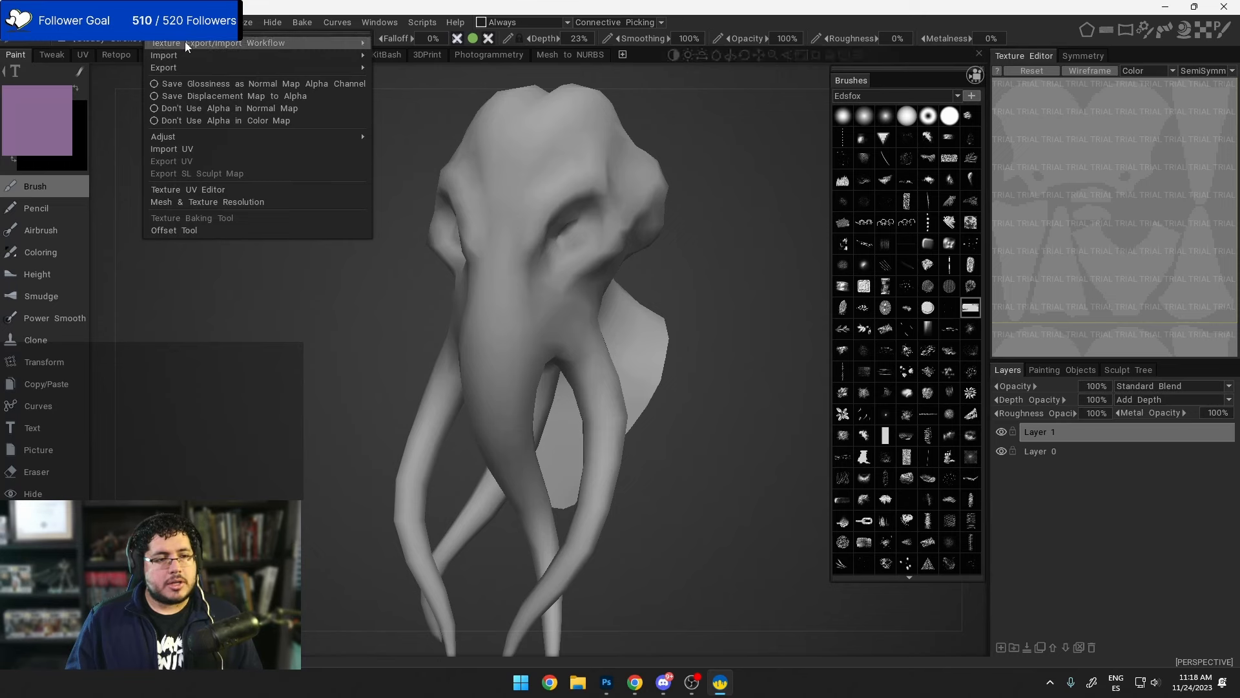
mouse_move(188, 44)
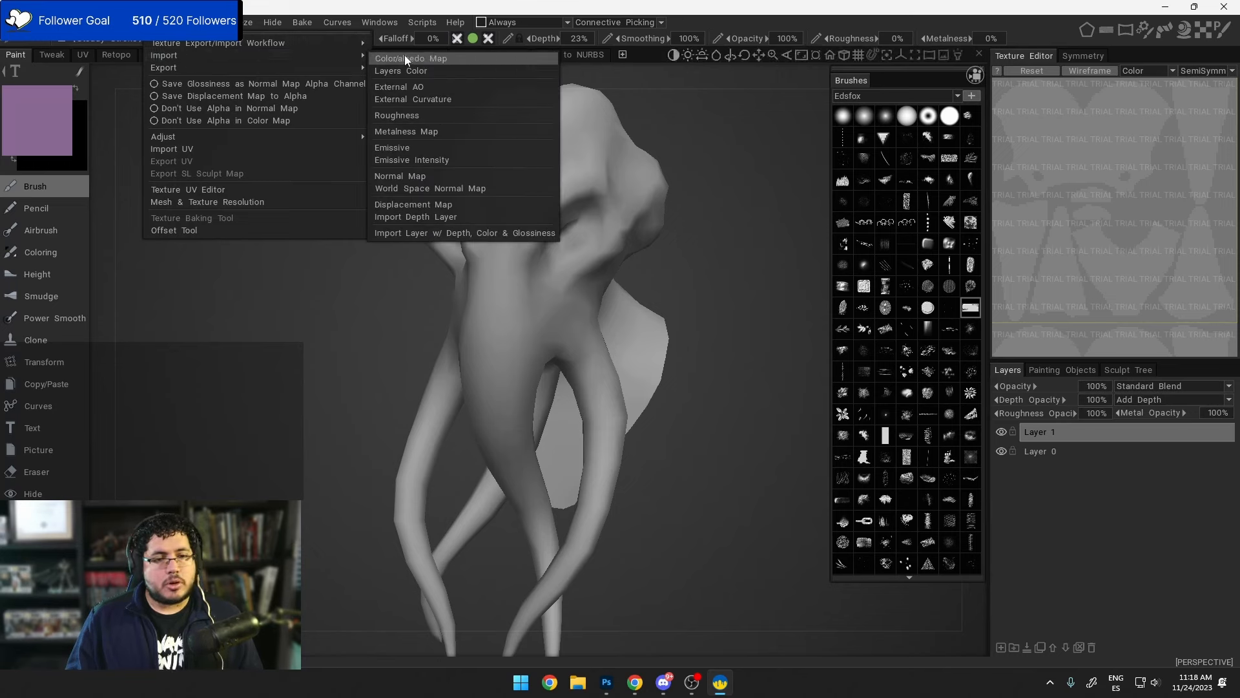
left_click(409, 58)
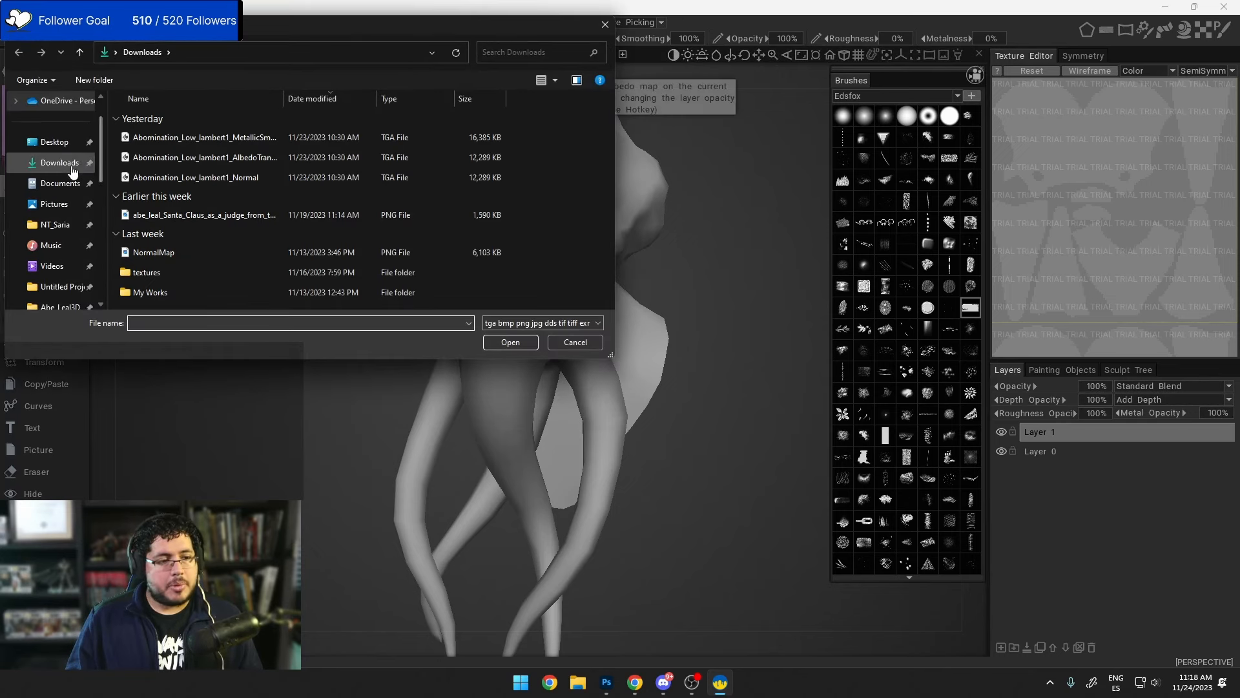
left_click(62, 145)
double_click(435, 126)
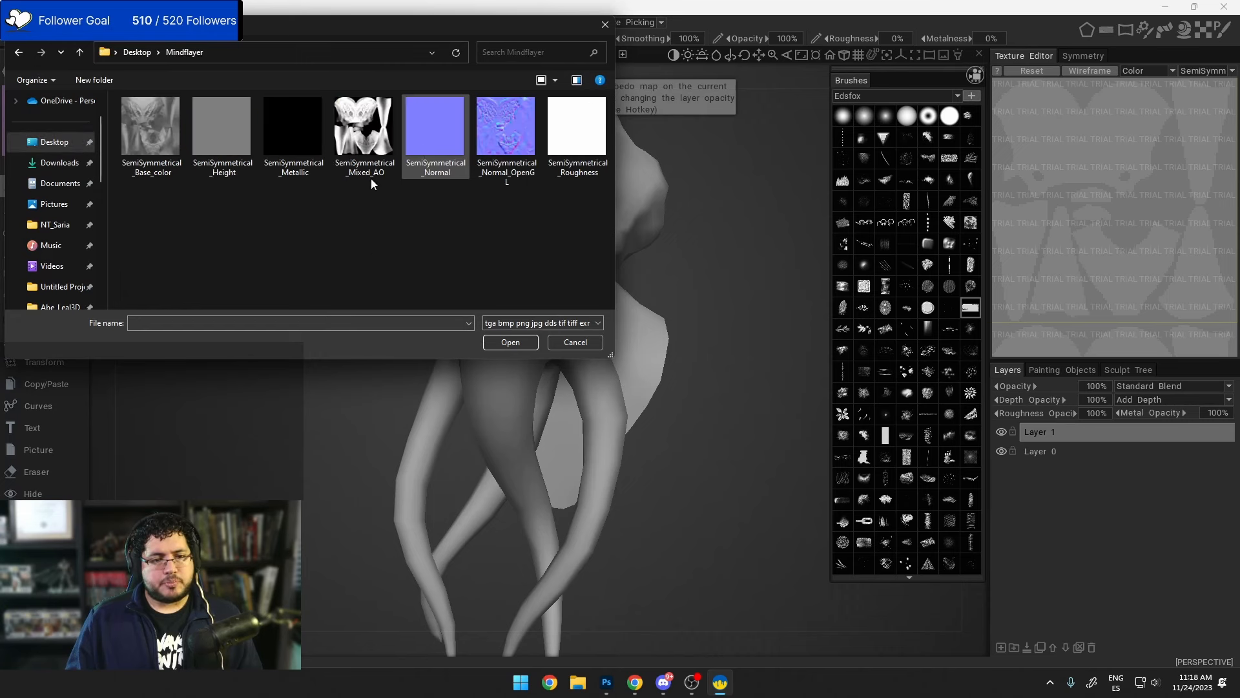
left_click(137, 163)
left_click(524, 341)
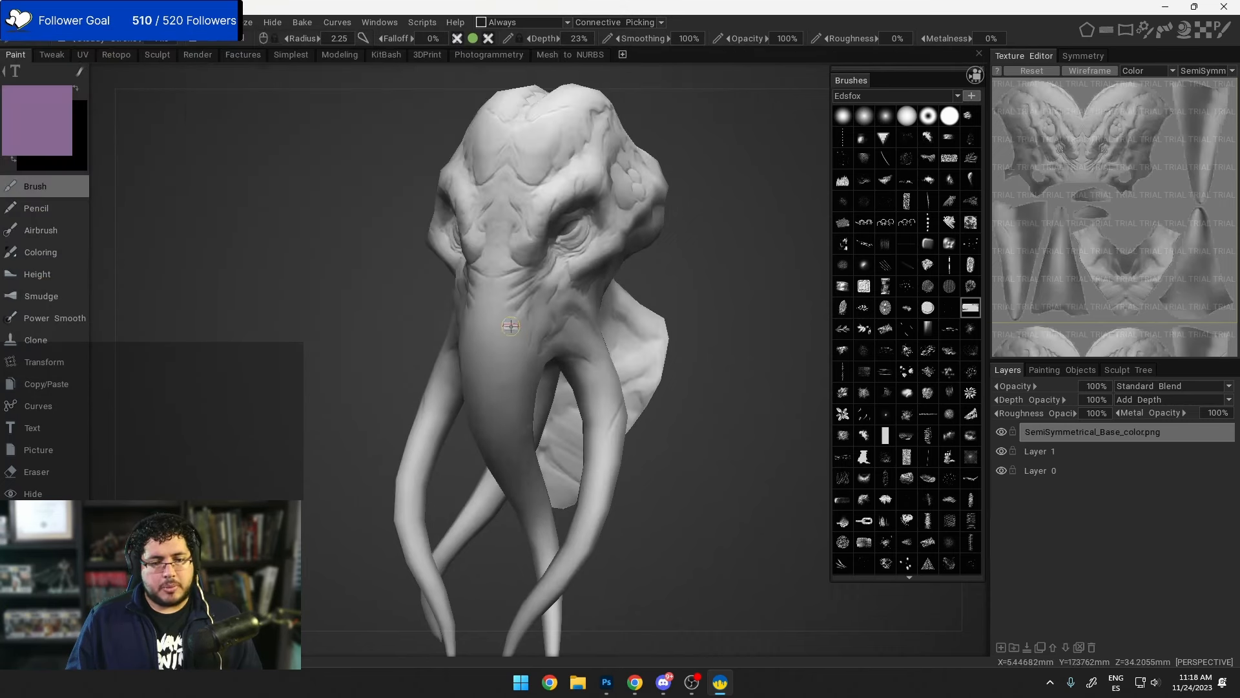
left_click(1049, 438)
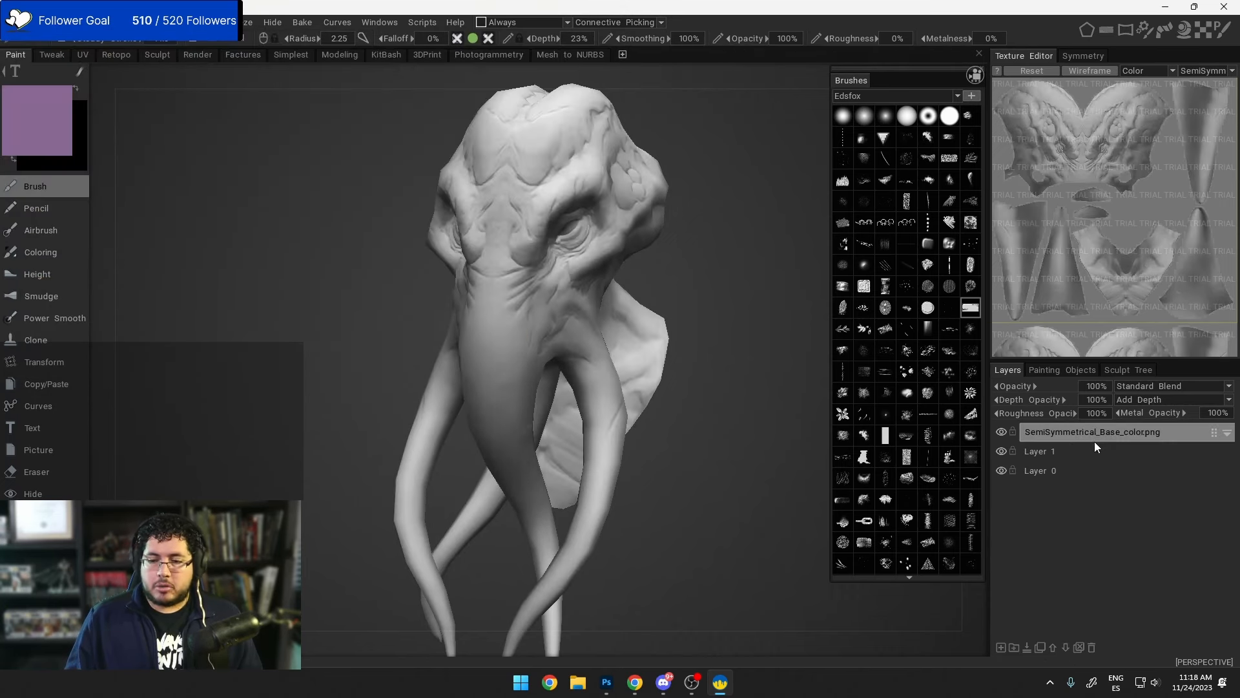
left_click_drag(767, 378, 615, 293)
scroll(688, 310, "up", 4)
scroll(570, 288, "down", 5)
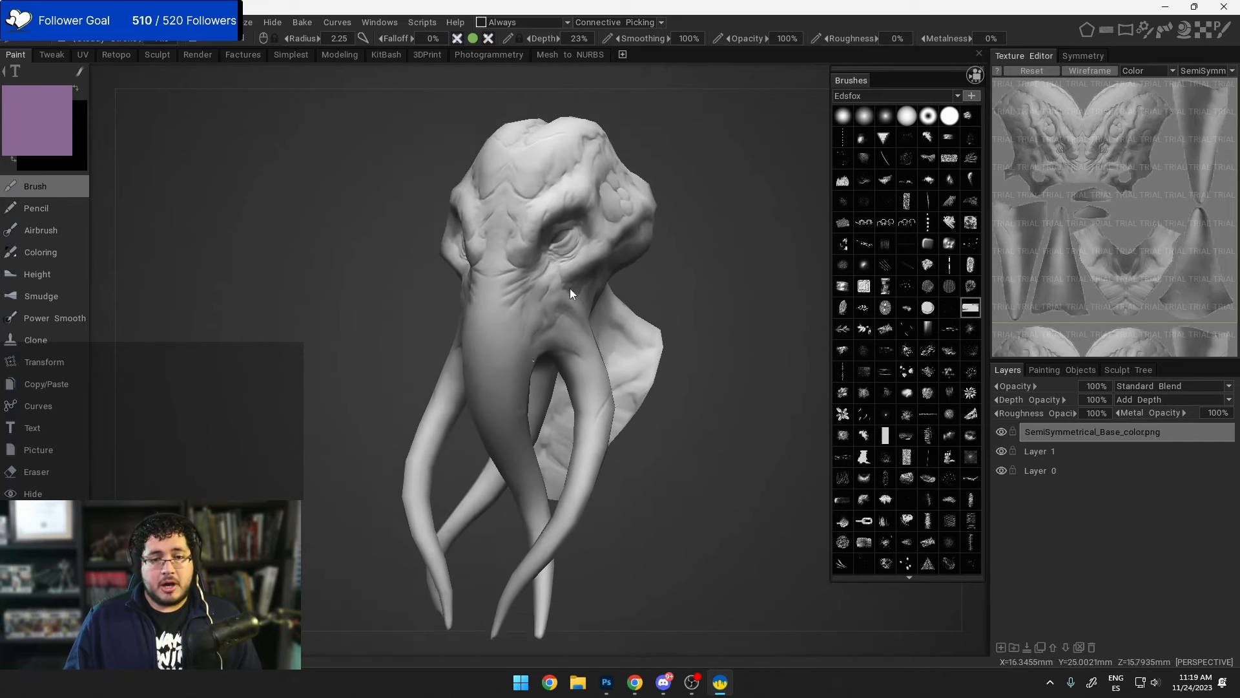
Step: Lock the SemiSymmetrical_Base_color.png layer and unlock it again
scroll(583, 293, "up", 2)
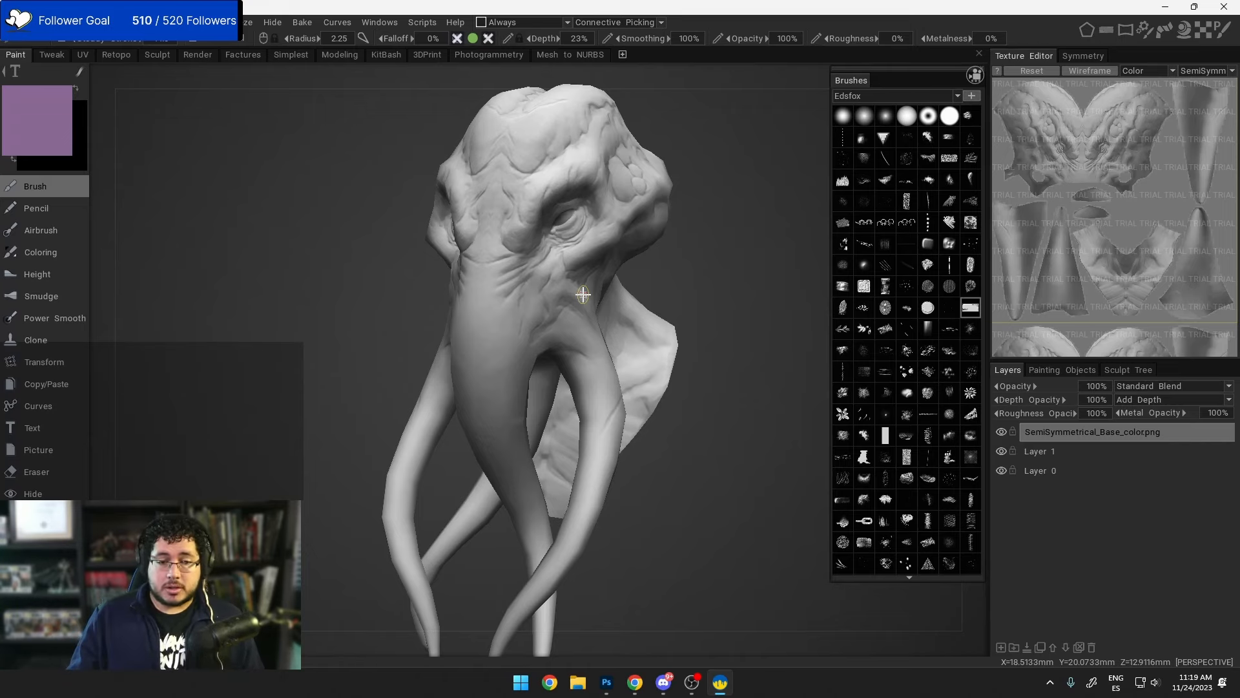
left_click_drag(583, 295, 627, 315, "alt")
right_click_drag(627, 315, 655, 328, "alt")
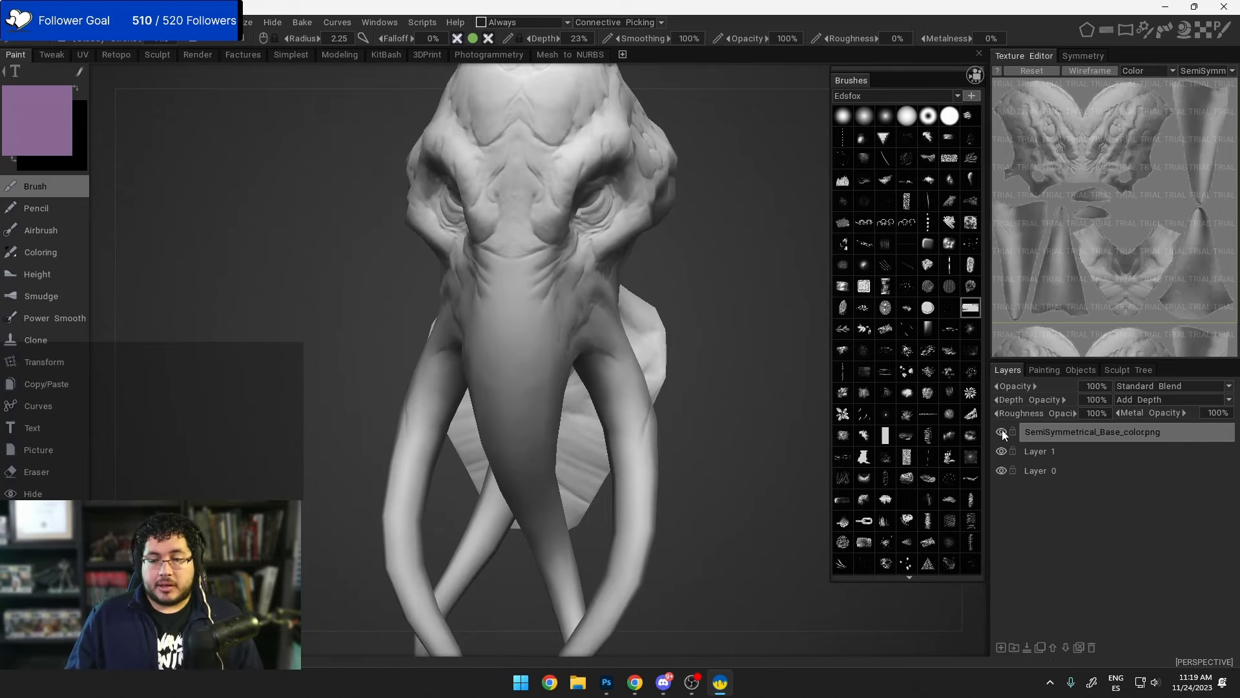
left_click(1013, 431)
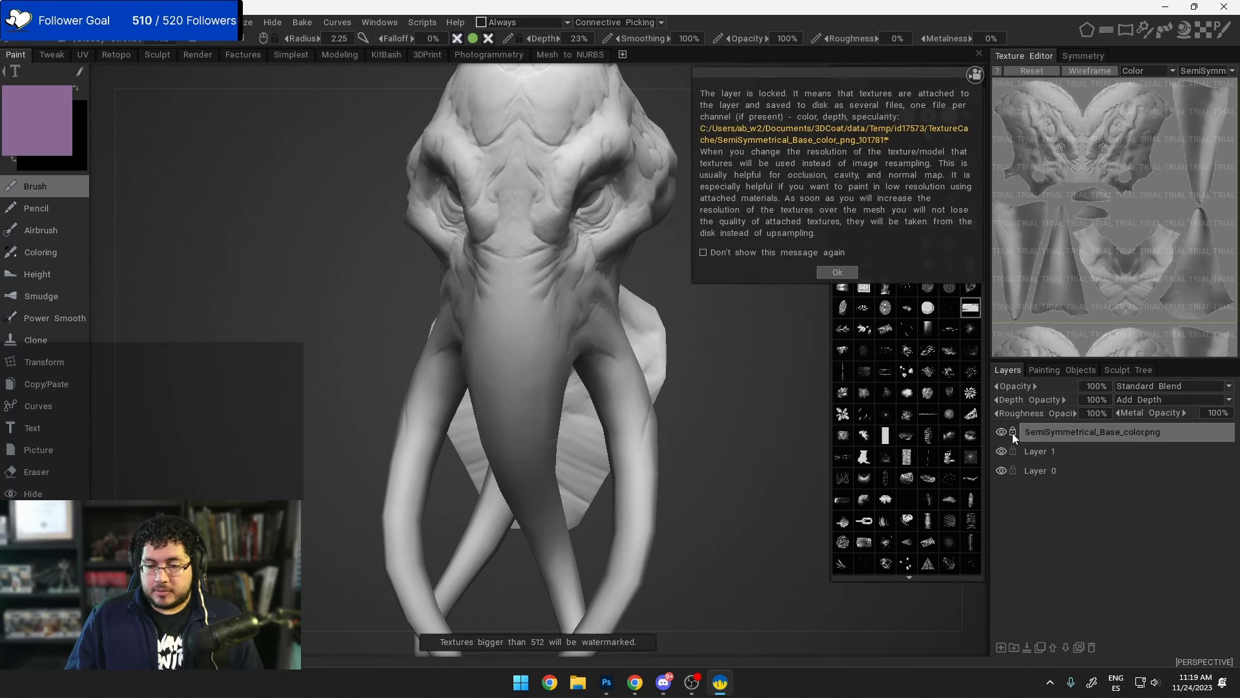
left_click(1008, 430)
left_click(452, 389)
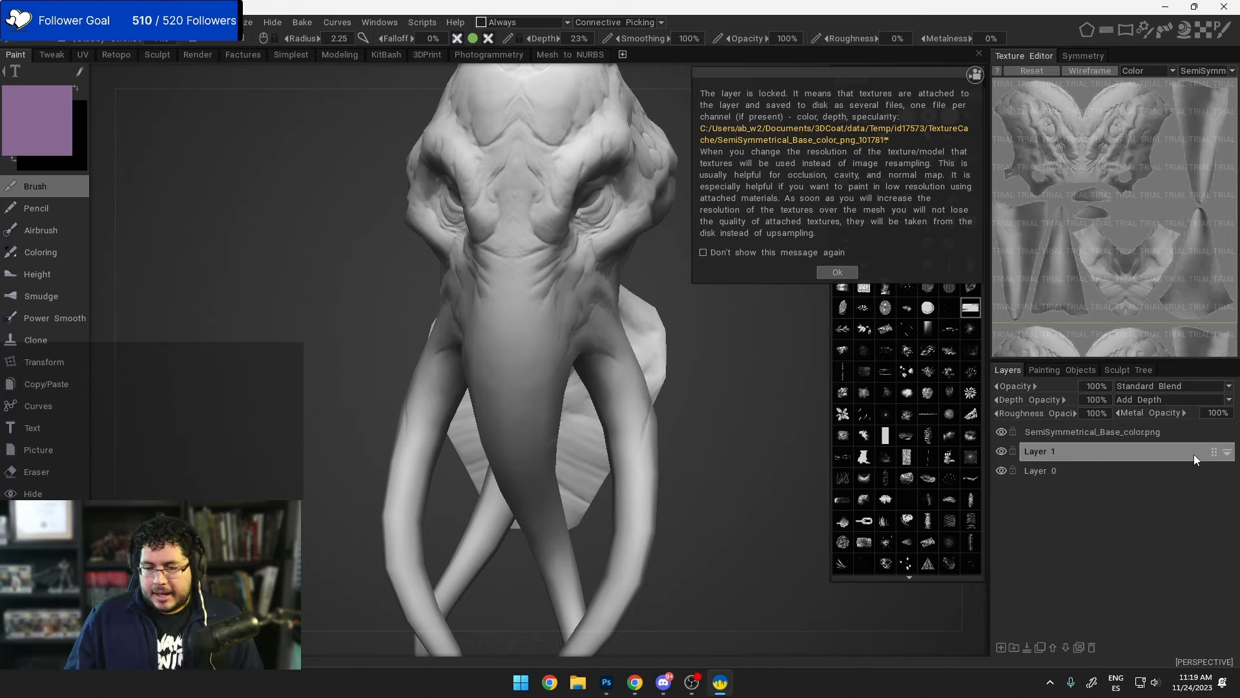
Step: Delete Layer 1, try to delete Layer 0 as well, and reselect the SemiSymmetrical_Base_color.png layer
left_click_drag(1213, 455, 1094, 648)
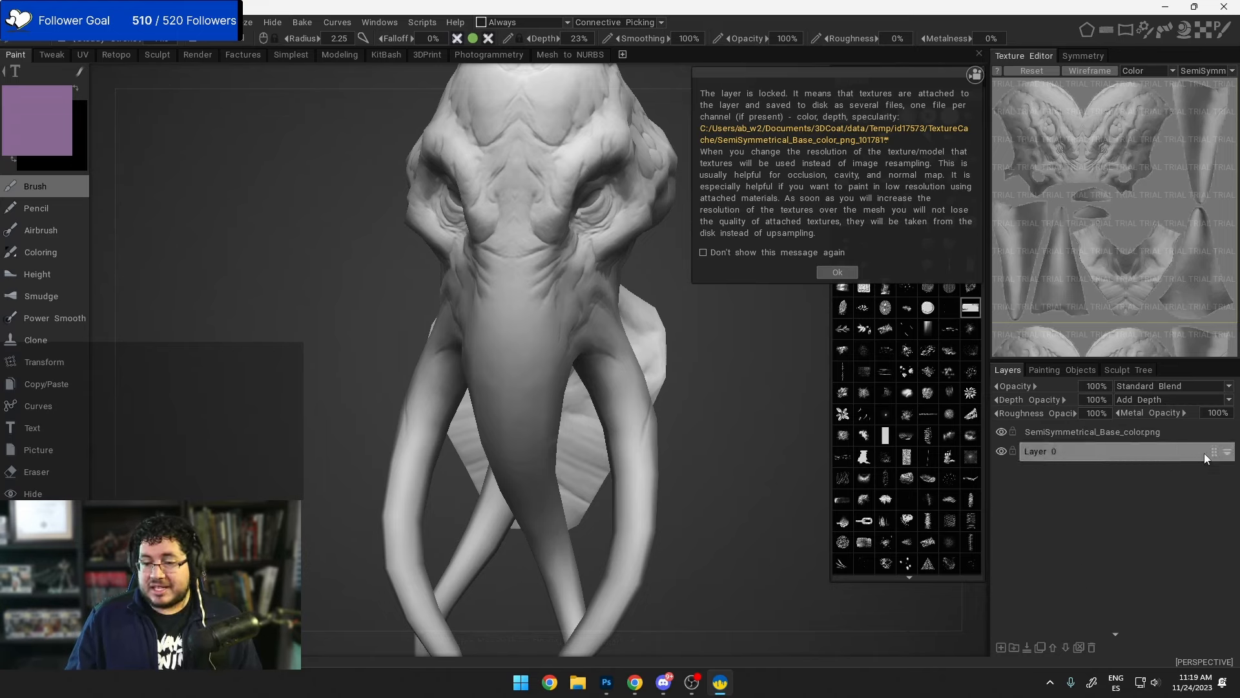
left_click_drag(1210, 452, 1091, 648)
left_click(1075, 433)
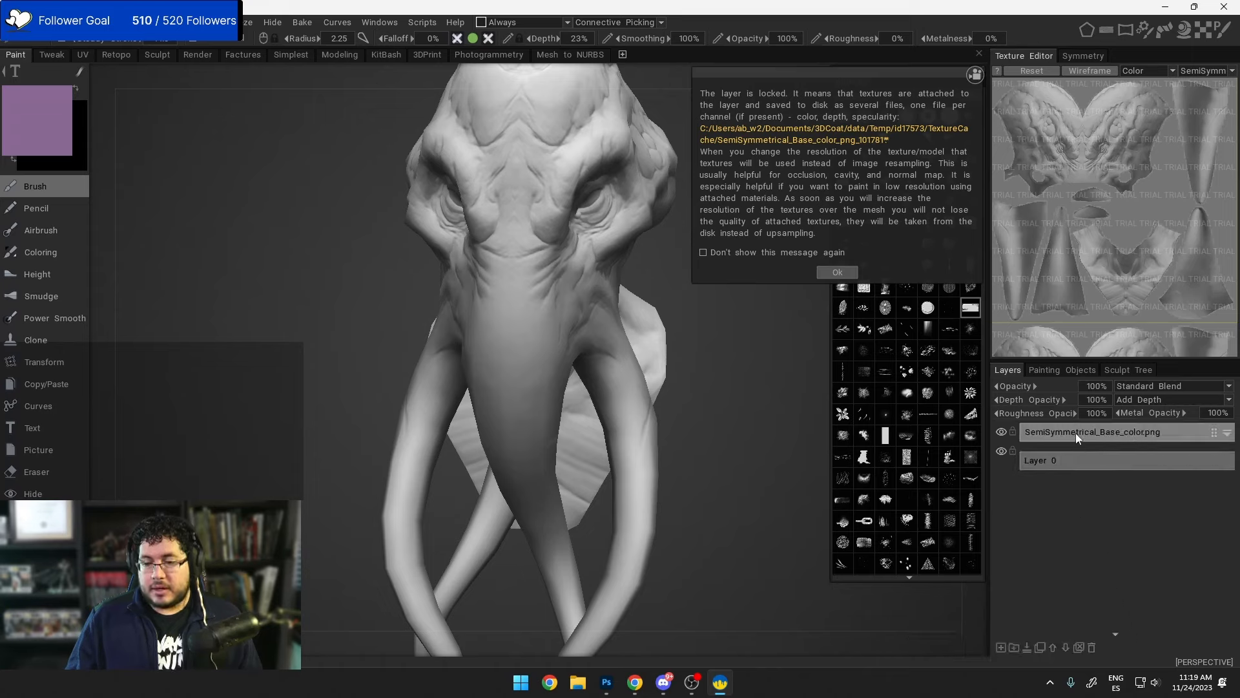
Step: Import SemiSymmetrical_Mixed_AO from the Mindflayer folder as external AO, converting it to monochrome by averaging the channels
left_click_drag(703, 355, 630, 381)
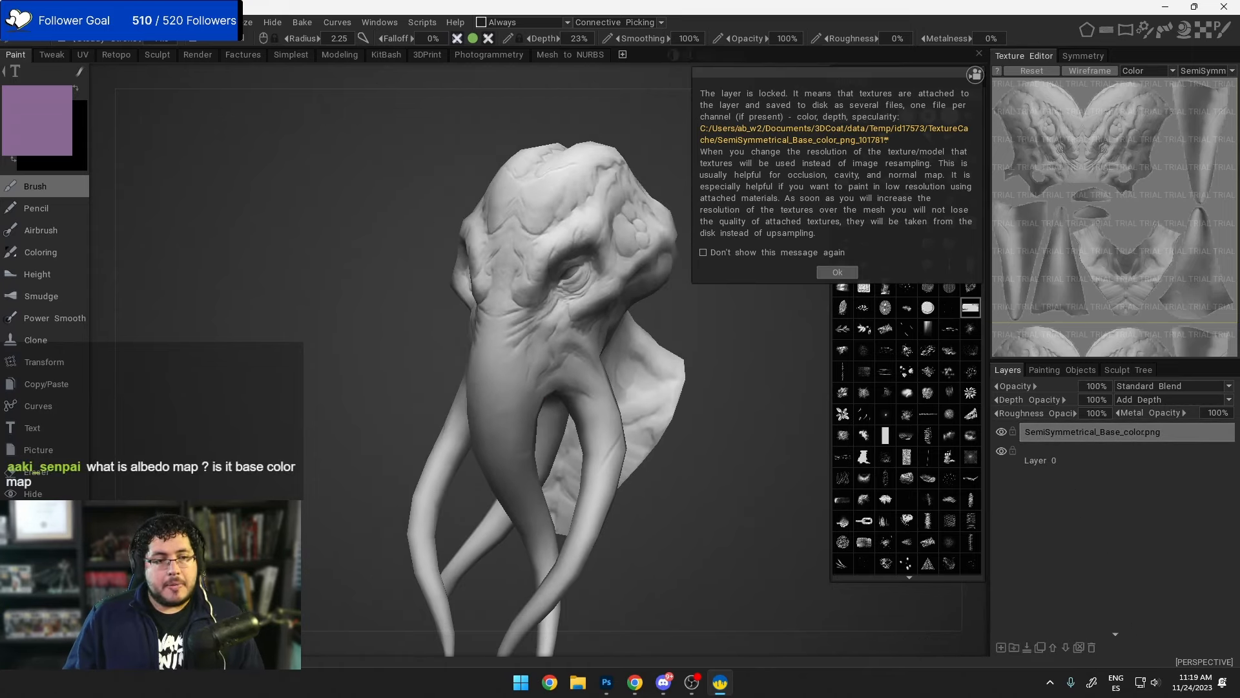
left_click(260, 25)
mouse_move(208, 58)
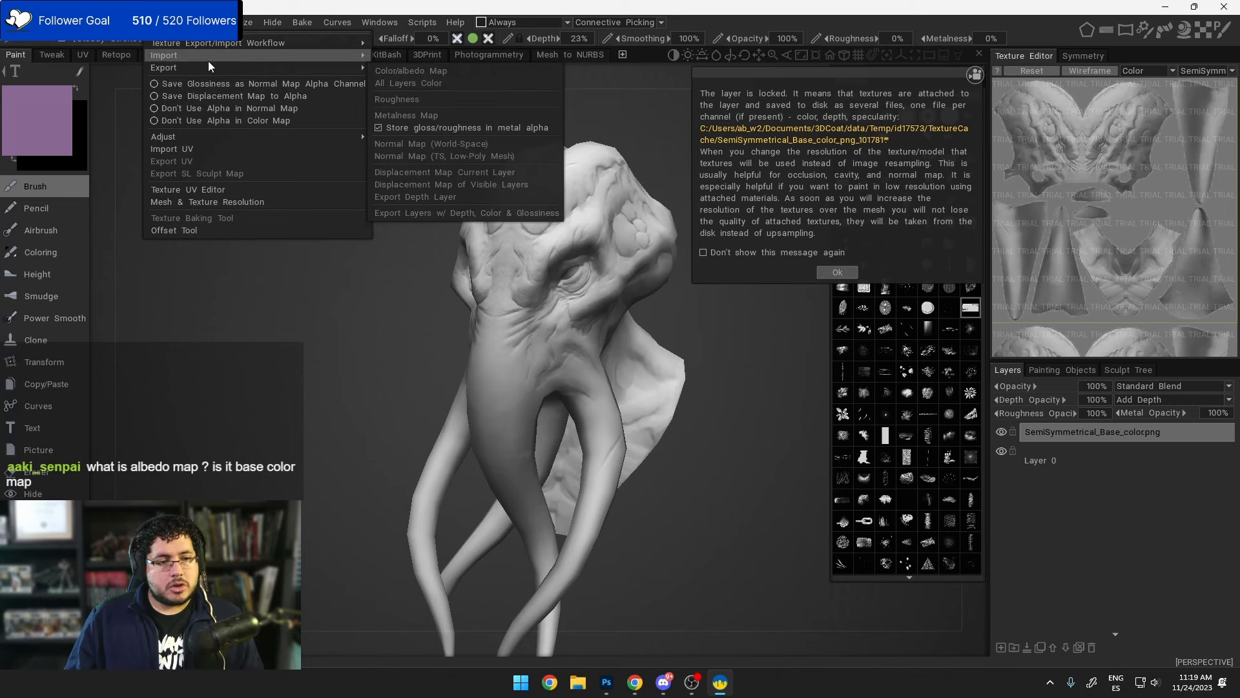
left_click(414, 86)
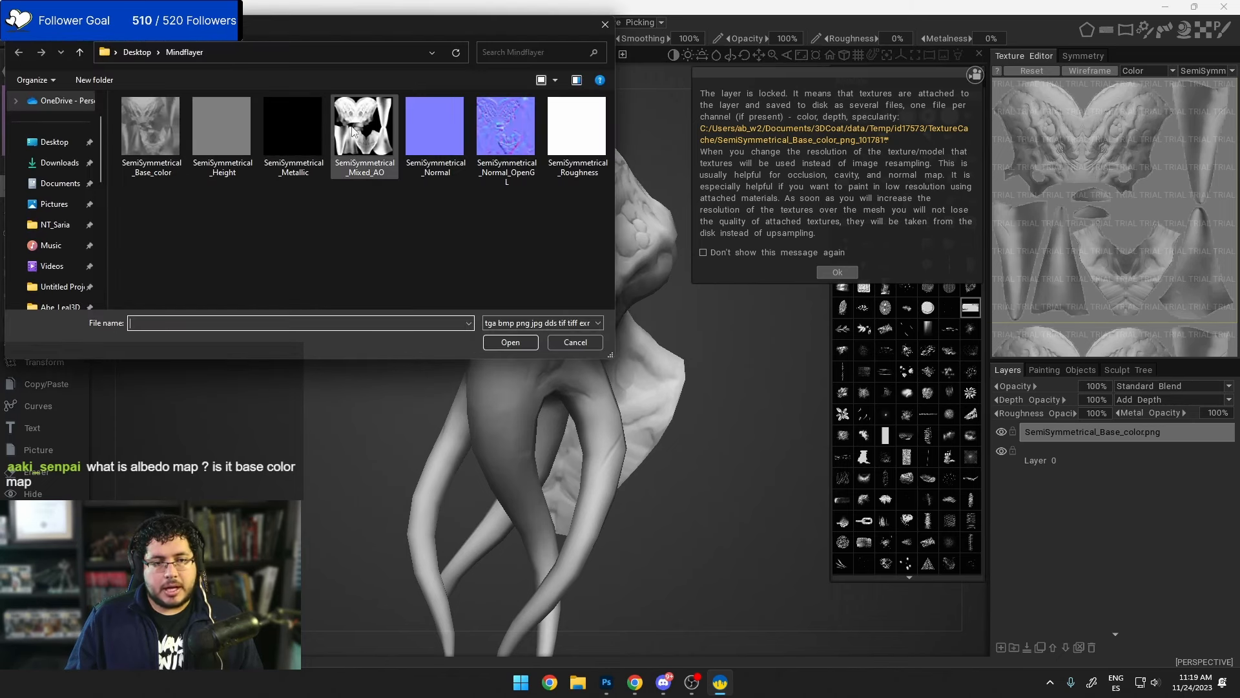
double_click(354, 130)
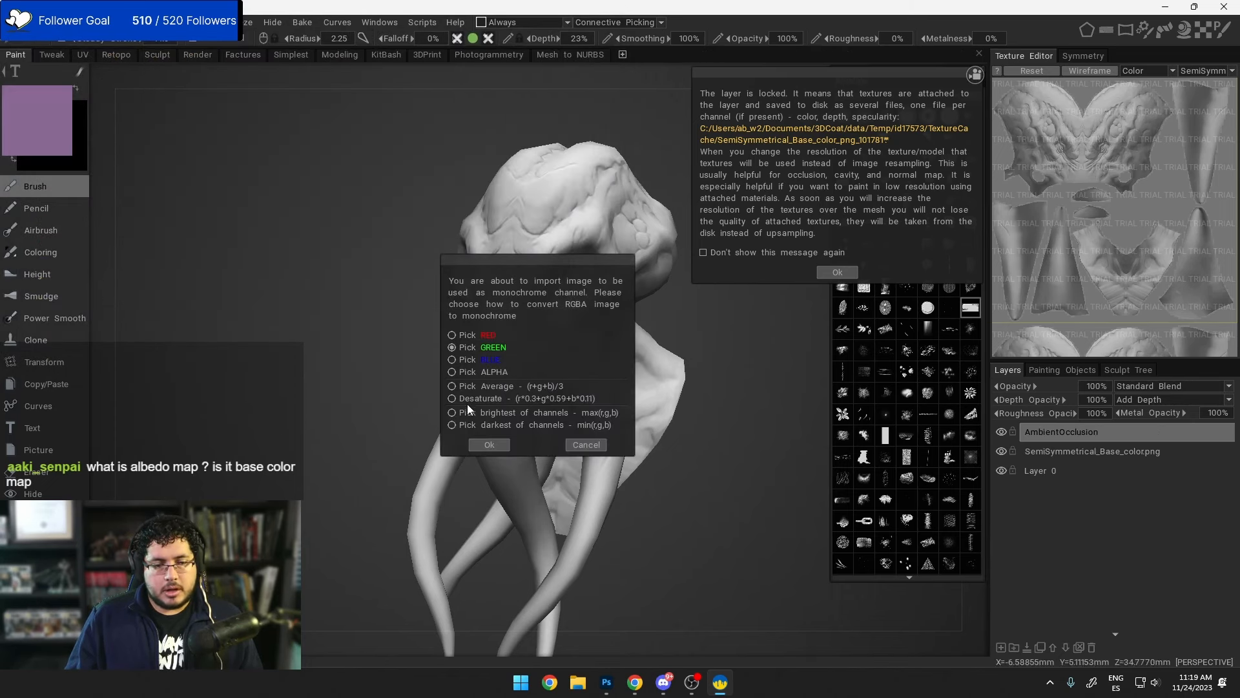
left_click(451, 386)
left_click(498, 448)
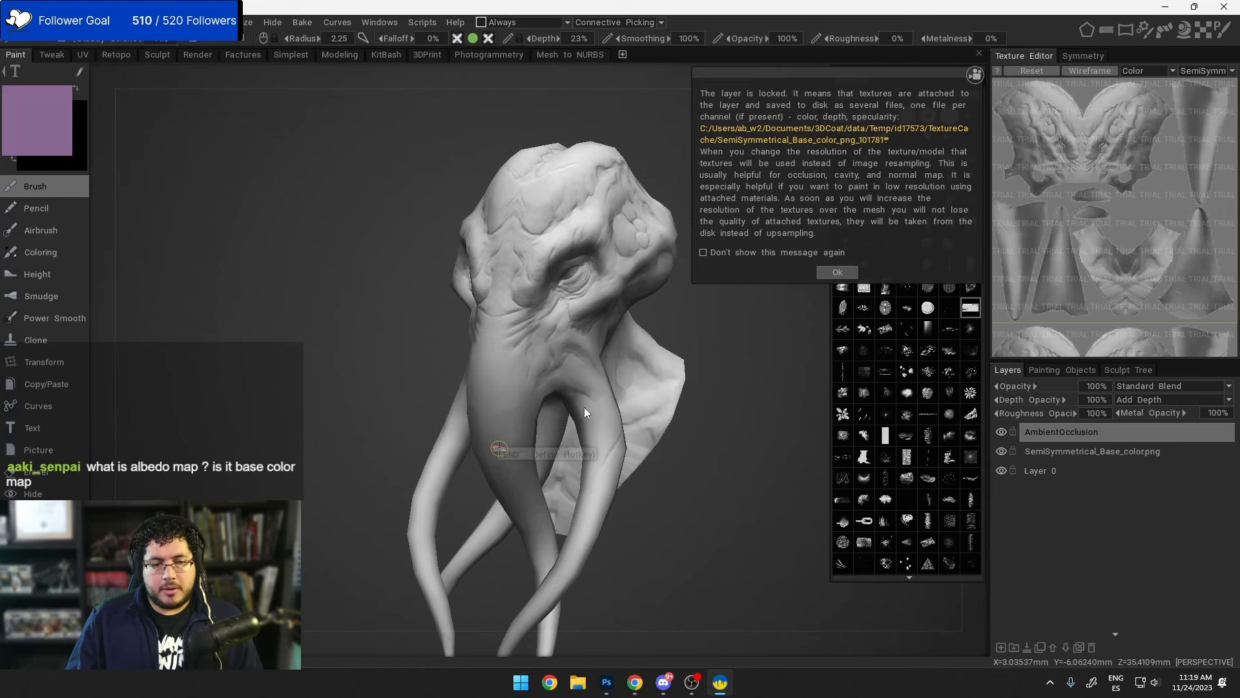
right_click_drag(572, 266, 532, 310, "alt")
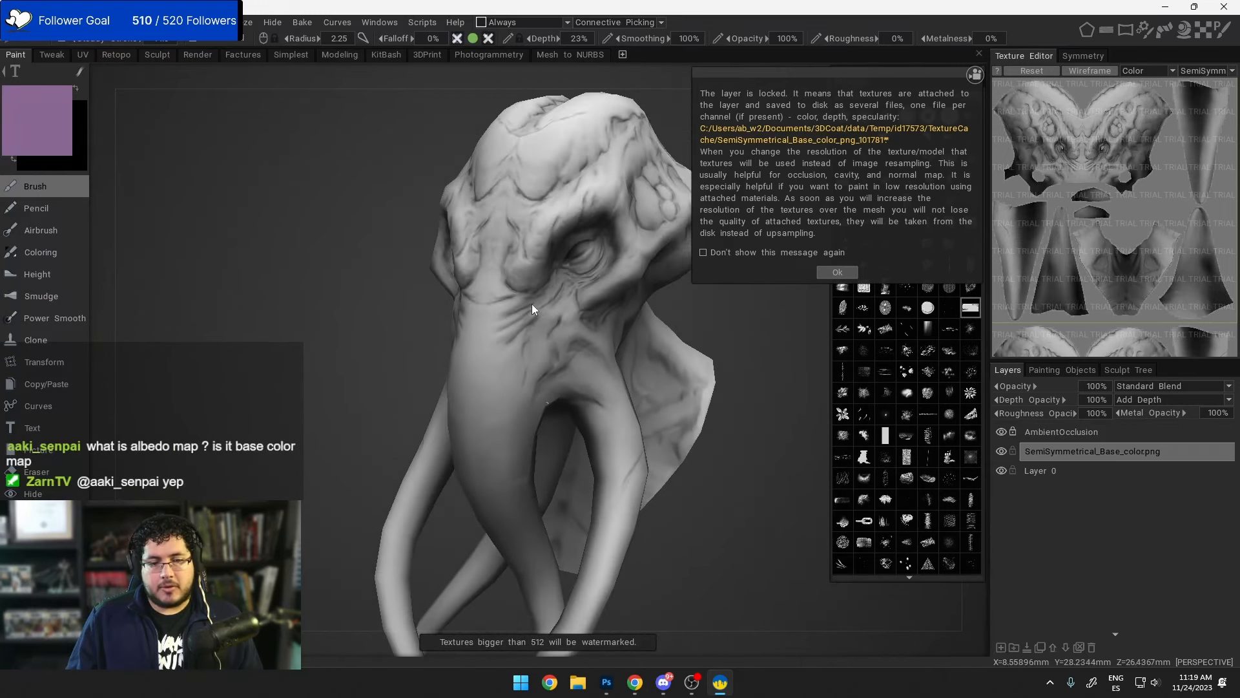
Step: Compare the head with and without the AmbientOcclusion layer, and leave that layer hidden
left_click(999, 436)
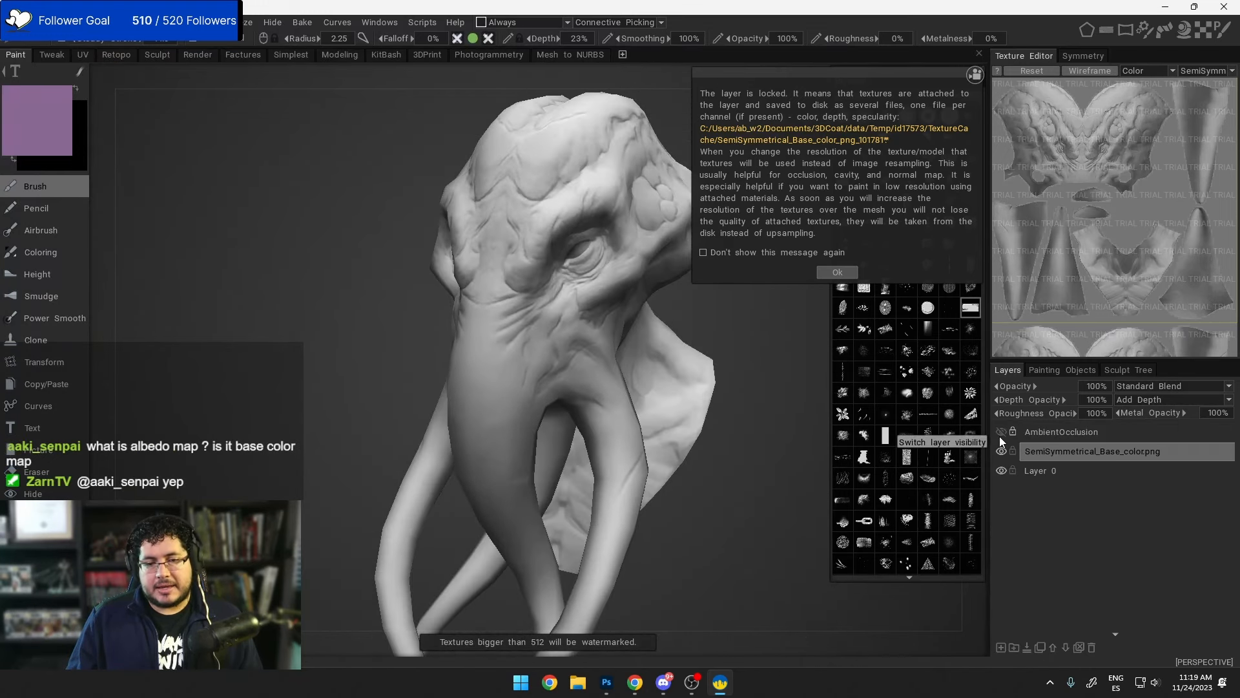
left_click(998, 437)
left_click(999, 436)
left_click(999, 436)
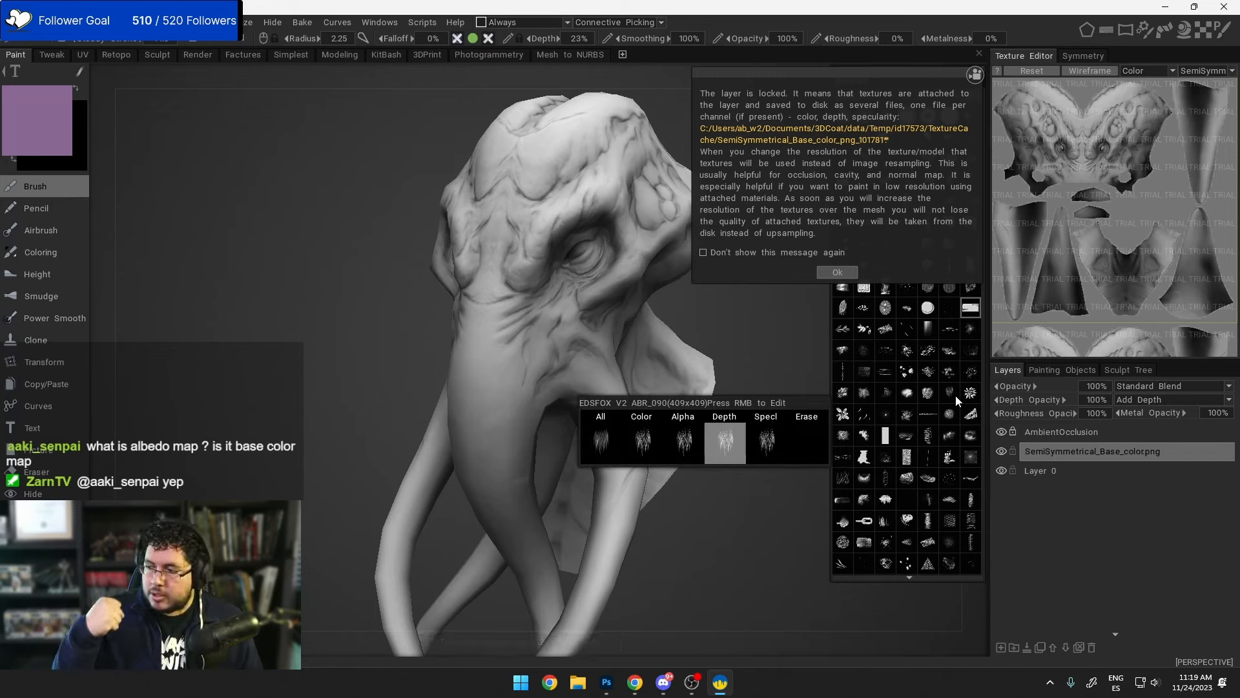
left_click_drag(392, 265, 435, 285)
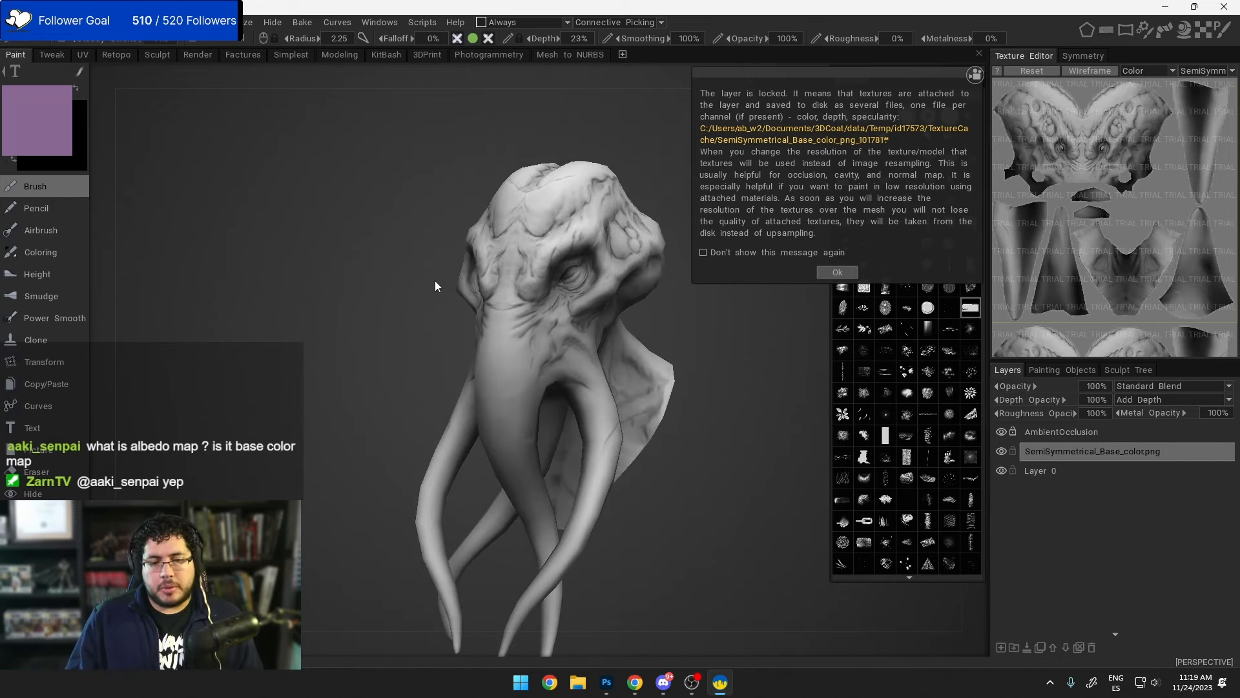
left_click(1001, 432)
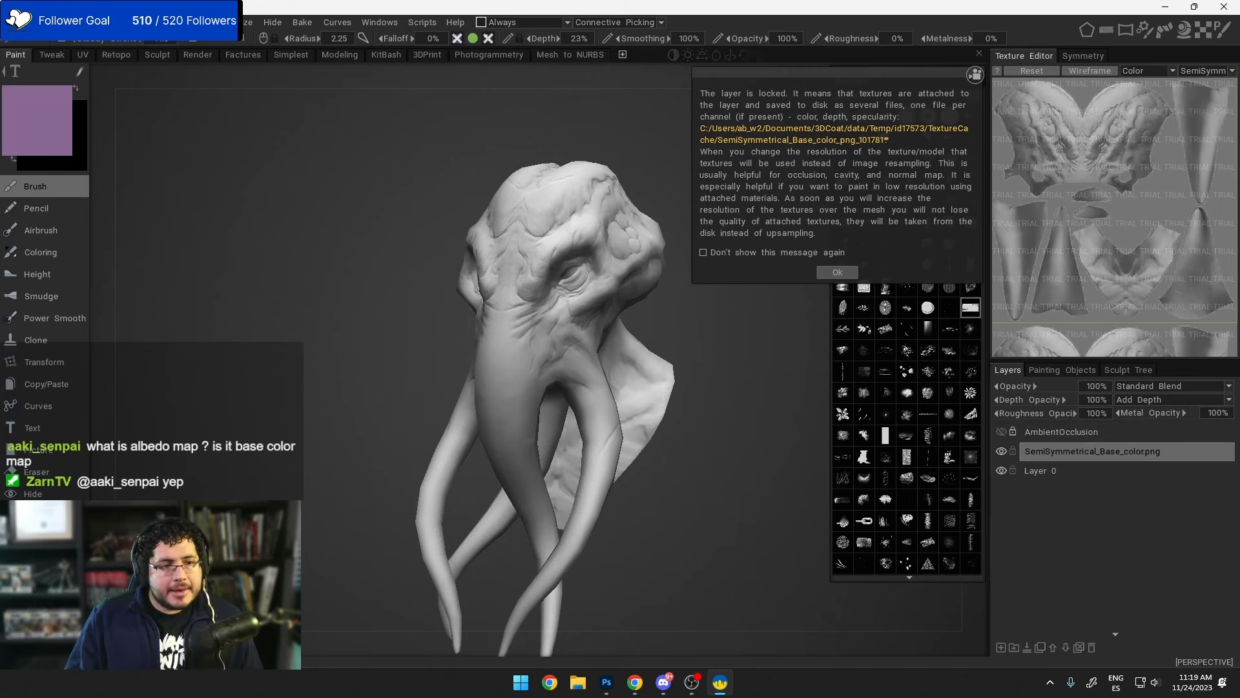
Step: Import SemiSymmetrical_Normal_OpenGL as the normal map with the OpenGL preset and inverted green channel, and check it on the head
left_click(161, 22)
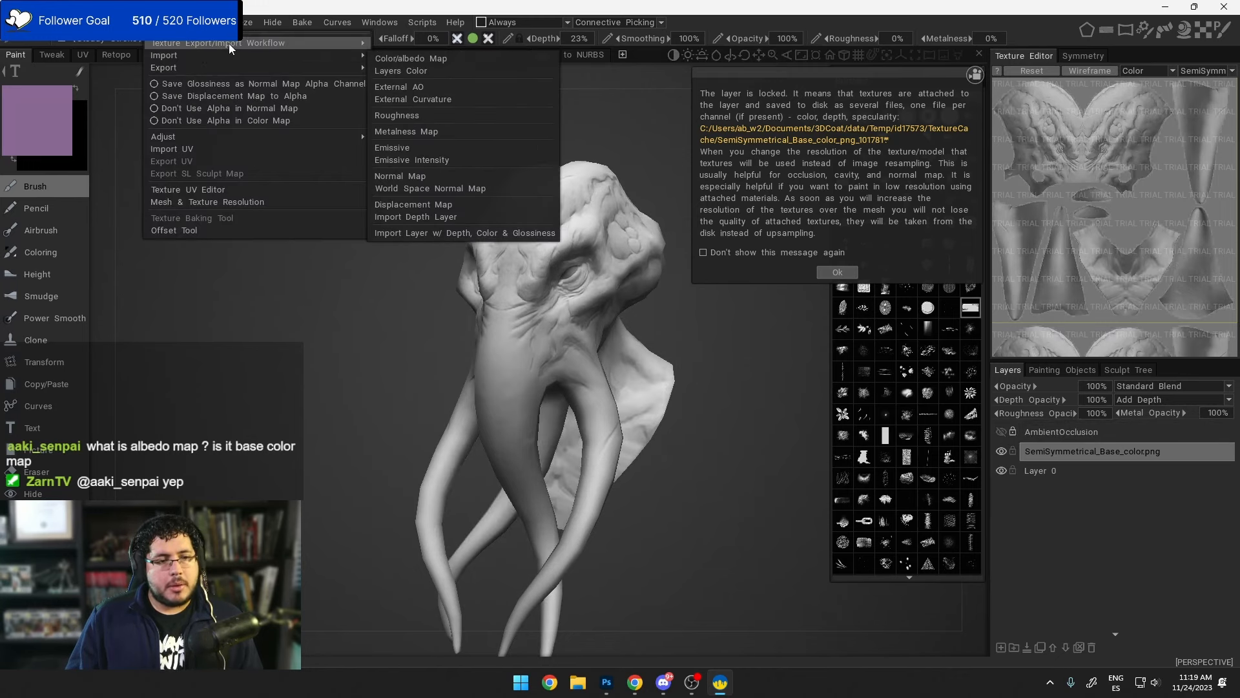
mouse_move(232, 43)
mouse_move(270, 56)
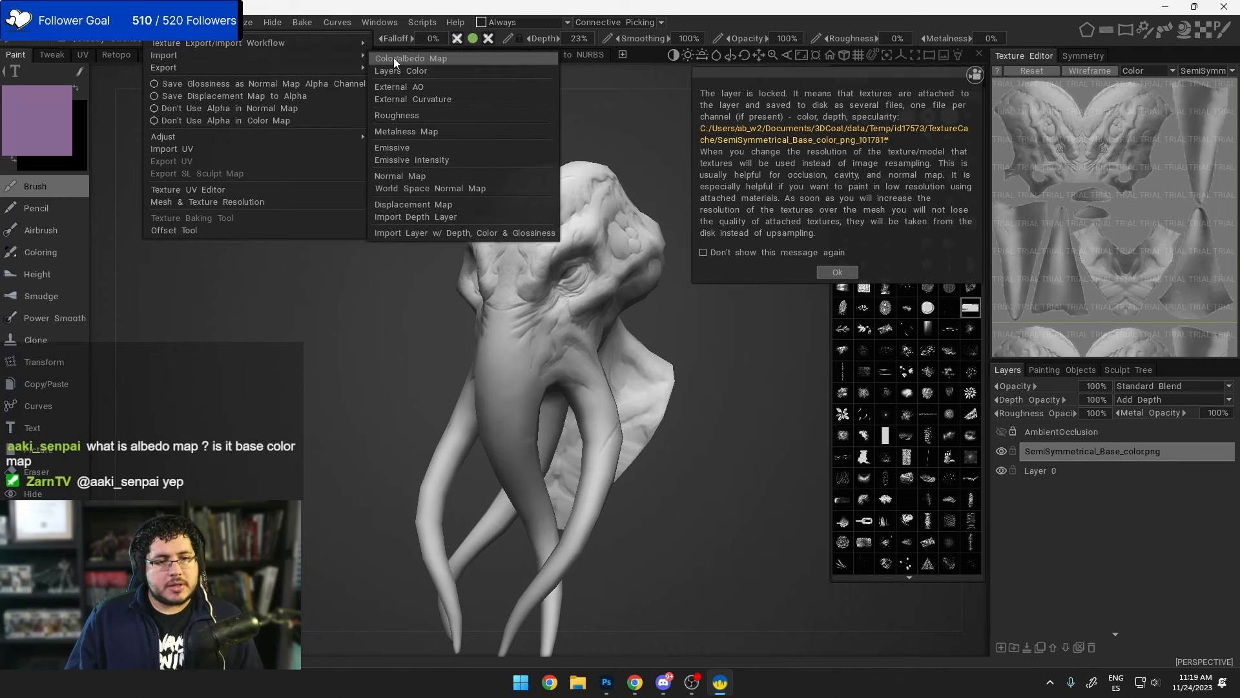
left_click(428, 174)
left_click(517, 146)
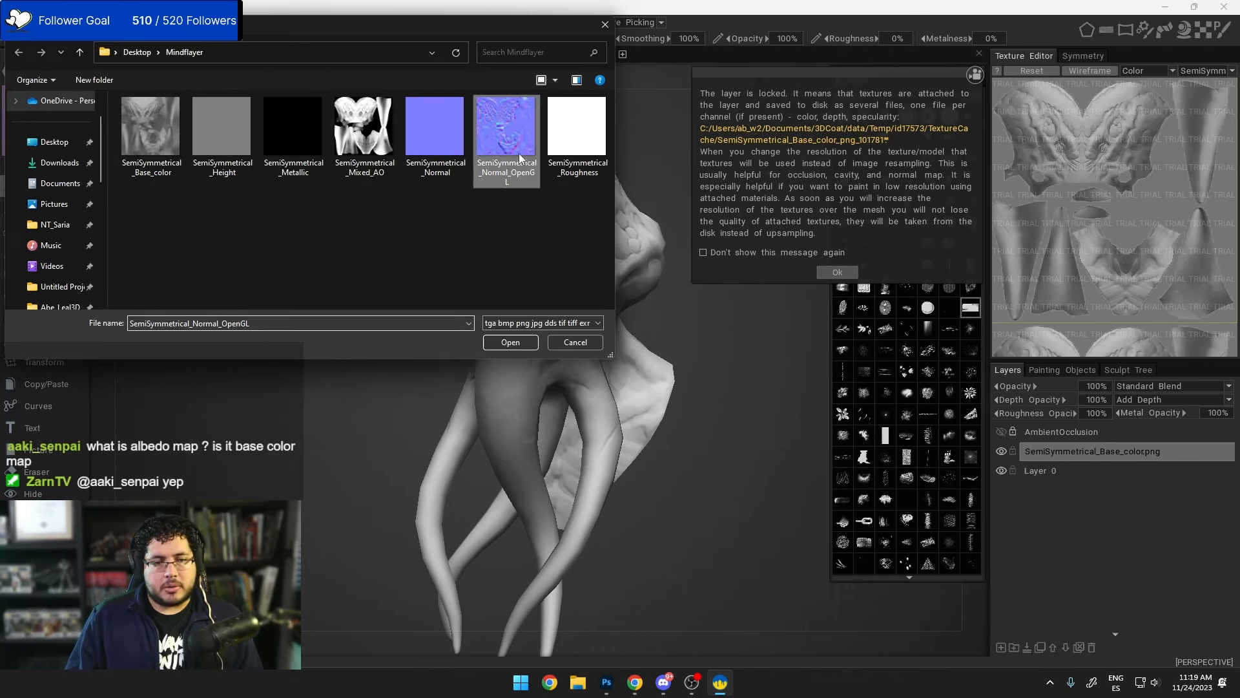
left_click(517, 340)
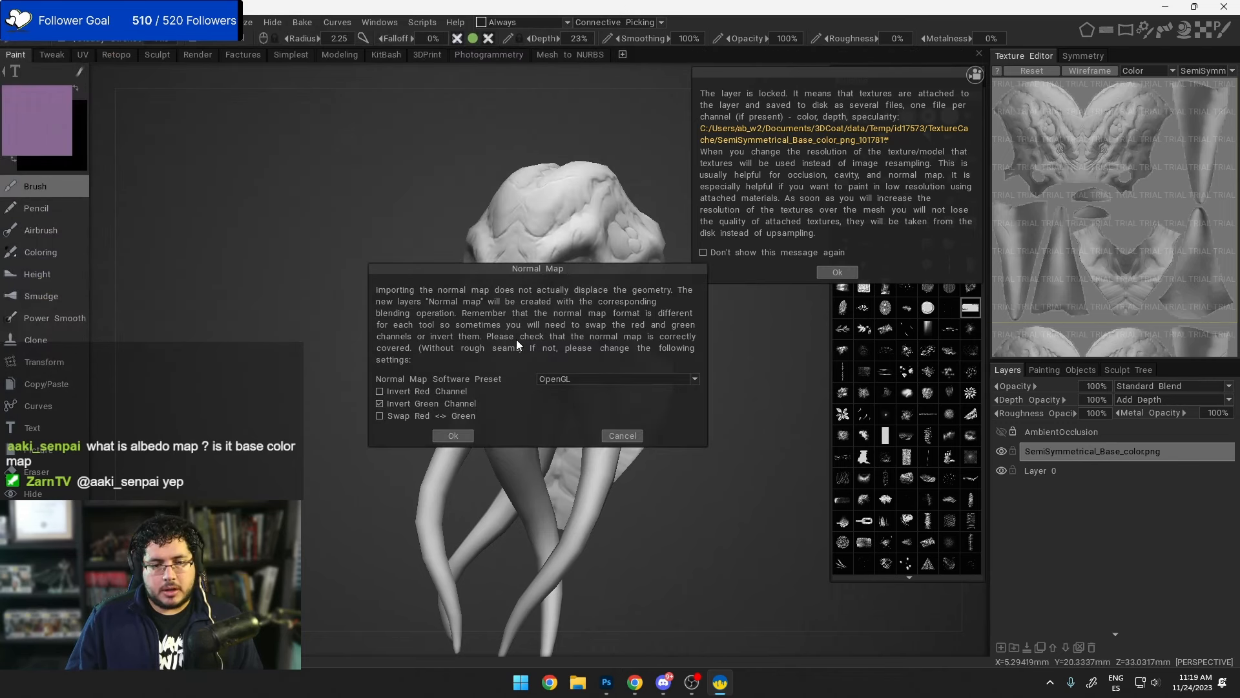
left_click(464, 436)
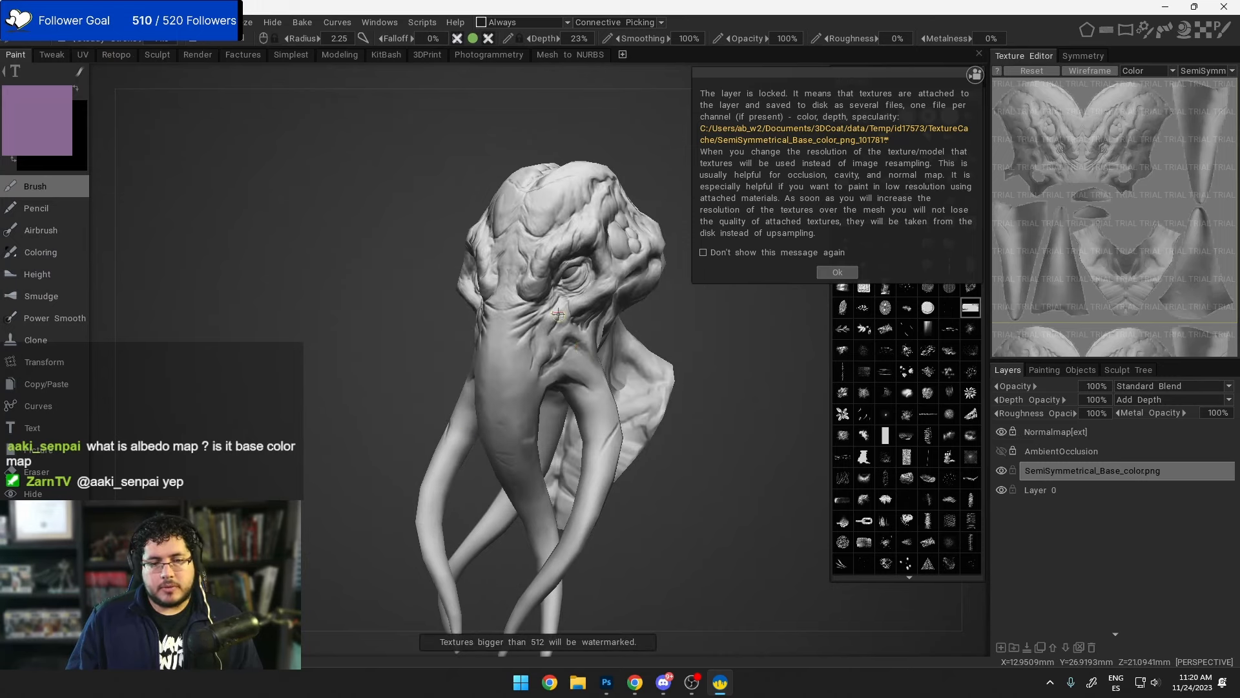
scroll(626, 371, "up", 5)
scroll(601, 355, "down", 4)
mouse_move(575, 337)
left_mouse_down("alt")
mouse_move(624, 347)
mouse_move(574, 338)
left_mouse_up("alt")
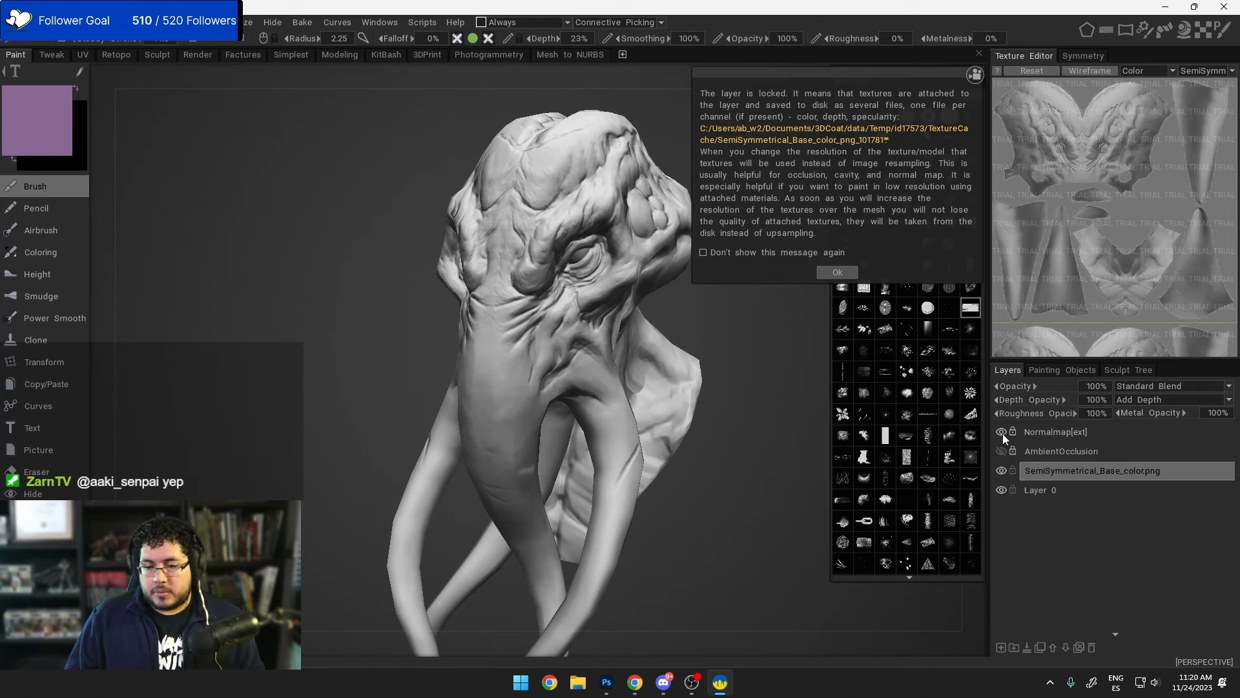
Step: Lower the depth opacity of the Normalmap[ext] layer to 44% and check the softened relief on the head
left_click(1092, 432)
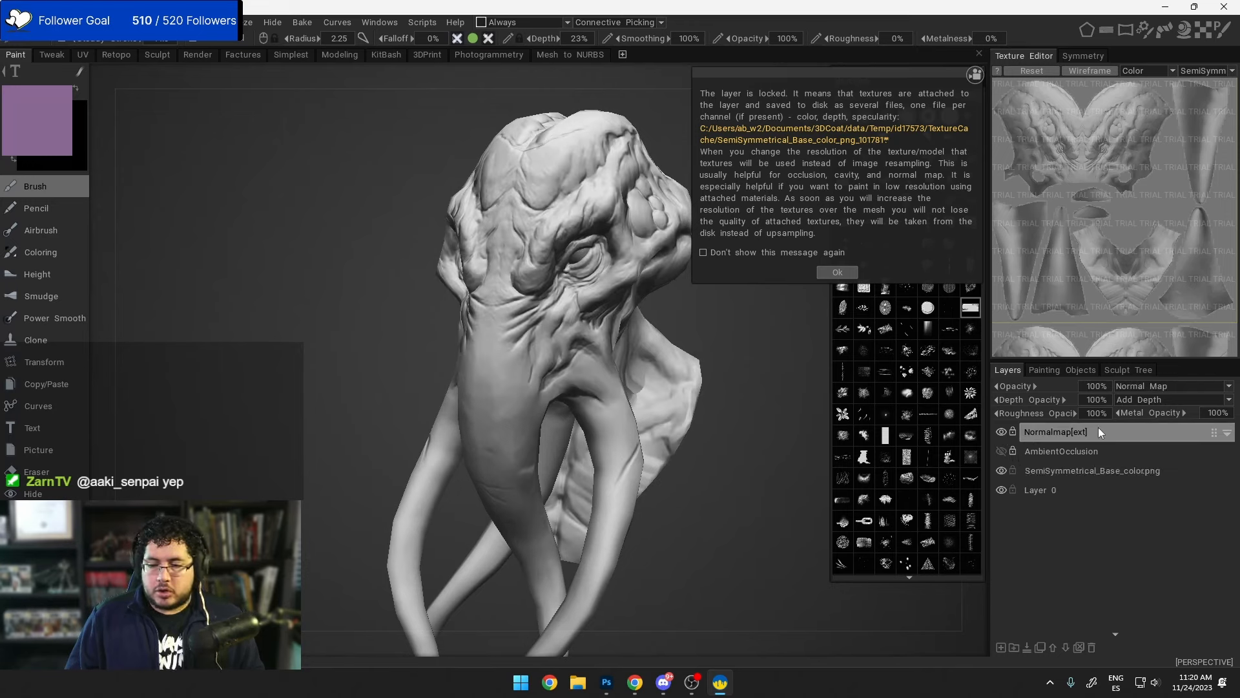
left_click_drag(1041, 400, 994, 410)
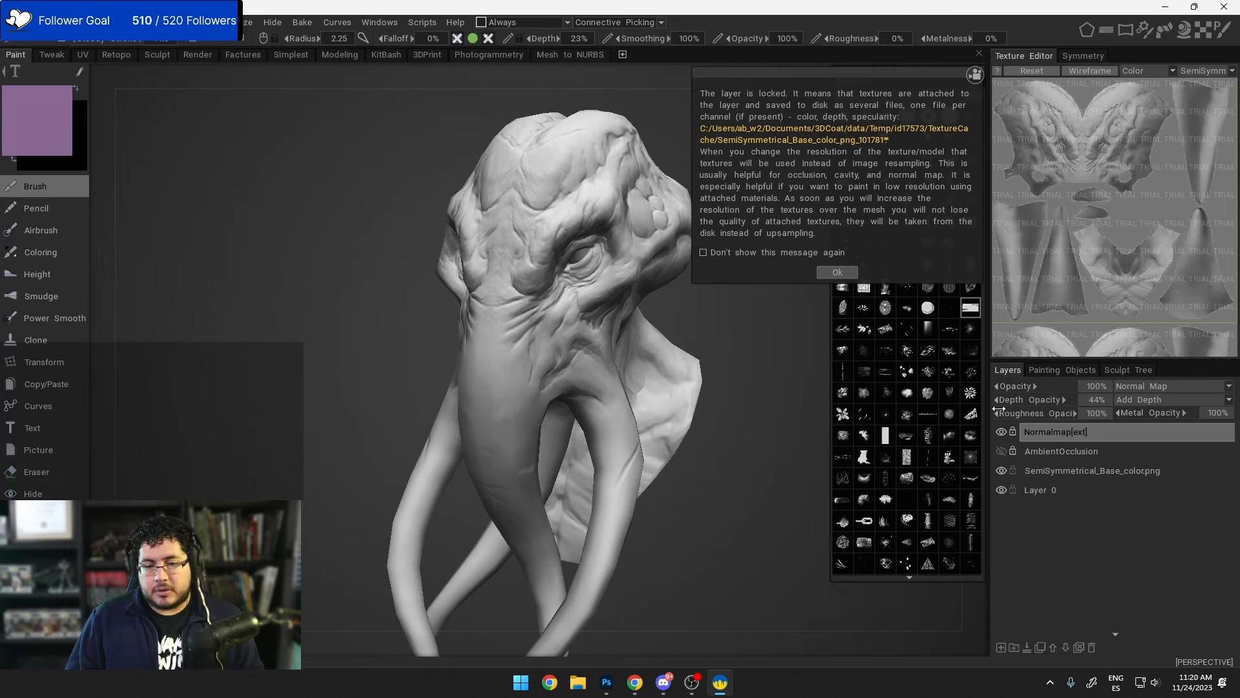
right_click_drag(604, 382, 629, 378, "alt")
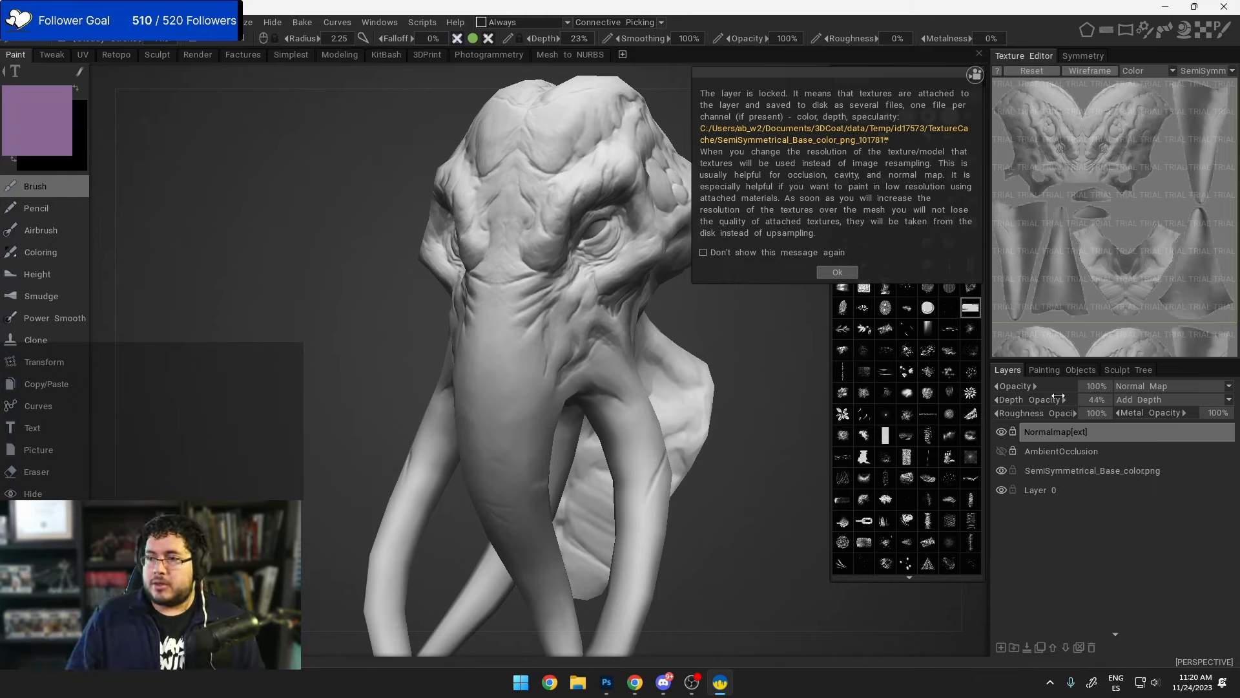
mouse_move(699, 344)
left_mouse_down()
mouse_move(675, 394)
mouse_move(881, 247)
left_mouse_up()
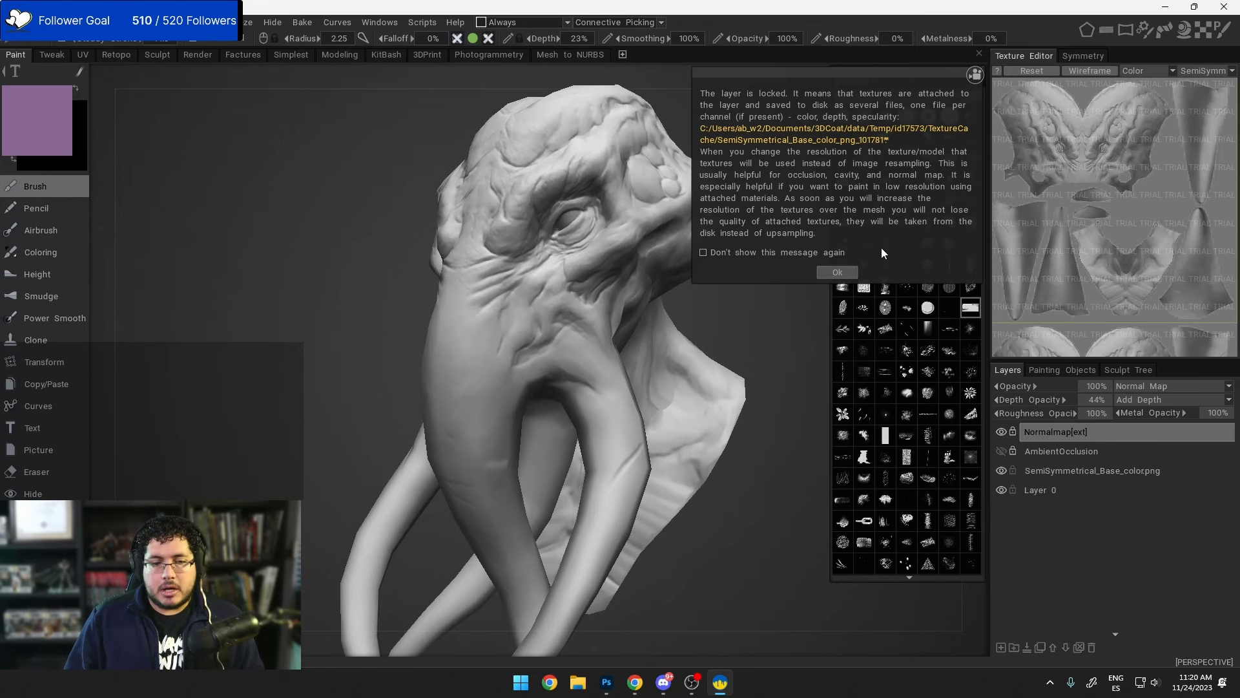
Step: Dismiss the locked-layer message and examine the whole head from farther away
left_click(836, 272)
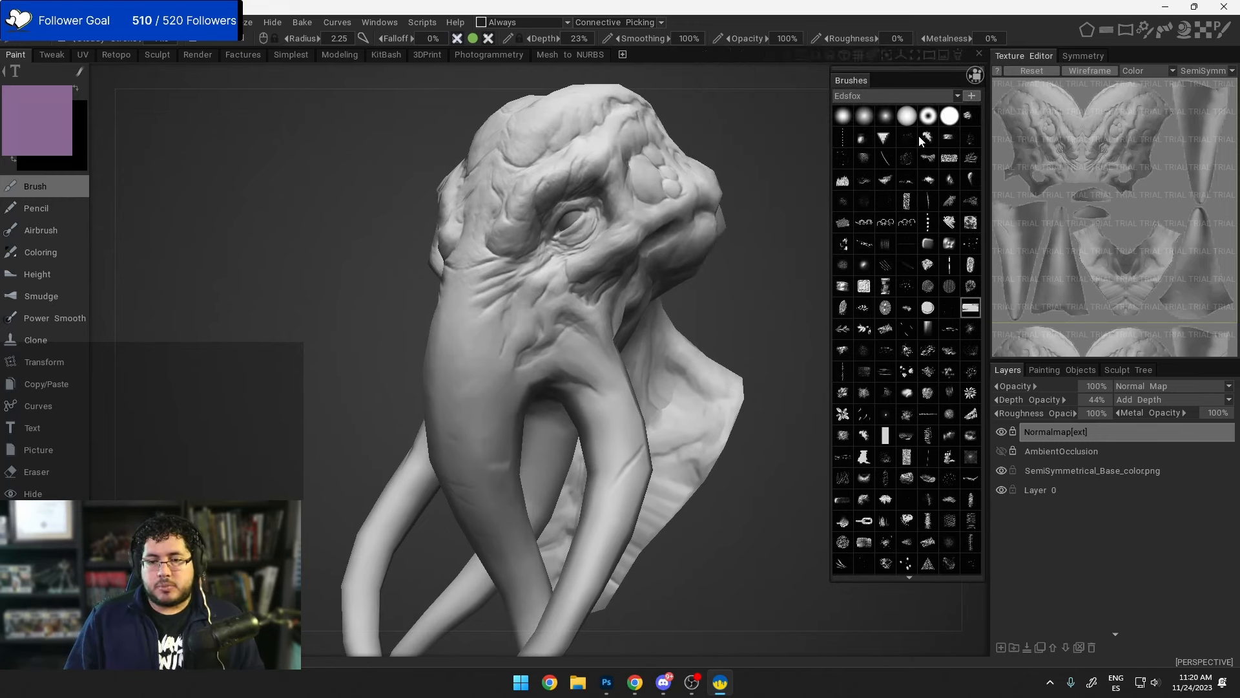
mouse_move(907, 206)
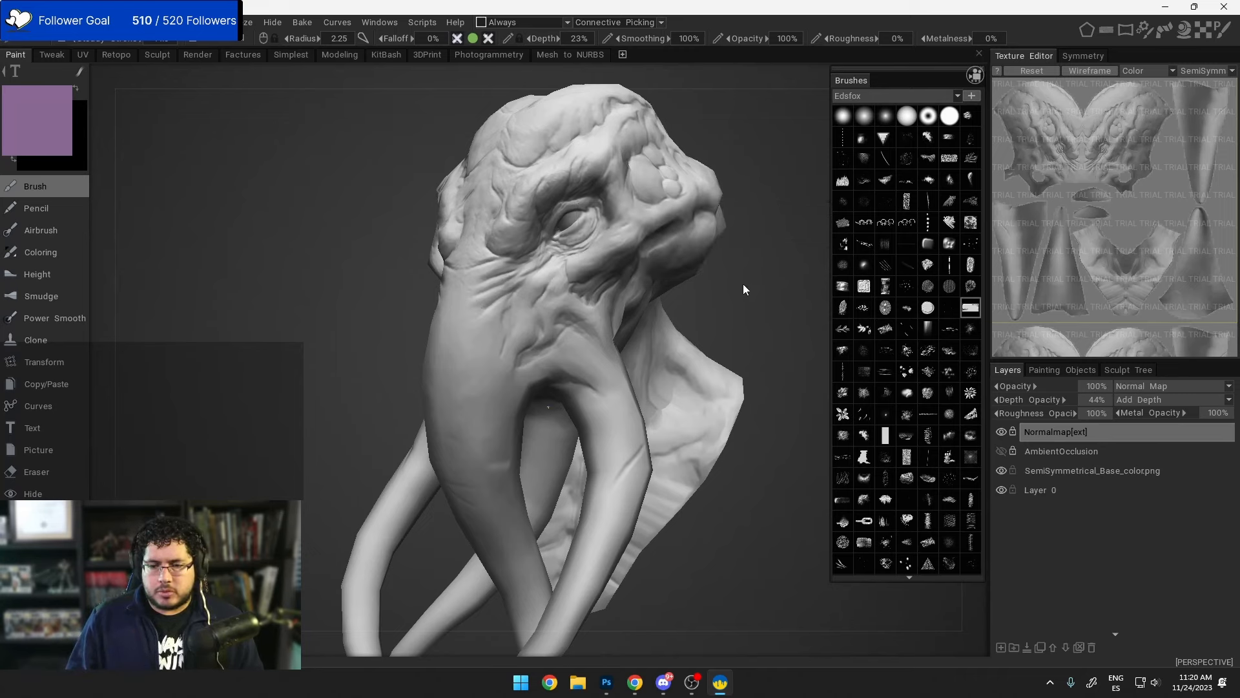
left_click_drag(743, 289, 917, 248)
scroll(697, 289, "down", 5)
mouse_move(684, 316)
left_mouse_down()
mouse_move(651, 327)
mouse_move(820, 356)
mouse_move(683, 354)
left_mouse_up()
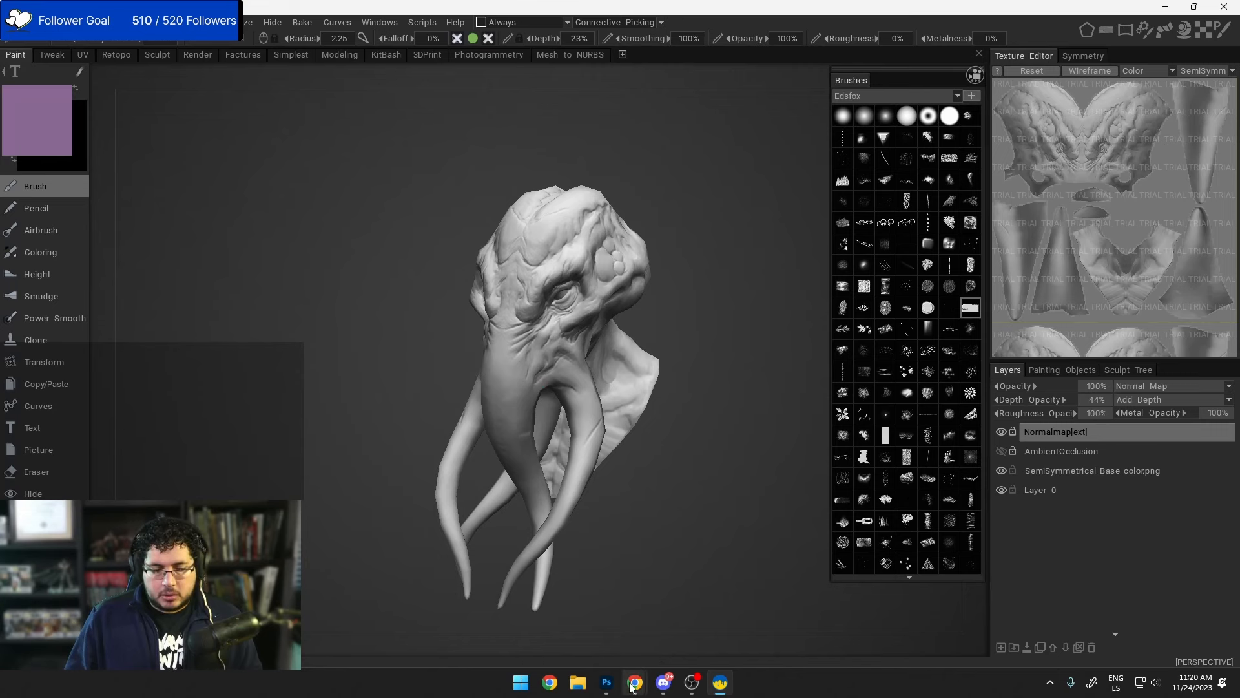
Step: Switch to the browser, search Google Images for "hand painted textures character", and browse the results for a painted creature reference
mouse_move(633, 686)
left_click(552, 635)
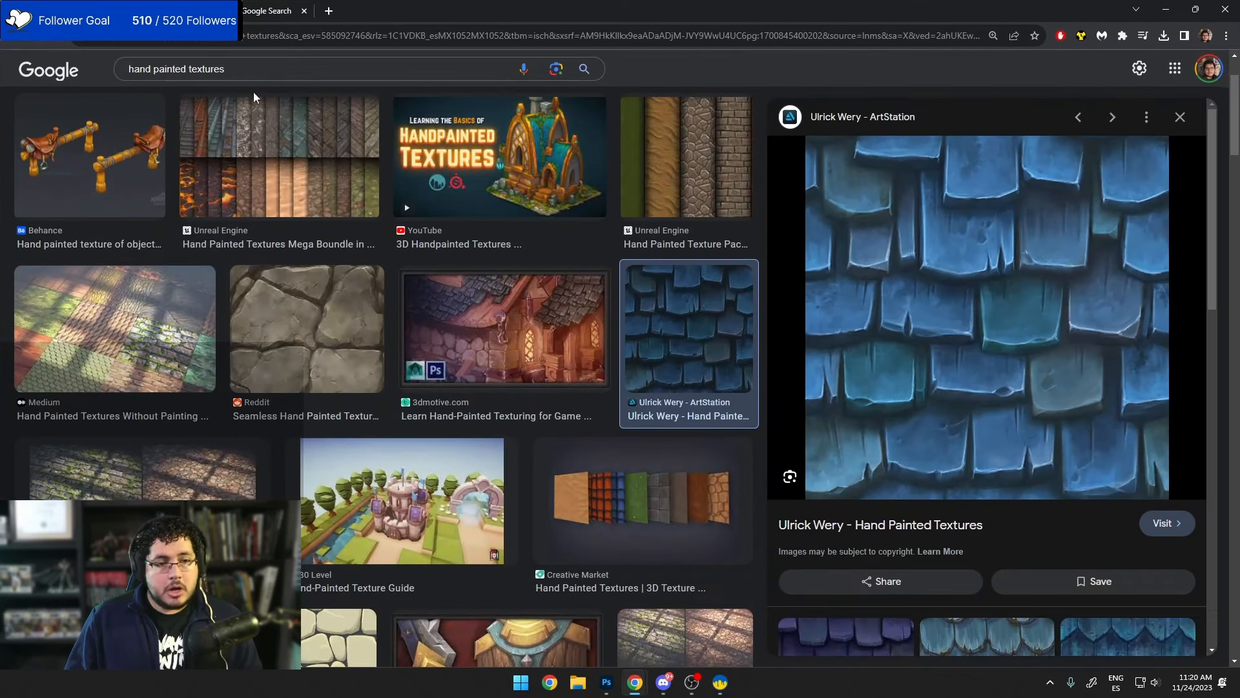
left_click(251, 67)
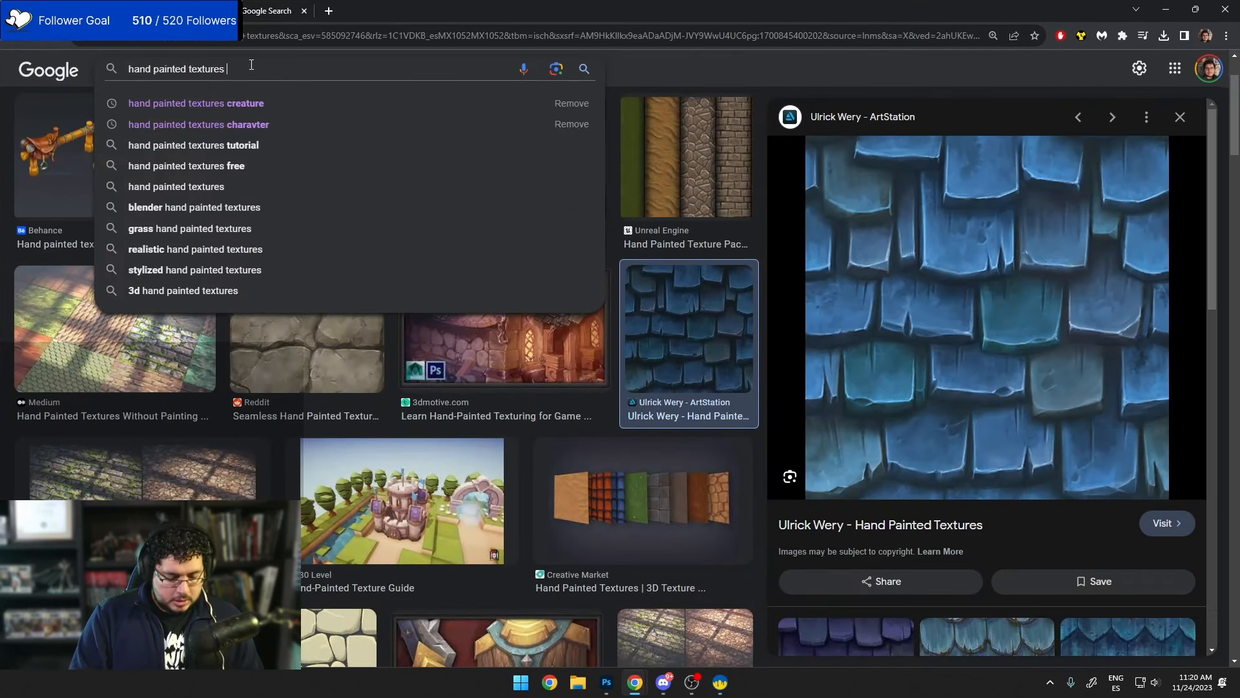
type("character")
key("Return")
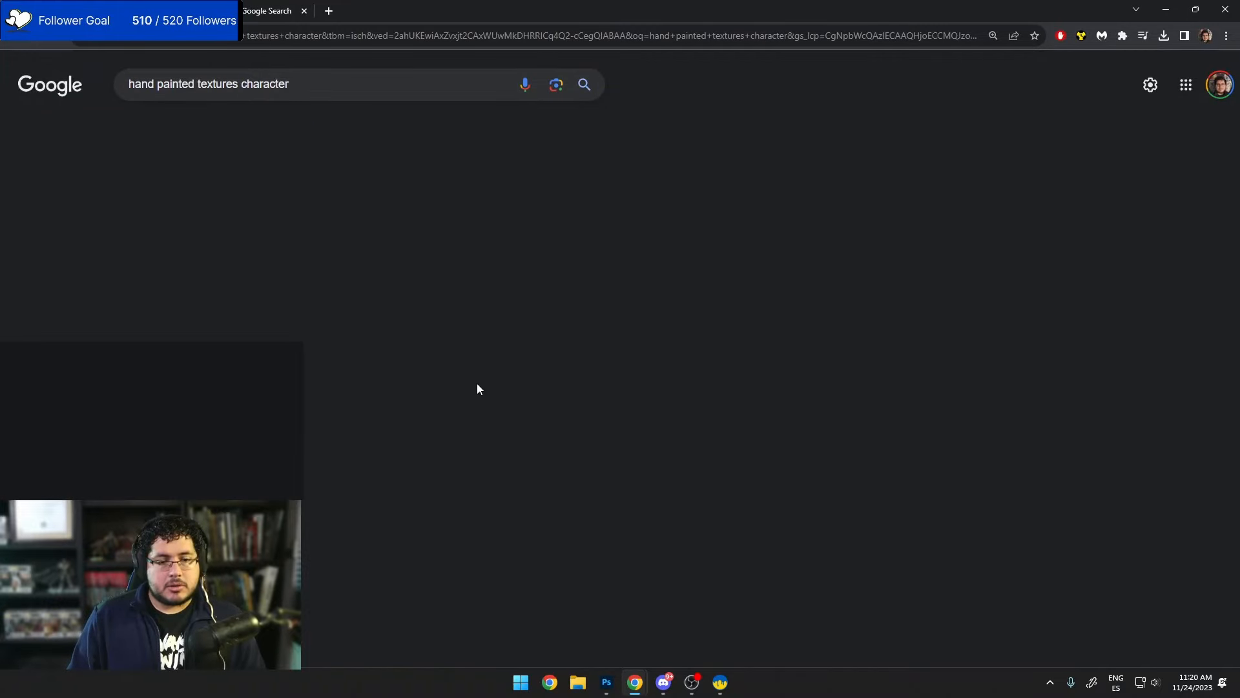
scroll(634, 326, "down", 5)
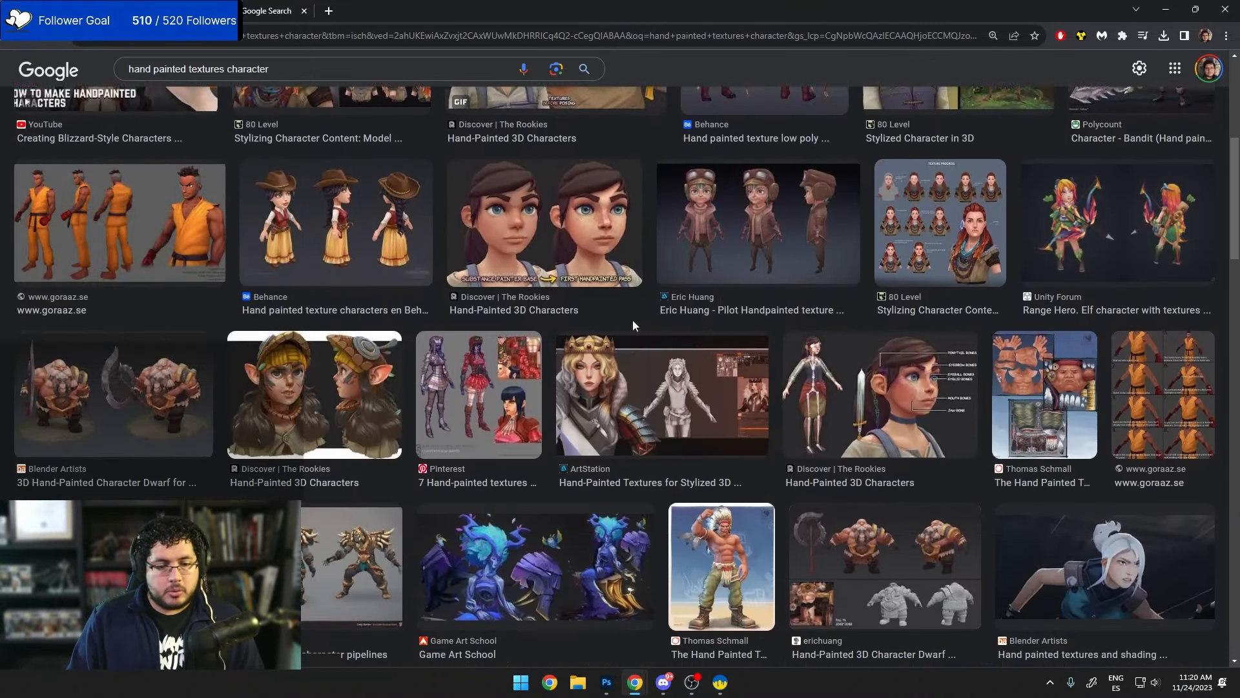
scroll(633, 325, "down", 15)
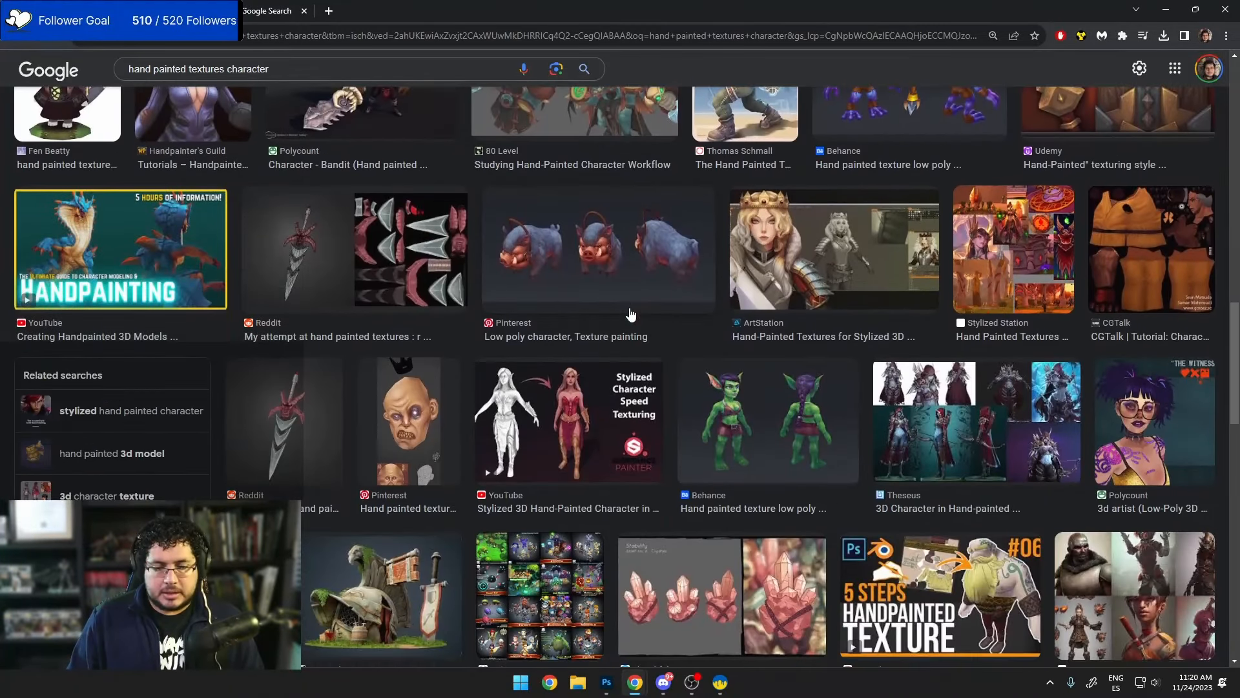
scroll(630, 314, "down", 15)
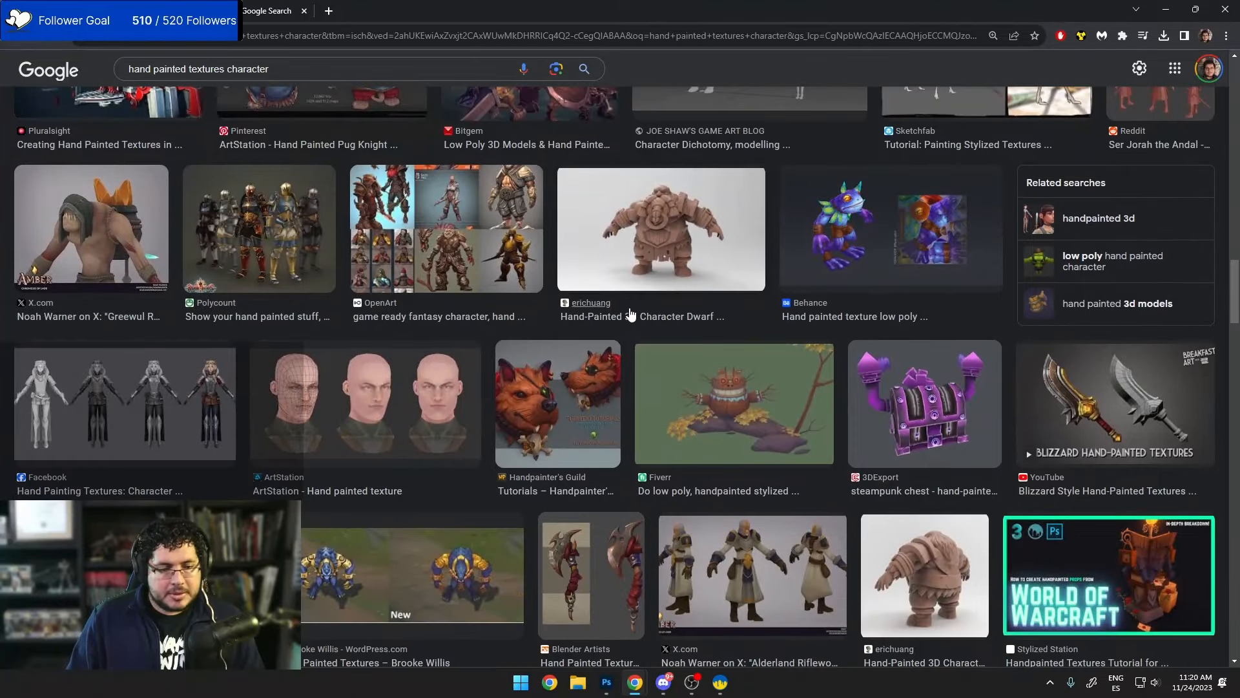
scroll(630, 314, "down", 15)
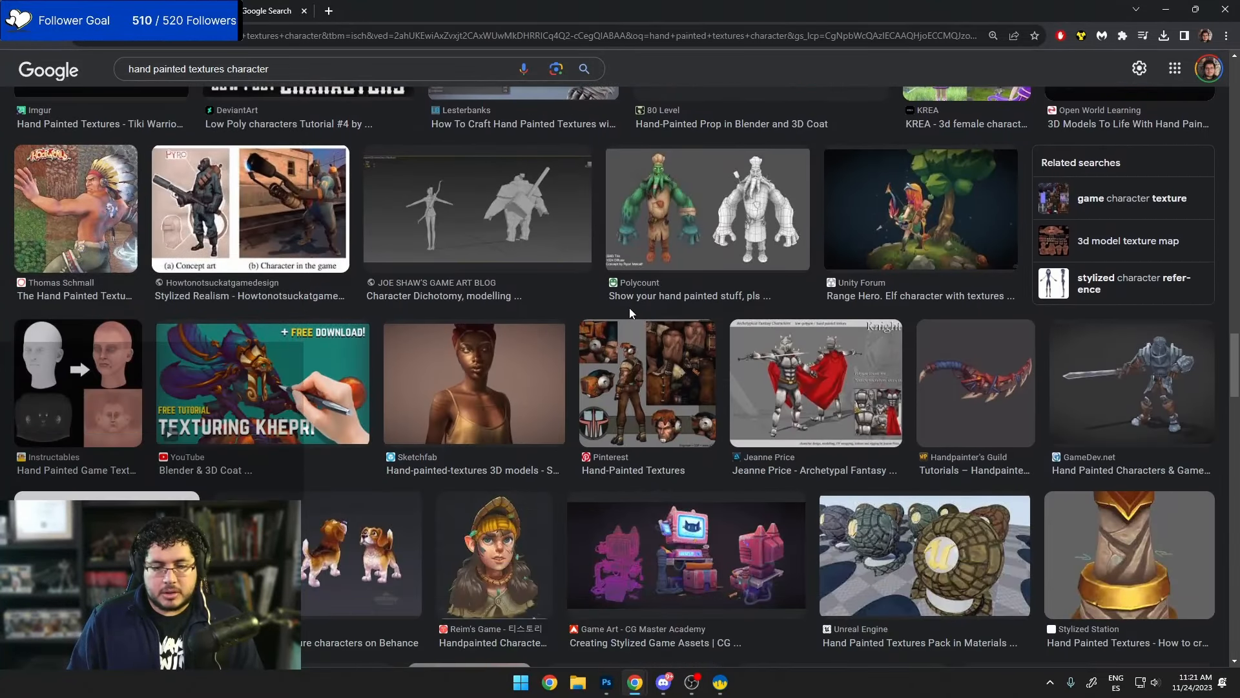
scroll(630, 310, "down", 15)
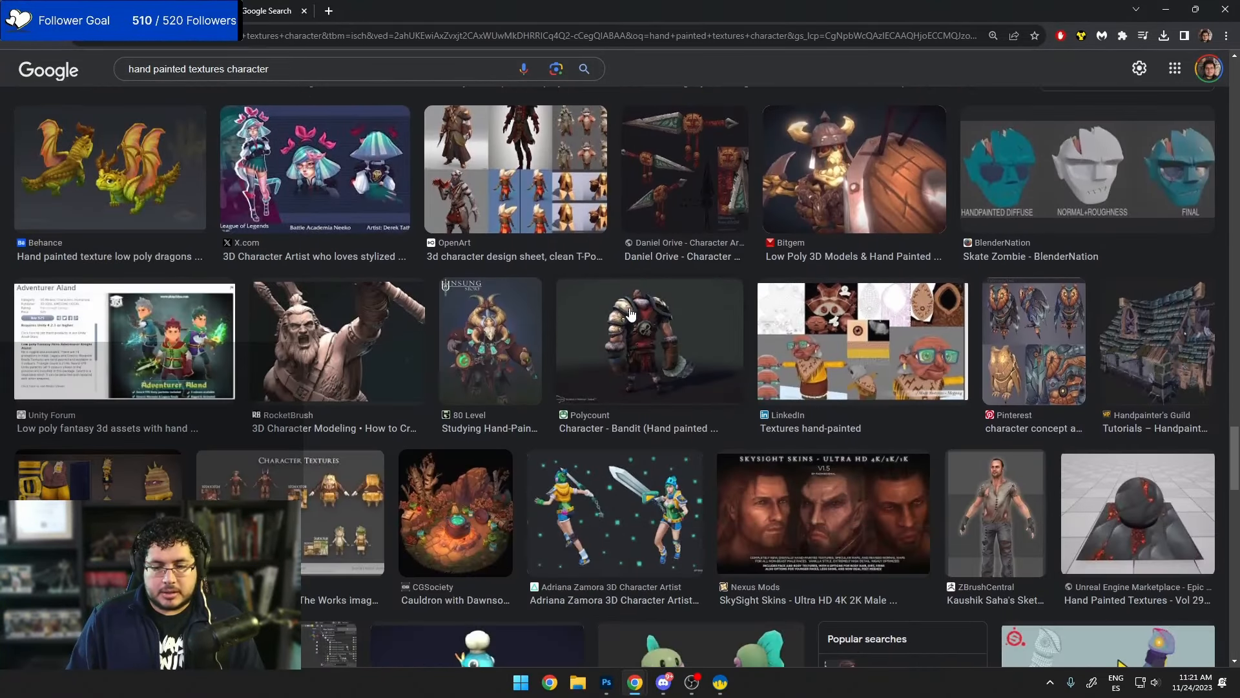
scroll(631, 314, "down", 15)
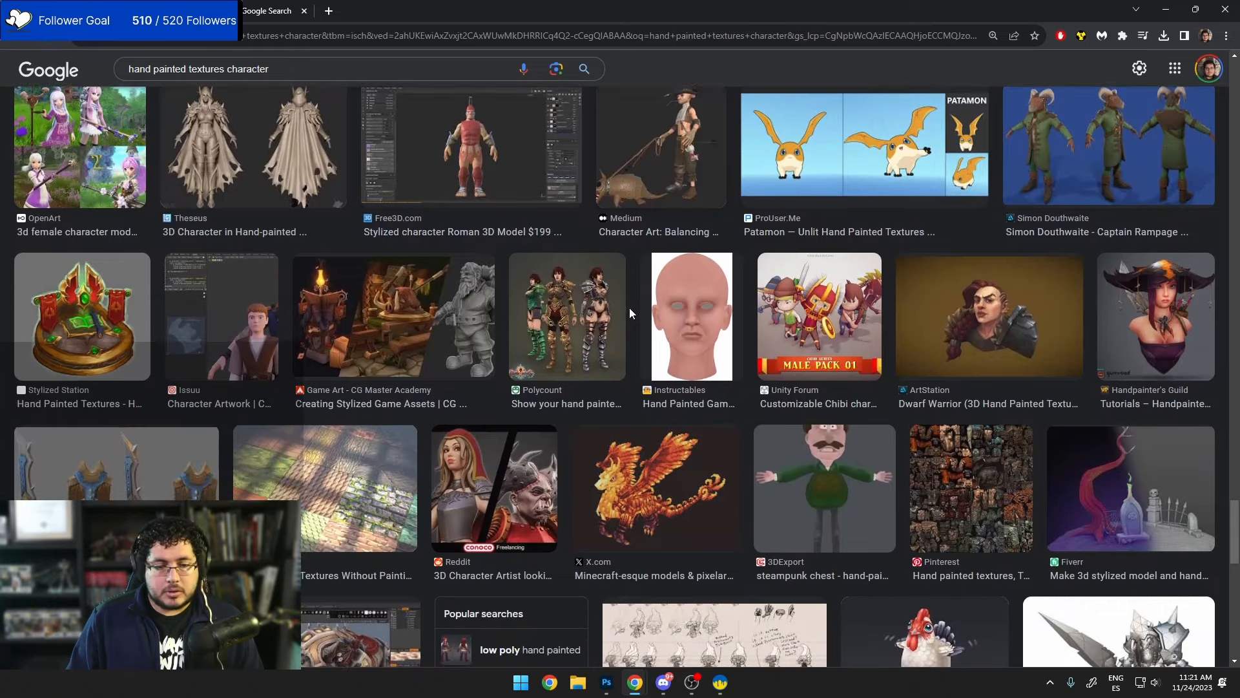
scroll(630, 308, "down", 5)
Step: Return to the head, launch PureRef over it, and paste in the copied hand-painted orc head image as a reference
key("alt+Tab")
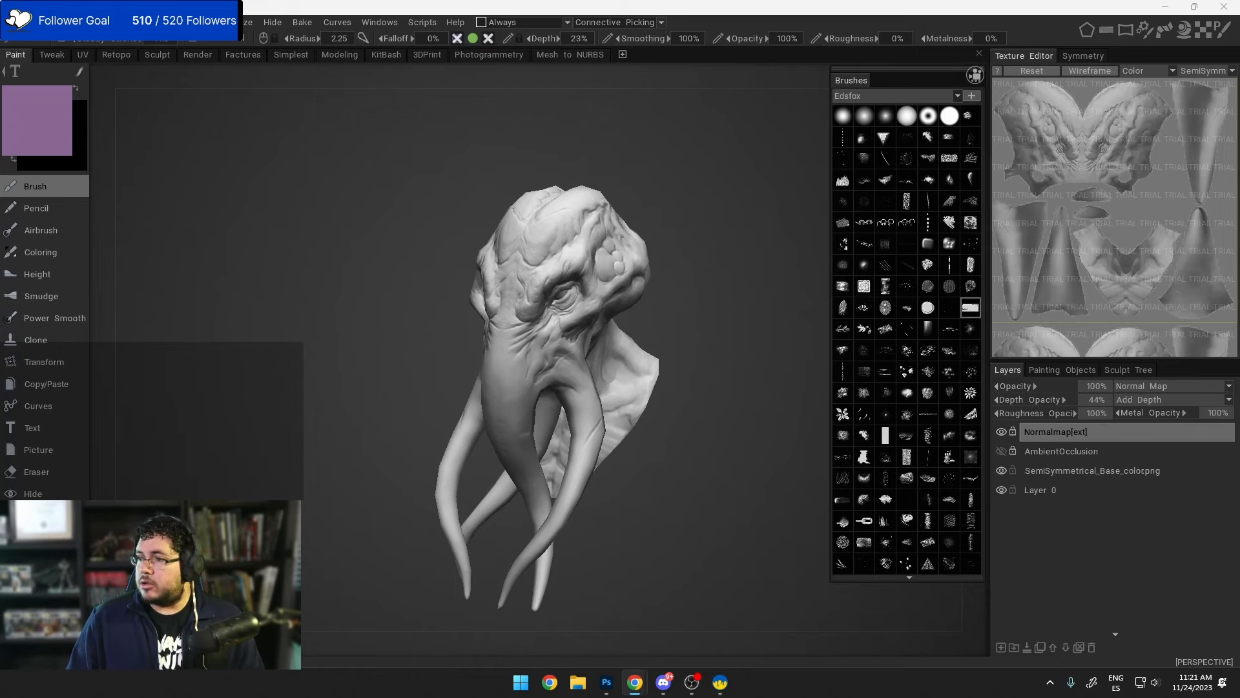
key("super")
type("pure")
key("Return")
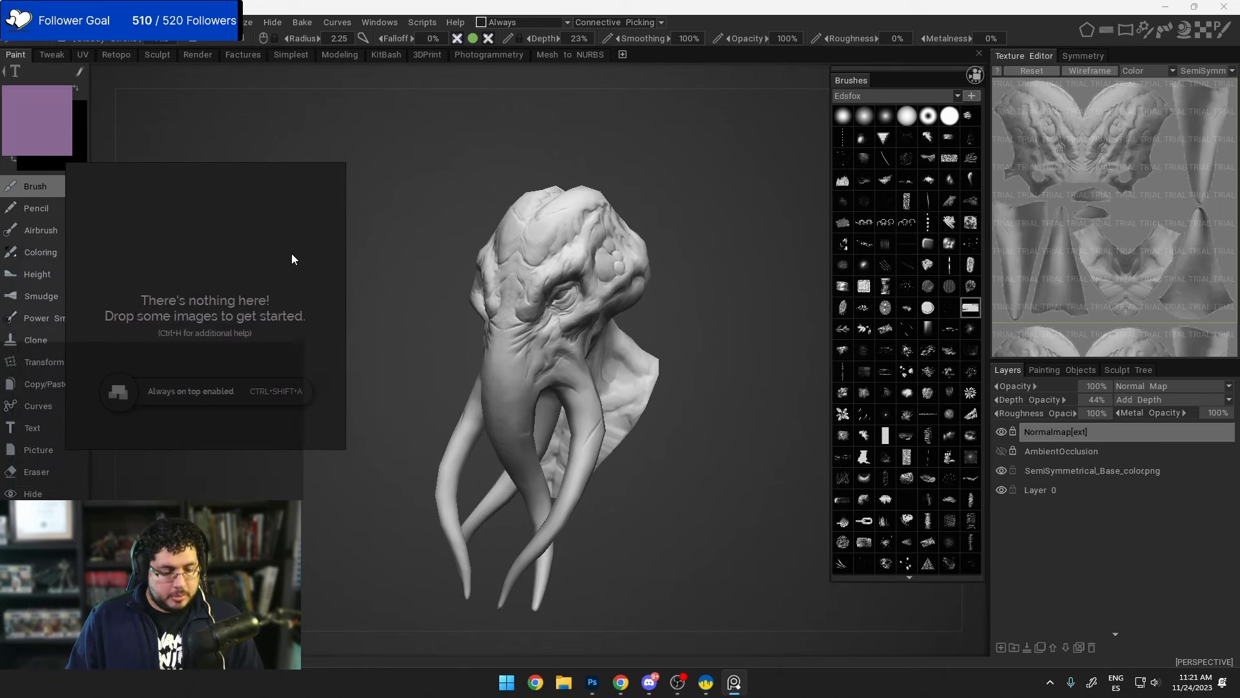
key("ctrl+v")
middle_click_drag(183, 251, 272, 326)
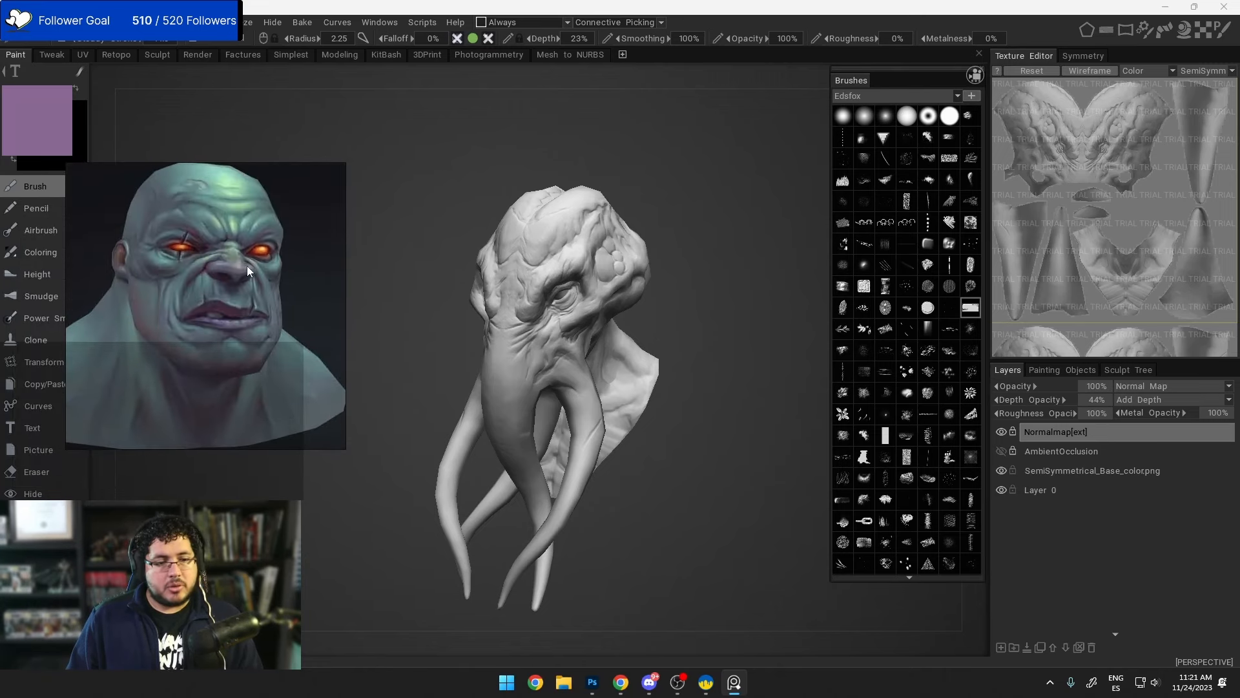
Step: Move the orc reference window beside the paint tools and shrink it so it leaves the mind flayer head uncovered
scroll(247, 266, "up", 2)
scroll(247, 266, "down", 2)
right_click_drag(259, 270, 279, 214)
scroll(245, 273, "down", 2)
left_click(352, 342)
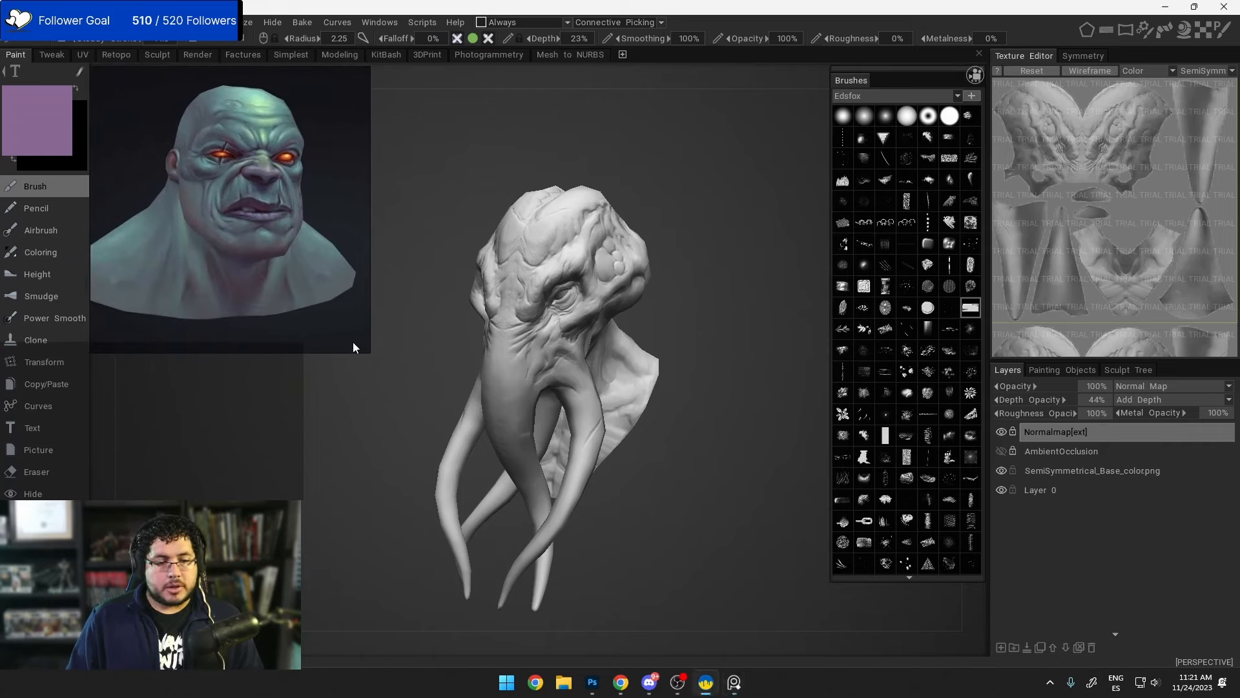
left_click(373, 359)
left_click_drag(367, 352, 266, 234)
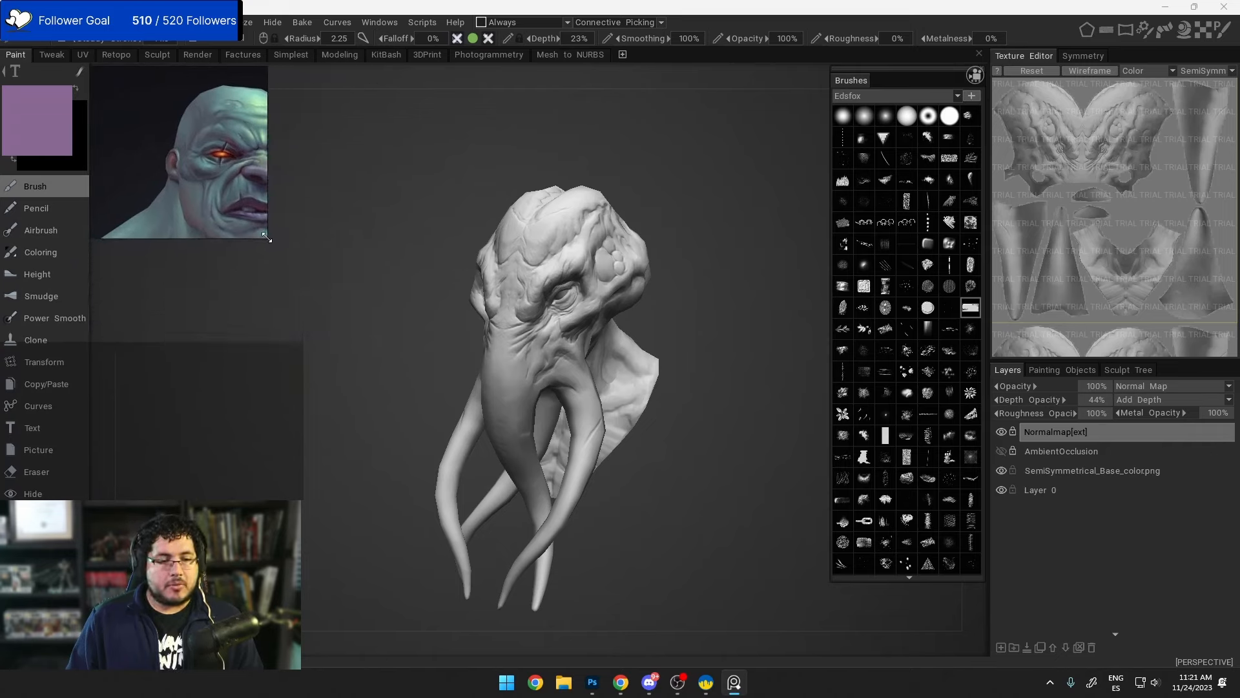
Step: Reframe the orc head inside the smaller reference window so the whole face fits, and settle the window next to the color swatch
scroll(181, 155, "down", 3)
mouse_move(181, 156)
right_mouse_down()
mouse_move(170, 149)
mouse_move(195, 142)
mouse_move(178, 149)
right_mouse_up()
mouse_move(179, 149)
middle_mouse_down()
mouse_move(160, 139)
mouse_move(169, 154)
middle_mouse_up()
scroll(154, 135, "up", 2)
scroll(169, 154, "down", 1)
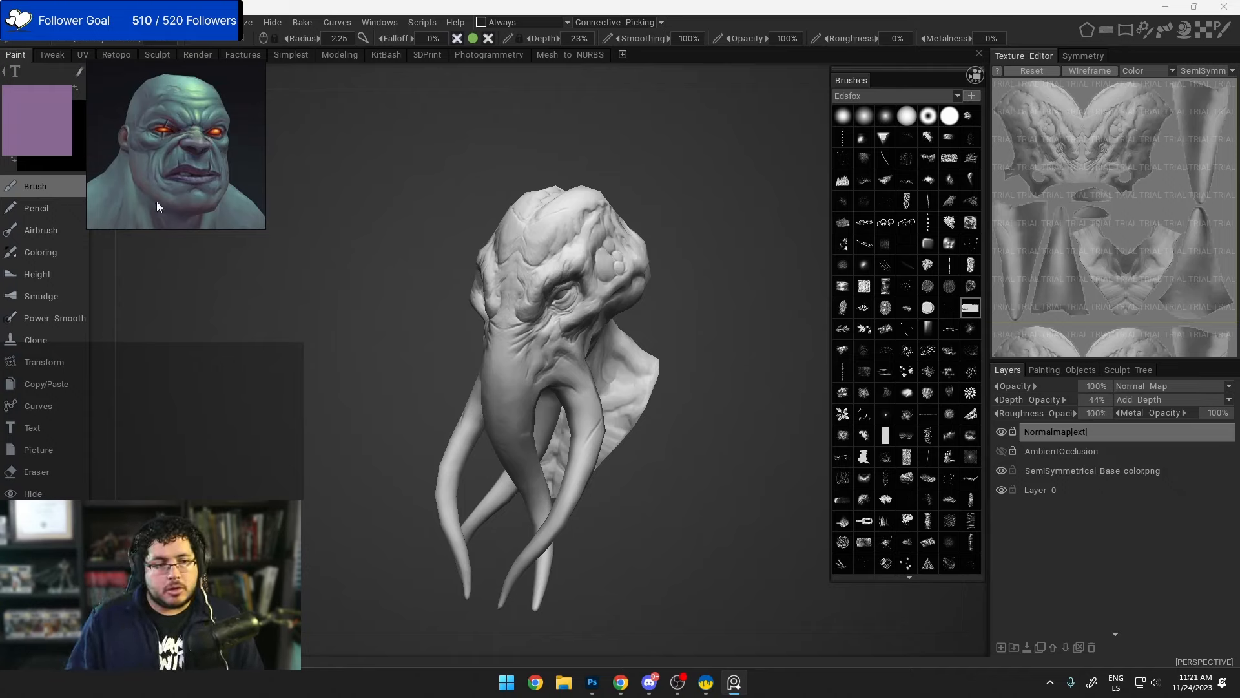
Step: Open the primary color's palette, try purples of different saturation and brightness, and switch to the light green #6EAB94
left_click(70, 124)
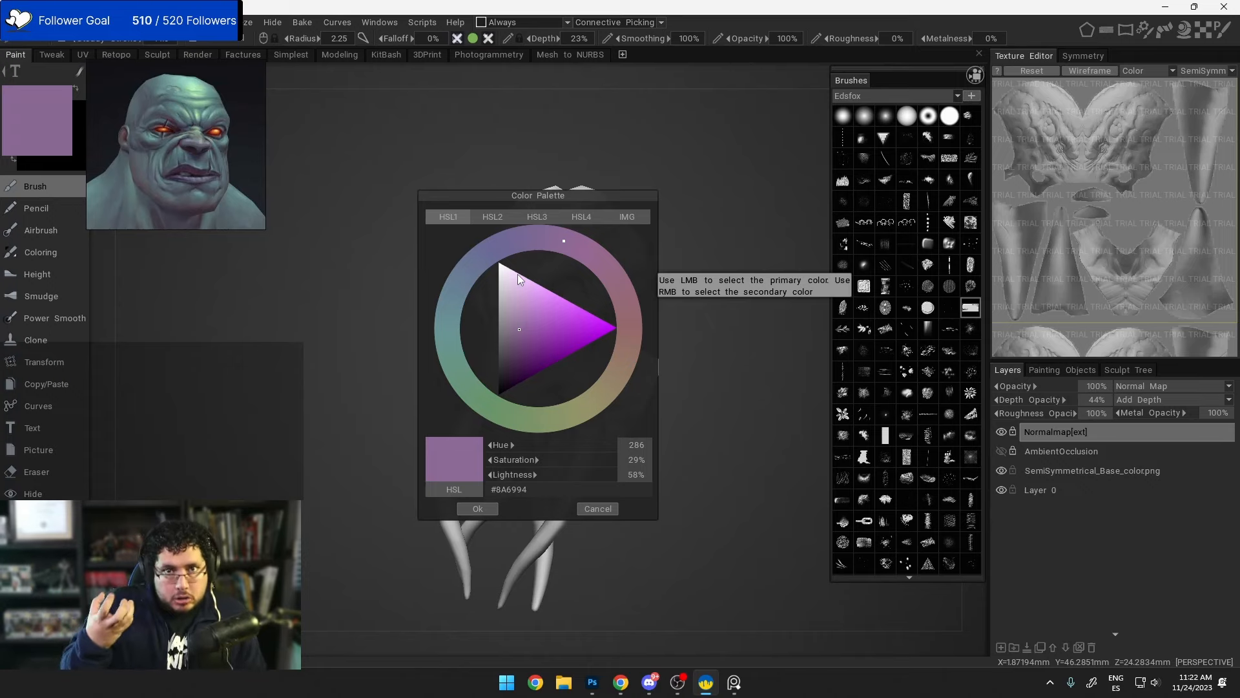
mouse_move(541, 333)
left_mouse_down()
mouse_move(610, 327)
mouse_move(493, 331)
mouse_move(555, 325)
mouse_move(543, 324)
left_mouse_up()
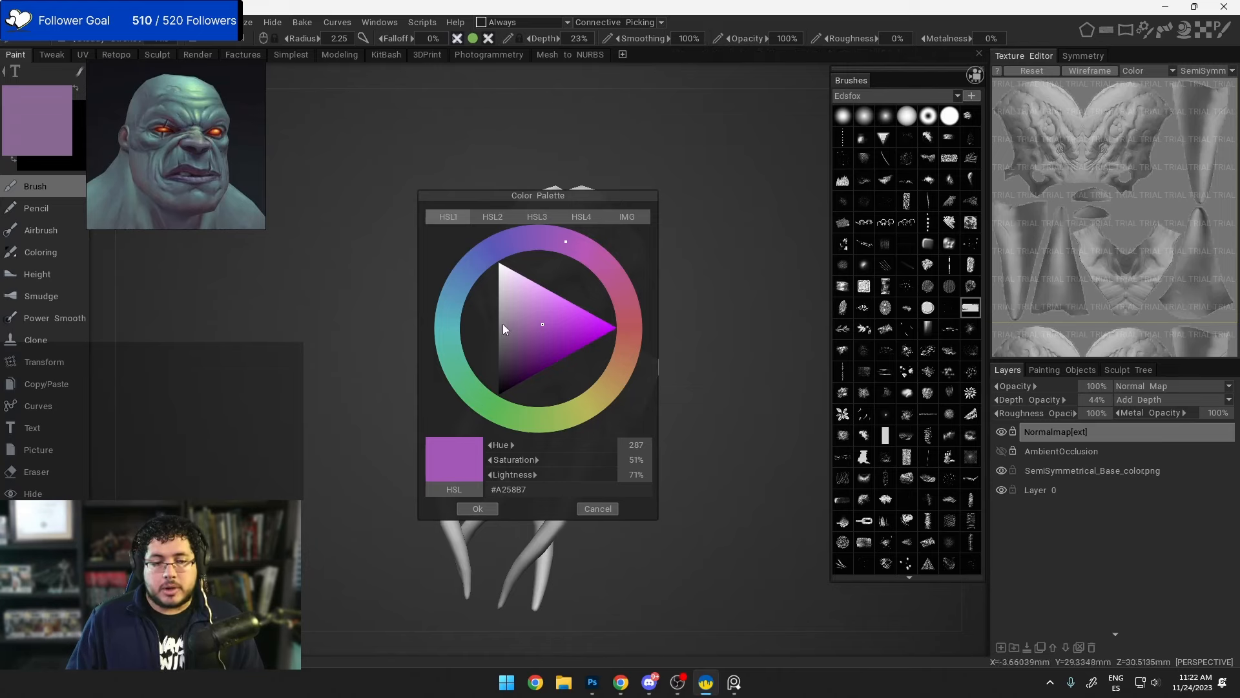
left_click(545, 316)
left_click_drag(554, 318, 510, 381)
left_click_drag(514, 355, 552, 328)
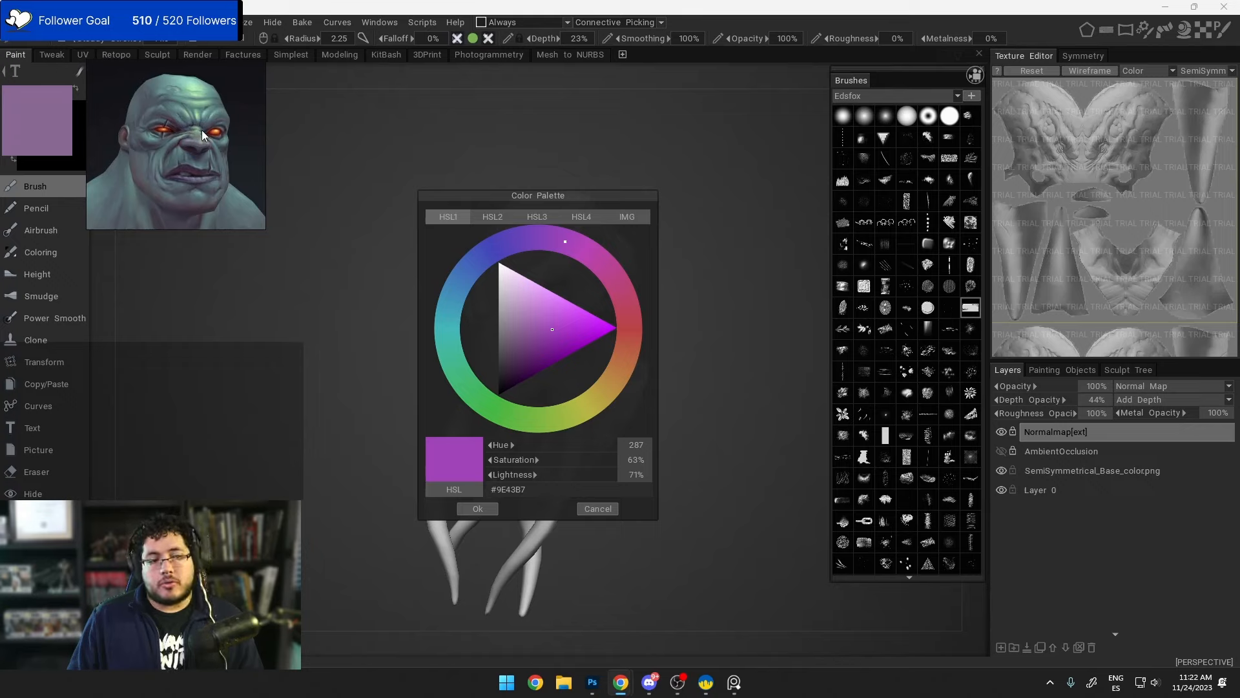
left_click(482, 398)
left_click(530, 322)
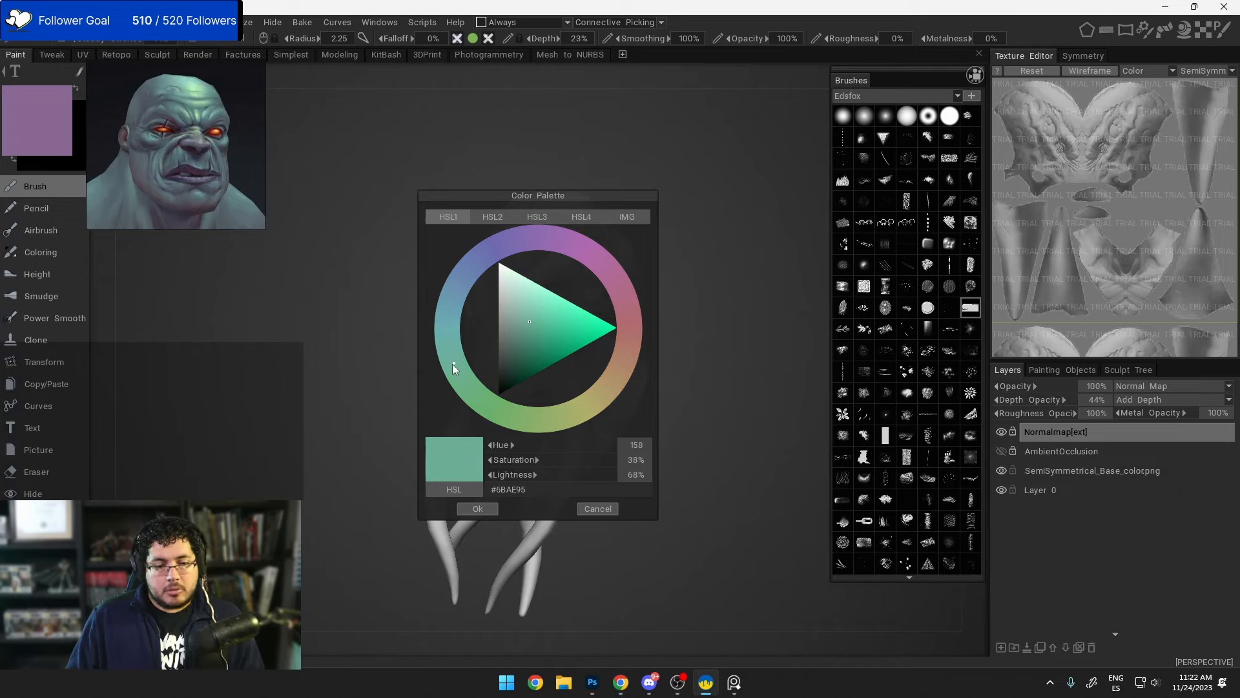
left_click(527, 321)
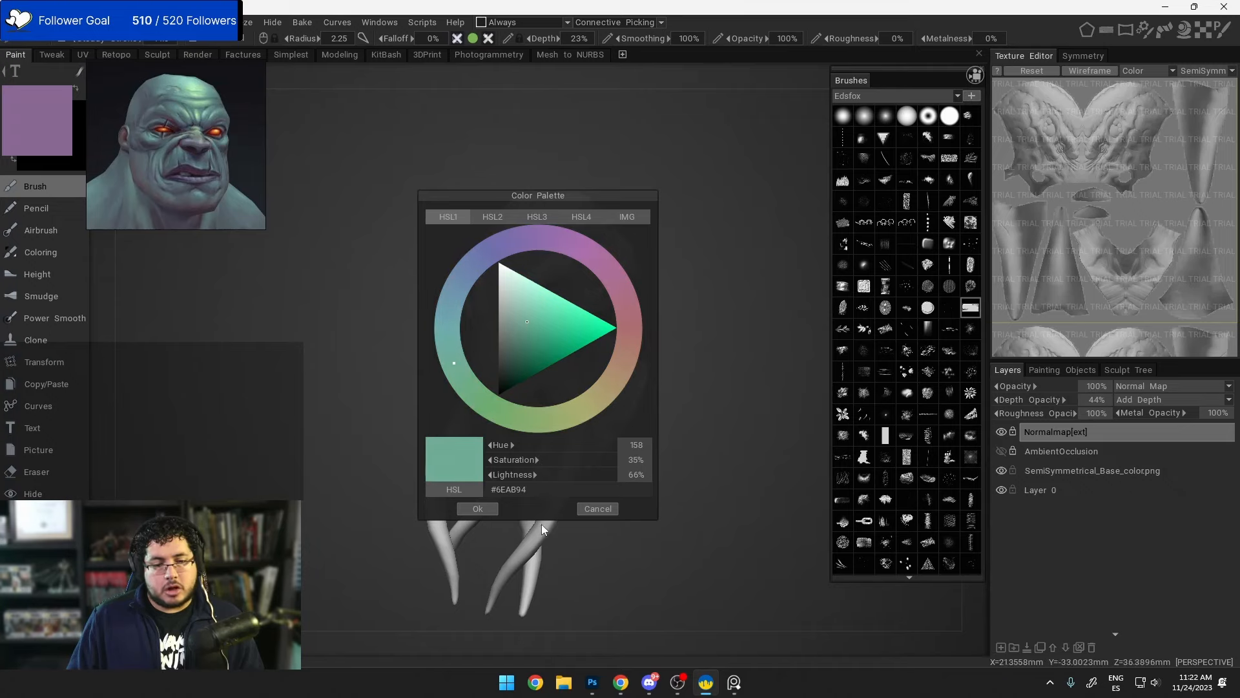
Step: Darken the green to the muted teal #527B74 with hue 169, saturation 33% and lightness 48%, and accept it as the primary color
left_click(522, 330)
left_click(518, 338)
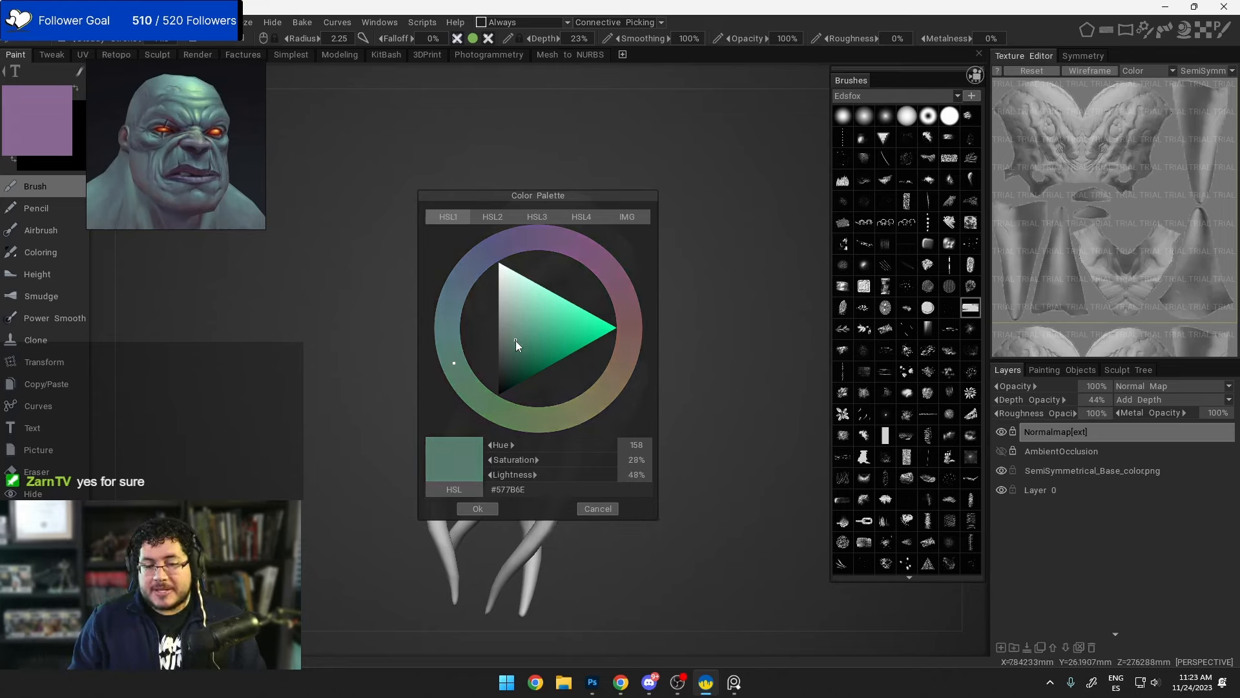
left_click(518, 341)
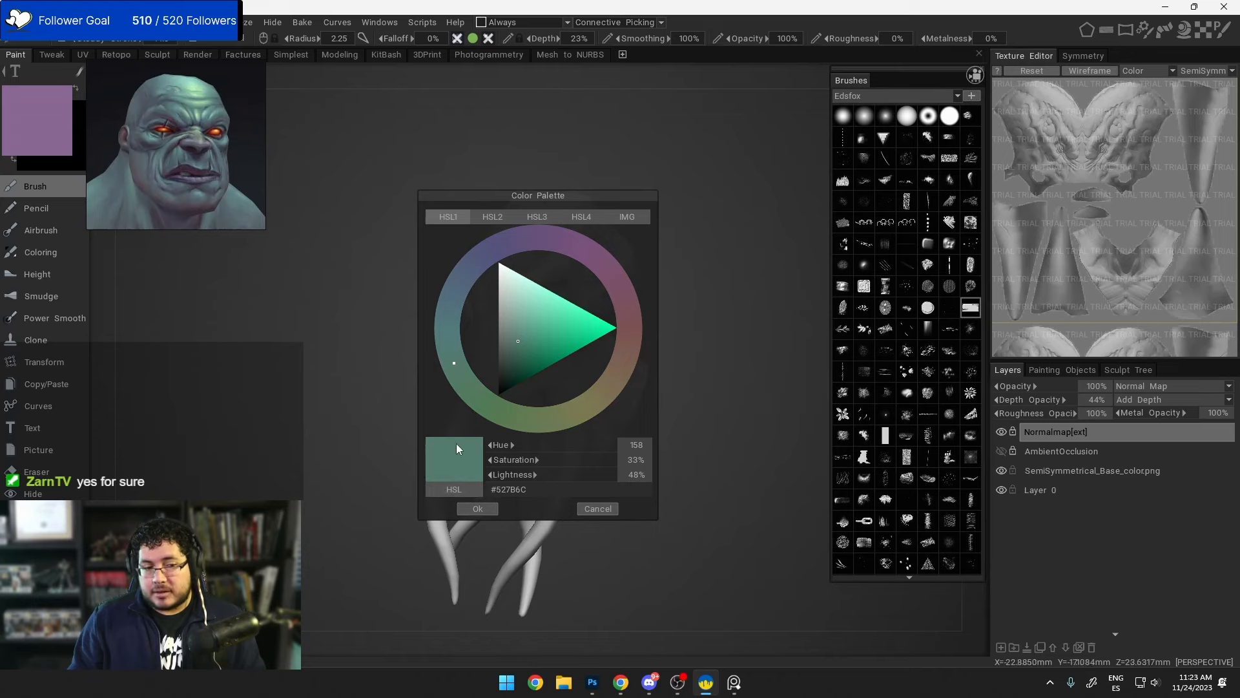
left_click_drag(455, 360, 448, 347)
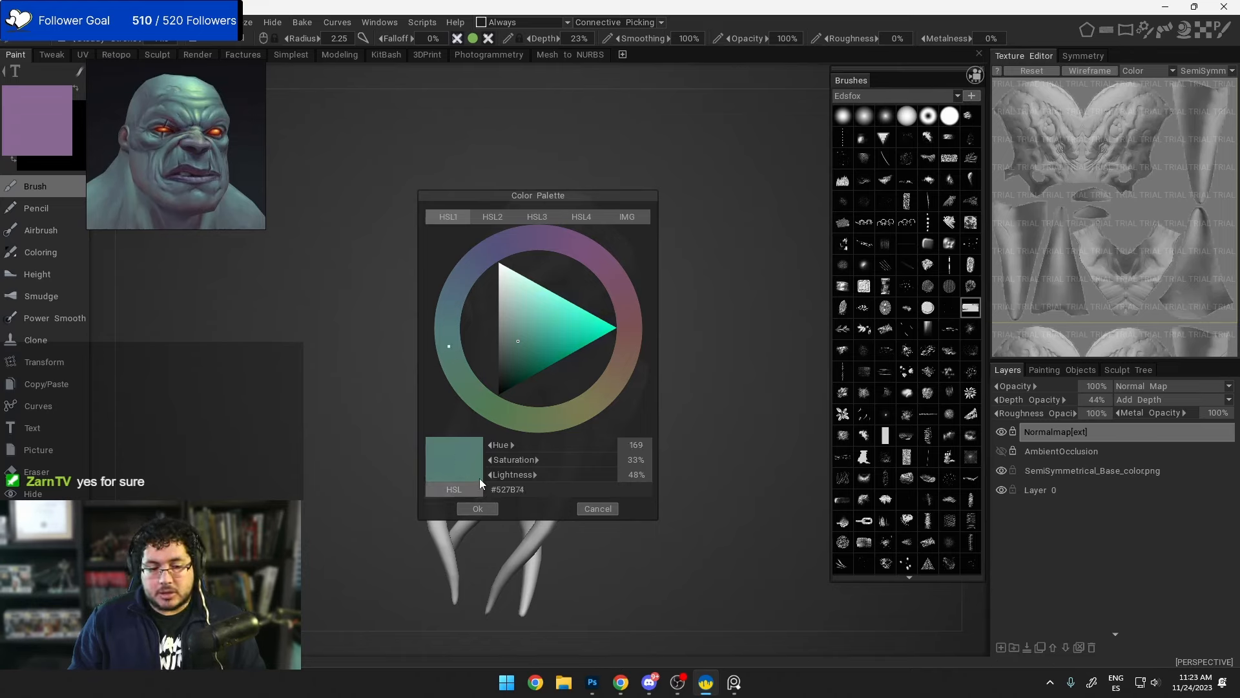
left_click(487, 514)
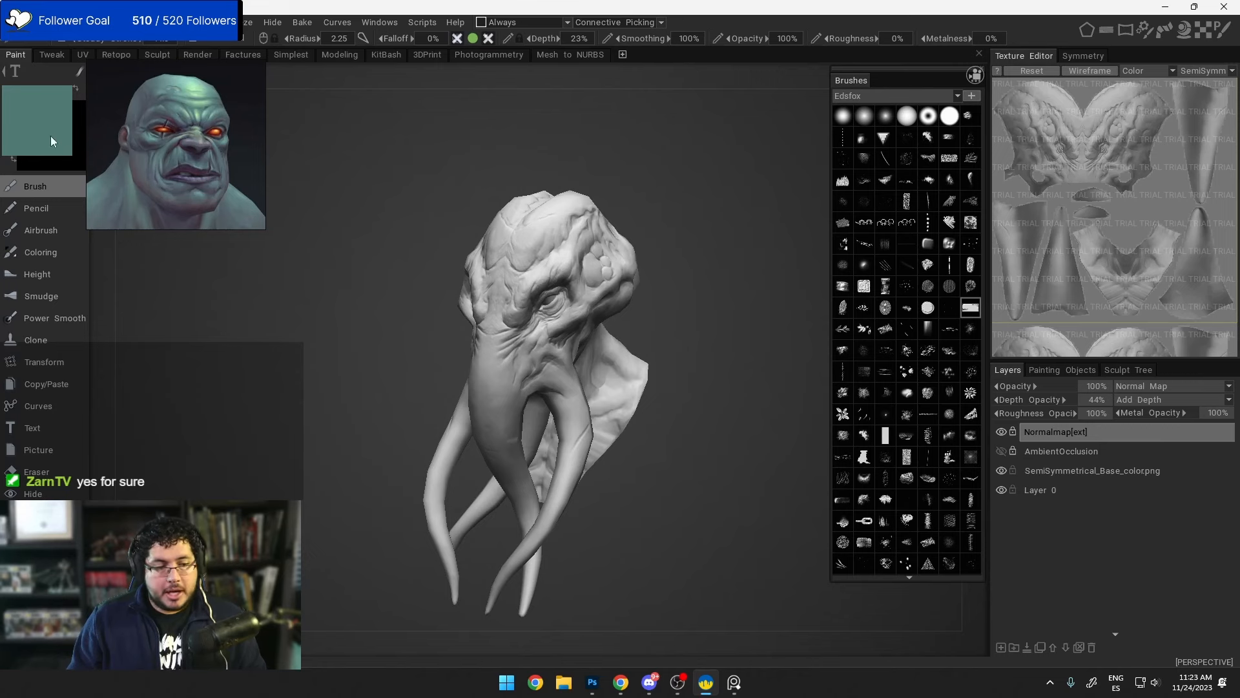
Step: Add a new layer above Normalmap[ext], fill the whole head with the teal color, and check the fill up close
left_click(1000, 648)
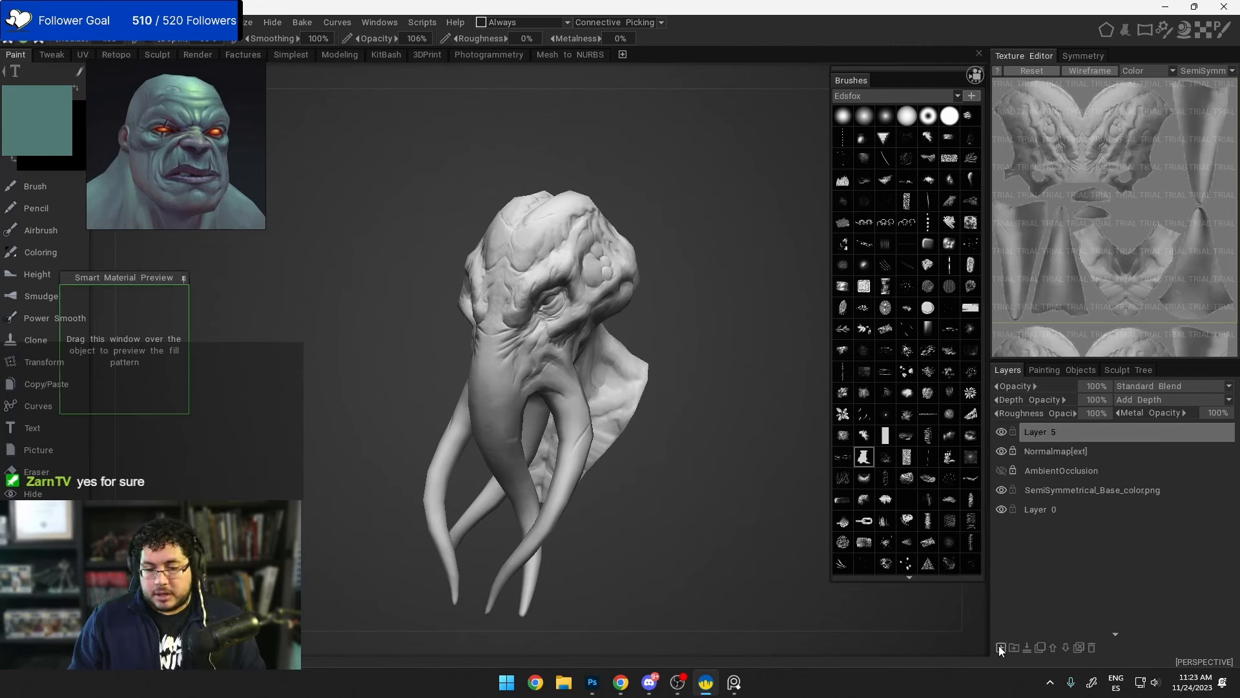
left_click(539, 260)
left_click_drag(474, 340, 637, 352, "alt")
right_click_drag(637, 352, 639, 440, "alt")
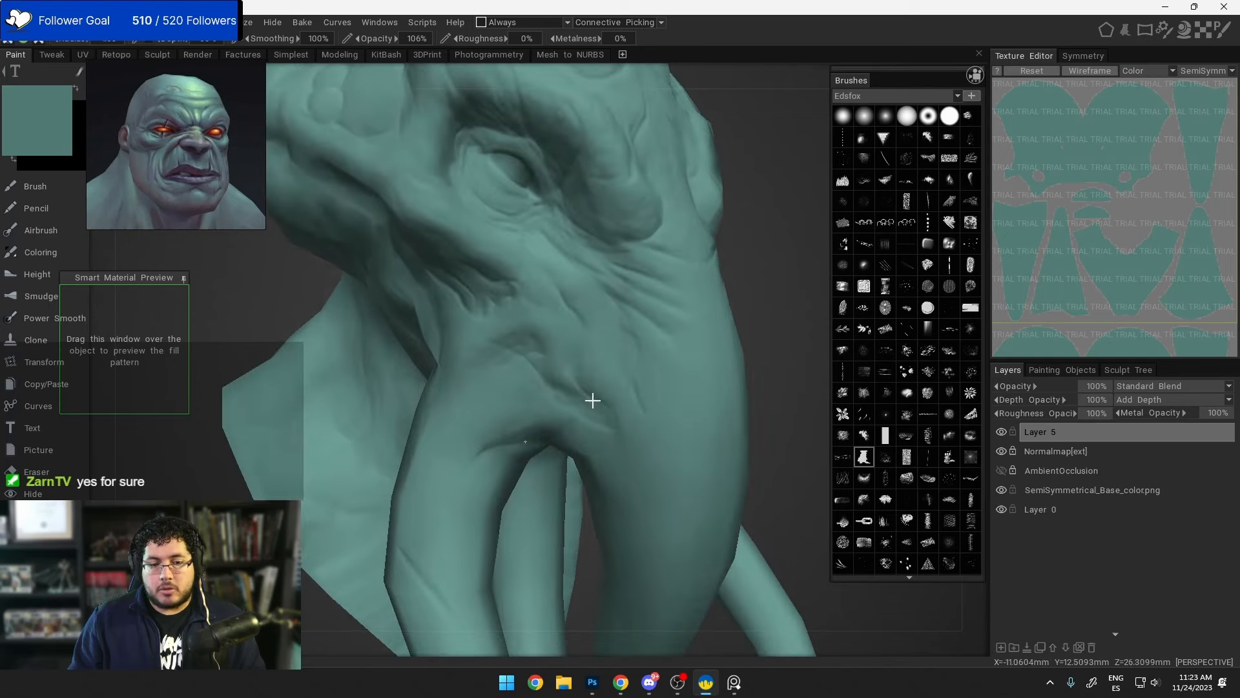
right_click_drag(593, 400, 515, 354, "alt")
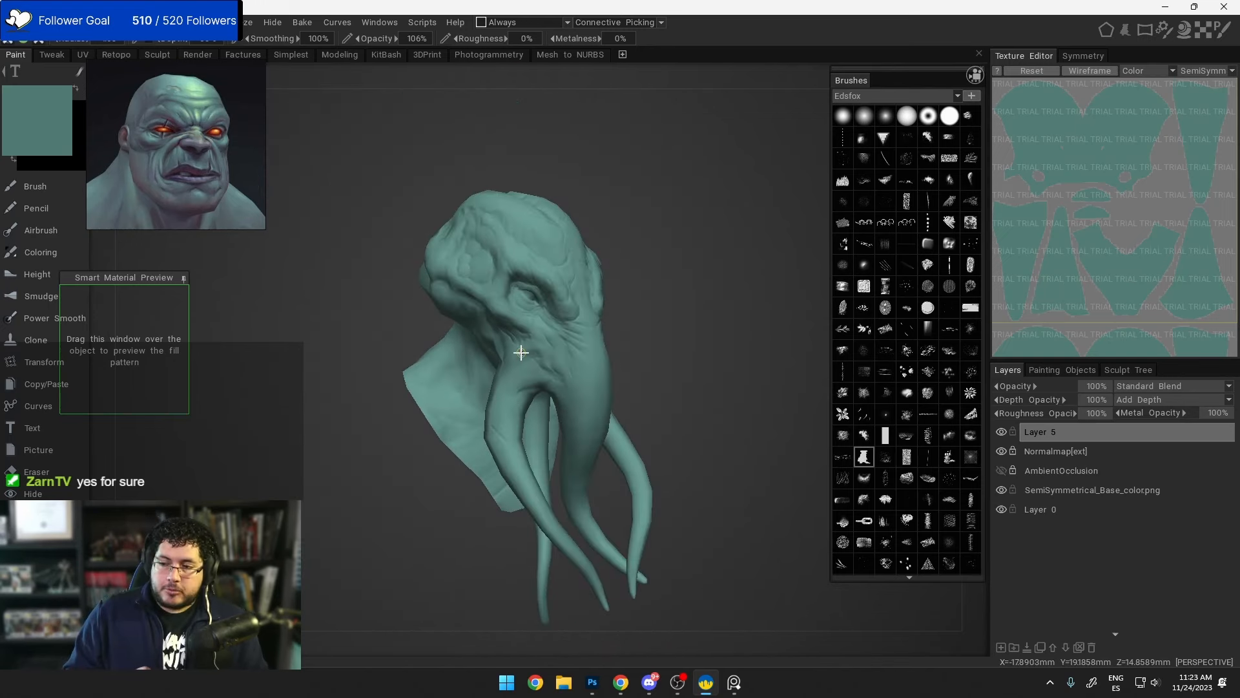
Step: Hide the Normalmap[ext] layer and compare the head with the teal fill layer off and on, leaving the fill shown
left_click(1003, 452)
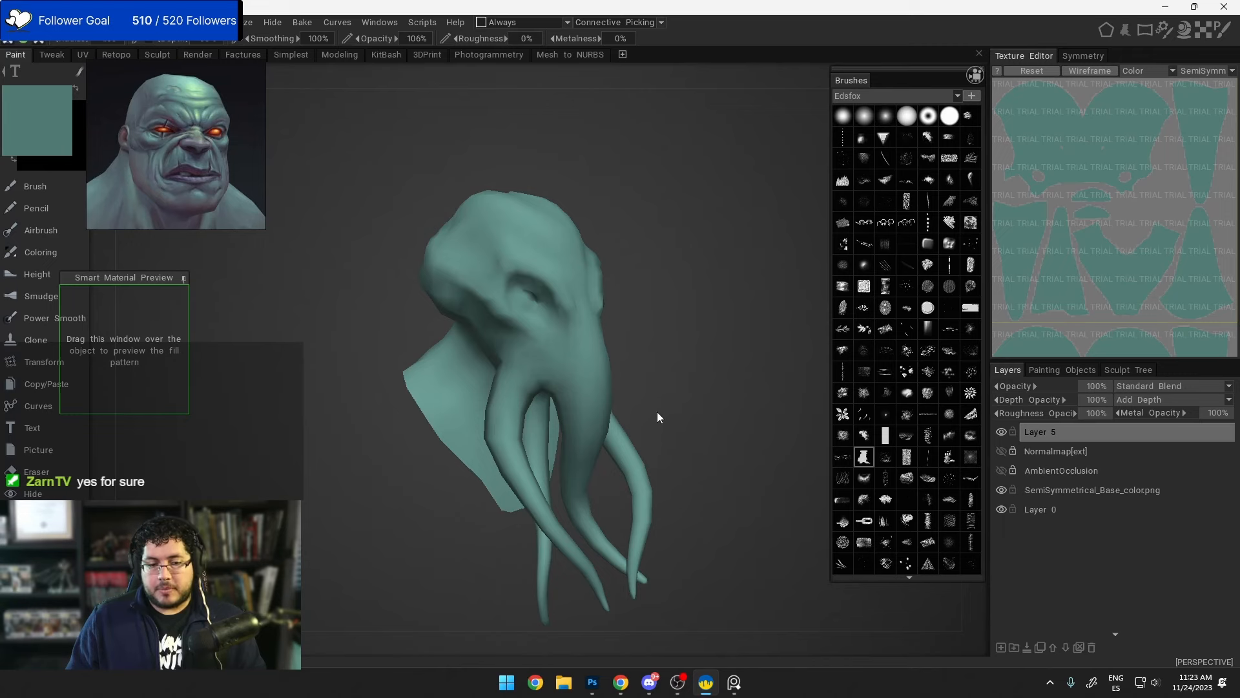
left_click_drag(657, 413, 618, 391, "alt")
right_click_drag(618, 391, 724, 420, "alt")
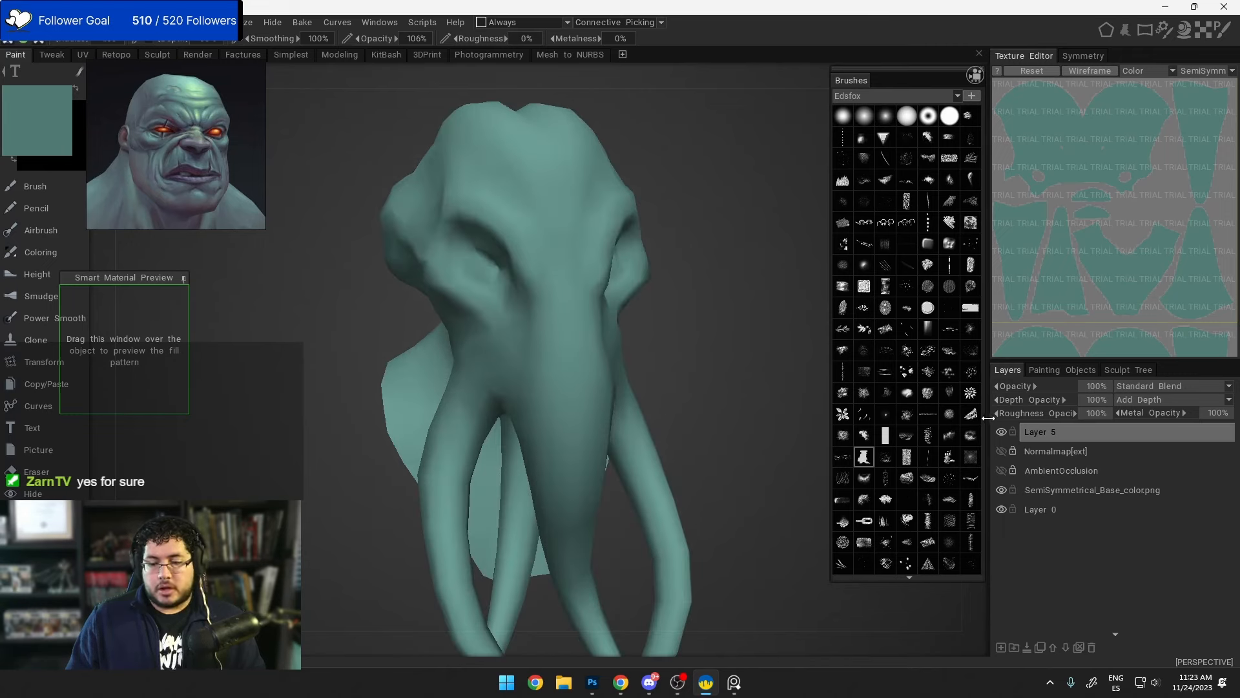
left_click(1002, 431)
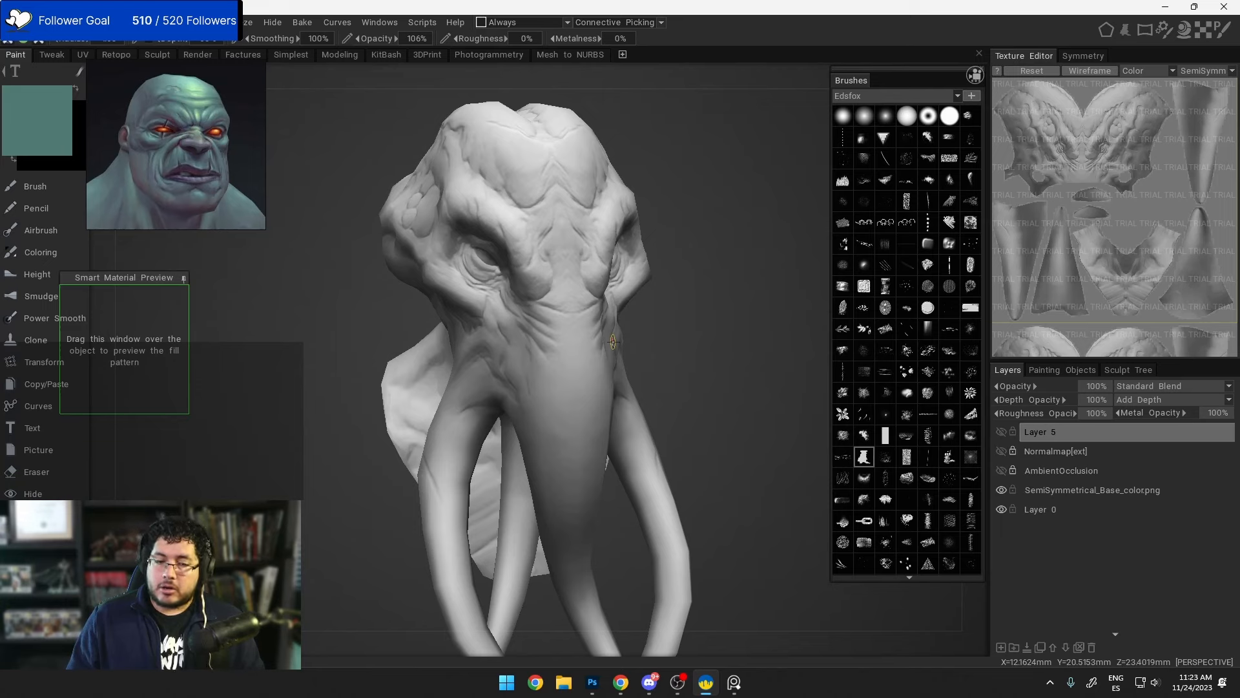
left_click(1002, 432)
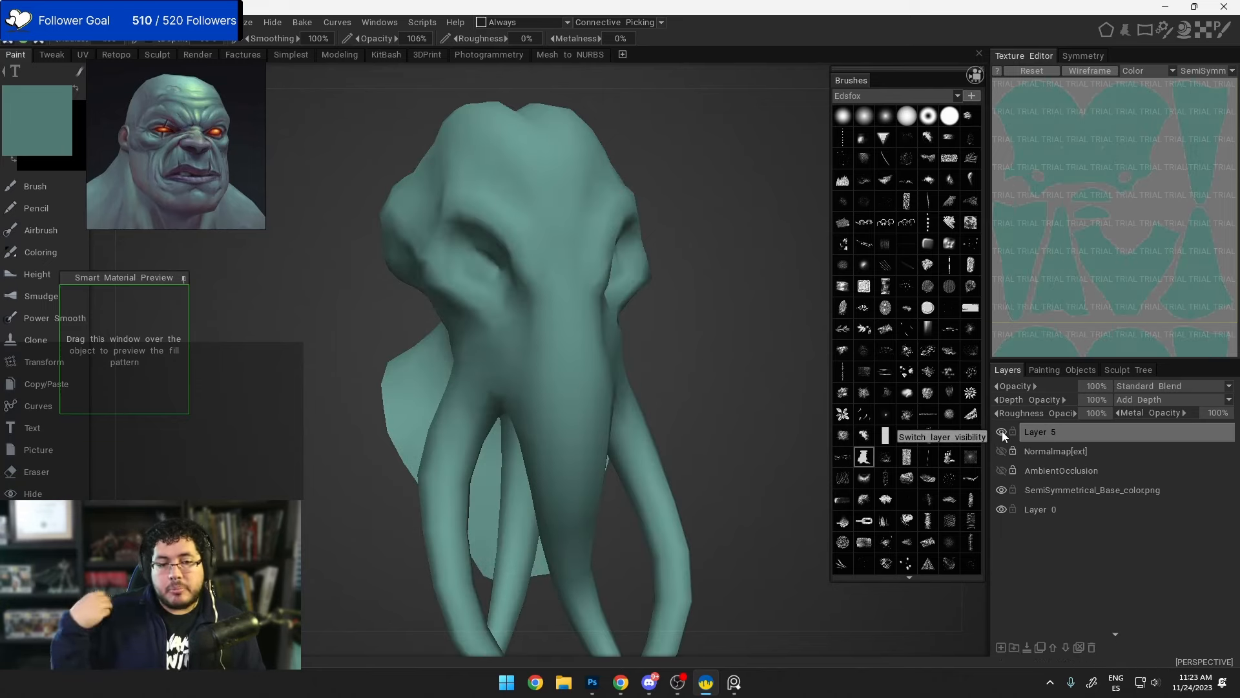
Step: Switch back to the Brush tool, set the teal fill layer's blend mode to Overlay, and check the tinted head from the front
left_click(35, 187)
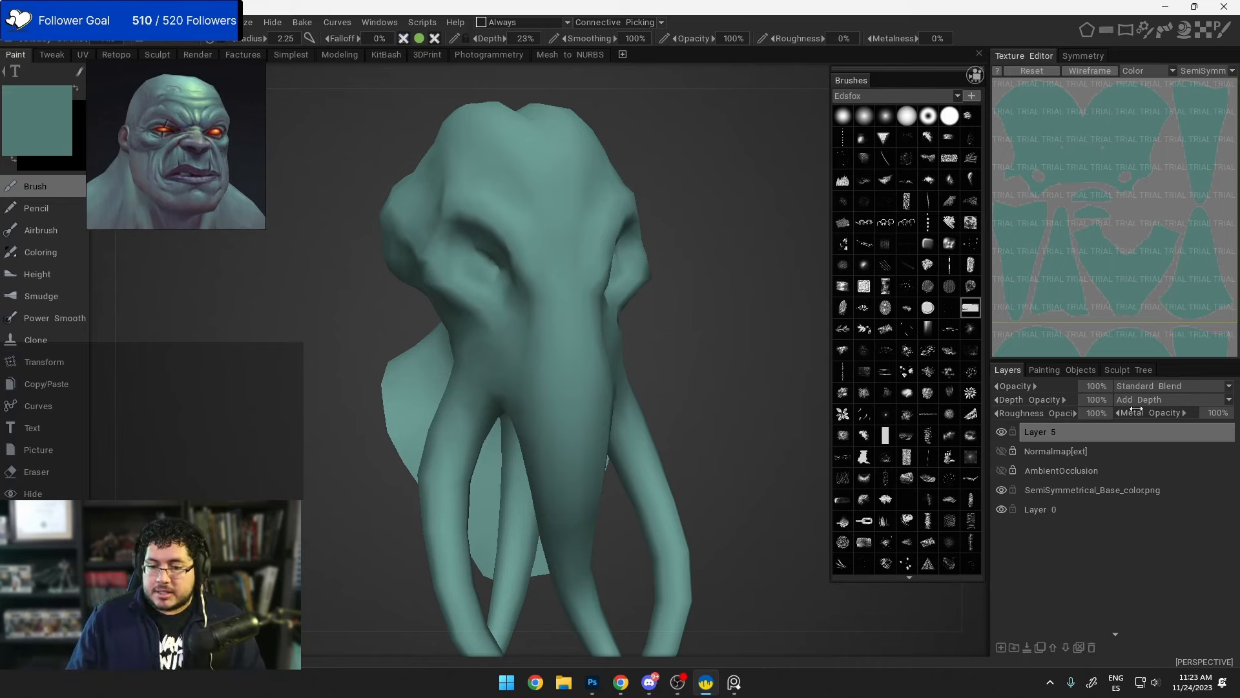
left_click(1227, 386)
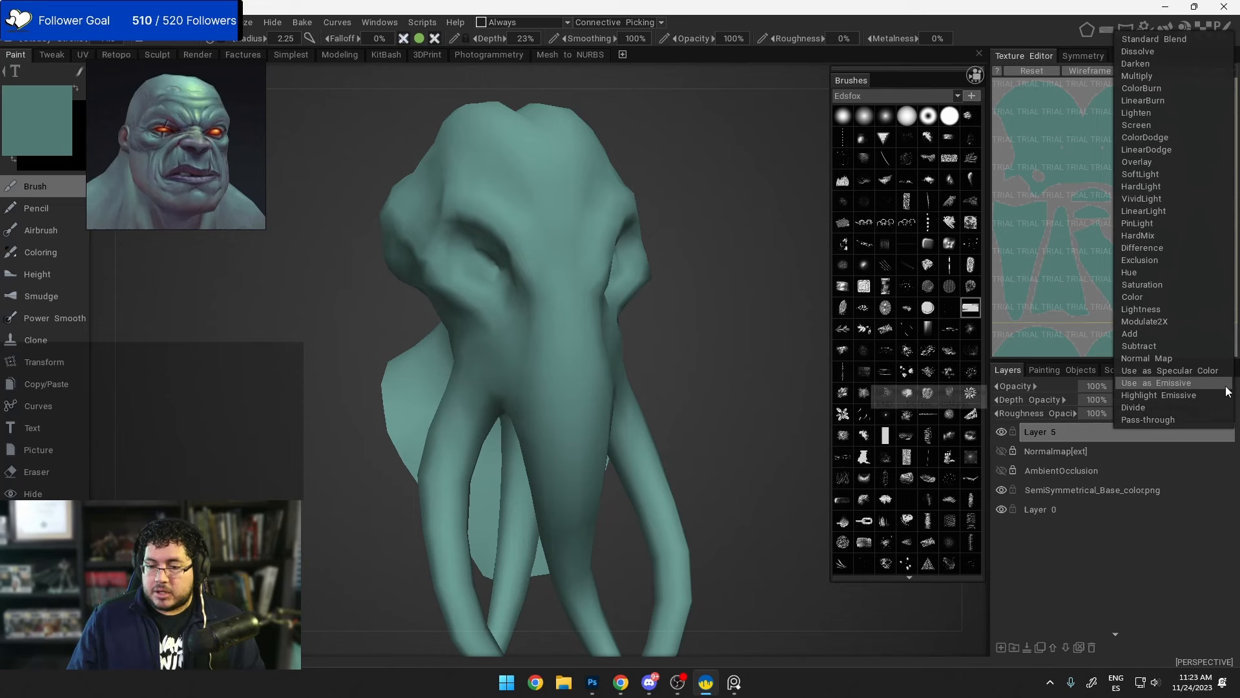
left_click(1140, 163)
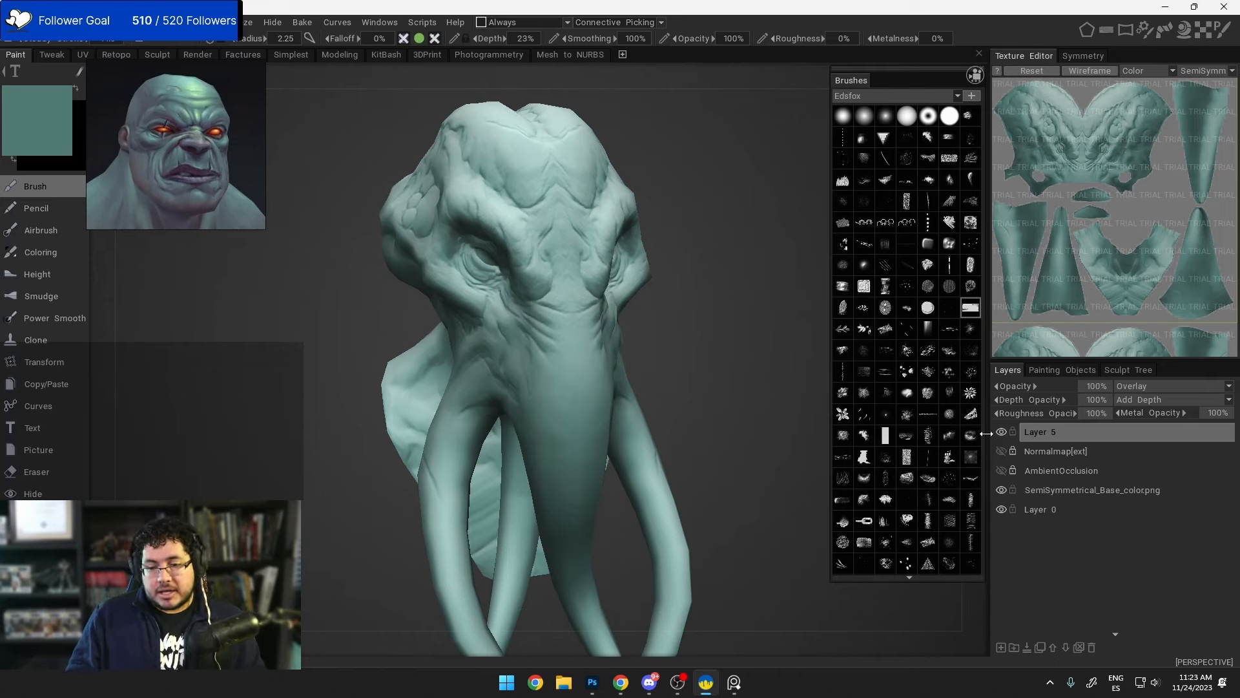
left_click_drag(581, 346, 515, 350, "alt")
scroll(385, 316, "down", 3)
scroll(581, 396, "up", 3)
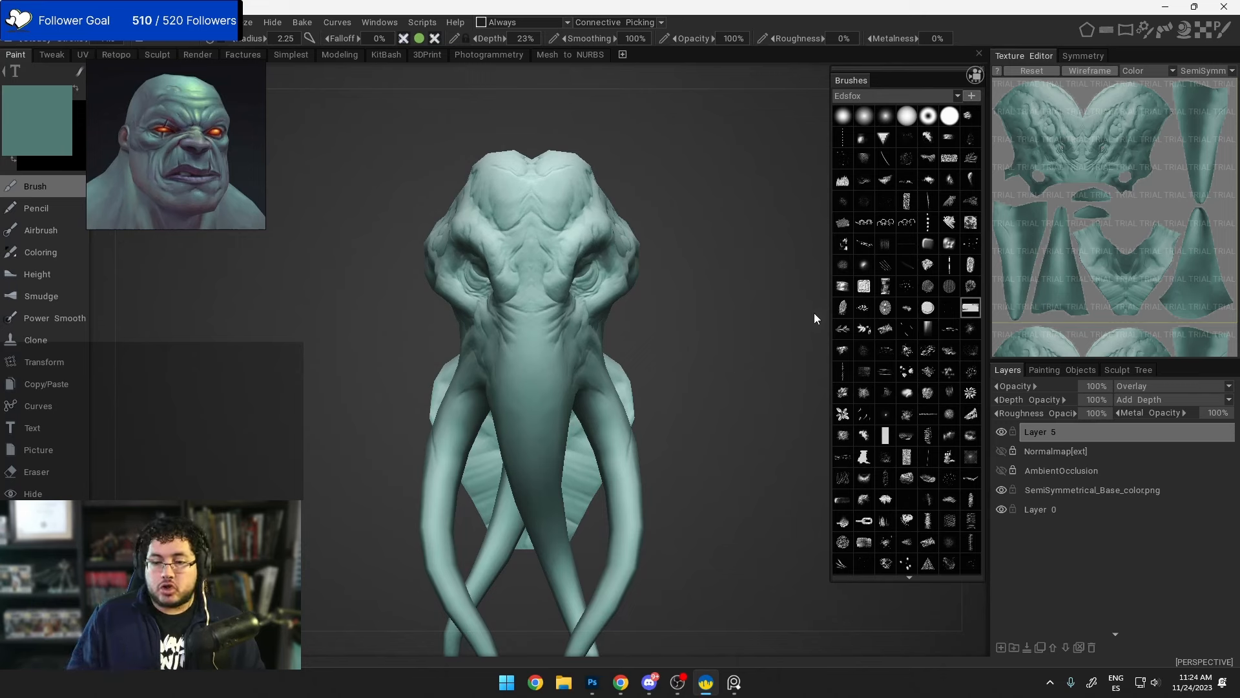
Step: Try the HardLight blend mode on the teal fill layer, check it from an angle, and return the layer to Overlay
left_click_drag(730, 349, 662, 347, "alt")
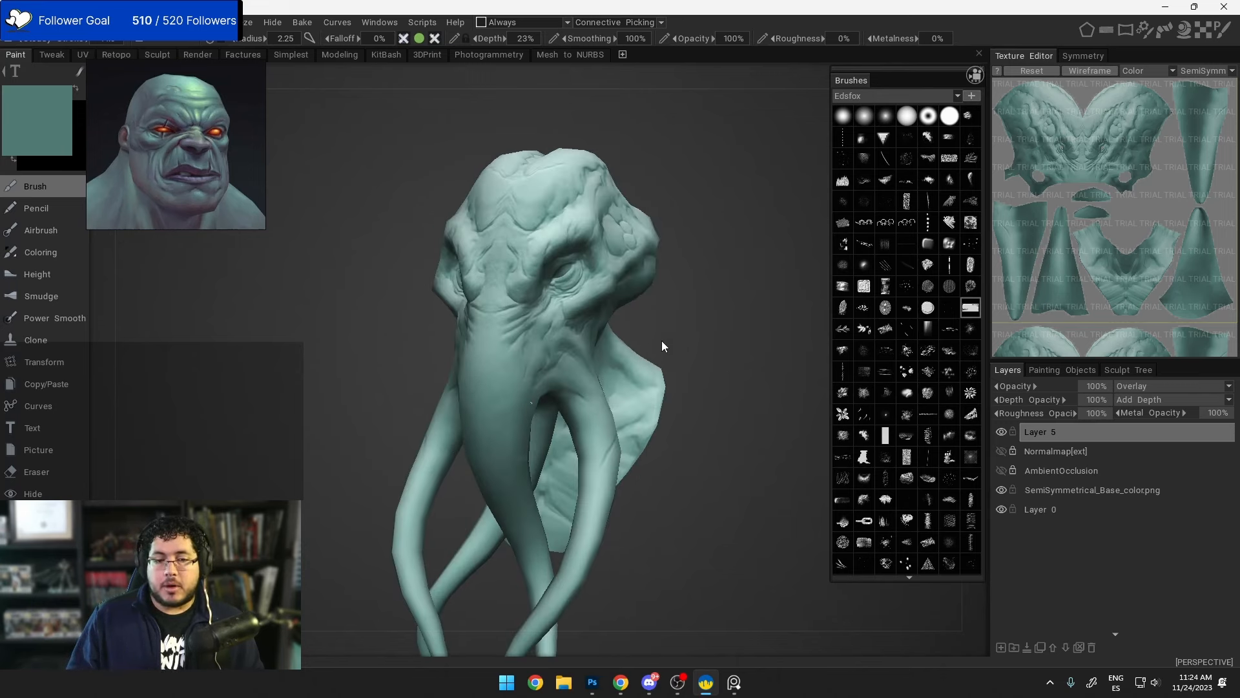
left_click(1230, 385)
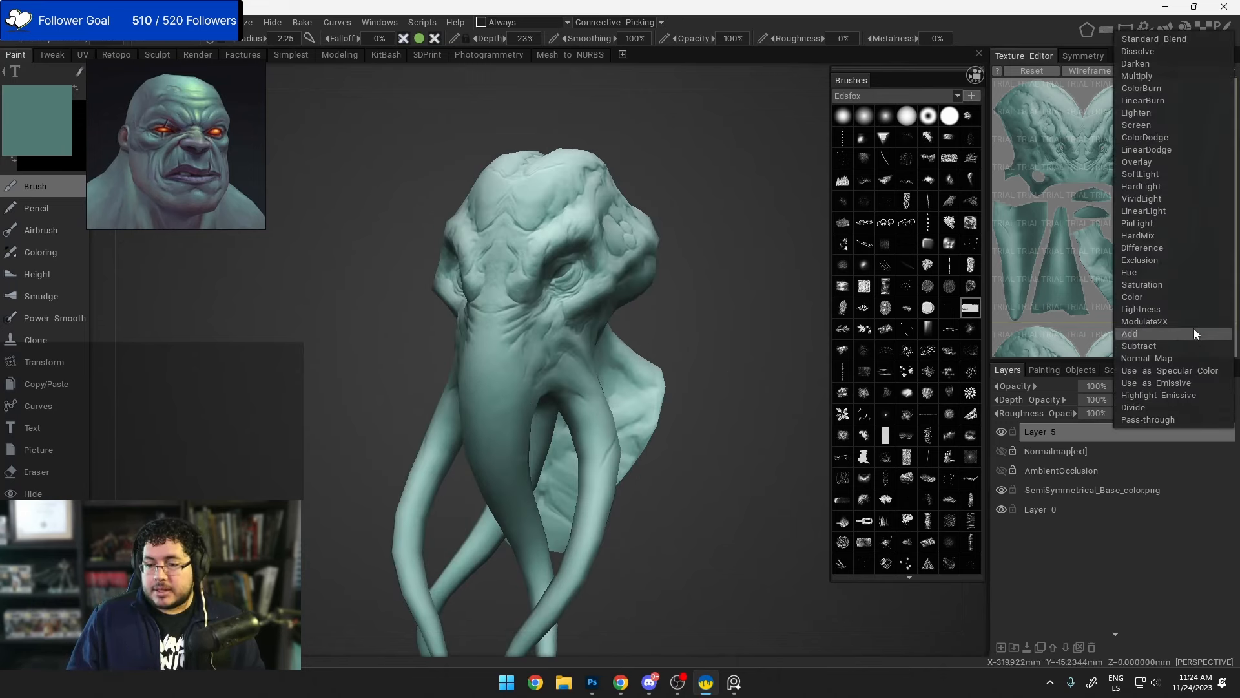
left_click(1141, 189)
left_click_drag(700, 336, 730, 340, "alt")
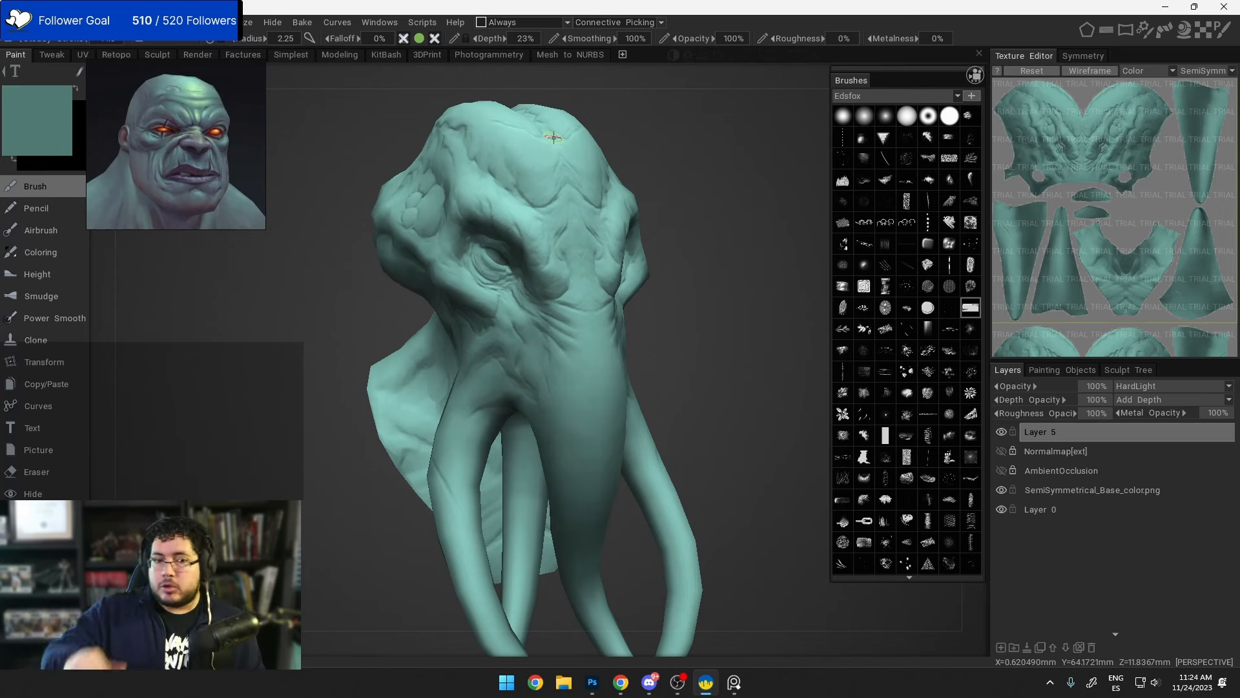
left_click(1228, 386)
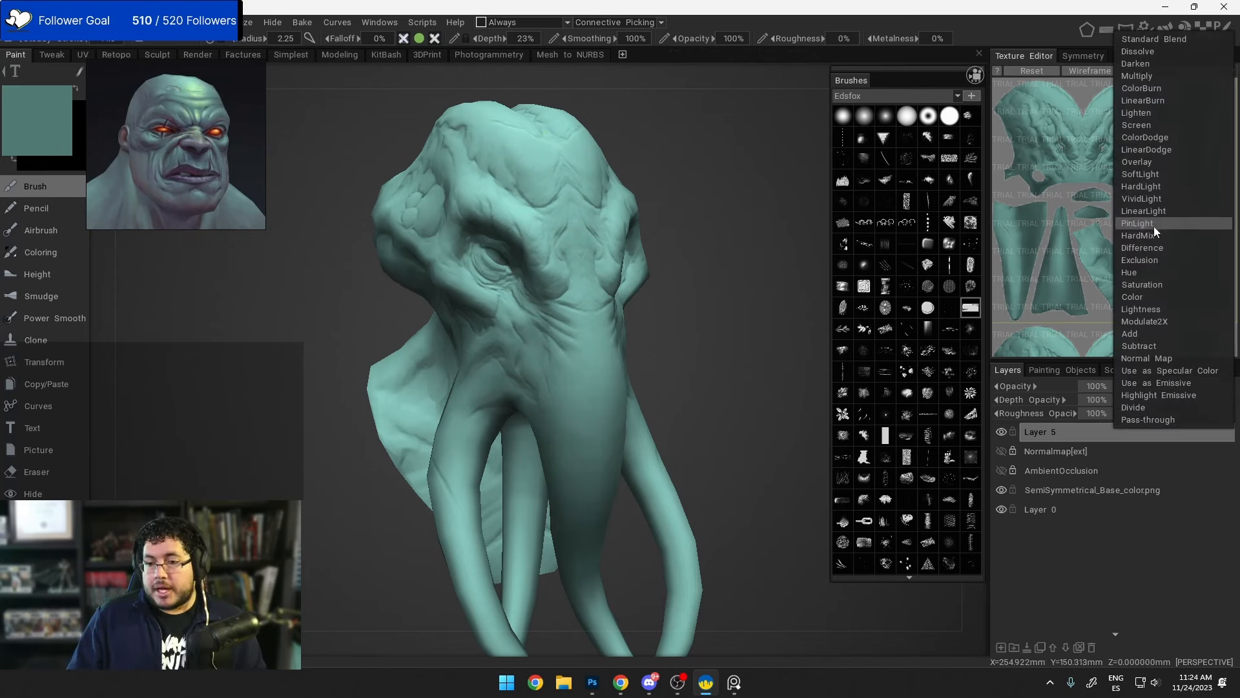
left_click(1158, 162)
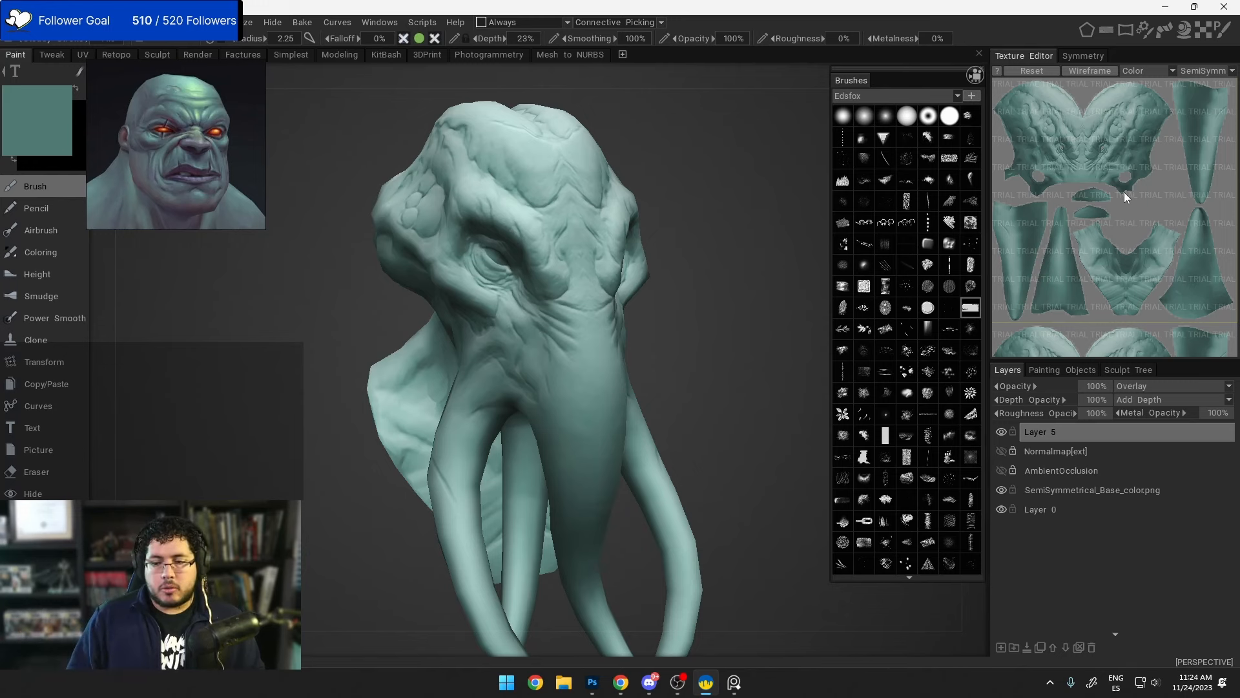
Step: Try the Multiply blend mode on the teal fill layer, and restore Overlay before checking the head near and far
left_click(1230, 385)
left_click(1156, 81)
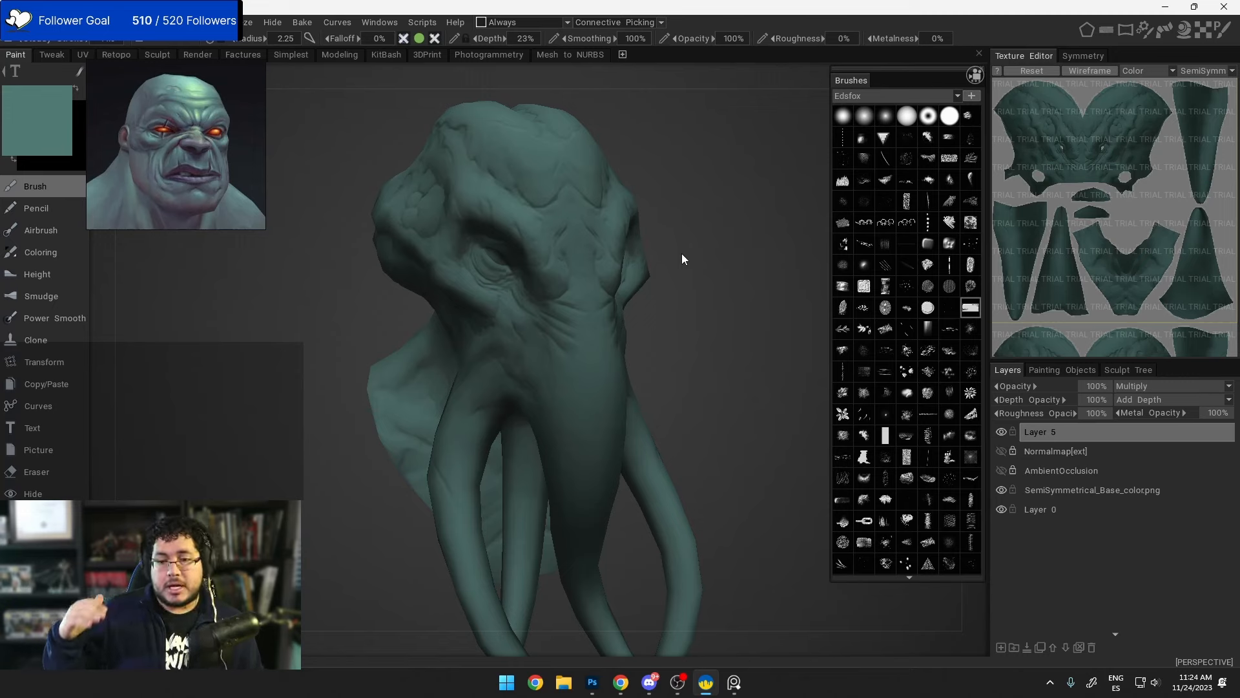
left_click(1229, 386)
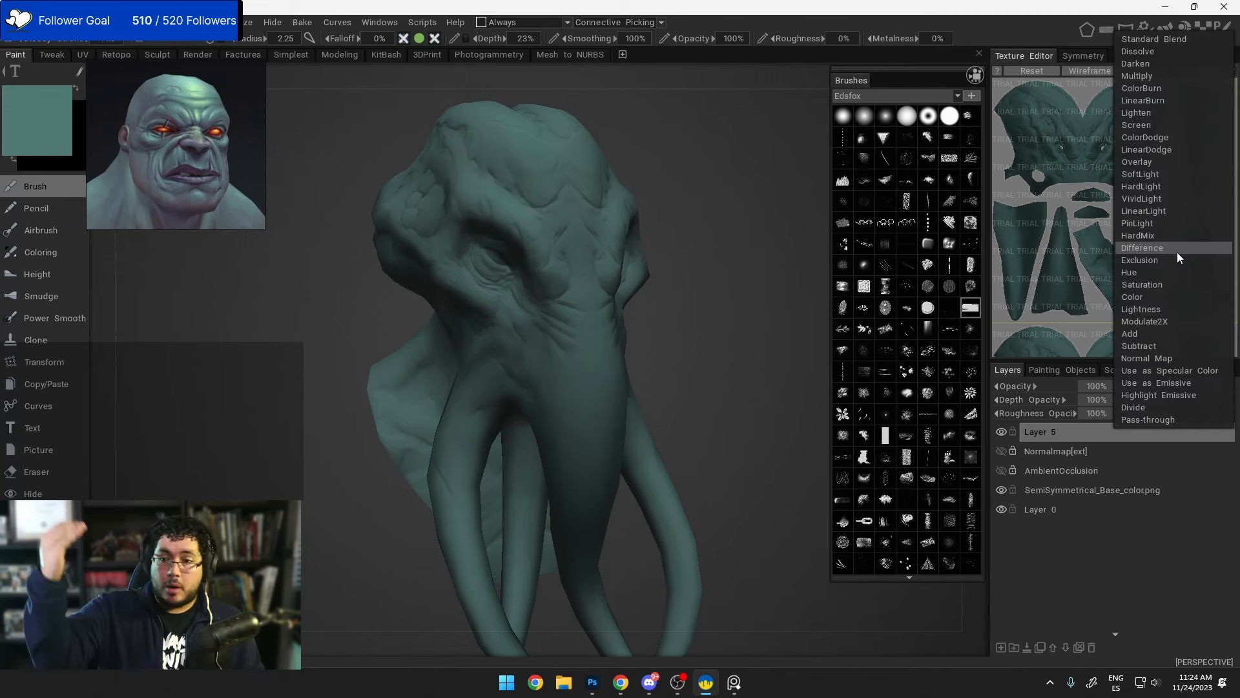
left_click(1153, 166)
left_click_drag(670, 297, 709, 352, "alt")
scroll(626, 316, "up", 3)
scroll(622, 312, "down", 5)
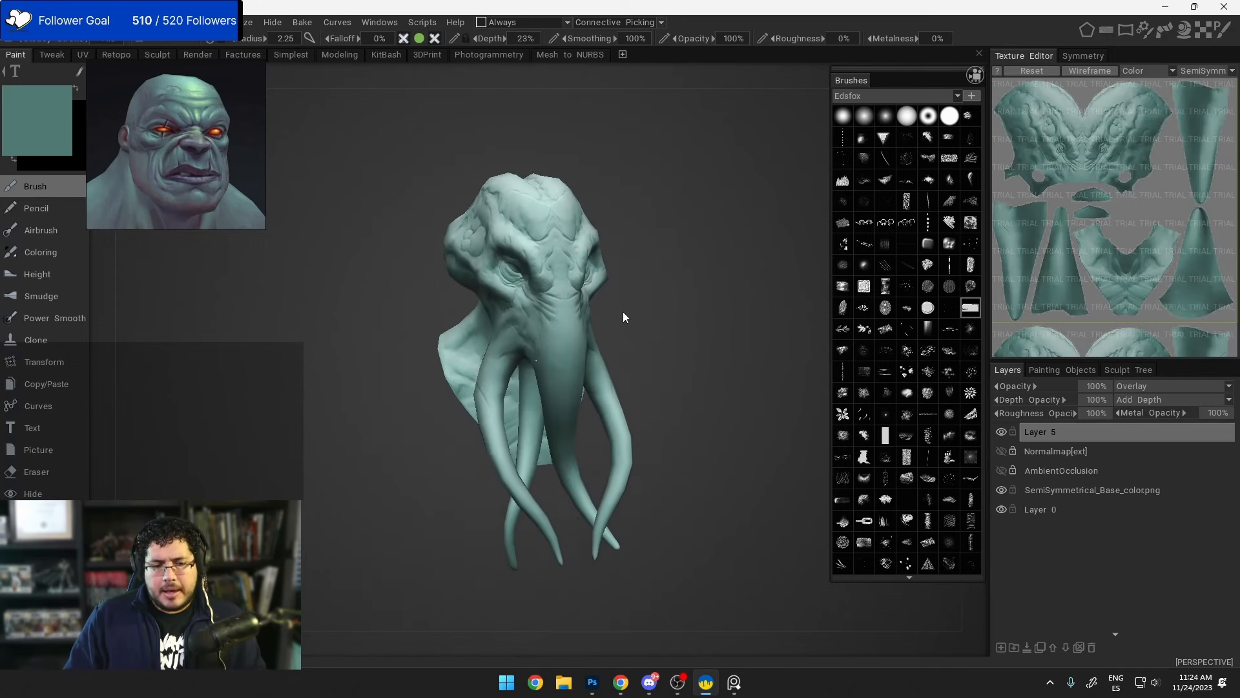
scroll(754, 397, "up", 3)
Step: Hide the teal fill layer and rename it ColorBASE
left_click(1001, 433)
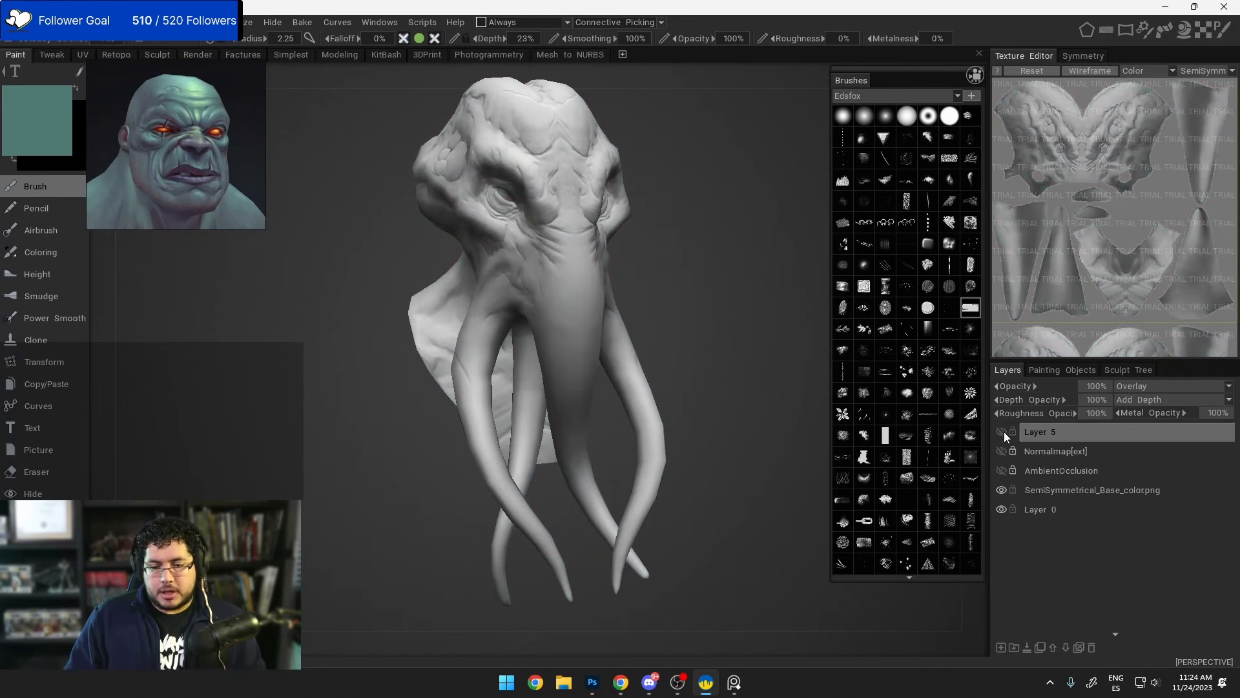
left_click_drag(842, 389, 769, 386, "alt")
double_click(1056, 432)
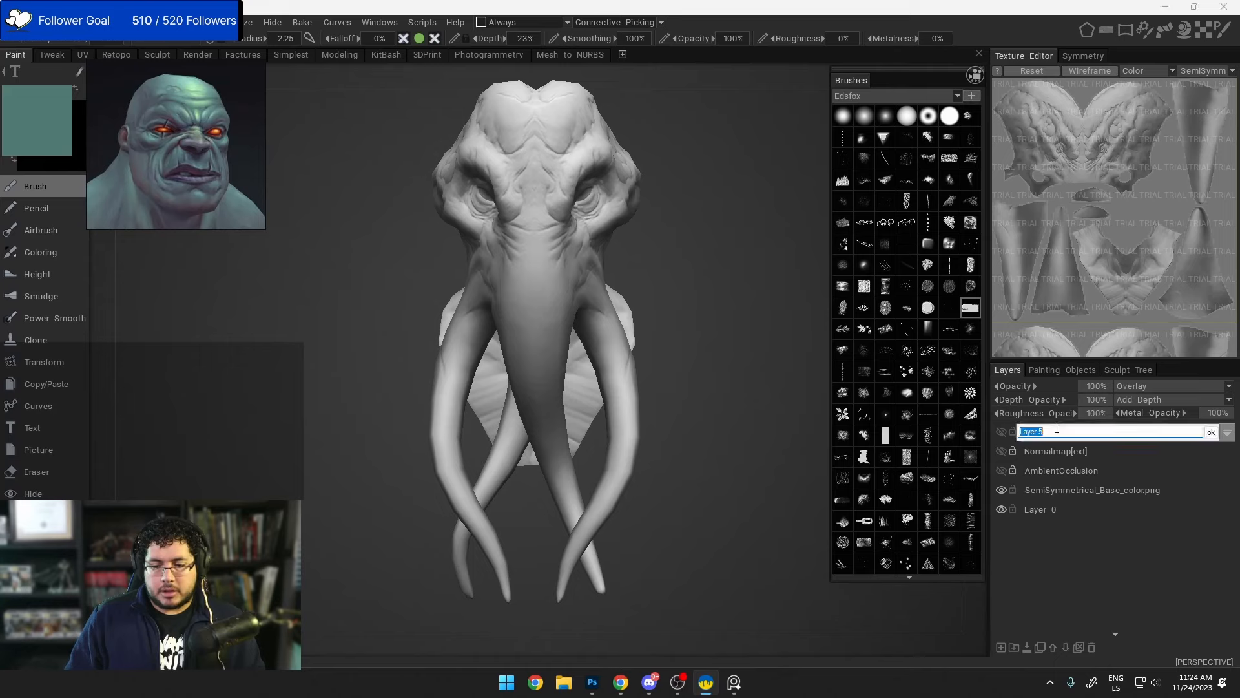
type("Color")
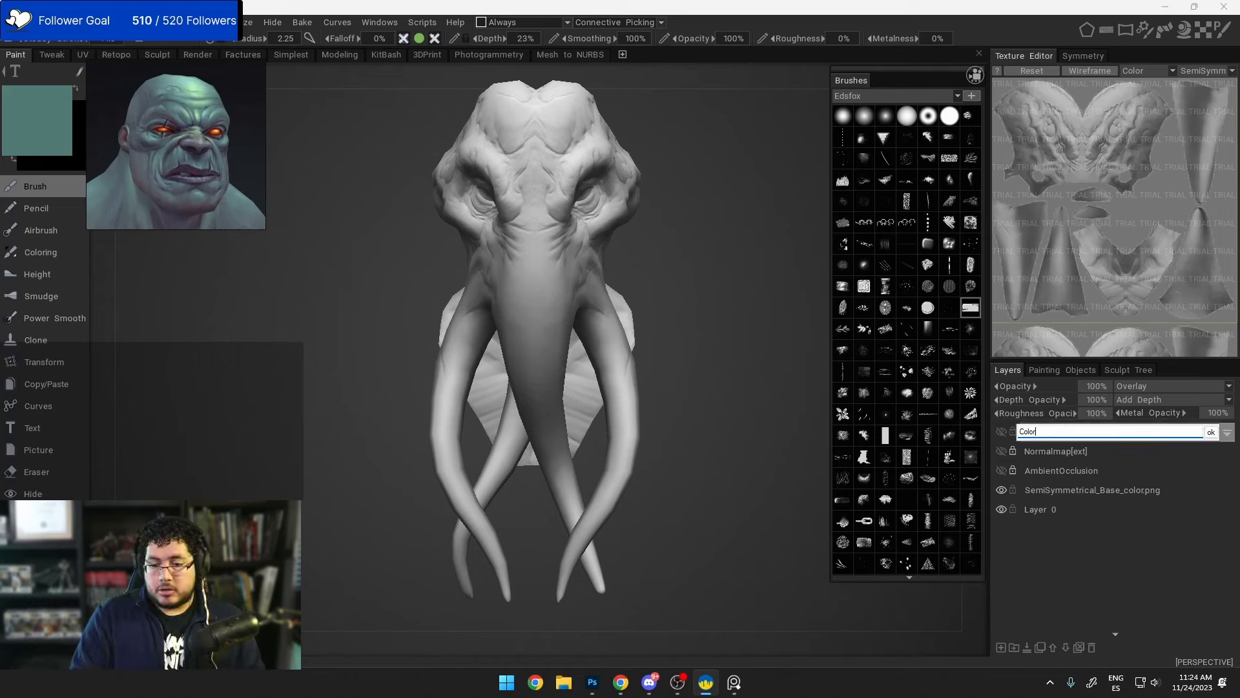
type("BASE")
key("Return")
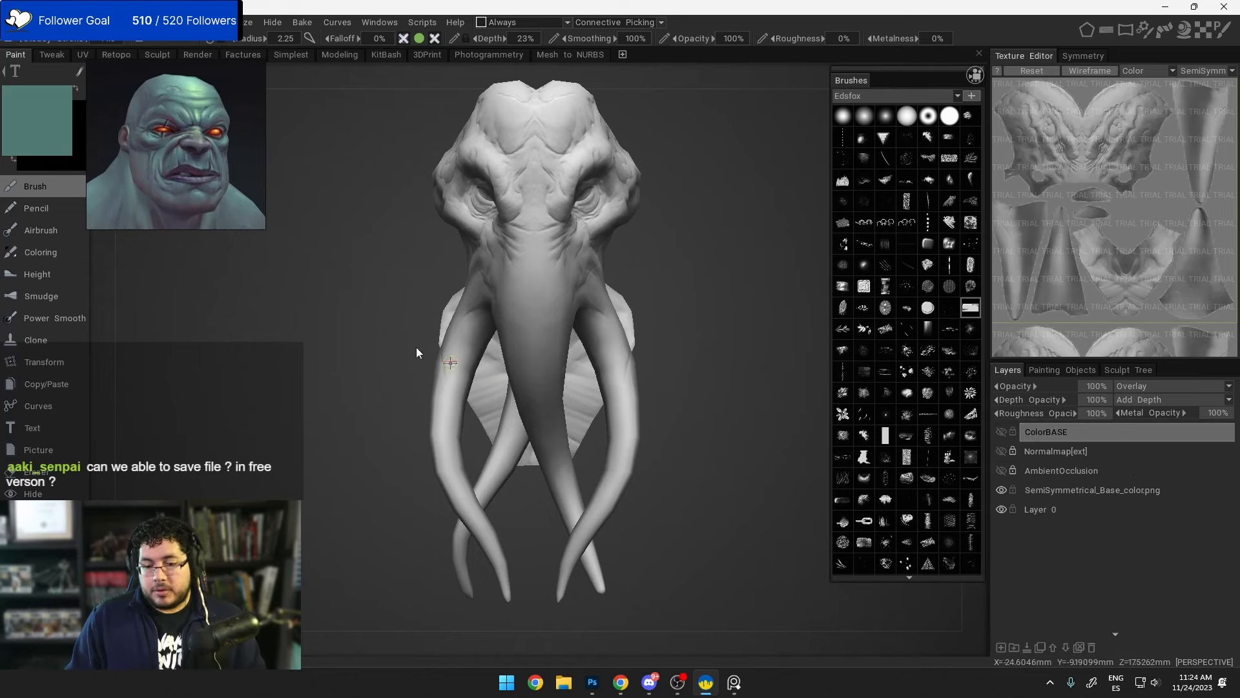
Step: Save the project to the Desktop as mindflayer.3b
left_click_drag(421, 355, 530, 394, "alt")
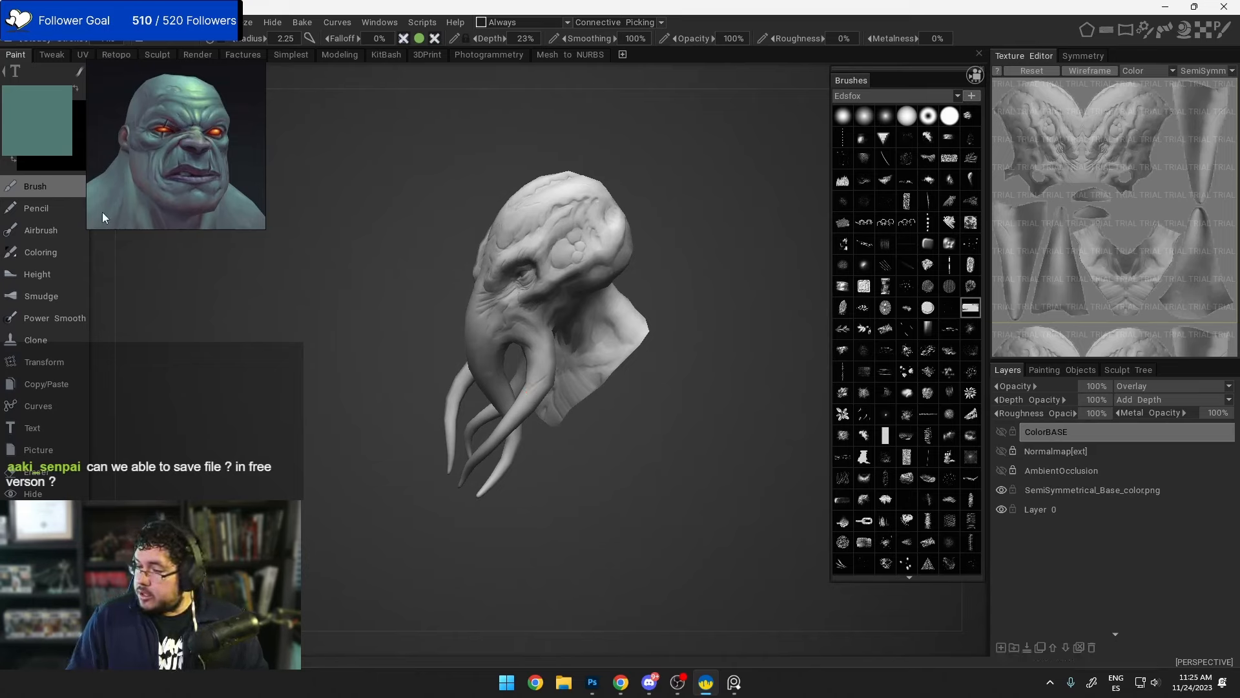
left_click(26, 22)
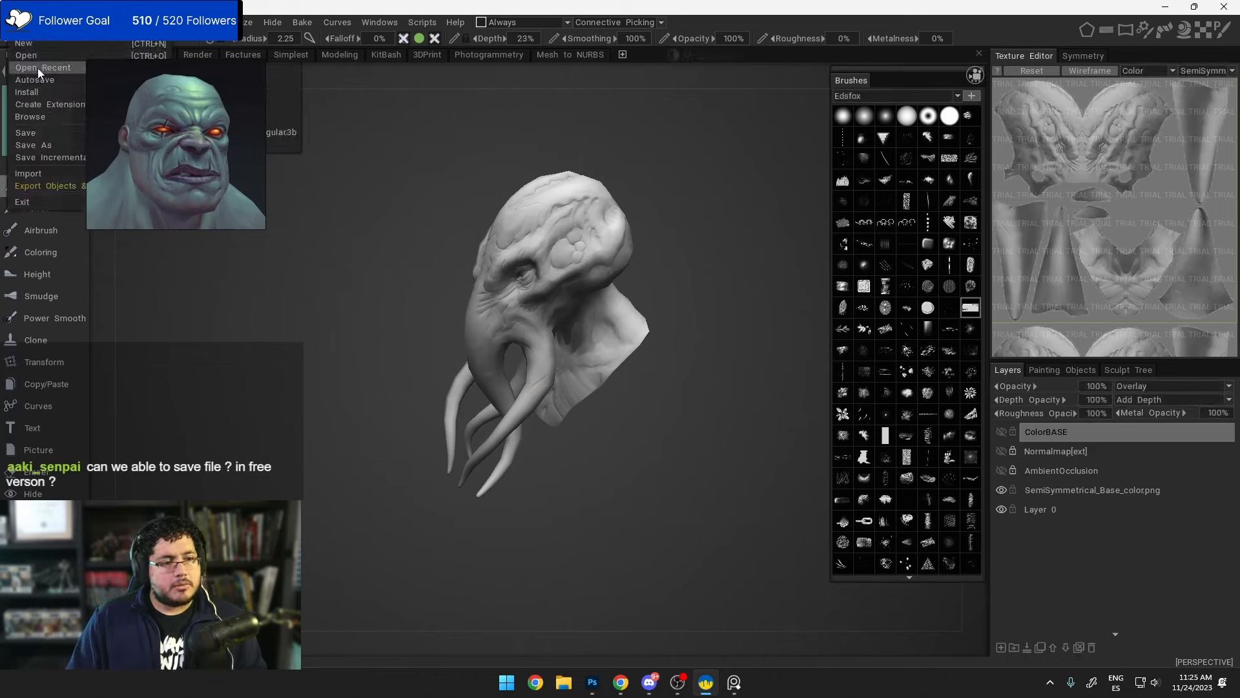
left_click(40, 133)
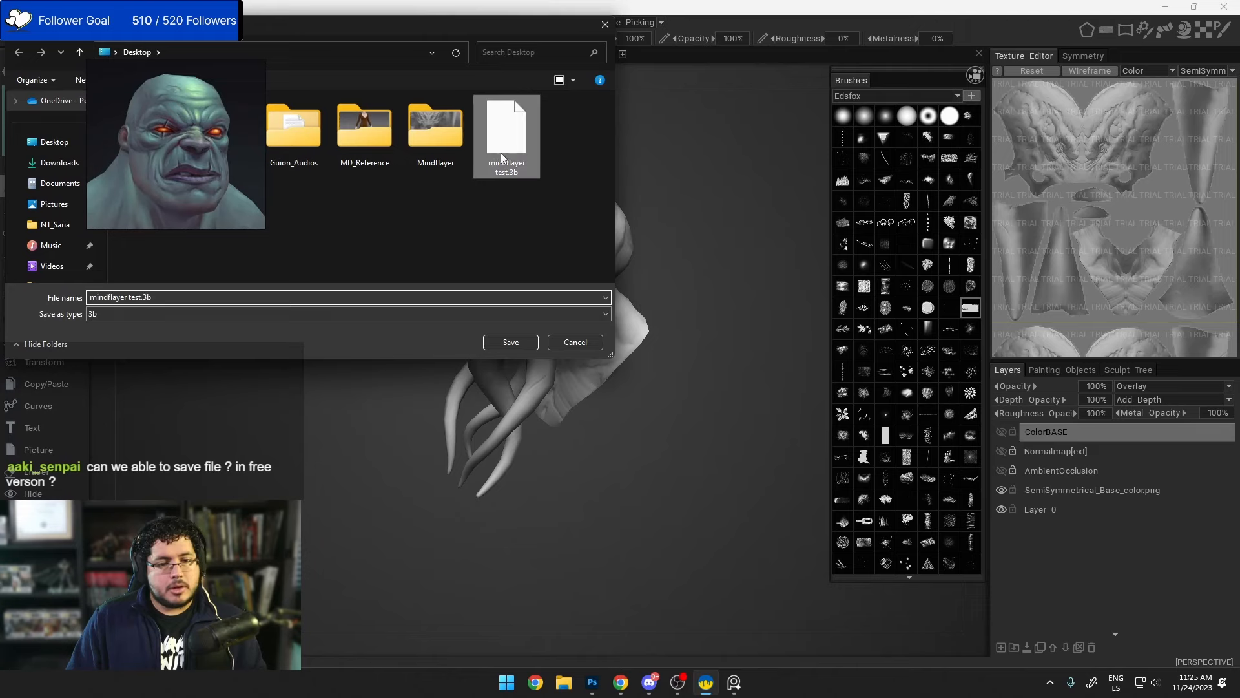
left_click(143, 298)
left_click(142, 298)
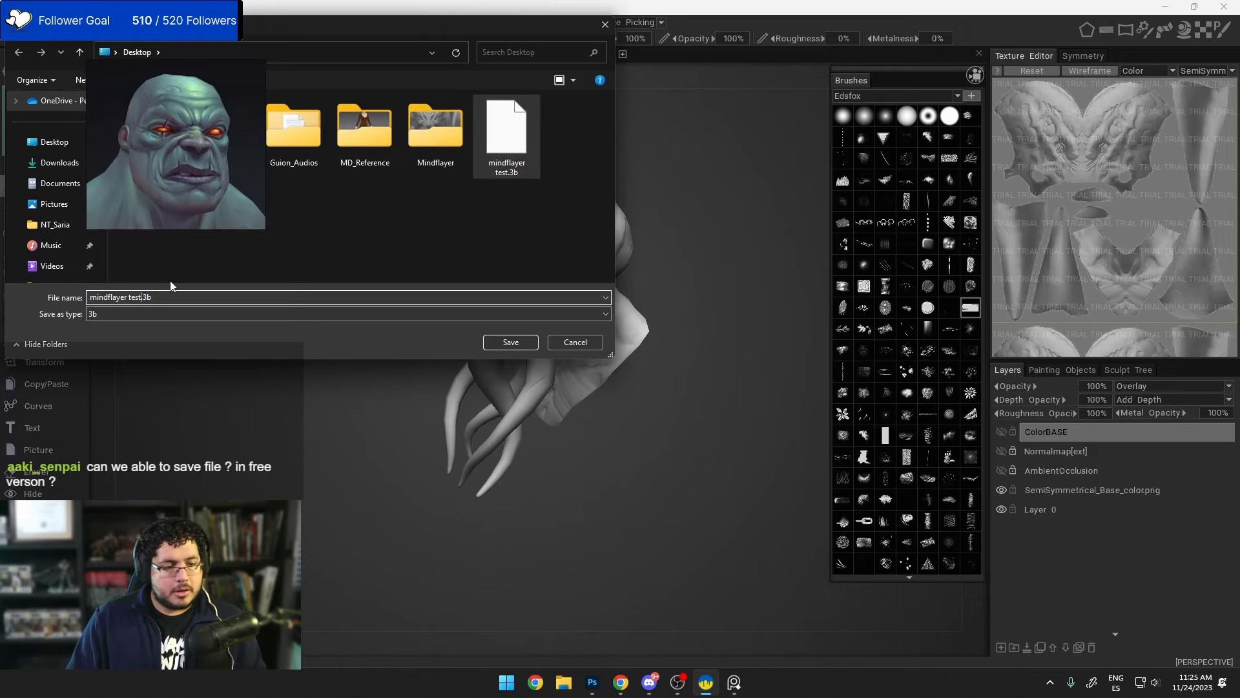
key("BackSpace")
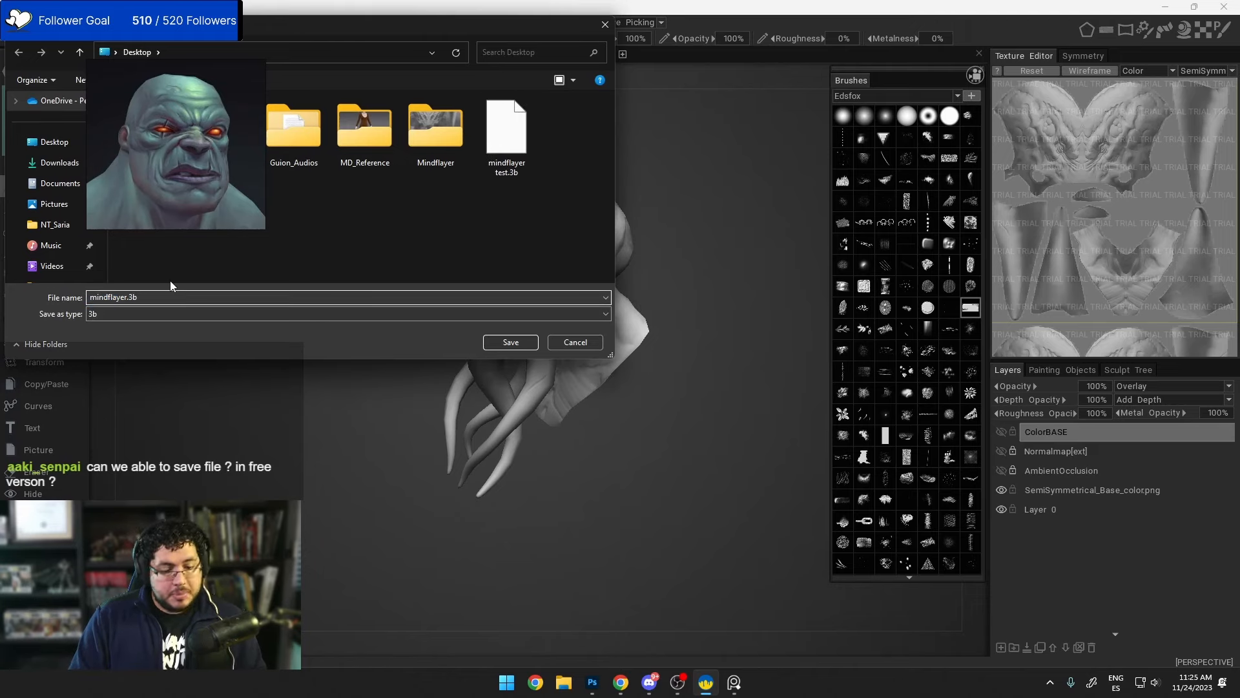
key("Return")
left_click_drag(416, 413, 611, 425)
scroll(565, 432, "up", 5)
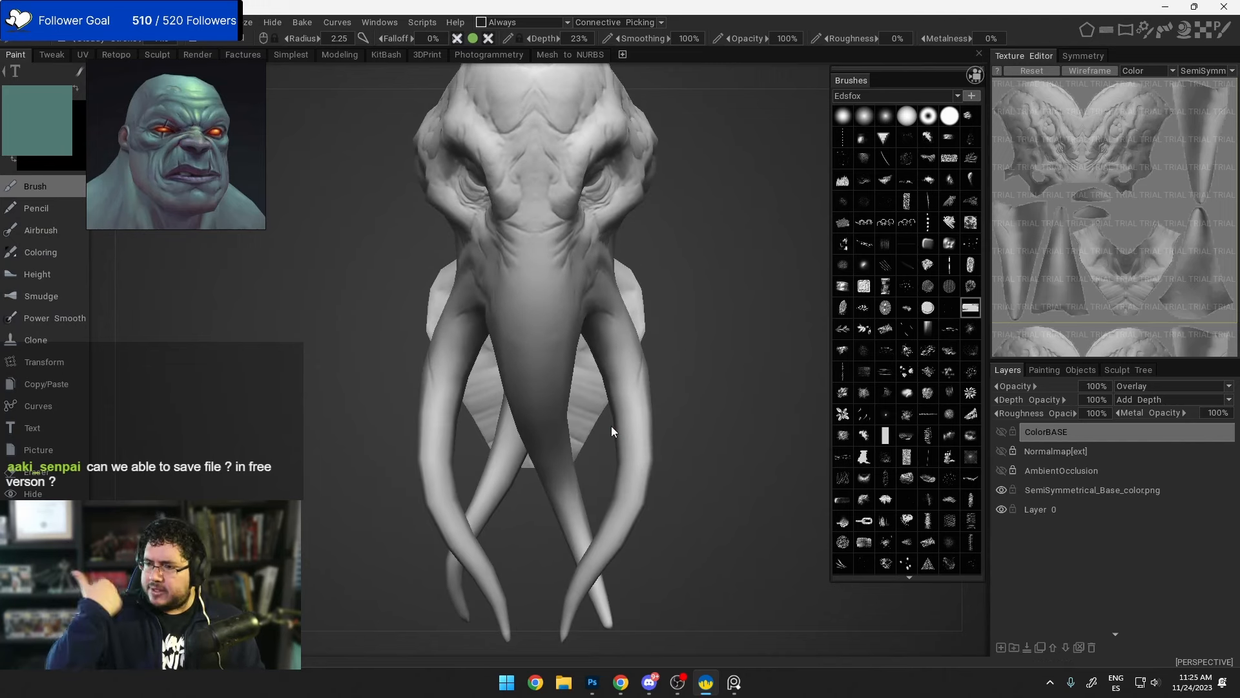
scroll(506, 329, "down", 5)
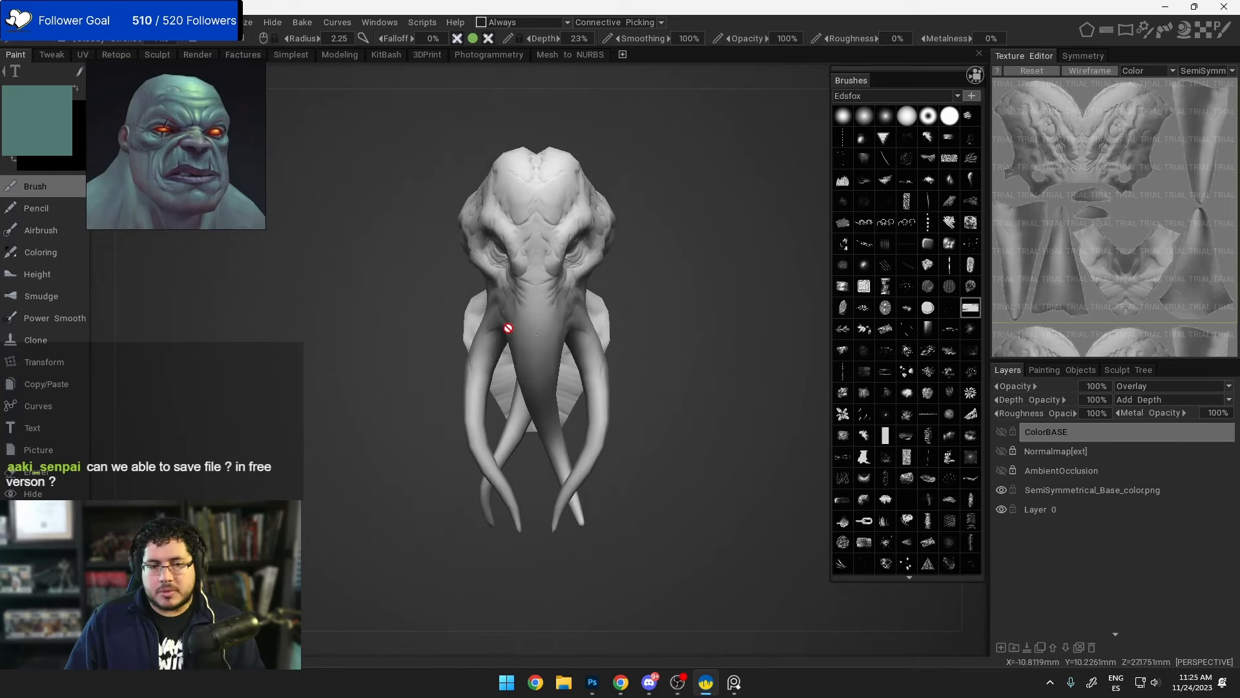
left_click_drag(446, 326, 555, 342)
left_click_drag(737, 349, 693, 347)
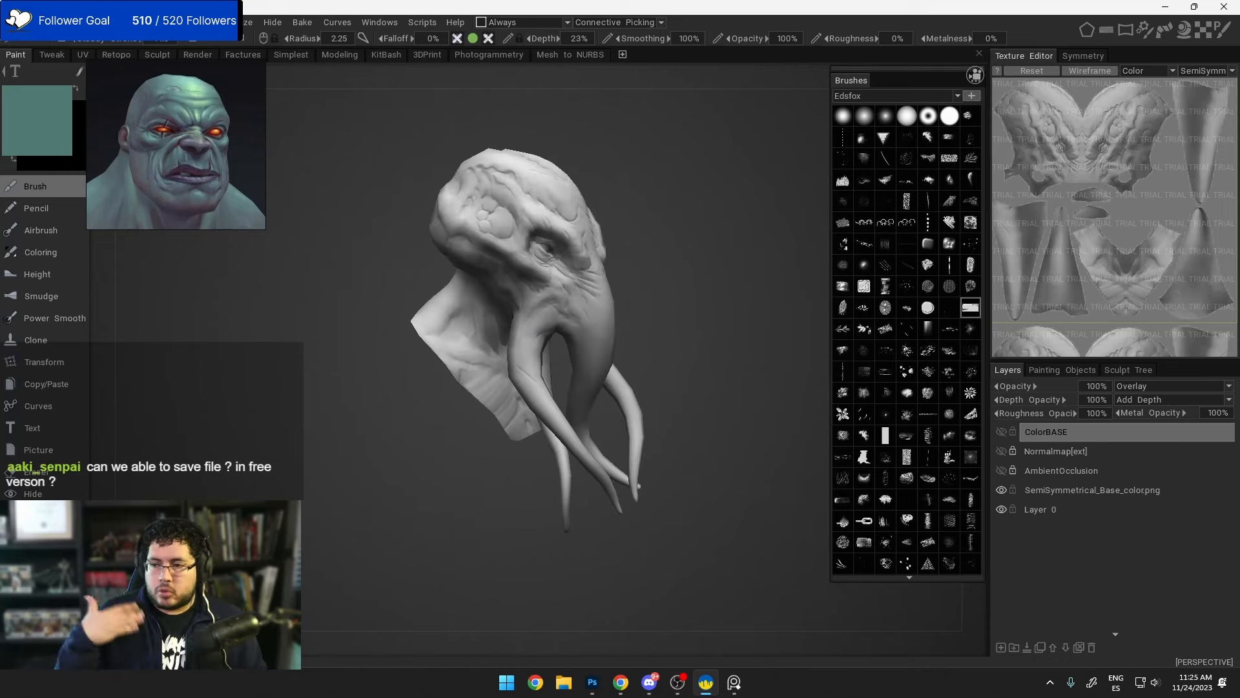
left_click_drag(710, 283, 640, 277)
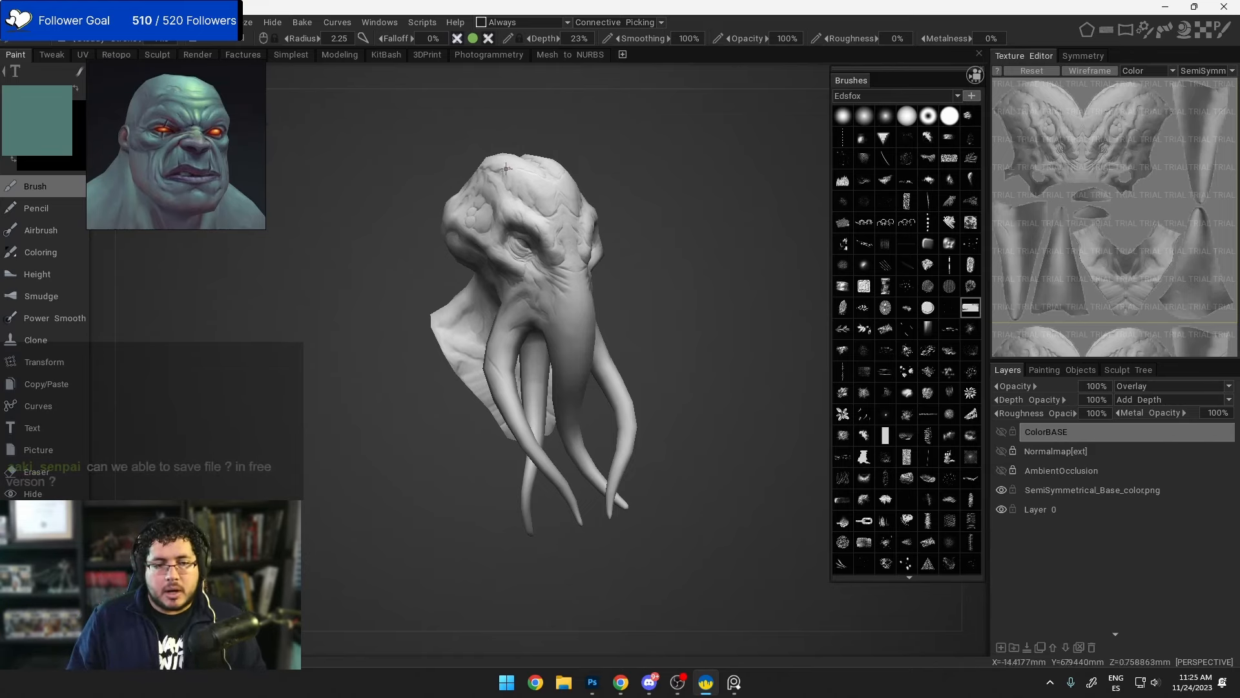
Step: Add a new layer above SemiSymmetrical_Base_color.png and prepare the soft round brush with the dark color at radius 36.4
left_click(1074, 490)
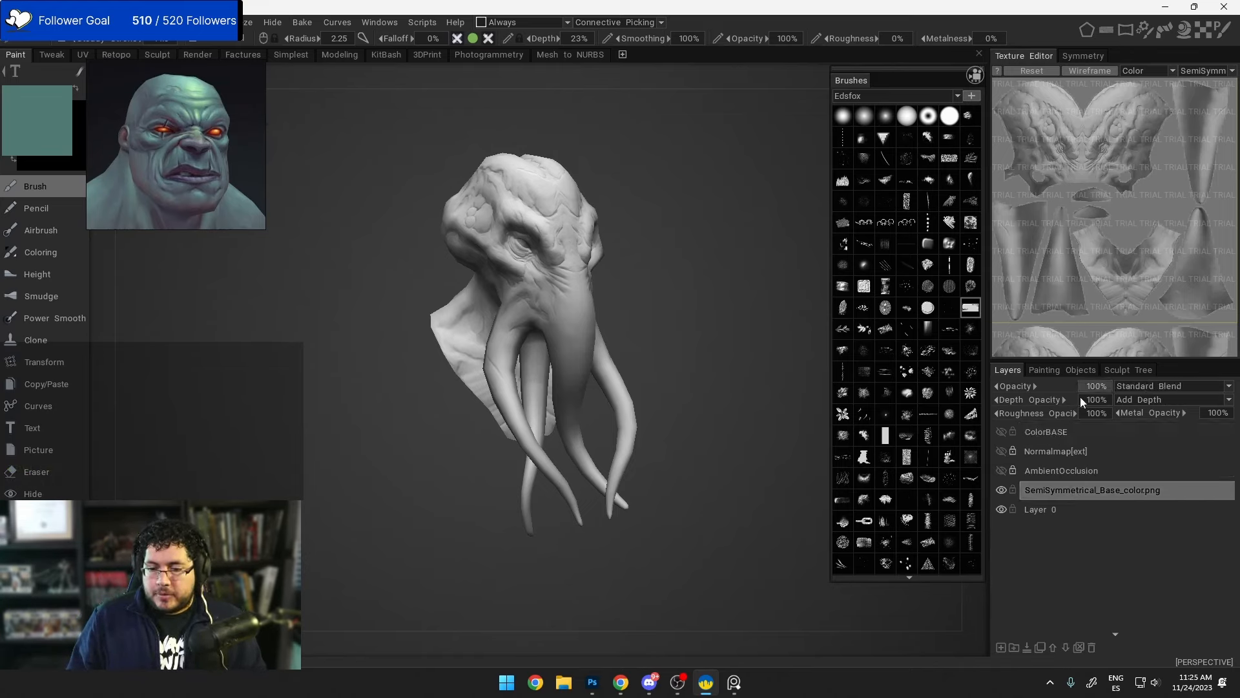
left_click(1000, 647)
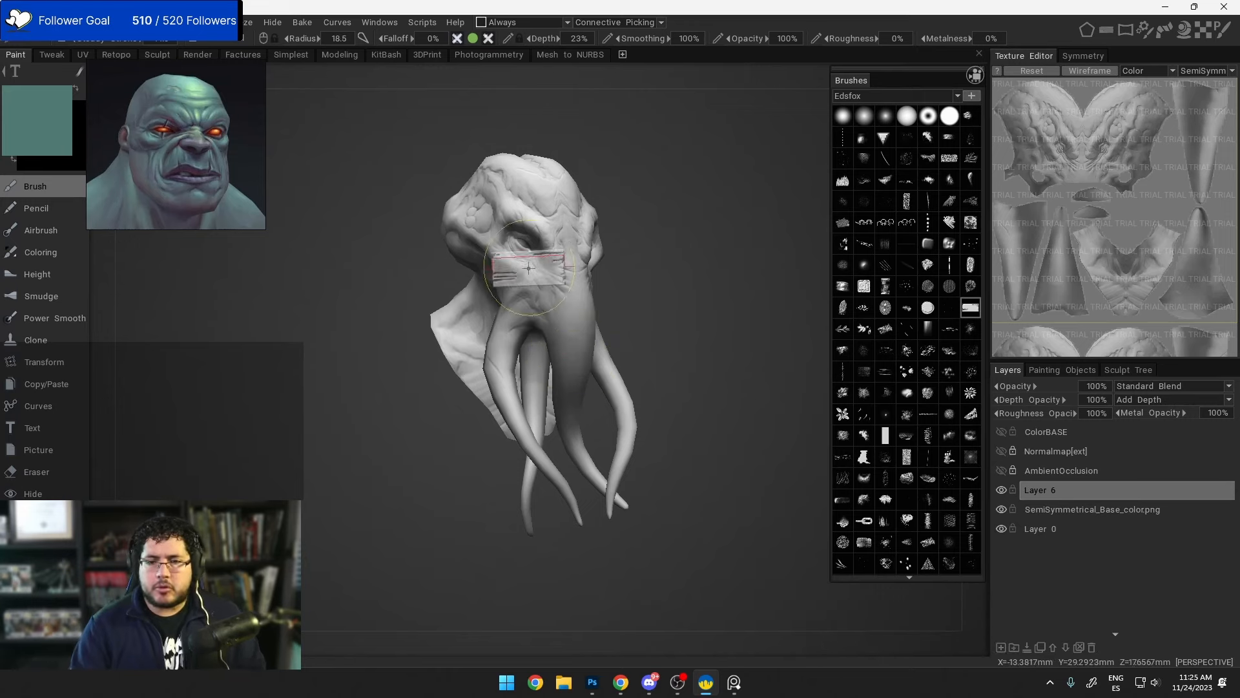
left_click(864, 116)
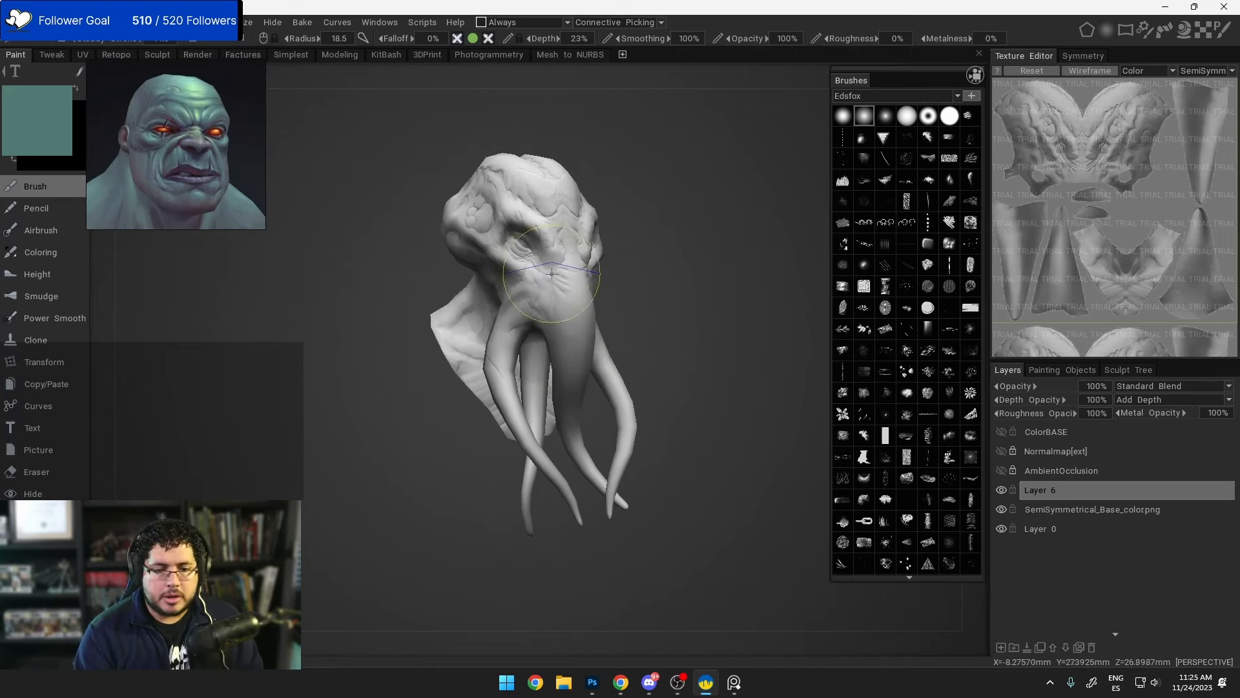
left_click(56, 138)
mouse_move(525, 335)
left_mouse_down()
mouse_move(487, 340)
mouse_move(487, 358)
left_mouse_up()
left_click(478, 508)
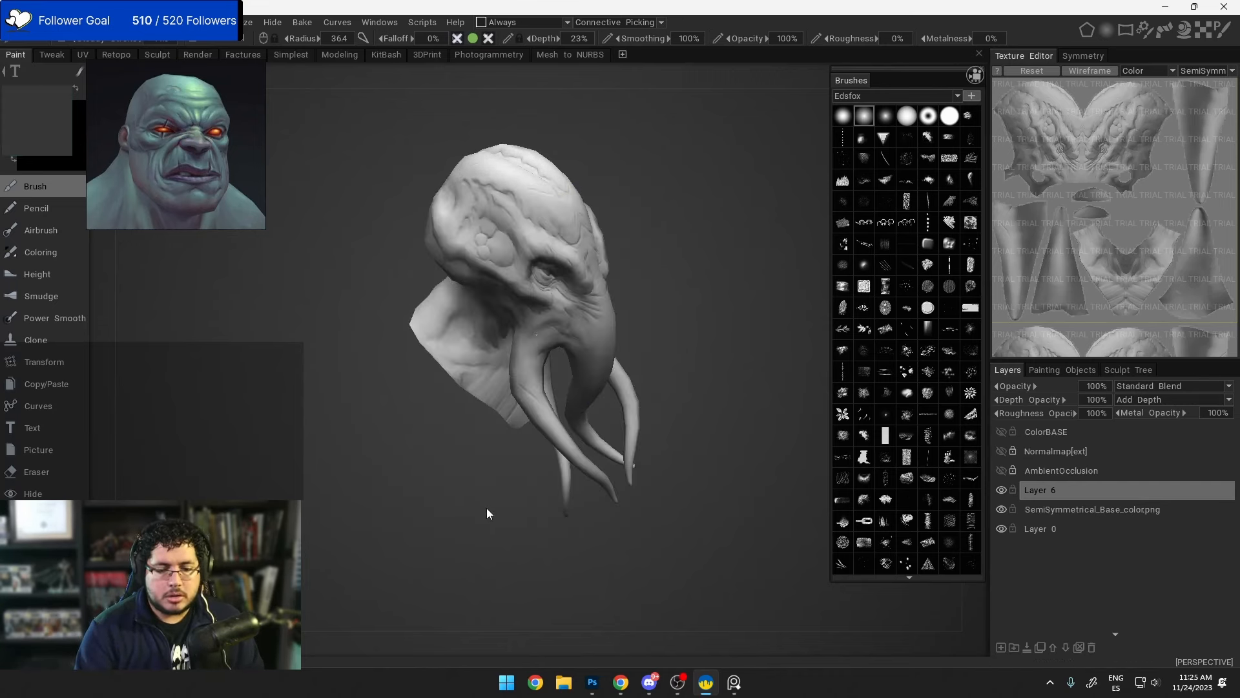
Step: Turn on X-axis mirror symmetry for painting and hide the symmetry plane
left_click(1077, 56)
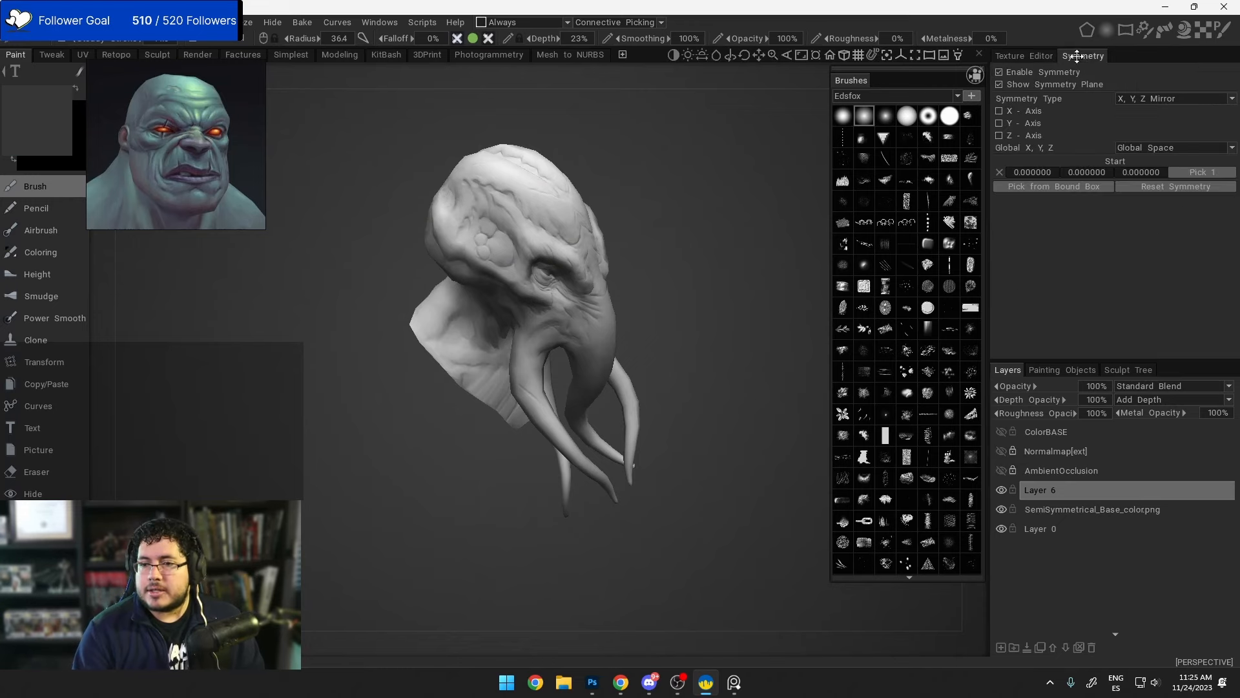
left_click(999, 111)
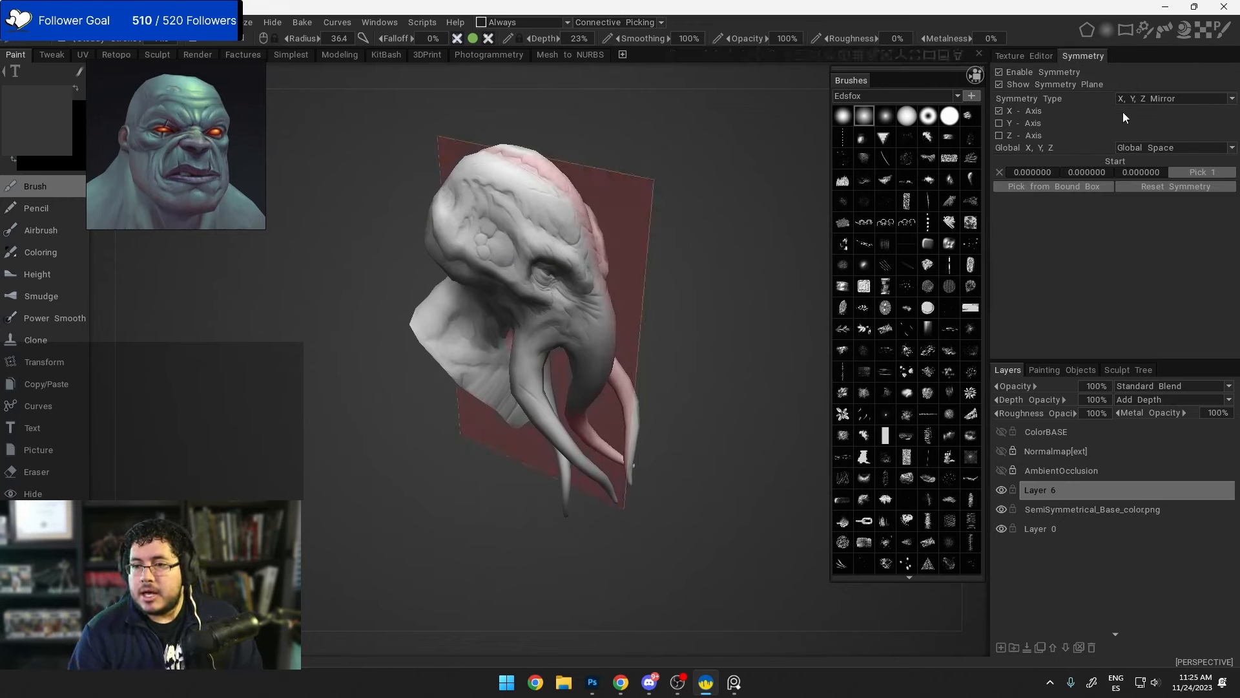
left_click(999, 84)
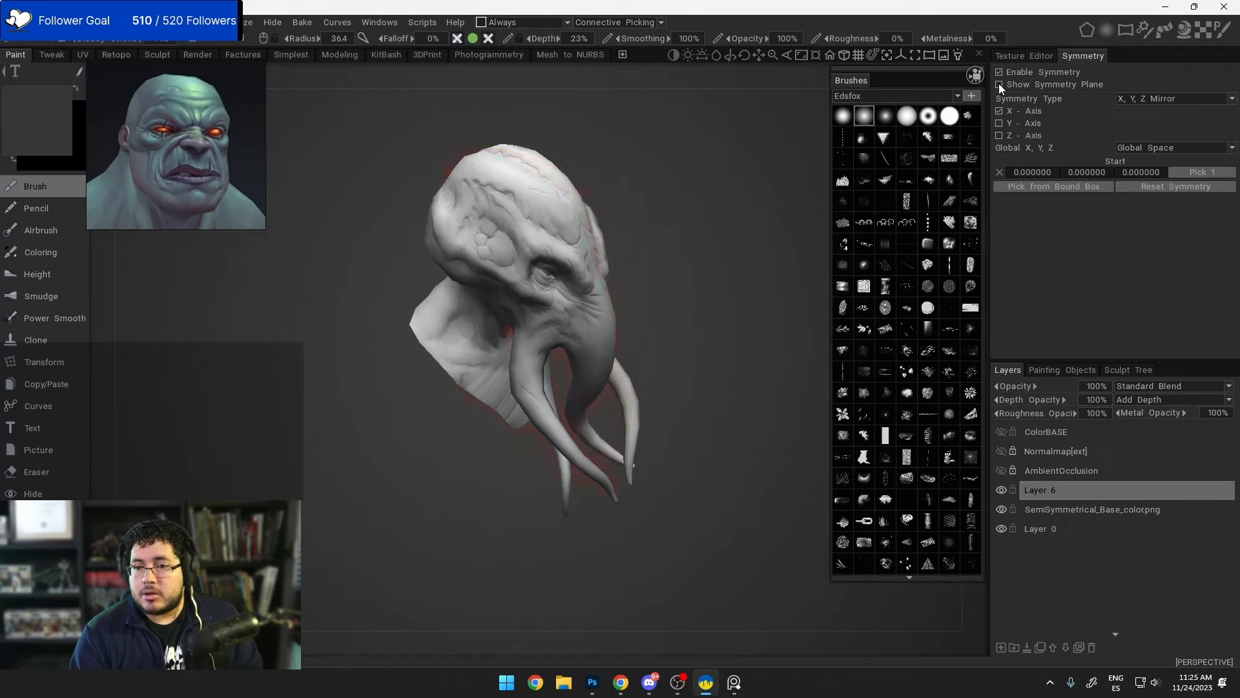
Step: Set the brush radius to 117, try a dark stroke on the side of the neck, and undo the last two actions
left_click_drag(718, 233, 665, 186)
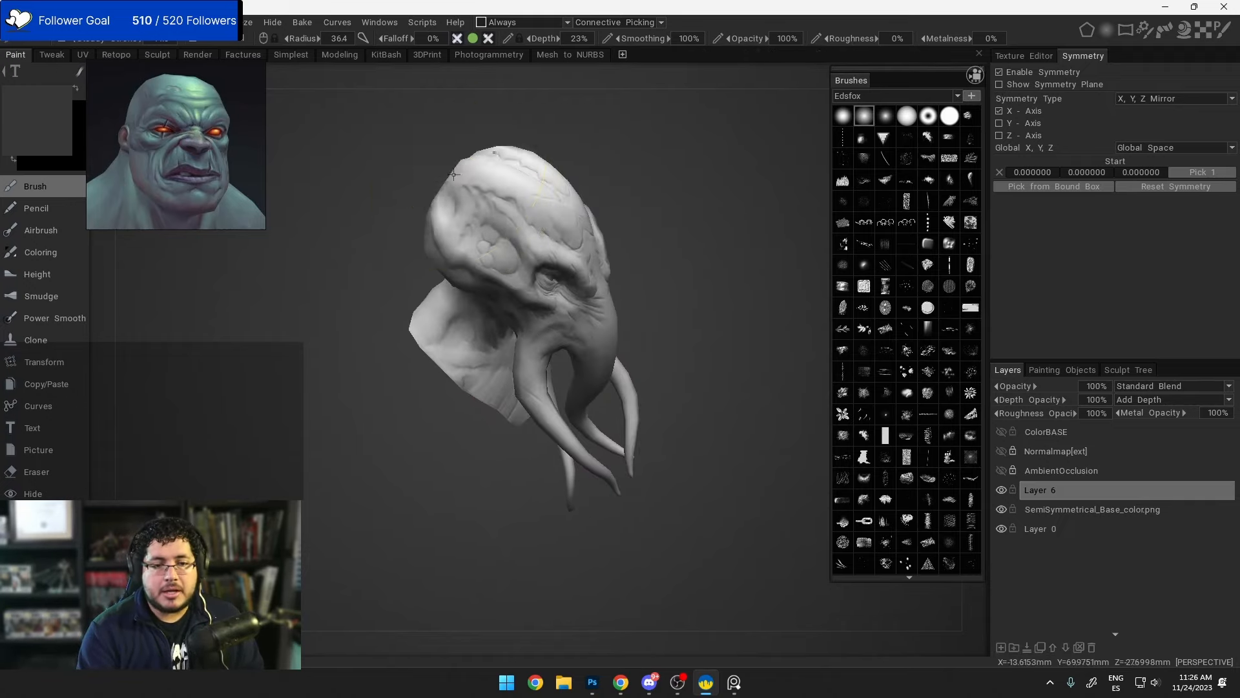
mouse_move(448, 238)
left_mouse_down("alt")
mouse_move(478, 214)
mouse_move(429, 323)
left_mouse_up("alt")
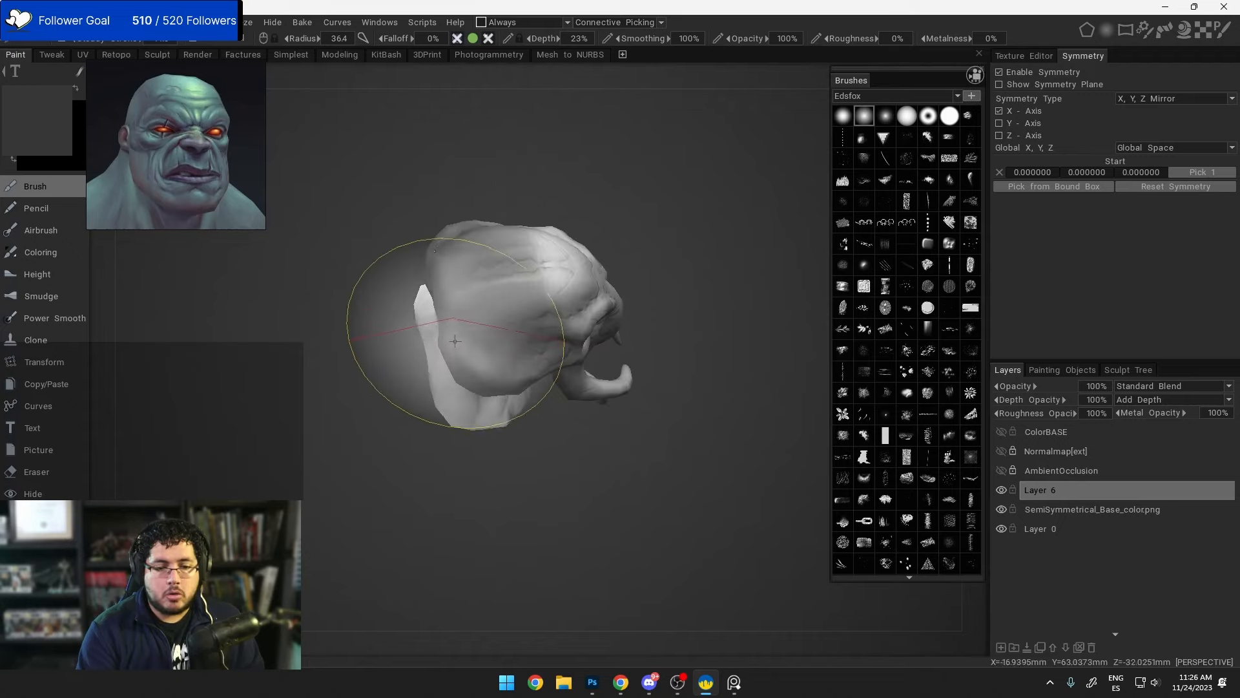
left_click_drag(467, 407, 473, 259, "alt")
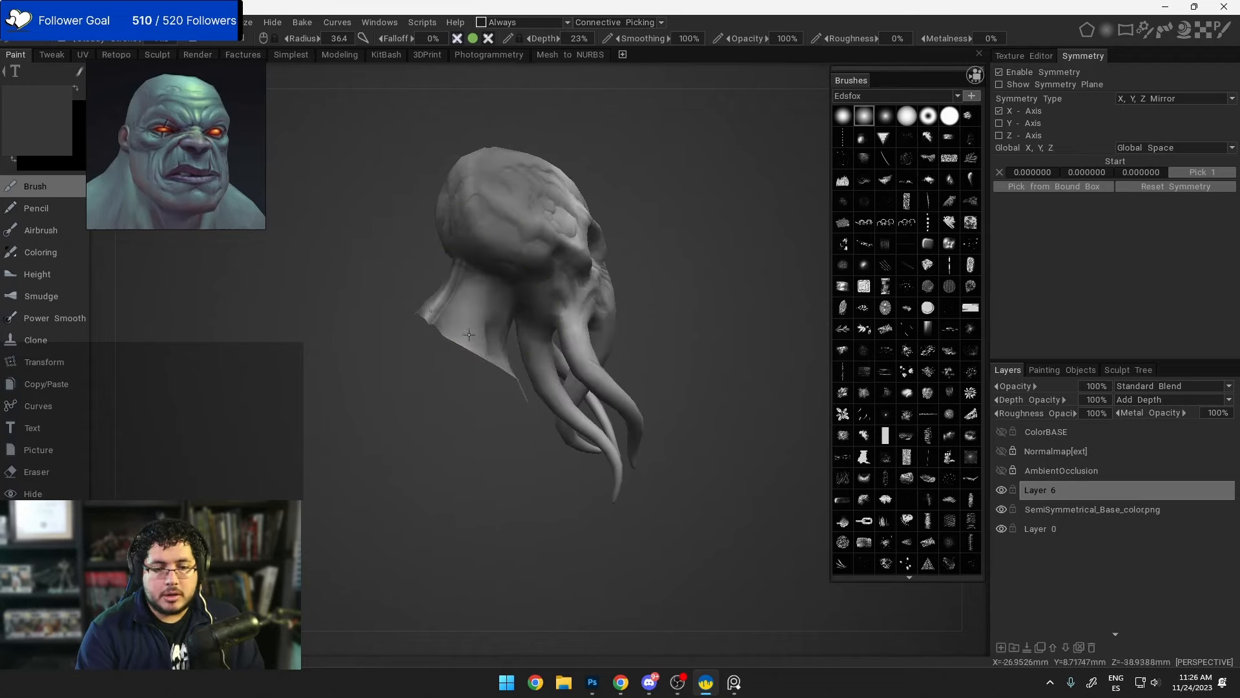
left_click_drag(452, 316, 393, 333, "alt")
right_click_drag(489, 356, 449, 341)
left_click_drag(504, 404, 444, 331)
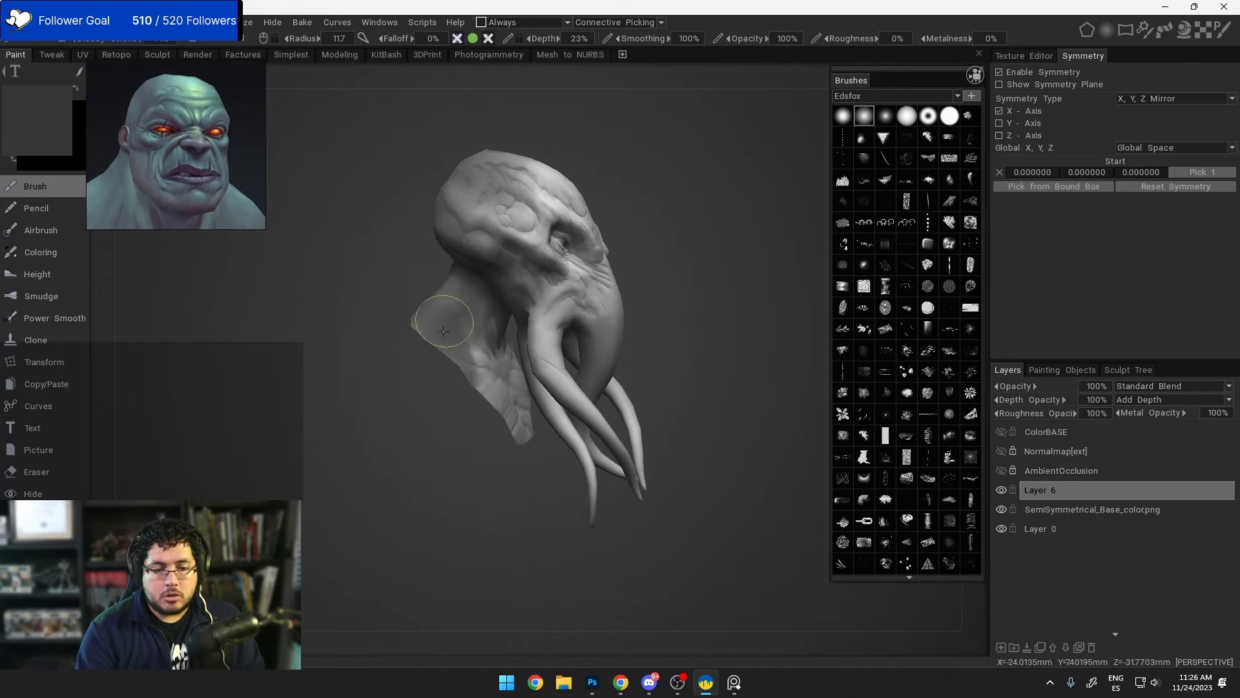
key("ctrl+z")
key("ctrl+z")
Step: Set the brush radius to 5.55 and paint soft dark shading around the eye sockets on Layer 6
left_click_drag(718, 473, 560, 449)
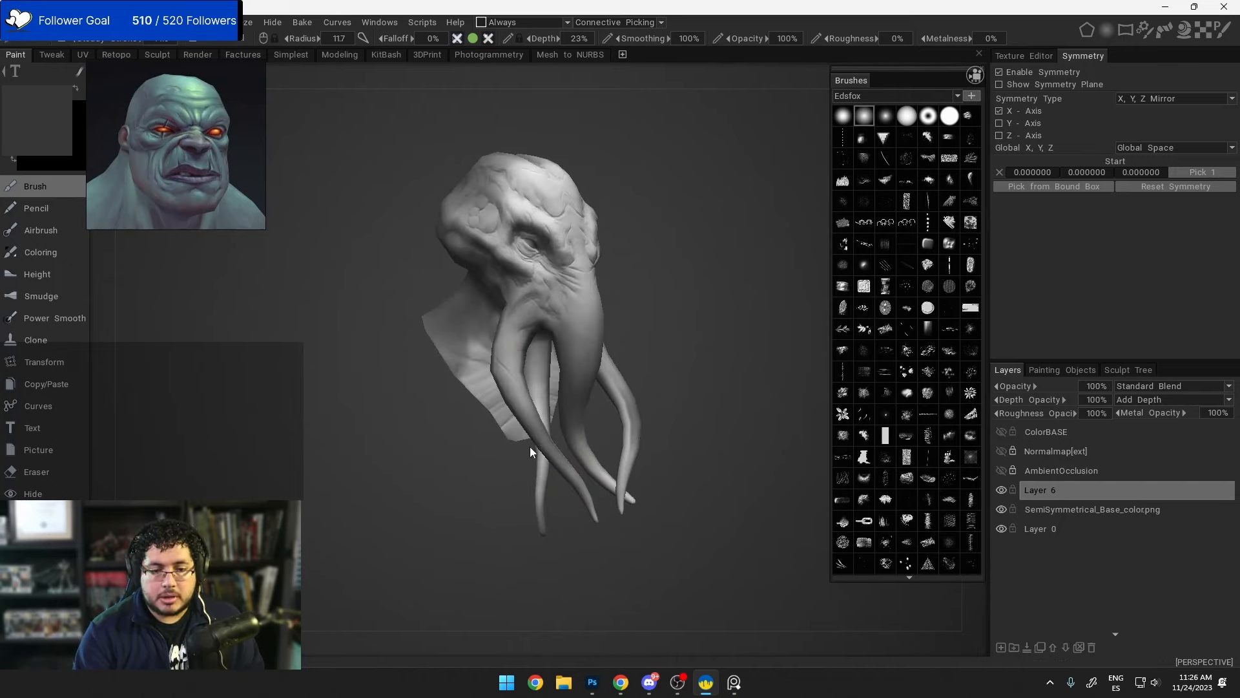
mouse_move(535, 464)
left_mouse_down()
mouse_move(553, 473)
mouse_move(553, 540)
mouse_move(478, 384)
mouse_move(438, 471)
mouse_move(459, 330)
mouse_move(486, 328)
mouse_move(490, 423)
left_mouse_up()
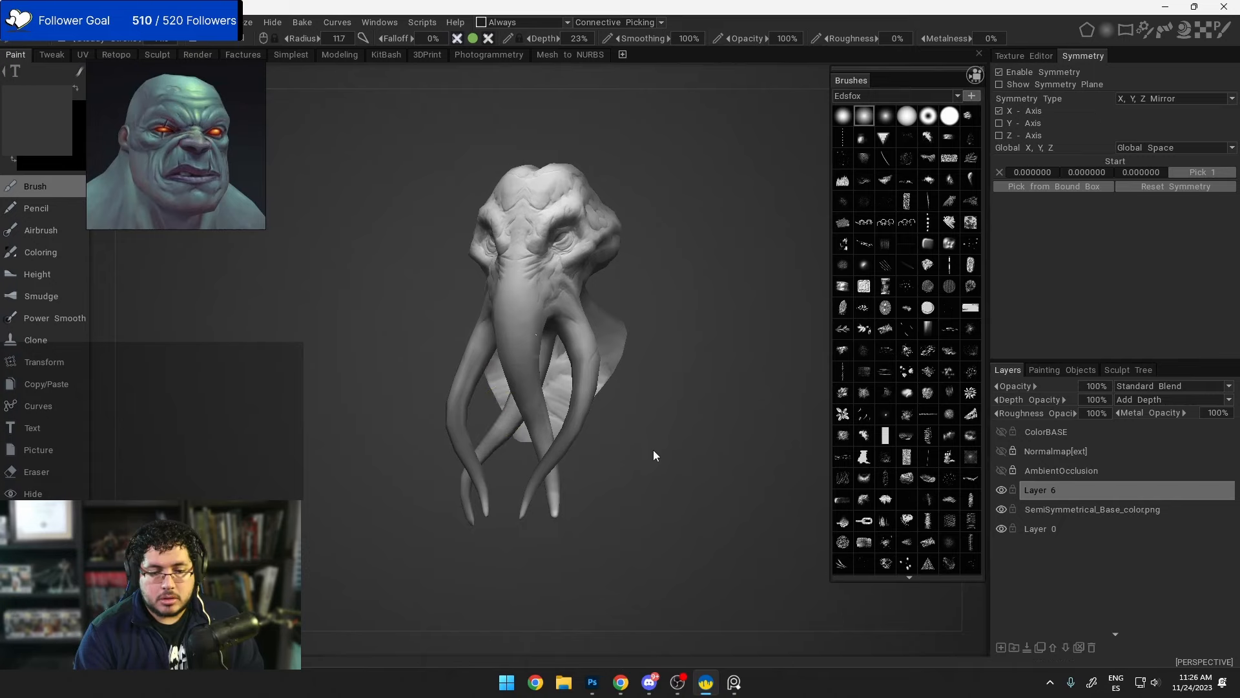
mouse_move(653, 450)
left_mouse_down()
mouse_move(591, 414)
mouse_move(555, 433)
left_mouse_up()
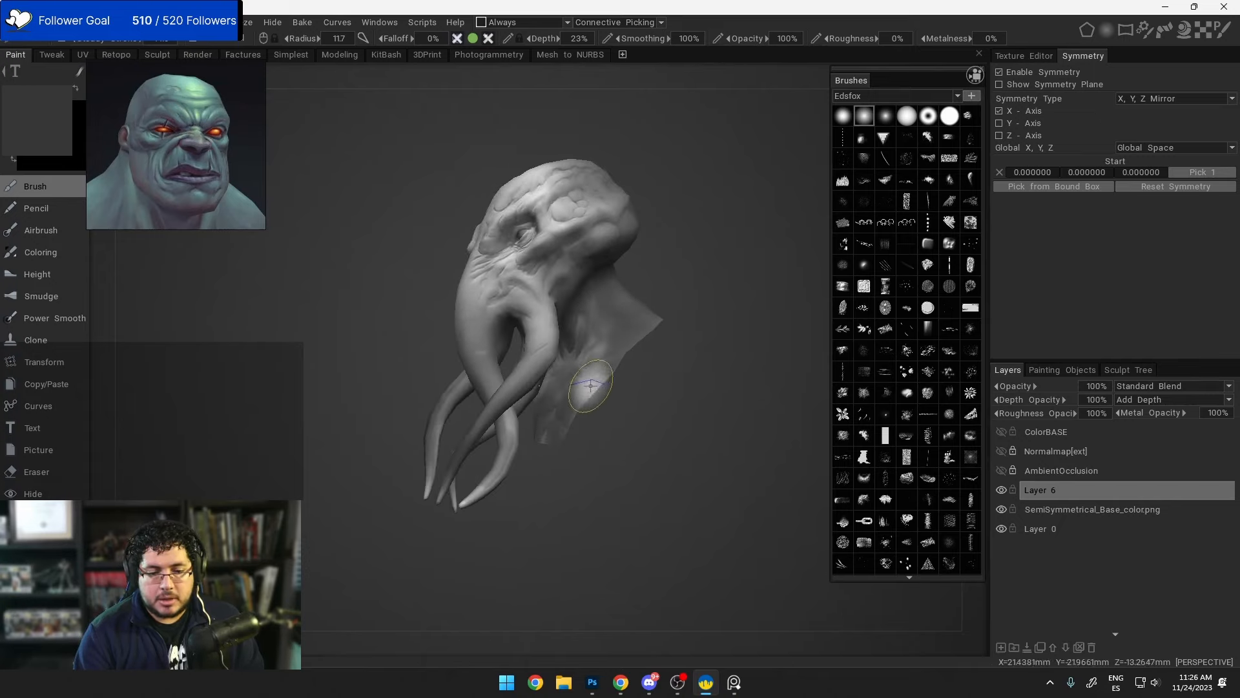
mouse_move(590, 385)
right_mouse_down("alt")
mouse_move(607, 385)
mouse_move(610, 358)
right_mouse_up("alt")
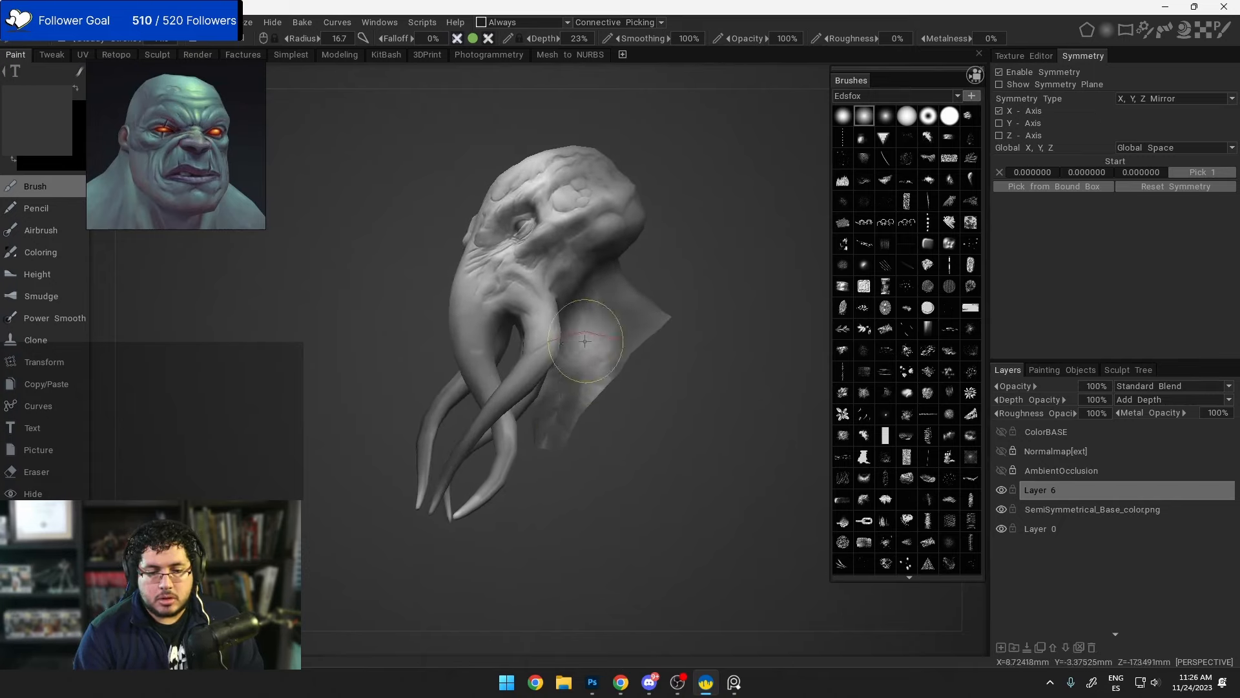
left_click_drag(585, 341, 556, 331, "alt")
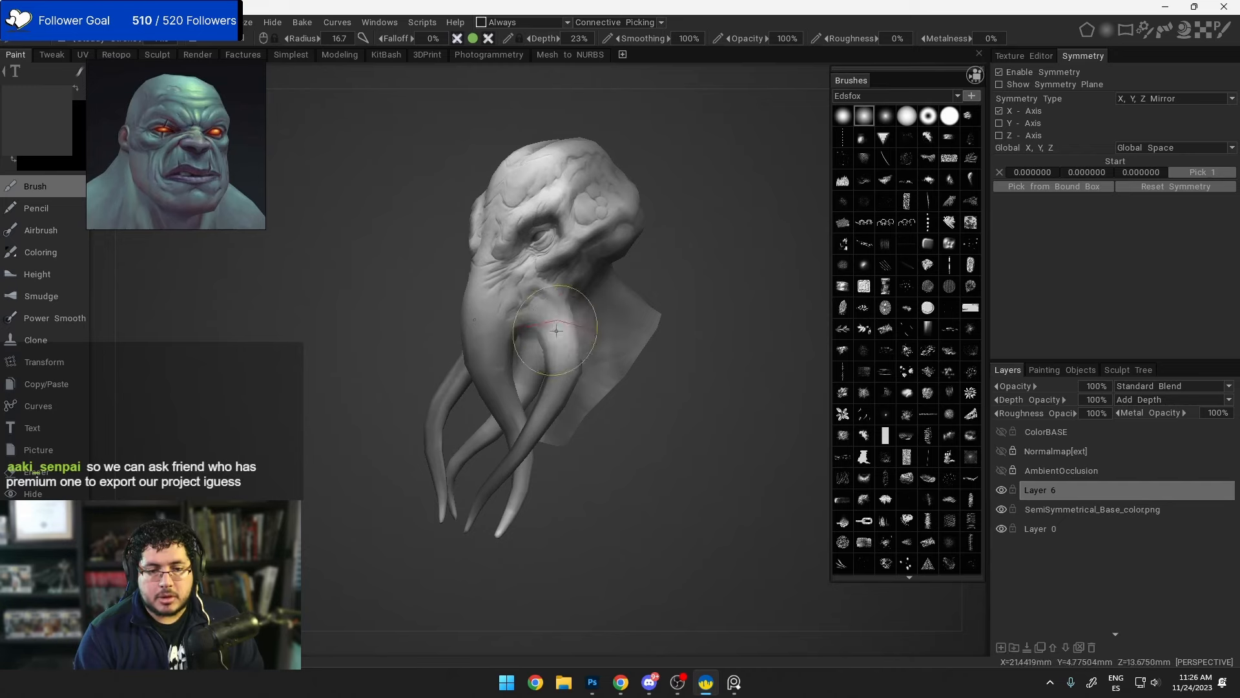
left_click_drag(678, 253, 776, 243, "alt")
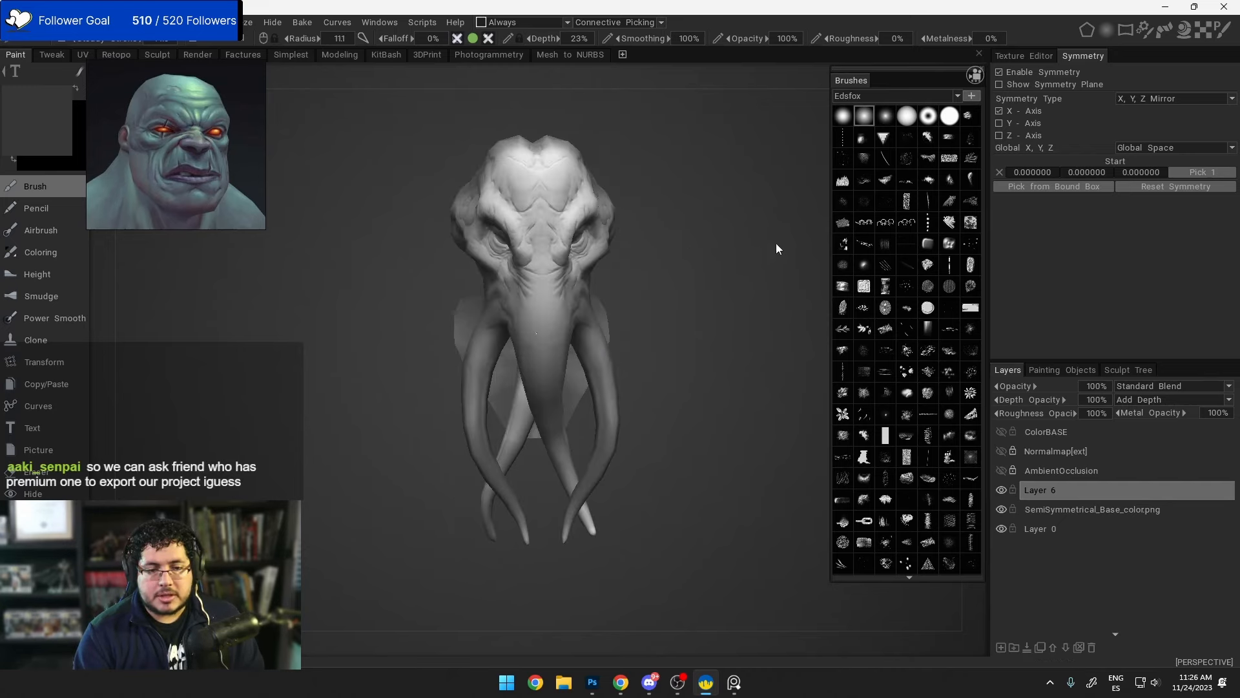
right_click_drag(640, 282, 685, 274, "alt")
left_click_drag(659, 271, 719, 262, "alt")
right_click_drag(496, 187, 482, 186)
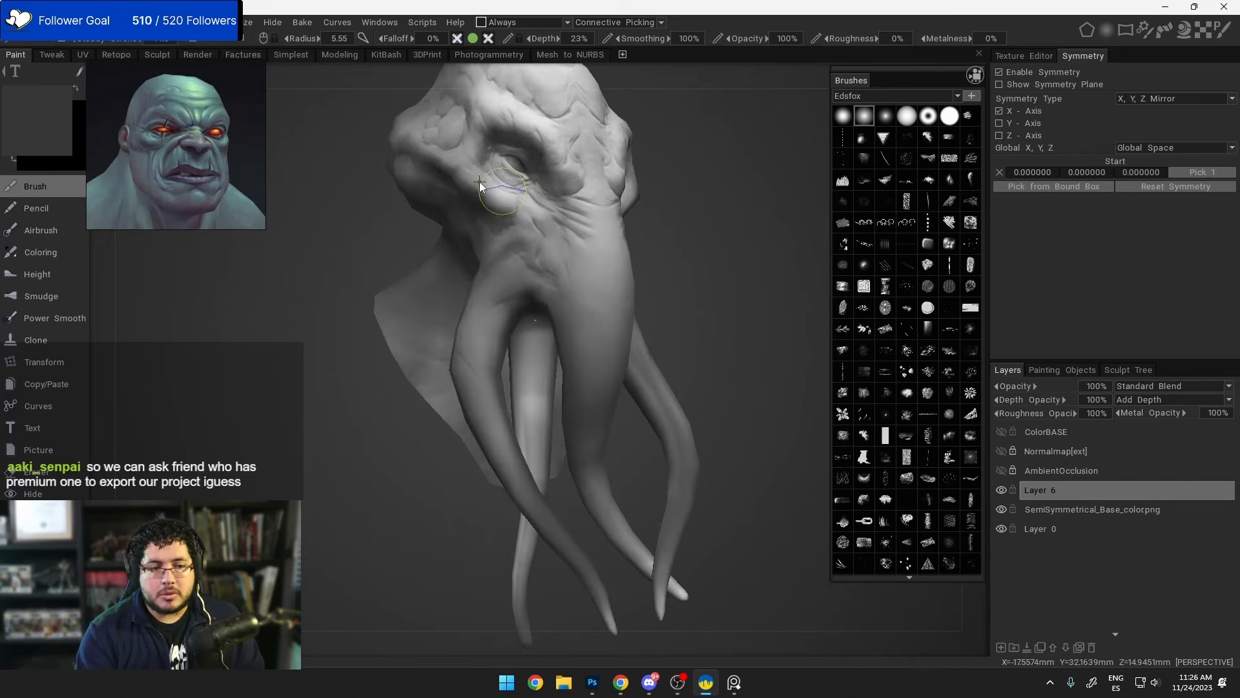
mouse_move(505, 169)
left_mouse_down()
mouse_move(520, 177)
mouse_move(542, 163)
left_mouse_up()
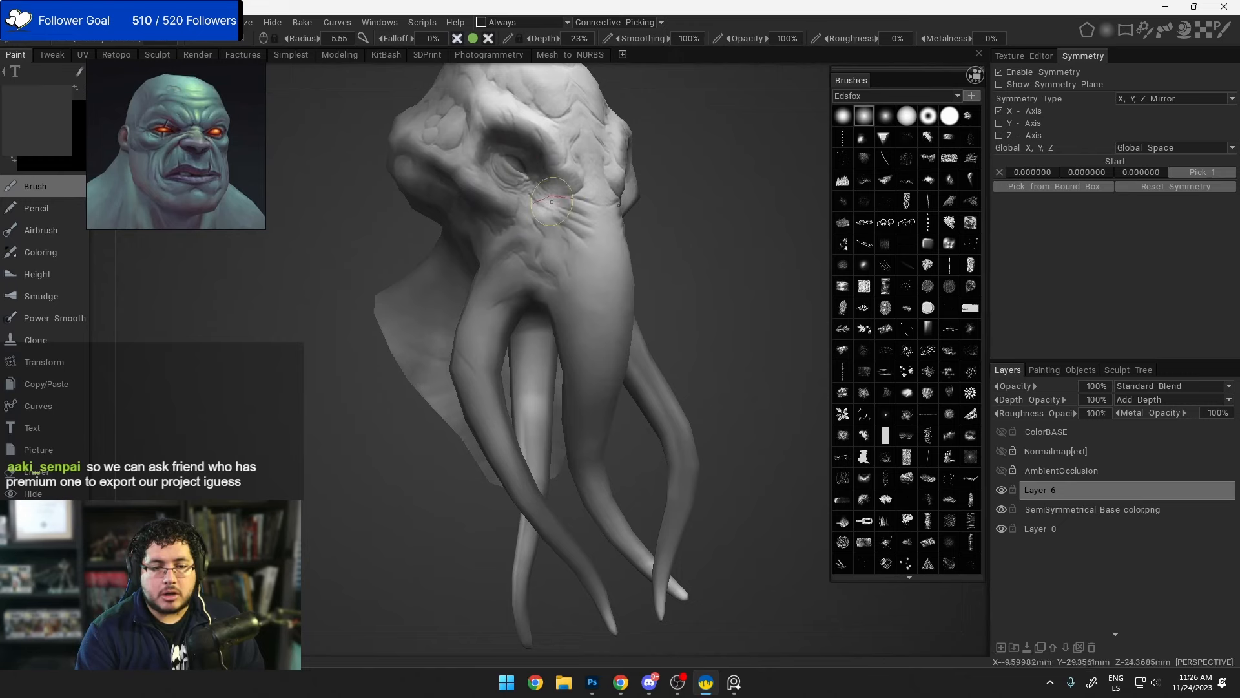
Step: Set Layer 6's blend mode to Overlay and toggle the layer's visibility to compare the head with and without it
right_click_drag(716, 255, 678, 262, "alt")
left_click_drag(679, 262, 622, 294, "alt")
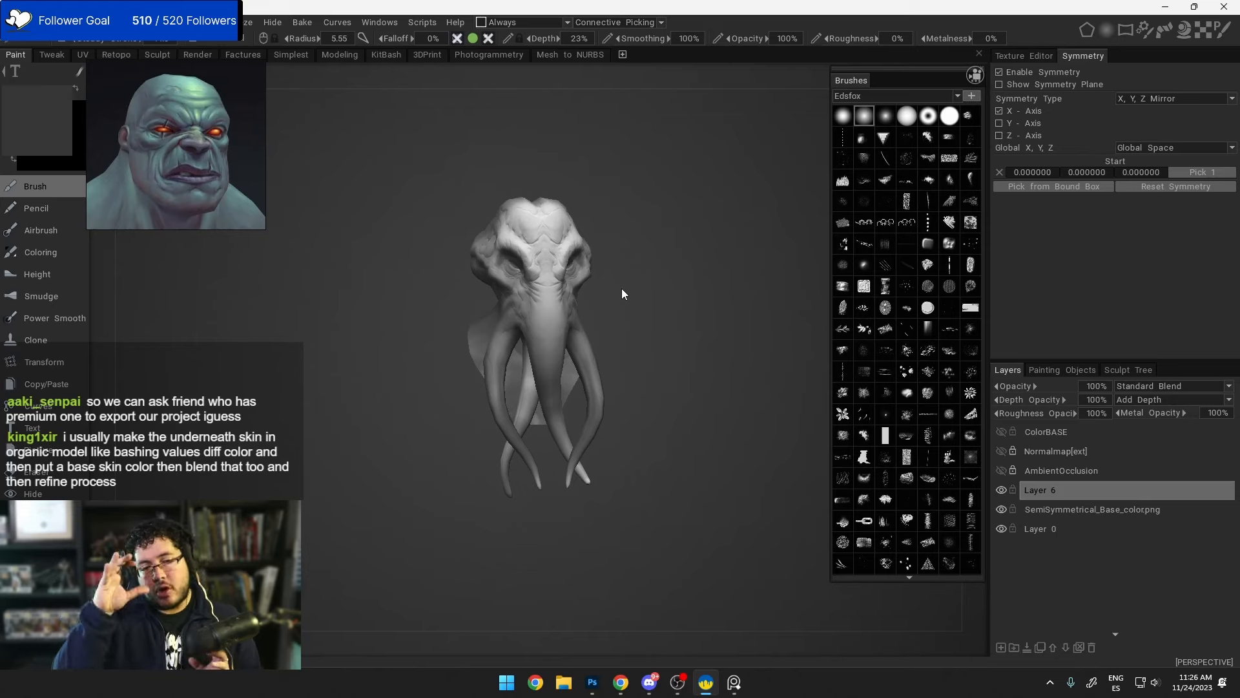
left_click_drag(665, 290, 650, 305)
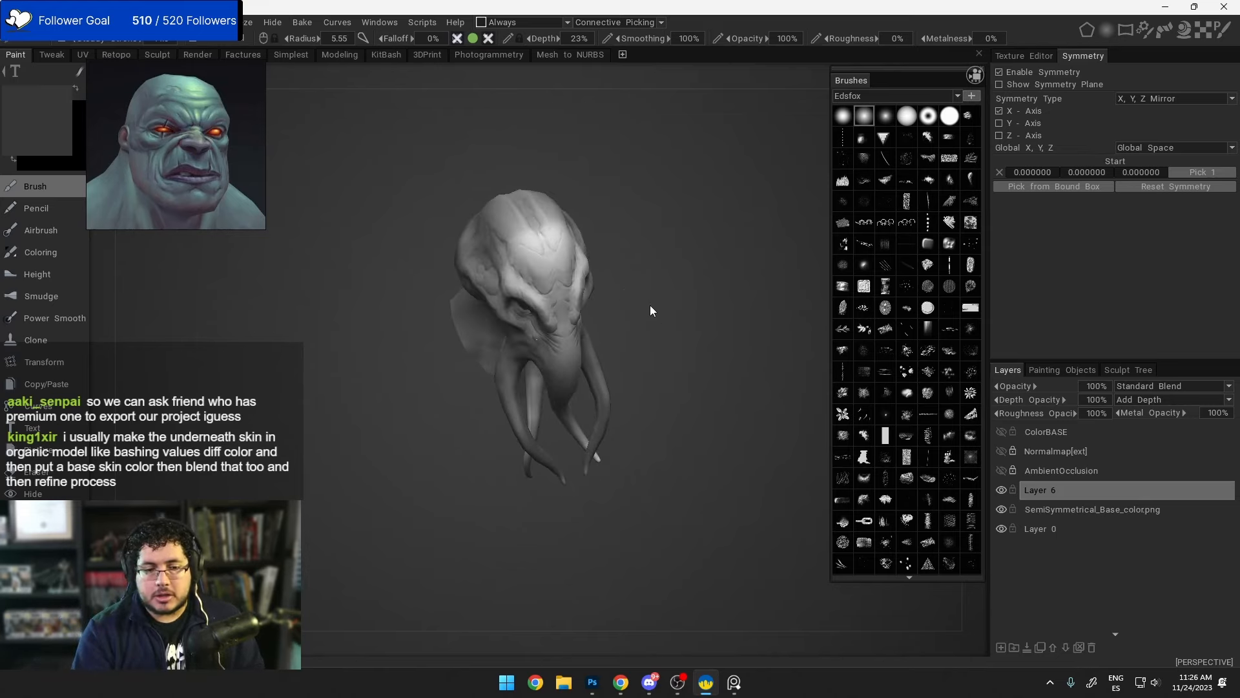
left_click(1227, 386)
left_click(1137, 161)
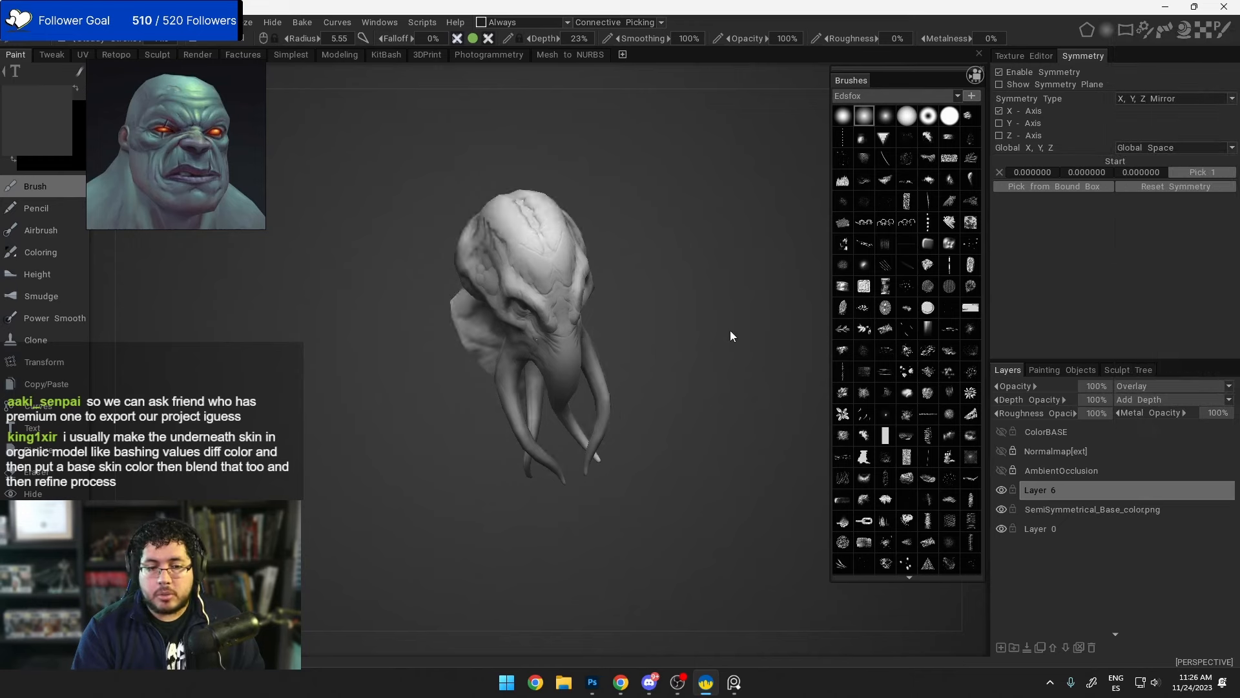
left_click_drag(730, 331, 826, 260)
left_click(1001, 489)
left_click(1001, 489)
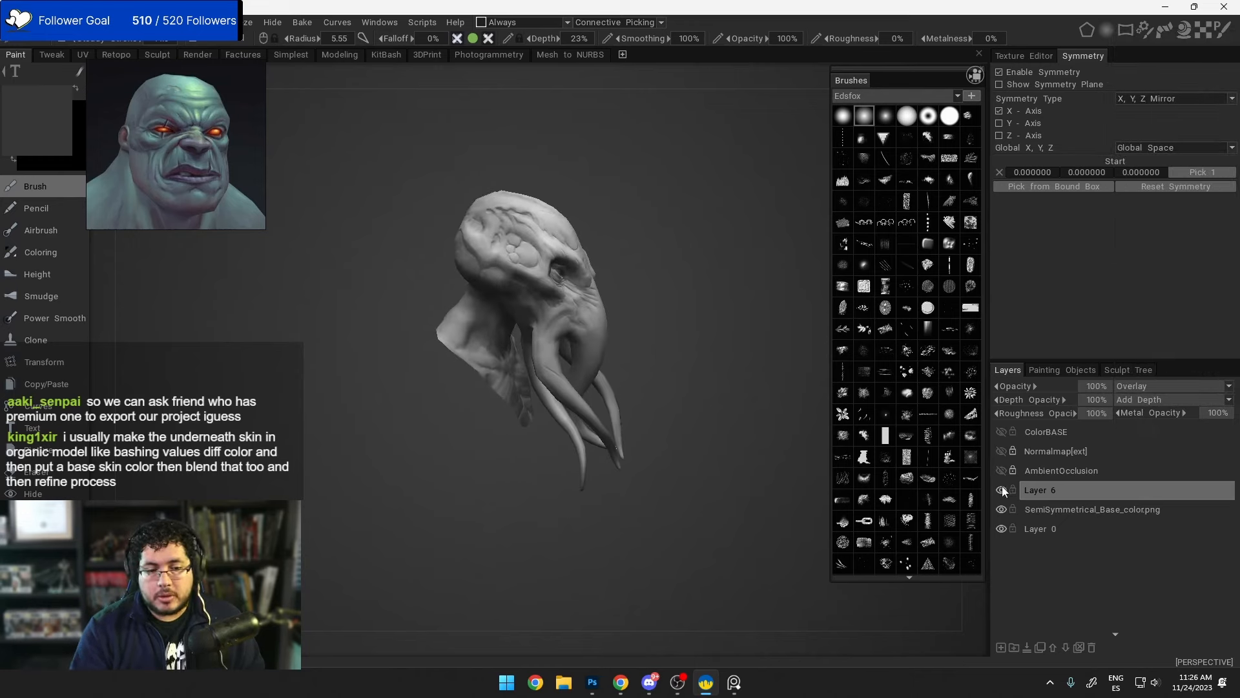
left_click(1002, 489)
left_click(1002, 489)
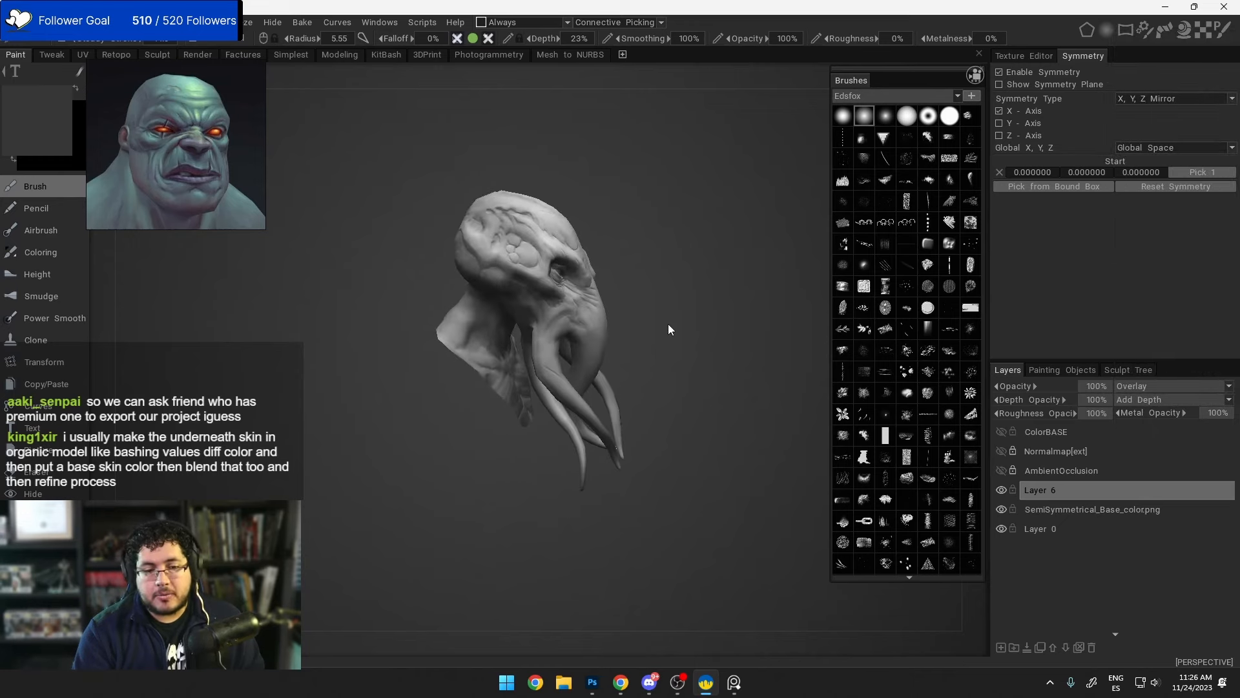
Step: Set the brush radius to 18.8 for shading the side and back of the head
mouse_move(668, 324)
left_mouse_down()
mouse_move(595, 342)
mouse_move(633, 350)
mouse_move(593, 289)
mouse_move(562, 271)
left_mouse_up()
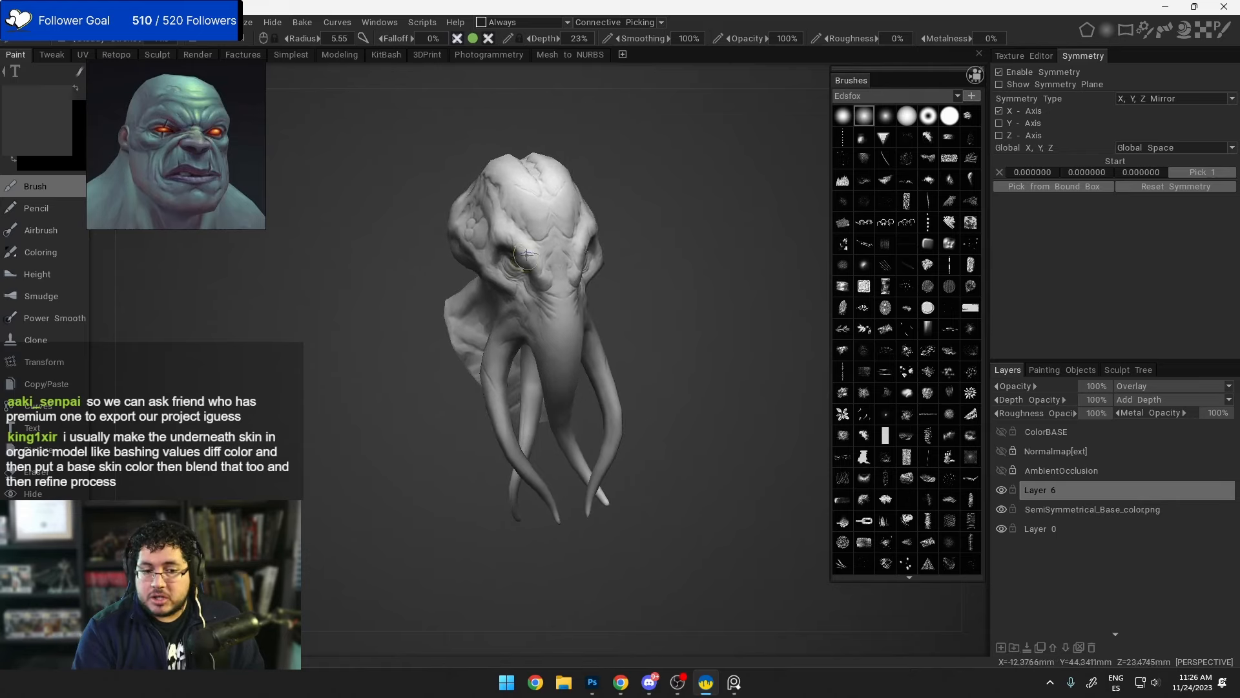
right_click_drag(527, 255, 580, 239)
left_click_drag(597, 195, 623, 231)
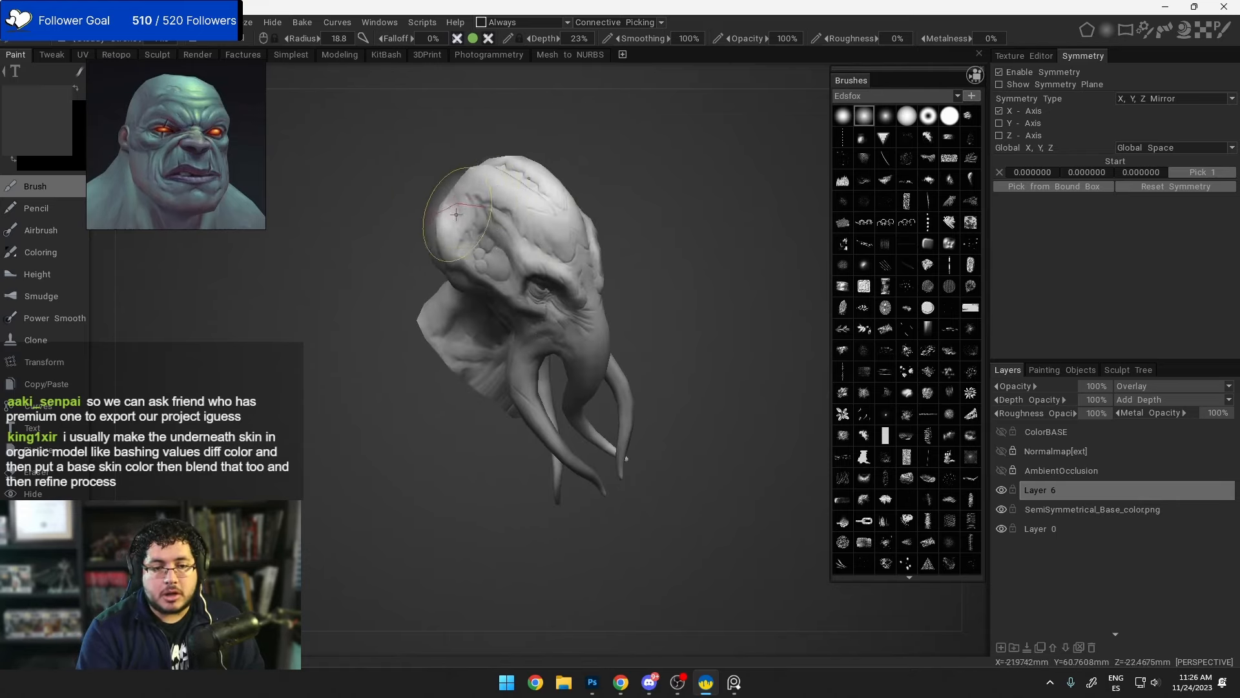
mouse_move(497, 257)
left_mouse_down("alt")
mouse_move(602, 176)
mouse_move(432, 393)
left_mouse_up("alt")
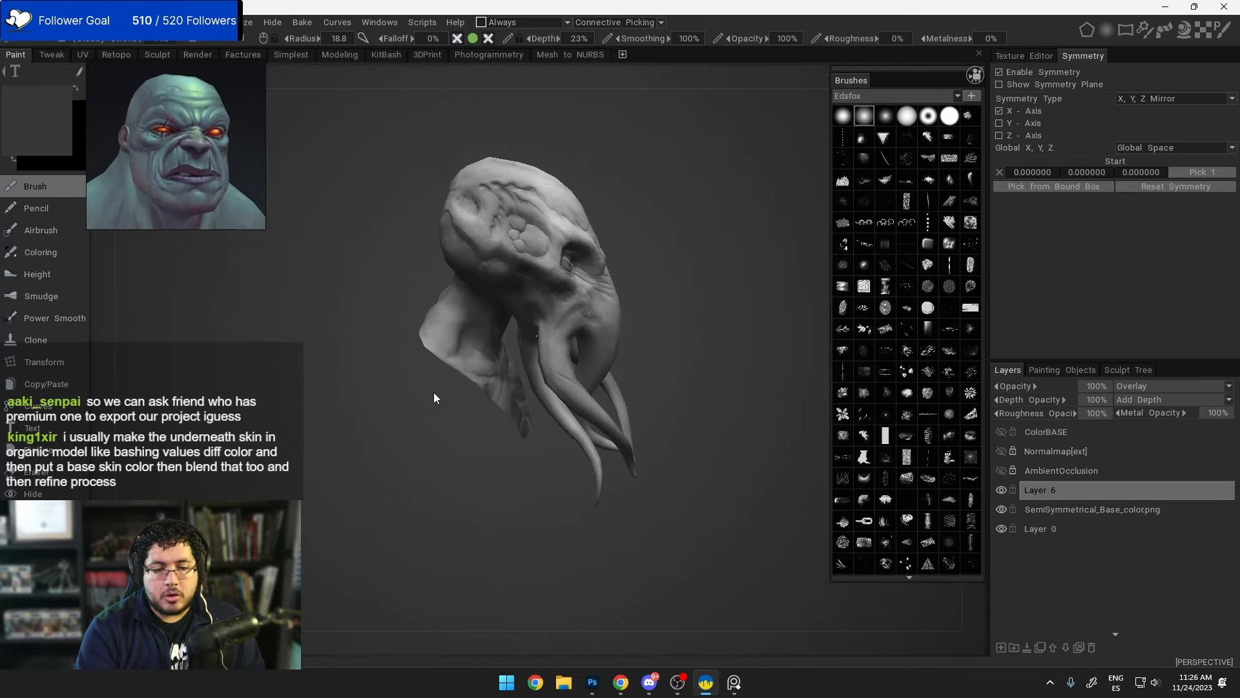
Step: Set the brush colour to dark grey #262626
left_click(23, 120)
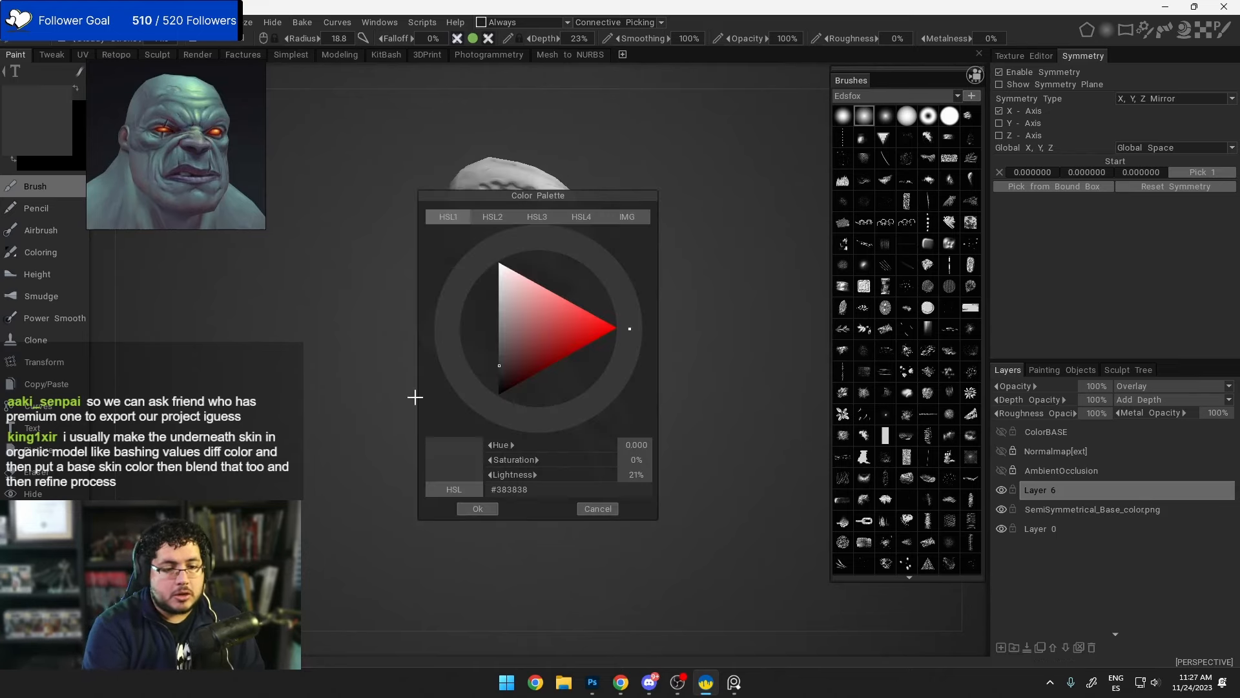
left_click_drag(503, 366, 501, 375)
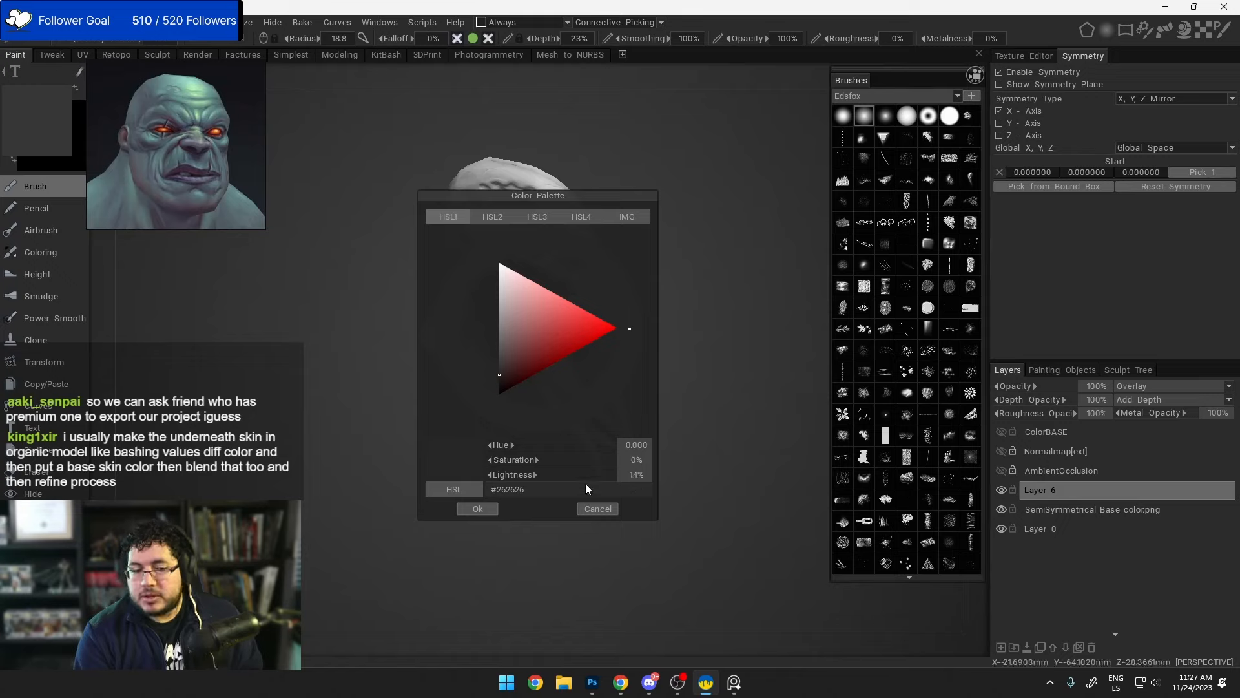
left_click(485, 510)
Step: Shade the tentacles and underside of the creature's head on Layer 6 with dark grey, reducing the brush radius to 9.58
left_click_drag(518, 119, 451, 341)
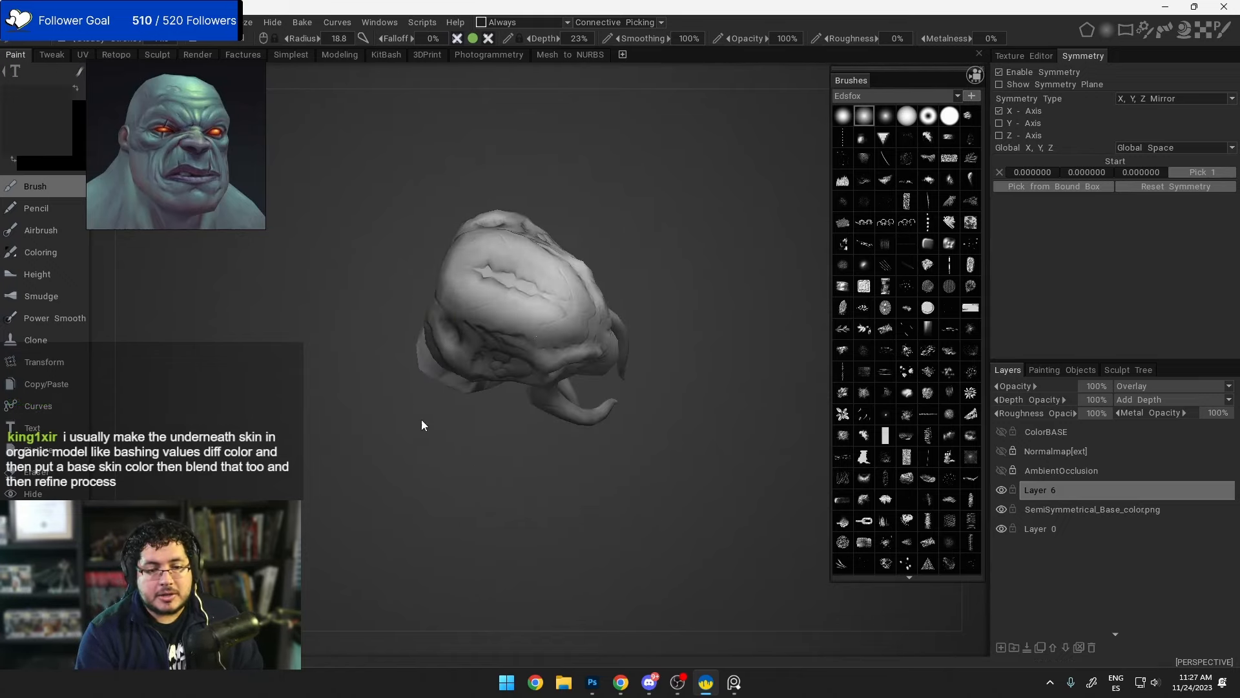
left_click_drag(421, 419, 426, 329)
left_click_drag(465, 439, 452, 362)
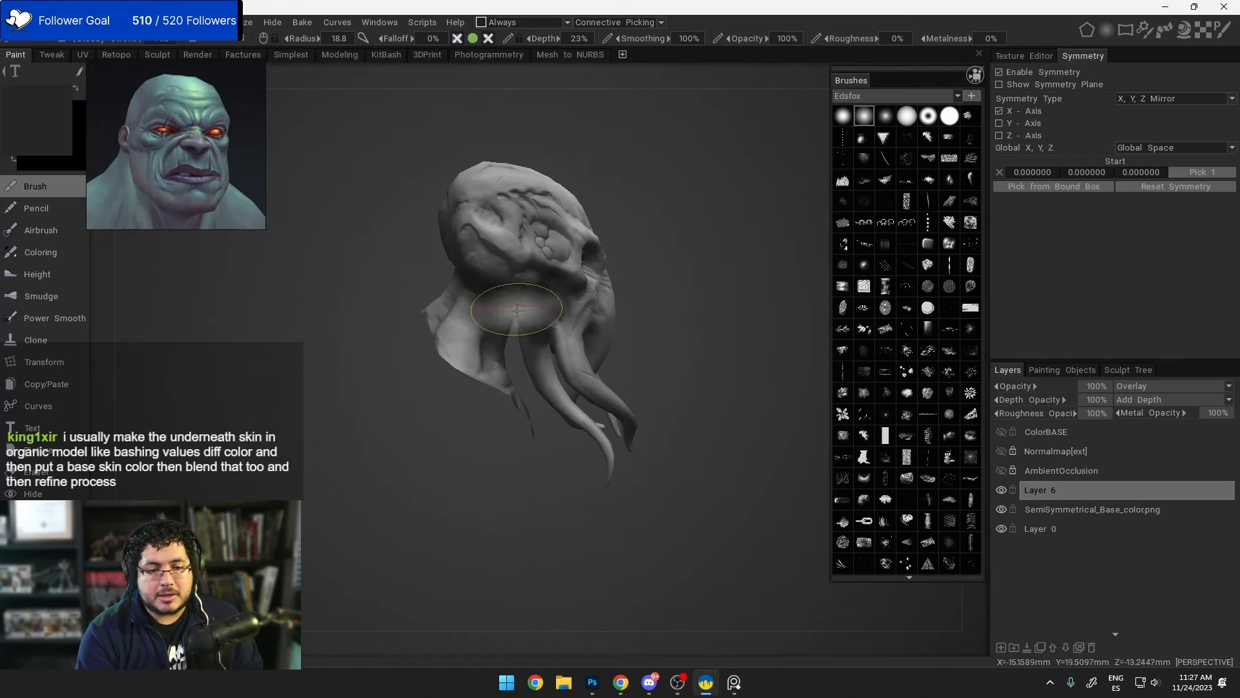
mouse_move(515, 447)
left_mouse_down()
mouse_move(584, 476)
mouse_move(581, 522)
left_mouse_up()
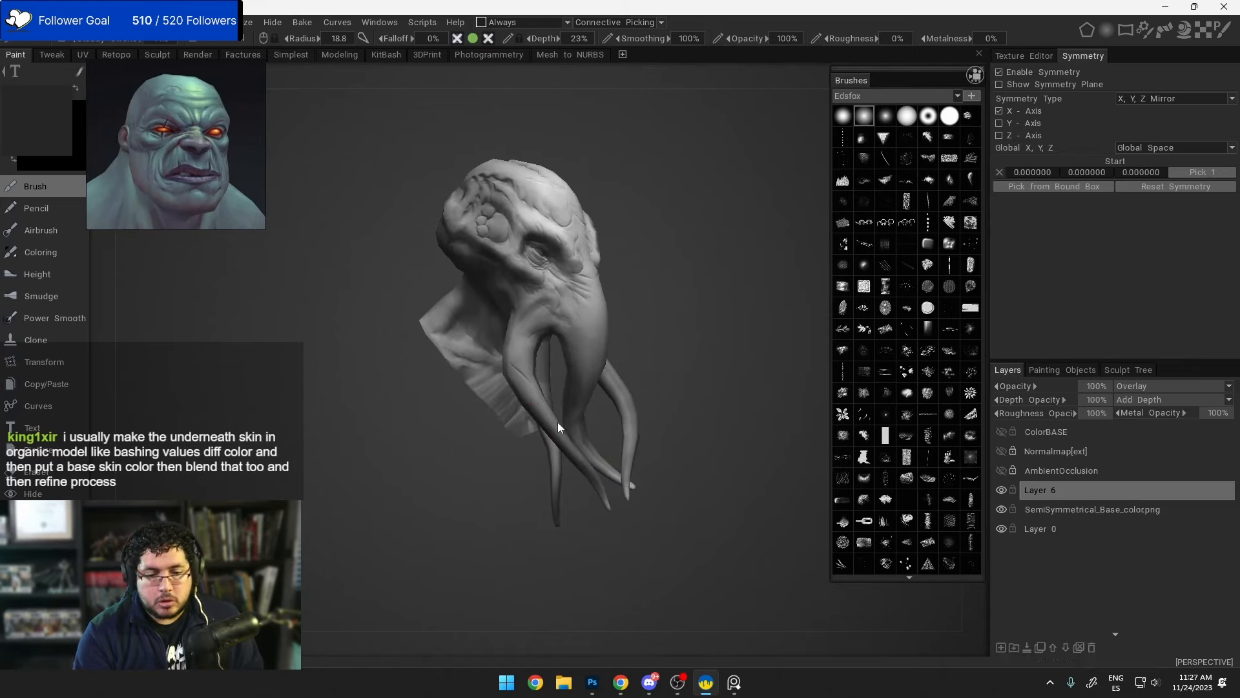
left_click_drag(560, 427, 591, 398)
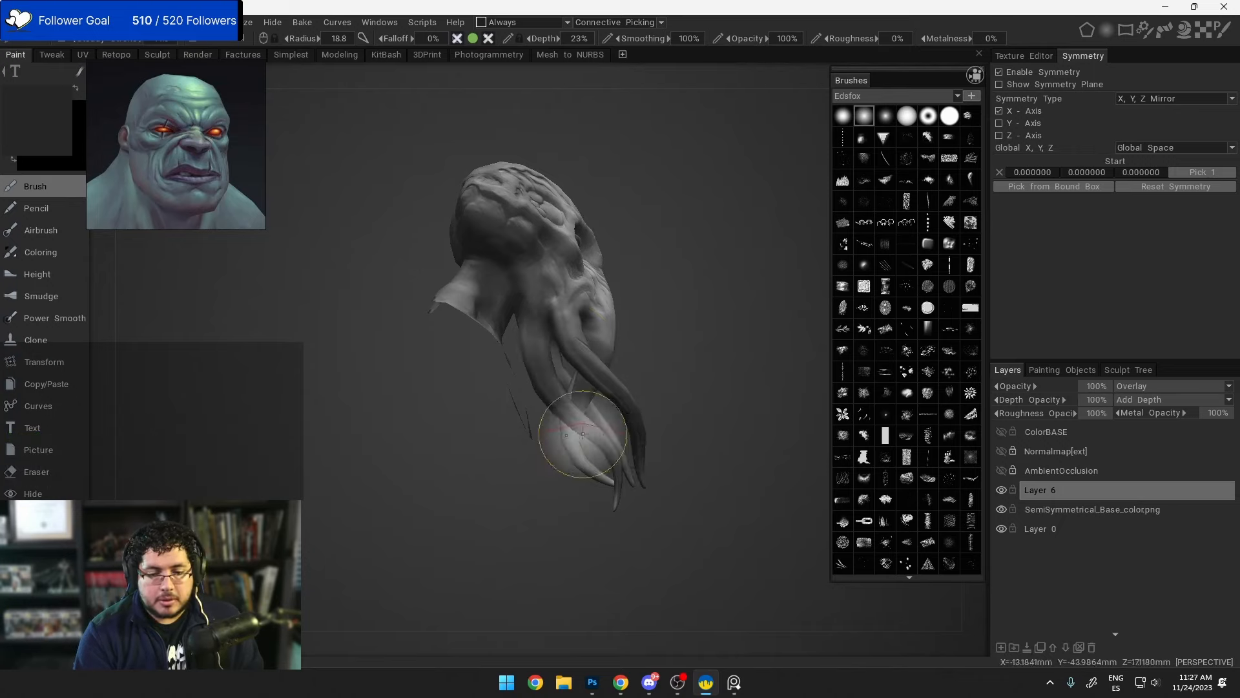
mouse_move(530, 536)
left_mouse_down()
mouse_move(503, 489)
mouse_move(537, 423)
mouse_move(532, 374)
left_mouse_up()
right_click_drag(538, 335, 510, 318)
left_click_drag(529, 312, 513, 308)
left_click_drag(464, 308, 482, 381)
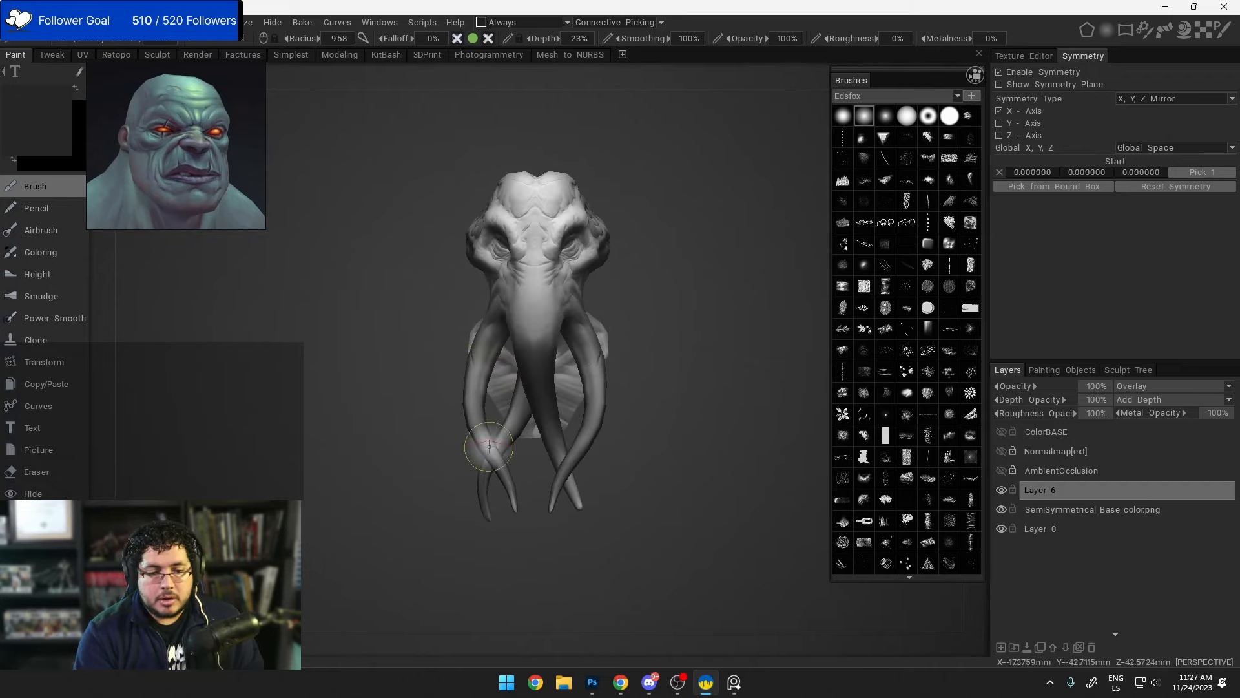
Step: Change the brush colour to light grey and brighten the centre of the creature's face and front trunk
left_click(61, 123)
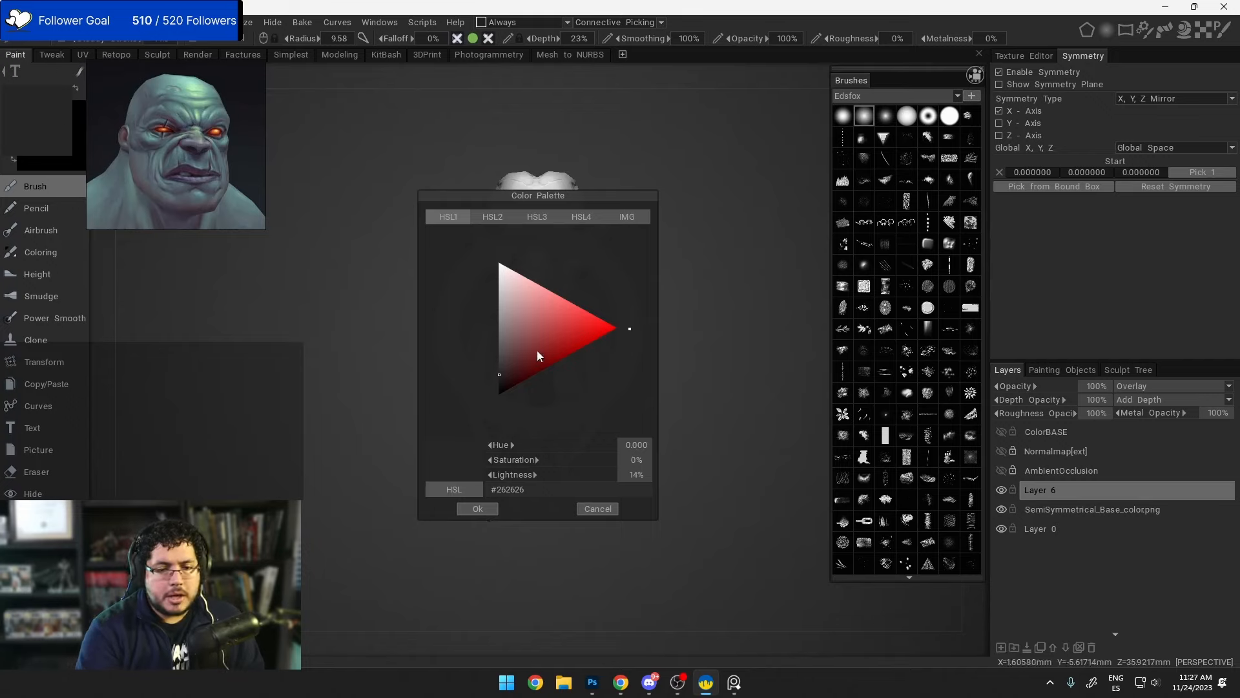
left_click_drag(537, 350, 497, 316)
left_click(477, 509)
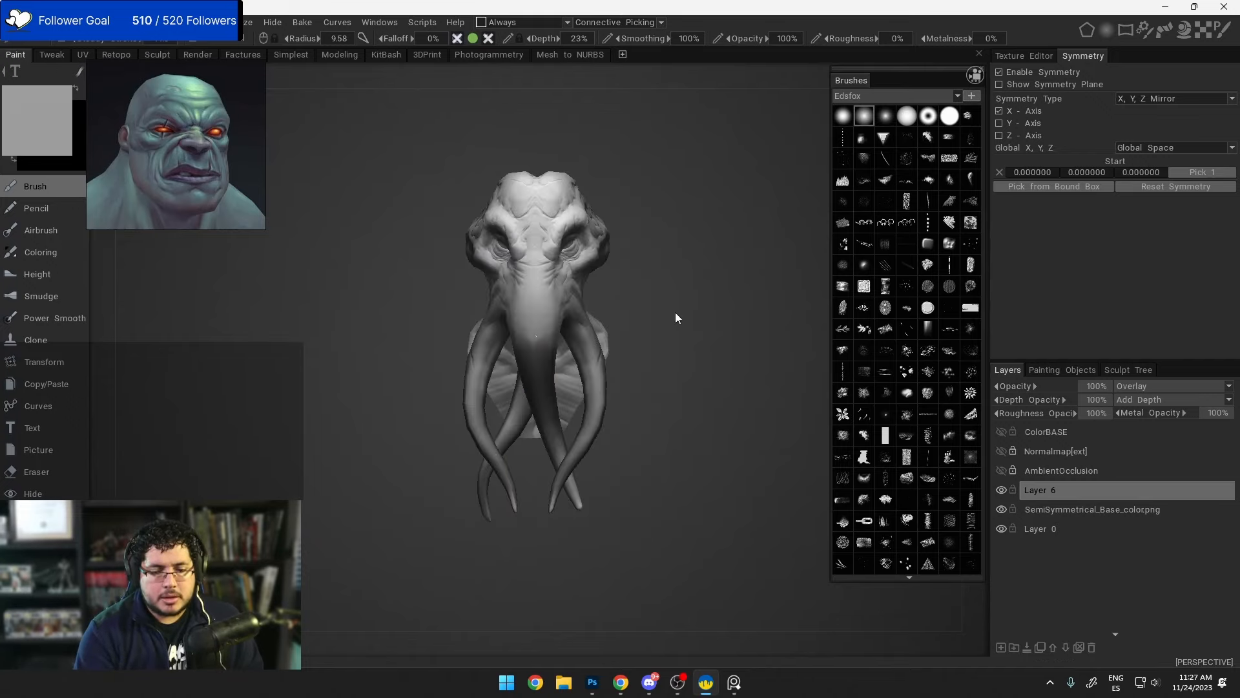
left_click_drag(533, 282, 520, 330)
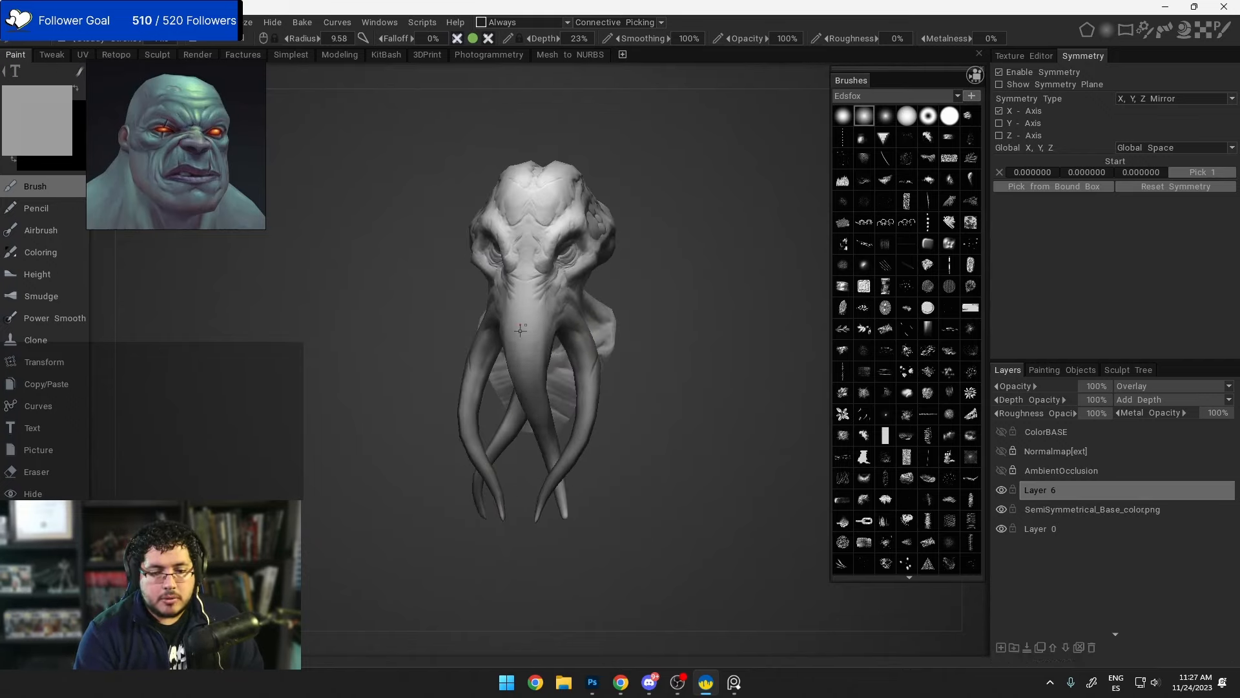
left_click_drag(536, 273, 530, 357)
left_click_drag(607, 354, 553, 357, "alt")
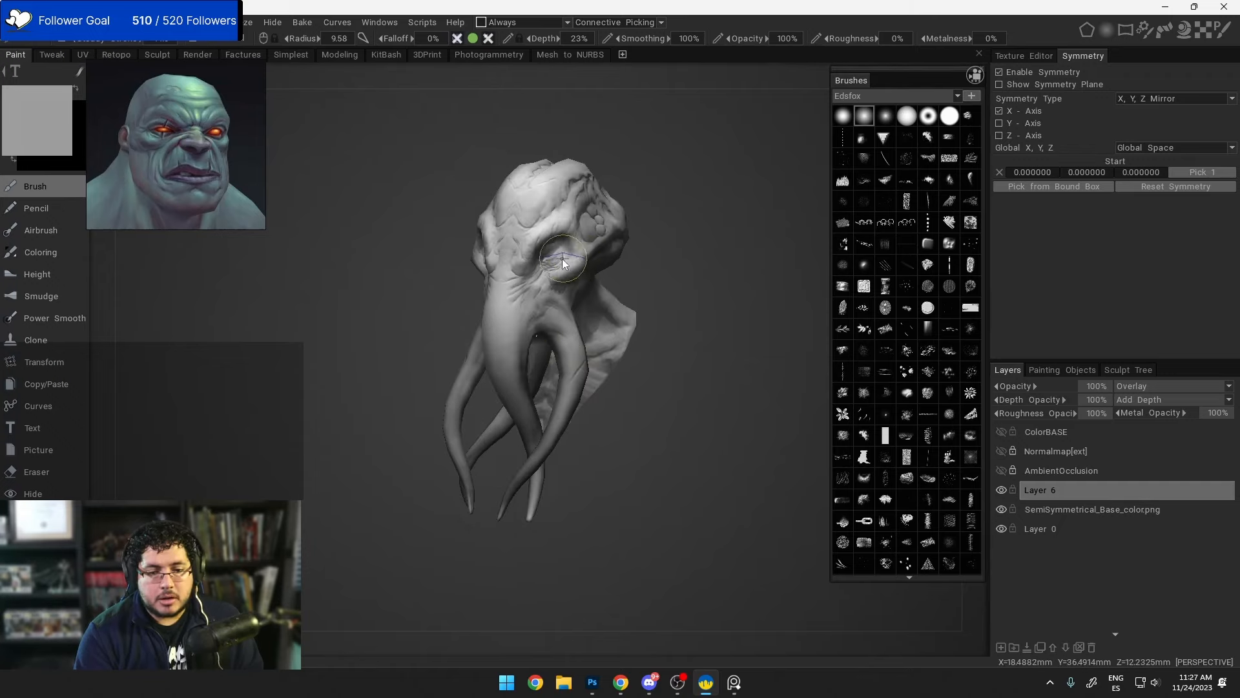
Step: Highlight the round bumps on the side of the head with light grey at a brush radius of 2.88
left_click_drag(681, 246, 677, 275, "alt")
right_click_drag(677, 275, 712, 247, "alt")
mouse_move(712, 247)
left_mouse_down("alt")
mouse_move(703, 169)
mouse_move(707, 184)
left_mouse_up("alt")
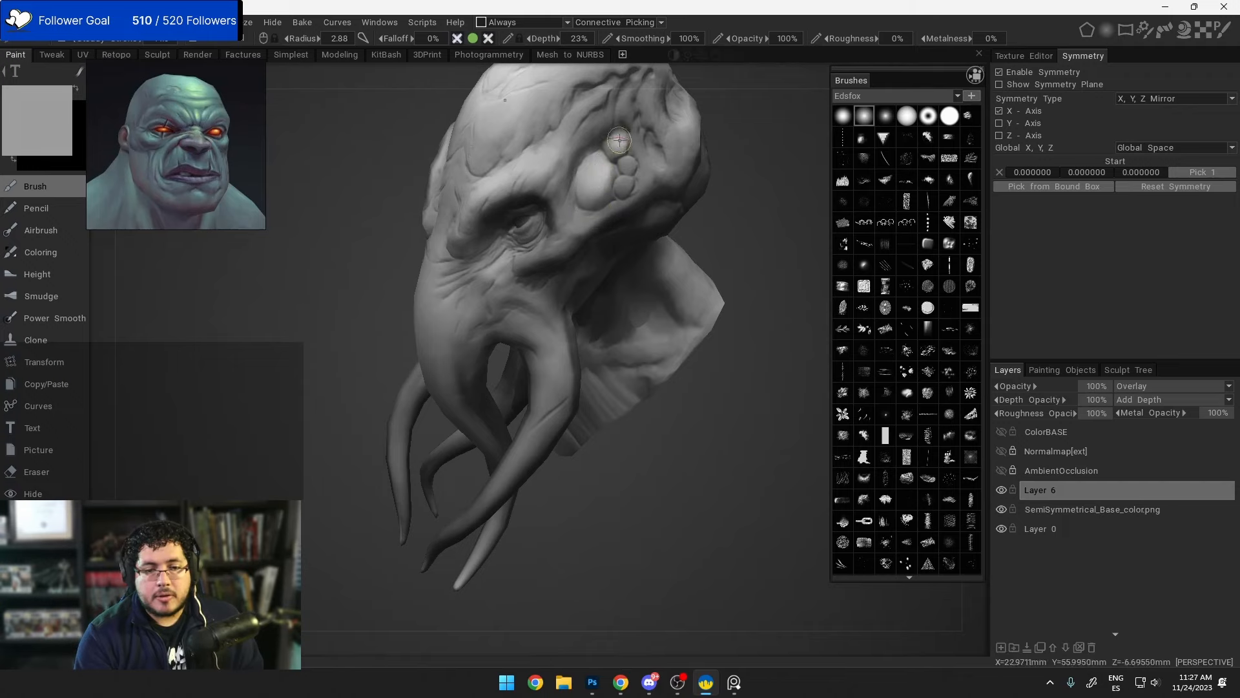
left_click_drag(623, 192, 624, 186)
left_click_drag(592, 193, 623, 235, "alt")
right_click_drag(623, 236, 595, 137, "alt")
left_click_drag(594, 137, 593, 119, "alt")
Step: Brighten the forehead plates and brow area with light grey, adjusting the brush radius between 6.68 and 3.47 and ending at 4.94
right_click_drag(544, 177, 565, 177)
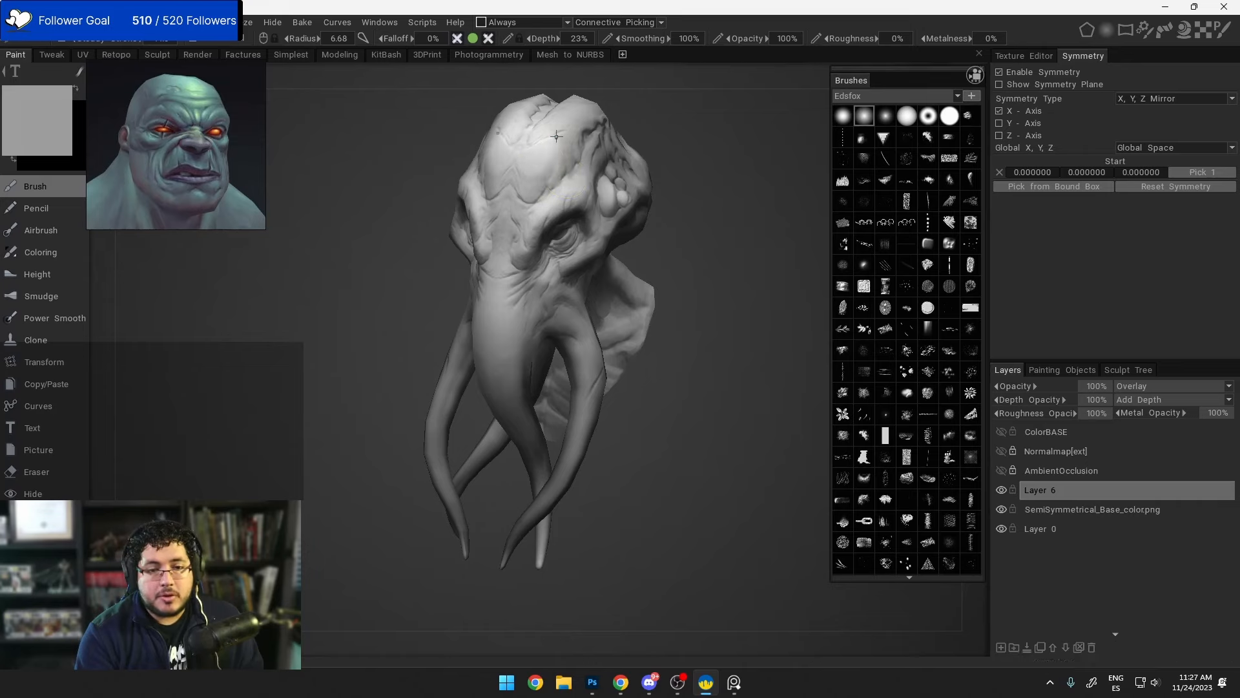
left_click_drag(686, 107, 673, 162, "alt")
right_click_drag(684, 126, 685, 162, "alt")
mouse_move(685, 162)
left_mouse_down("alt")
mouse_move(704, 159)
mouse_move(691, 177)
left_mouse_up("alt")
mouse_move(585, 162)
left_mouse_down()
mouse_move(664, 111)
mouse_move(586, 124)
mouse_move(687, 100)
left_mouse_up()
right_click_drag(542, 188, 512, 200)
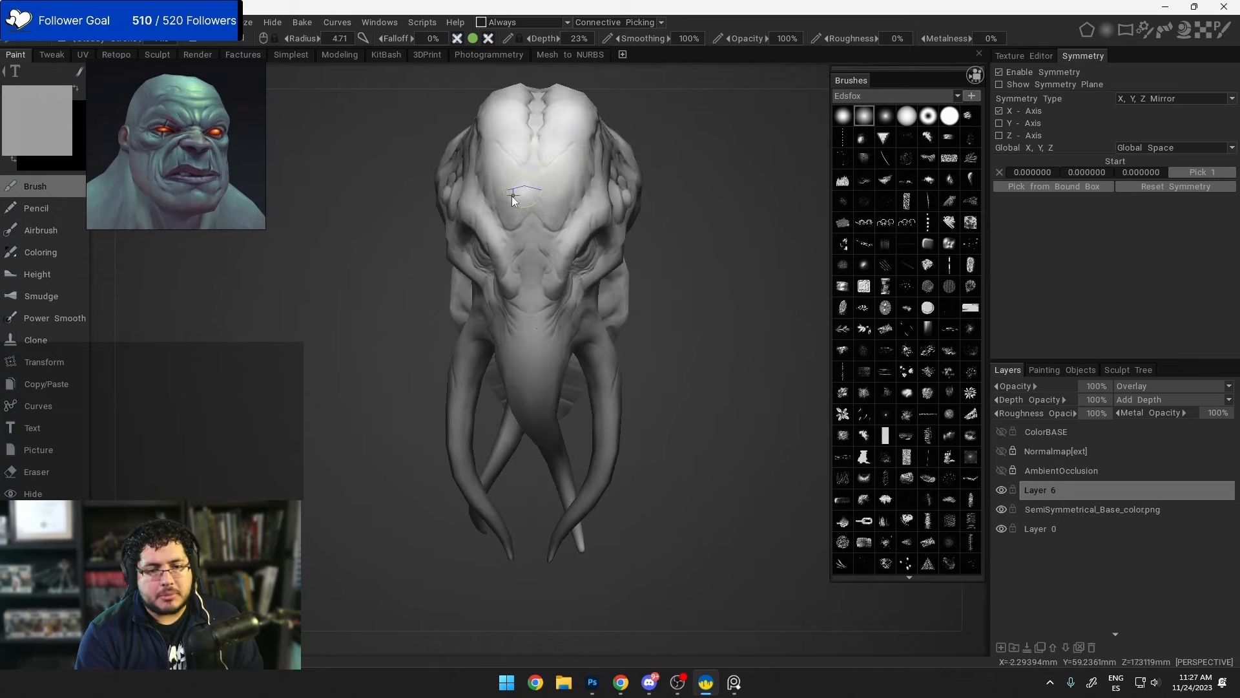
left_click_drag(676, 169, 593, 154)
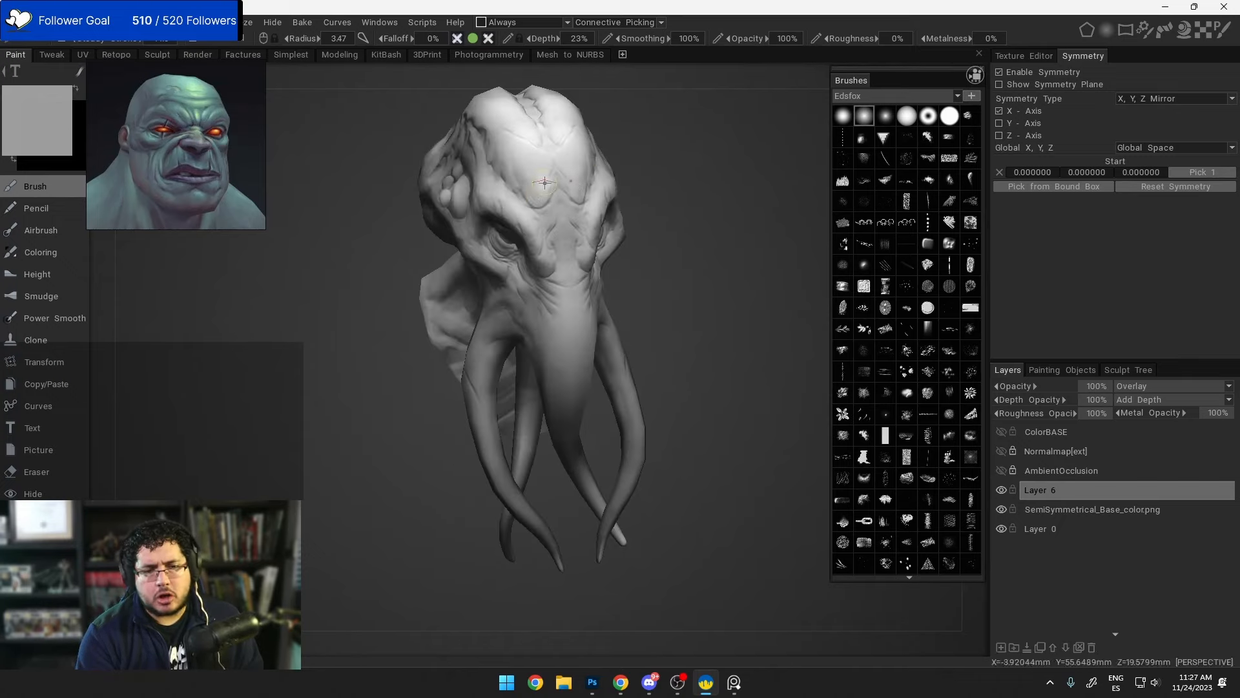
right_click_drag(537, 173, 573, 169)
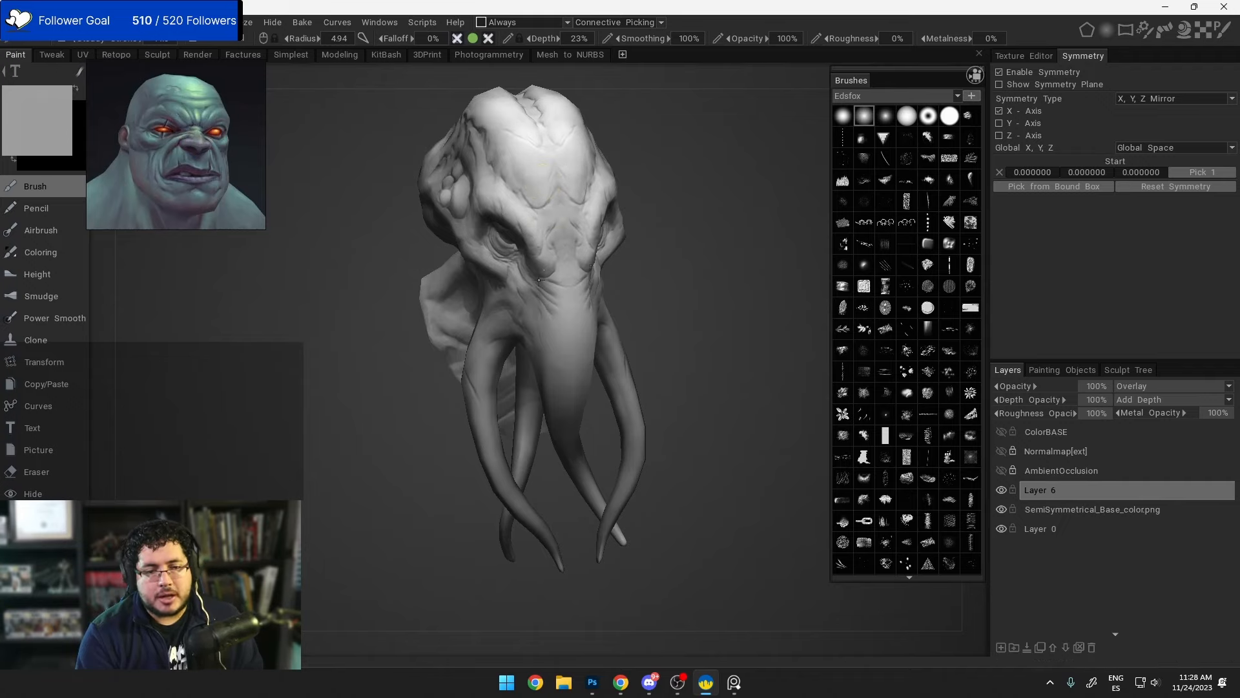
left_click_drag(547, 273, 633, 254, "alt")
left_click_drag(704, 275, 651, 288, "alt")
right_click_drag(651, 288, 709, 363, "alt")
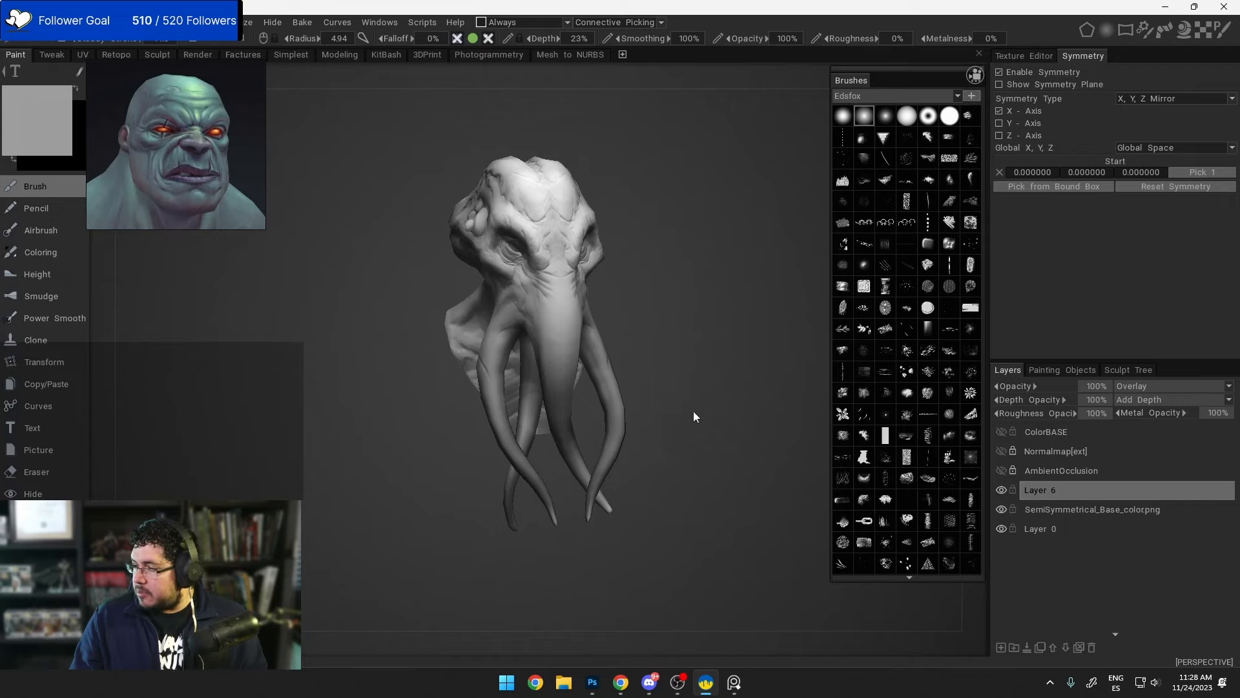
Step: Enlarge the brush radius to 9.02, sample a darker grey from the model and shade along the side tentacle
left_click_drag(665, 262, 553, 270)
scroll(534, 317, "up", 5)
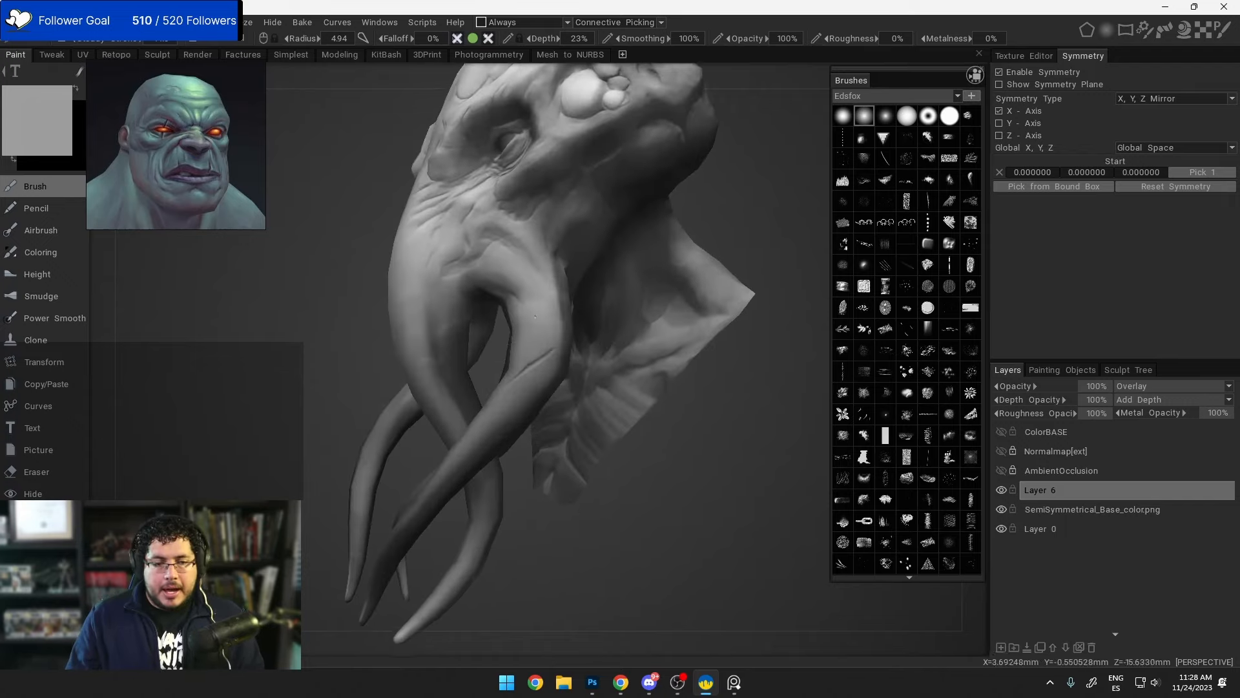
left_click_drag(534, 317, 514, 307, "alt")
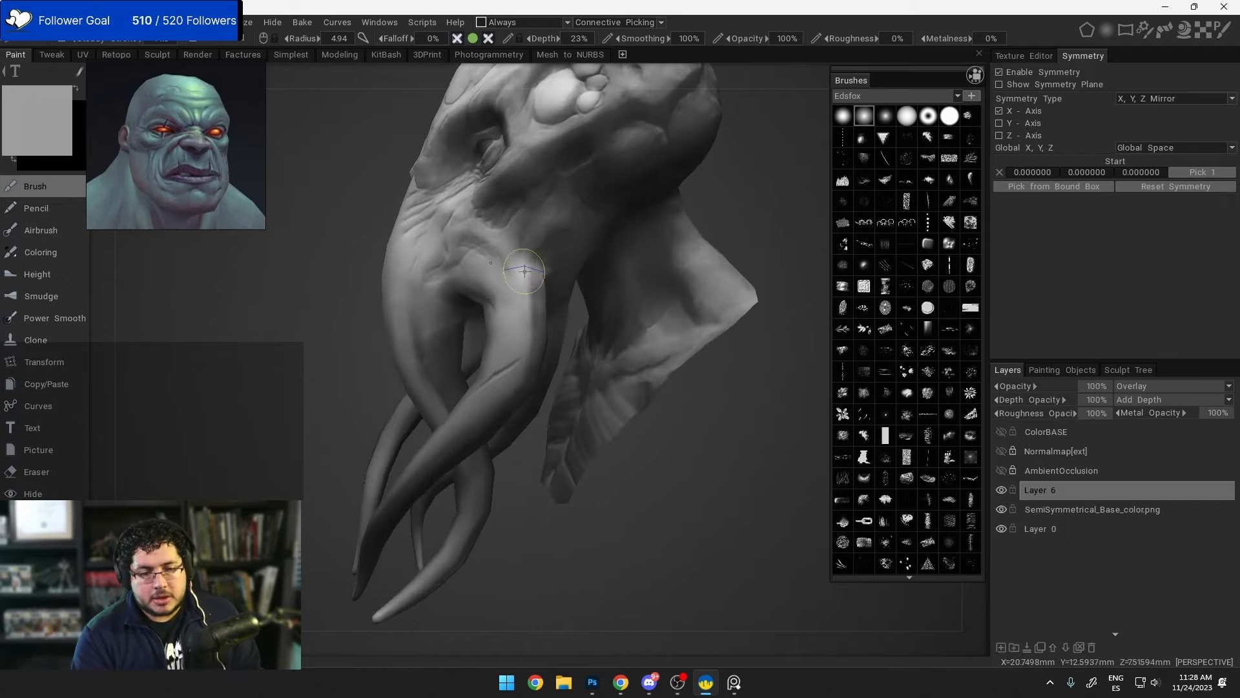
right_click_drag(524, 271, 560, 274)
mouse_move(573, 329)
left_mouse_down()
mouse_move(472, 294)
mouse_move(458, 354)
mouse_move(489, 318)
left_mouse_up()
key("ctrl+z")
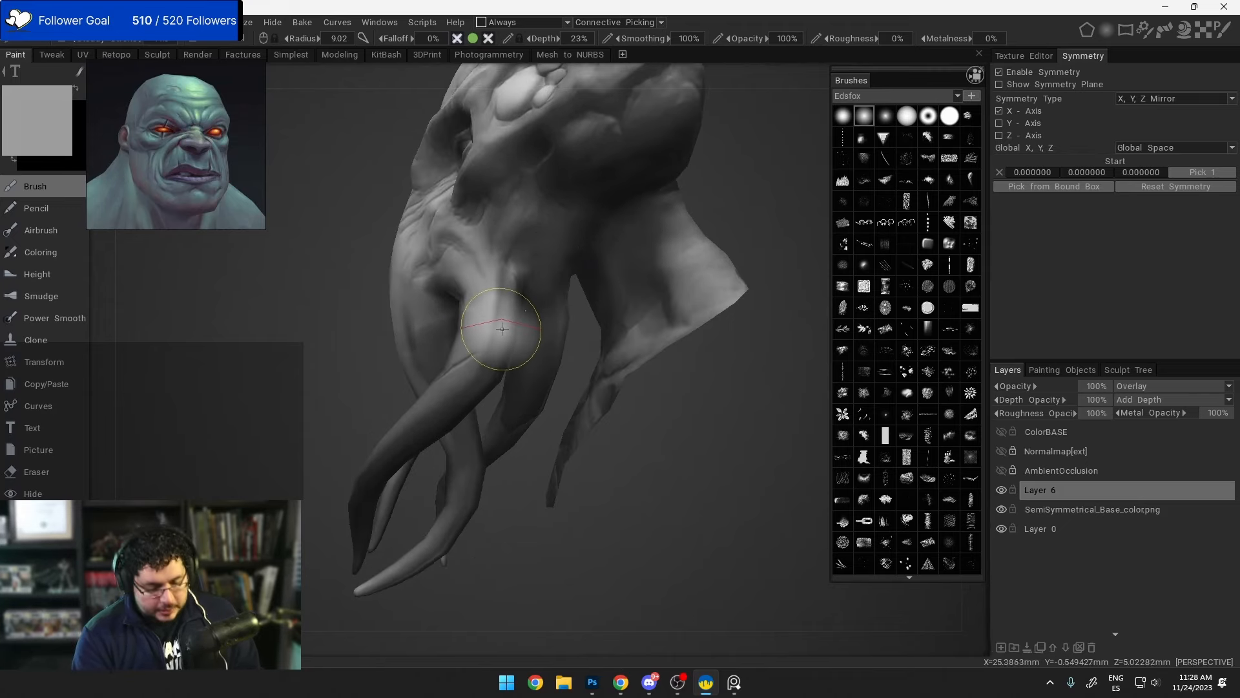
key("v")
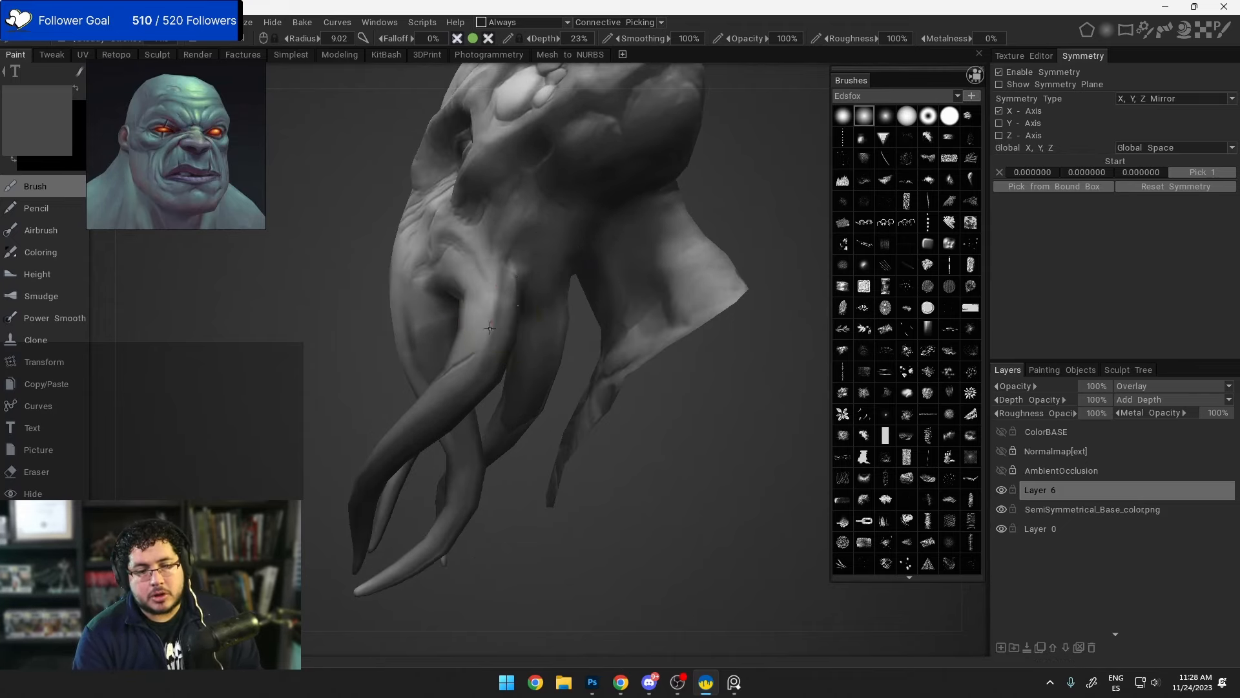
left_click_drag(486, 352, 390, 483)
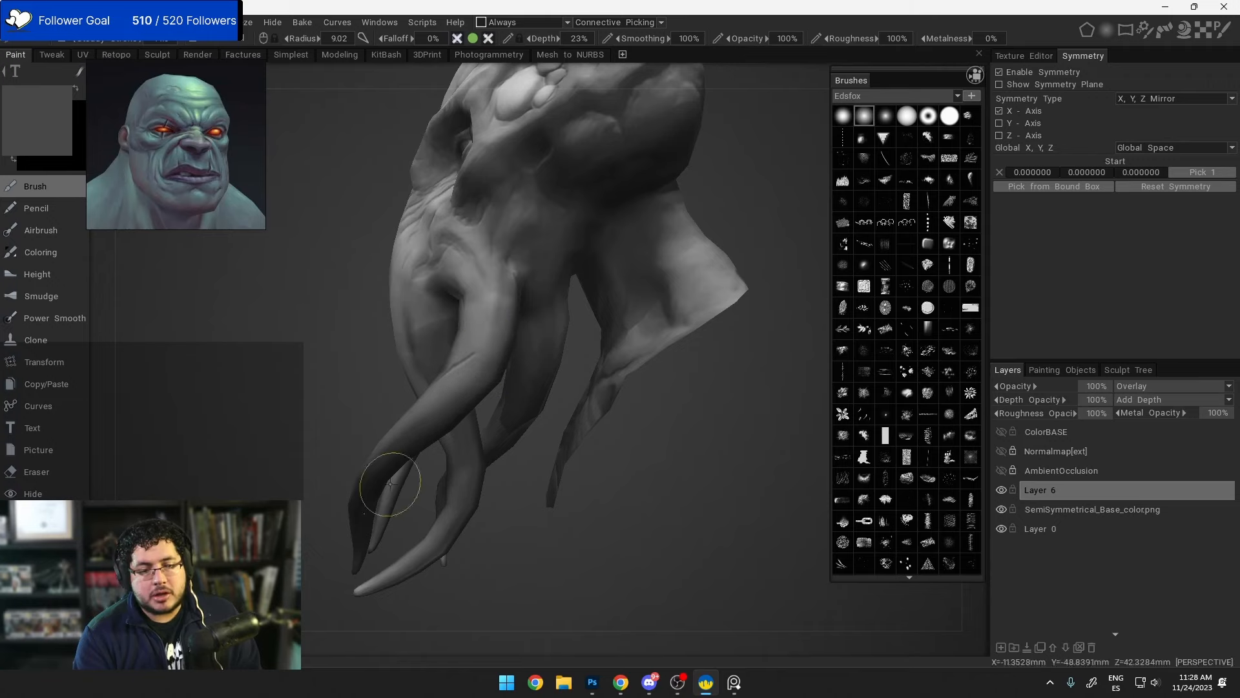
Step: Sample the grey on the neck behind the tentacles and blend the neck shading with it
left_click_drag(487, 286, 511, 314, "alt")
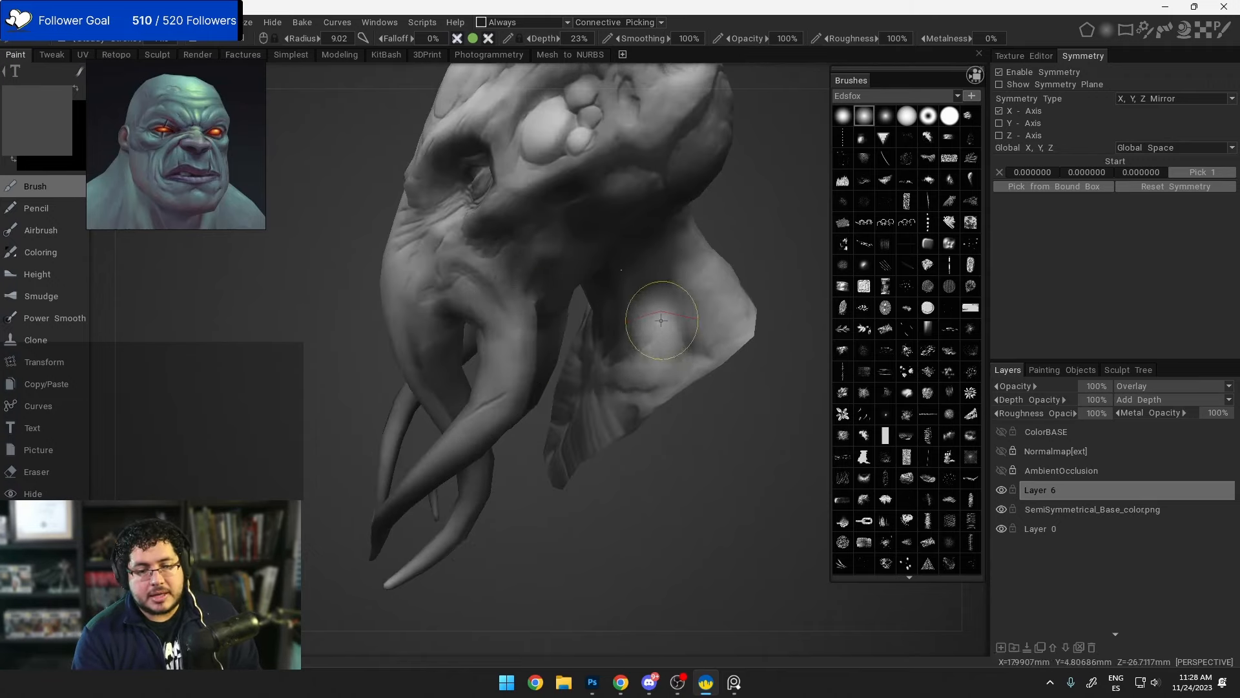
key("v")
mouse_move(667, 334)
left_mouse_down()
mouse_move(640, 372)
mouse_move(651, 353)
left_mouse_up()
right_click_drag(646, 352, 640, 317, "alt")
left_click_drag(639, 322, 711, 338, "alt")
right_click_drag(711, 337, 705, 382, "alt")
middle_click_drag(684, 308, 694, 382, "alt")
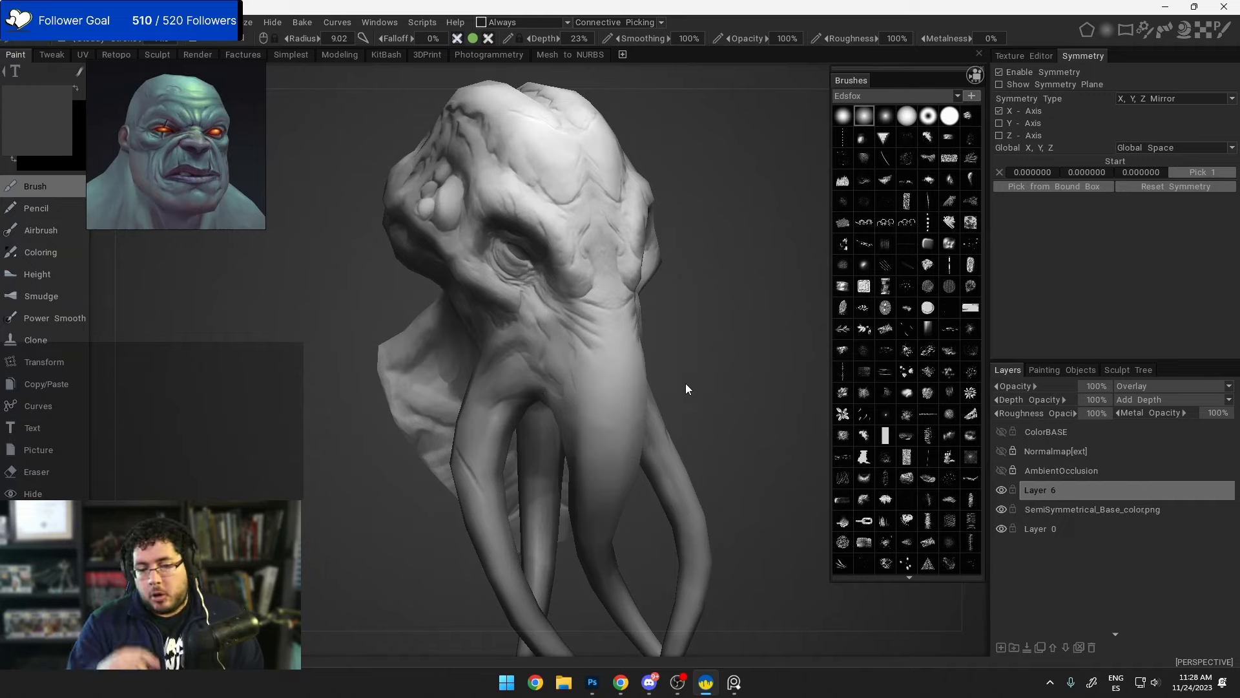
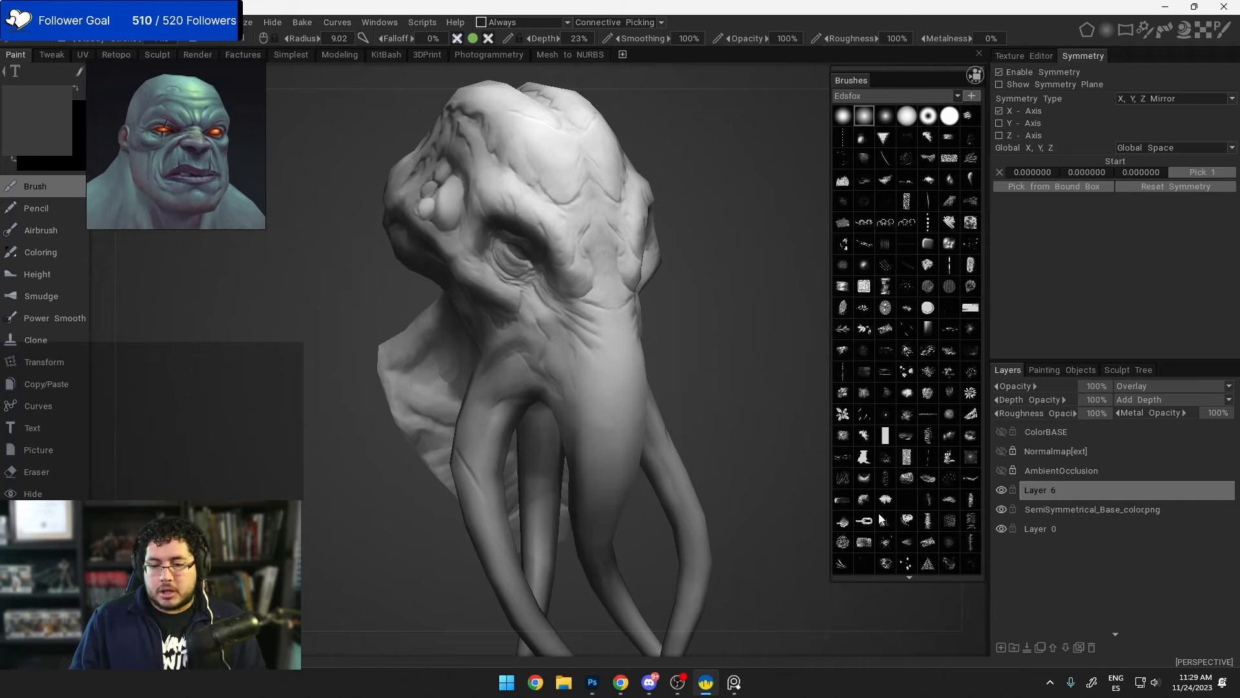
Step: Make the ColorBASE layer visible and inspect the teal colour over the shaded head
left_click(1002, 430)
left_click_drag(750, 369, 638, 303)
scroll(639, 305, "down", 1)
scroll(719, 331, "up", 5)
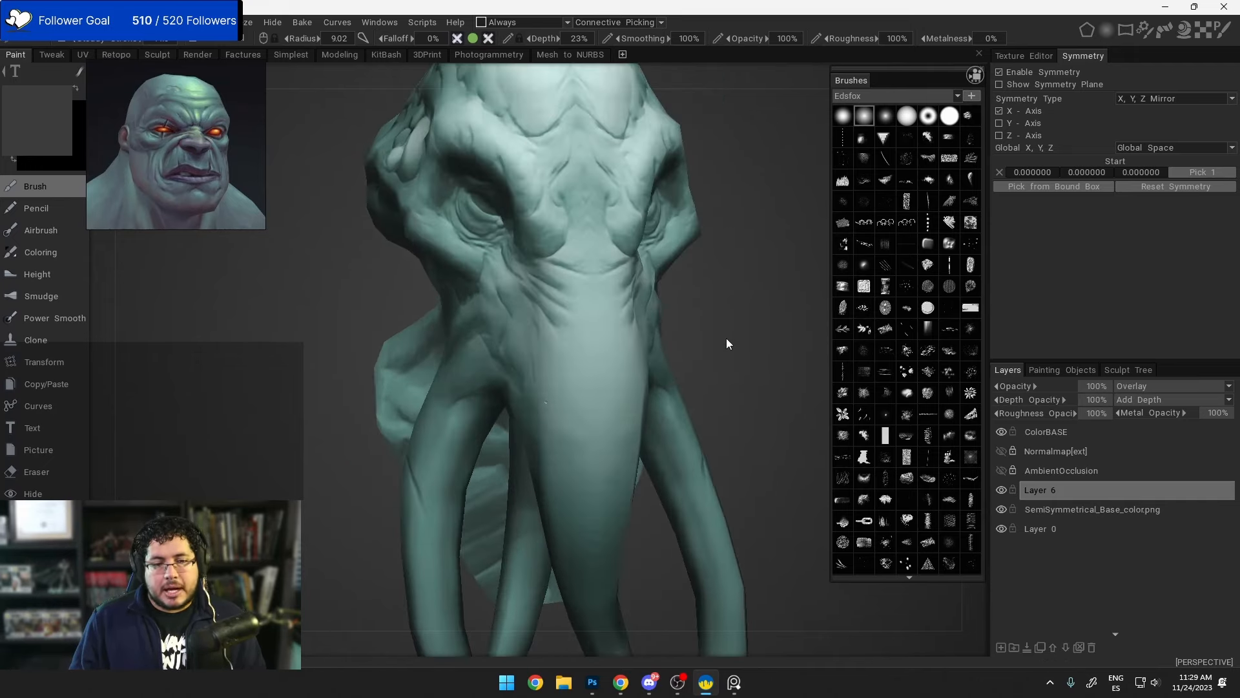
middle_click_drag(726, 339, 708, 358)
scroll(708, 358, "down", 1)
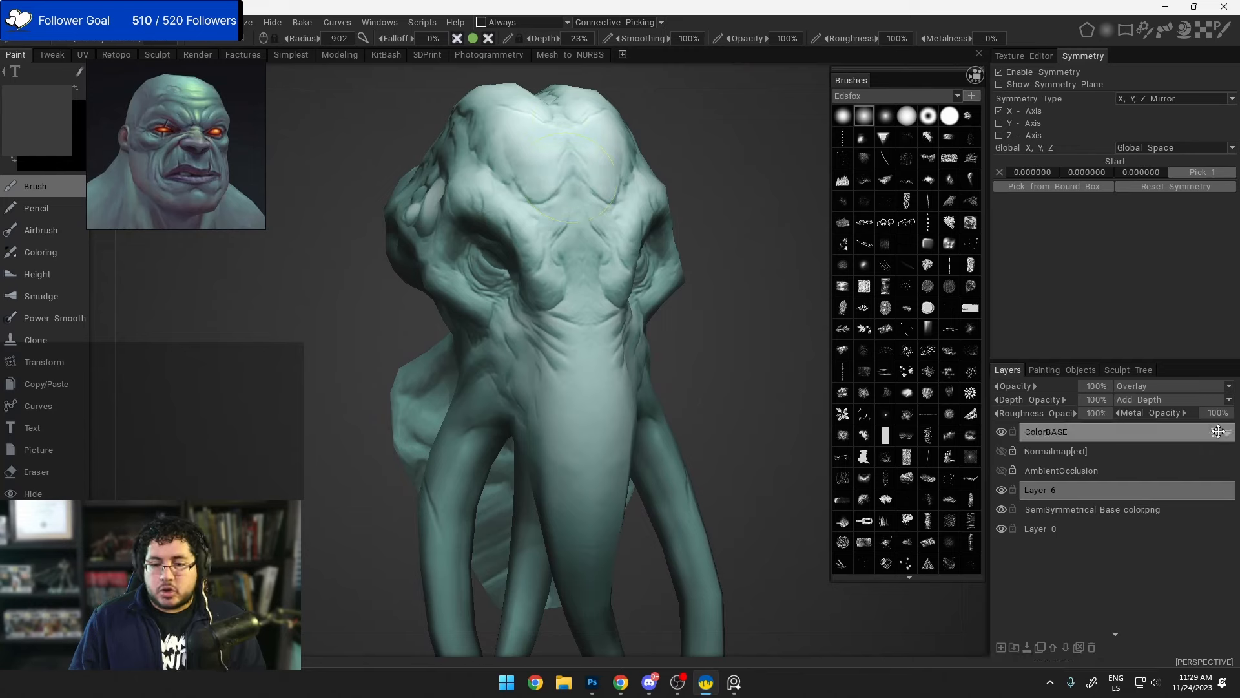
Step: Set the ColorBASE layer's blend mode to HardLight
left_click(1137, 431)
left_click(1228, 386)
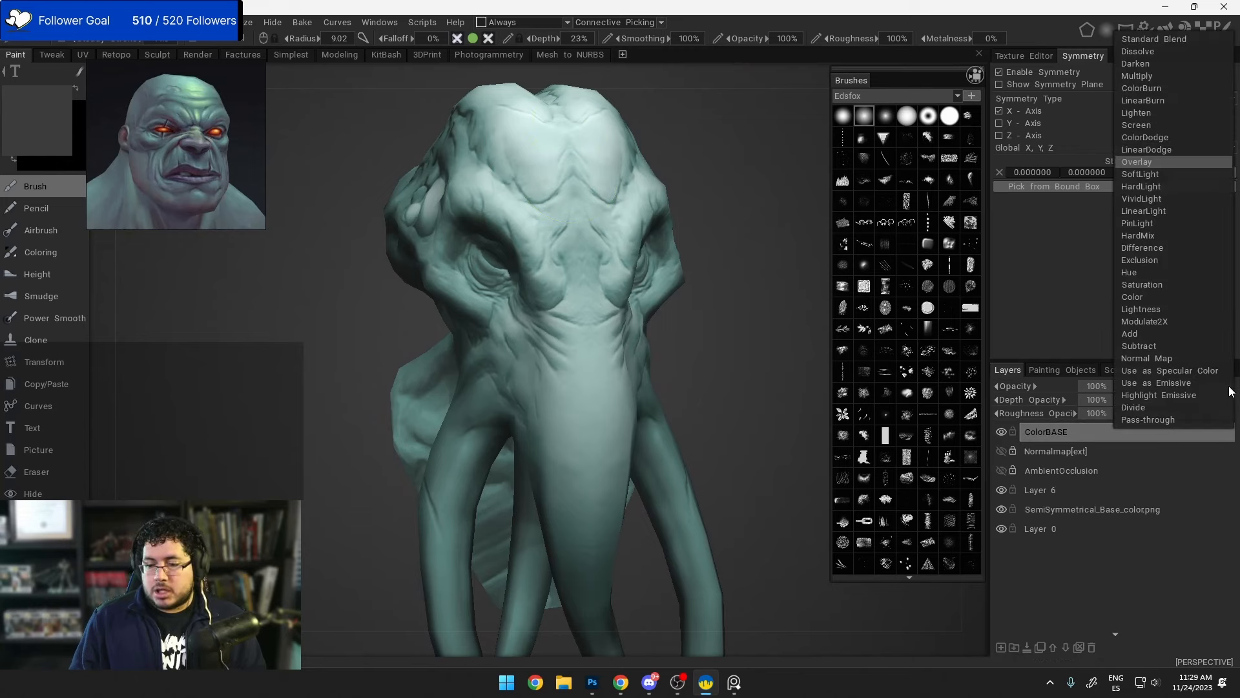
left_click(1152, 186)
left_click_drag(823, 219, 685, 266)
scroll(685, 266, "up", 4)
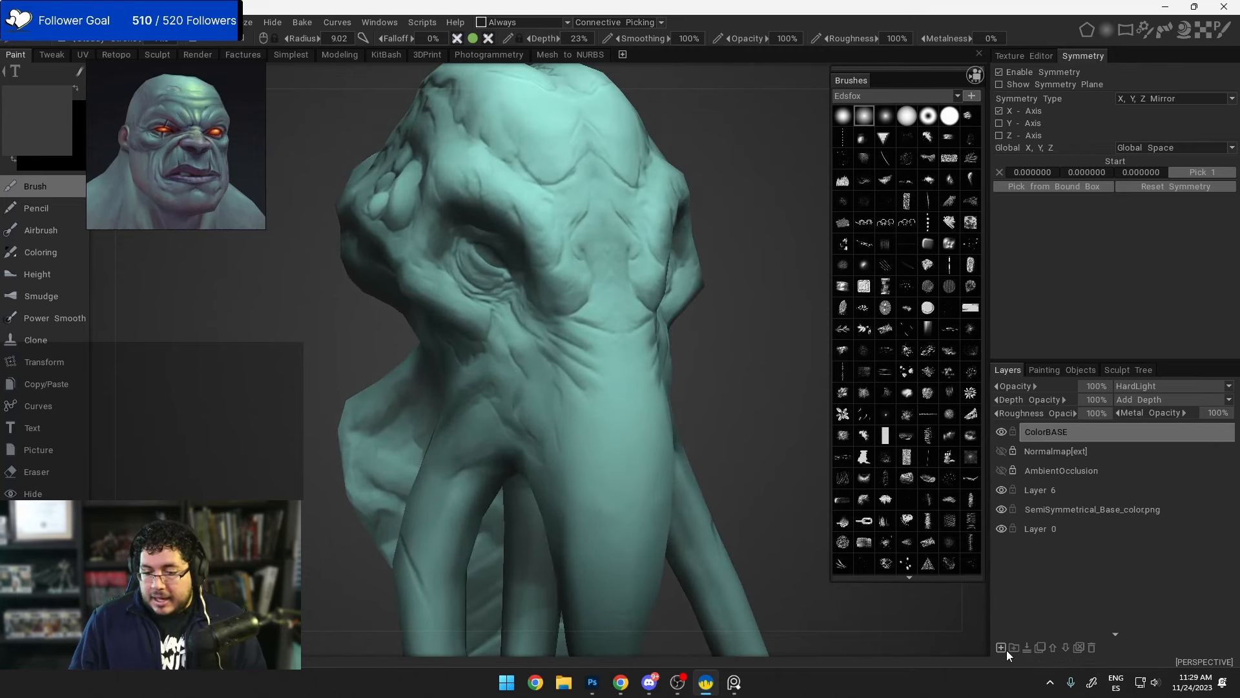
Step: Add a new layer above ColorBASE and name it Shadows
left_click(1002, 648)
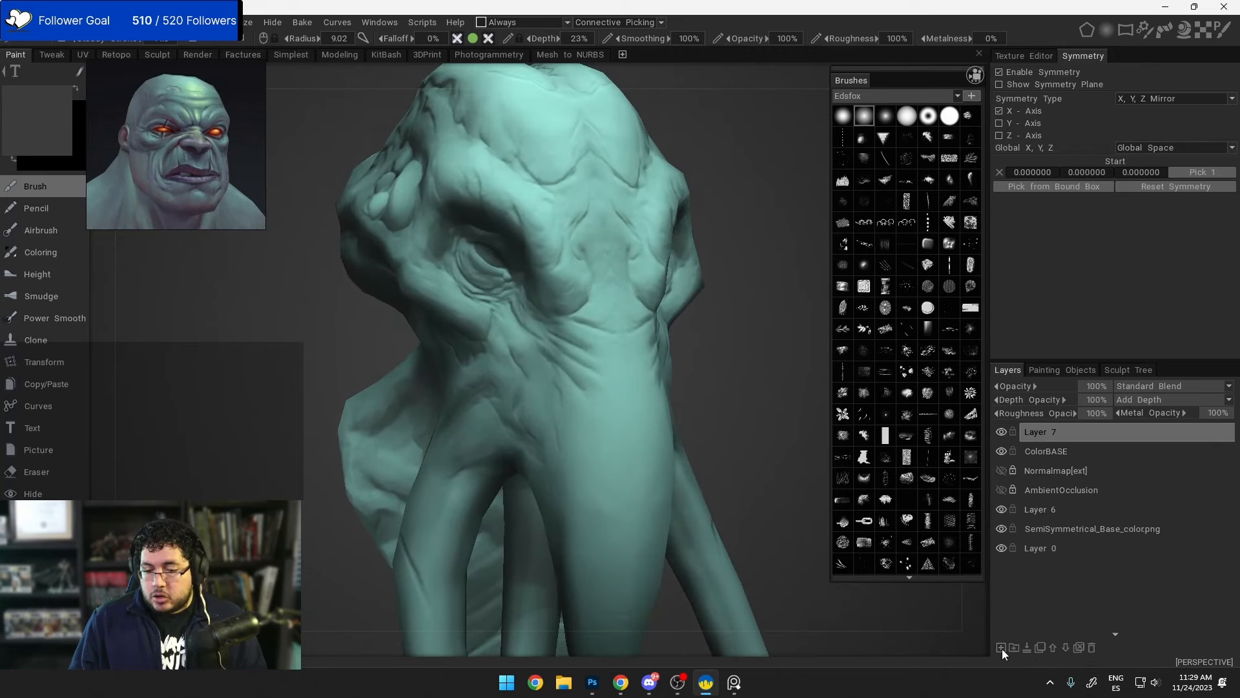
double_click(1041, 434)
key("BackSpace")
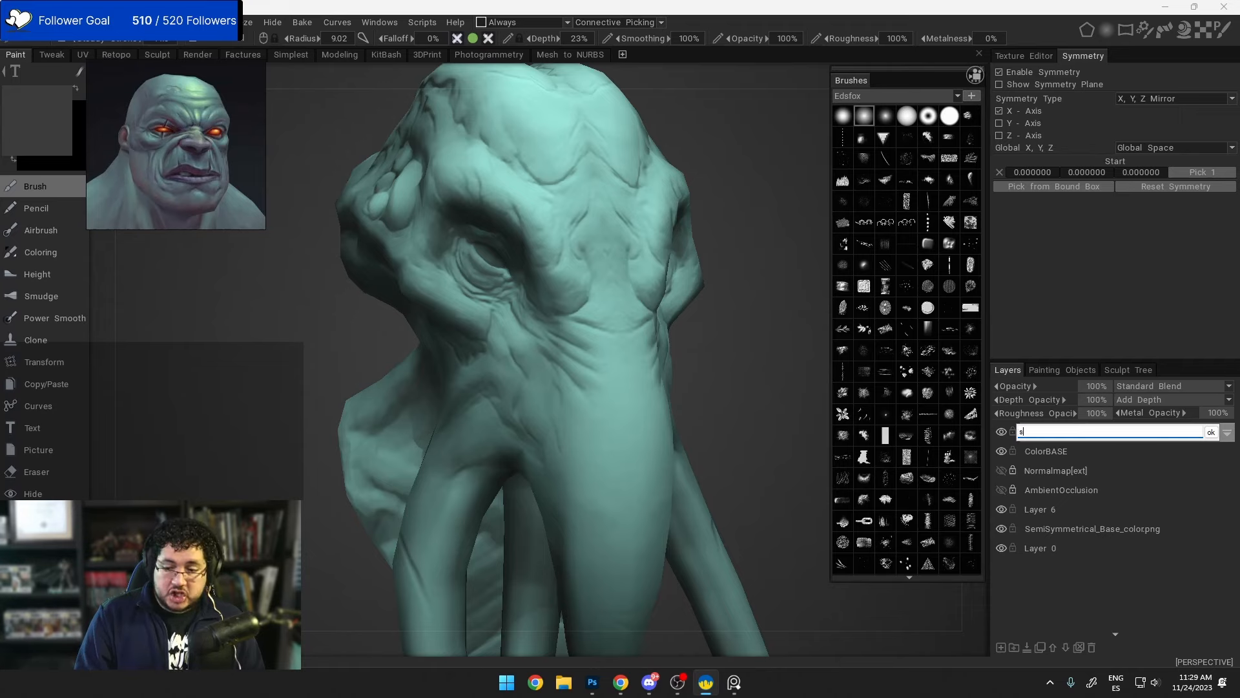
type("Shadows")
key("Return")
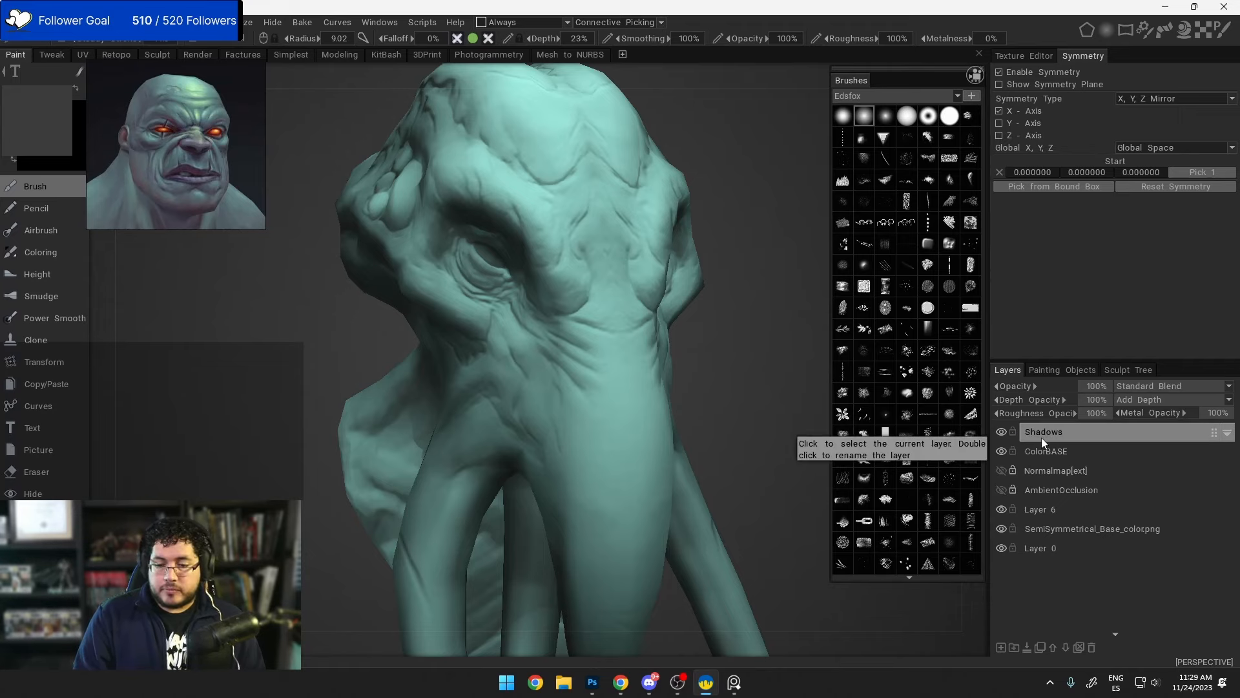
Step: Sample the teal from the head, reduce the brush radius to 1.82 and darken the brush colour to #3E645E
left_click_drag(555, 291, 644, 270, "alt")
mouse_move(644, 270)
right_mouse_down("alt")
mouse_move(692, 360)
mouse_move(593, 342)
mouse_move(627, 354)
mouse_move(611, 363)
right_mouse_up("alt")
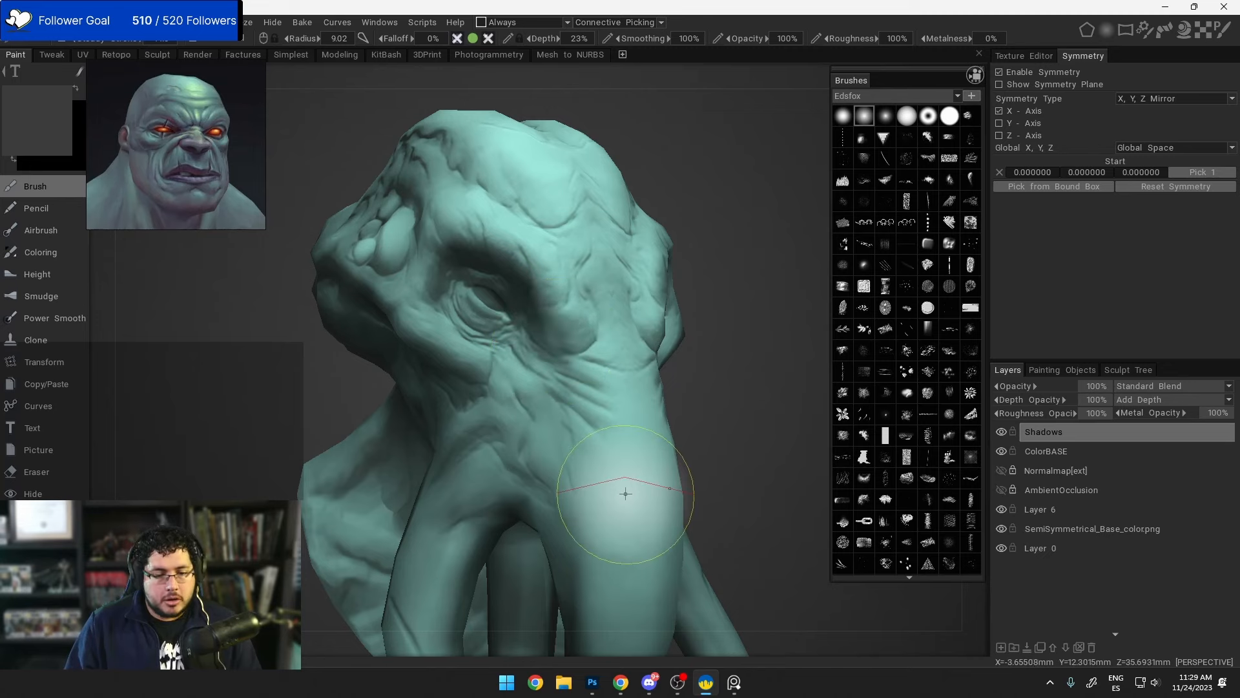
key("v")
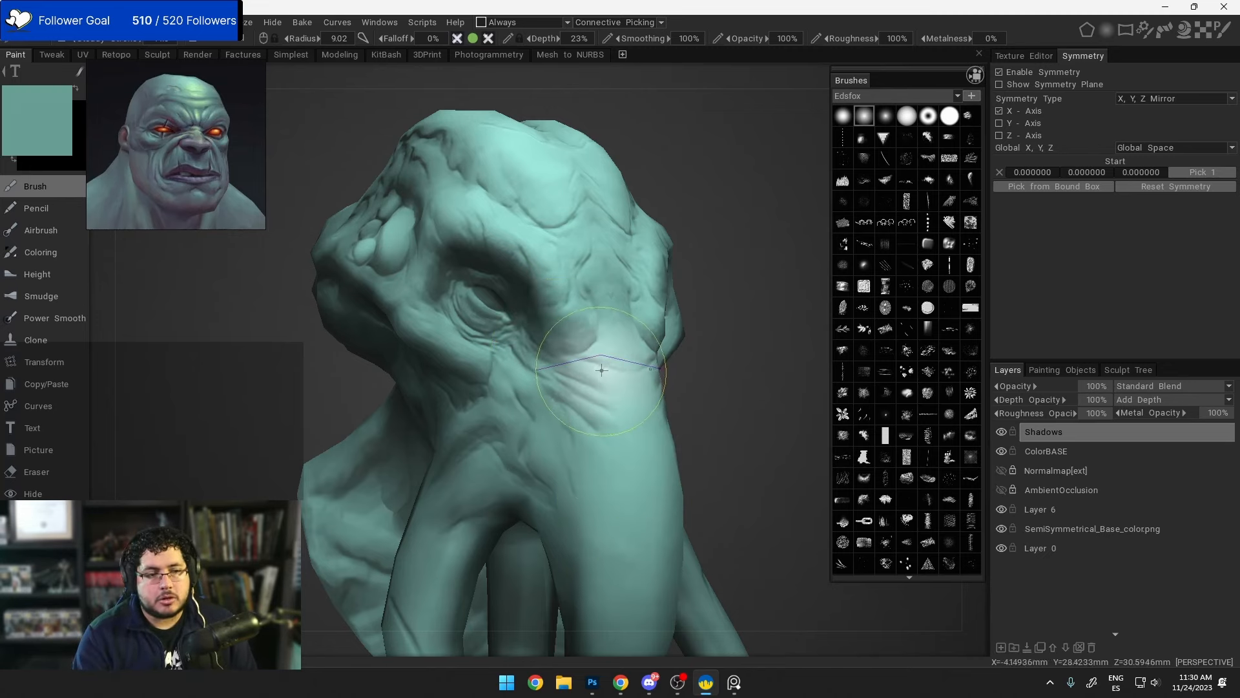
right_click_drag(601, 369, 543, 369)
left_click(46, 146)
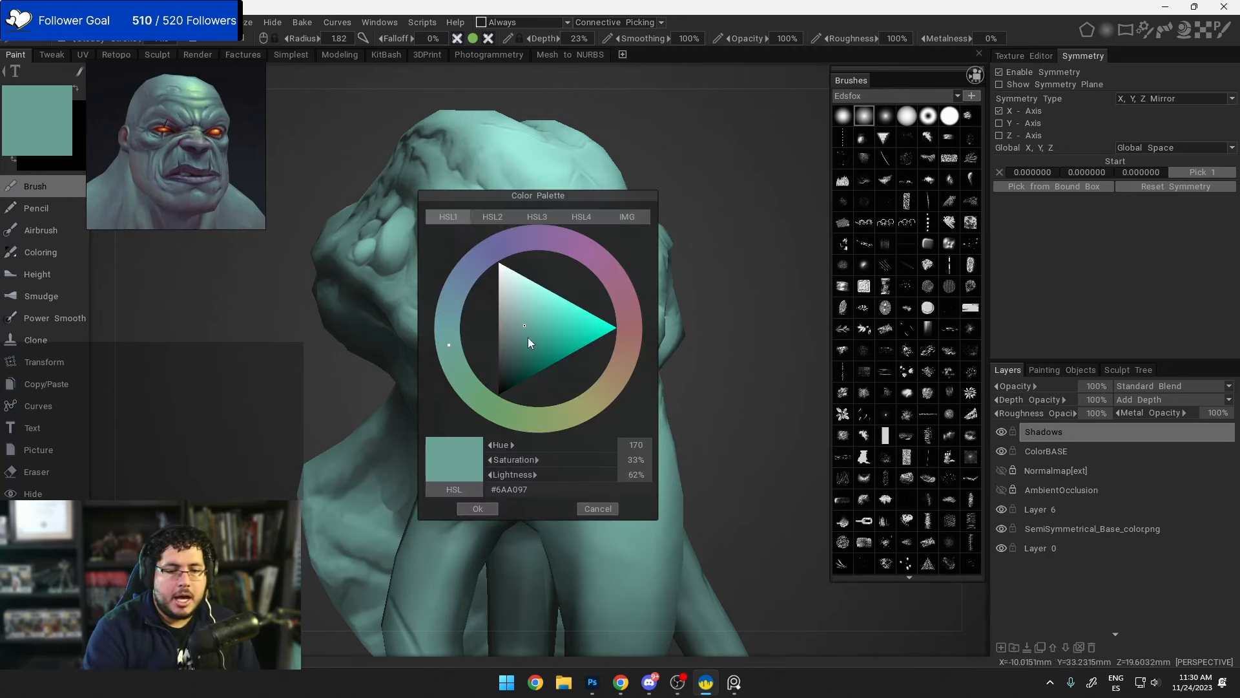
left_click_drag(528, 338, 516, 352)
left_click(478, 508)
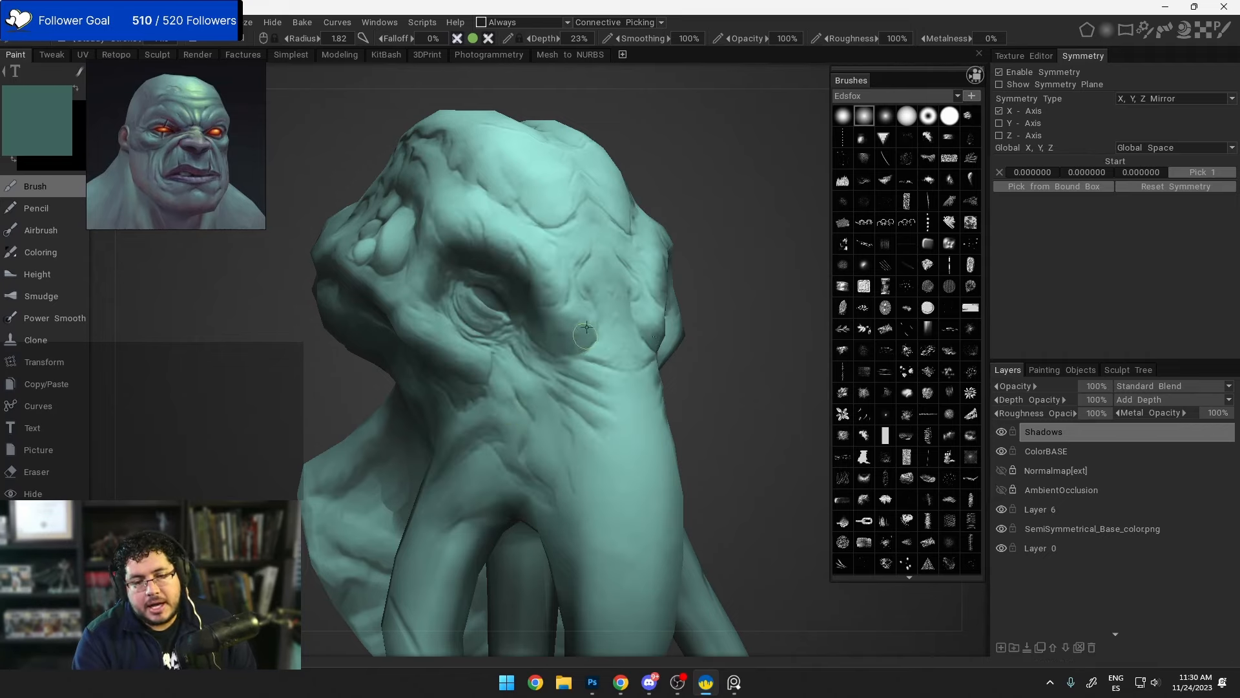
left_click_drag(623, 367, 672, 406, "alt")
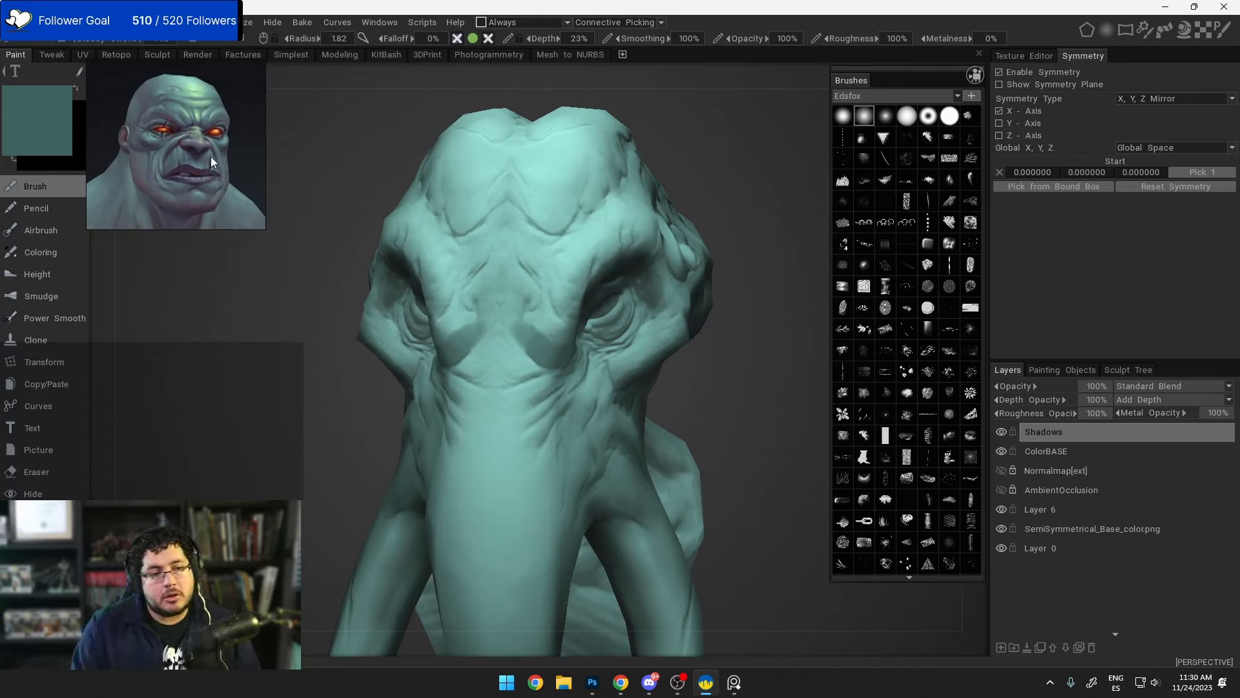
left_click_drag(589, 409, 664, 398, "alt")
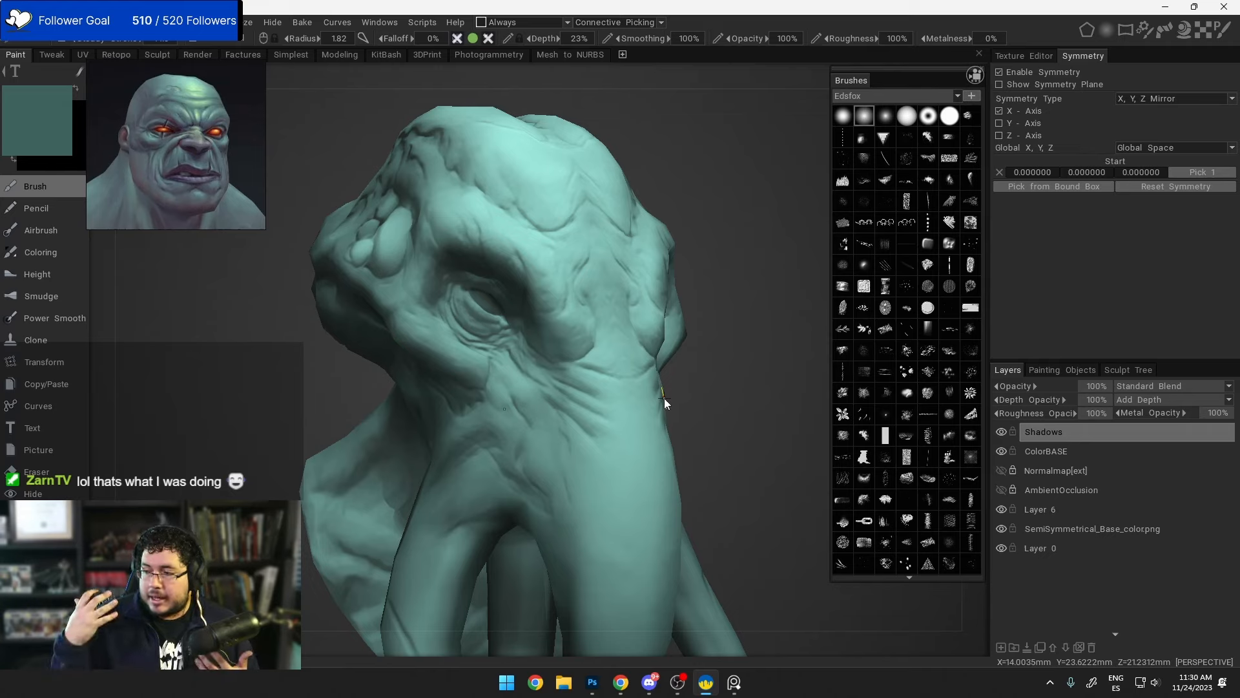
Step: Change the brush colour to a dark, muted maroon with a hue of 338
left_click(43, 104)
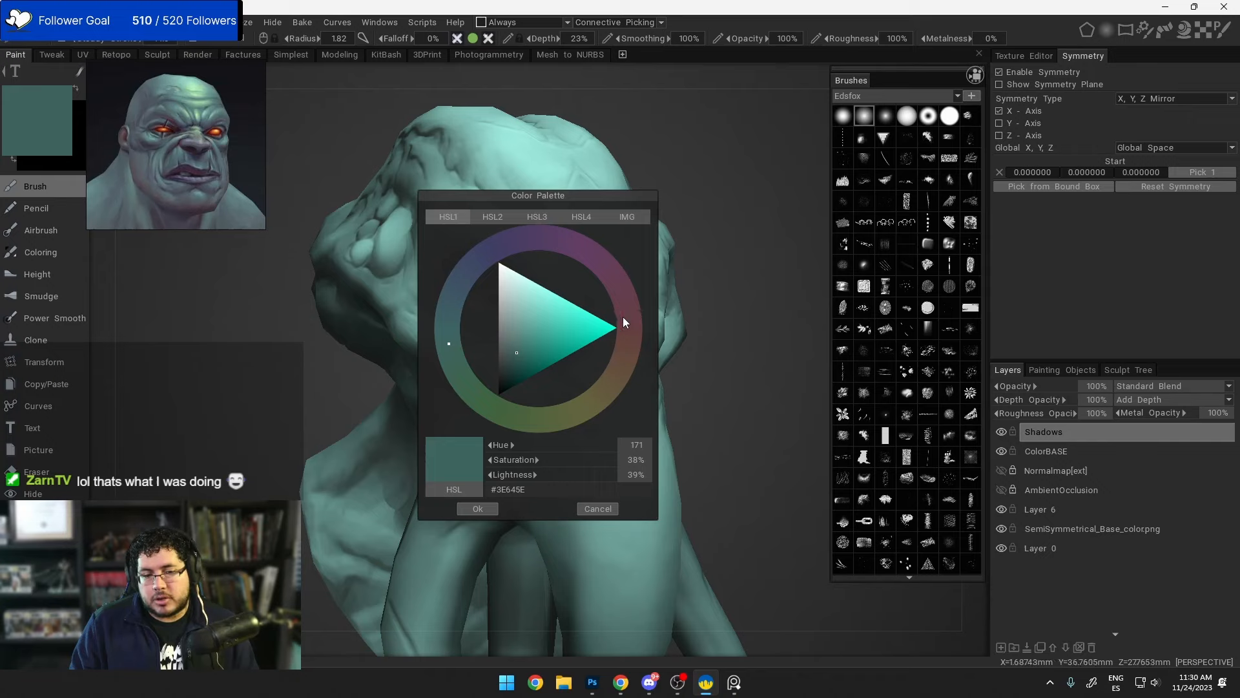
left_click(616, 289)
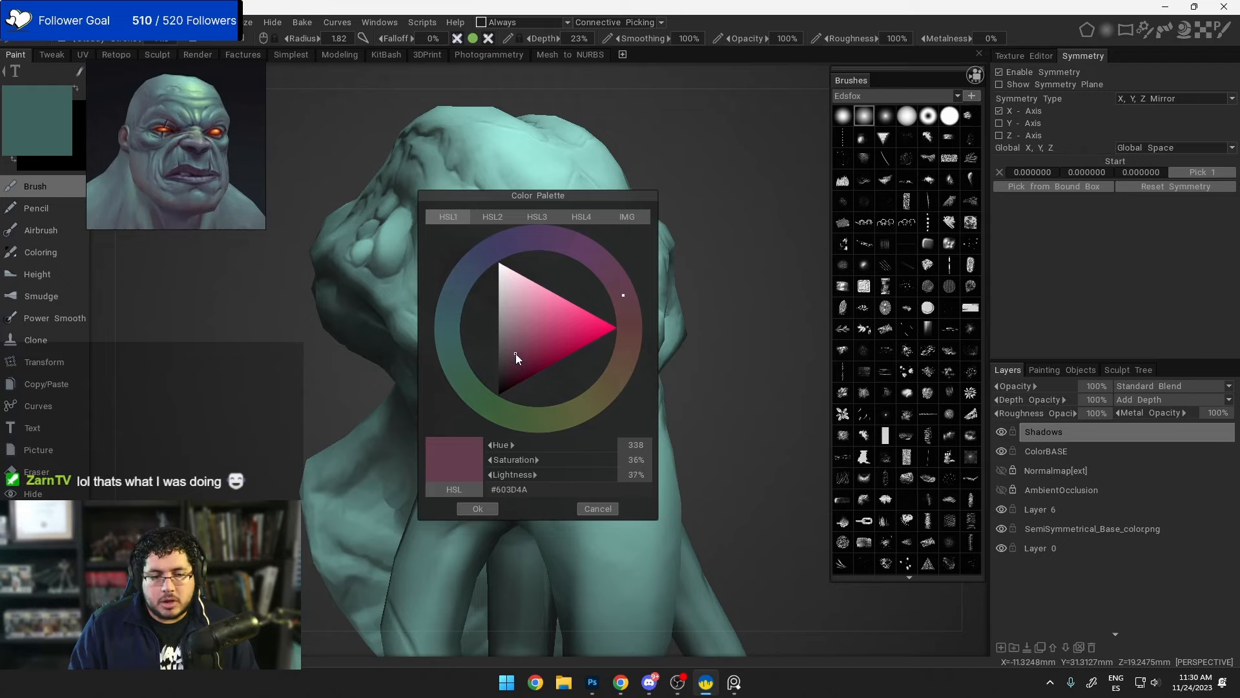
left_click_drag(516, 354, 516, 361)
left_click(477, 509)
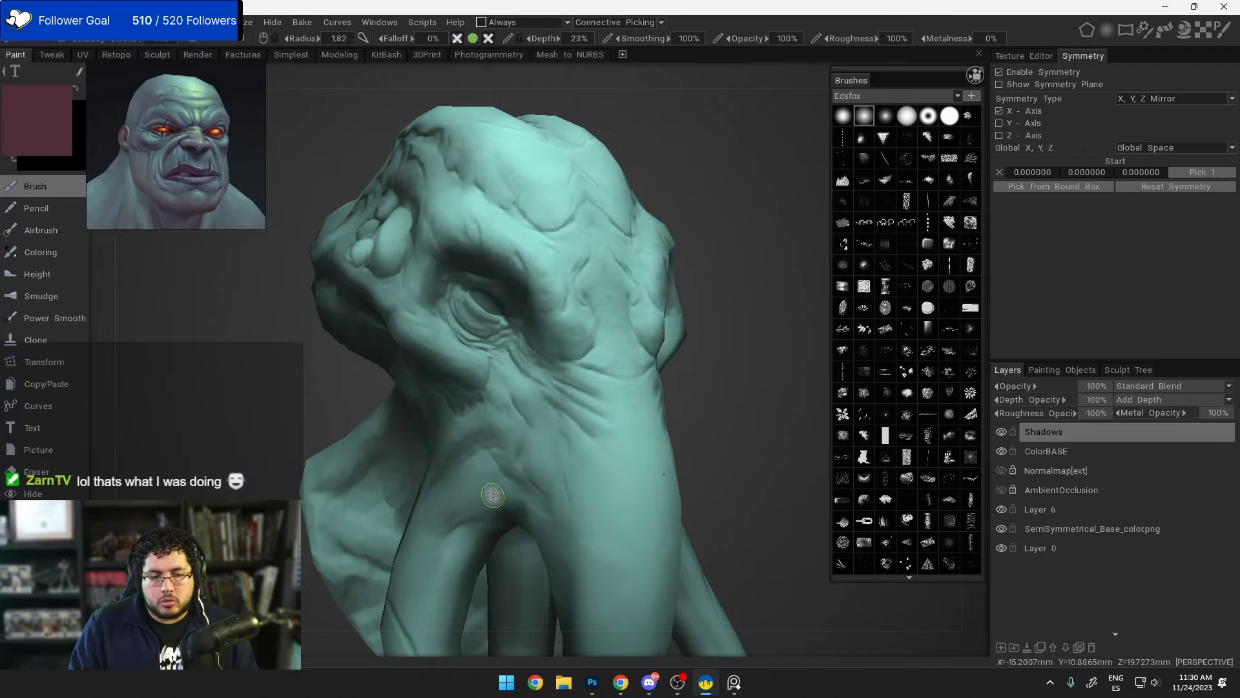
Step: Paint maroon shadows on the Shadows layer along the brow ridge and the inner side of the eye socket
left_click_drag(789, 391, 683, 381)
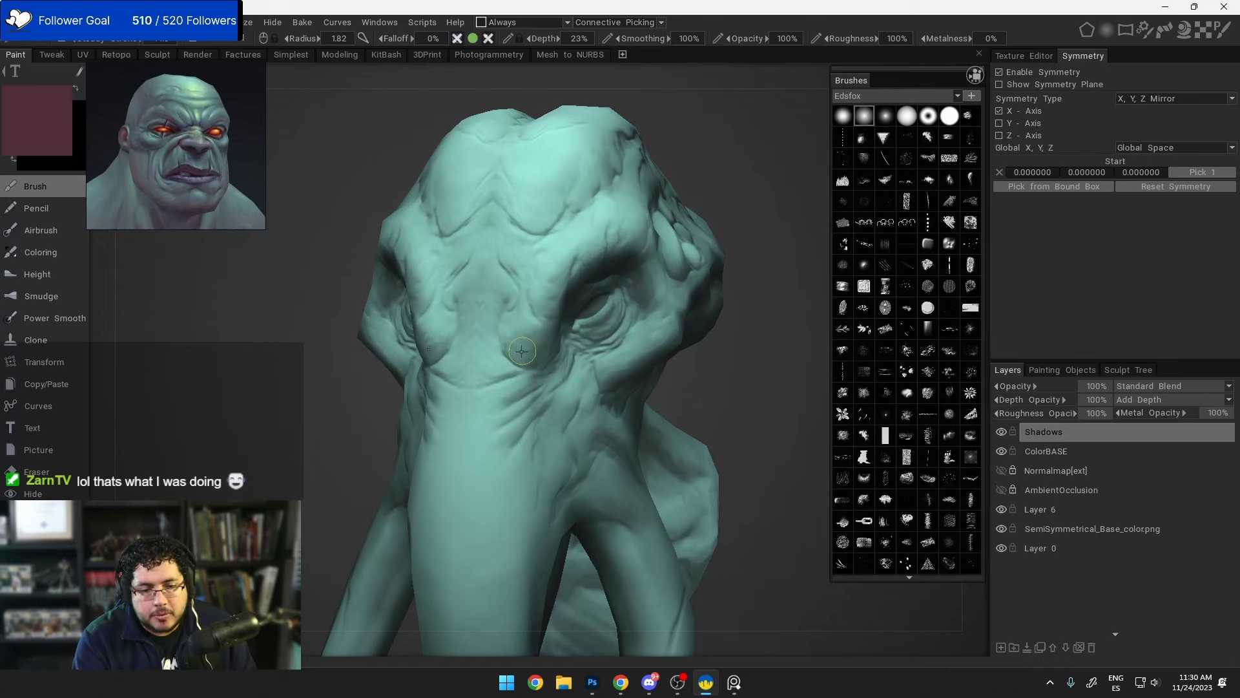
right_click_drag(587, 378, 488, 338)
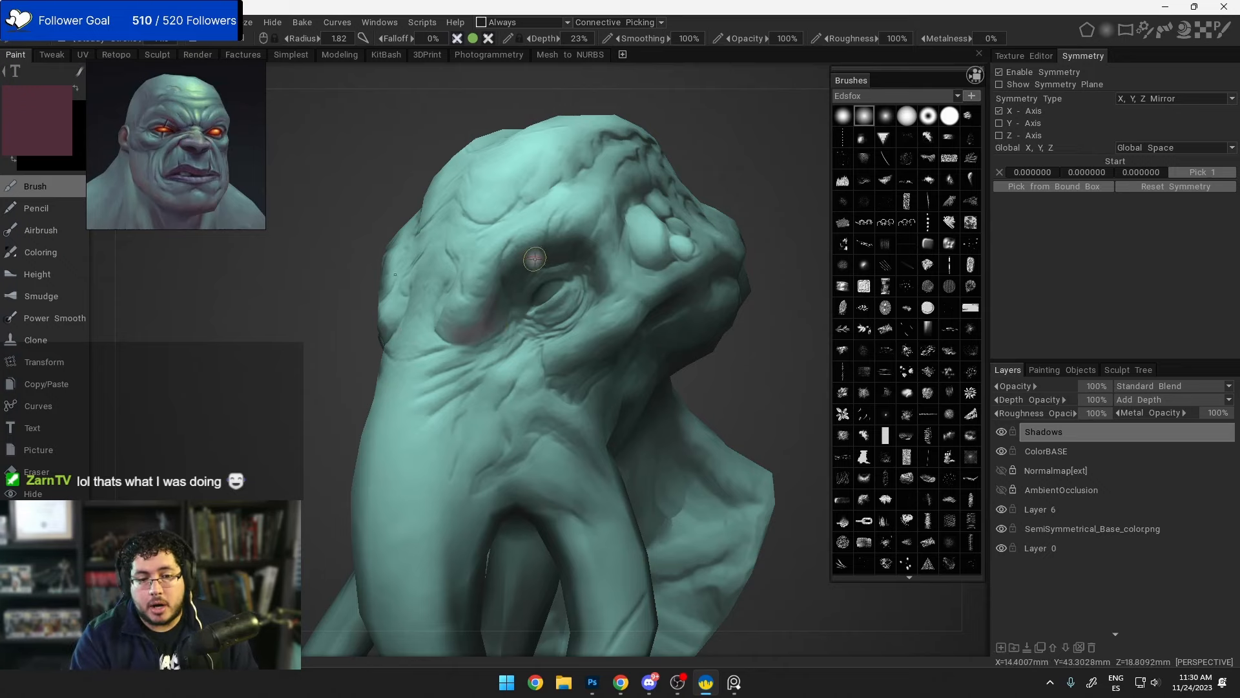
mouse_move(492, 321)
left_mouse_down()
mouse_move(525, 268)
mouse_move(560, 257)
left_mouse_up()
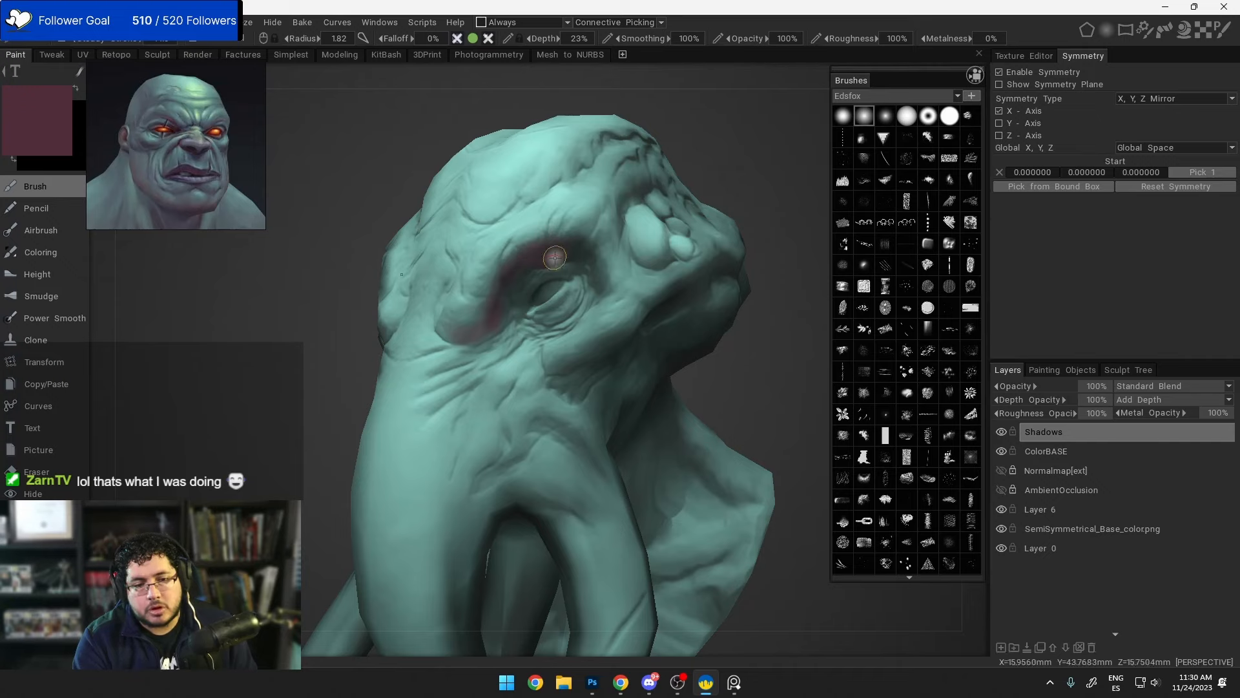
mouse_move(555, 257)
left_mouse_down()
mouse_move(588, 226)
mouse_move(525, 248)
mouse_move(459, 342)
left_mouse_up()
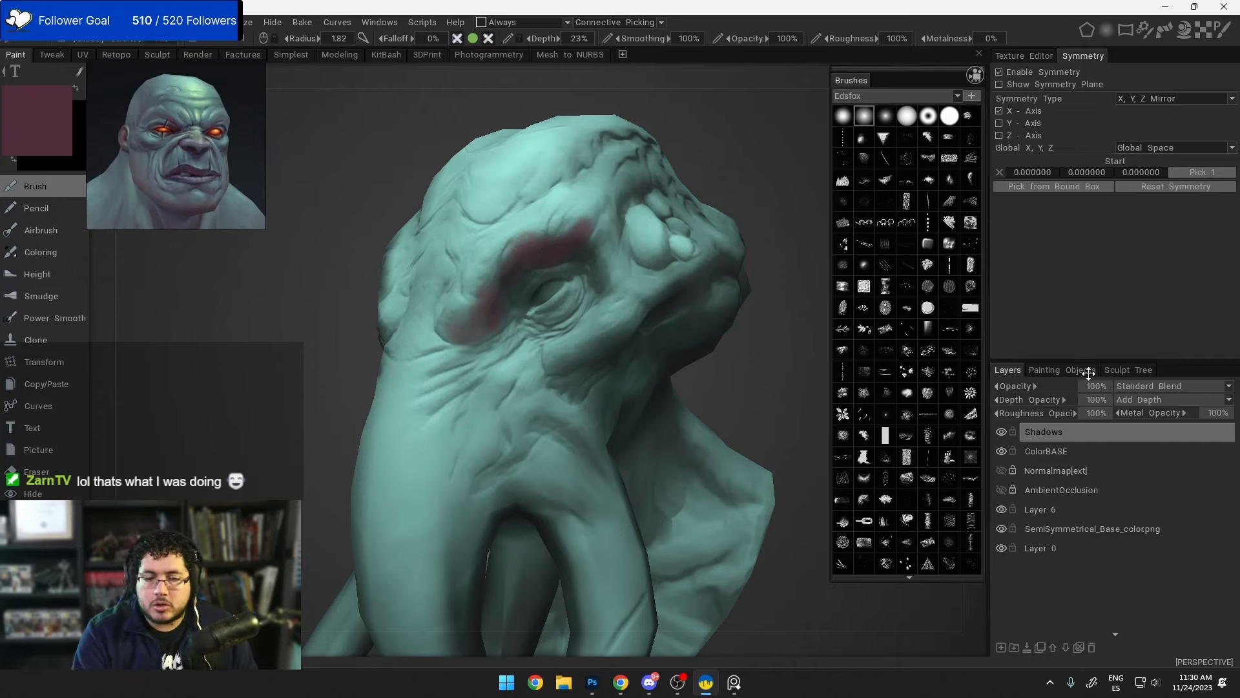
Step: Try the Overlay and SoftLight blend modes on the Shadows layer and inspect the brow shading
left_click(1227, 388)
left_click(1152, 165)
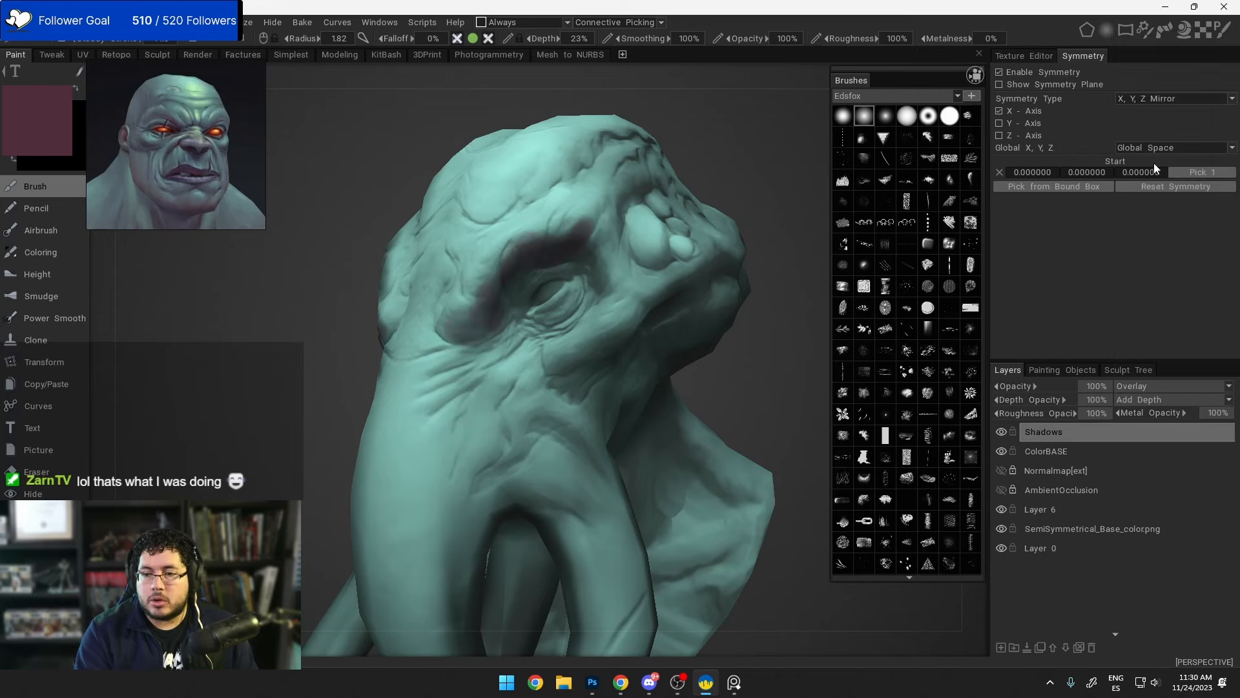
mouse_move(695, 306)
left_mouse_down("alt")
mouse_move(747, 330)
mouse_move(691, 335)
mouse_move(681, 324)
left_mouse_up("alt")
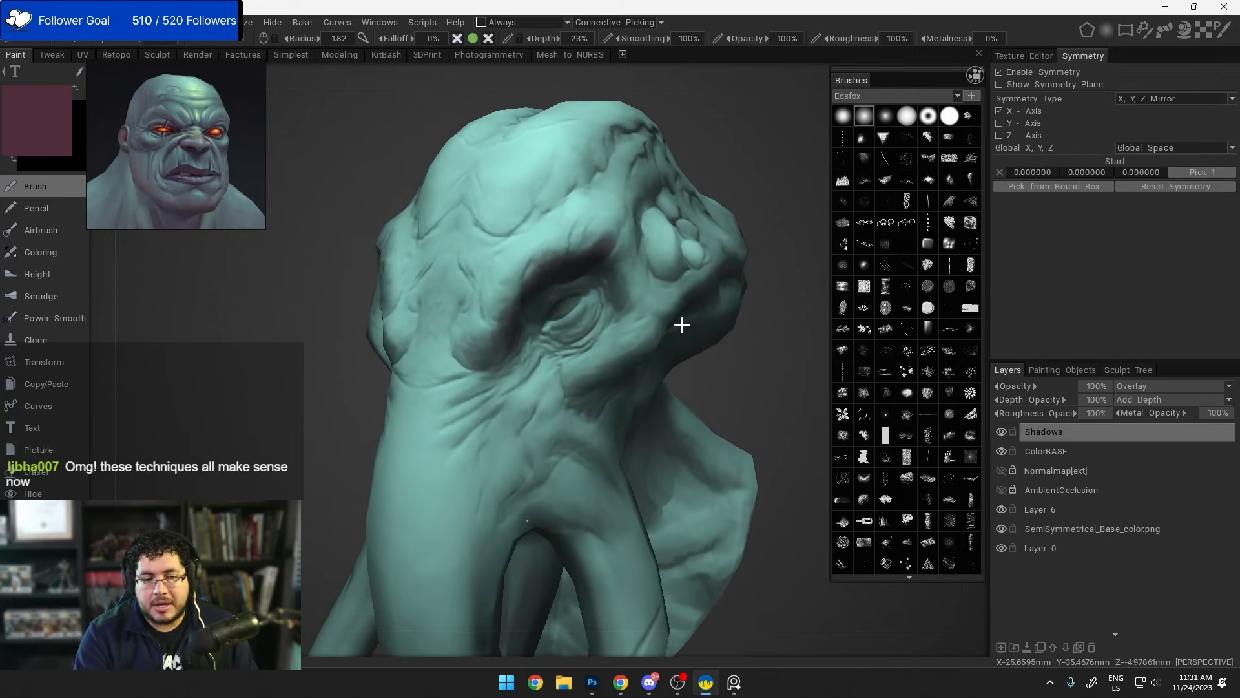
left_click(1226, 387)
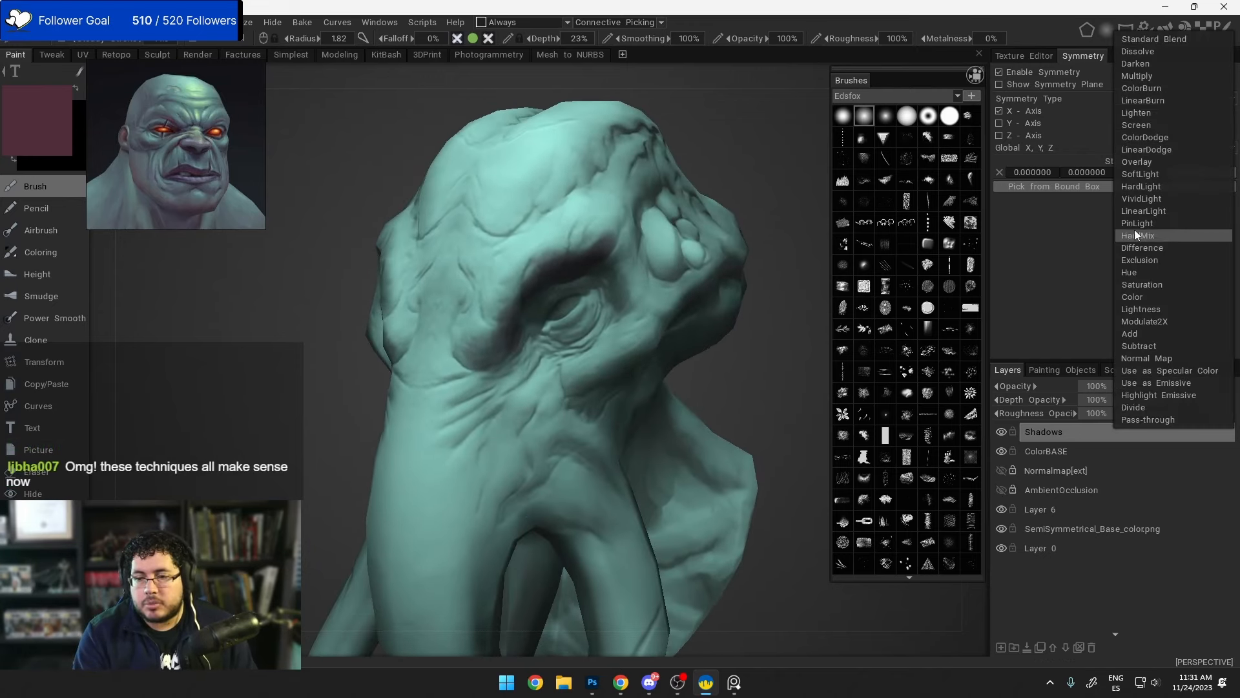
left_click(1149, 174)
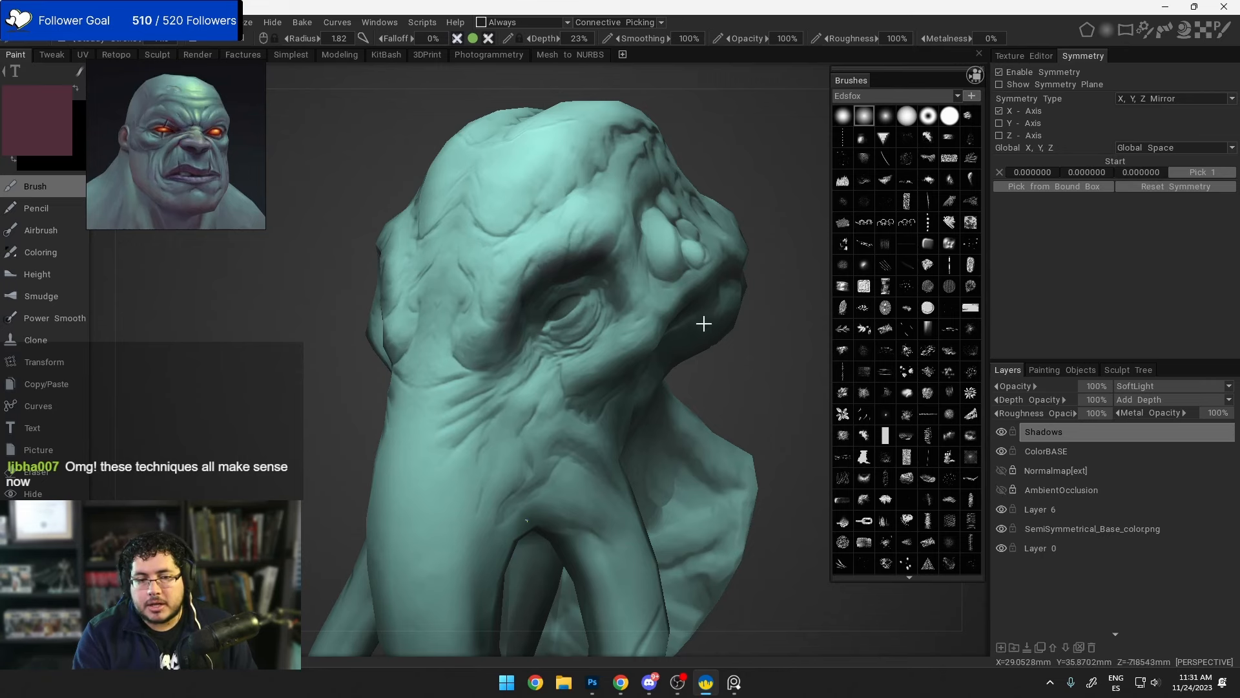
Step: Set the Shadows layer back to Standard Blend and lower its opacity to 65%
left_click(1230, 387)
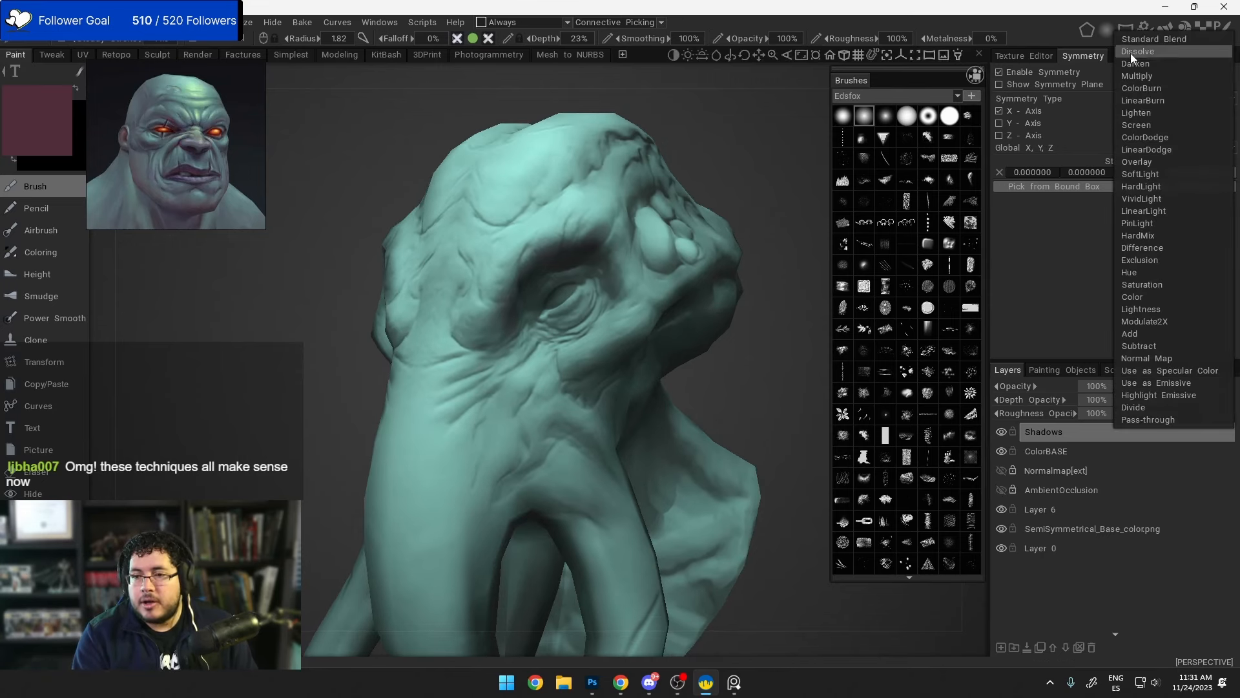
left_click(1159, 40)
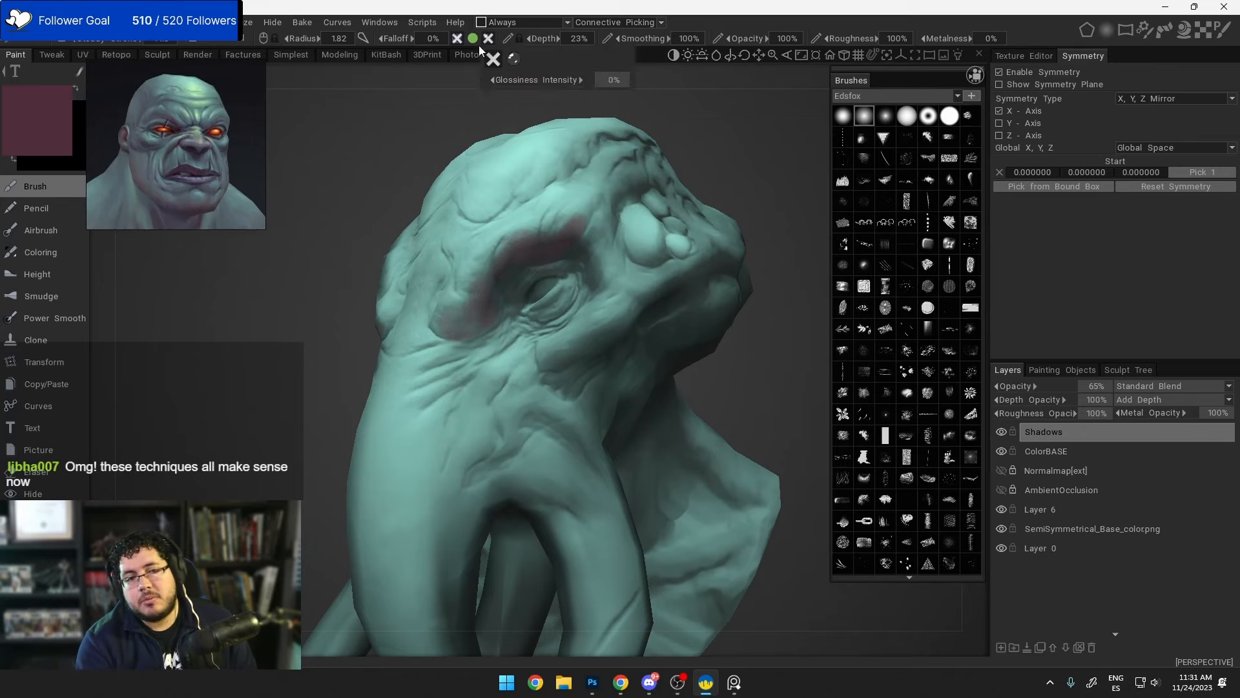
mouse_move(459, 43)
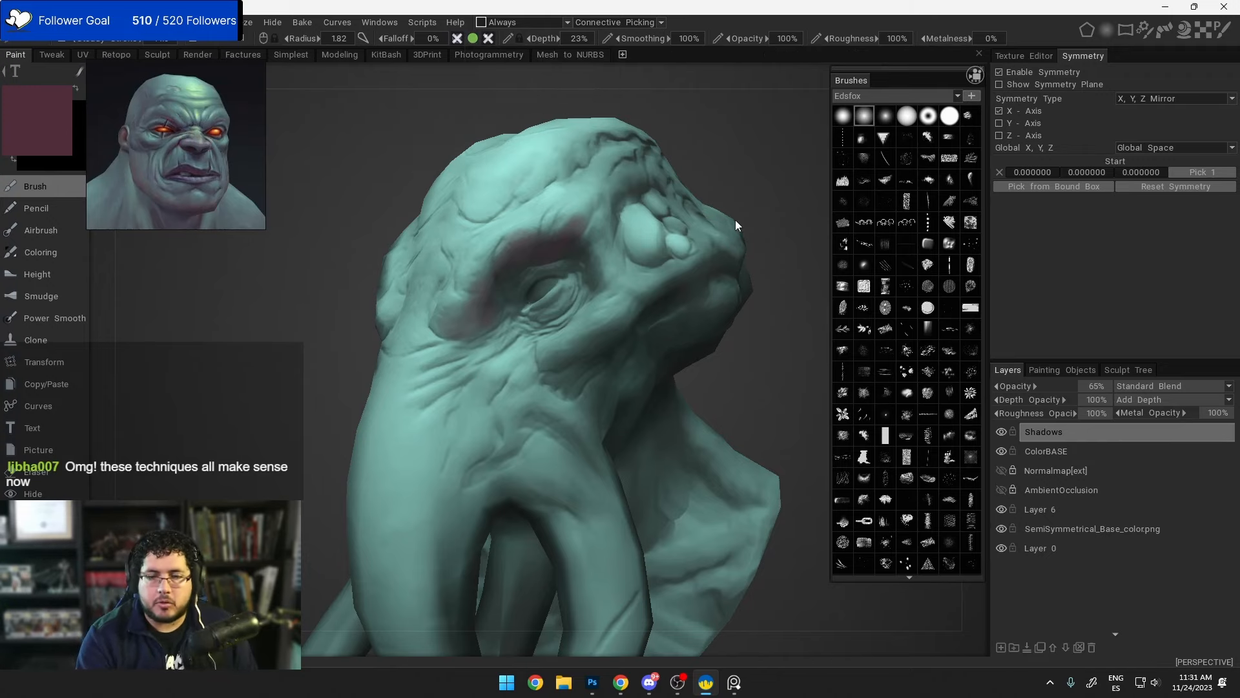
Step: Paint broad maroon shadows across the cheek, lower side and back of the head with a brush radius of 13.5
mouse_move(735, 220)
left_mouse_down()
mouse_move(734, 192)
mouse_move(766, 193)
left_mouse_up()
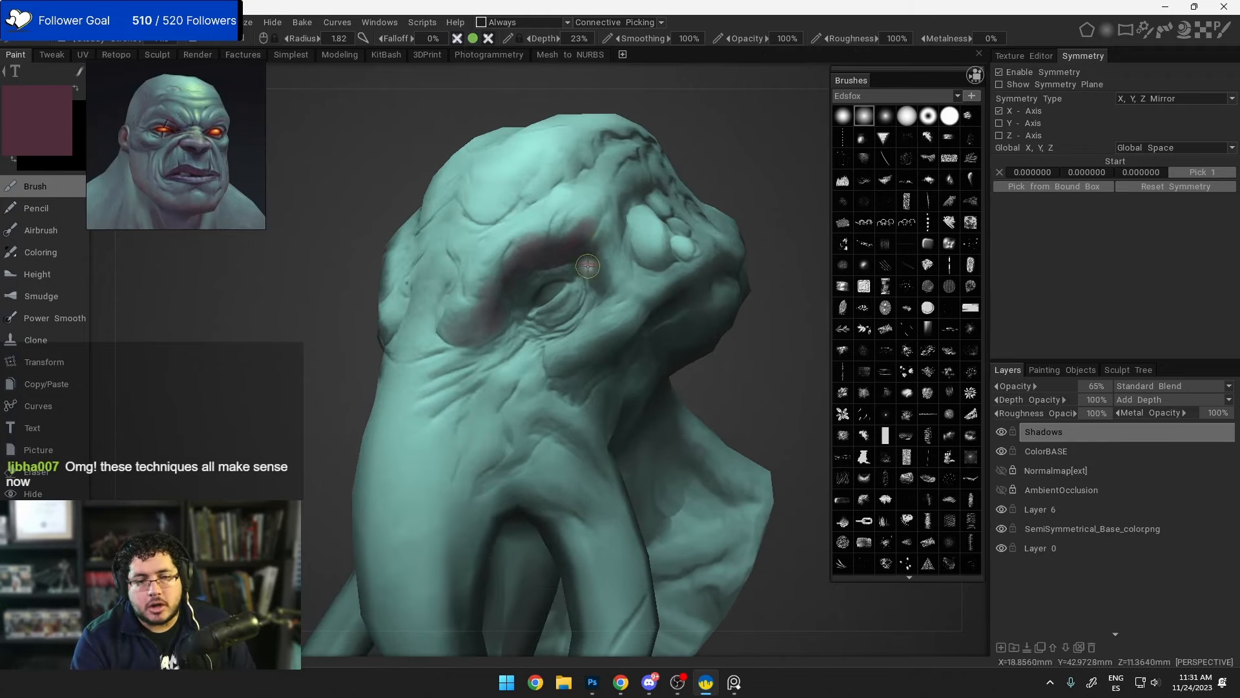
left_click_drag(615, 323, 611, 318, "alt")
right_click_drag(611, 319, 682, 334)
left_click_drag(749, 392, 739, 380)
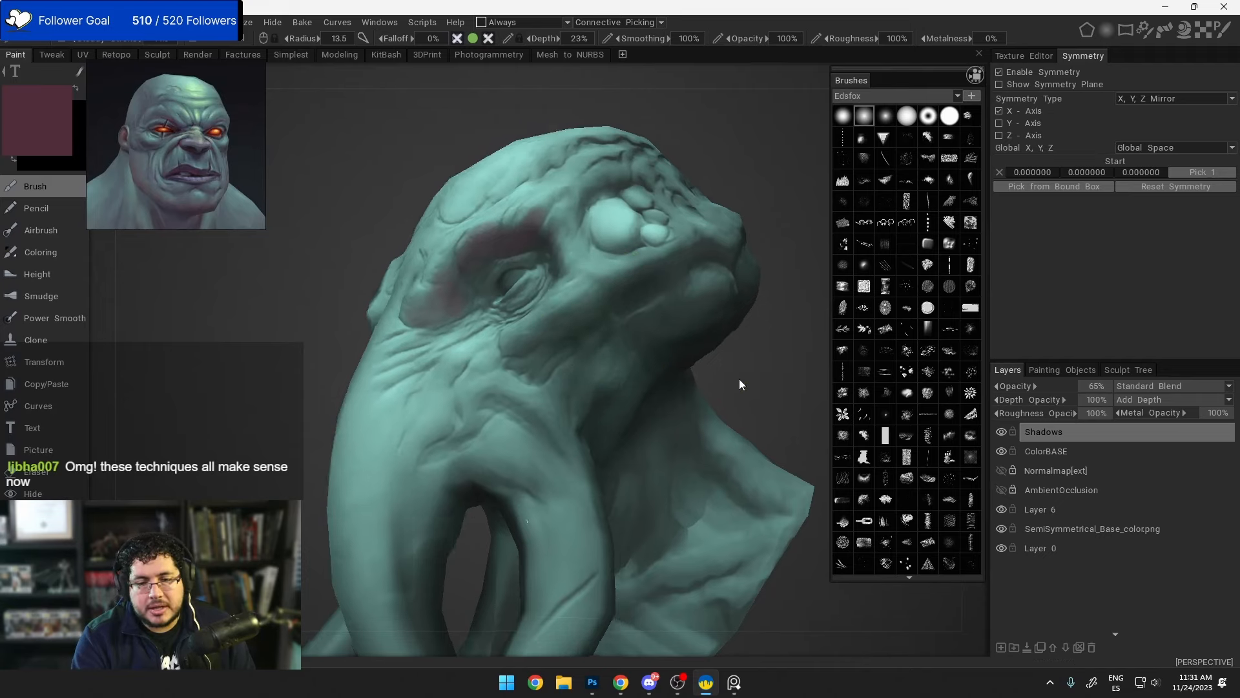
right_click_drag(739, 380, 686, 299)
mouse_move(529, 381)
left_mouse_down()
mouse_move(536, 334)
mouse_move(561, 331)
left_mouse_up()
mouse_move(575, 328)
left_mouse_down("alt")
mouse_move(562, 346)
mouse_move(628, 296)
left_mouse_up("alt")
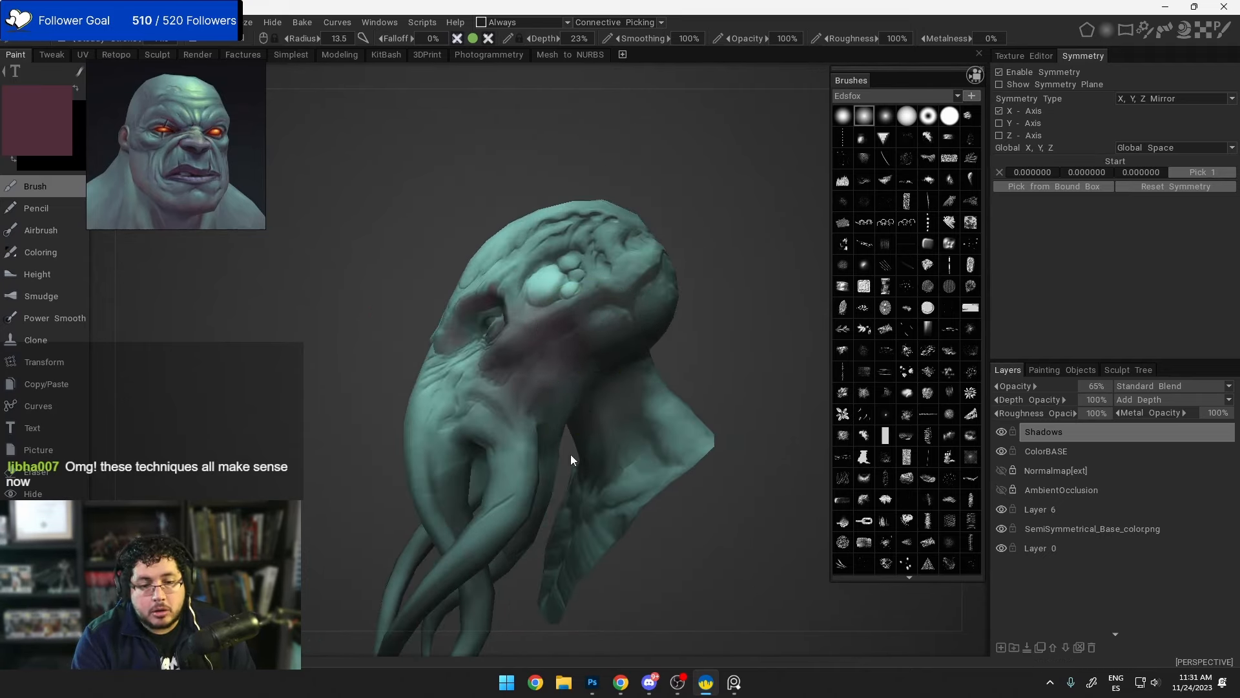
mouse_move(571, 455)
left_mouse_down("alt")
mouse_move(537, 436)
mouse_move(550, 403)
left_mouse_up("alt")
mouse_move(586, 347)
left_mouse_down()
mouse_move(590, 305)
mouse_move(616, 281)
mouse_move(580, 334)
mouse_move(605, 339)
left_mouse_up()
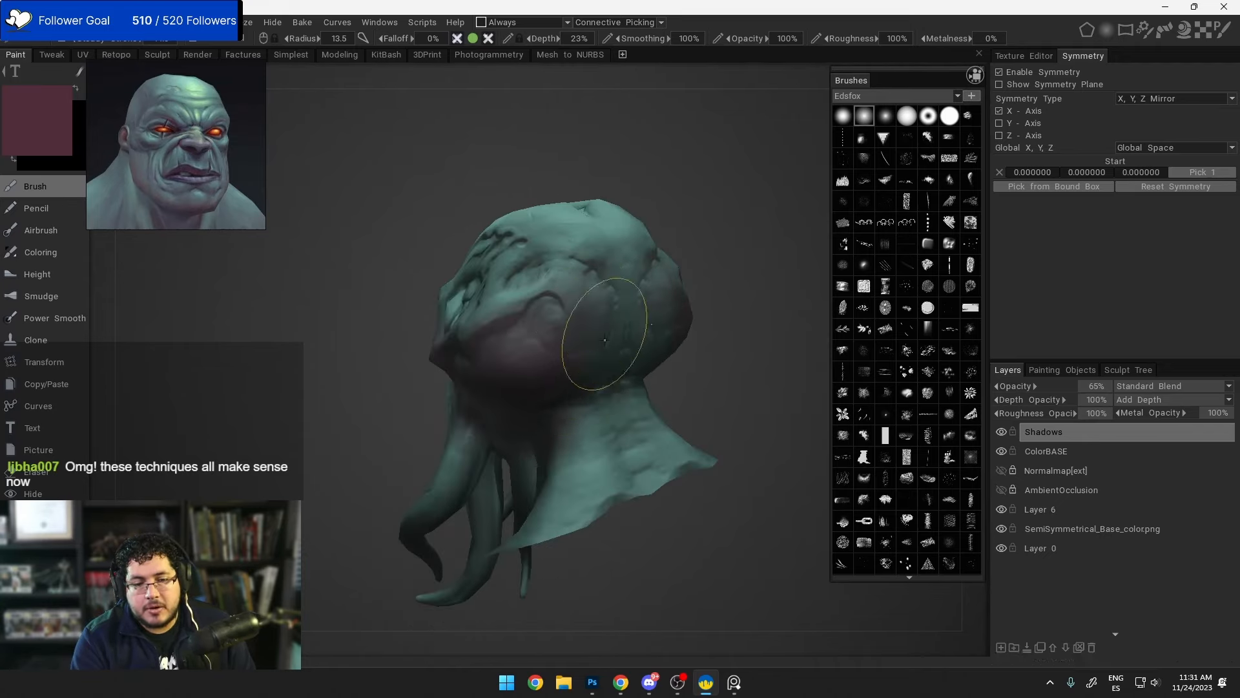
left_click_drag(743, 292, 955, 345)
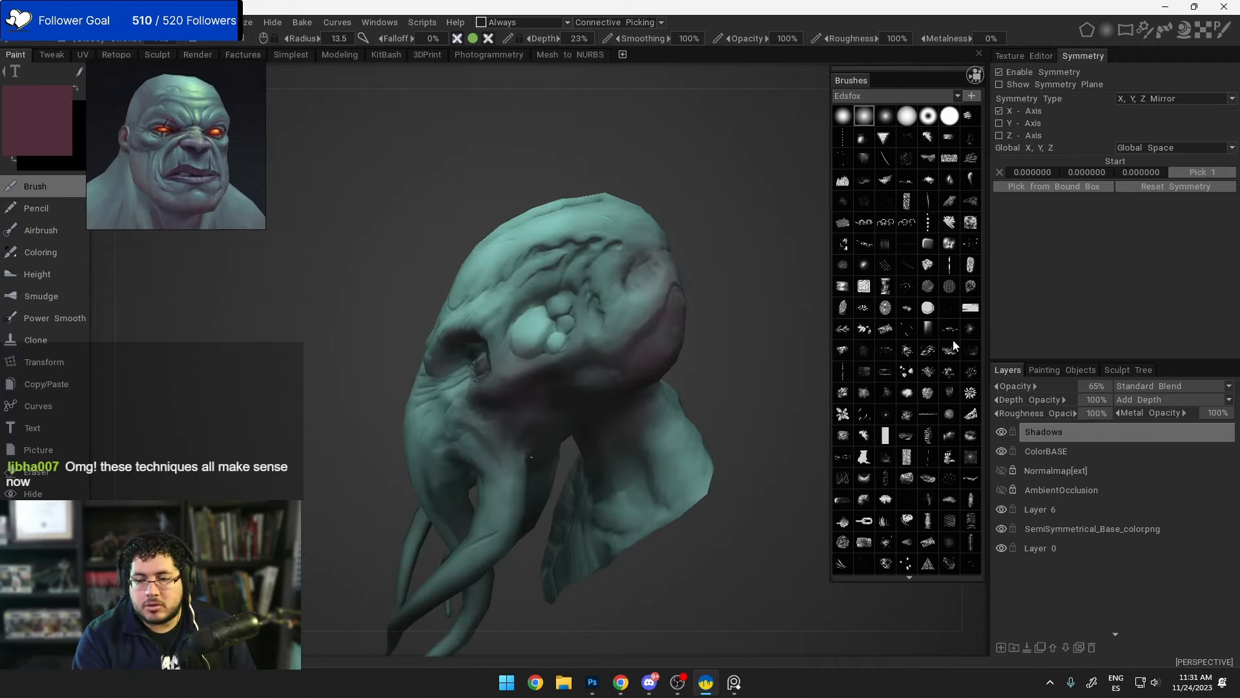
Step: Try Multiply on the Shadows layer, and settle on the SoftLight blend mode
left_click(1229, 387)
left_click(1158, 76)
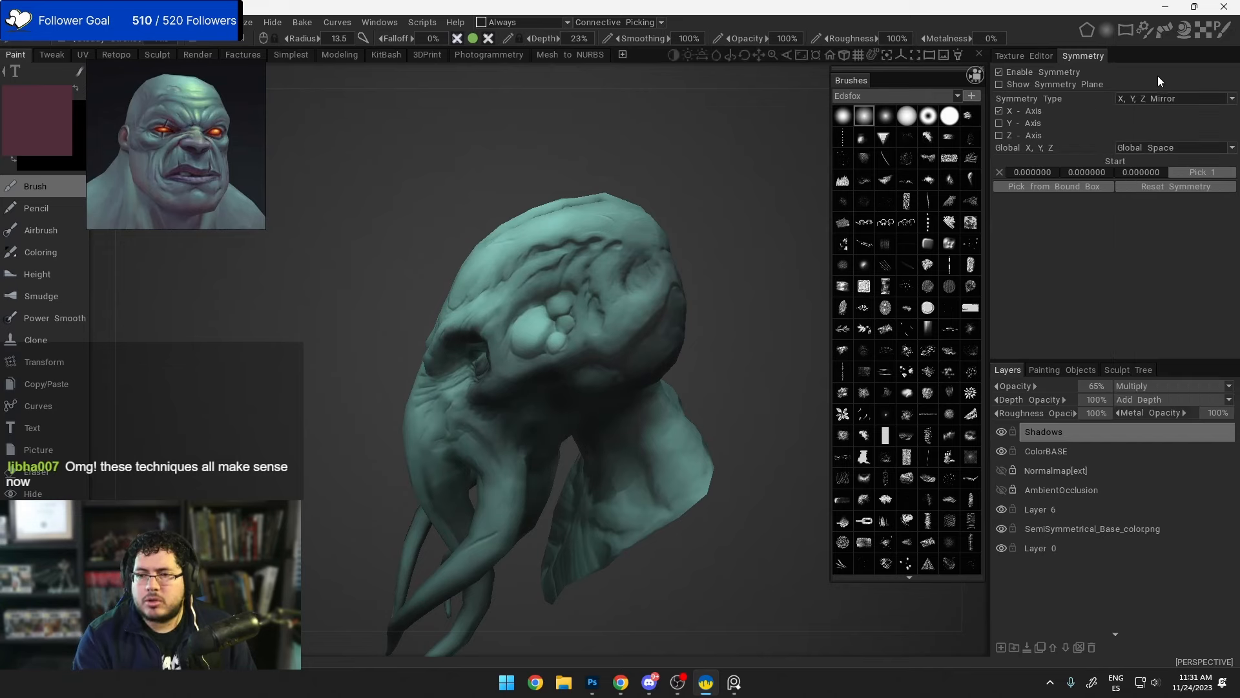
left_click(1214, 386)
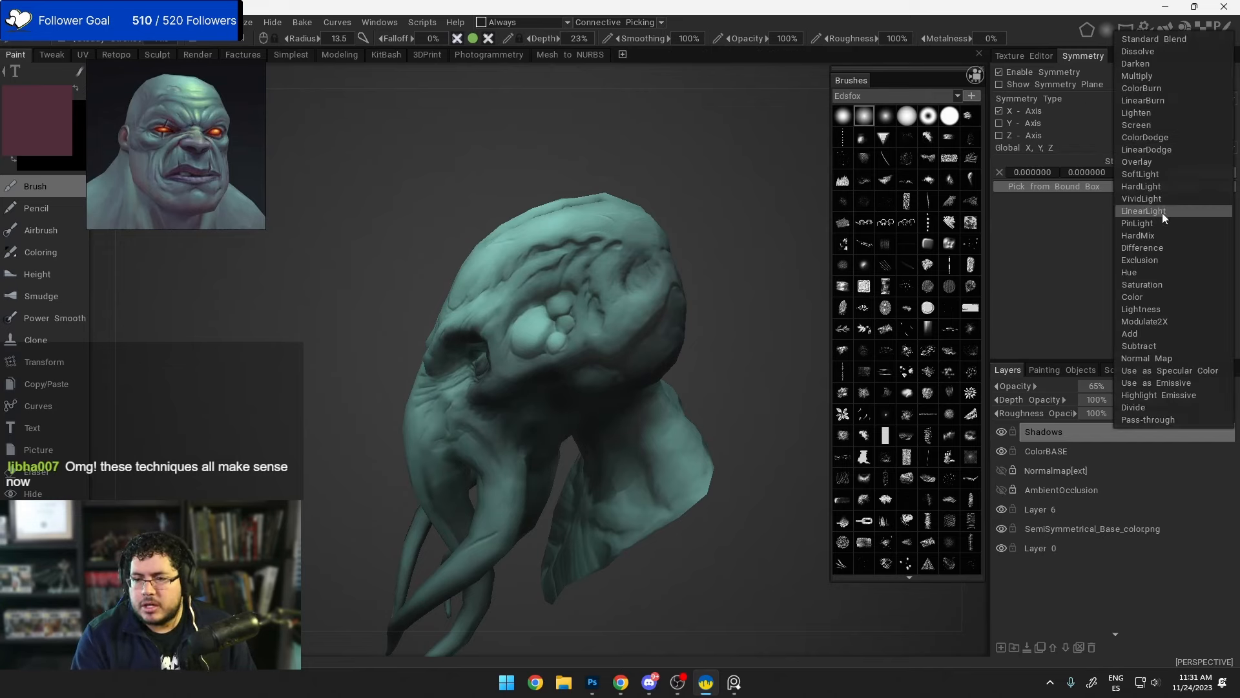
left_click(1154, 186)
left_click_drag(805, 337, 781, 353)
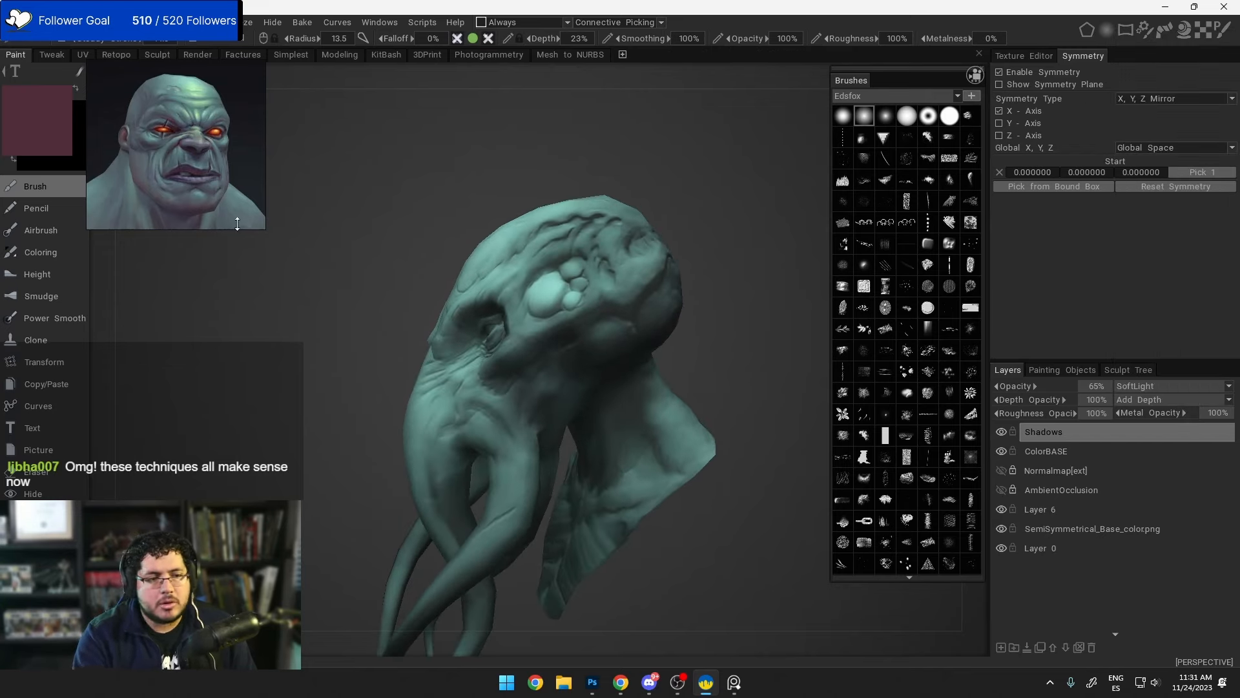
Step: Change the brush colour to a brighter, more saturated magenta, keeping the hue at 338
left_click(65, 142)
left_click(531, 350)
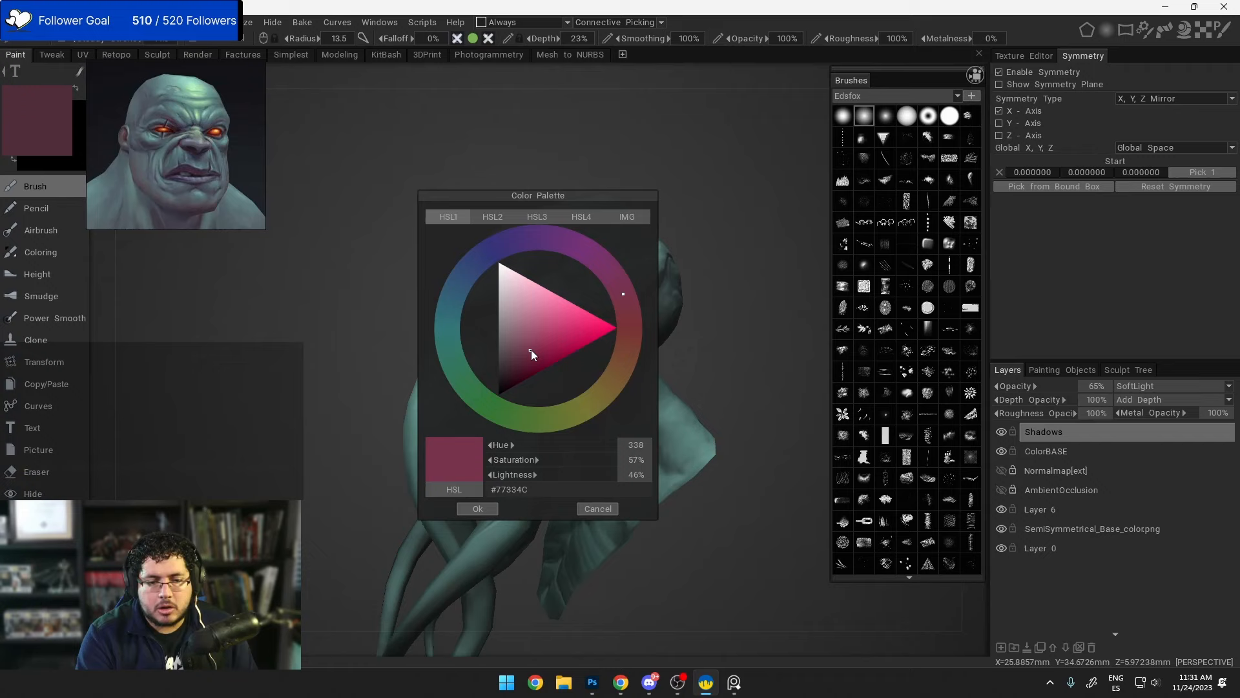
left_click(478, 509)
Step: Paint magenta shadows over the cheek, the underside and the back of the head on the Shadows layer
left_click_drag(553, 365, 587, 346)
left_click_drag(546, 411, 609, 343, "alt")
mouse_move(652, 304)
left_mouse_down("alt")
mouse_move(625, 323)
mouse_move(667, 313)
mouse_move(571, 357)
left_mouse_up("alt")
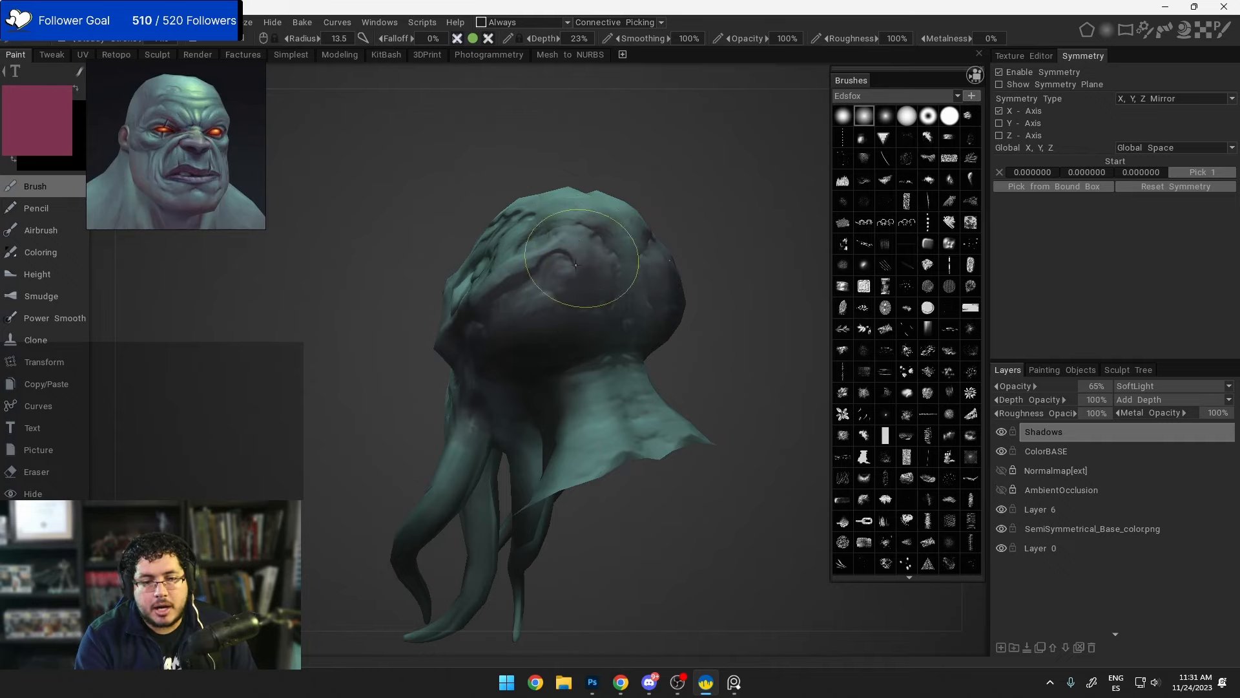
left_click_drag(532, 299, 546, 273, "alt")
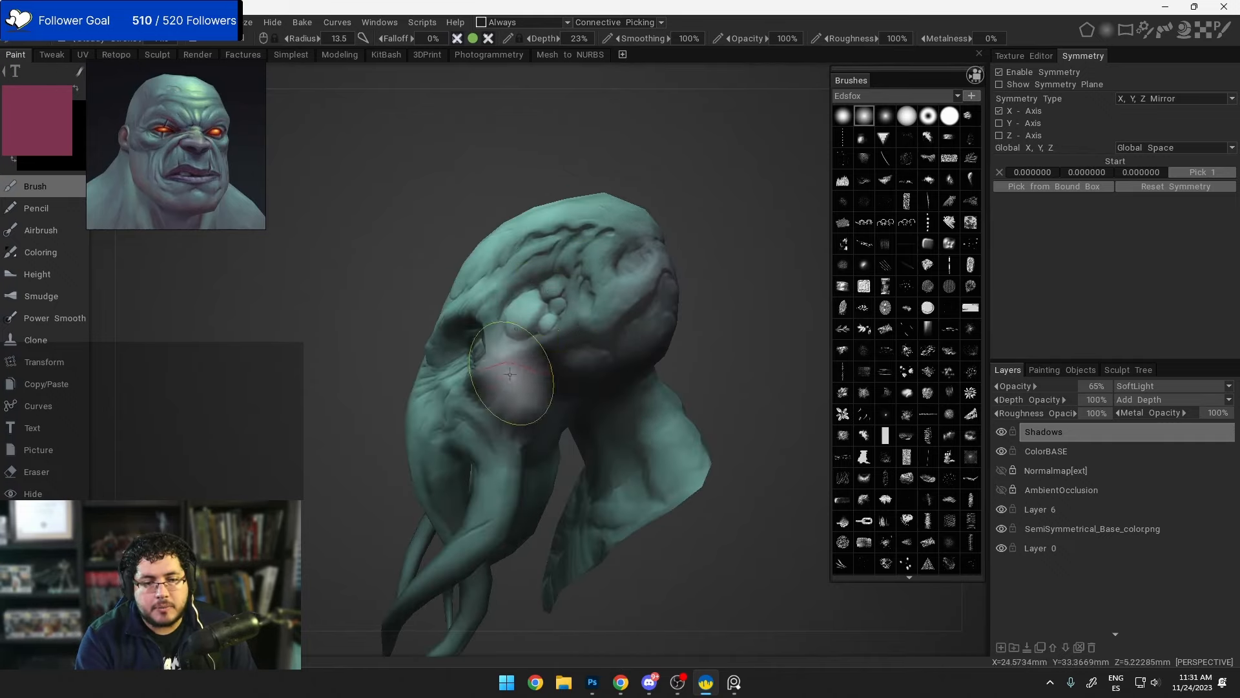
Step: Reduce the brush radius to 8.55 and shade the bases and inner sides of the tentacles with the magenta
left_click_drag(527, 332, 554, 299, "alt")
right_click_drag(554, 299, 534, 306)
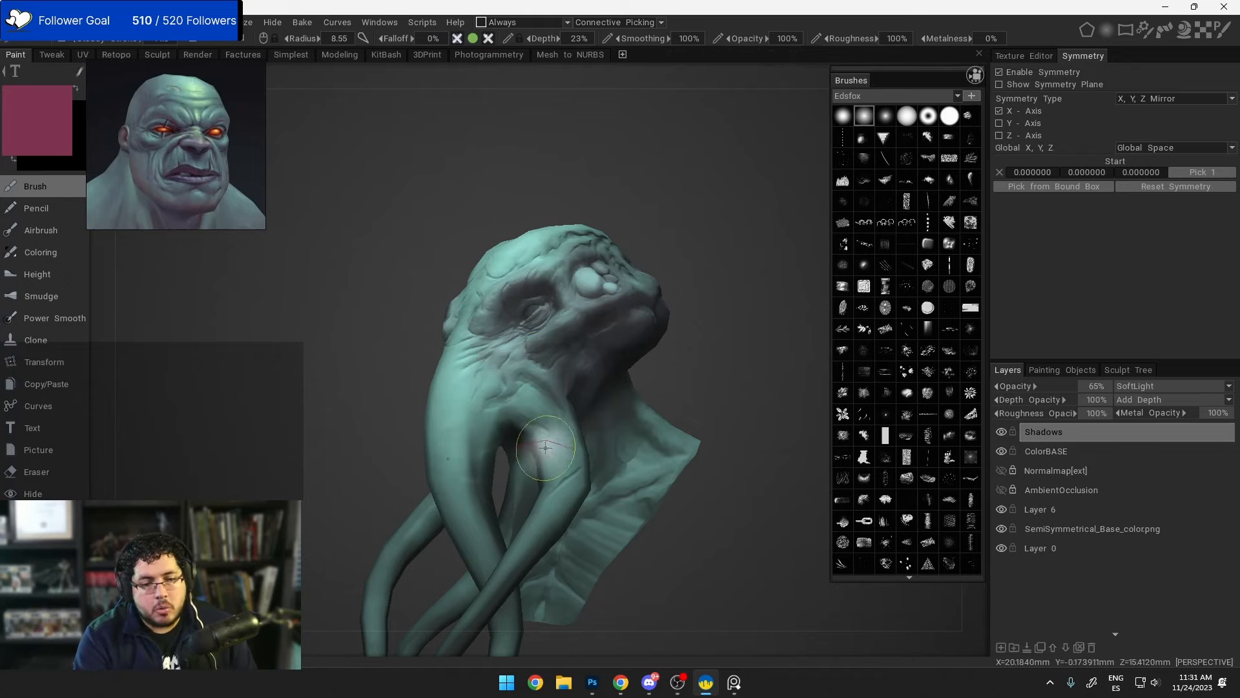
mouse_move(539, 423)
left_mouse_down("alt")
mouse_move(646, 443)
mouse_move(684, 380)
mouse_move(714, 407)
left_mouse_up("alt")
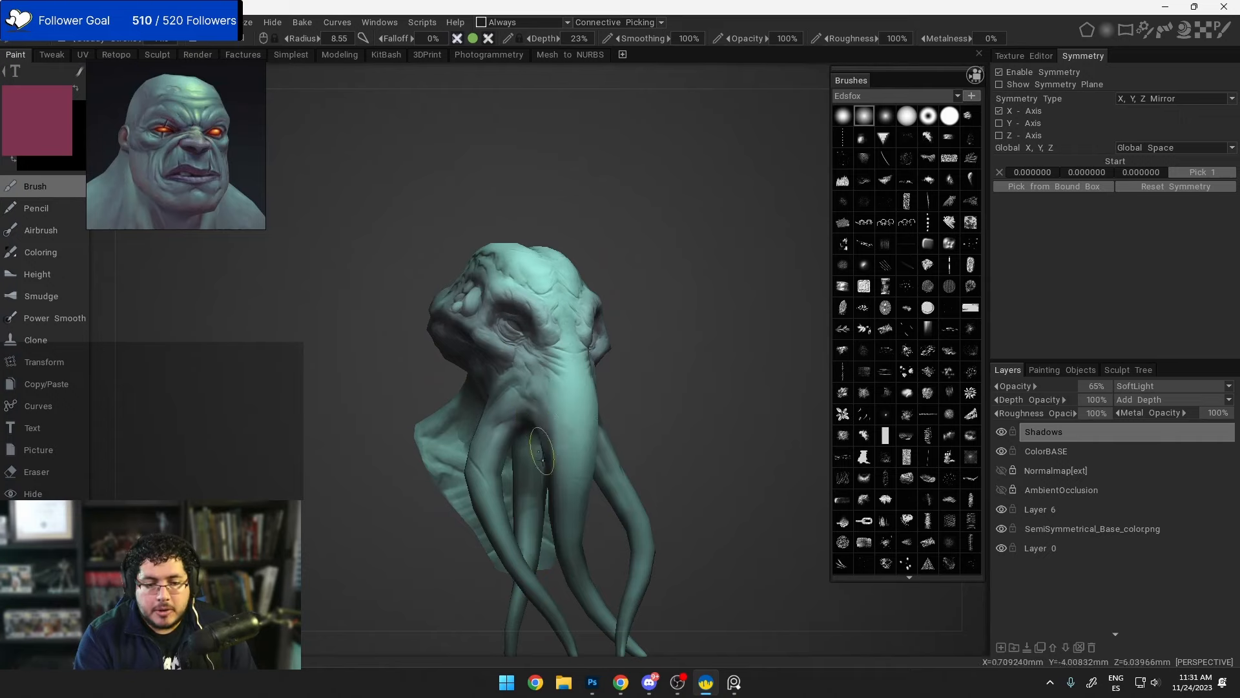
mouse_move(553, 407)
left_mouse_down("alt")
mouse_move(616, 393)
mouse_move(586, 405)
left_mouse_up("alt")
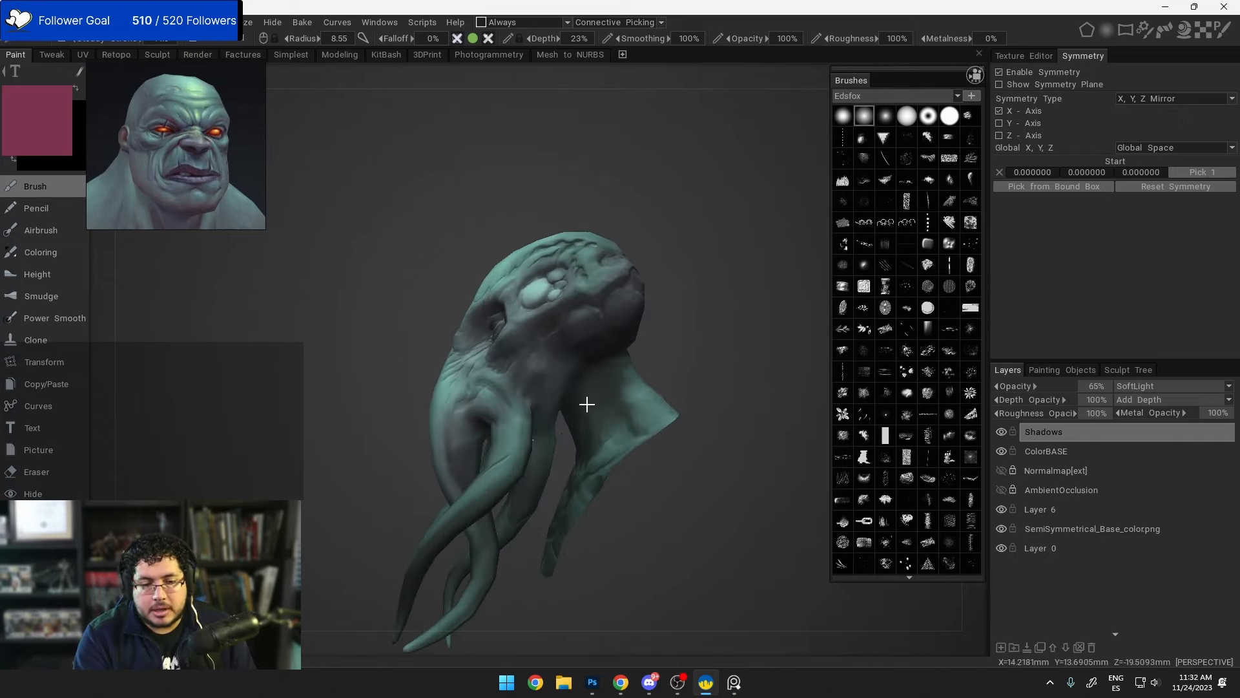
left_click_drag(549, 474, 582, 387, "alt")
left_click_drag(567, 471, 765, 553, "alt")
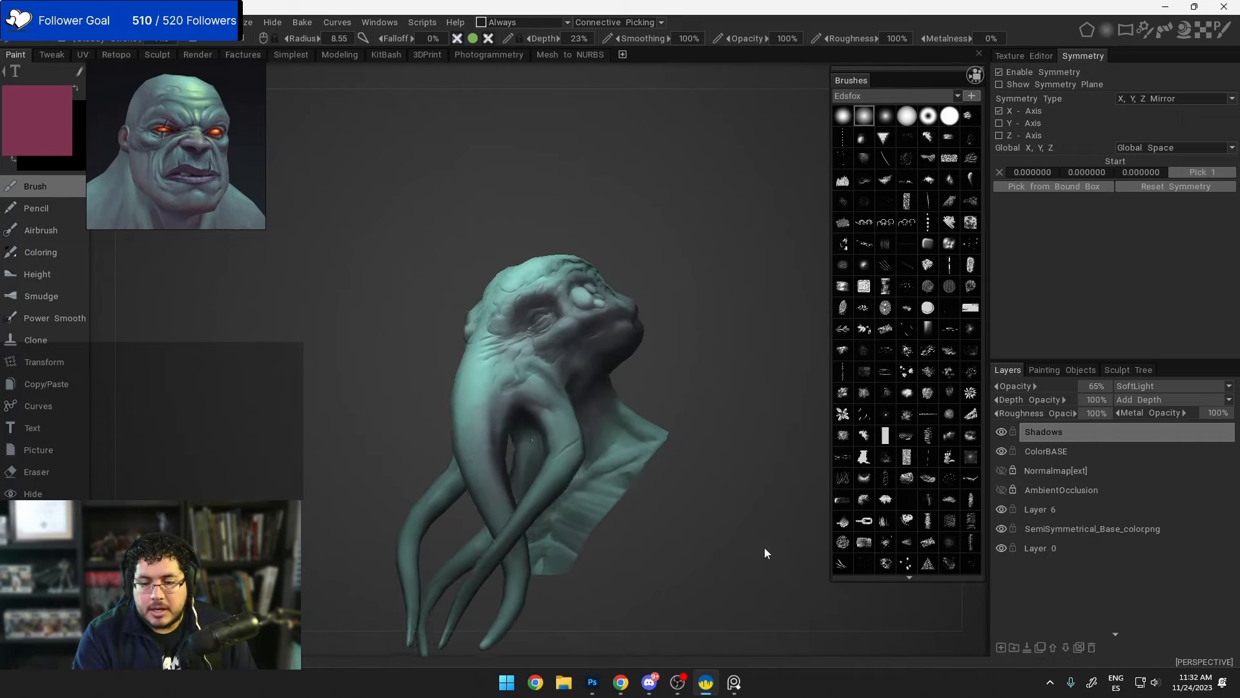
Step: Check the model with the ColorBASE layer and Layer 6 hidden and shown, and reduce Layer 6's opacity to 58%
left_click(1001, 451)
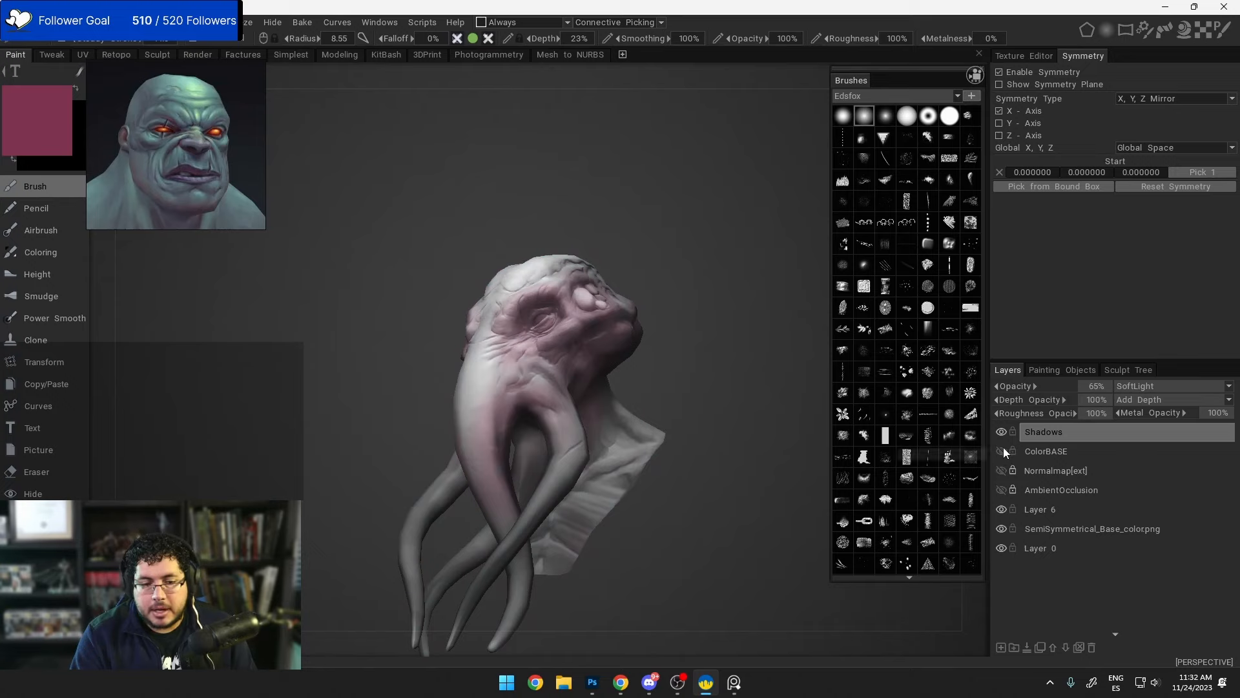
left_click(1001, 450)
left_click(1002, 510)
left_click(1001, 509)
left_click(1045, 509)
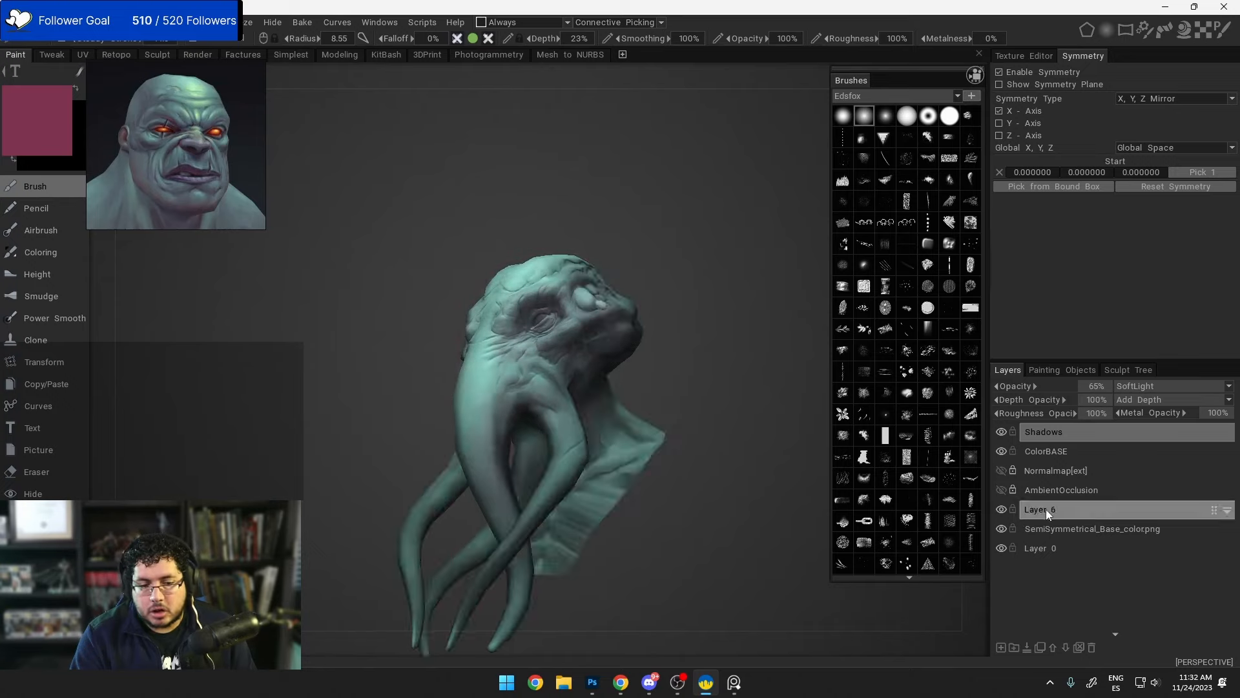
left_click(1048, 509)
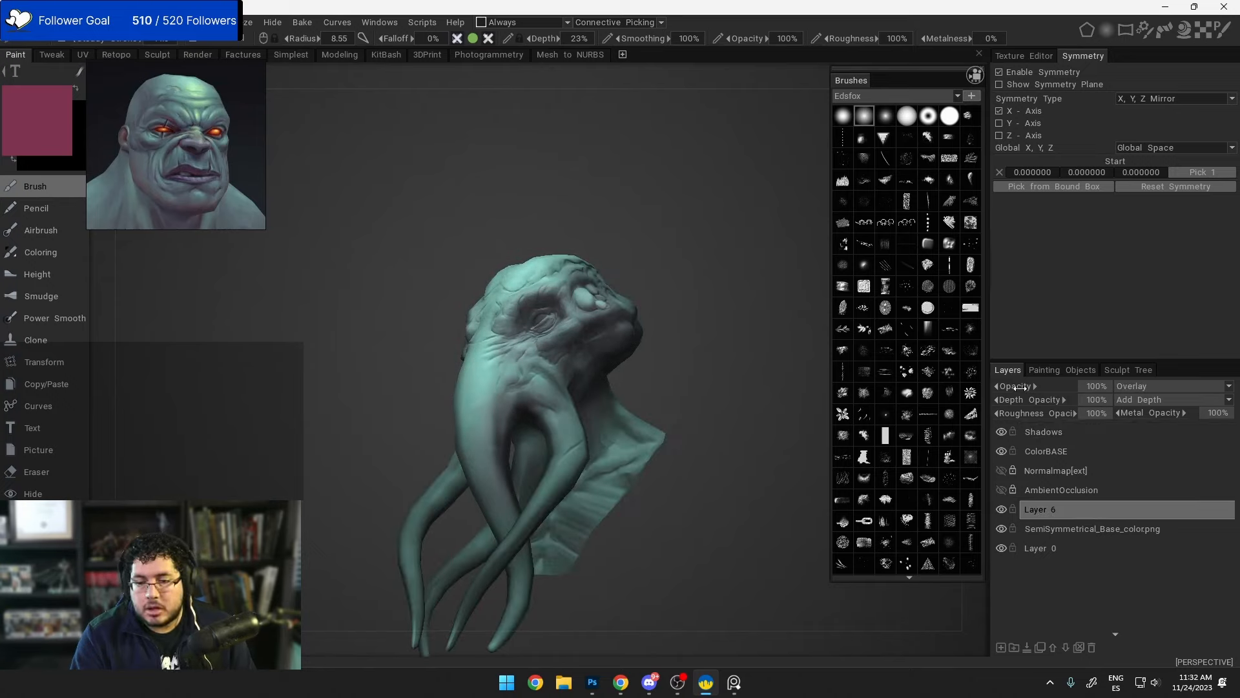
left_click_drag(1021, 387, 1009, 386)
left_click_drag(689, 454, 749, 460)
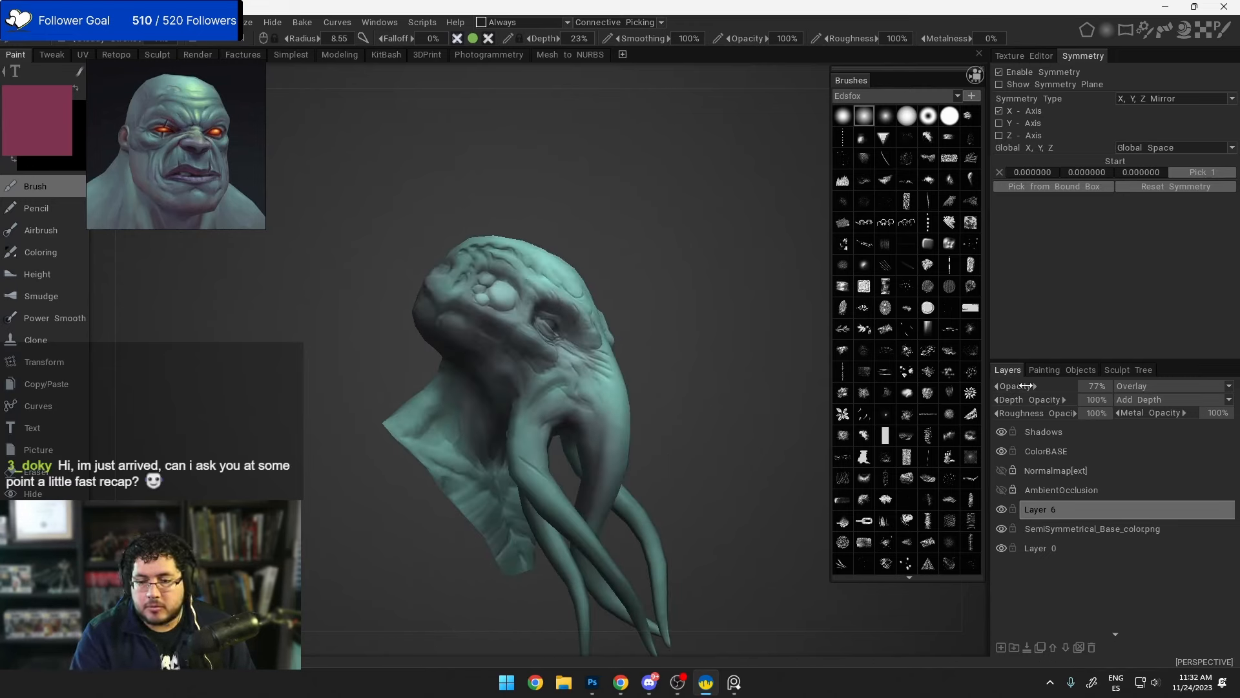
left_click_drag(1025, 387, 1013, 386)
Step: Paint magenta over the tentacle bases and the cheek below the eye on Layer 6
mouse_move(568, 404)
left_mouse_down("alt")
mouse_move(636, 394)
mouse_move(620, 517)
left_mouse_up("alt")
left_click_drag(521, 369, 553, 522)
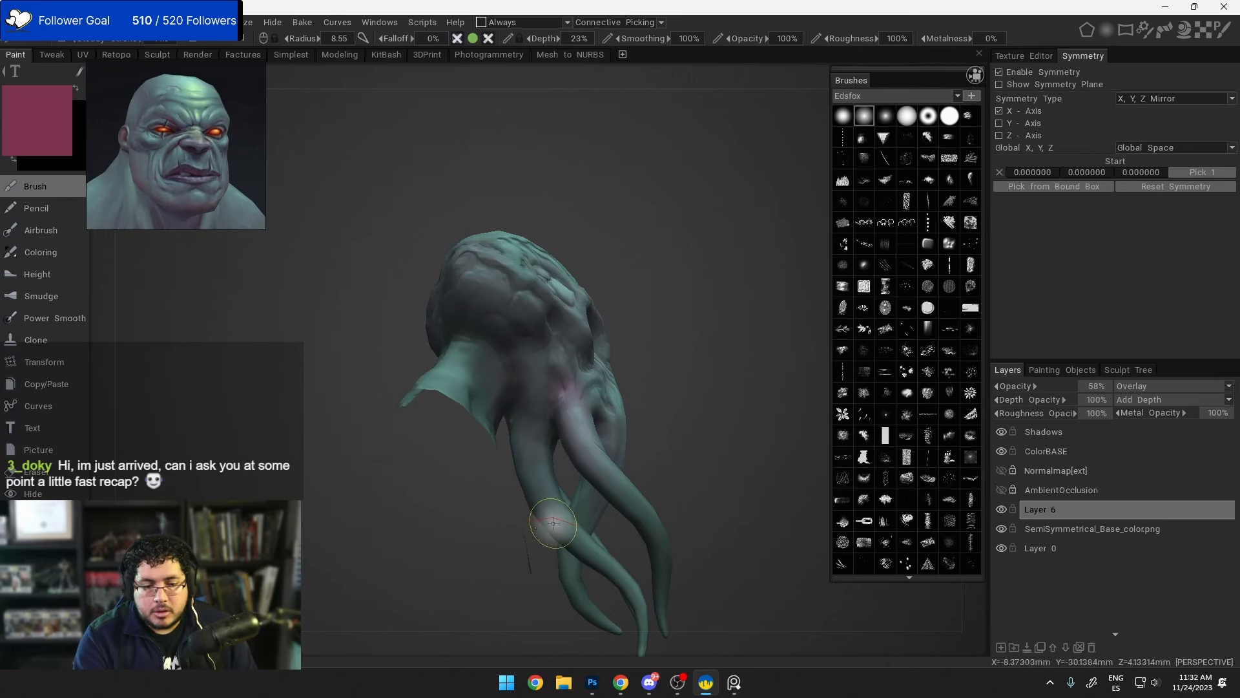
left_click_drag(657, 368, 581, 407, "alt")
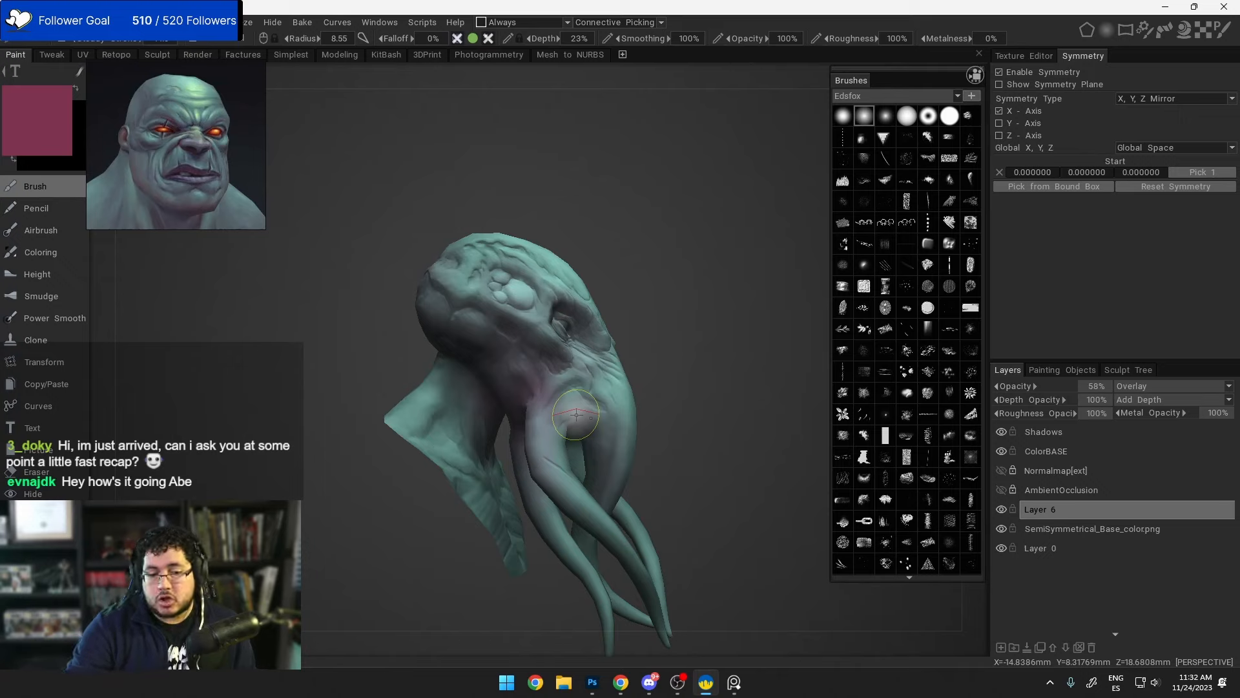
left_click_drag(715, 372, 672, 387)
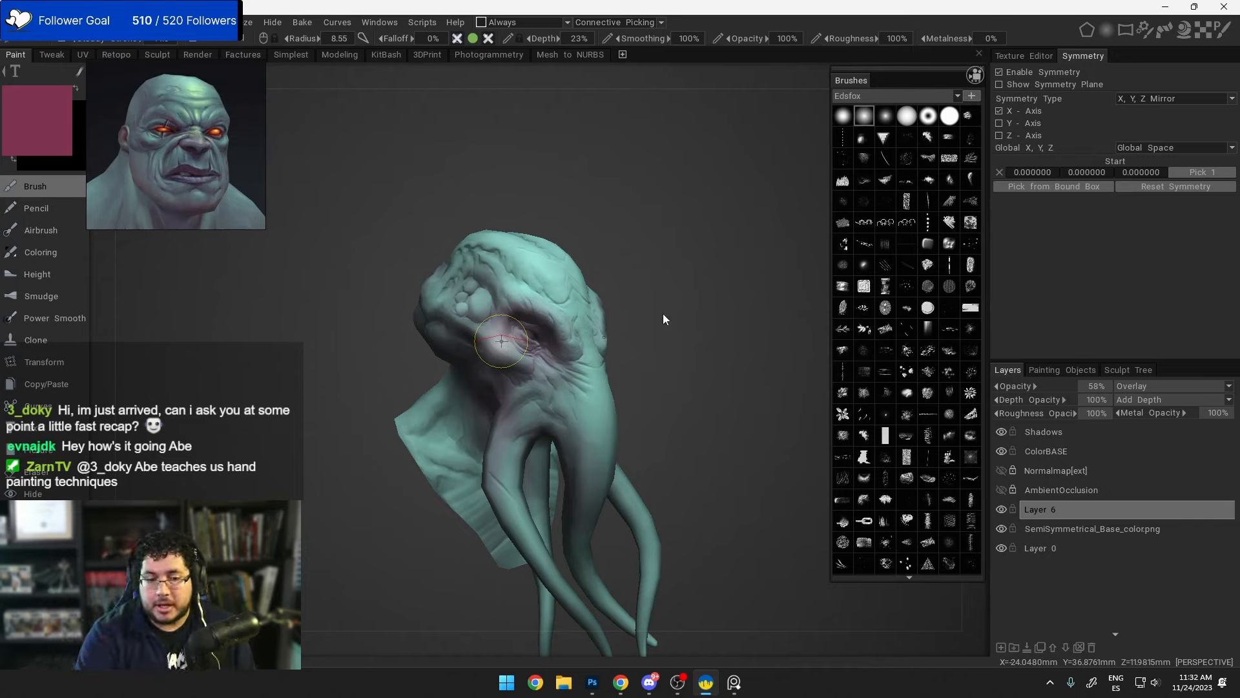
mouse_move(681, 332)
left_mouse_down()
mouse_move(670, 336)
mouse_move(628, 290)
left_mouse_up()
Step: Reduce the brush radius to 4.97 and paint magenta into the creases around the eye, temple and crown on Layer 6
left_click_drag(662, 254, 571, 330)
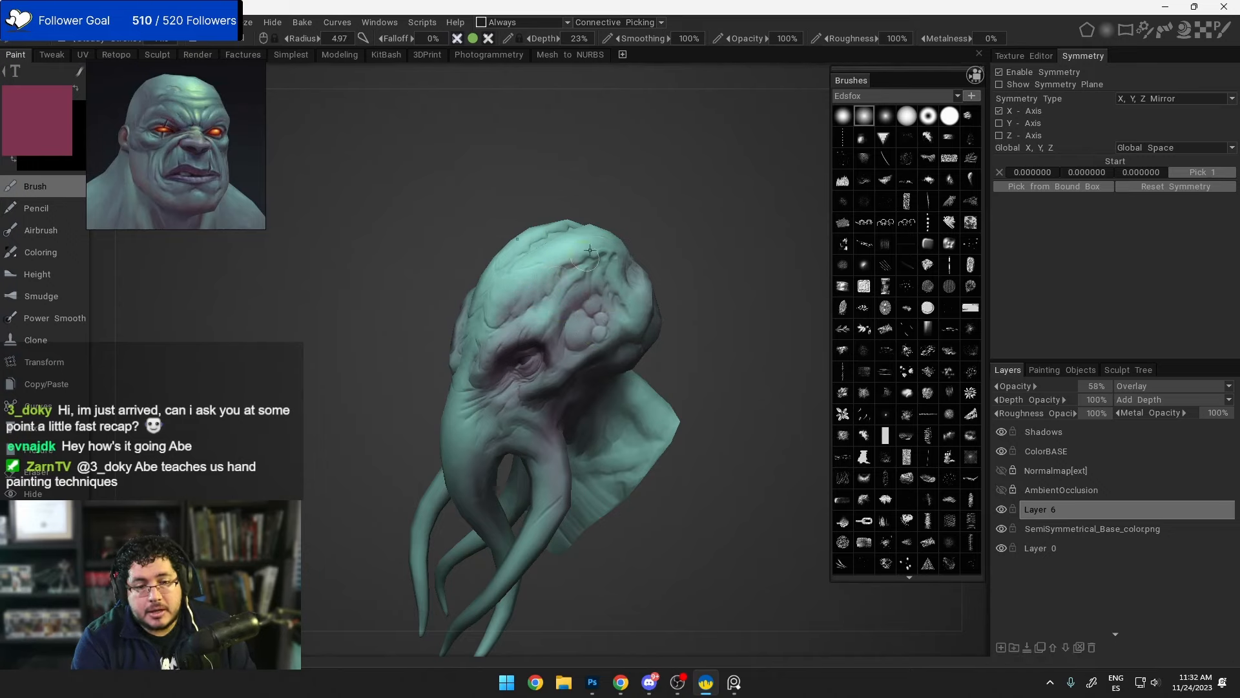
middle_click_drag(590, 250, 604, 265)
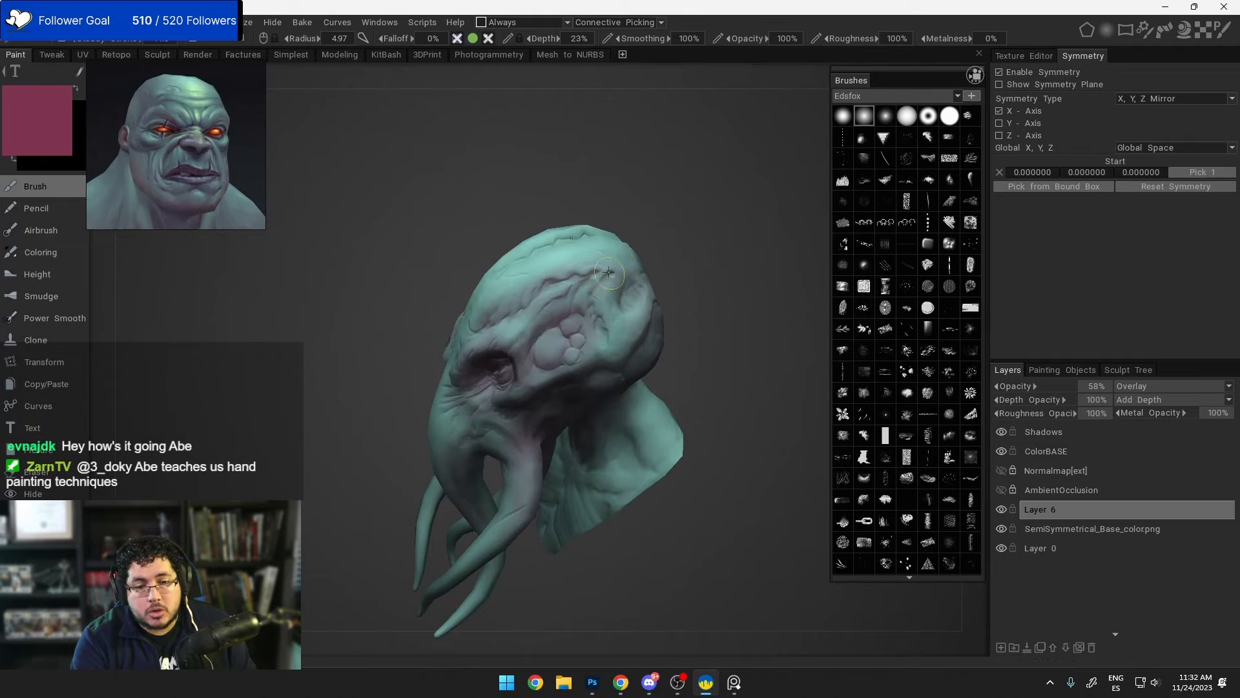
middle_click_drag(613, 343, 710, 263)
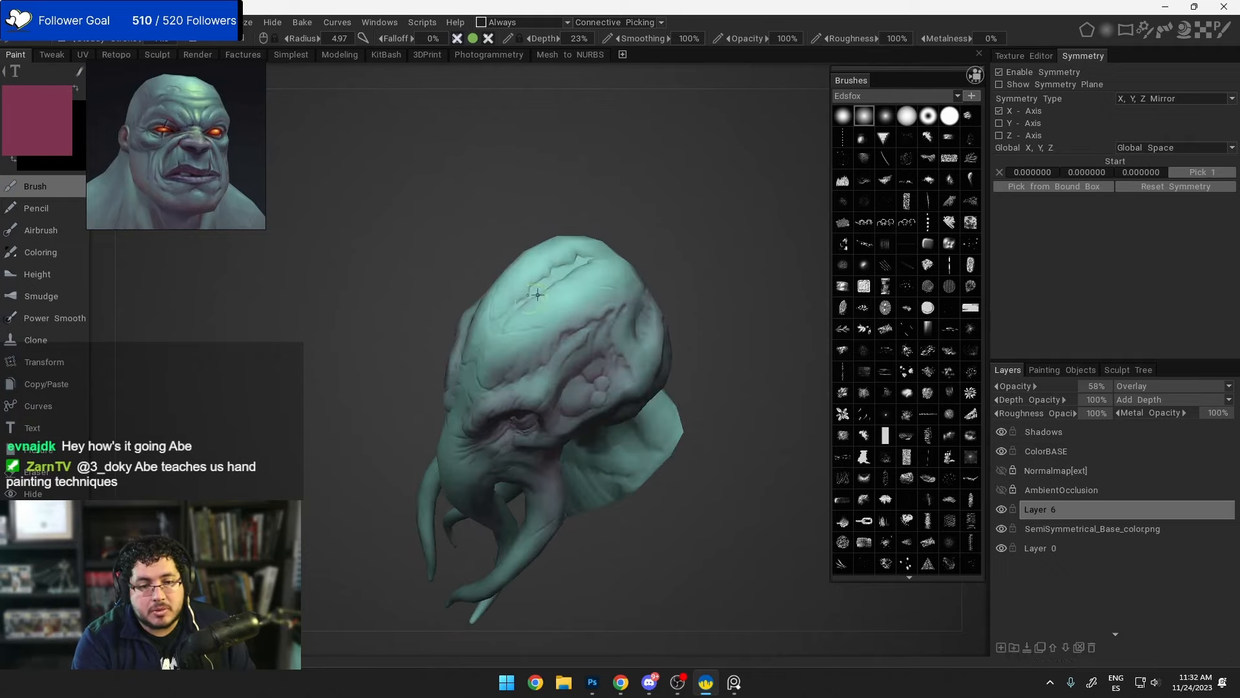
mouse_move(498, 337)
middle_mouse_down()
mouse_move(529, 321)
mouse_move(574, 354)
mouse_move(667, 385)
mouse_move(598, 415)
middle_mouse_up()
middle_click_drag(510, 398, 655, 212)
middle_click_drag(655, 341, 652, 354)
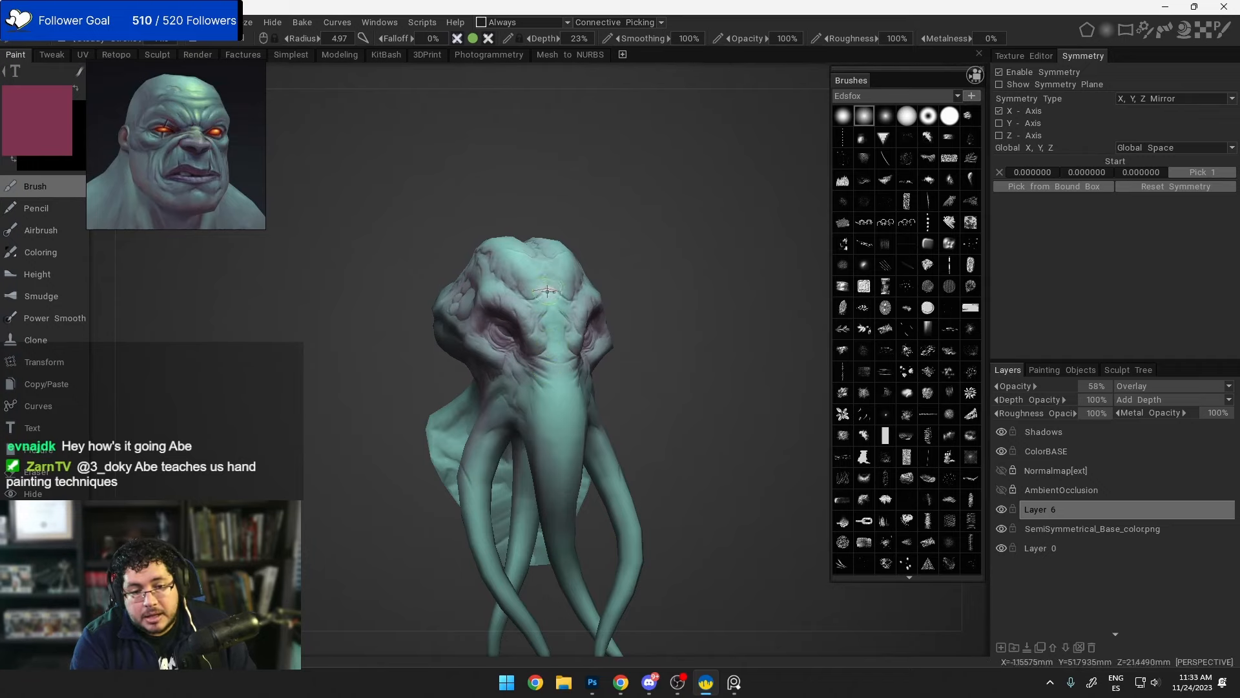
mouse_move(626, 327)
middle_mouse_down()
mouse_move(661, 304)
mouse_move(633, 308)
middle_mouse_up()
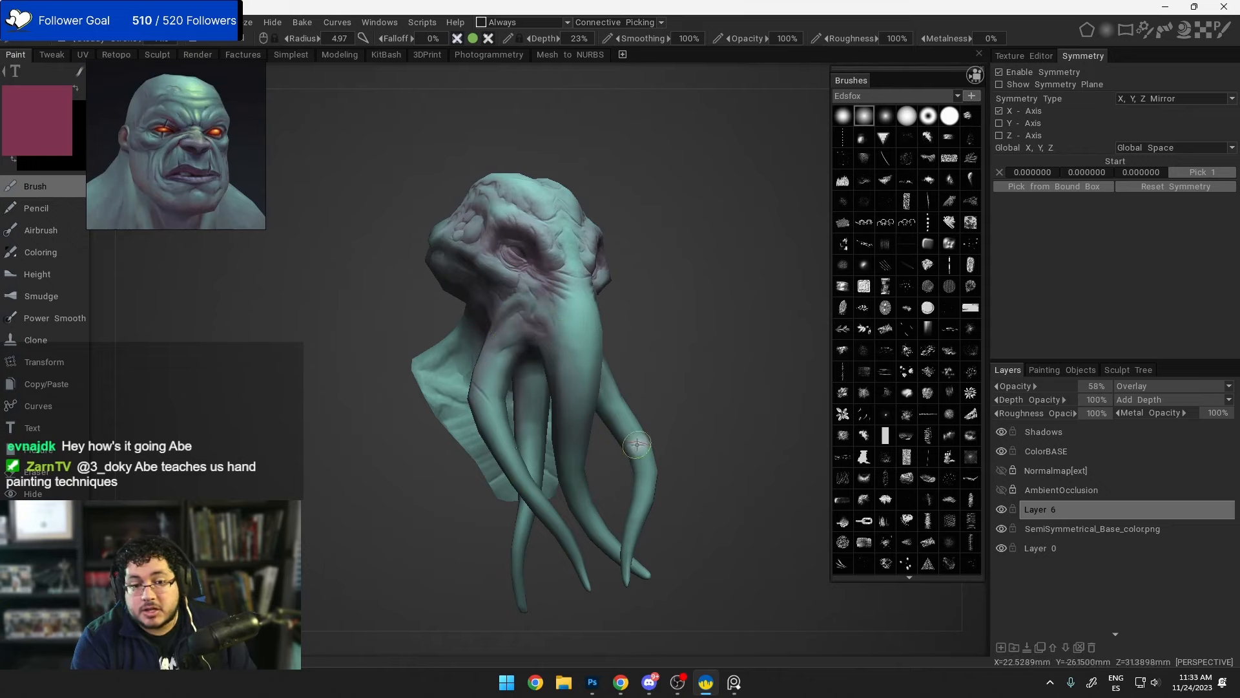
middle_click_drag(638, 444, 681, 412)
Step: Enlarge the brush radius to 13.4 and tint the lower tentacles and their tips with magenta
mouse_move(681, 412)
left_mouse_down()
mouse_move(666, 346)
mouse_move(682, 388)
left_mouse_up()
right_click_drag(556, 350, 585, 354)
left_click_drag(694, 398, 642, 405)
middle_click_drag(642, 405, 704, 296)
left_click_drag(706, 370, 679, 367)
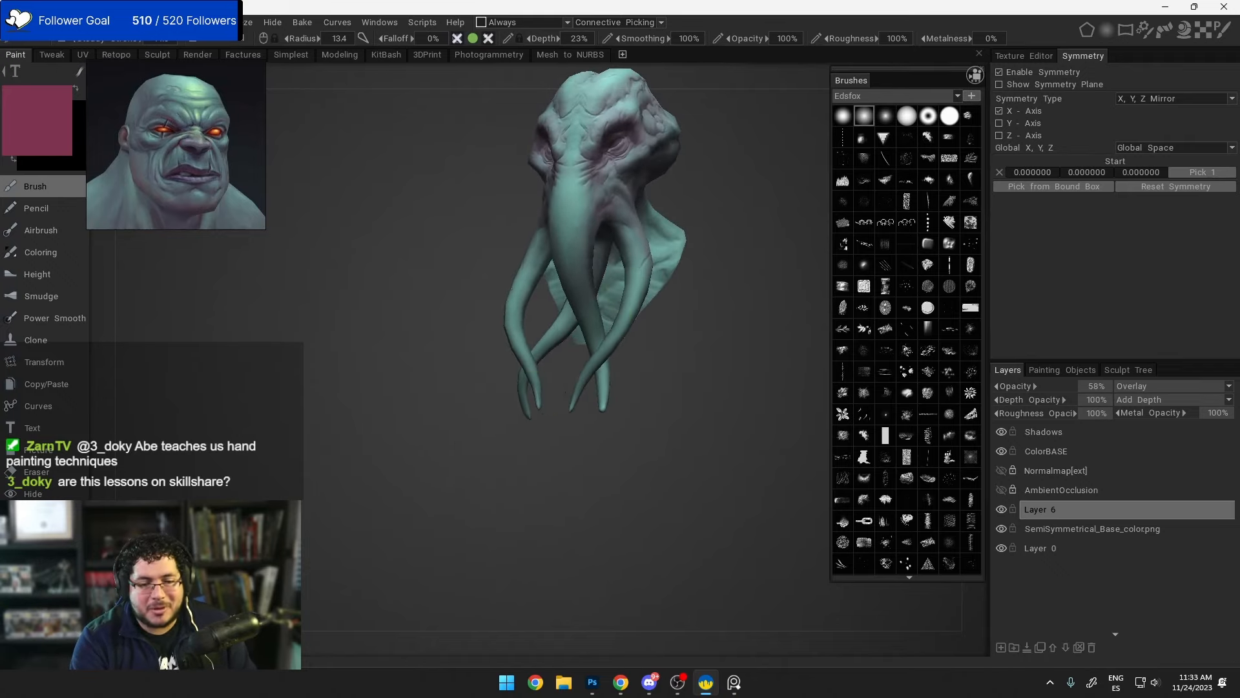
mouse_move(535, 401)
middle_mouse_down()
mouse_move(498, 333)
mouse_move(506, 309)
mouse_move(521, 429)
mouse_move(512, 368)
mouse_move(522, 398)
mouse_move(543, 385)
mouse_move(521, 379)
mouse_move(534, 341)
mouse_move(517, 359)
mouse_move(529, 358)
mouse_move(484, 367)
mouse_move(567, 379)
mouse_move(518, 401)
mouse_move(614, 421)
mouse_move(669, 394)
mouse_move(590, 390)
mouse_move(614, 358)
middle_mouse_up()
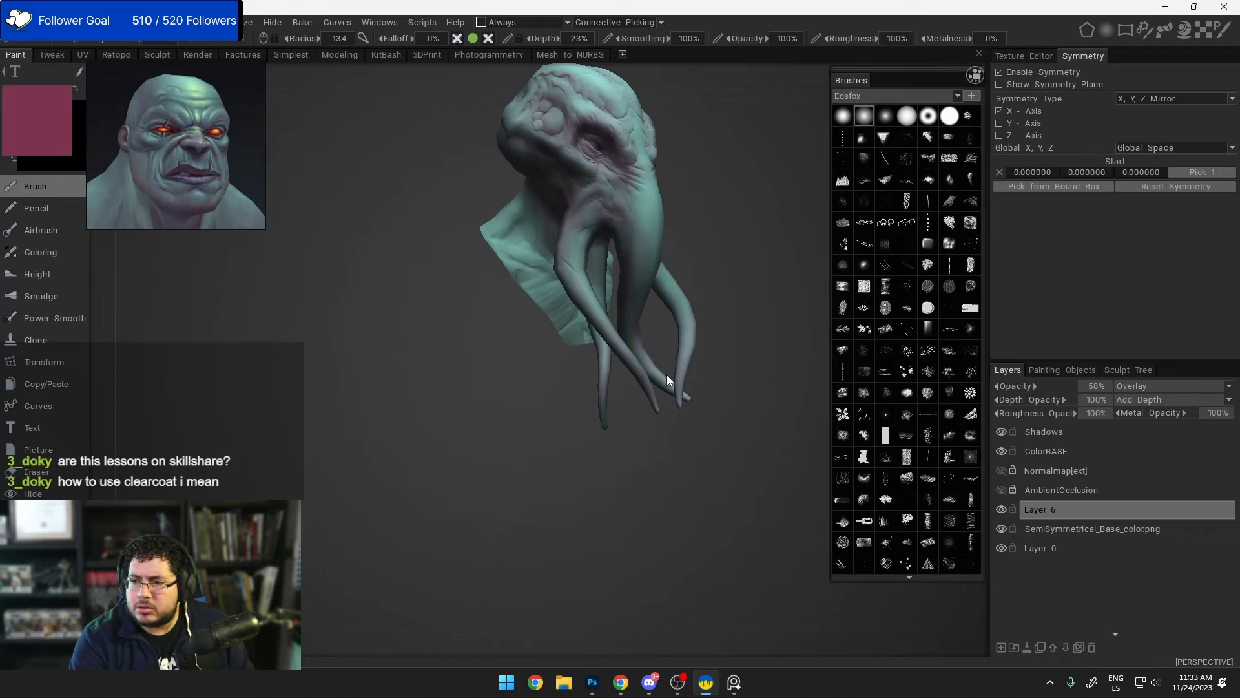
middle_click_drag(605, 344, 640, 354)
Step: Set the brush radius to 12.6 and paint magenta over the neck, underside and back of the head on Layer 6
mouse_move(641, 360)
right_mouse_down()
mouse_move(641, 319)
mouse_move(654, 319)
right_mouse_up()
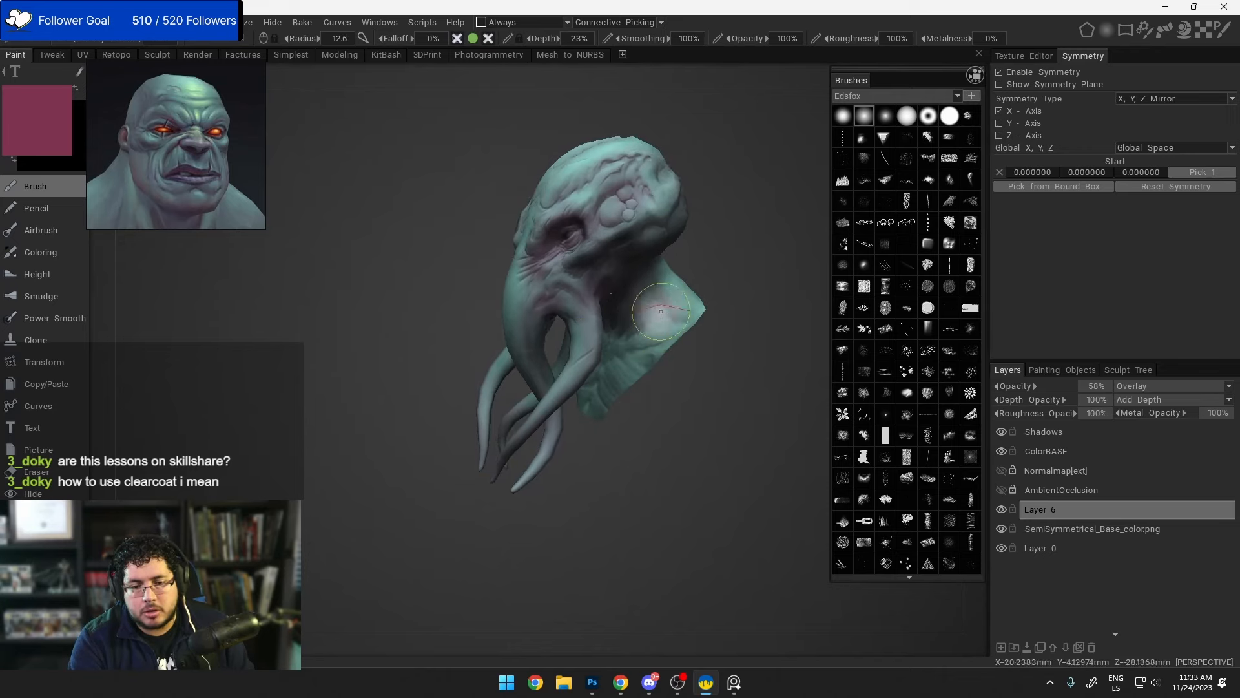
mouse_move(658, 323)
middle_mouse_down()
mouse_move(678, 368)
mouse_move(597, 418)
middle_mouse_up()
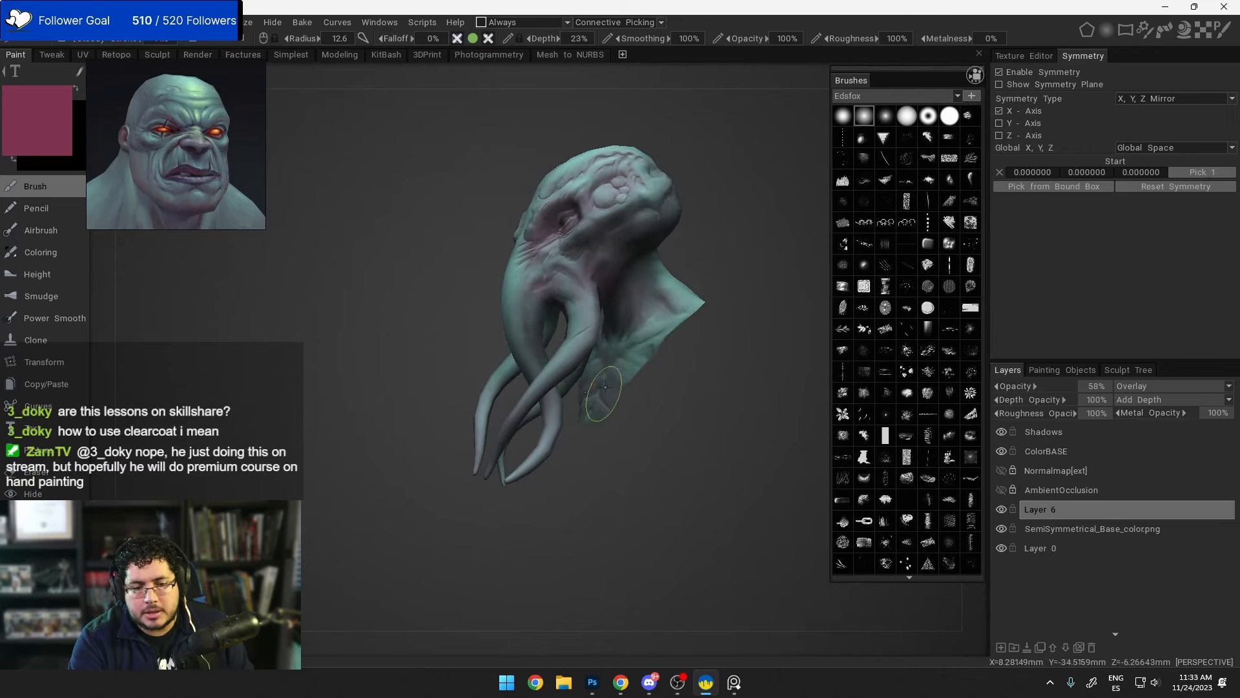
middle_click_drag(643, 343, 652, 405)
mouse_move(738, 331)
middle_mouse_down()
mouse_move(678, 372)
mouse_move(594, 321)
middle_mouse_up()
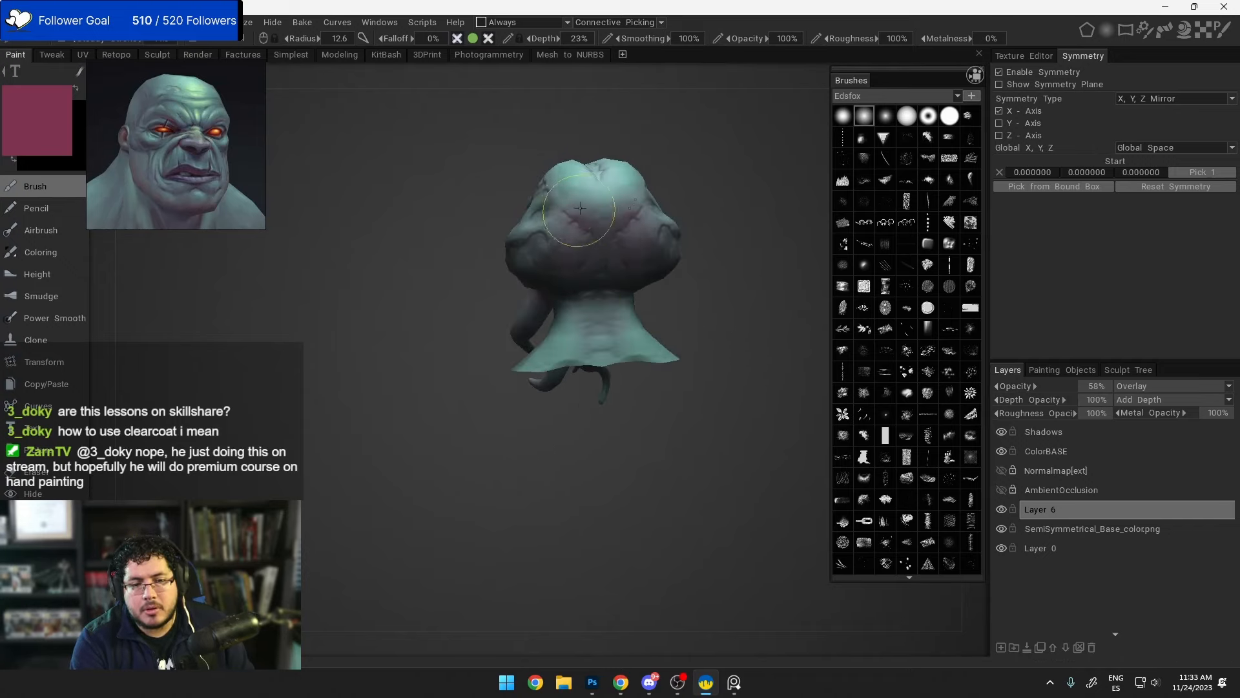
middle_click_drag(484, 275, 589, 217)
middle_click_drag(618, 278, 613, 189)
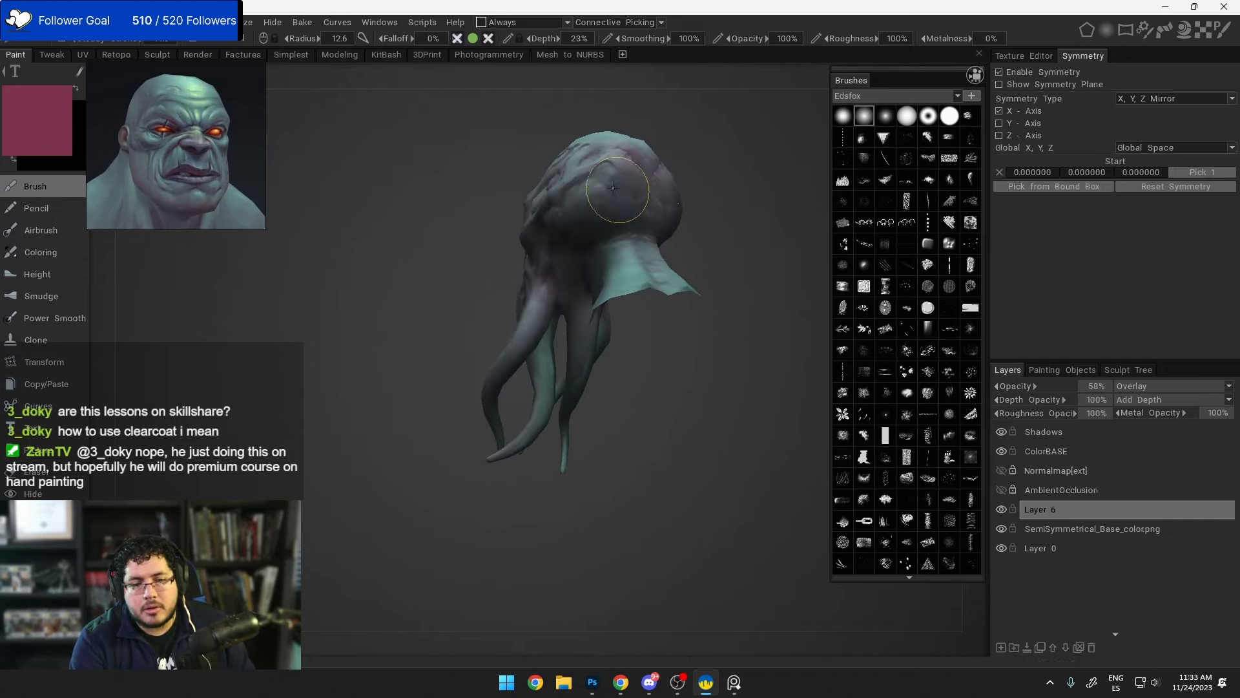
mouse_move(707, 232)
middle_mouse_down()
mouse_move(687, 218)
mouse_move(708, 277)
middle_mouse_up()
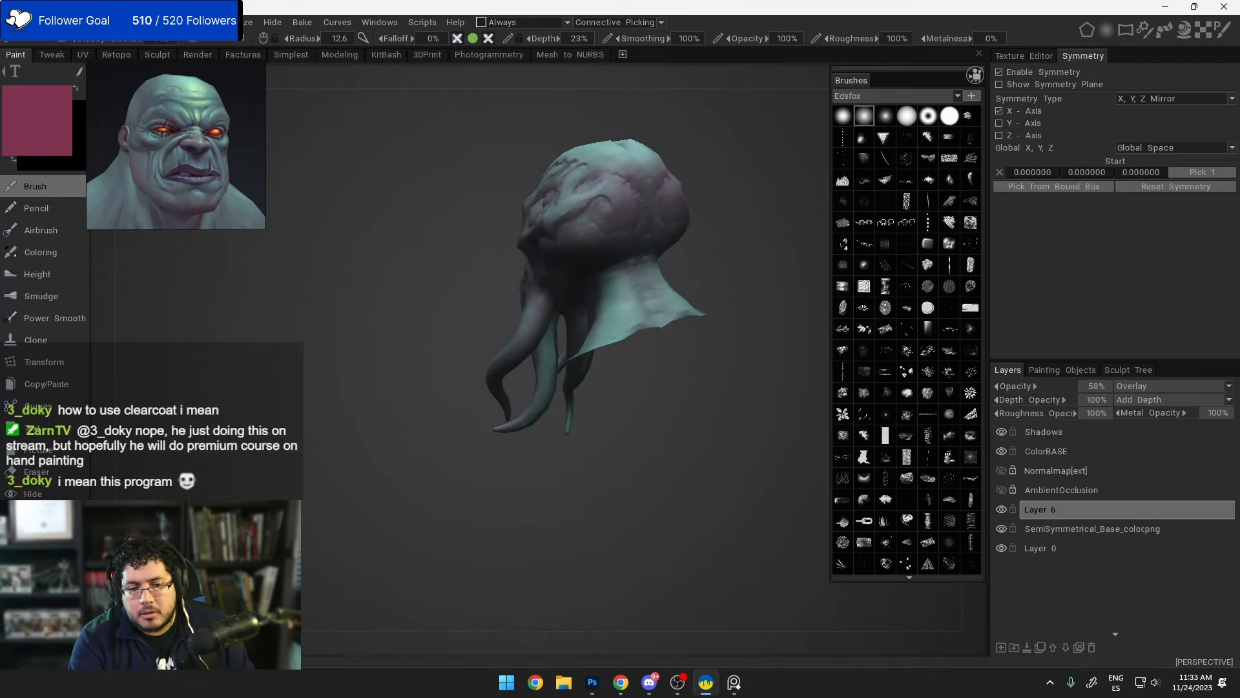
middle_click_drag(689, 296, 653, 297)
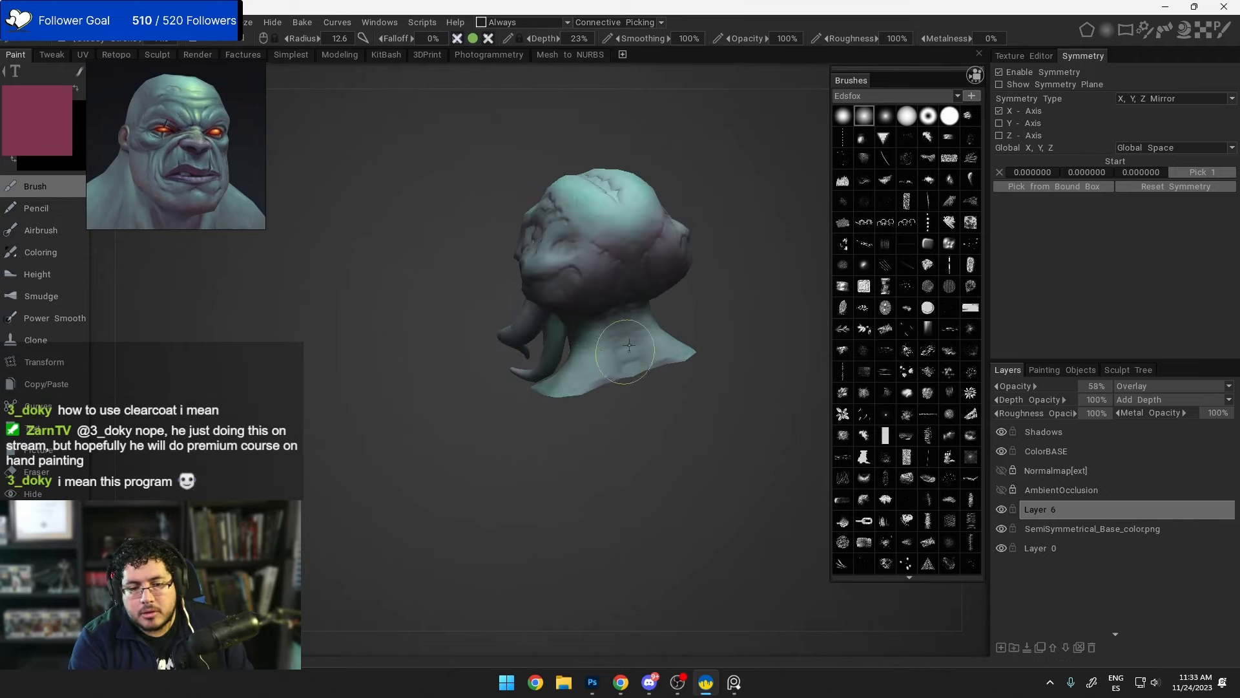
middle_click_drag(622, 230, 668, 337)
mouse_move(668, 337)
left_mouse_down("alt")
mouse_move(681, 319)
mouse_move(712, 323)
mouse_move(685, 313)
mouse_move(742, 334)
mouse_move(659, 260)
mouse_move(667, 307)
mouse_move(630, 317)
mouse_move(669, 307)
mouse_move(654, 299)
left_mouse_up("alt")
scroll(687, 317, "up", 5)
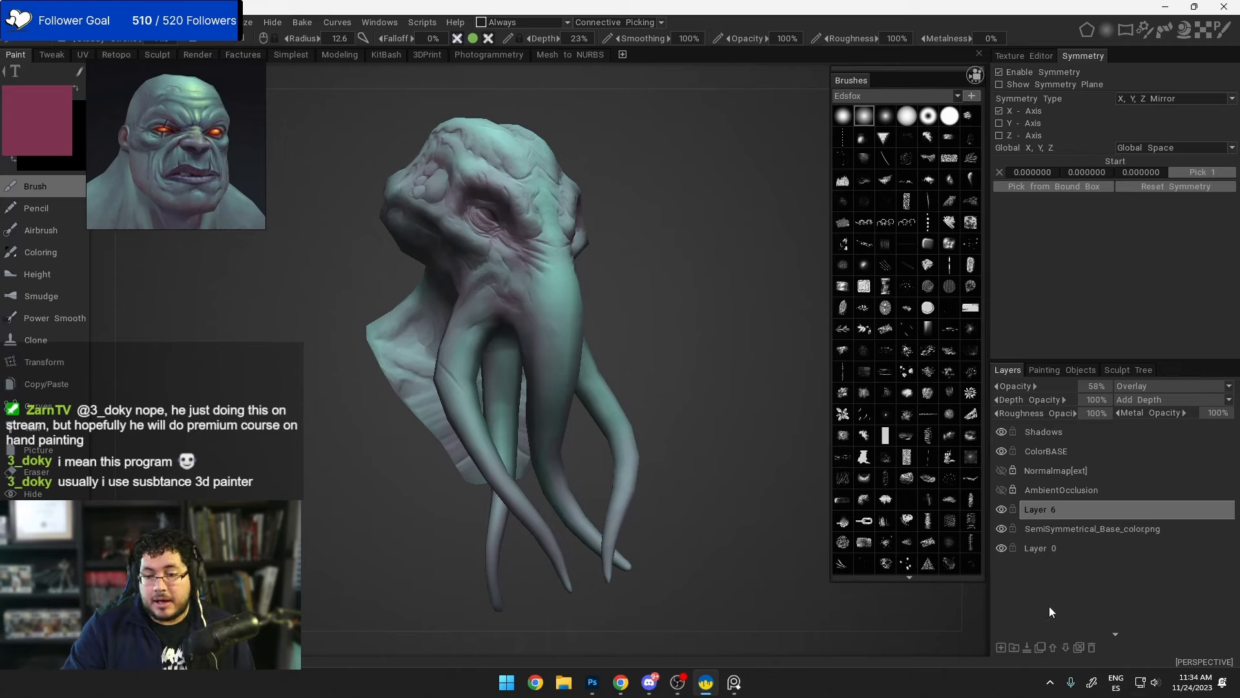
Step: Compare the model with the Normalmap[ext] layer shown and hidden, and examine the colouring from several angles and distances
left_click(1000, 472)
left_click(1000, 474)
left_click(1000, 473)
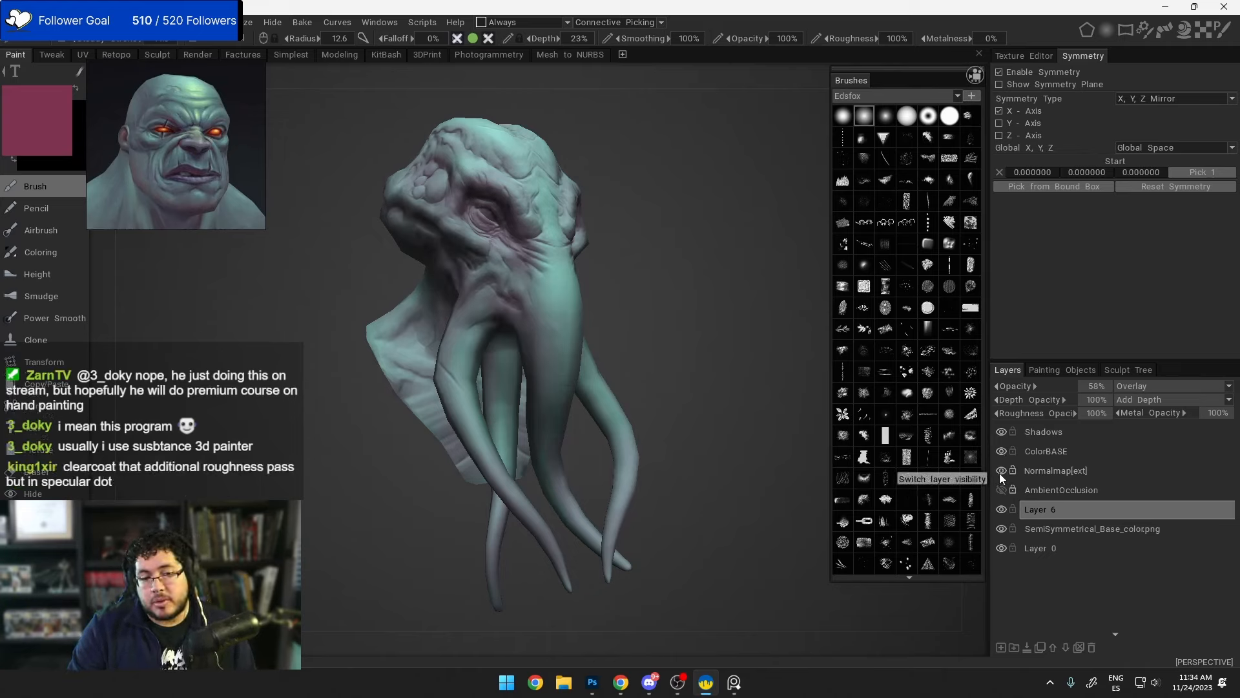
left_click(1000, 473)
scroll(551, 311, "down", 5)
left_click_drag(551, 311, 556, 353, "alt")
scroll(556, 353, "down", 2)
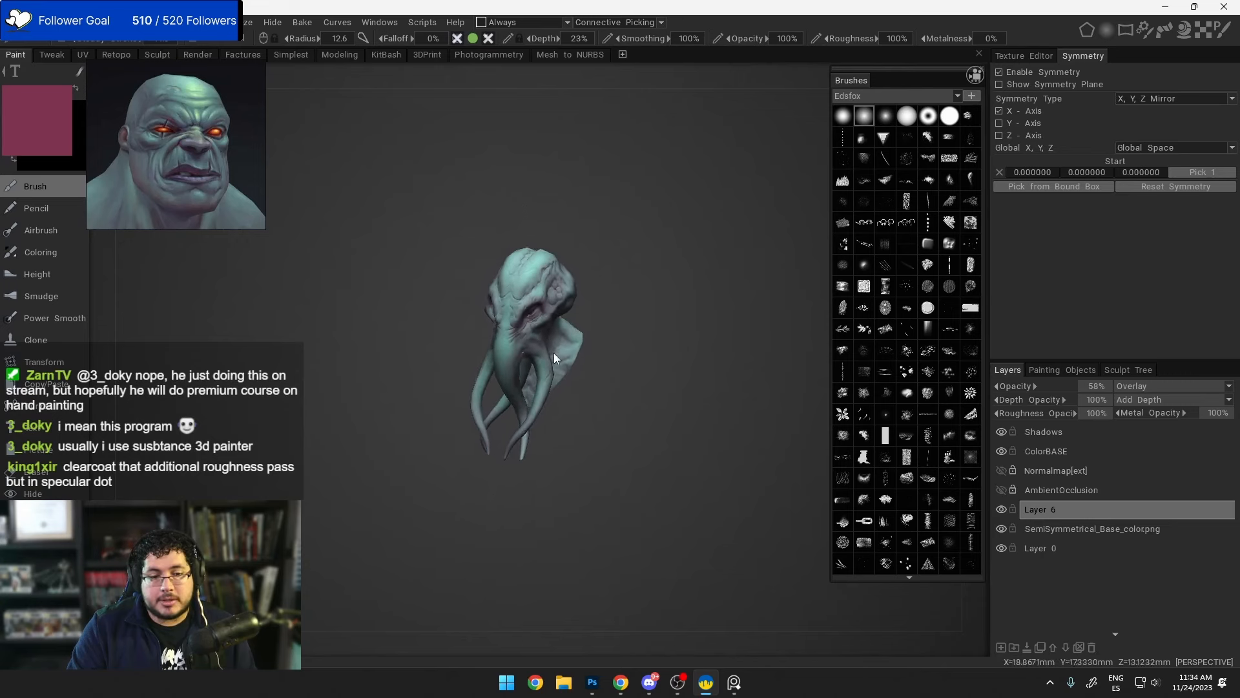
scroll(635, 418, "up", 5)
left_click_drag(636, 418, 622, 375, "alt")
scroll(622, 375, "up", 3)
middle_click_drag(585, 323, 628, 371, "alt")
scroll(620, 362, "down", 4)
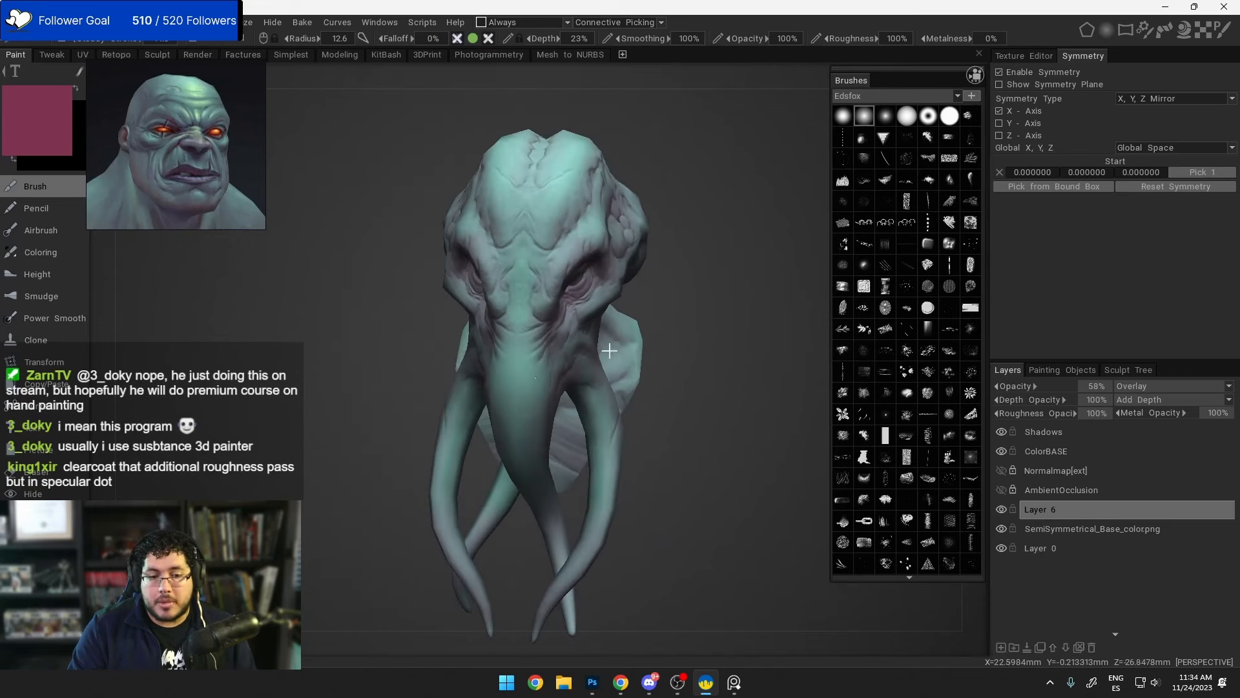
left_click_drag(609, 348, 705, 328, "alt")
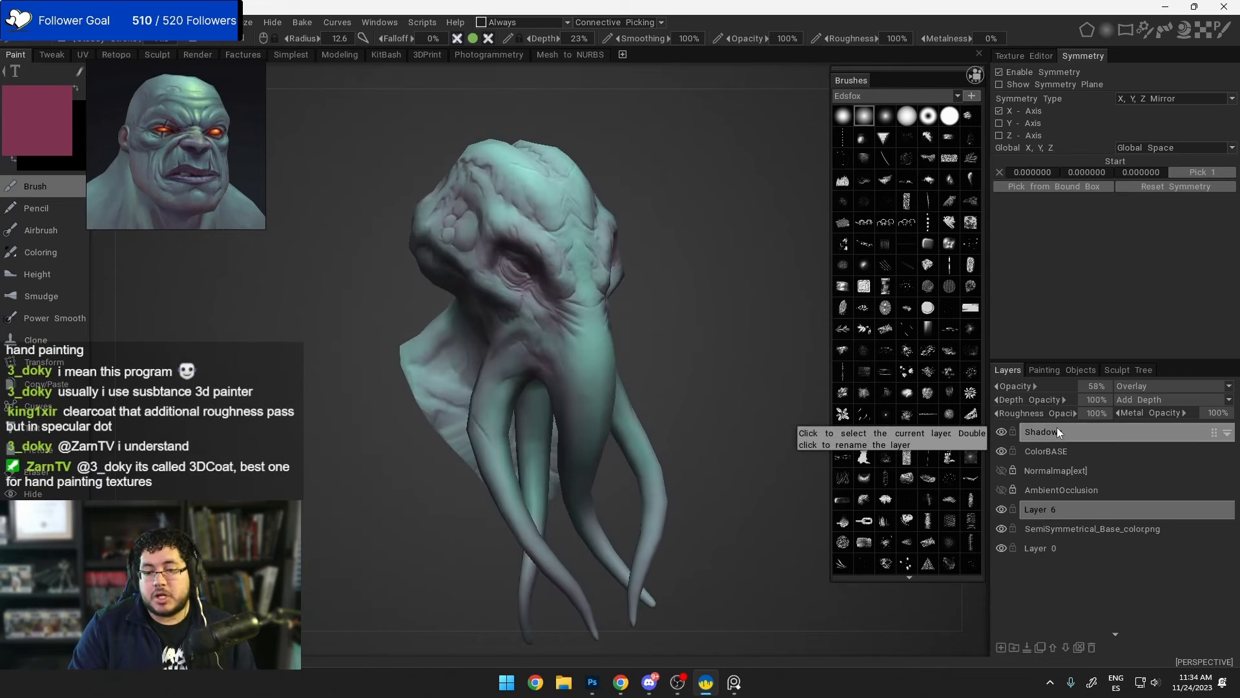
Step: Add a new layer above Shadows, set its blend mode to Overlay and name it MidValue
left_click(1100, 431)
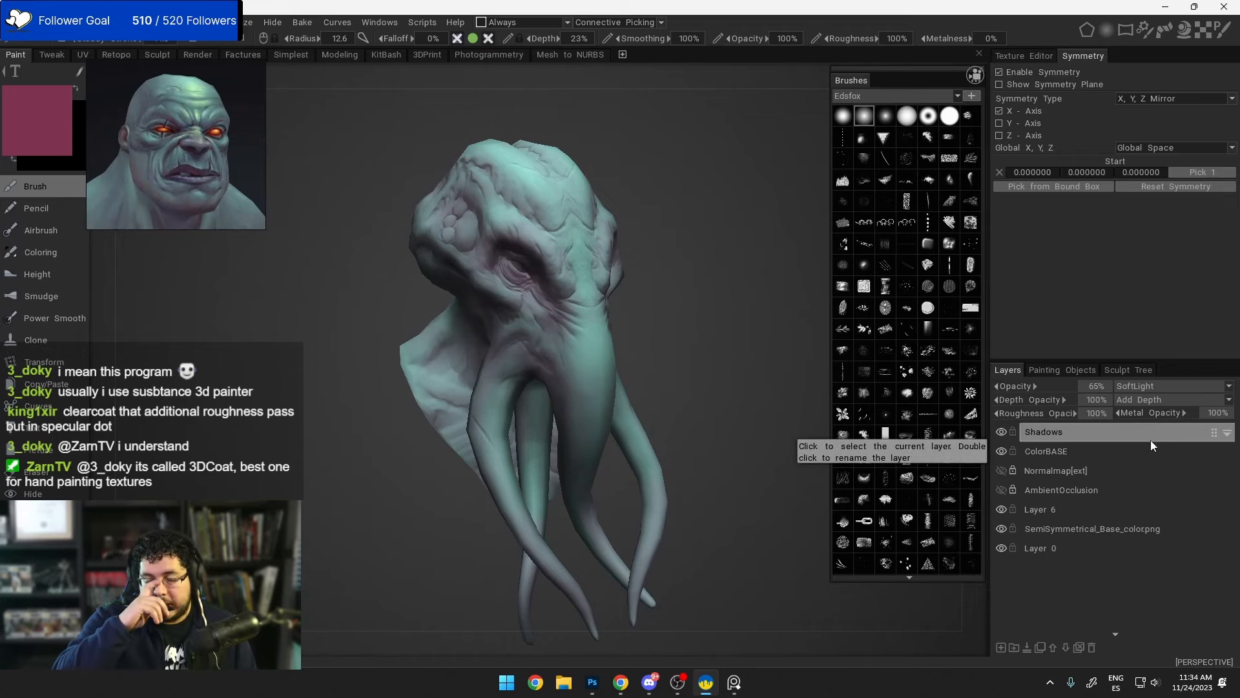
left_click(1001, 647)
scroll(584, 334, "up", 5)
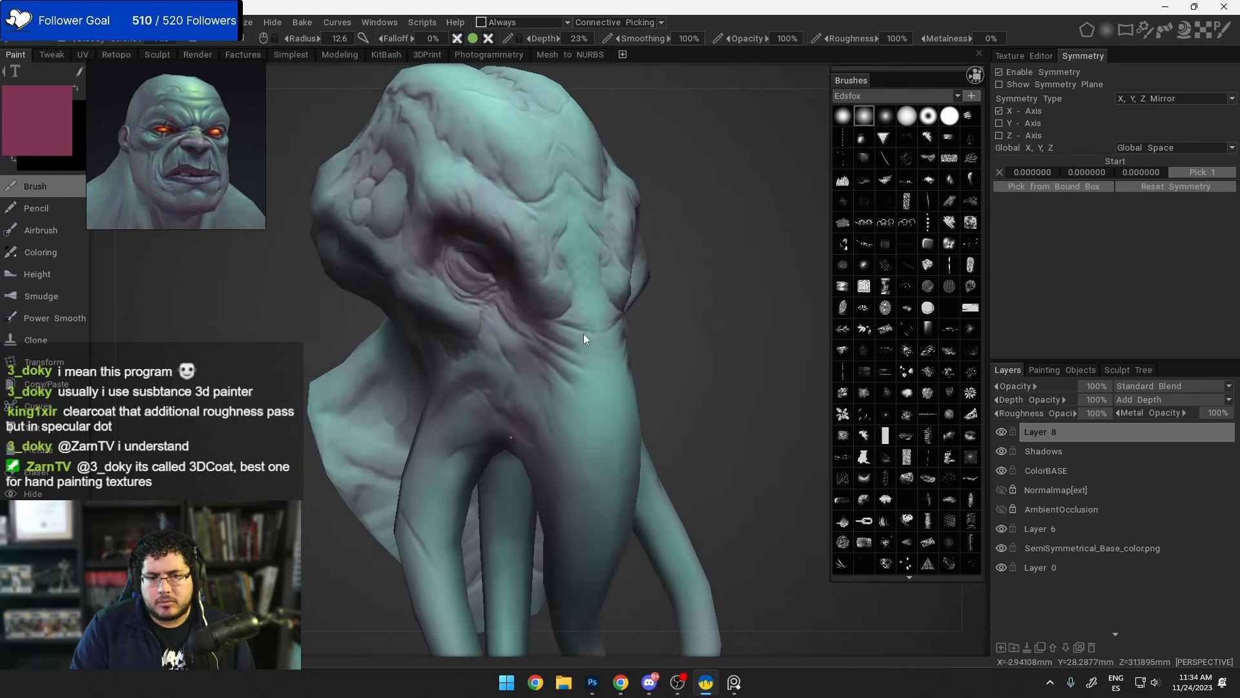
left_click(1192, 386)
left_click(1164, 153)
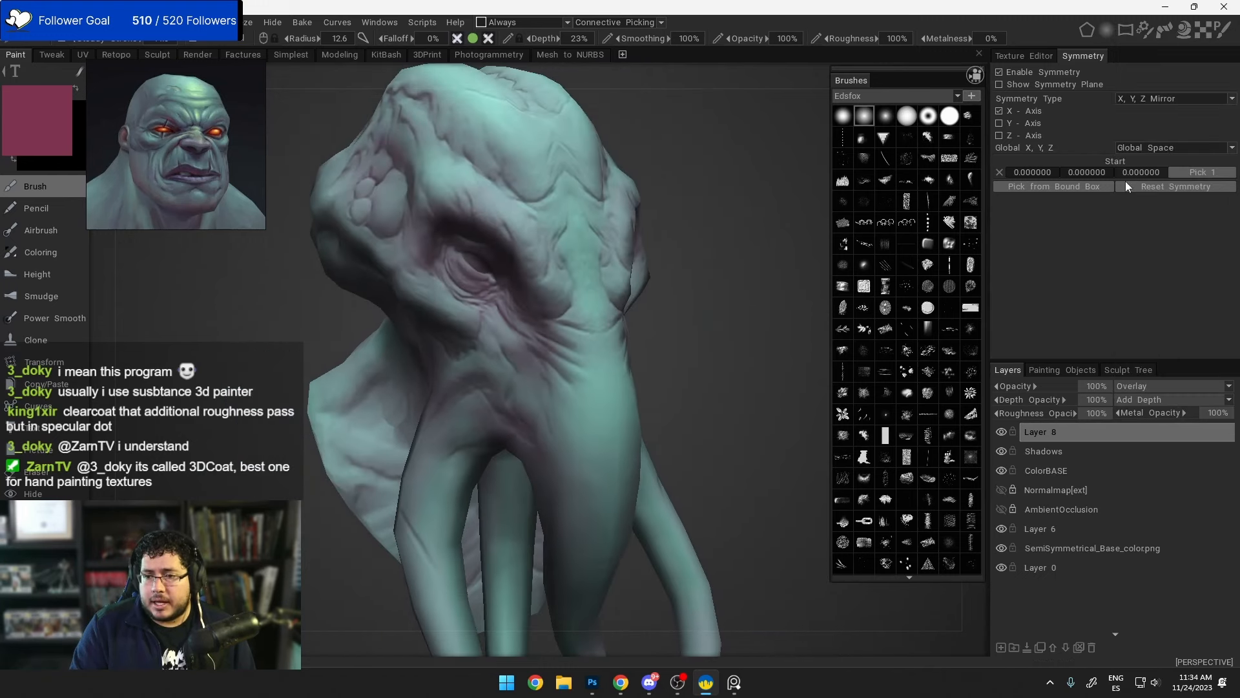
double_click(1039, 431)
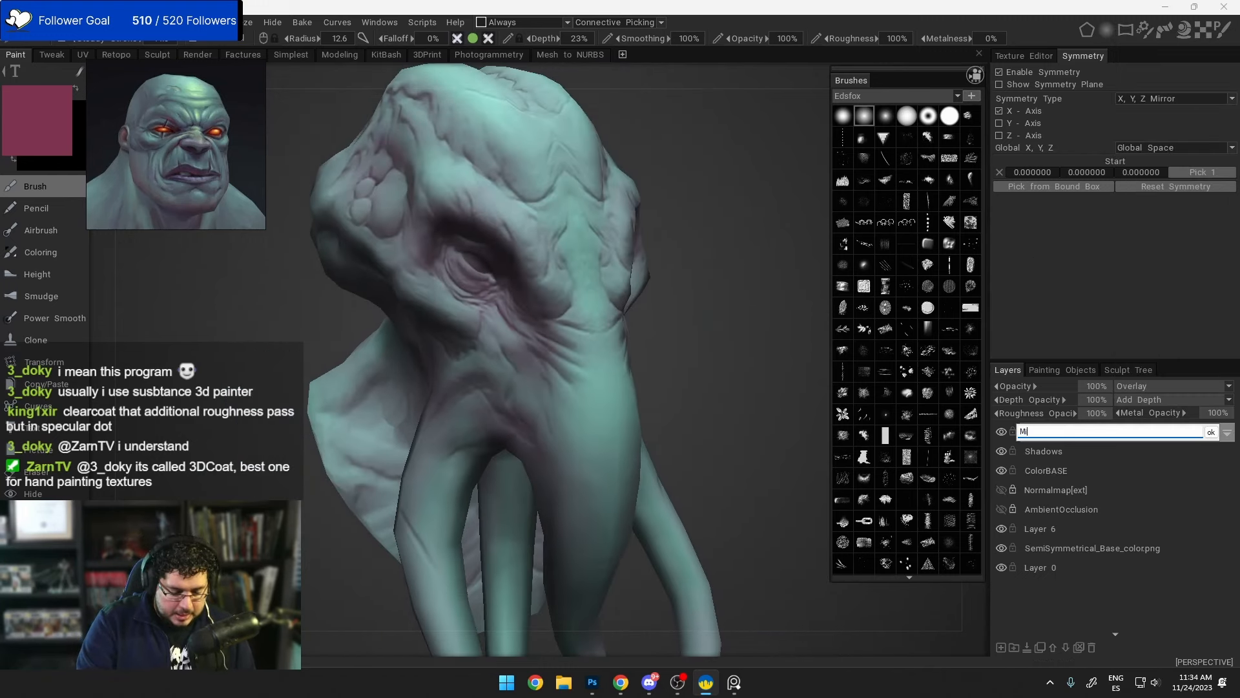
type("MidValue")
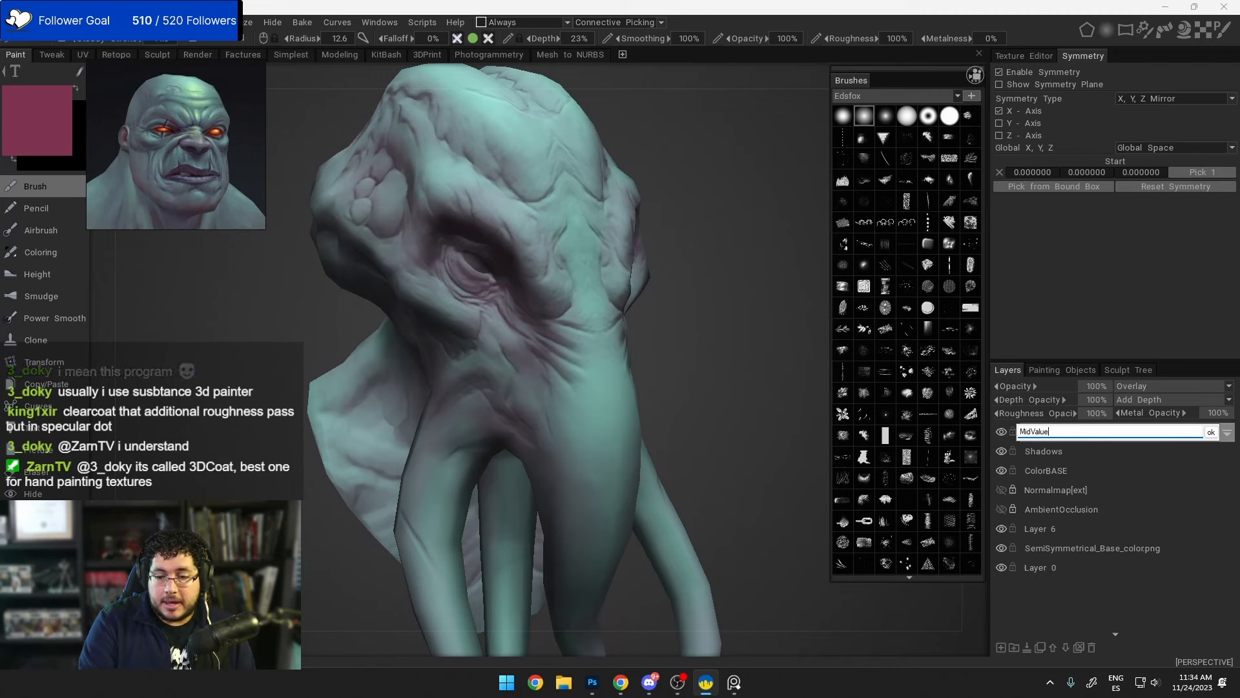
key("Return")
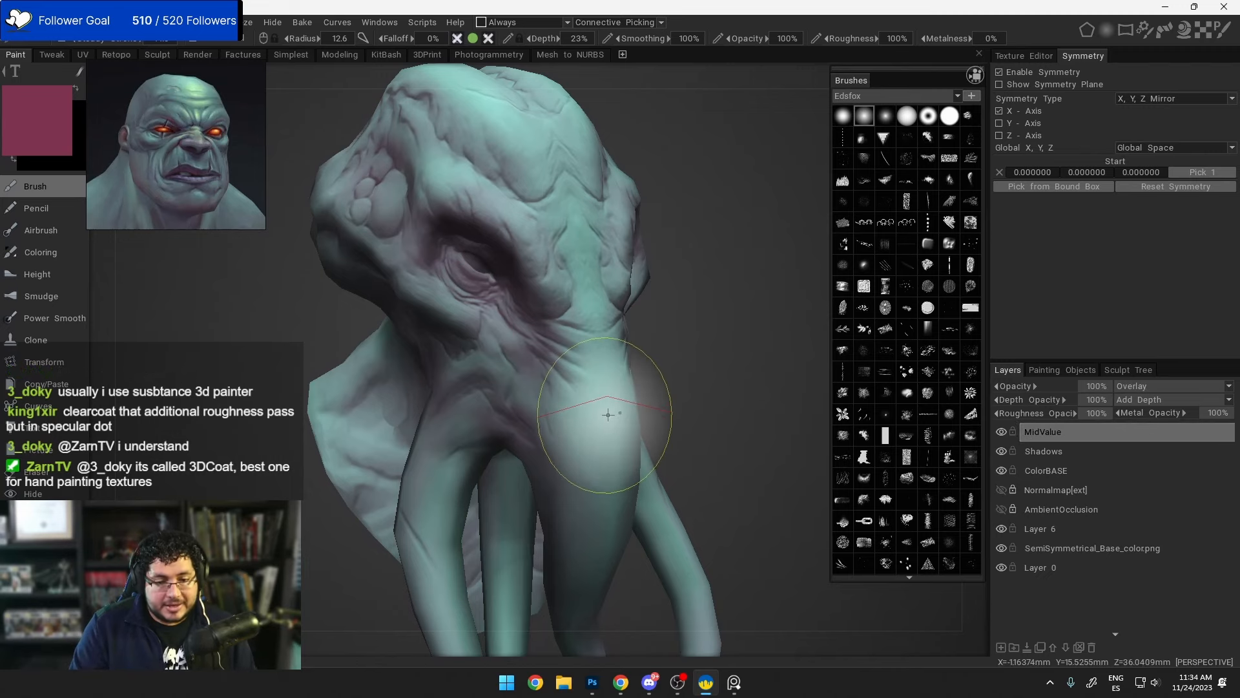
Step: Sample the teal from the model and shift the brush colour to a lighter blue-teal, hue 184, saturation 33%, lightness 70% (#77B0B4)
key("v")
left_click(44, 119)
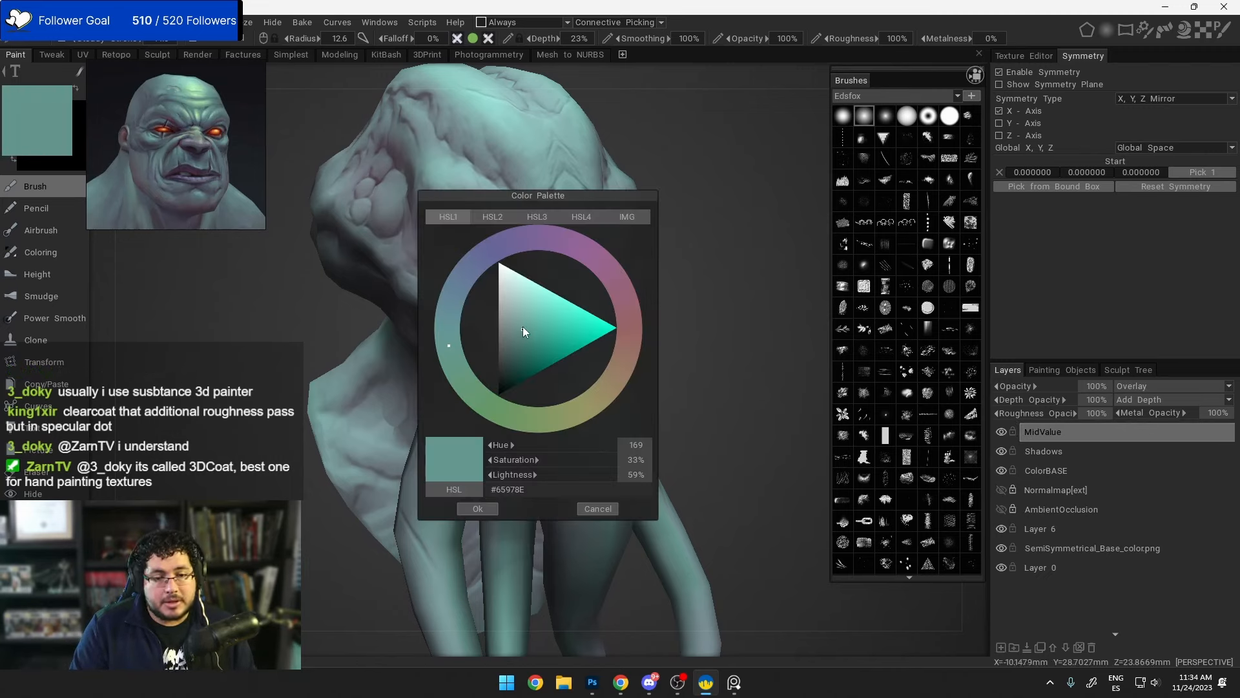
left_click(523, 325)
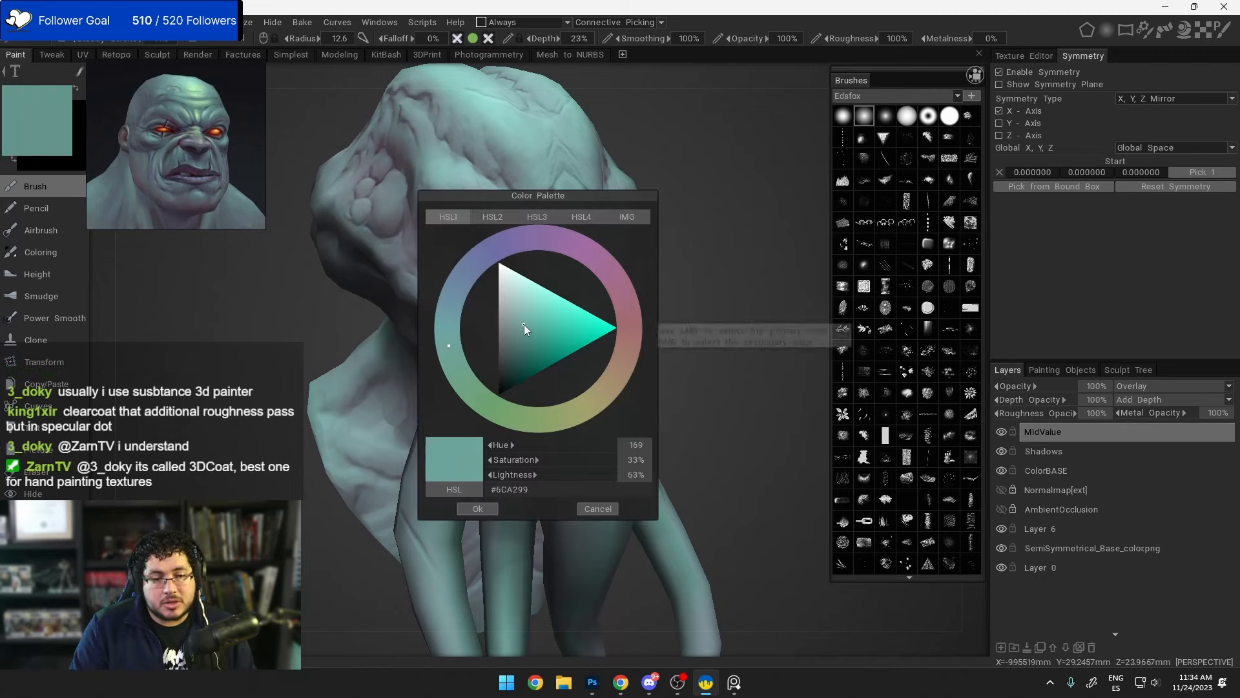
left_click(448, 323)
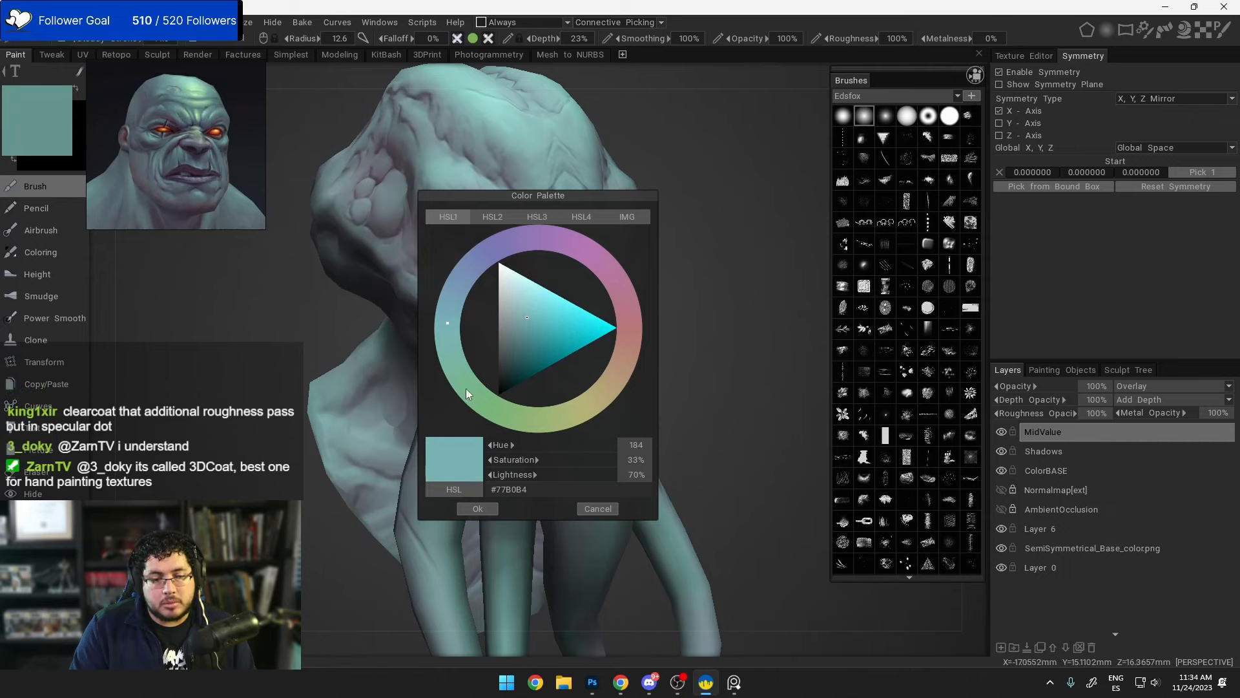
left_click(478, 507)
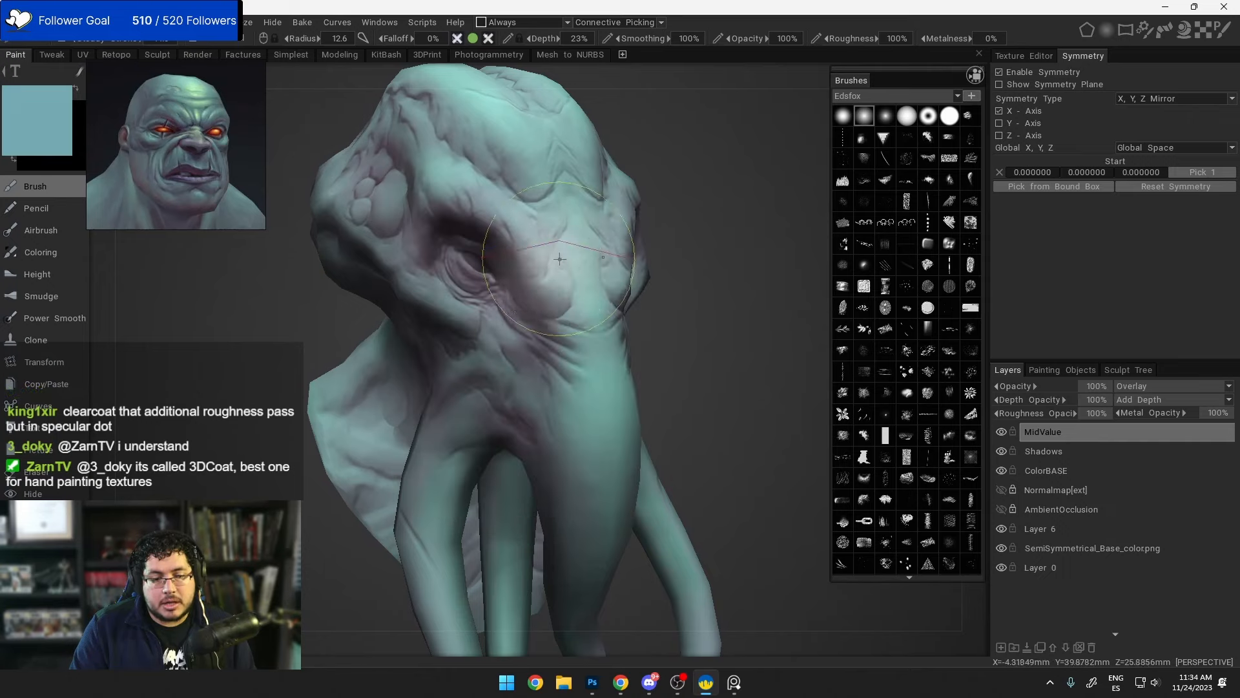
Step: Set the brush radius to 2.63, choose the EDSFOX V2 ABR_068 brush alpha and paint blue-teal patches on the forehead
right_click_drag(524, 245, 498, 237)
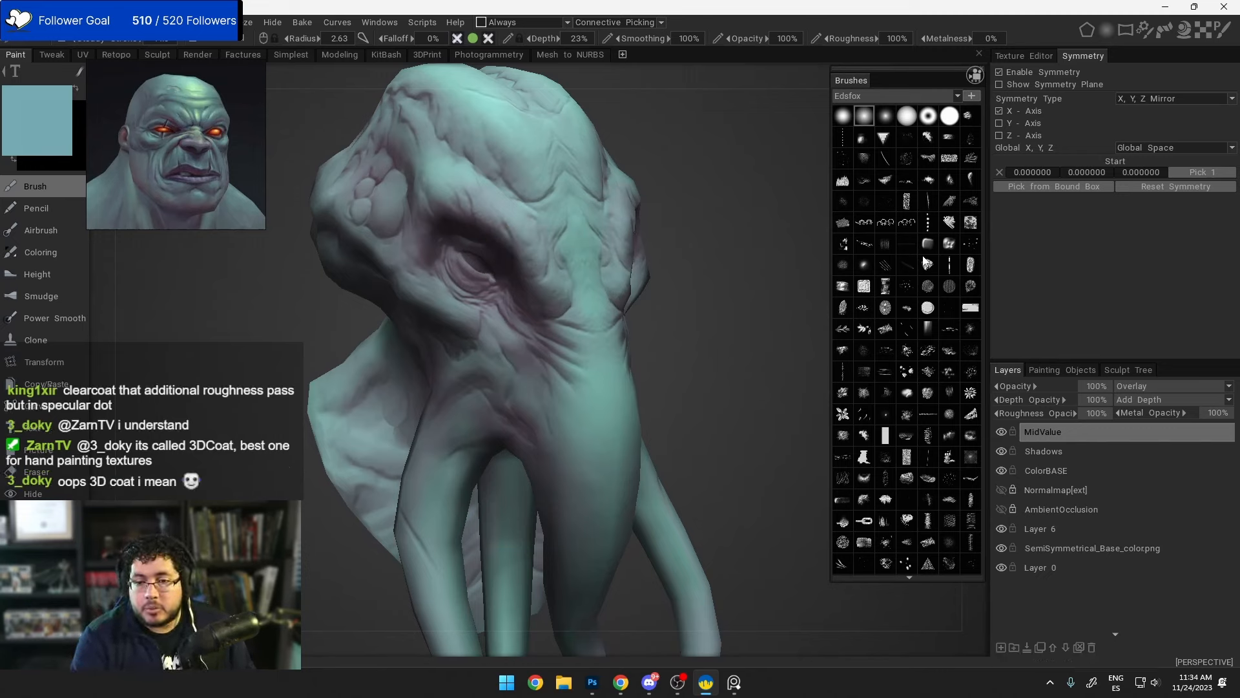
mouse_move(927, 328)
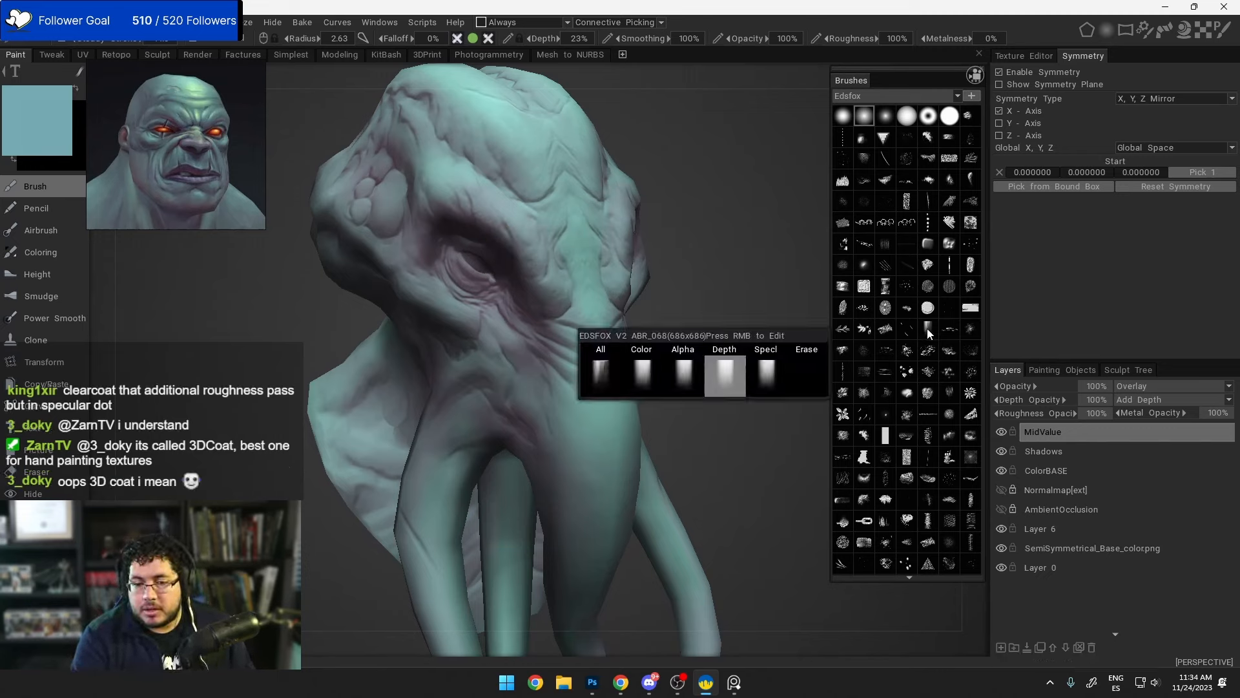
left_click(929, 327)
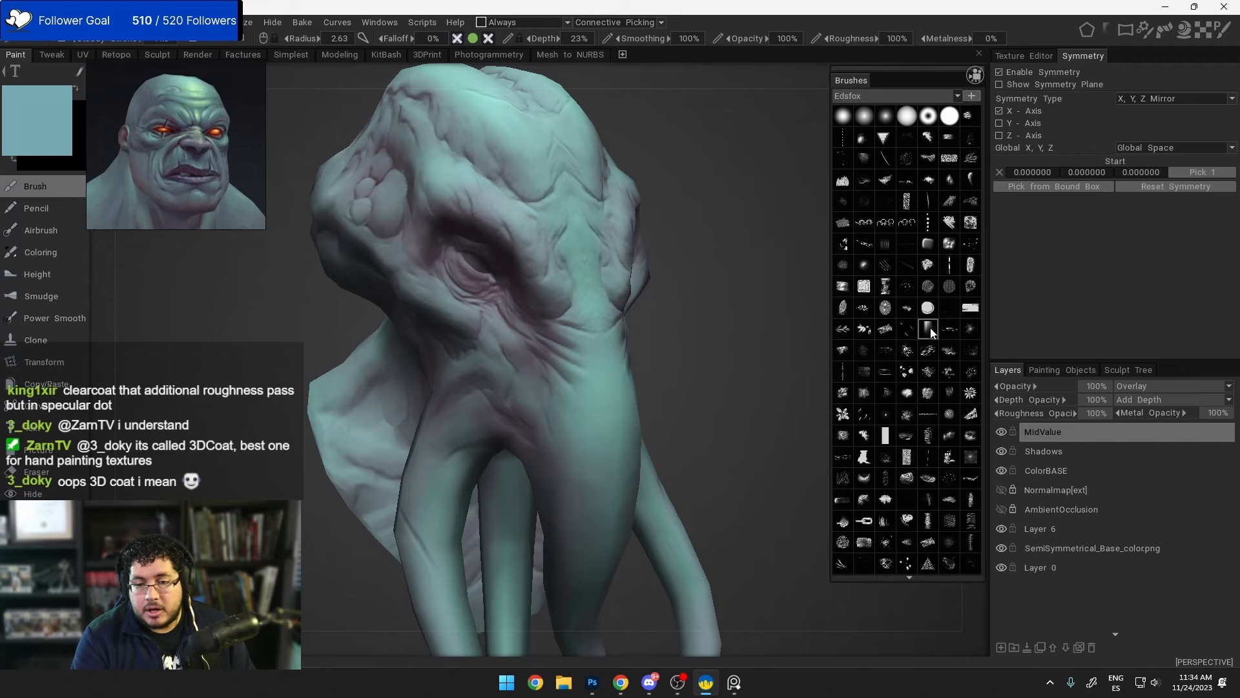
mouse_move(698, 328)
left_mouse_down()
mouse_move(776, 330)
mouse_move(712, 389)
mouse_move(789, 335)
left_mouse_up()
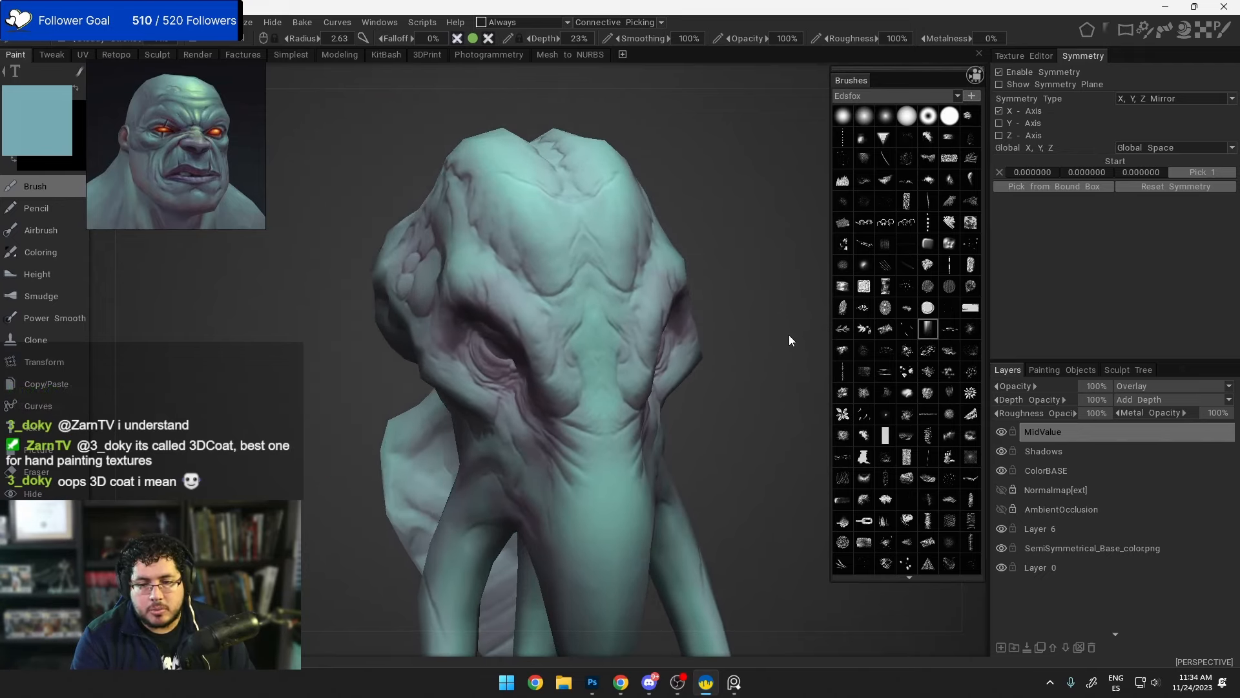
left_click_drag(551, 249, 539, 273)
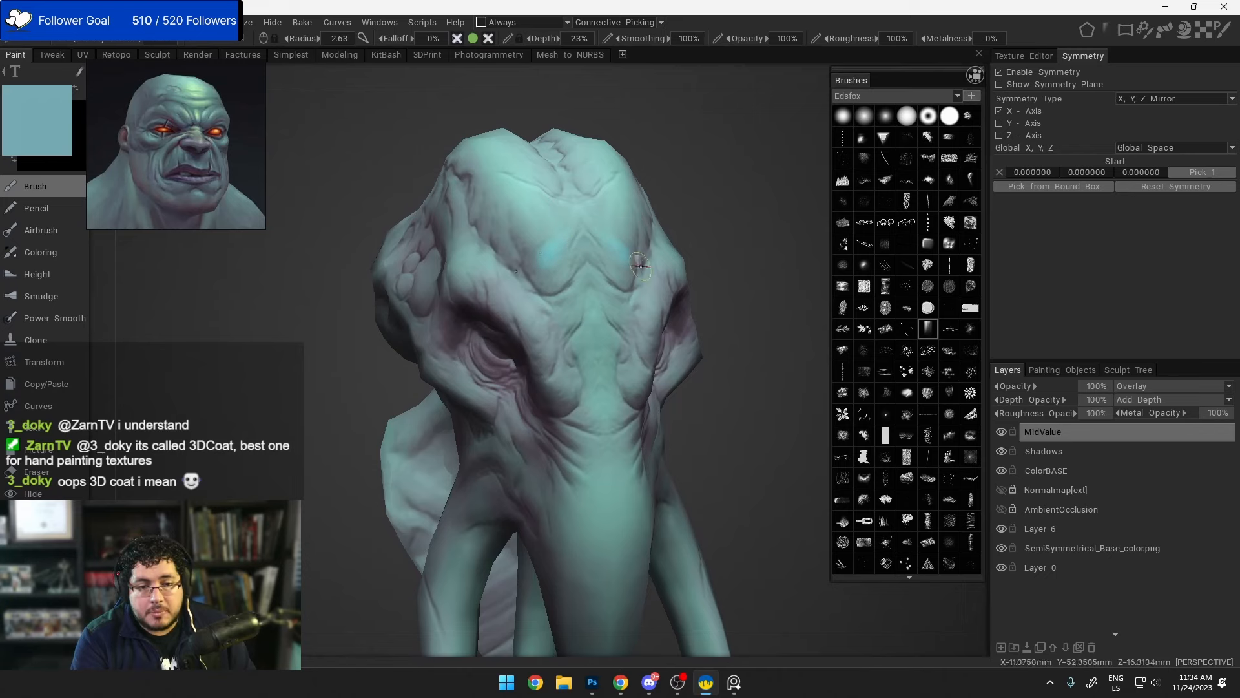
Step: Try painting the light blue-teal over the bumps beside the nose bridge on the MidValue layer
mouse_move(678, 213)
left_mouse_down()
mouse_move(700, 312)
mouse_move(661, 241)
mouse_move(754, 286)
left_mouse_up()
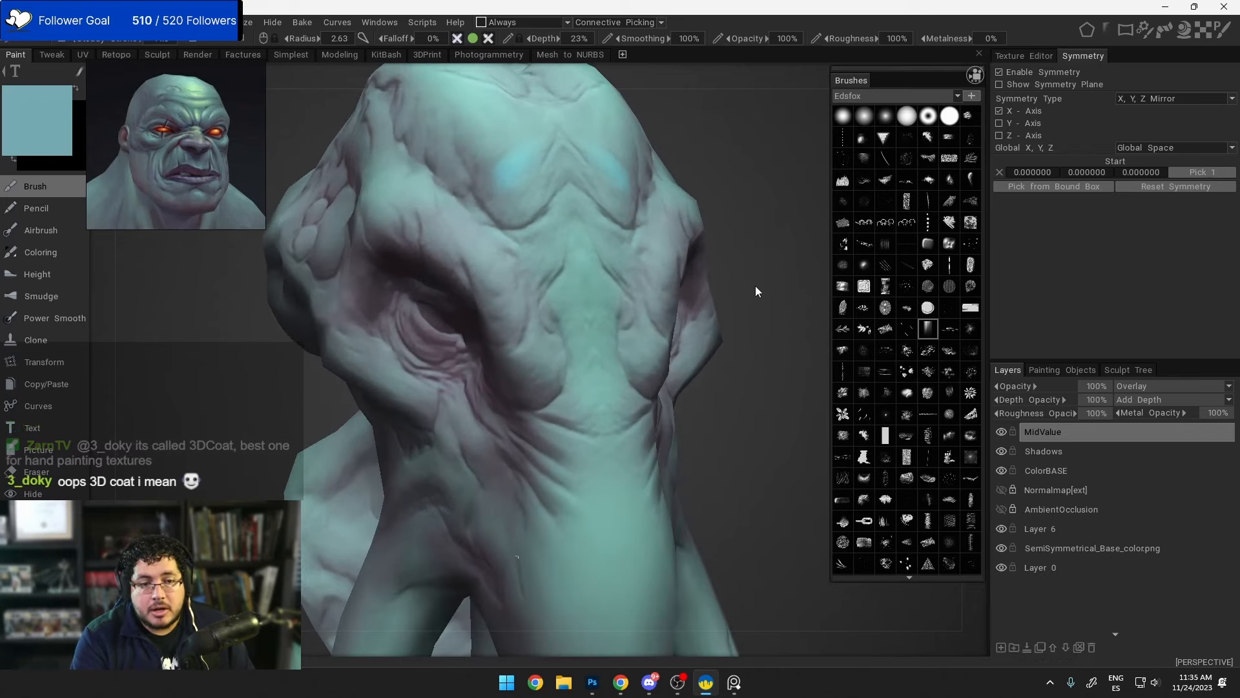
mouse_move(530, 388)
left_mouse_down()
mouse_move(526, 338)
mouse_move(539, 381)
mouse_move(523, 365)
mouse_move(552, 402)
mouse_move(602, 383)
left_mouse_up()
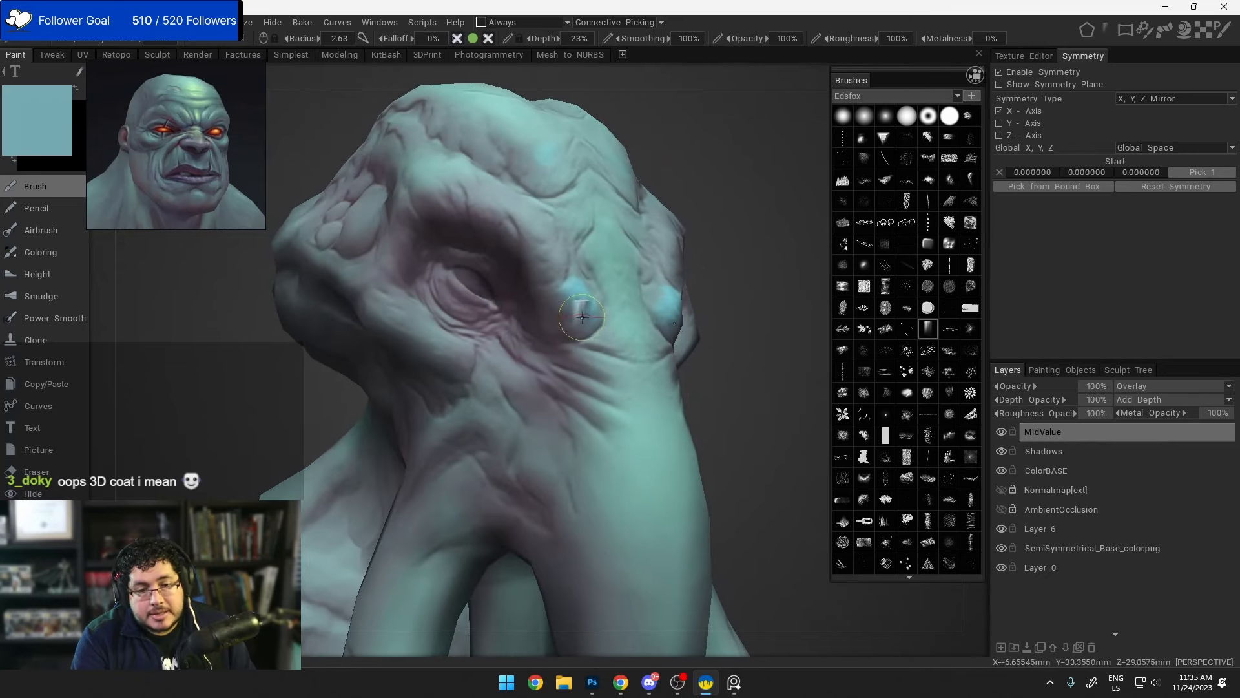
left_click_drag(575, 297, 534, 320, "alt")
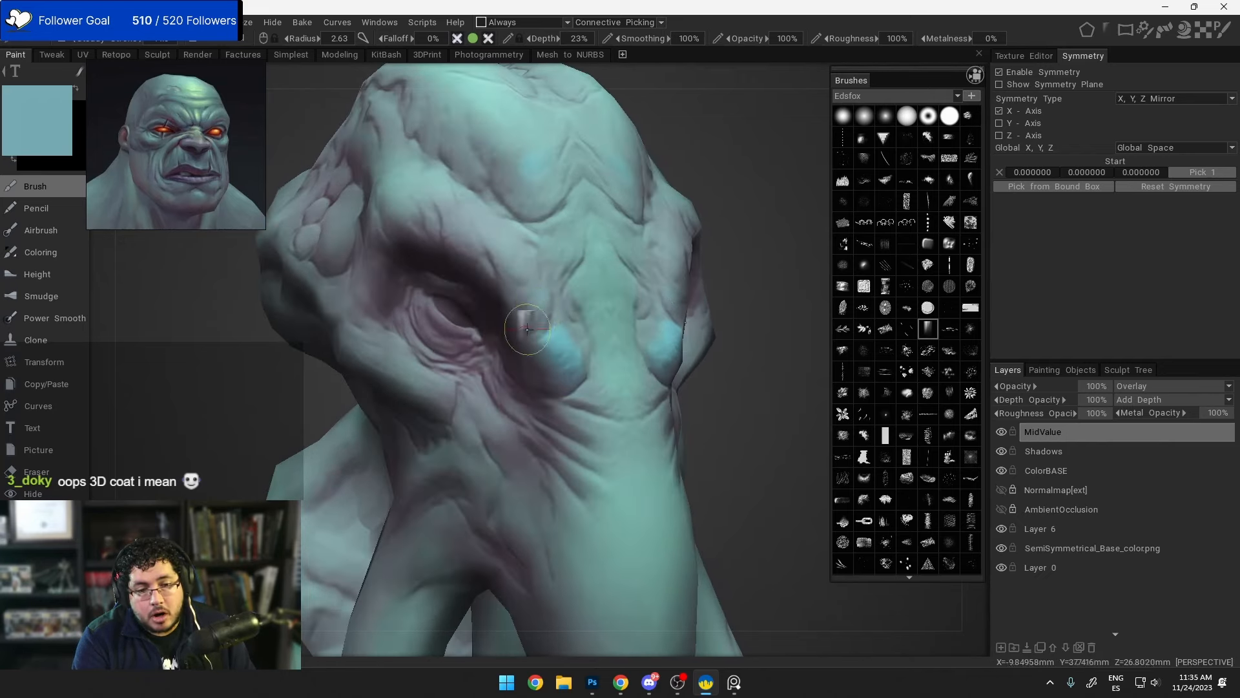
left_click(540, 296)
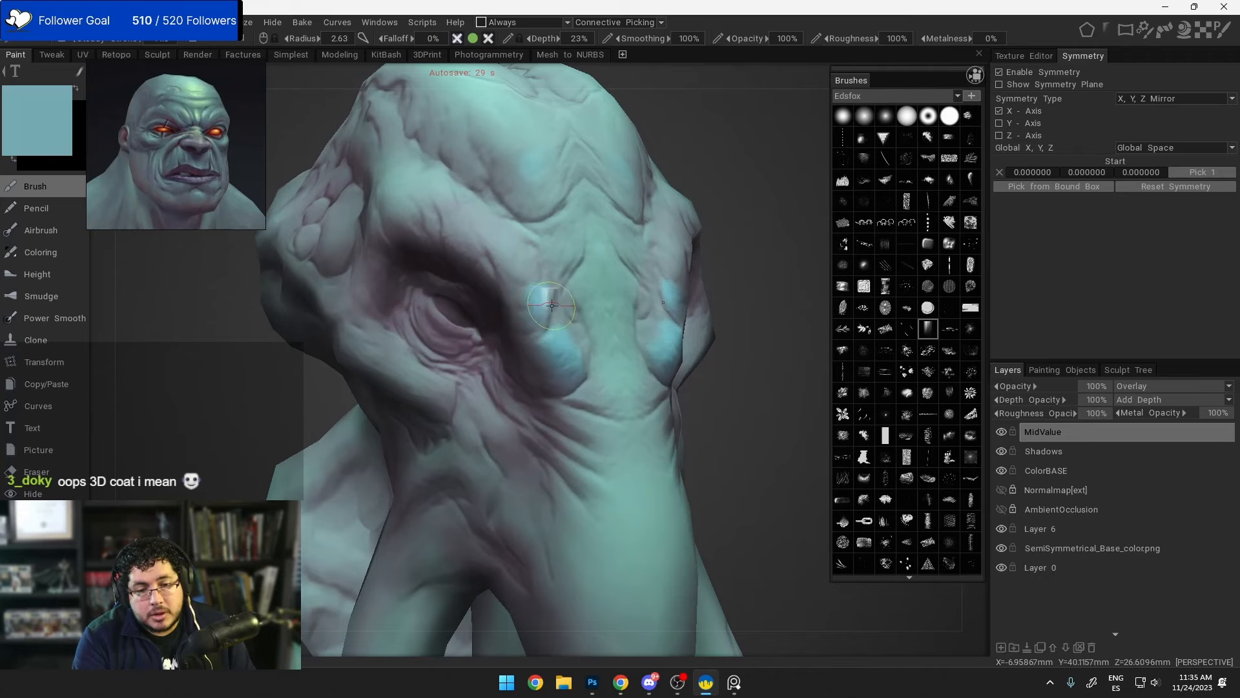
left_click(575, 341)
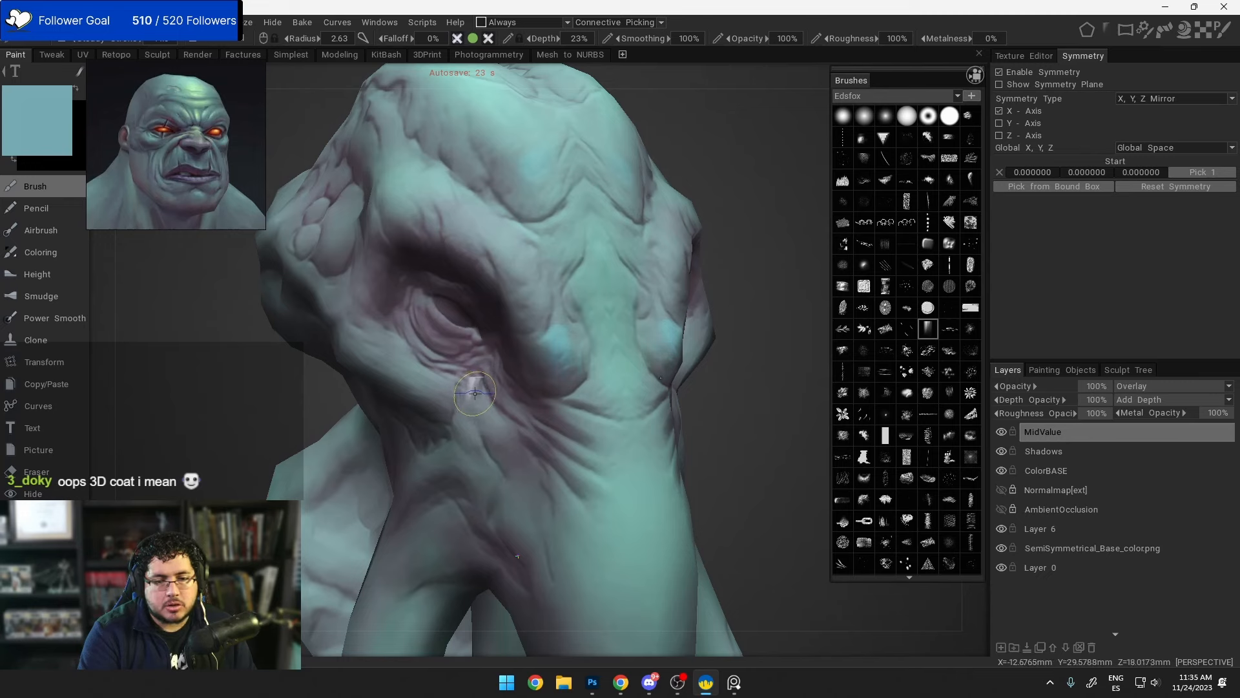
Step: Shift the brush colour to a darker, greener teal and paint the bumps beside the nose bridge
left_click(67, 146)
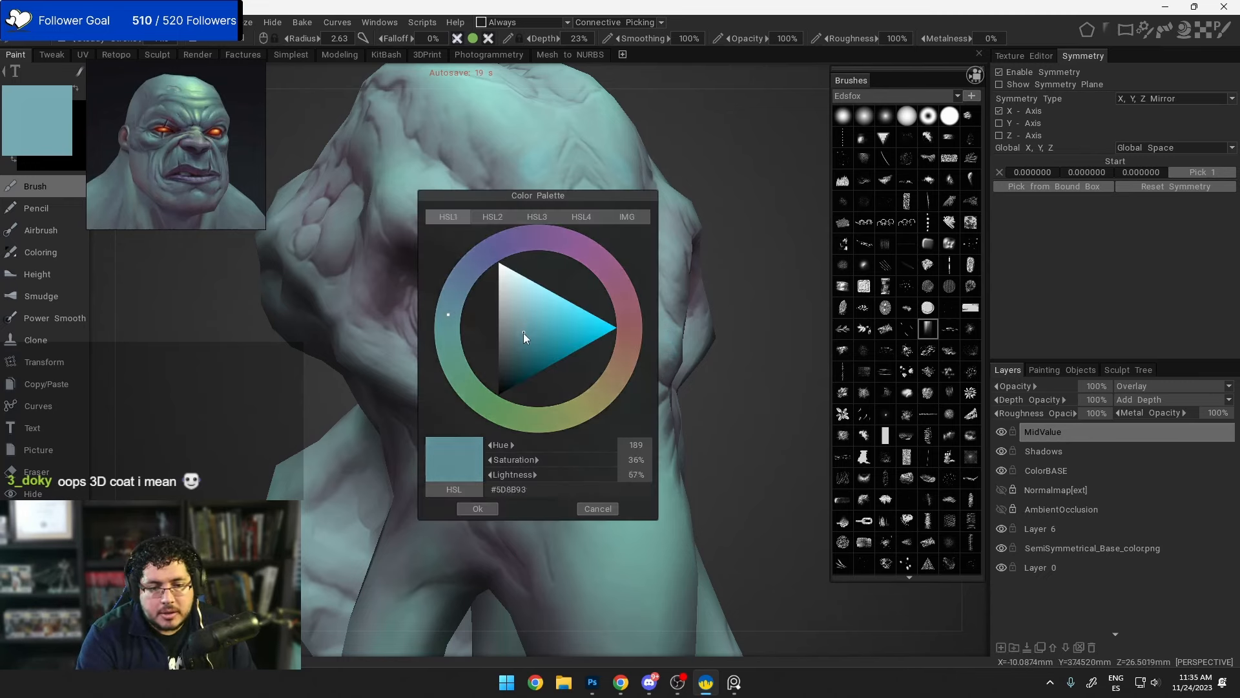
left_click_drag(523, 332, 527, 339)
left_click(448, 322)
left_click(478, 508)
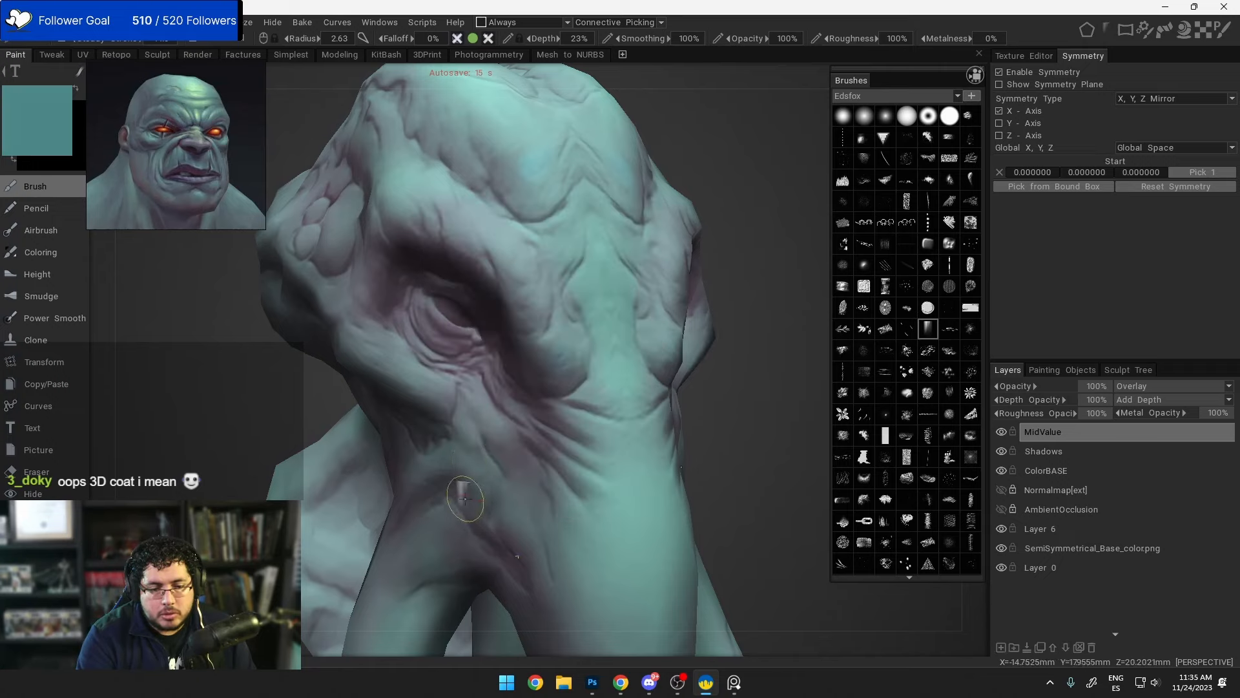
left_click_drag(553, 338, 558, 353)
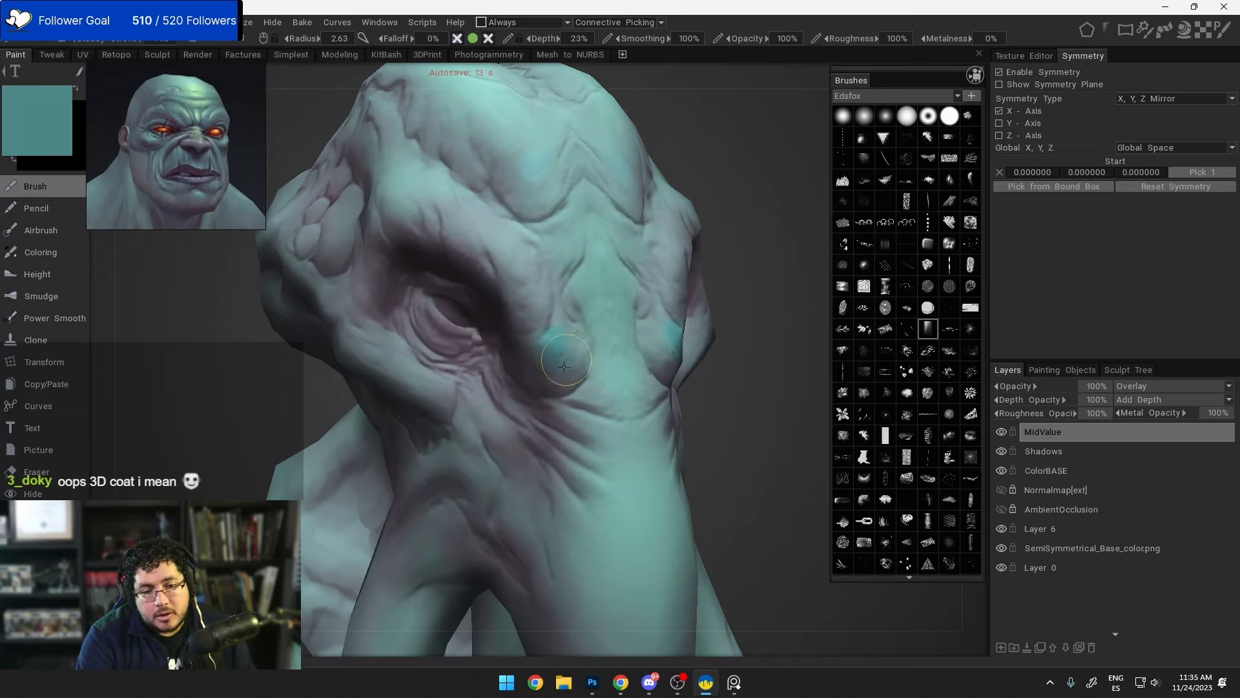
Step: Try the HardLight blend mode on the MidValue layer and return it to Overlay
left_click(1190, 389)
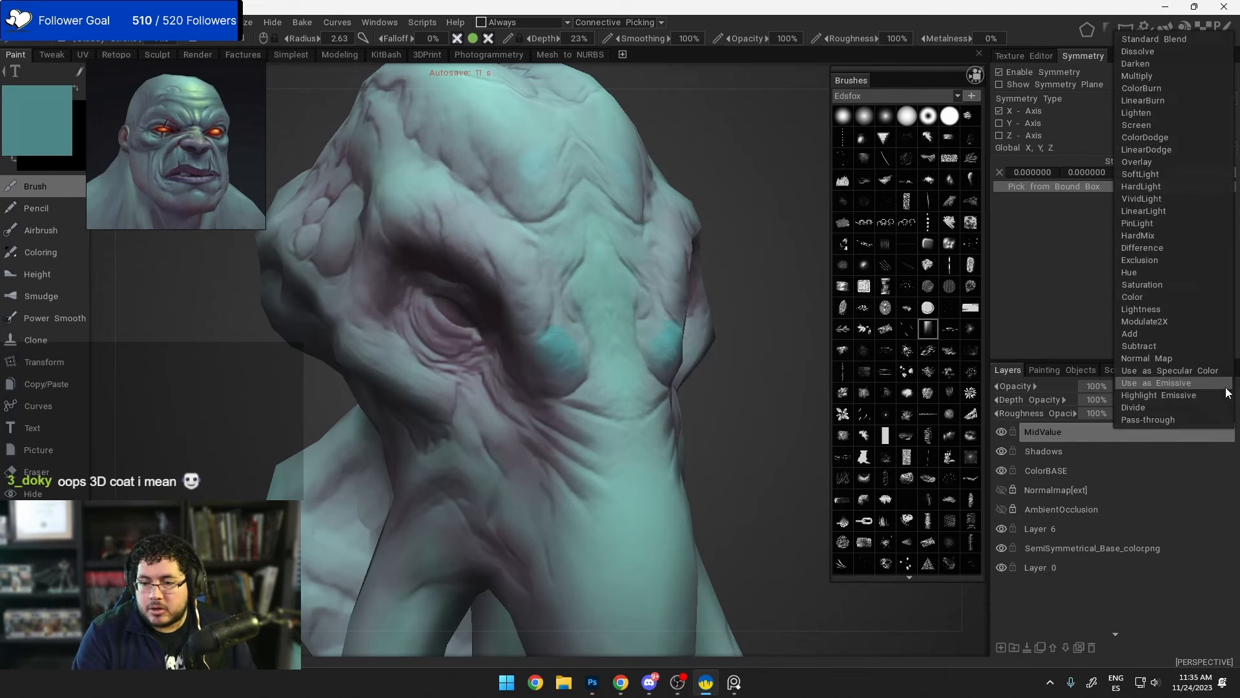
left_click(1153, 188)
left_click(1234, 393)
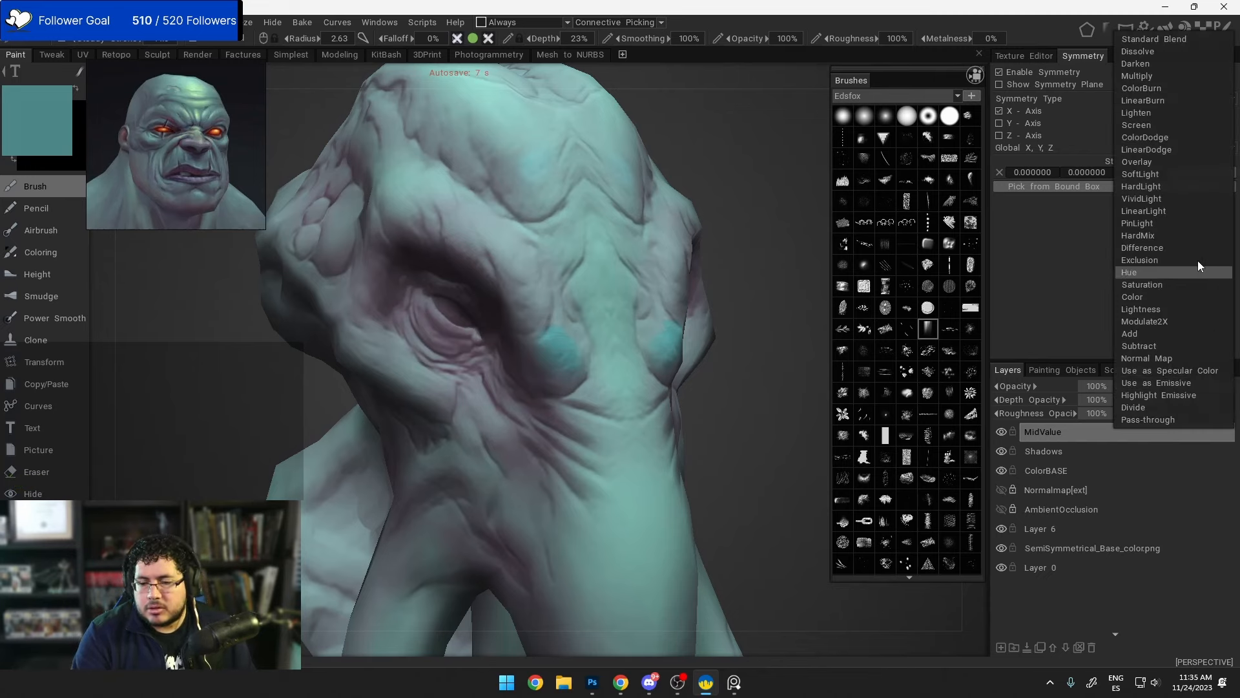
left_click(1142, 164)
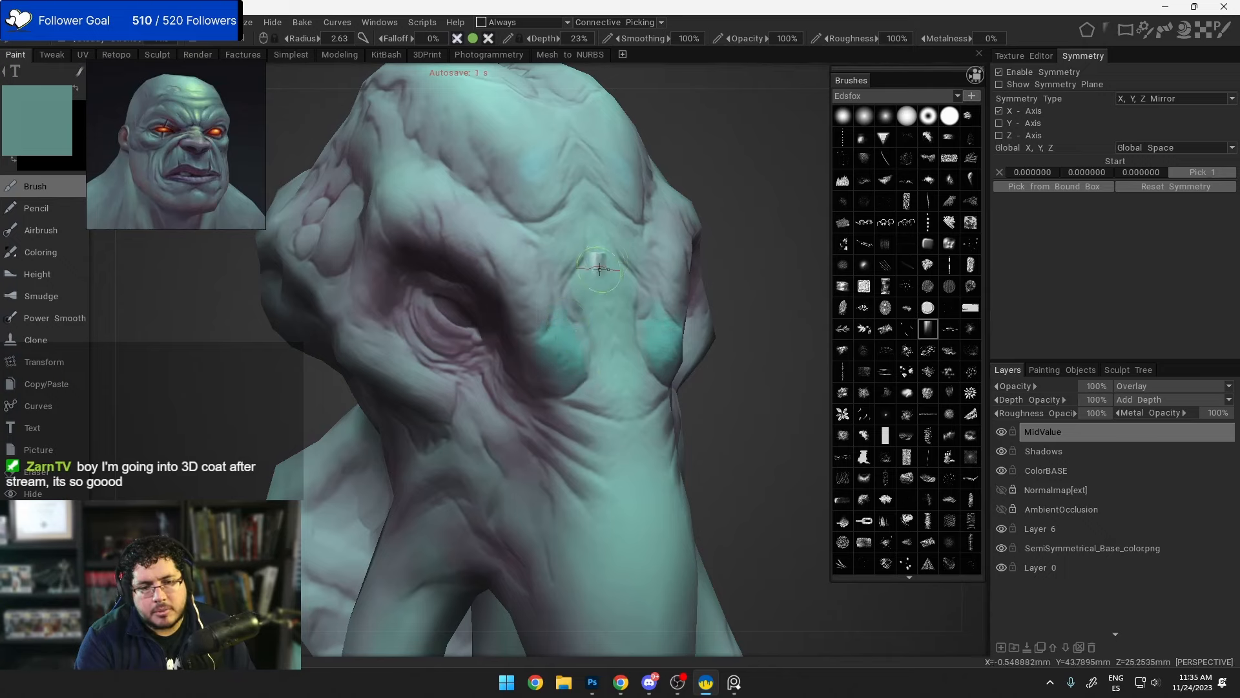
Step: Paint green-teal down the nose bridge between the two bumps
left_click_drag(598, 262, 604, 277)
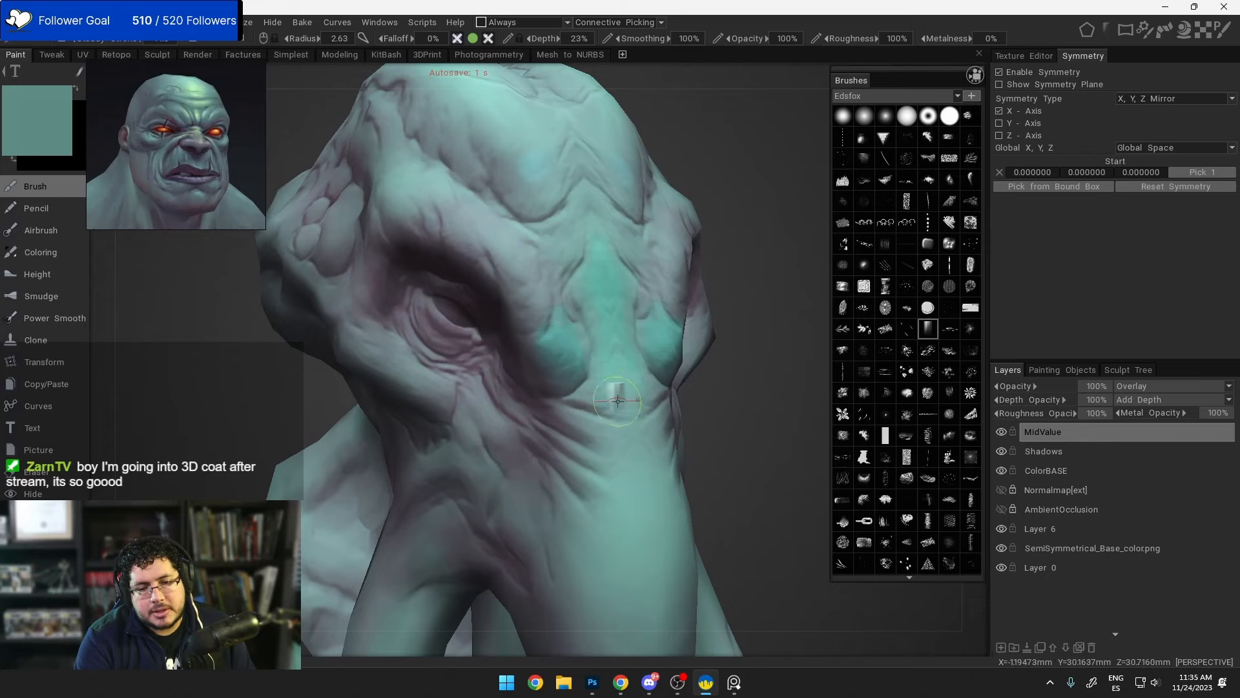
right_click_drag(679, 374, 575, 188)
left_click_drag(575, 189, 680, 377)
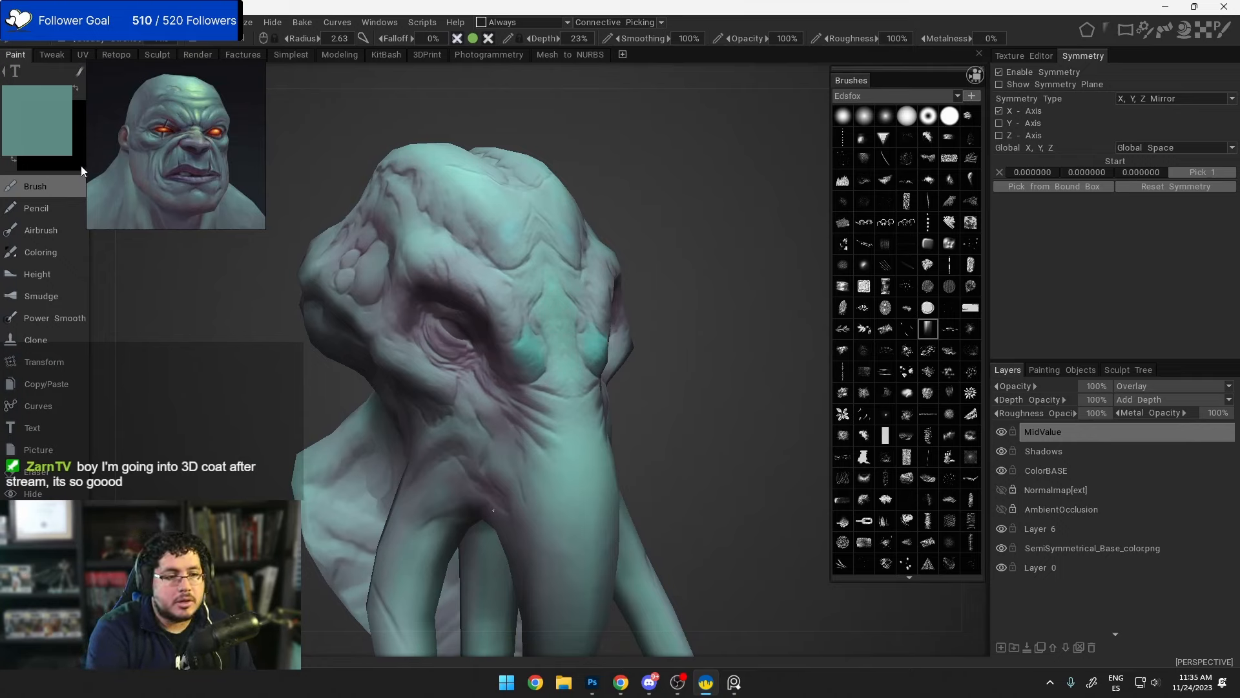
Step: Darken the teal brush colour slightly and paint the brow, cheeks and upper trunk with the MidValue layer at 70% opacity
left_click(52, 134)
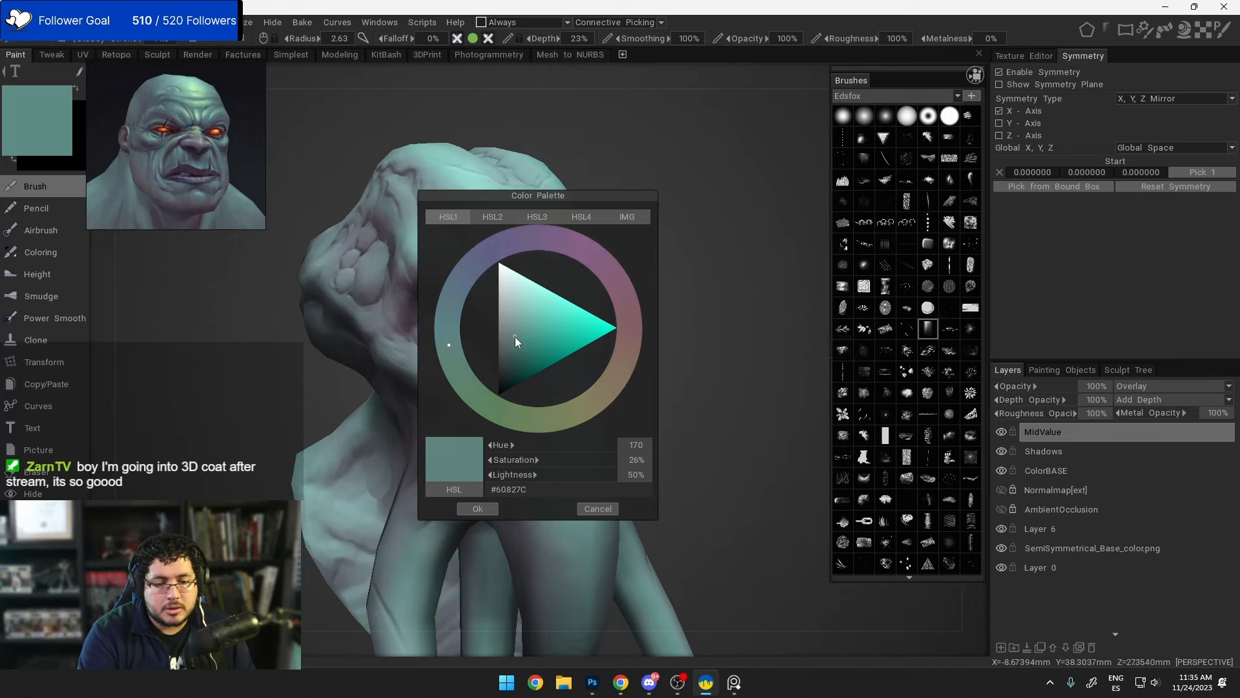
left_click(478, 508)
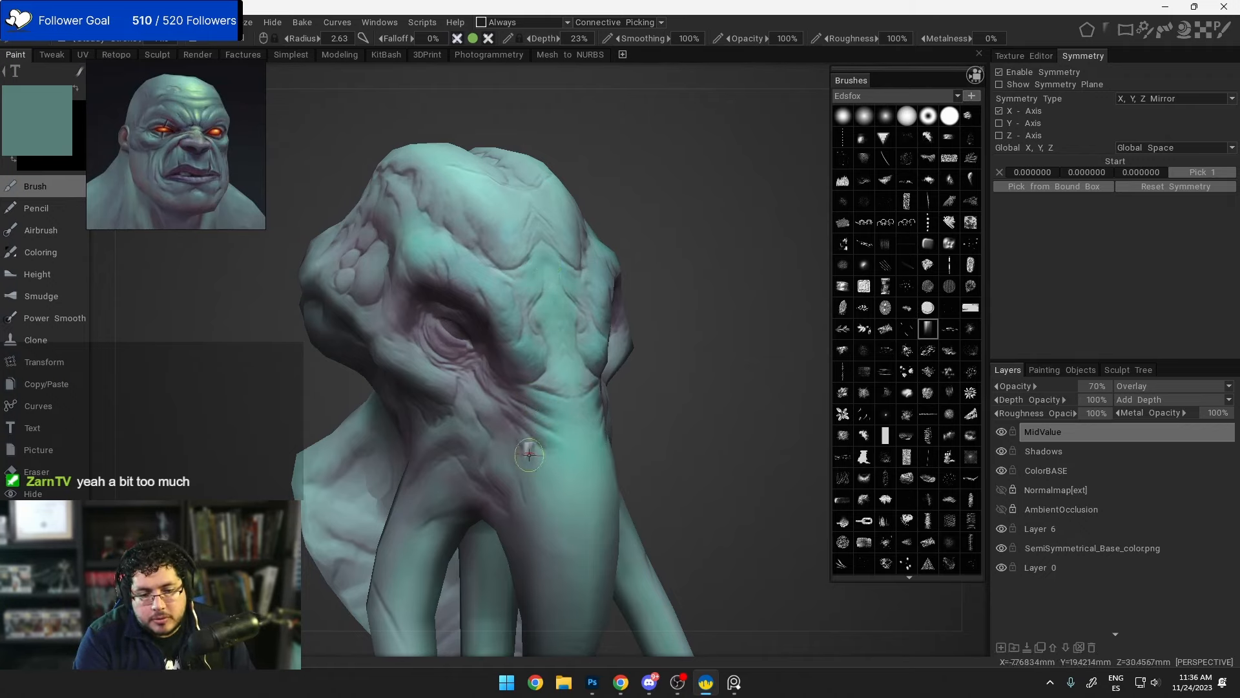
left_click_drag(503, 370, 268, 426, "alt")
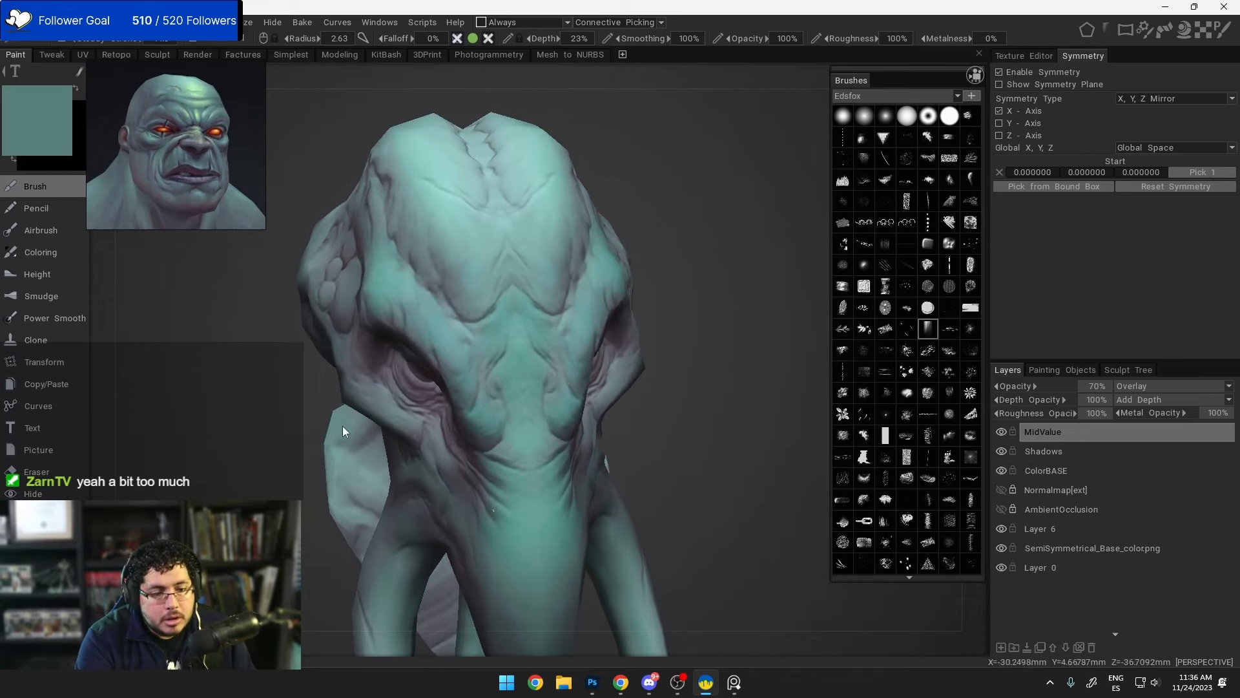
left_click_drag(343, 432, 401, 384, "alt")
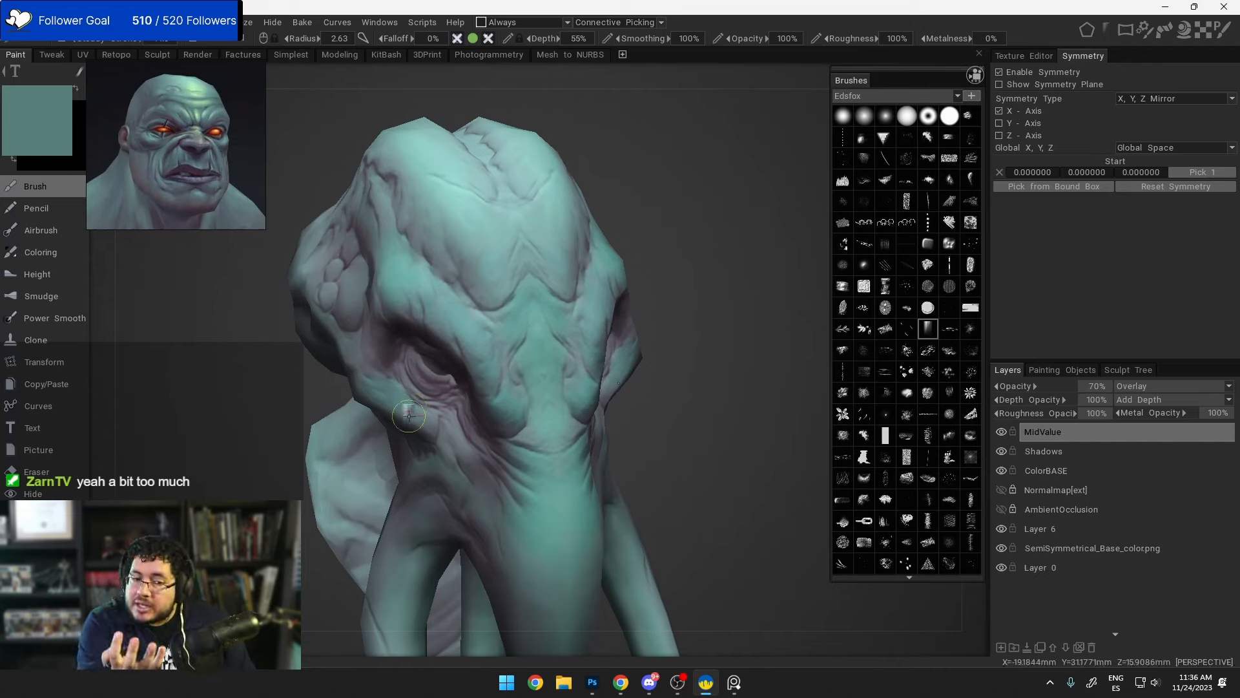
Step: Reduce the brush radius to 0.676 and paint teal along the lower eyelid folds
middle_click_drag(581, 294, 552, 316)
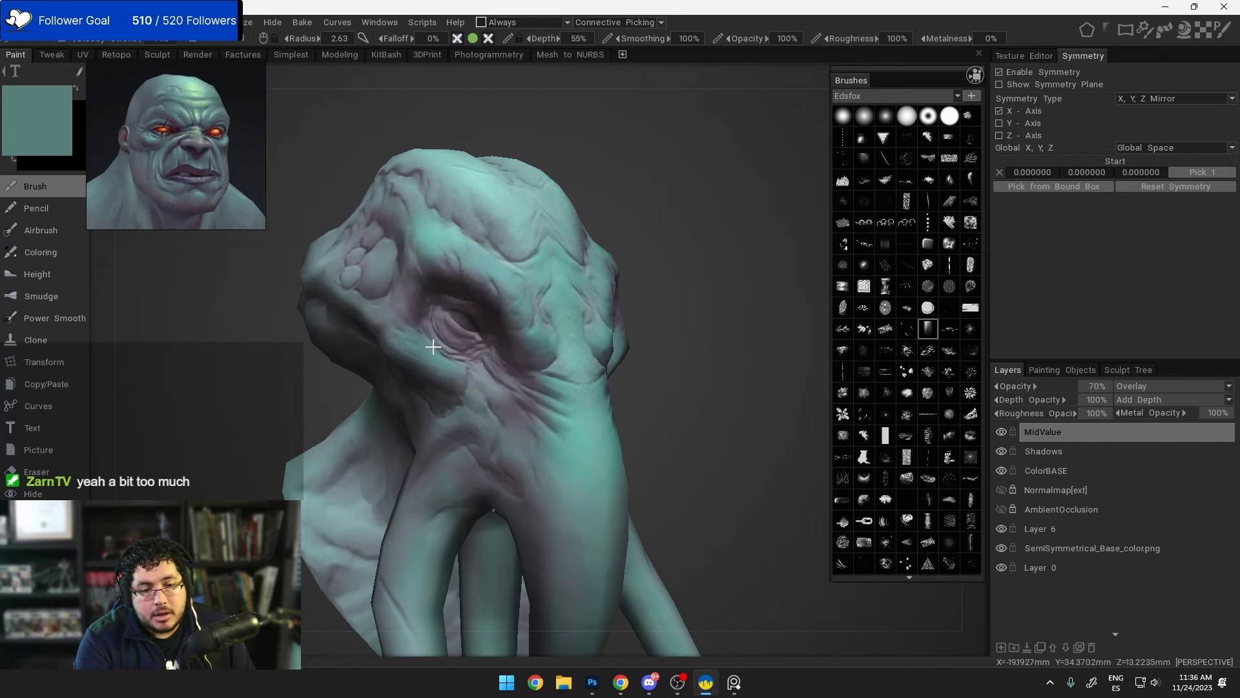
scroll(433, 347, "up", 8)
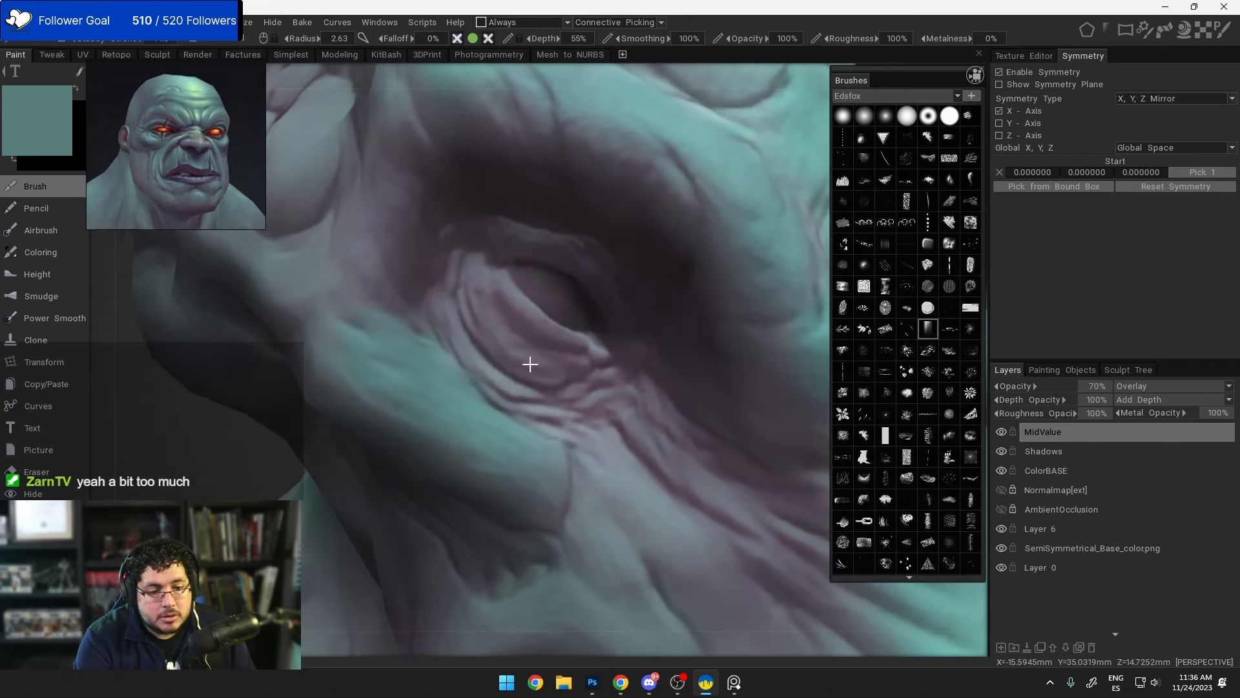
right_click_drag(472, 324, 464, 323)
left_click_drag(496, 277, 531, 315)
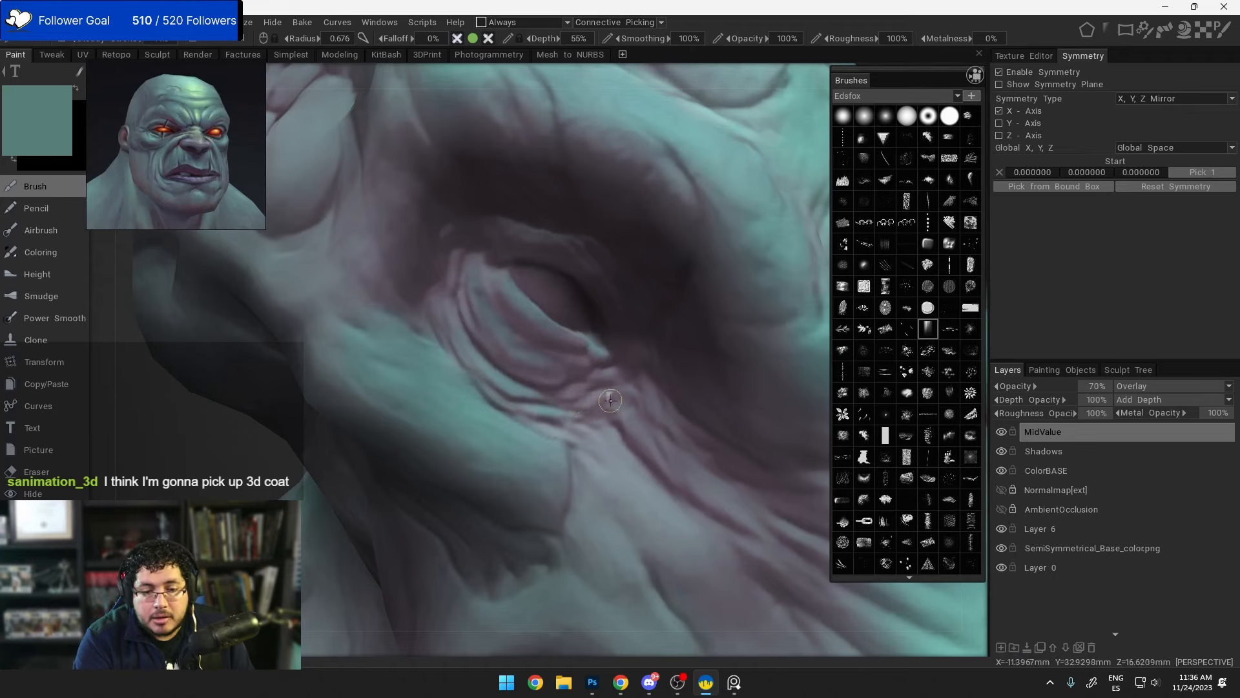
Step: Compare LinearDodge and Multiply as the MidValue layer's blend mode, and set it to PinLight
left_click(1222, 386)
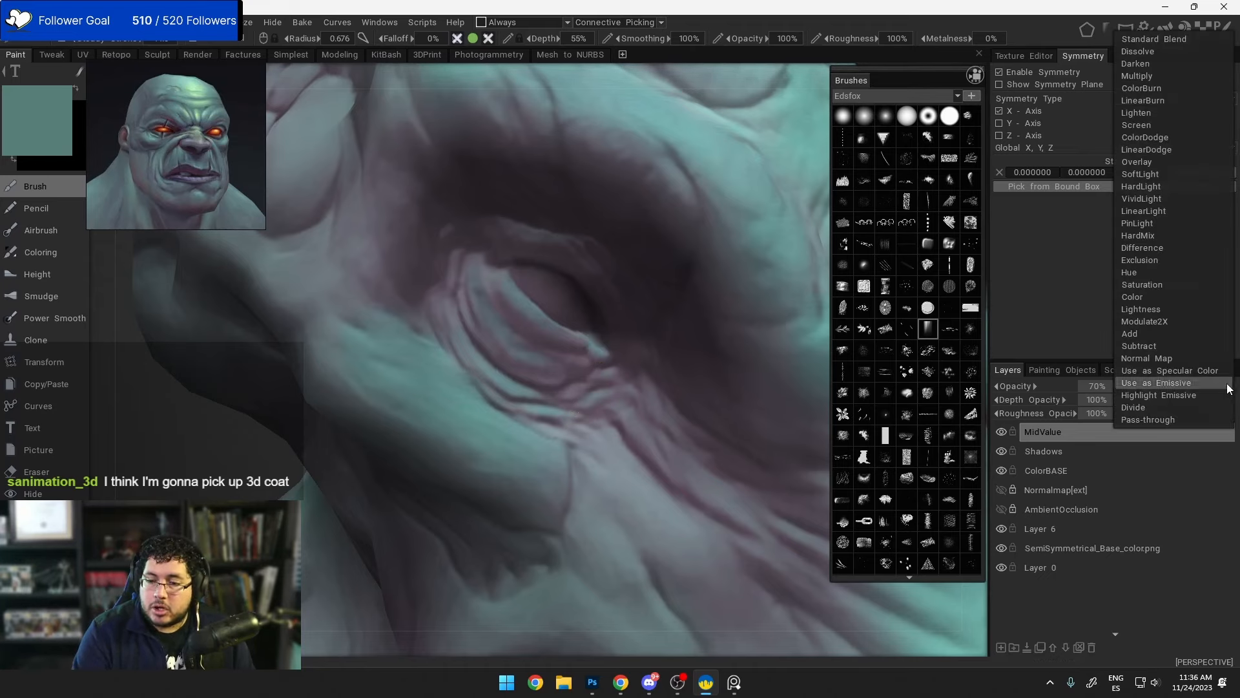
left_click(1158, 148)
right_click_drag(646, 388, 606, 200, "alt")
left_click_drag(606, 204, 652, 336, "alt")
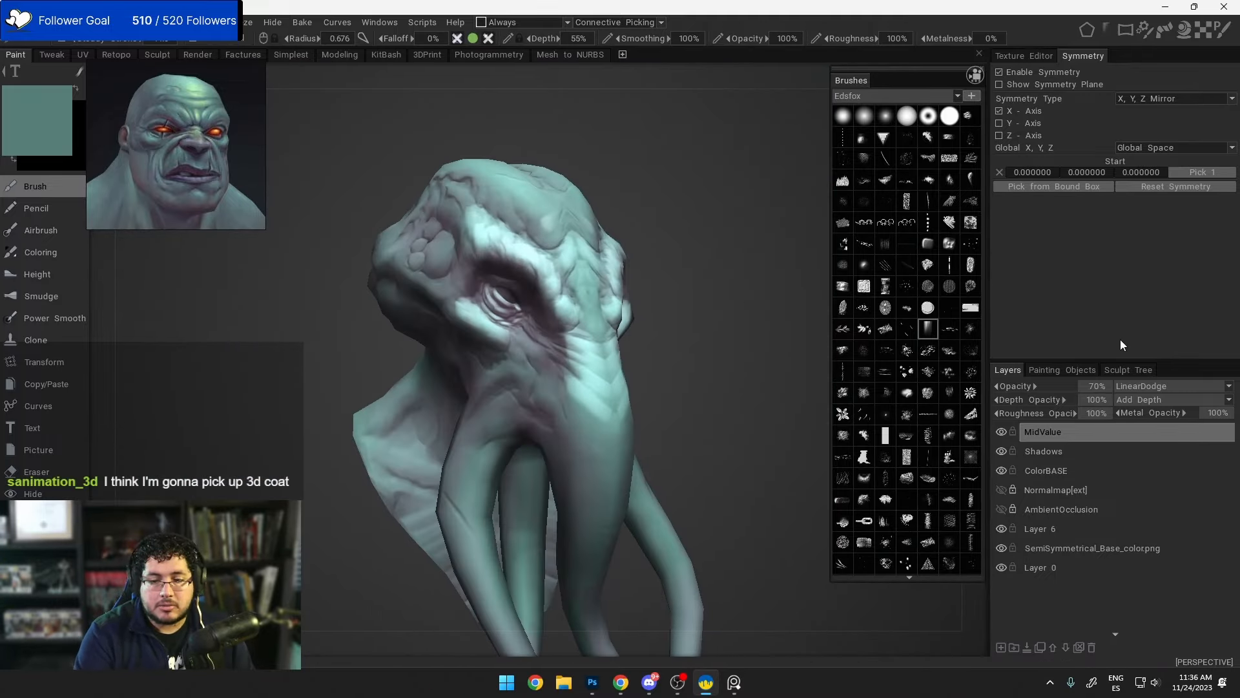
left_click(1229, 386)
left_click(1151, 75)
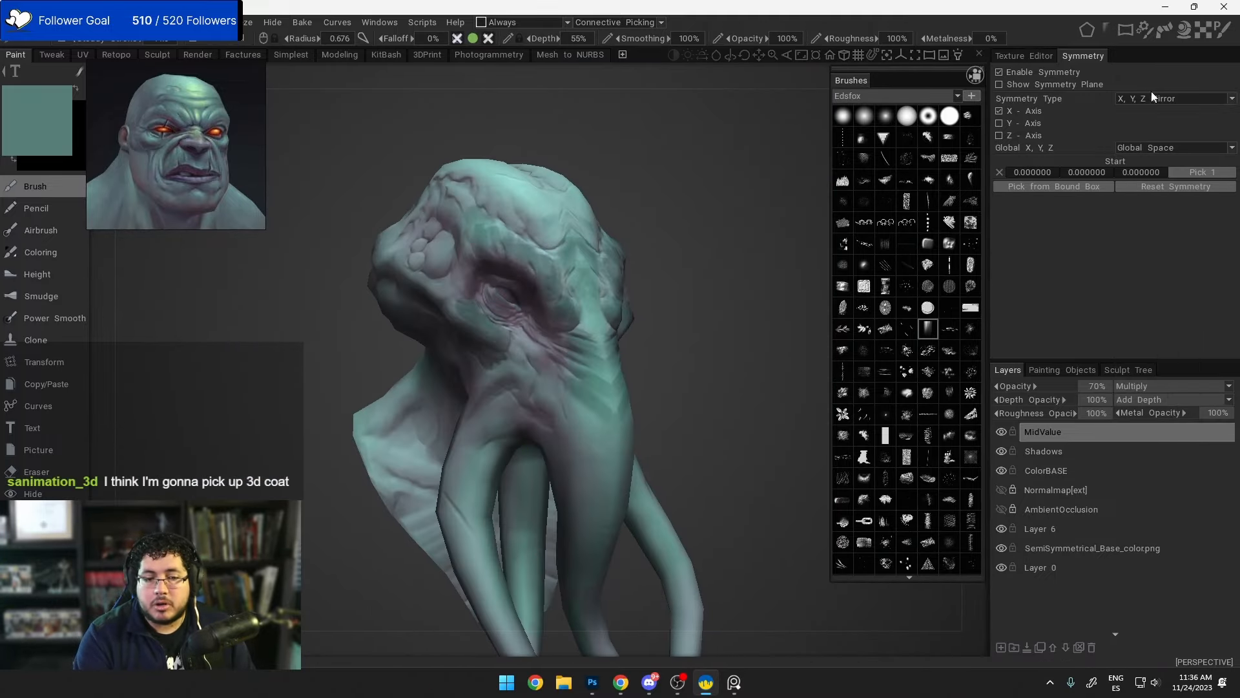
left_click(1228, 387)
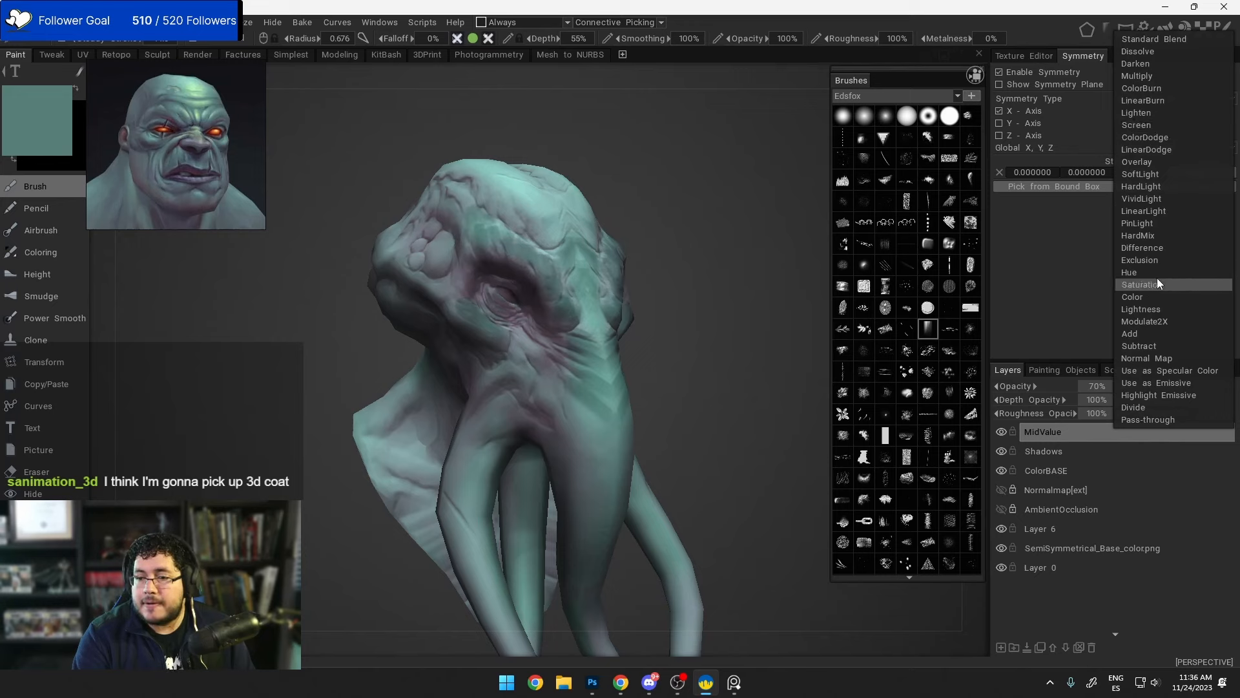
left_click(1157, 223)
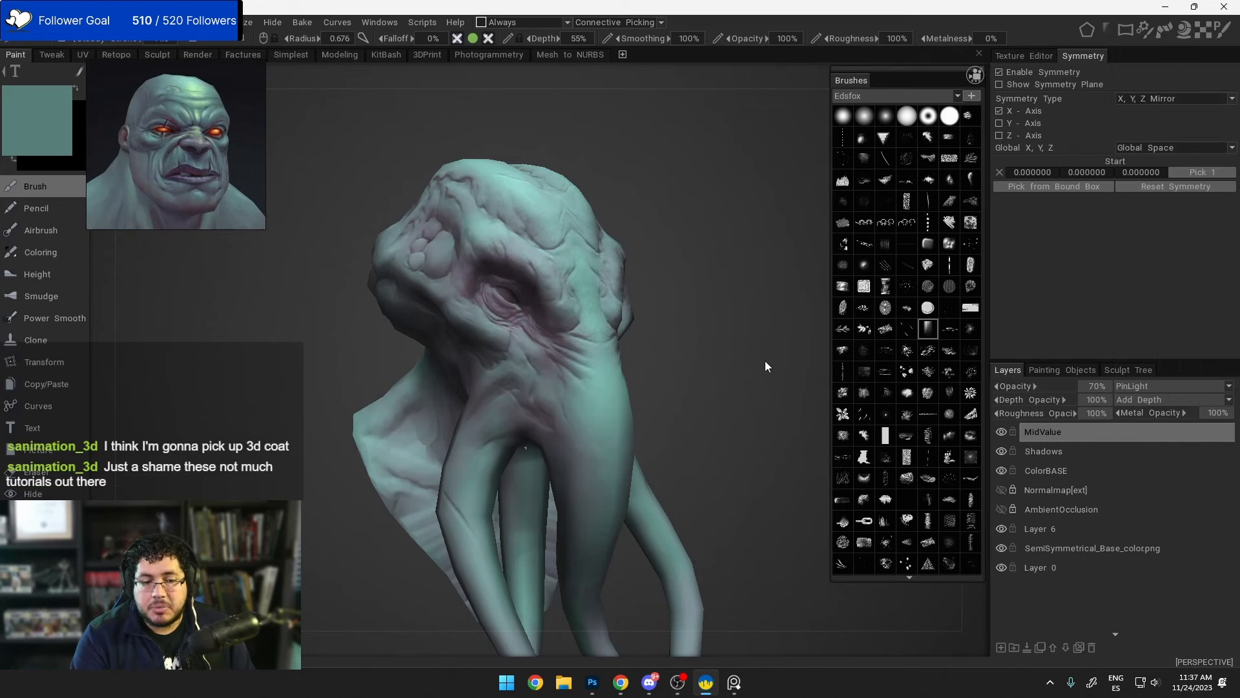
mouse_move(765, 362)
left_mouse_down()
mouse_move(739, 368)
mouse_move(755, 370)
left_mouse_up()
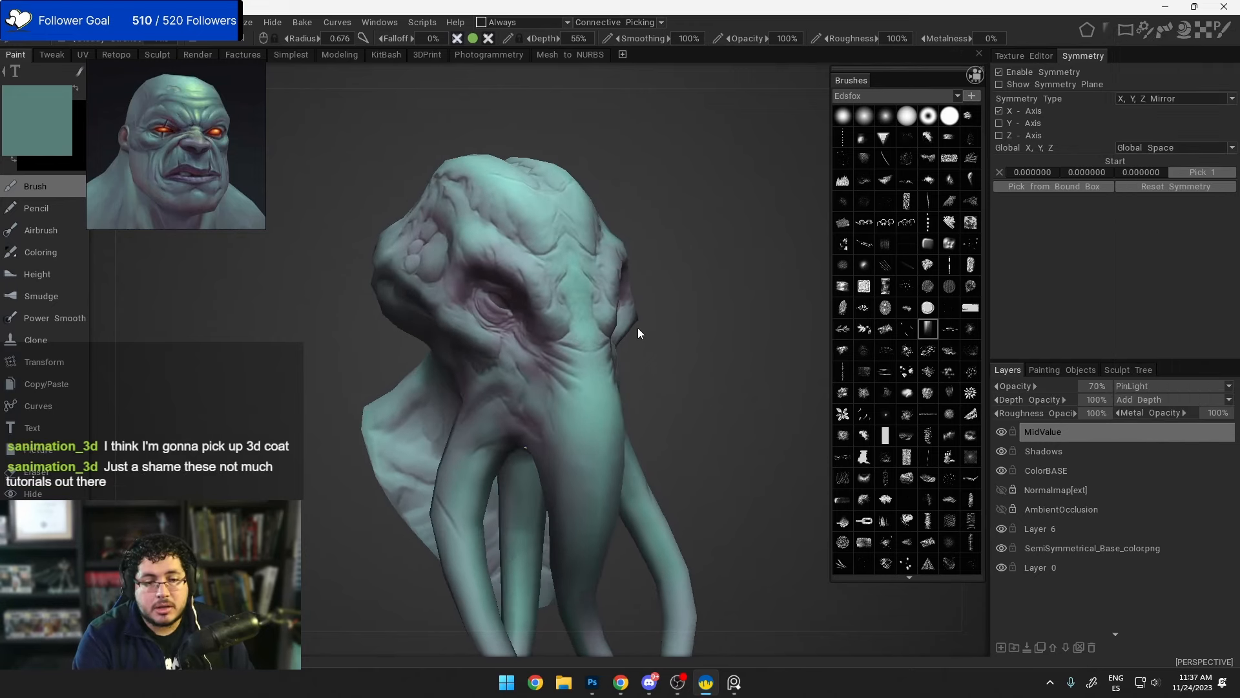
scroll(637, 332, "up", 2)
left_click(1229, 390)
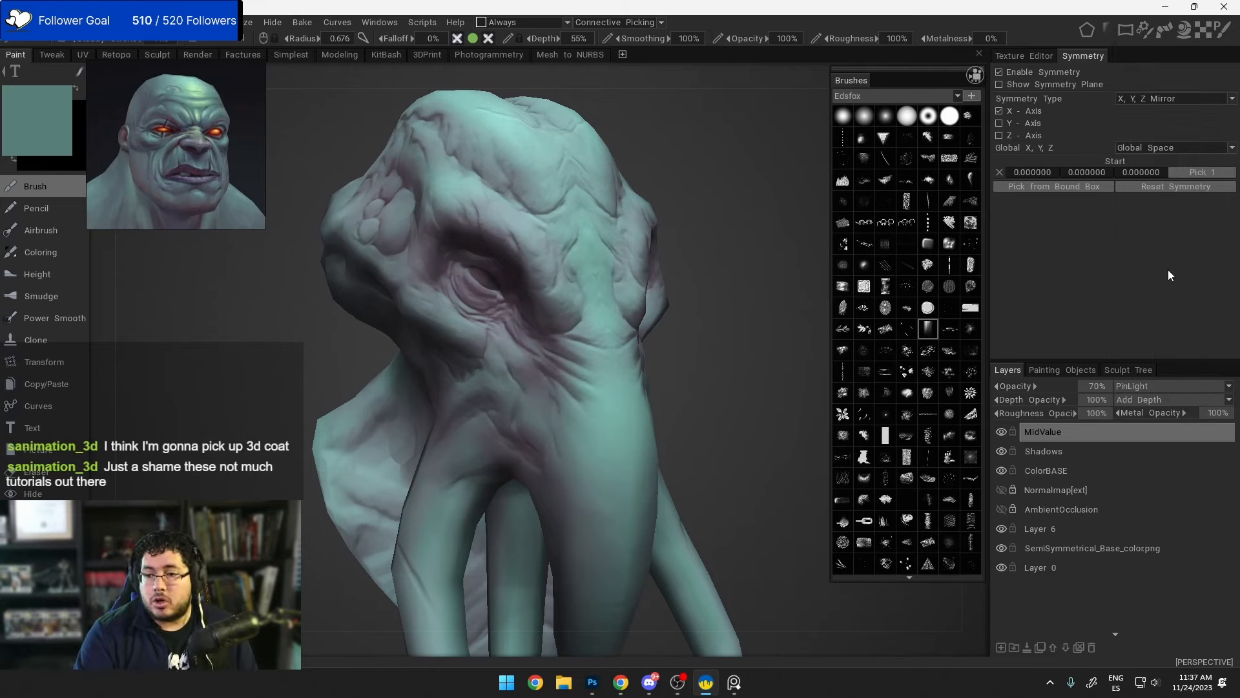
left_click(1229, 386)
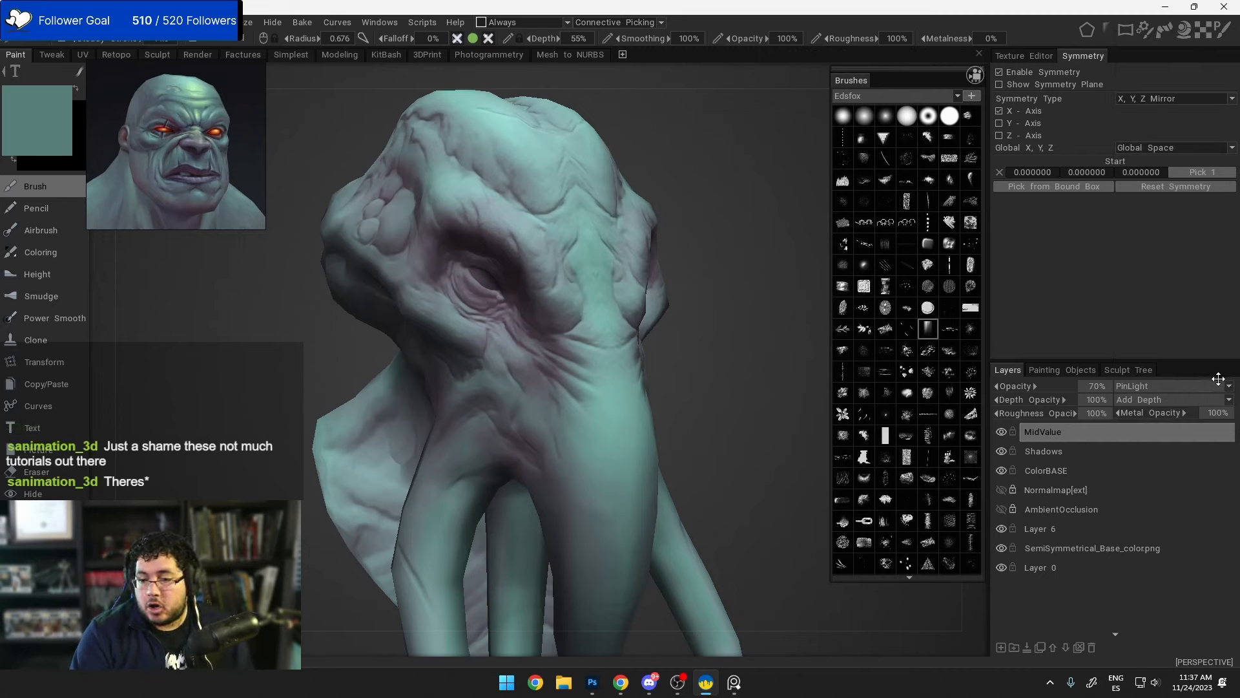
left_click(1225, 386)
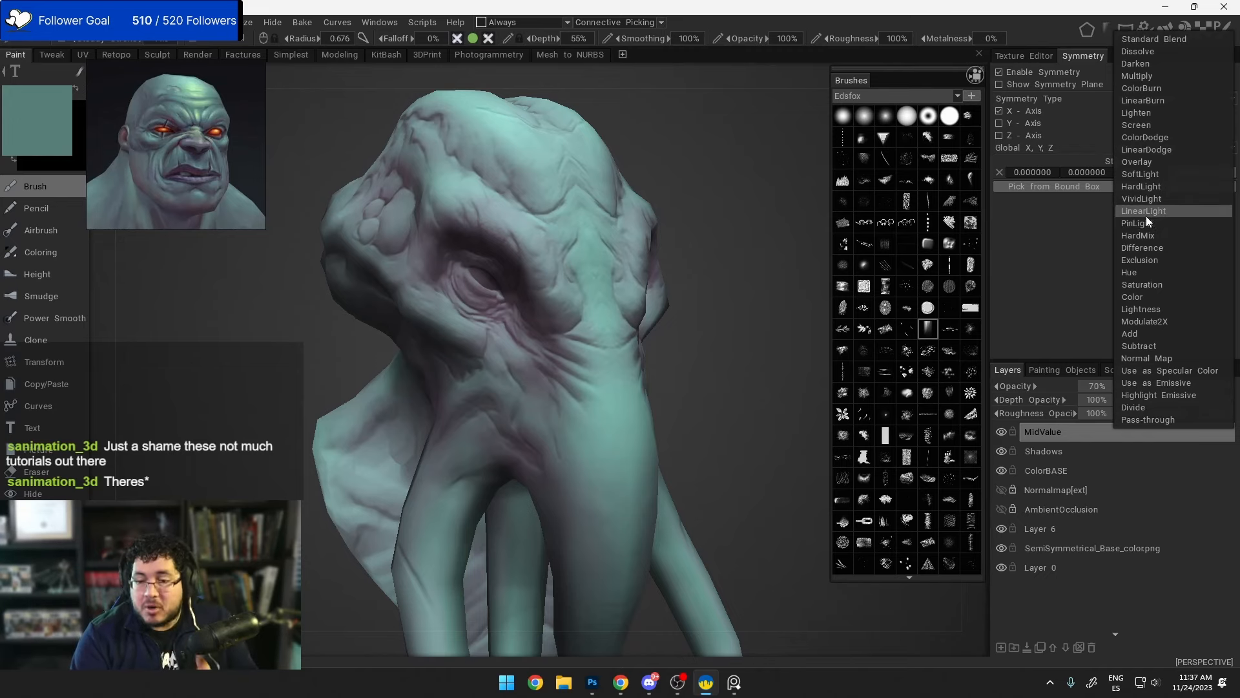
key("super")
left_click(770, 174)
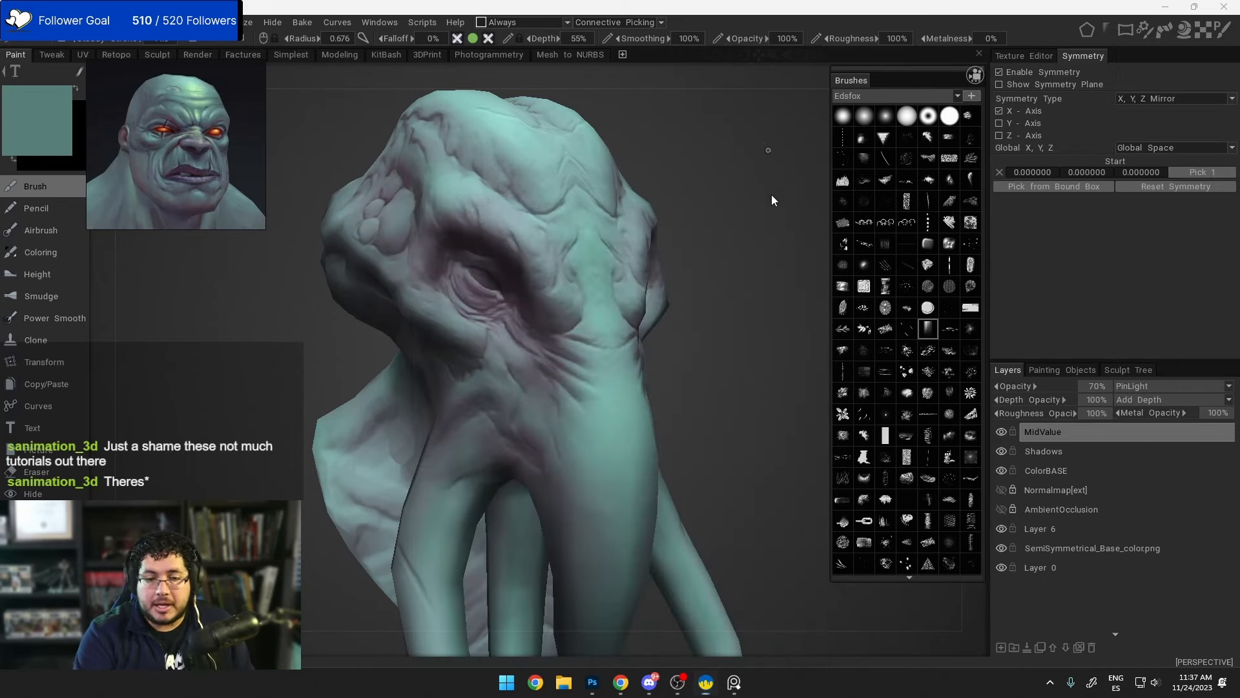
Step: Enlarge the brush radius to 2.63 and paint teal over the bump beside the nose bridge
left_click_drag(766, 320, 751, 347)
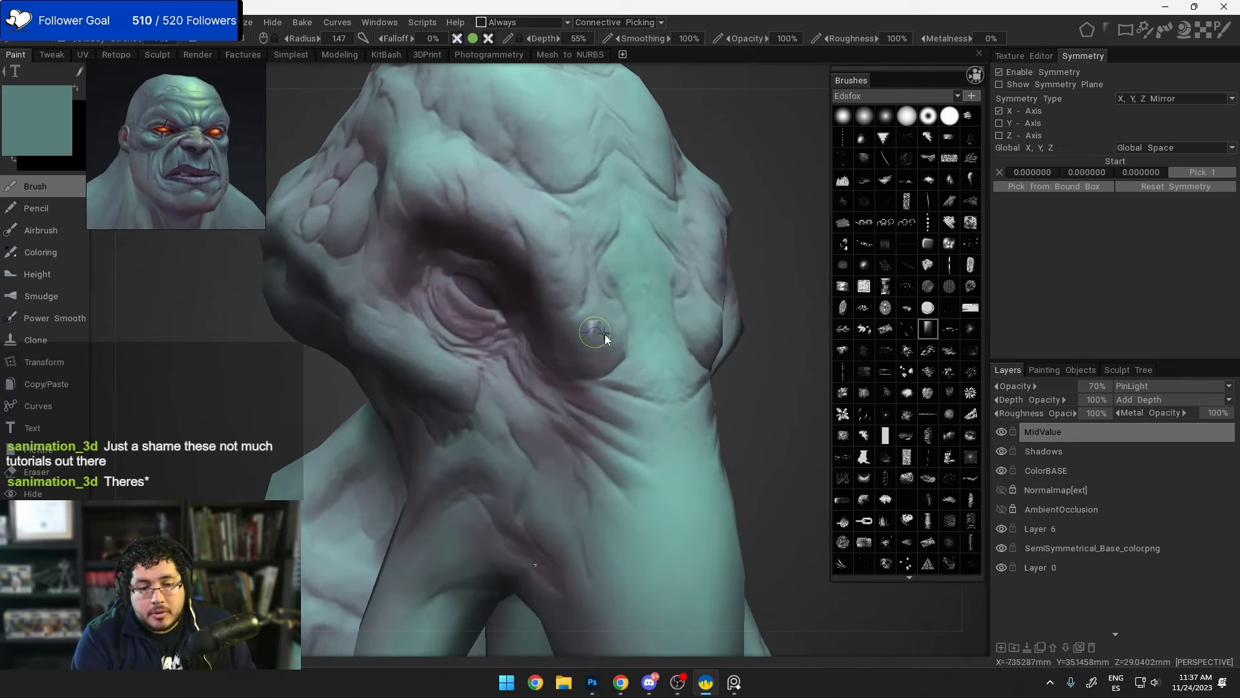
mouse_move(599, 318)
left_mouse_down()
mouse_move(584, 300)
mouse_move(591, 328)
left_mouse_up()
right_click_drag(592, 319, 605, 319)
mouse_move(589, 329)
left_mouse_down()
mouse_move(593, 315)
mouse_move(597, 349)
left_mouse_up()
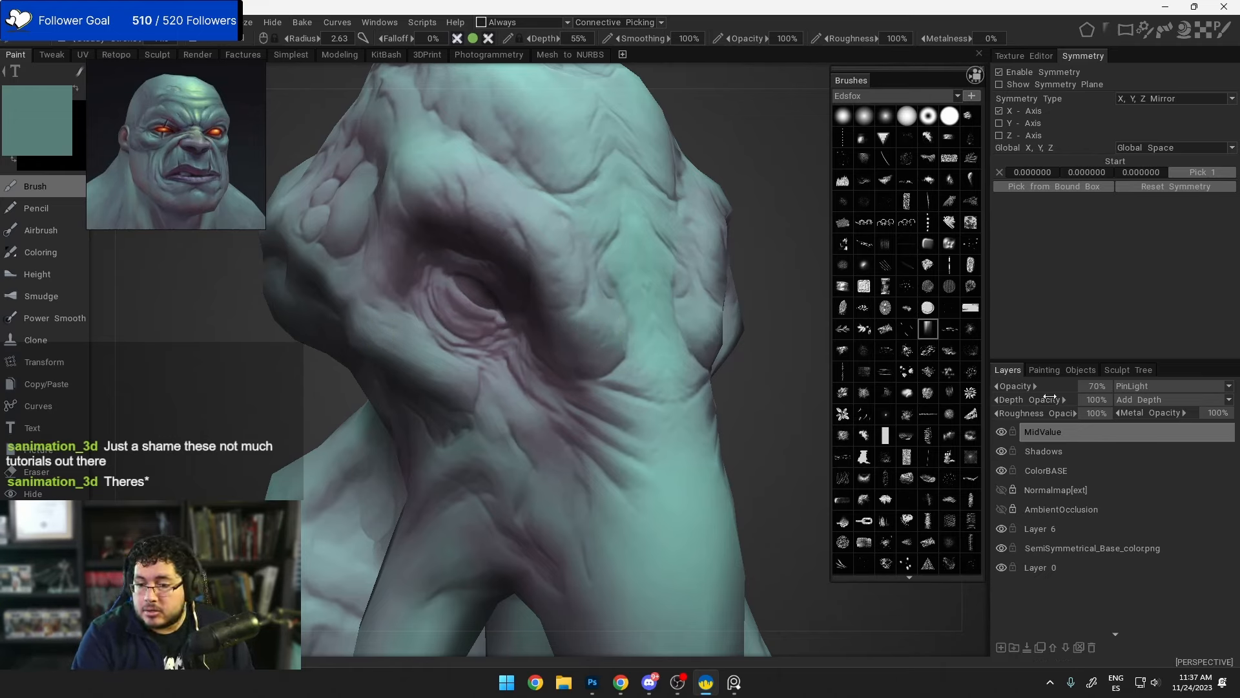
Step: Raise the MidValue layer's opacity to 100%
left_click_drag(1028, 387, 1070, 394)
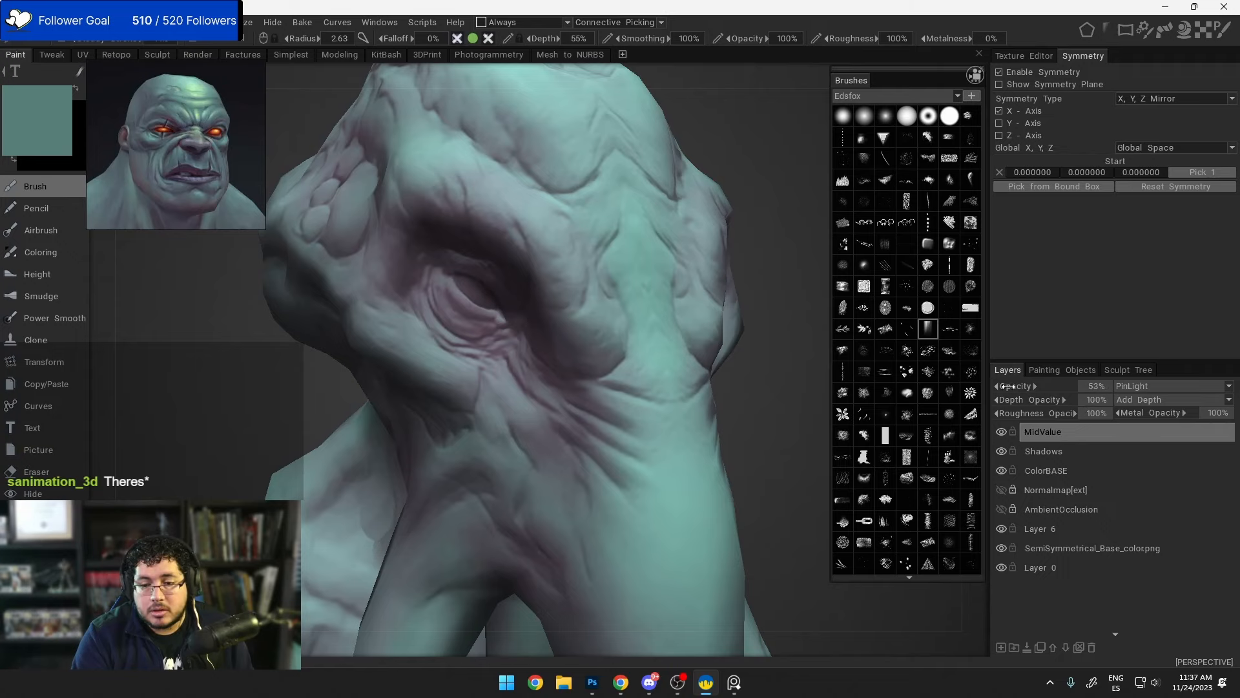
middle_click_drag(710, 449, 665, 321, "alt")
right_click_drag(665, 321, 519, 301, "alt")
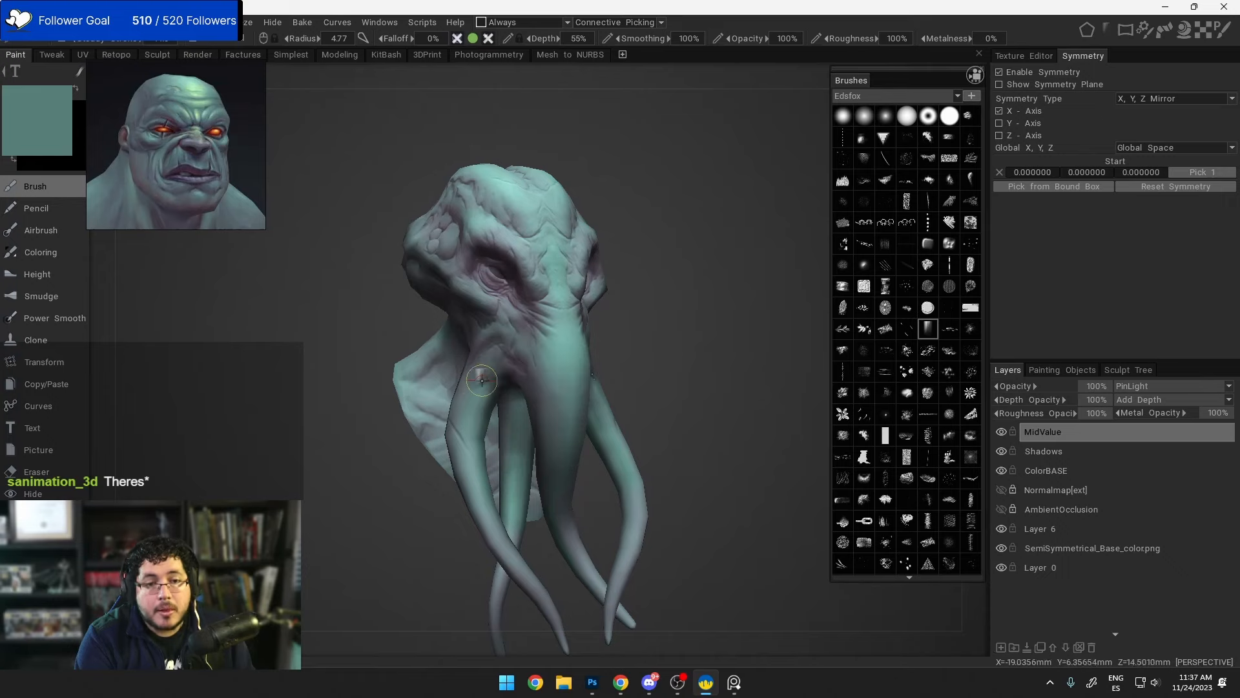
Step: Enlarge the brush radius to 9.52 and lighten the brush colour to teal #64948C
mouse_move(486, 370)
left_mouse_down("alt")
mouse_move(471, 368)
mouse_move(498, 368)
mouse_move(549, 316)
mouse_move(586, 337)
left_mouse_up("alt")
right_click_drag(571, 380, 600, 387)
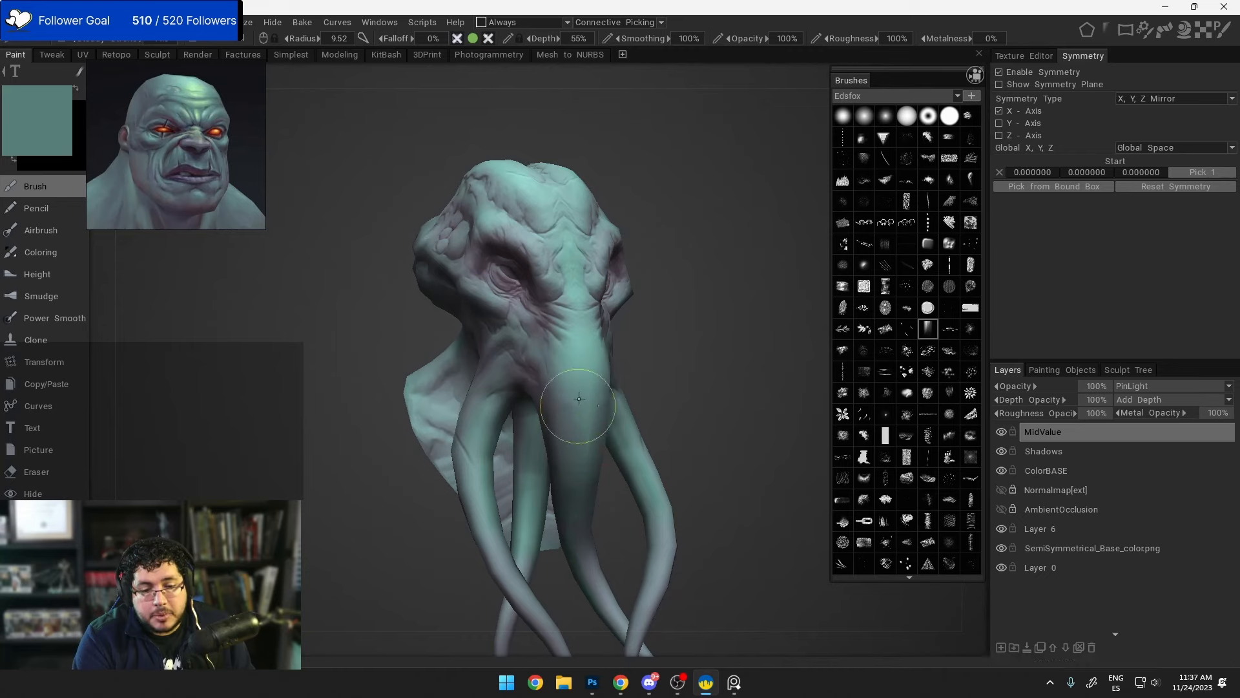
left_click(52, 126)
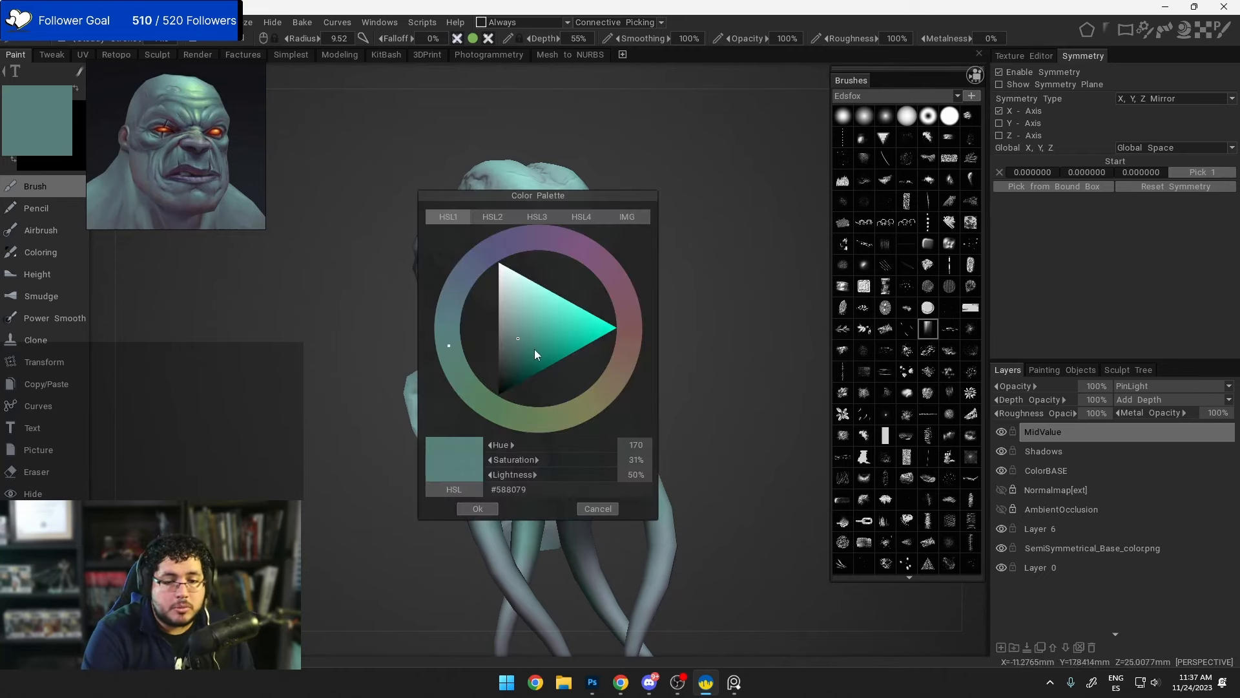
left_click(518, 335)
left_click(482, 509)
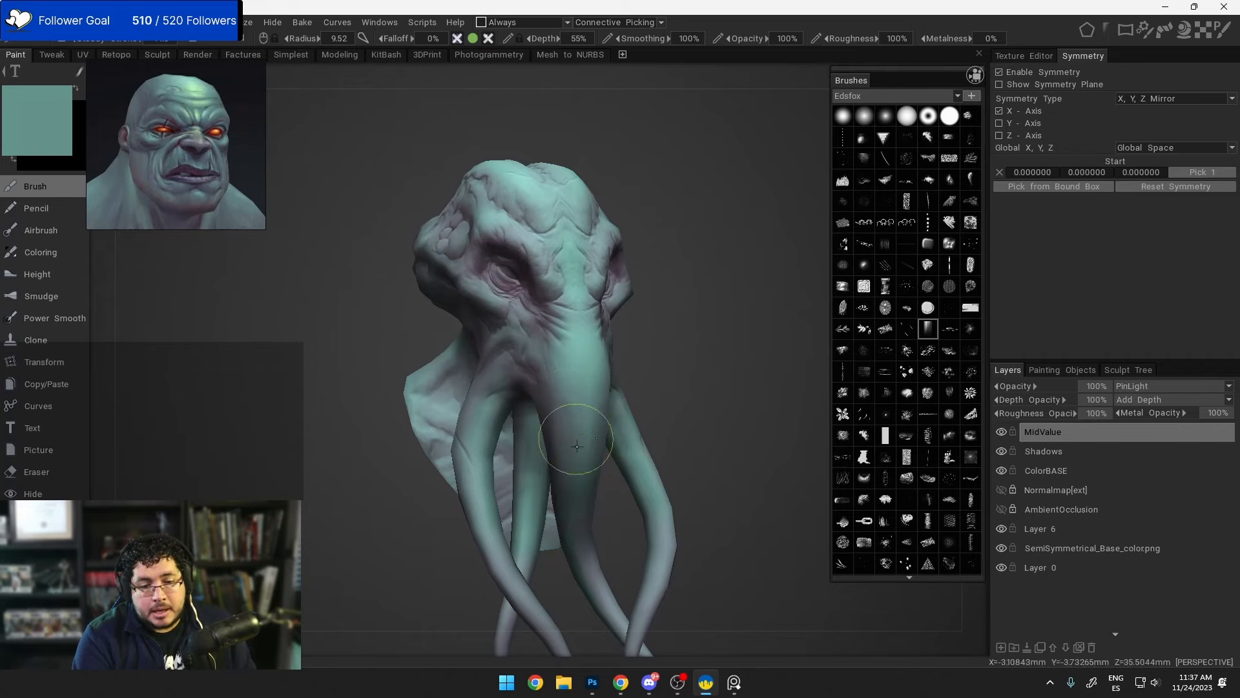
Step: Paint the lighter teal over the trunk and the tentacle root below the cheek, using a smaller brush radius
mouse_move(570, 460)
left_mouse_down("alt")
mouse_move(581, 458)
mouse_move(579, 404)
left_mouse_up("alt")
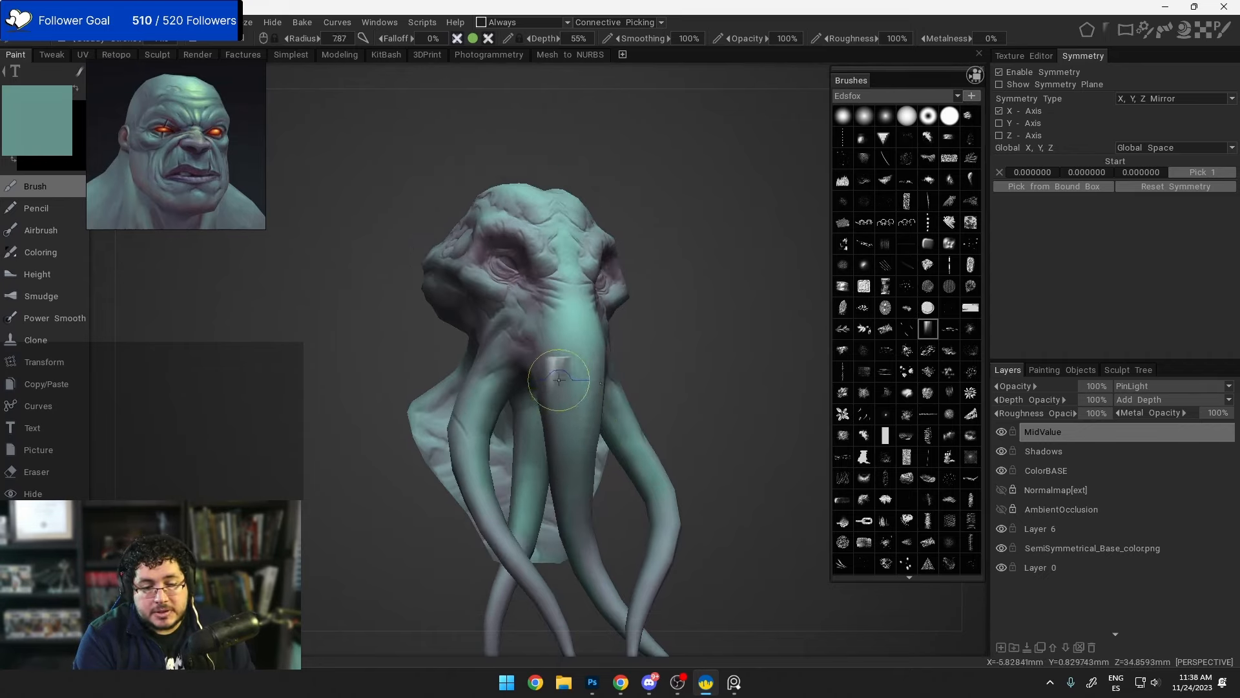
key("bracketleft")
key("bracketleft")
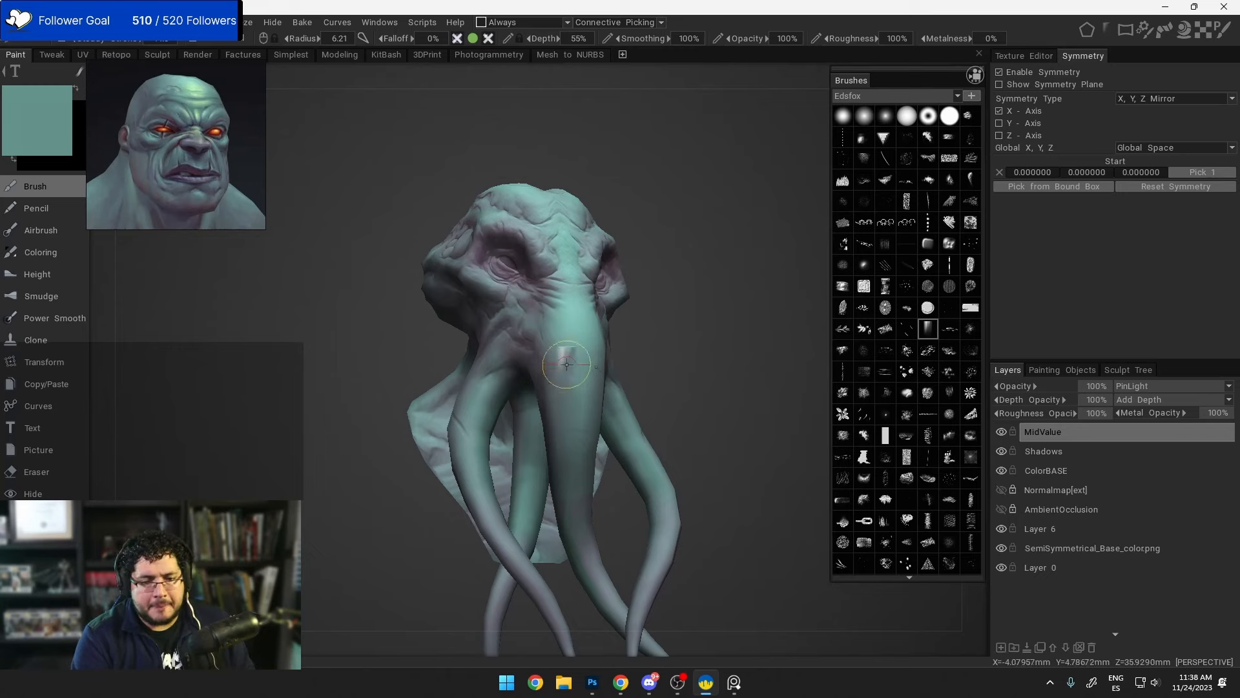
left_click_drag(564, 369, 509, 383, "alt")
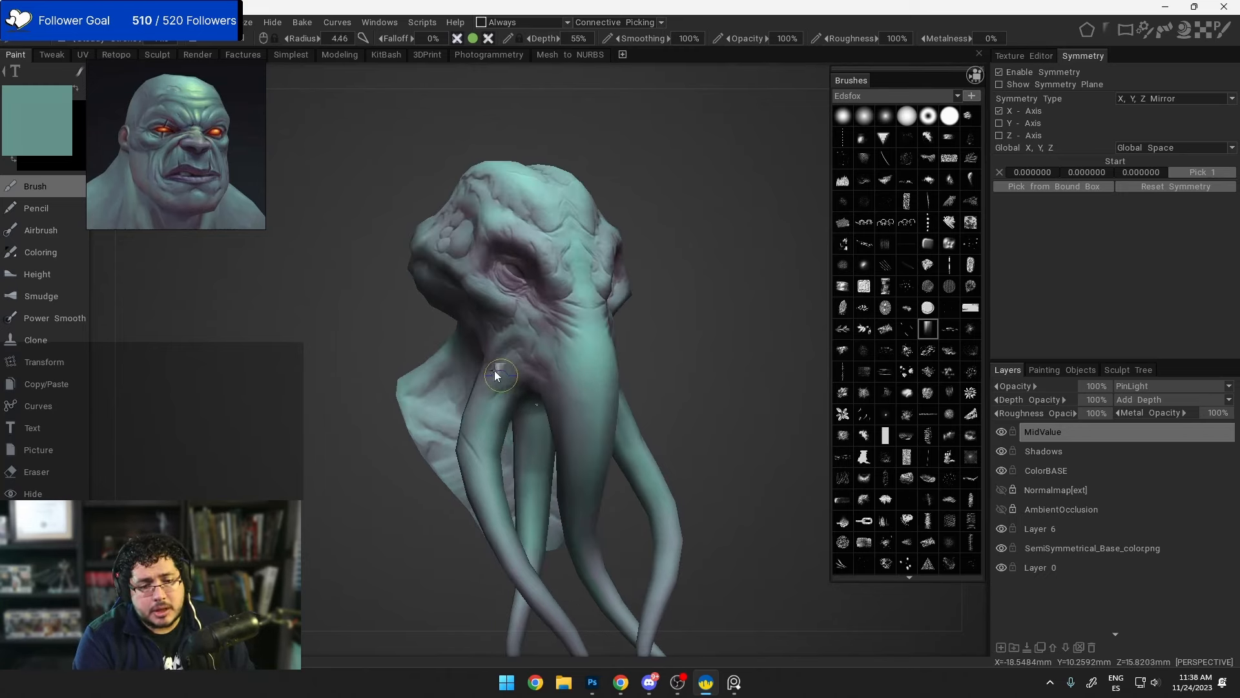
right_click_drag(495, 371, 492, 371)
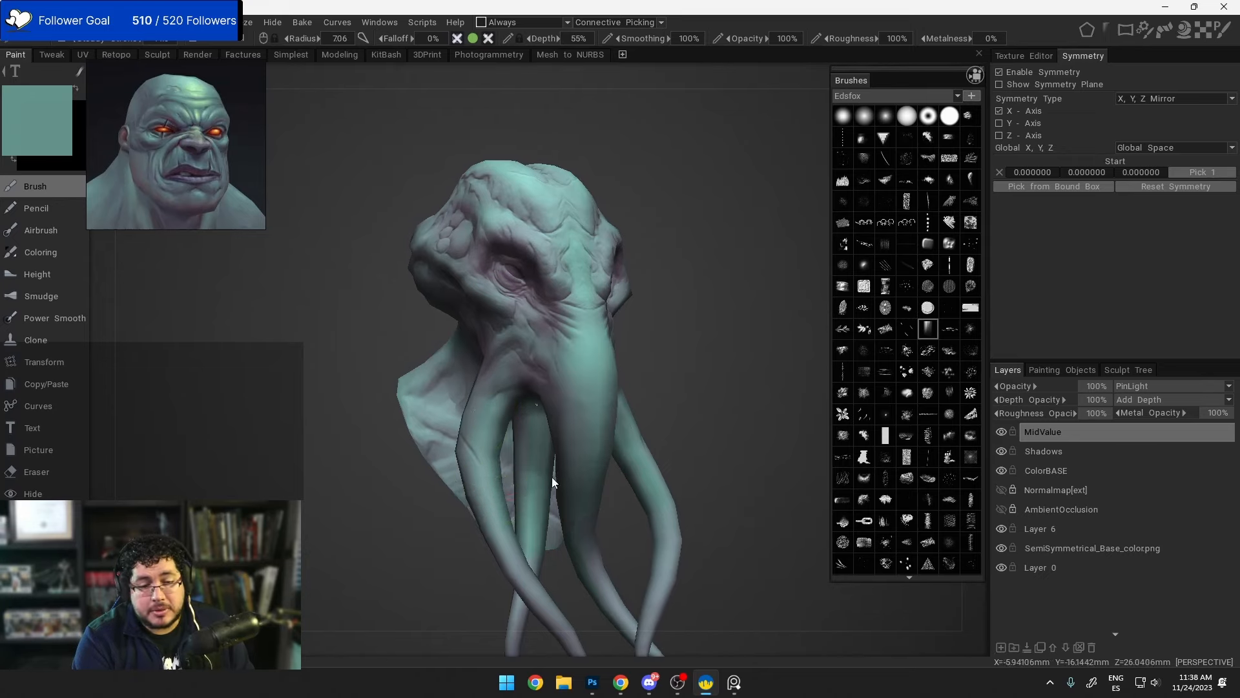
Step: Lighten the teal brush colour further and paint the top of the side tentacle's root with a 3.95 brush radius
left_click_drag(552, 477, 607, 428, "alt")
left_click(53, 130)
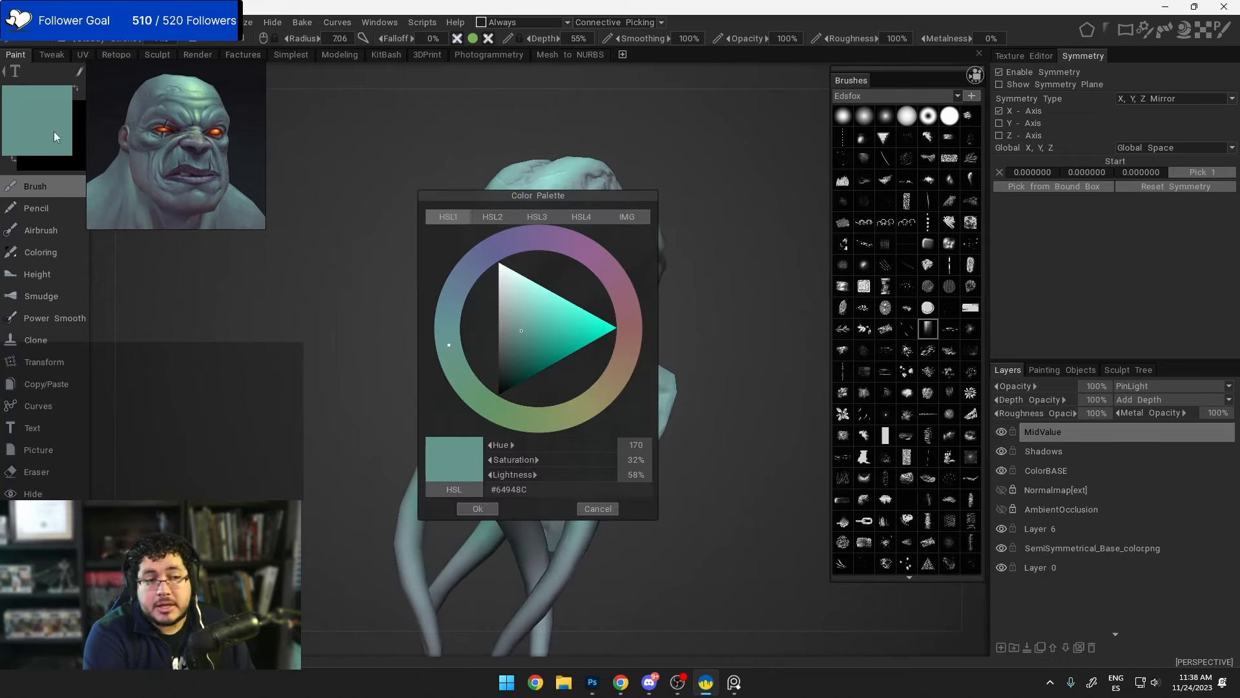
left_click(525, 320)
left_click(491, 508)
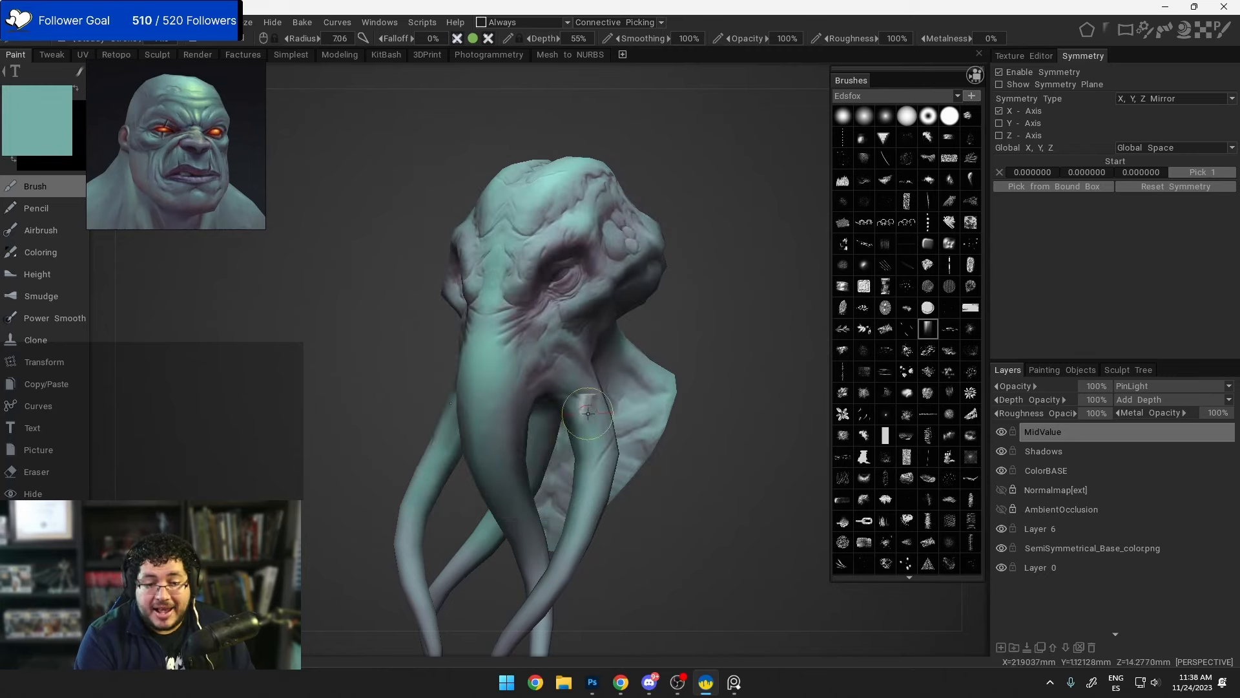
right_click_drag(620, 409, 606, 401)
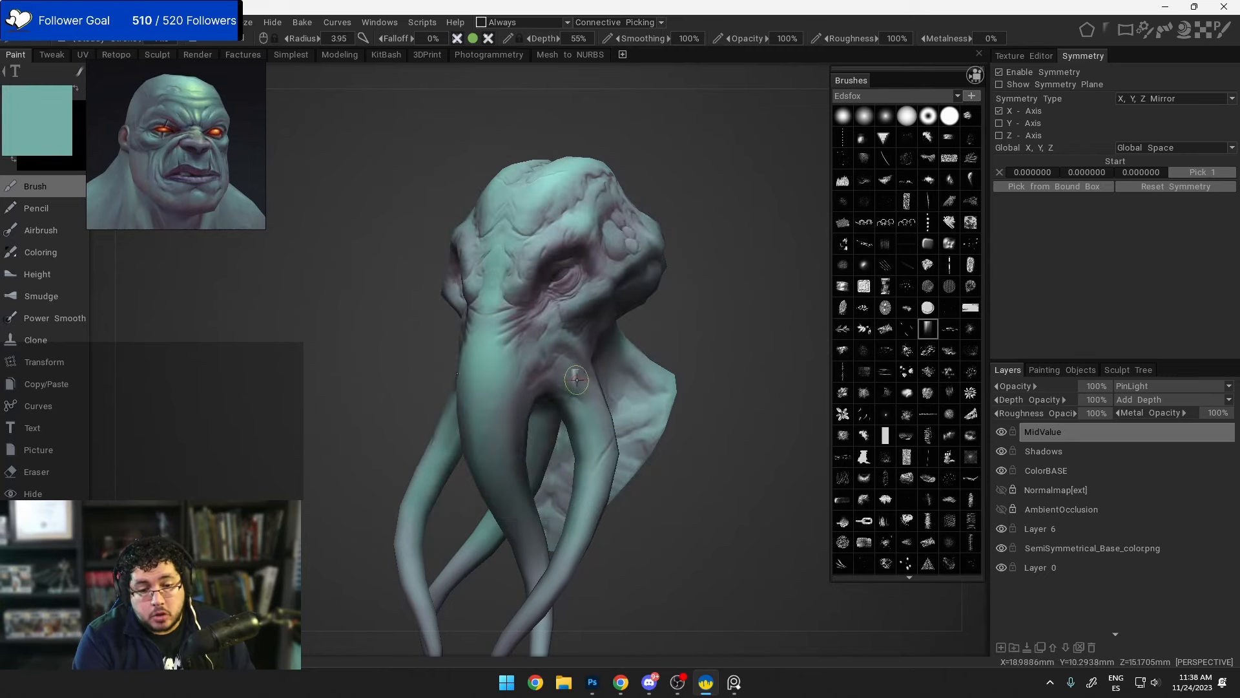
mouse_move(574, 377)
left_mouse_down()
mouse_move(563, 389)
mouse_move(564, 373)
mouse_move(592, 405)
mouse_move(571, 375)
left_mouse_up()
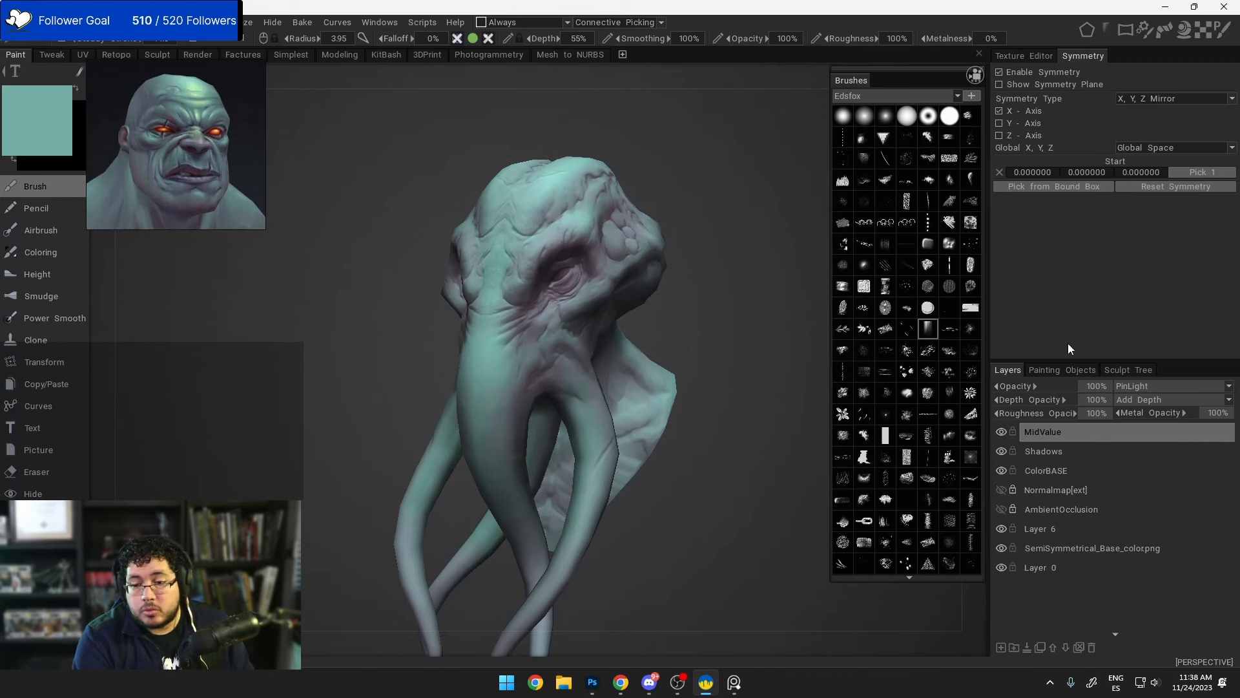
Step: Compare Overlay and HardLight as the MidValue layer's blend mode, and return it to PinLight
left_click(1169, 385)
left_click(1166, 164)
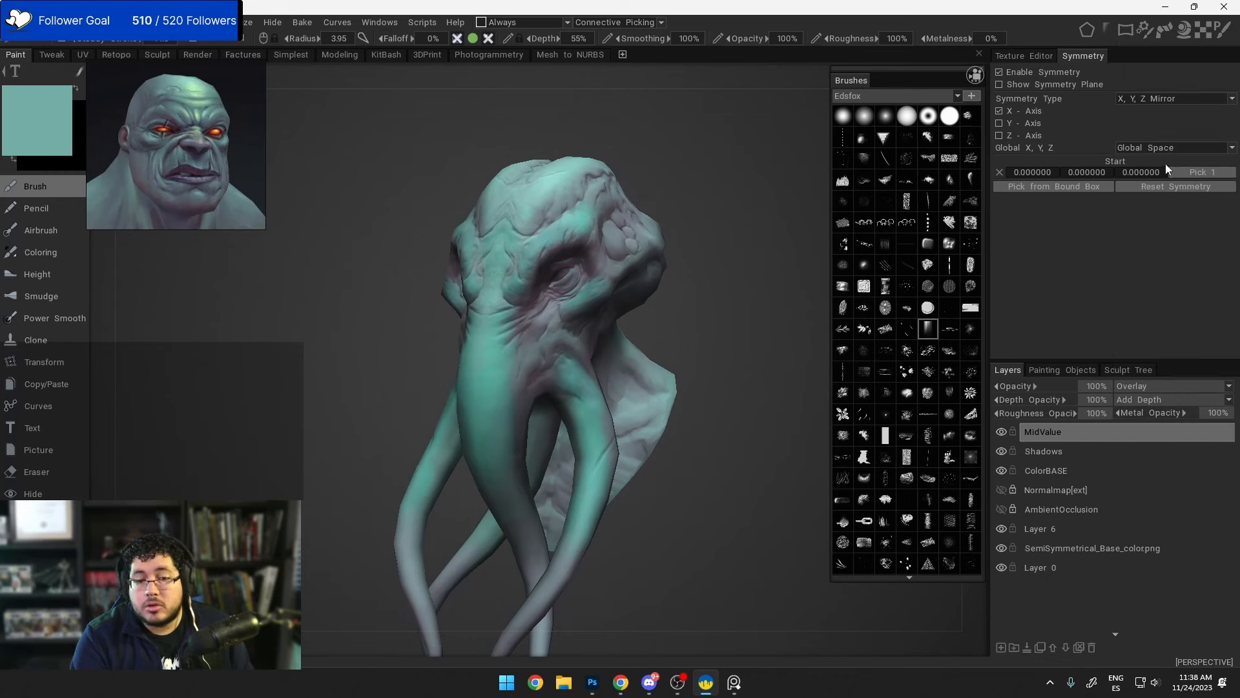
left_click(1204, 385)
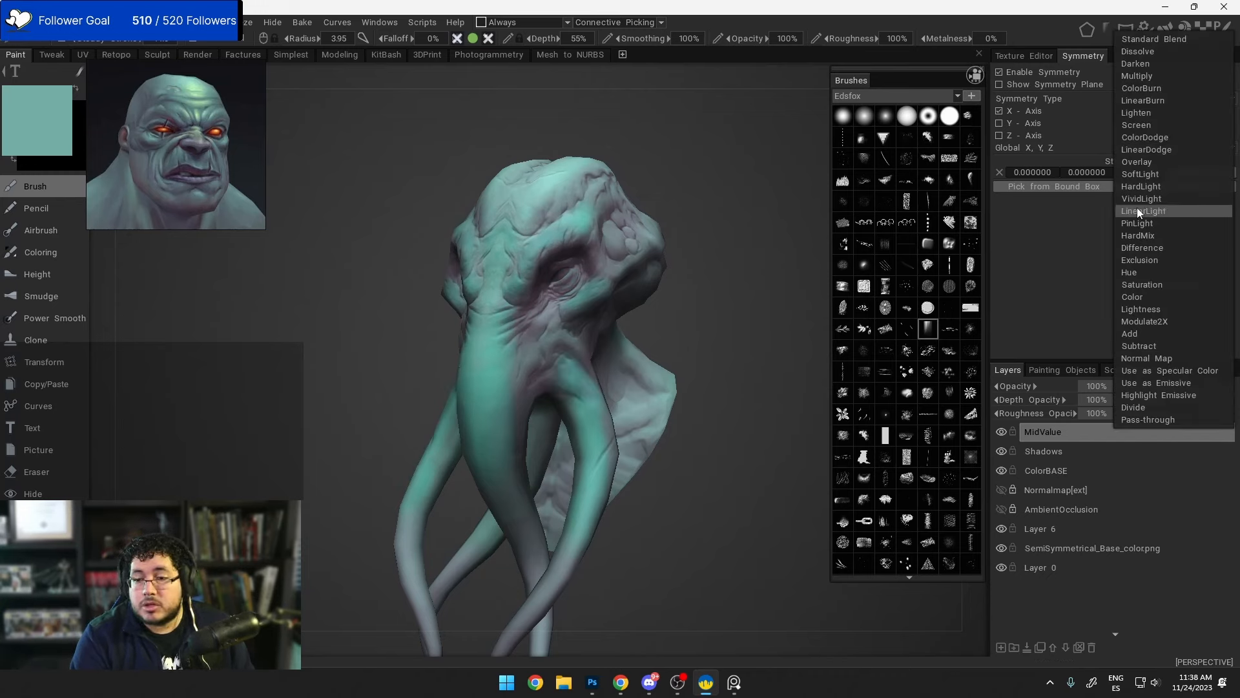
left_click(1150, 188)
left_click(1228, 386)
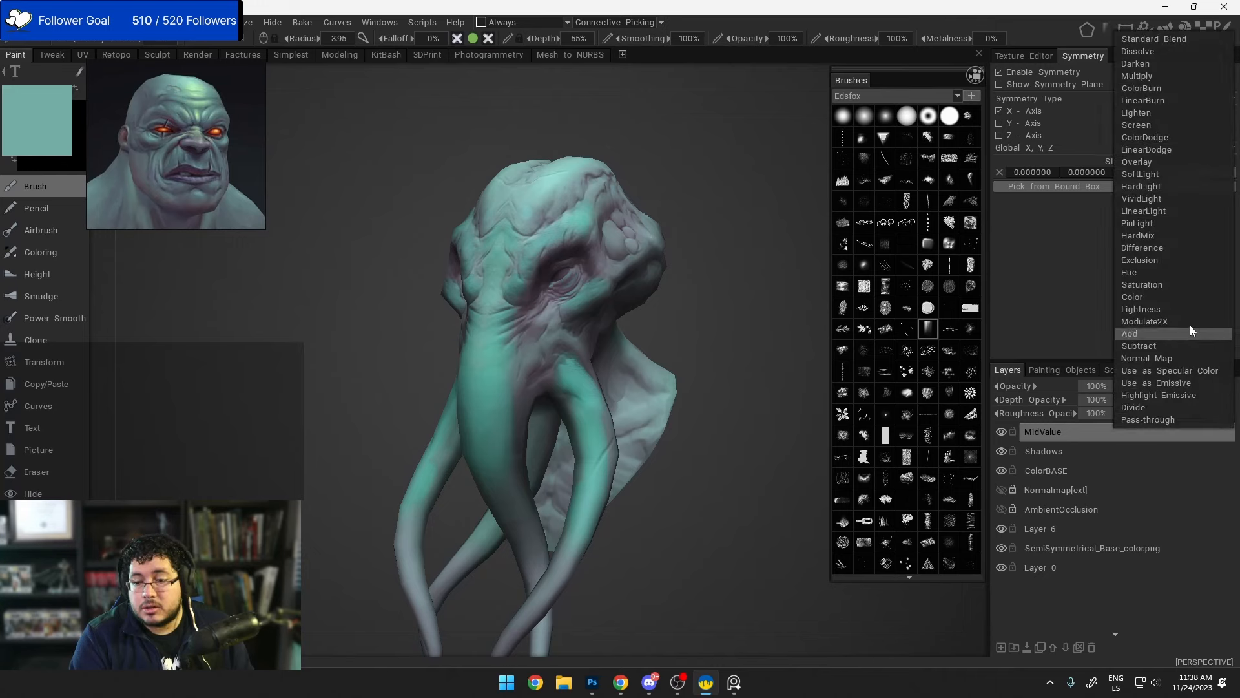
left_click(1162, 223)
Step: Try painting teal along the brow ridge above the eye
mouse_move(775, 388)
left_mouse_down()
mouse_move(809, 400)
mouse_move(758, 437)
mouse_move(712, 346)
left_mouse_up()
middle_click_drag(712, 346, 754, 413)
right_click_drag(754, 412, 700, 412)
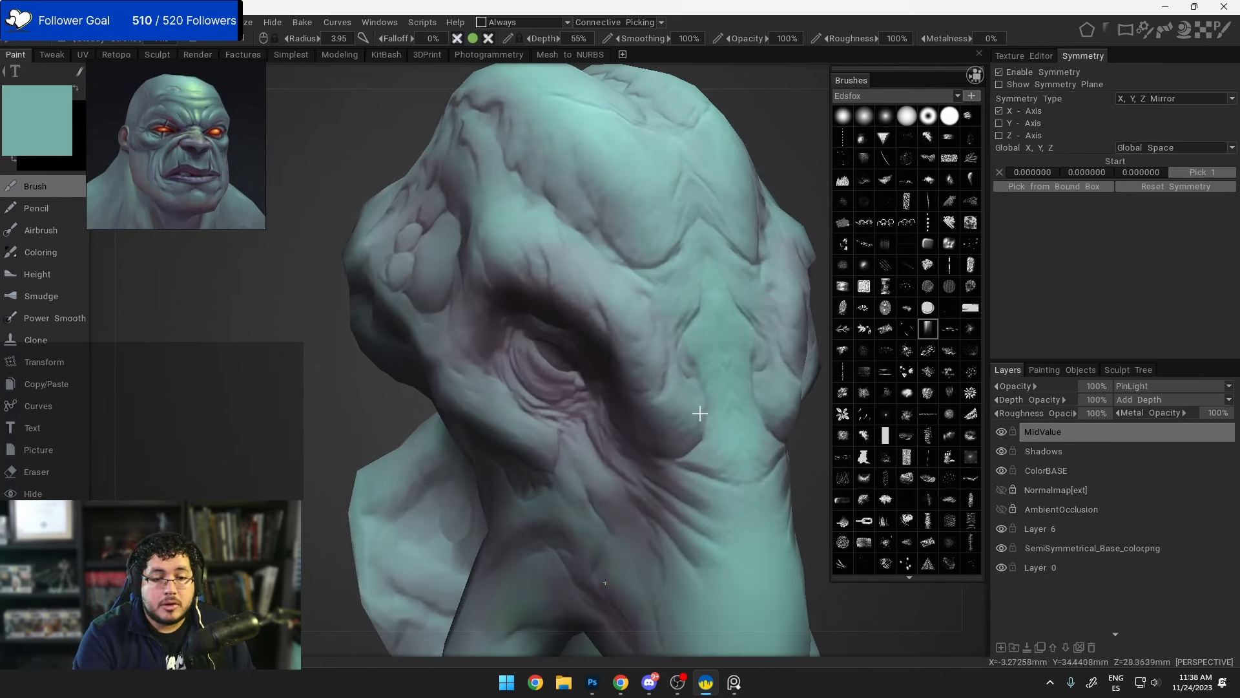
mouse_move(506, 258)
left_mouse_down()
mouse_move(514, 281)
mouse_move(557, 264)
mouse_move(569, 282)
mouse_move(533, 257)
left_mouse_up()
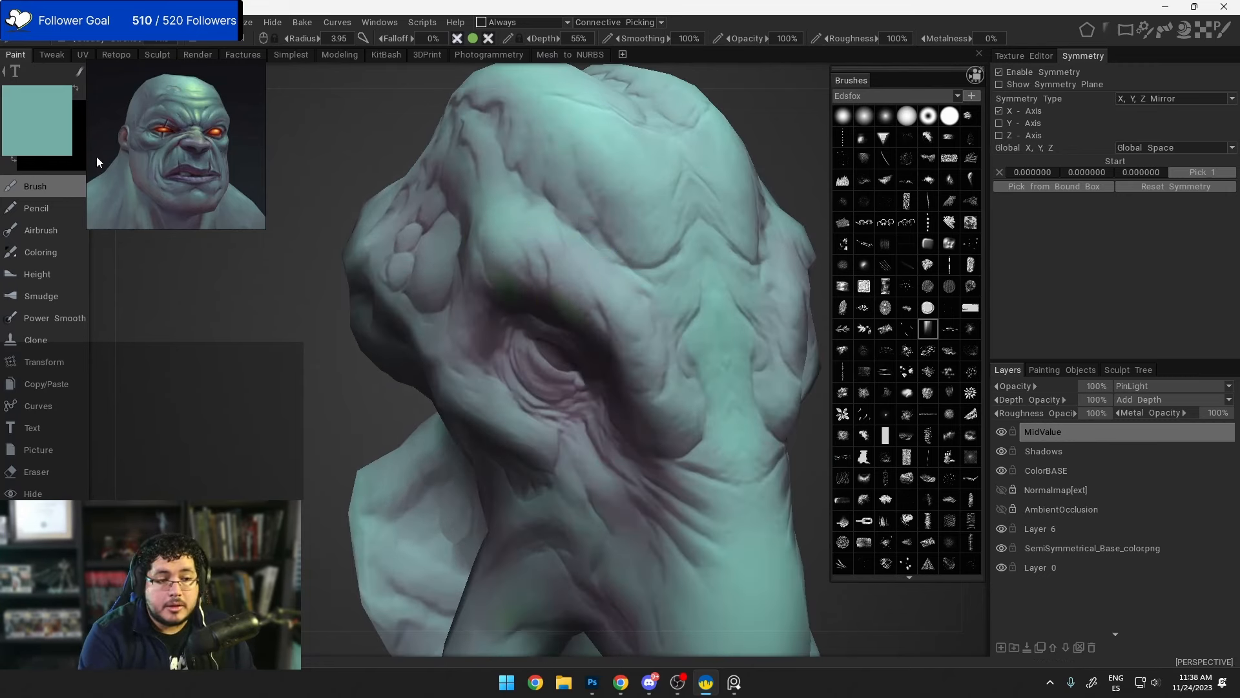
Step: Lighten the brush to a paler teal and try it on the face around the brow and eye
left_click(56, 137)
mouse_move(525, 319)
left_mouse_down()
mouse_move(514, 308)
mouse_move(524, 303)
left_mouse_up()
left_click(480, 508)
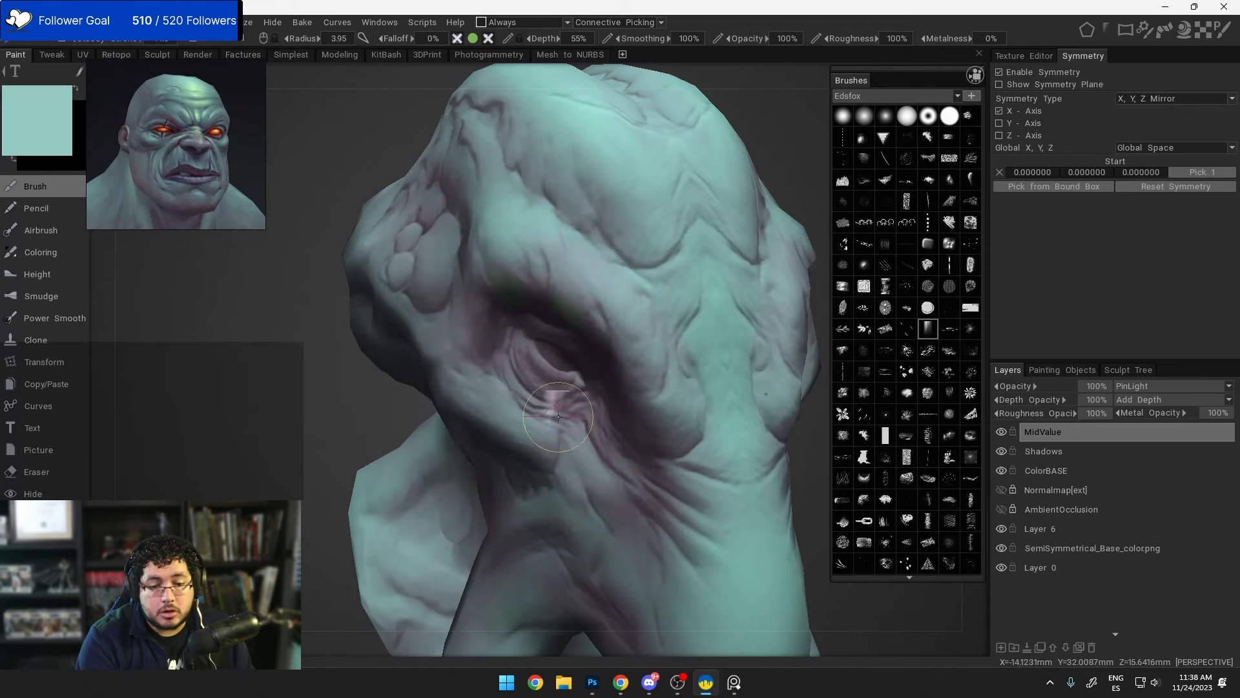
left_click_drag(648, 380, 650, 342, "alt")
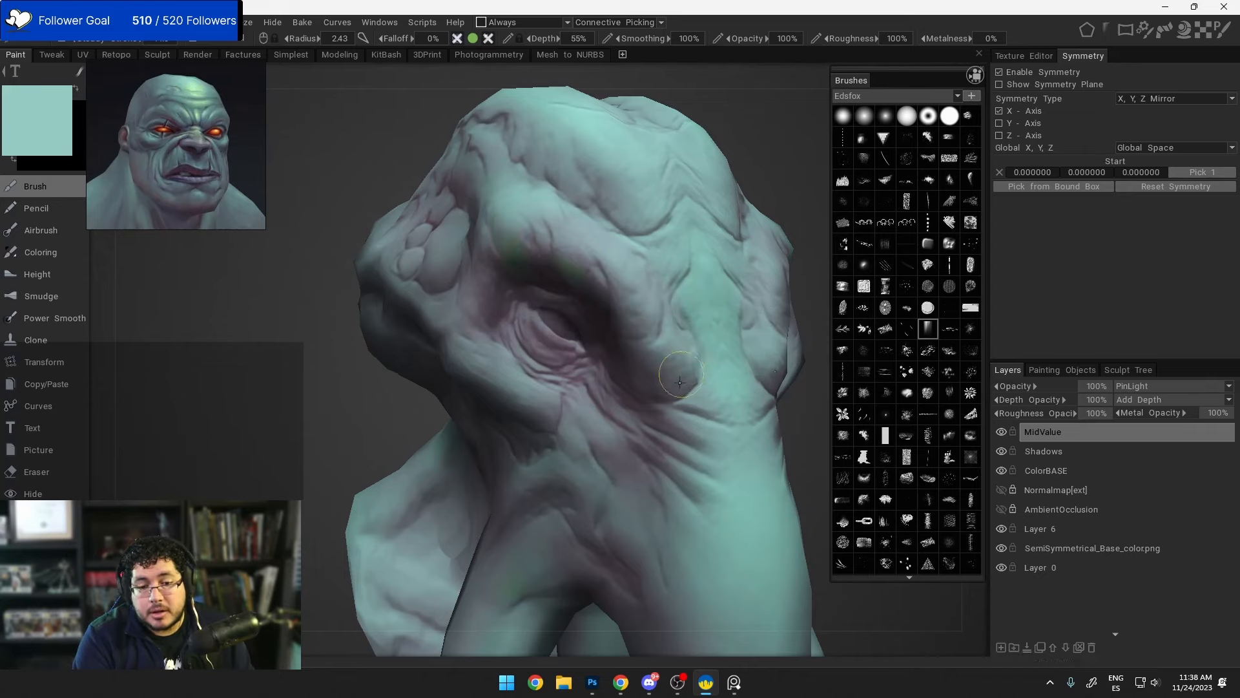
left_click_drag(742, 426, 668, 425, "alt")
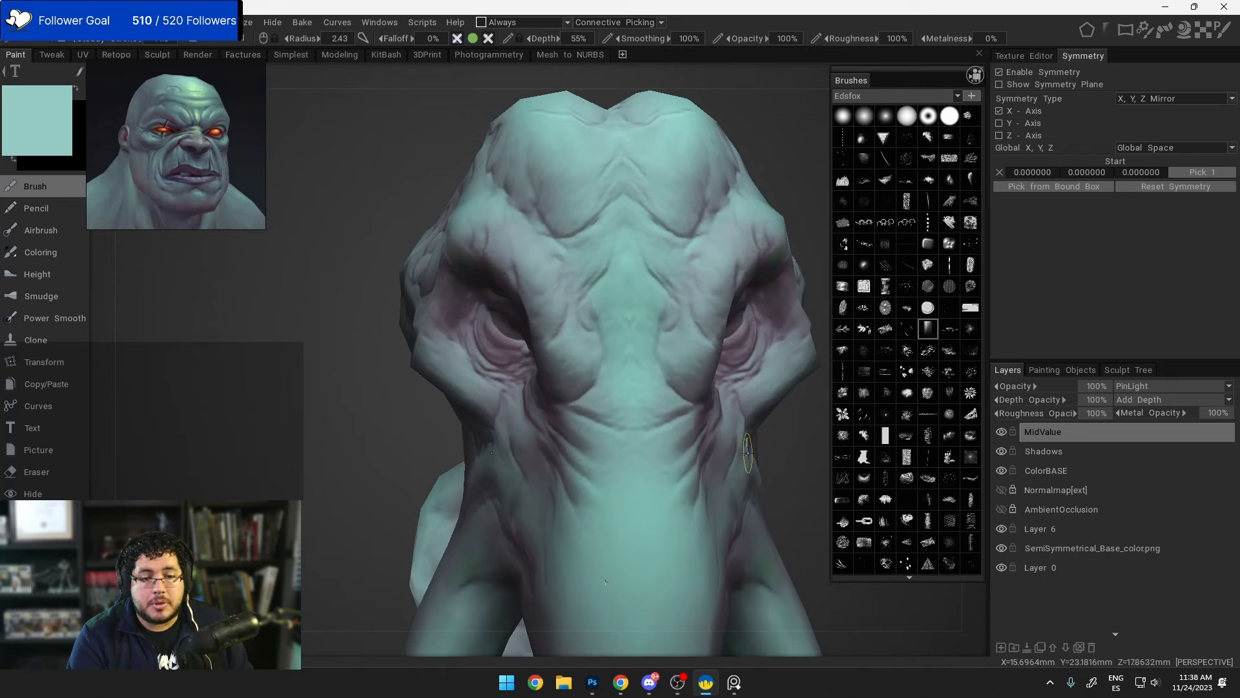
Step: Undo the latest strokes and set the MidValue layer's blend mode to PinLight again
key("ctrl+z")
right_click_drag(747, 452, 734, 393, "alt")
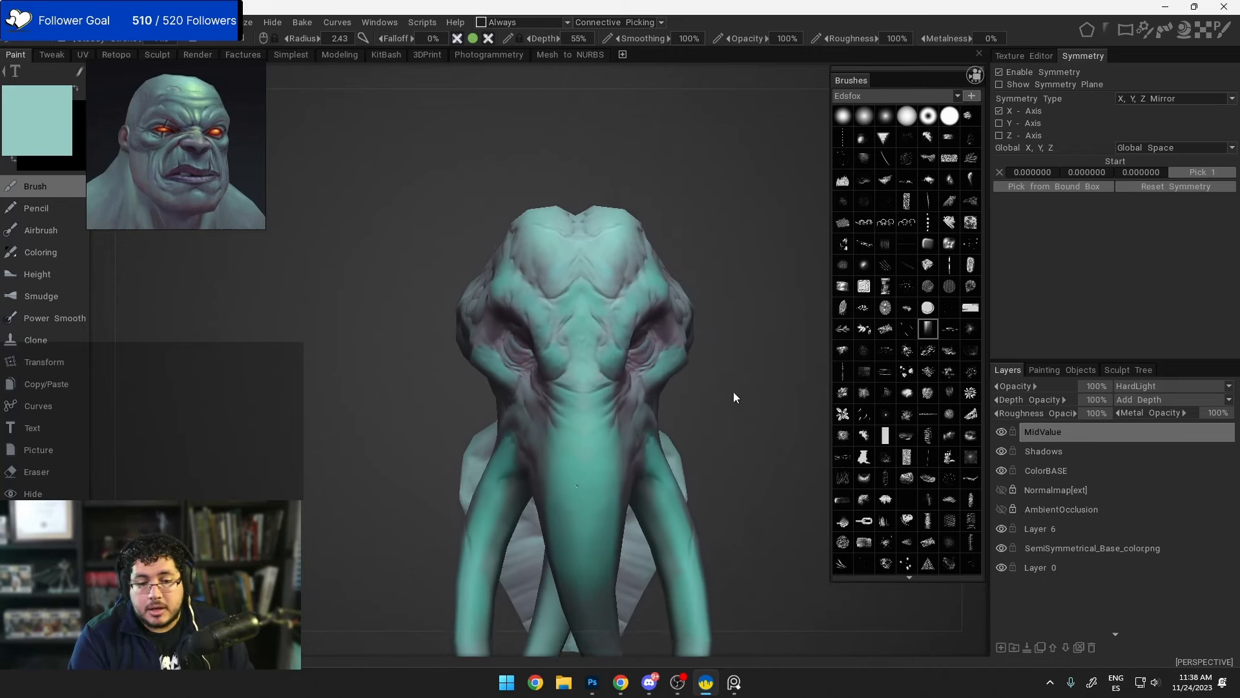
left_click(1212, 387)
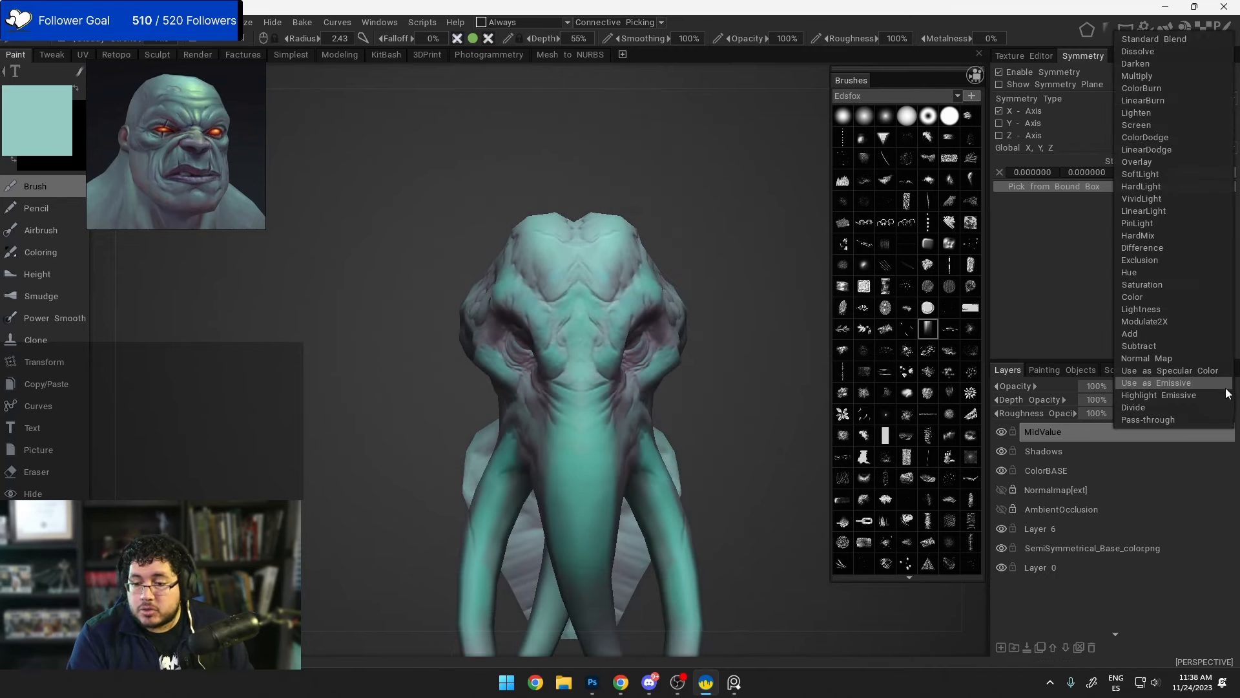
left_click(1152, 226)
left_click_drag(786, 497, 843, 475)
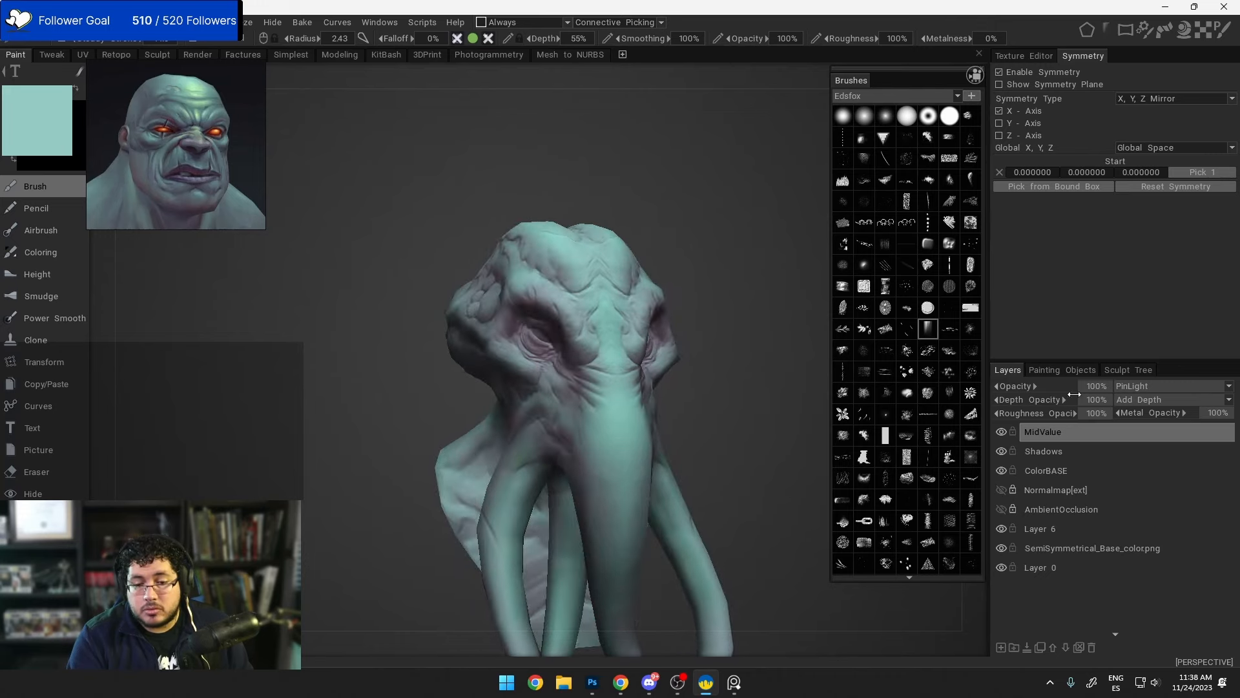
Step: Add a new layer above MidValue for painting around the eye and nose bridge
left_click(1002, 648)
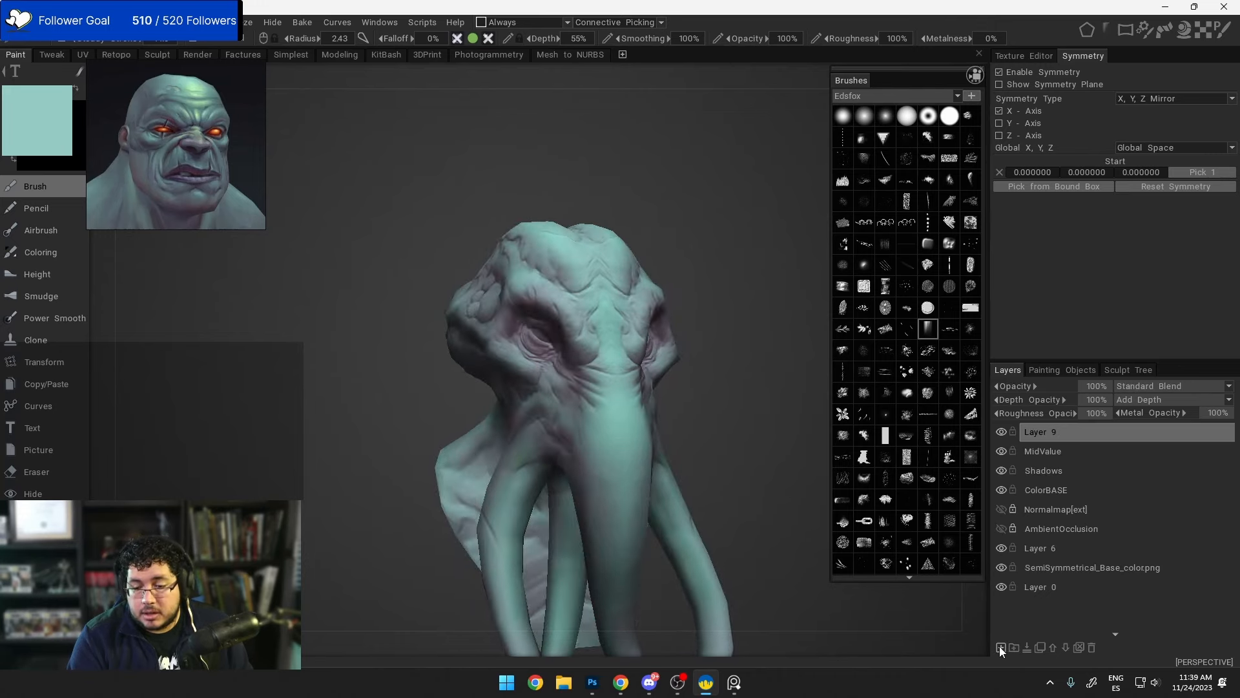
left_click_drag(787, 442, 755, 368)
right_click_drag(750, 388, 761, 419, "alt")
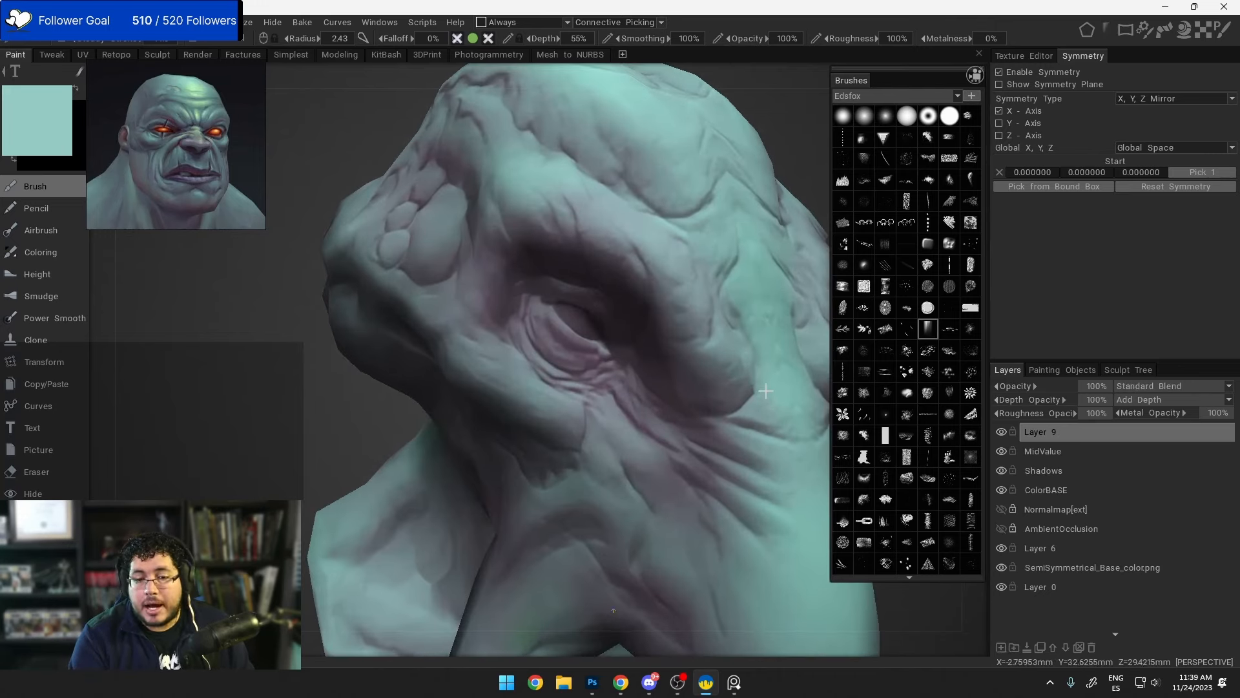
left_click_drag(759, 385, 722, 463, "alt")
middle_click_drag(722, 463, 720, 445, "alt")
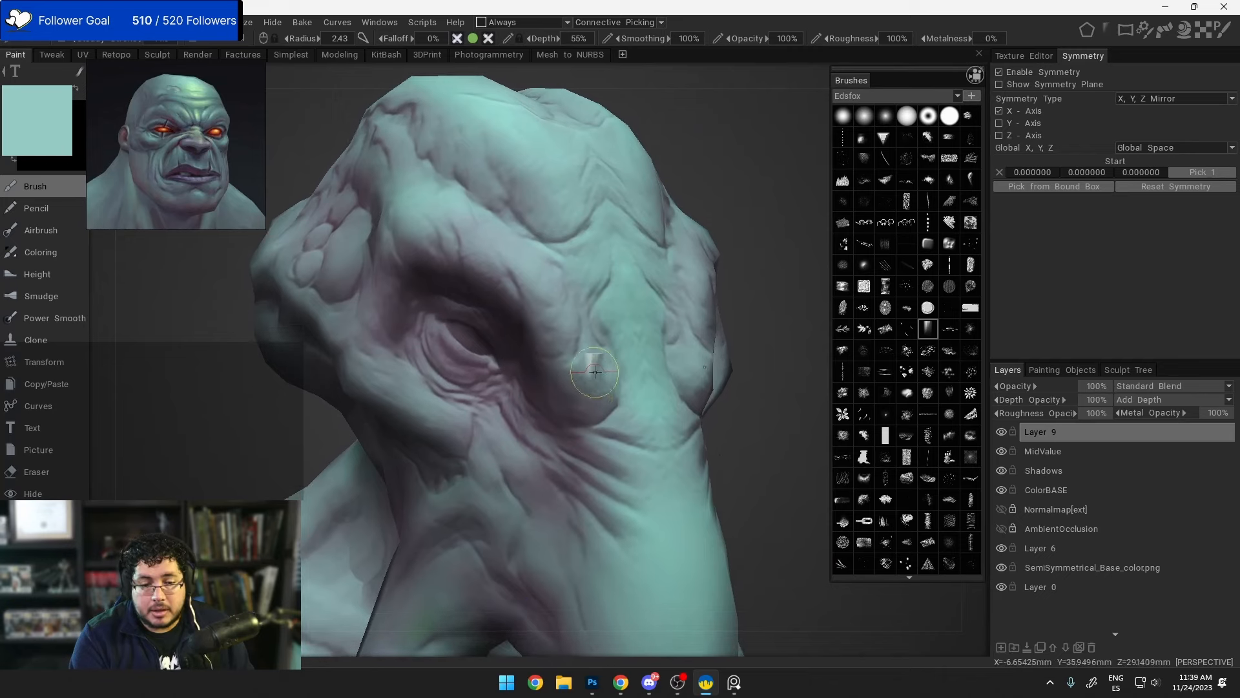
Step: Sample the skin colour near the nose bump, set the brush depth to 60%, and lighten the colour to #809C99
key("v")
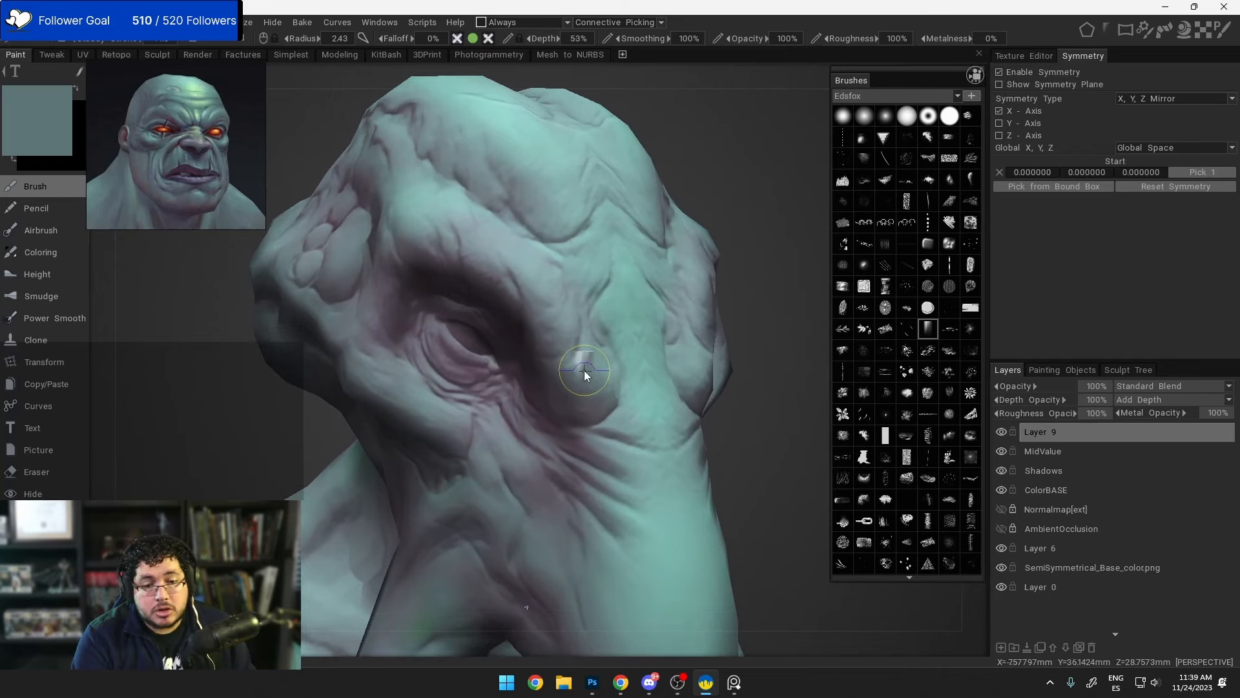
right_click_drag(584, 370, 584, 363)
left_click(46, 126)
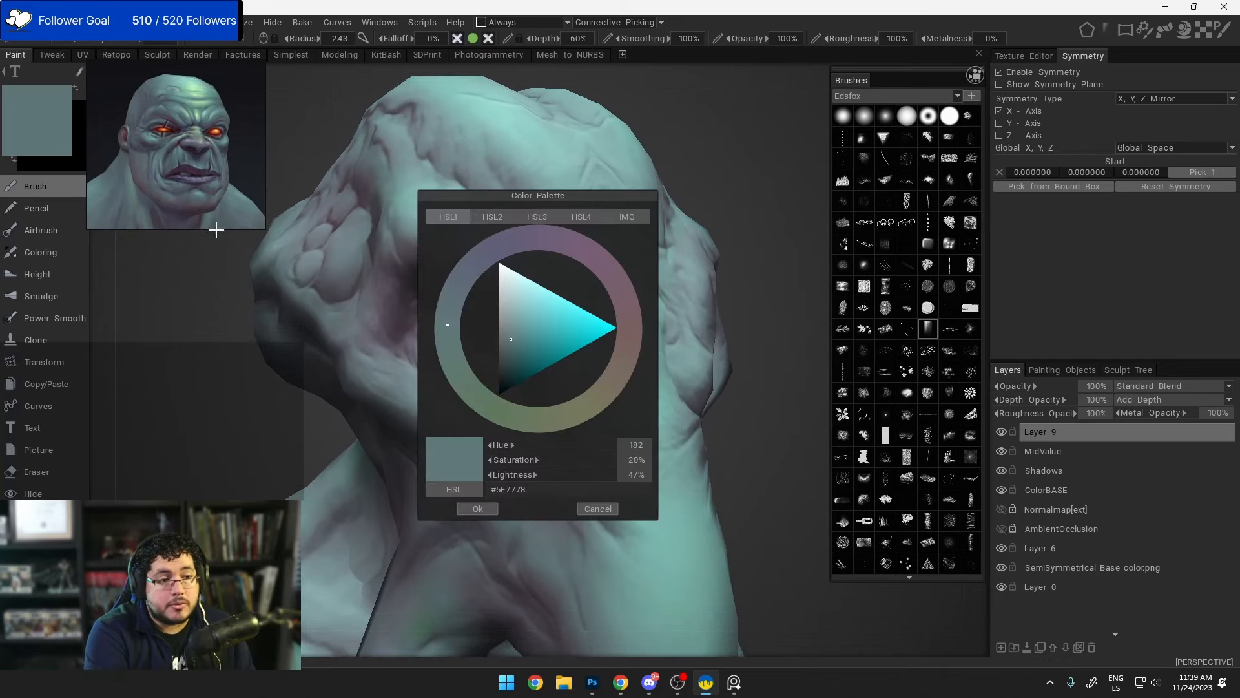
left_click(514, 329)
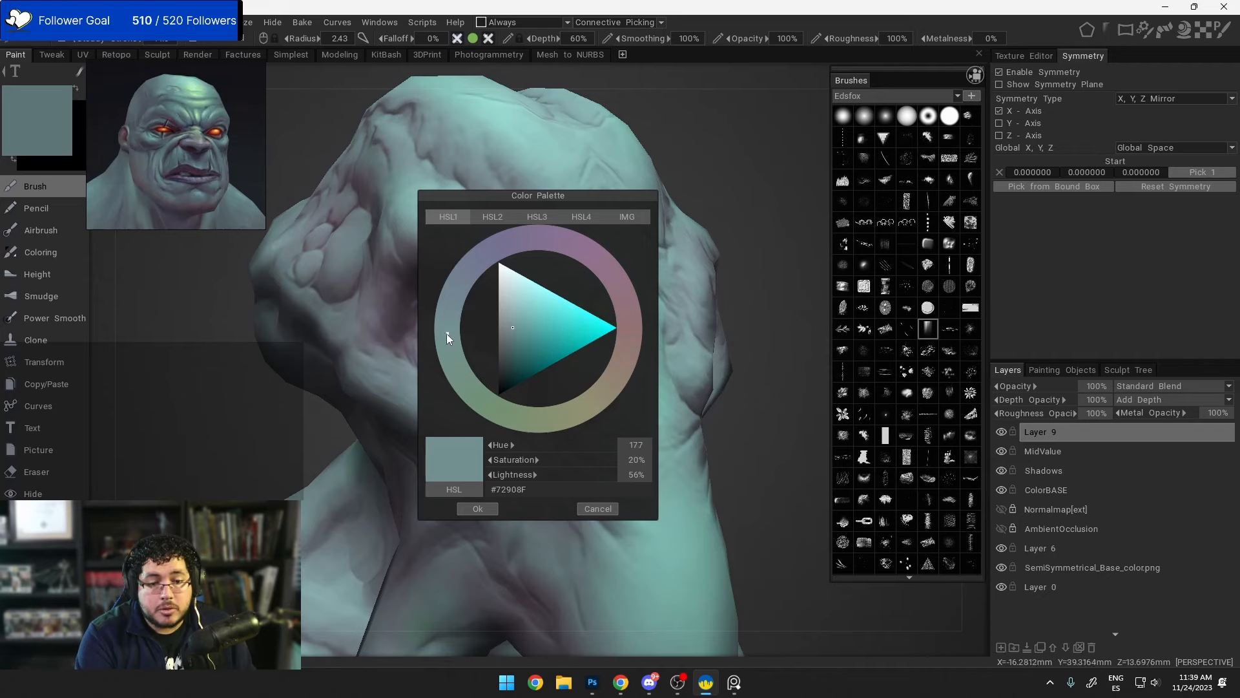
left_click(448, 337)
left_click(512, 322)
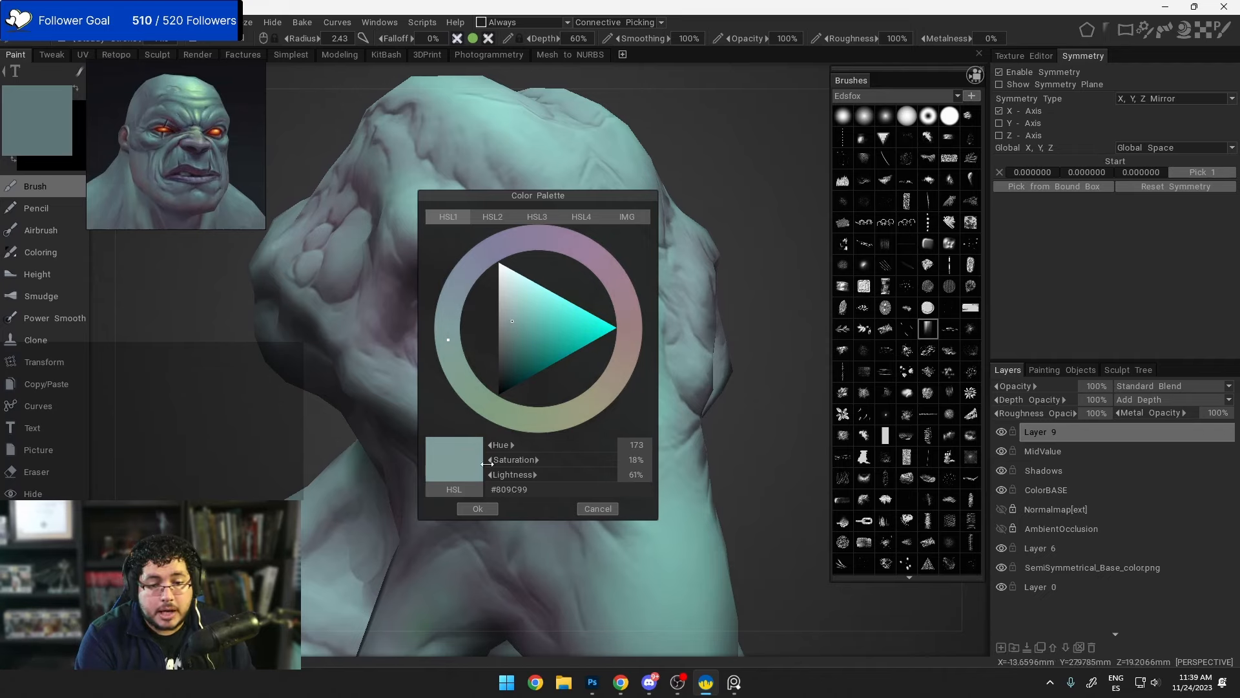
left_click(484, 509)
Step: Reduce the brush radius to 1.85 and paint pale grey-teal over the nose bump and inner brow on the new layer
left_click_drag(603, 349, 571, 341, "alt")
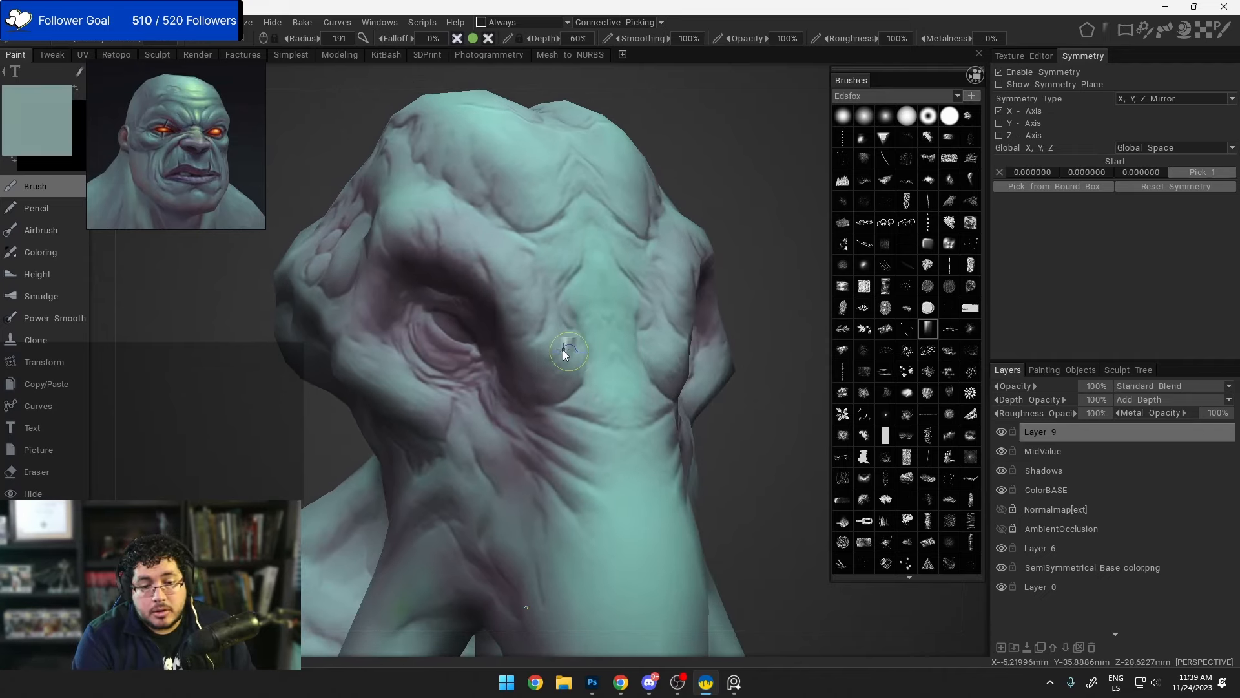
right_click_drag(565, 350, 554, 345)
mouse_move(555, 346)
left_mouse_down()
mouse_move(536, 358)
mouse_move(549, 336)
mouse_move(567, 384)
mouse_move(575, 360)
mouse_move(537, 347)
mouse_move(516, 320)
mouse_move(526, 313)
mouse_move(520, 261)
left_mouse_up()
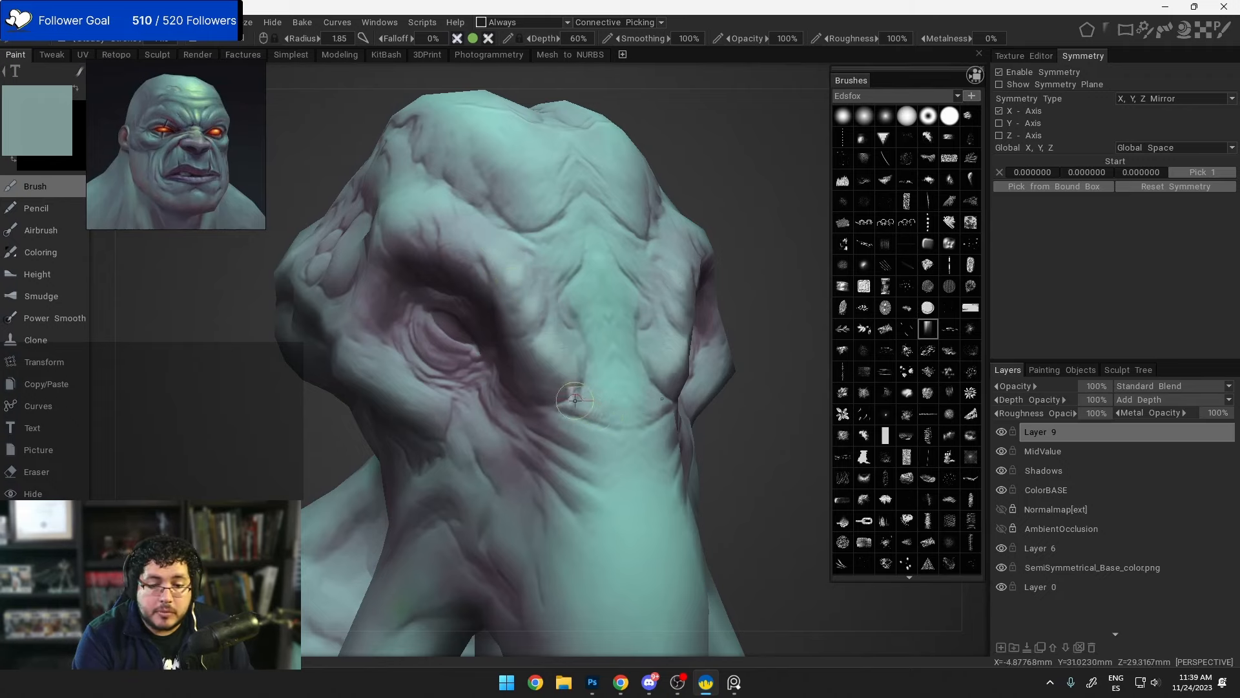
Step: Paint the forehead with grey-teal at a 2.95 brush radius, switching to the rough textured brush alpha with 0% depth
mouse_move(588, 375)
left_mouse_down("alt")
mouse_move(595, 342)
mouse_move(568, 321)
left_mouse_up("alt")
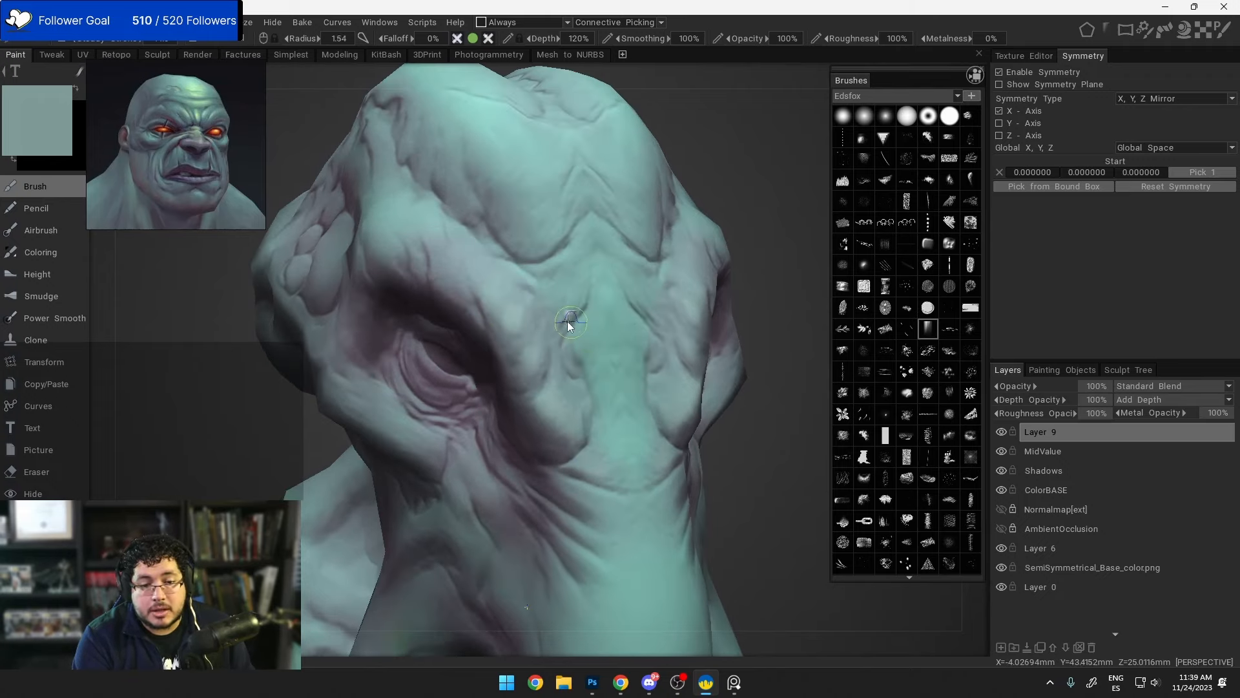
right_click_drag(567, 321, 572, 321)
right_click_drag(513, 194, 518, 195)
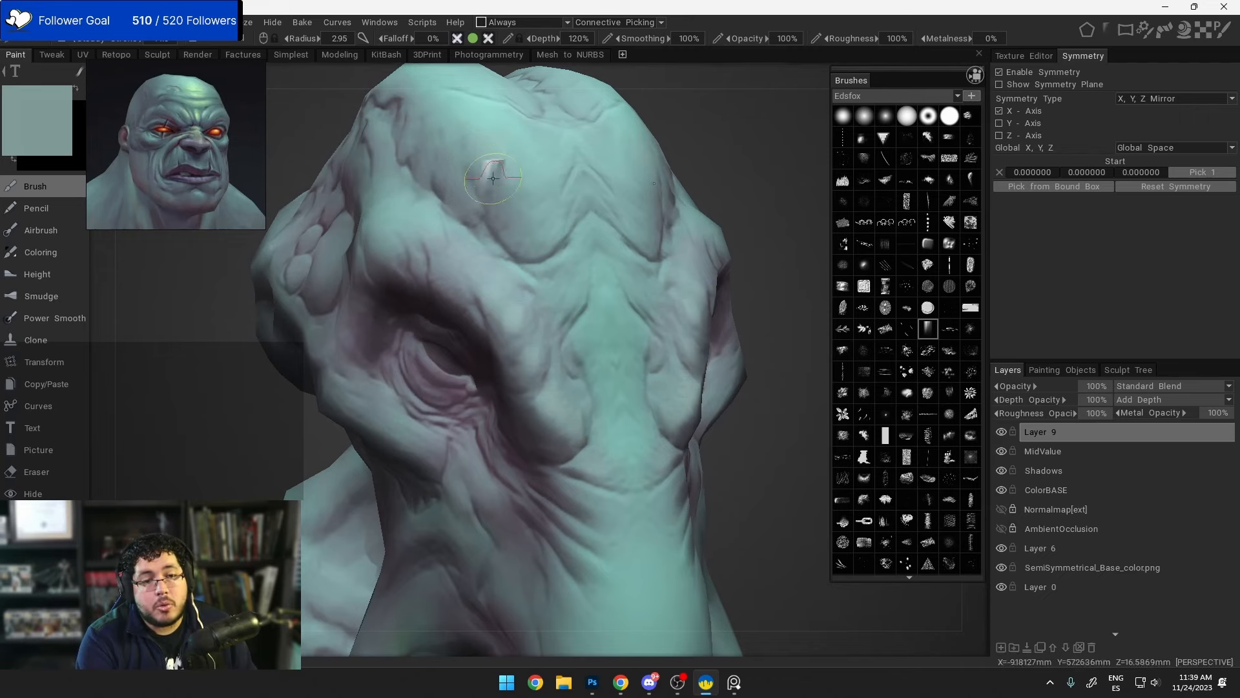
scroll(493, 130, "up", 3)
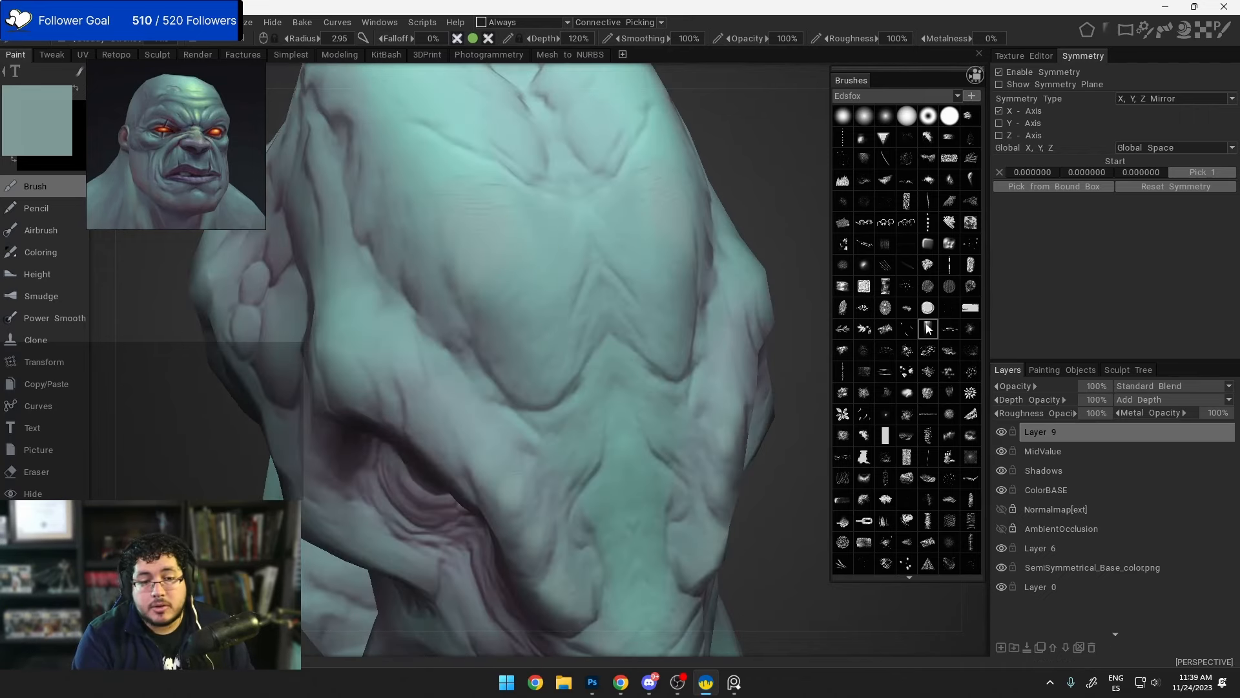
left_click(884, 329)
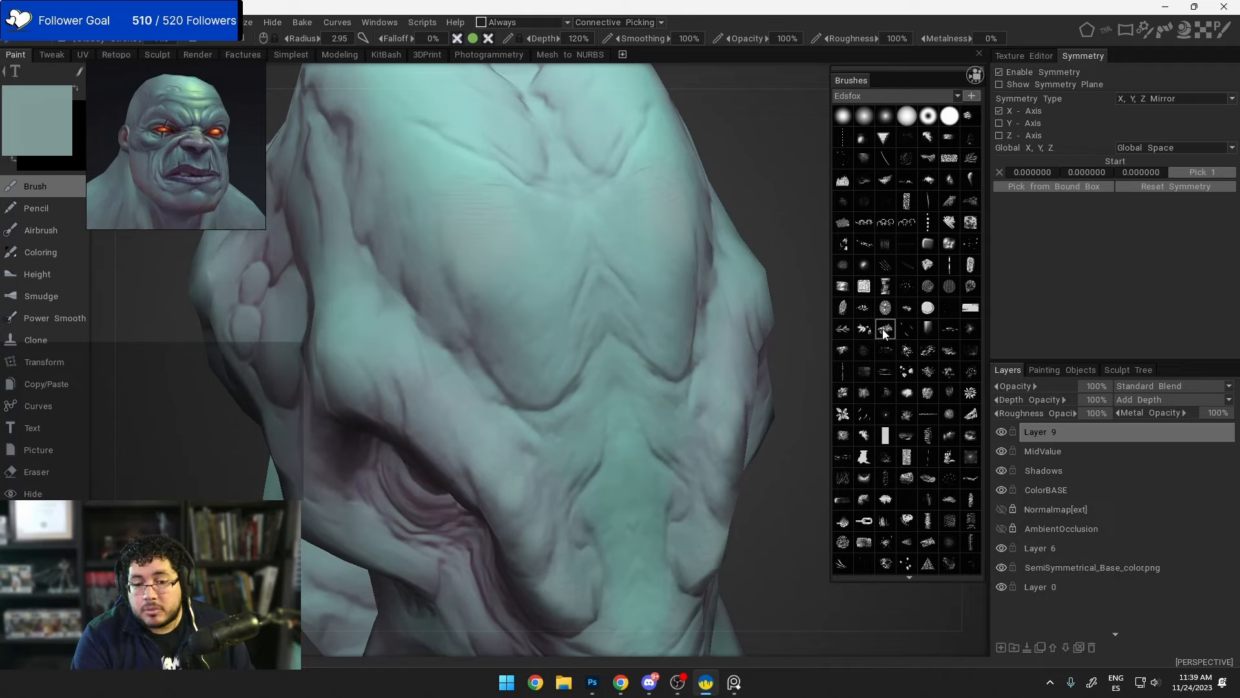
mouse_move(542, 265)
right_mouse_down()
mouse_move(528, 270)
mouse_move(544, 291)
mouse_move(543, 327)
right_mouse_up()
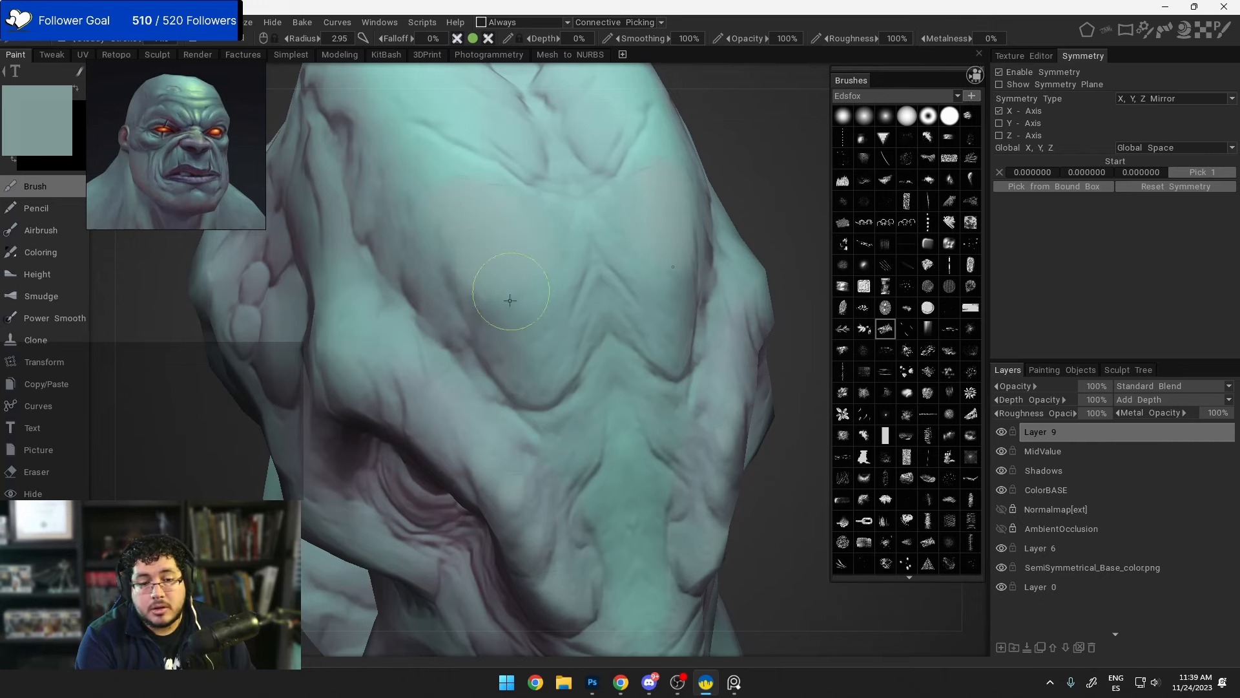
Step: Shift the paint colour to a slightly more saturated teal and paint the forehead, reducing the brush radius to 2.33
left_click_drag(511, 300, 512, 243, "alt")
left_click(57, 124)
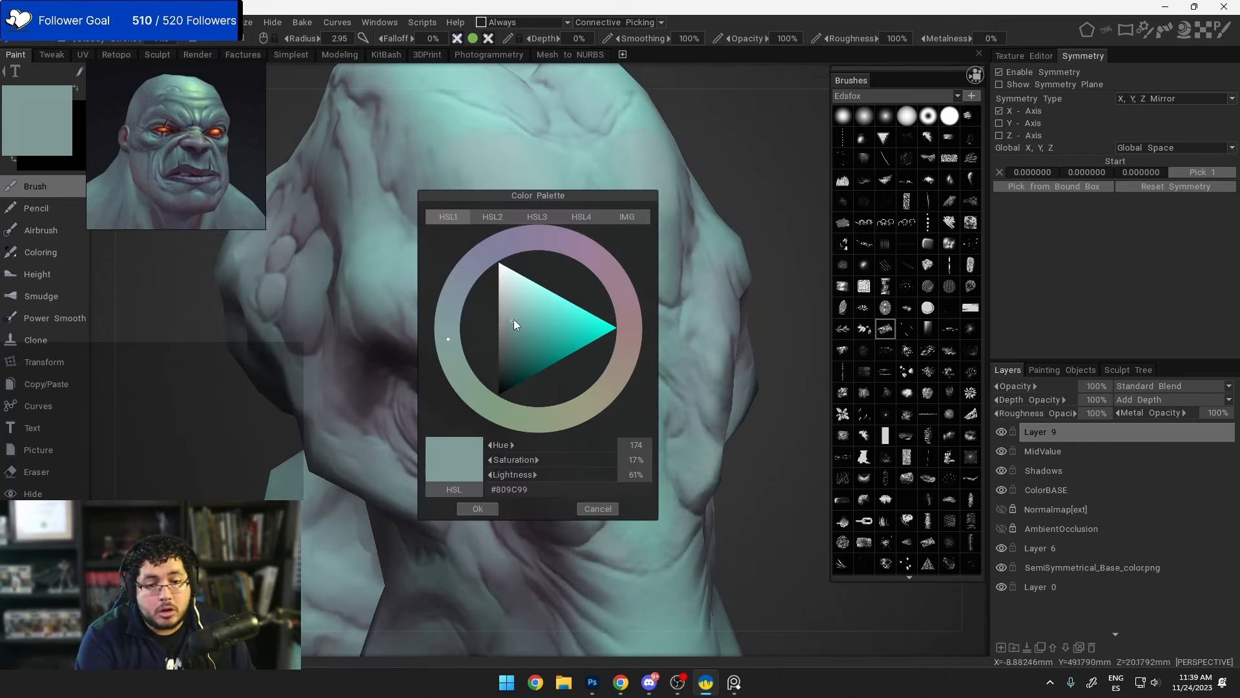
left_click_drag(514, 319, 521, 321)
left_click(477, 509)
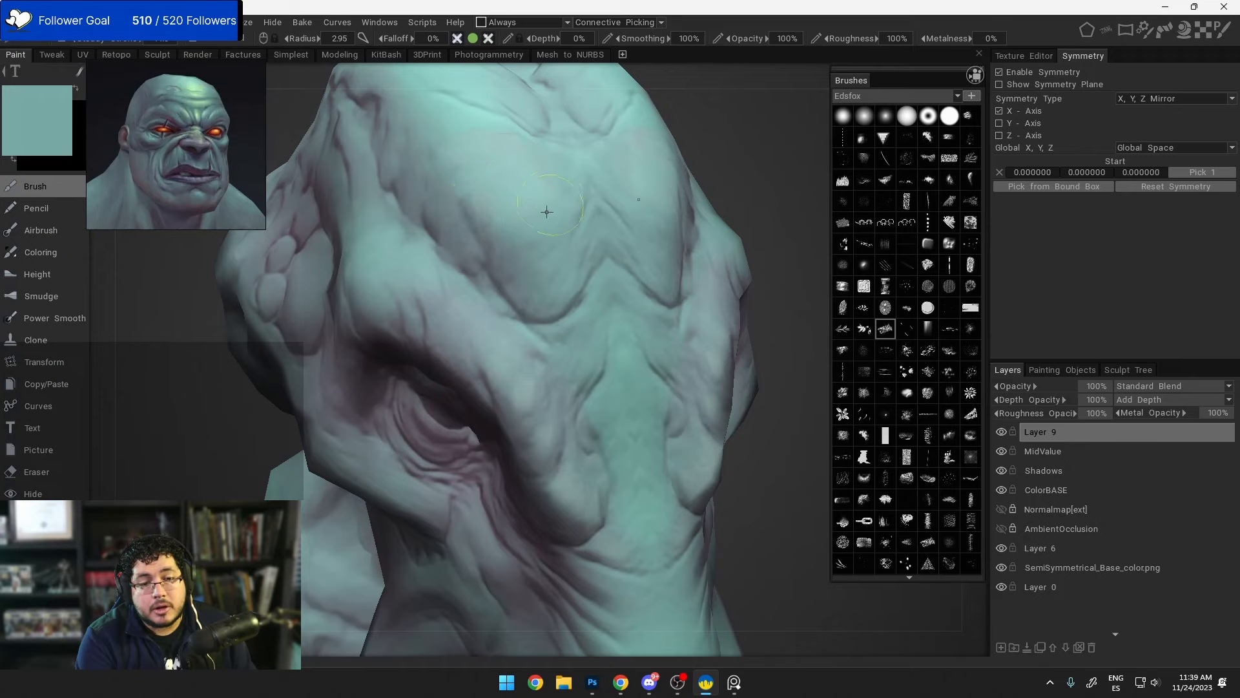
right_click_drag(503, 205, 477, 213)
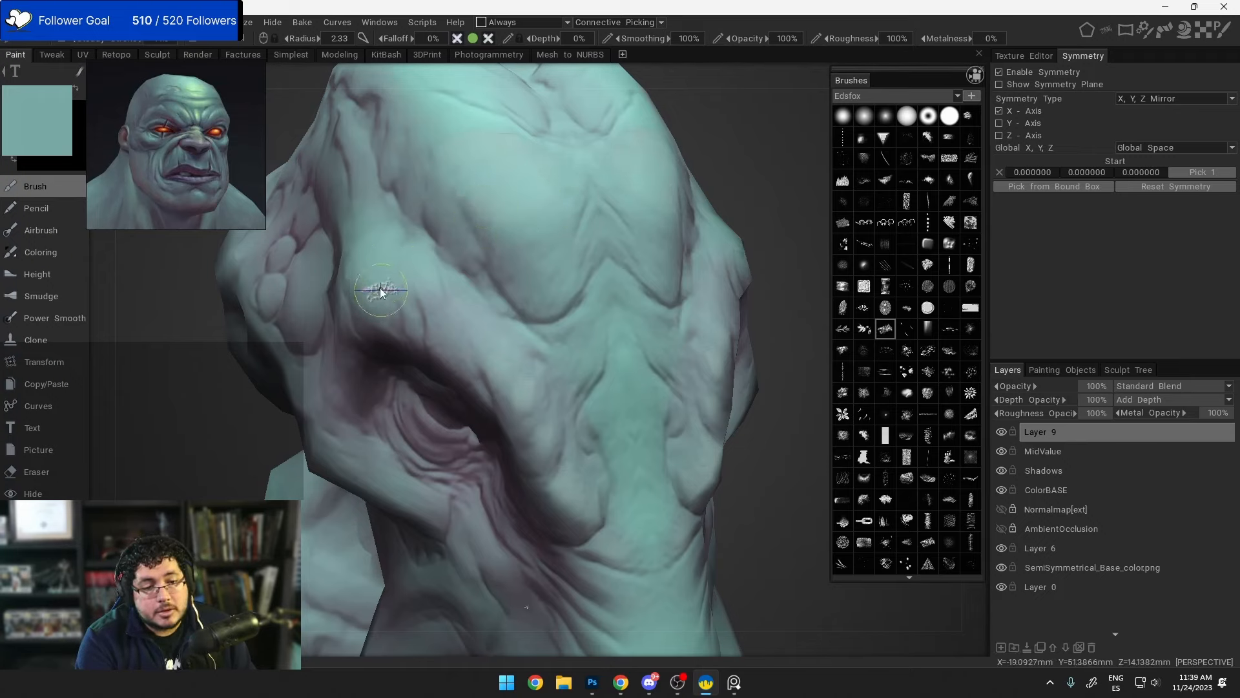
Step: Reduce the brush radius to 1.07 and paint teal lights along the brow ridge above the eye
right_click_drag(366, 285, 373, 267)
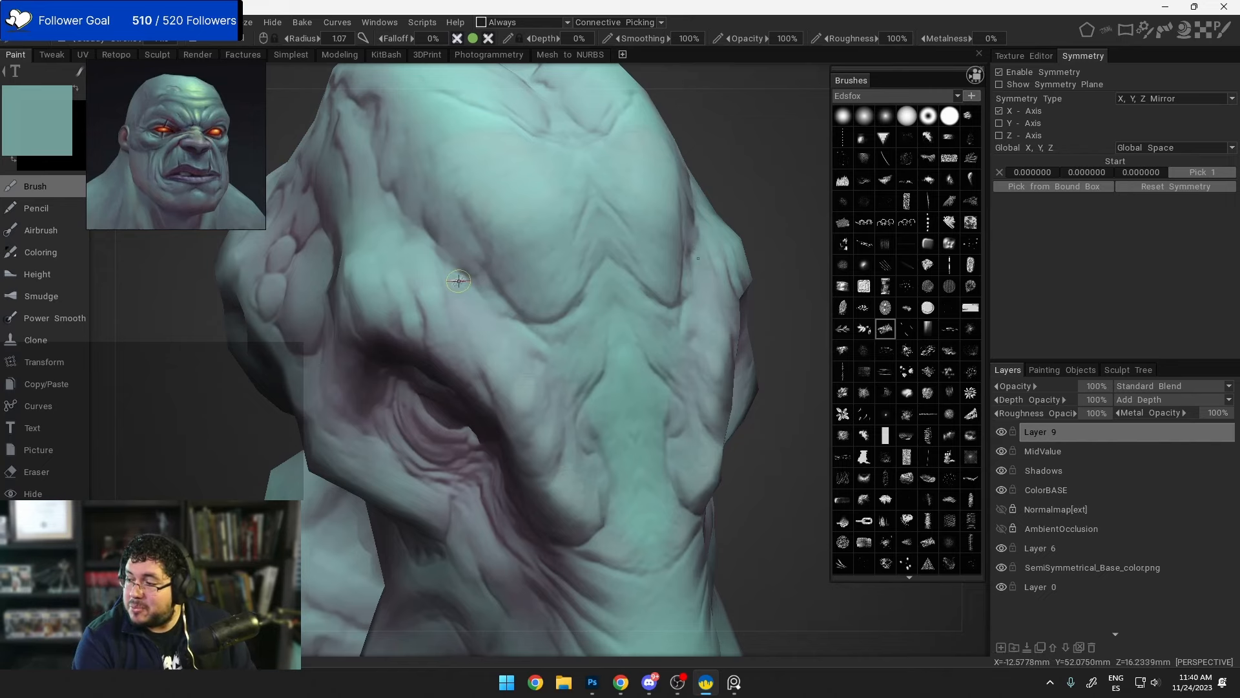
mouse_move(459, 281)
right_mouse_down("alt")
mouse_move(475, 261)
mouse_move(472, 293)
right_mouse_up("alt")
mouse_move(438, 372)
left_mouse_down("alt")
mouse_move(437, 333)
mouse_move(460, 321)
left_mouse_up("alt")
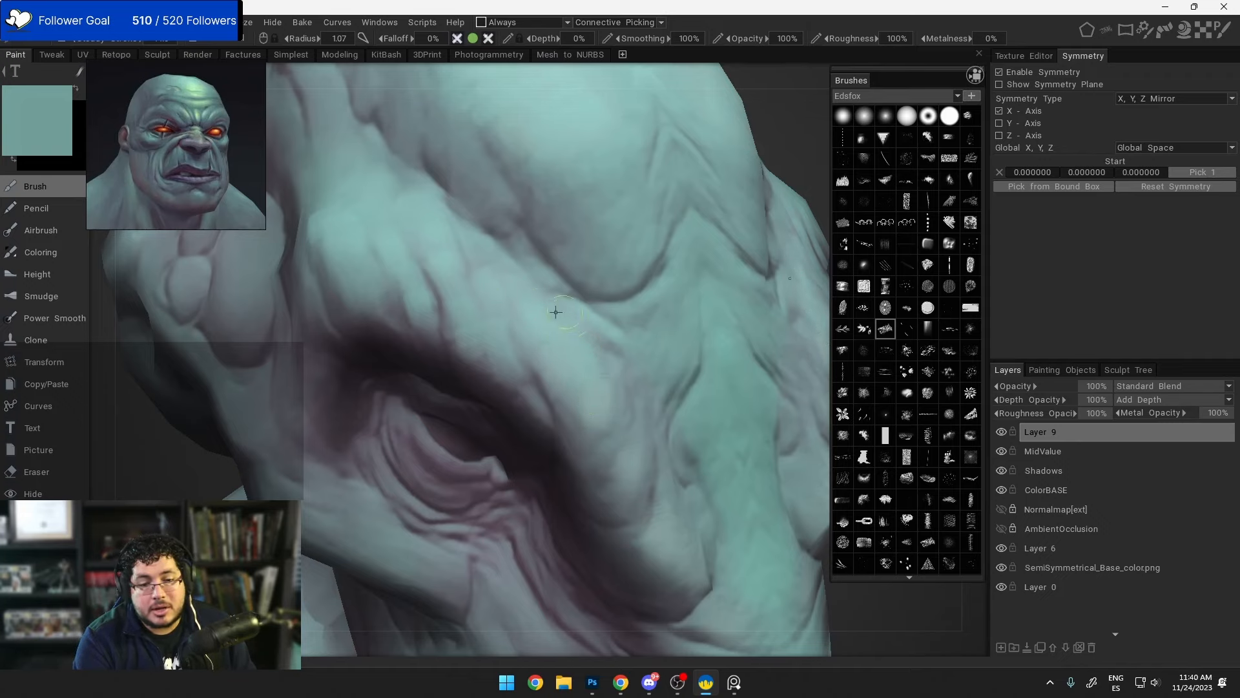
right_click_drag(642, 403, 630, 370, "alt")
left_click_drag(630, 369, 619, 381, "alt")
mouse_move(619, 381)
right_mouse_down("alt")
mouse_move(583, 247)
mouse_move(646, 390)
right_mouse_up("alt")
middle_click_drag(646, 391, 649, 297, "alt")
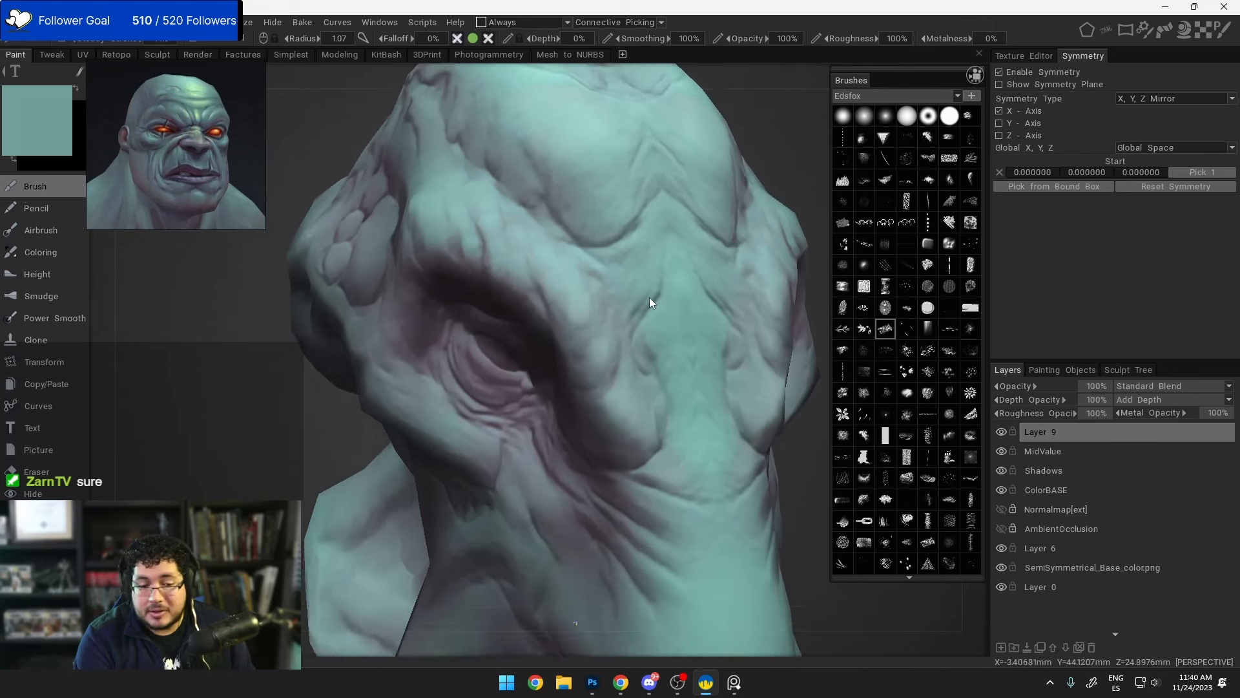
Step: Enlarge the brush radius to about 1.49 and paint teal lights on the cheekbone and the folds below the eye
left_click_drag(649, 298, 641, 242, "alt")
right_click_drag(641, 242, 637, 271, "alt")
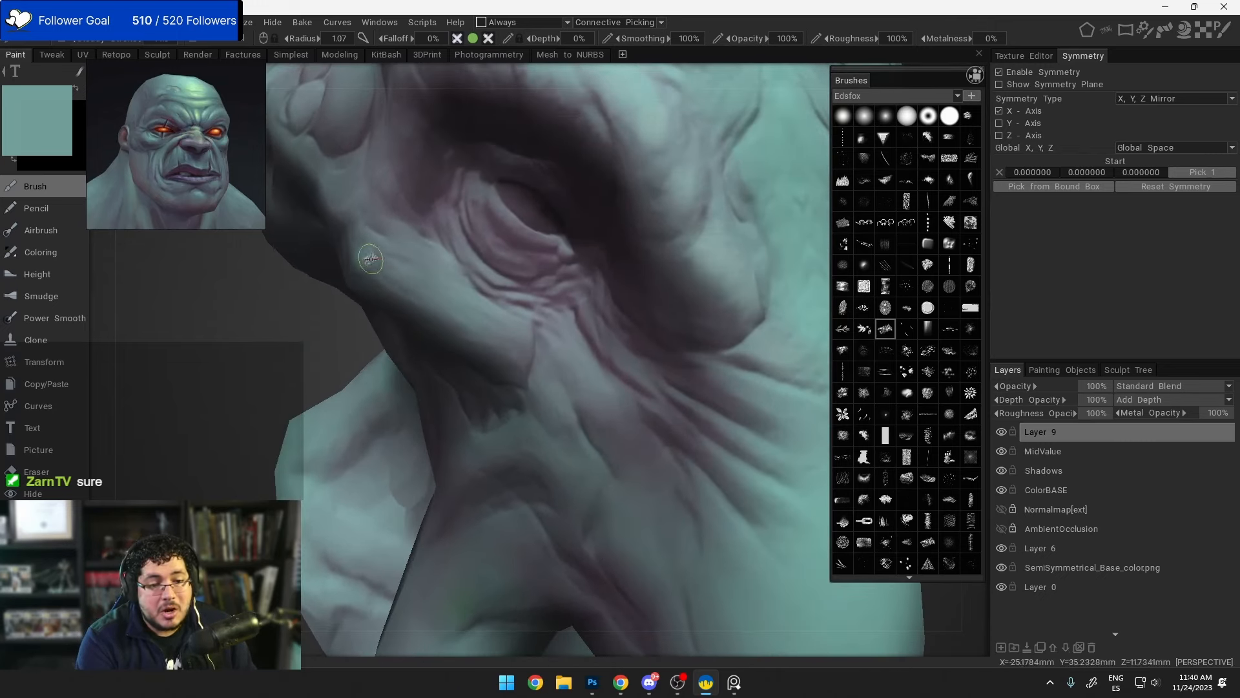
key("bracketright")
key("bracketright")
mouse_move(382, 242)
left_mouse_down()
mouse_move(373, 257)
mouse_move(424, 283)
mouse_move(432, 260)
mouse_move(417, 263)
mouse_move(377, 214)
left_mouse_up()
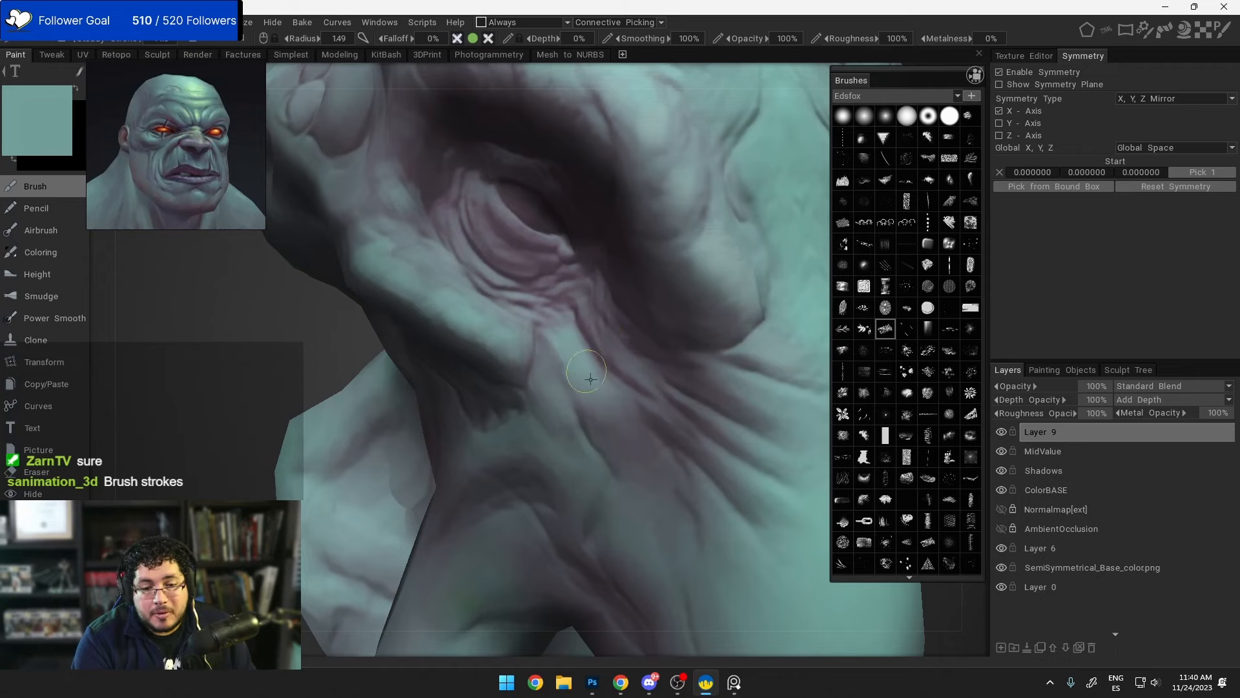
right_click_drag(554, 378, 538, 375)
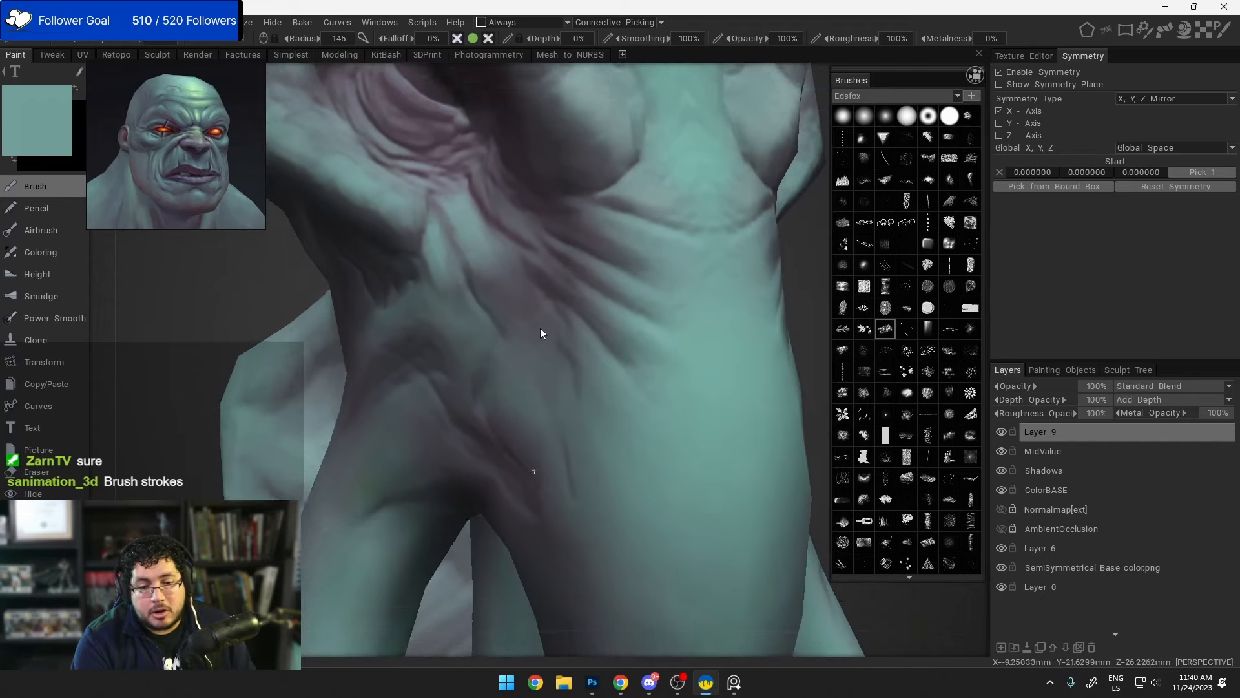
Step: Reduce the brush radius to 1.09 and paint teal lights on the wrinkles below the nose bump
right_click_drag(540, 327, 567, 362, "alt")
left_click_drag(567, 362, 541, 352, "alt")
middle_click_drag(541, 352, 560, 382, "alt")
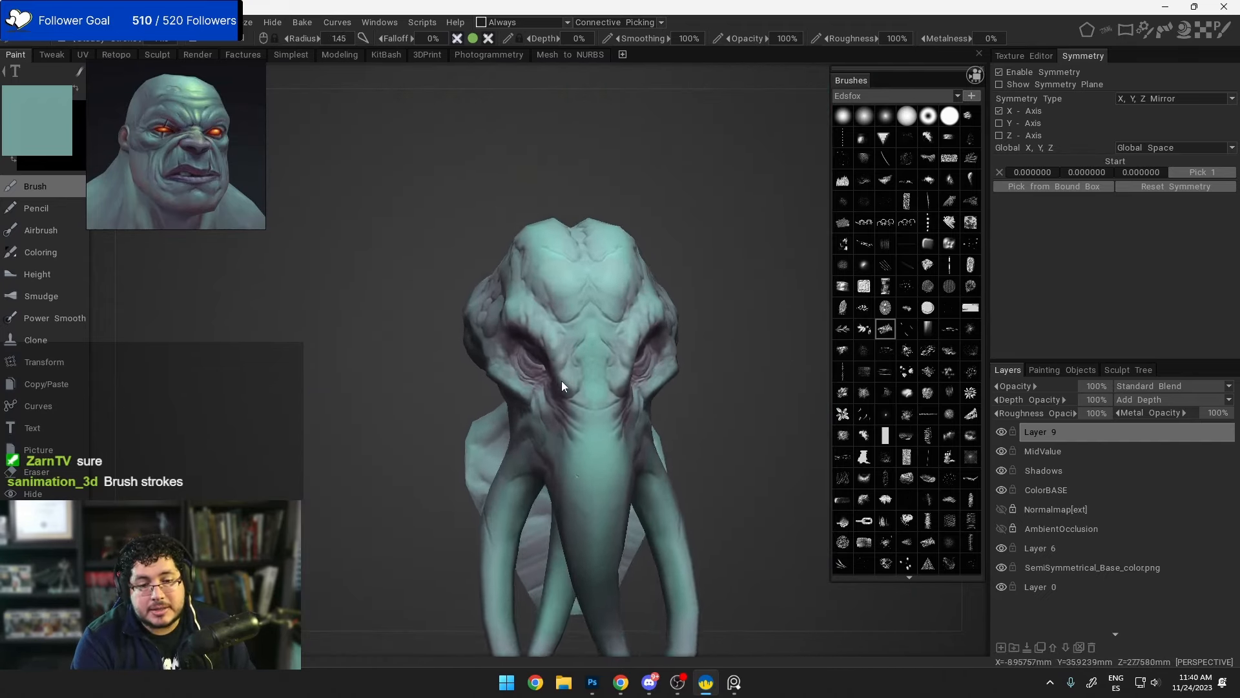
right_click_drag(560, 382, 588, 381, "alt")
middle_click_drag(588, 381, 548, 308, "alt")
left_click_drag(548, 309, 582, 340, "alt")
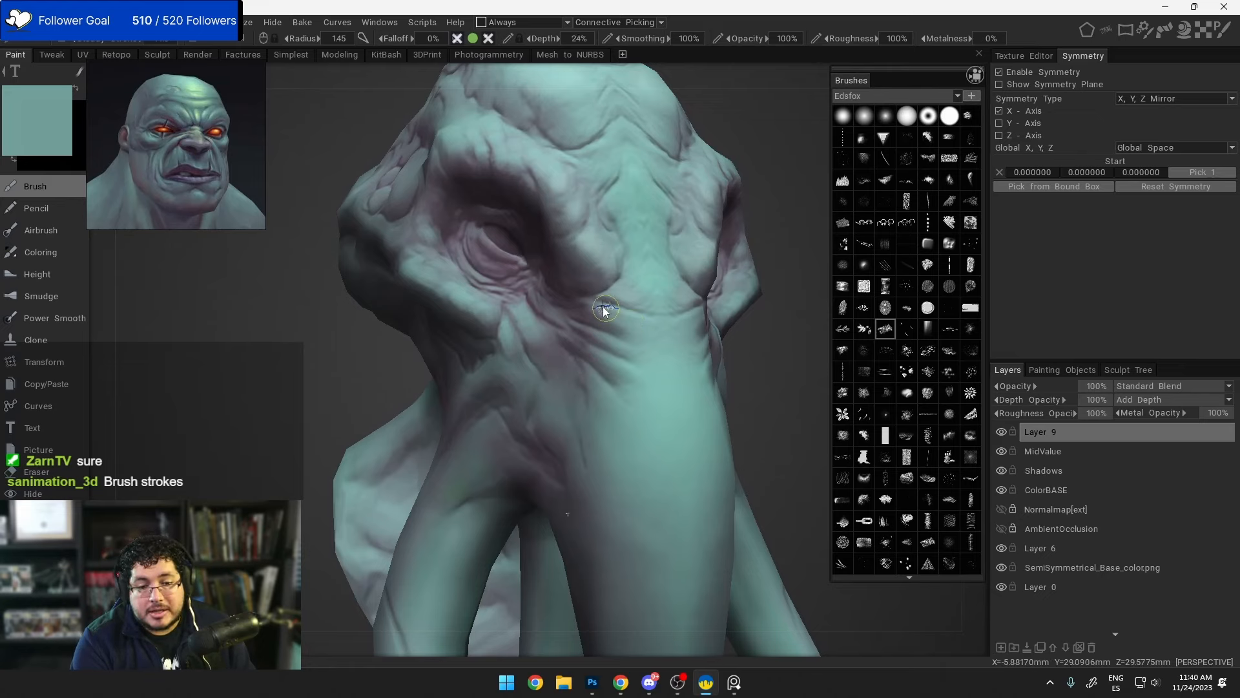
right_click_drag(605, 309, 601, 308)
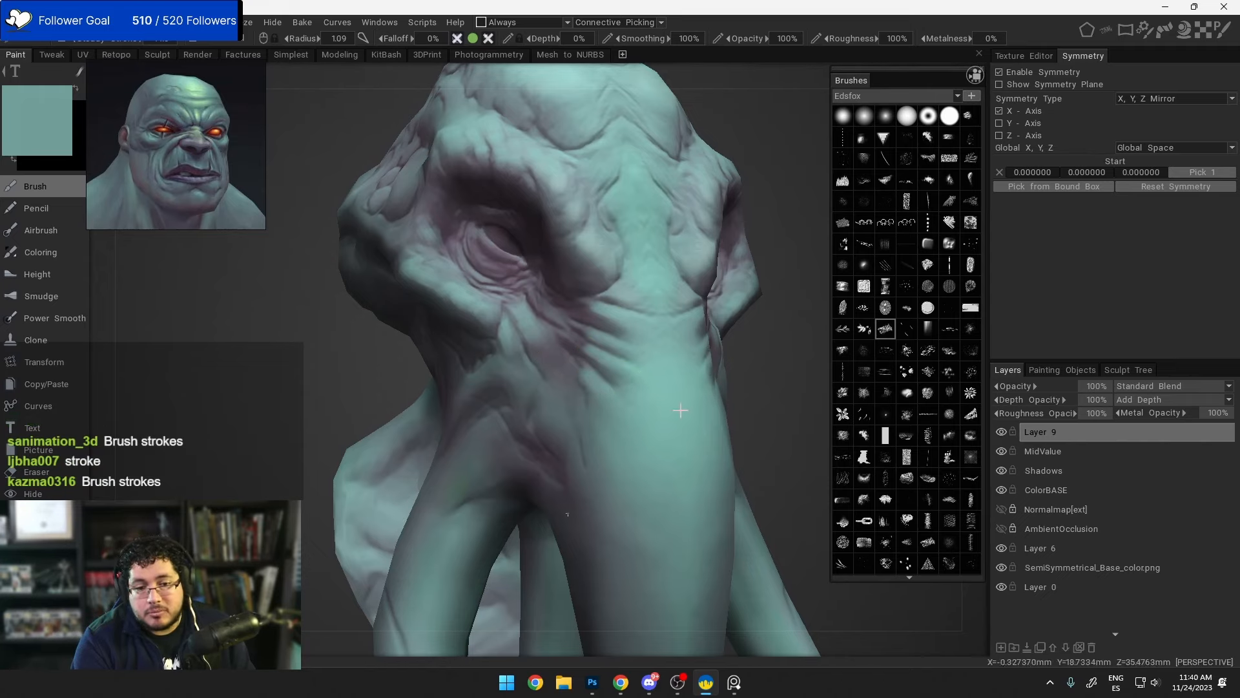
Step: Paint teal light over the large bump on the side of the head with brush radius 2.85, reducing it to 1.27
left_click_drag(681, 409, 614, 353, "alt")
right_click_drag(614, 352, 593, 333, "alt")
left_click_drag(593, 334, 597, 319, "alt")
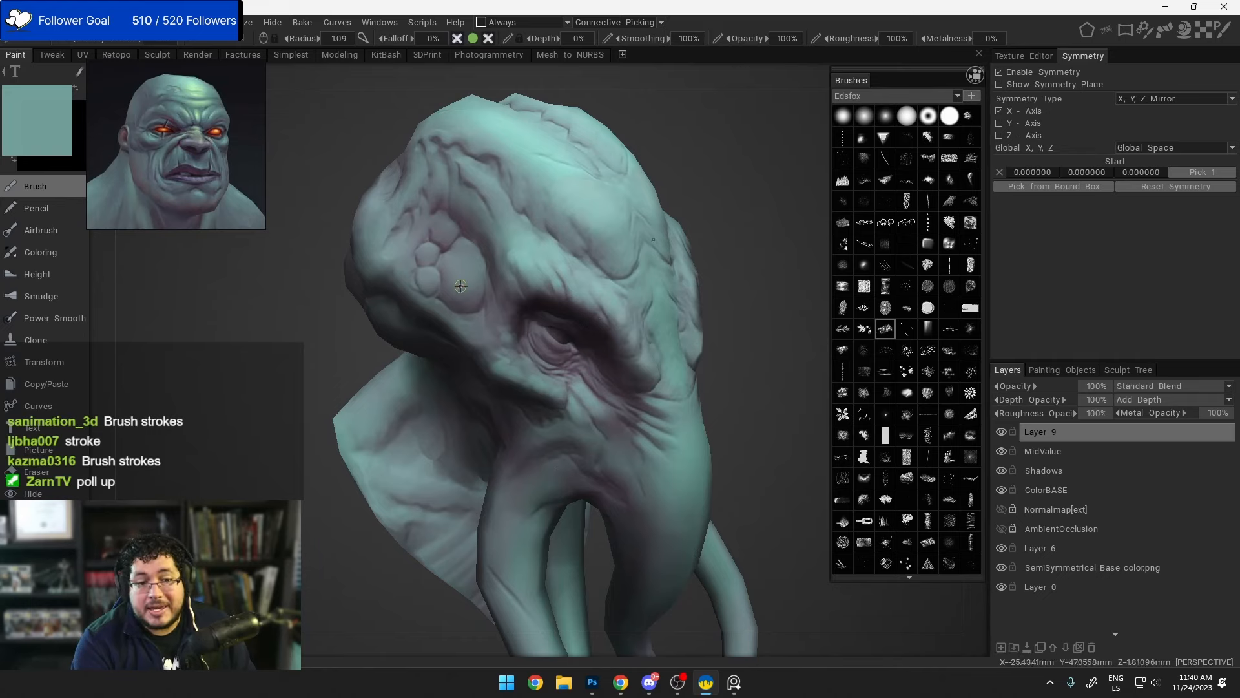
right_click_drag(459, 288, 471, 288)
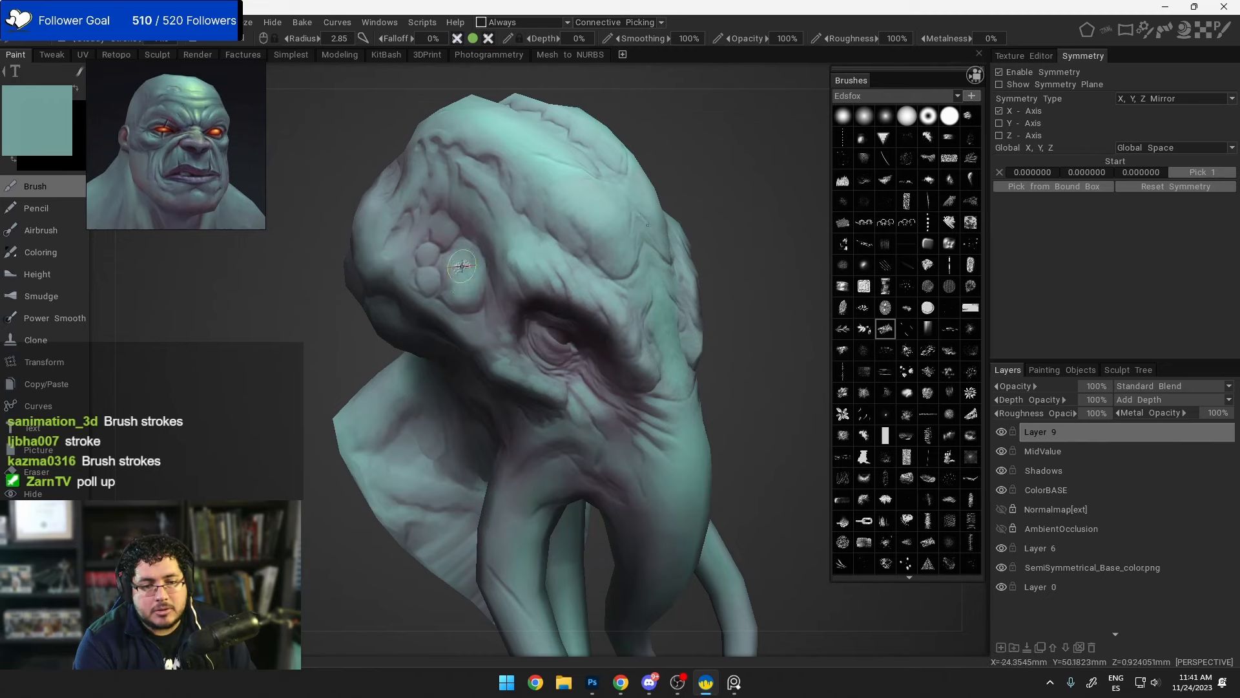
key("bracketleft")
key("bracketleft")
key("bracketleft")
key("bracketleft")
key("bracketleft")
key("bracketleft")
key("bracketleft")
key("bracketleft")
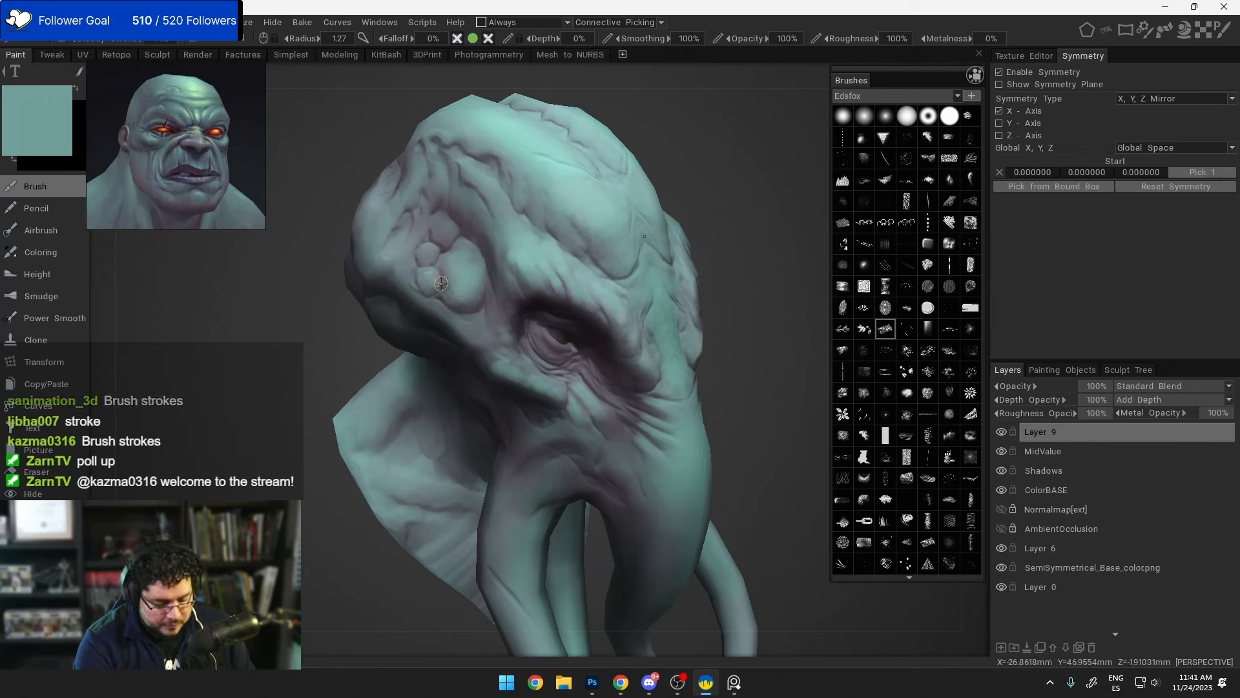
Step: Sample the dark and teal skin tones around the side bumps and blend them over the bumps with brush radius 2.72
key("v")
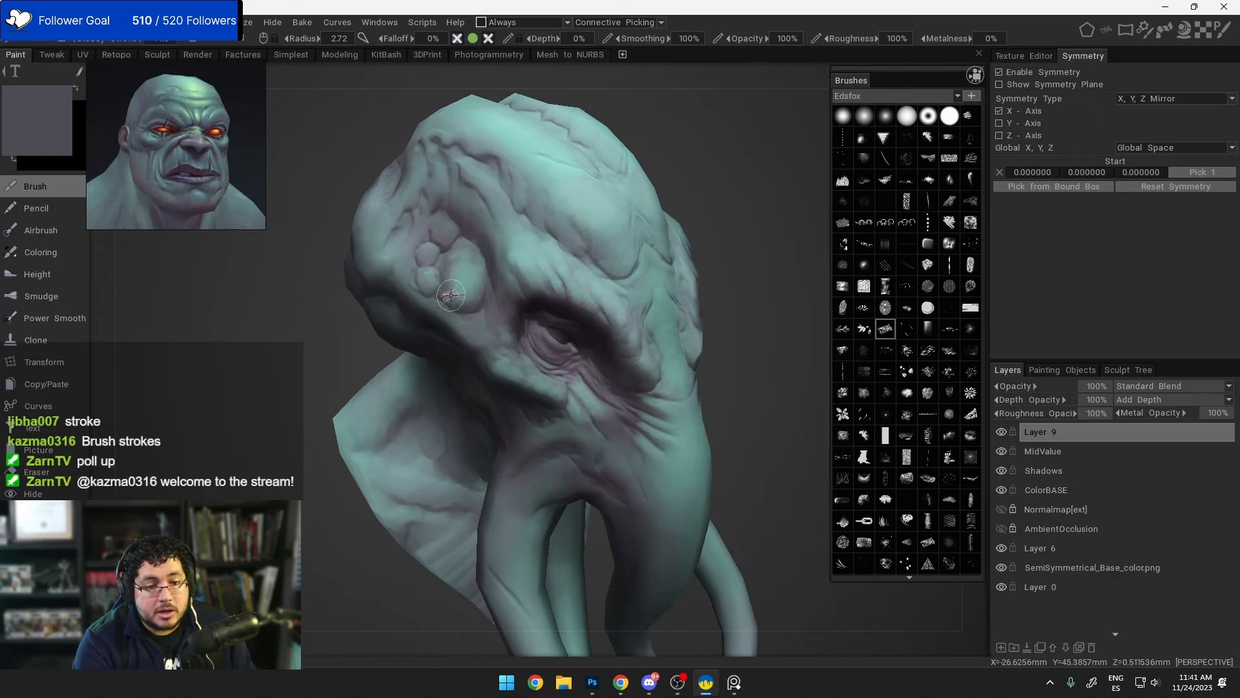
key("v")
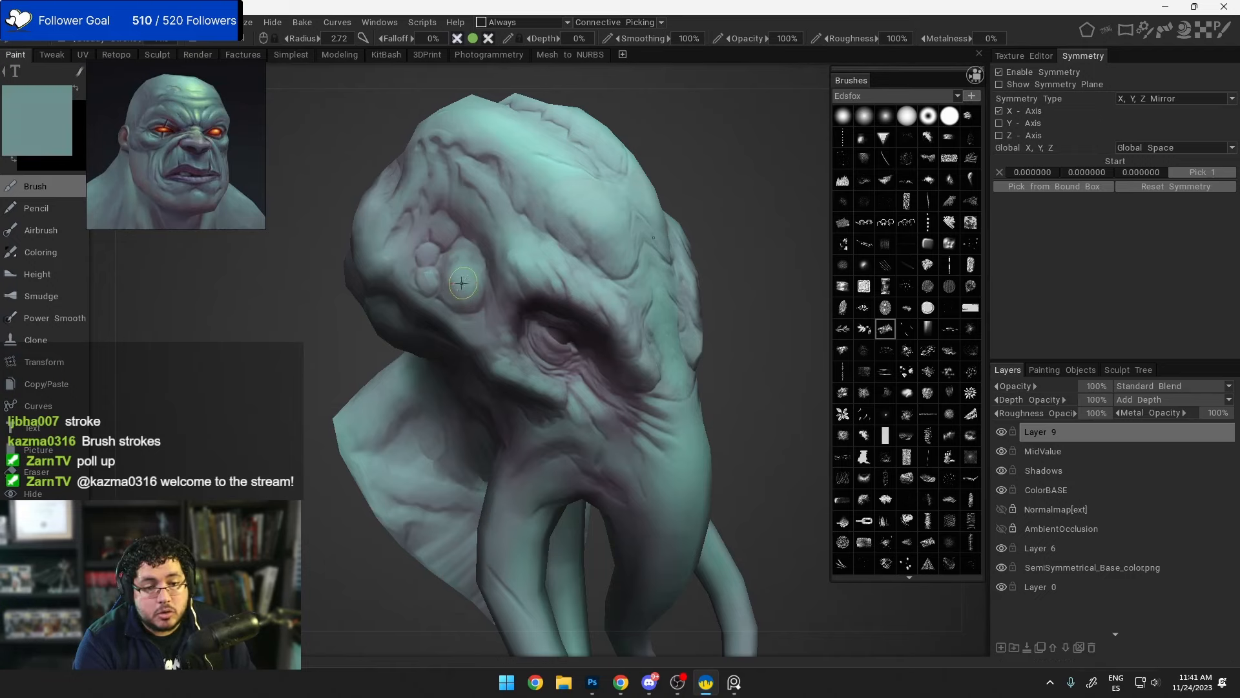
key("v")
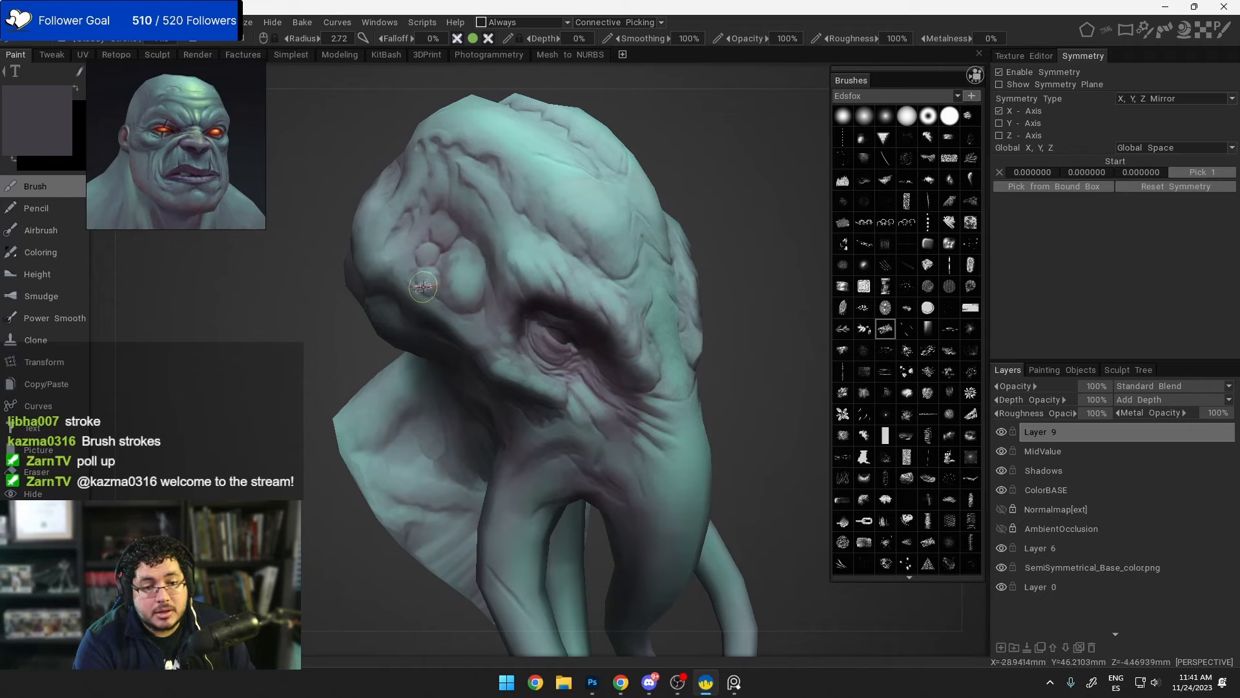
right_click_drag(446, 296, 451, 285, "alt")
middle_click_drag(451, 285, 575, 340, "alt")
key("v")
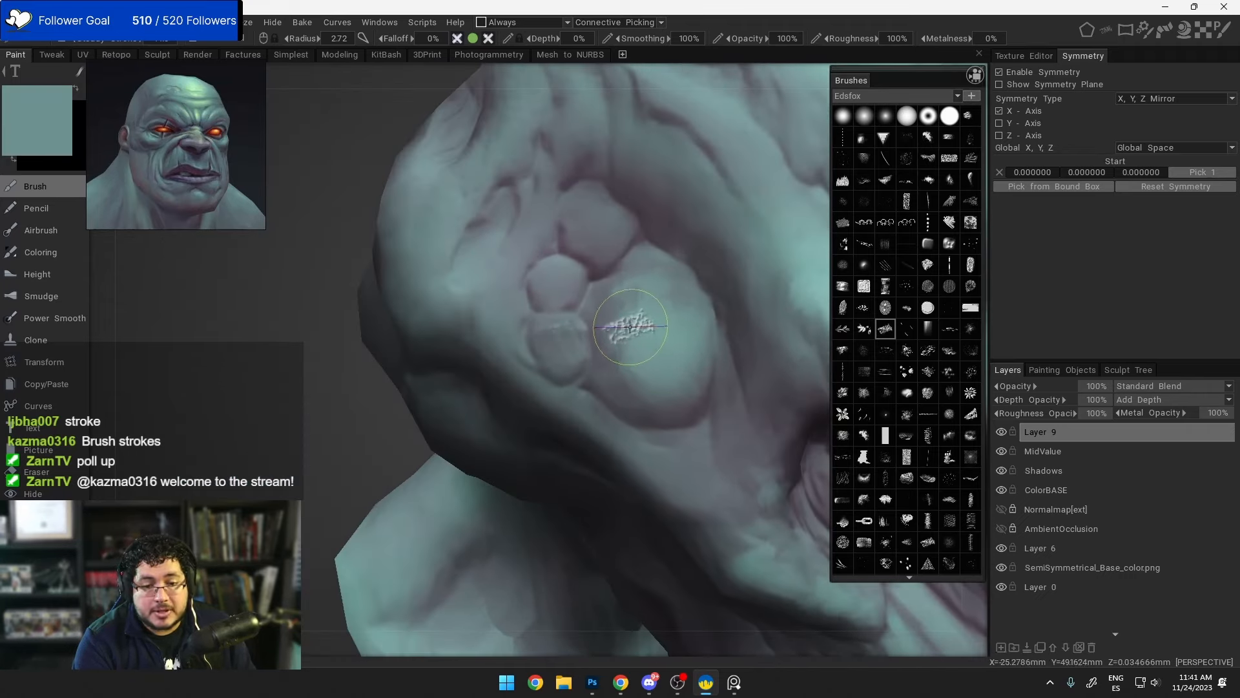
Step: Paint the sampled teal on the large and small side bumps, reducing the brush radius to 1.84 and then 1.41
right_click_drag(632, 326, 612, 323)
left_click_drag(565, 331, 556, 322)
right_click_drag(568, 323, 560, 330)
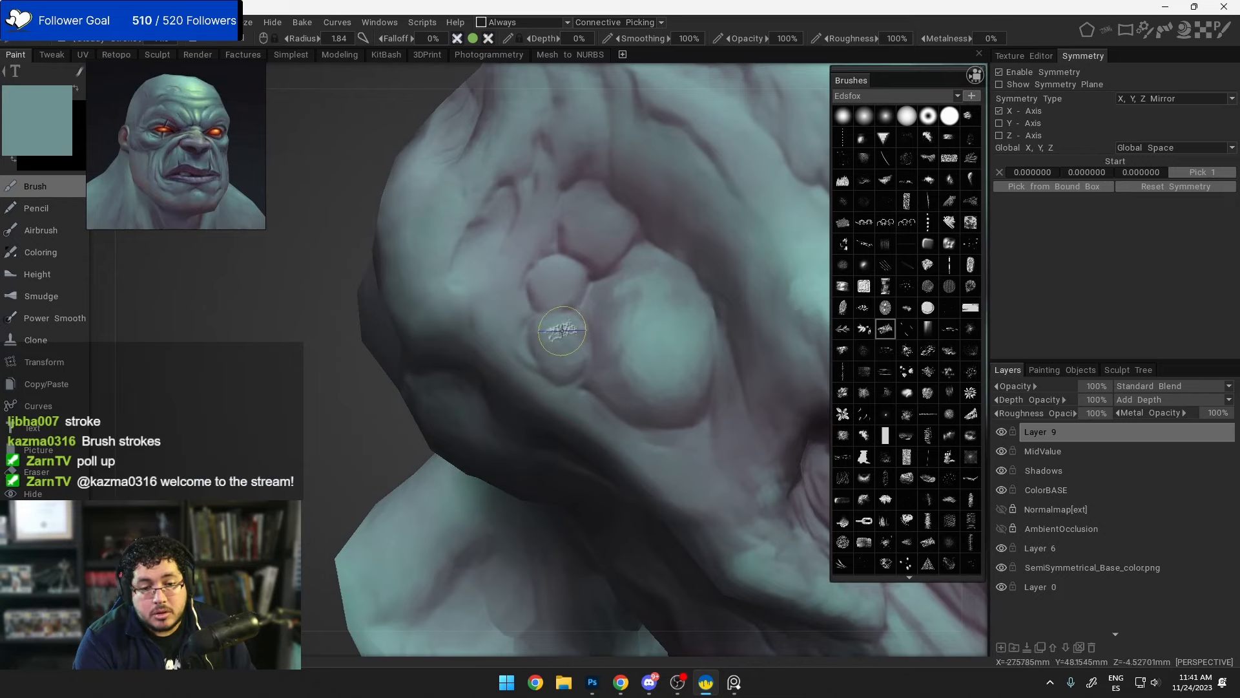
left_click_drag(556, 332, 577, 341)
mouse_move(562, 274)
left_mouse_down()
mouse_move(562, 289)
mouse_move(563, 267)
left_mouse_up()
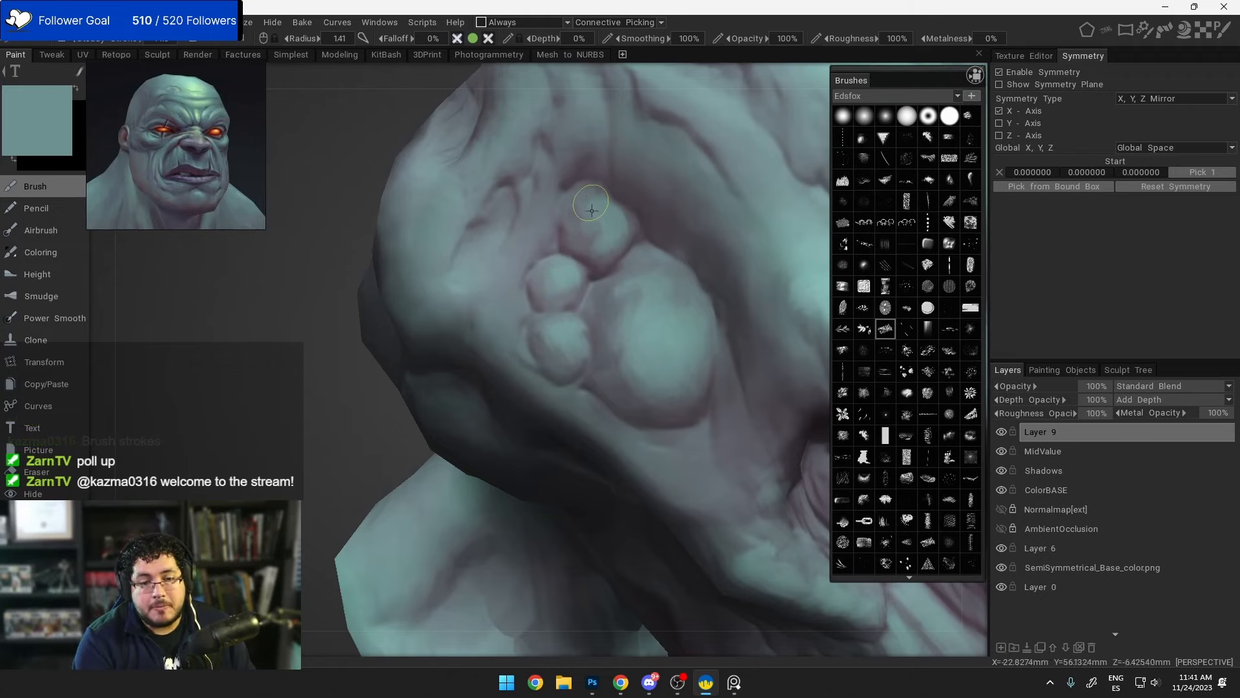
Step: Paint pale grey-teal over the nose bridge between the eyes with brush radius 1.41
right_click_drag(607, 183, 587, 137, "alt")
left_click_drag(587, 137, 572, 270, "alt")
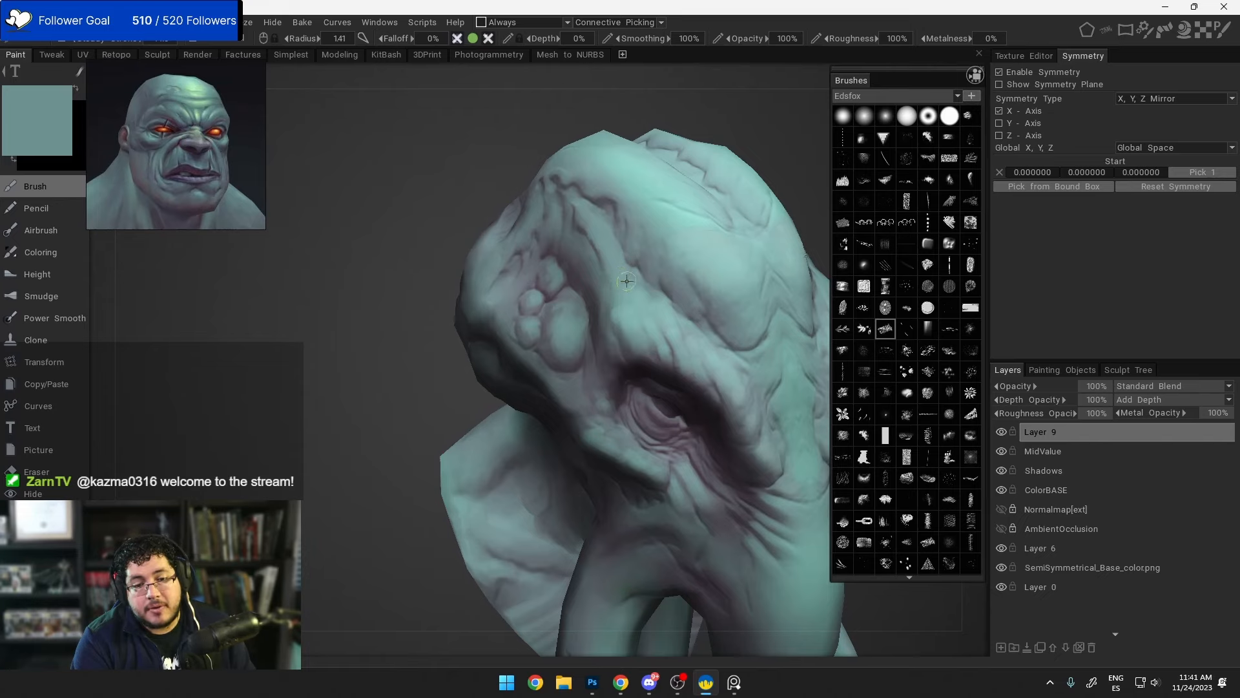
left_click_drag(646, 286, 602, 274, "alt")
mouse_move(602, 274)
right_mouse_down("alt")
mouse_move(617, 297)
mouse_move(580, 269)
right_mouse_up("alt")
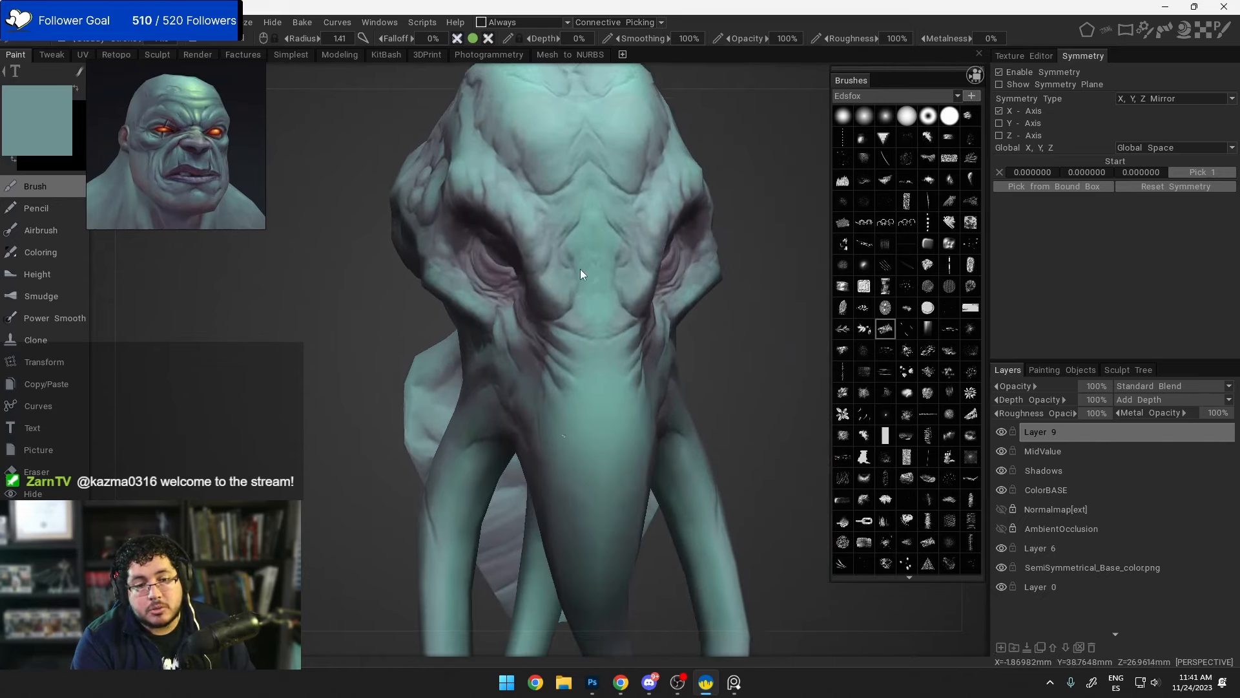
mouse_move(580, 269)
left_mouse_down("alt")
mouse_move(568, 314)
mouse_move(549, 294)
left_mouse_up("alt")
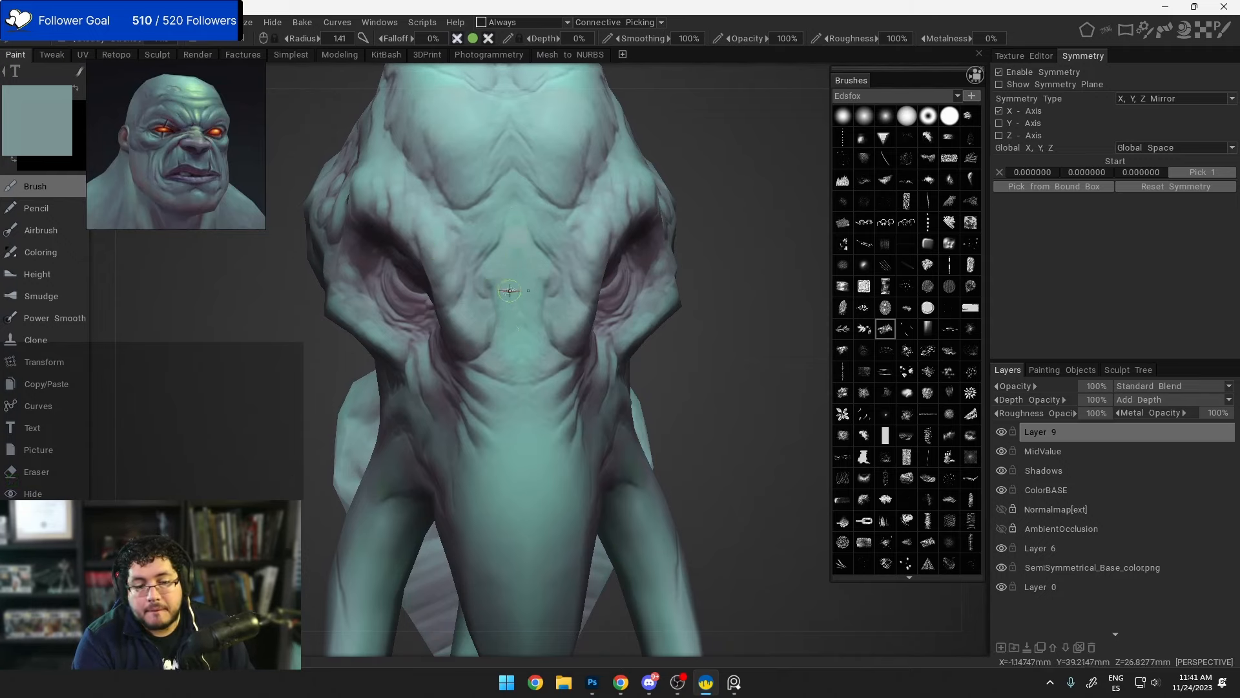
middle_click_drag(507, 348, 527, 301)
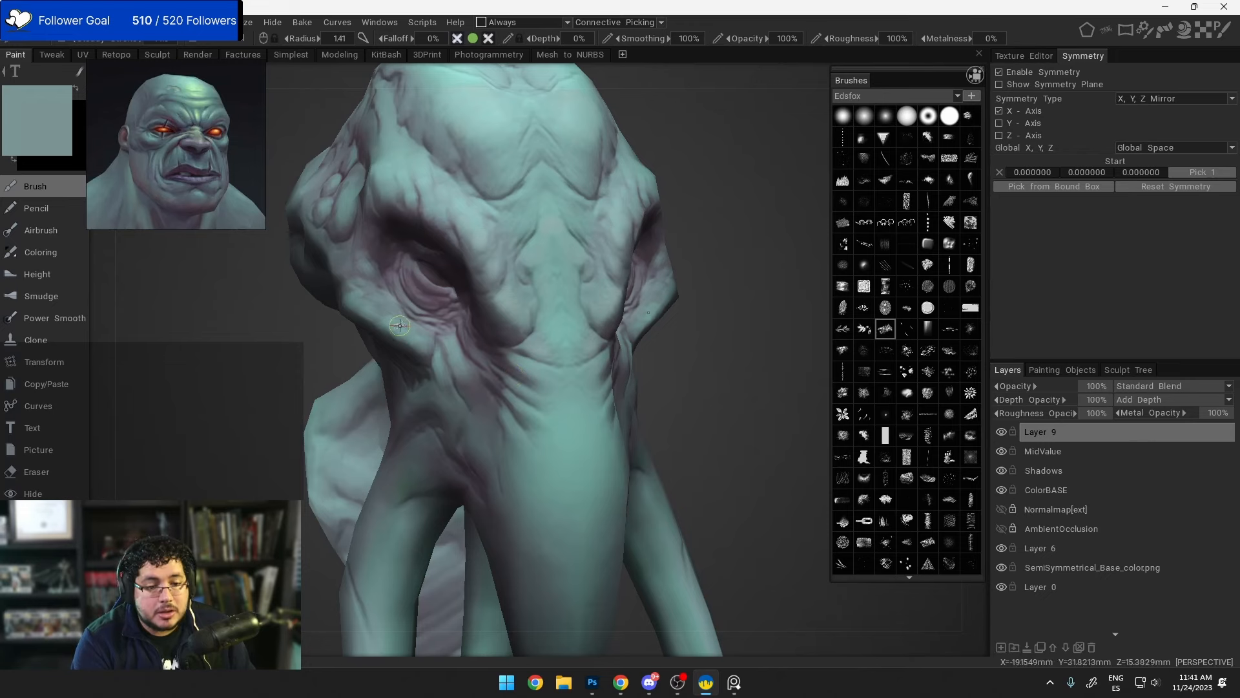
Step: Set the paint colour to the bluish teal #7EAAAD, reduce the brush radius to 1.00 and paint the inner brow beside the eye
left_click(60, 142)
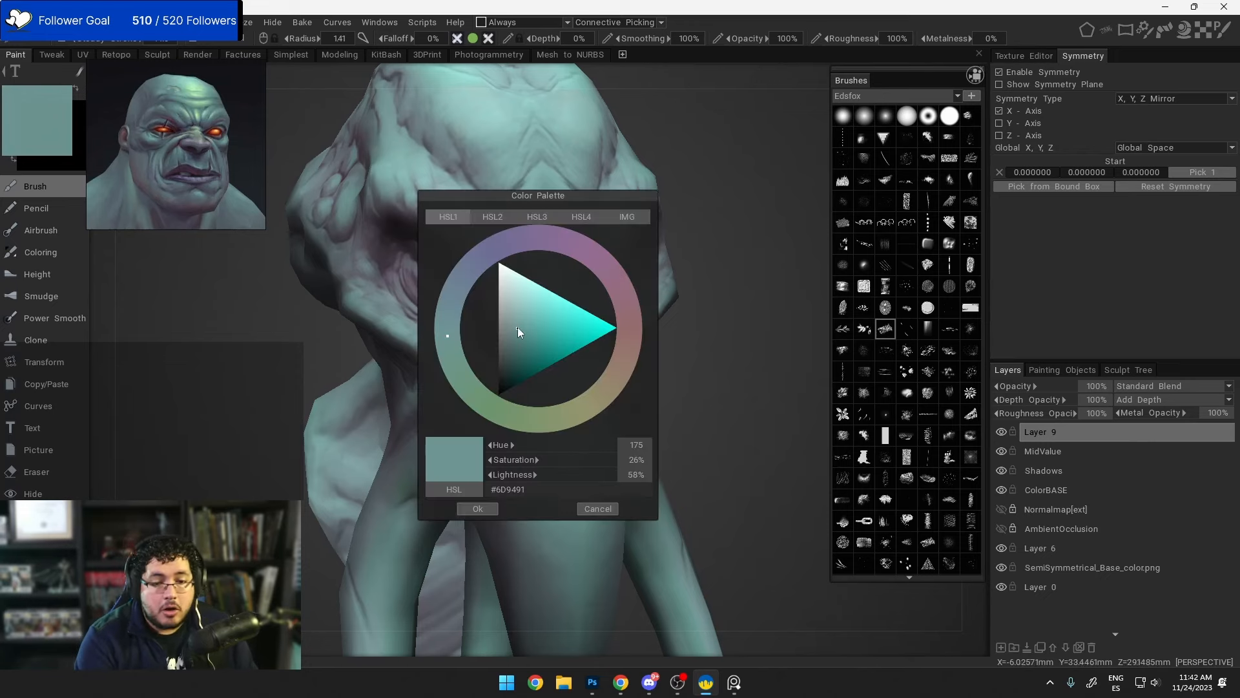
left_click_drag(517, 327, 521, 316)
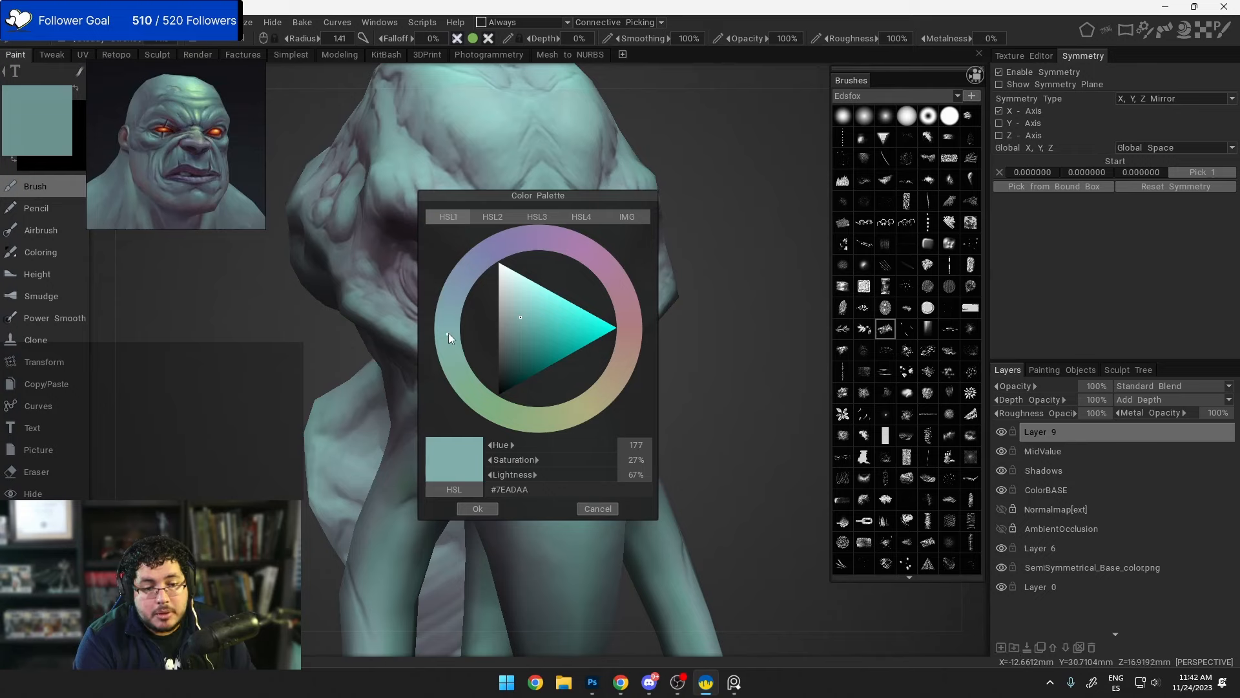
left_click_drag(449, 332, 447, 331)
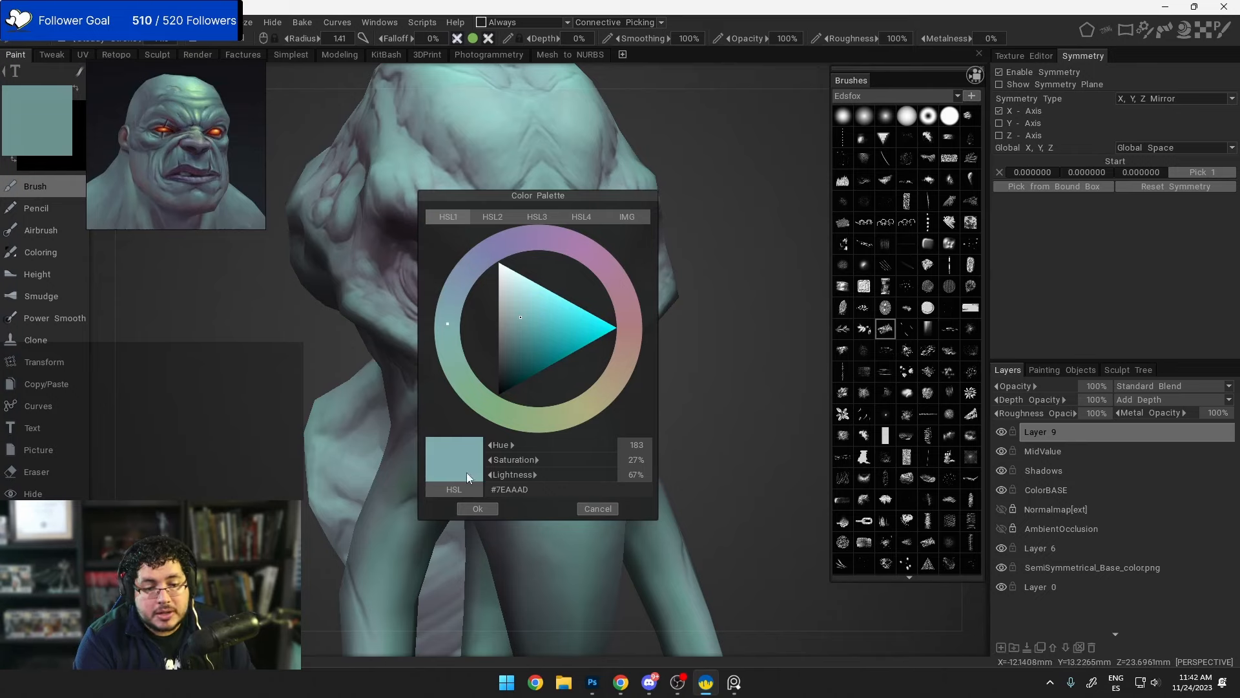
left_click(477, 508)
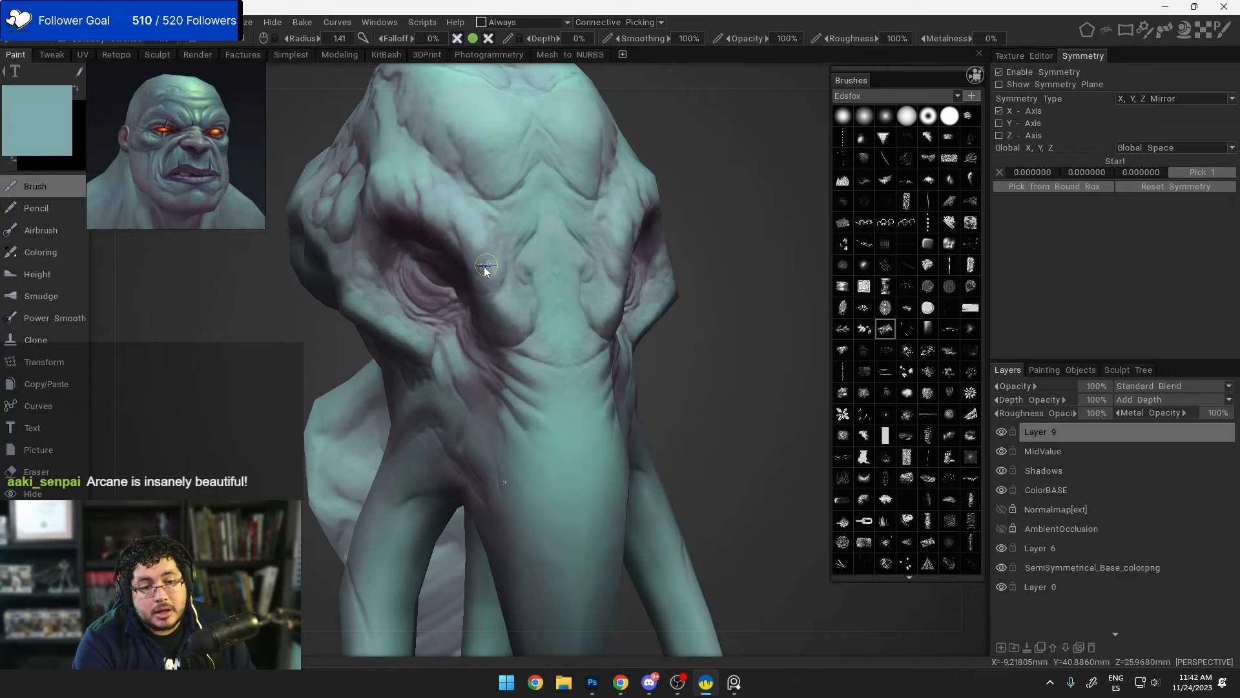
key("bracketleft")
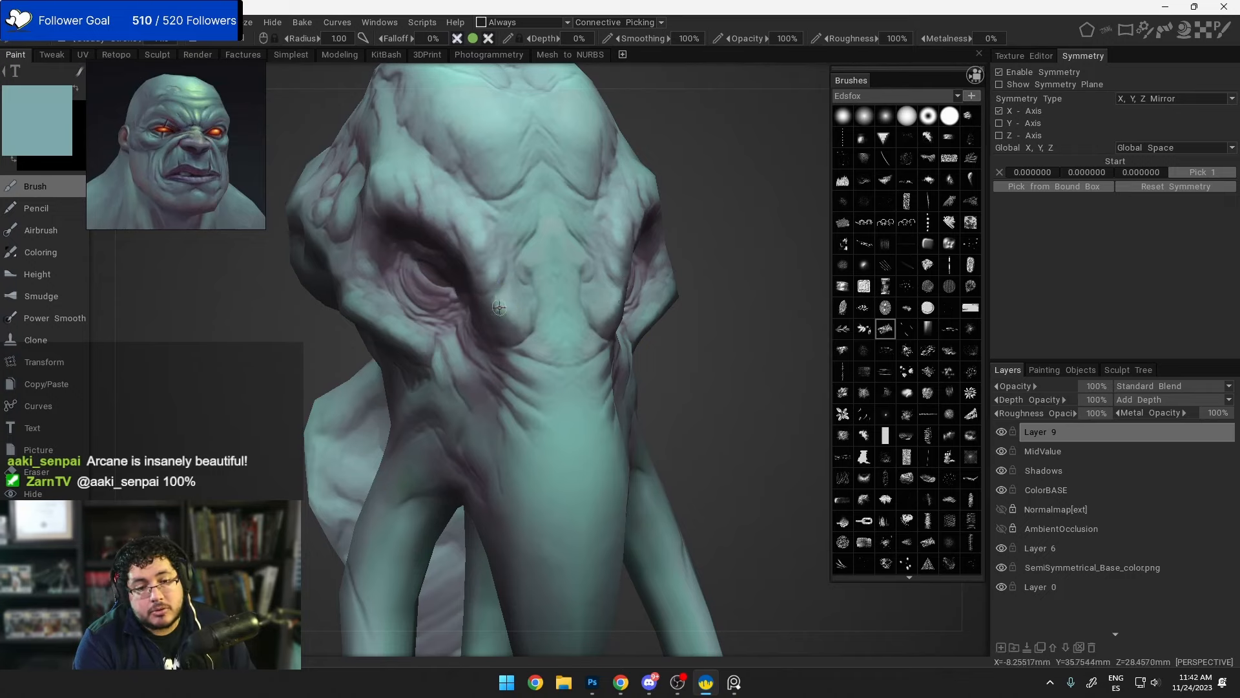
Step: Paint teal on the brow above the eye with brush radius 1.68, then reduce the radius to 1.11
mouse_move(419, 219)
left_mouse_down()
mouse_move(445, 224)
mouse_move(439, 204)
left_mouse_up()
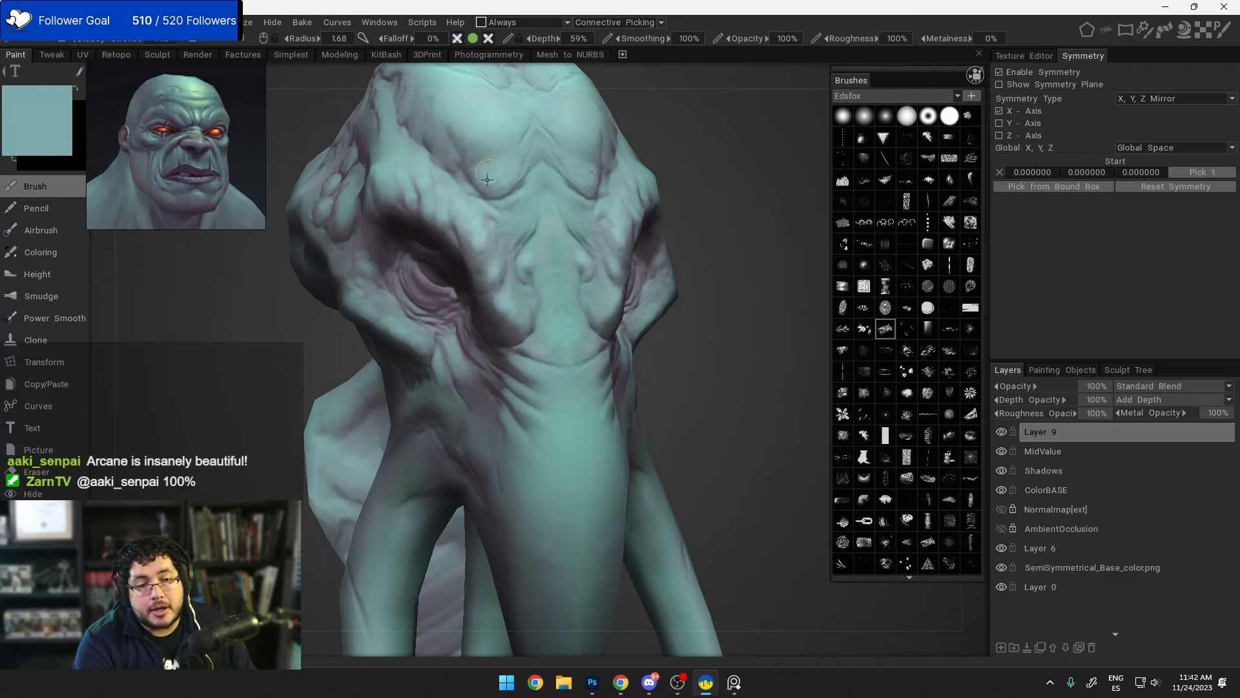
right_click_drag(543, 344, 529, 344)
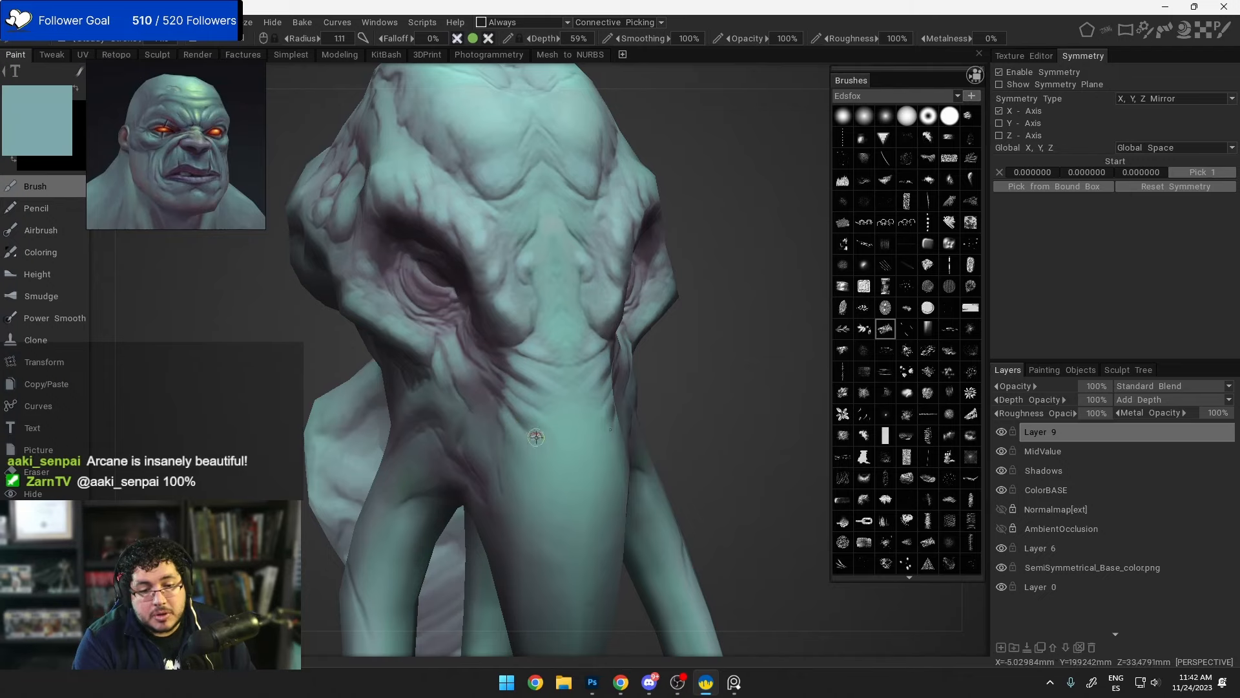
scroll(514, 429, "down", 10)
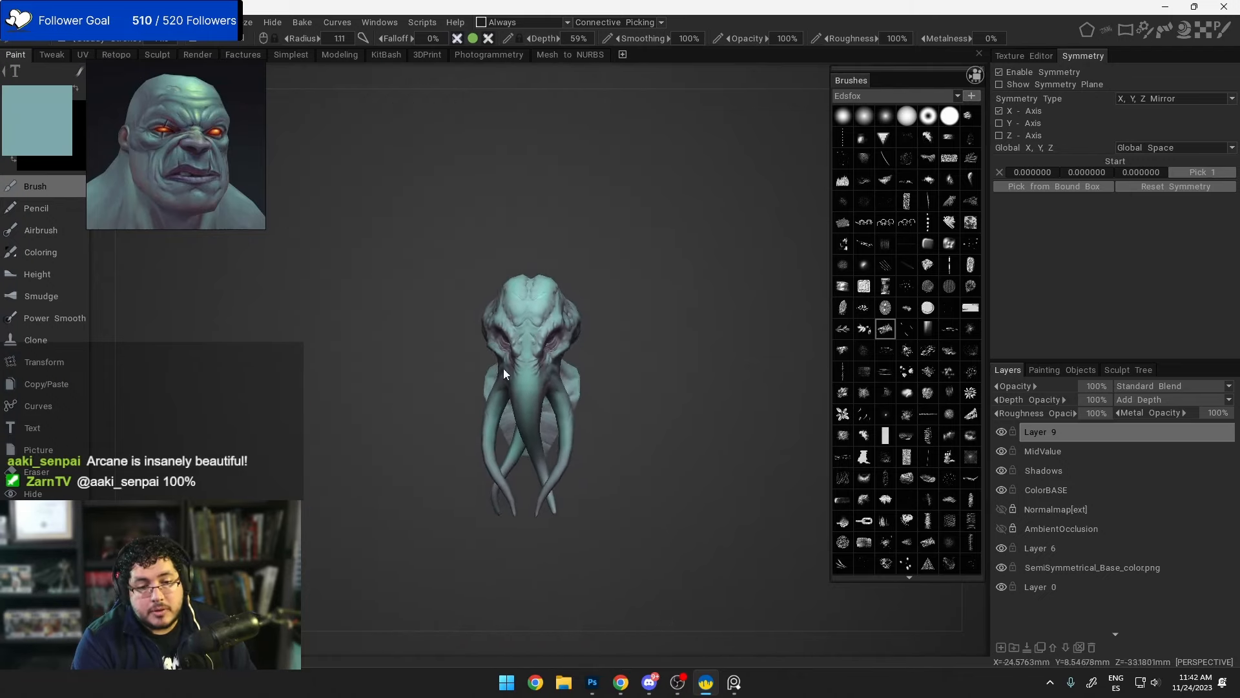
left_click_drag(502, 368, 579, 379, "alt")
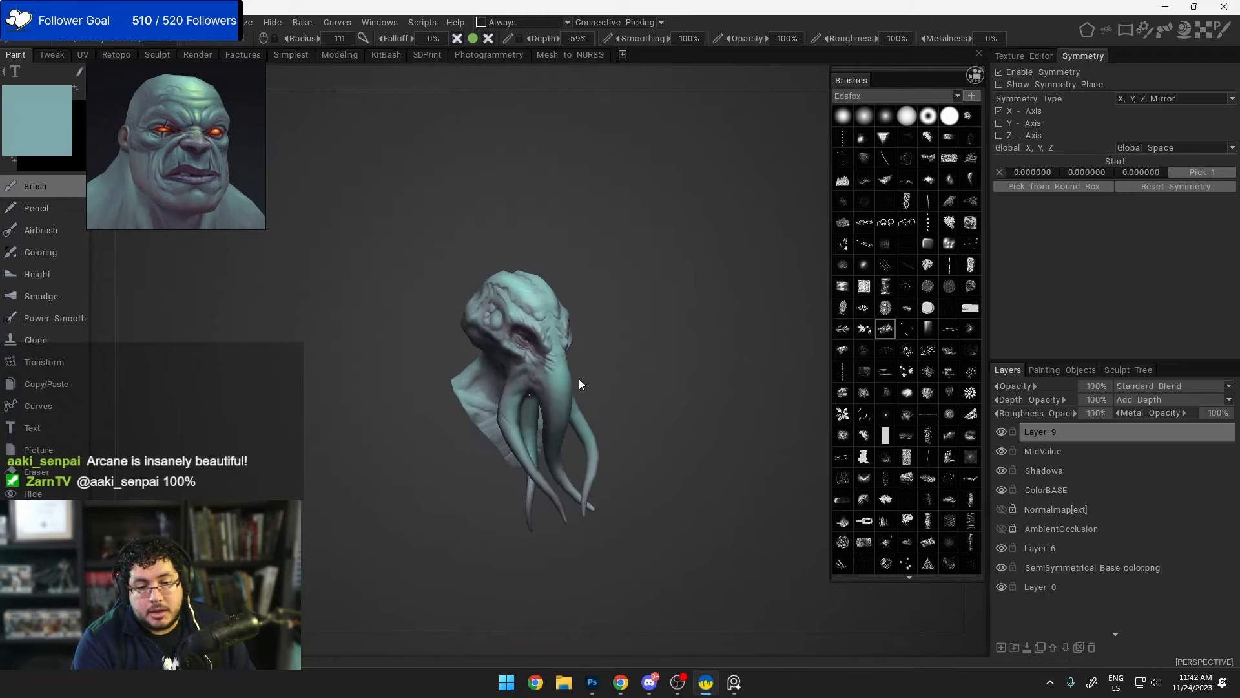
Step: Paint bluish teal along the cheekbone below the eye with brush radius 2.51, then reduce the radius to 1.16
scroll(579, 379, "up", 10)
left_click_drag(670, 375, 552, 276, "alt")
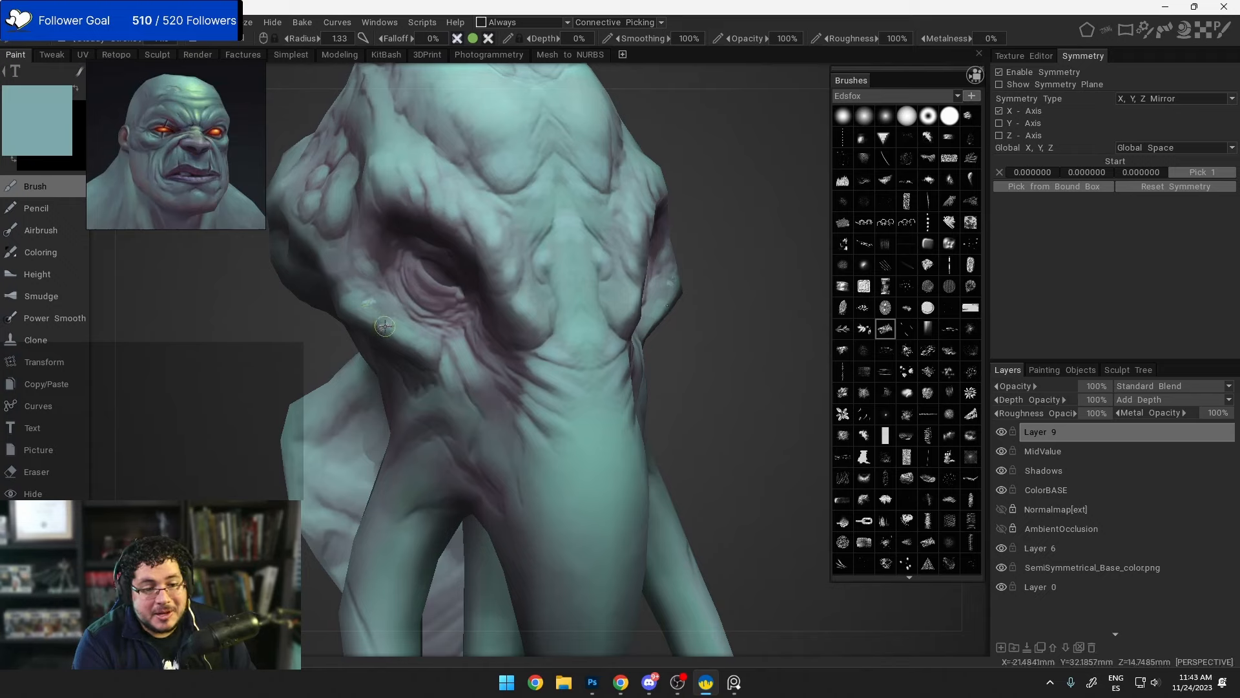
right_click_drag(386, 326, 395, 328)
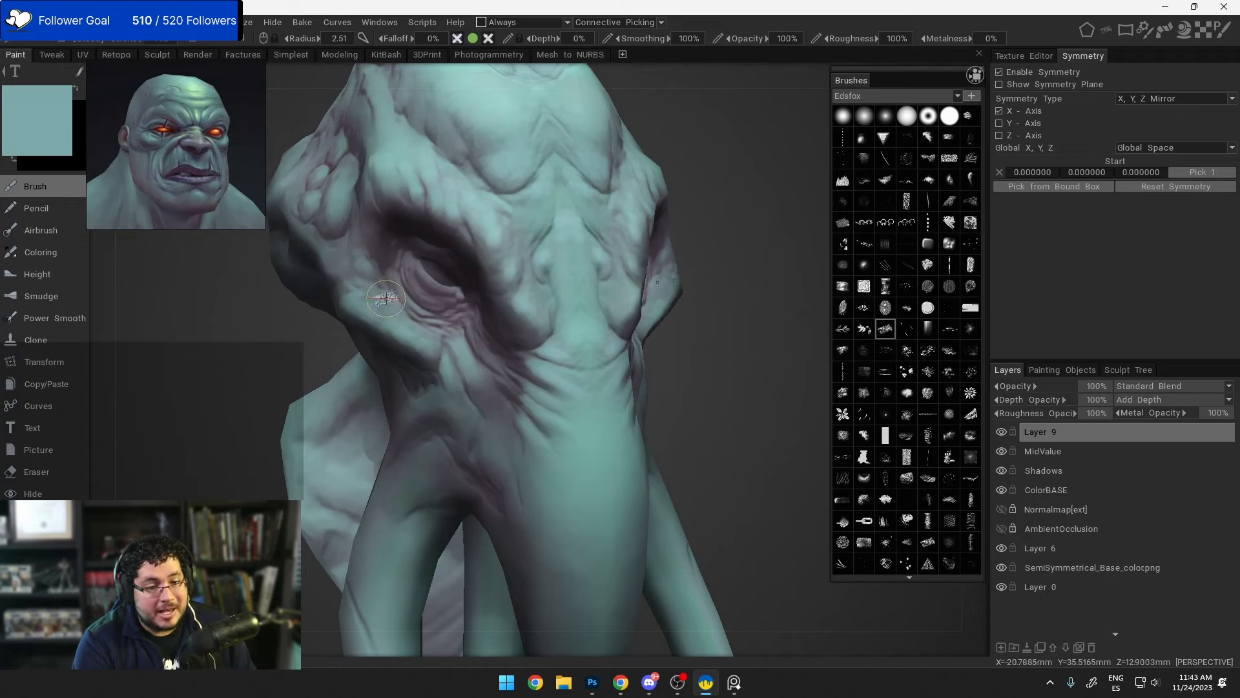
left_click_drag(362, 299, 401, 344)
right_click_drag(458, 356, 449, 354)
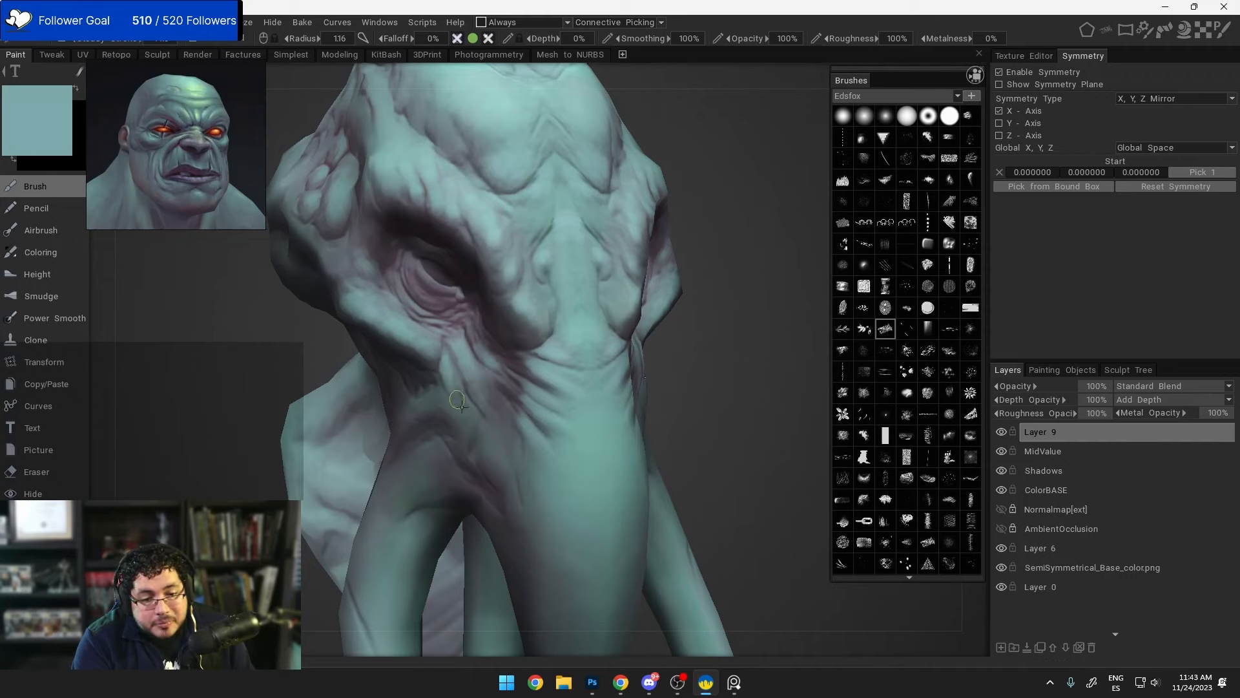
mouse_move(487, 455)
middle_mouse_down()
mouse_move(541, 387)
mouse_move(487, 404)
middle_mouse_up()
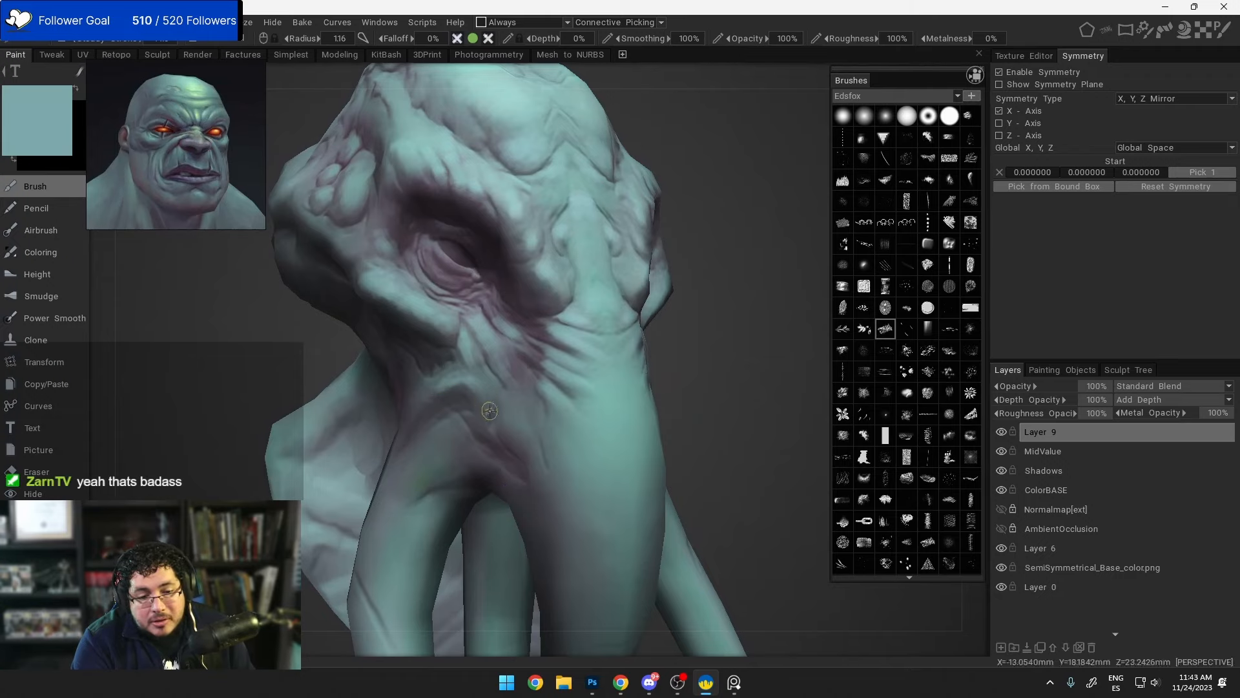
Step: Soften the paint along the nose bridge between the eyes with Power Smooth
left_click_drag(580, 413, 510, 362, "alt")
right_click_drag(497, 227, 553, 380, "alt")
mouse_move(553, 380)
left_mouse_down("alt")
mouse_move(535, 384)
mouse_move(579, 420)
left_mouse_up("alt")
mouse_move(579, 420)
right_mouse_down("alt")
mouse_move(555, 297)
mouse_move(551, 323)
right_mouse_up("alt")
middle_click_drag(550, 276, 556, 320, "alt")
right_click_drag(556, 320, 563, 324, "alt")
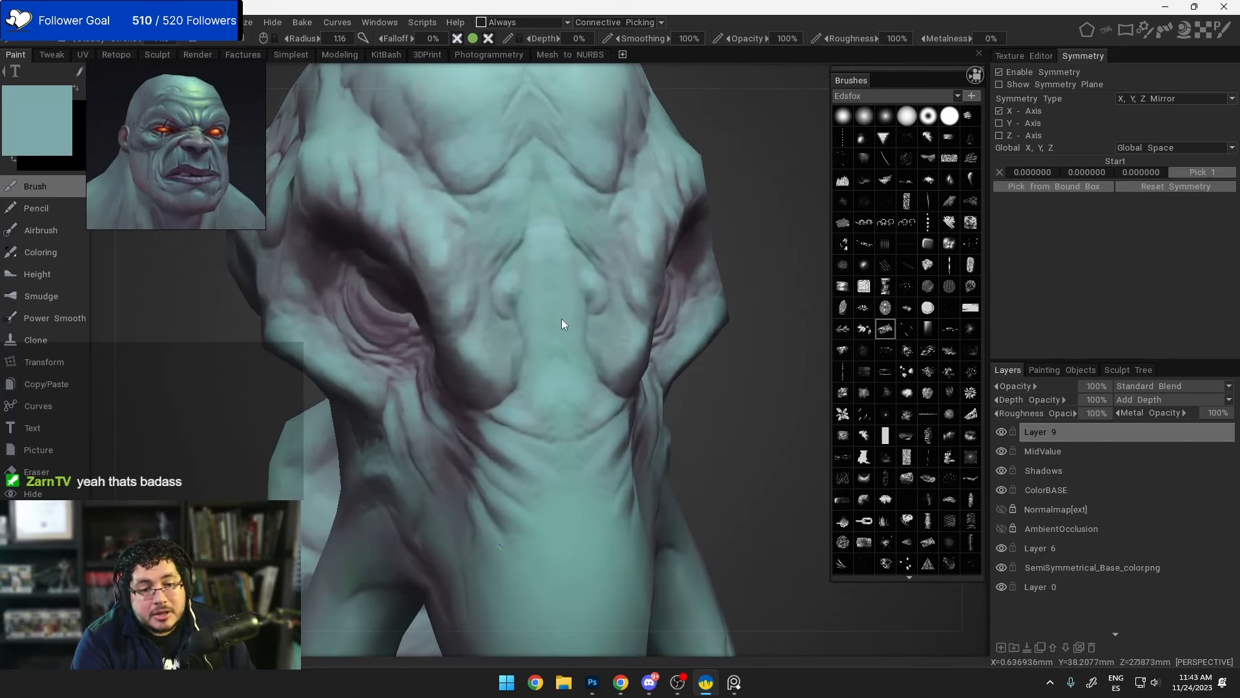
left_click_drag(565, 324, 576, 303, "alt")
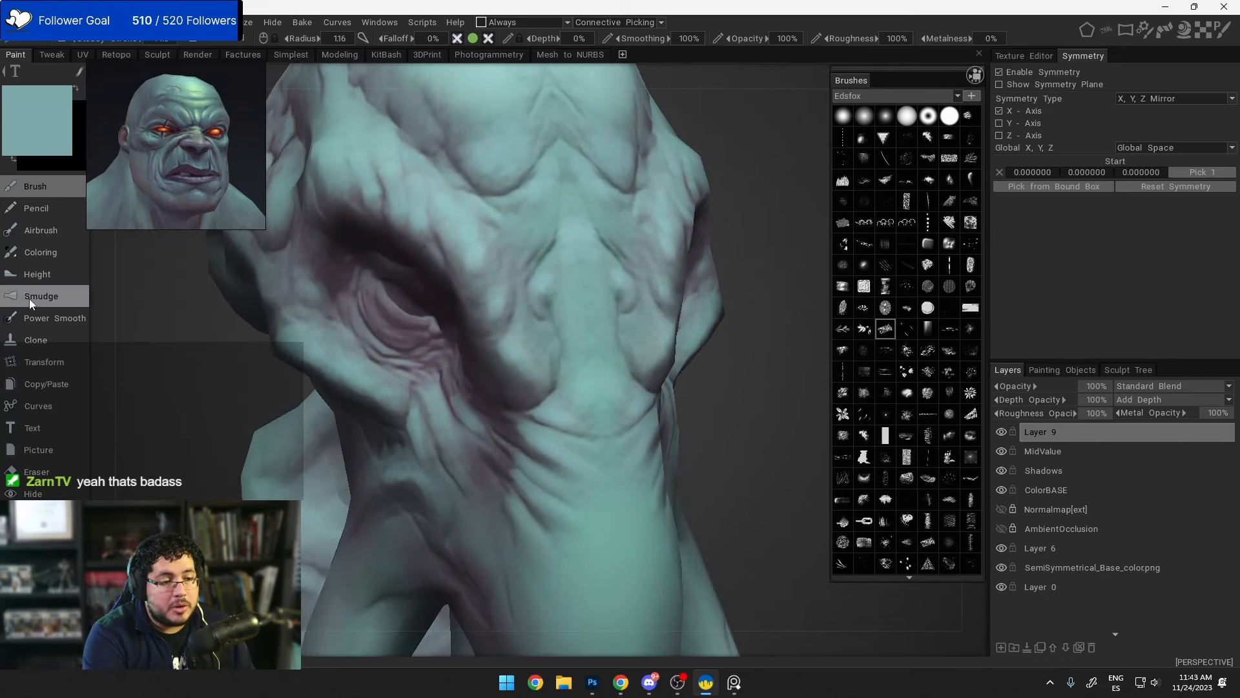
left_click(51, 317)
mouse_move(559, 225)
left_mouse_down()
mouse_move(526, 218)
mouse_move(560, 230)
mouse_move(535, 303)
mouse_move(561, 312)
mouse_move(531, 293)
mouse_move(557, 411)
left_mouse_up()
Step: Return to the Brush tool at the eye socket and reduce the brush radius to 0.891
right_click_drag(599, 332, 582, 294, "alt")
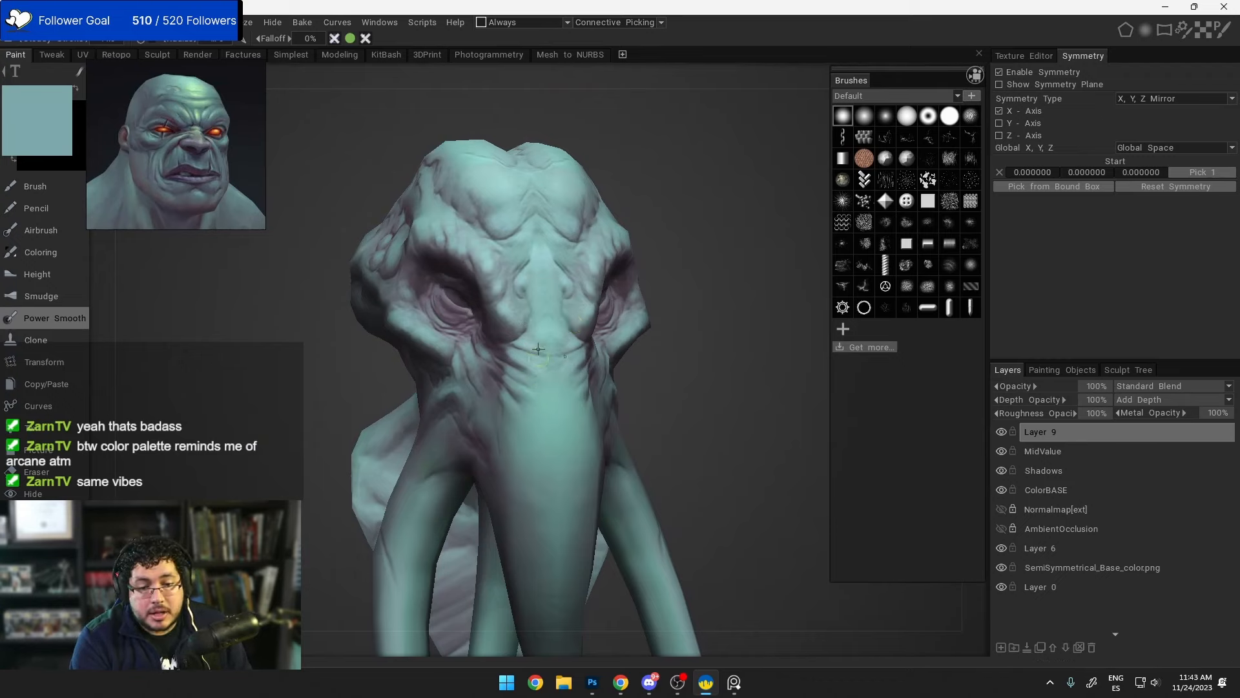
left_click_drag(519, 382, 562, 379, "alt")
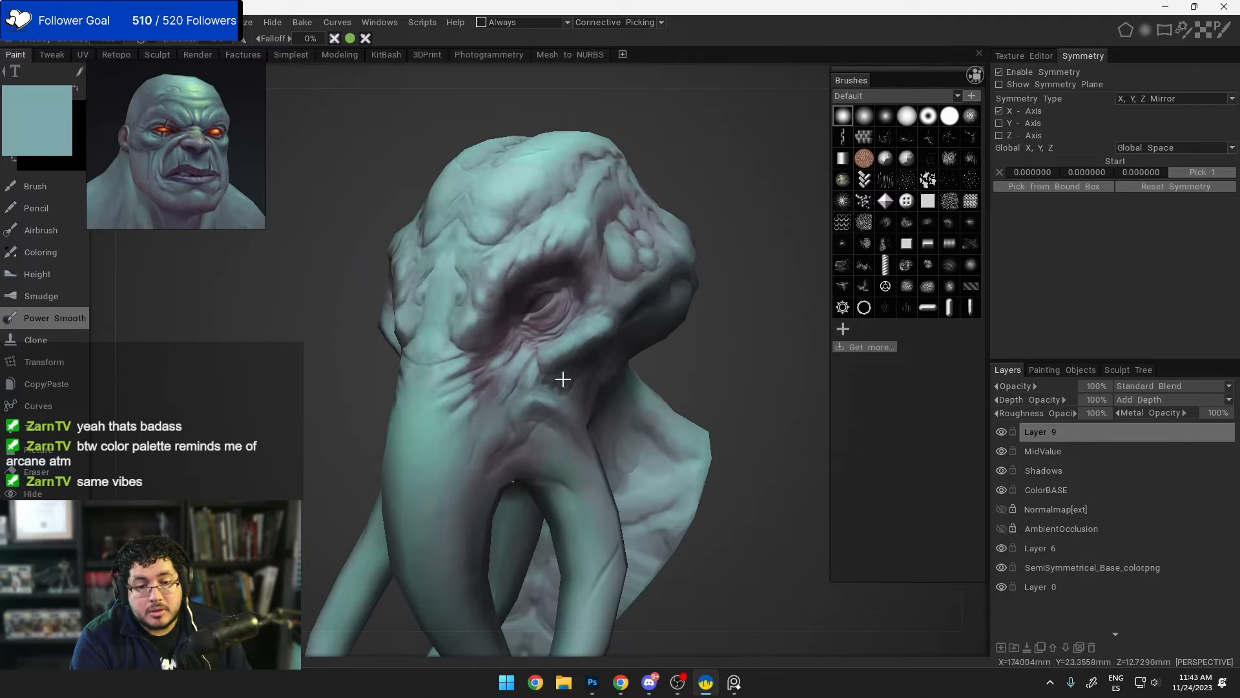
right_click_drag(583, 350, 622, 370, "alt")
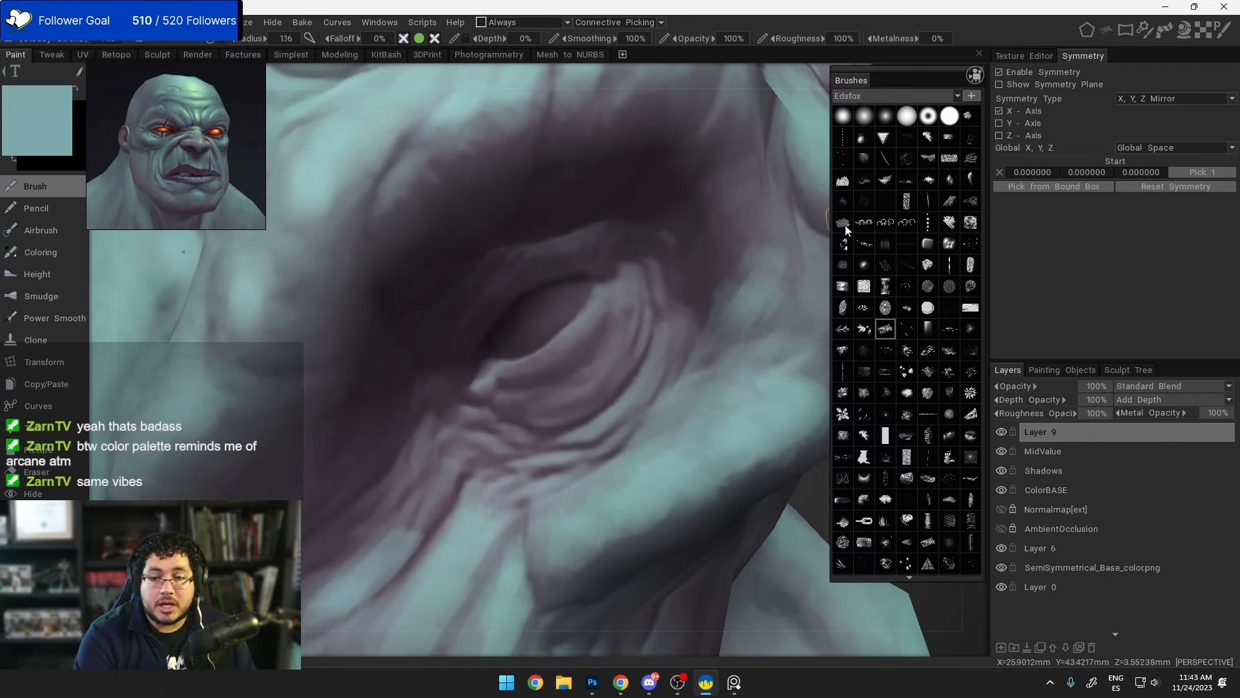
key("bracketleft")
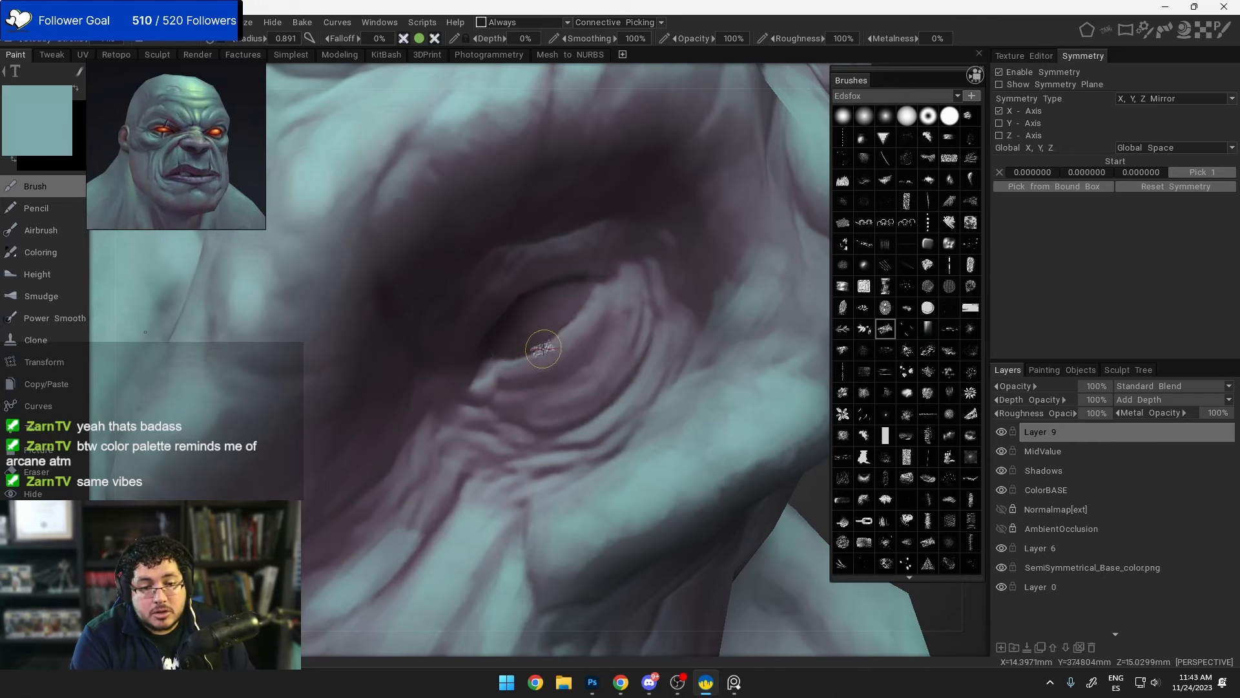
left_click_drag(540, 346, 554, 338, "alt")
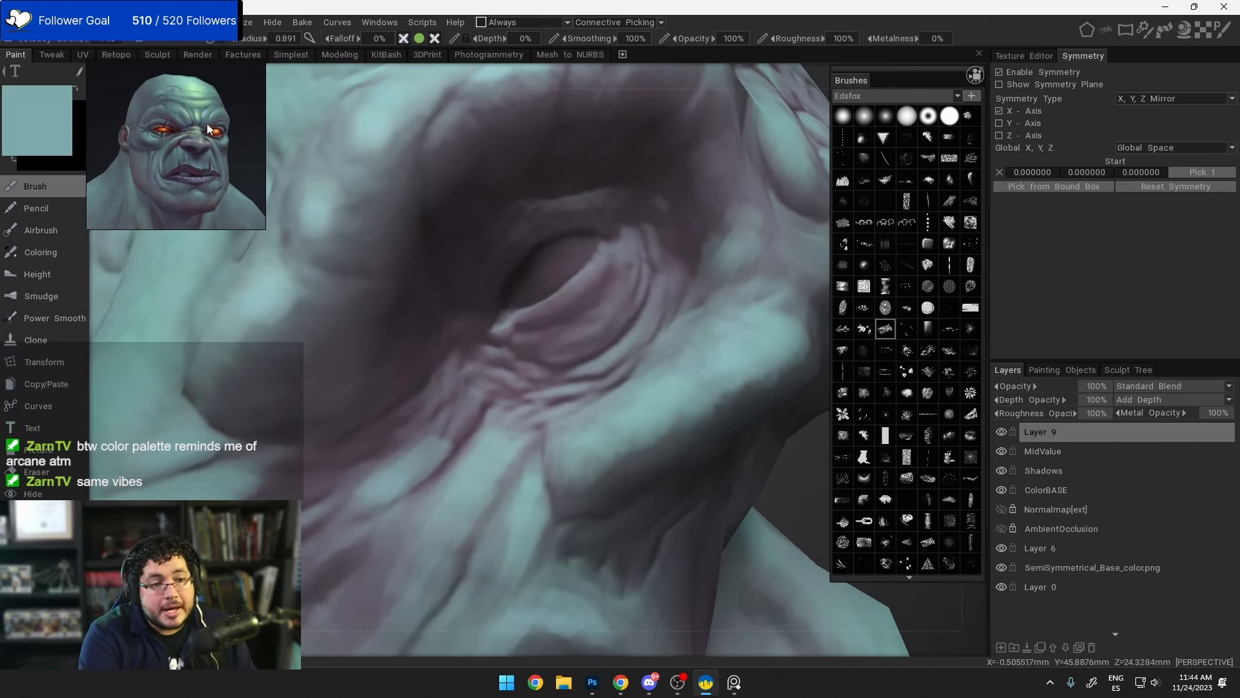
Step: Try painting the eyeball in bright red #FF001B, then undo the stroke
left_click(35, 129)
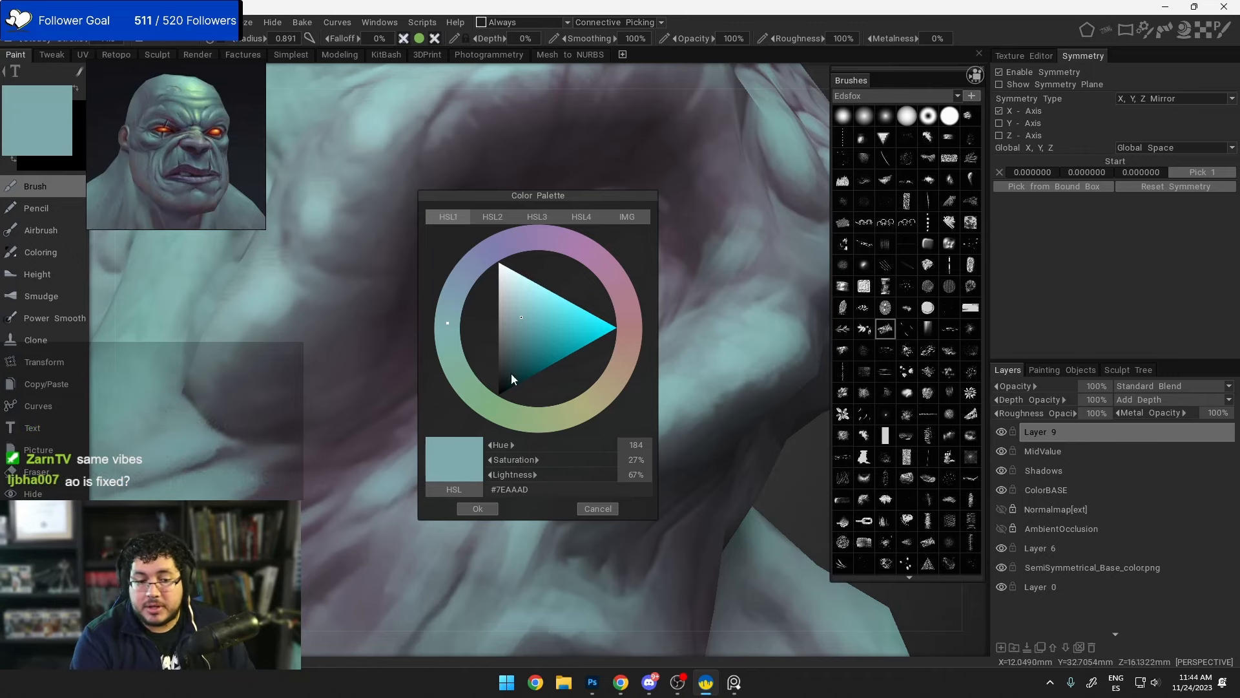
left_click(626, 303)
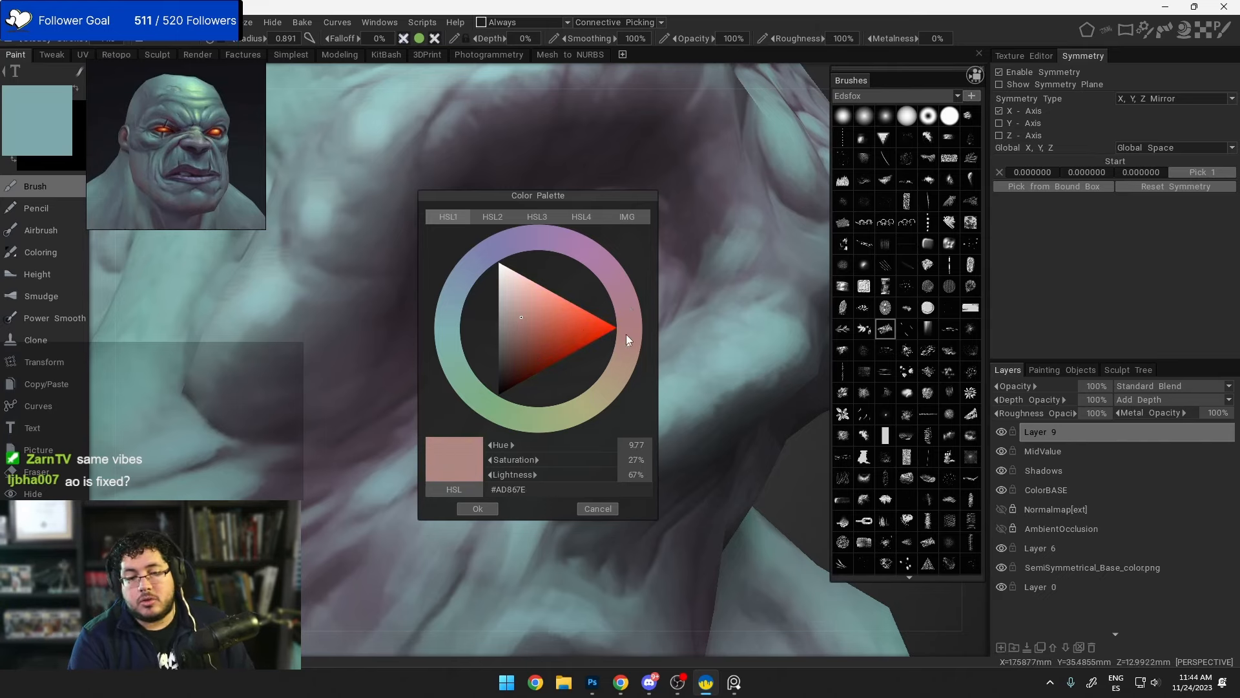
left_click_drag(626, 334, 629, 324)
left_click_drag(547, 332, 633, 323)
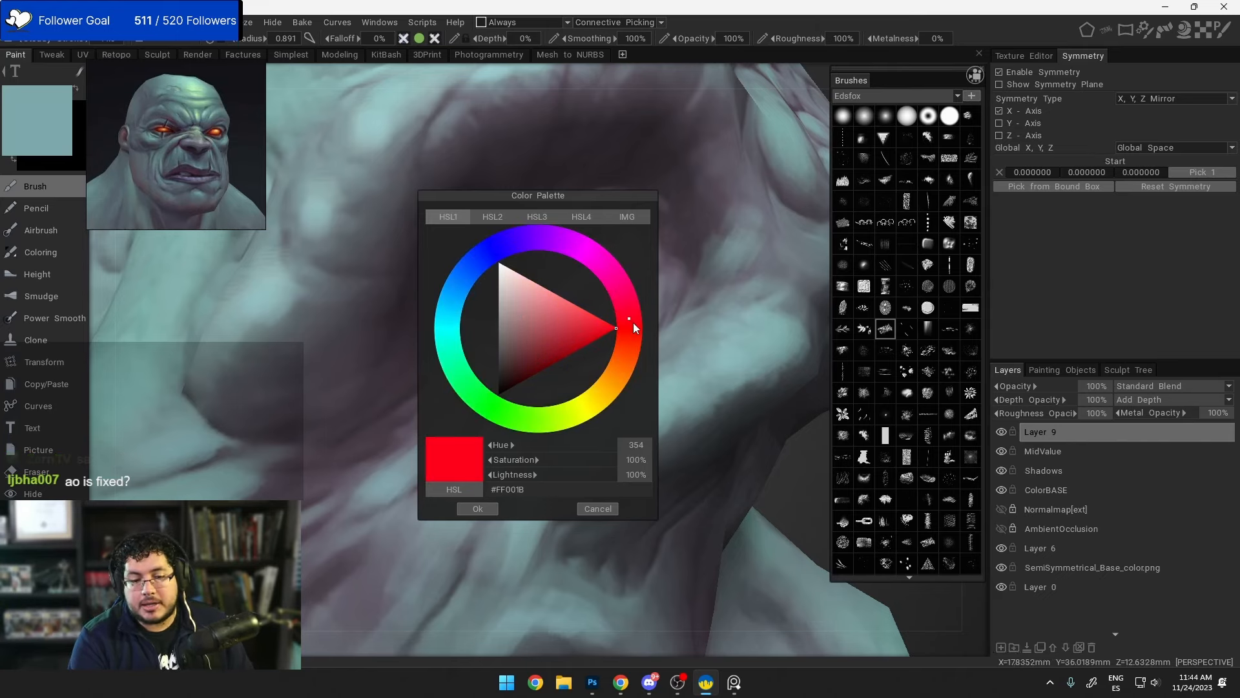
left_click(490, 509)
mouse_move(544, 246)
left_mouse_down()
mouse_move(525, 283)
mouse_move(544, 286)
left_mouse_up()
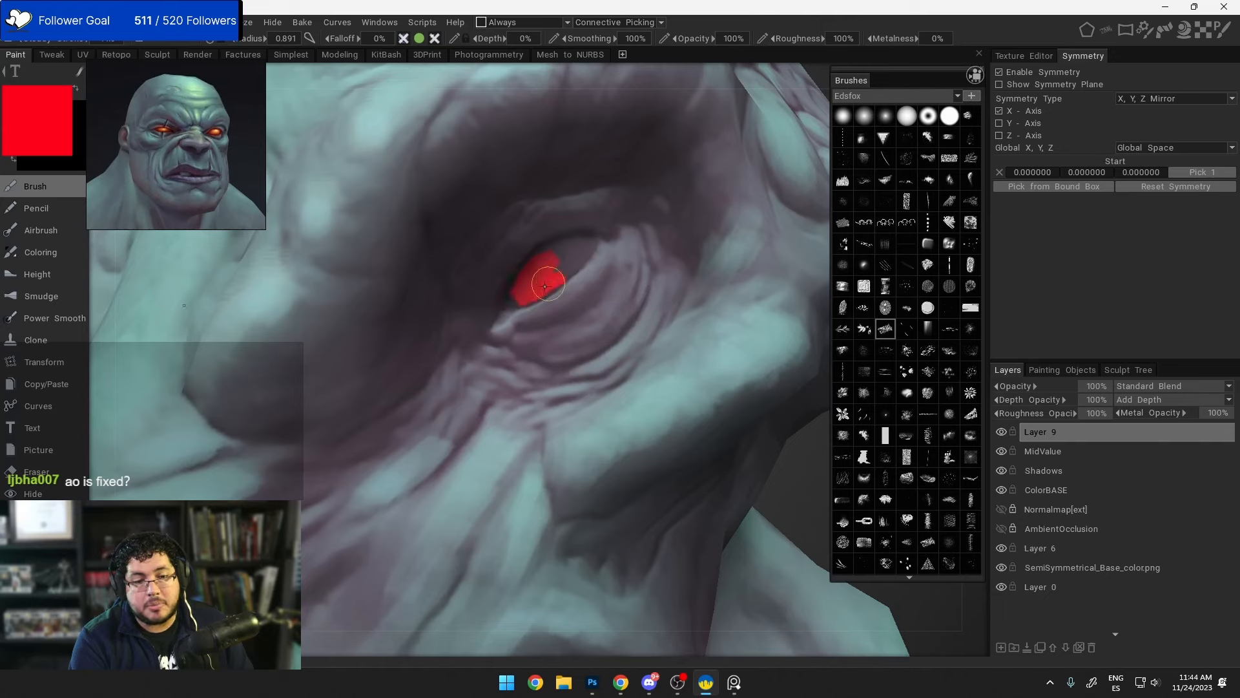
key("ctrl+z")
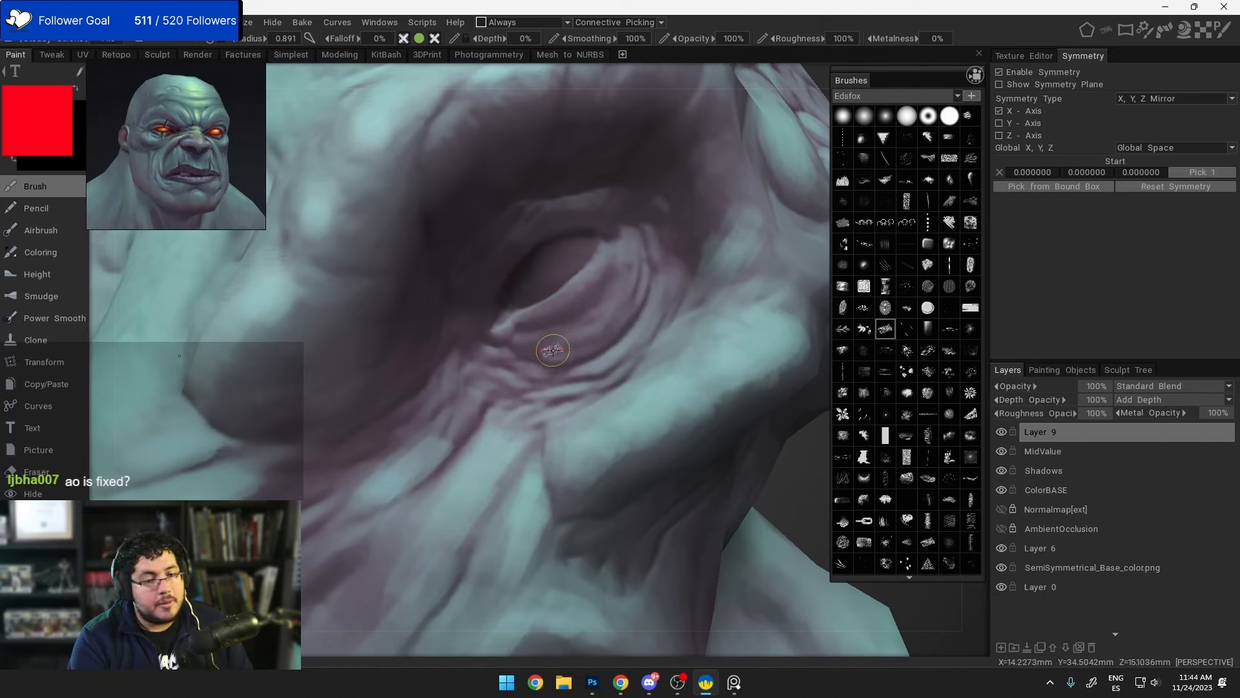
Step: Set the paint colour to a dark reddish brown, paint the eyeball, and reduce the brush radius to 0.496
left_click(73, 141)
left_click_drag(597, 328, 528, 354)
left_click_drag(628, 322, 627, 336)
mouse_move(533, 350)
left_mouse_down()
mouse_move(518, 363)
mouse_move(515, 353)
left_mouse_up()
left_click(471, 511)
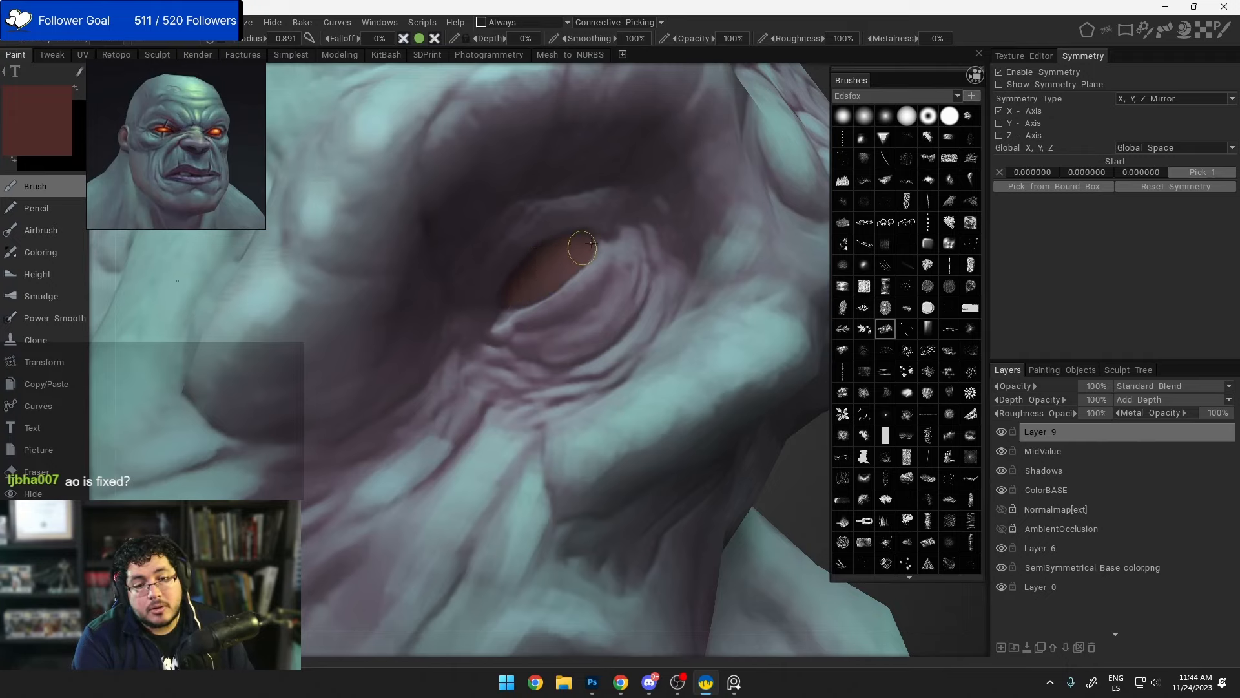
mouse_move(592, 243)
left_mouse_down("alt")
mouse_move(565, 288)
mouse_move(557, 279)
left_mouse_up("alt")
right_click_drag(551, 256, 545, 257)
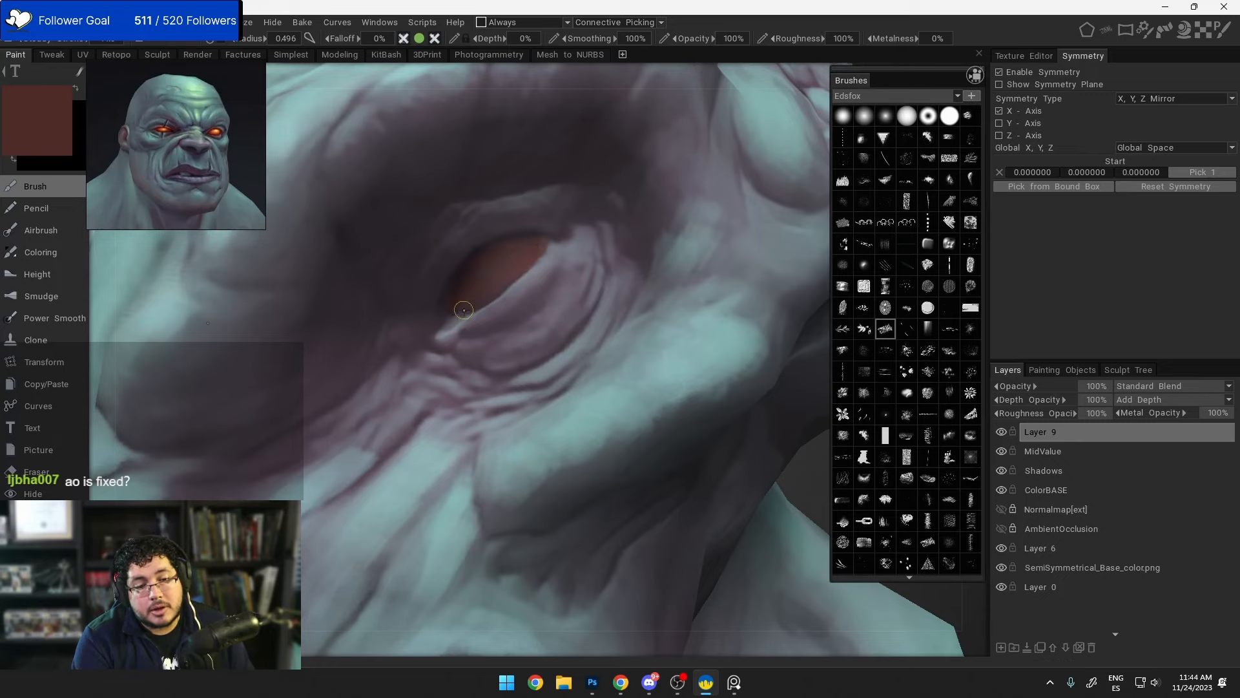
Step: Set the paint colour to a lighter muted red and paint the middle of the eyeball with brush radius 0.705
left_click_drag(466, 283, 542, 266, "alt")
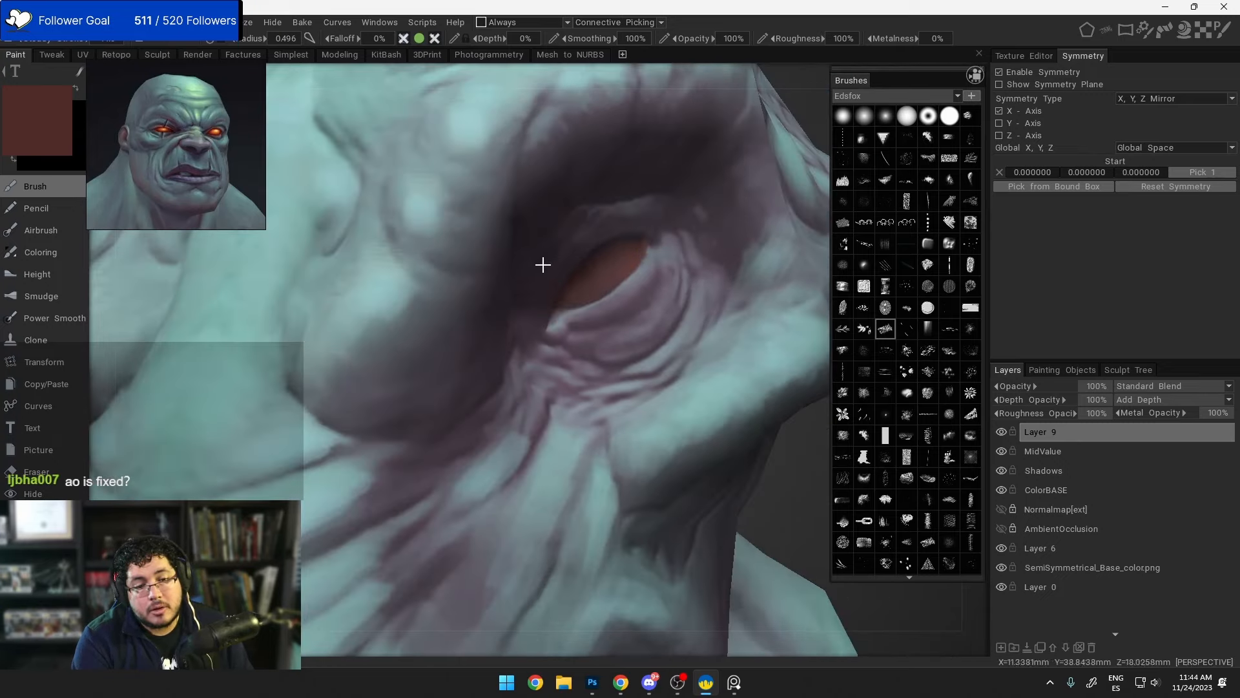
right_click_drag(543, 265, 548, 300, "alt")
left_click_drag(548, 299, 542, 296, "alt")
mouse_move(541, 295)
right_mouse_down("alt")
mouse_move(531, 316)
mouse_move(528, 279)
right_mouse_up("alt")
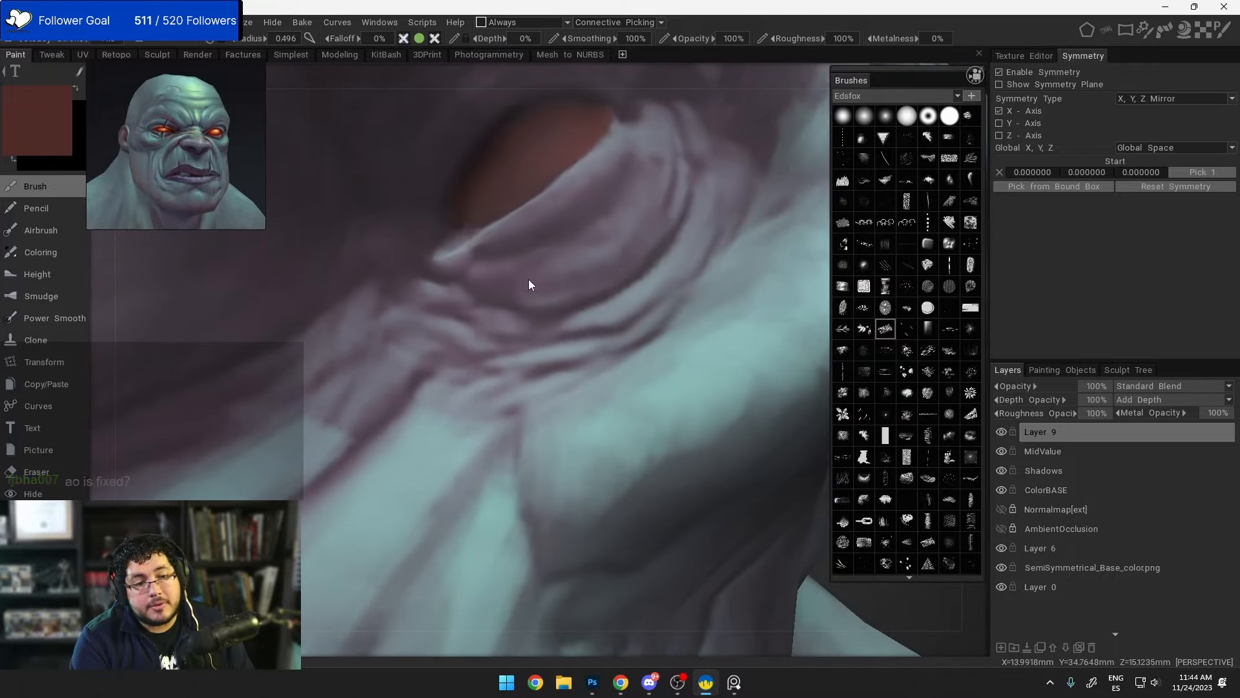
mouse_move(528, 279)
left_mouse_down("alt")
mouse_move(546, 304)
mouse_move(521, 320)
mouse_move(529, 349)
left_mouse_up("alt")
left_click(48, 139)
left_click(478, 509)
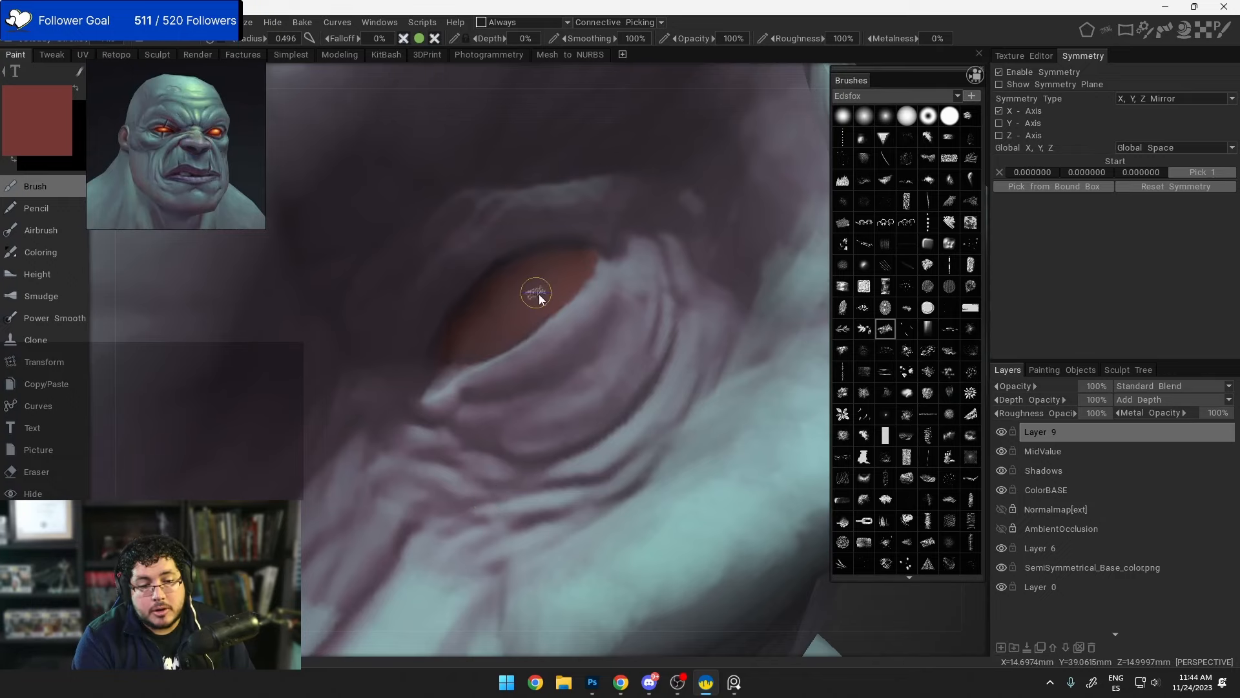
right_click_drag(541, 297, 568, 297)
mouse_move(501, 285)
left_mouse_down()
mouse_move(490, 311)
mouse_move(515, 310)
mouse_move(526, 282)
mouse_move(512, 279)
mouse_move(551, 268)
mouse_move(521, 321)
mouse_move(554, 262)
mouse_move(562, 293)
mouse_move(568, 254)
mouse_move(487, 341)
mouse_move(473, 321)
mouse_move(463, 332)
mouse_move(526, 318)
mouse_move(554, 279)
left_mouse_up()
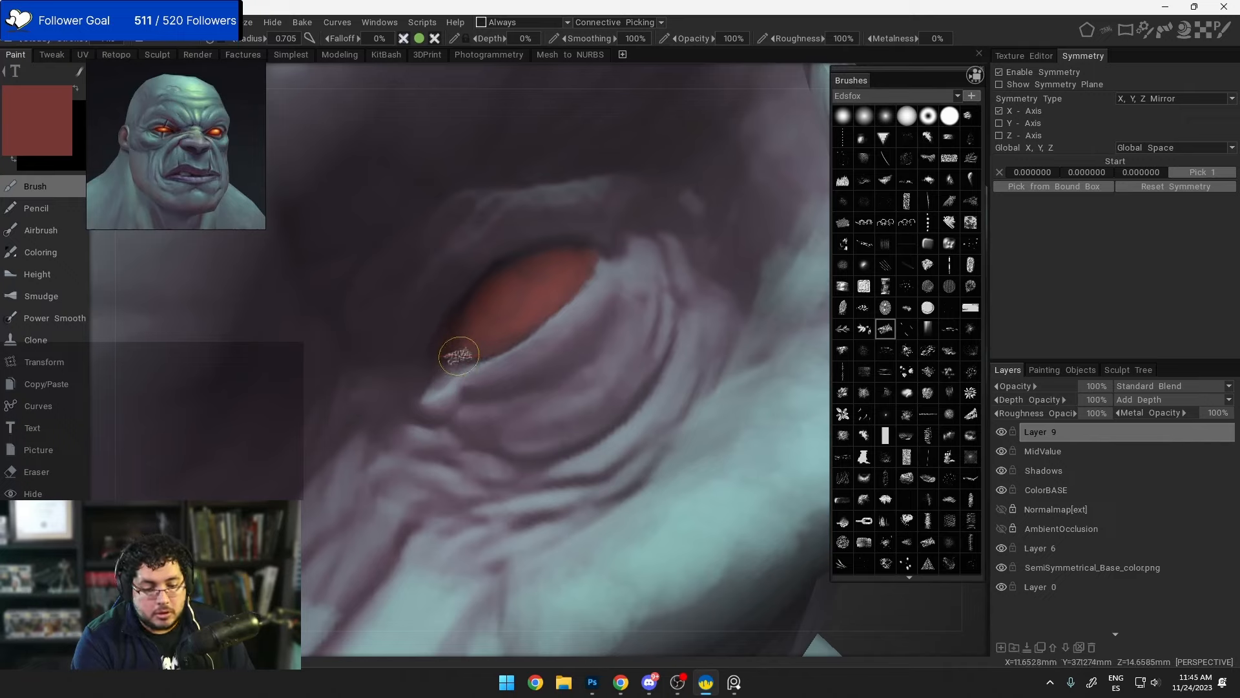
Step: Sample the dark reddish brown, darken the eyeball's edge with it, and reduce the brush radius to 0.578
key("v")
mouse_move(457, 348)
left_mouse_down()
mouse_move(464, 325)
mouse_move(465, 347)
mouse_move(535, 315)
mouse_move(485, 311)
mouse_move(472, 335)
mouse_move(521, 321)
mouse_move(582, 255)
mouse_move(579, 288)
mouse_move(568, 268)
mouse_move(585, 253)
left_mouse_up()
key("bracketleft")
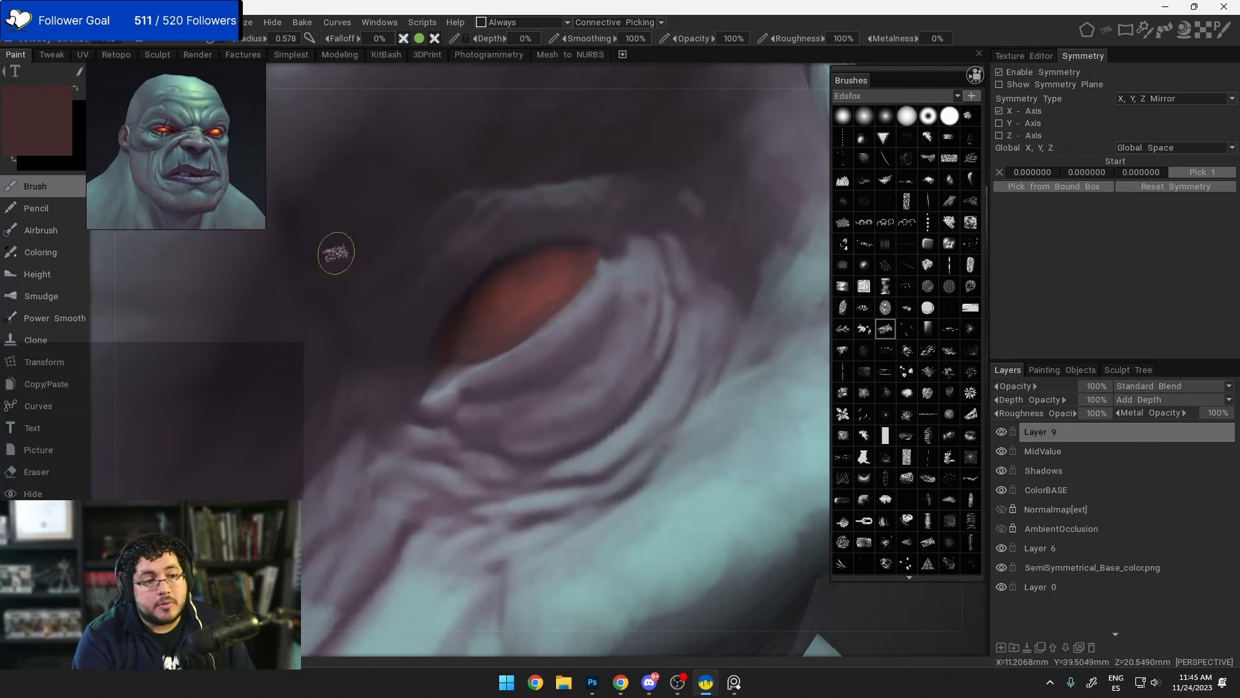
Step: Set the paint colour to burnt orange #9D4B32 and warm up the eyeball with brush radius 0.515
left_click(42, 135)
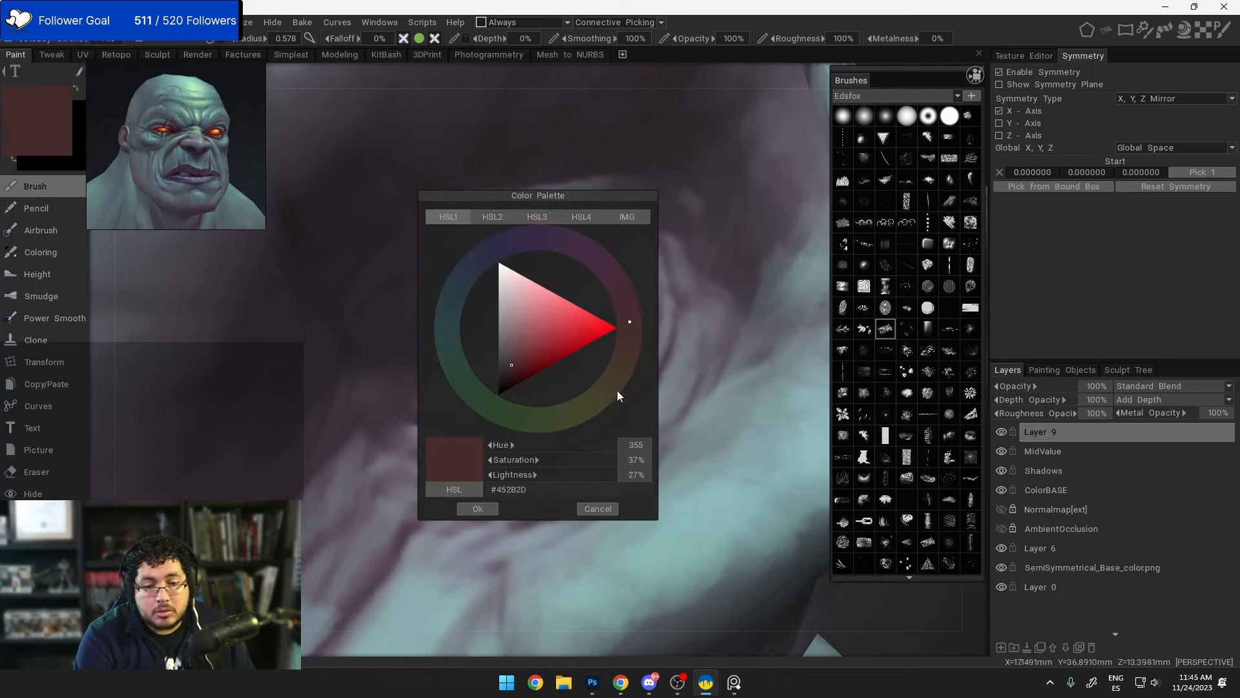
left_click(478, 508)
key("v")
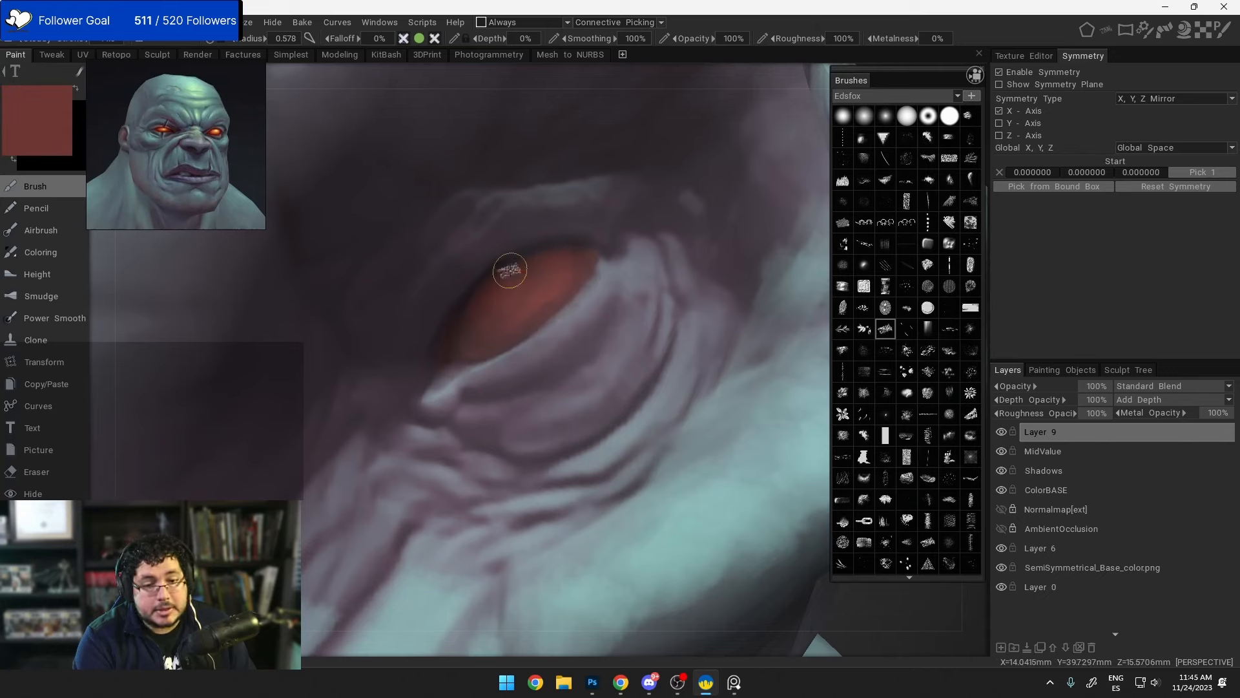
left_click(49, 143)
left_click_drag(529, 353, 548, 341)
left_click(629, 340)
left_click_drag(627, 339, 627, 351)
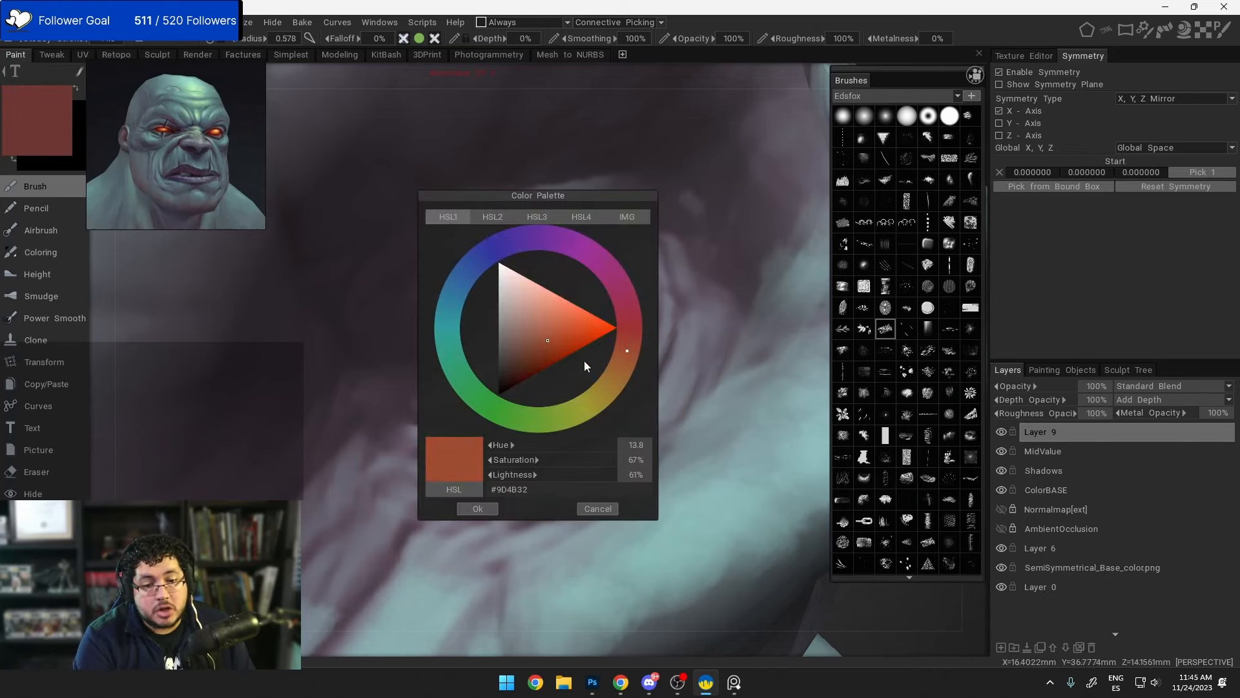
left_click(473, 514)
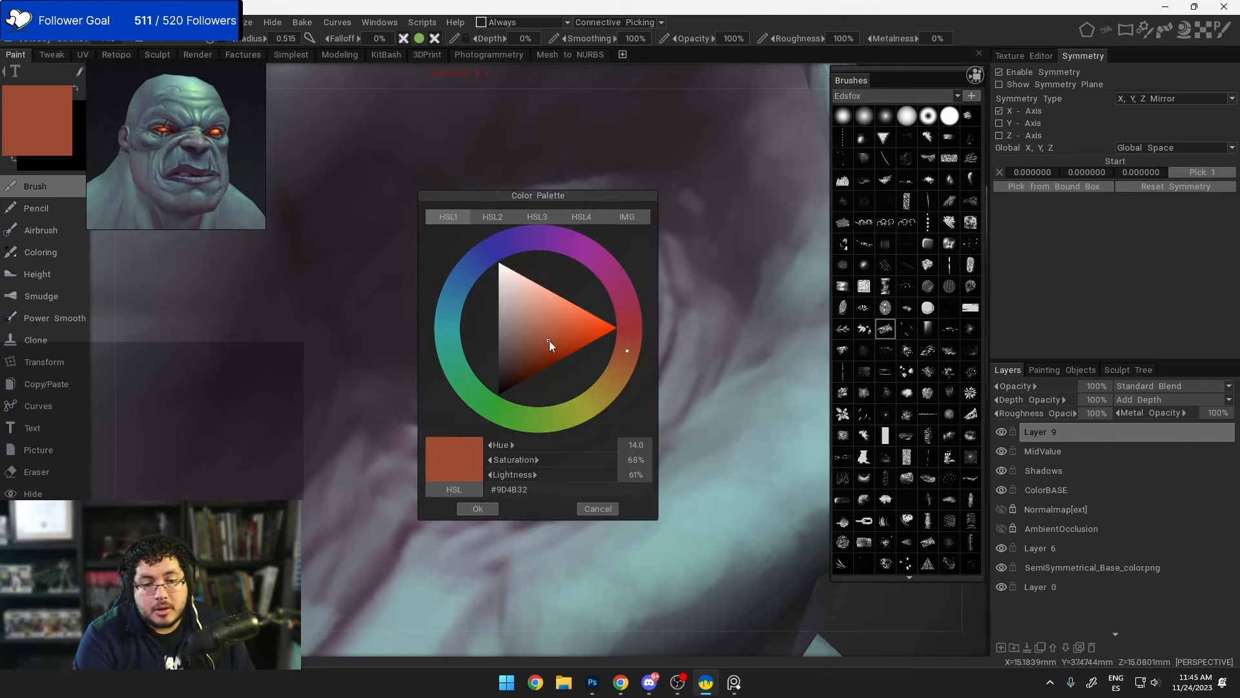
Step: Set the paint colour to a brighter orange and paint the eyeball's glow with brush radius 0.515, 0.785 and then 0.681
mouse_move(549, 340)
left_mouse_down()
mouse_move(574, 328)
mouse_move(626, 357)
mouse_move(604, 375)
left_mouse_up()
left_click(477, 509)
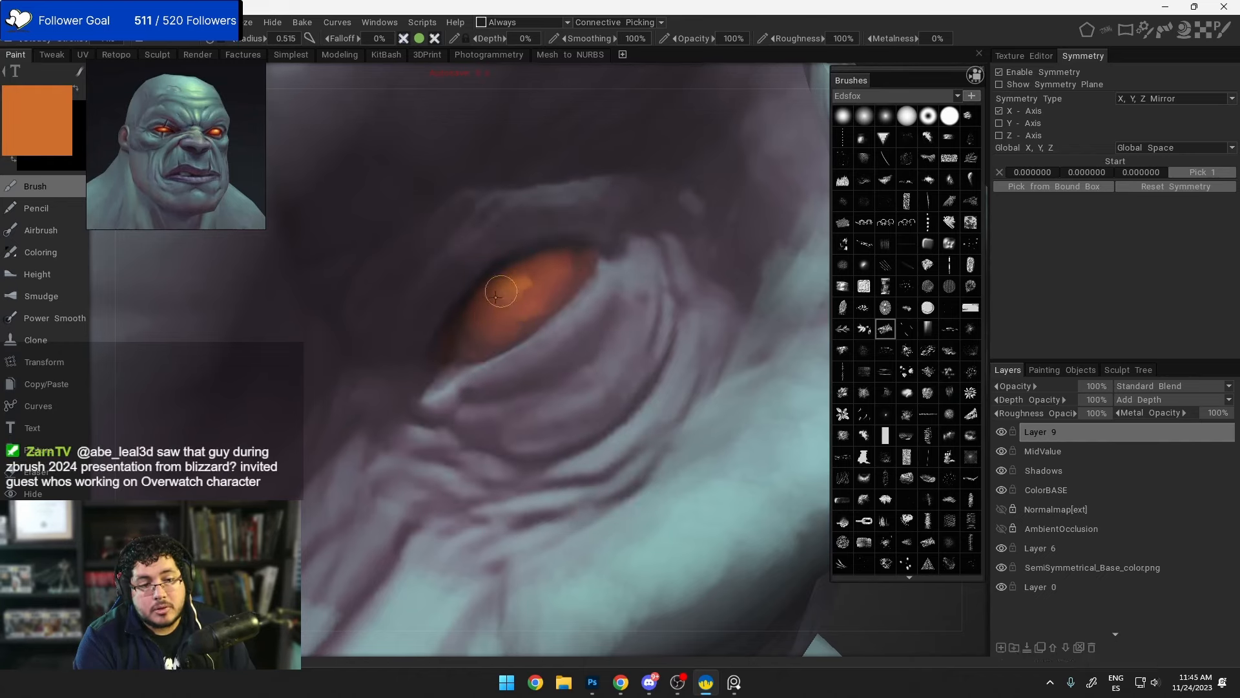
left_click_drag(495, 297, 515, 296)
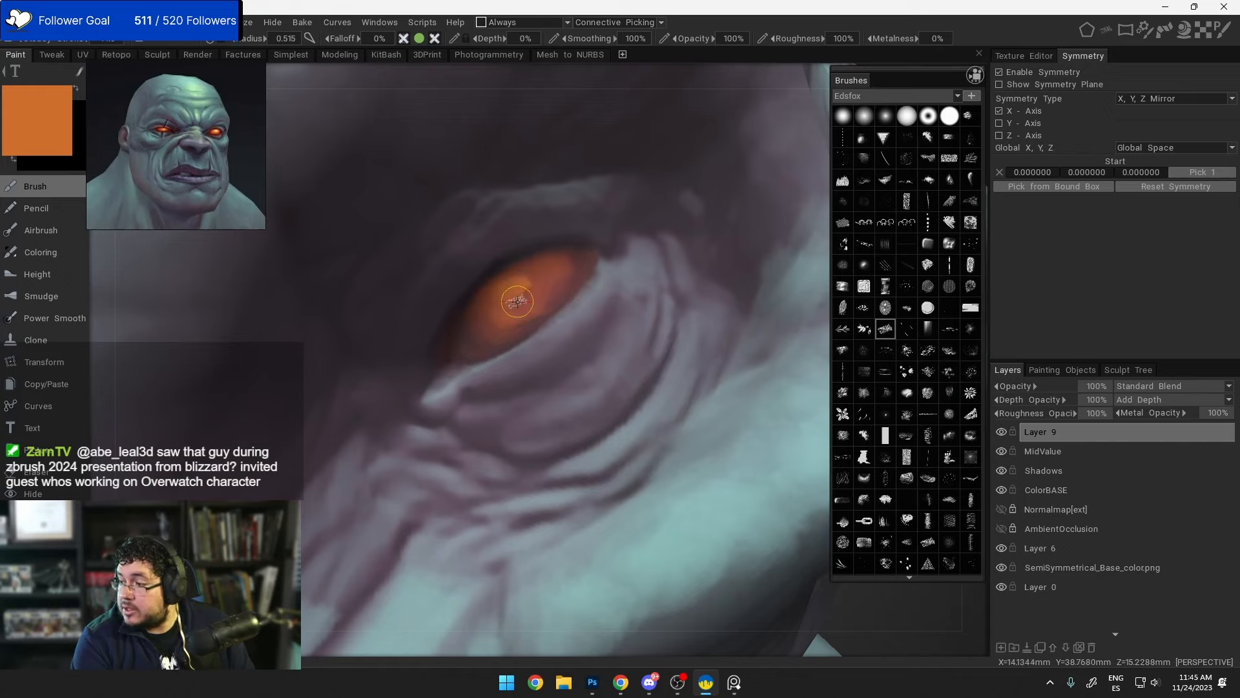
right_click_drag(513, 288, 520, 289)
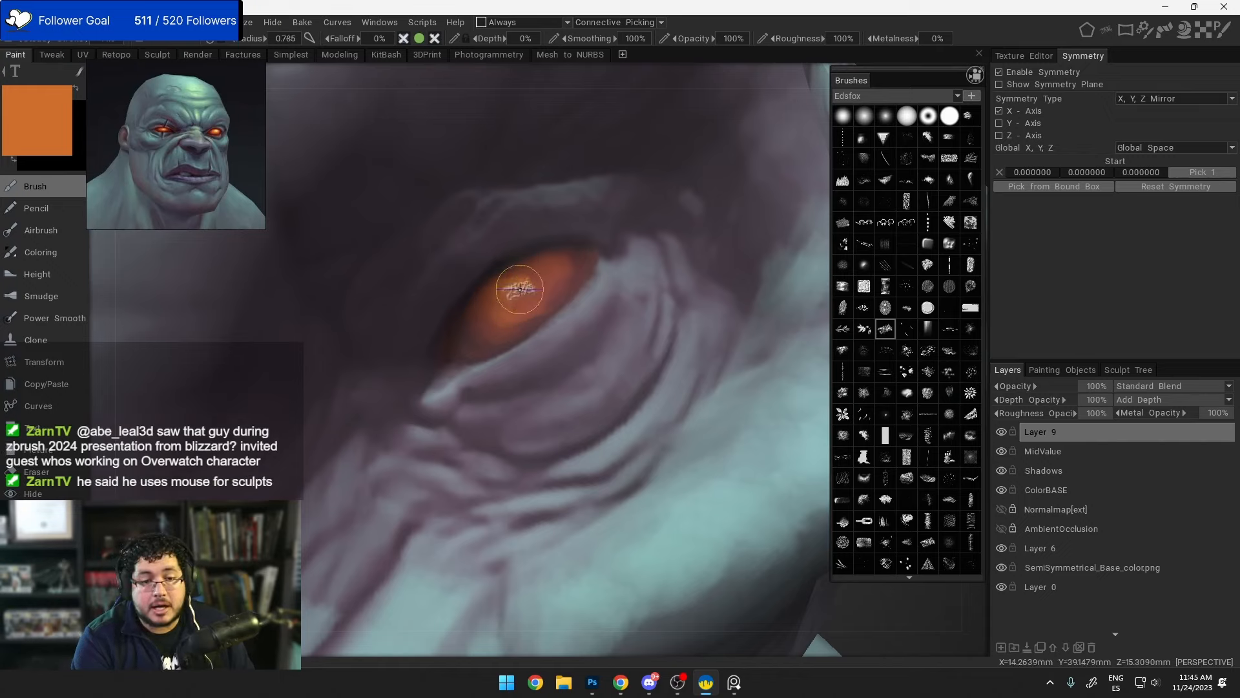
mouse_move(520, 289)
left_mouse_down()
mouse_move(525, 272)
mouse_move(513, 285)
mouse_move(525, 300)
mouse_move(530, 272)
mouse_move(542, 282)
mouse_move(543, 263)
left_mouse_up()
right_click_drag(536, 286, 533, 283)
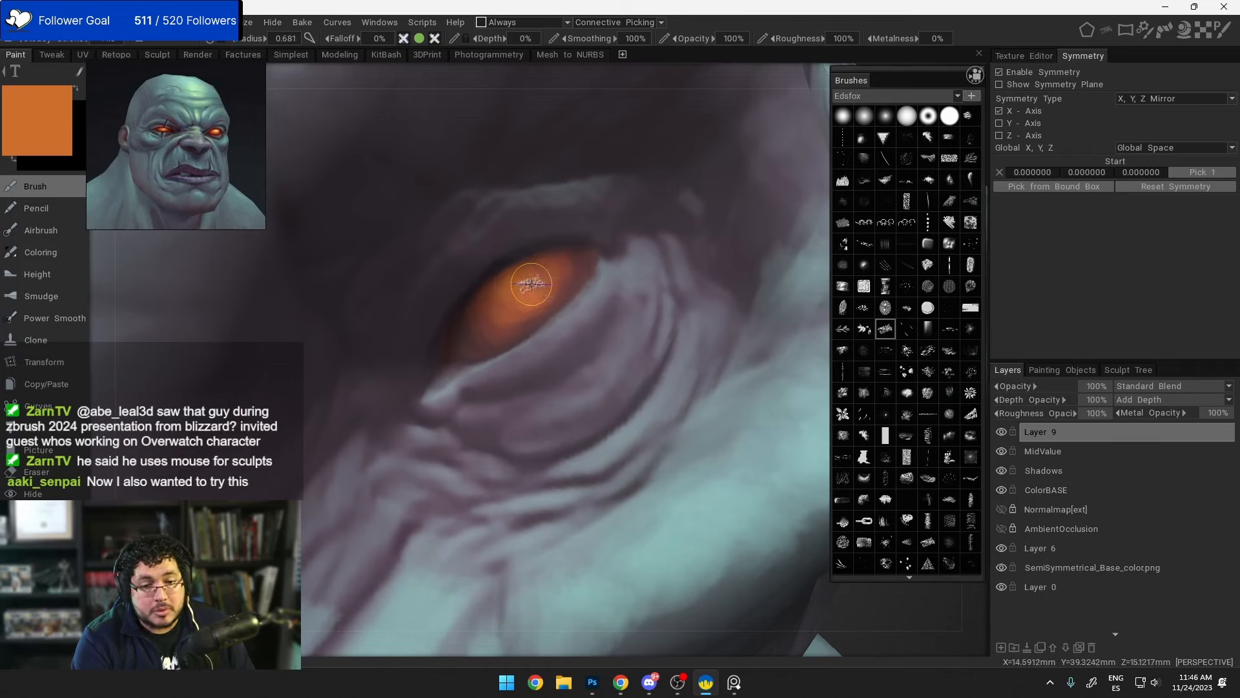
Step: Sample the eyeball's orange, reduce the brush radius to 0.346, and brighten the glow's centre with a more saturated orange, #CF6427
key("v")
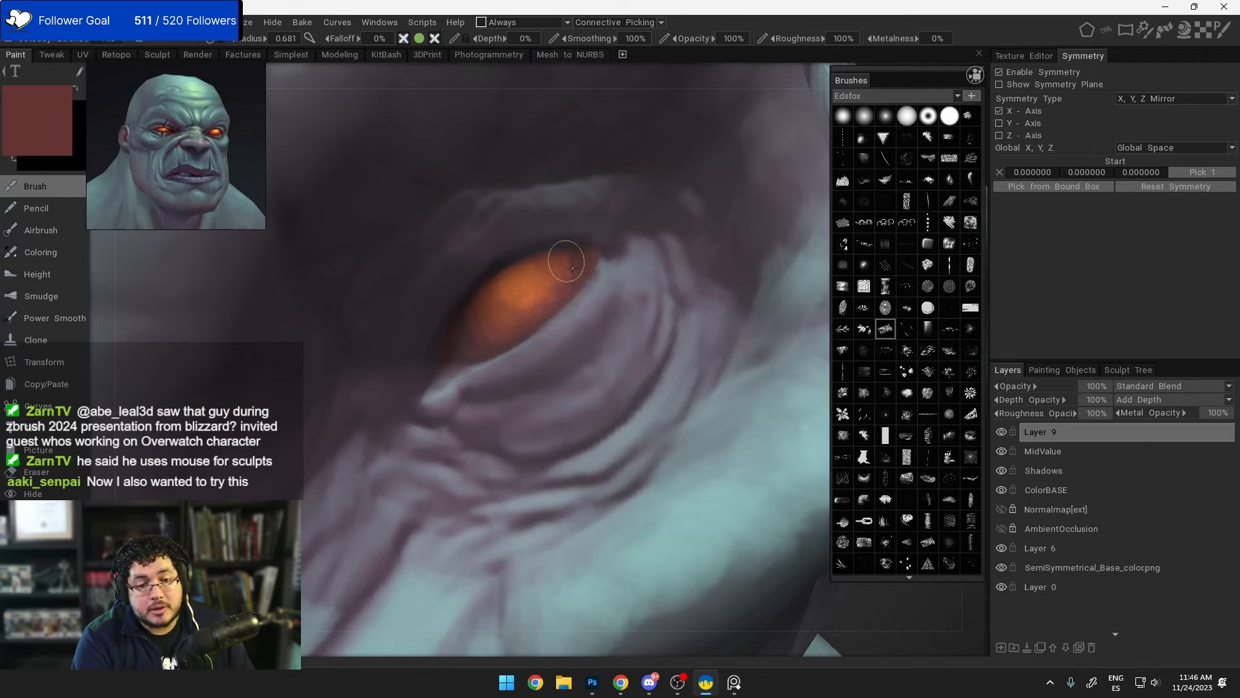
right_click_drag(526, 282, 521, 285)
key("v")
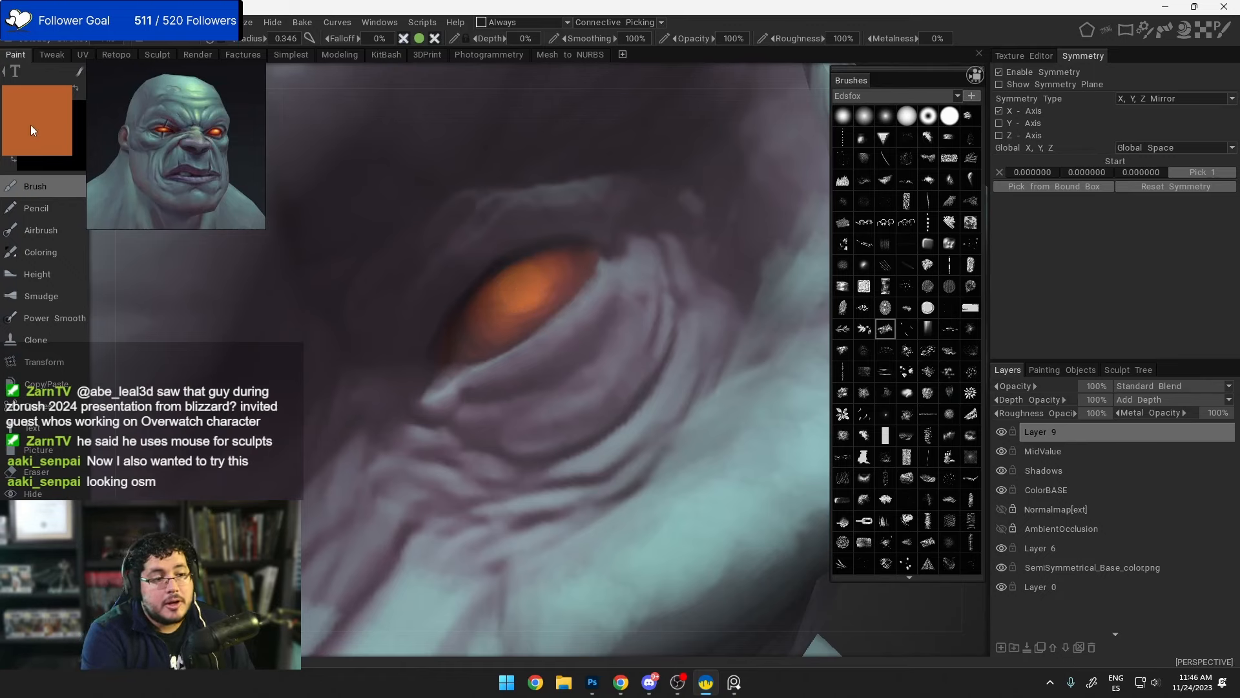
left_click(68, 145)
left_click(575, 330)
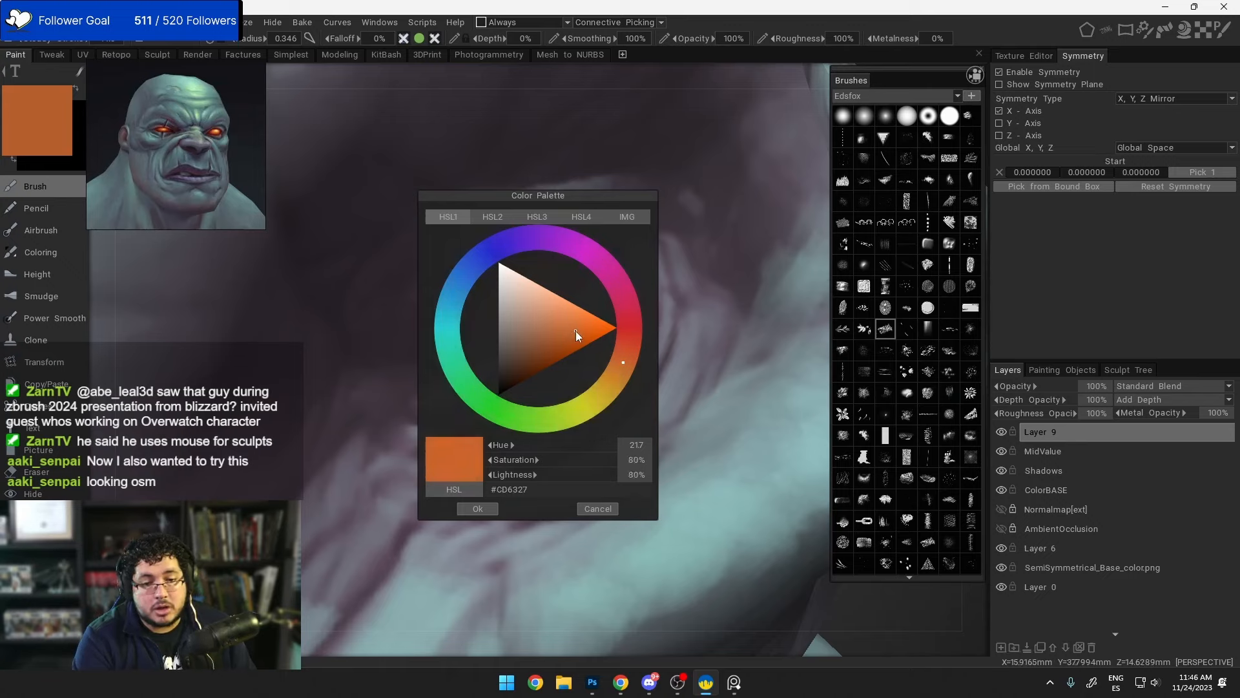
left_click(493, 507)
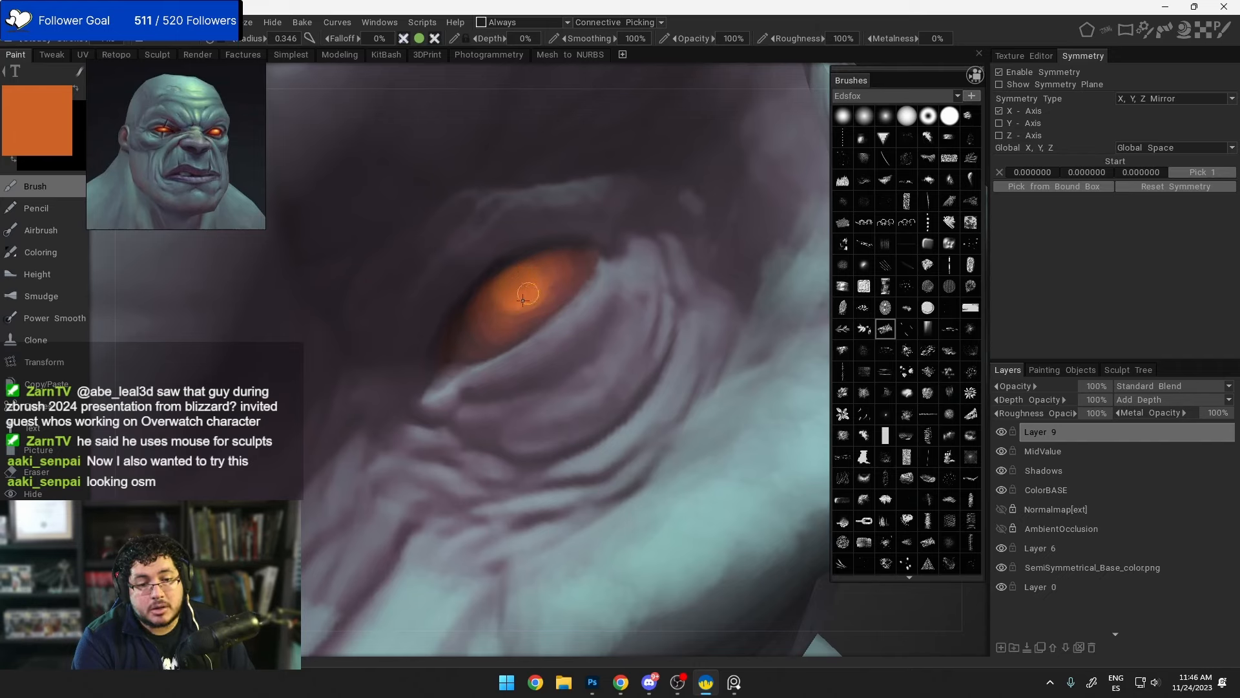
Step: Set the paint colour to light orange, brighten the eyeball's centre, and blend the spot with the sampled mid orange
left_click(33, 119)
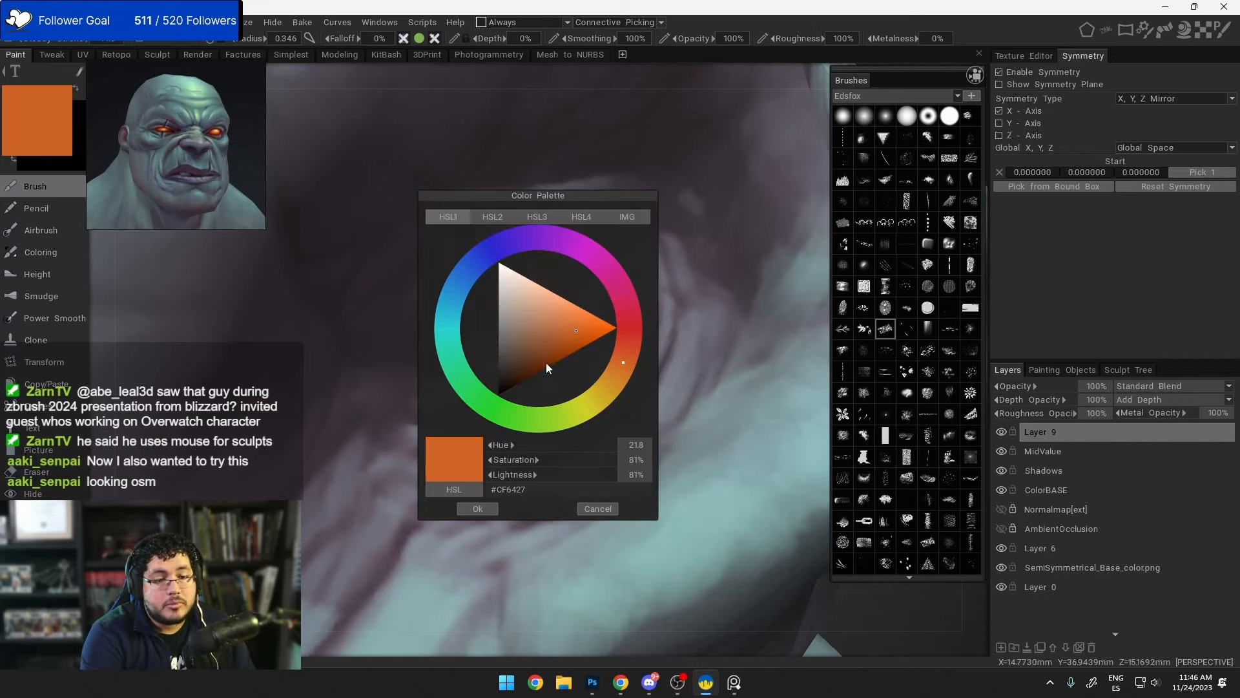
mouse_move(586, 327)
left_mouse_down()
mouse_move(516, 279)
mouse_move(533, 276)
left_mouse_up()
left_click(477, 508)
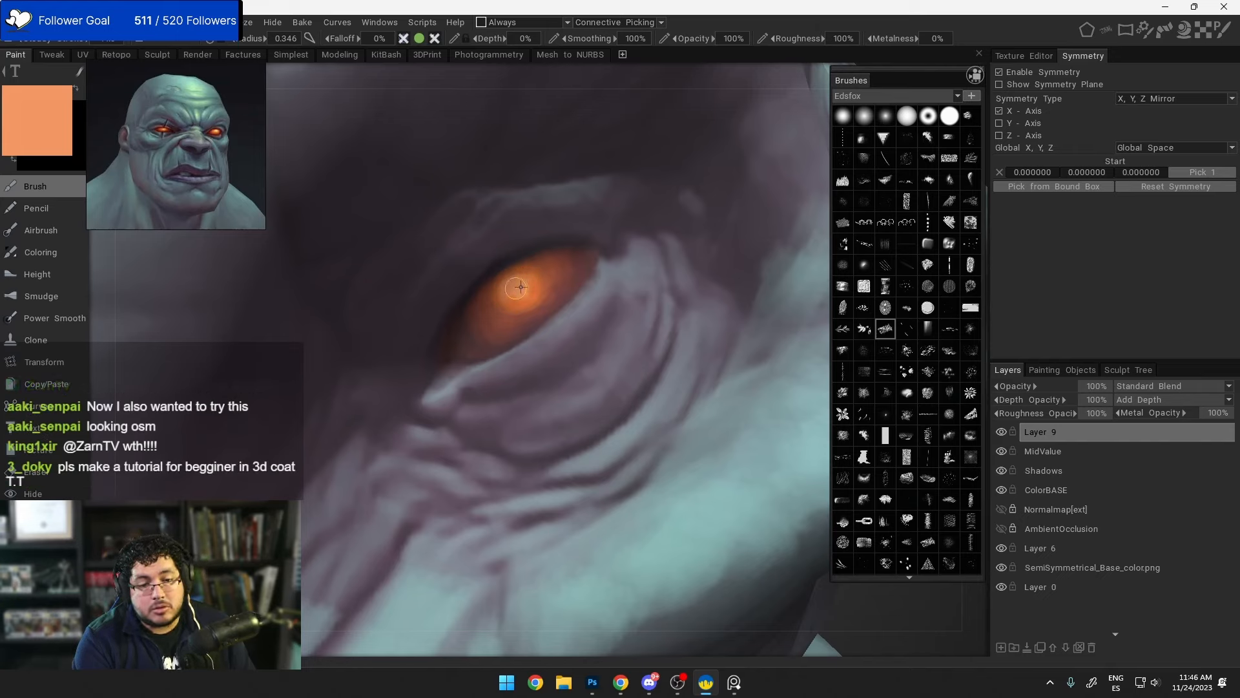
key("v")
left_click_drag(536, 289, 520, 284)
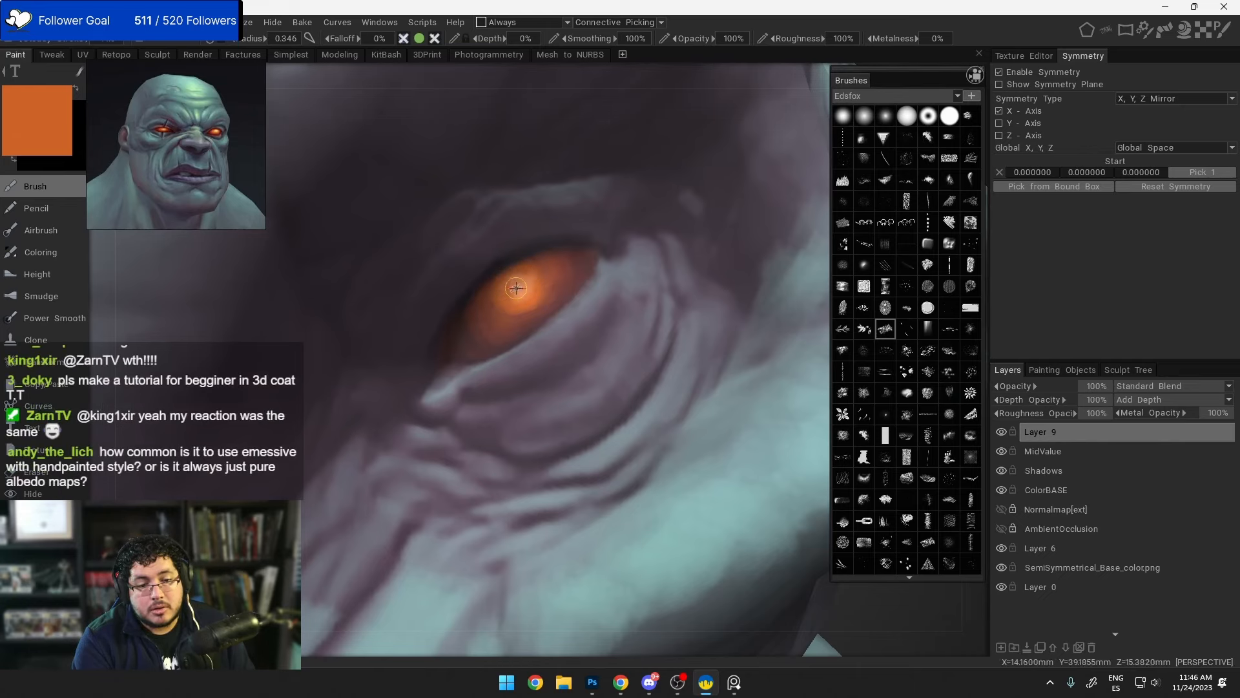
Step: Set the paint colour to pale peach and dab a small highlight on the eyeball with brush radius 0.371
key("v")
right_click_drag(628, 346, 557, 222, "alt")
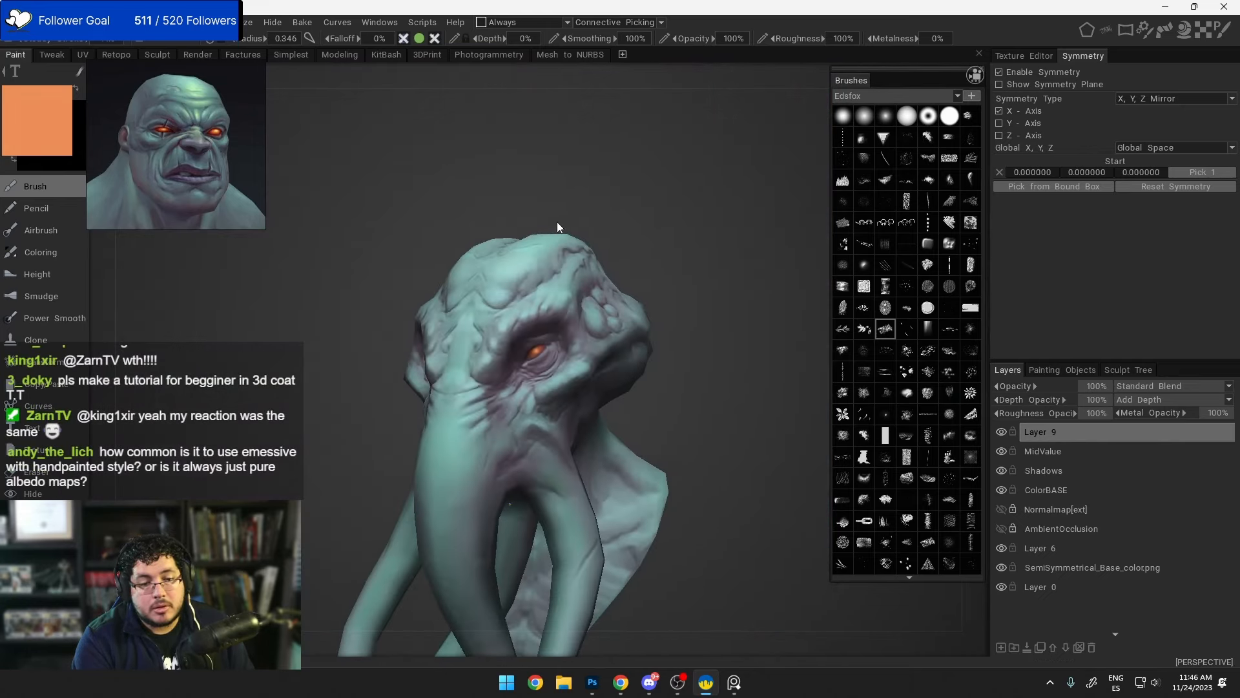
left_click_drag(556, 222, 583, 308, "alt")
right_click_drag(582, 307, 649, 423, "alt")
left_click_drag(649, 423, 626, 415, "alt")
scroll(626, 415, "up", 2)
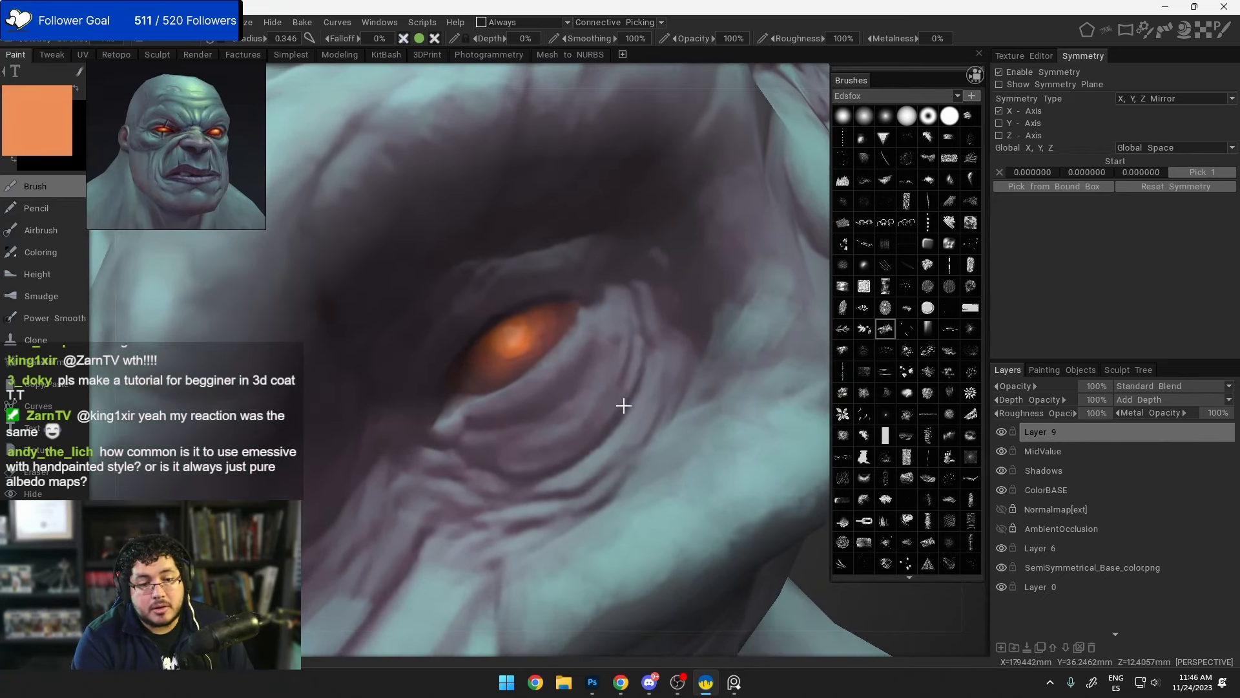
left_click(47, 130)
left_click_drag(564, 304, 525, 282)
left_click(491, 508)
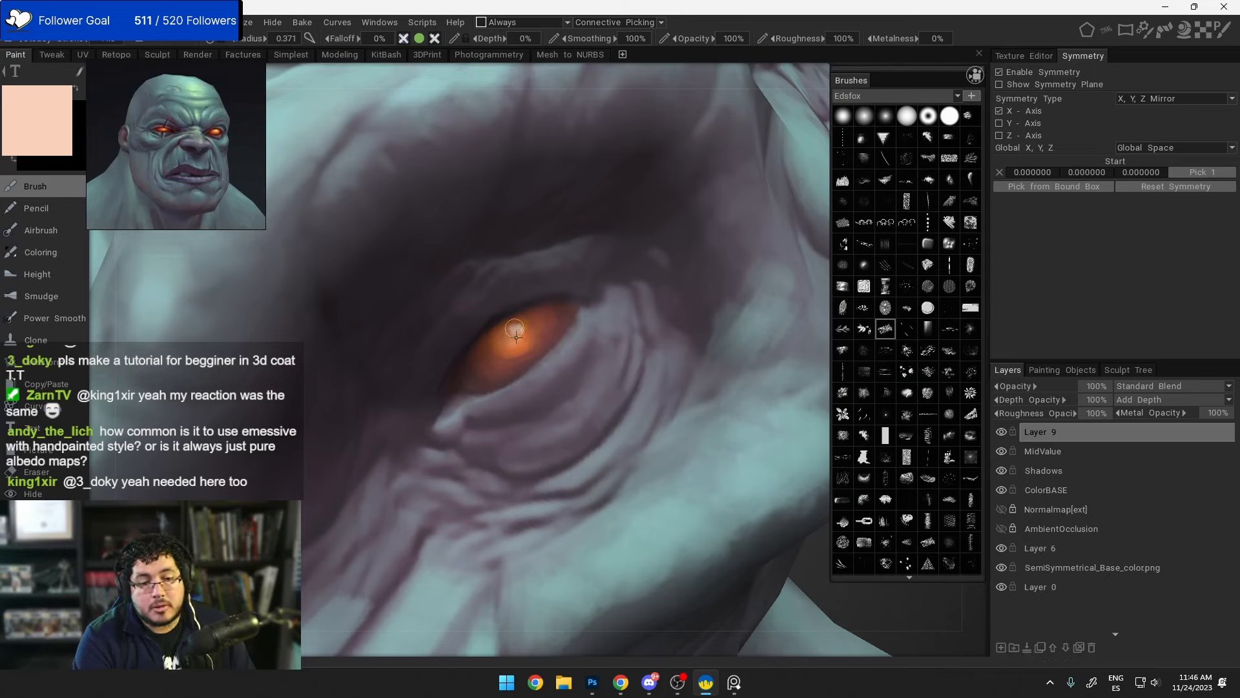
left_click_drag(519, 326, 516, 330)
Step: Sample the eyeball's saturated orange, raise the brush radius to 0.561, and soften the lower edge of the pale highlight
right_click_drag(532, 341, 564, 166, "alt")
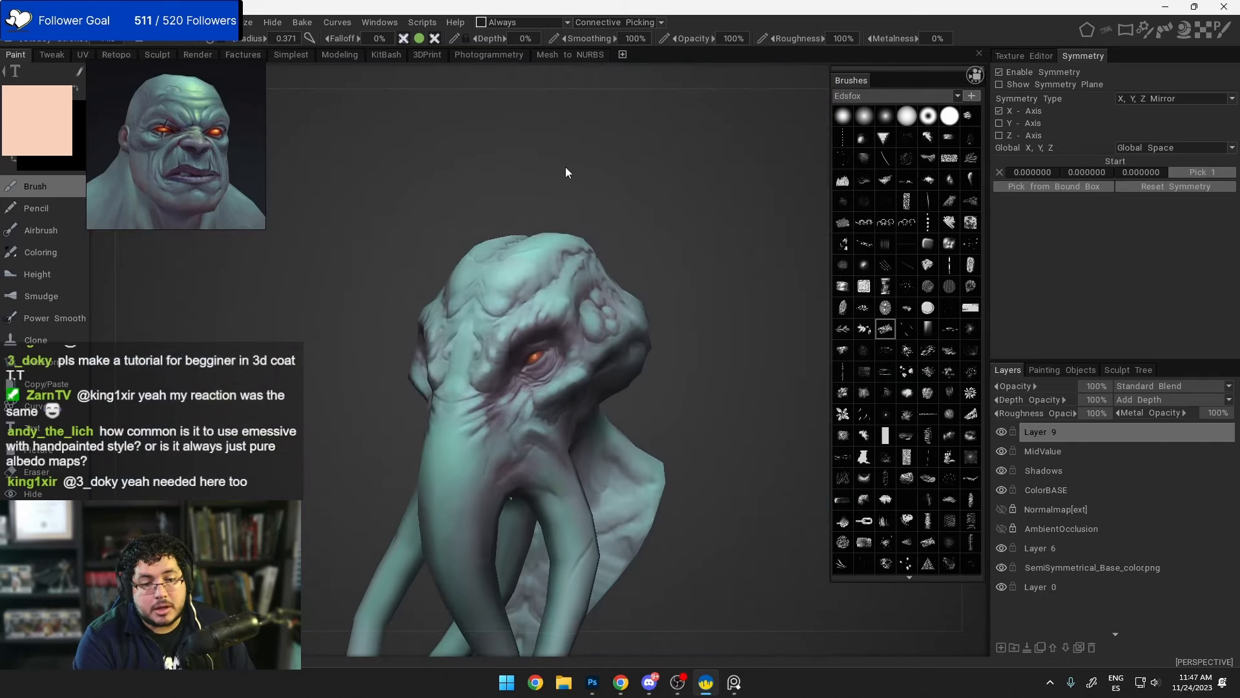
mouse_move(542, 304)
left_mouse_down("alt")
mouse_move(517, 333)
mouse_move(555, 318)
left_mouse_up("alt")
right_click_drag(554, 318, 577, 354, "alt")
mouse_move(577, 354)
left_mouse_down("alt")
mouse_move(597, 363)
mouse_move(563, 371)
left_mouse_up("alt")
right_click_drag(563, 371, 581, 391, "alt")
left_click_drag(599, 388, 573, 357, "alt")
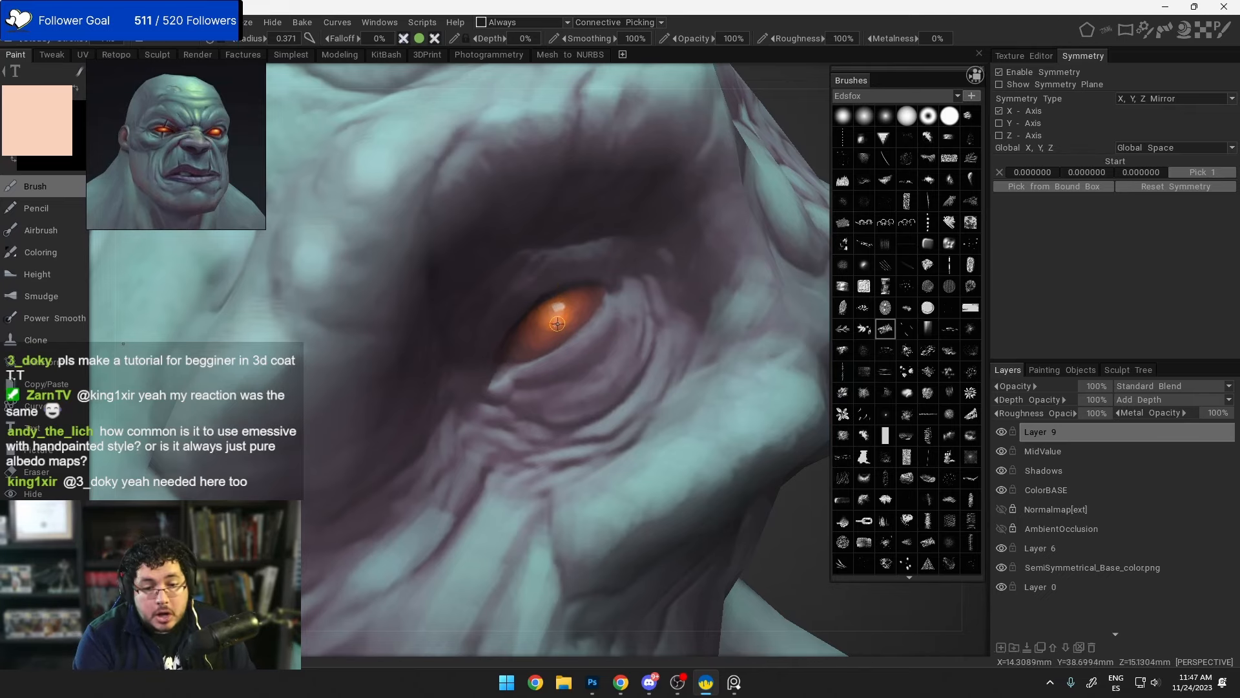
key("v")
right_click_drag(559, 327, 564, 327)
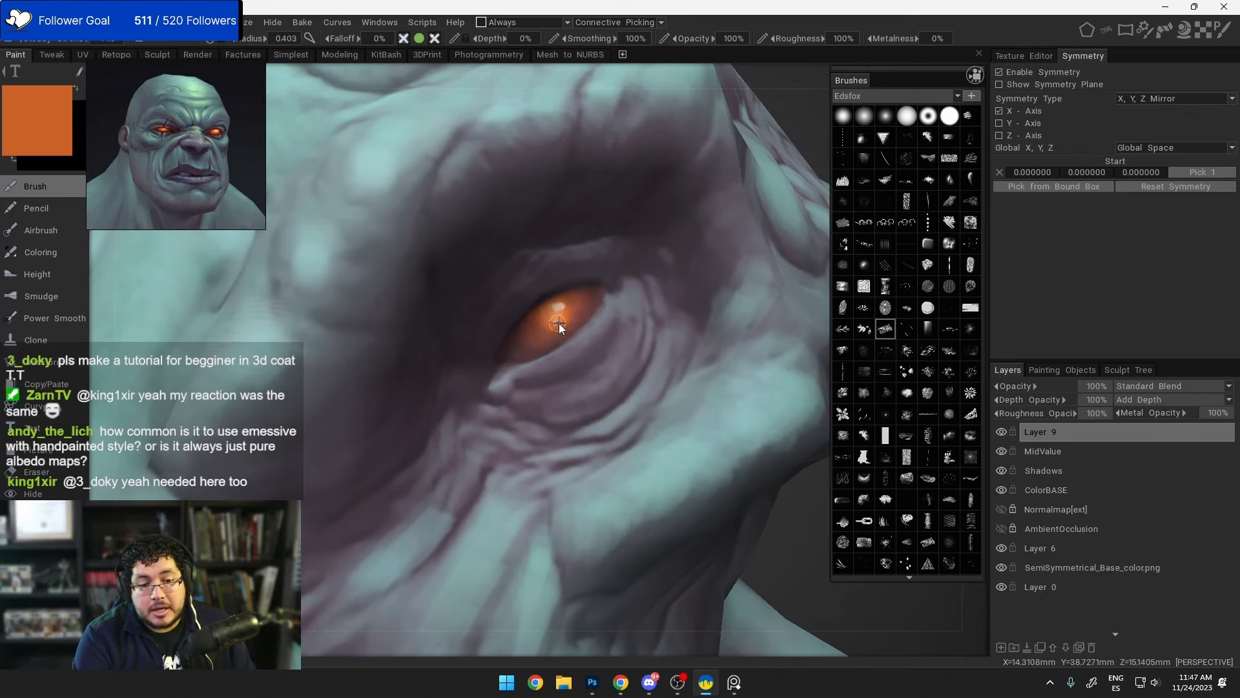
left_click_drag(559, 326, 561, 320)
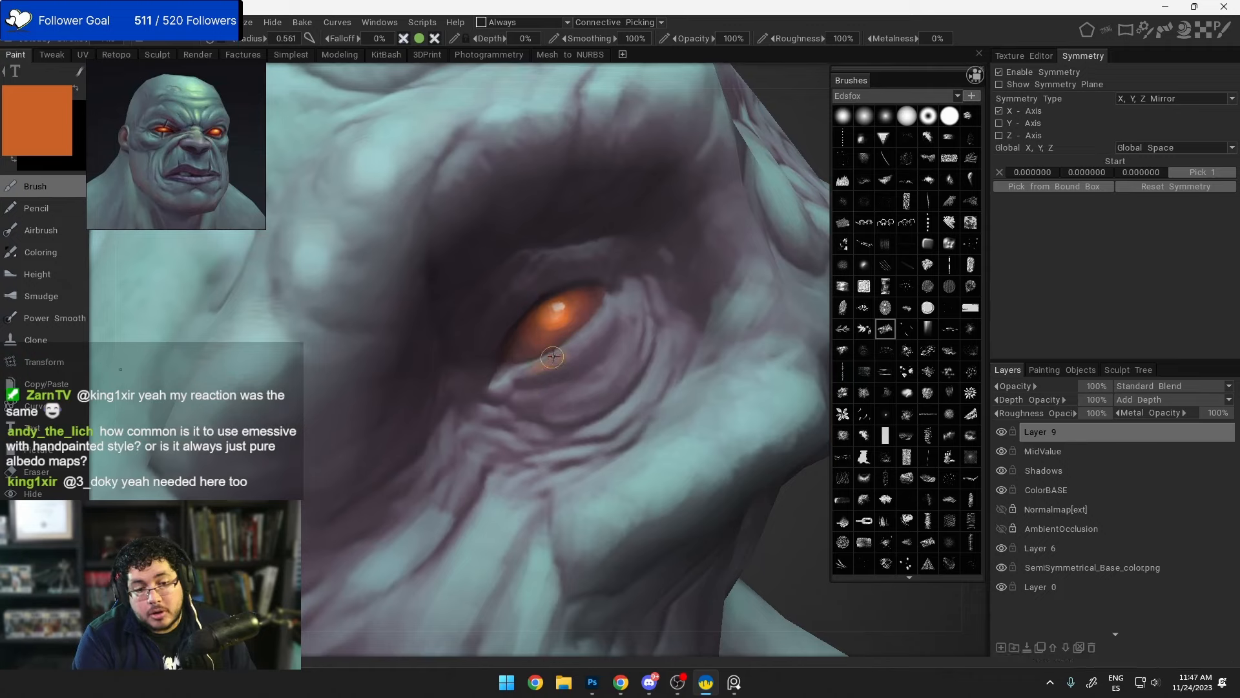
Step: Undo the last stroke and paint orange glow along the upper and lower eyelids, alternating sampled mauve and light orange
key("ctrl+z")
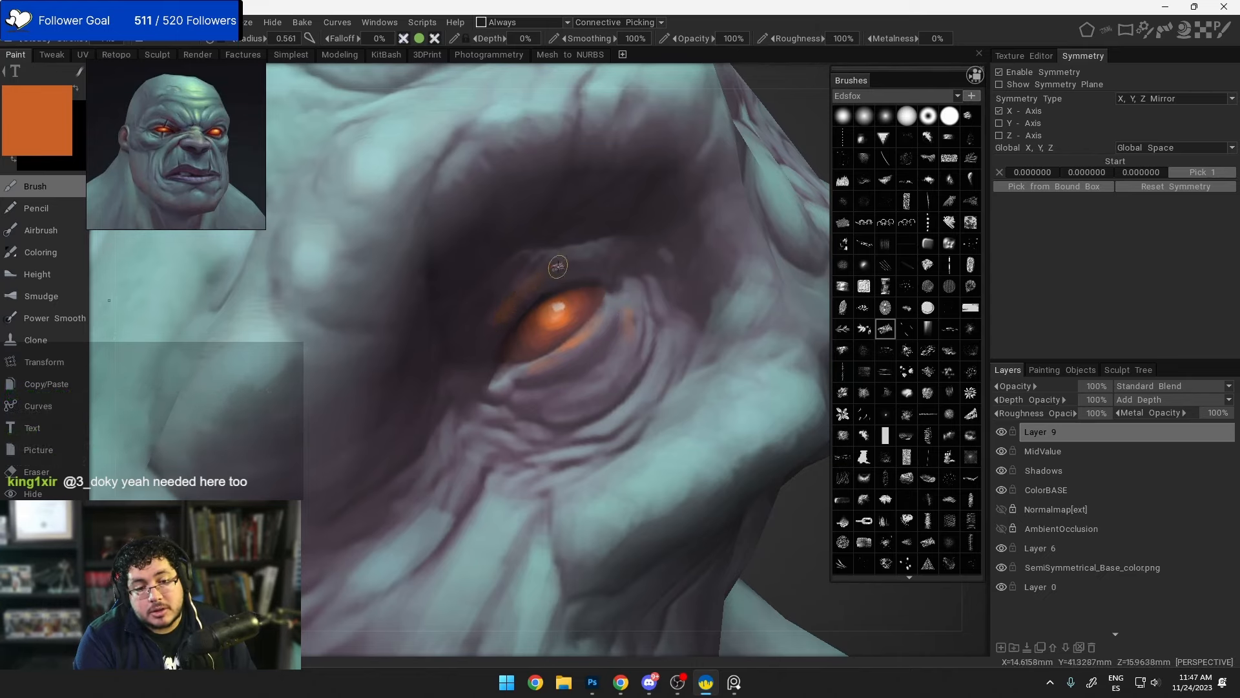
key("v")
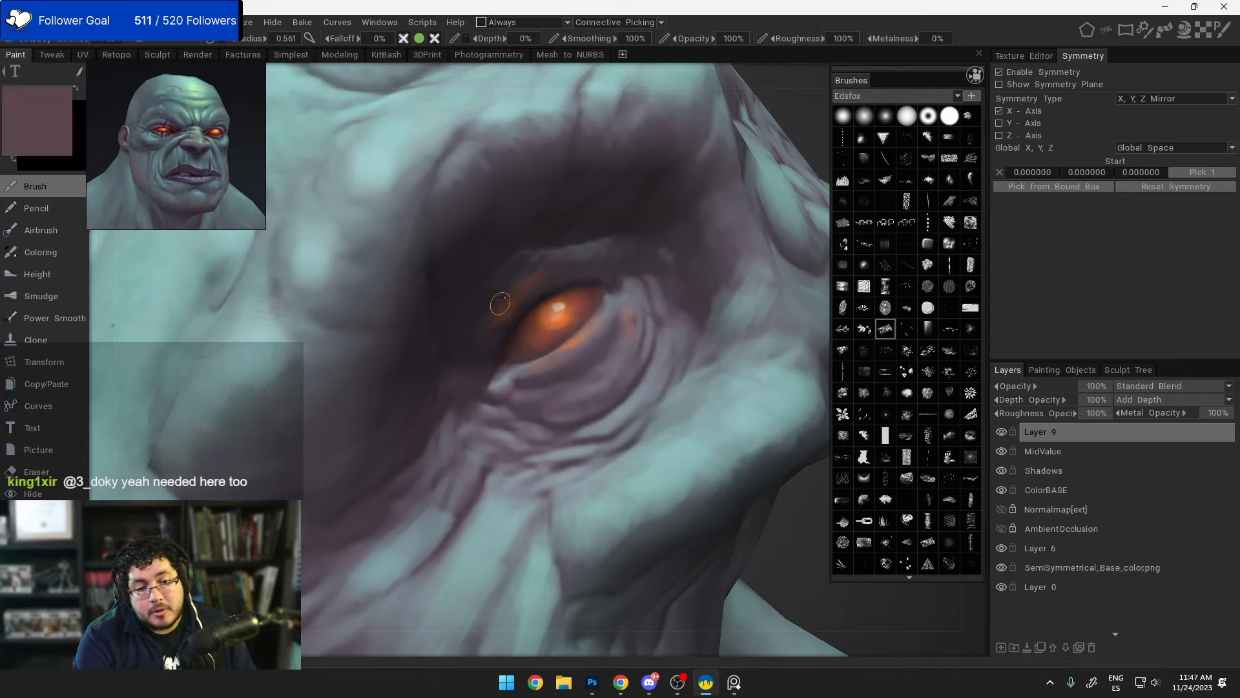
key("v")
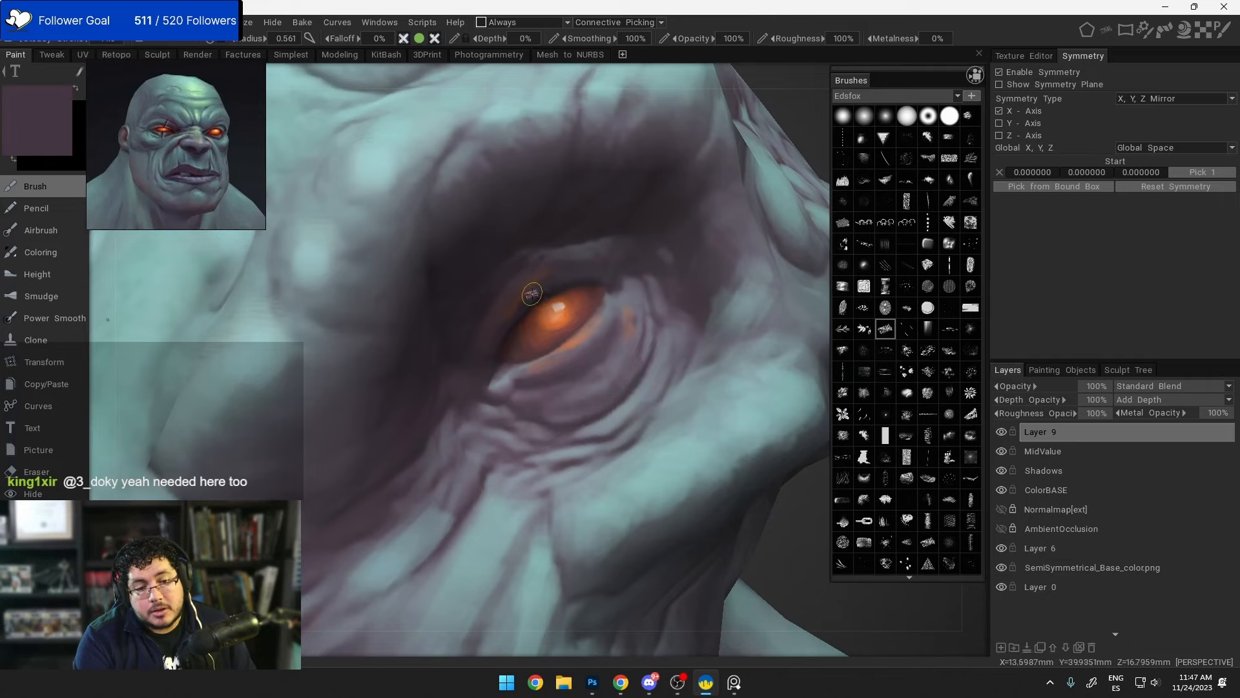
key("v")
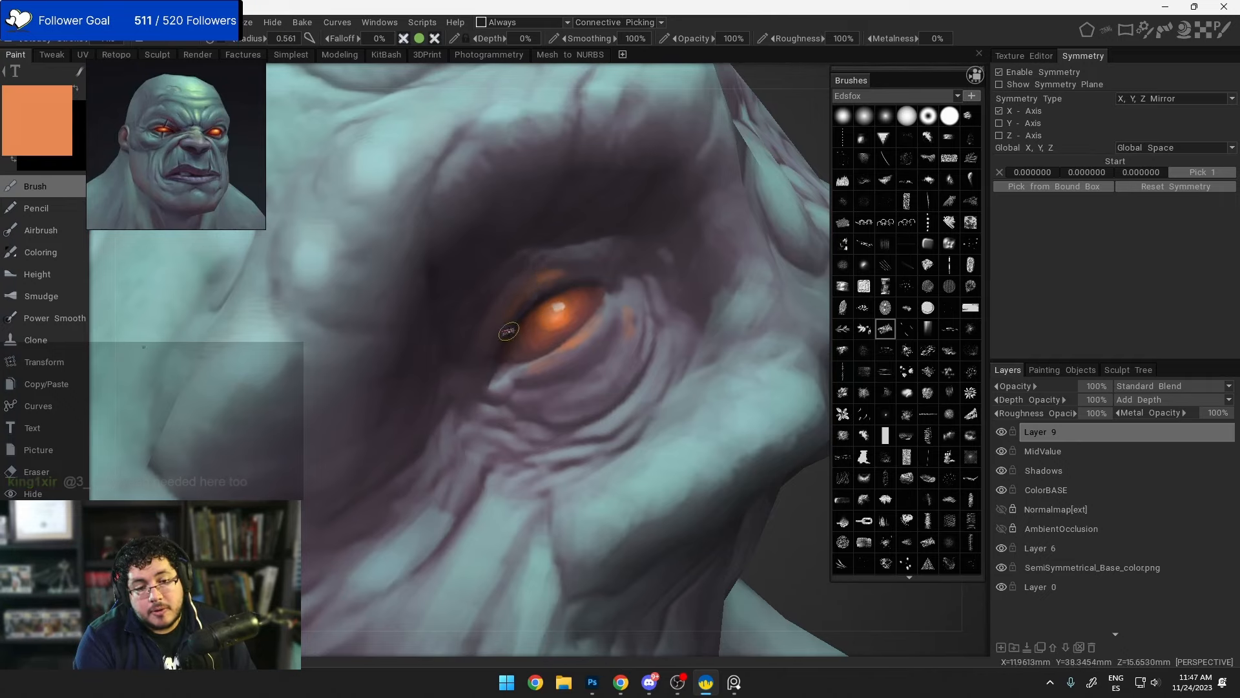
left_click_drag(543, 280, 630, 265)
Step: Raise the brush radius to 1.26, sample a muted orange-brown, and paint glow strokes under the brow and in the inner eye socket
right_click_drag(582, 310, 572, 222, "alt")
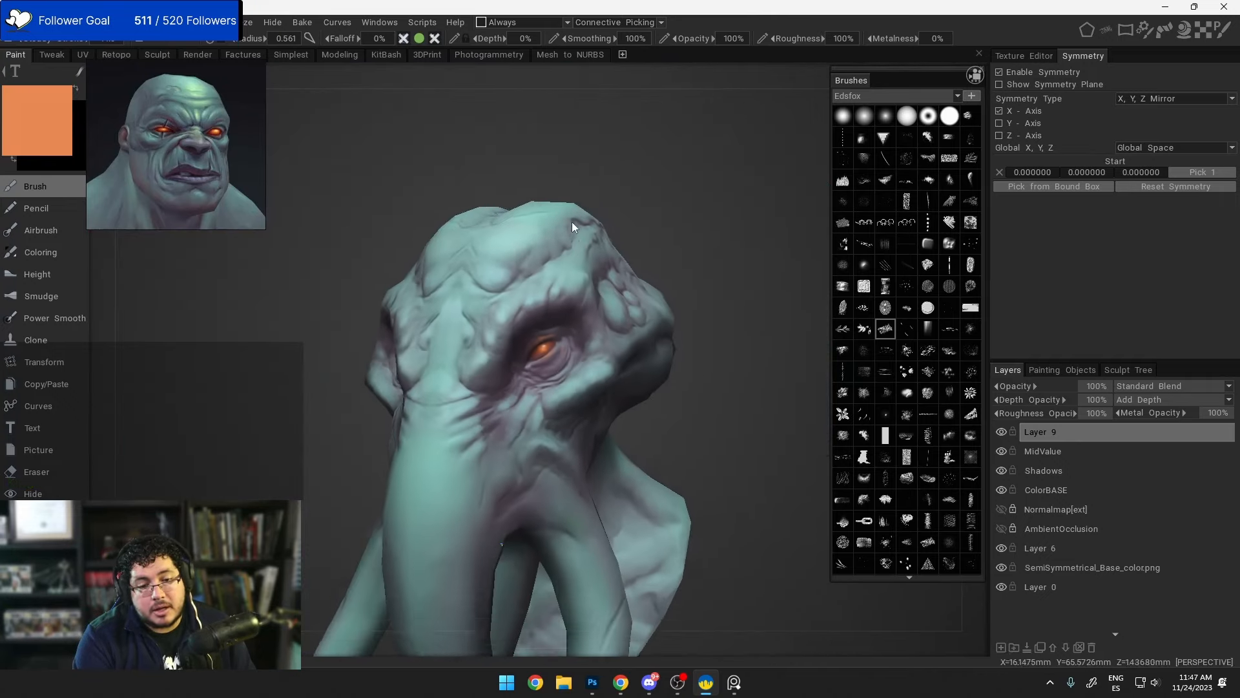
left_click_drag(572, 223, 580, 331, "alt")
right_click_drag(580, 330, 583, 403, "alt")
left_click_drag(539, 280, 530, 263, "alt")
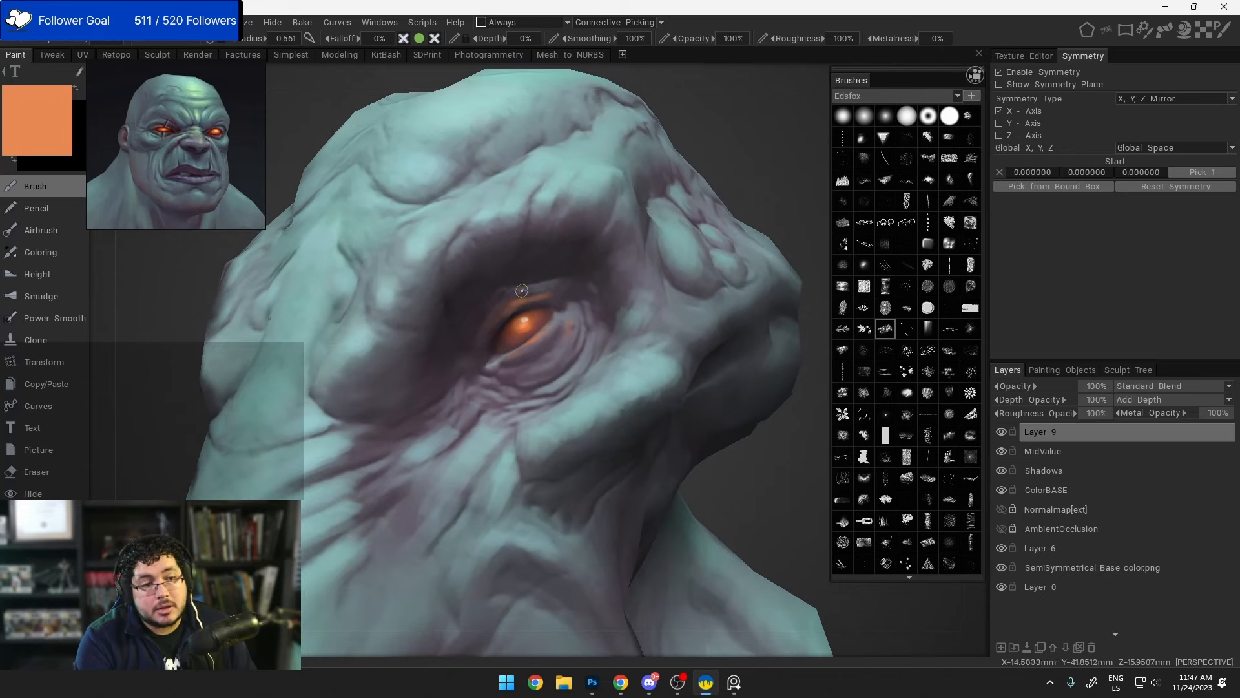
right_click_drag(518, 271, 533, 271)
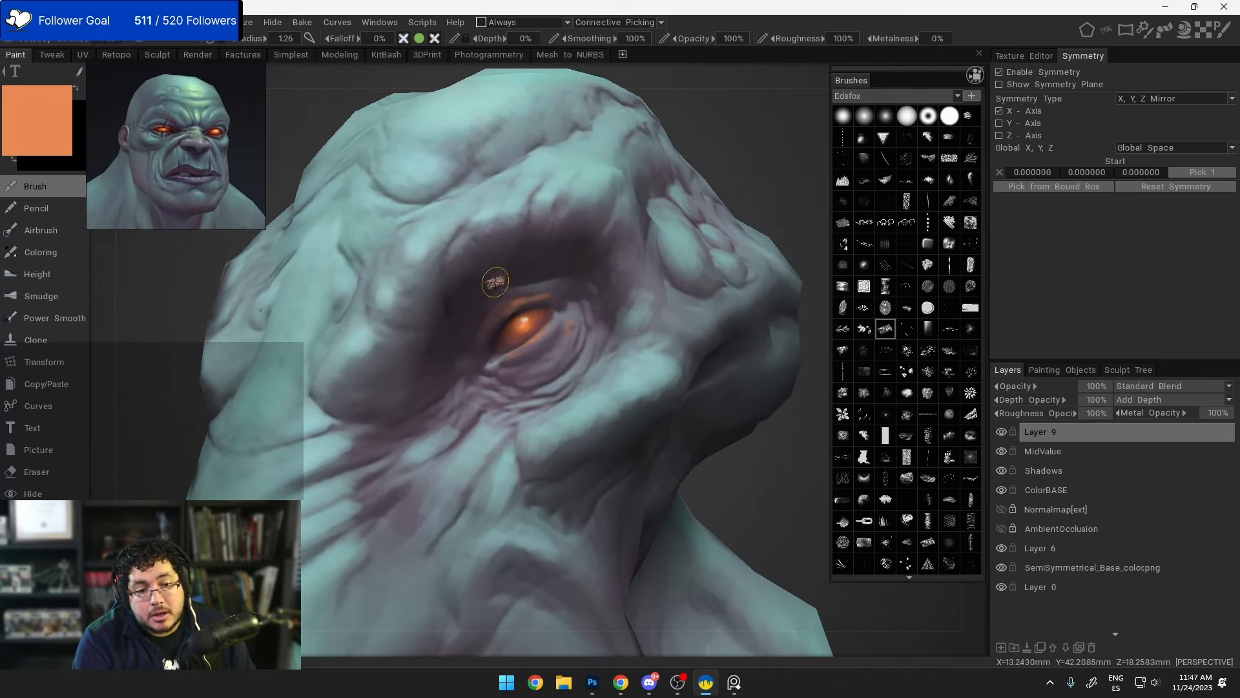
key("v")
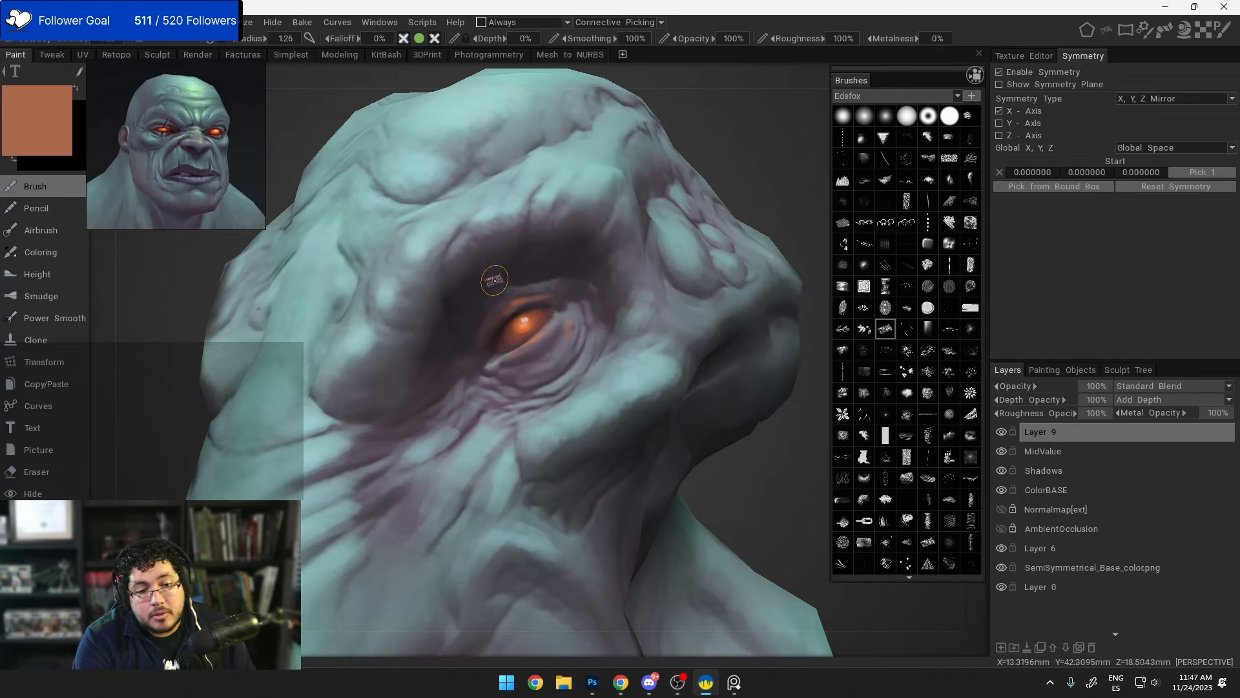
mouse_move(496, 271)
left_mouse_down()
mouse_move(504, 253)
mouse_move(571, 236)
mouse_move(559, 270)
left_mouse_up()
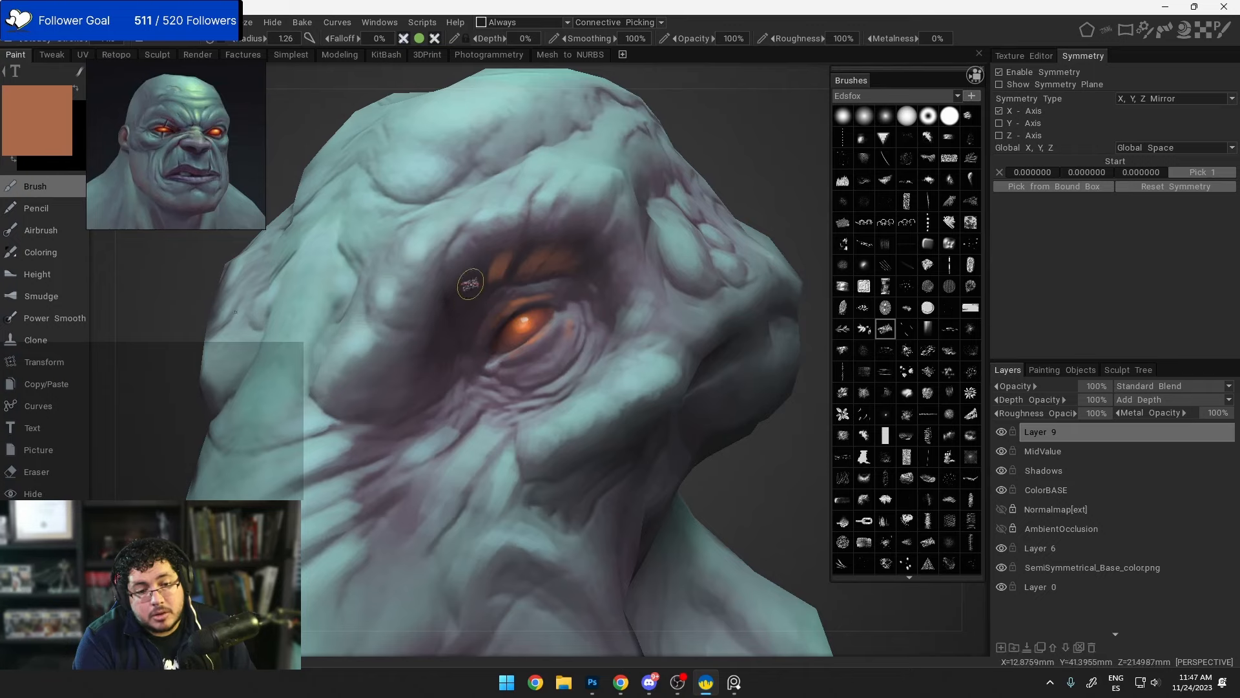
left_click_drag(462, 279, 458, 300)
mouse_move(439, 343)
left_mouse_down()
mouse_move(441, 330)
mouse_move(436, 343)
left_mouse_up()
Step: Reduce the brush radius to 0.713 and paint orange glow on the inner socket and lower eyelid folds, blending with sampled mauve
key("[")
key("[")
key("v")
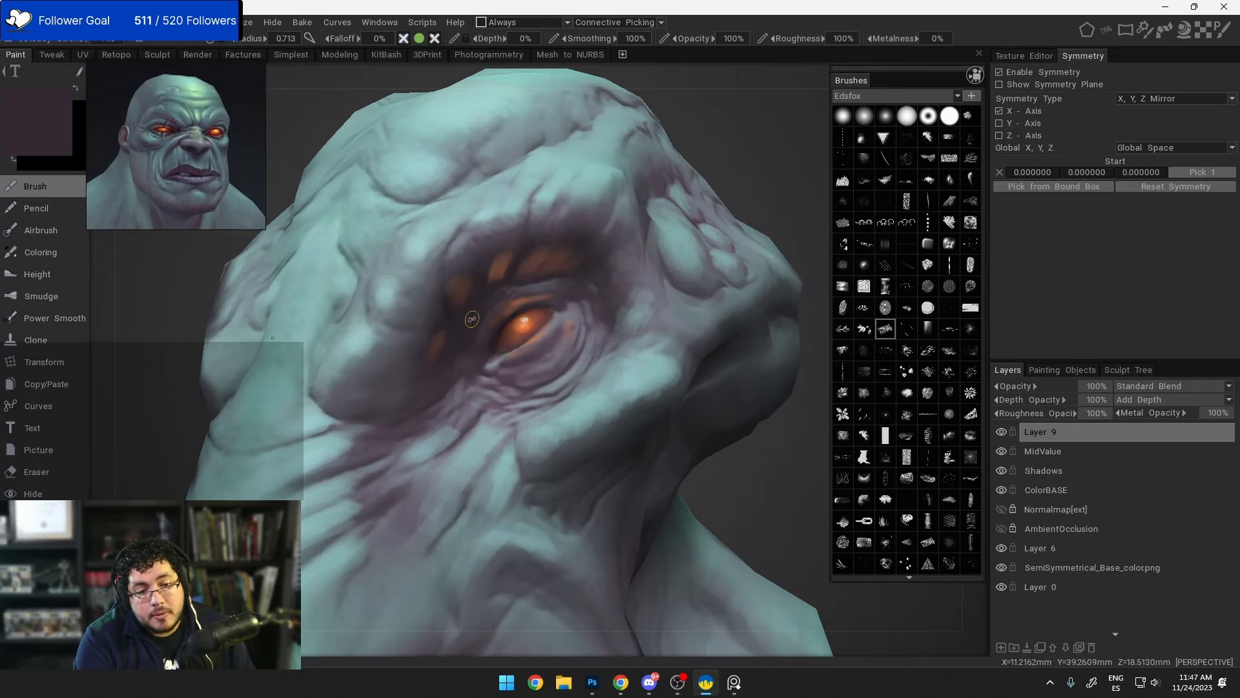
key("v")
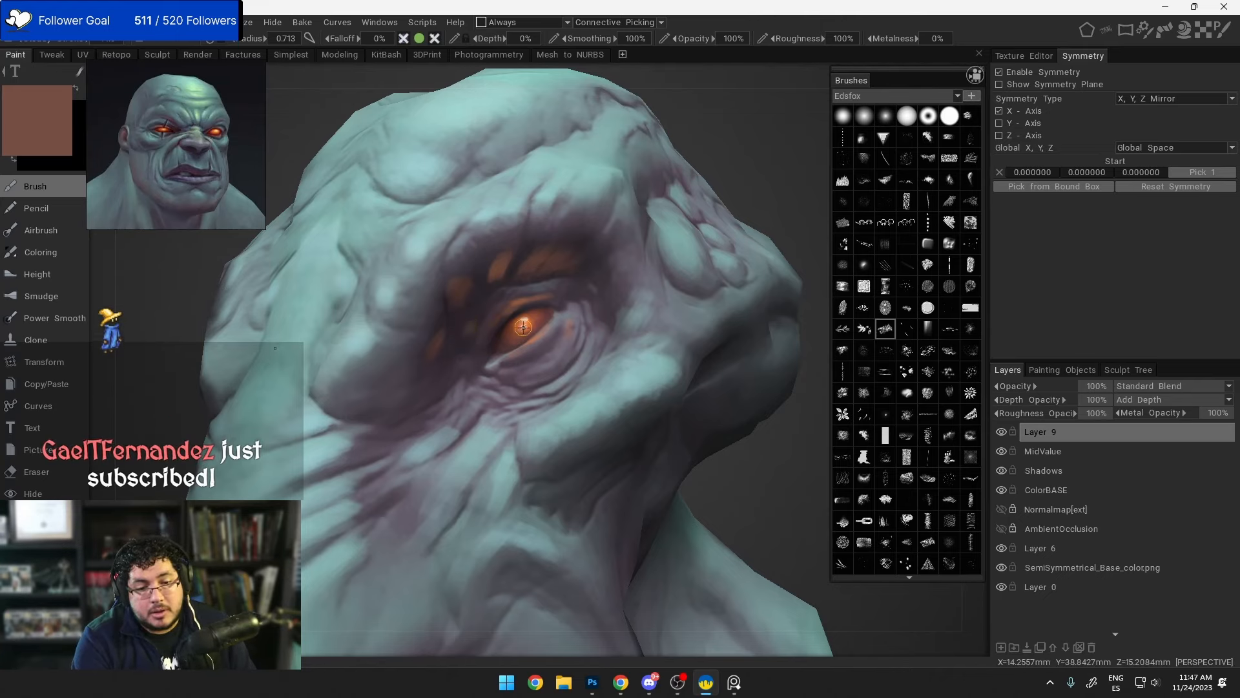
key("v")
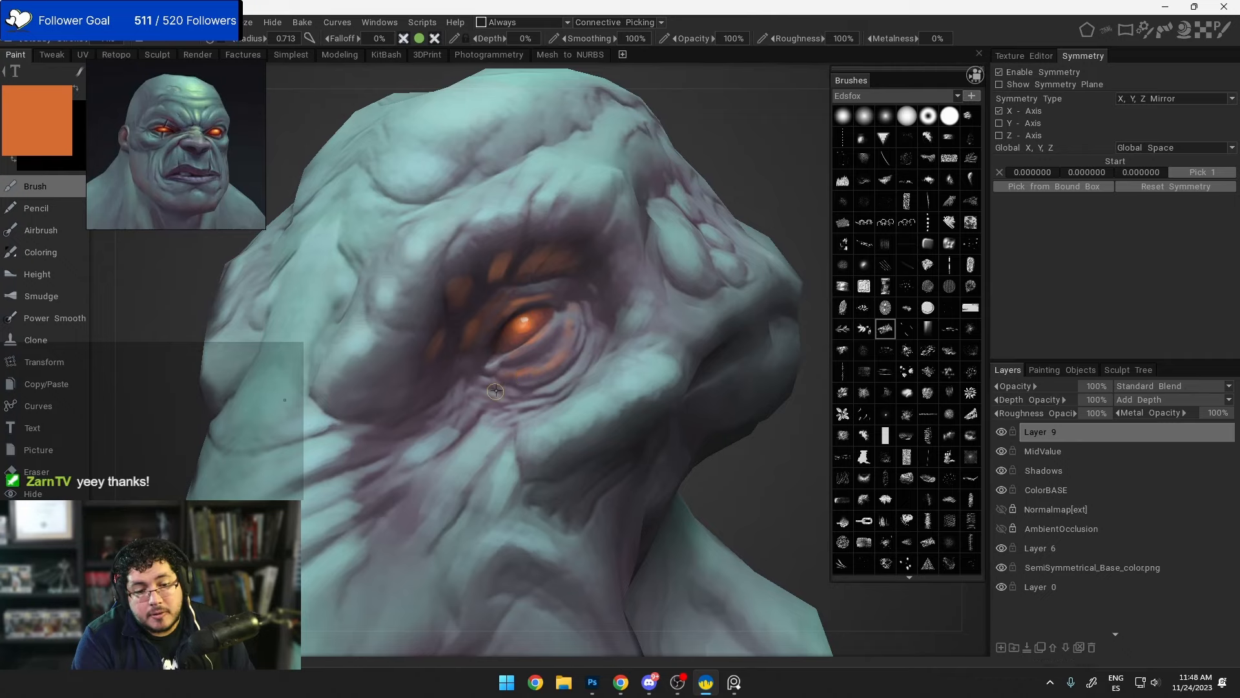
key("v")
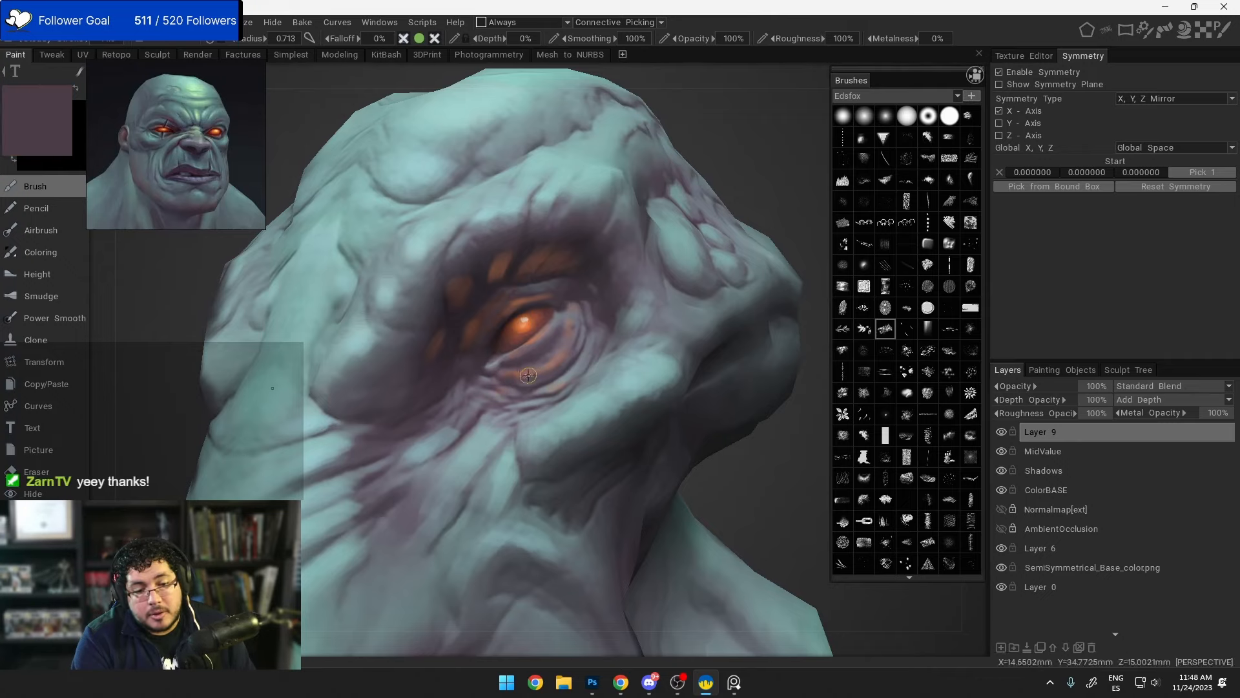
Step: Blend the orange patches on the lower eyelid and inner socket into the skin with sampled surrounding colours
right_click_drag(566, 349, 564, 201, "alt")
left_click_drag(564, 201, 595, 326, "alt")
right_click_drag(595, 326, 608, 362, "alt")
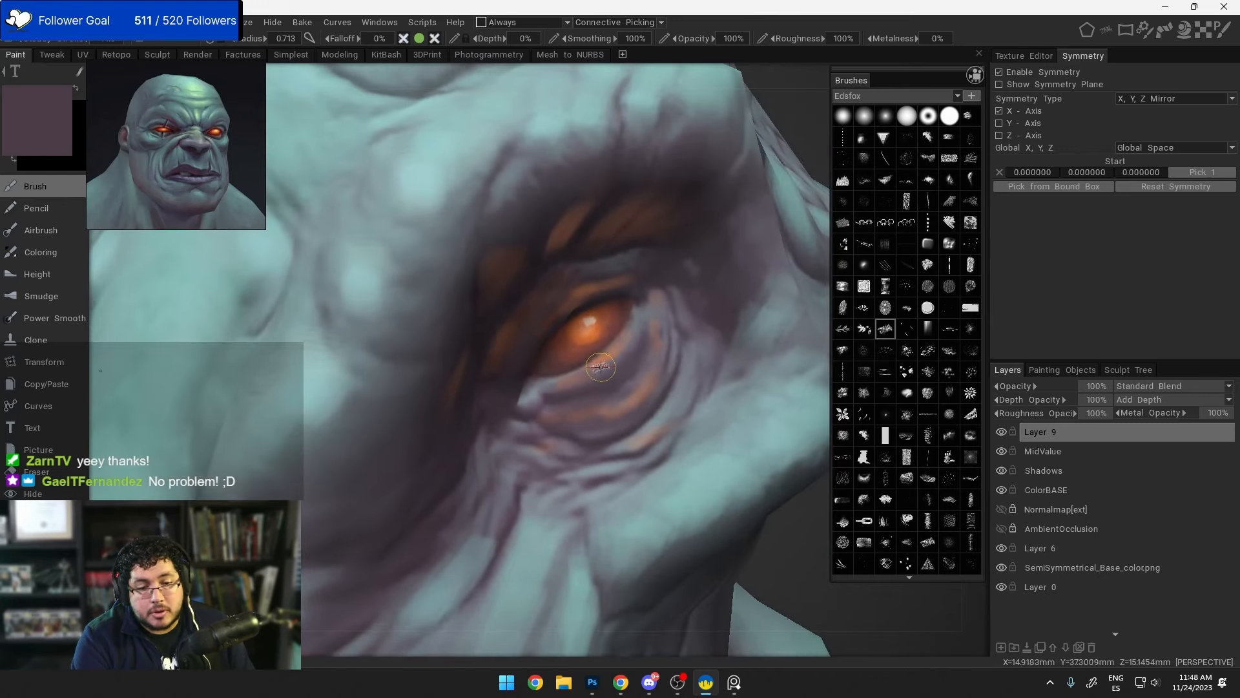
key("v")
key("v")
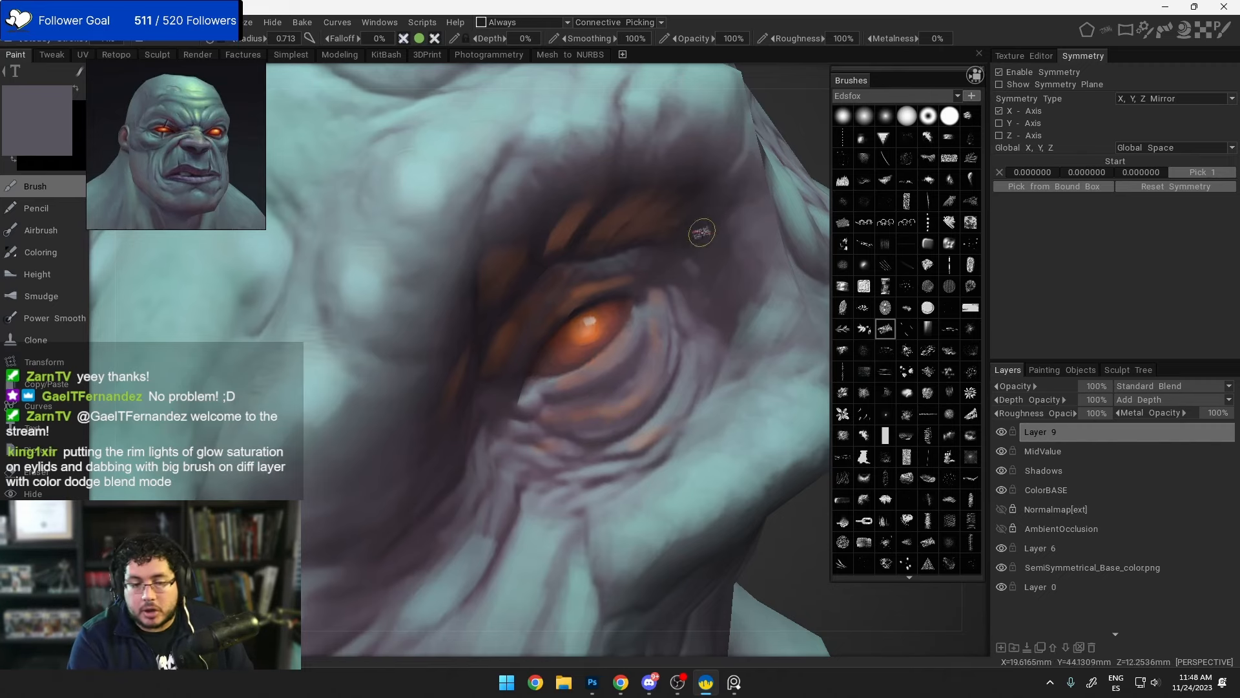
Step: Raise the brush radius to 1.21, sample the dark mauve, and tone down the orange strokes under the brow and inner socket
right_click_drag(703, 233, 623, 268, "alt")
left_click_drag(623, 269, 563, 260, "alt")
right_click_drag(518, 248, 531, 244)
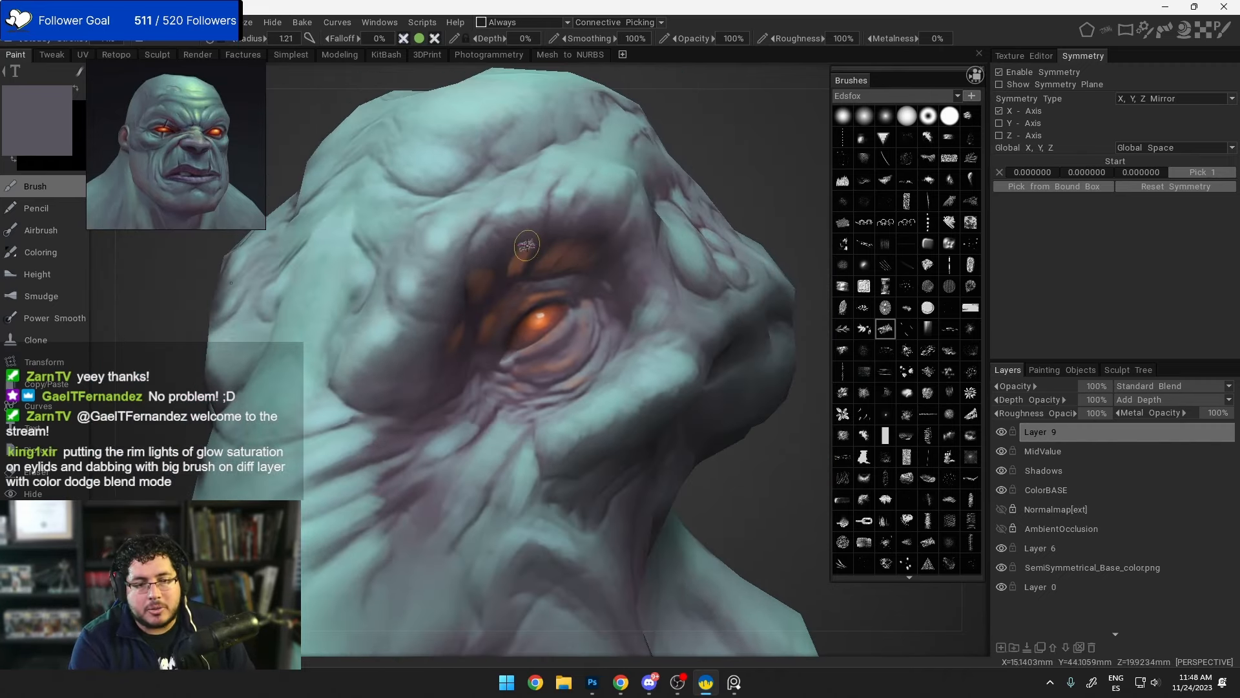
key("v")
left_click_drag(521, 243, 510, 270)
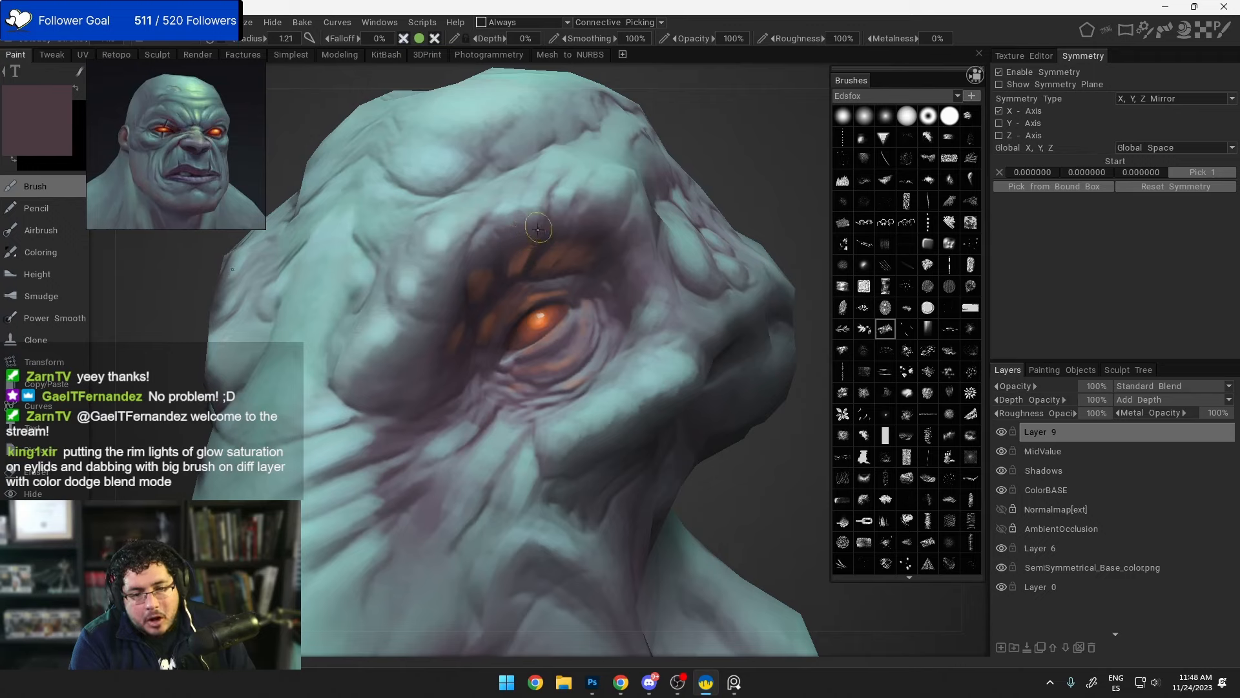
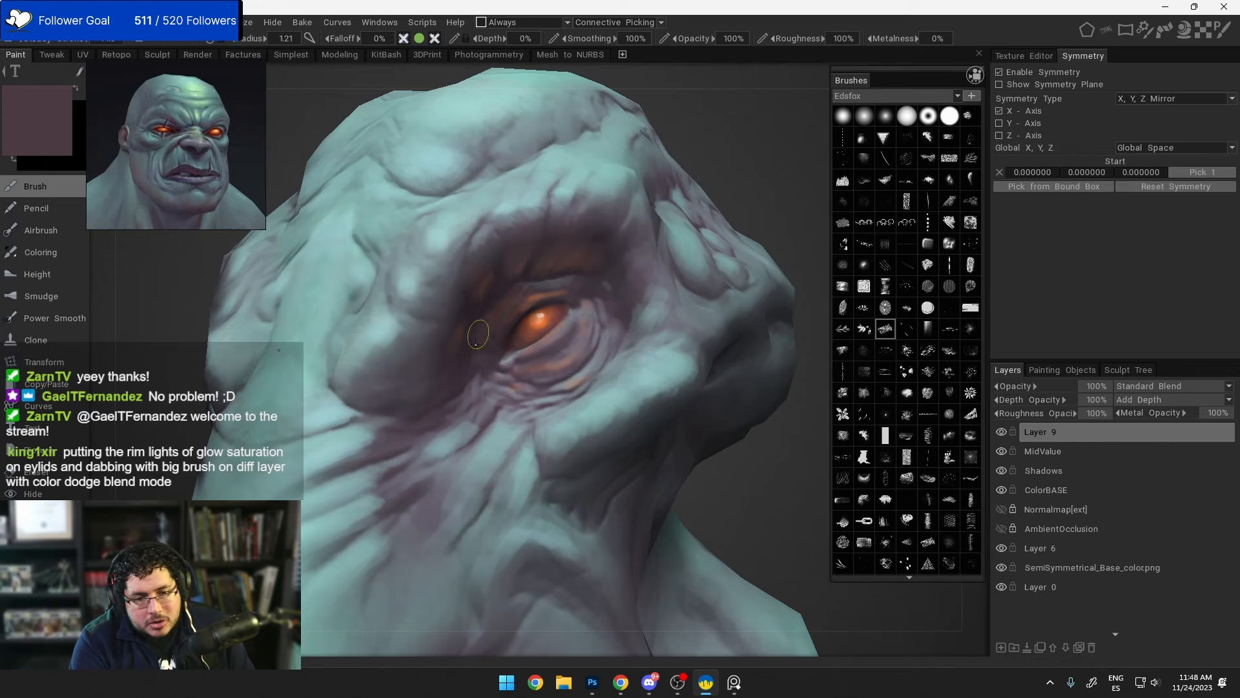
Step: Sample the dark mauve, set the brush depth to 39% and radius to 0.205, and darken the rim around the glowing eyeball
right_click_drag(523, 316, 524, 305)
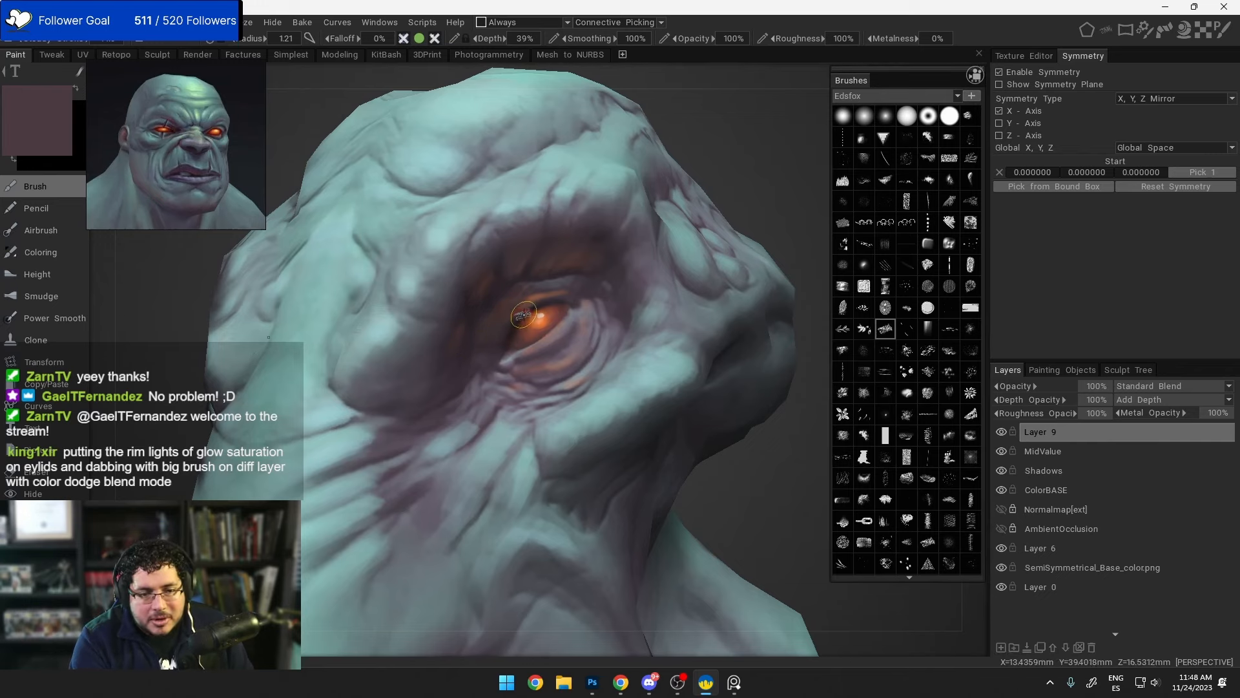
scroll(523, 315, "up", 3)
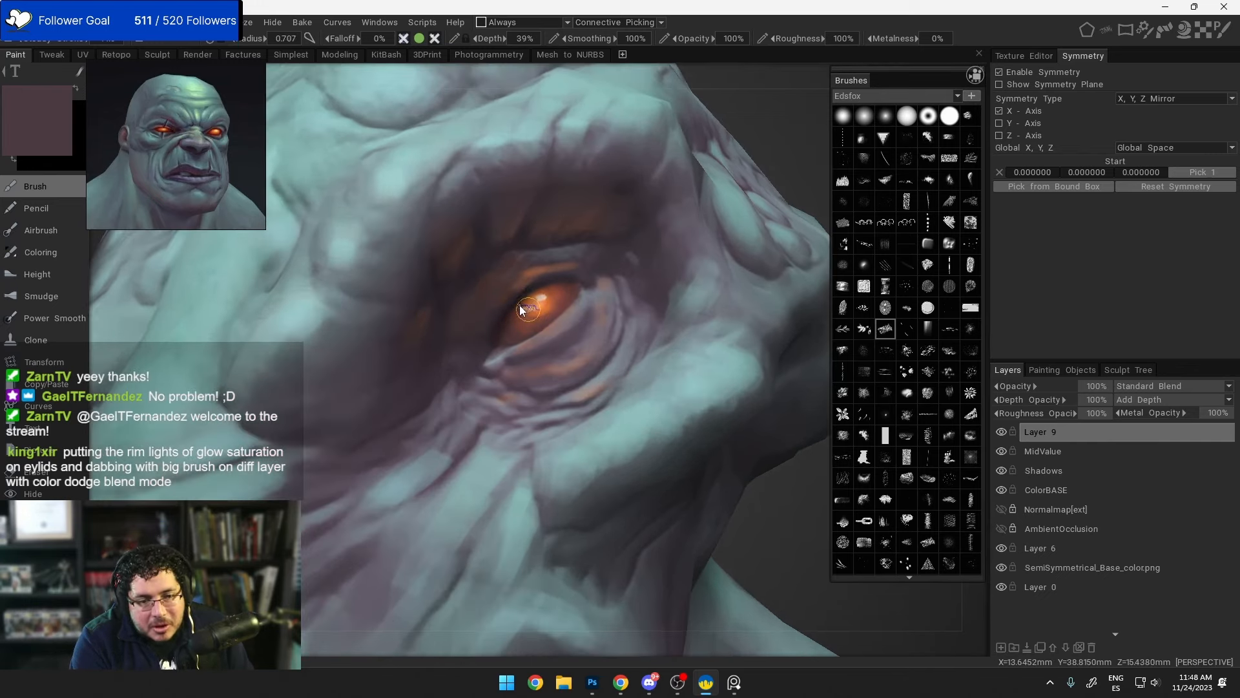
key("v")
key("c")
key("c")
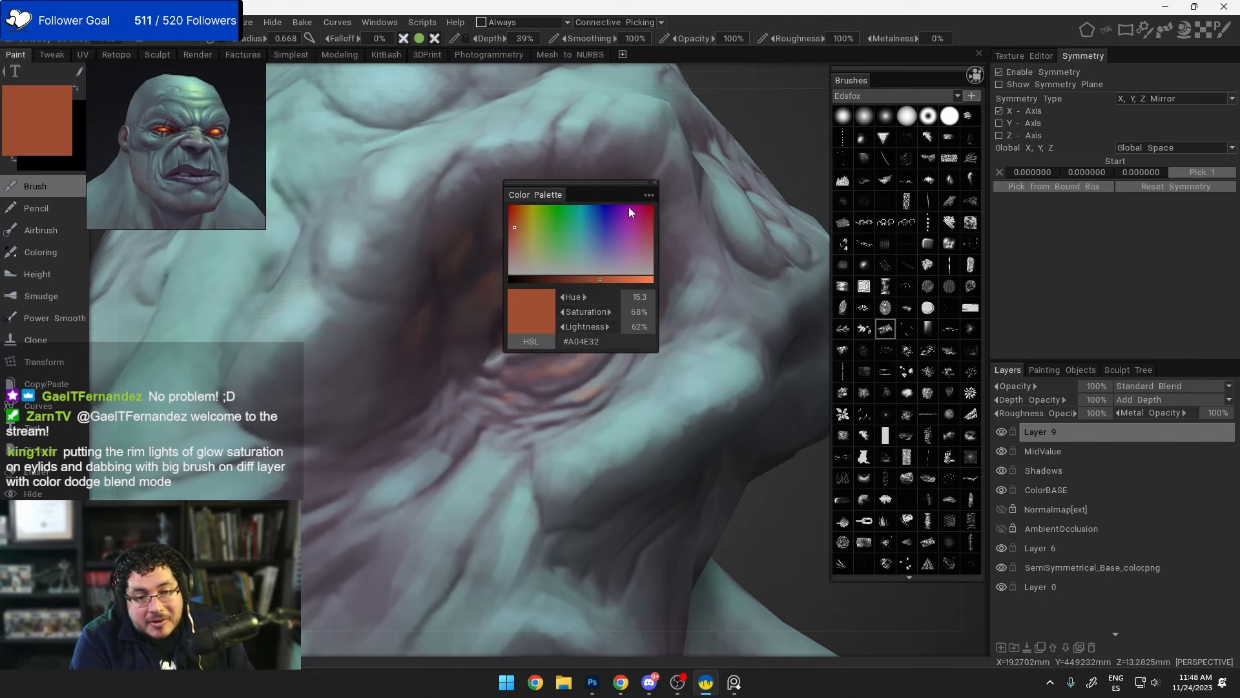
key("c")
left_click(601, 204)
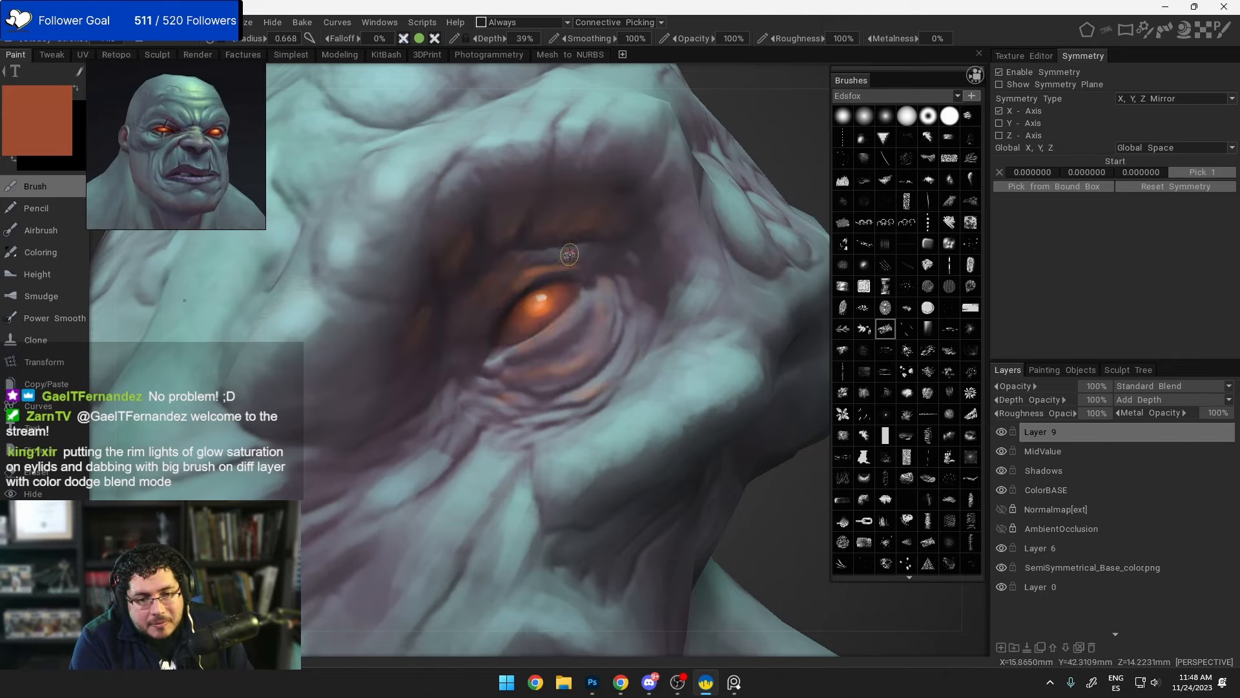
key("v")
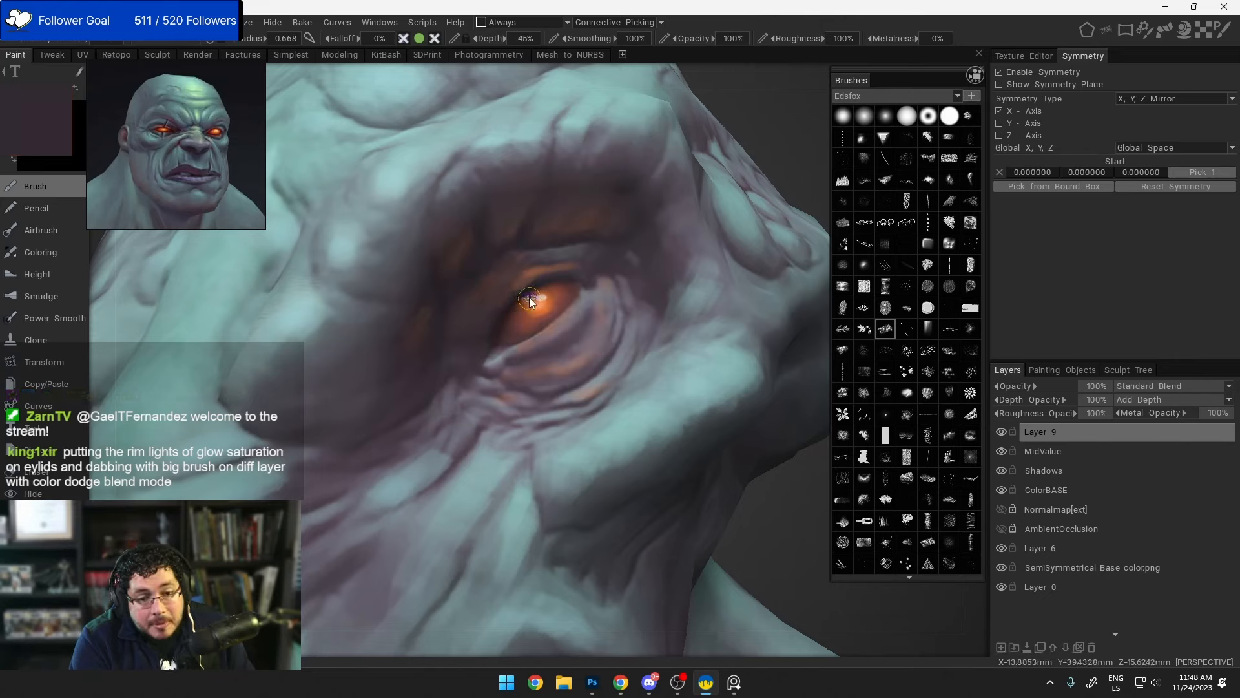
right_click_drag(529, 298, 523, 298)
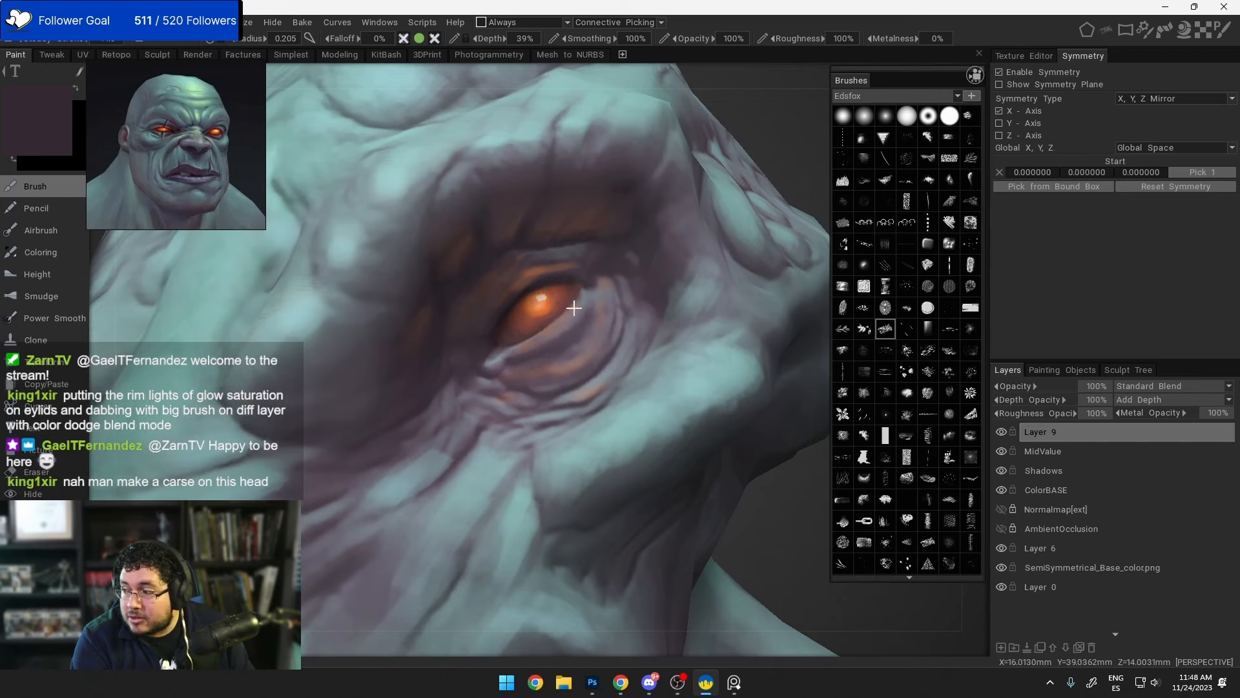
left_click_drag(574, 307, 562, 314, "alt")
right_click_drag(562, 313, 566, 317, "alt")
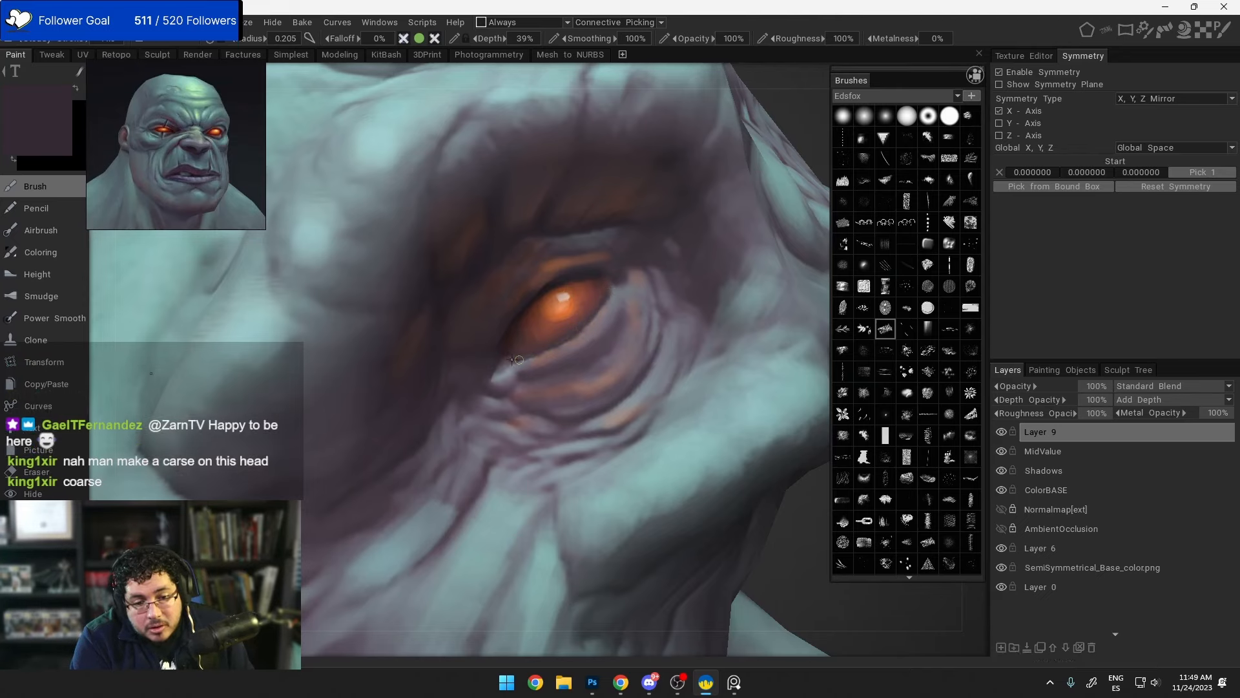
Step: Add a new paint layer above Layer 9
scroll(503, 359, "down", 10)
middle_click_drag(526, 354, 553, 358)
scroll(575, 402, "up", 8)
scroll(559, 408, "down", 3)
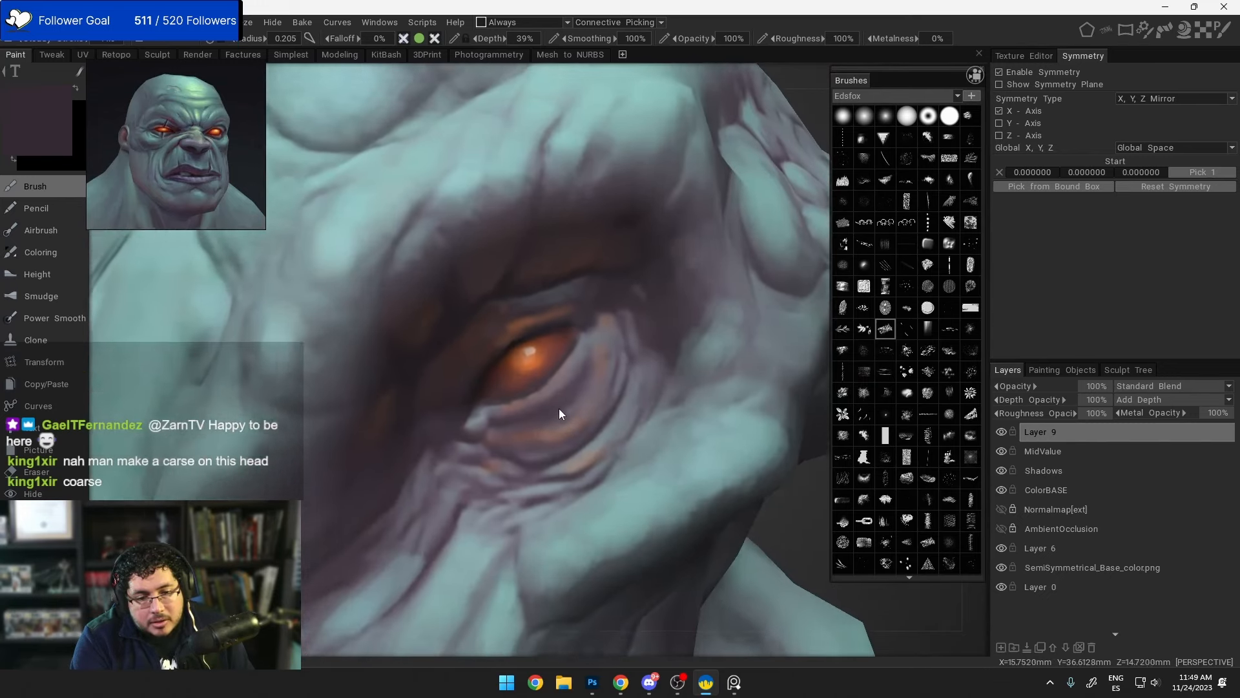
scroll(553, 397, "down", 2)
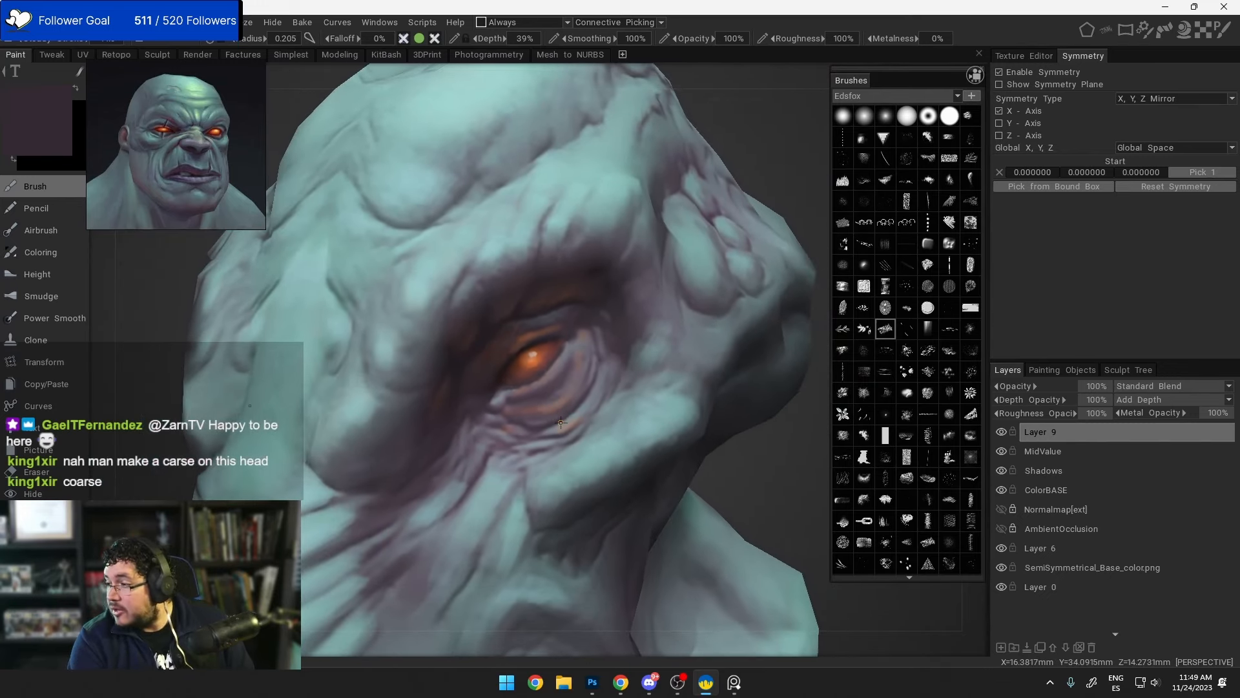
scroll(553, 397, "down", 2)
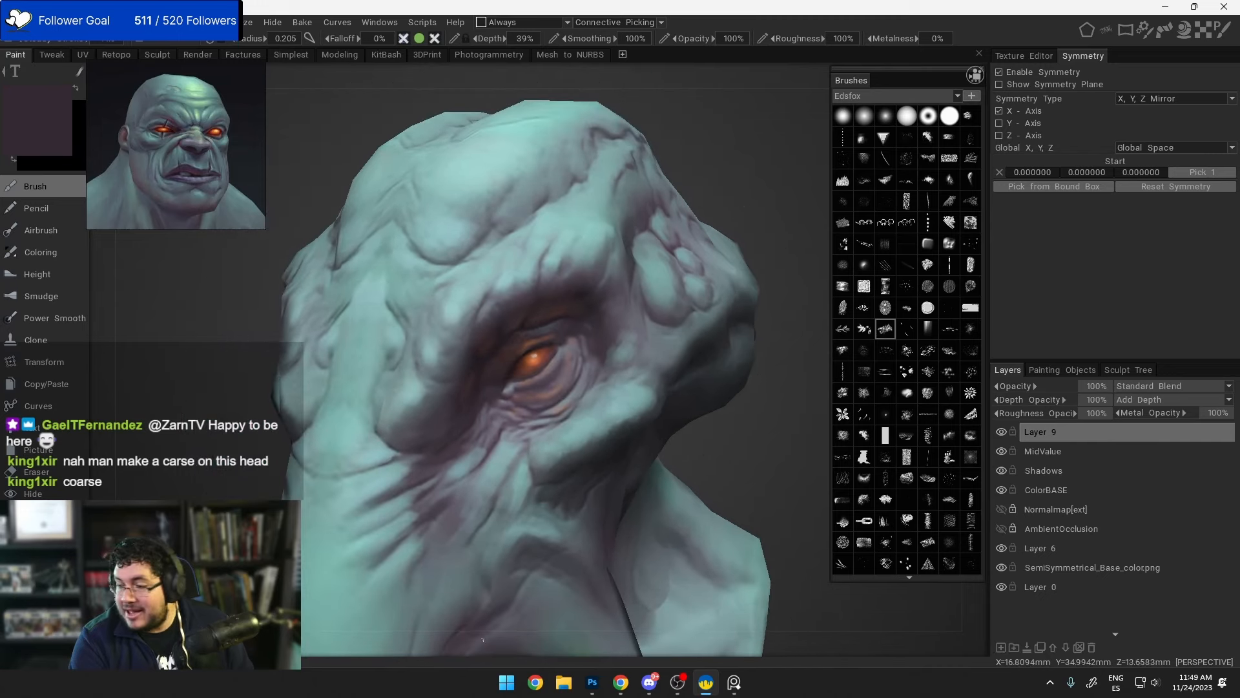
left_click(1001, 647)
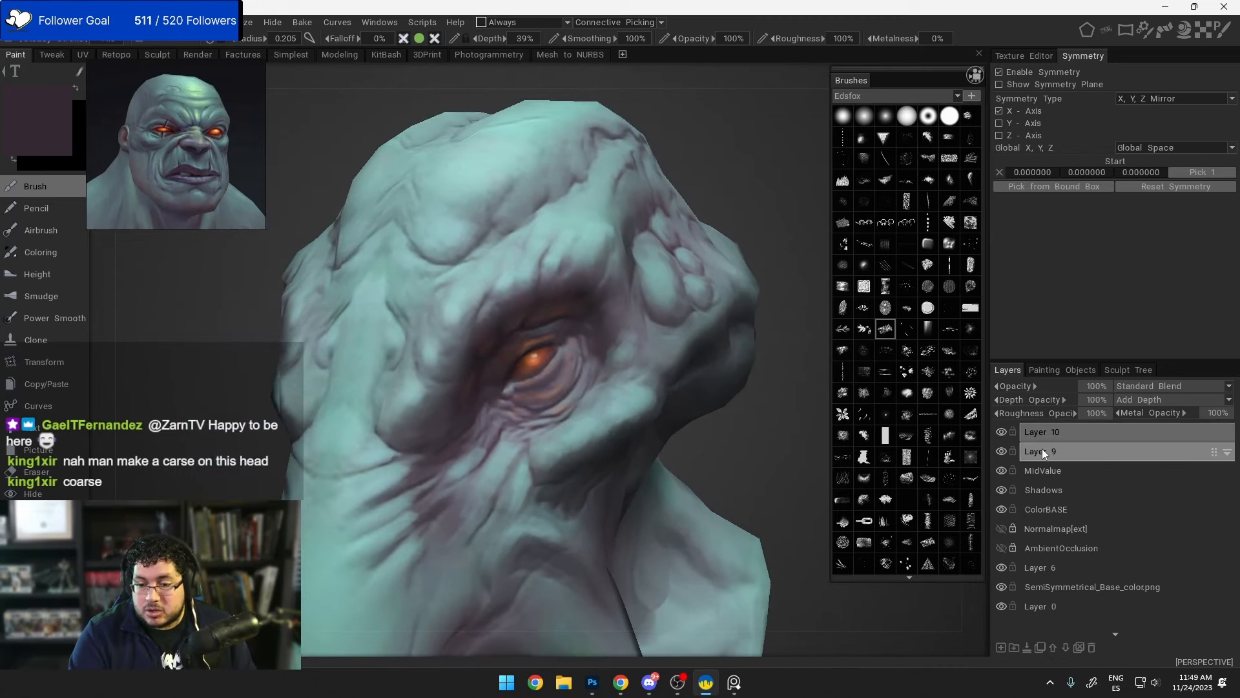
scroll(558, 375, "up", 2)
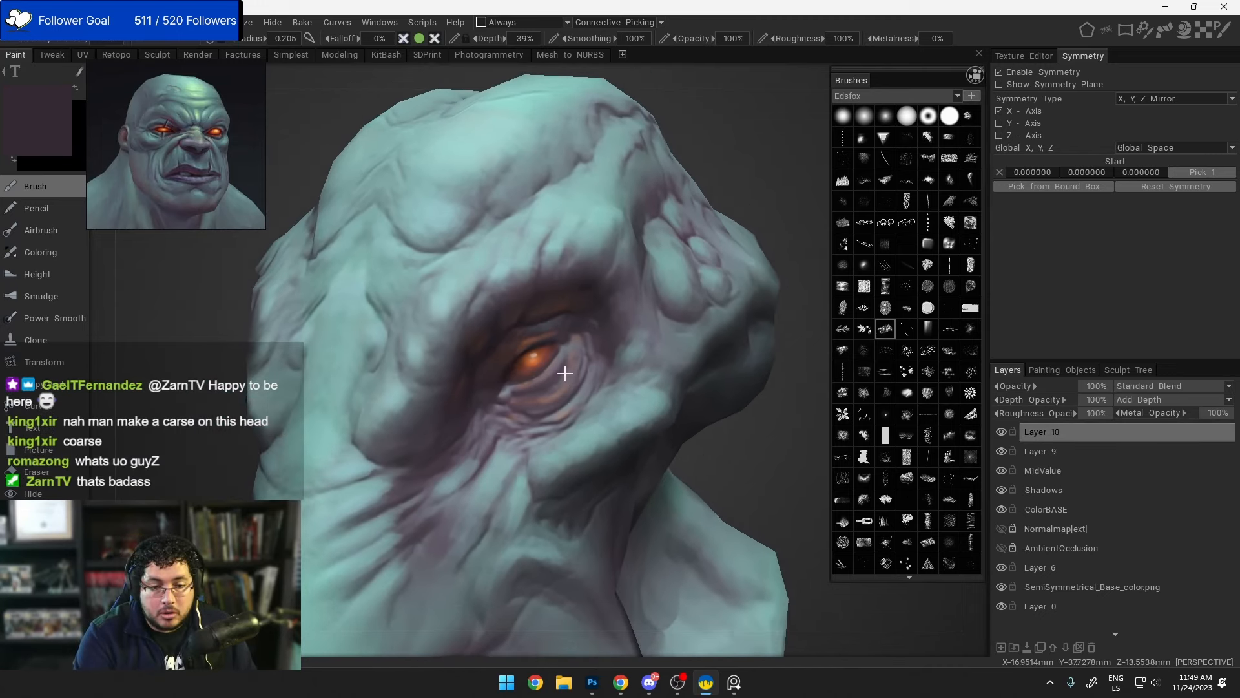
Step: Choose a soft round brush alpha at radius 6.23, sample the eye's orange, and brighten the paint colour to #EF7D3D
left_click(864, 117)
right_click_drag(536, 360, 585, 361)
key("v")
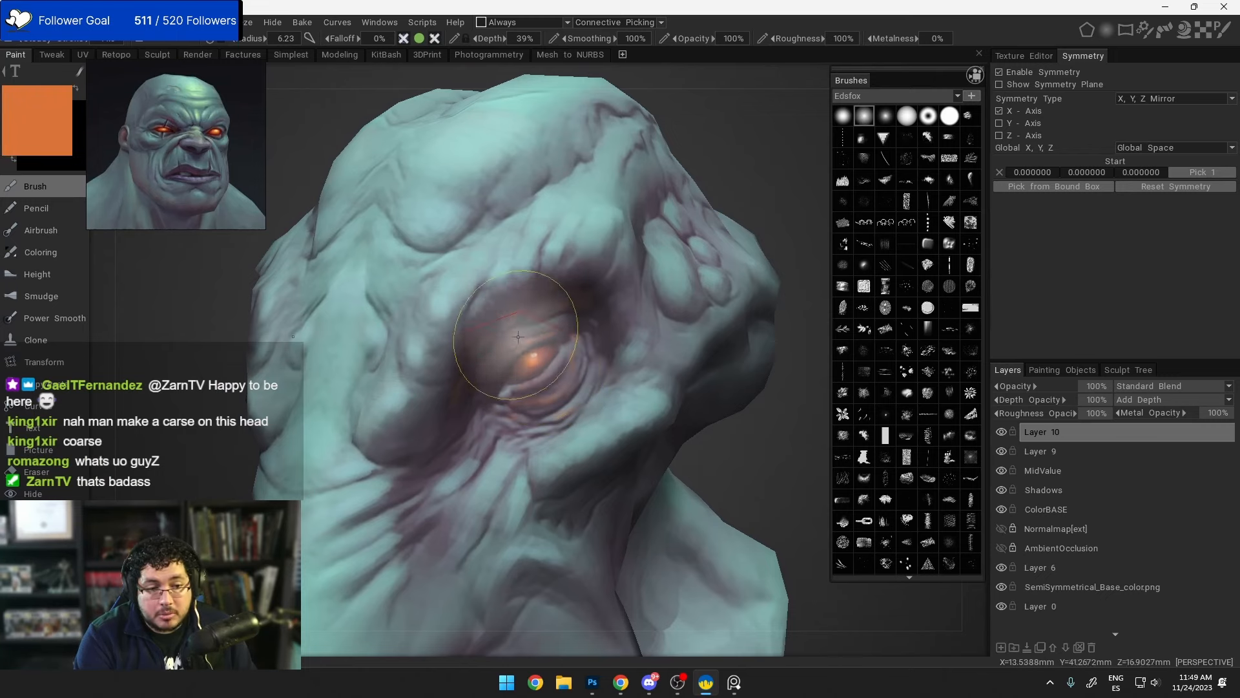
left_click(69, 142)
left_click(579, 319)
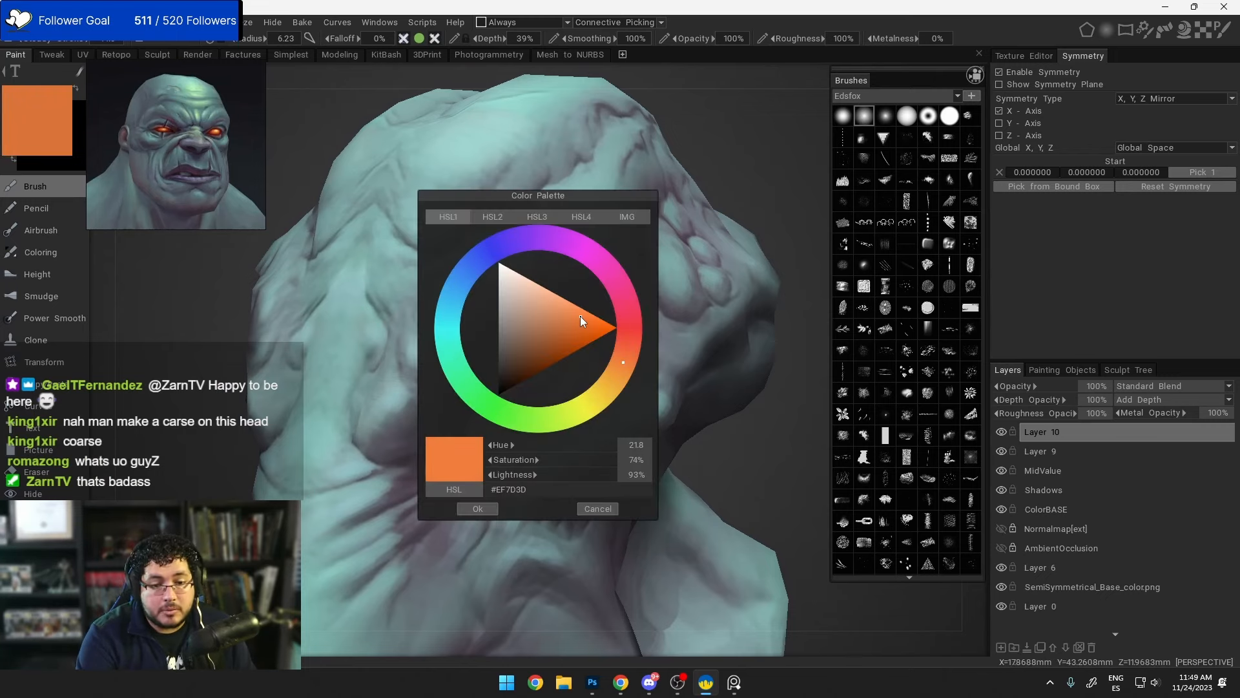
left_click(478, 509)
Step: Undo the trial dabs, paint a soft orange spot over the eye, and set the new layer's blending to LinearDodge
key("ctrl+z")
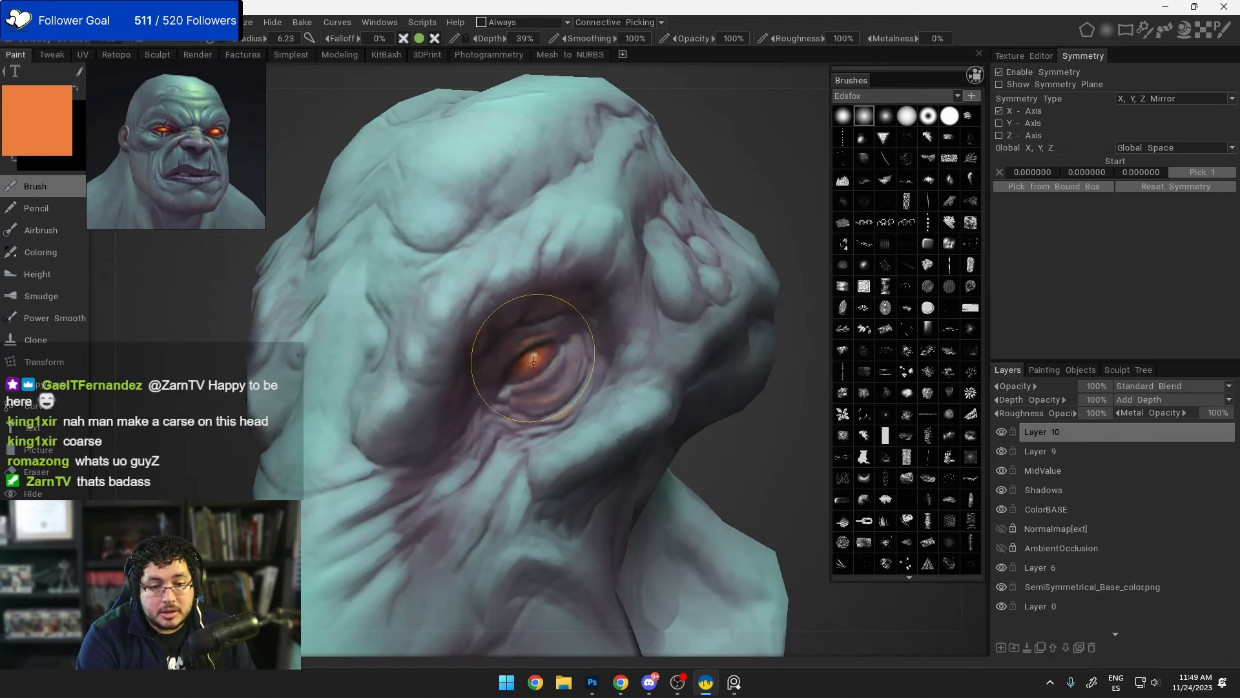
left_click(537, 360)
key("ctrl+z")
left_click(537, 359)
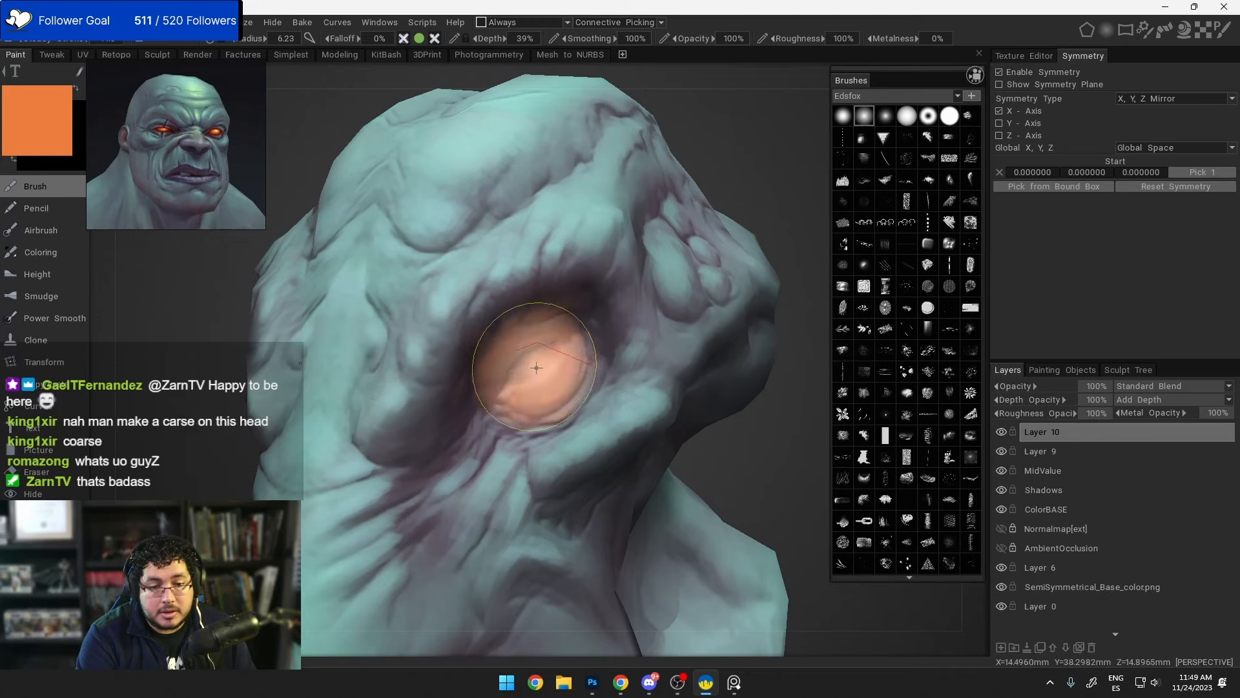
left_click(1172, 386)
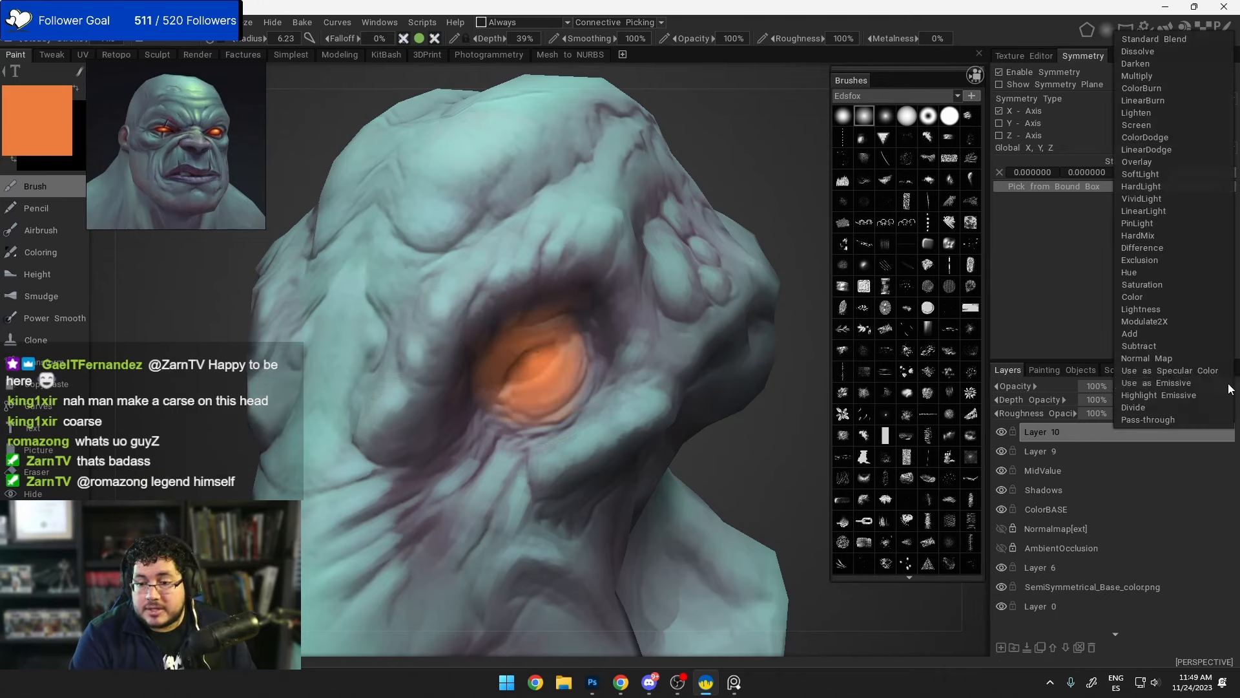
left_click(1161, 150)
Step: Undo the small orange spot, raise the brush radius to 10.6, and repaint a wider soft glow over the eye and socket
scroll(707, 335, "down", 5)
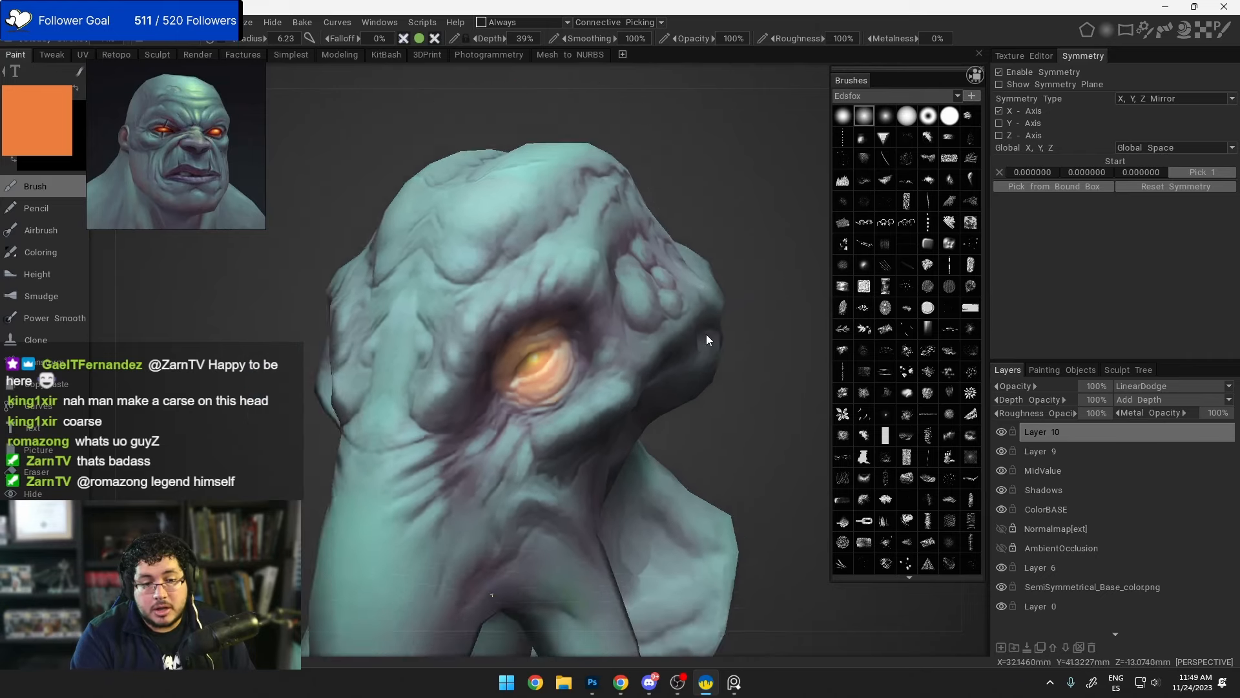
mouse_move(650, 352)
left_mouse_down()
mouse_move(761, 354)
mouse_move(674, 350)
left_mouse_up()
scroll(673, 350, "up", 5)
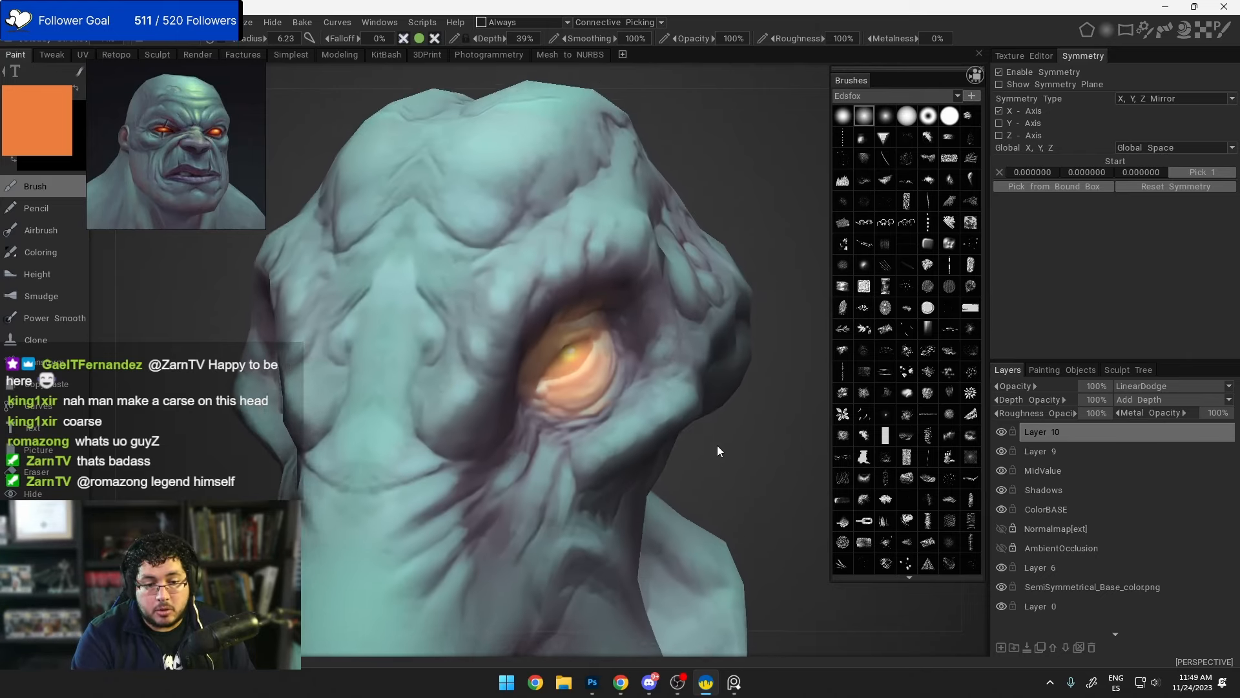
left_click_drag(711, 398, 678, 393)
left_click_drag(556, 376, 598, 386)
right_click_drag(557, 367, 581, 367)
key("ctrl+z")
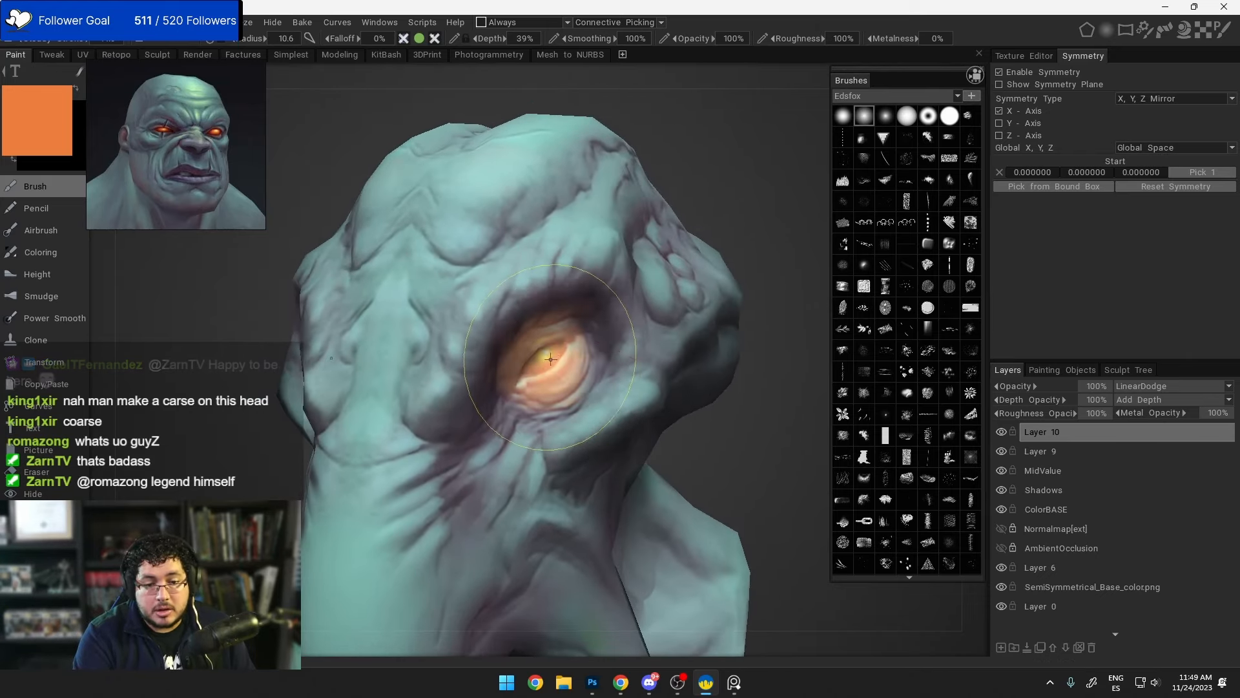
mouse_move(559, 362)
left_mouse_down()
mouse_move(546, 359)
mouse_move(538, 380)
left_mouse_up()
key("ctrl+z")
mouse_move(651, 374)
right_mouse_down("alt")
mouse_move(625, 351)
mouse_move(631, 359)
right_mouse_up("alt")
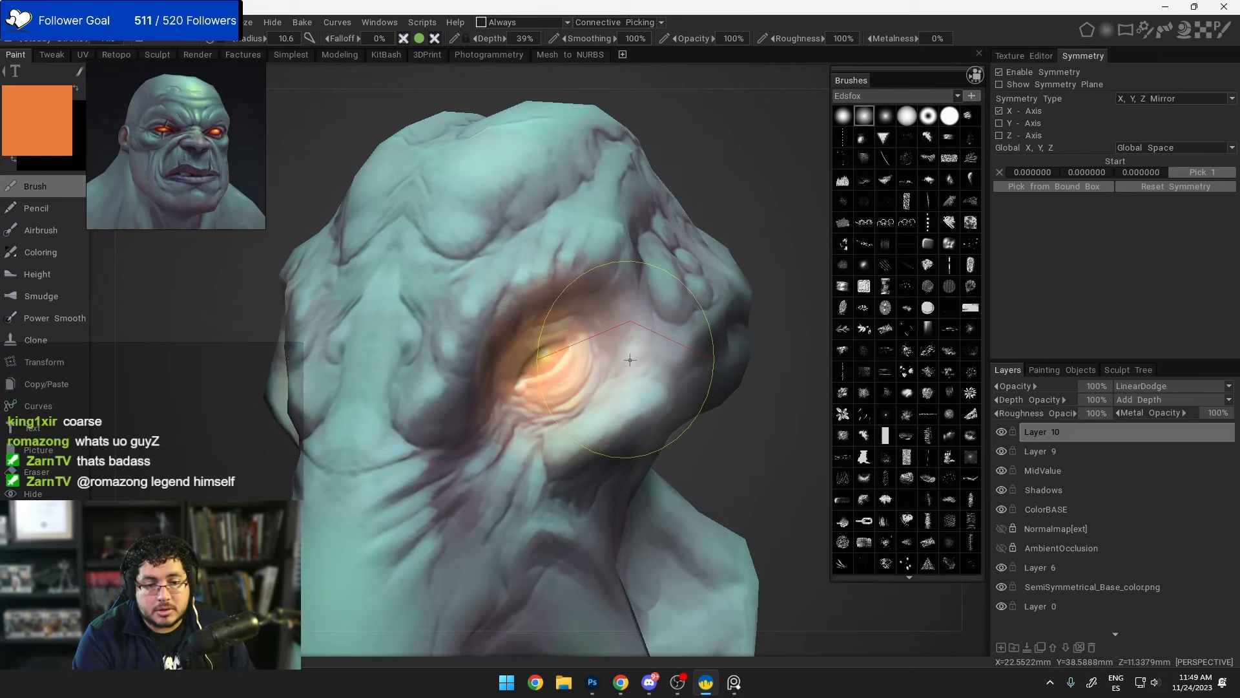
Step: Switch to the Eraser with the soft round alpha and erase the glow along the crease above the upper eyelid
left_click_drag(617, 384, 600, 410, "alt")
right_click_drag(601, 410, 608, 382, "alt")
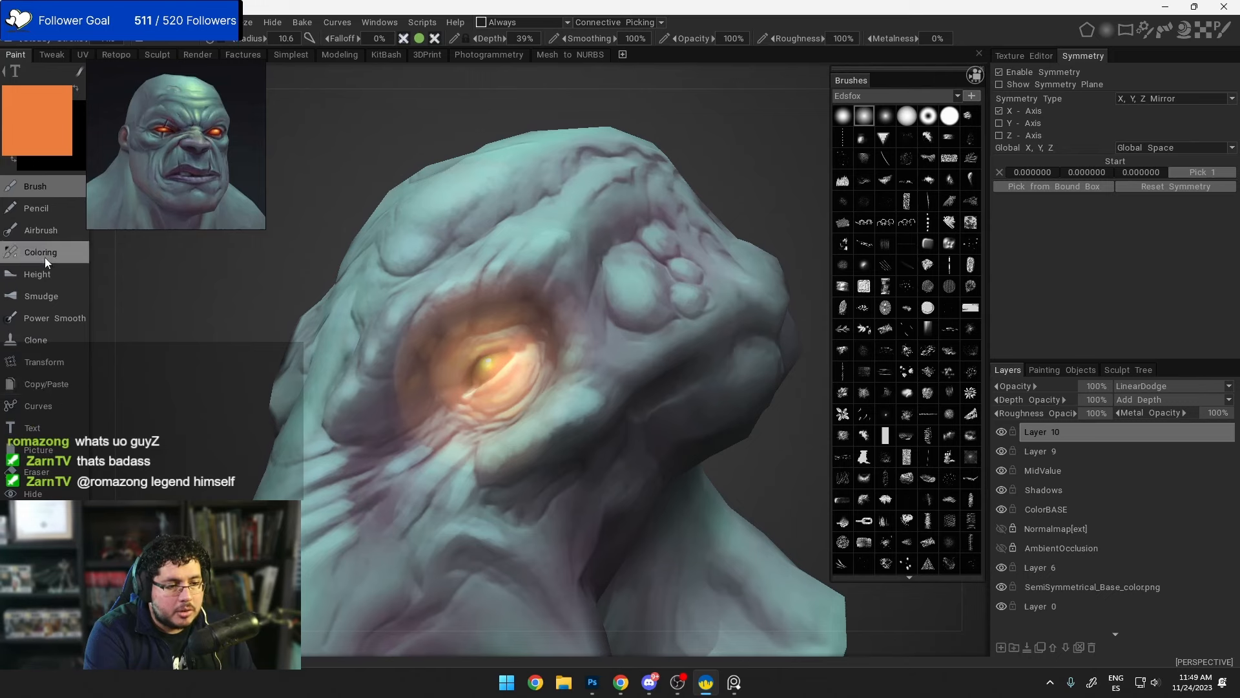
left_click(48, 471)
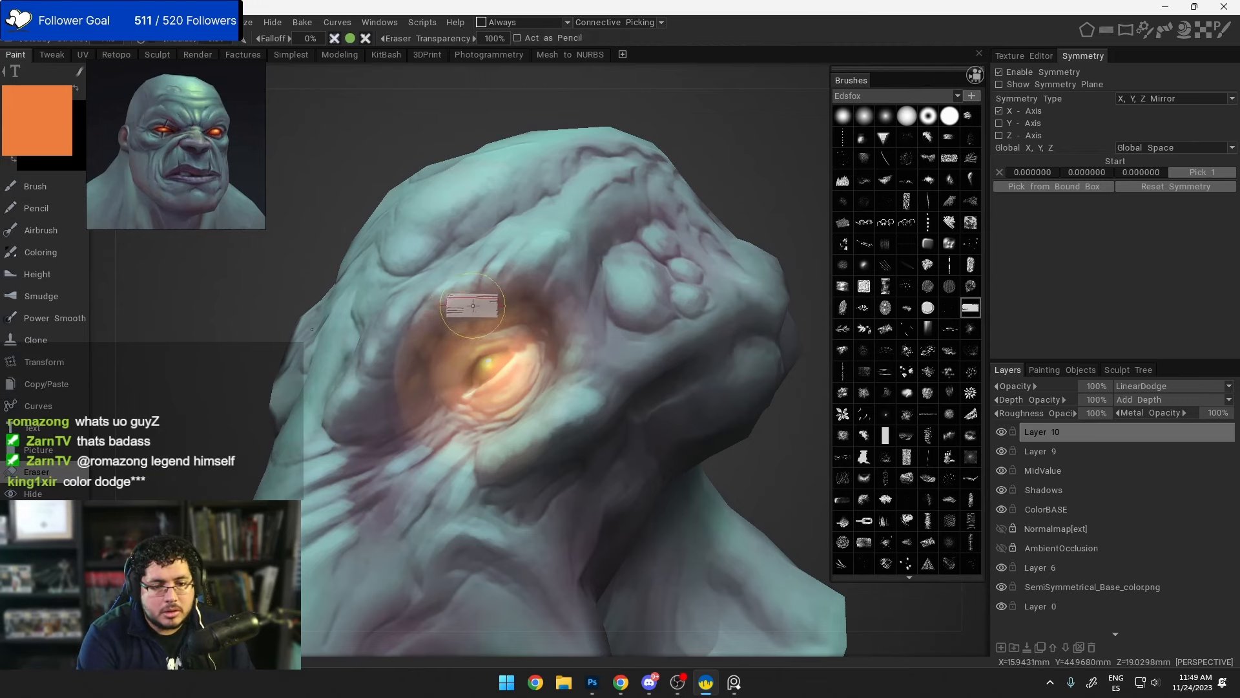
left_click(864, 115)
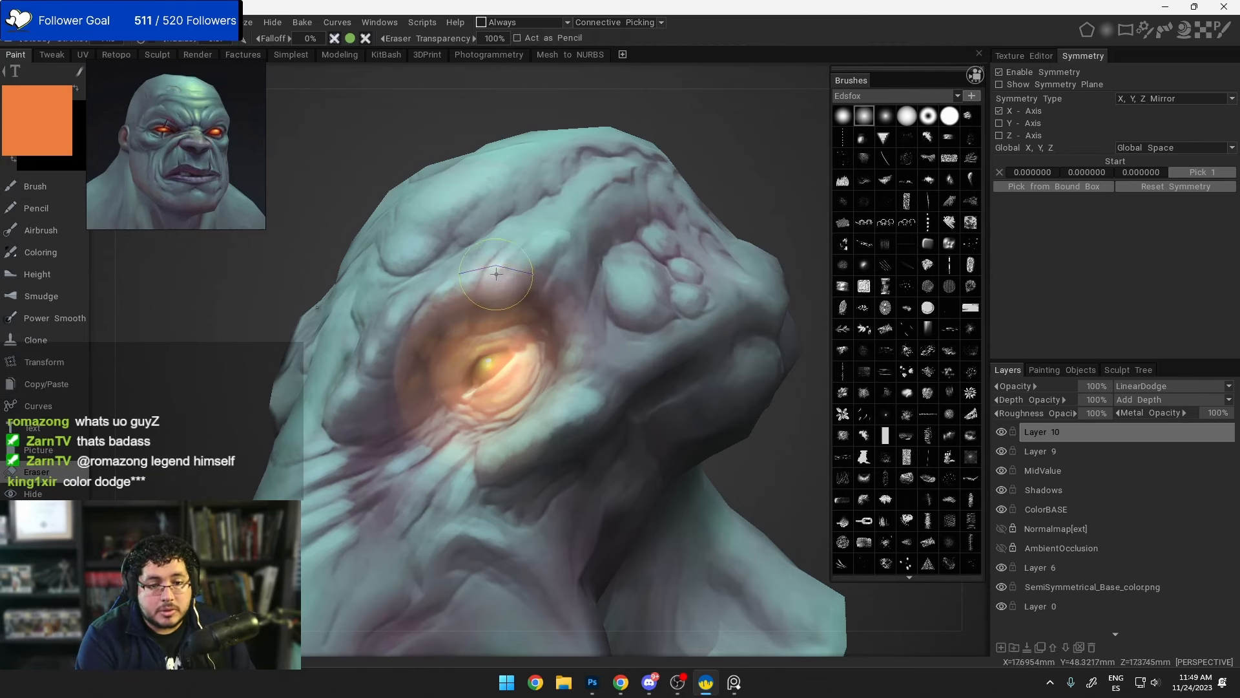
mouse_move(497, 274)
left_mouse_down()
mouse_move(411, 321)
mouse_move(414, 426)
mouse_move(612, 370)
left_mouse_up()
right_click_drag(491, 319, 420, 385, "alt")
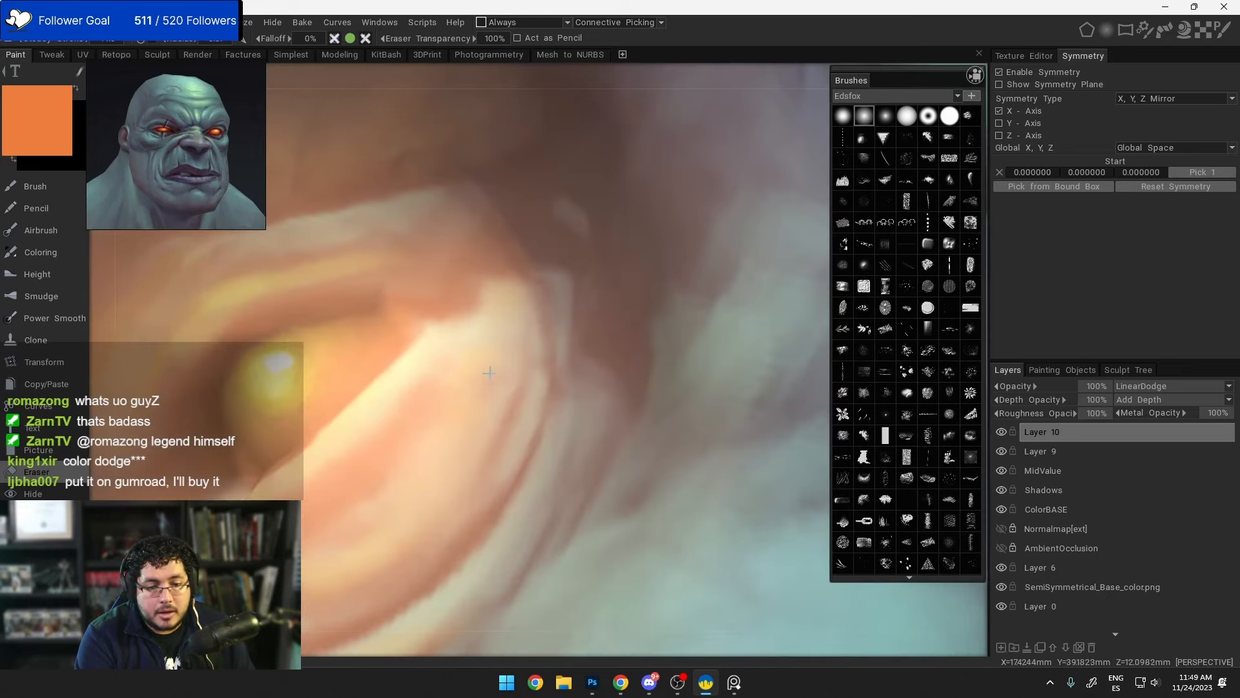
middle_click_drag(420, 385, 490, 346, "alt")
left_click_drag(490, 346, 518, 315, "alt")
right_click_drag(518, 316, 413, 292)
middle_click_drag(498, 316, 564, 351, "alt")
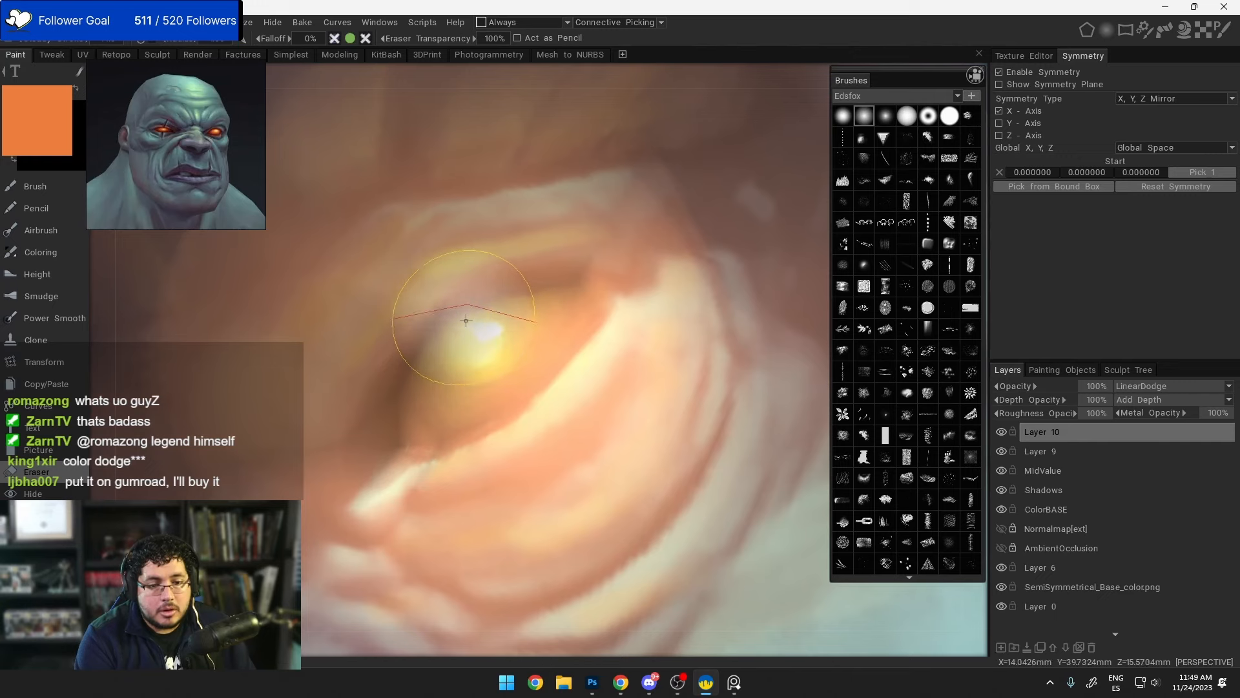
right_click_drag(423, 313, 446, 312, "alt")
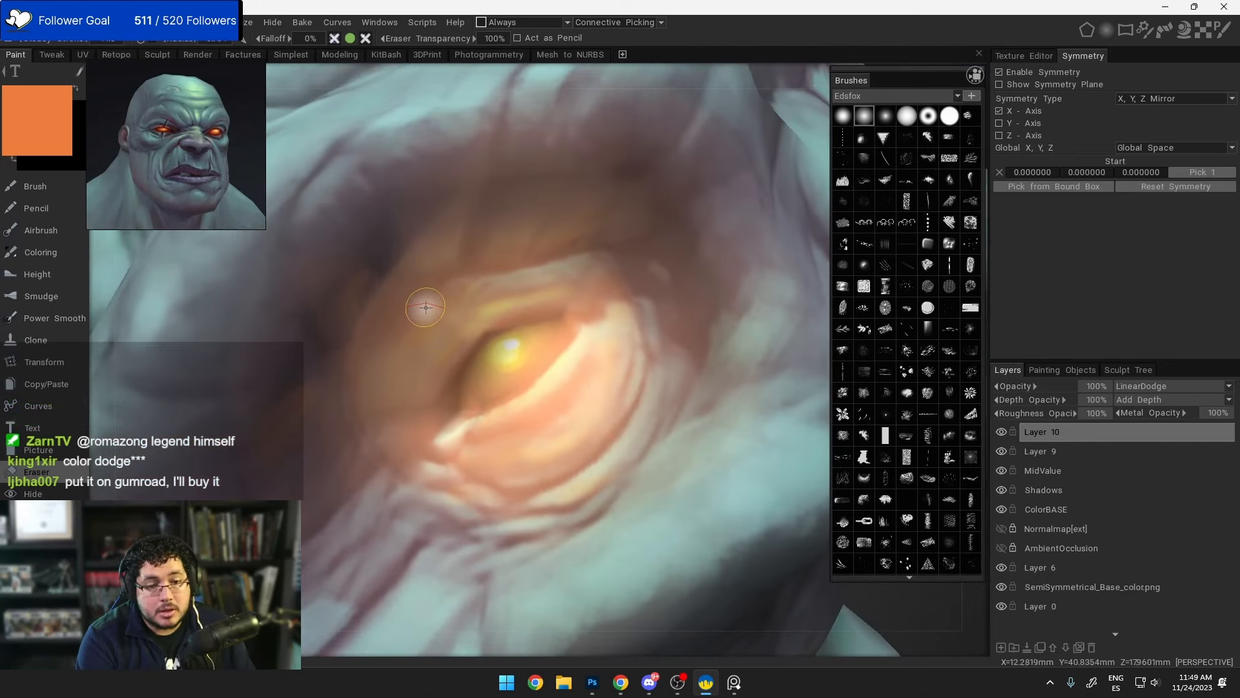
mouse_move(458, 285)
left_mouse_down()
mouse_move(381, 327)
mouse_move(371, 304)
mouse_move(415, 278)
mouse_move(549, 241)
left_mouse_up()
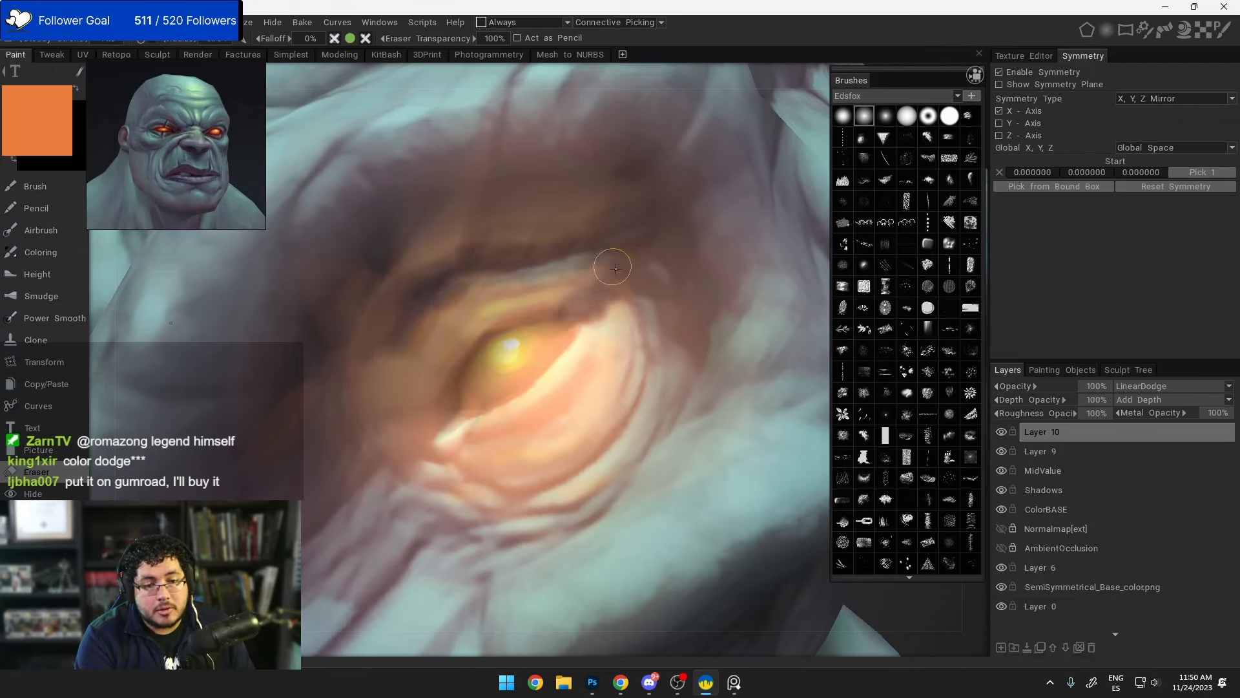
Step: Erase the glow from the lower eyelid hollow, the inner socket crease, the upper eyelid fold and the fold beneath the eye
mouse_move(485, 431)
left_mouse_down()
mouse_move(580, 386)
mouse_move(614, 301)
left_mouse_up()
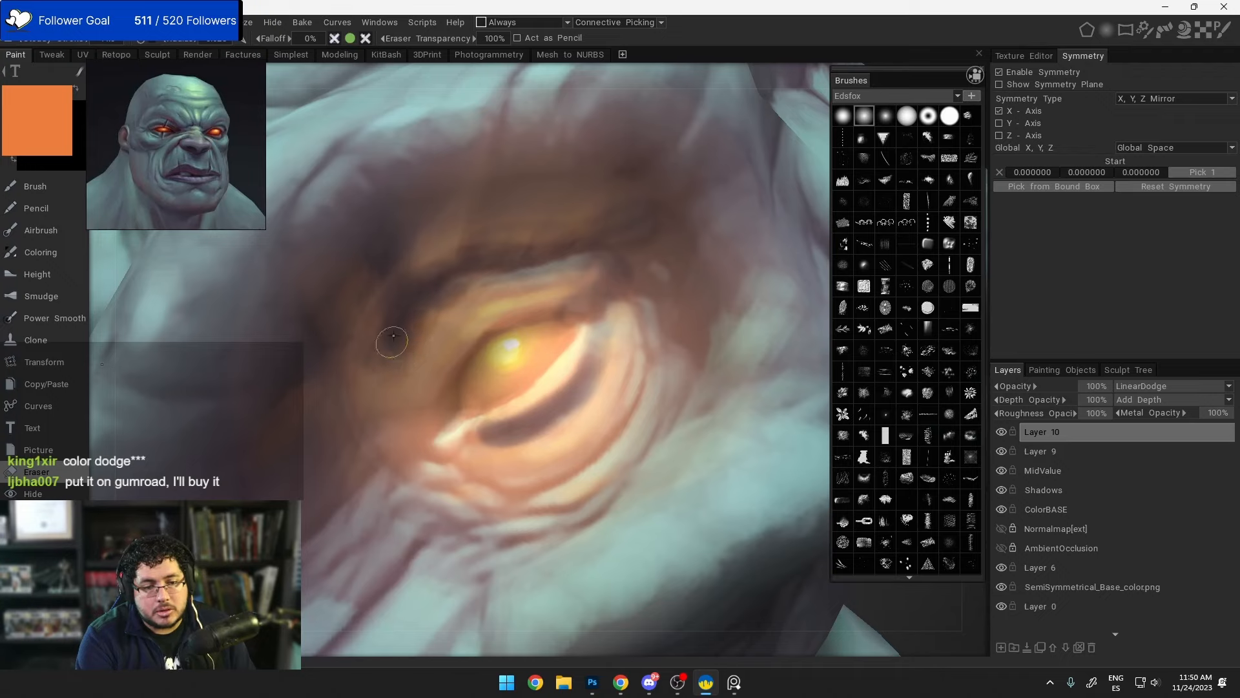
left_click_drag(394, 336, 402, 329)
mouse_move(421, 392)
left_mouse_down()
mouse_move(516, 292)
mouse_move(558, 283)
left_mouse_up()
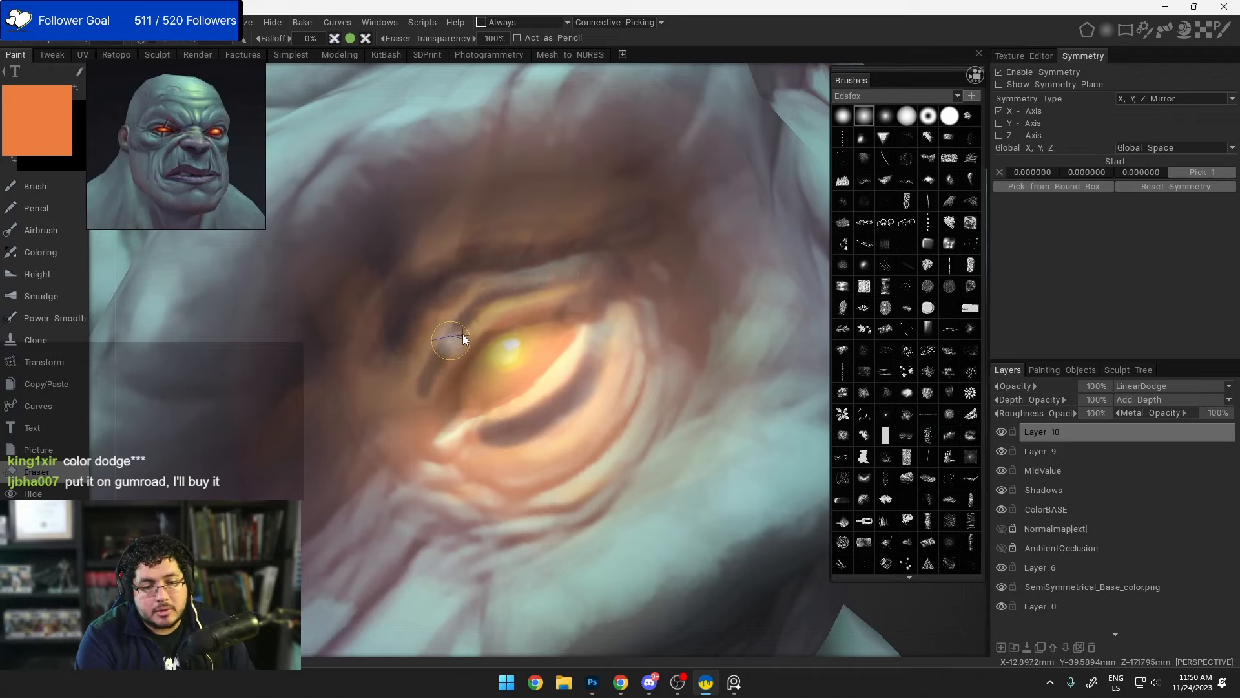
left_click_drag(423, 389, 535, 284)
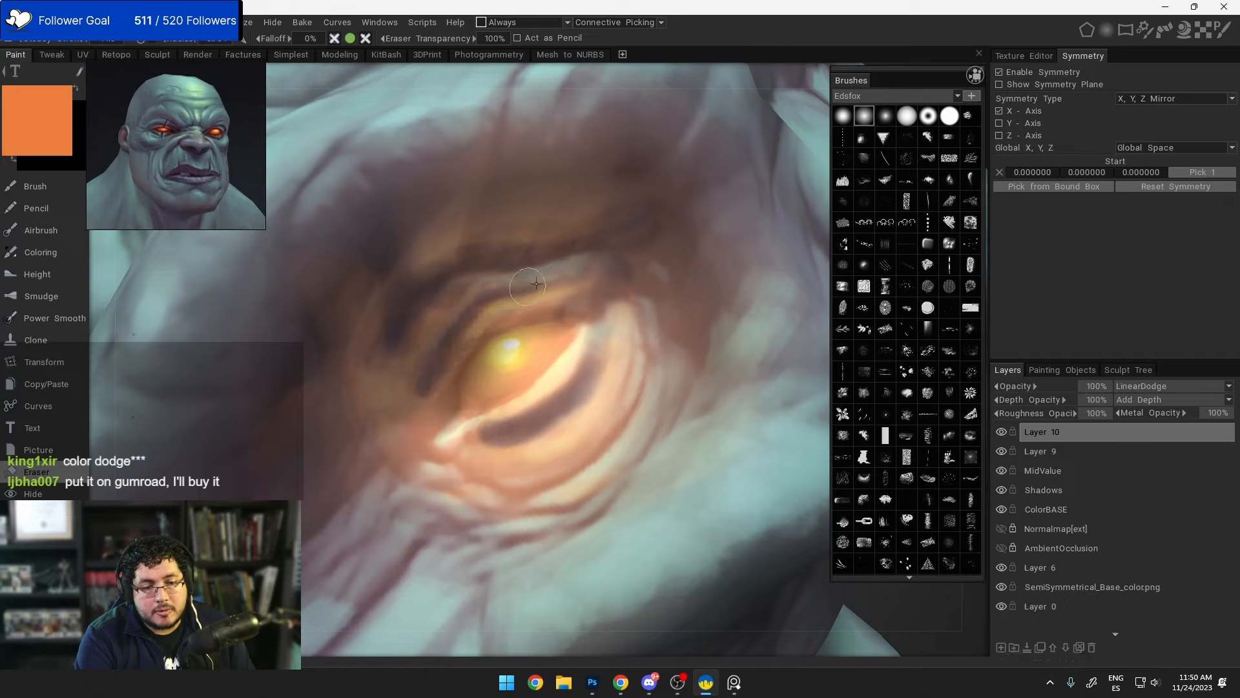
mouse_move(486, 451)
left_mouse_down()
mouse_move(629, 346)
mouse_move(614, 431)
mouse_move(657, 369)
mouse_move(623, 374)
mouse_move(643, 358)
mouse_move(644, 324)
mouse_move(589, 491)
mouse_move(647, 454)
left_mouse_up()
Step: Erase the excess glow around the outer eyelid folds and the inner part of the eye socket
scroll(653, 335, "down", 5)
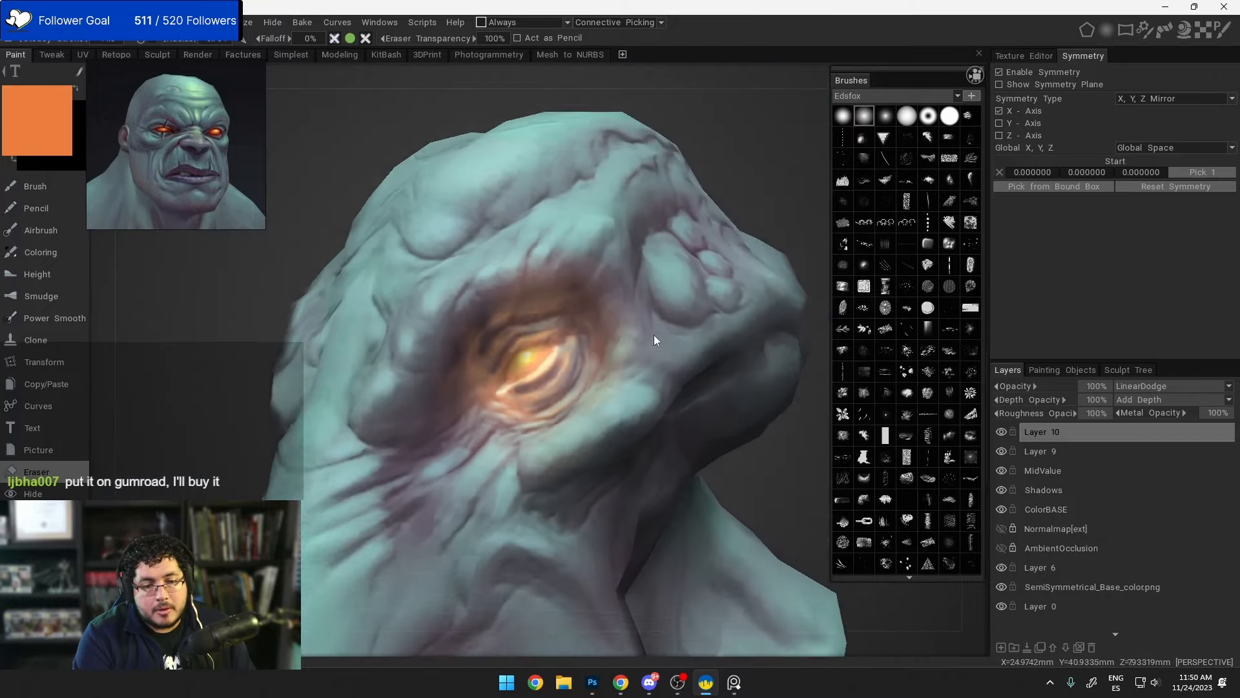
mouse_move(607, 378)
left_mouse_down()
mouse_move(611, 316)
mouse_move(585, 289)
left_mouse_up()
mouse_move(487, 328)
left_mouse_down()
mouse_move(539, 285)
mouse_move(498, 341)
left_mouse_up()
Step: Lower the LinearDodge glow layer's opacity to 51% and check the glow on the whole head
scroll(611, 382, "down", 5)
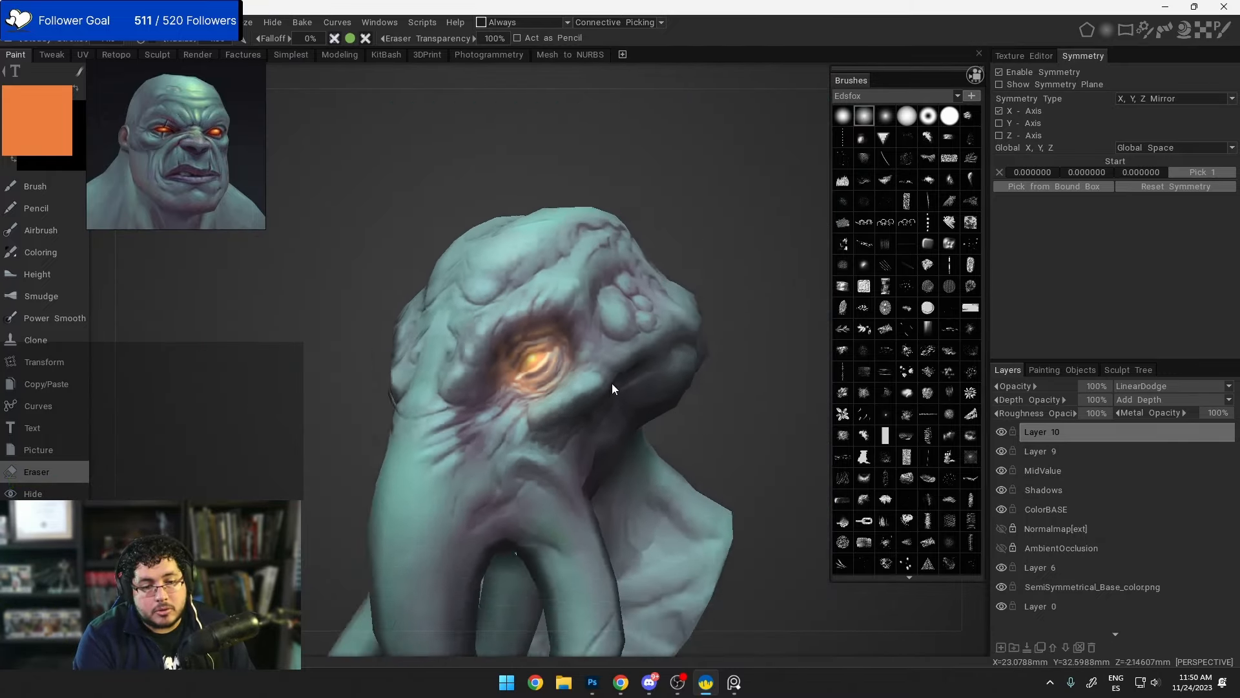
left_click_drag(620, 376, 712, 359, "alt")
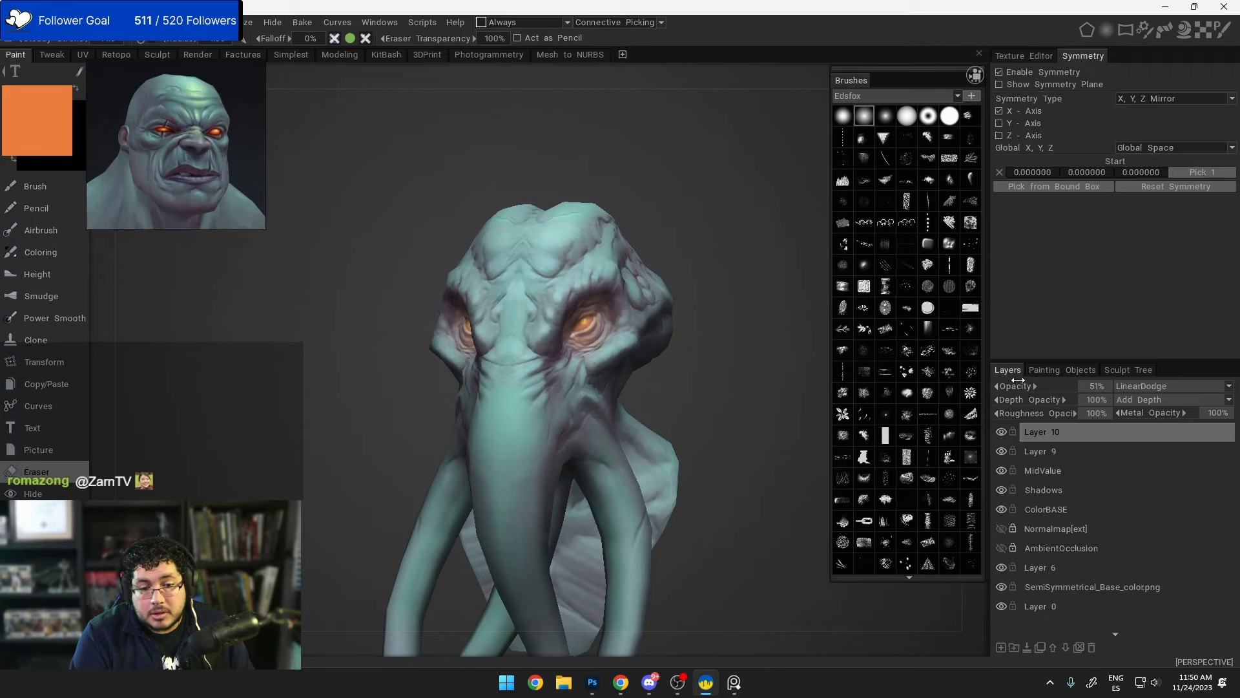
left_click_drag(666, 354, 661, 329, "alt")
scroll(676, 382, "up", 2)
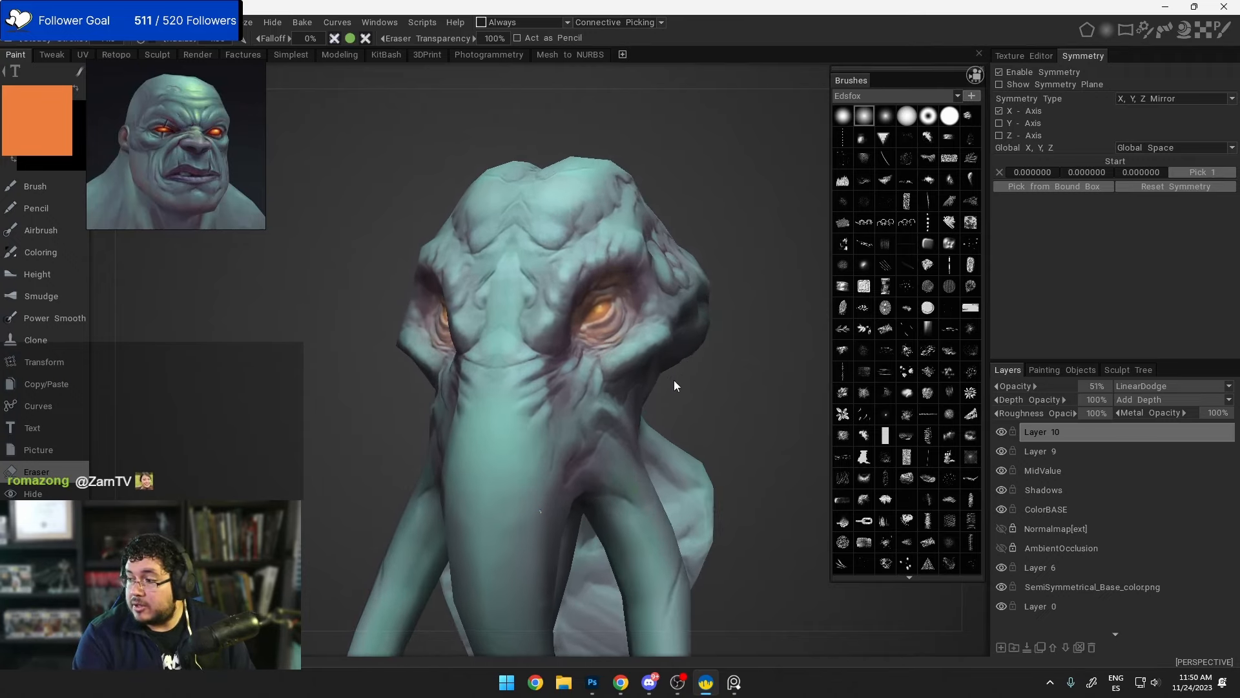
Step: Try to add a new layer above the LinearDodge glow layer and inspect the glowing eye and surrounding folds up close
mouse_move(676, 382)
left_mouse_down("alt")
mouse_move(659, 365)
mouse_move(633, 385)
mouse_move(748, 391)
mouse_move(784, 412)
mouse_move(709, 407)
mouse_move(715, 326)
mouse_move(690, 272)
mouse_move(692, 362)
mouse_move(747, 374)
mouse_move(623, 368)
mouse_move(669, 343)
mouse_move(696, 348)
mouse_move(682, 379)
left_mouse_up("alt")
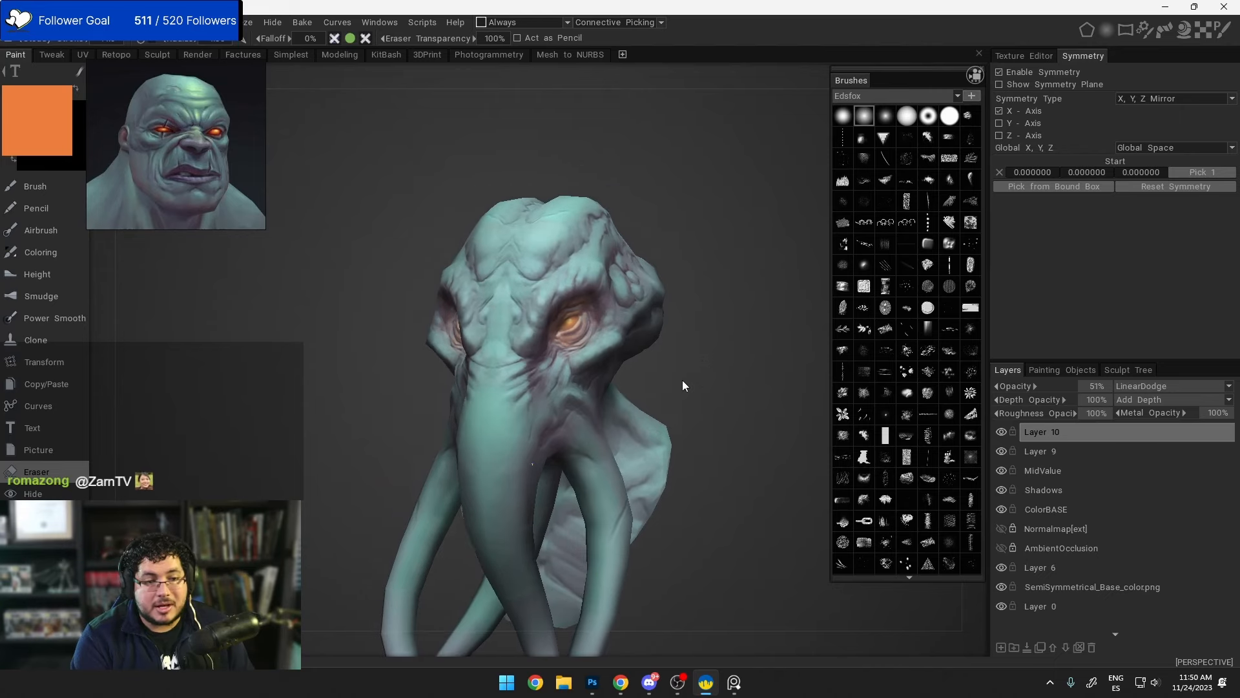
scroll(682, 380, "up", 5)
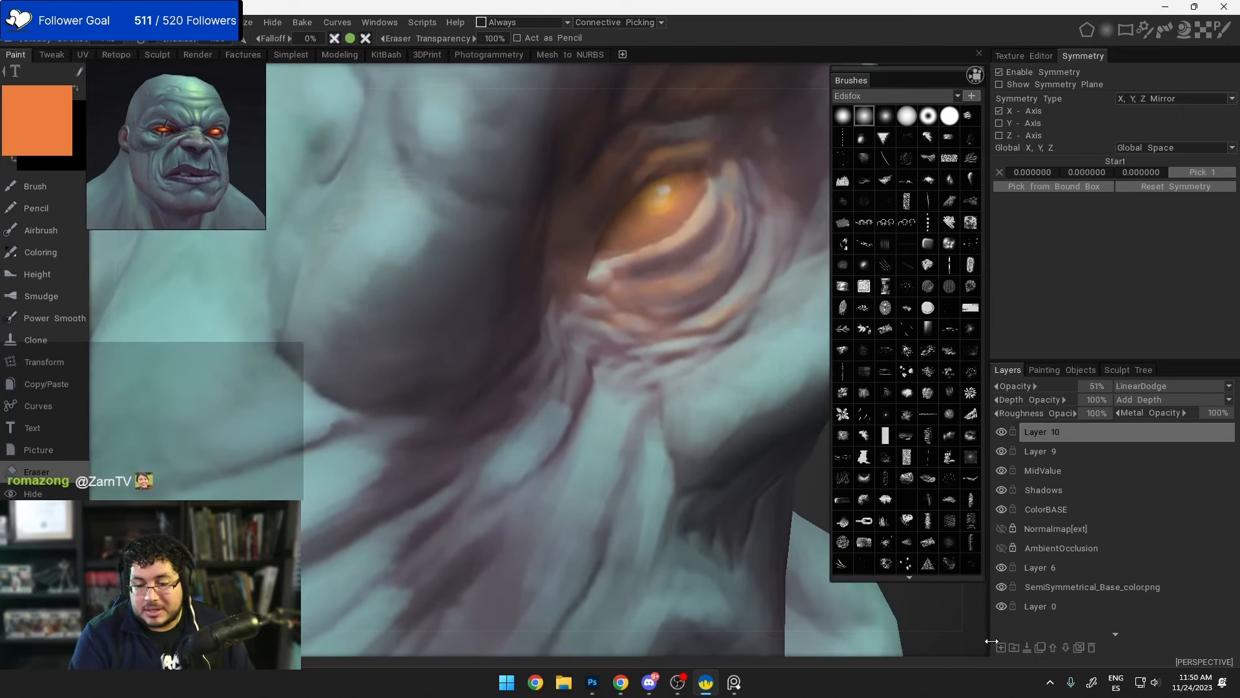
left_click(1001, 647)
left_click(538, 438)
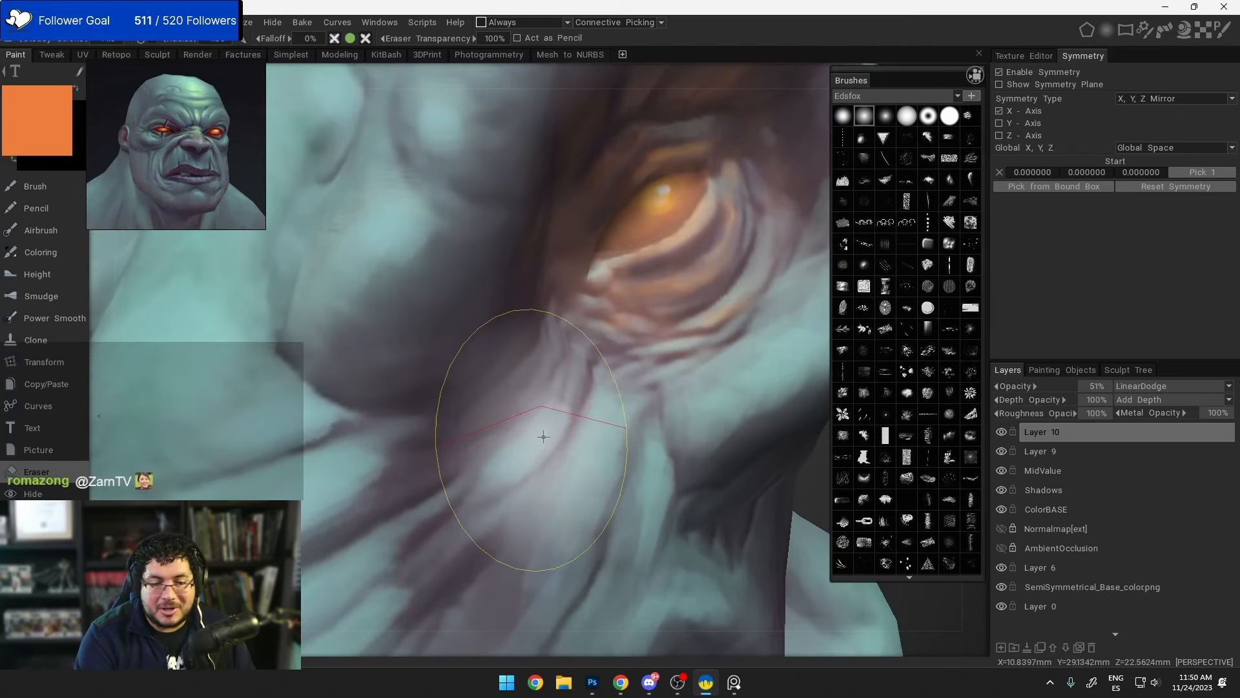
left_click_drag(704, 385, 700, 328, "alt")
mouse_move(700, 328)
right_mouse_down("alt")
mouse_move(675, 378)
mouse_move(719, 341)
right_mouse_up("alt")
left_click_drag(719, 341, 690, 403, "alt")
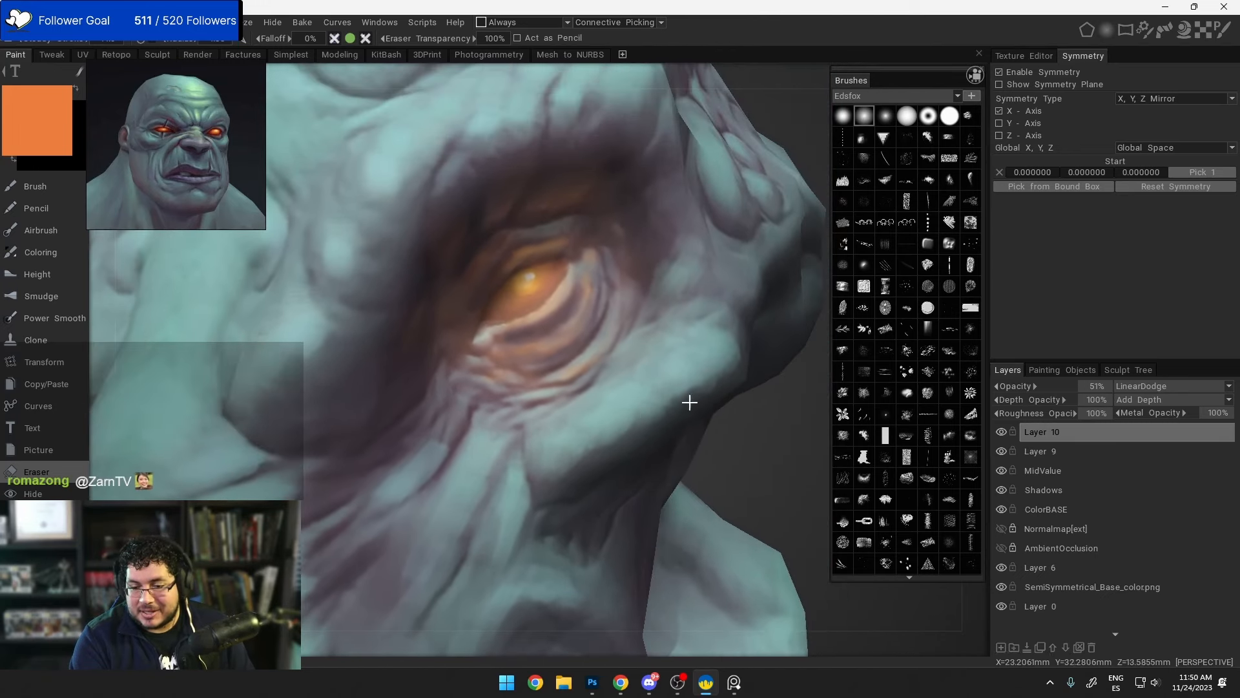
Step: Delete the hidden Normalmap[ext] layer from the layer stack
left_click(1036, 531)
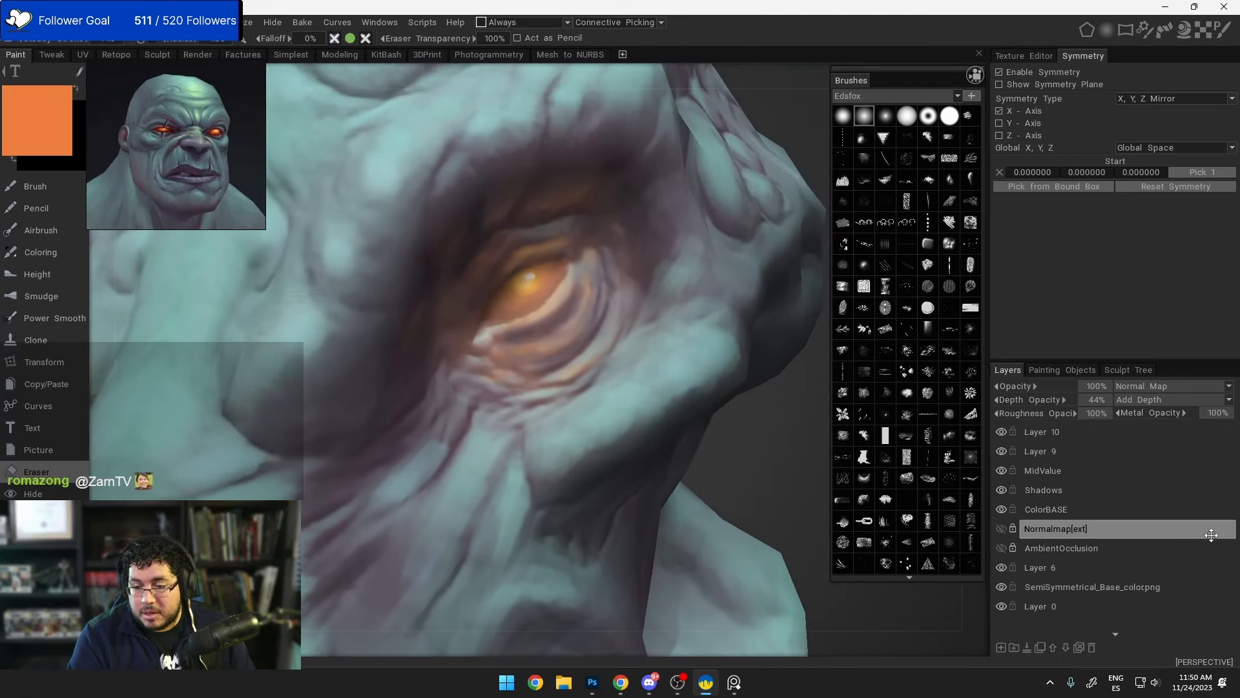
left_click(1092, 647)
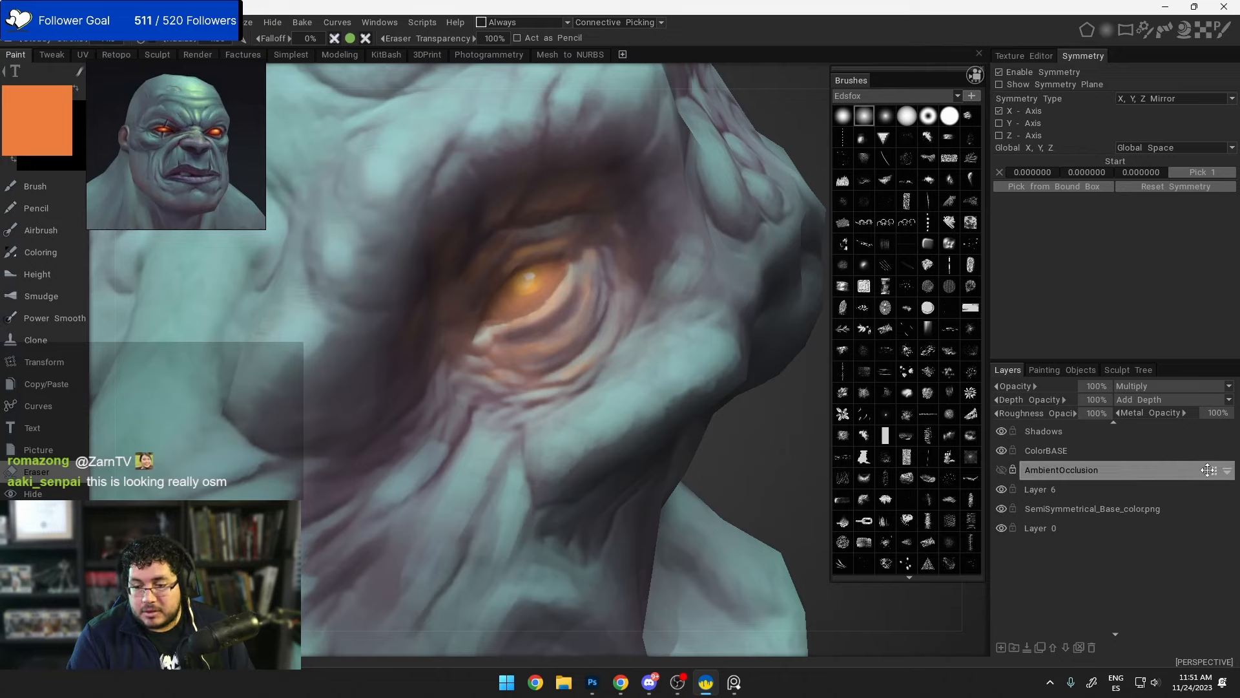
scroll(1071, 573, "up", 3)
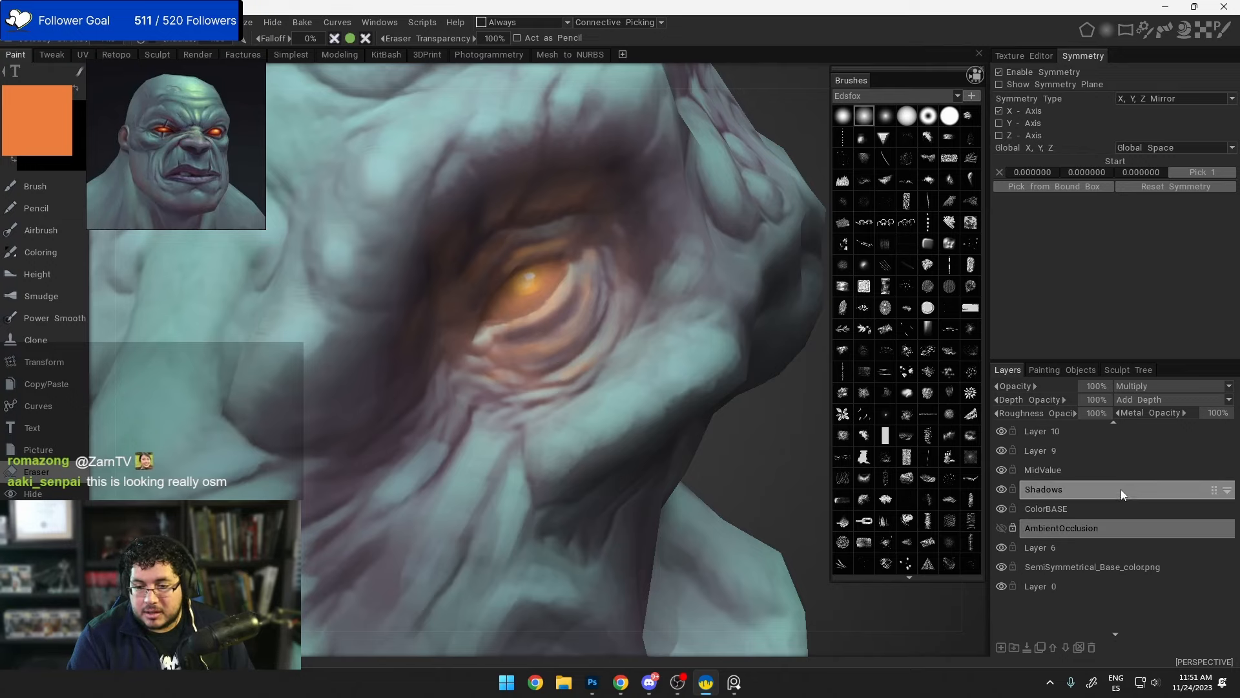
Step: Add a new Standard Blend layer above the LinearDodge glow layer and shrink the brush for detail work around the eye
left_click(1000, 647)
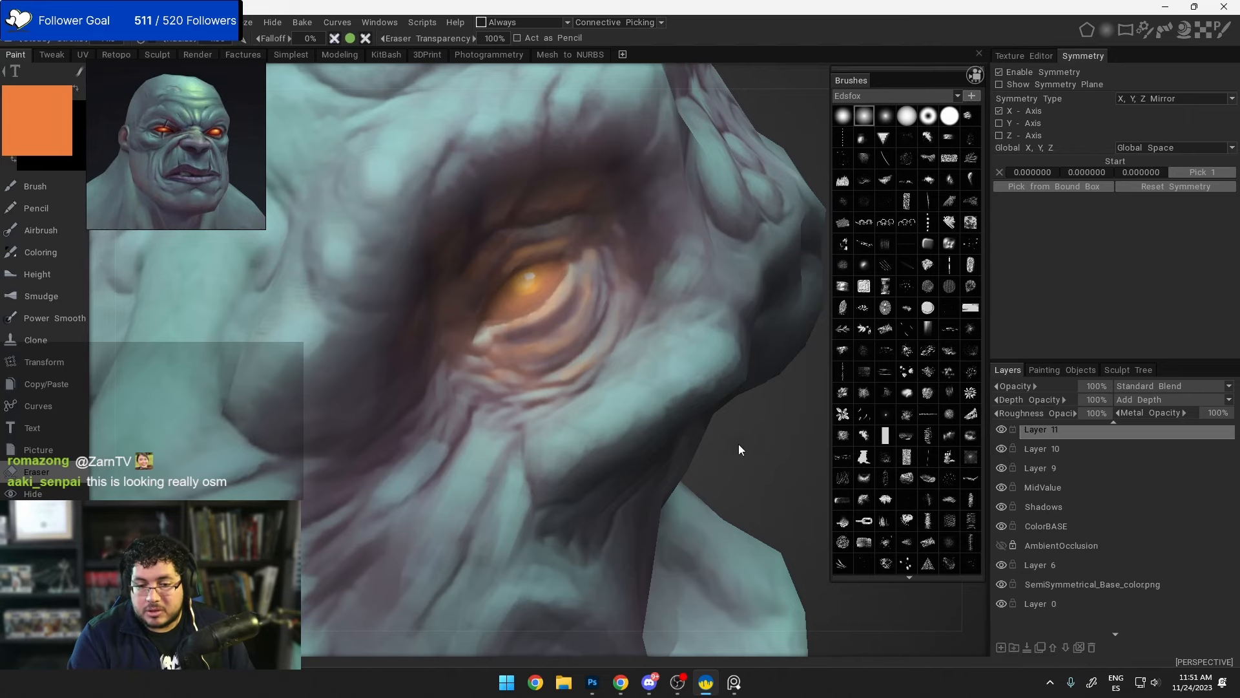
left_click_drag(739, 444, 686, 440)
right_click_drag(524, 301, 454, 292)
mouse_move(487, 326)
left_mouse_down("alt")
mouse_move(575, 341)
mouse_move(558, 336)
left_mouse_up("alt")
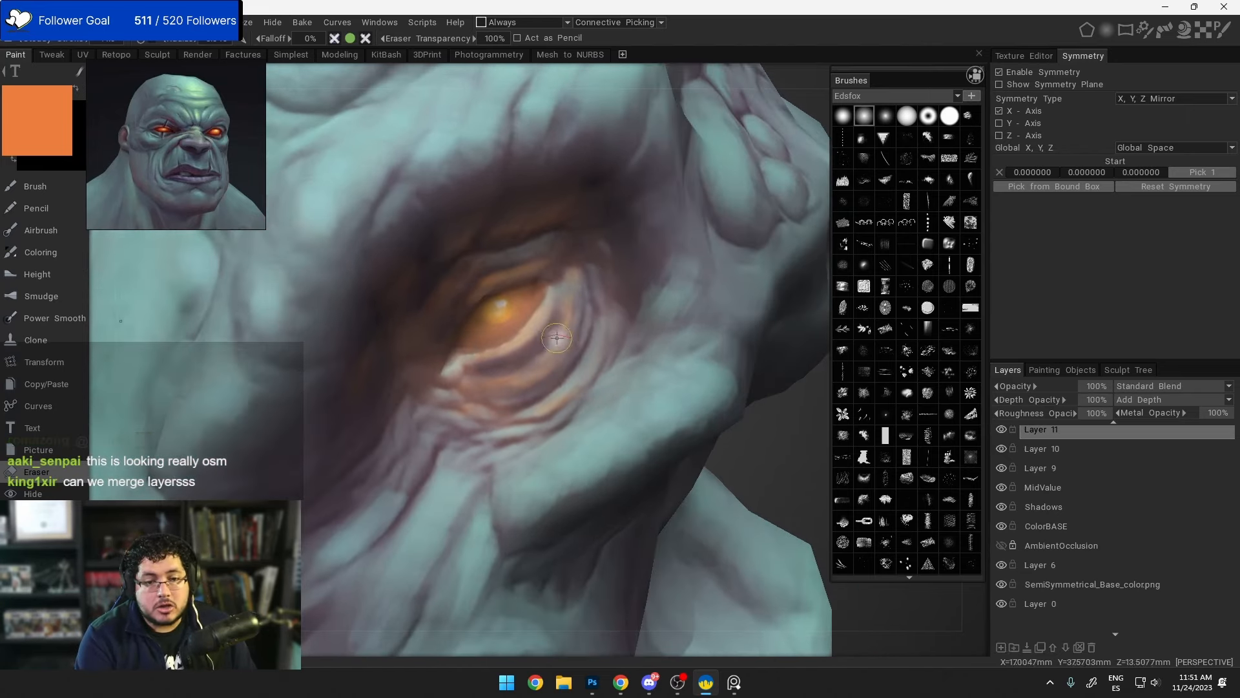
Step: Set the foreground paint colour to pure white (#FFFFFF)
scroll(556, 310, "down", 4)
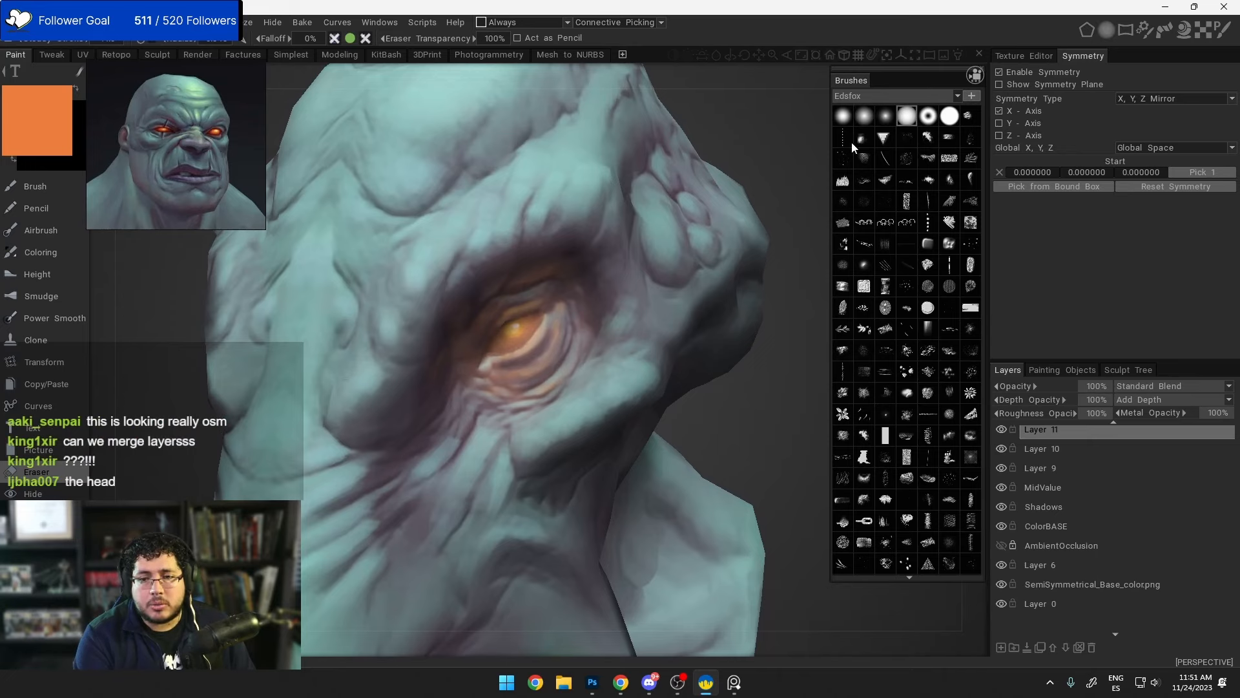
scroll(560, 322, "up", 5)
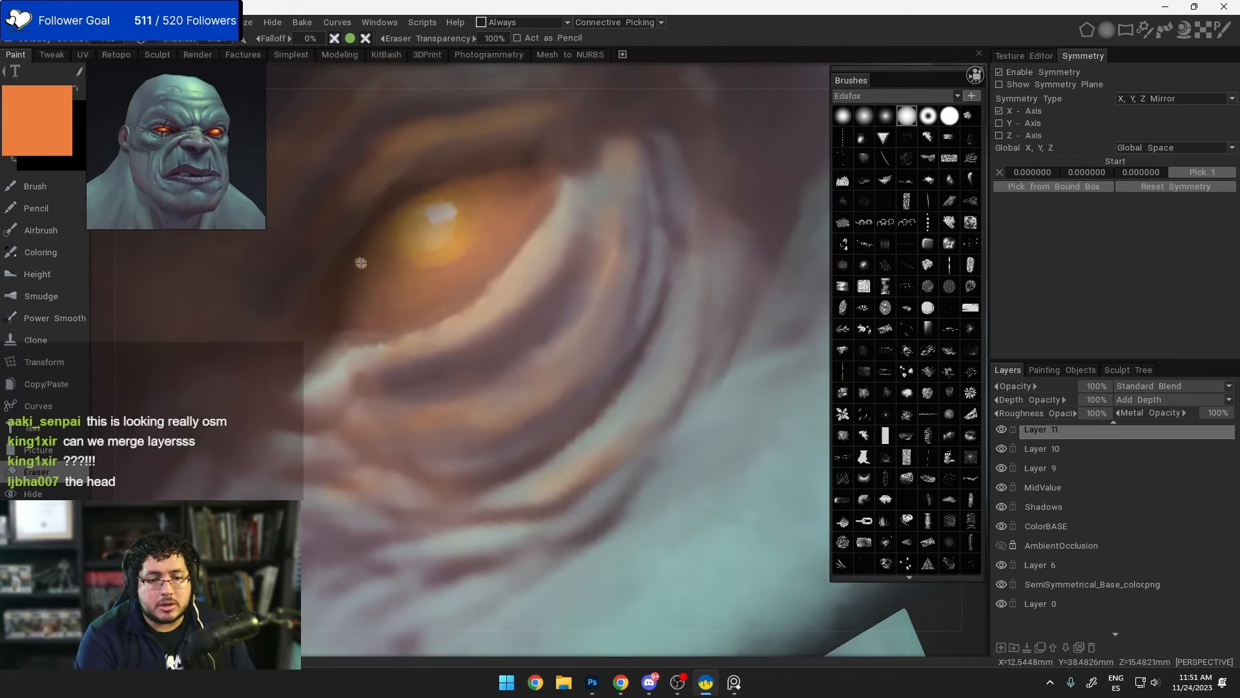
left_click(54, 123)
left_click_drag(546, 318, 493, 260)
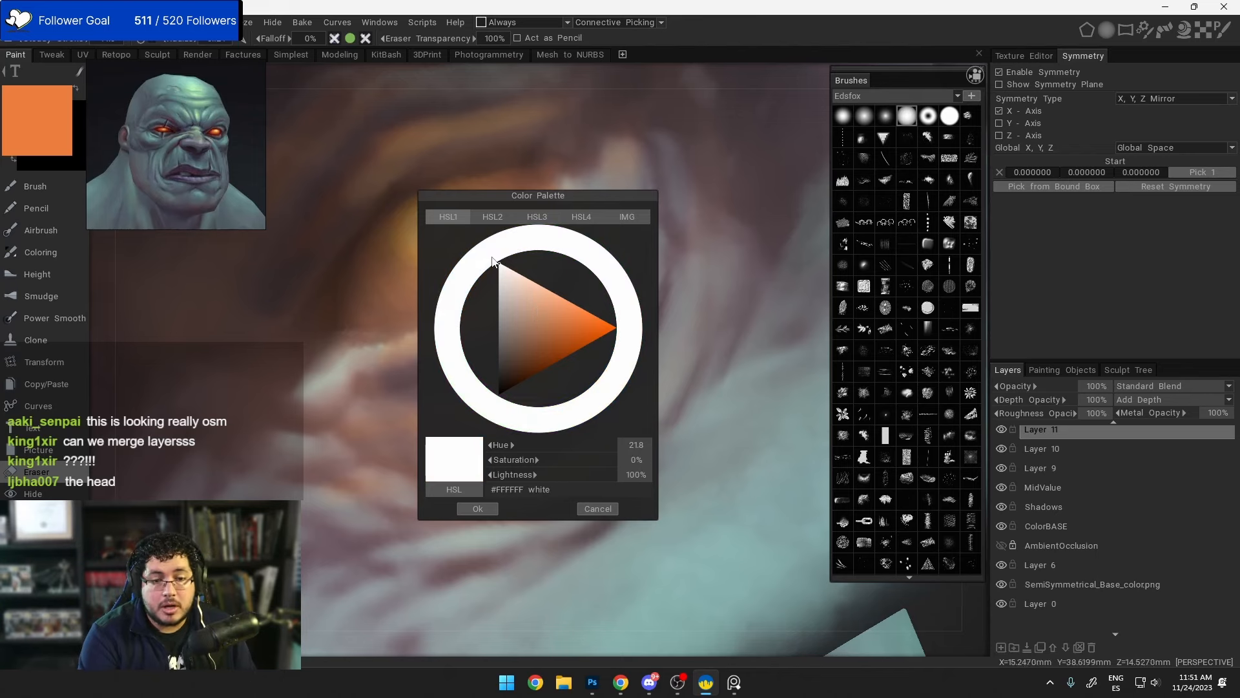
left_click(477, 510)
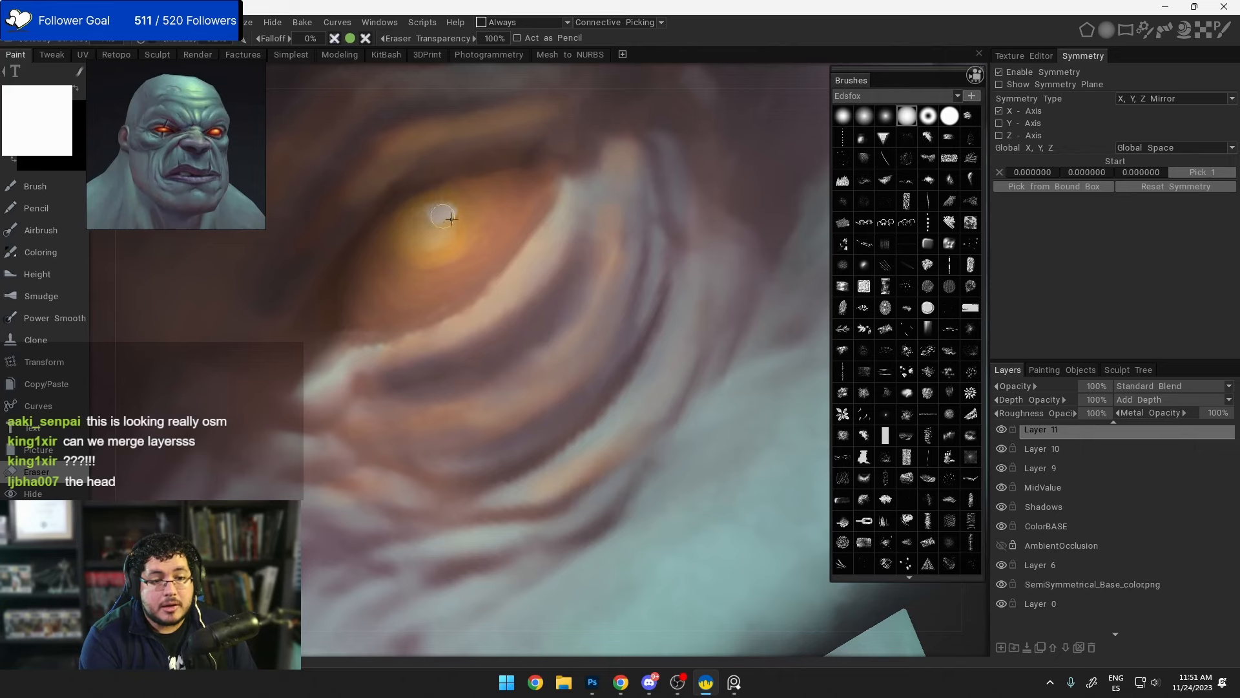
Step: Paint a small white highlight on the glowing eyeball with the Brush tool at a radius of 0.234
scroll(465, 244, "down", 5)
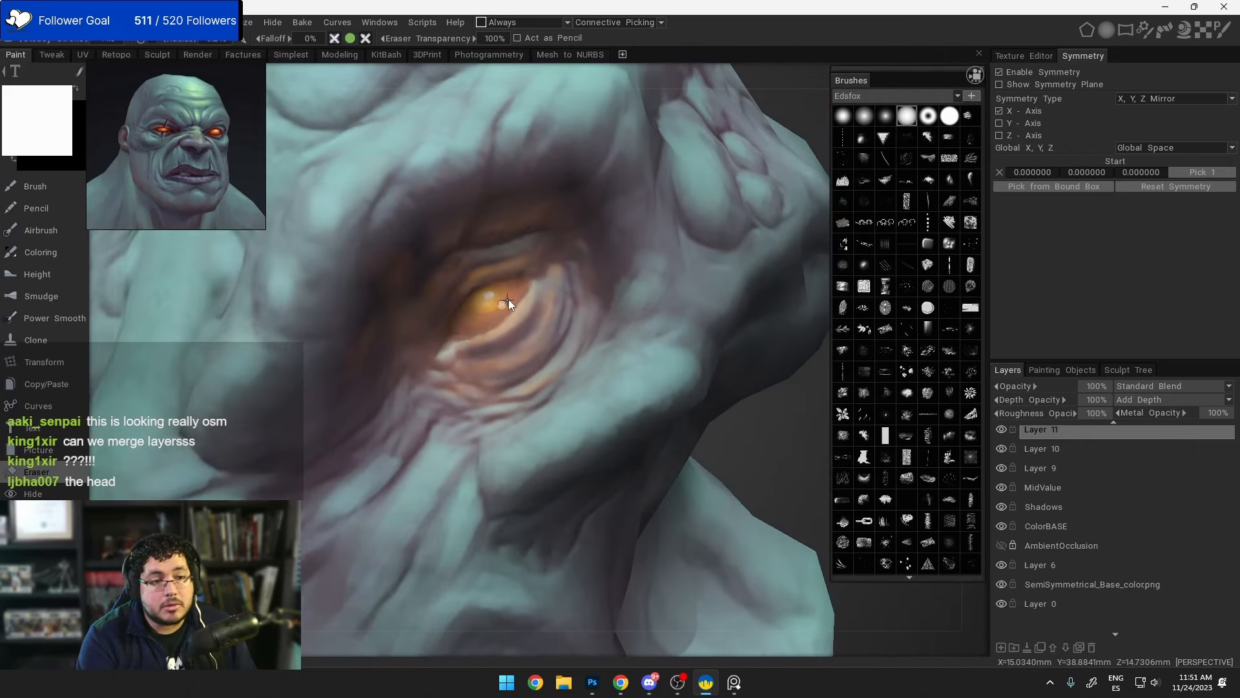
left_click(38, 188)
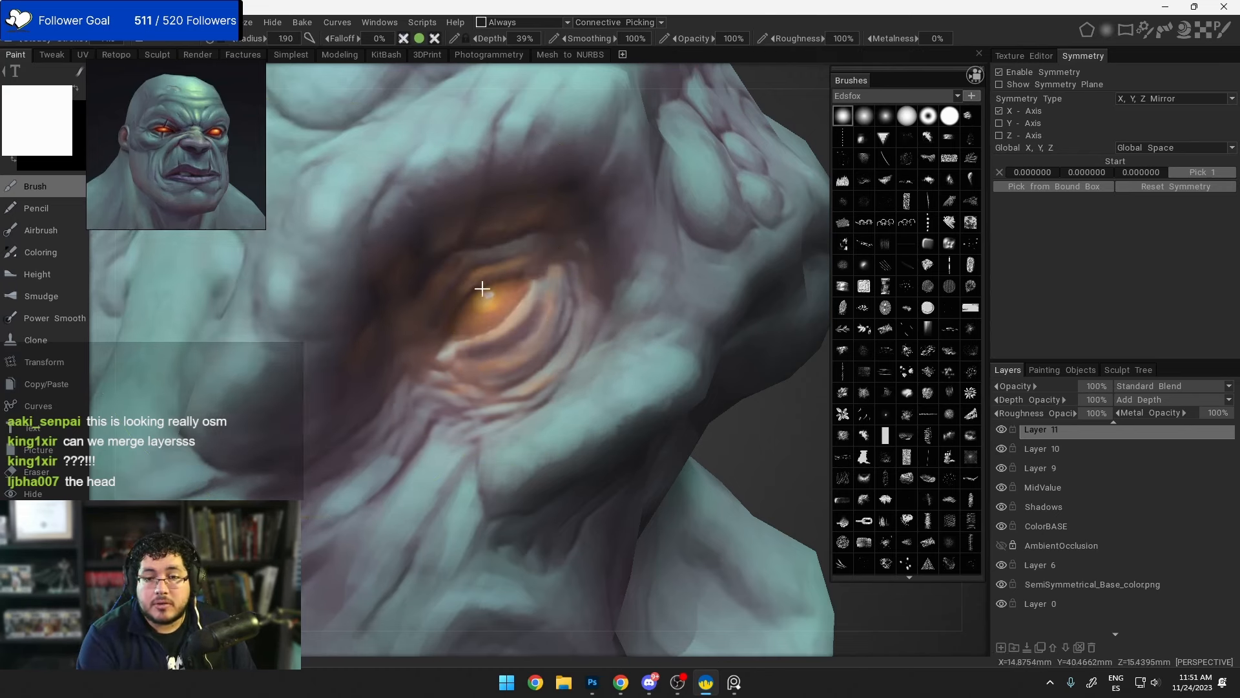
scroll(514, 329, "up", 4)
left_click_drag(514, 328, 522, 351, "alt")
right_click_drag(506, 323, 466, 313)
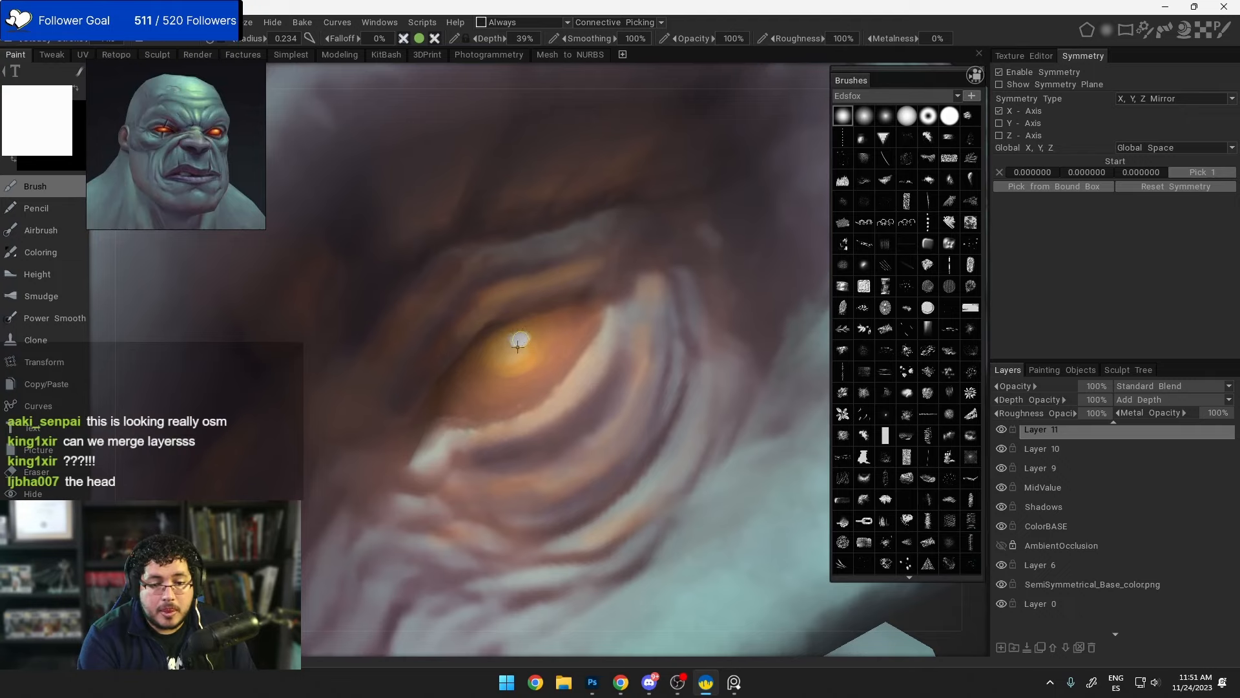
Step: Check the eye from the front and three-quarter view, and set Layer 11's blend mode to LinearDodge
mouse_move(518, 333)
left_mouse_down("alt")
mouse_move(502, 282)
mouse_move(536, 275)
left_mouse_up("alt")
right_click_drag(546, 257, 571, 259, "alt")
left_click_drag(571, 260, 577, 316, "alt")
middle_click_drag(576, 316, 618, 367, "alt")
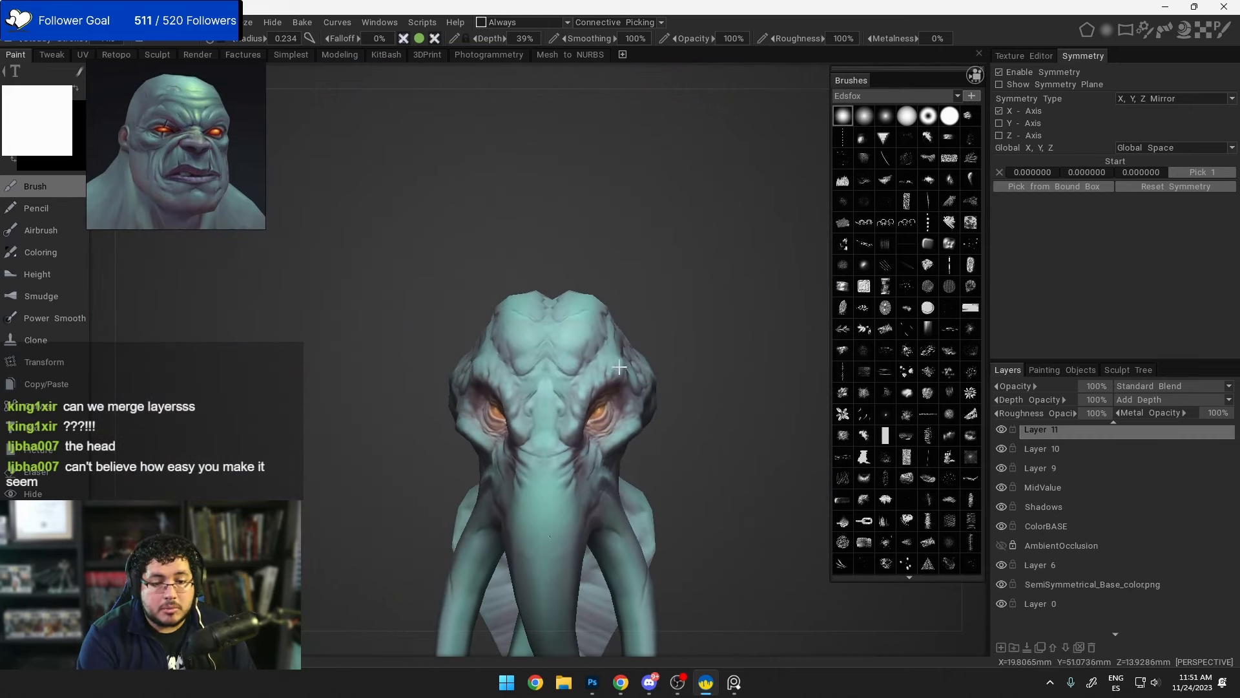
right_click_drag(593, 259, 653, 343, "alt")
middle_click_drag(652, 336, 604, 257, "alt")
left_click_drag(604, 257, 711, 349, "alt")
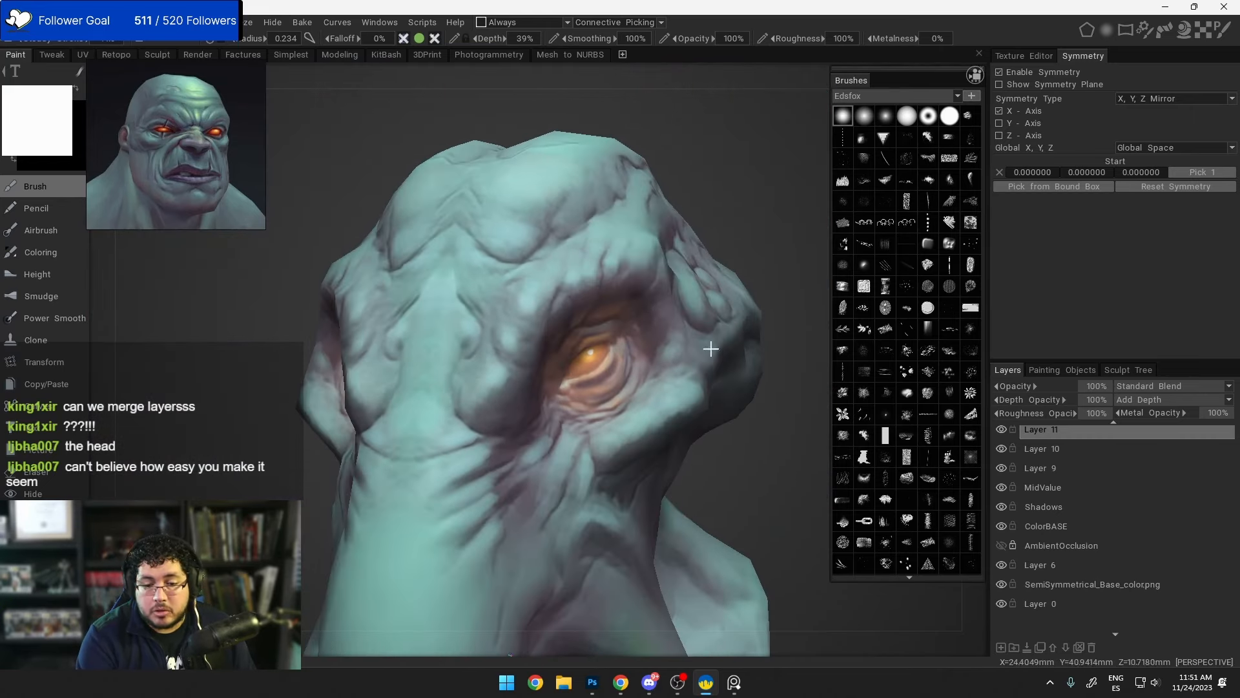
left_click(1228, 387)
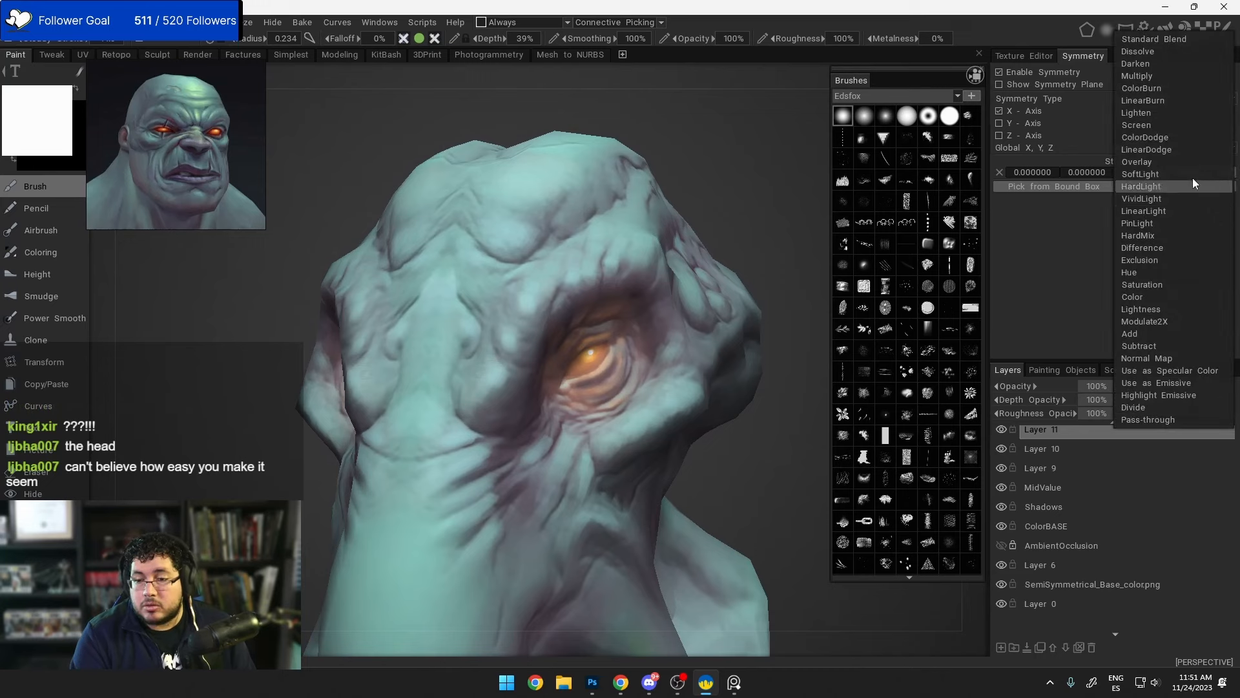
left_click(1165, 147)
Step: Paint bright white highlights along the wet rim of the lower eyelid
left_click_drag(762, 387, 663, 350, "alt")
right_click_drag(662, 349, 683, 390, "alt")
middle_click_drag(518, 316, 551, 357, "alt")
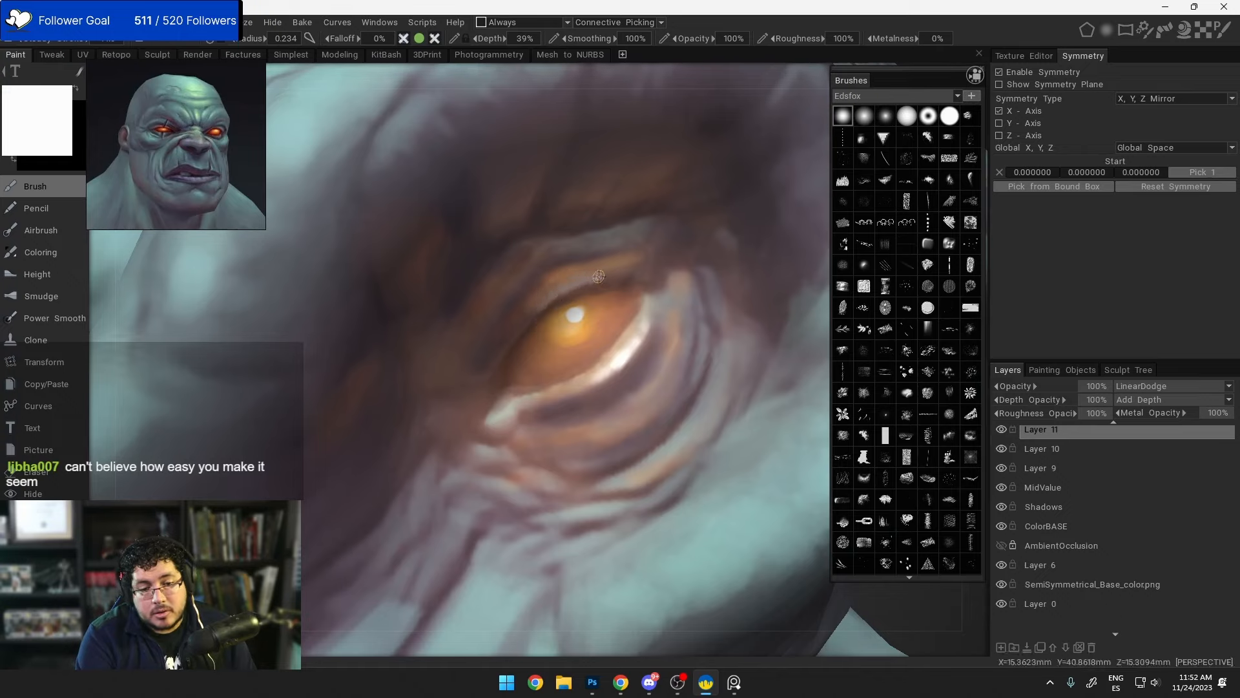
Step: Examine the eye highlights on the whole head from several angles and distances
right_click_drag(589, 350, 562, 323, "alt")
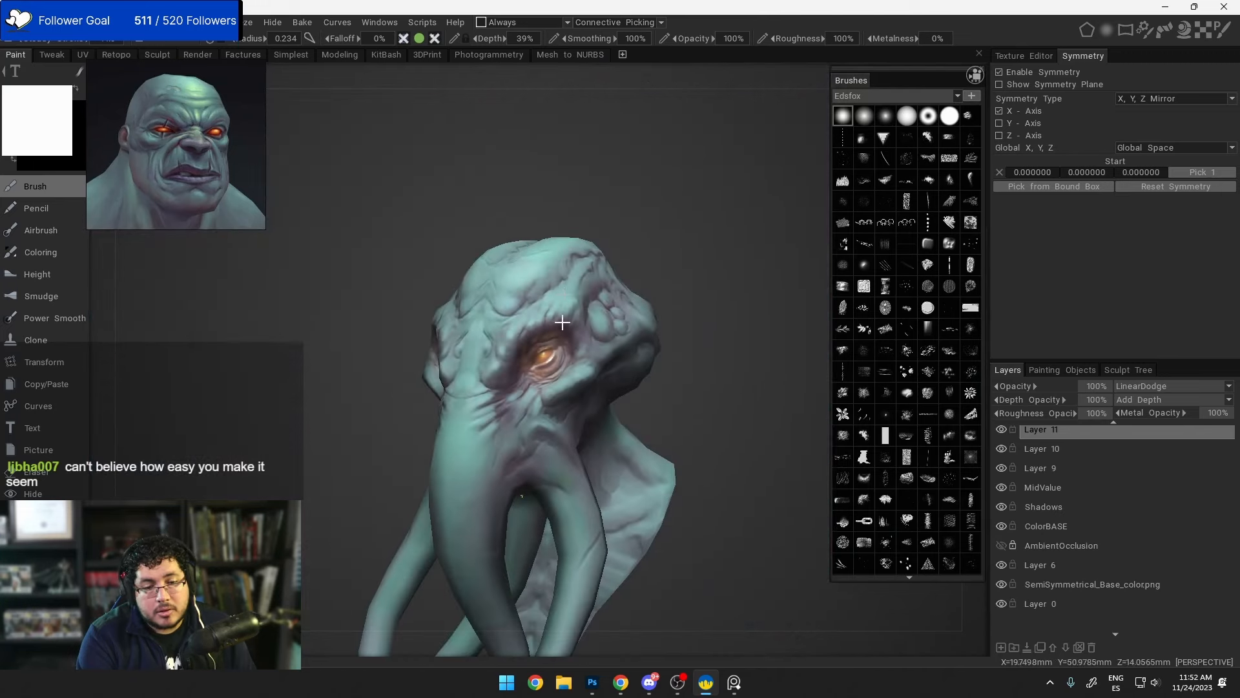
left_click_drag(562, 324, 610, 329, "alt")
right_click_drag(608, 352, 666, 433, "alt")
left_click_drag(666, 432, 643, 447, "alt")
right_click_drag(587, 364, 576, 346, "alt")
middle_click_drag(583, 407, 587, 415, "alt")
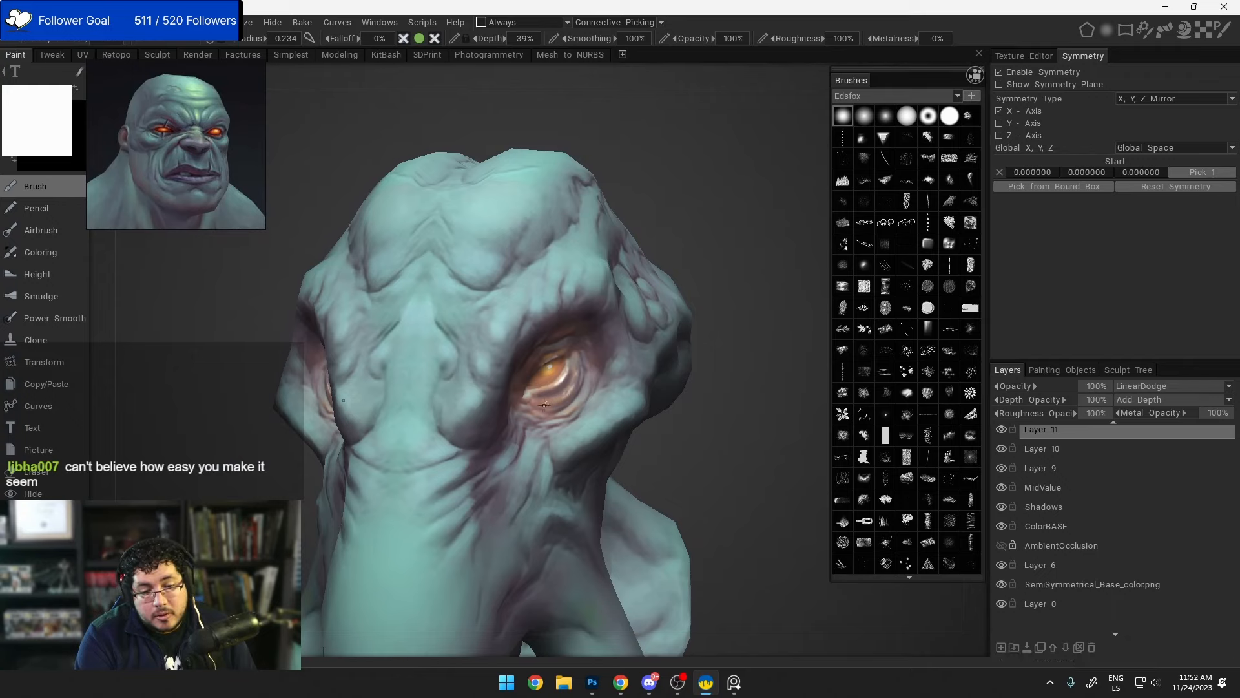
left_click_drag(613, 439, 666, 394, "alt")
right_click_drag(652, 342, 639, 284, "alt")
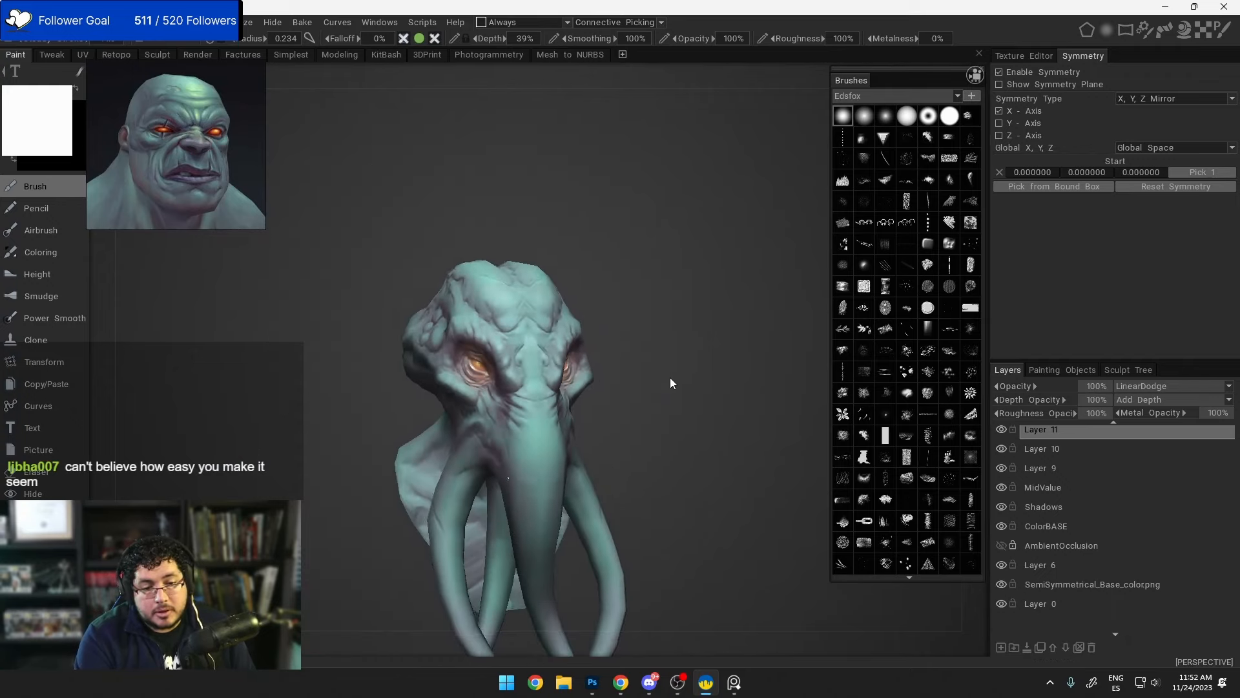
left_click_drag(669, 377, 614, 363, "alt")
middle_click_drag(611, 379, 644, 326, "alt")
left_click_drag(644, 330, 655, 374, "alt")
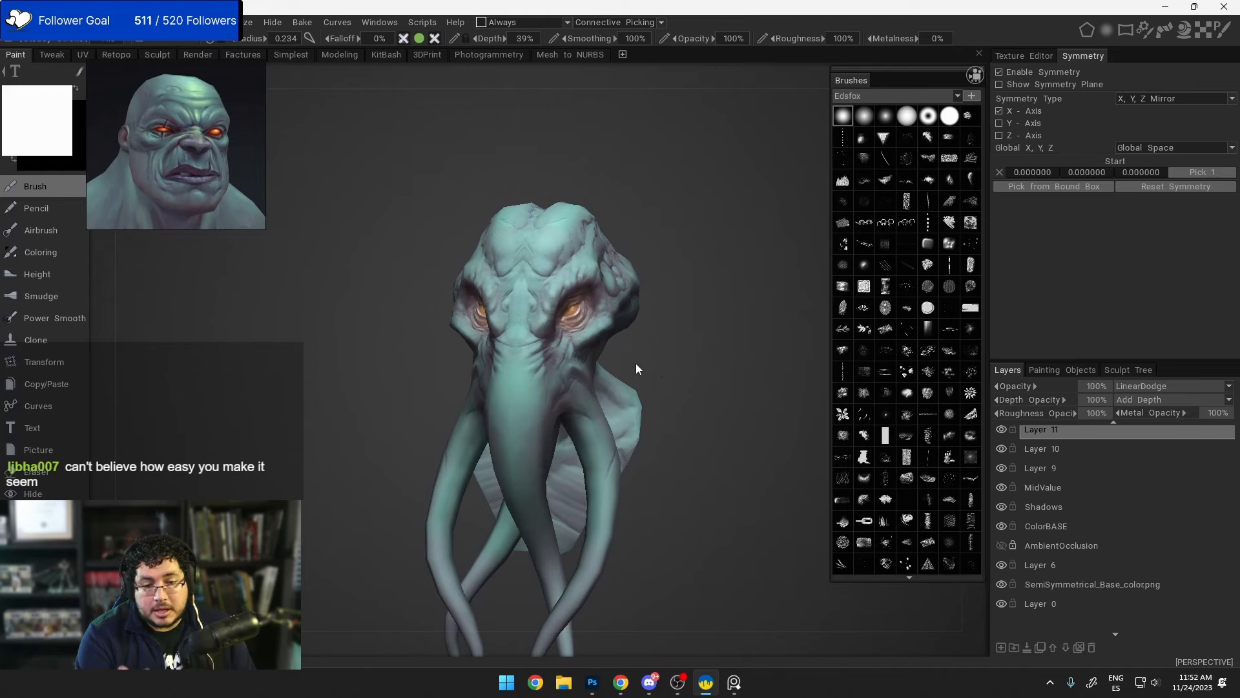
right_click_drag(620, 367, 694, 395, "alt")
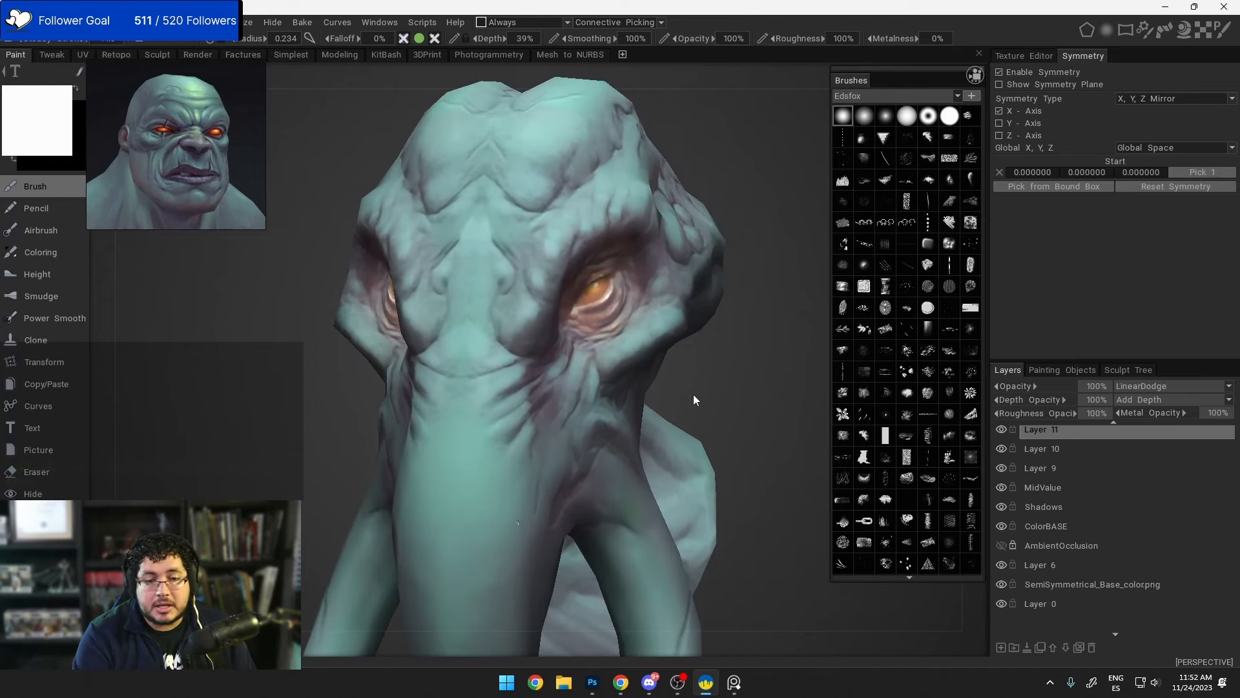
Step: Compare the eyes with Layer 10 hidden and shown, and set Layer 10's blend mode to ColorDodge
left_click(1001, 448)
left_click(1002, 449)
left_click(1005, 448)
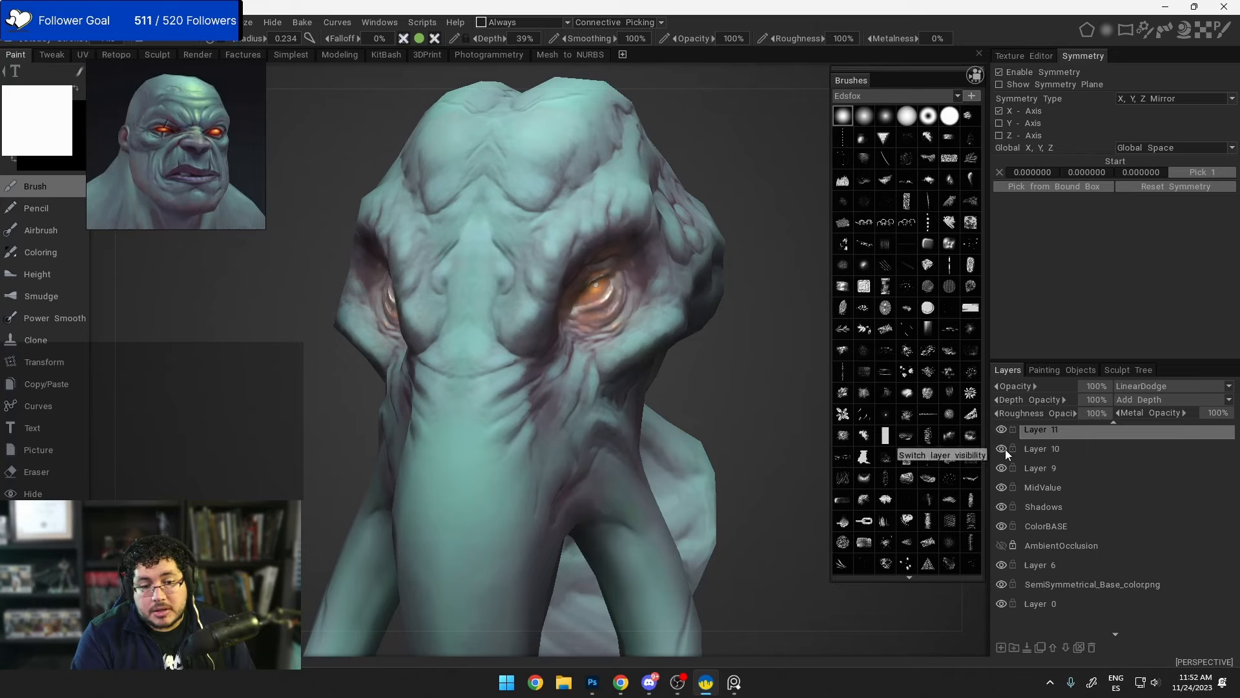
left_click(1005, 449)
left_click(1005, 449)
left_click(1037, 454)
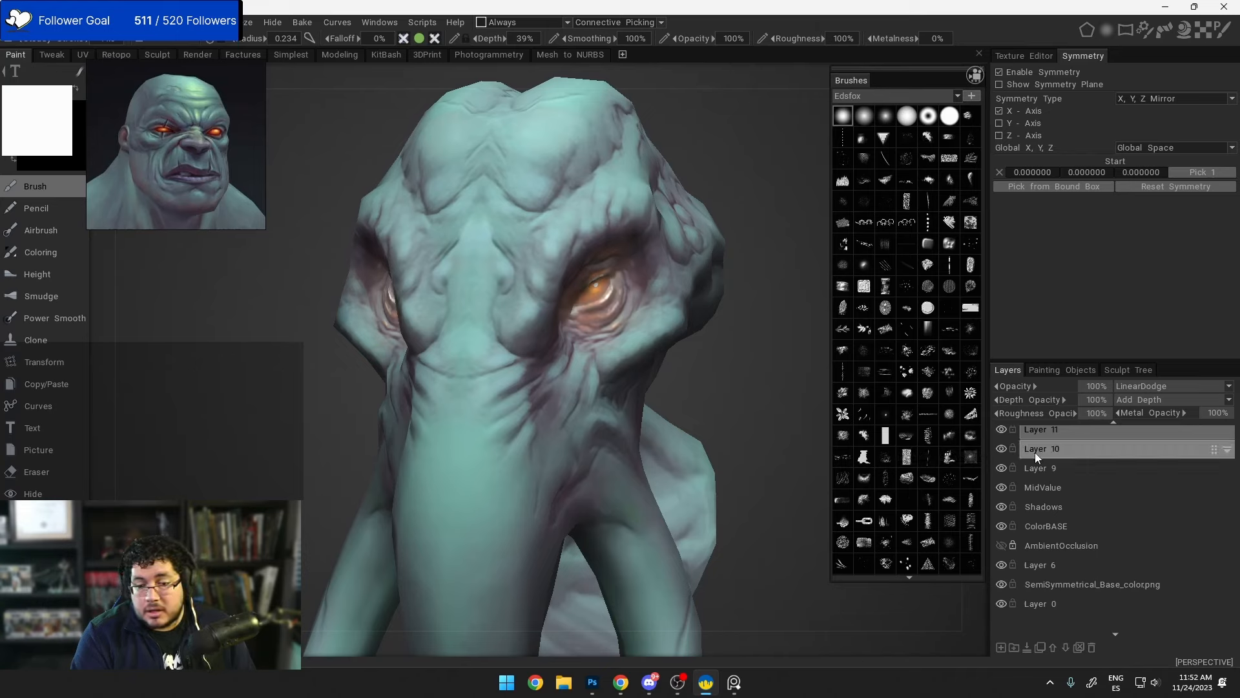
left_click(1035, 453)
left_click(1227, 388)
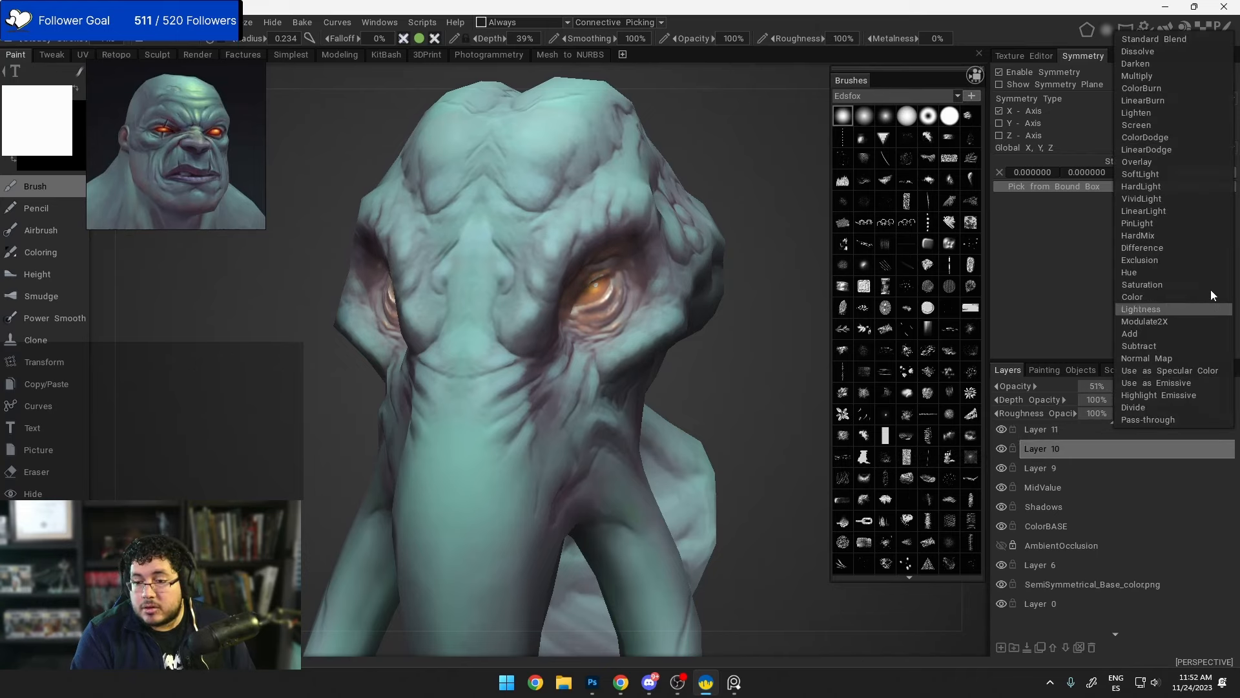
left_click(1146, 137)
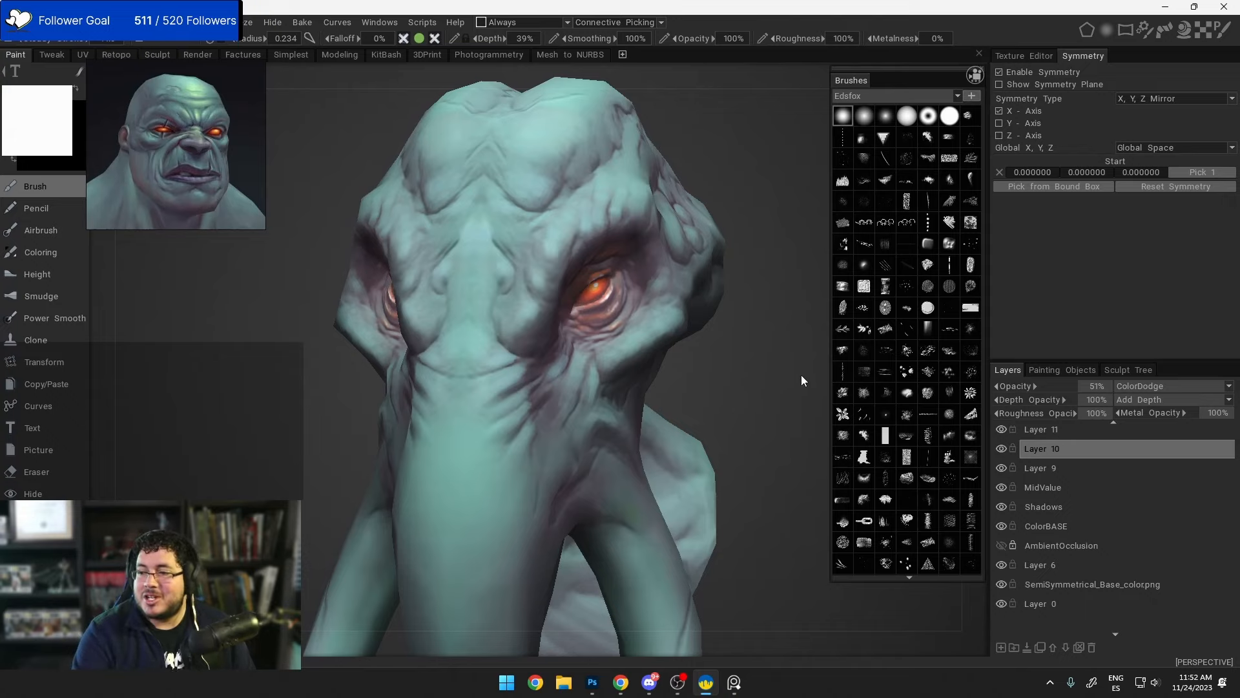
Step: Inspect the glowing eyes, check what Layer 9 contains by toggling its visibility, and make it the active layer
mouse_move(771, 397)
left_mouse_down()
mouse_move(750, 357)
mouse_move(709, 343)
mouse_move(722, 388)
mouse_move(757, 396)
mouse_move(683, 391)
mouse_move(713, 426)
left_mouse_up()
right_click_drag(698, 398, 715, 440)
left_click_drag(715, 441, 718, 413)
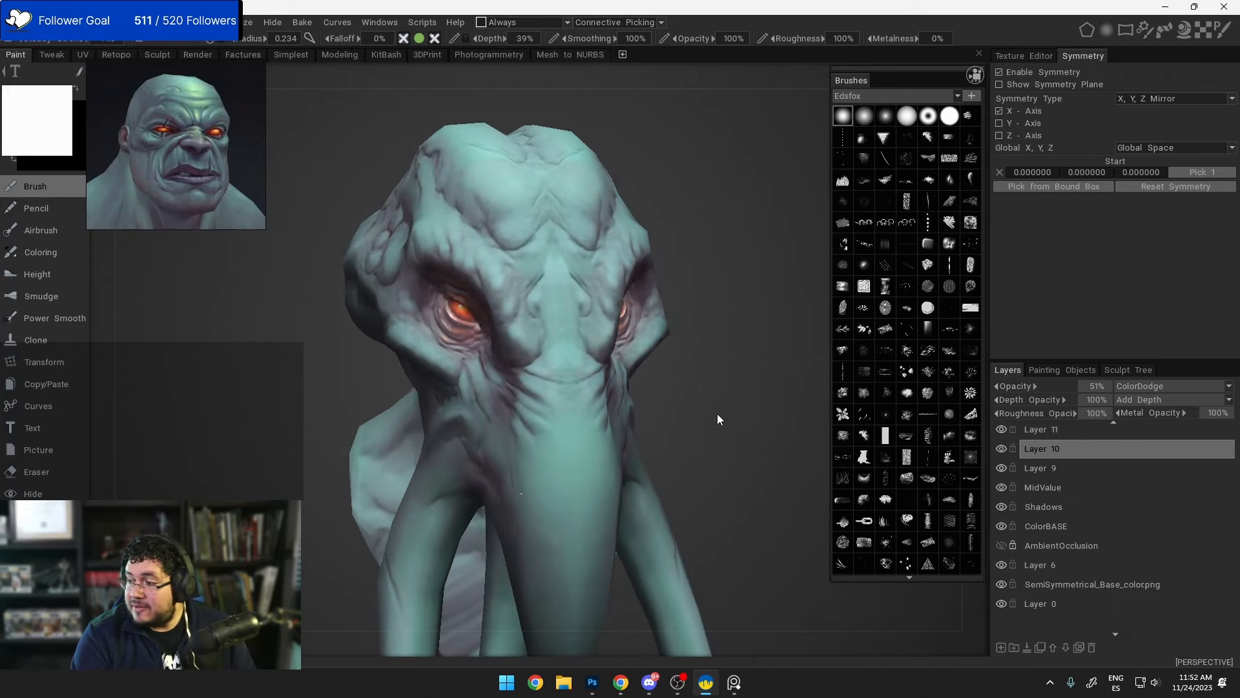
right_click_drag(717, 413, 728, 434)
left_click_drag(729, 434, 746, 439)
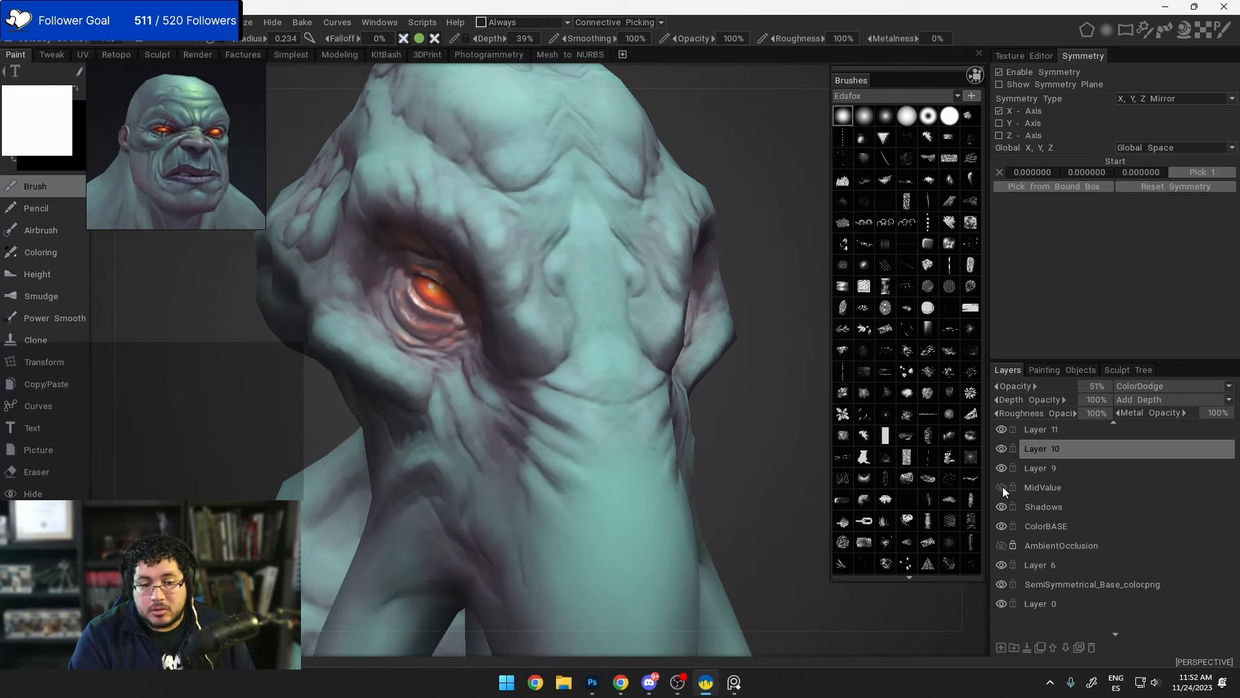
left_click(1003, 467)
left_click(1002, 468)
left_click(1047, 465)
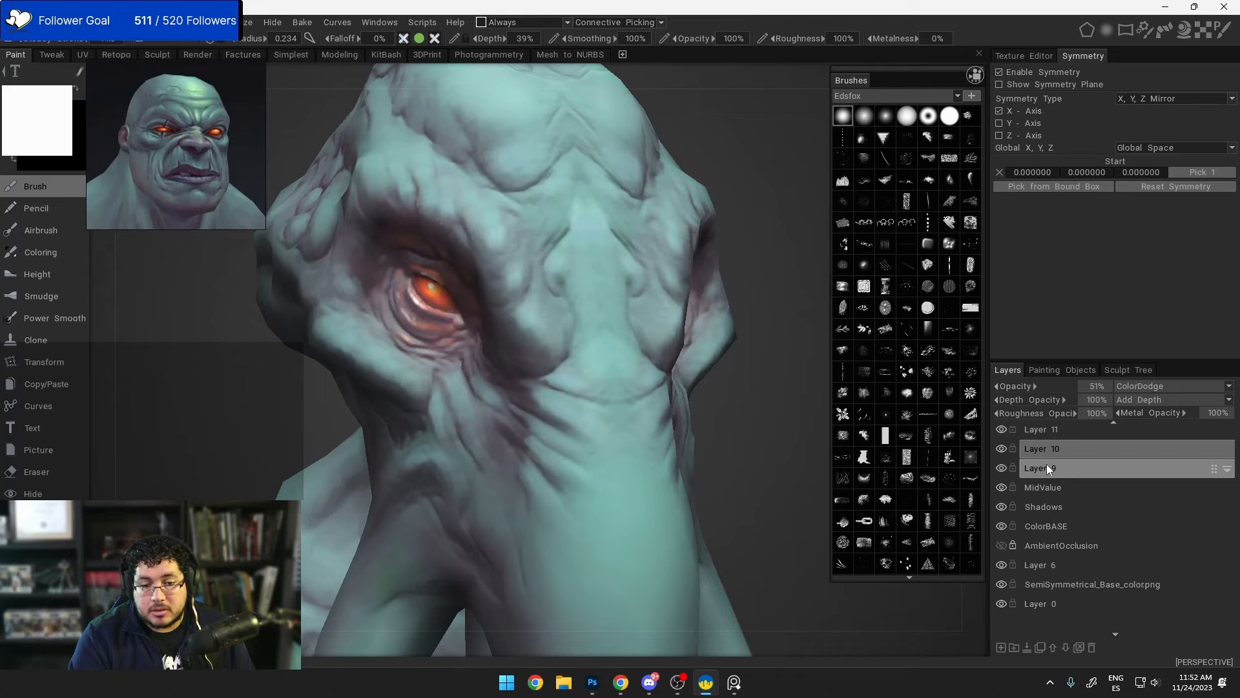
Step: Sample the teal skin colour beside the nose and lighten it to #9BBEC2 for painting
mouse_move(572, 373)
left_mouse_down()
mouse_move(586, 380)
mouse_move(581, 329)
left_mouse_up()
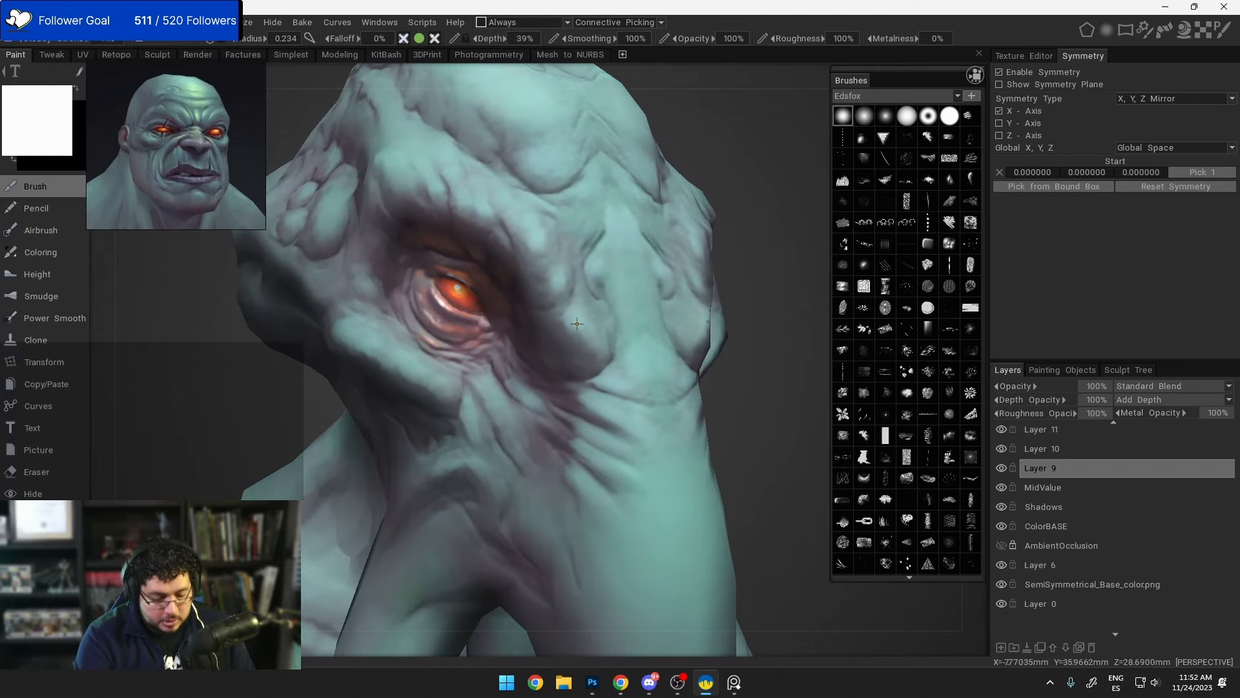
key("v")
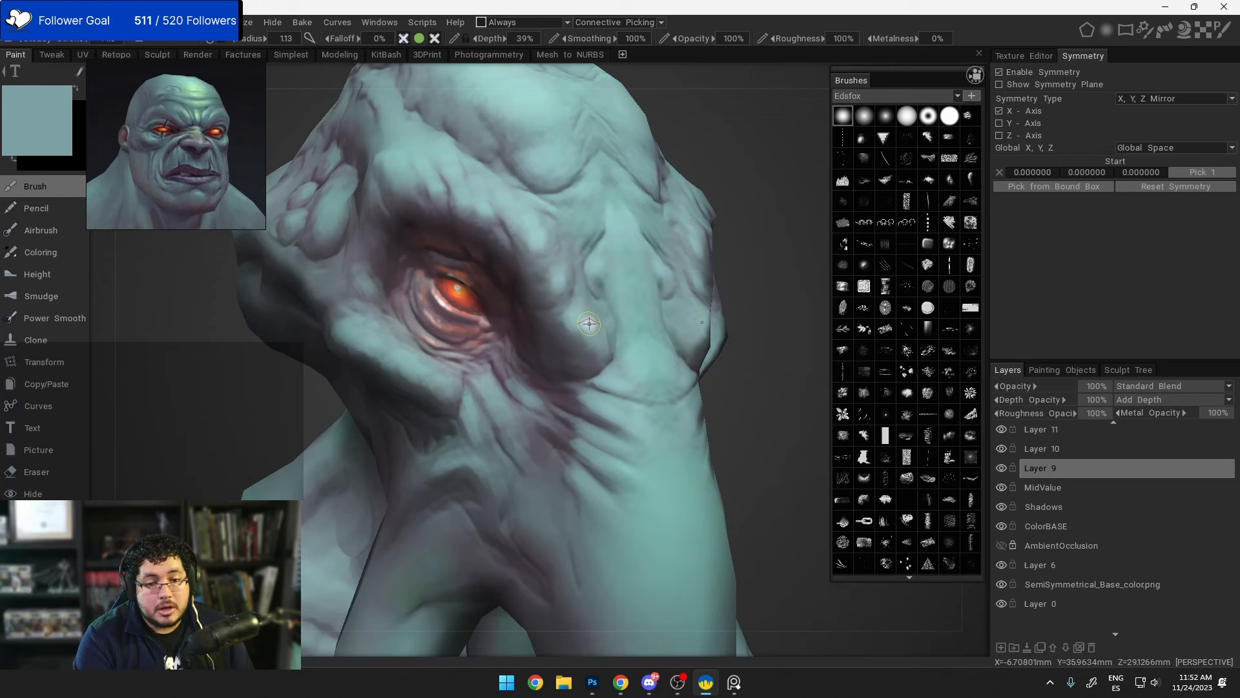
left_click(46, 141)
left_click(449, 317)
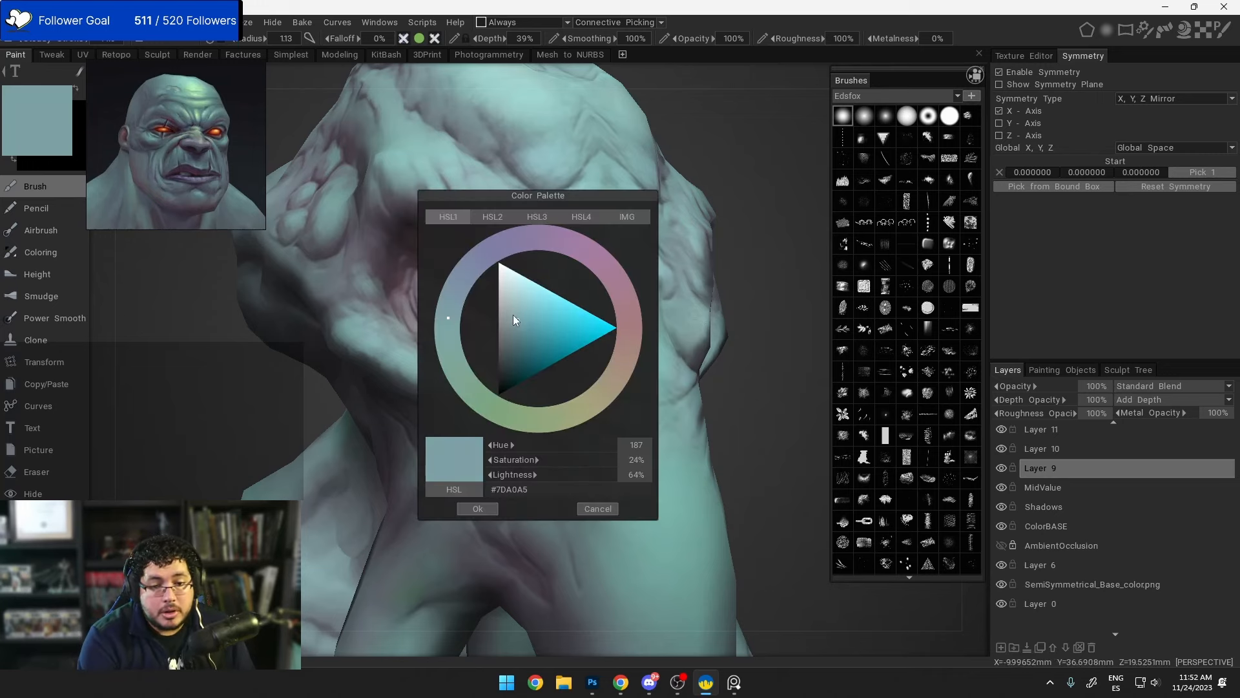
left_click_drag(513, 315, 518, 302)
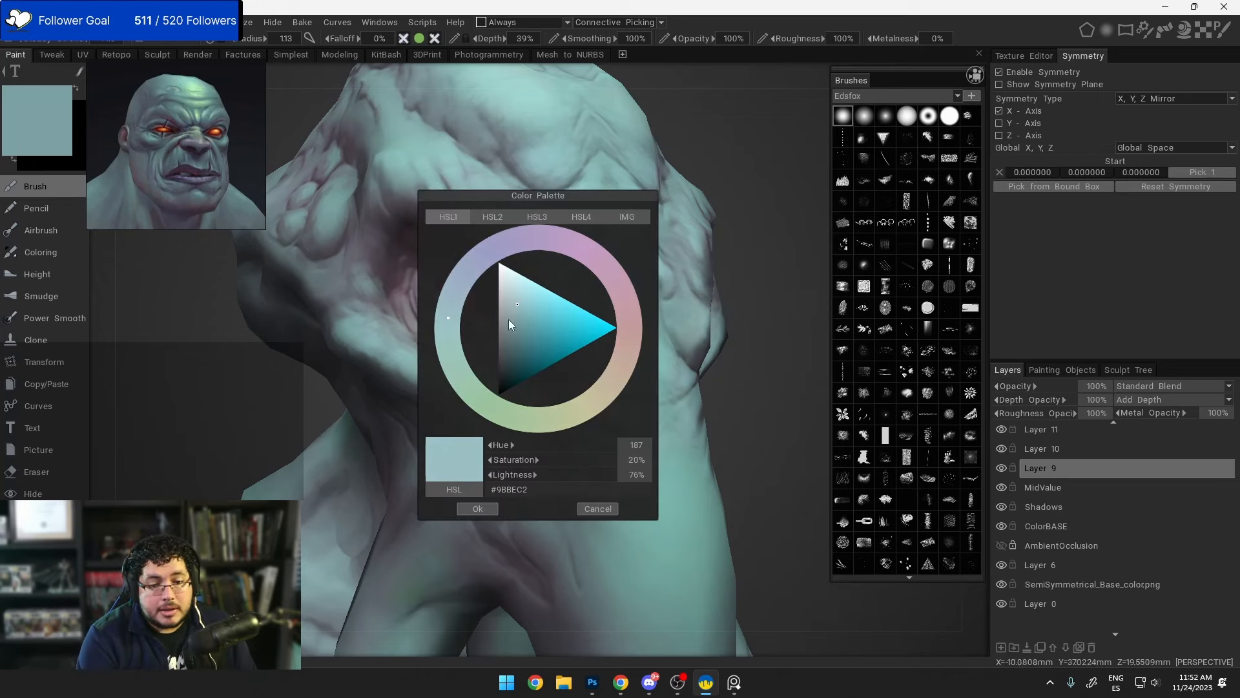
left_click(478, 508)
Step: Paint pale teal highlights on the bumps between the eye and the nose bridge and along the inner brow, using a 0.560 brush radius
left_click_drag(581, 332, 556, 327, "alt")
right_click_drag(553, 318, 569, 318)
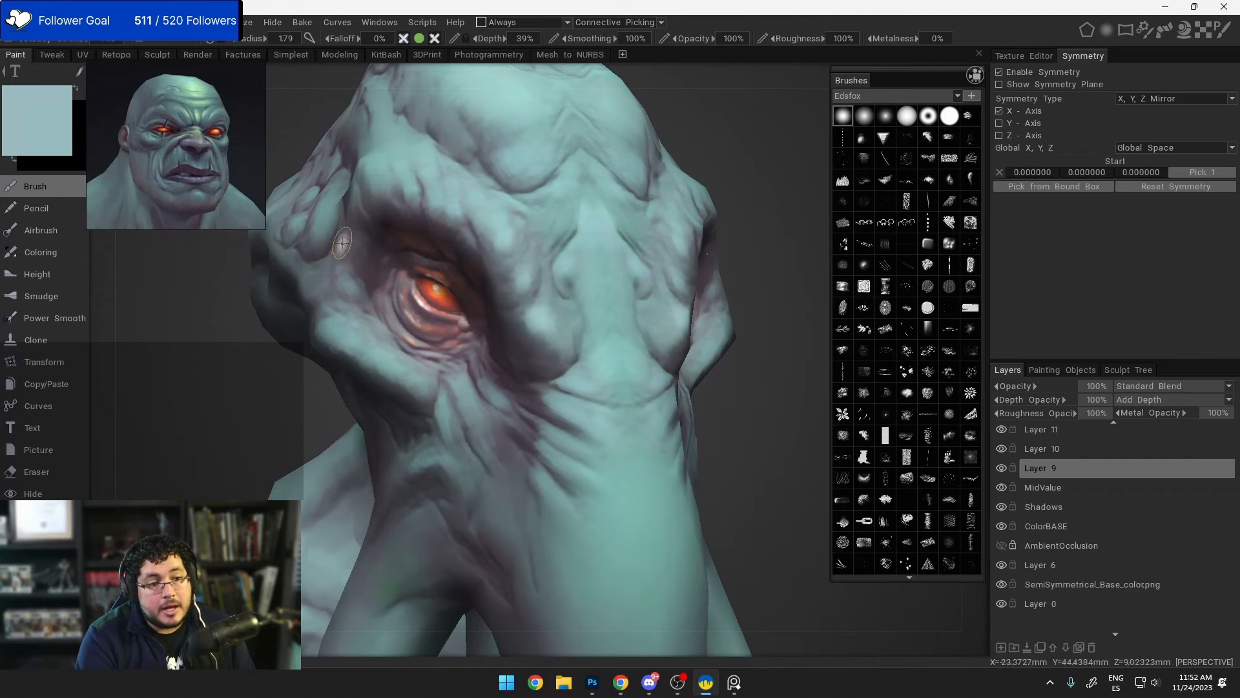
left_click_drag(543, 323, 527, 337, "alt")
right_click_drag(526, 337, 510, 337)
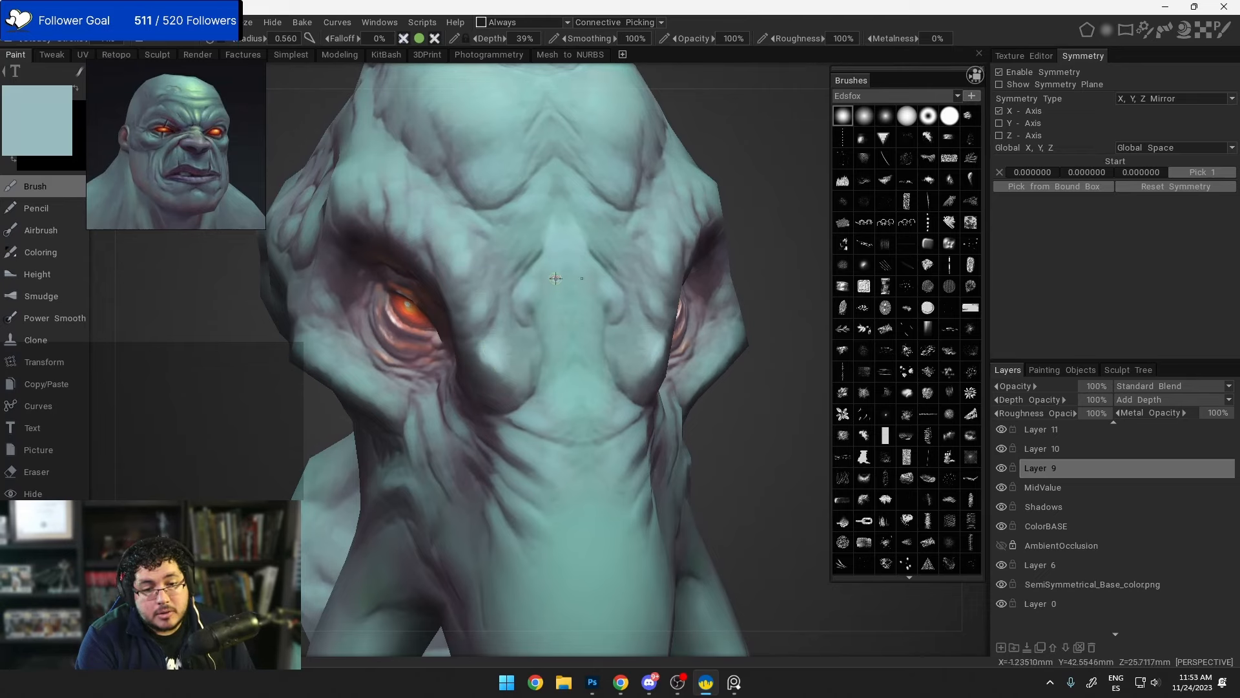
middle_click_drag(534, 288, 567, 340)
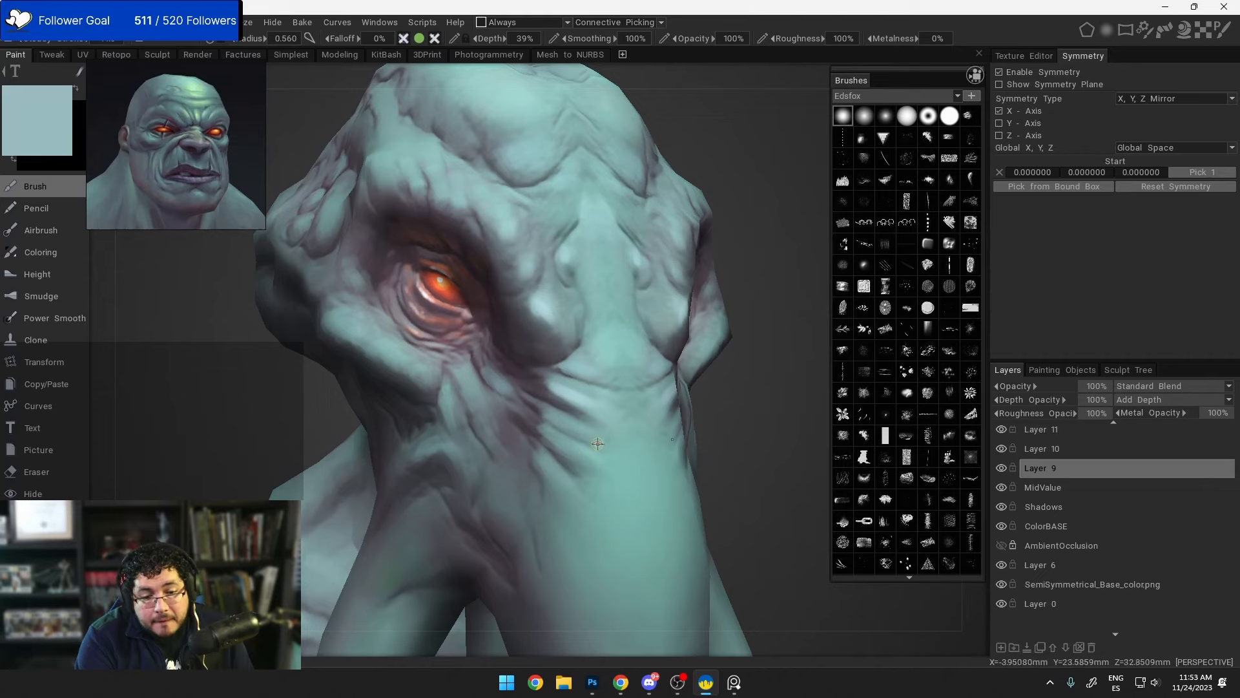
mouse_move(557, 421)
middle_mouse_down()
mouse_move(575, 297)
mouse_move(534, 289)
middle_mouse_up()
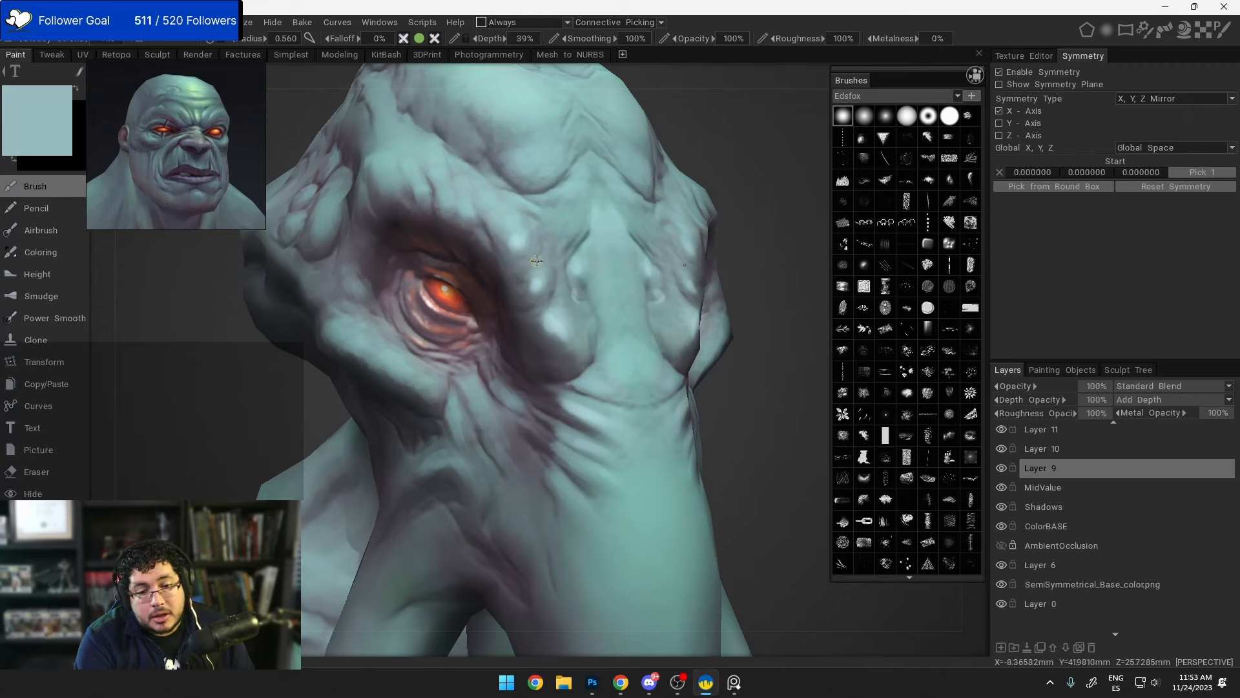
Step: Paint pale highlights on the lower forehead bulges above the nose bridge with the brush radius at 1.34
right_click_drag(537, 261, 584, 179, "alt")
left_click_drag(583, 179, 567, 282, "alt")
right_click_drag(567, 282, 600, 306, "alt")
left_click_drag(601, 307, 564, 305, "alt")
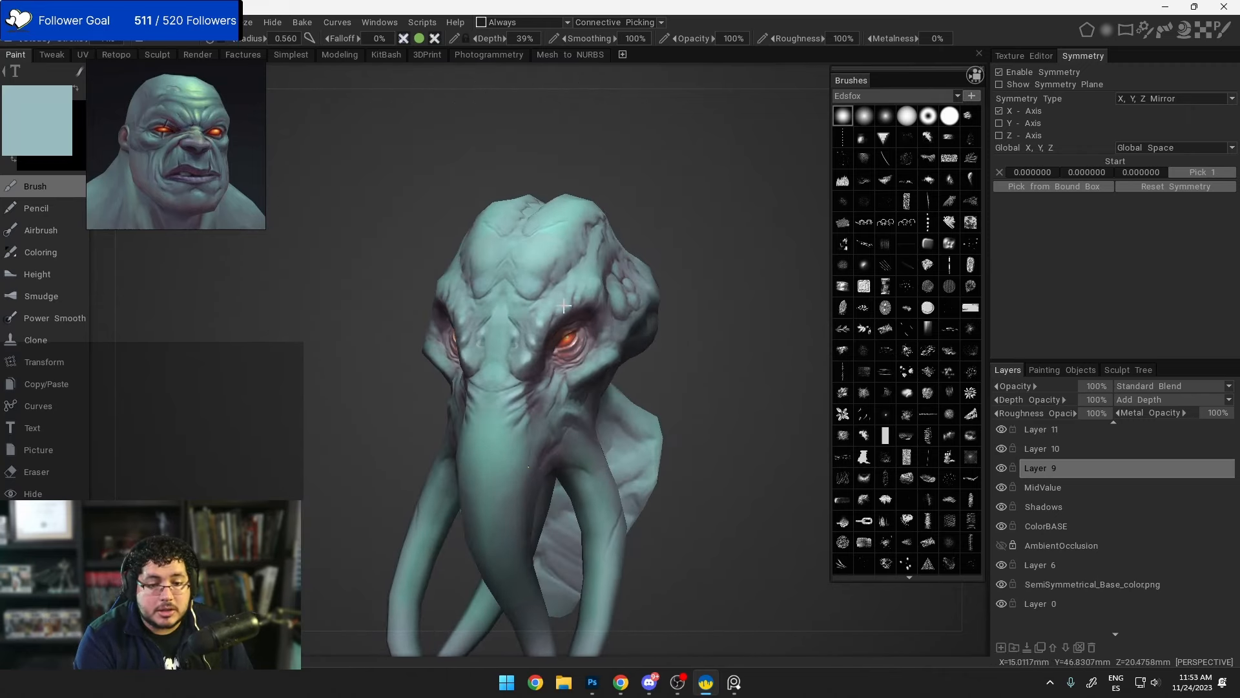
right_click_drag(564, 306, 540, 259, "alt")
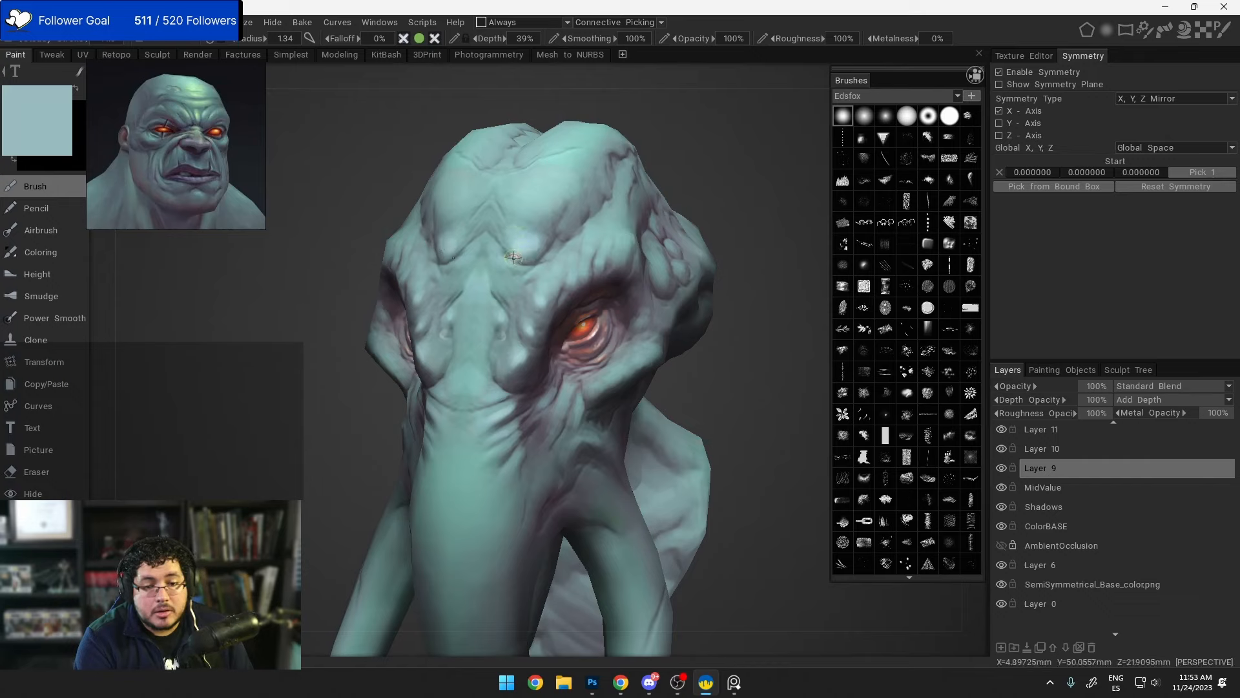
left_click_drag(514, 257, 513, 278, "alt")
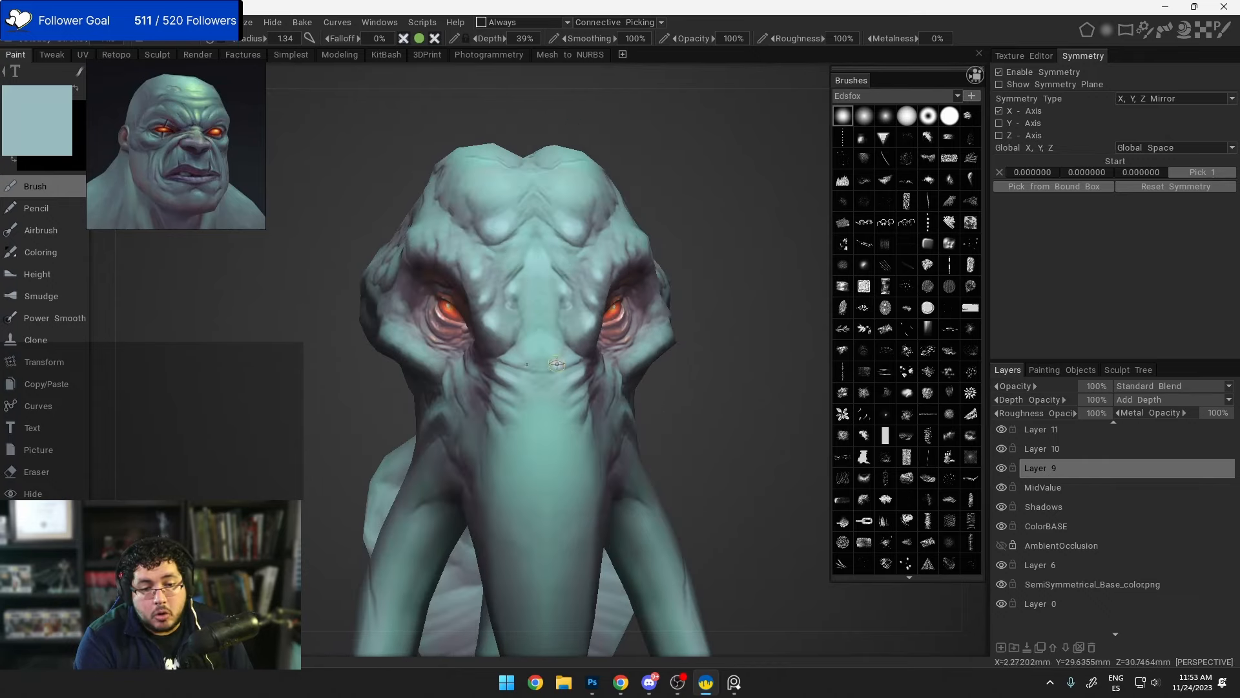
left_click_drag(532, 301, 536, 356, "alt")
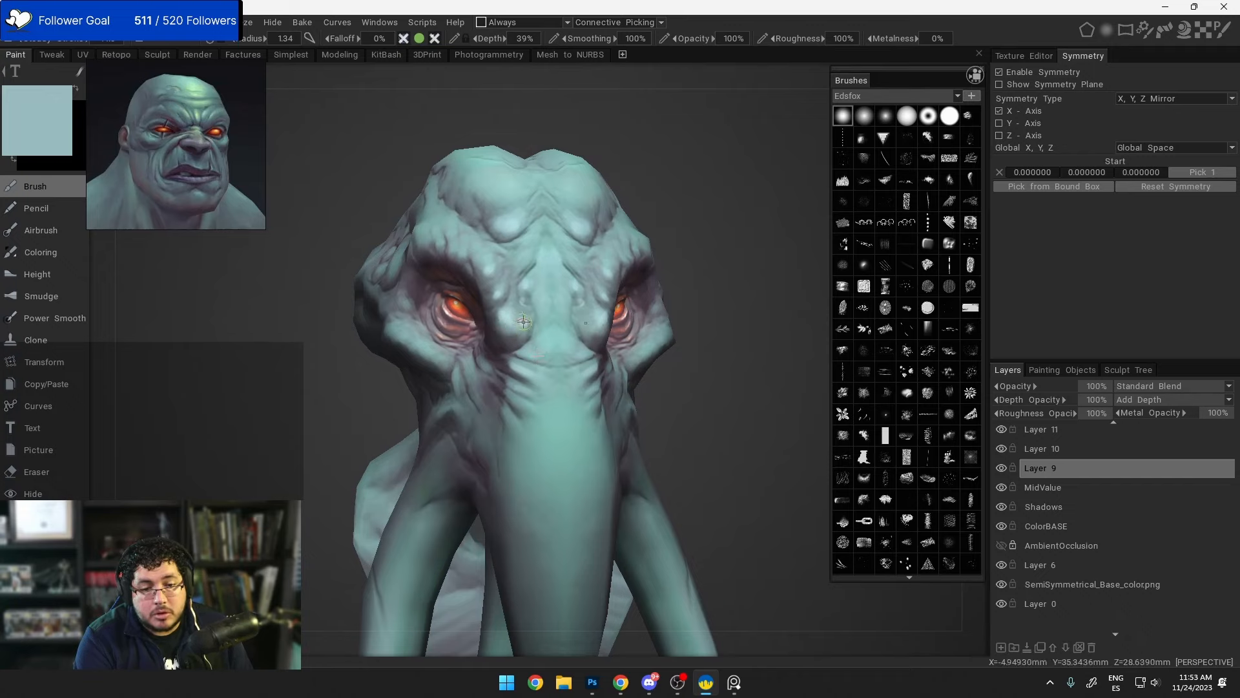
Step: Set the brush radius to 0.562, and switch to Power Smooth to soften the pale highlights around the brow and nose bridge
right_click_drag(522, 399, 511, 394)
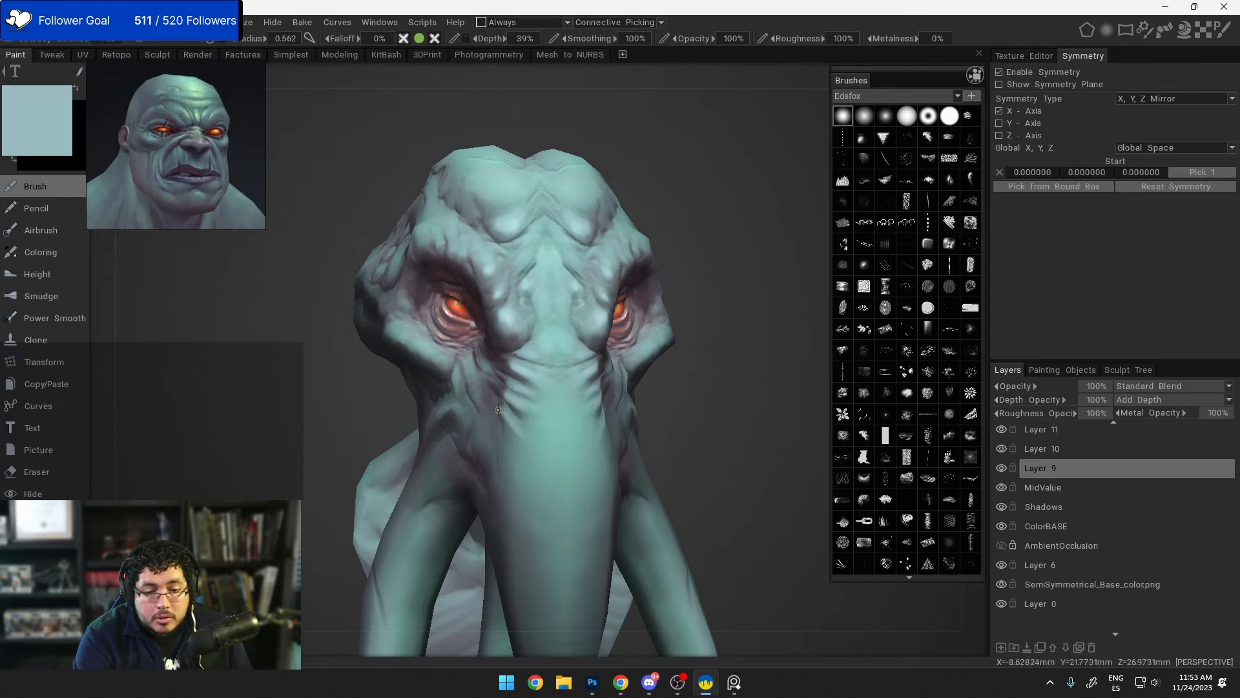
left_click_drag(586, 473, 526, 393, "alt")
mouse_move(526, 394)
right_mouse_down("alt")
mouse_move(557, 334)
mouse_move(548, 395)
right_mouse_up("alt")
scroll(548, 397, "up", 3)
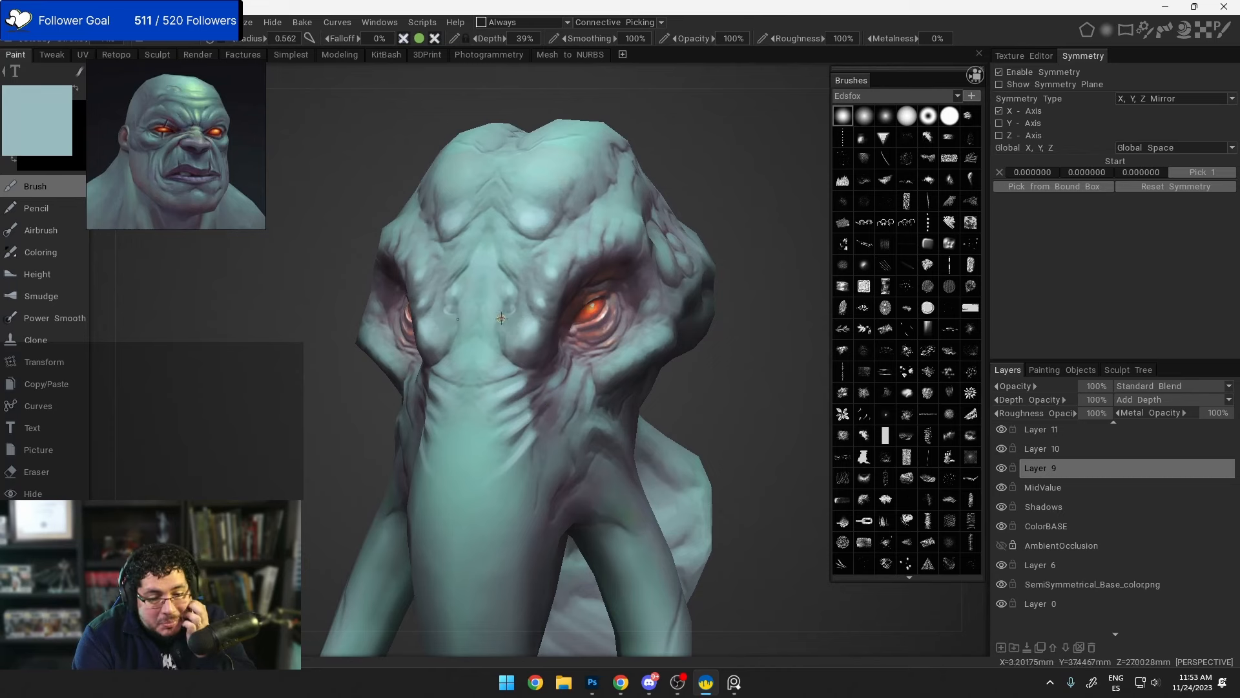
left_click(54, 318)
left_click_drag(536, 440, 492, 442, "alt")
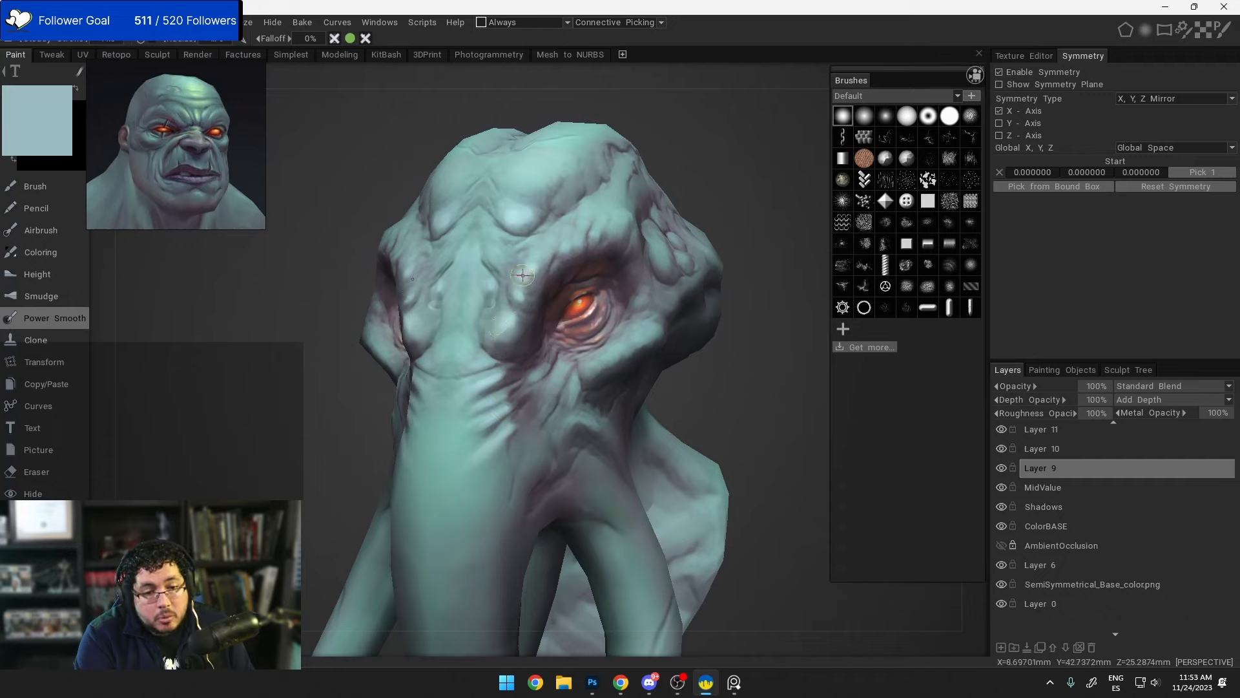
left_click_drag(519, 299, 542, 305, "alt")
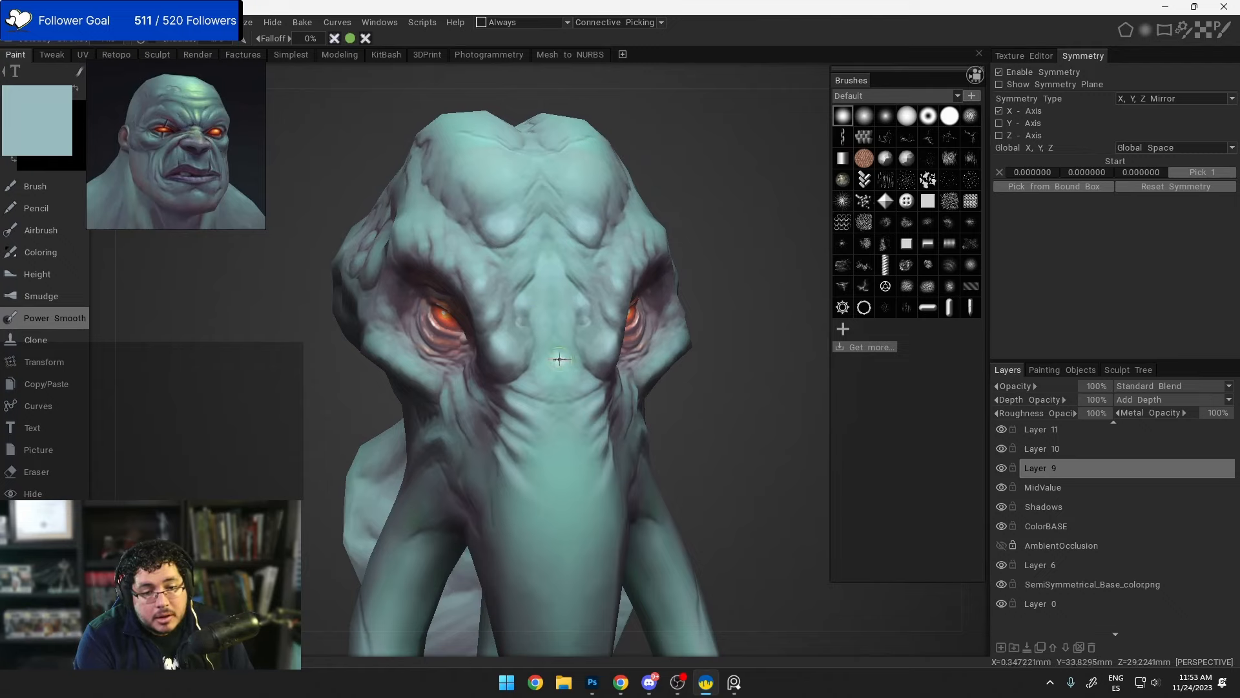
Step: Examine the painted head from several angles and look closely at the cluster of bumps on the temple
right_click_drag(559, 359, 646, 289, "alt")
left_click_drag(646, 288, 500, 425, "alt")
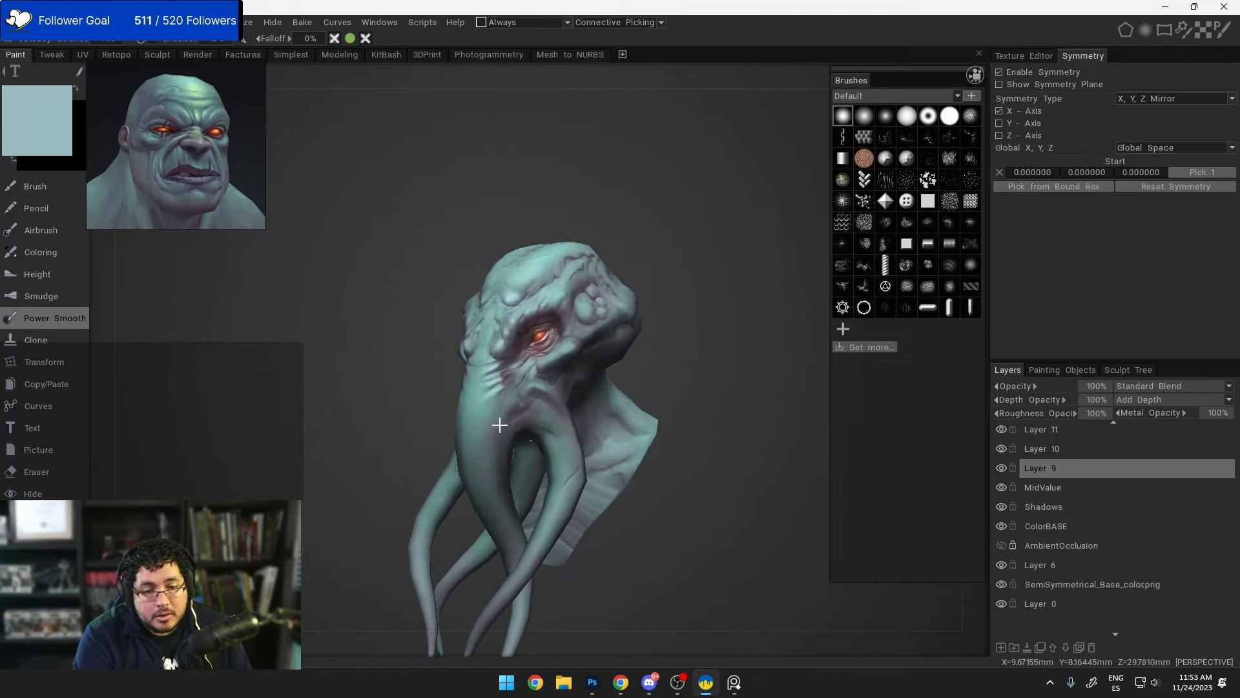
left_click_drag(651, 351, 599, 370, "alt")
right_click_drag(600, 369, 604, 414, "alt")
left_click_drag(604, 413, 639, 414, "alt")
right_click_drag(517, 382, 632, 380, "alt")
left_click_drag(631, 380, 631, 354, "alt")
right_click_drag(631, 355, 598, 232, "alt")
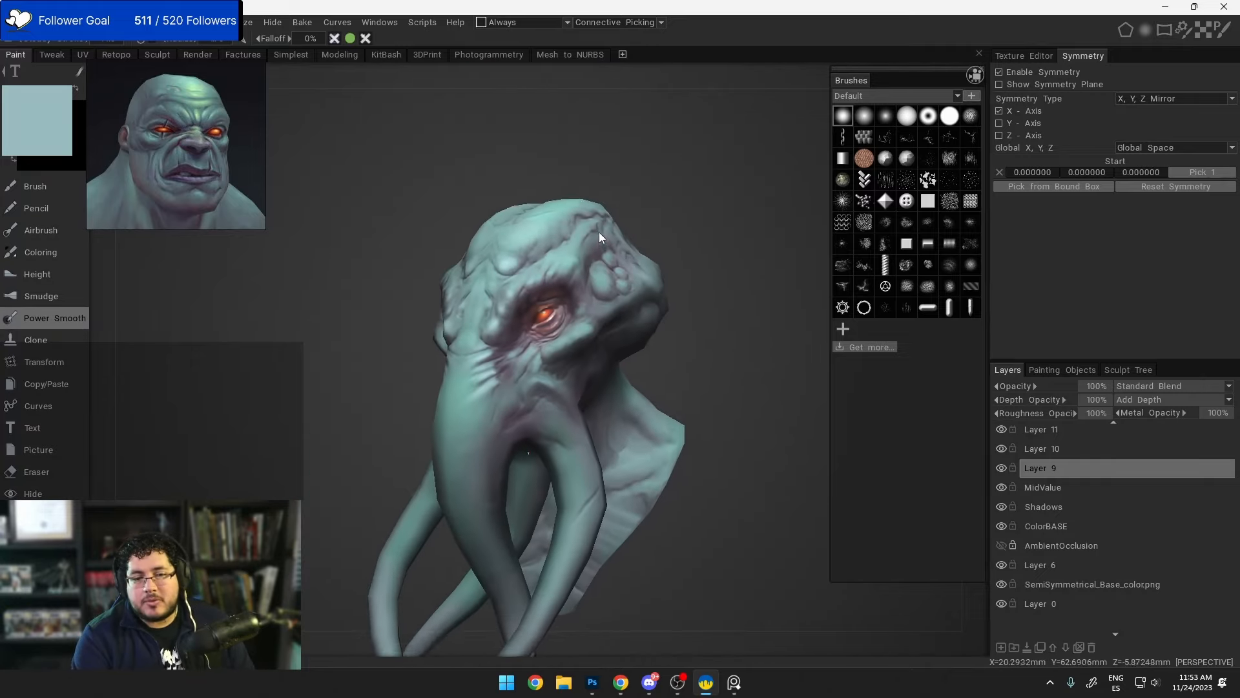
left_click_drag(599, 231, 609, 334, "alt")
right_click_drag(610, 334, 630, 374, "alt")
left_click_drag(630, 375, 672, 357, "alt")
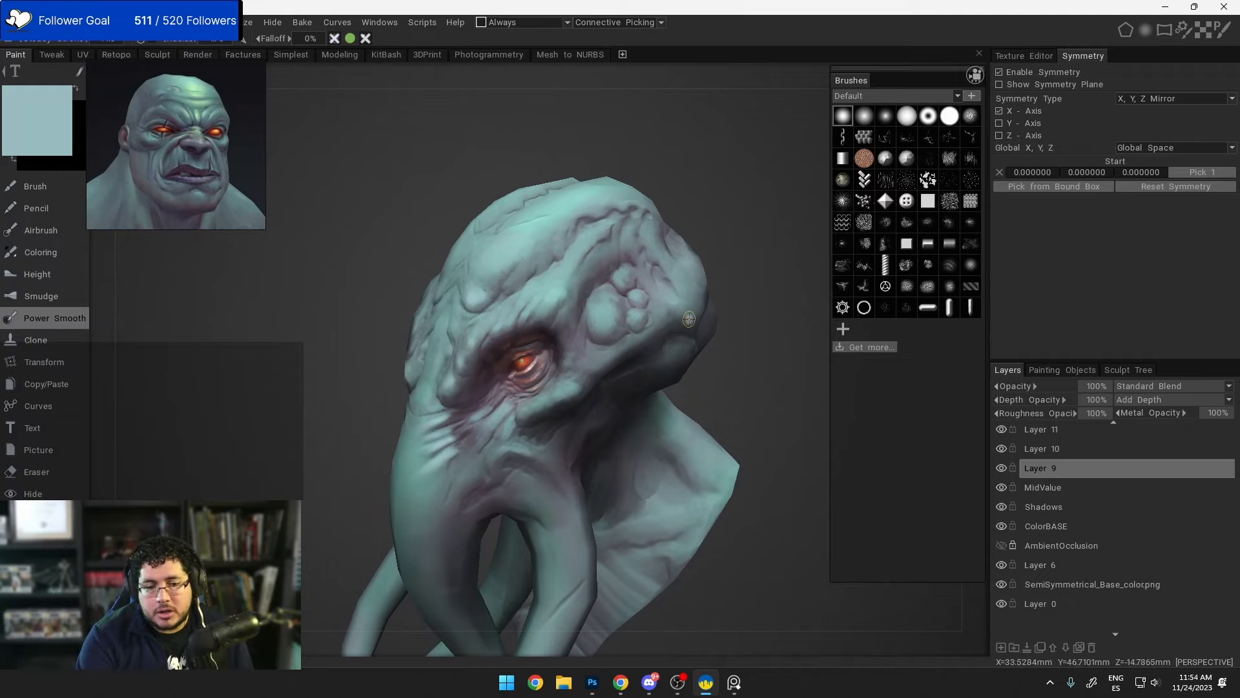
mouse_move(686, 380)
right_mouse_down("alt")
mouse_move(673, 389)
mouse_move(720, 385)
right_mouse_up("alt")
middle_click_drag(720, 385, 655, 424, "alt")
left_click_drag(682, 415, 614, 381, "alt")
right_click_drag(613, 381, 634, 366, "alt")
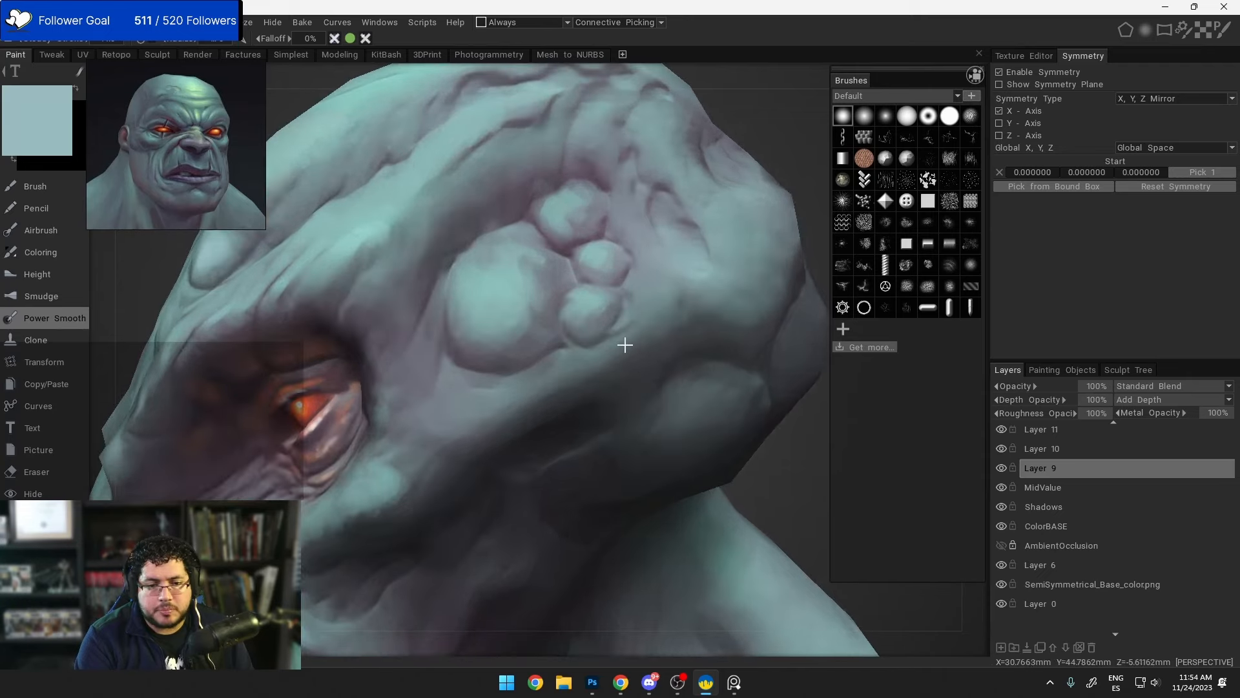
mouse_move(630, 364)
middle_mouse_down("alt")
mouse_move(624, 352)
mouse_move(625, 368)
middle_mouse_up("alt")
left_click_drag(551, 375, 580, 383, "alt")
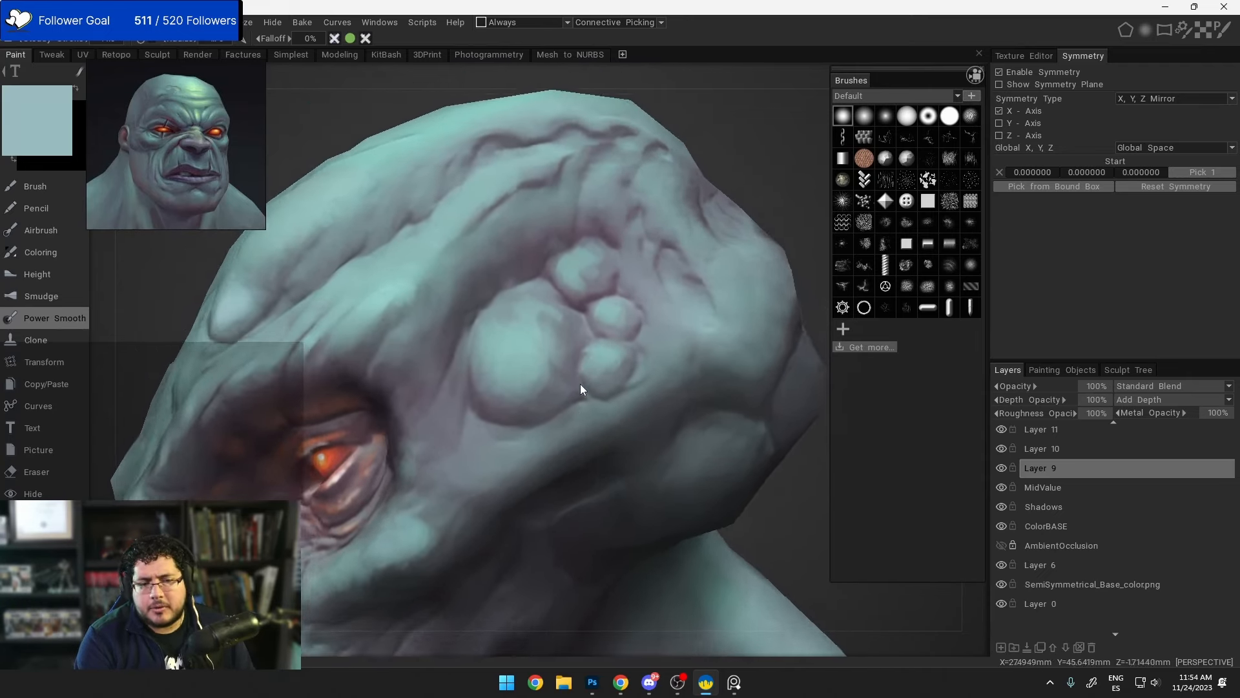
middle_click_drag(580, 384, 613, 369, "alt")
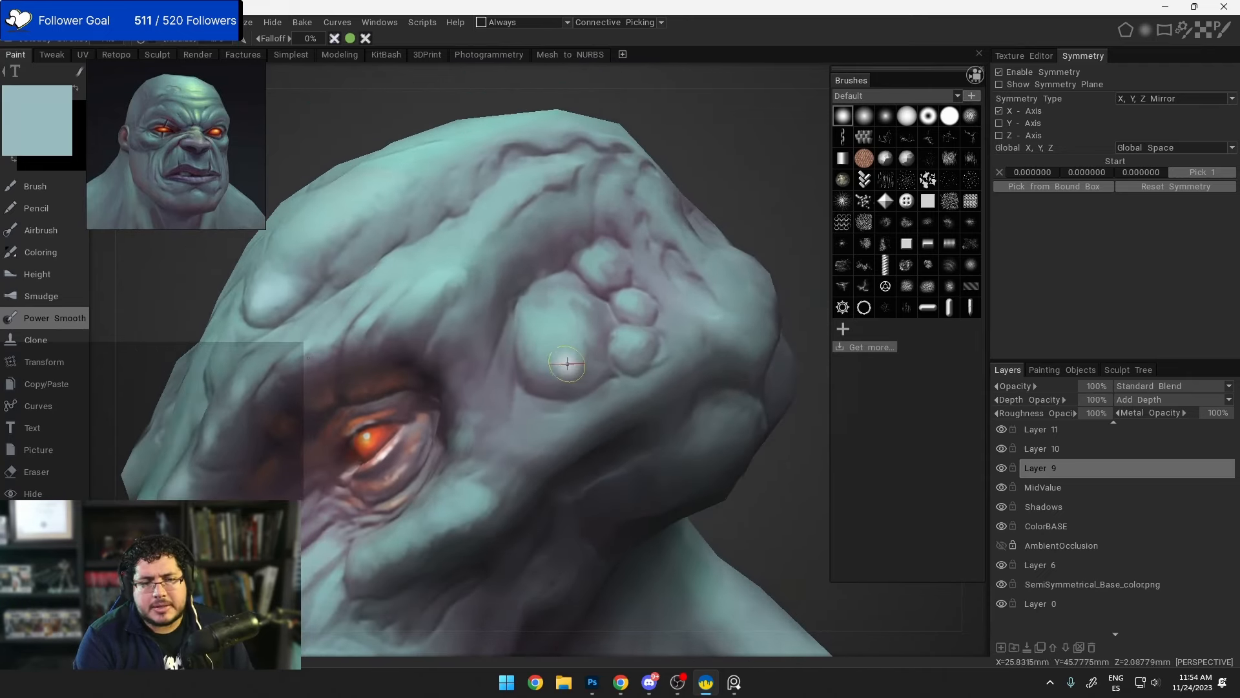
Step: Change the paint colour to a muted reddish brown, #7E564F
left_click(46, 138)
left_click(628, 342)
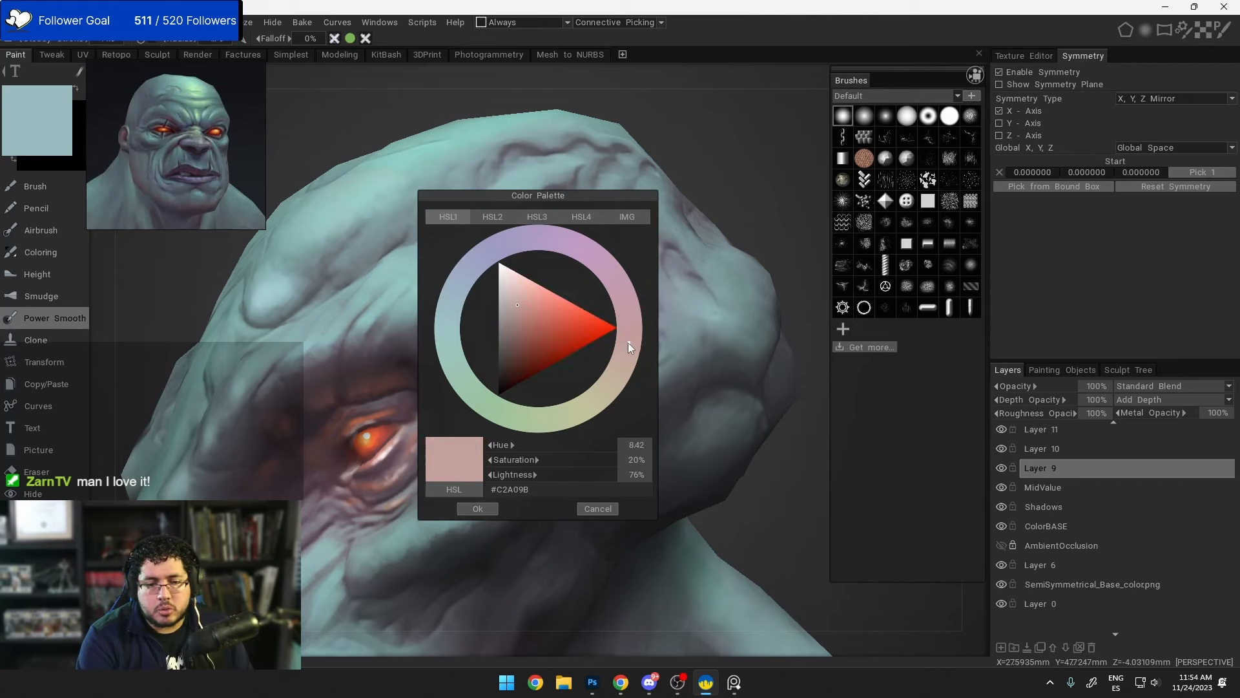
left_click(520, 342)
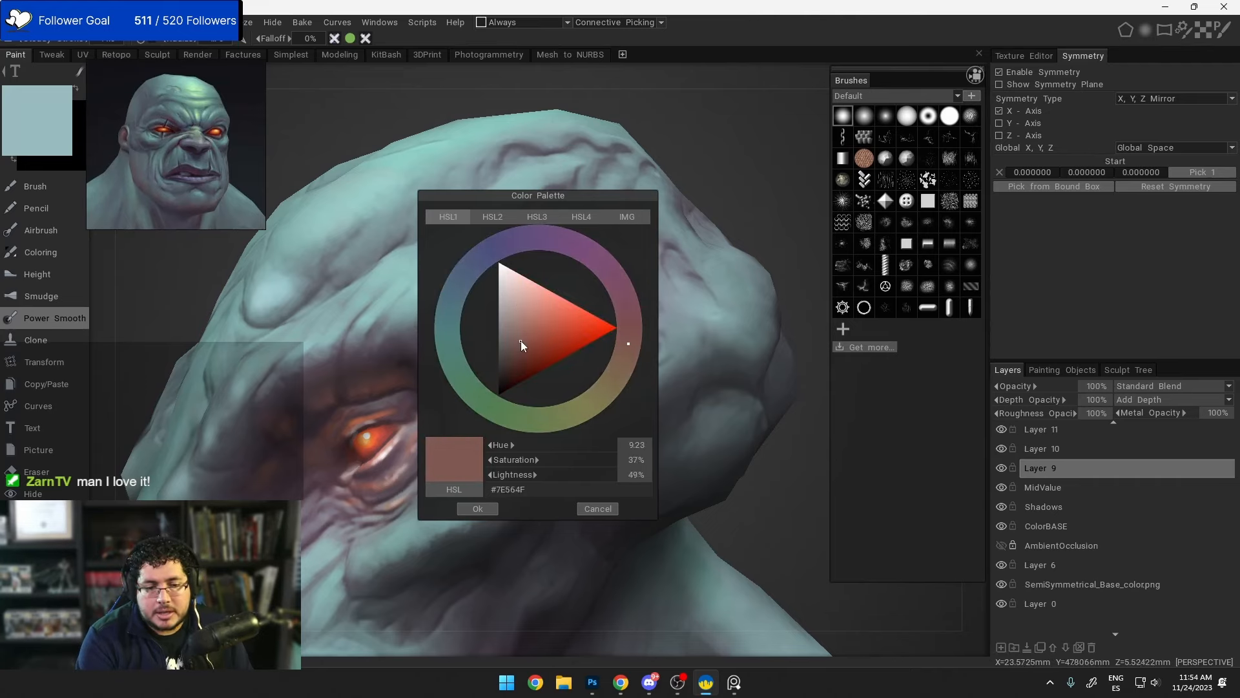
left_click(490, 507)
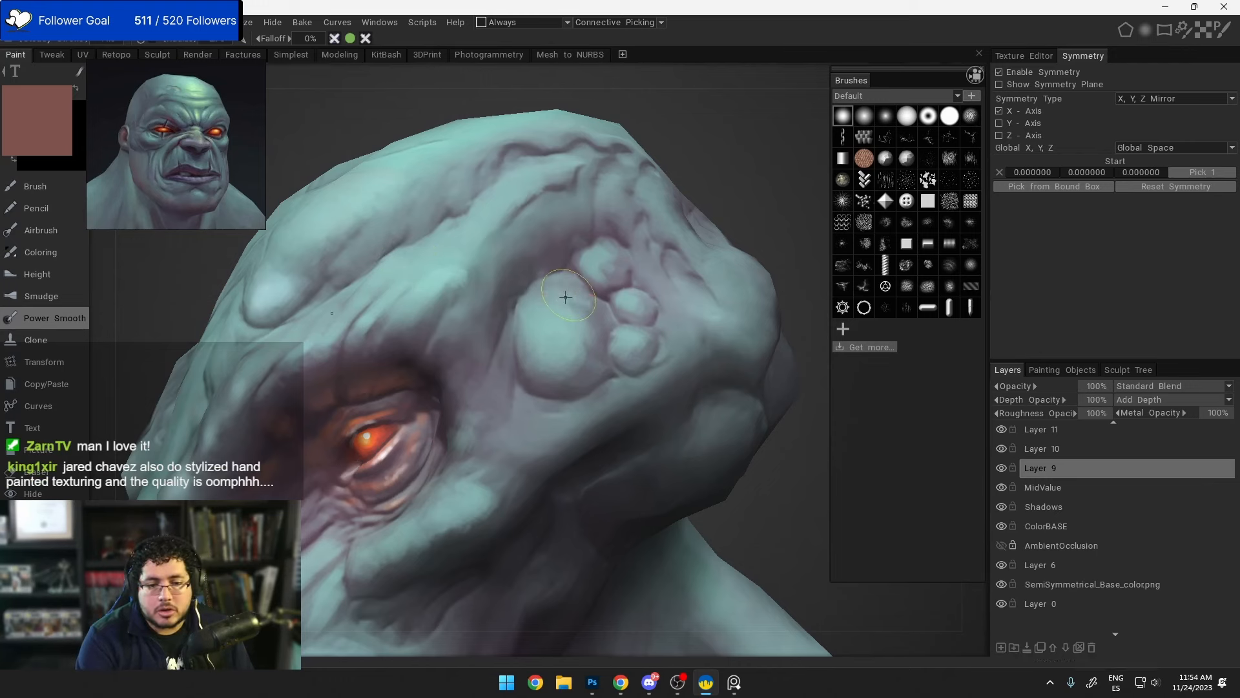
Step: Try painting the temple bump cluster reddish brown on Layer 9 using the Brush with a 1.90 radius
mouse_move(555, 299)
left_mouse_down("alt")
mouse_move(585, 347)
mouse_move(529, 359)
left_mouse_up("alt")
left_click(54, 190)
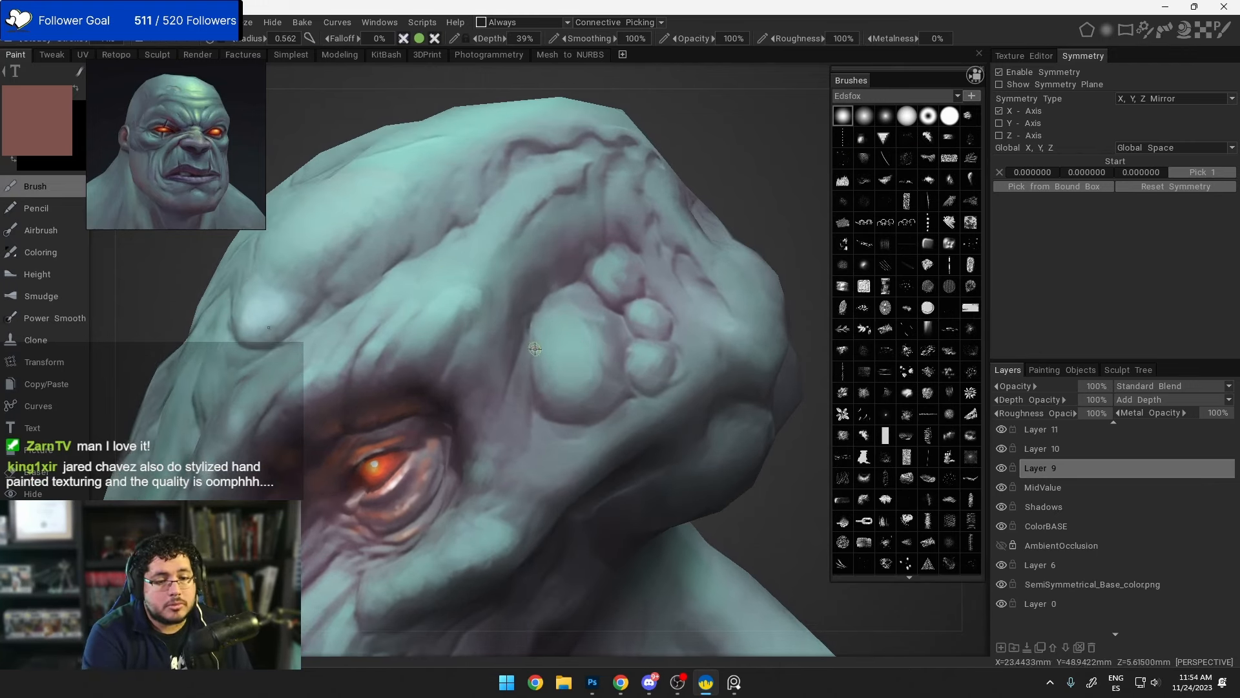
right_click_drag(576, 324, 590, 335)
mouse_move(590, 298)
left_mouse_down()
mouse_move(562, 352)
mouse_move(581, 391)
mouse_move(594, 340)
left_mouse_up()
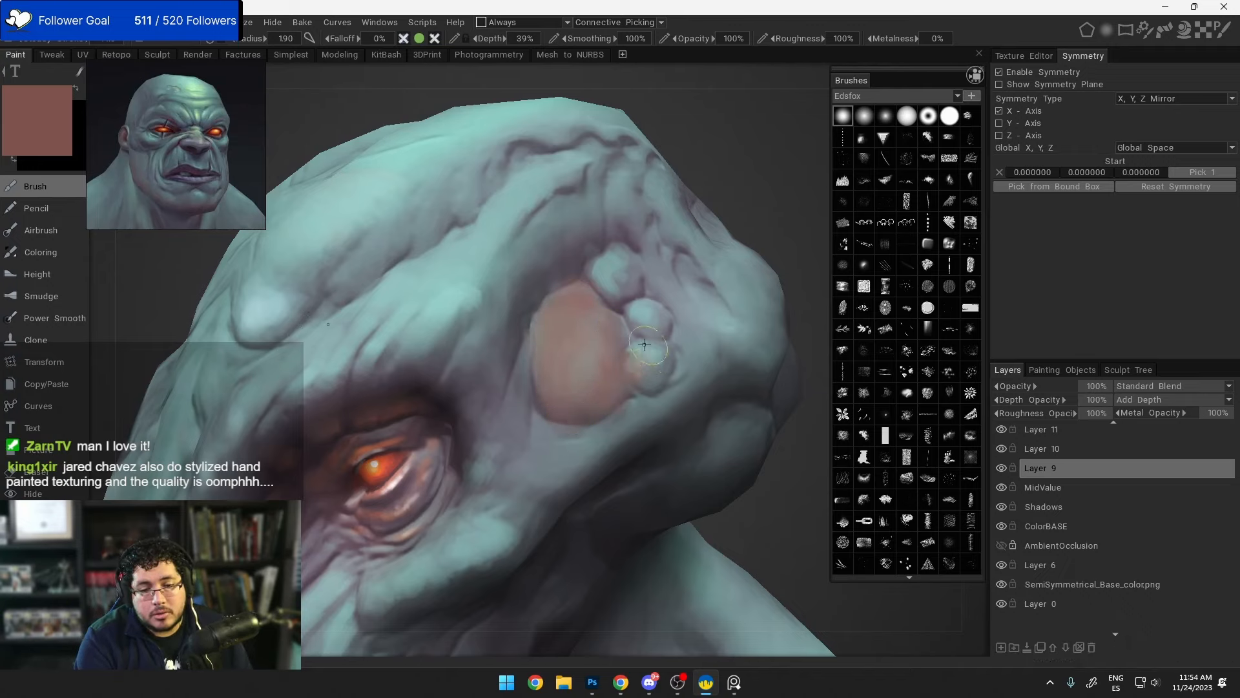
mouse_move(660, 316)
left_mouse_down()
mouse_move(604, 271)
mouse_move(635, 335)
mouse_move(568, 323)
left_mouse_up()
Step: Try broad reddish-brown strokes over the forehead ridges and crown on Layer 9 with a 6.30 brush radius
right_click_drag(568, 323, 573, 346, "alt")
left_click_drag(573, 346, 618, 388, "alt")
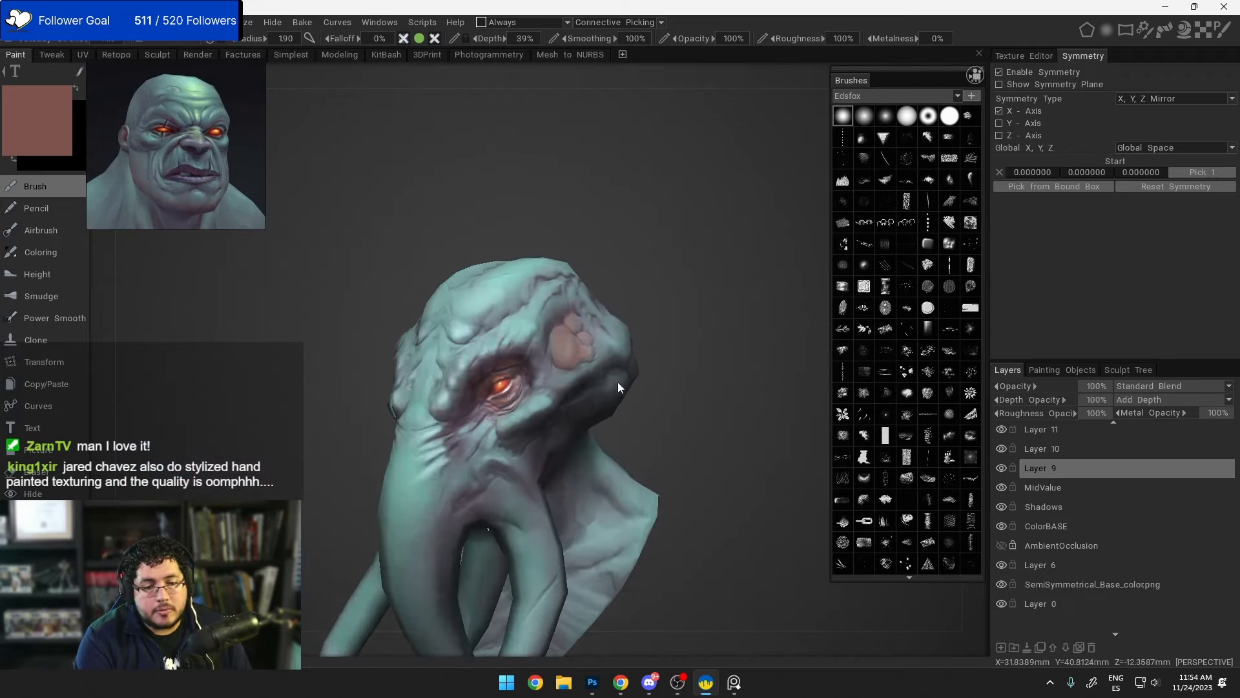
right_click_drag(617, 388, 613, 354, "alt")
right_click_drag(489, 320, 502, 319)
left_click_drag(478, 322, 521, 277)
mouse_move(549, 250)
left_mouse_down("alt")
mouse_move(590, 268)
mouse_move(540, 313)
mouse_move(551, 234)
mouse_move(362, 290)
left_mouse_up("alt")
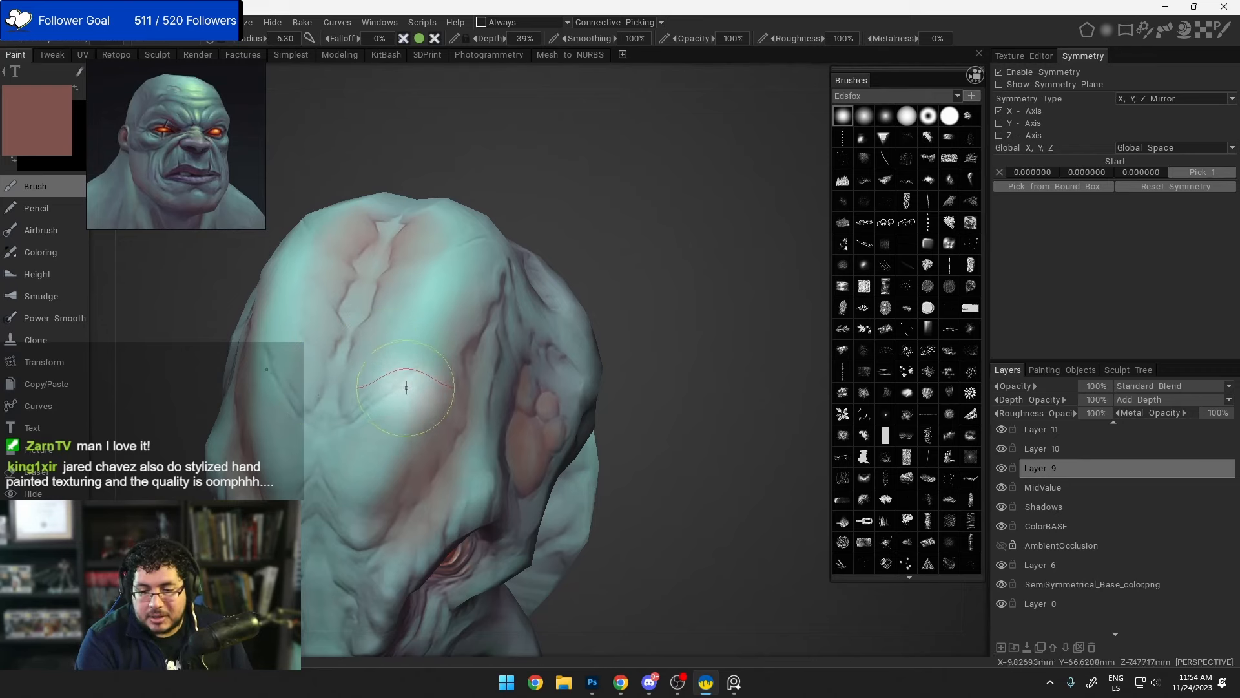
Step: Undo the reddish-brown strokes on the temple bumps, forehead and crown
left_click_drag(397, 395, 423, 385, "alt")
key("ctrl+z")
key("ctrl+z")
key("ctrl+z")
key("ctrl+z")
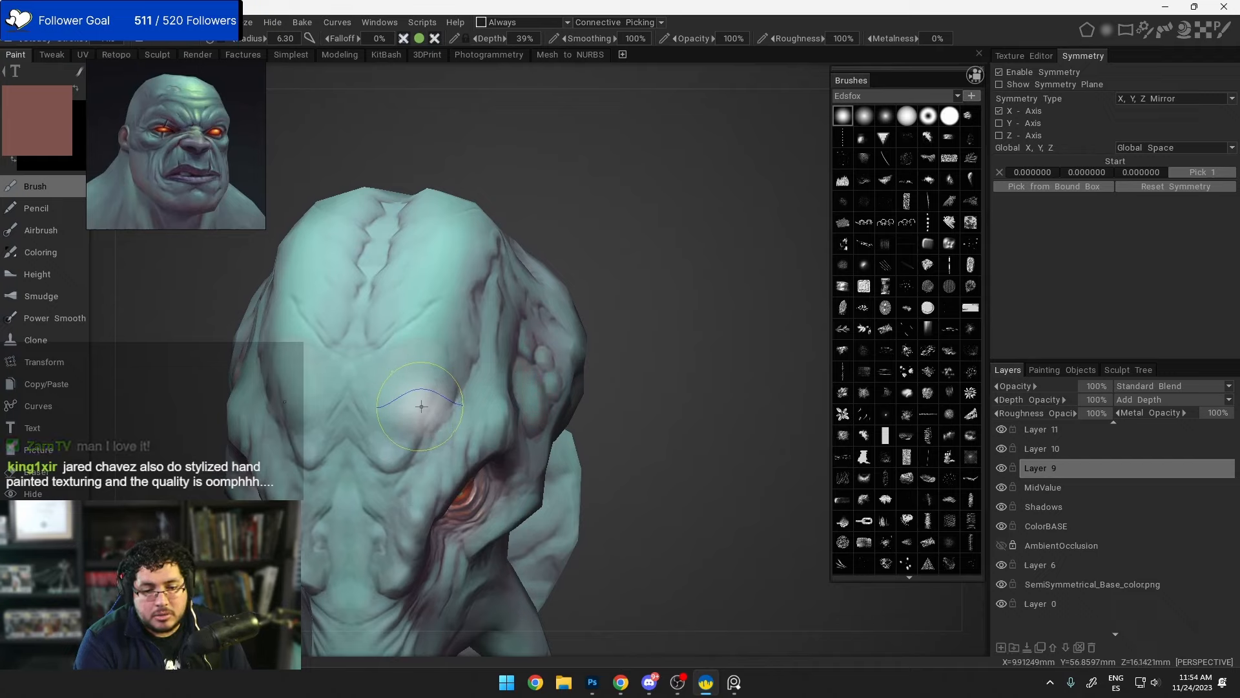
Step: Try to move Layer 0 from the bottom of the layer stack to above MidValue
left_click(1067, 603)
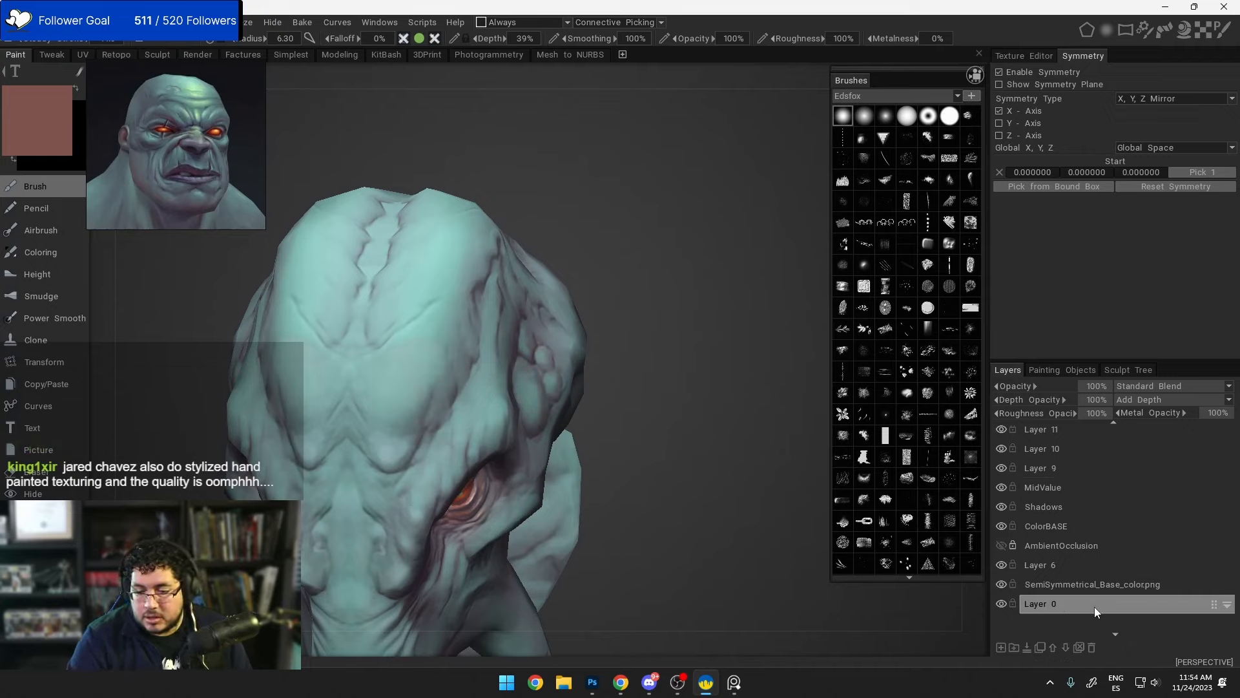
scroll(1090, 582, "down", 1)
left_click_drag(1214, 591, 1178, 475)
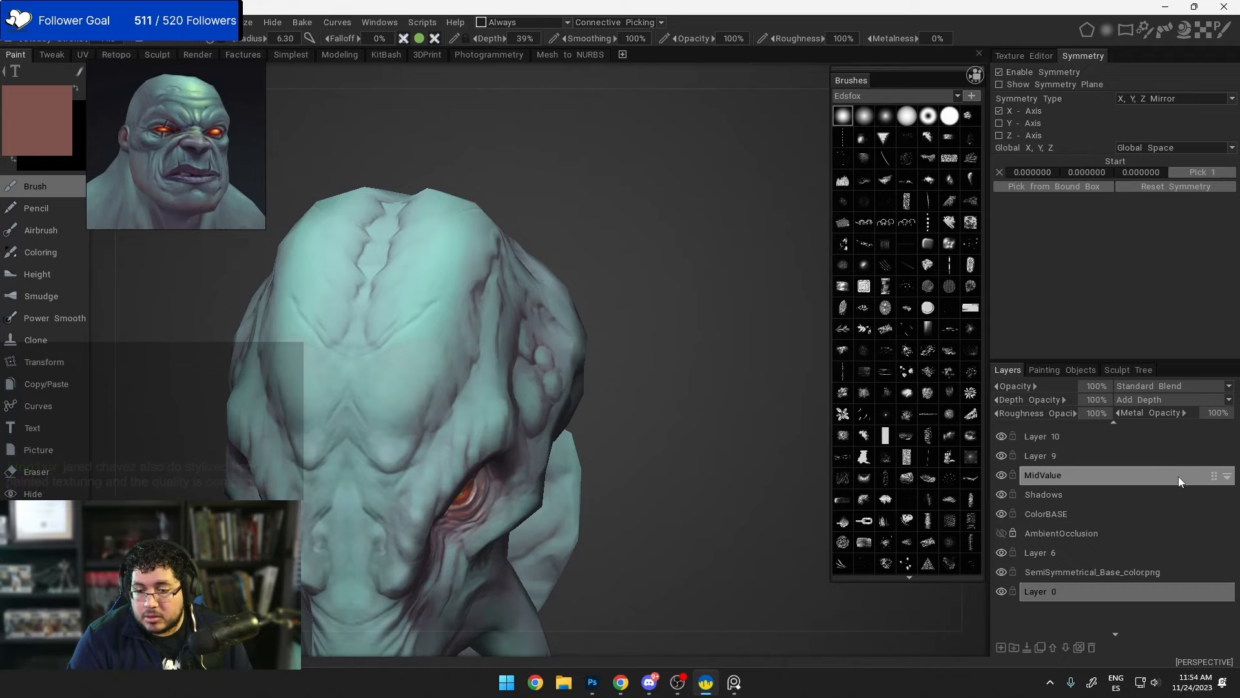
left_click_drag(1207, 588, 1196, 457)
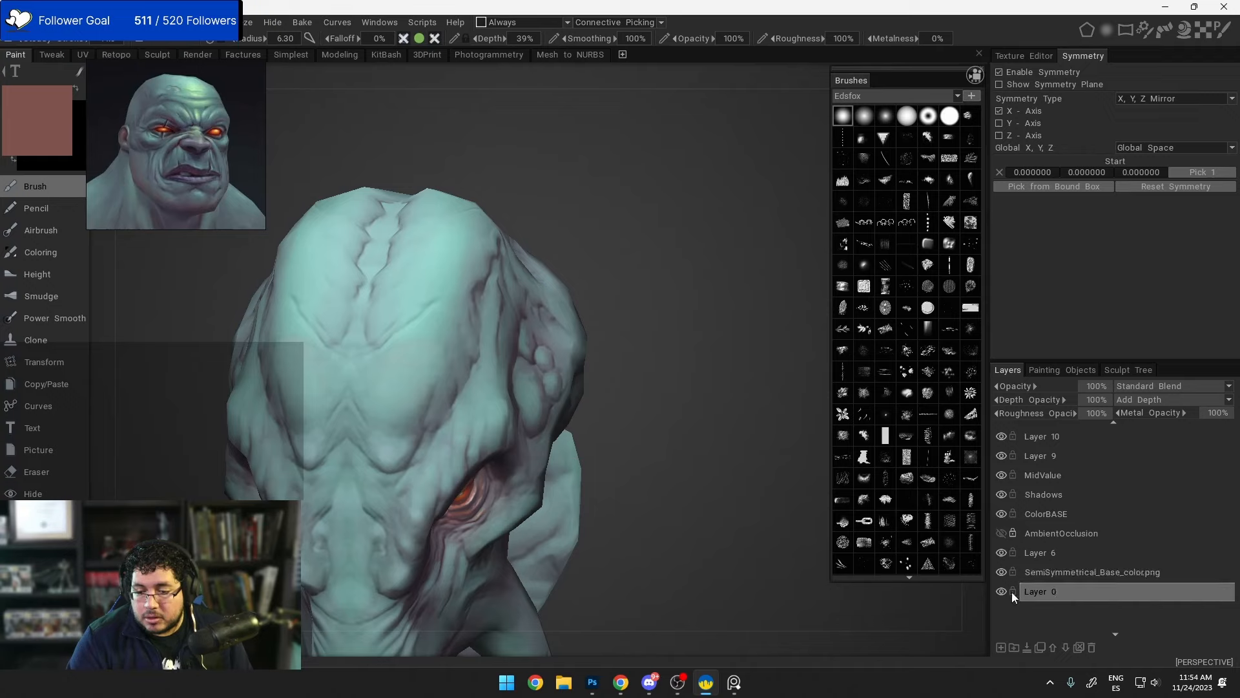
left_click_drag(1214, 591, 1095, 600)
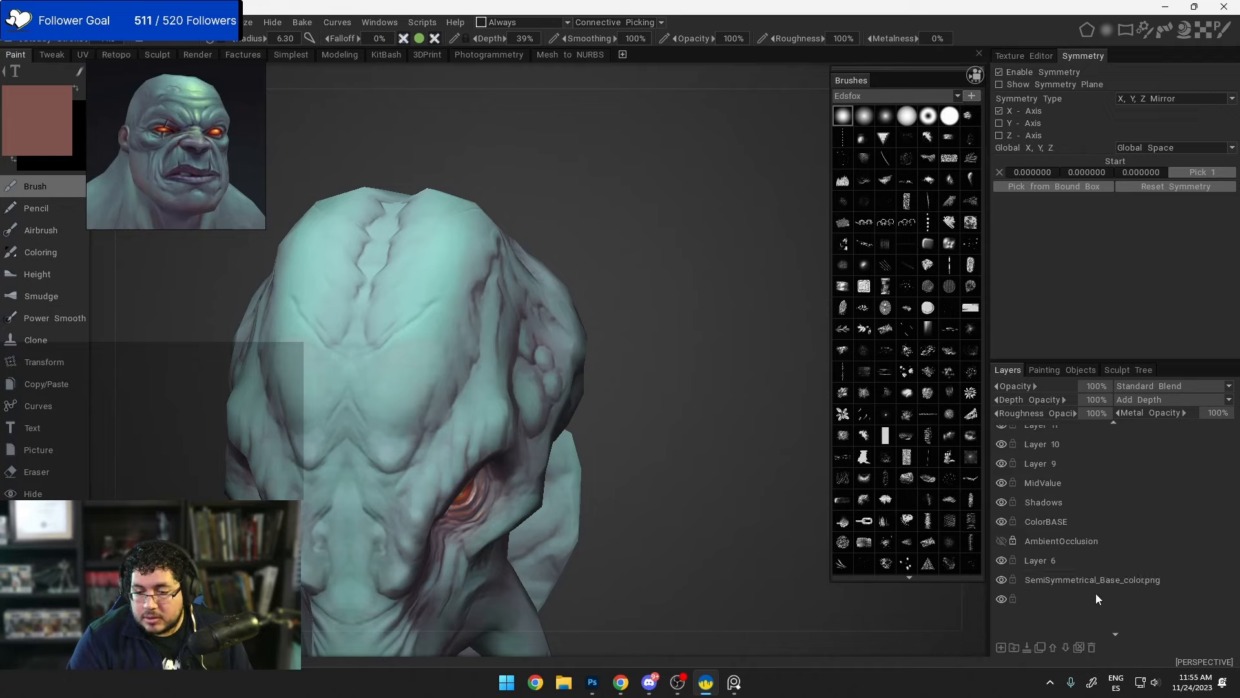
Step: Check what AmbientOcclusion and ColorBASE contribute by toggling their visibility, and make ColorBASE the active layer
left_click(1086, 499)
left_click(1083, 543)
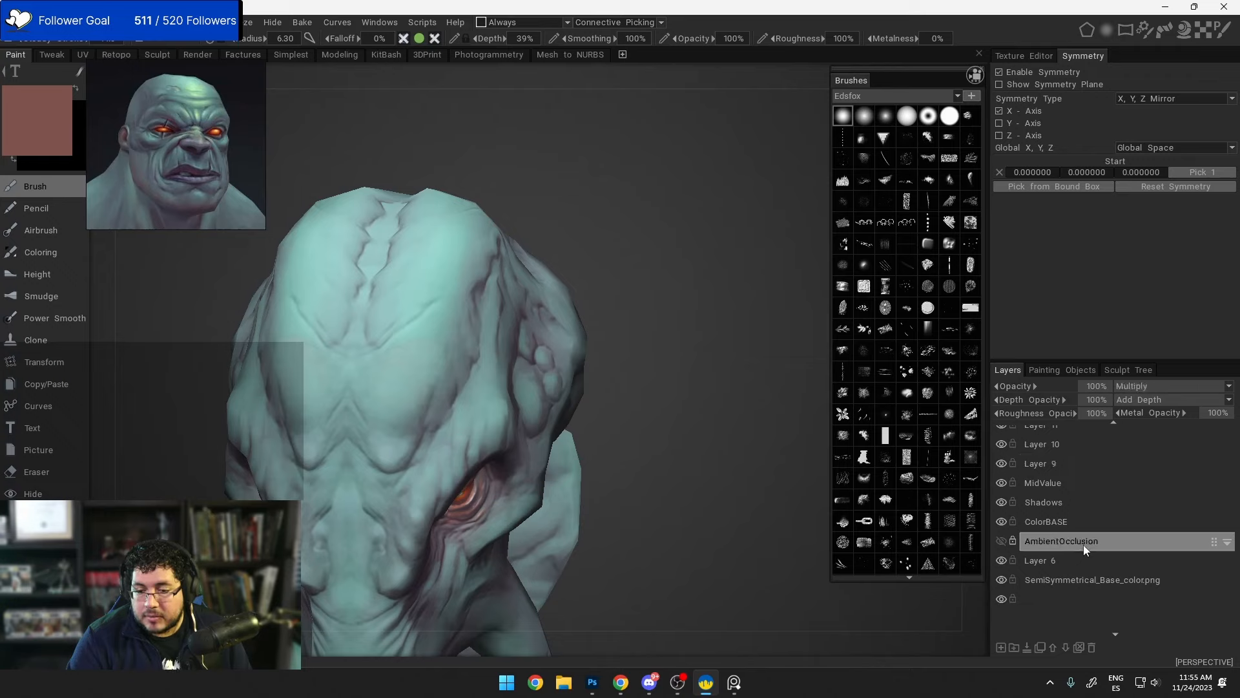
left_click(1001, 540)
left_click(998, 544)
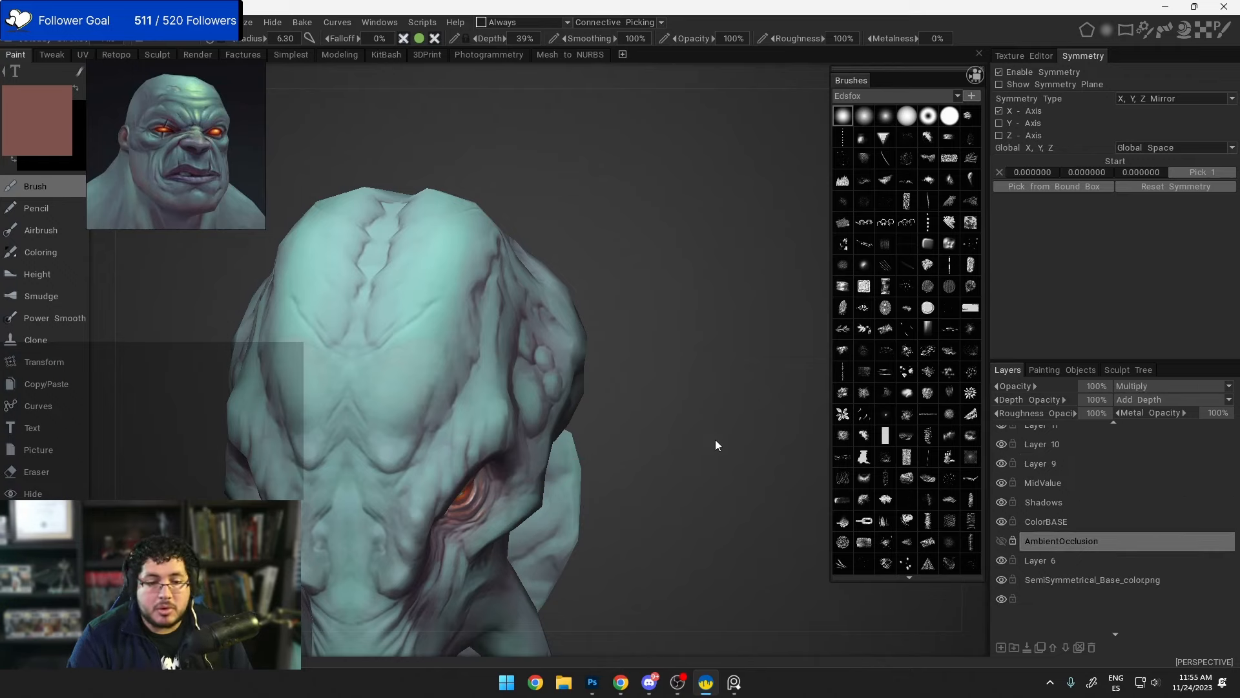
left_click_drag(715, 439, 763, 452)
left_click(1001, 522)
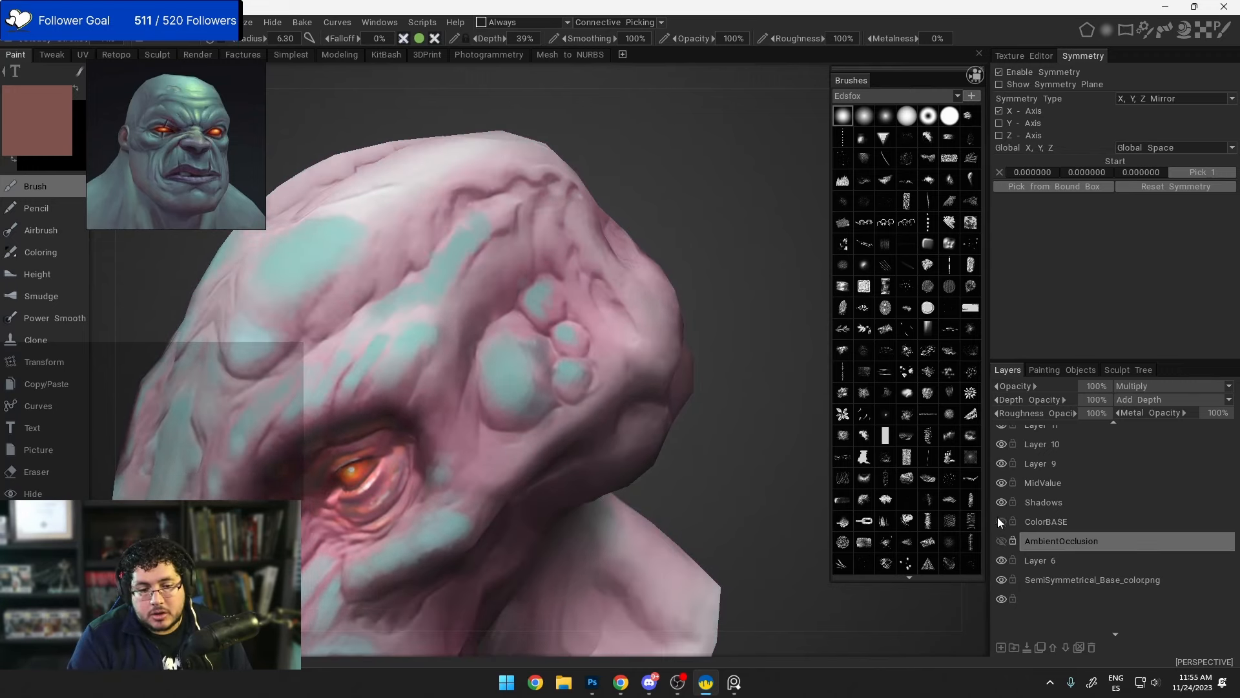
left_click(999, 517)
left_click(1038, 521)
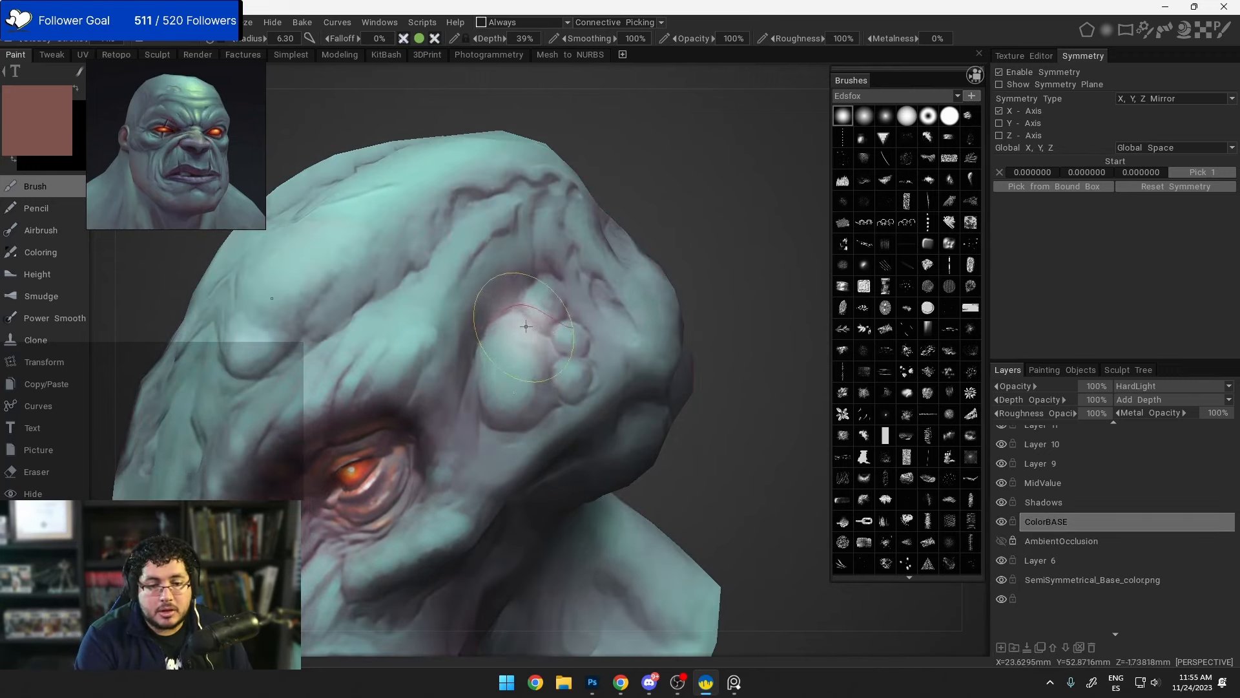
Step: Paint reddish brown around the temple bumps, the rear cheek bulge and the creases below the eye on ColorBASE with a 6.30 brush radius
mouse_move(517, 348)
left_mouse_down()
mouse_move(529, 400)
mouse_move(562, 333)
mouse_move(554, 343)
mouse_move(517, 323)
left_mouse_up()
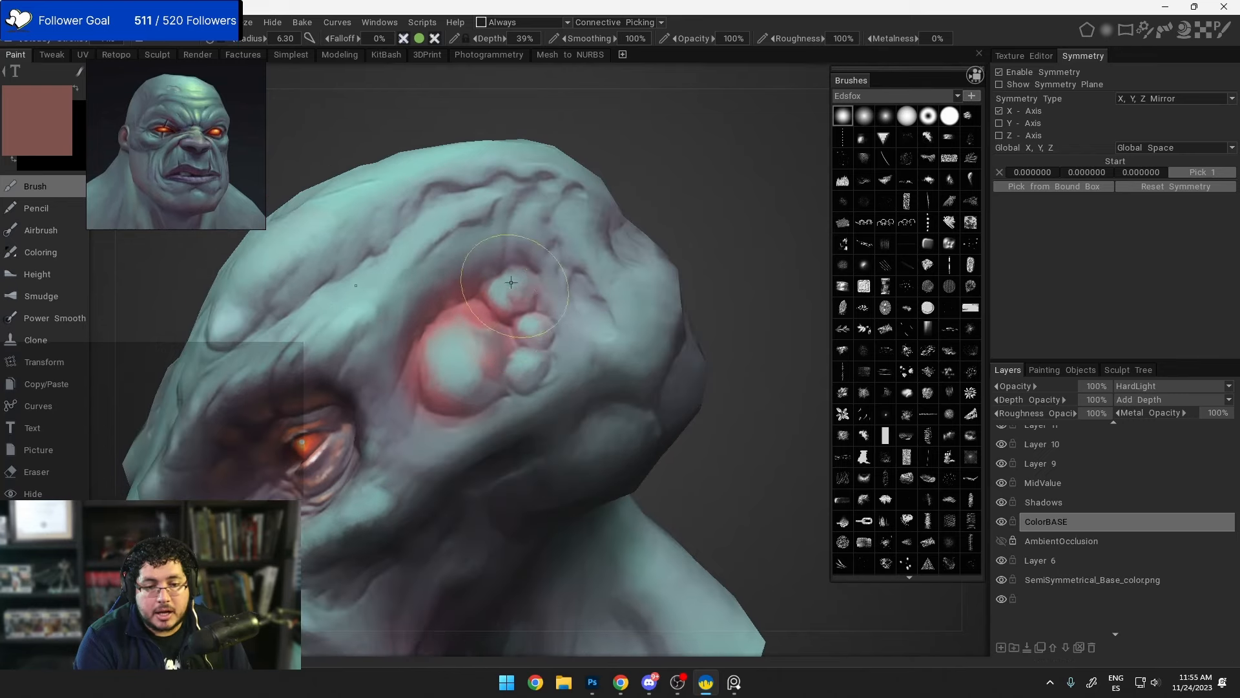
mouse_move(507, 278)
left_mouse_down()
mouse_move(552, 329)
mouse_move(461, 405)
left_mouse_up()
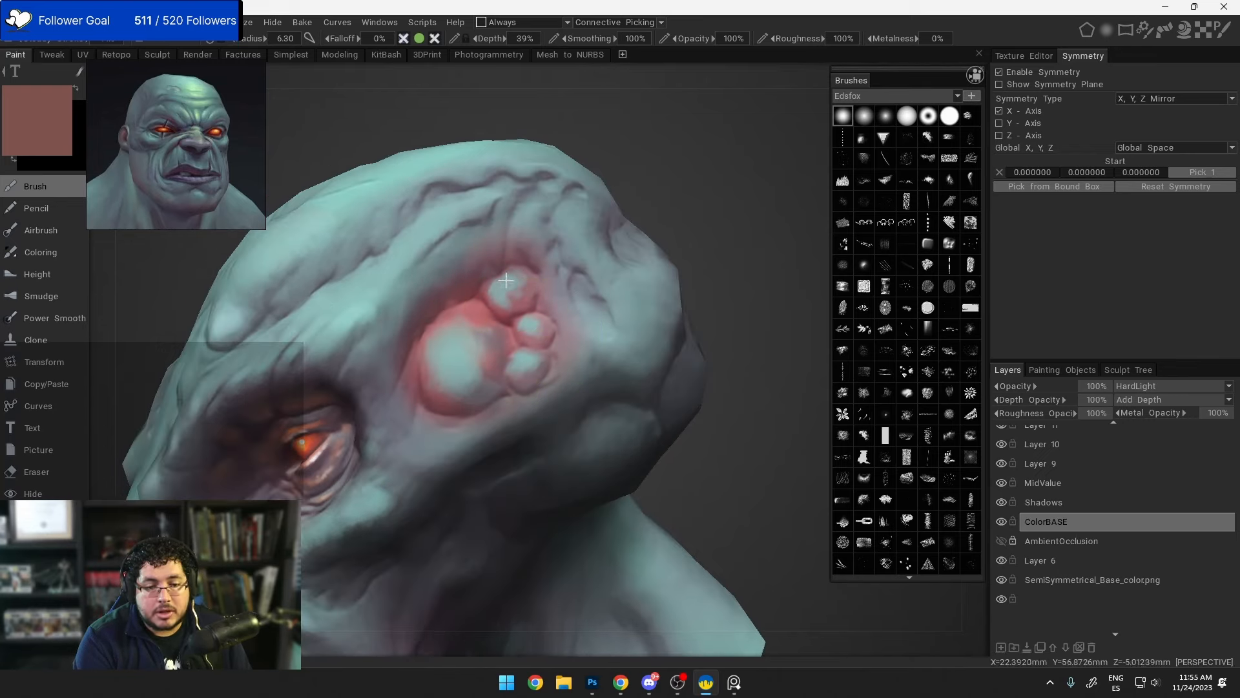
right_click_drag(542, 343, 556, 302, "alt")
left_click_drag(556, 302, 527, 324, "alt")
mouse_move(529, 412)
left_mouse_down()
mouse_move(526, 393)
mouse_move(531, 406)
mouse_move(580, 376)
mouse_move(565, 400)
left_mouse_up()
mouse_move(463, 440)
left_mouse_down()
mouse_move(420, 445)
mouse_move(456, 478)
left_mouse_up()
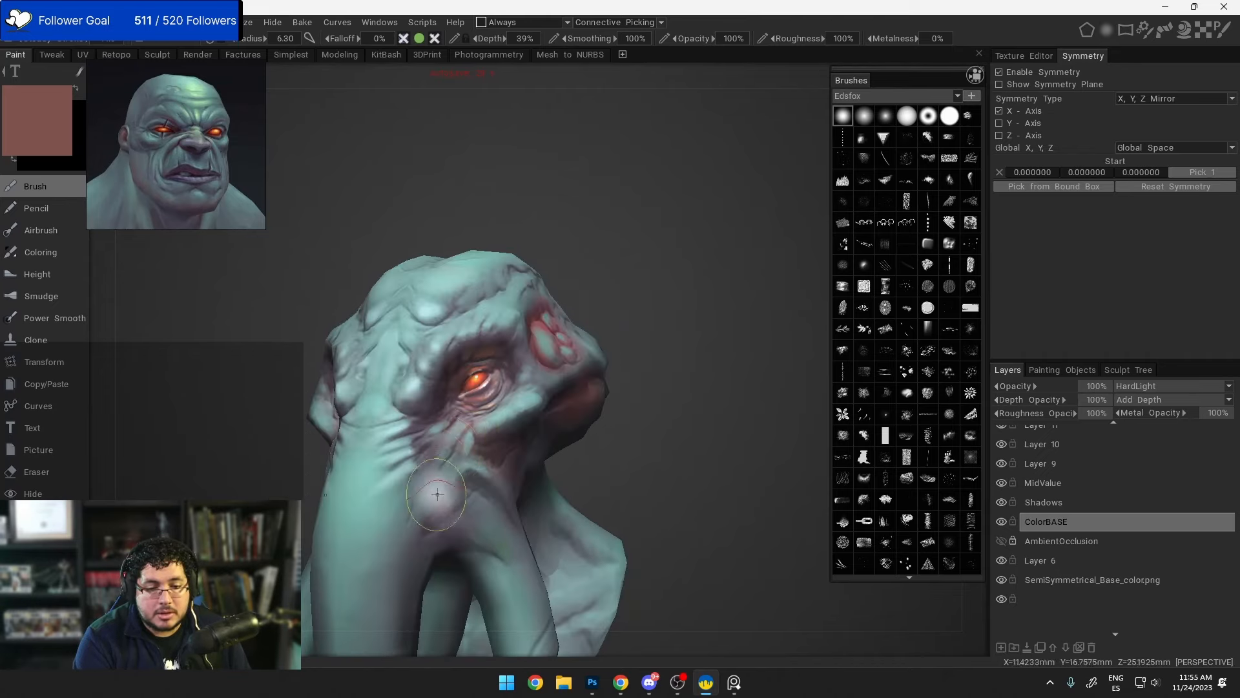
Step: Paint reddish tones into the lower forehead folds and along the ridge above the brow with a 4.83 brush radius
left_click_drag(427, 530, 421, 567, "alt")
right_click_drag(396, 310, 390, 315)
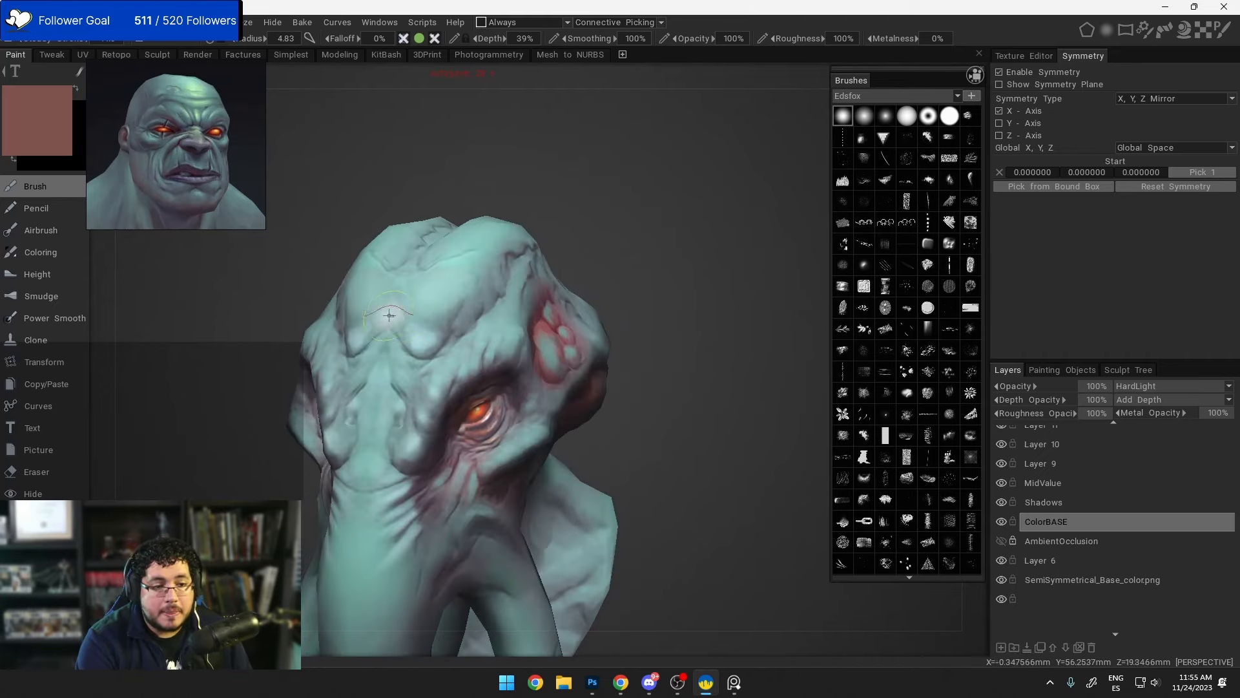
left_click_drag(391, 315, 394, 314)
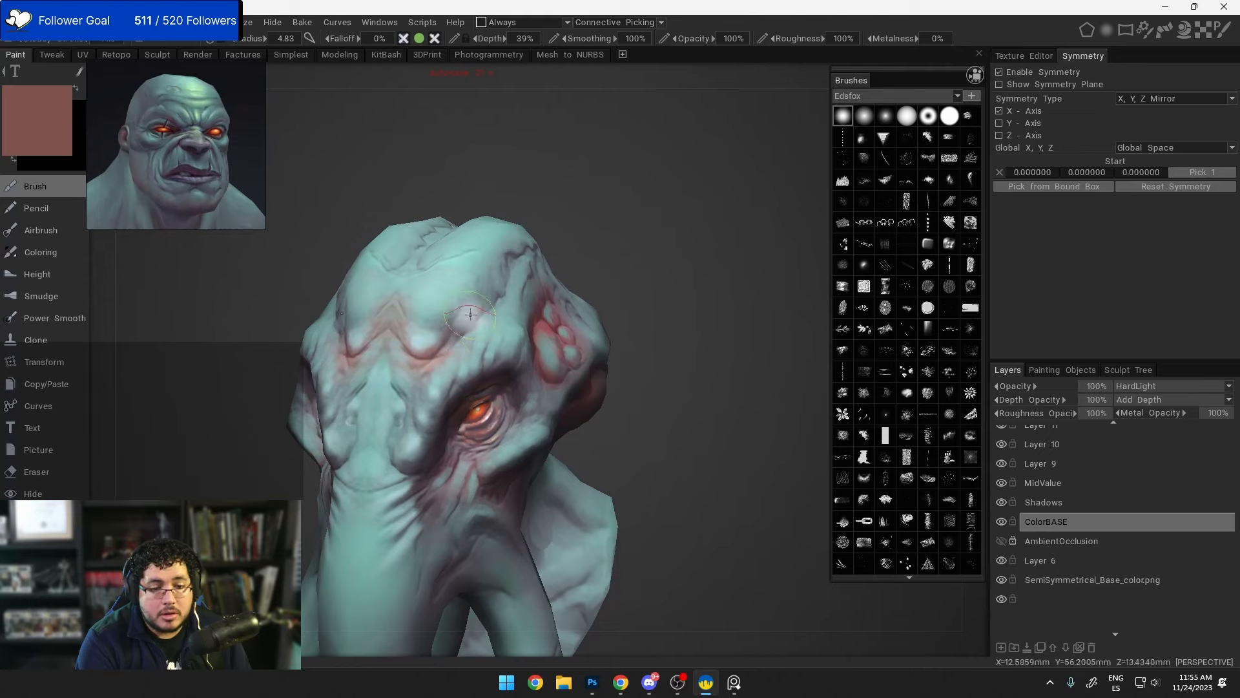
mouse_move(485, 301)
left_mouse_down("alt")
mouse_move(500, 346)
mouse_move(414, 329)
left_mouse_up("alt")
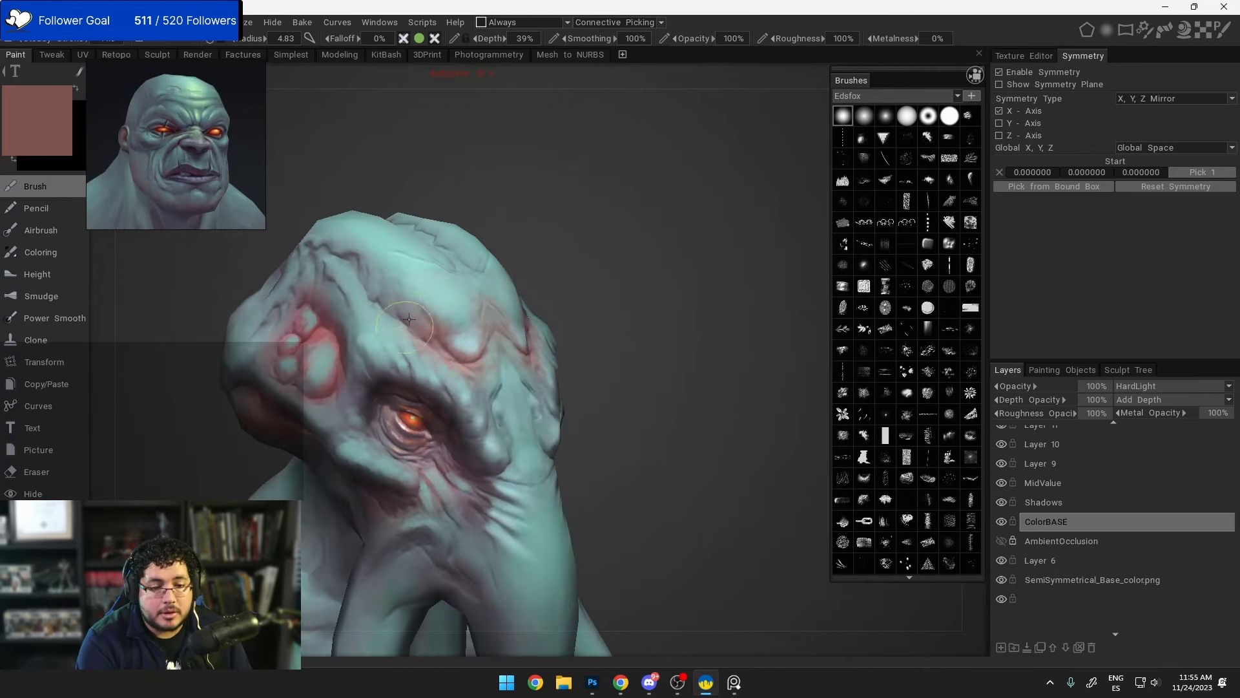
Step: Paint reddish tones along the central groove on top of the head with an 8.12 brush radius, and check the head from the front
right_click_drag(459, 322, 465, 208, "alt")
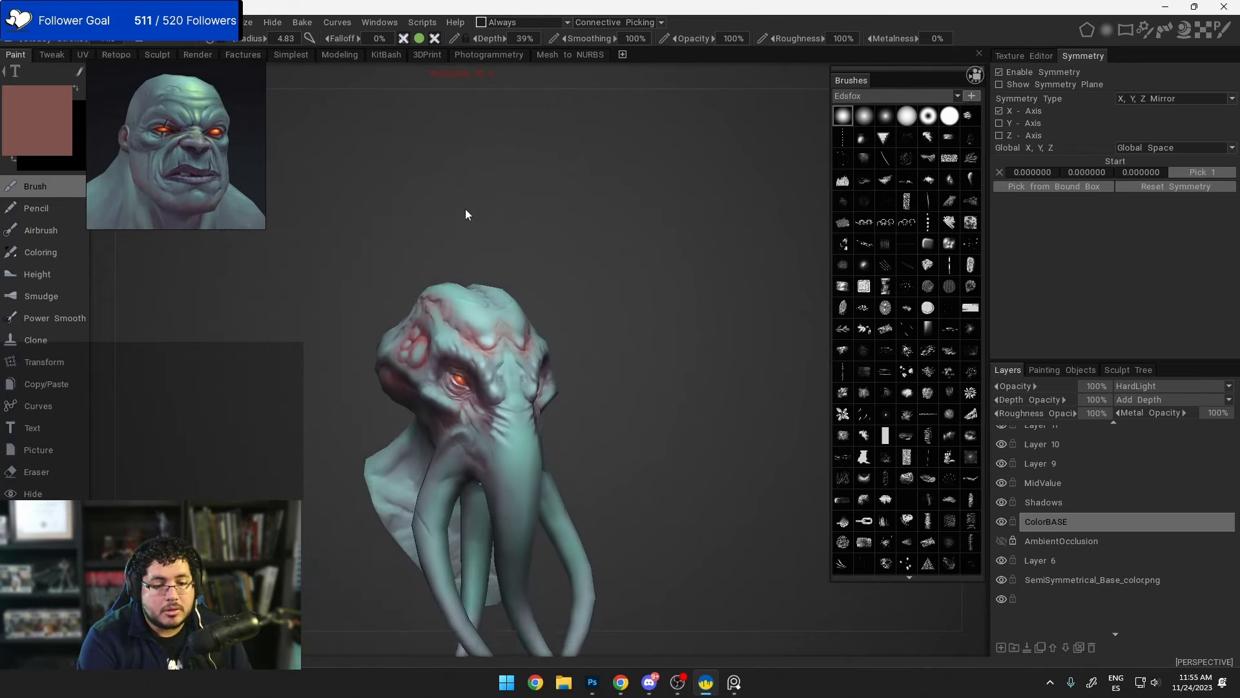
left_click_drag(465, 208, 446, 291, "alt")
mouse_move(446, 291)
right_mouse_down("alt")
mouse_move(540, 302)
mouse_move(546, 232)
mouse_move(569, 226)
mouse_move(590, 273)
right_mouse_up("alt")
left_click_drag(591, 272, 532, 291, "alt")
right_click_drag(444, 353, 479, 358)
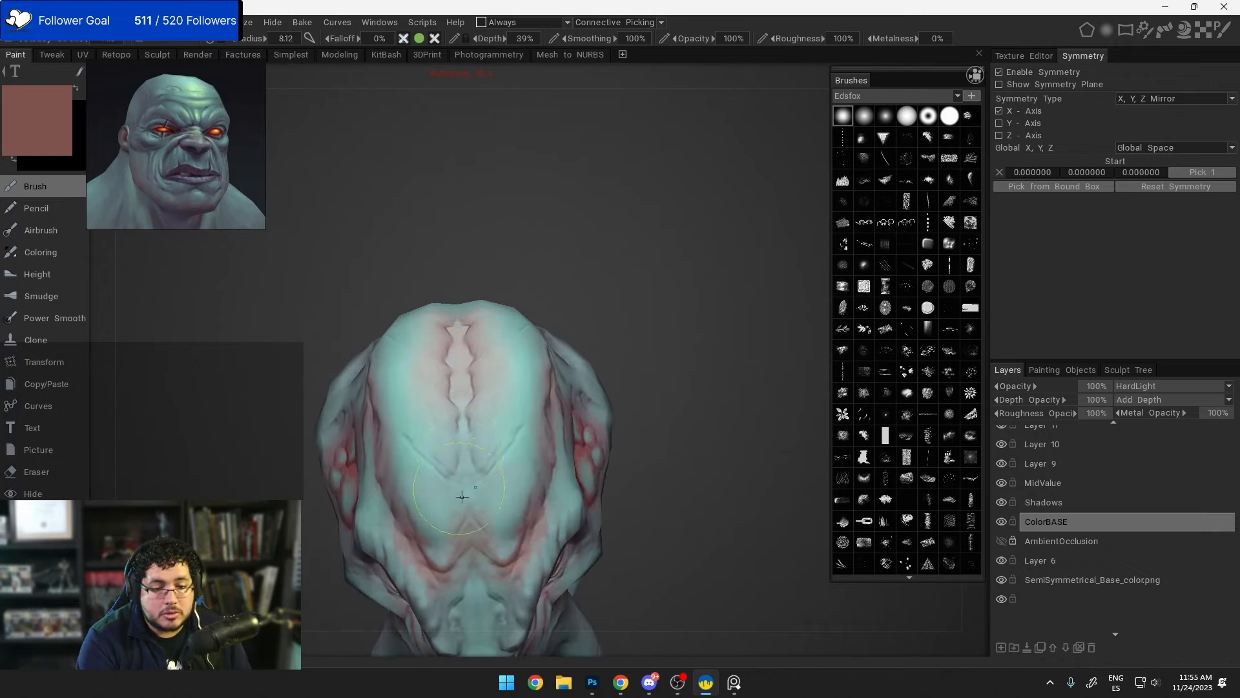
left_click_drag(462, 496, 560, 369, "alt")
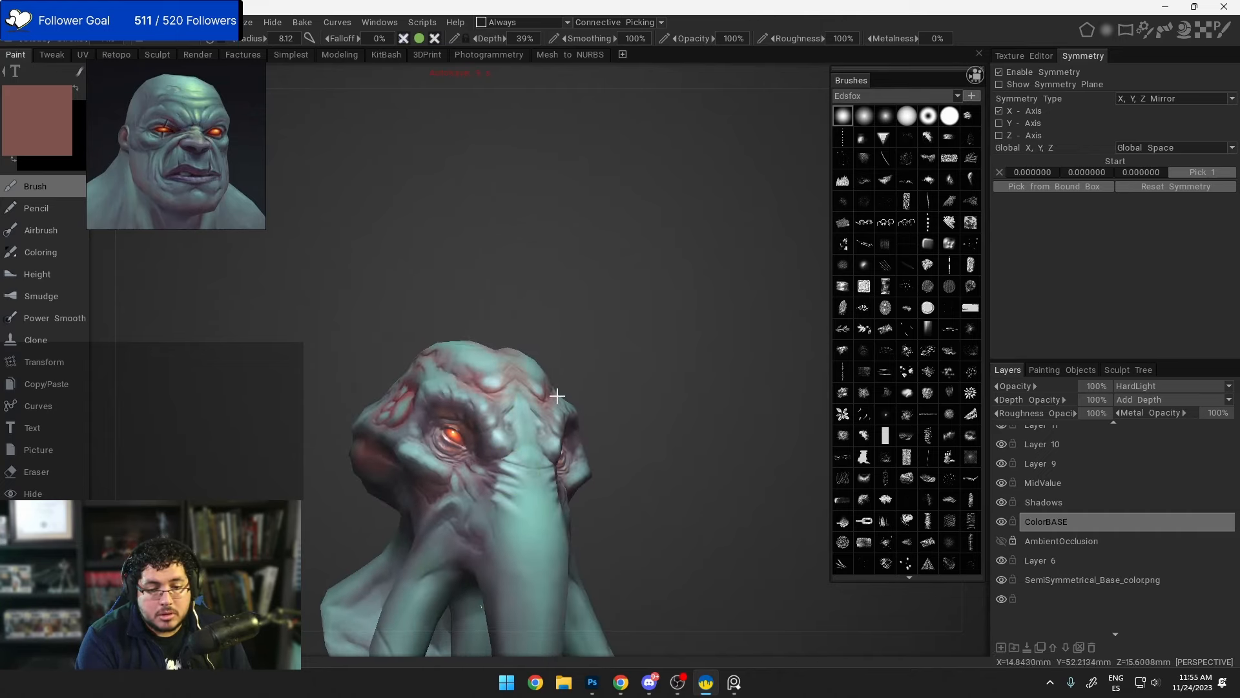
Step: Check the reddened head from both three-quarter sides and save the scene
right_click_drag(558, 396, 550, 367, "alt")
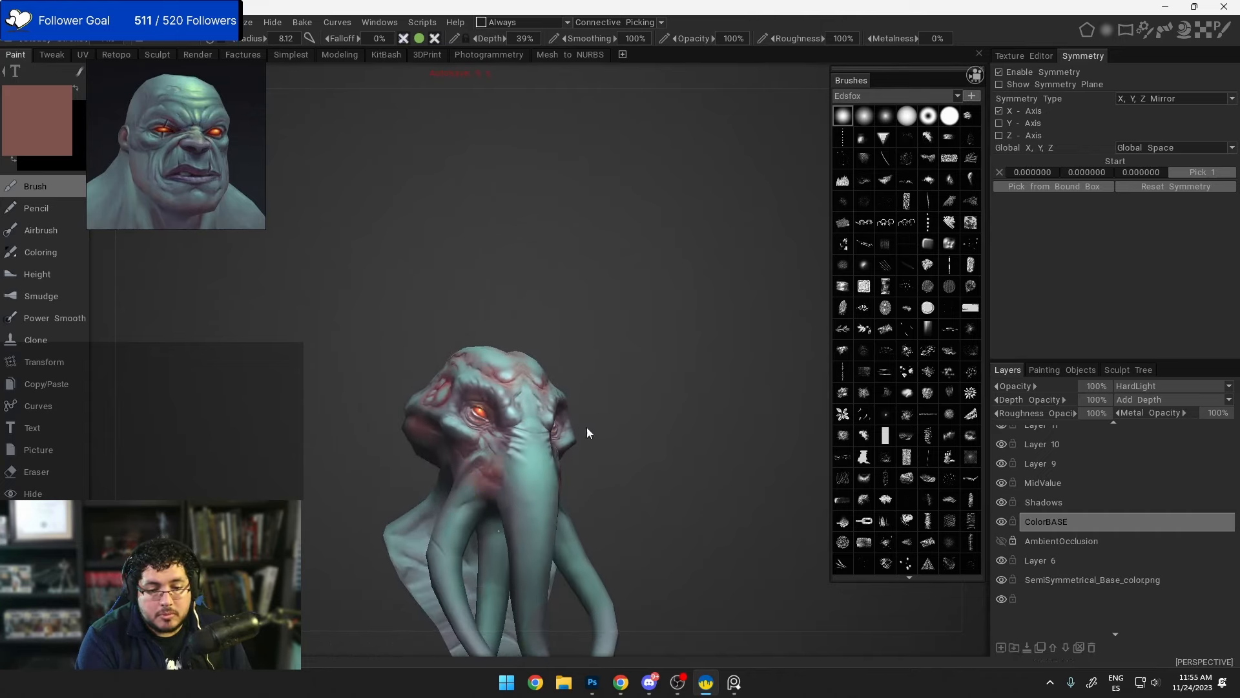
mouse_move(587, 432)
left_mouse_down("alt")
mouse_move(554, 280)
mouse_move(564, 252)
mouse_move(630, 364)
mouse_move(517, 387)
left_mouse_up("alt")
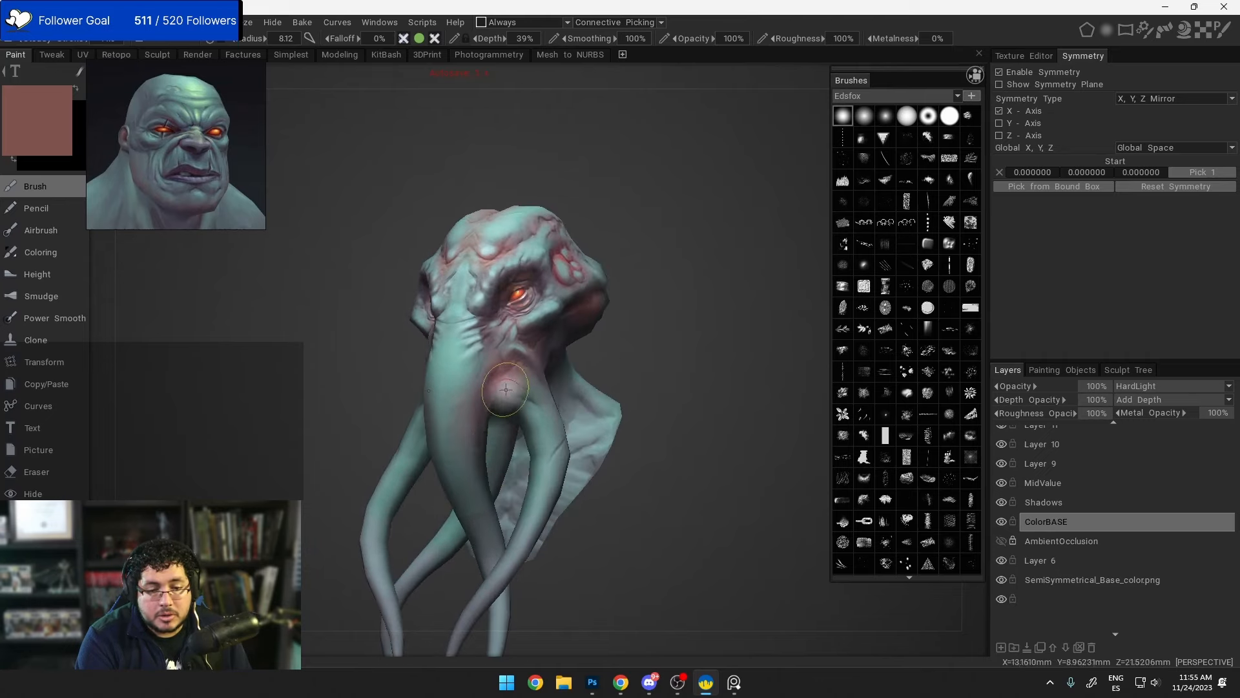
key("ctrl+s")
Step: Sample a teal skin tone and soften the reds on the temple bumps and head top with an 8.12 brush radius on ColorBASE
mouse_move(630, 323)
left_mouse_down("alt")
mouse_move(659, 285)
mouse_move(651, 310)
mouse_move(665, 346)
mouse_move(682, 352)
mouse_move(446, 446)
left_mouse_up("alt")
key("v")
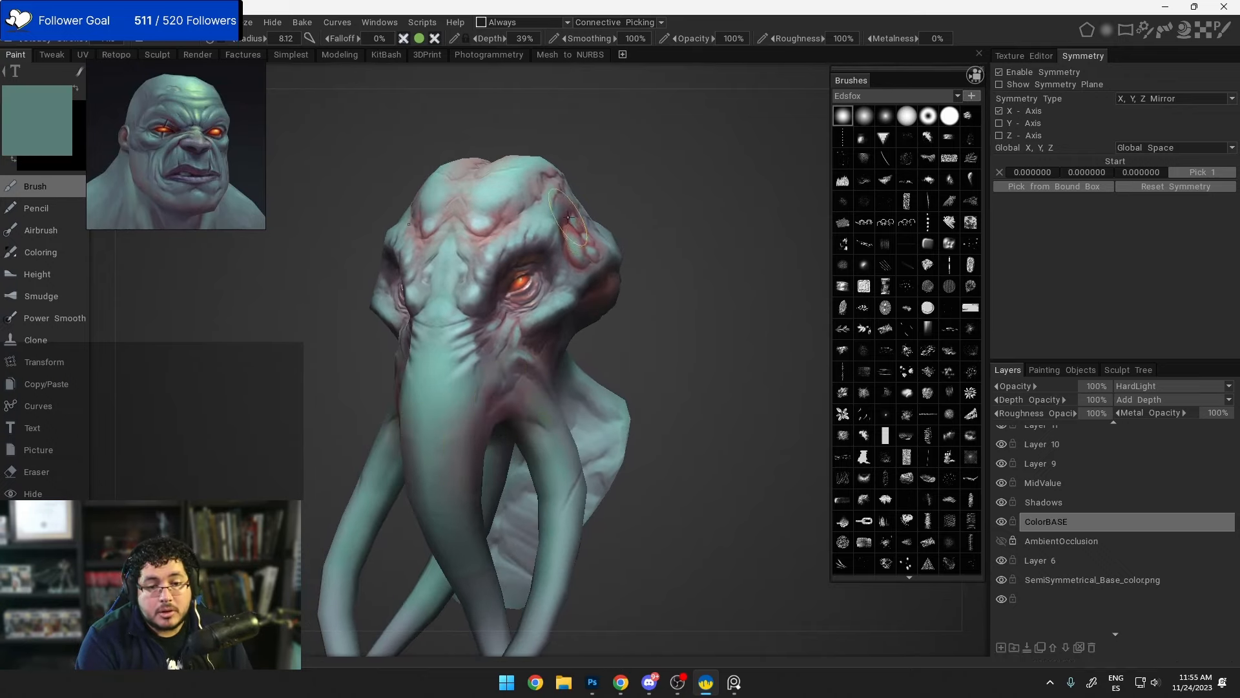
mouse_move(573, 218)
left_mouse_down("alt")
mouse_move(623, 222)
mouse_move(581, 227)
mouse_move(572, 252)
mouse_move(549, 242)
left_mouse_up("alt")
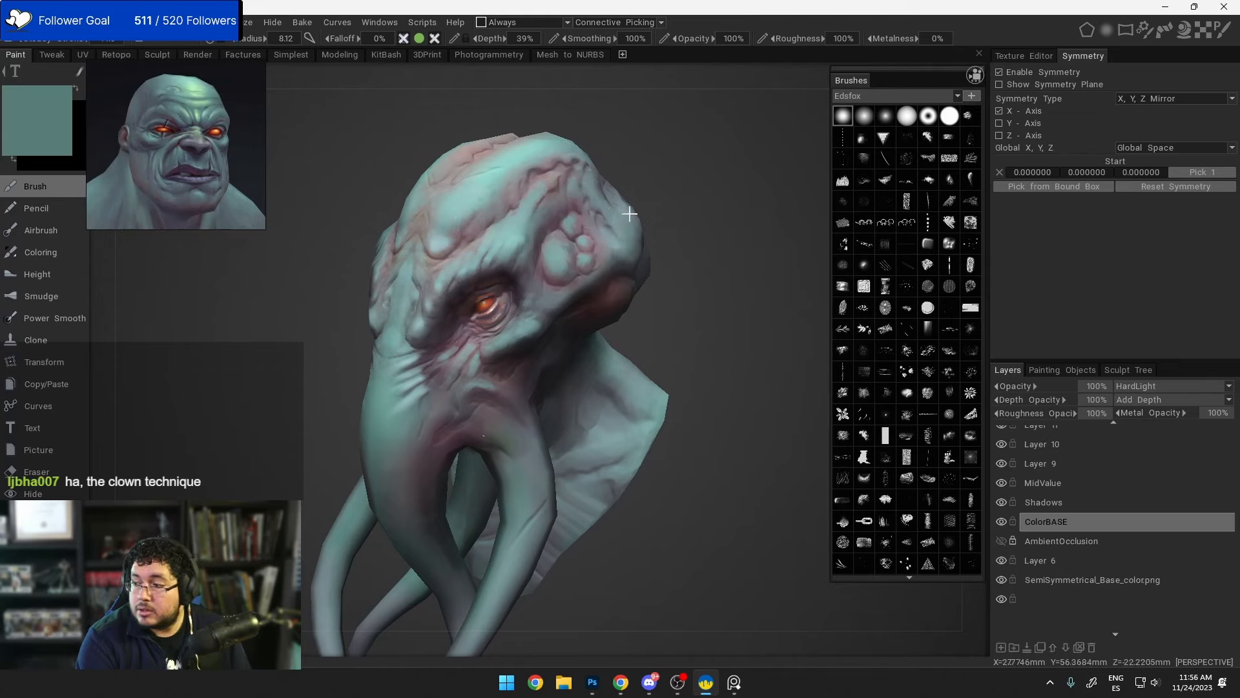
mouse_move(626, 210)
left_mouse_down("alt")
mouse_move(637, 288)
mouse_move(530, 310)
left_mouse_up("alt")
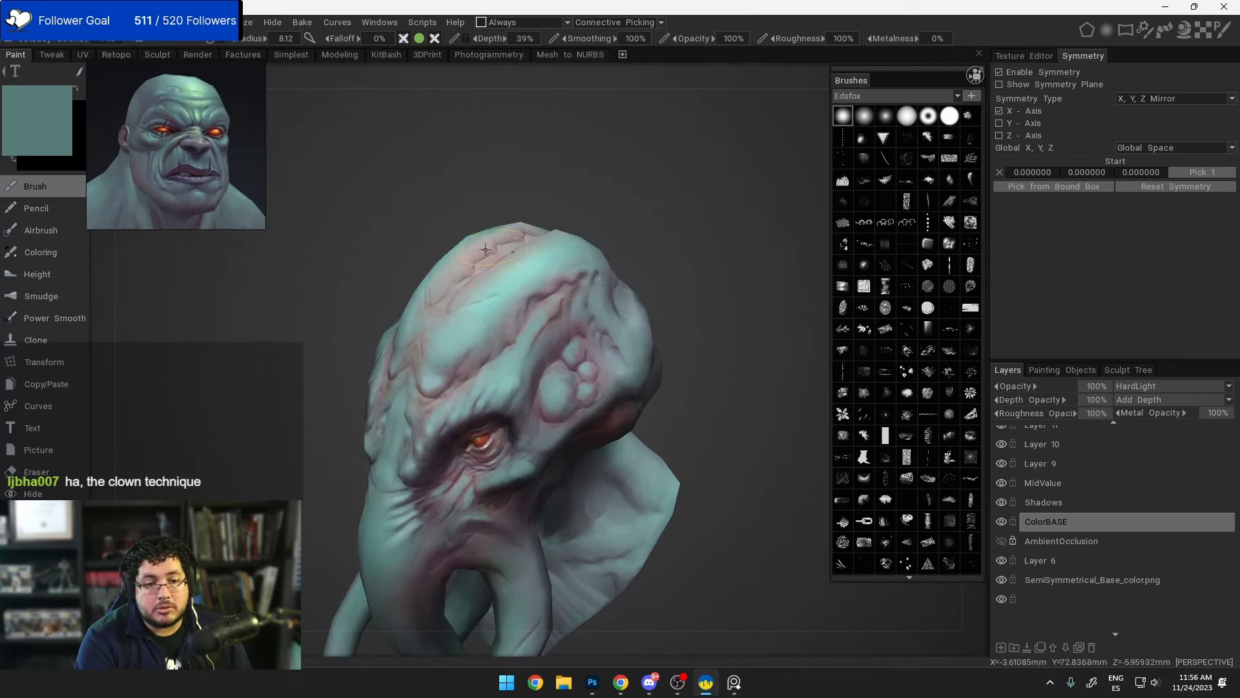
mouse_move(485, 249)
left_mouse_down("alt")
mouse_move(543, 252)
mouse_move(498, 297)
mouse_move(568, 291)
mouse_move(522, 324)
left_mouse_up("alt")
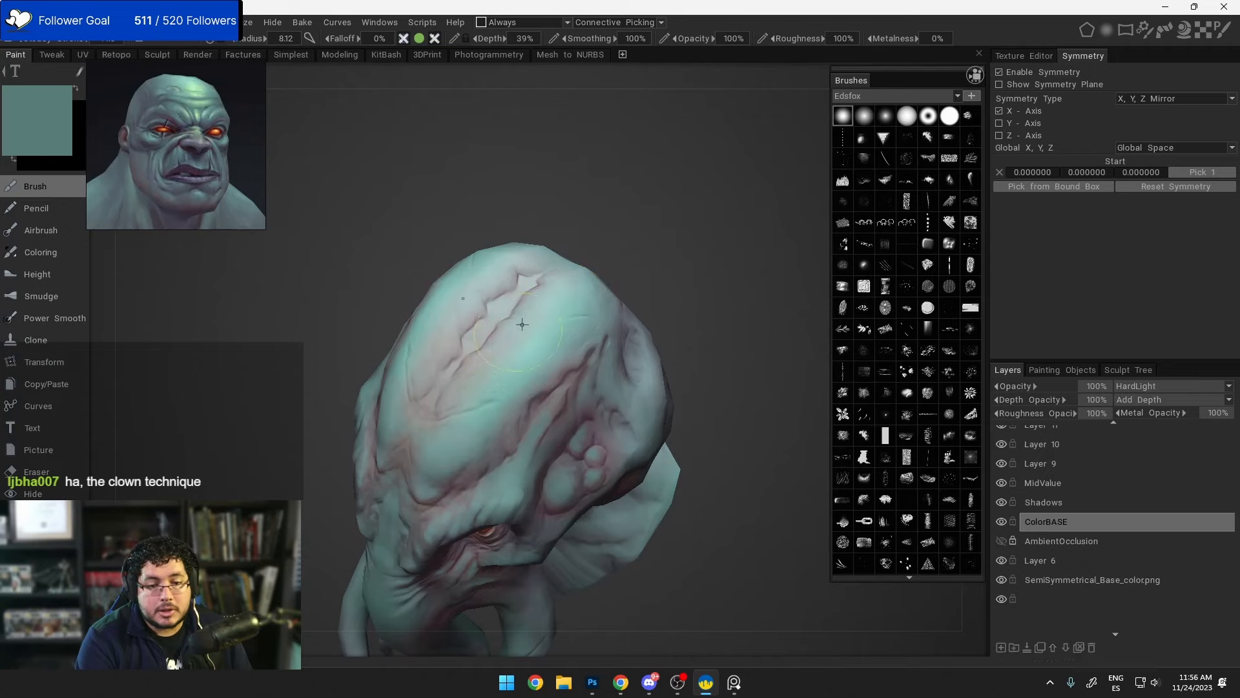
left_click_drag(660, 312, 569, 338, "alt")
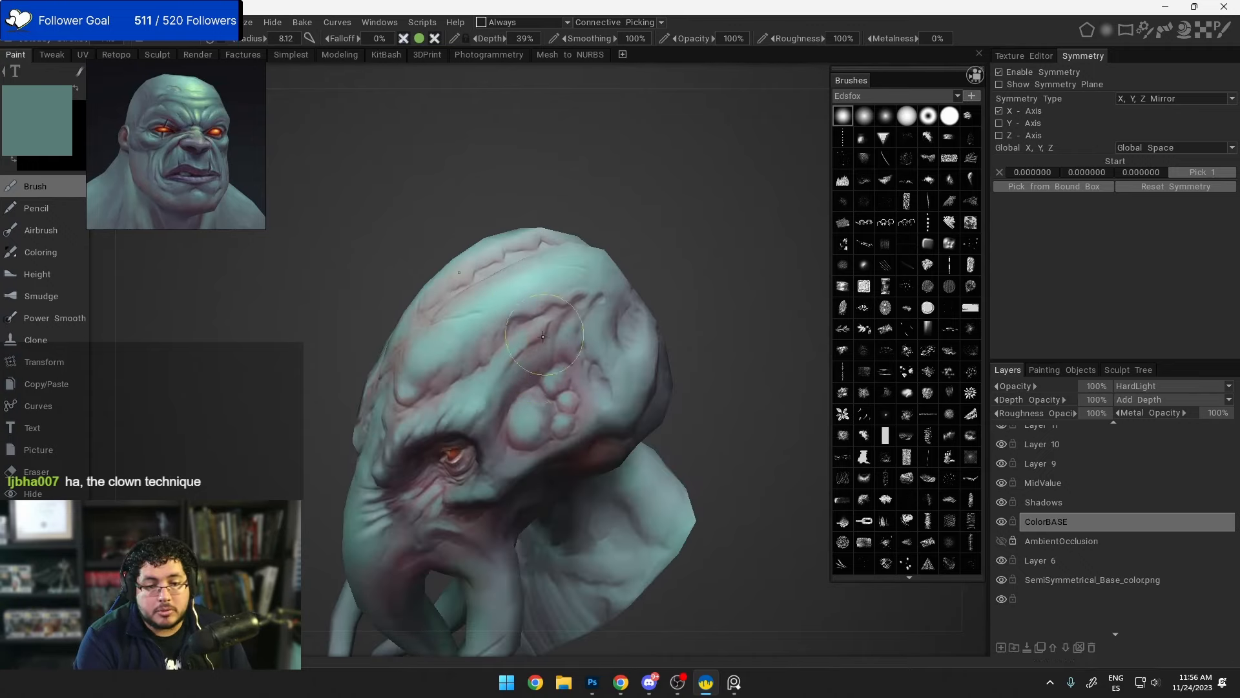
mouse_move(526, 414)
left_mouse_down()
mouse_move(528, 434)
mouse_move(565, 423)
mouse_move(579, 331)
mouse_move(552, 385)
mouse_move(653, 405)
mouse_move(695, 436)
mouse_move(634, 327)
left_mouse_up()
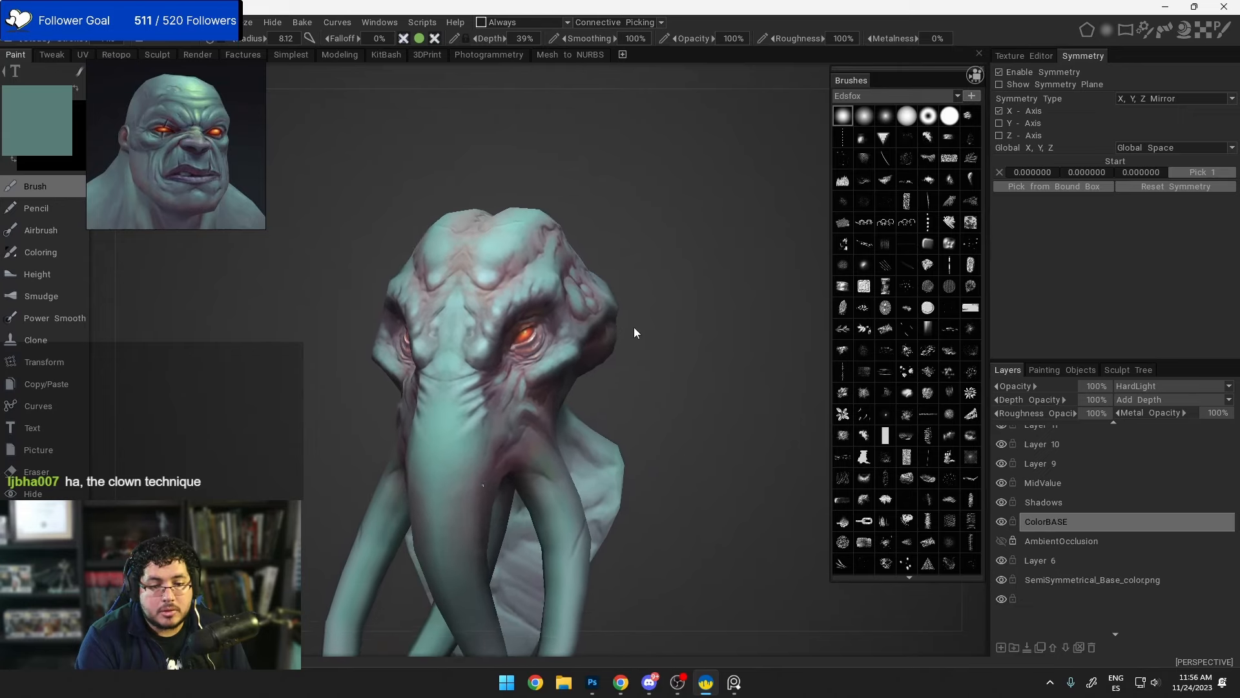
Step: Examine the balance of teal and reddish skin tones on the head from the front and three-quarter views
right_click_drag(634, 327, 723, 322, "alt")
middle_click_drag(677, 432, 611, 336, "alt")
middle_click_drag(663, 399, 601, 296, "alt")
left_click_drag(600, 296, 711, 381, "alt")
right_click_drag(710, 381, 579, 210, "alt")
middle_click_drag(579, 210, 667, 352, "alt")
left_click_drag(666, 351, 659, 298, "alt")
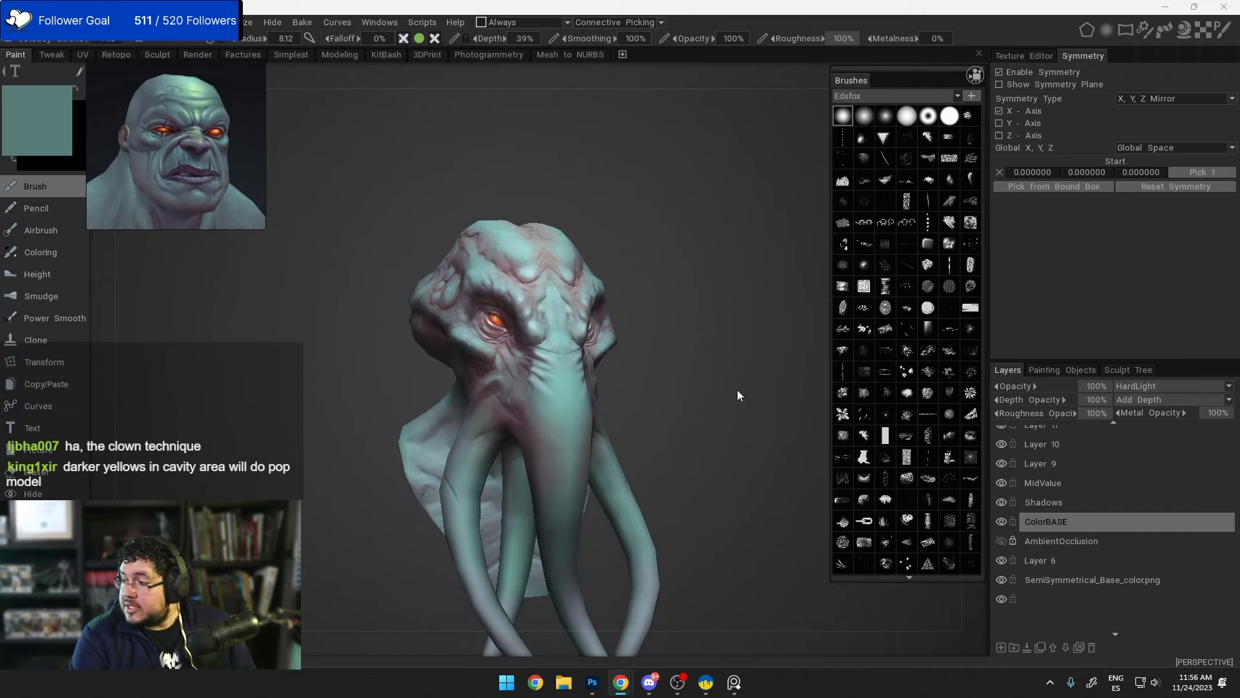
left_click_drag(709, 392, 671, 415, "alt")
middle_click_drag(671, 415, 711, 429, "alt")
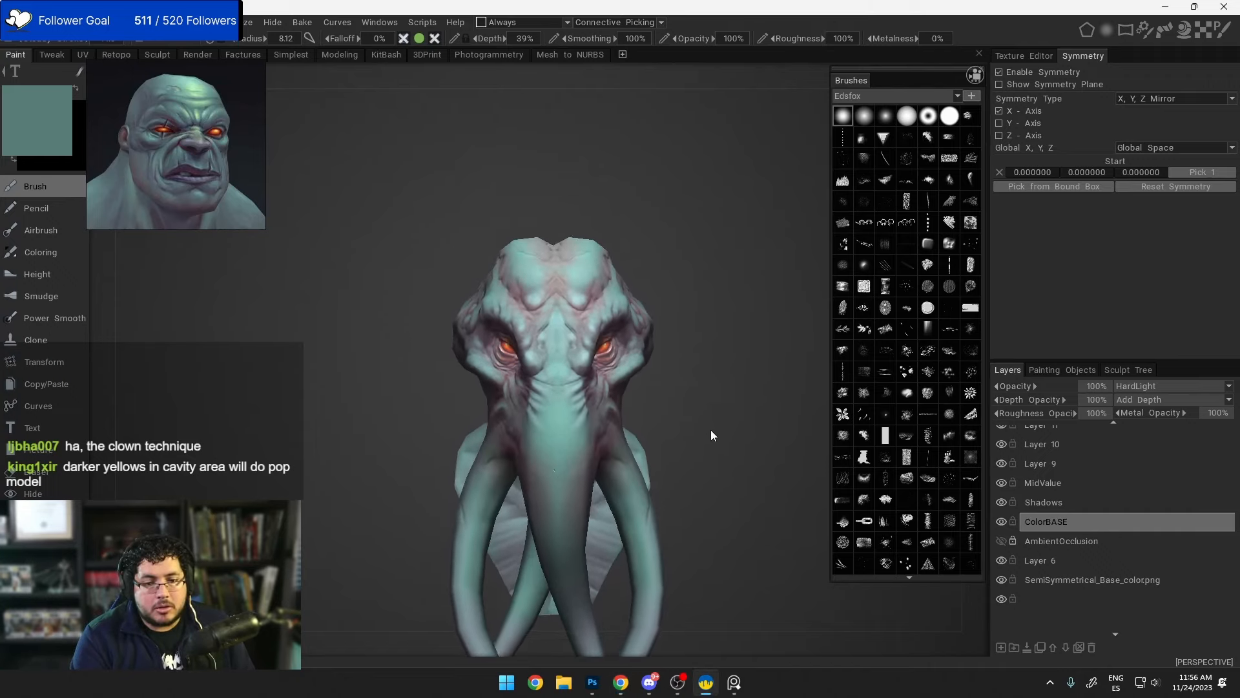
mouse_move(711, 429)
right_mouse_down("alt")
mouse_move(702, 424)
mouse_move(718, 419)
right_mouse_up("alt")
mouse_move(717, 418)
left_mouse_down("alt")
mouse_move(749, 422)
mouse_move(706, 396)
left_mouse_up("alt")
right_click_drag(707, 397, 717, 392, "alt")
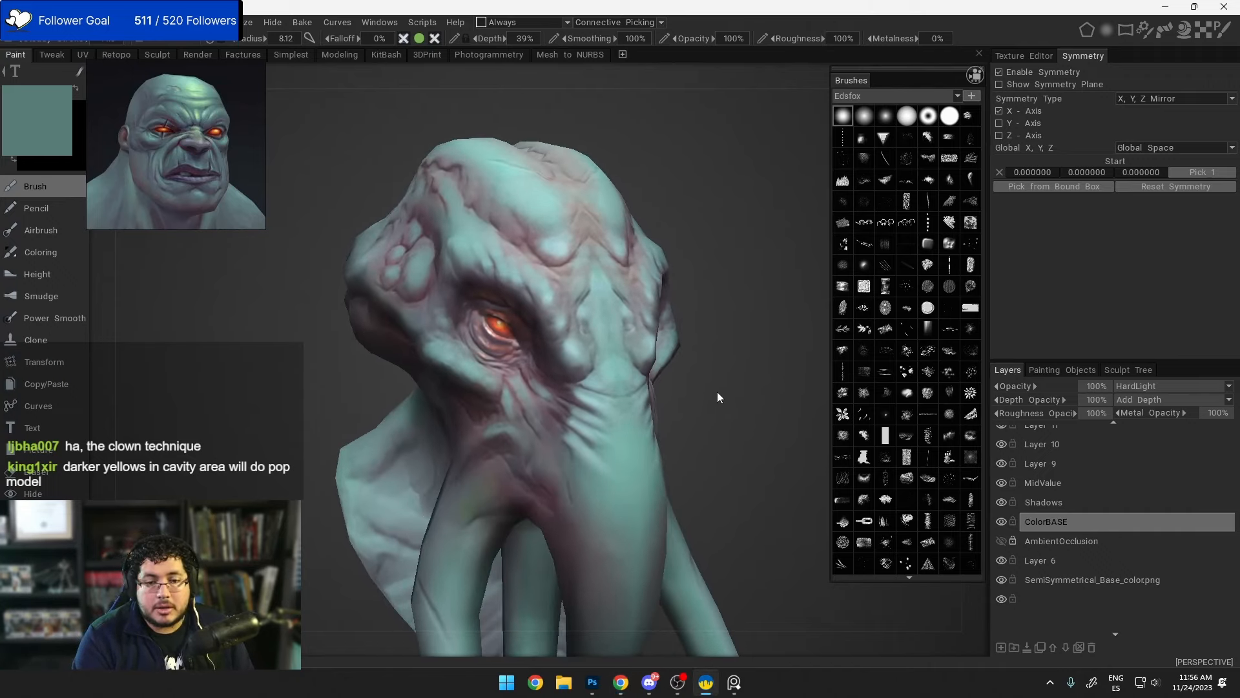
Step: Paint teal over the forehead bulge and the skin beneath the eye on ColorBASE, keeping the 8.12 brush radius
left_click_drag(654, 281, 629, 307, "alt")
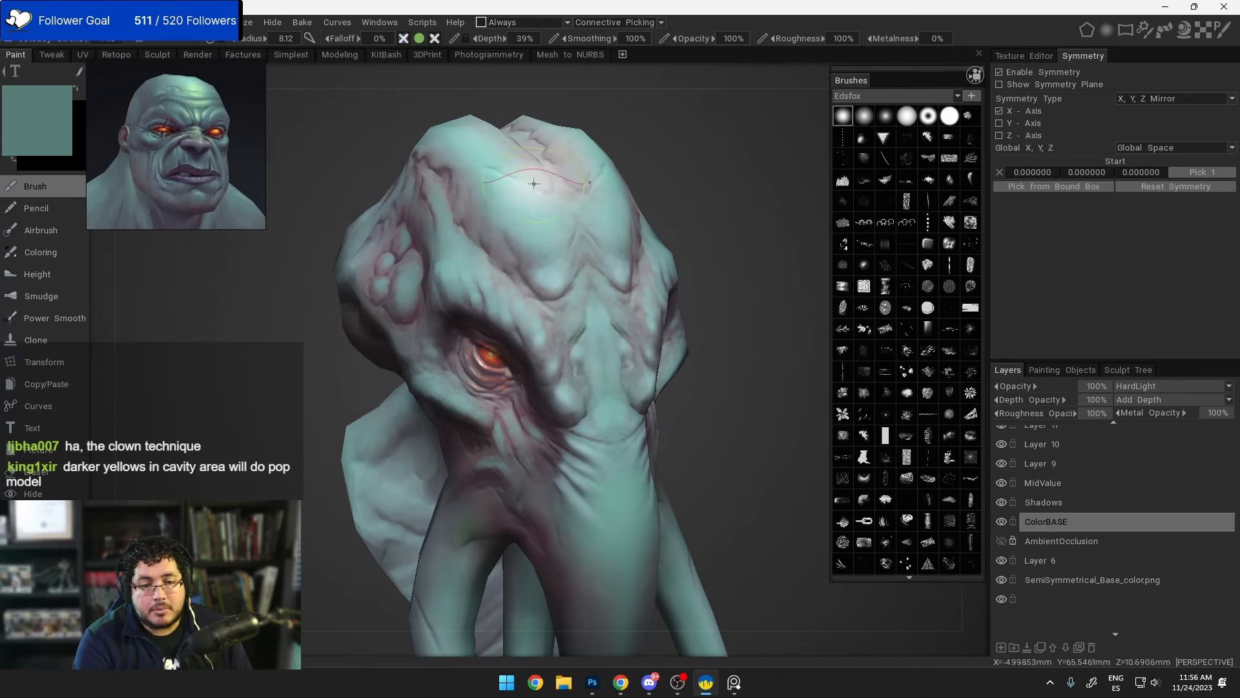
left_click_drag(671, 181, 651, 141, "alt")
left_click_drag(518, 351, 502, 402)
mouse_move(652, 424)
left_mouse_down("alt")
mouse_move(650, 264)
mouse_move(699, 351)
mouse_move(629, 368)
mouse_move(576, 359)
left_mouse_up("alt")
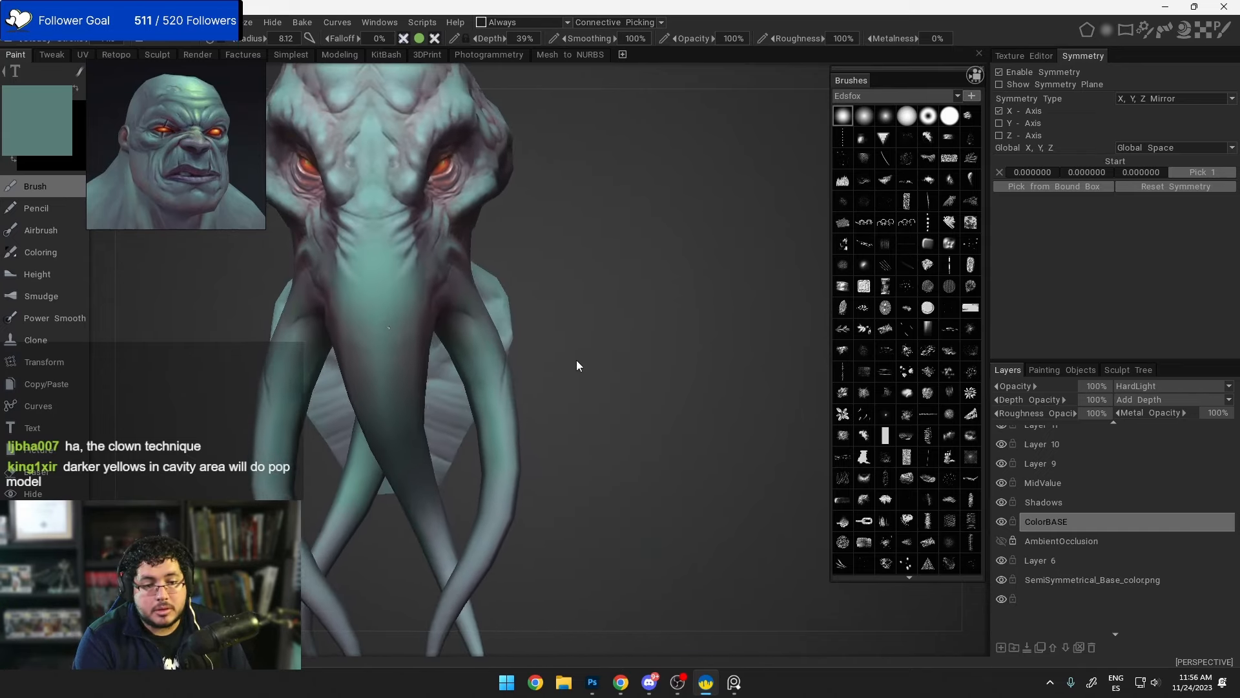
Step: Examine the whole head and tentacles from the front, from above and in three-quarter view
right_click_drag(576, 359, 624, 361, "alt")
left_click_drag(623, 360, 599, 340, "alt")
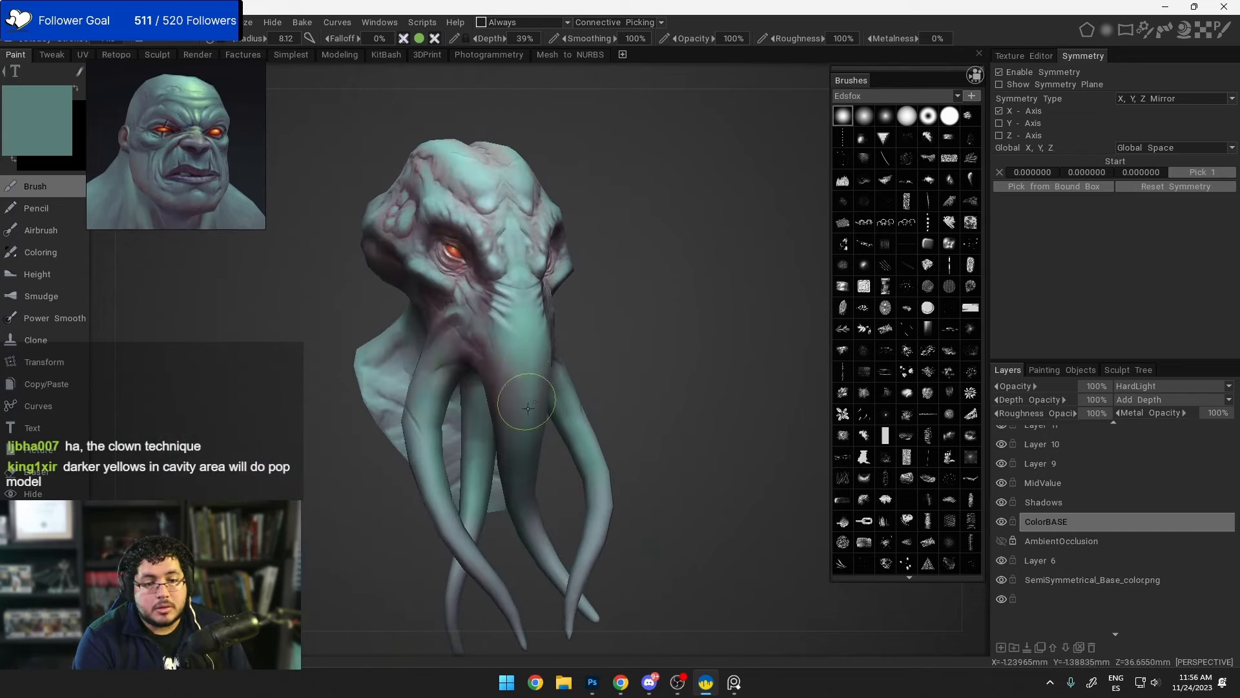
left_click_drag(650, 381, 624, 372, "alt")
middle_click_drag(624, 372, 623, 241, "alt")
right_click_drag(623, 245, 685, 123, "alt")
middle_click_drag(686, 123, 630, 319, "alt")
right_click_drag(629, 320, 650, 350, "alt")
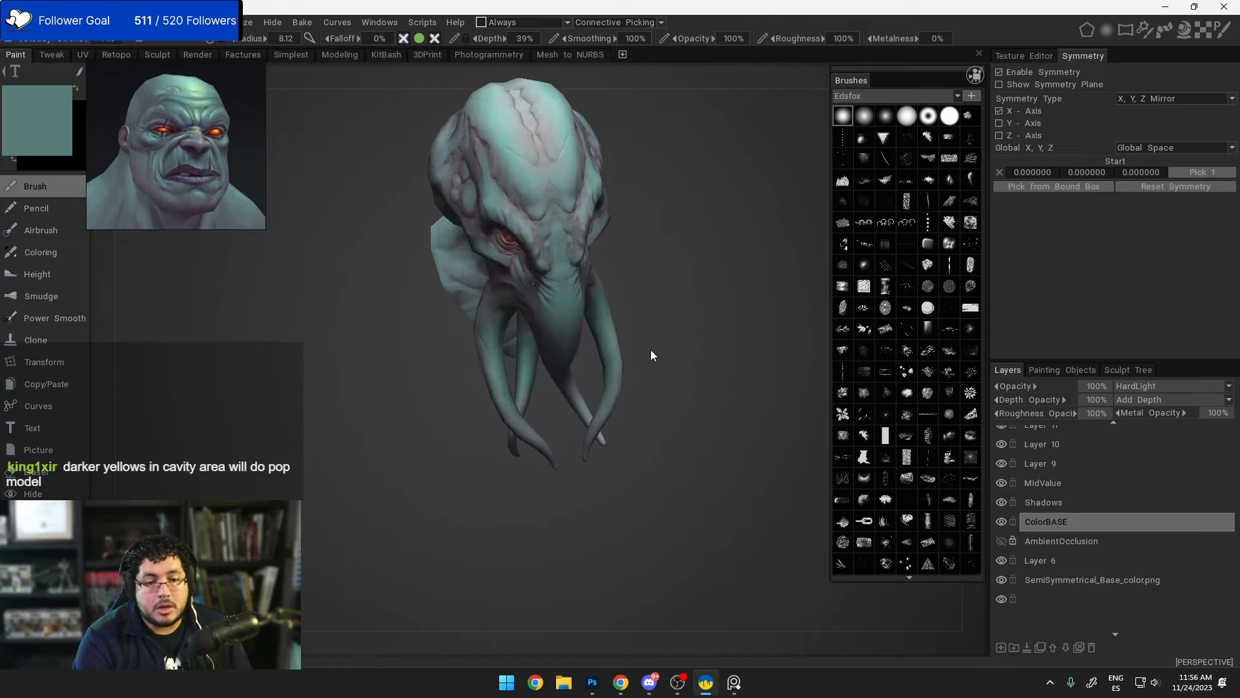
left_click_drag(652, 354, 659, 312, "alt")
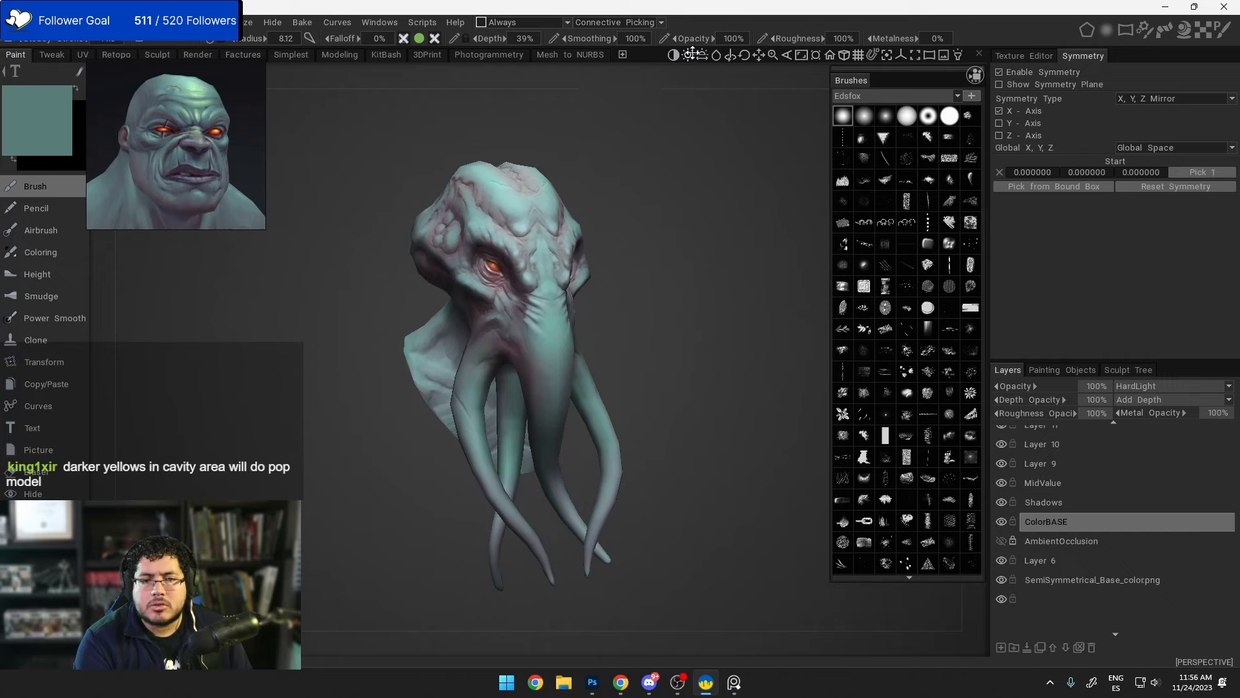
Step: Try the viewport lighting control and inspect the head from a closer three-quarter angle
mouse_move(687, 57)
left_mouse_down()
mouse_move(657, 71)
mouse_move(716, 62)
mouse_move(683, 60)
mouse_move(710, 56)
mouse_move(698, 59)
left_mouse_up()
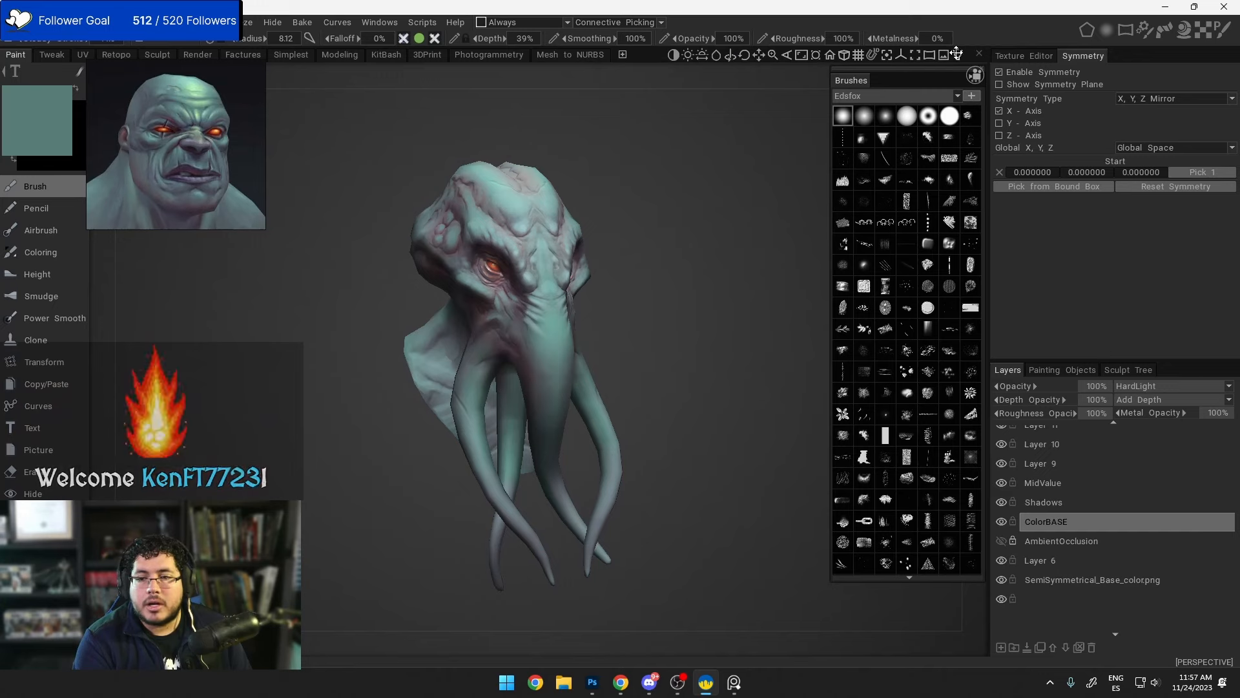
mouse_move(957, 56)
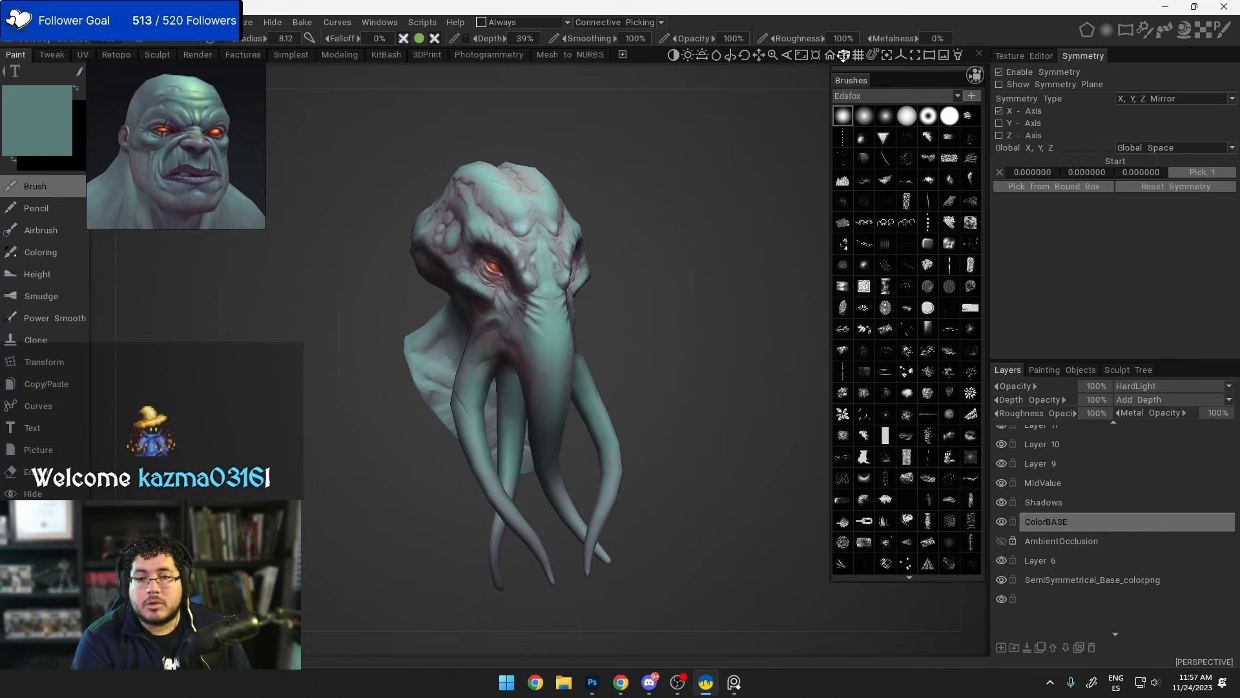
left_click_drag(727, 261, 636, 272)
right_click_drag(636, 272, 676, 252)
left_click_drag(676, 252, 715, 316)
right_click_drag(714, 316, 653, 268)
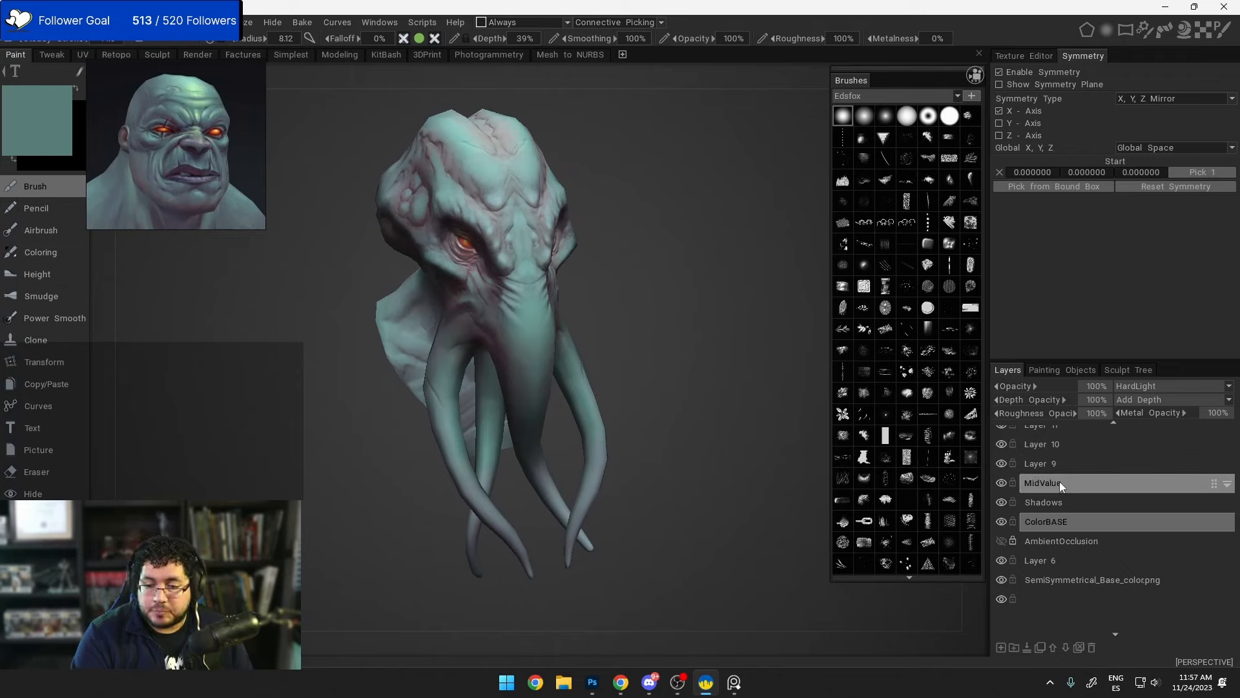
Step: Make Layer 9 active, sample teal tones from the skin and paint over the upper central tentacle with an 8.12 brush radius
left_click(1036, 444)
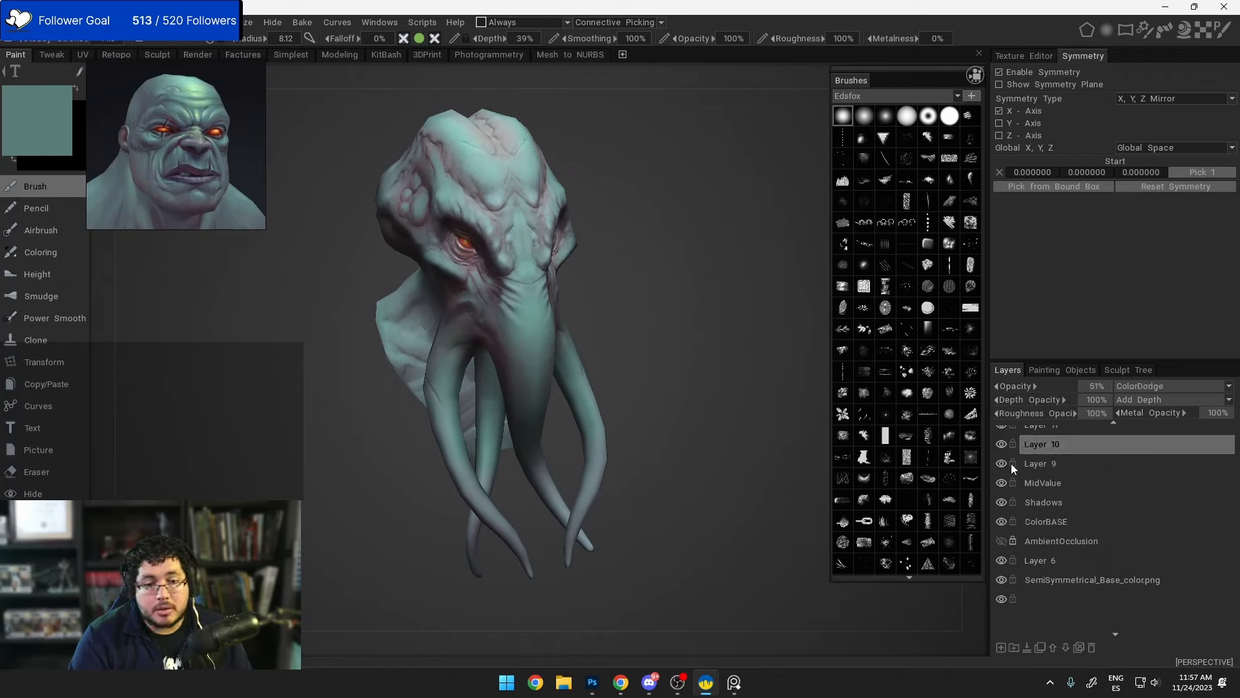
left_click(1031, 464)
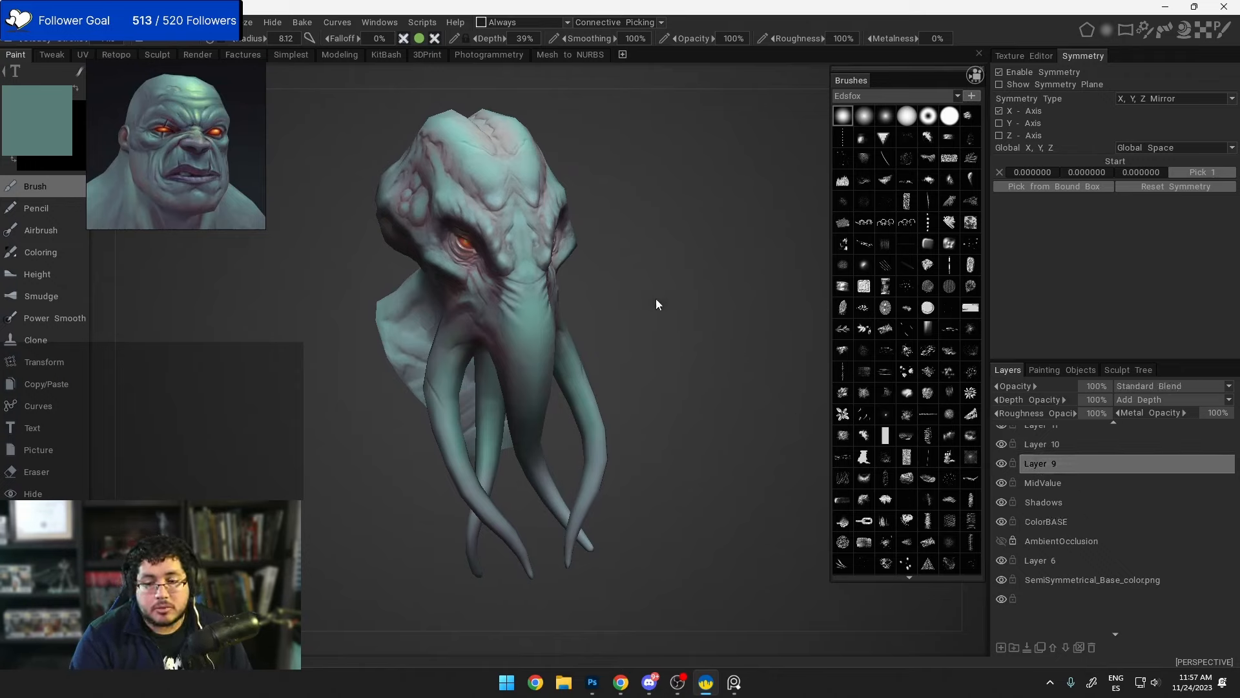
right_click_drag(656, 299, 634, 312)
left_click_drag(634, 311, 631, 285)
right_click_drag(630, 285, 633, 289)
mouse_move(633, 289)
middle_mouse_down()
mouse_move(652, 358)
mouse_move(668, 340)
middle_mouse_up()
left_click_drag(668, 339, 664, 318)
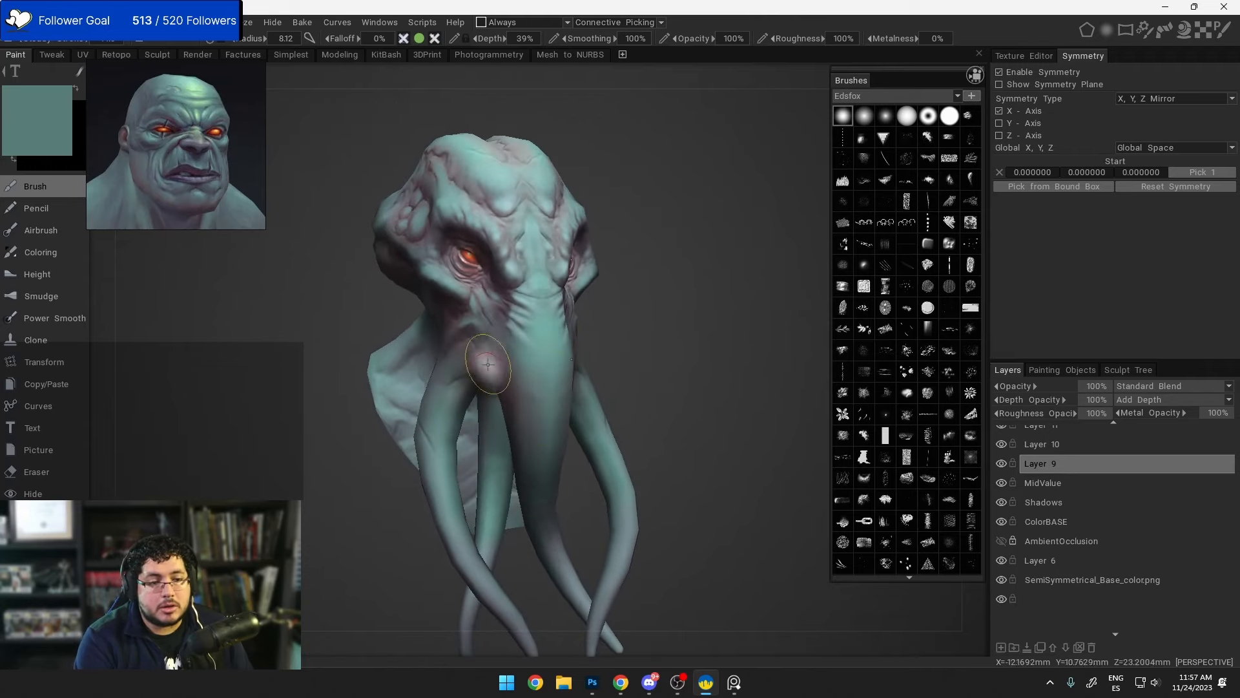
key("v")
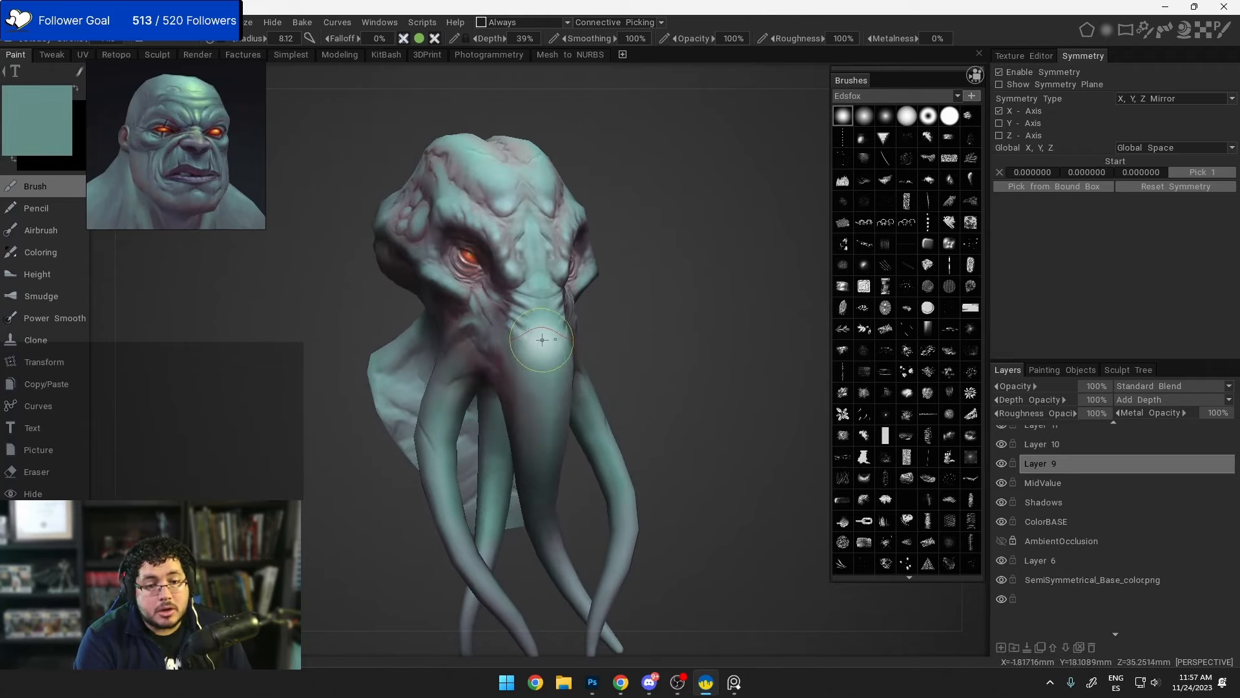
mouse_move(537, 310)
left_mouse_down()
mouse_move(528, 313)
mouse_move(547, 325)
mouse_move(552, 445)
left_mouse_up()
key("v")
mouse_move(543, 344)
left_mouse_down()
mouse_move(548, 453)
mouse_move(524, 379)
left_mouse_up()
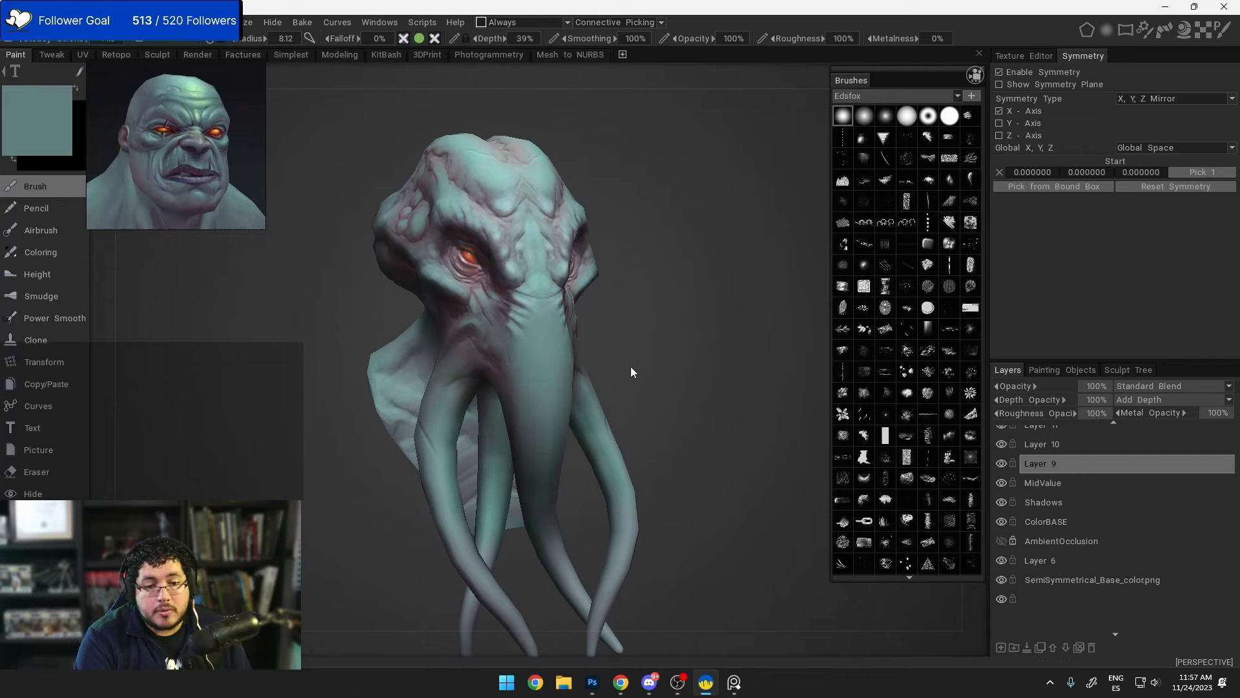
Step: Choose a brighter, more saturated teal brush color and paint the base of the central tentacle with a 6.93 brush radius
mouse_move(631, 366)
left_mouse_down()
mouse_move(602, 395)
mouse_move(529, 346)
mouse_move(570, 352)
left_mouse_up()
scroll(518, 349, "down", 1)
left_click(36, 130)
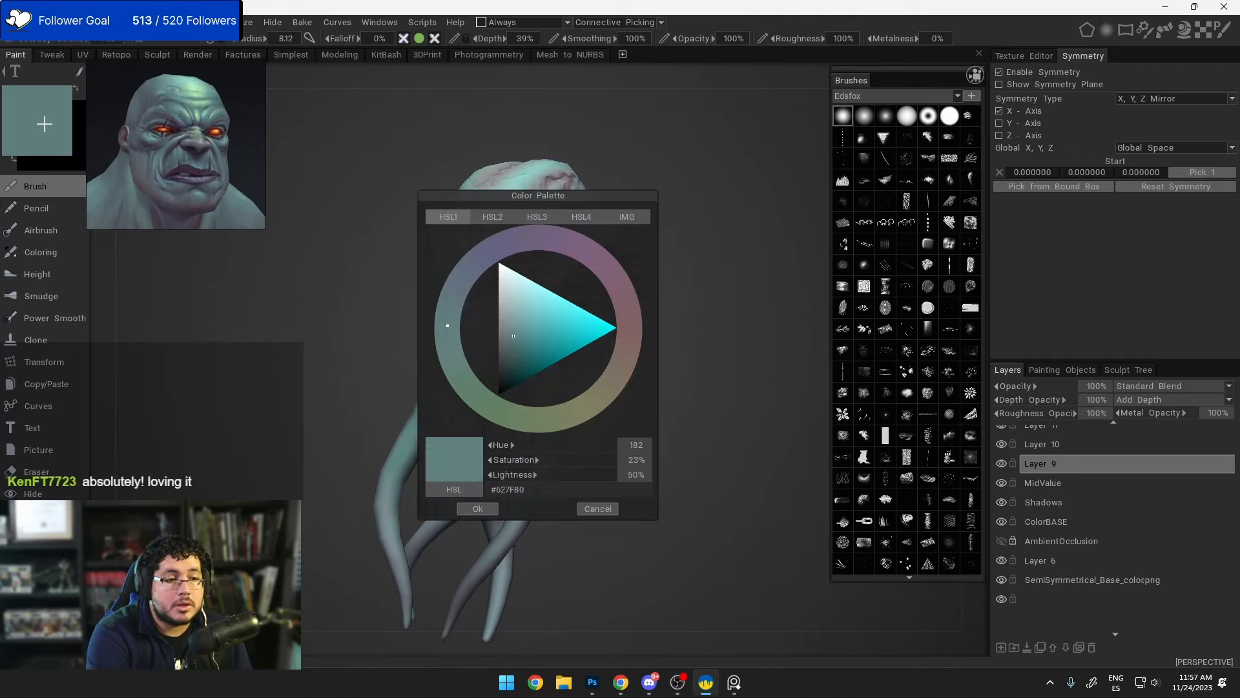
mouse_move(520, 332)
left_mouse_down()
mouse_move(514, 321)
mouse_move(455, 338)
left_mouse_up()
left_click(478, 509)
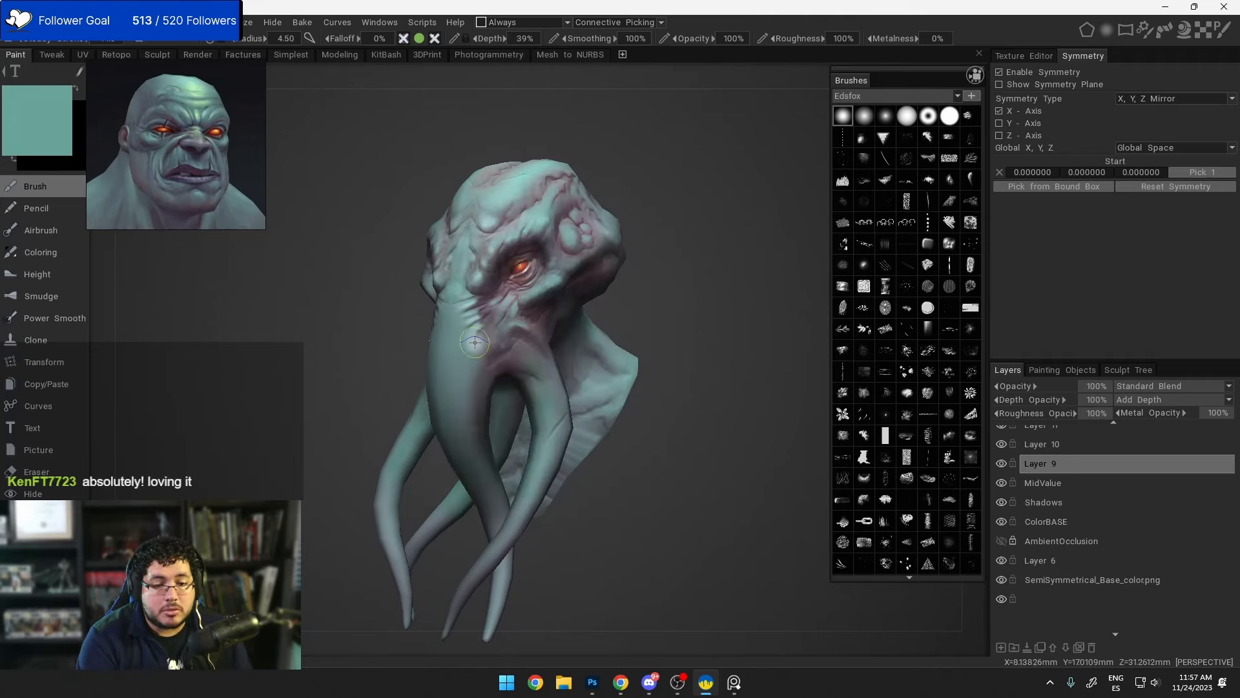
key("bracketleft")
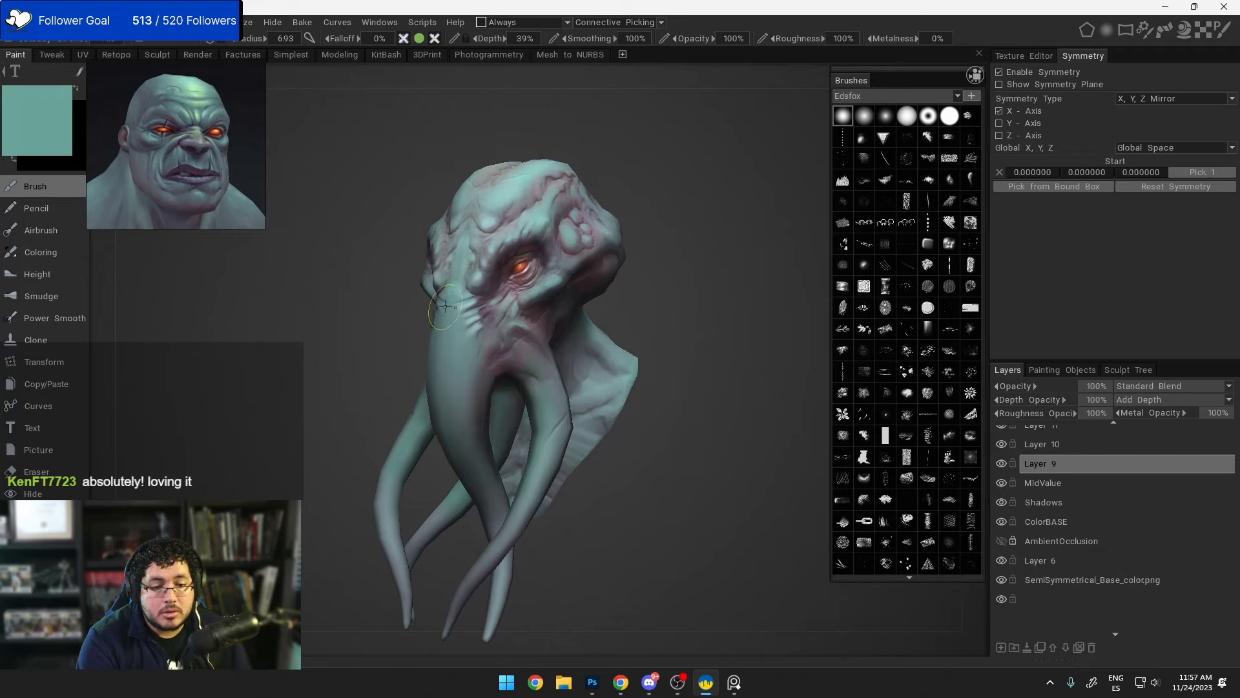
Step: Set the brush depth to 60% and paint fine teal highlights on the creases below the eye, reducing the radius to 0.466
mouse_move(415, 408)
left_mouse_down("alt")
mouse_move(501, 352)
mouse_move(469, 374)
mouse_move(478, 351)
left_mouse_up("alt")
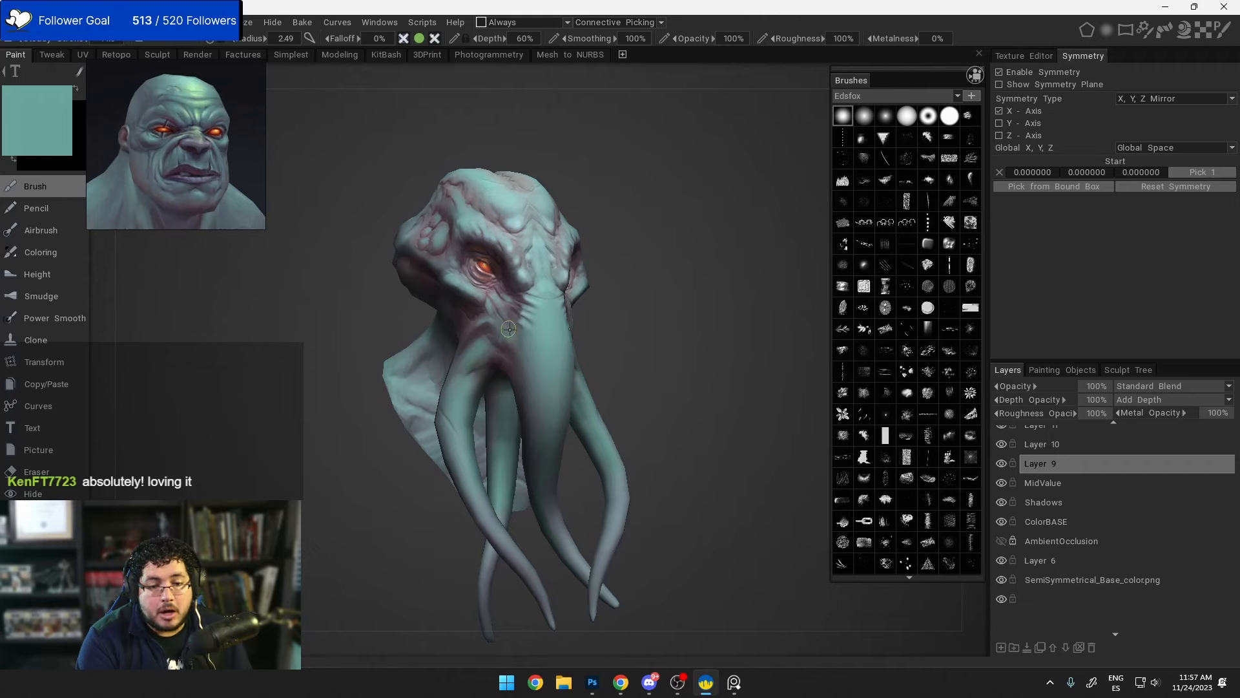
right_click_drag(516, 339, 556, 340, "alt")
middle_click_drag(526, 284, 560, 352, "alt")
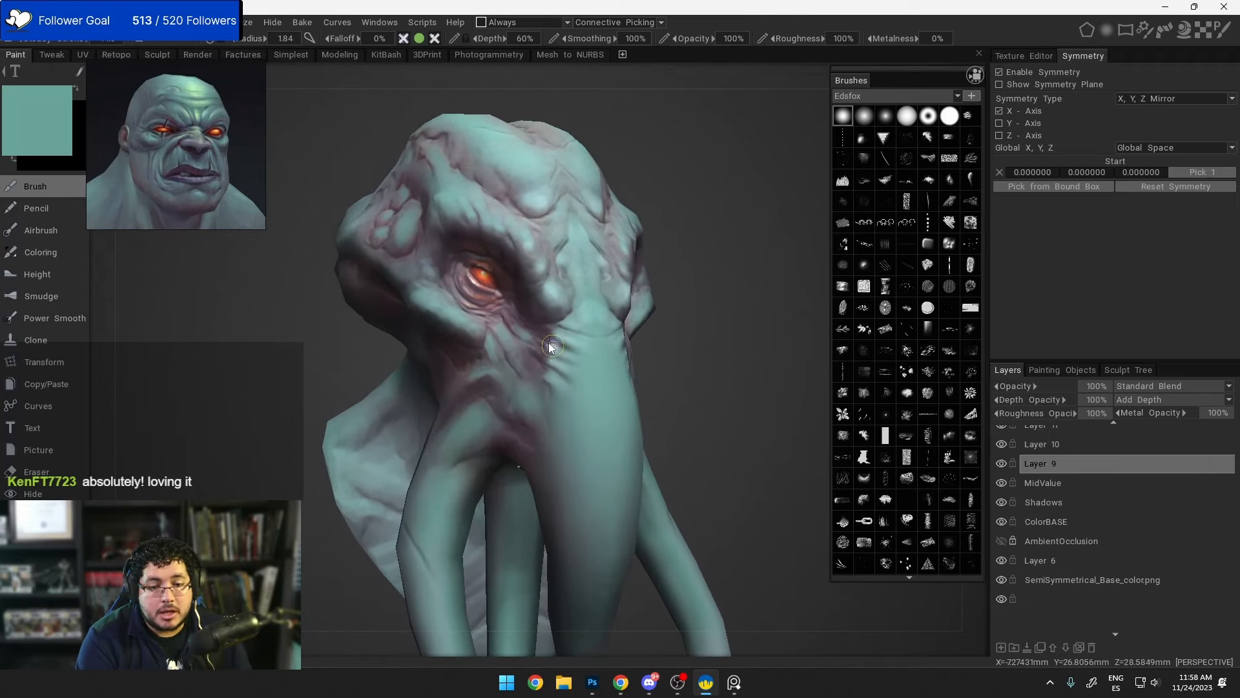
mouse_move(550, 359)
right_mouse_down("alt")
mouse_move(538, 354)
mouse_move(536, 369)
right_mouse_up("alt")
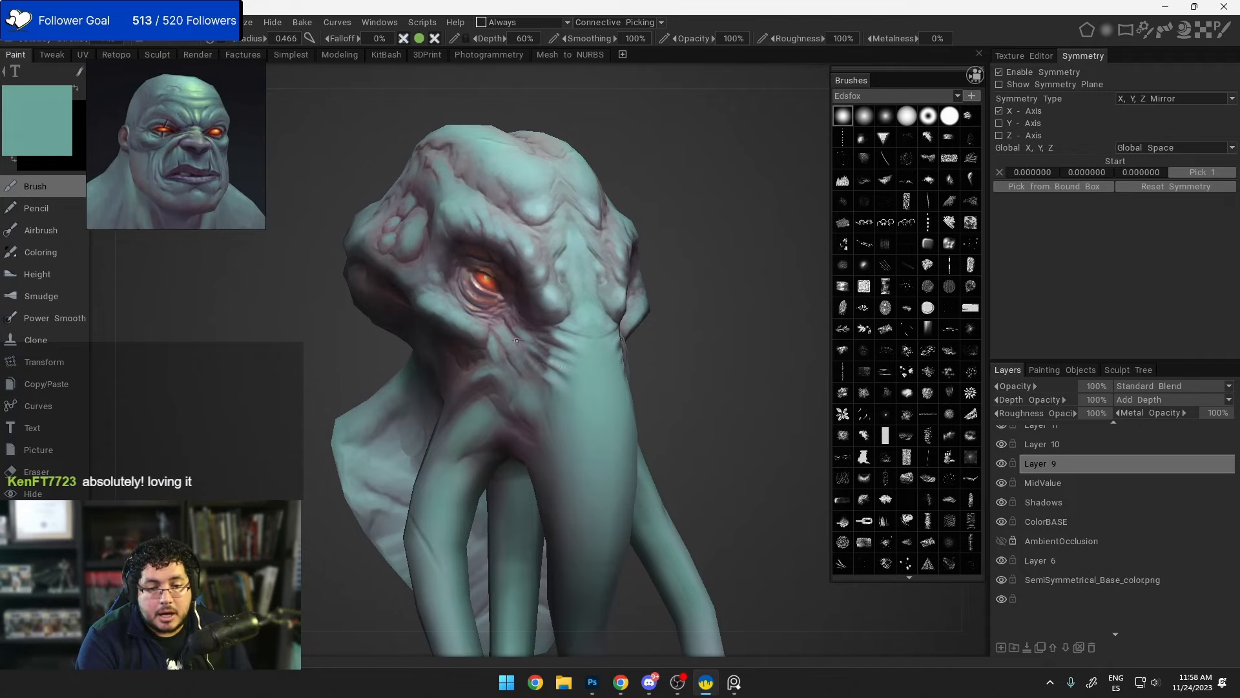
right_click_drag(564, 355, 632, 329, "alt")
left_click_drag(632, 330, 559, 330, "alt")
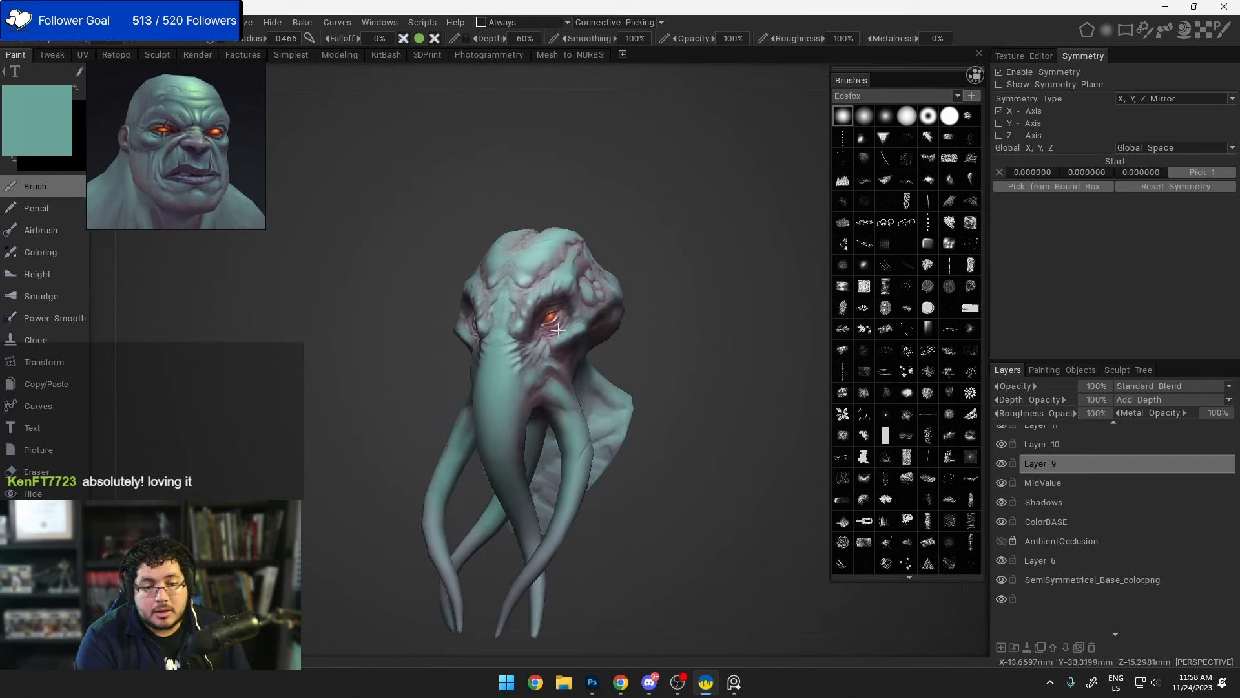
Step: Sample a muted teal from the skin and blend the creases beside the central tentacle's base with a 1.60 brush radius
left_click_drag(649, 355, 588, 318, "alt")
right_click_drag(587, 317, 607, 381, "alt")
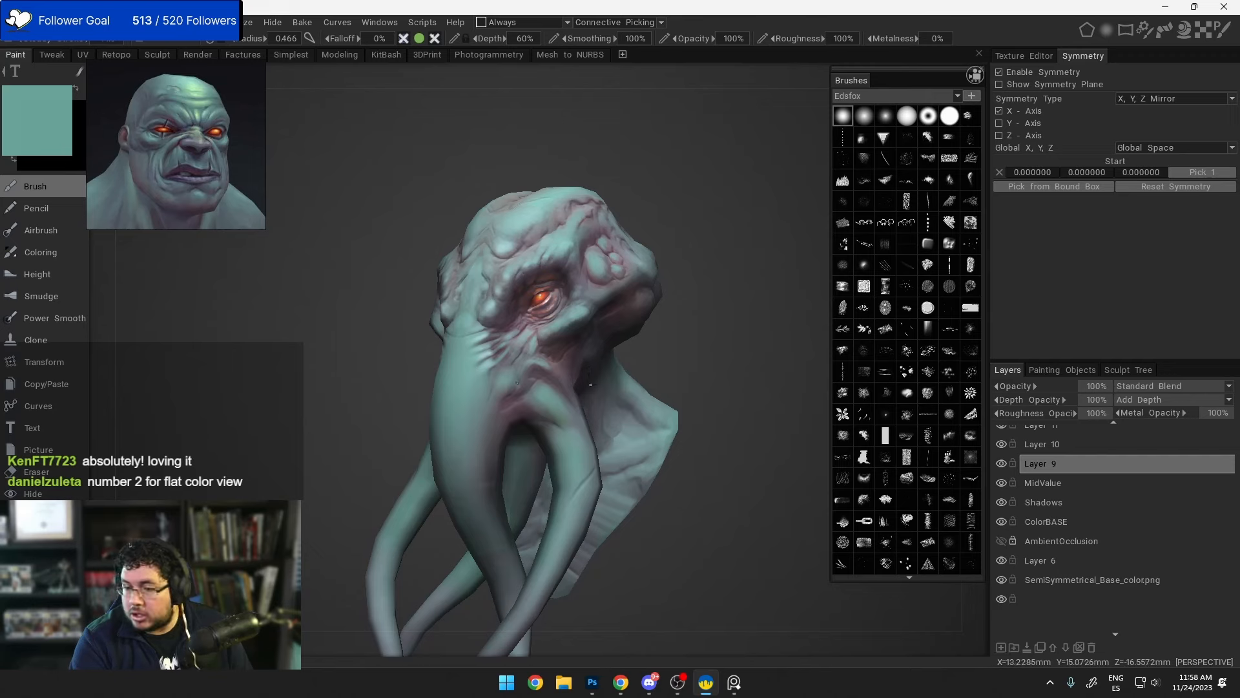
mouse_move(599, 397)
left_mouse_down("alt")
mouse_move(642, 367)
mouse_move(670, 378)
mouse_move(684, 350)
mouse_move(669, 376)
mouse_move(672, 358)
mouse_move(570, 367)
left_mouse_up("alt")
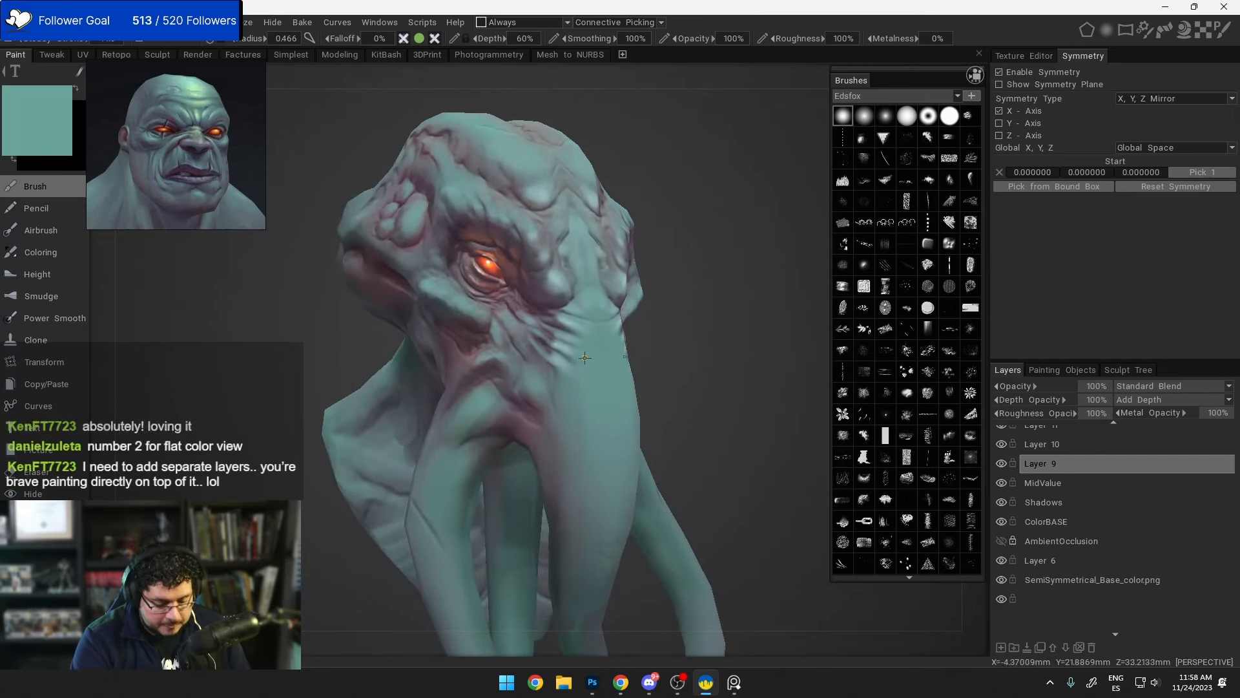
key("v")
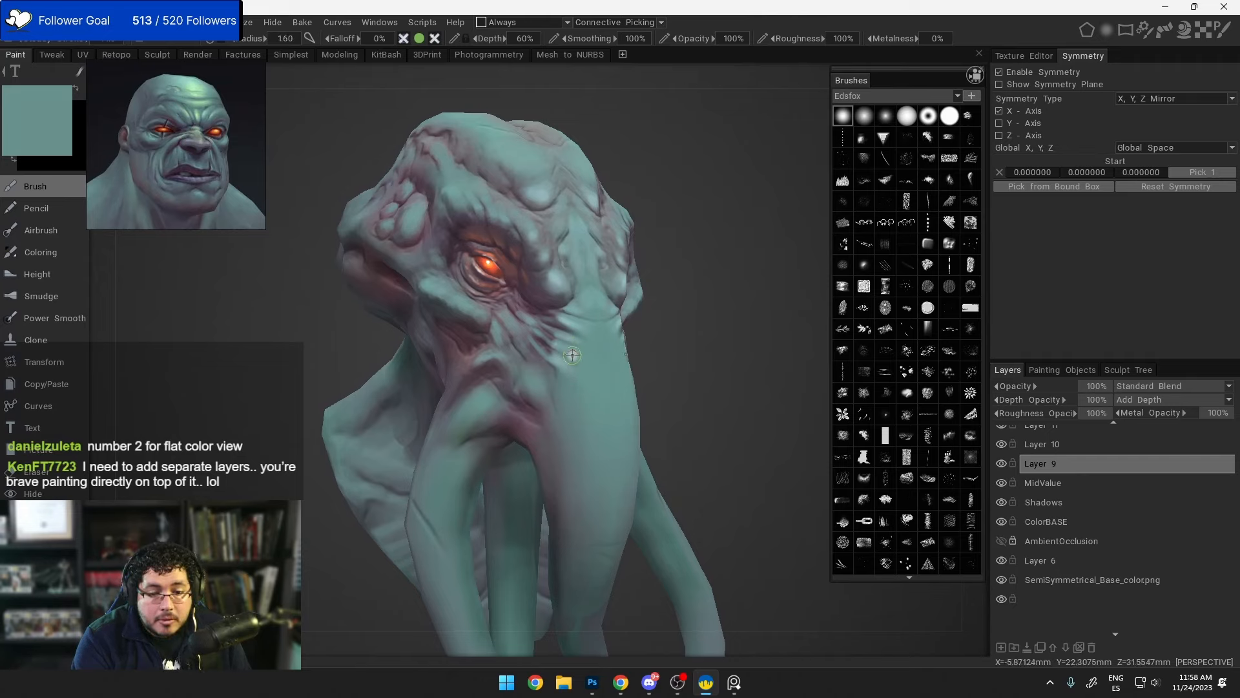
right_click_drag(584, 348, 578, 339, "alt")
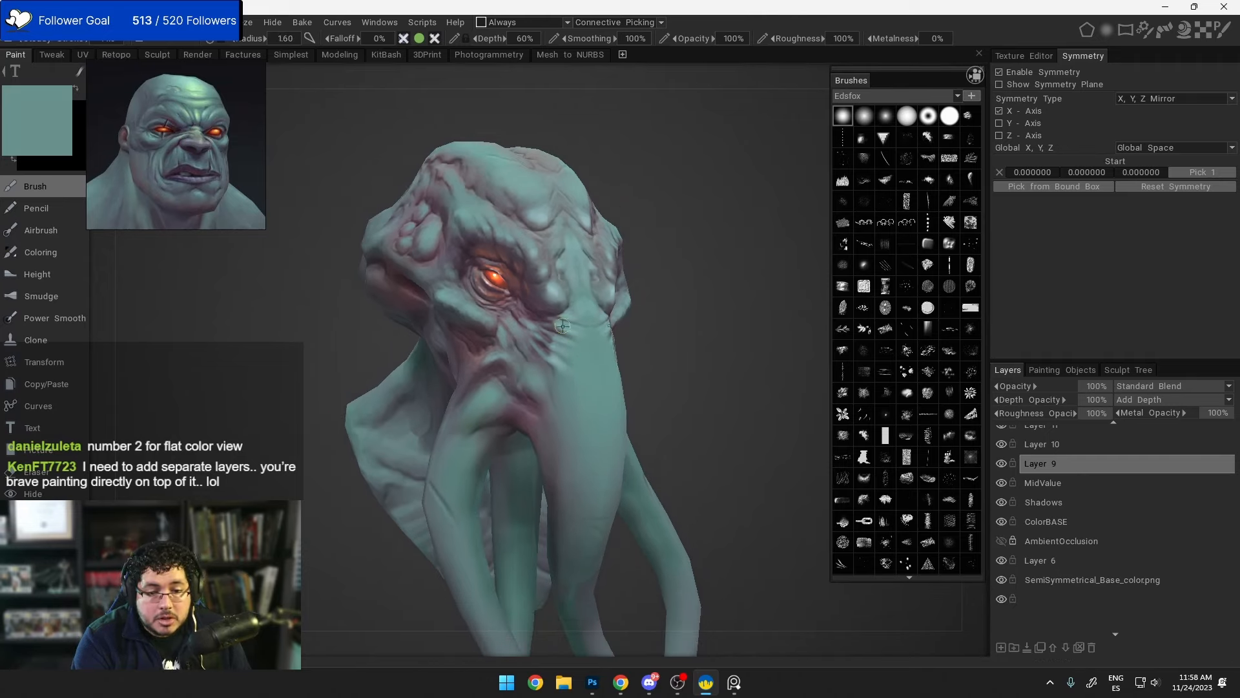
Step: Sample lighter teal tones and paint highlights on the temple bumps and brow, reducing the brush radius to 1.40
right_click_drag(625, 406, 646, 349, "alt")
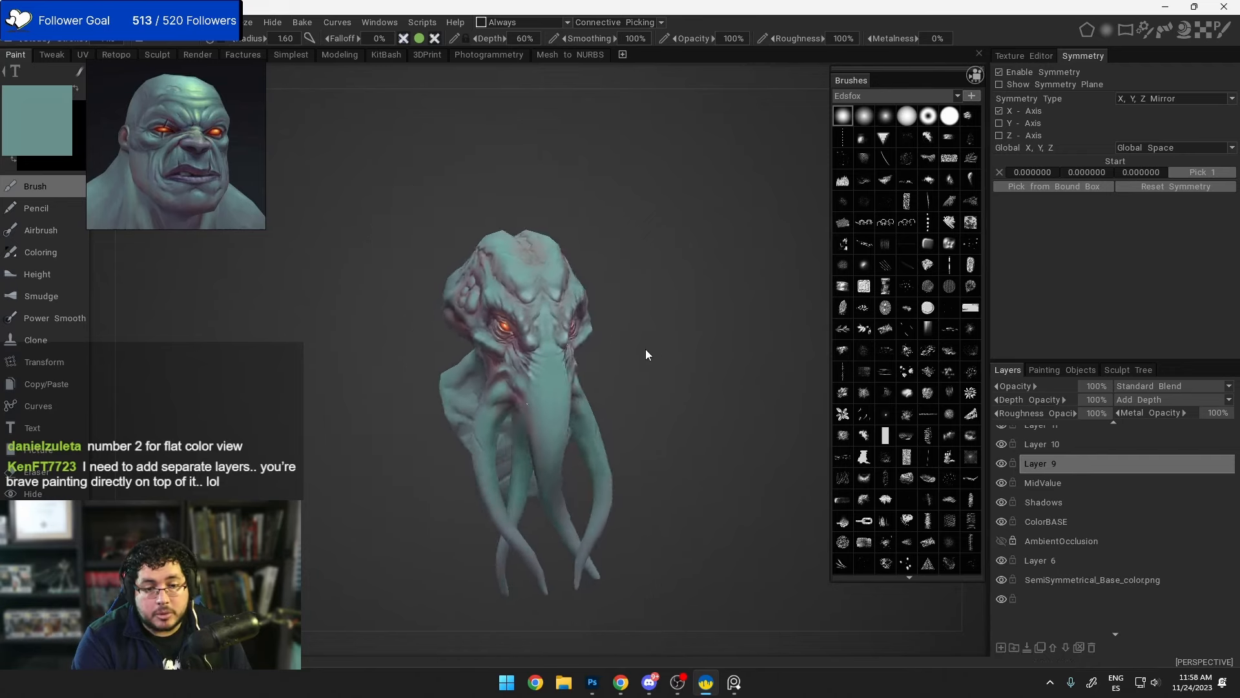
left_click_drag(646, 349, 645, 331, "alt")
middle_click_drag(645, 332, 649, 347, "alt")
right_click_drag(649, 347, 724, 379, "alt")
left_click_drag(724, 385, 718, 360, "alt")
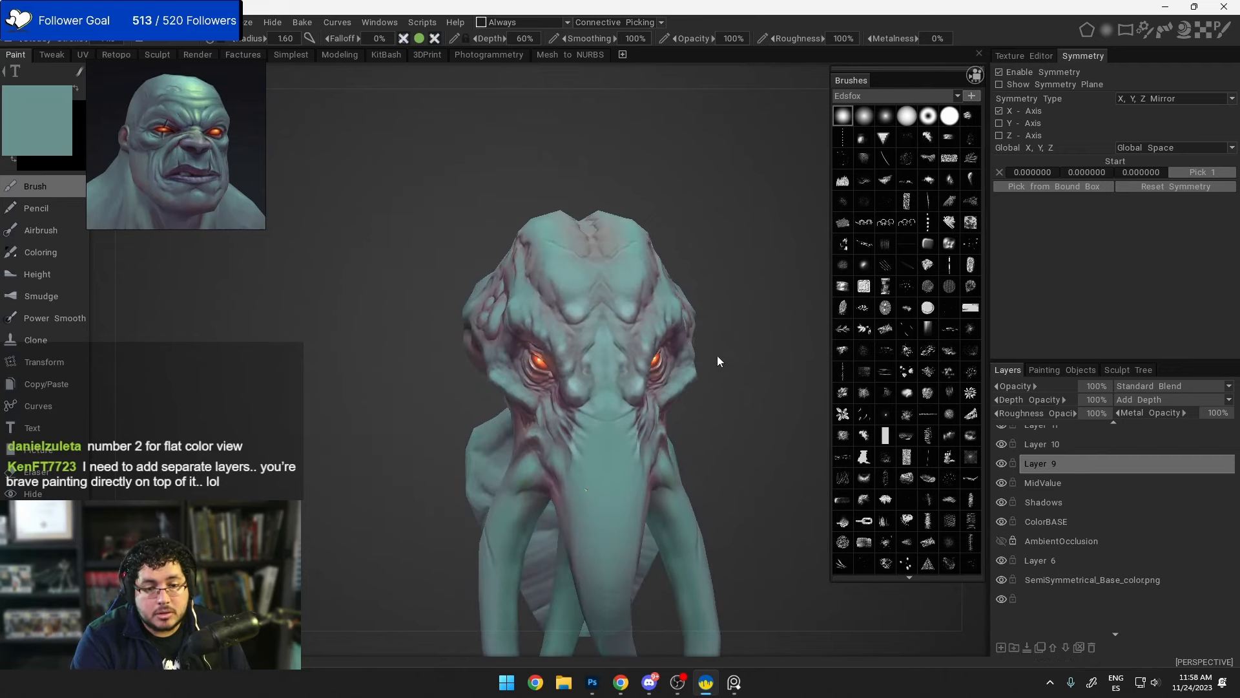
key("v")
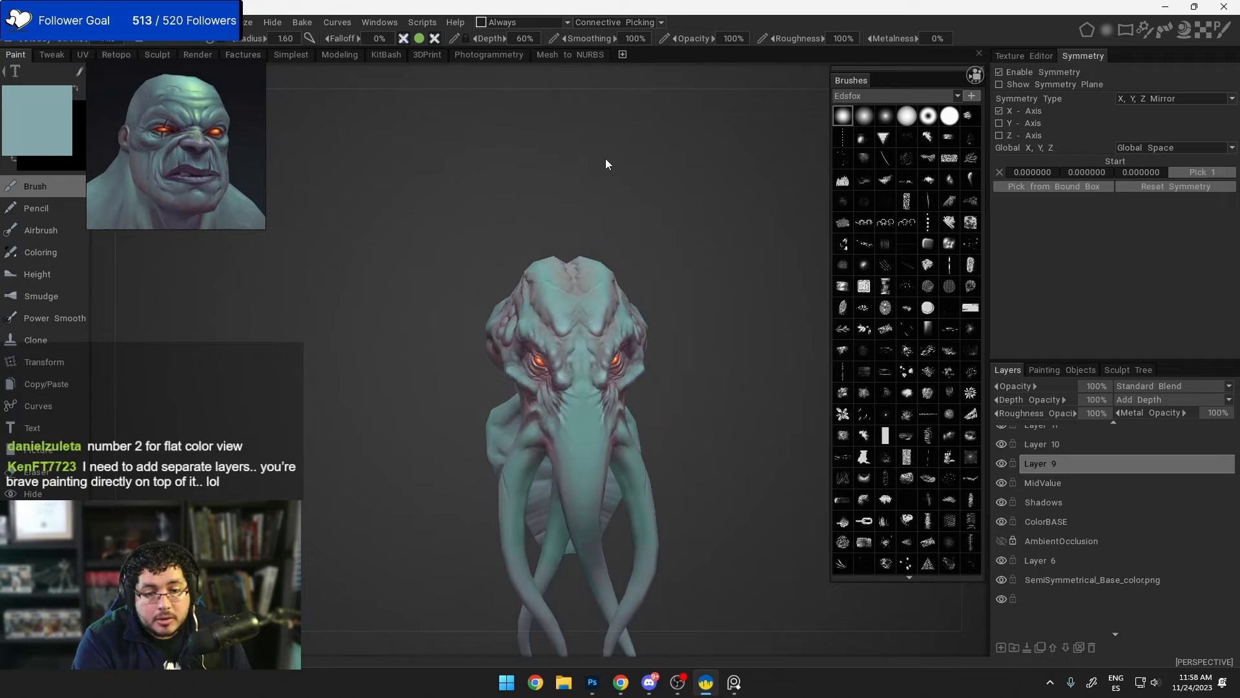
left_click_drag(606, 160, 525, 323, "alt")
scroll(526, 328, "up", 5)
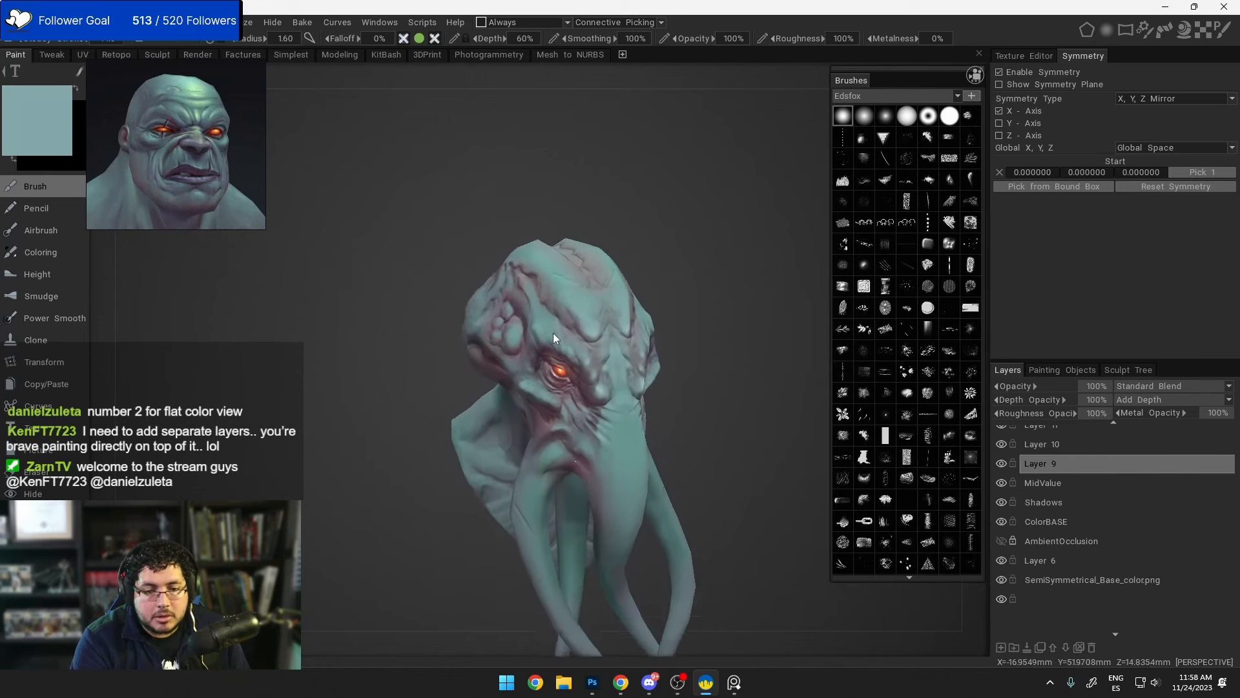
key("v")
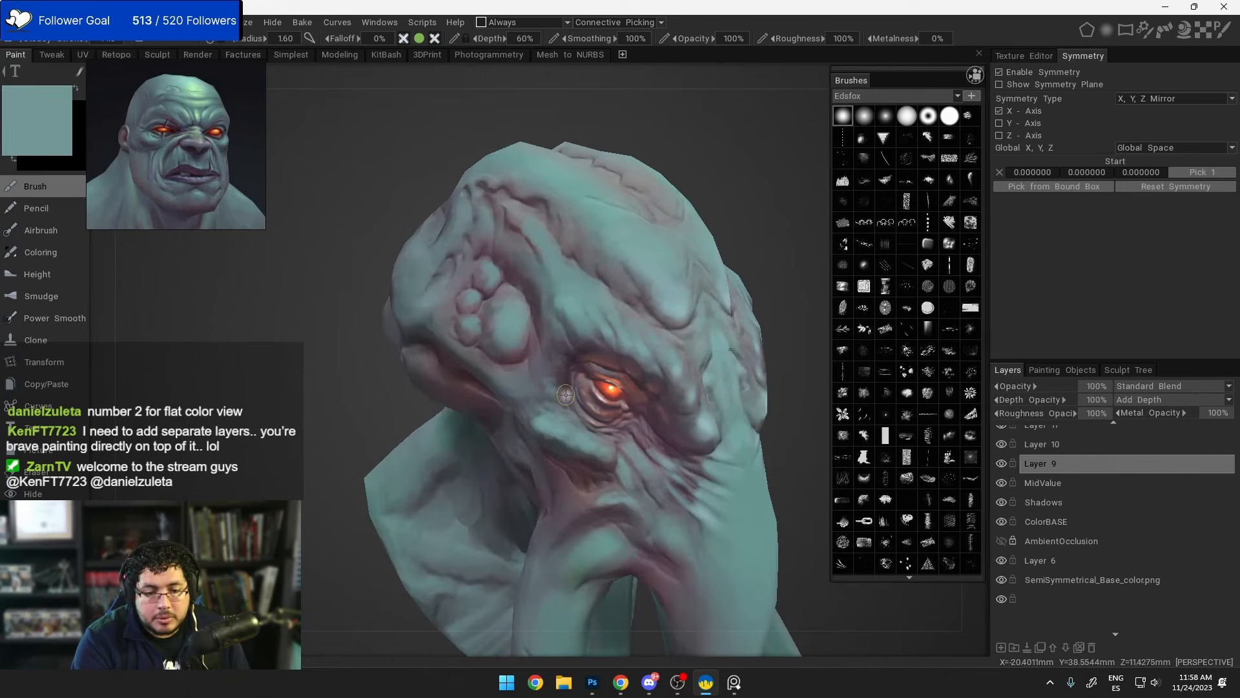
key("v")
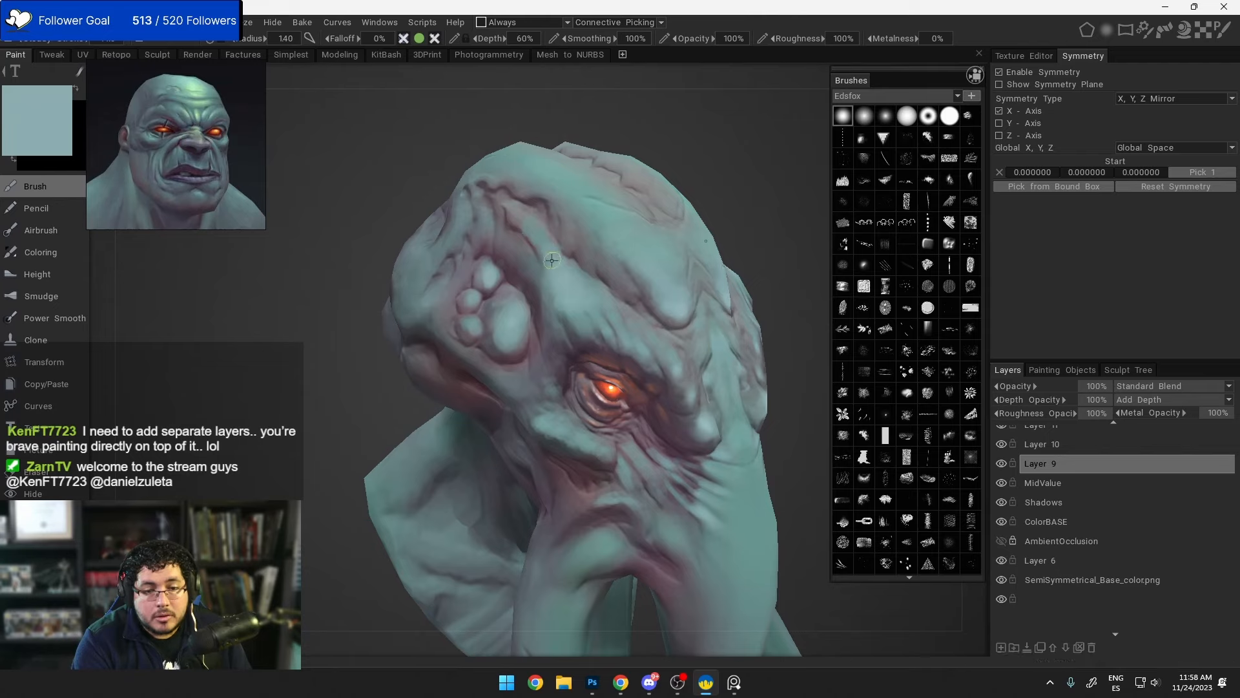
Step: Paint fine pale teal highlights on the brow with a 0.588 brush radius and on the central tentacle's upper creases with a 1.46 radius
left_click_drag(599, 328, 573, 305, "alt")
key("bracketleft")
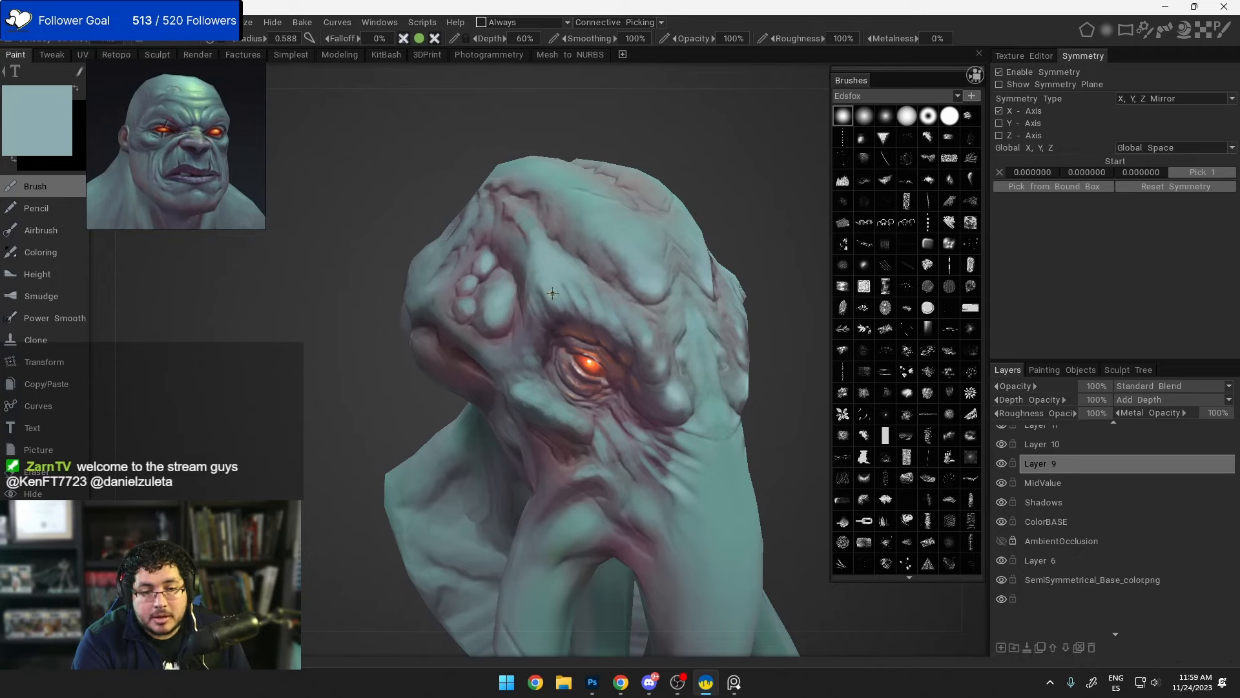
left_click_drag(620, 344, 616, 316, "alt")
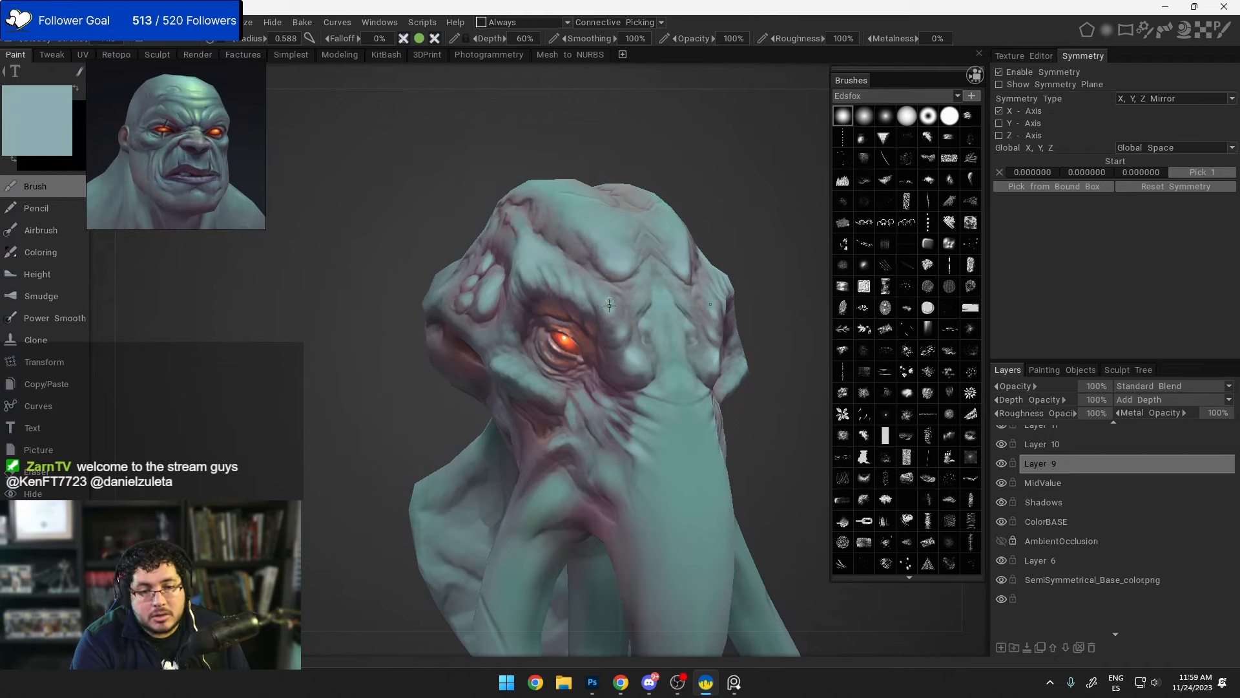
mouse_move(687, 386)
left_mouse_down("alt")
mouse_move(652, 325)
mouse_move(692, 369)
mouse_move(624, 342)
left_mouse_up("alt")
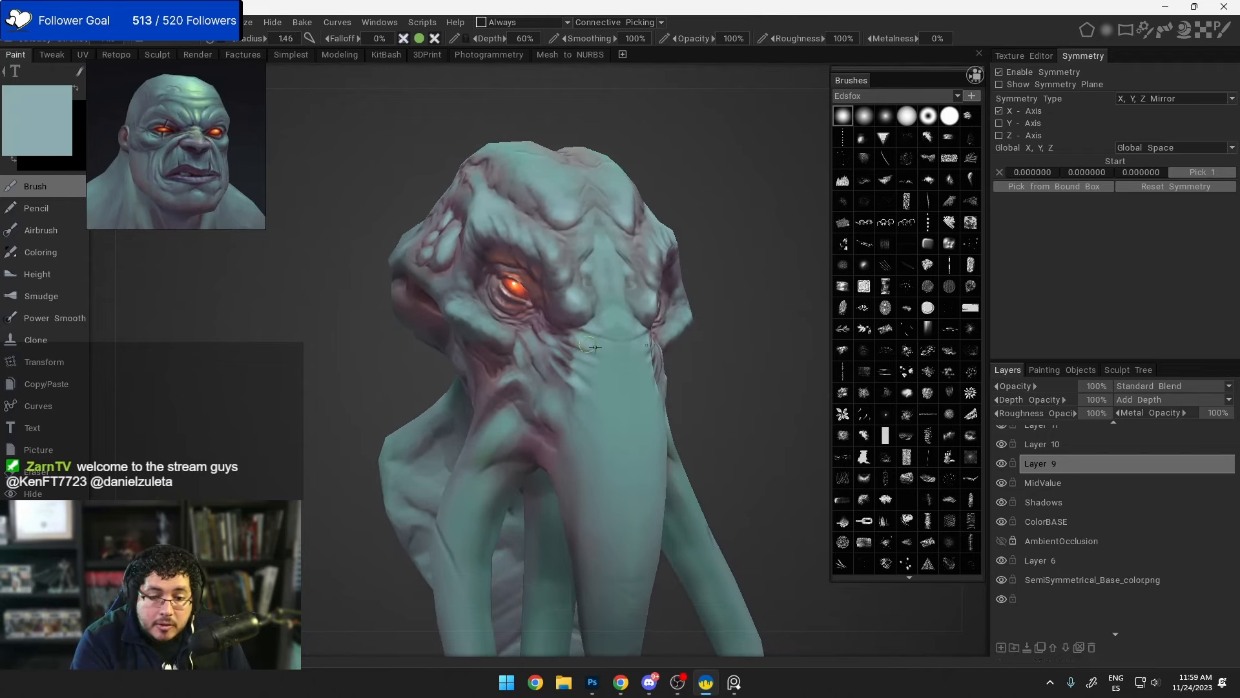
mouse_move(575, 362)
left_mouse_down()
mouse_move(601, 373)
mouse_move(582, 391)
mouse_move(596, 420)
left_mouse_up()
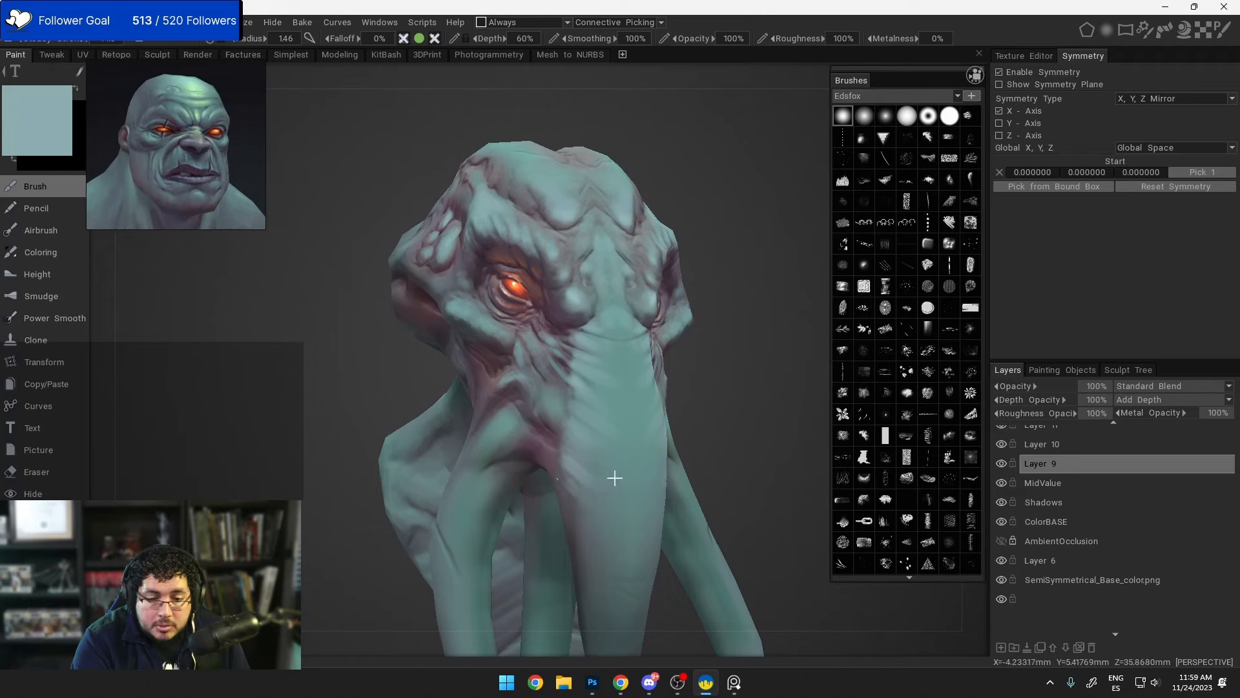
Step: Sample a dark reddish purple and deepen the shadow where the side and central tentacles meet, using a 0.900 radius and 190% depth
left_click_drag(615, 478, 649, 466, "alt")
key("v")
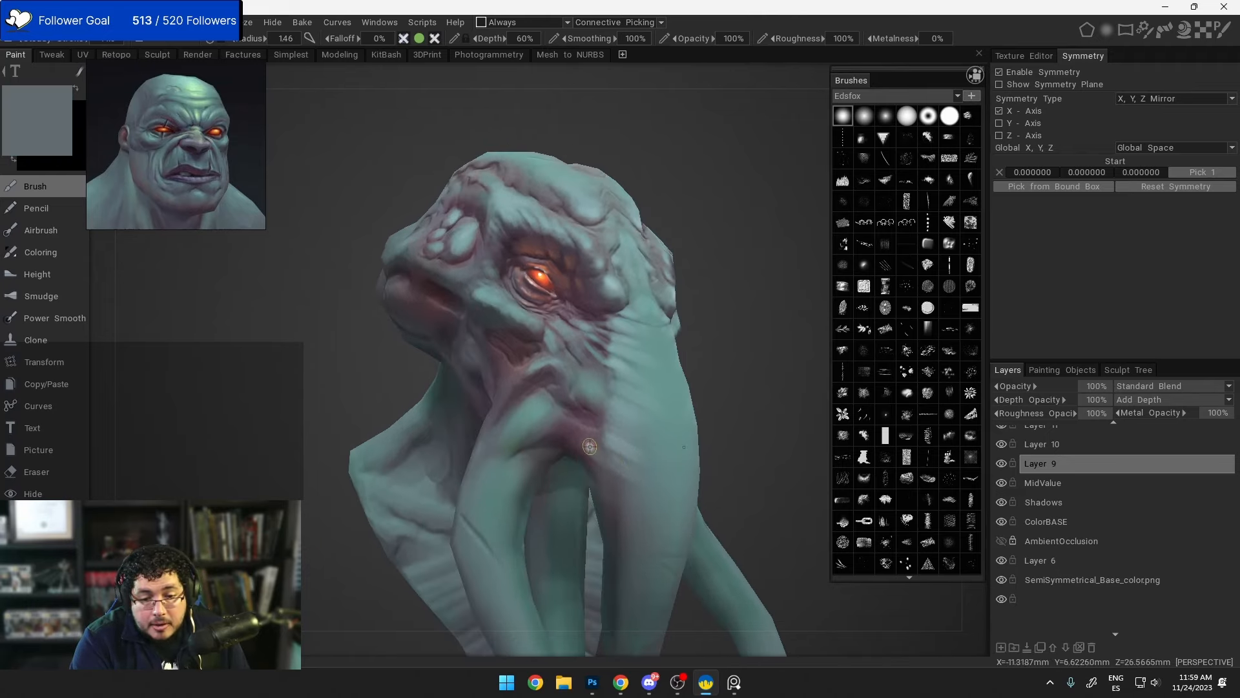
key("v")
left_click_drag(579, 441, 629, 473)
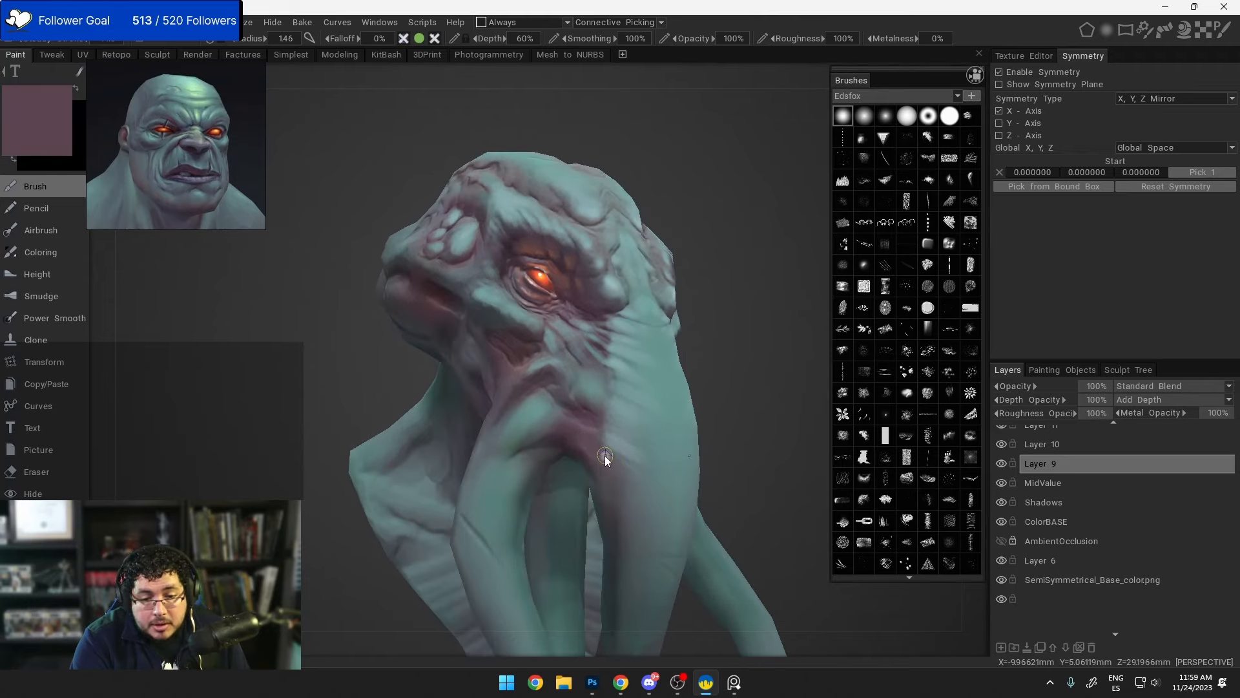
right_click_drag(605, 457, 603, 433)
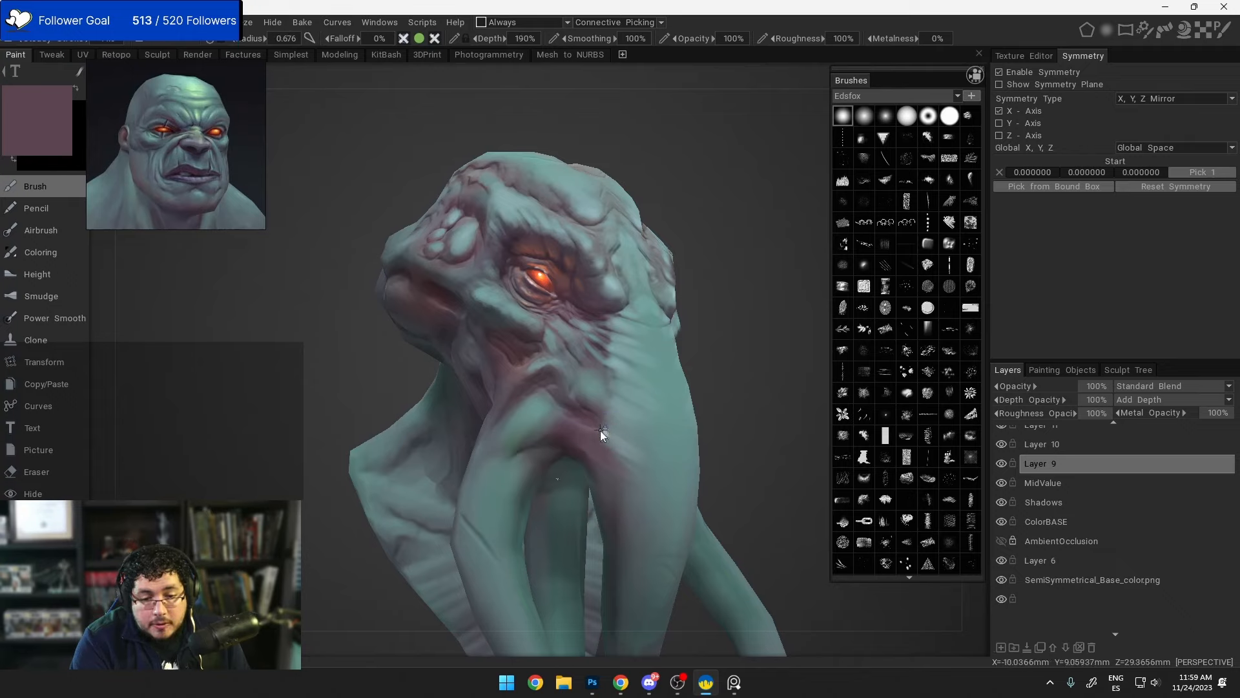
right_click_drag(600, 431, 624, 432)
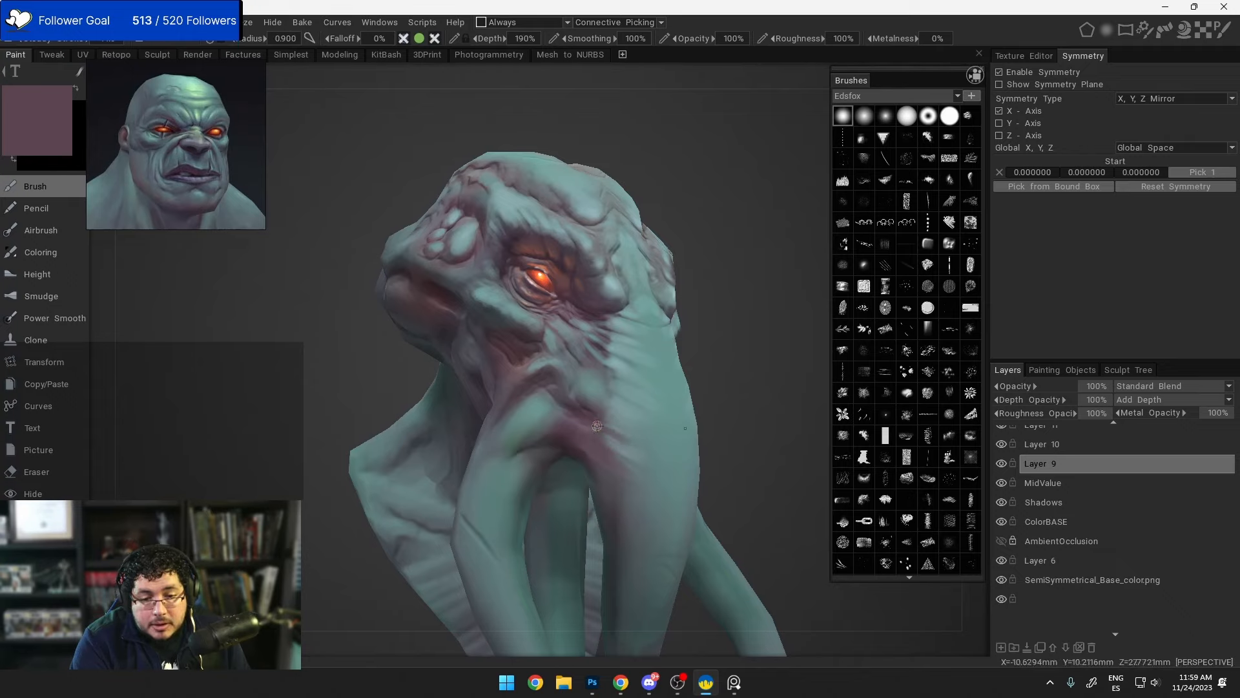
key("v")
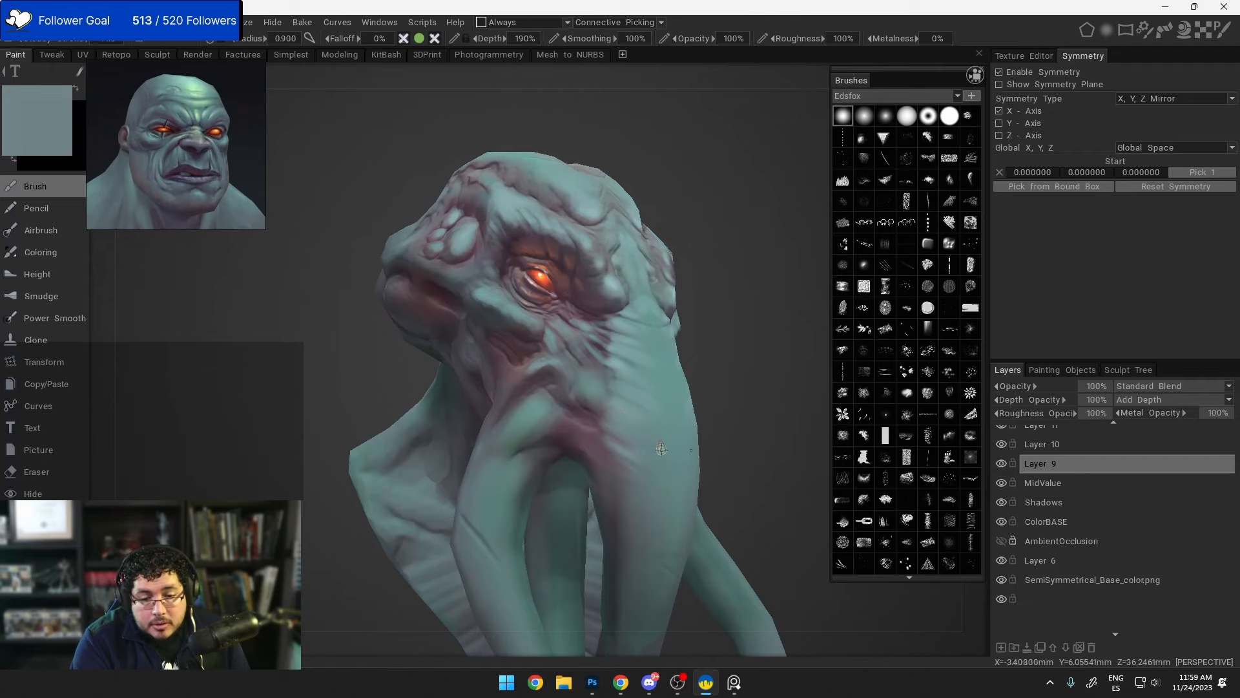
Step: Sample a mid teal and smooth the color over the front of the upper central tentacle with a 5.55 brush radius
right_click_drag(645, 360, 675, 219, "alt")
left_click_drag(675, 218, 633, 380, "alt")
right_click_drag(633, 380, 673, 395, "alt")
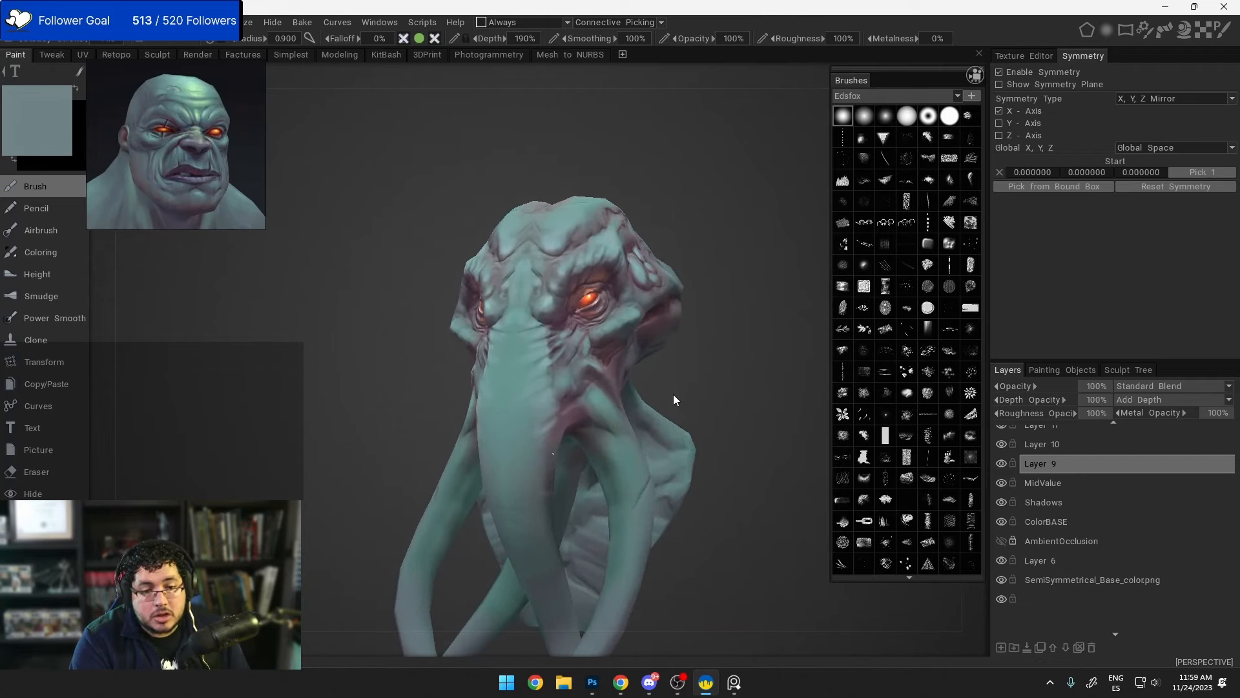
left_click_drag(673, 395, 592, 402, "alt")
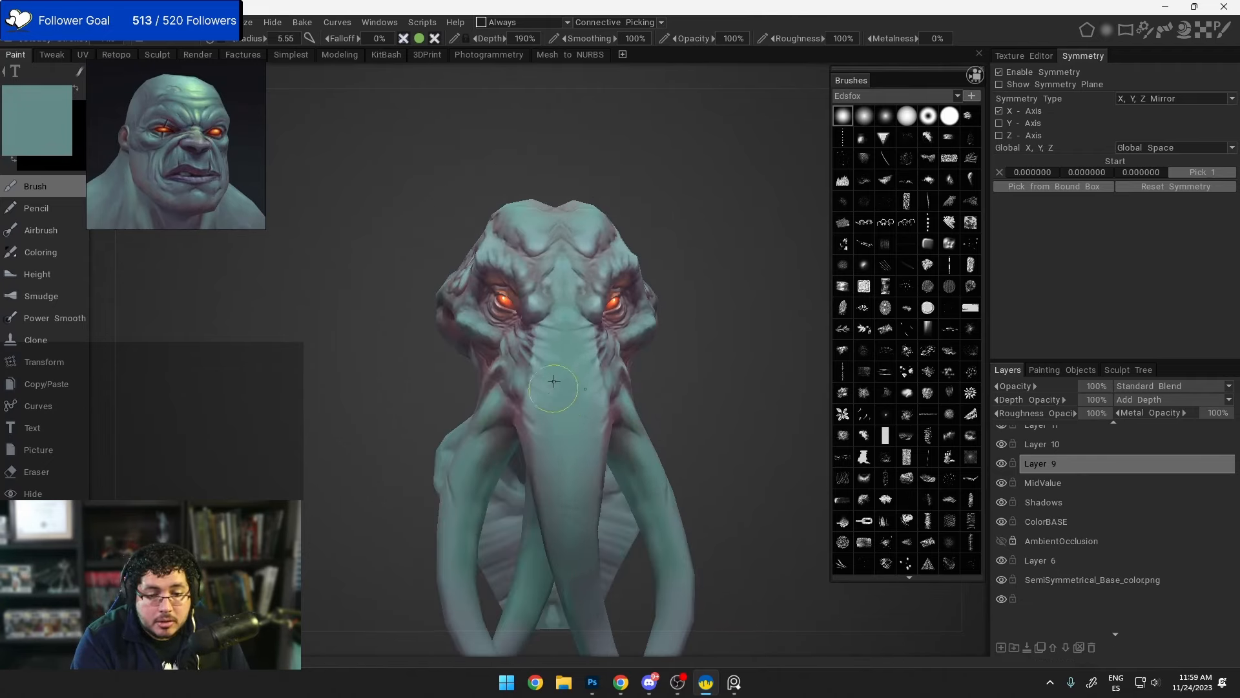
mouse_move(550, 390)
left_mouse_down("alt")
mouse_move(656, 397)
mouse_move(642, 366)
mouse_move(680, 361)
left_mouse_up("alt")
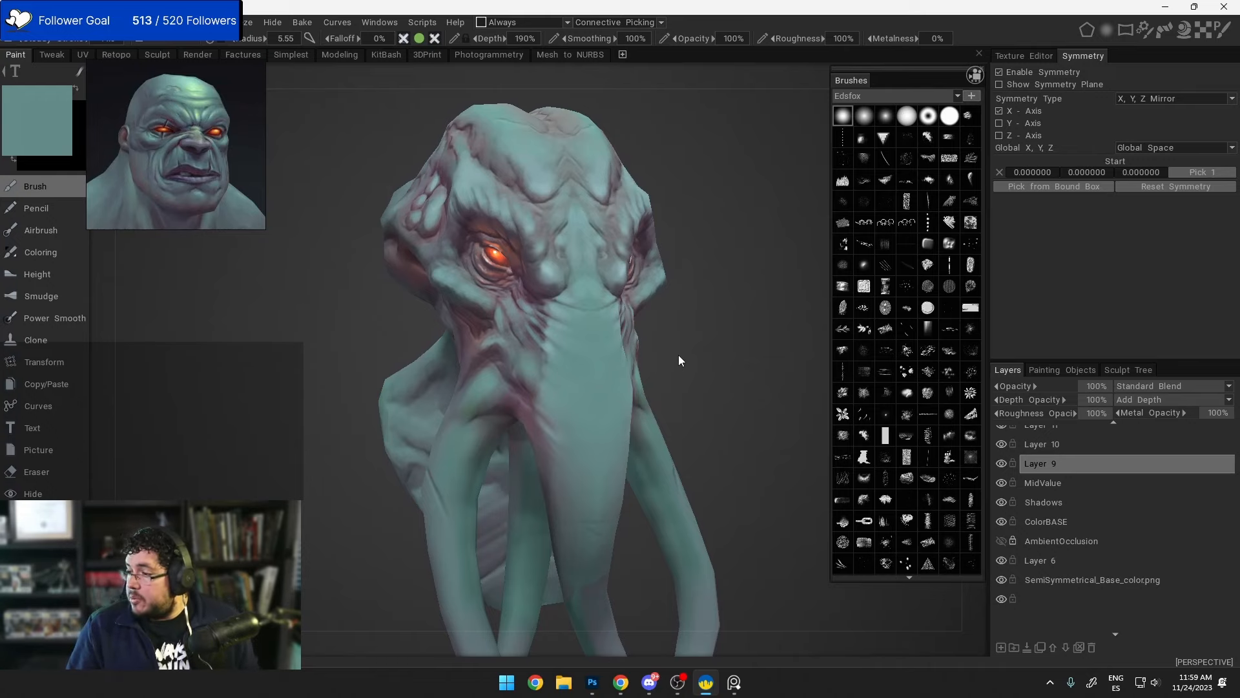
Step: Sample a pale teal, set the depth to 29% and the radius to 3.34, and paint highlights on the rounded forehead bumps
scroll(699, 307, "up", 2)
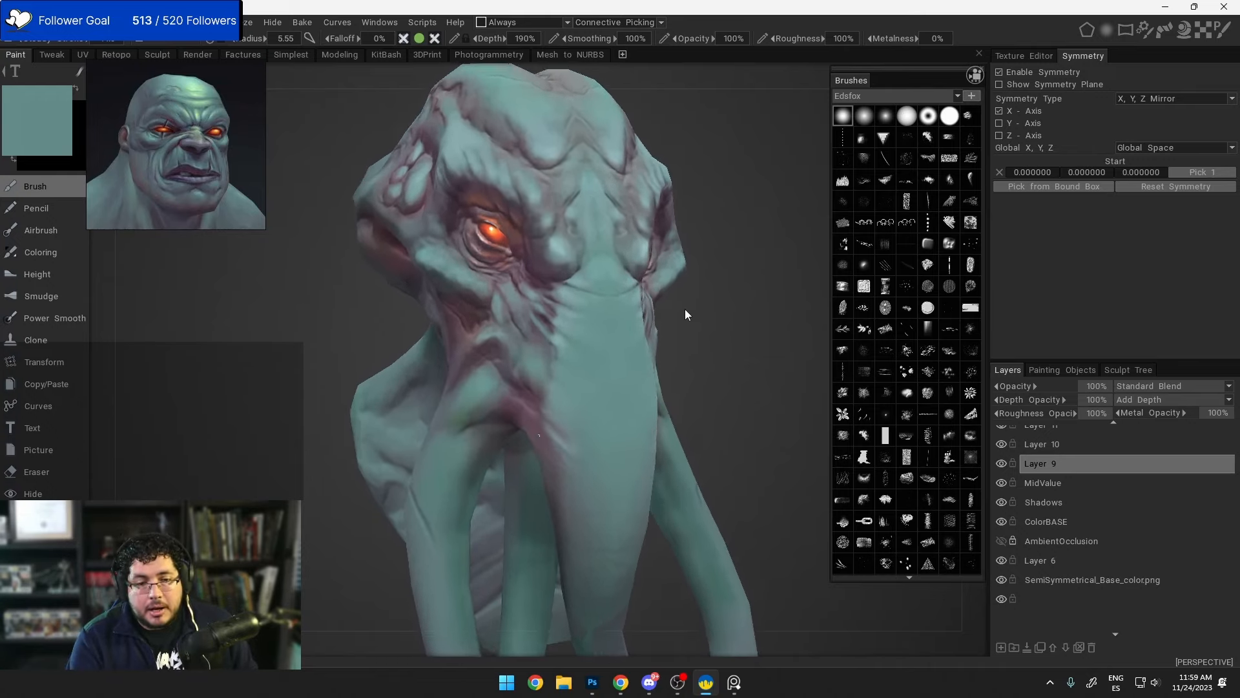
left_click_drag(685, 310, 696, 413)
middle_click_drag(696, 413, 708, 439)
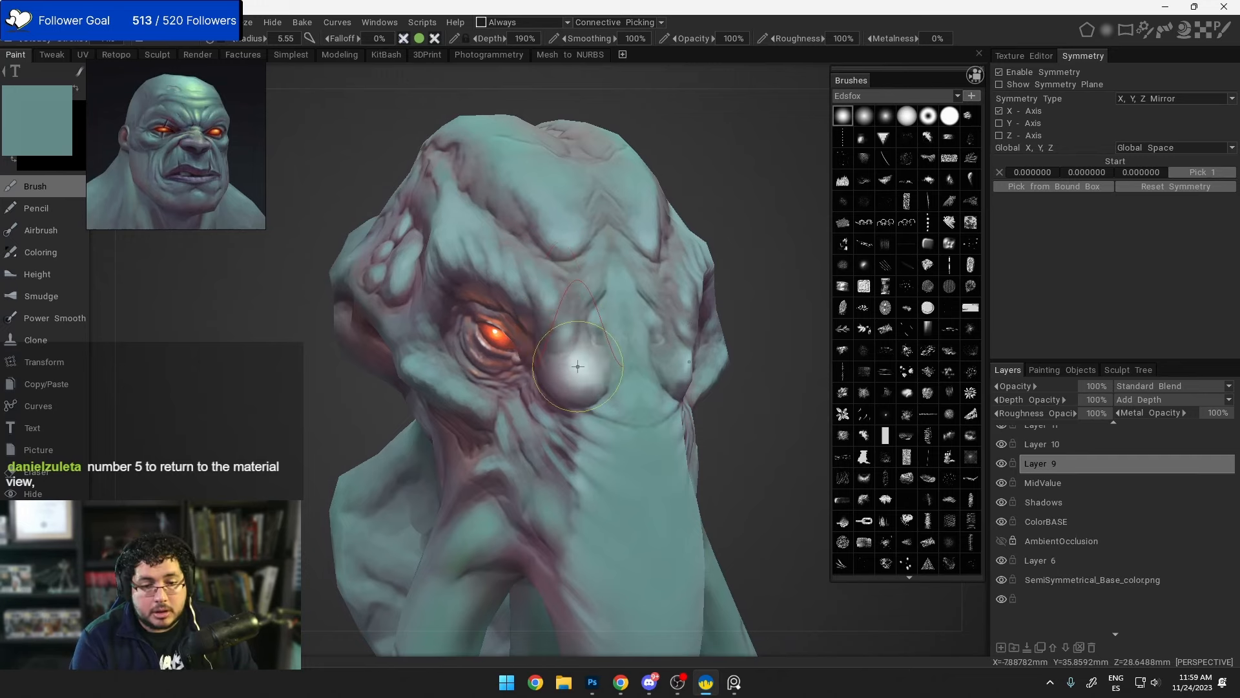
key("v")
mouse_move(570, 232)
right_mouse_down()
mouse_move(560, 233)
mouse_move(559, 264)
mouse_move(549, 238)
right_mouse_up()
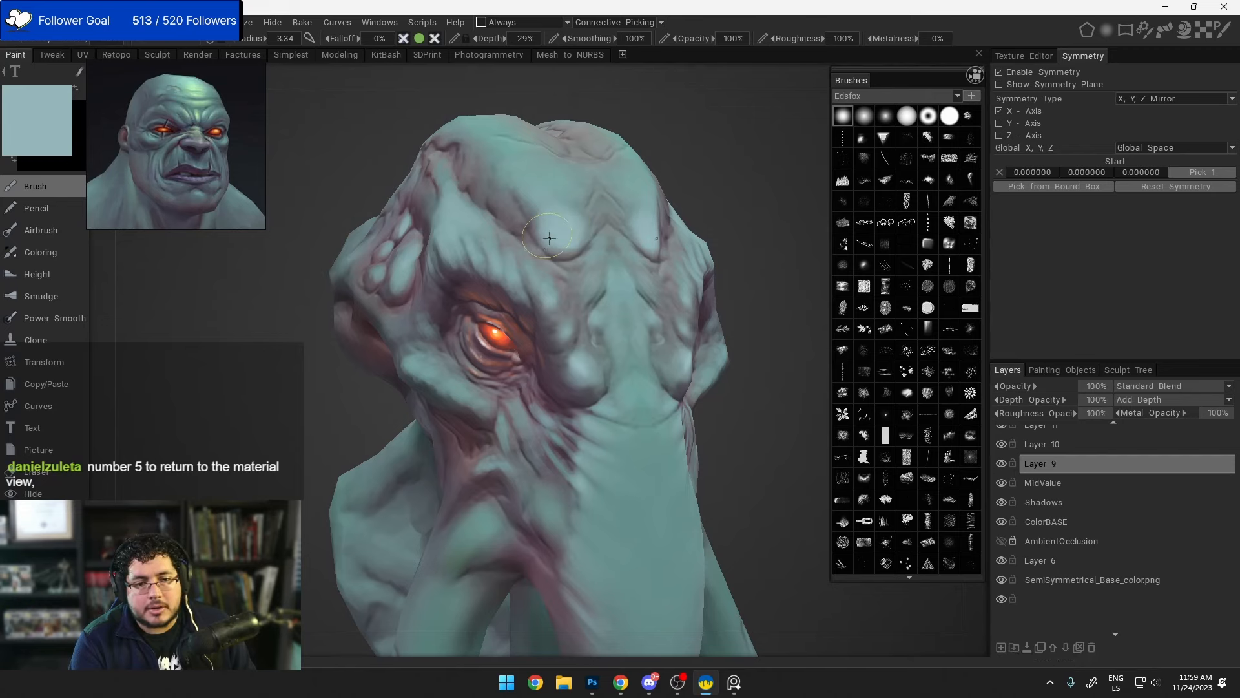
mouse_move(572, 194)
left_mouse_down("alt")
mouse_move(568, 215)
mouse_move(532, 222)
left_mouse_up("alt")
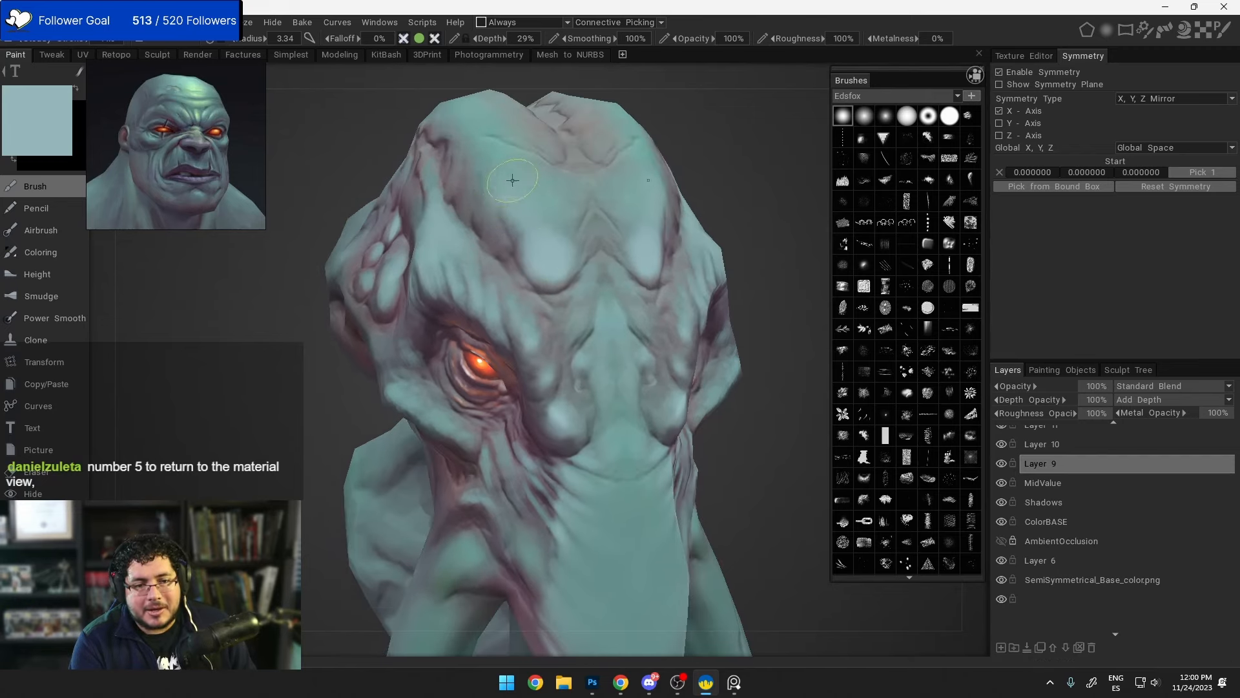
Step: Paint pale highlights between the eyes and lower forehead with a 1.99 brush radius, reducing it to 1.00
left_click_drag(607, 334, 614, 280, "alt")
mouse_move(614, 280)
right_mouse_down("alt")
mouse_move(621, 300)
mouse_move(600, 288)
right_mouse_up("alt")
left_click_drag(601, 288, 613, 282)
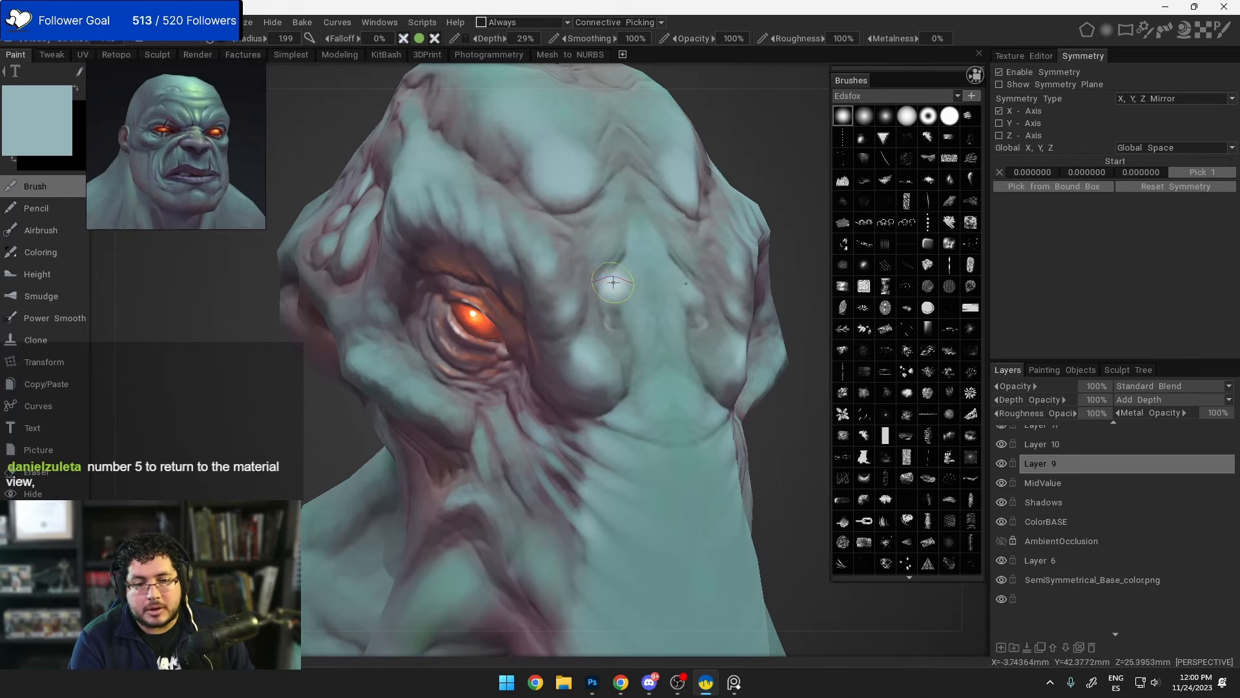
right_click_drag(613, 283, 605, 290, "alt")
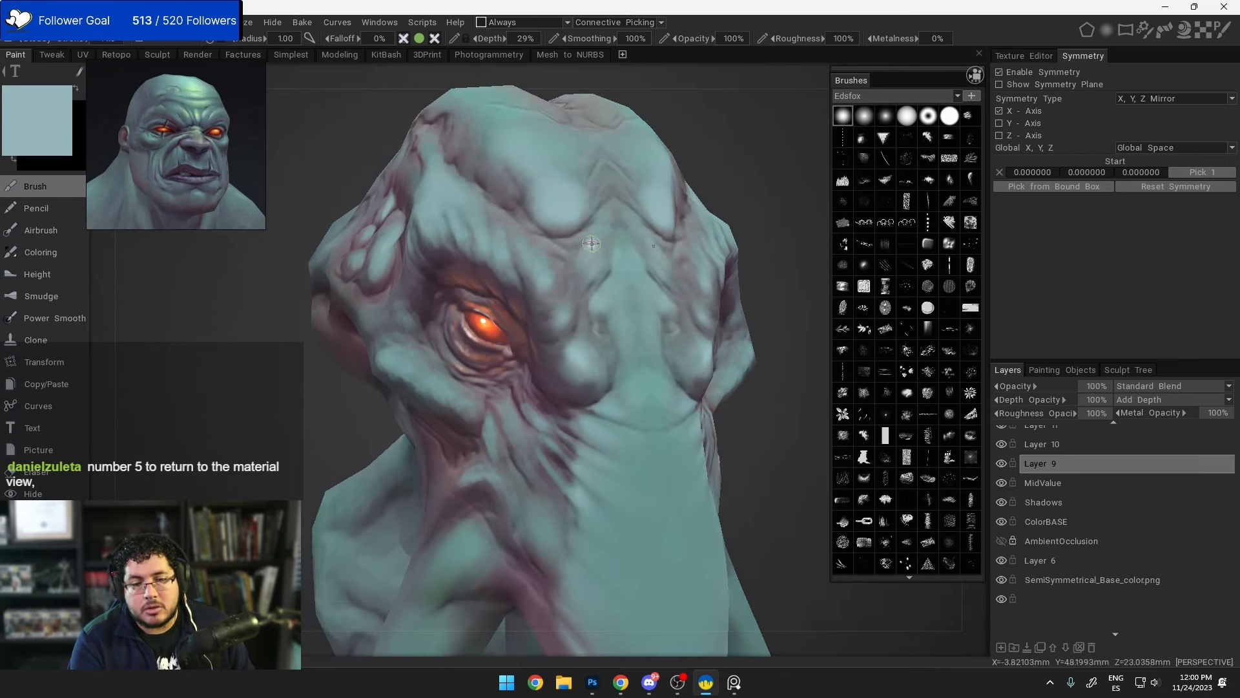
Step: Enlarge the brush radius to 2.08 and add pale highlights along the creases at the top of the central tentacle
right_click_drag(629, 270, 656, 183, "alt")
middle_click_drag(662, 298, 635, 203, "alt")
left_click_drag(662, 306, 642, 305, "alt")
middle_click_drag(642, 305, 655, 329, "alt")
right_click_drag(646, 285, 636, 341, "alt")
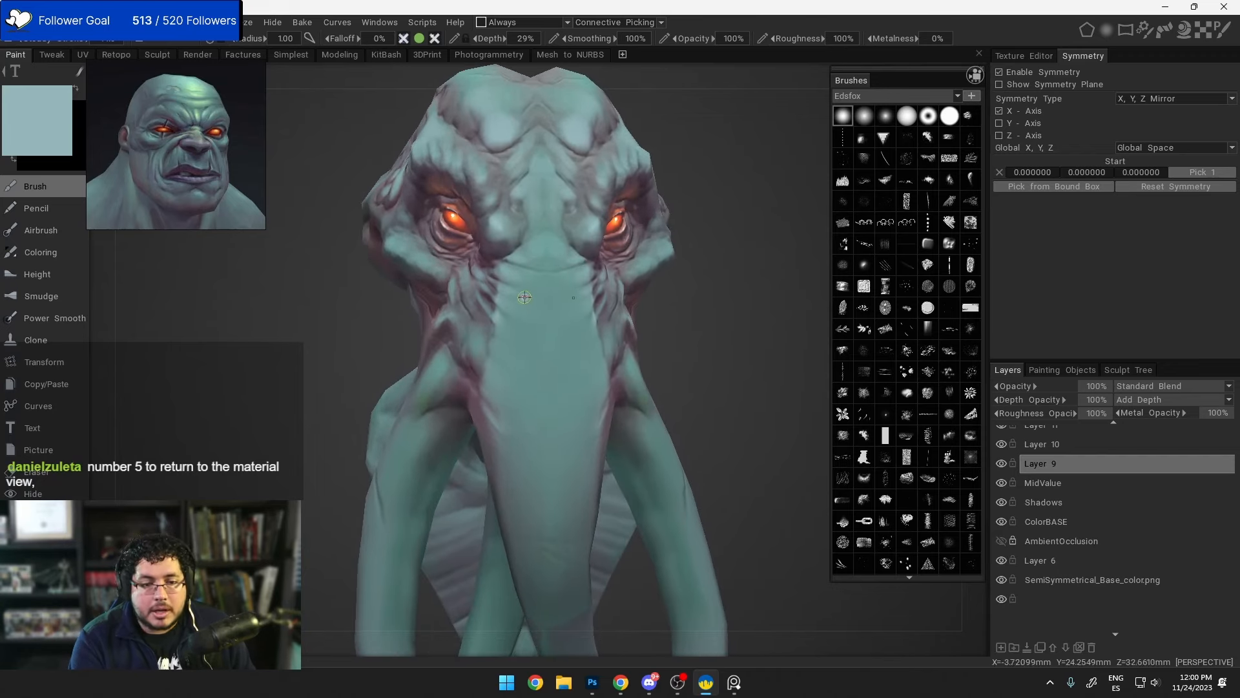
key("bracketright")
key("bracketright")
key("bracketright")
key("bracketright")
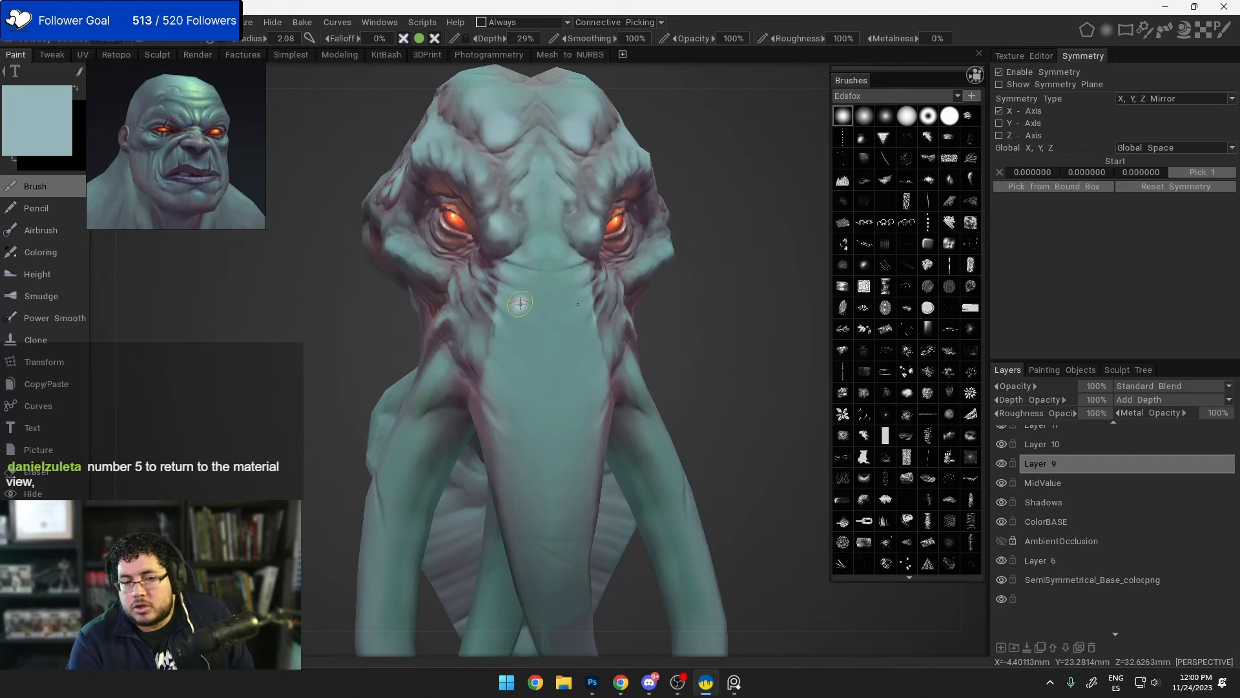
Step: Sample a dark purple from the shaded skin as the brush color
left_click_drag(520, 304, 554, 285, "alt")
key("v")
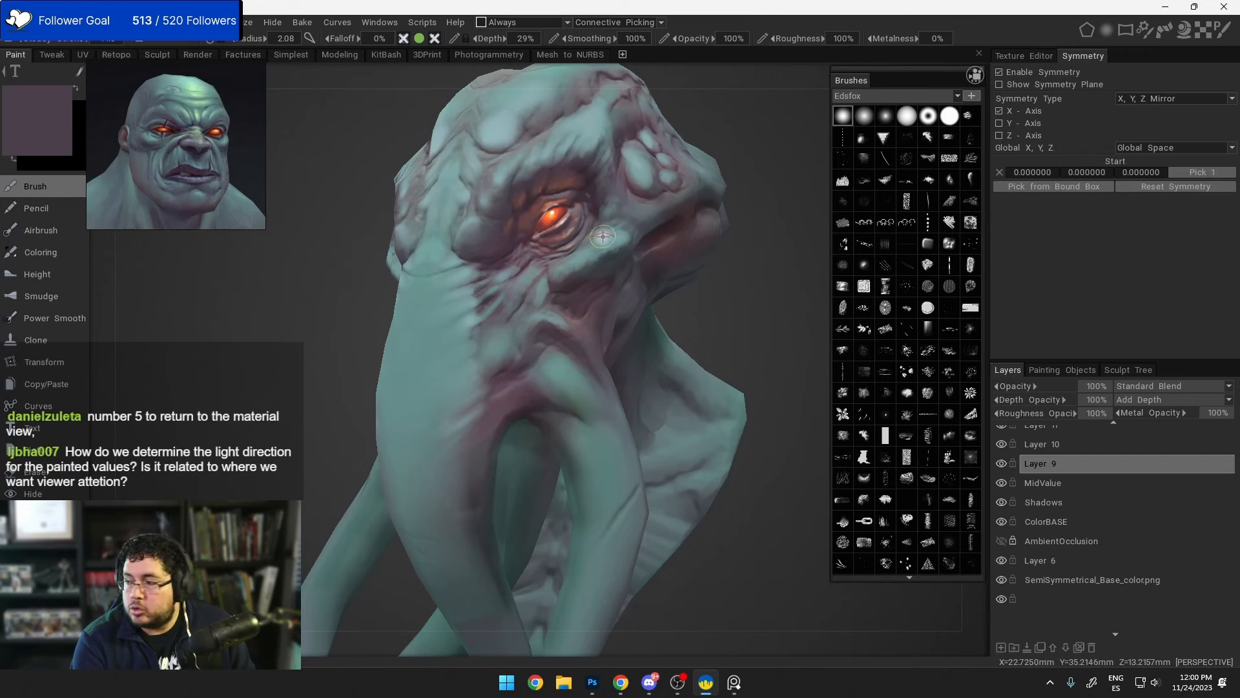
Step: Examine the painted light and shadow on the whole head from several angles and distances
left_click_drag(601, 236, 610, 241, "alt")
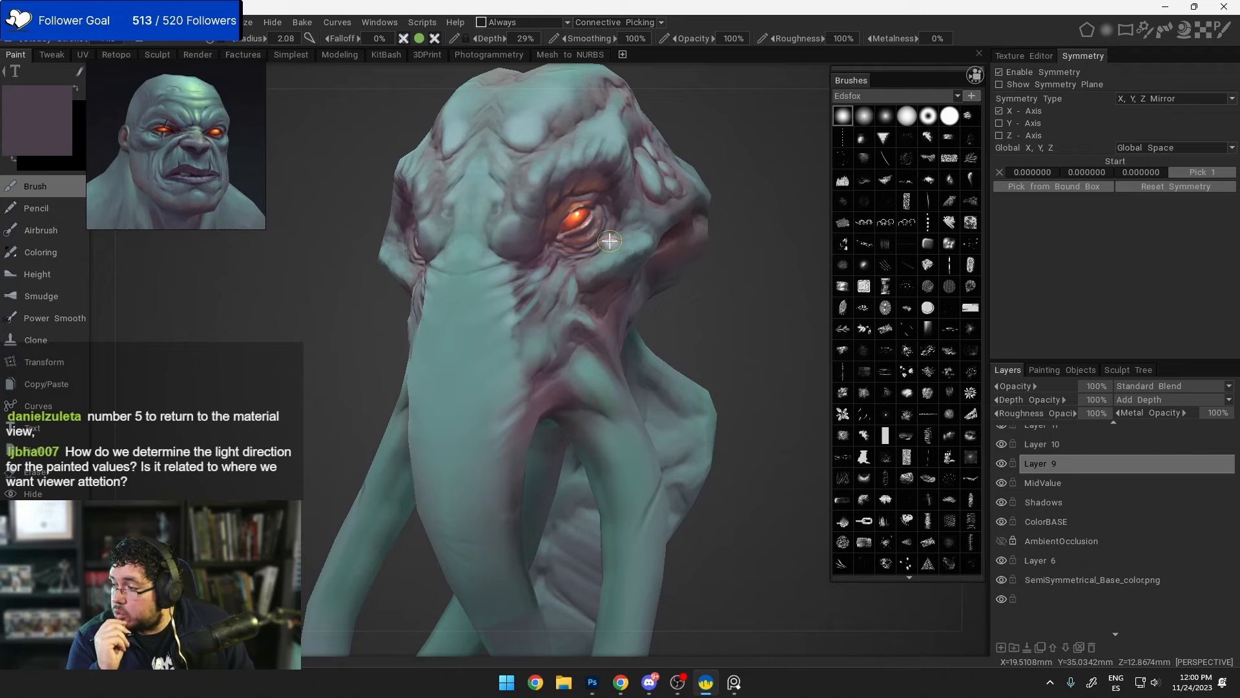
left_click_drag(677, 352, 715, 306)
right_click_drag(682, 262, 672, 351)
left_click_drag(672, 352, 718, 352)
right_click_drag(707, 429, 684, 402)
left_click_drag(685, 402, 664, 413)
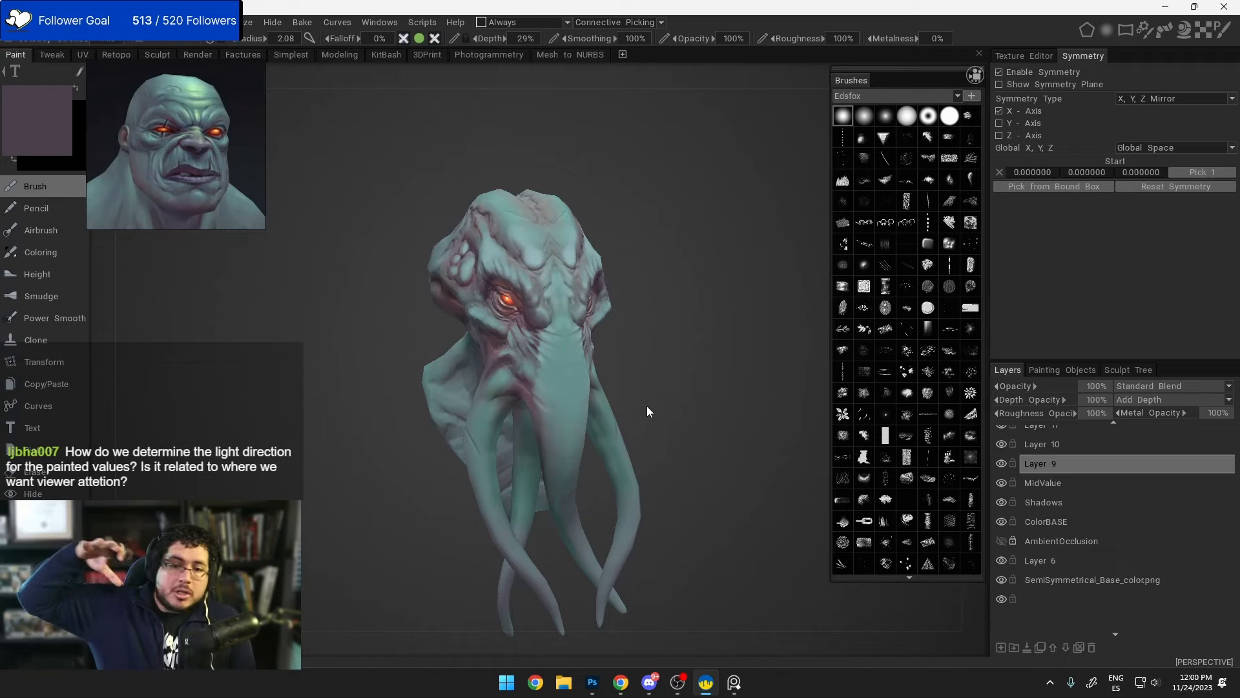
mouse_move(648, 412)
left_mouse_down()
mouse_move(723, 351)
mouse_move(737, 288)
mouse_move(662, 357)
mouse_move(644, 268)
left_mouse_up()
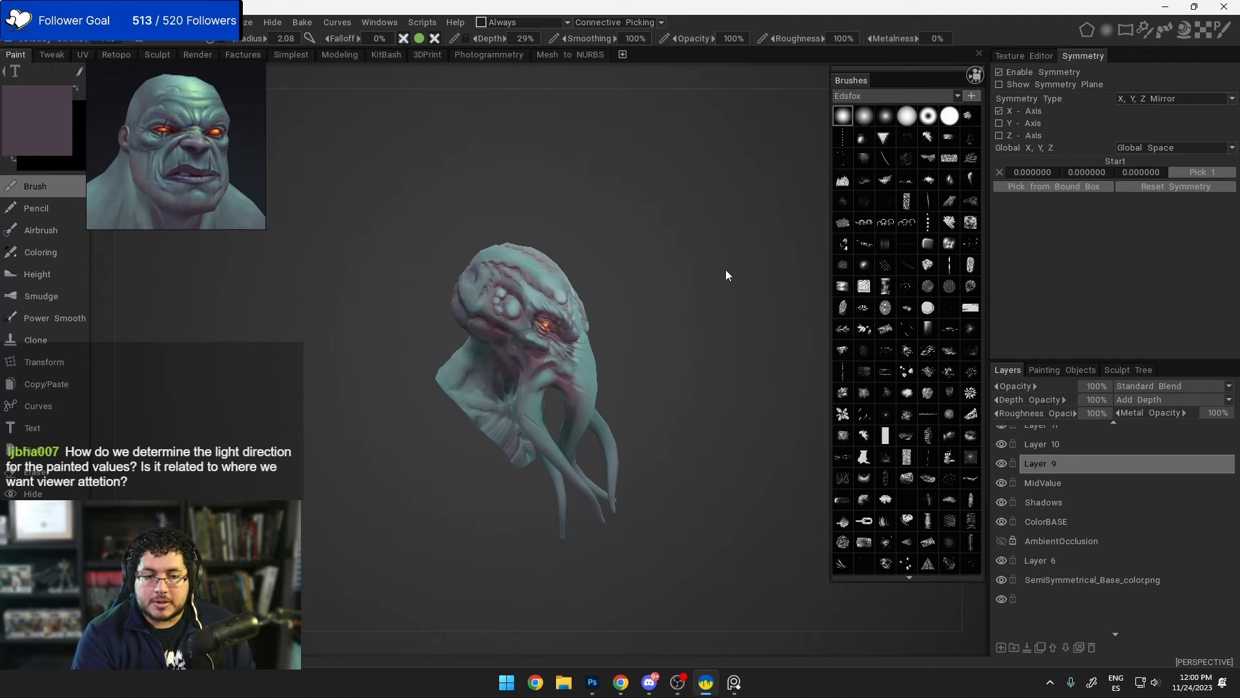
left_click_drag(726, 276, 620, 308)
right_click_drag(620, 308, 696, 415)
left_click_drag(695, 415, 715, 372)
right_click_drag(716, 371, 722, 414)
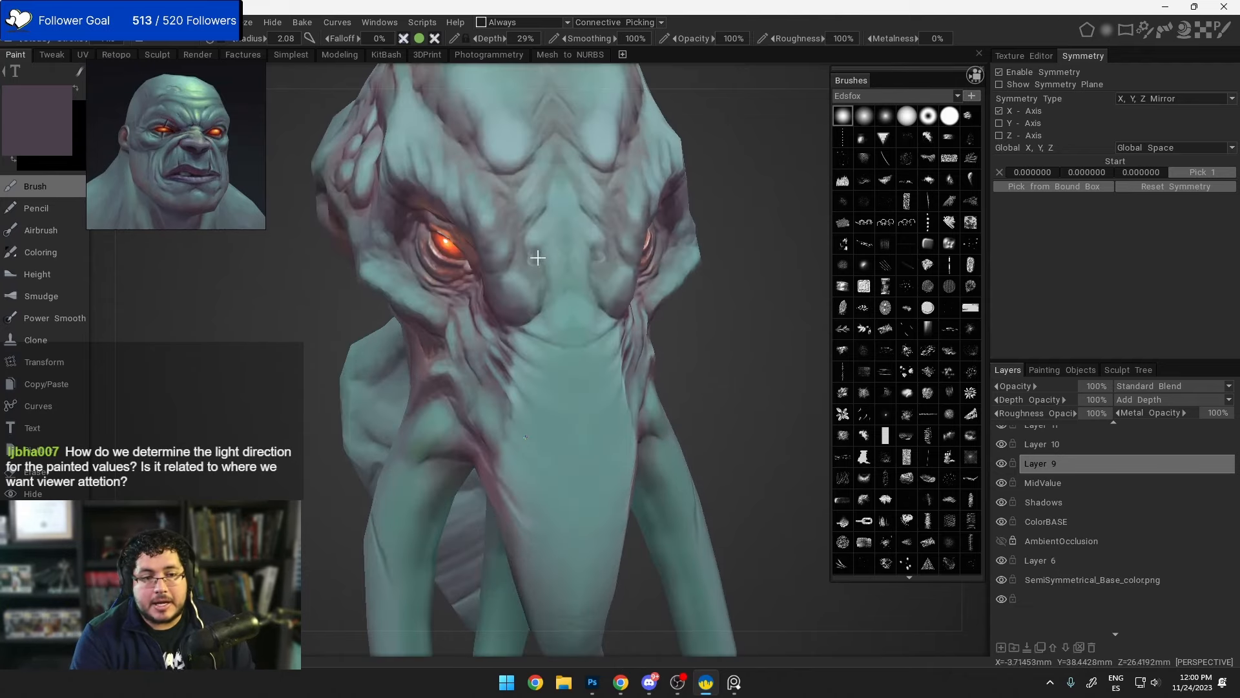
Step: Sample a light teal from the forehead and lighten it to pale cyan #A6D0D5 as the brush color
left_click_drag(708, 312, 697, 274)
right_click_drag(697, 274, 704, 288)
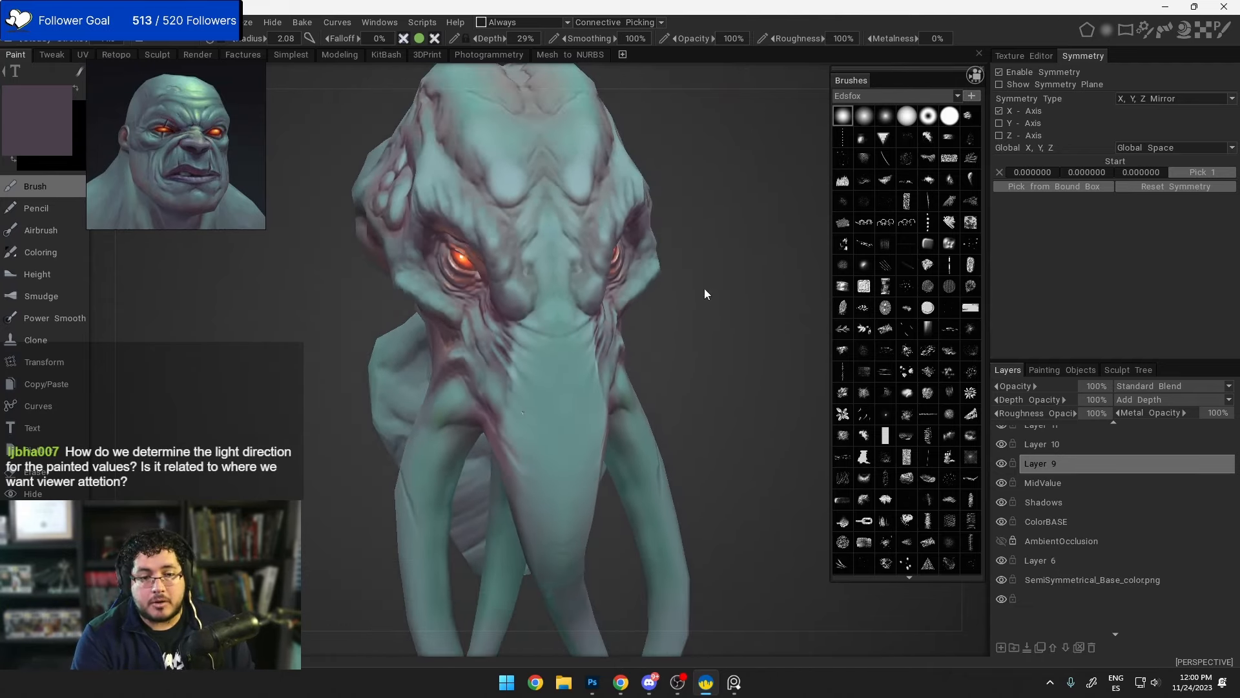
left_click_drag(704, 288, 700, 310)
right_click_drag(701, 310, 691, 321)
left_click_drag(532, 359, 530, 342, "alt")
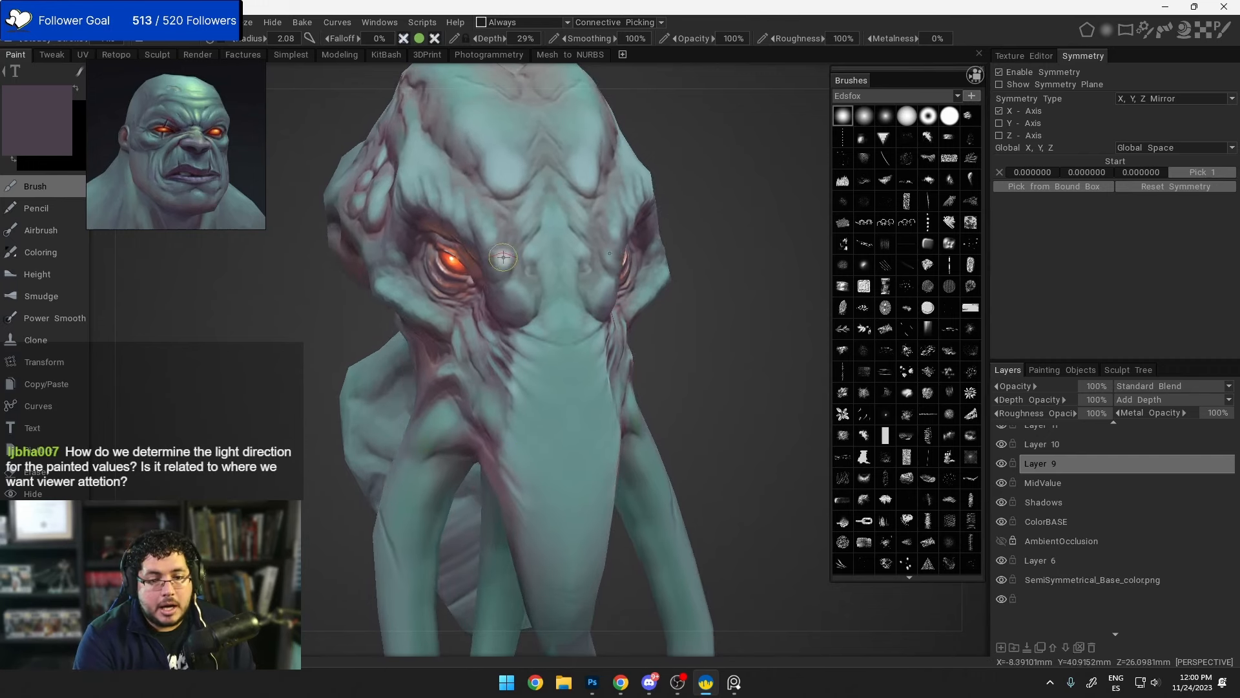
left_click(29, 133)
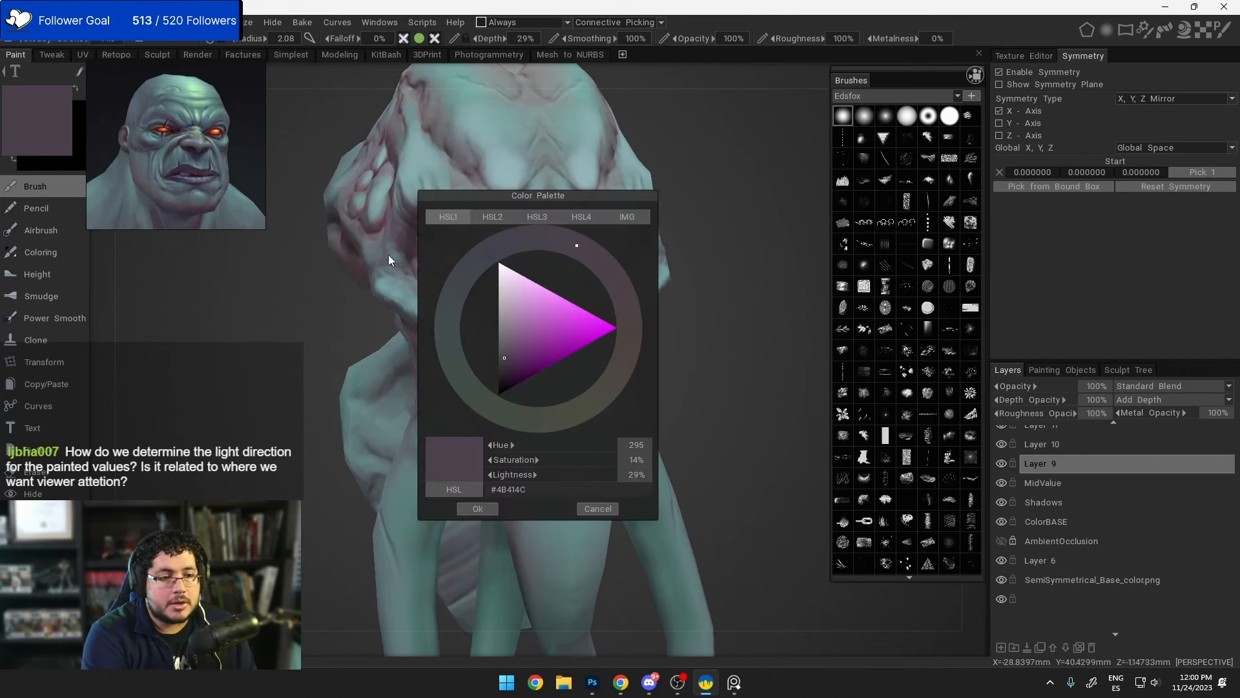
left_click(511, 175)
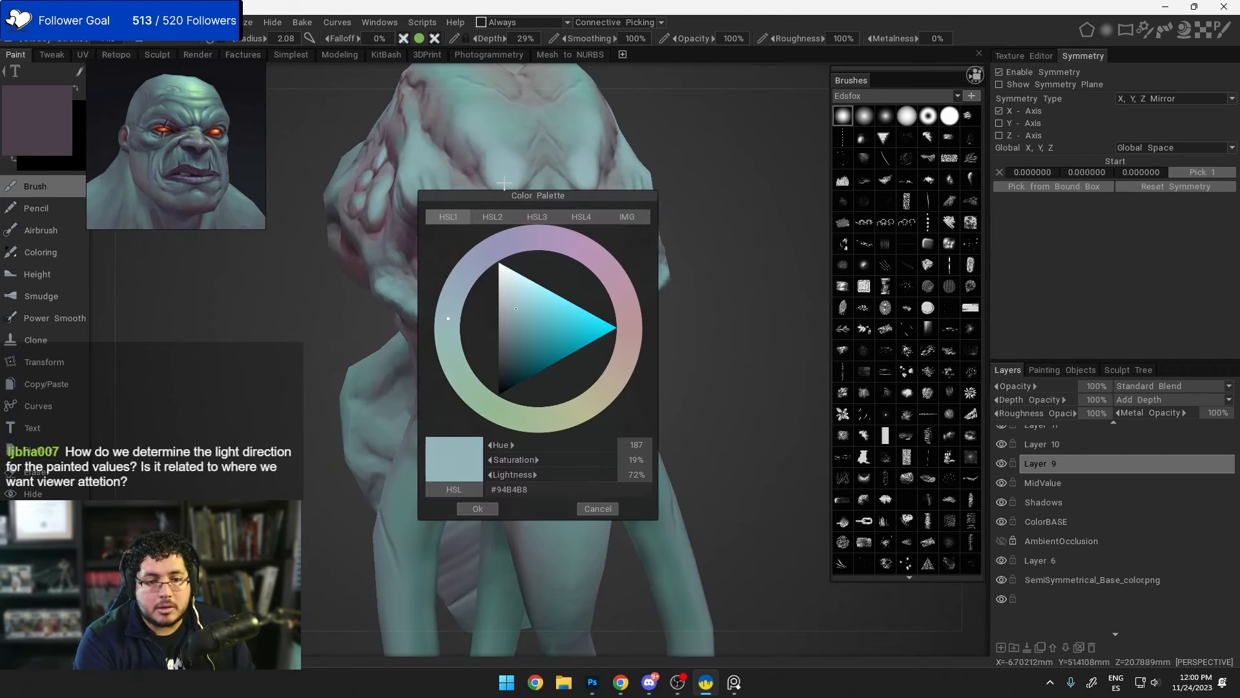
left_click(521, 300)
left_click(524, 295)
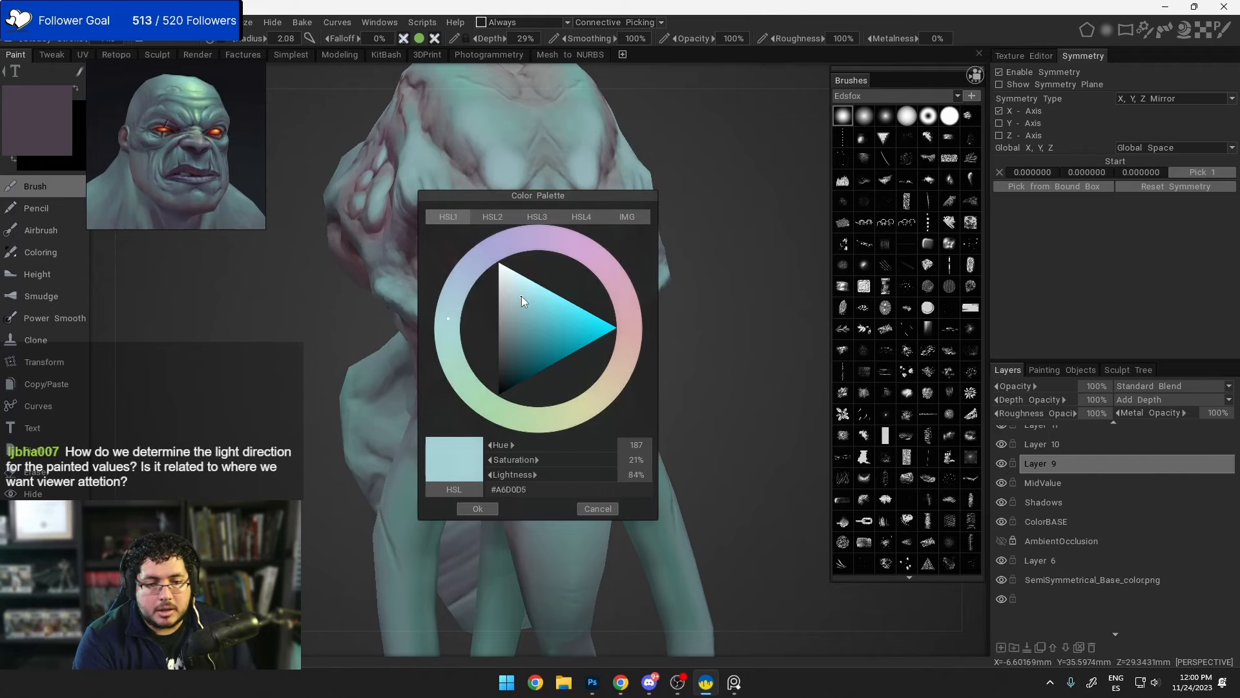
left_click(478, 509)
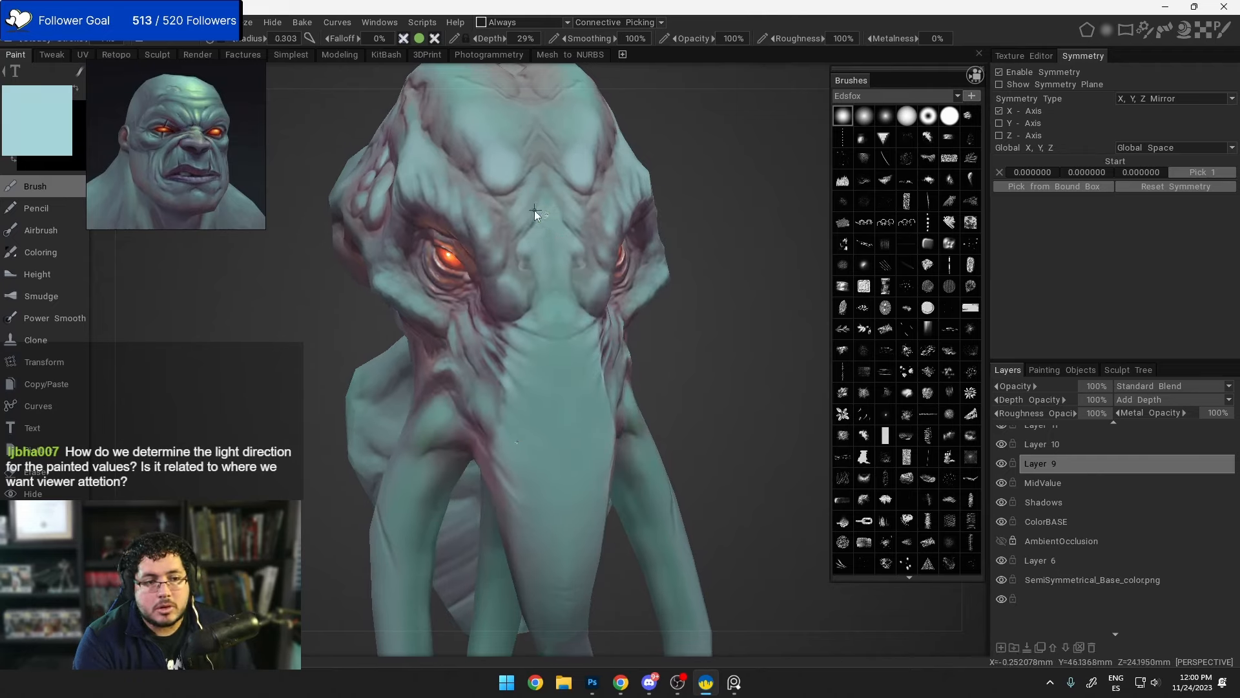
Step: Enlarge the brush radius to 0.993 and paint pale cyan highlights on the rounded tips of the lower forehead bumps
key("bracketright")
key("bracketright")
key("bracketright")
key("bracketright")
key("bracketright")
key("bracketright")
left_click_drag(489, 188, 504, 184)
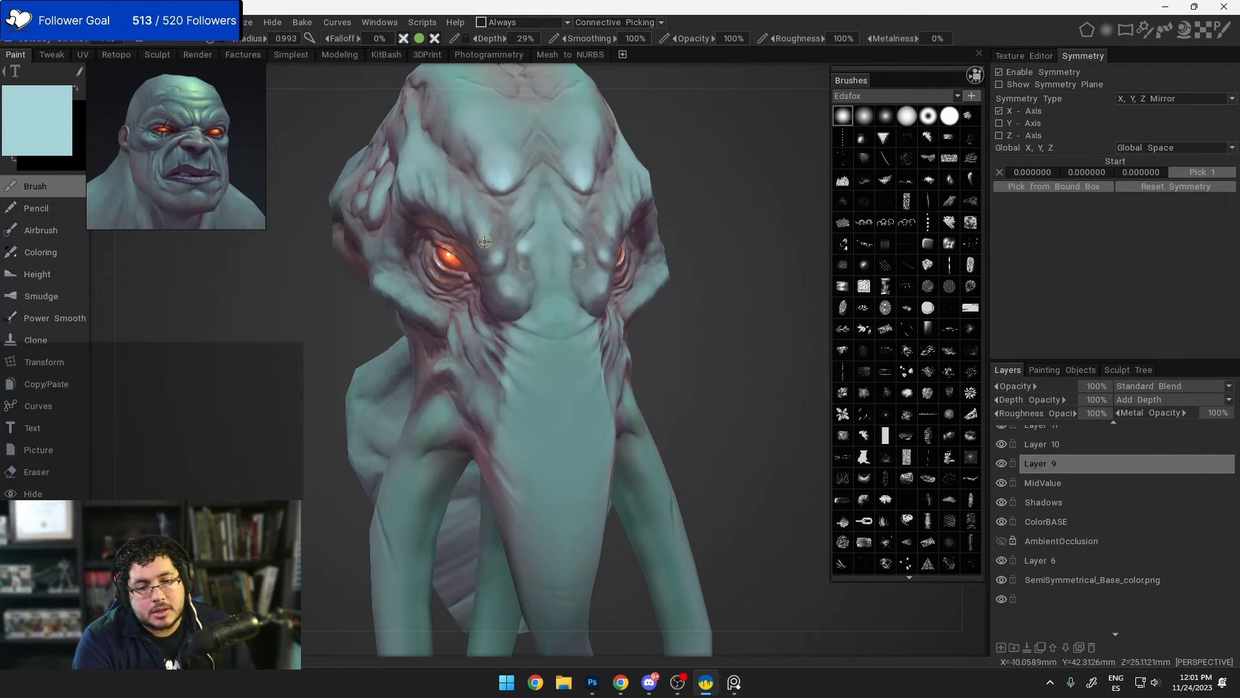
Step: Reduce the brush radius to 0.638 and paint pale highlights on the small bumps between the eyes
left_click_drag(511, 267, 498, 286, "alt")
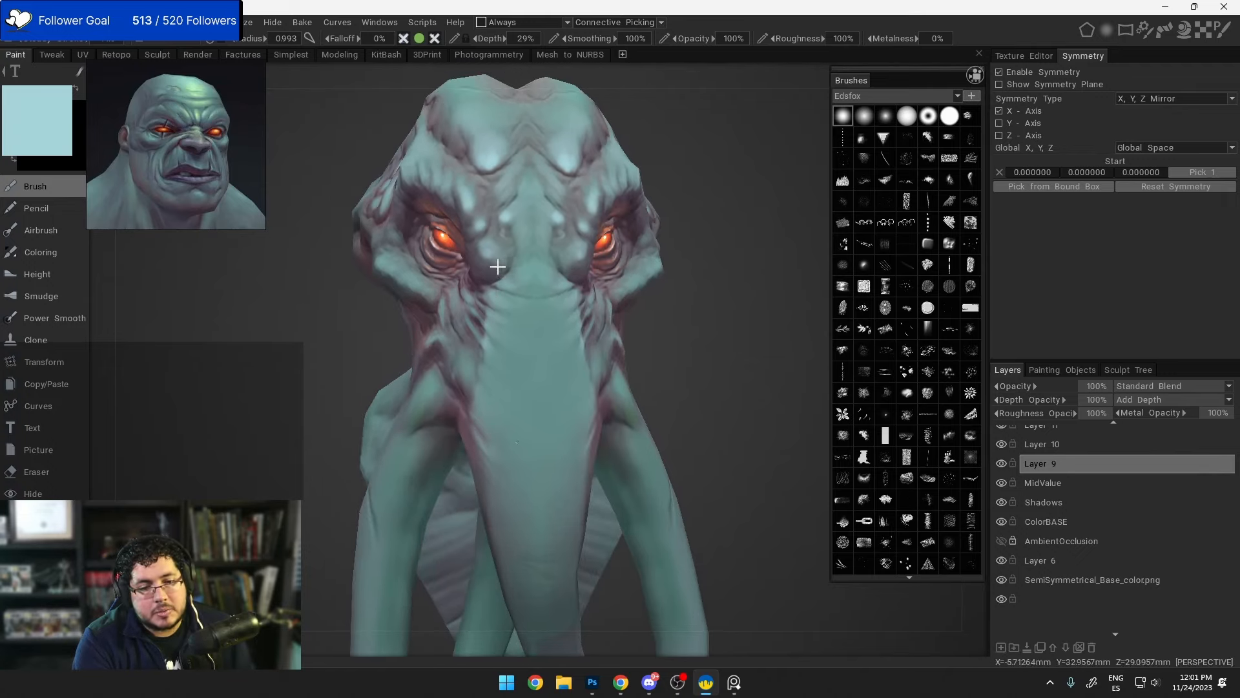
right_click_drag(498, 266, 506, 280, "alt")
left_click_drag(507, 280, 510, 277, "alt")
right_click_drag(509, 276, 508, 250, "alt")
mouse_move(528, 234)
left_mouse_down("alt")
mouse_move(530, 266)
mouse_move(530, 251)
left_mouse_up("alt")
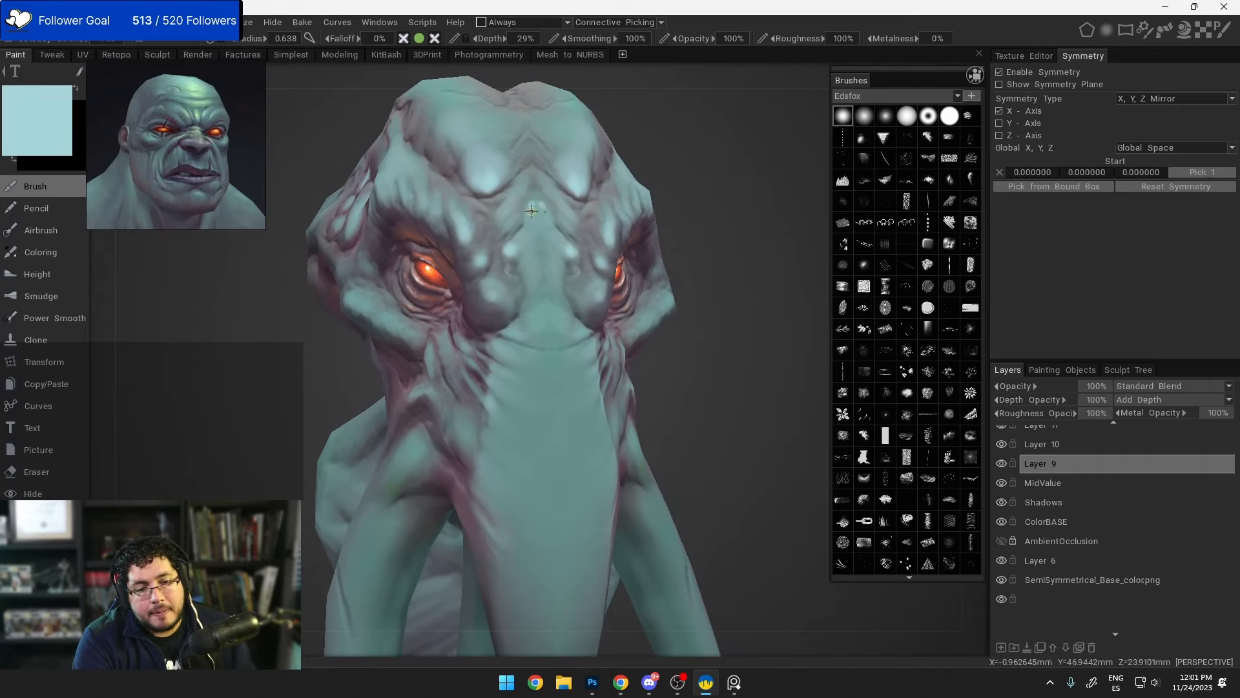
Step: Undo the last stroke, reduce the brush radius to 0.352, and paint small paired highlights down the central ridge between the eyes
left_click_drag(522, 217, 526, 231, "alt")
right_click_drag(526, 179, 540, 213, "alt")
middle_click_drag(540, 213, 532, 346, "alt")
key("ctrl+z")
right_click_drag(521, 255, 515, 251)
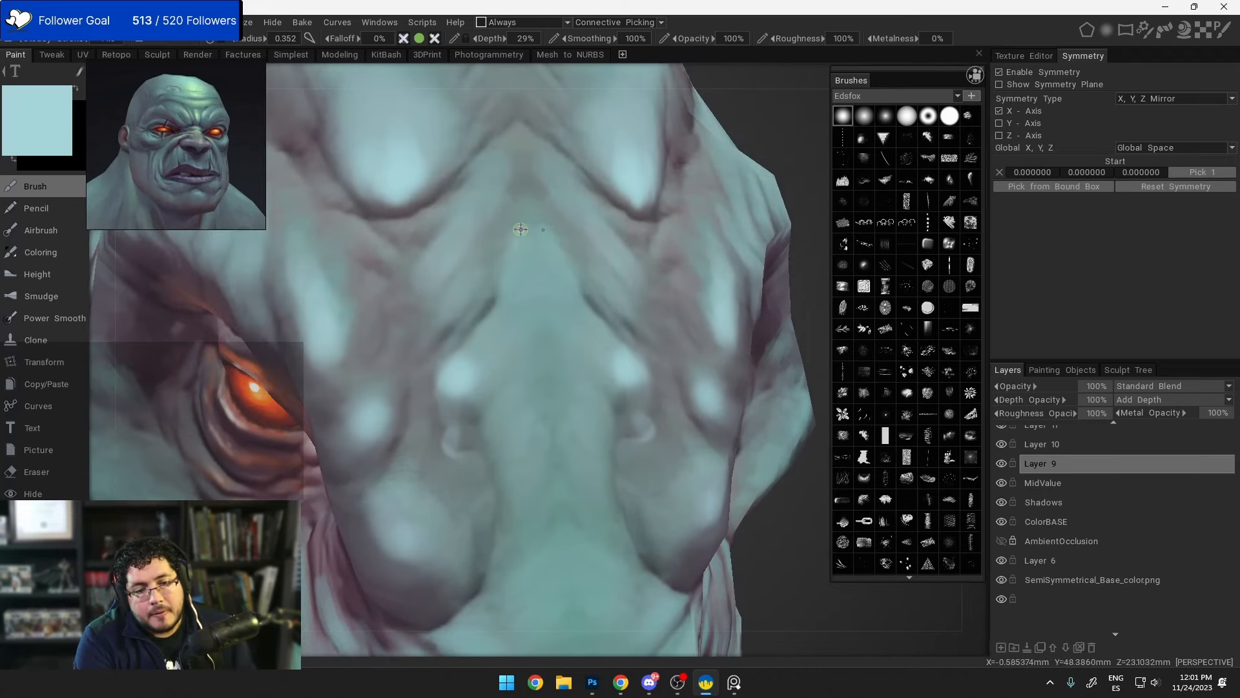
mouse_move(520, 229)
left_mouse_down()
mouse_move(504, 240)
mouse_move(523, 237)
left_mouse_up()
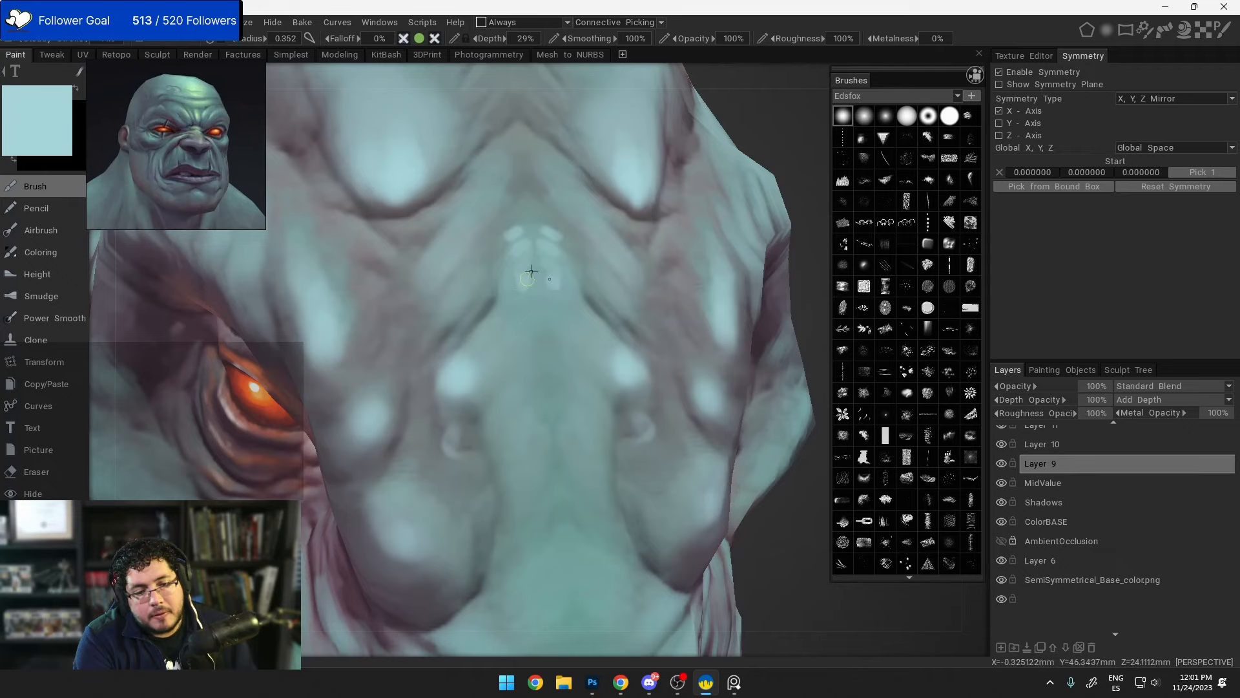
left_click_drag(531, 271, 503, 303)
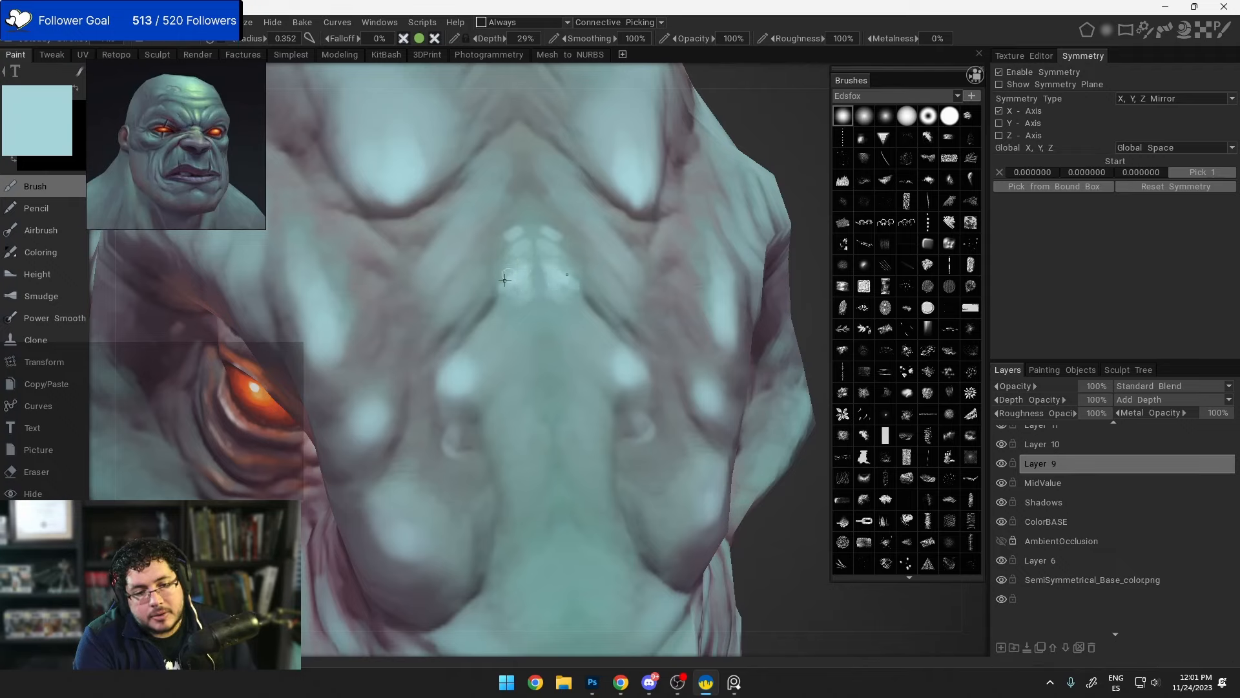
left_click_drag(535, 377, 496, 416)
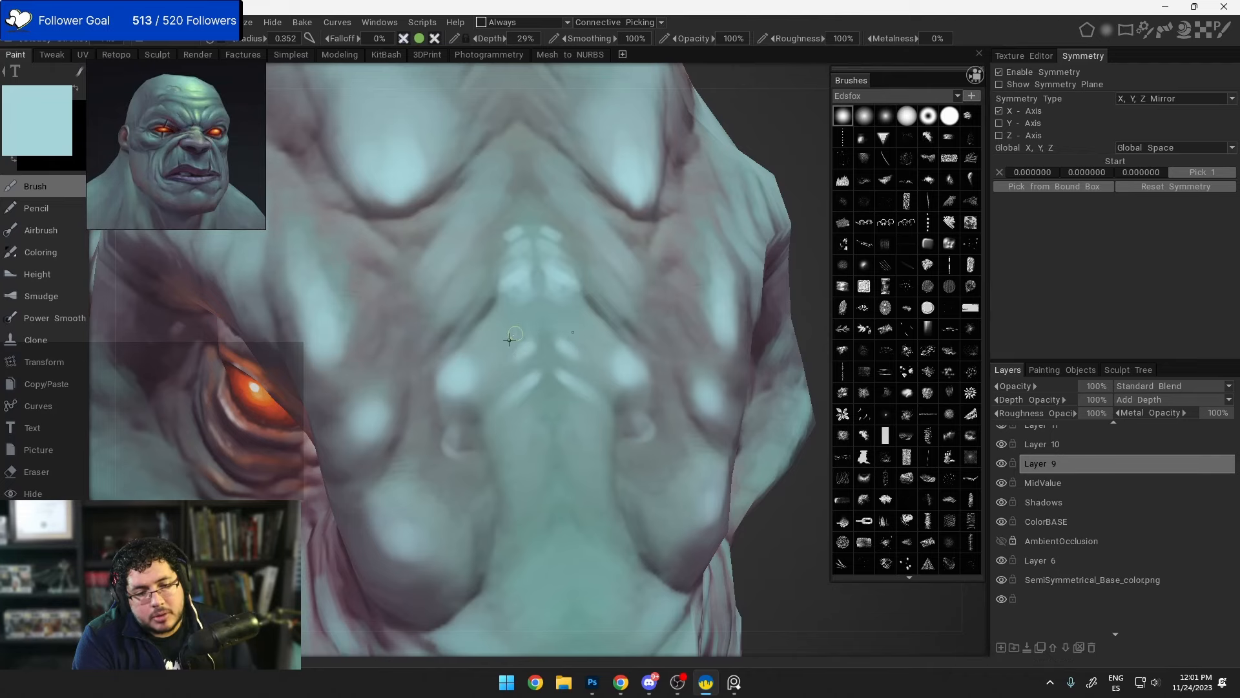
Step: Enlarge the brush radius to 1.31, highlight the ridge's lower end, and blend the bumps beside it with sampled gray-blue and light teal tones
scroll(564, 238, "down", 5)
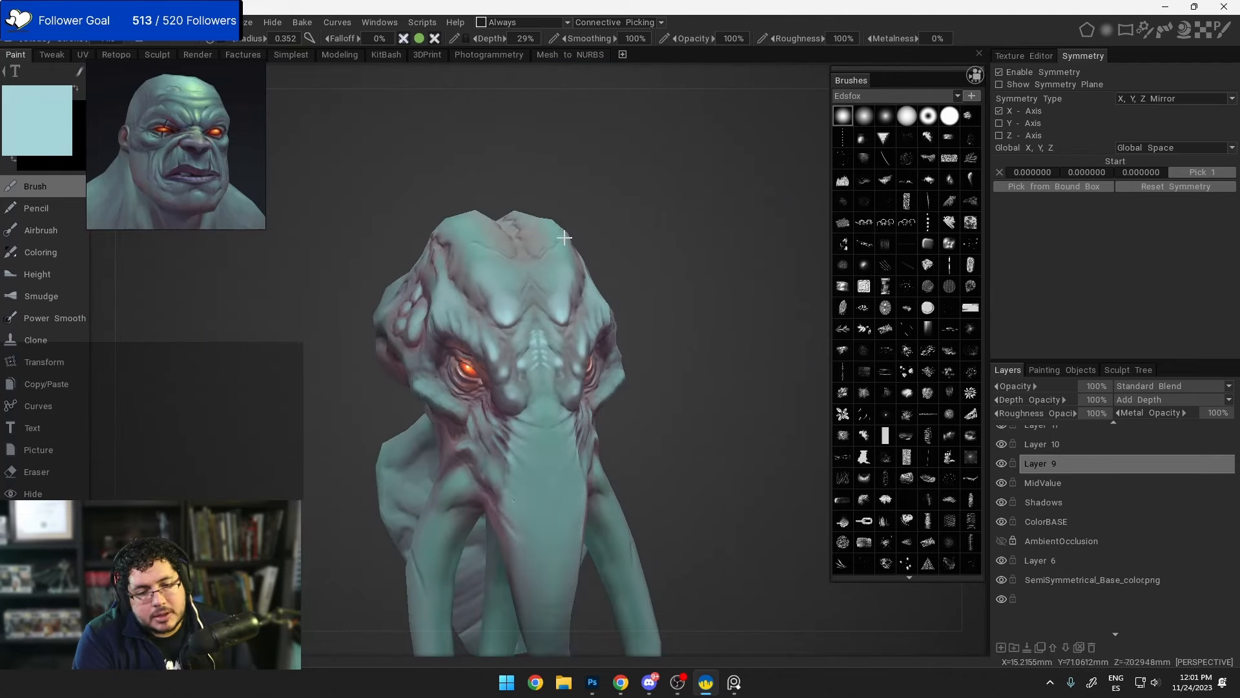
scroll(566, 349, "up", 4)
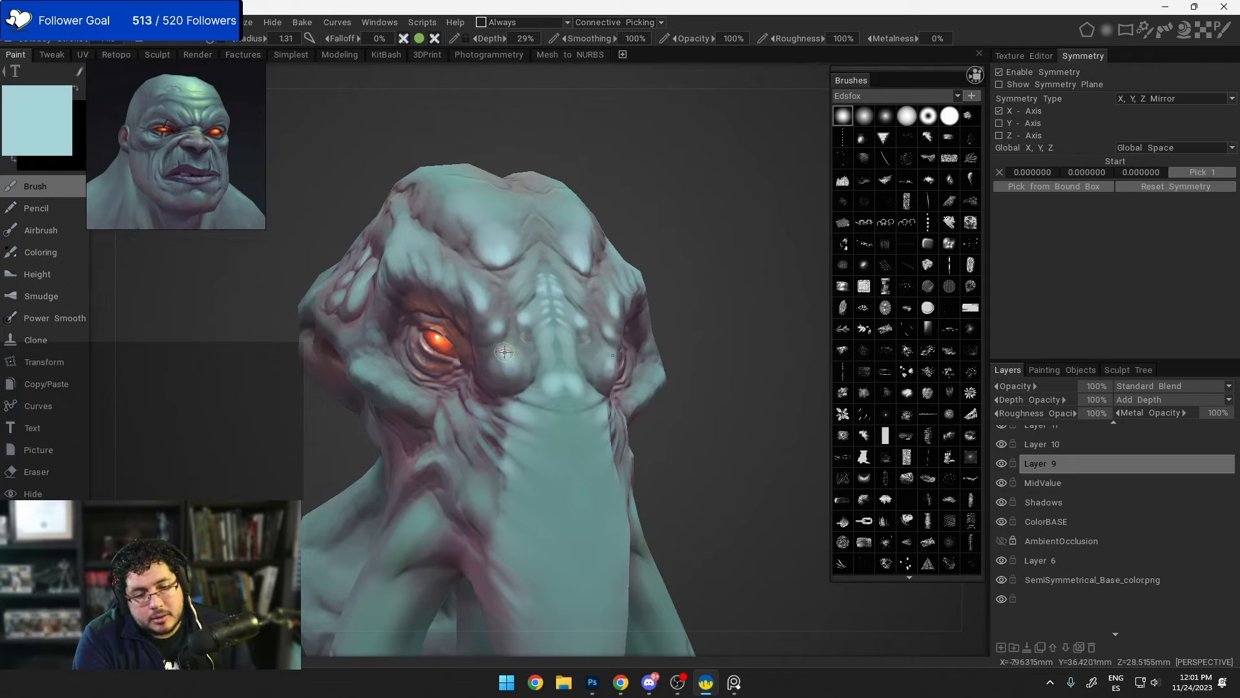
key("v")
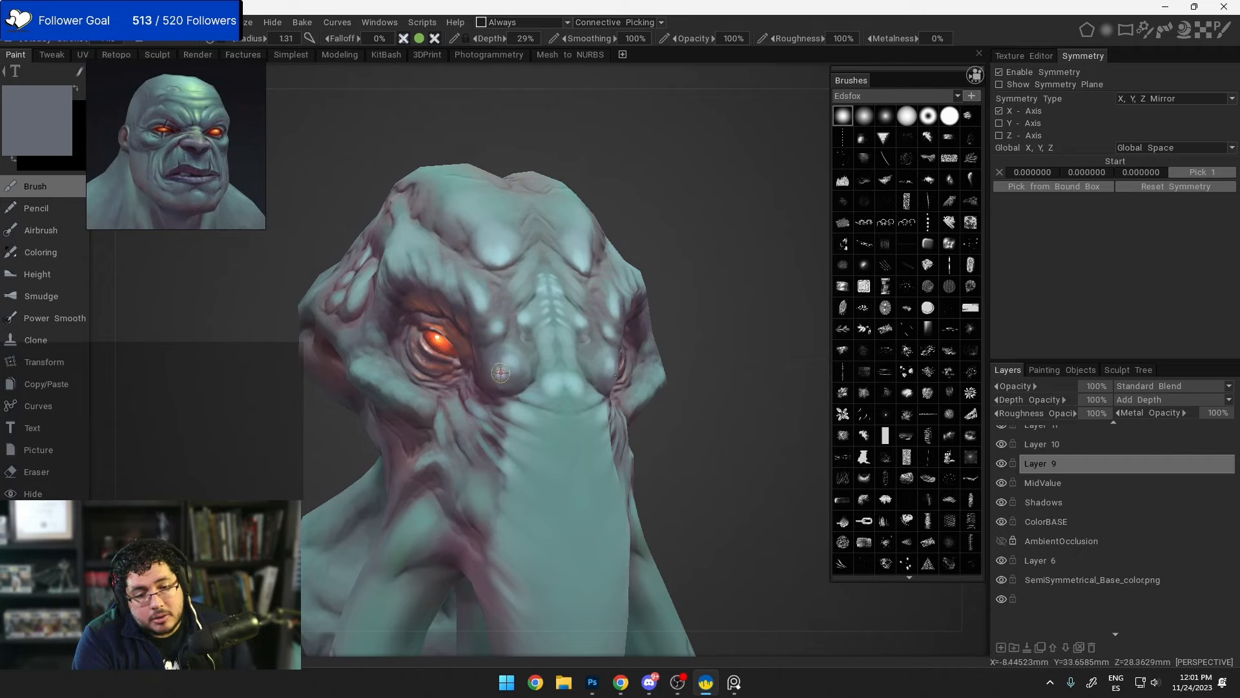
key("v")
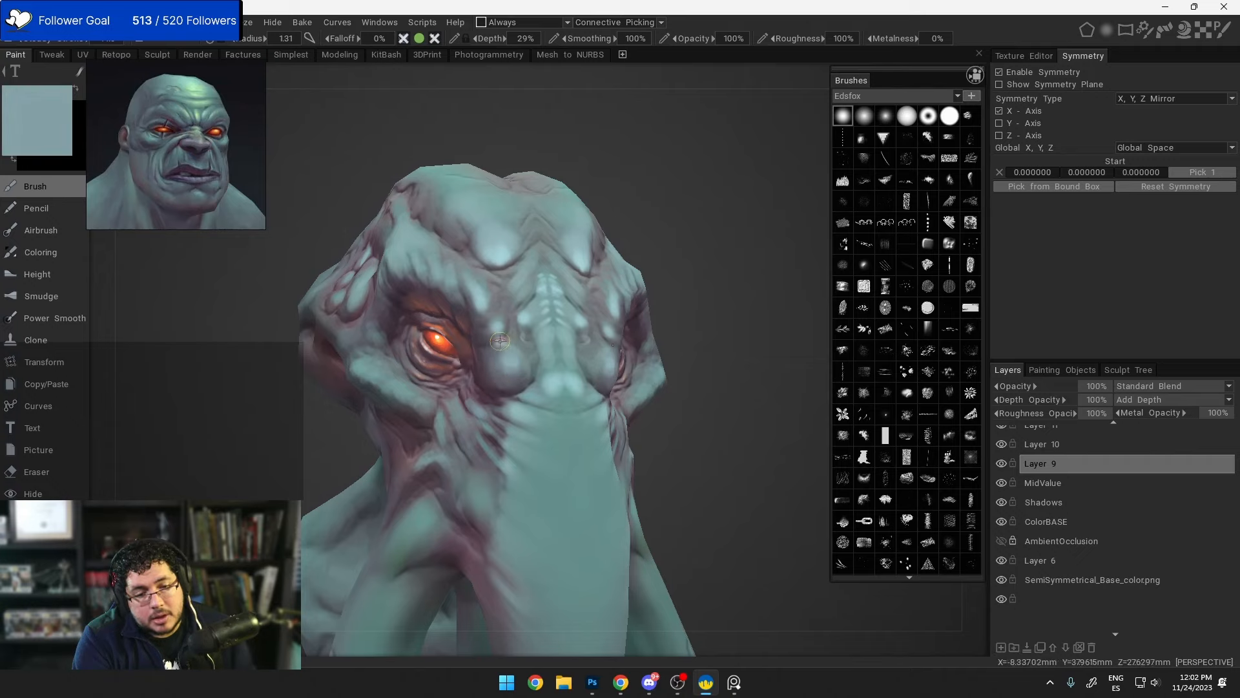
key("v")
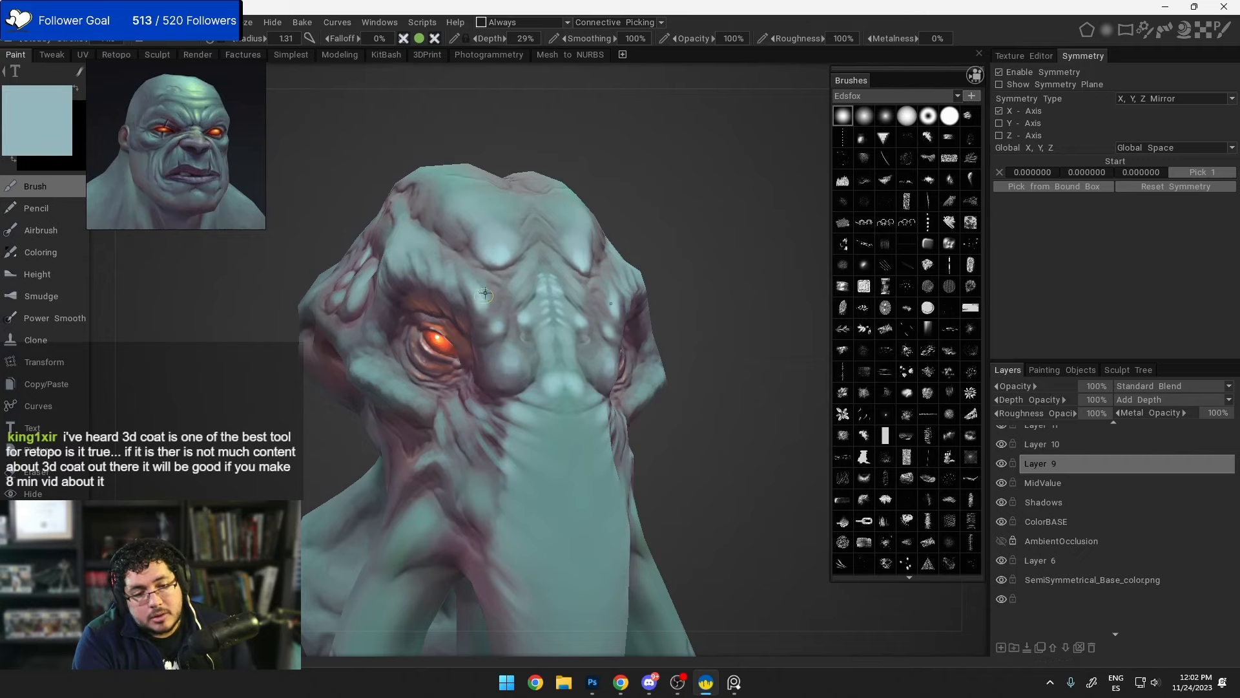
Step: Reduce the brush radius to 0.873 and soften the segmented highlights on the central ridge with sampled teal skin tones
right_click_drag(498, 328, 487, 323)
left_click_drag(512, 272, 543, 309, "alt")
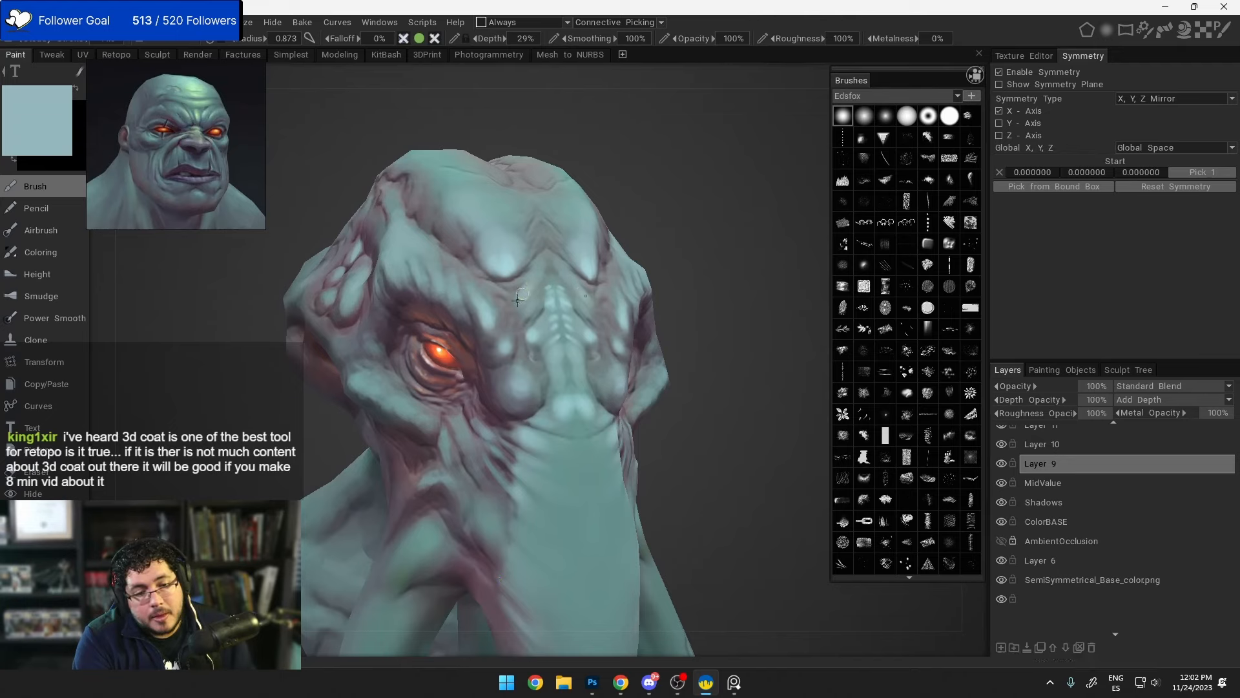
key("v")
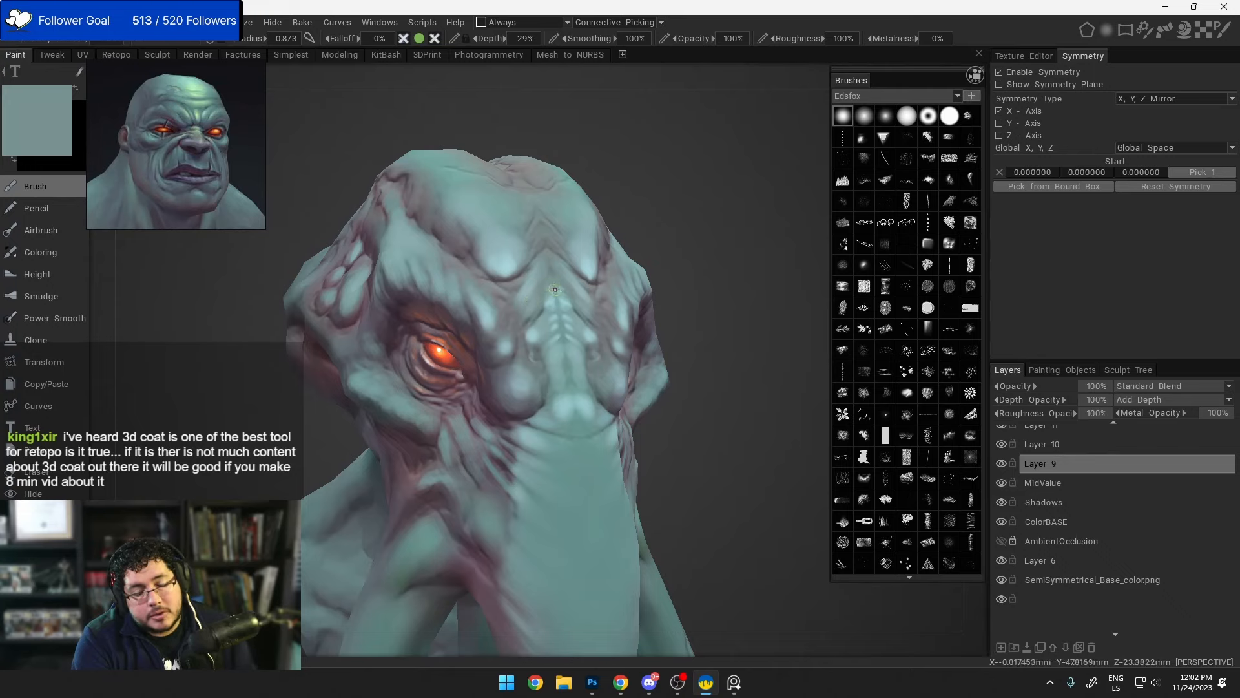
left_click_drag(555, 290, 554, 301)
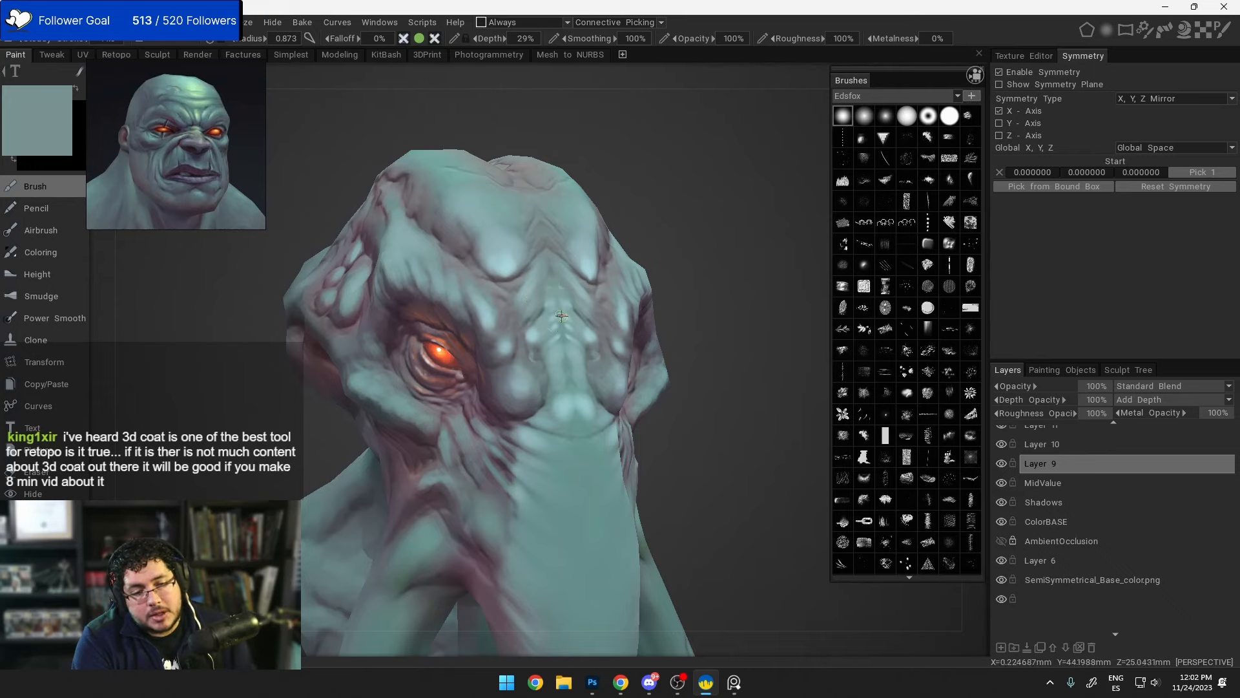
key("v")
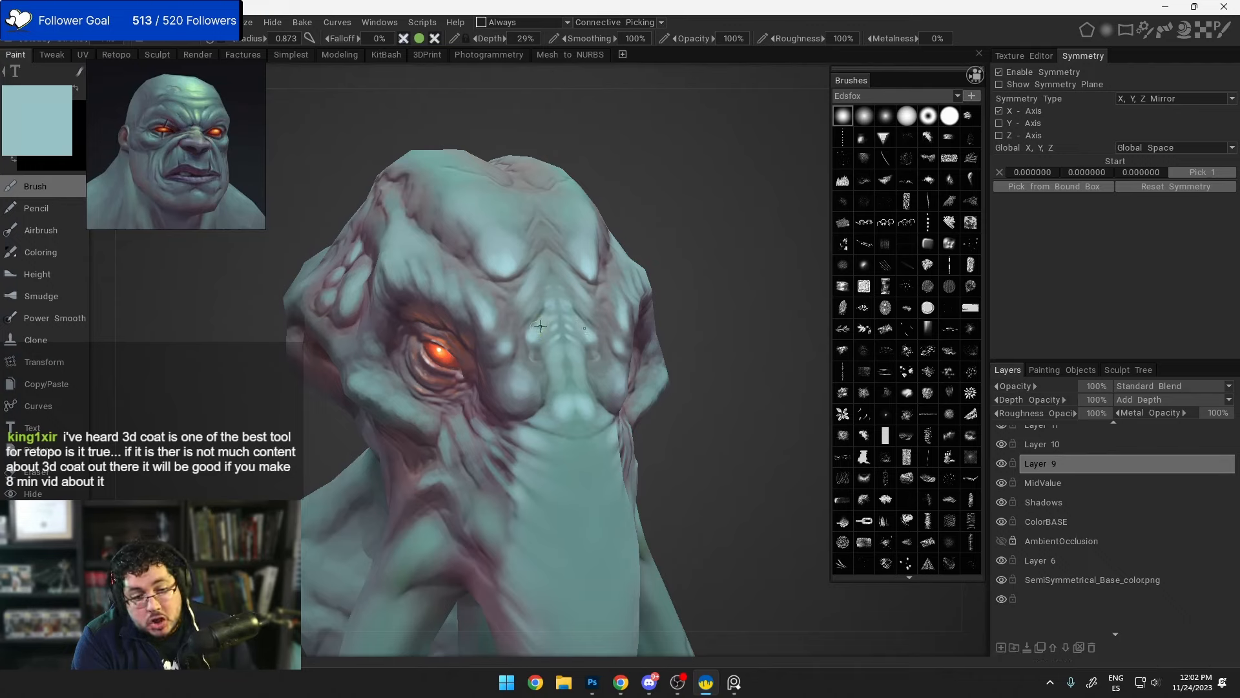
key("v")
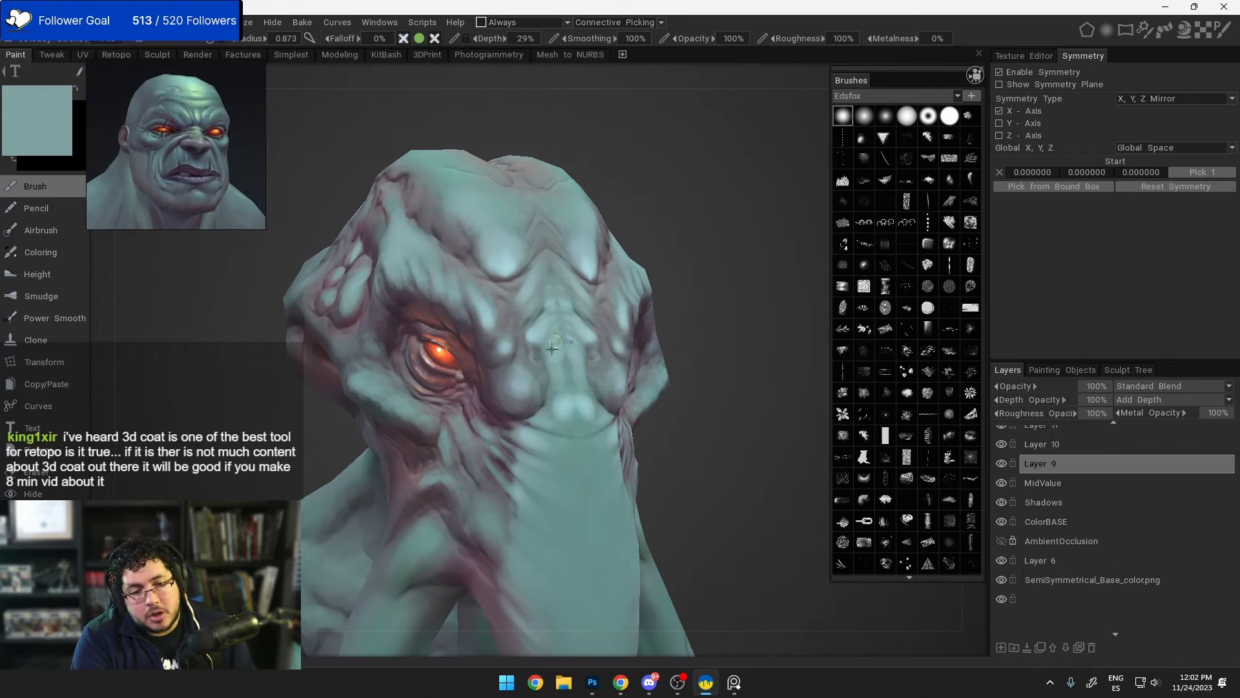
key("v")
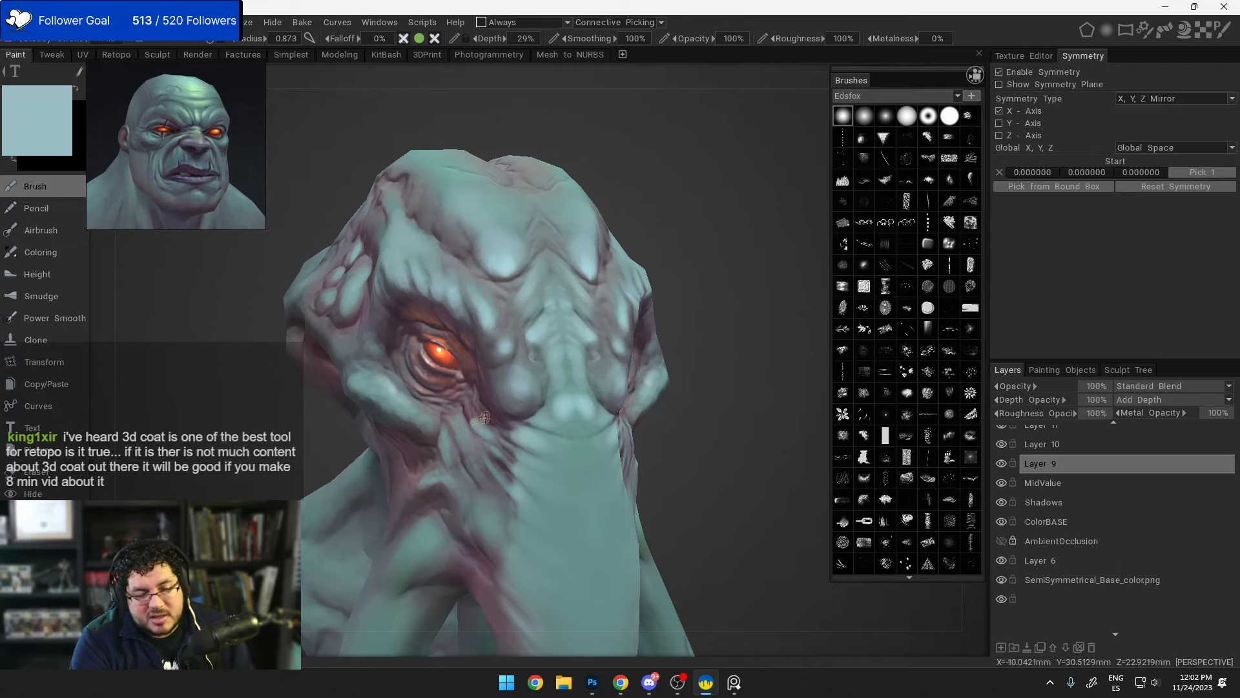
Step: Reduce the brush radius to 0.432 and refine the creases beside the central tentacle's top with sampled purple and teal
right_click_drag(471, 421, 456, 422)
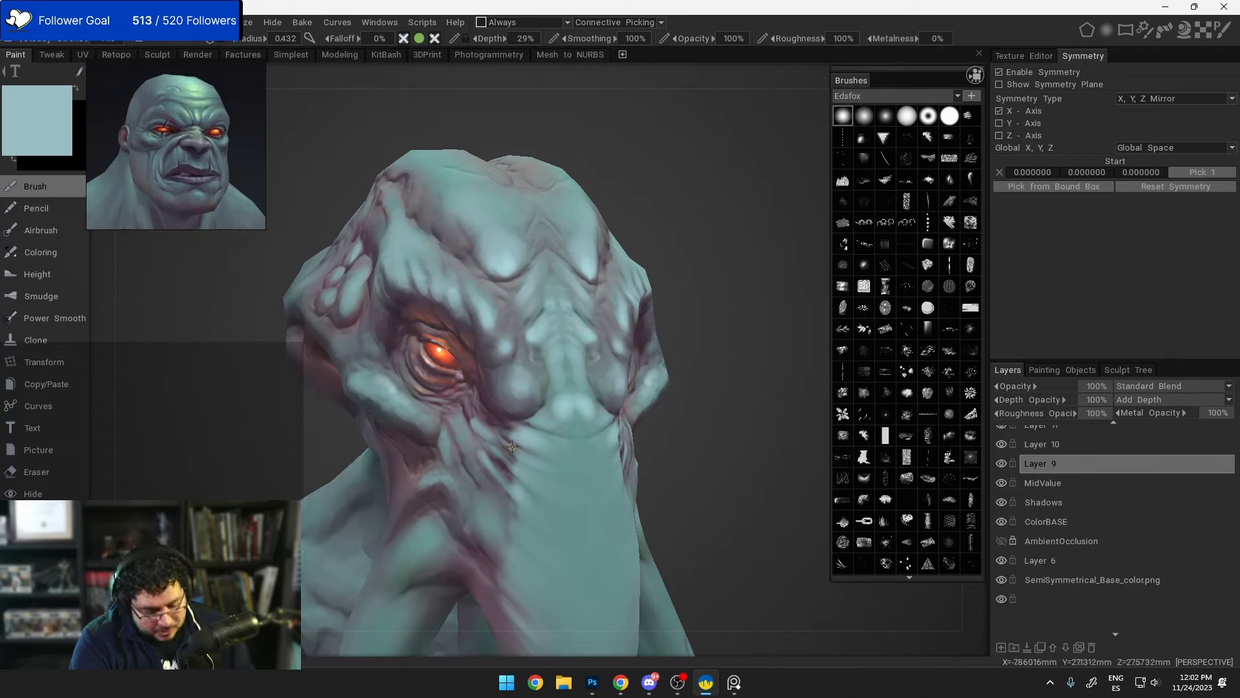
key("v")
key("v")
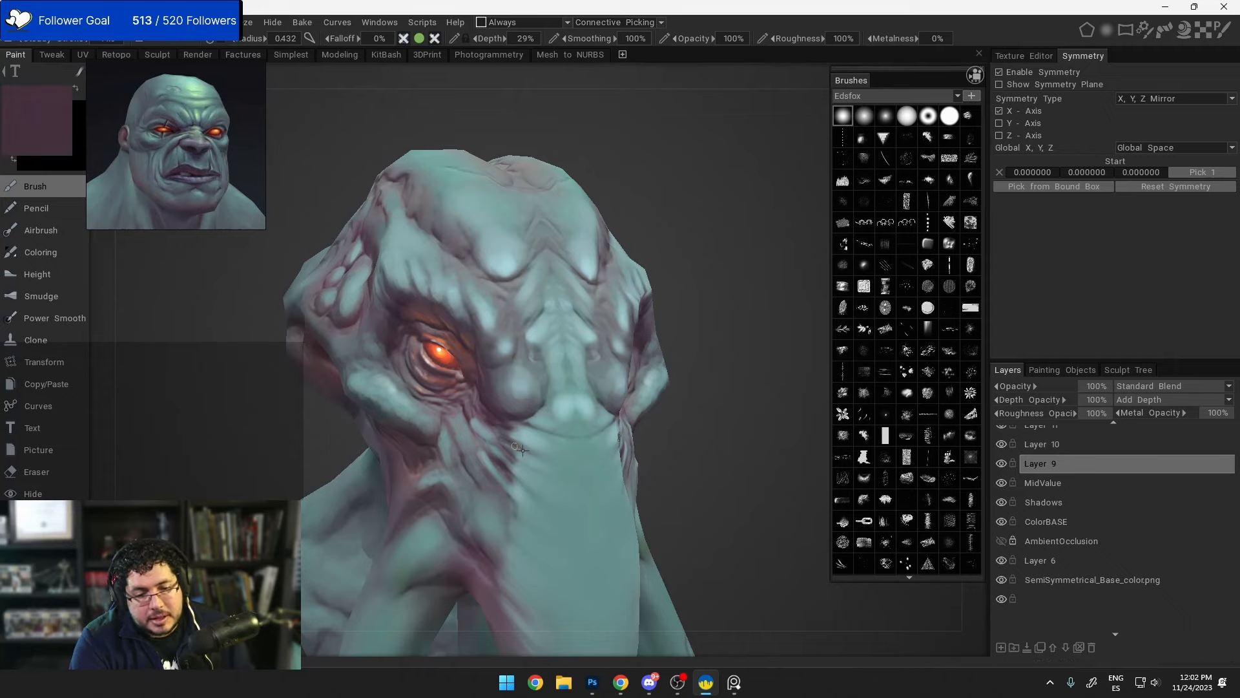
key("v")
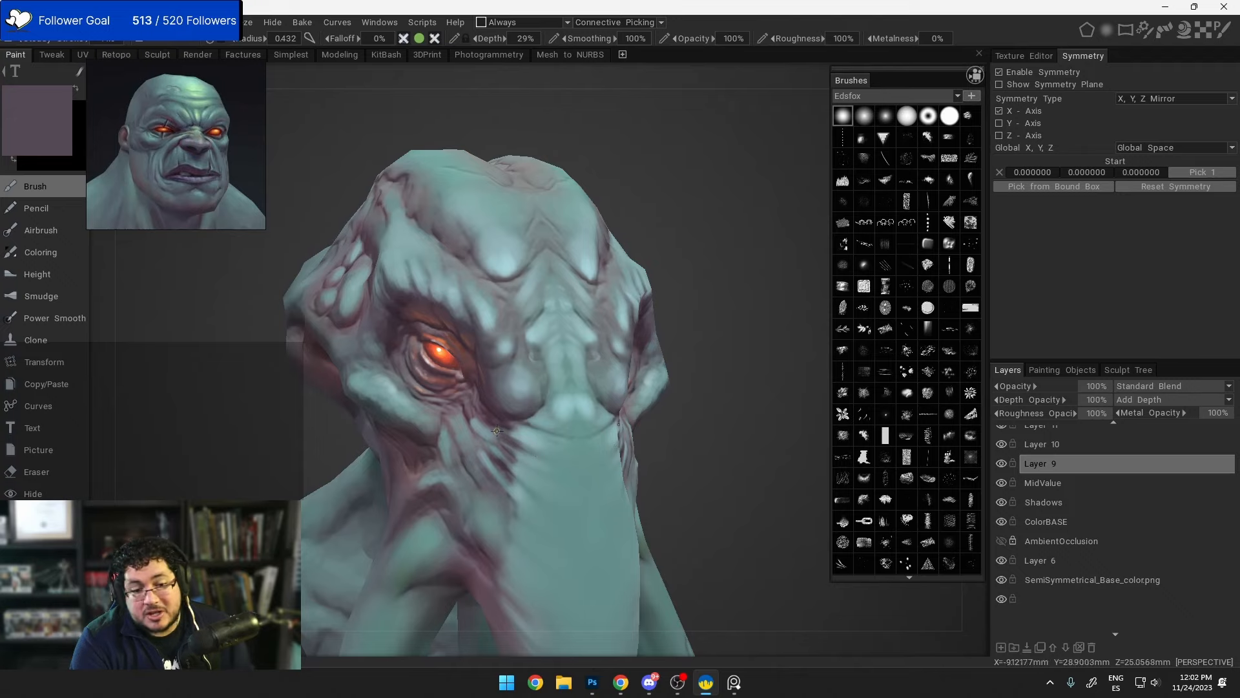
key("v")
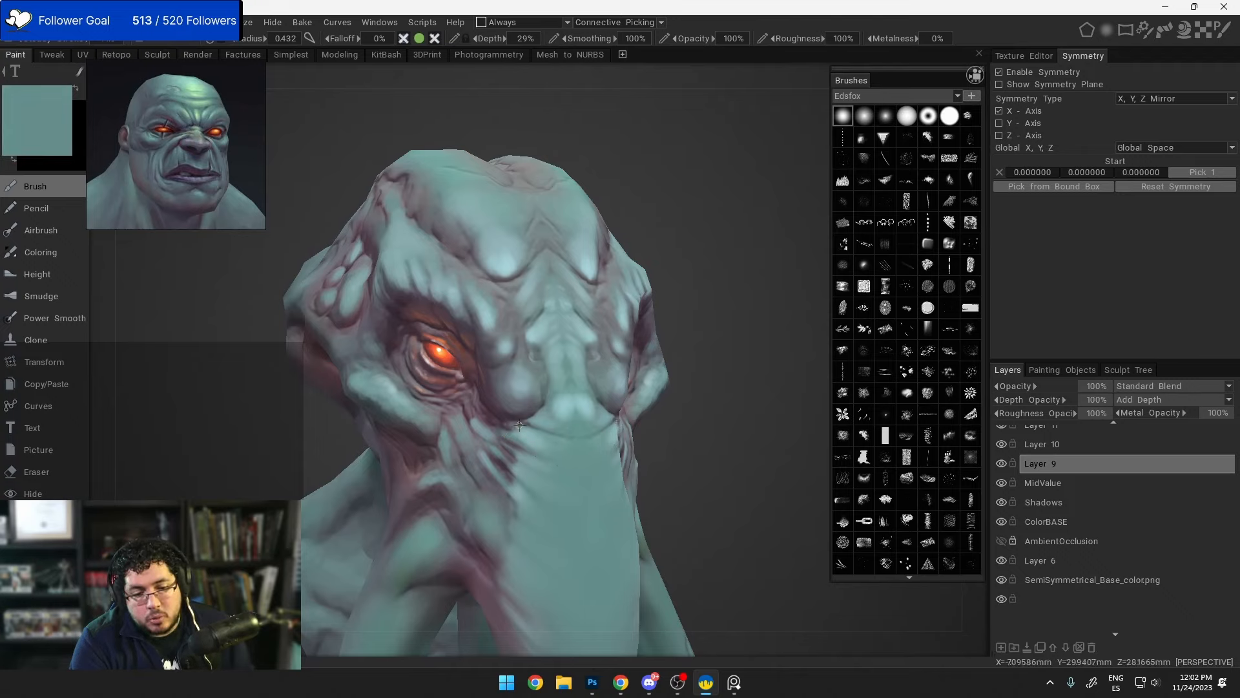
Step: Enlarge the brush radius to 1.86 and paint sampled mid teal over the central ridge to soften its highlights
right_click_drag(570, 398, 583, 280, "alt")
left_click_drag(583, 281, 573, 343, "alt")
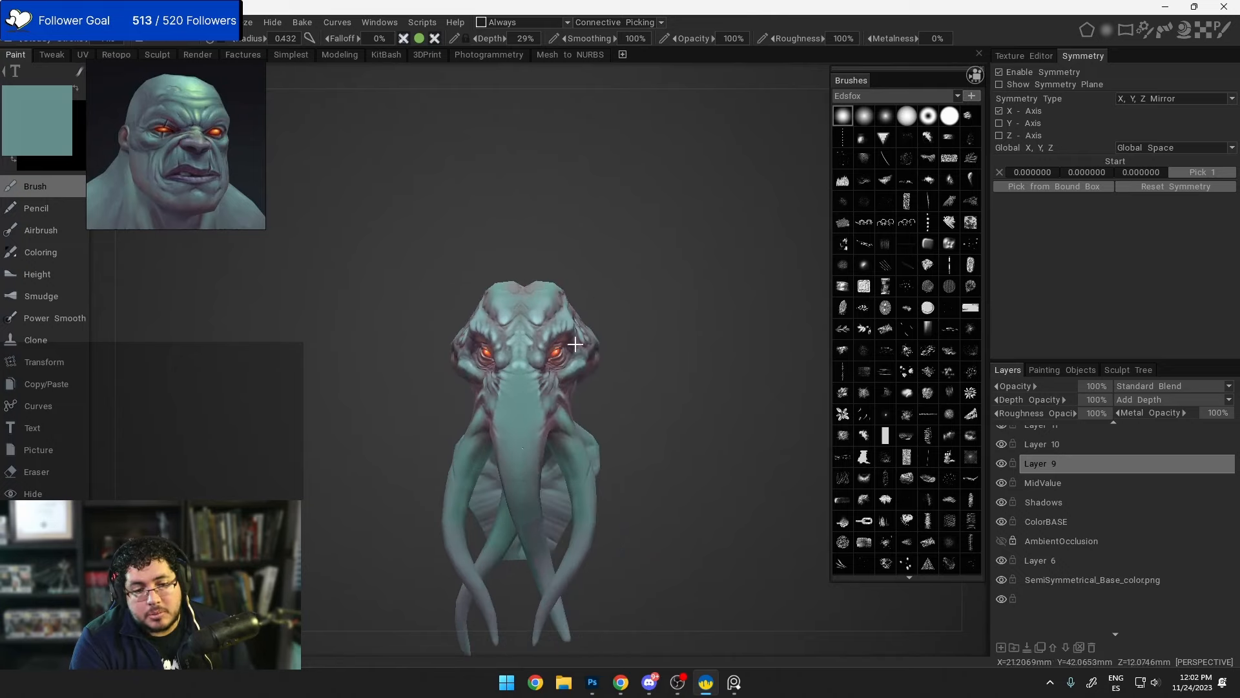
right_click_drag(573, 343, 607, 367, "alt")
left_click_drag(607, 367, 648, 379, "alt")
right_click_drag(649, 379, 622, 403, "alt")
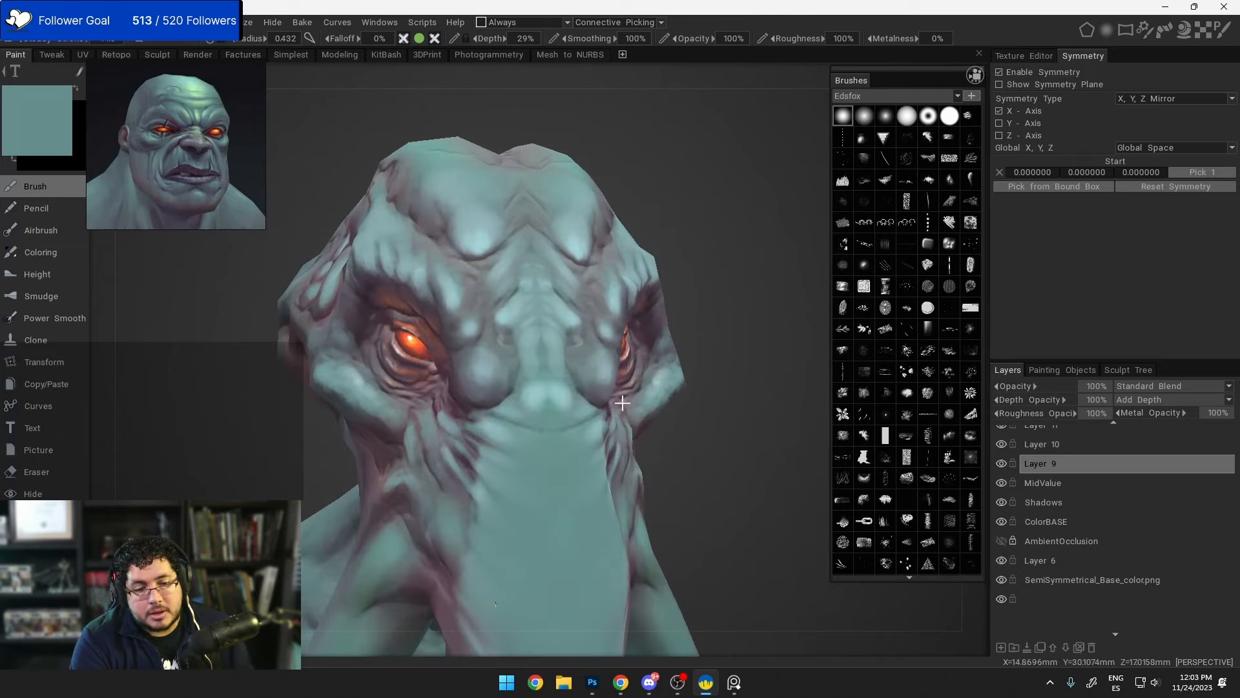
mouse_move(590, 362)
right_mouse_down("alt")
mouse_move(603, 389)
mouse_move(592, 364)
right_mouse_up("alt")
key("v")
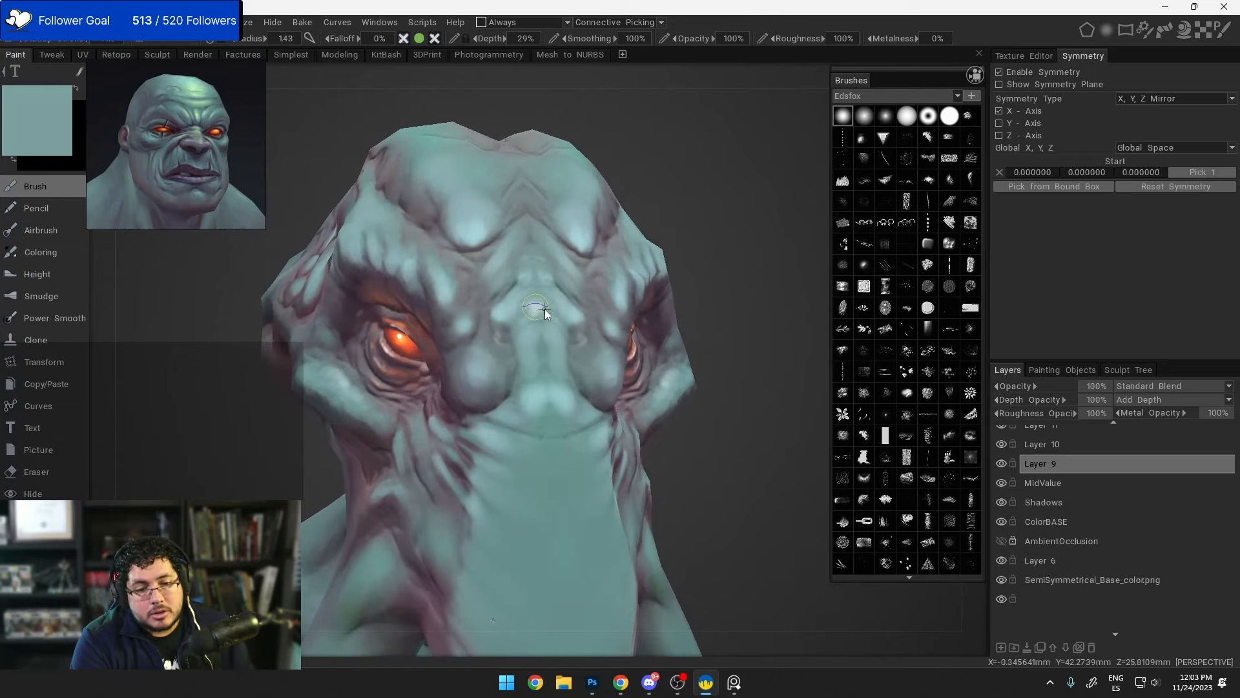
right_click_drag(544, 309, 548, 309)
mouse_move(540, 296)
left_mouse_down()
mouse_move(527, 287)
mouse_move(515, 312)
mouse_move(533, 266)
left_mouse_up()
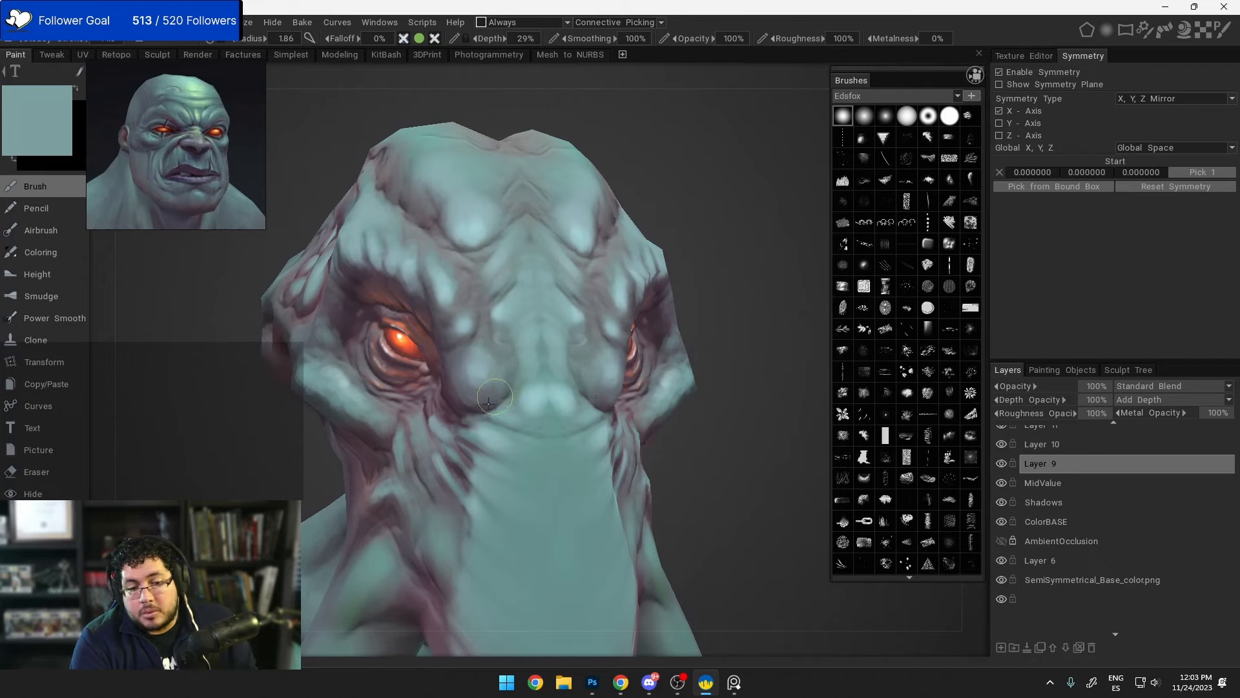
Step: Highlight the rounded bulges between the eyes with sampled pale teal, undo the last stroke, and smooth the central ridge with darker teal
key("v")
mouse_move(477, 376)
left_mouse_down()
mouse_move(482, 396)
mouse_move(489, 360)
mouse_move(491, 379)
left_mouse_up()
key("ctrl+z")
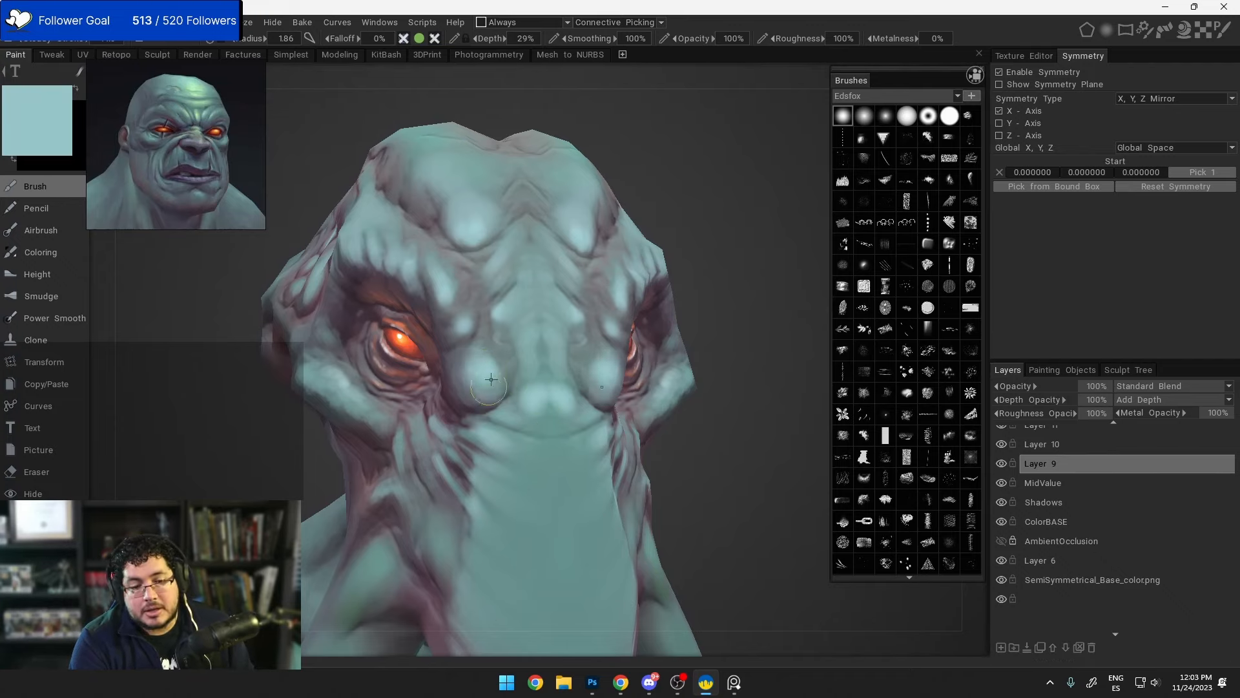
key("v")
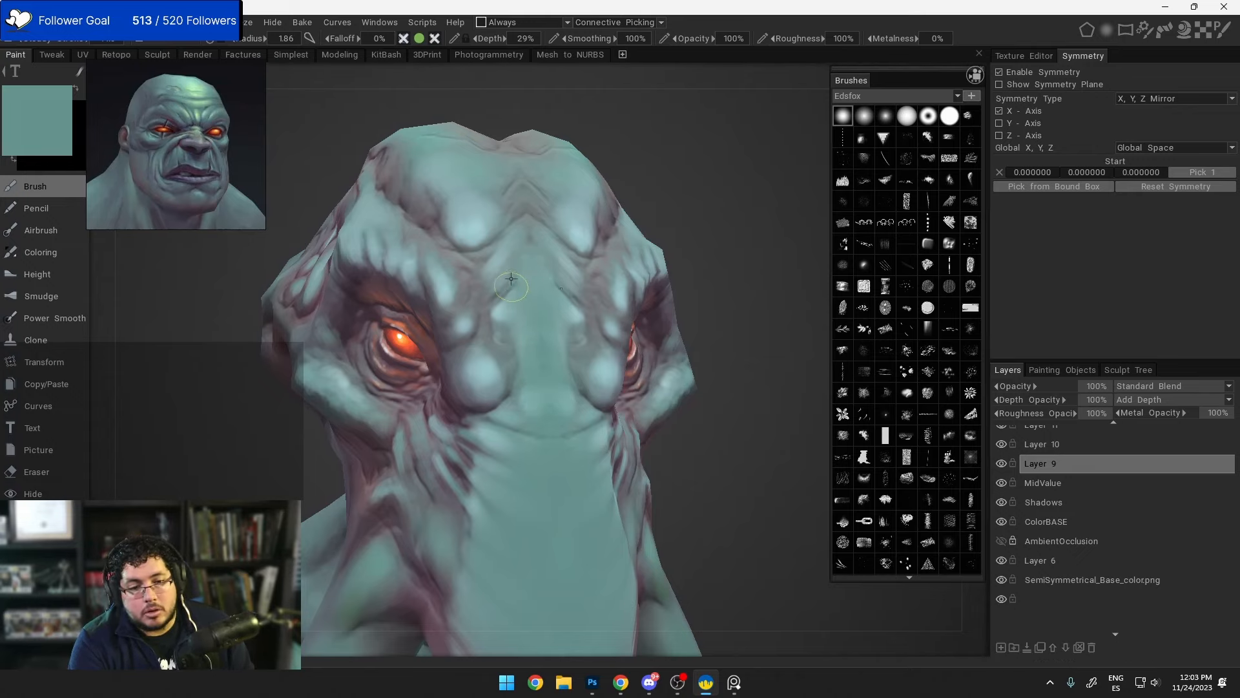
right_click_drag(514, 355, 554, 220, "alt")
left_click_drag(554, 219, 552, 334, "alt")
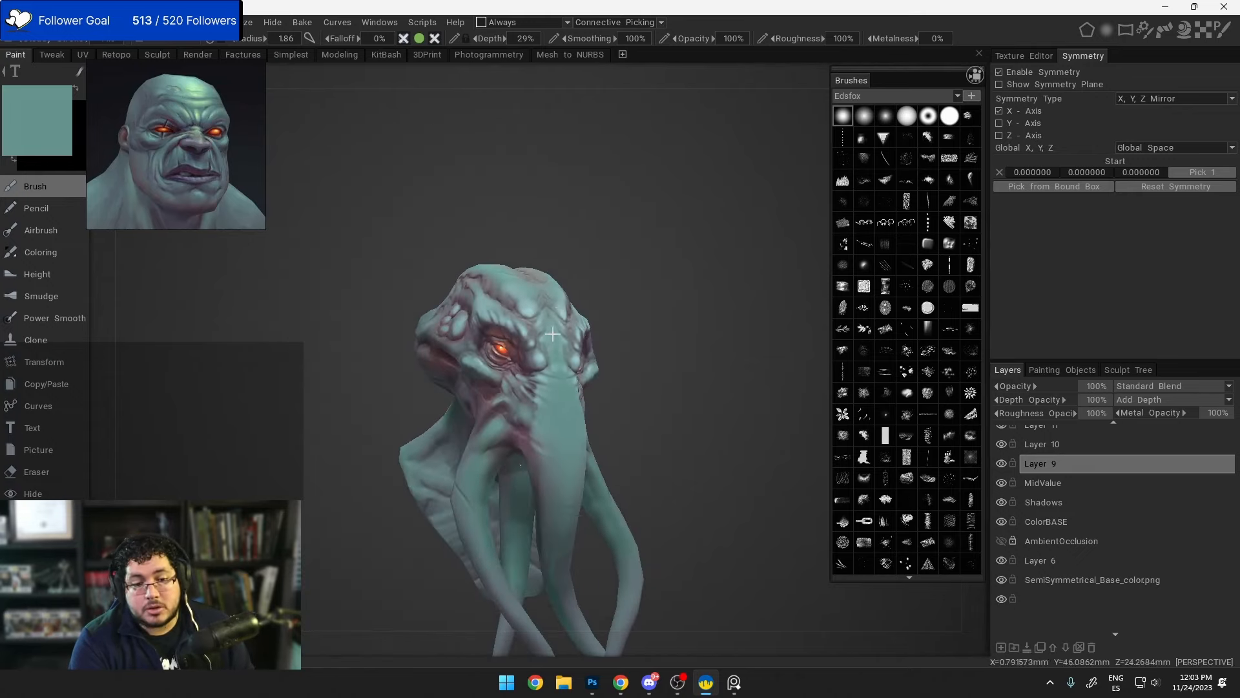
Step: Sample the dark purple beneath the face creases and shade the sides of the central tentacle with it
right_click_drag(552, 334, 574, 386, "alt")
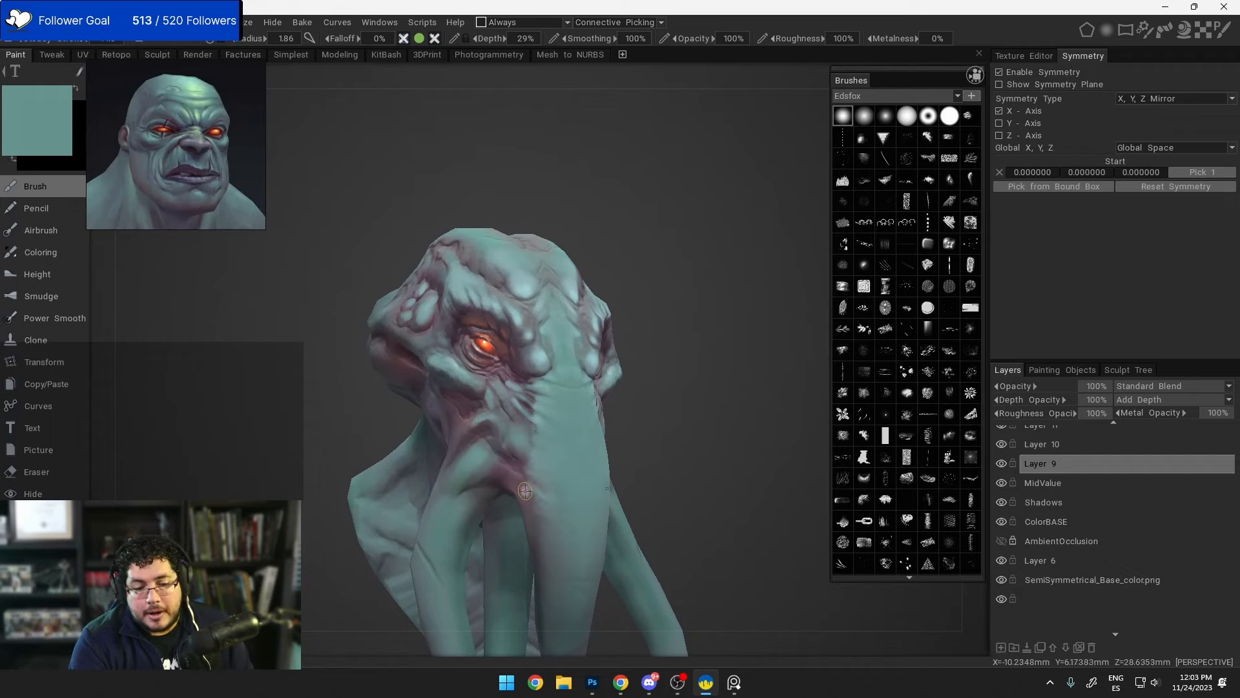
key("v")
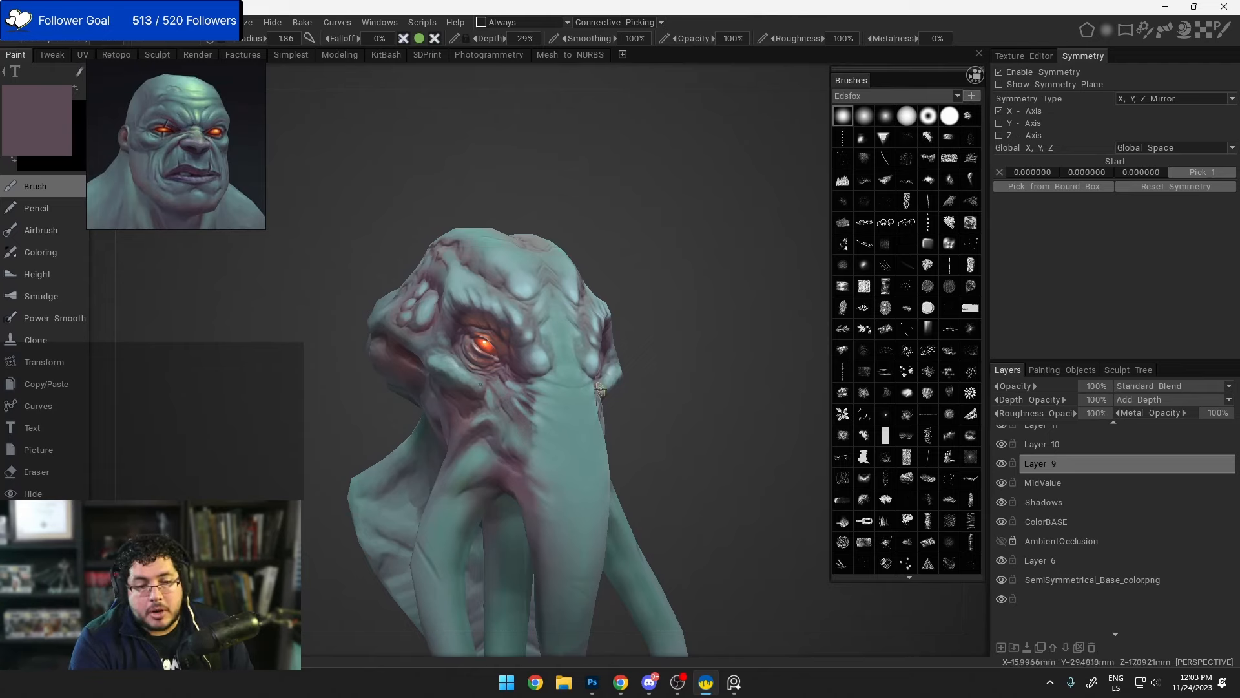
right_click_drag(637, 310, 649, 130)
left_click_drag(650, 130, 585, 310)
right_click_drag(601, 278, 634, 358)
middle_click_drag(646, 405, 610, 316)
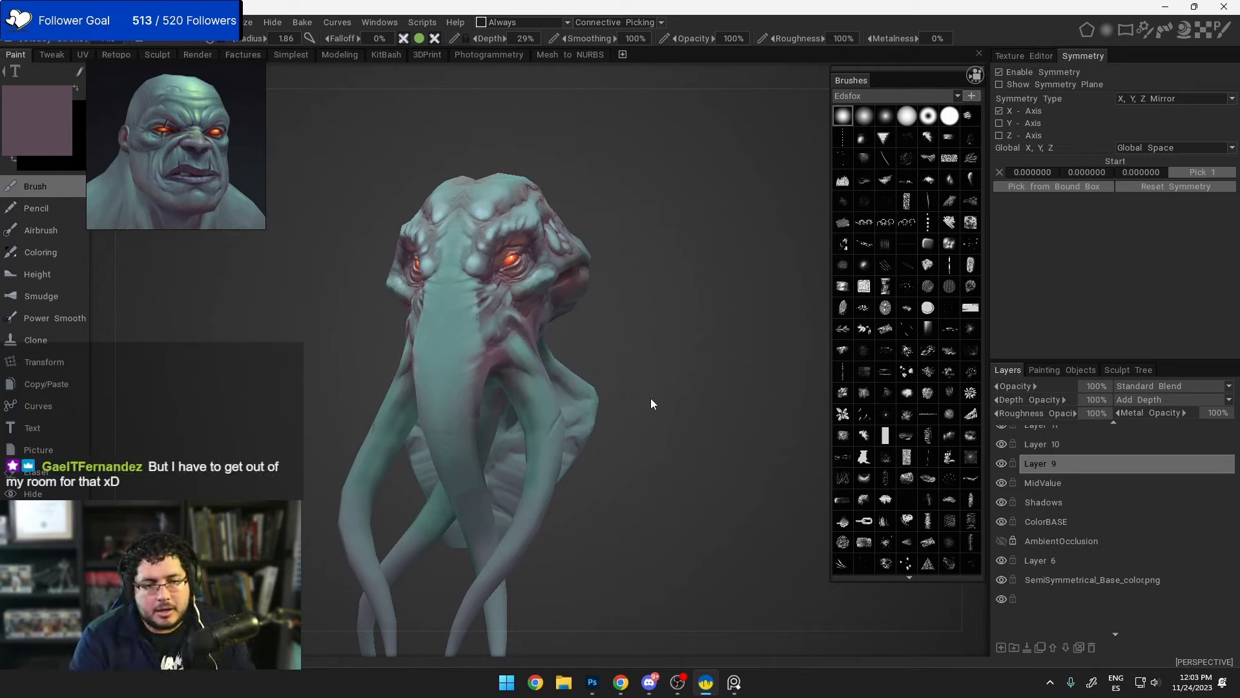
Step: Sample pale blue-grey and pale cyan skin tones and highlight the brow and the clustered bumps on the side of the head
left_click_drag(651, 398, 656, 371)
right_click_drag(656, 371, 670, 417)
left_click_drag(670, 417, 639, 430)
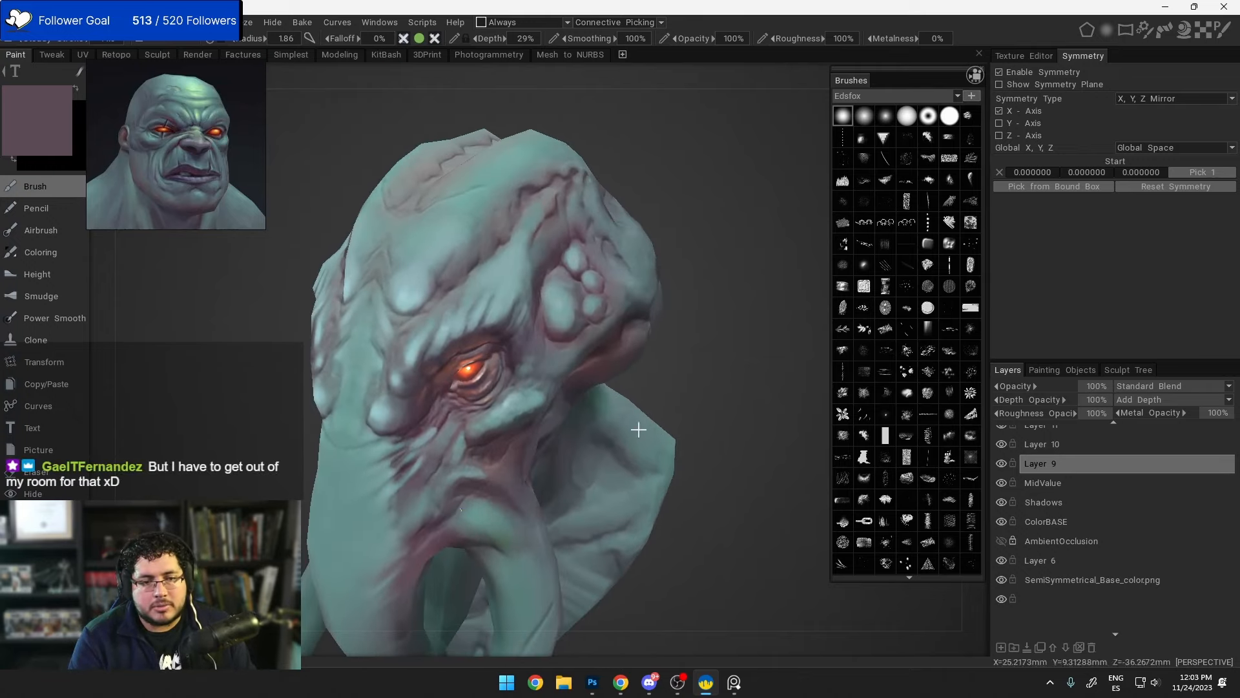
middle_click_drag(639, 430, 647, 445)
key("v")
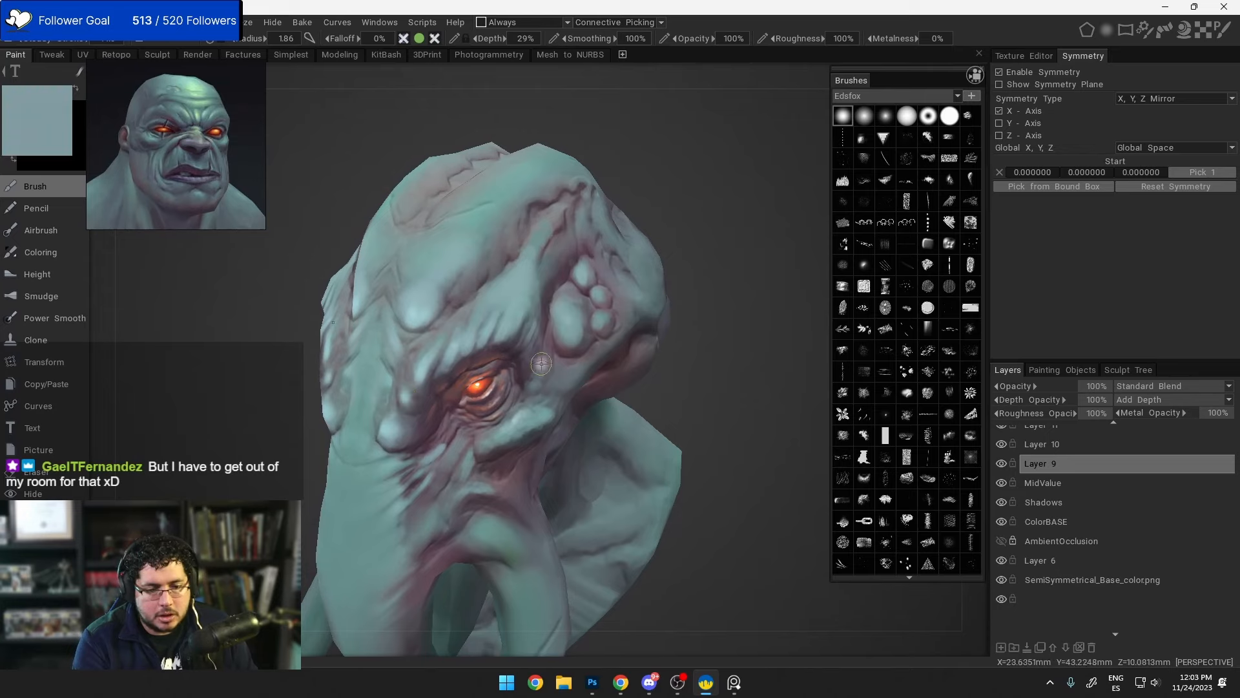
left_click_drag(648, 326, 591, 289)
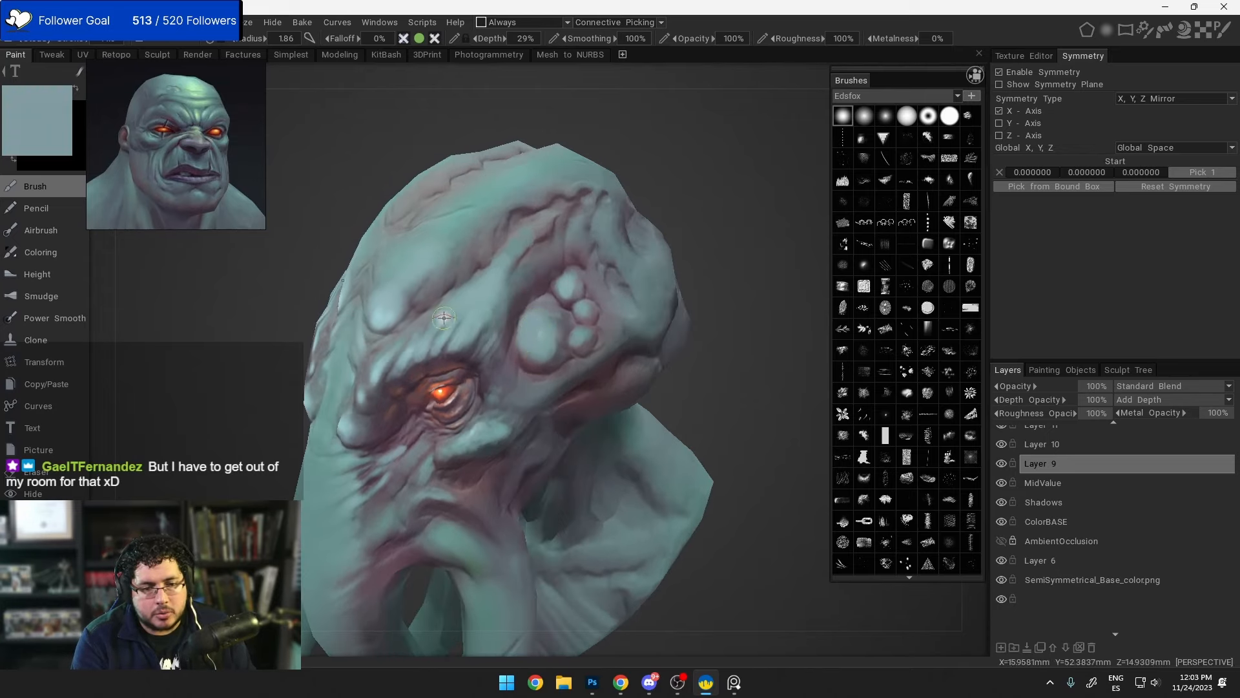
key("v")
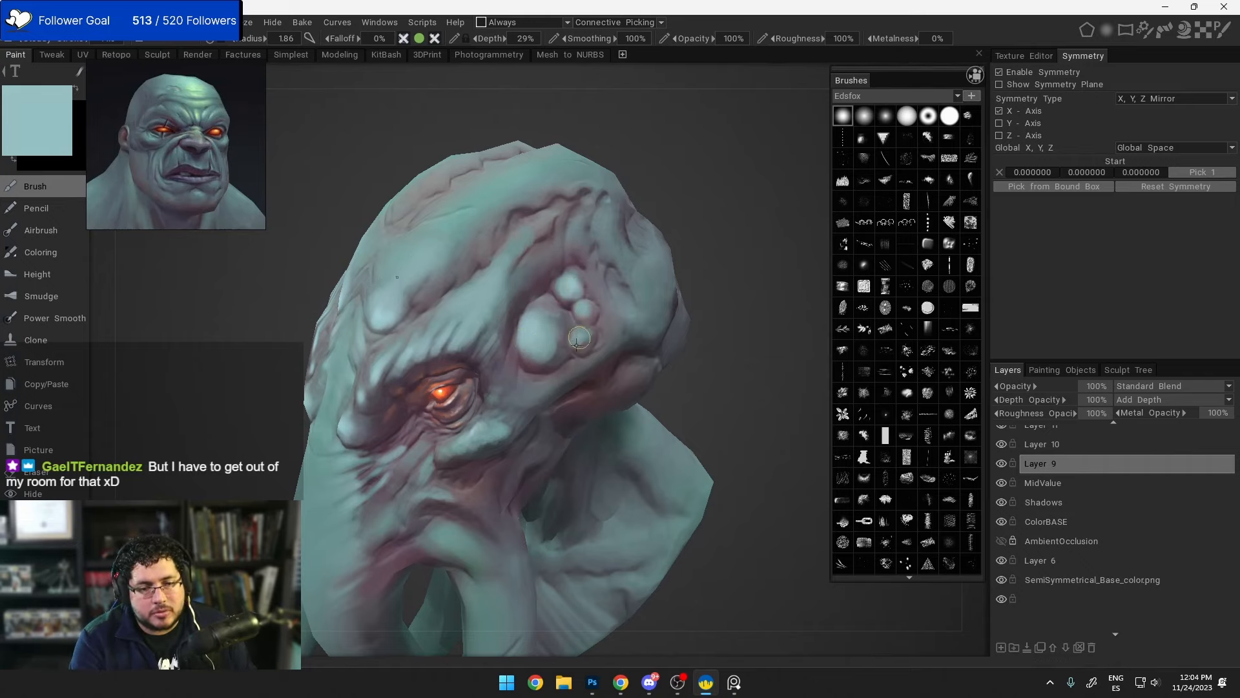
Step: Enlarge the brush radius to 4.11 and brush the sampled pale cyan broadly over the forehead
right_click_drag(577, 391, 560, 430, "alt")
right_click_drag(589, 253, 556, 365, "alt")
left_click_drag(557, 364, 599, 351, "alt")
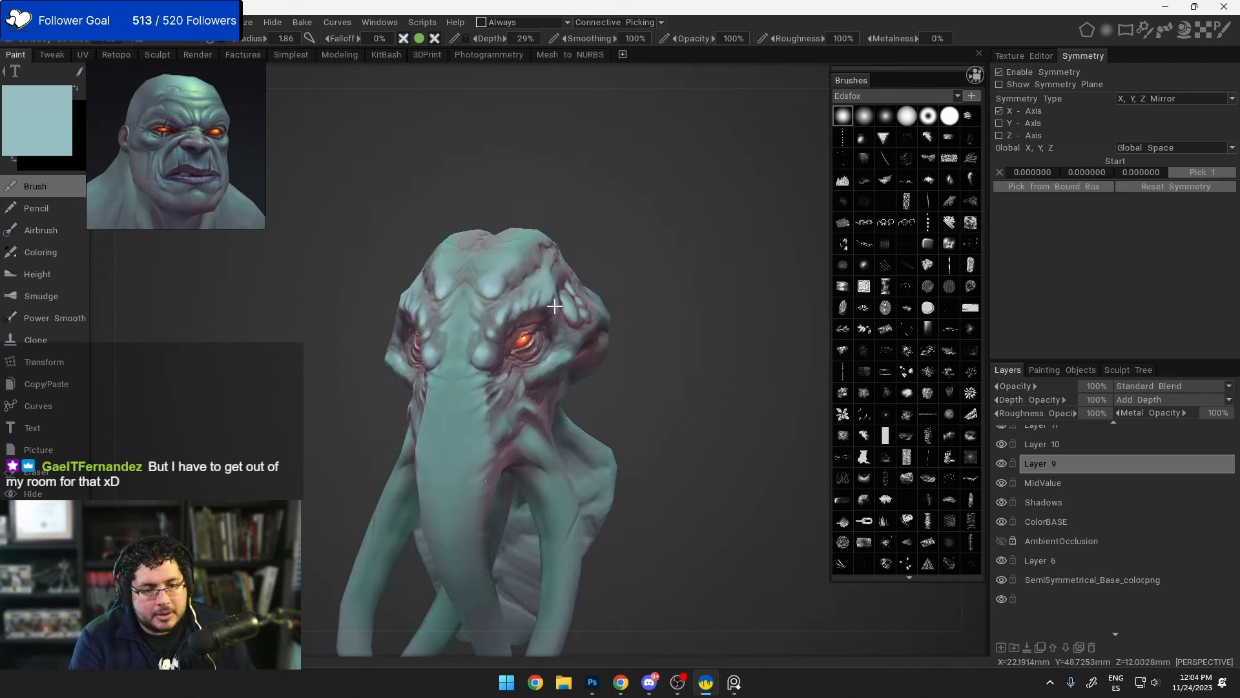
left_click_drag(570, 305, 471, 321, "alt")
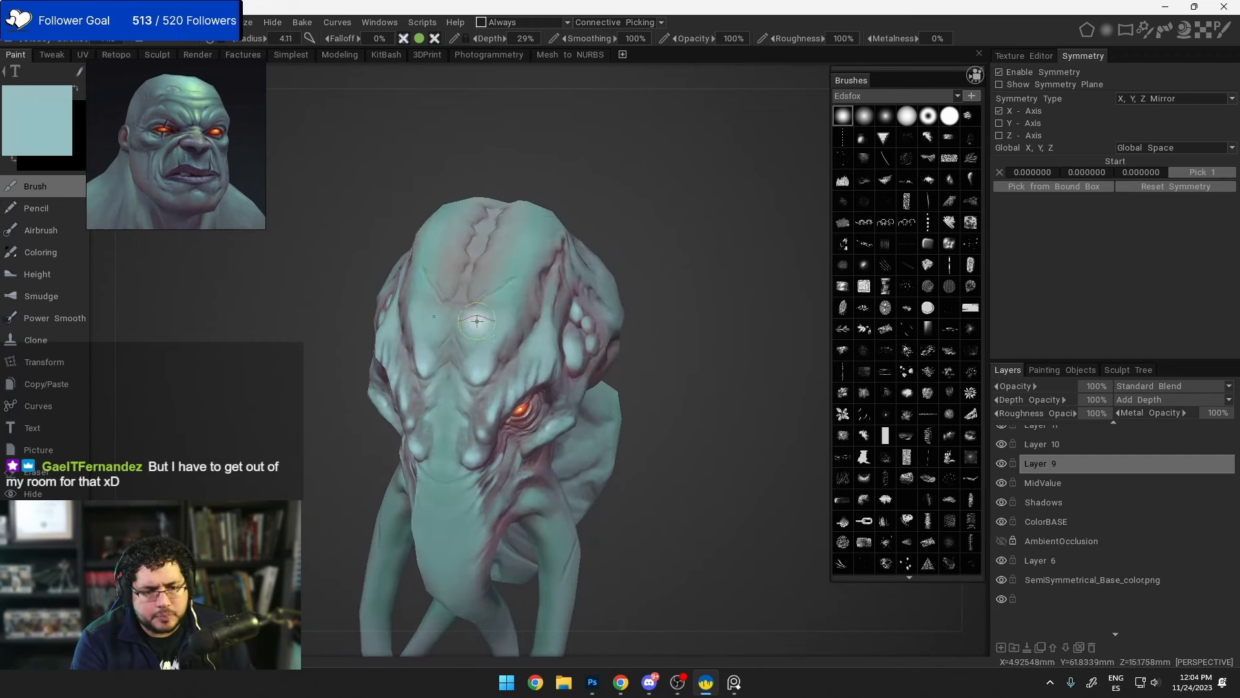
left_click_drag(476, 319, 629, 456, "alt")
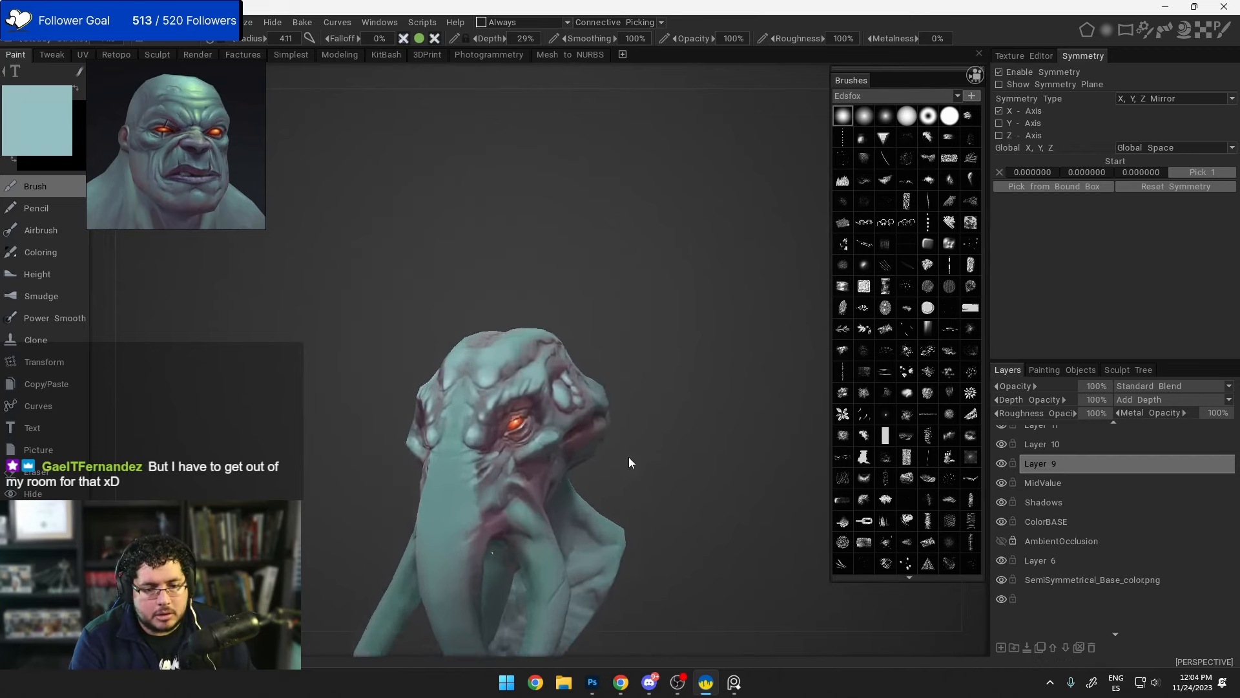
Step: Brighten the upper central tentacle with broad pale cyan strokes and blend them with sampled mid teal
right_click_drag(630, 456, 656, 466, "alt")
middle_click_drag(656, 466, 625, 397, "alt")
right_click_drag(626, 397, 653, 414, "alt")
mouse_move(652, 414)
left_mouse_down("alt")
mouse_move(702, 397)
mouse_move(652, 362)
left_mouse_up("alt")
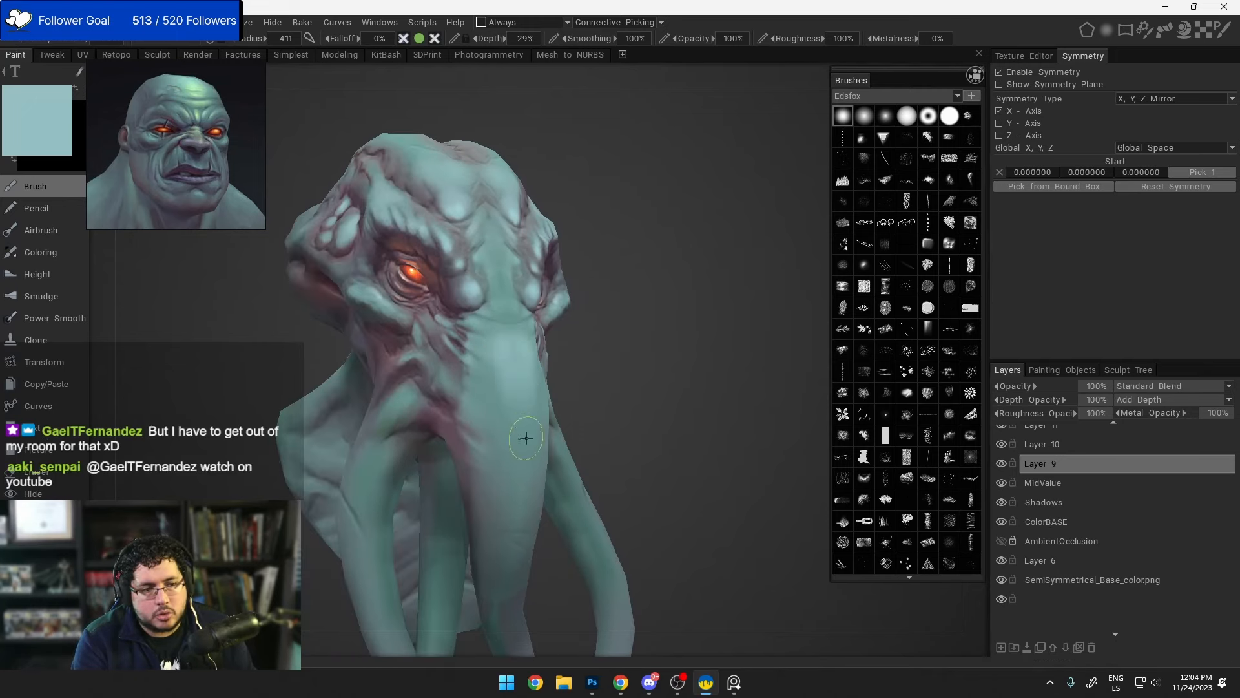
key("v")
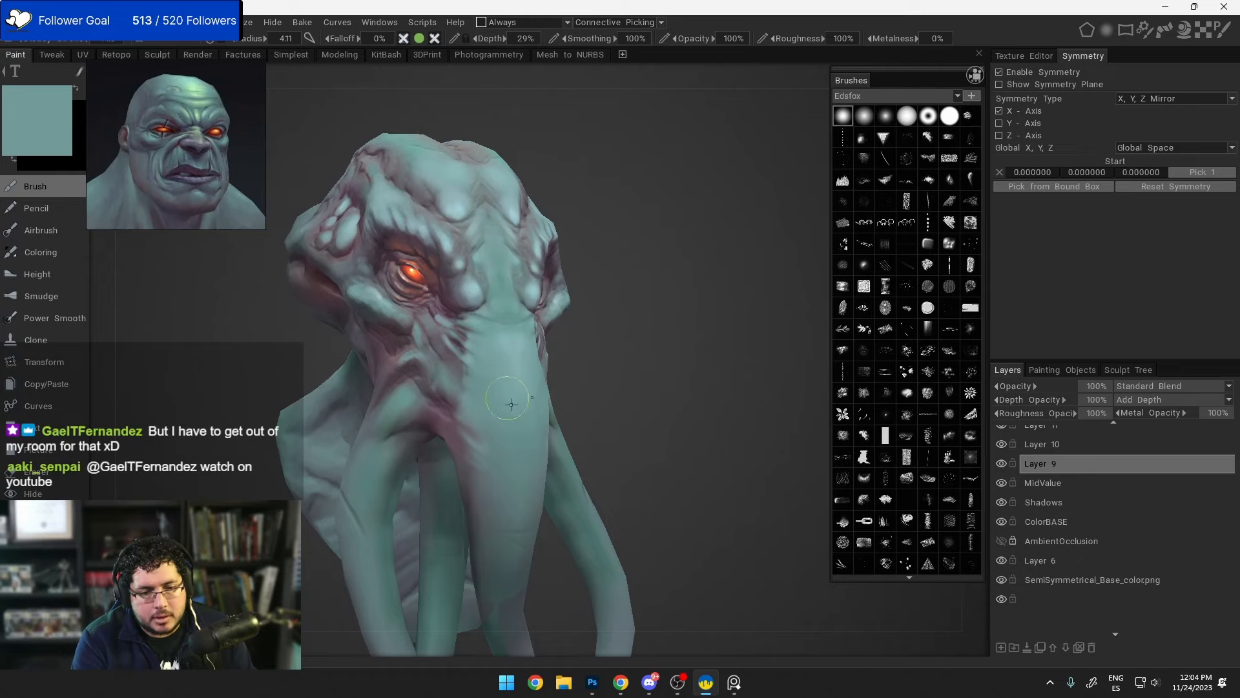
mouse_move(515, 394)
left_mouse_down("alt")
mouse_move(497, 412)
mouse_move(550, 441)
left_mouse_up("alt")
left_click_drag(505, 360, 504, 360, "alt")
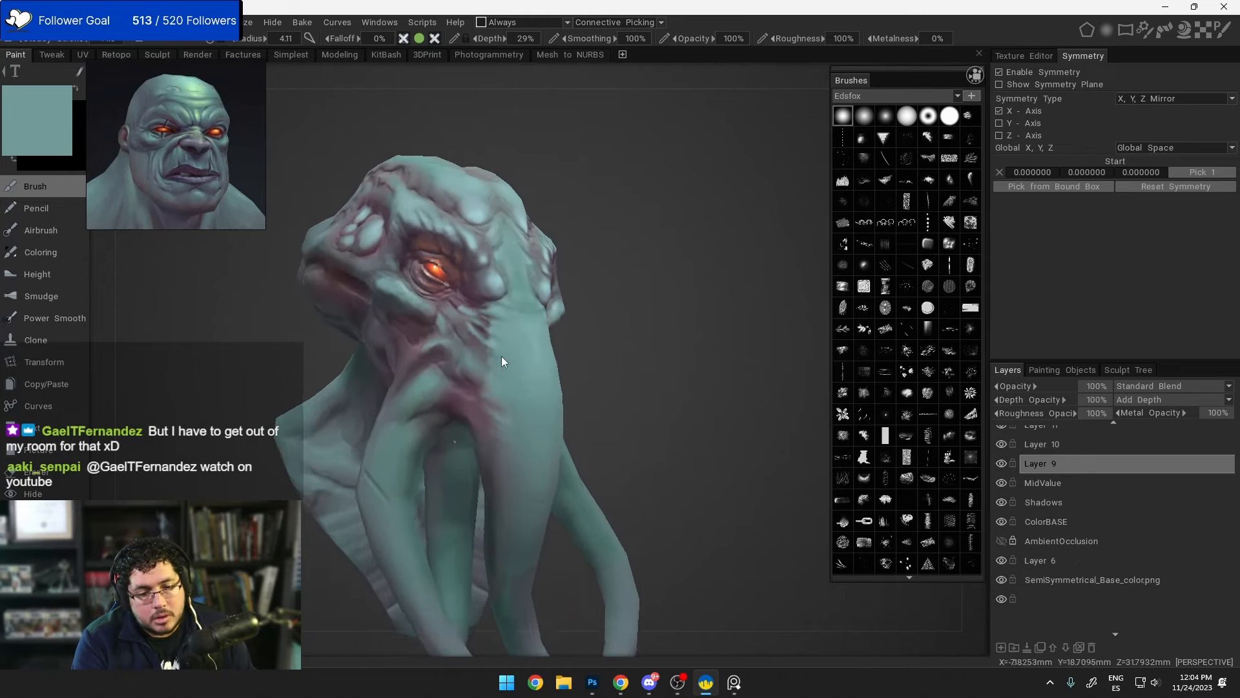
Step: Examine the painted head and tentacles from the front and three-quarter views, both from afar and close up
middle_click_drag(504, 361, 510, 269, "alt")
right_click_drag(510, 269, 567, 170, "alt")
mouse_move(570, 167)
left_mouse_down("alt")
mouse_move(591, 246)
mouse_move(529, 316)
left_mouse_up("alt")
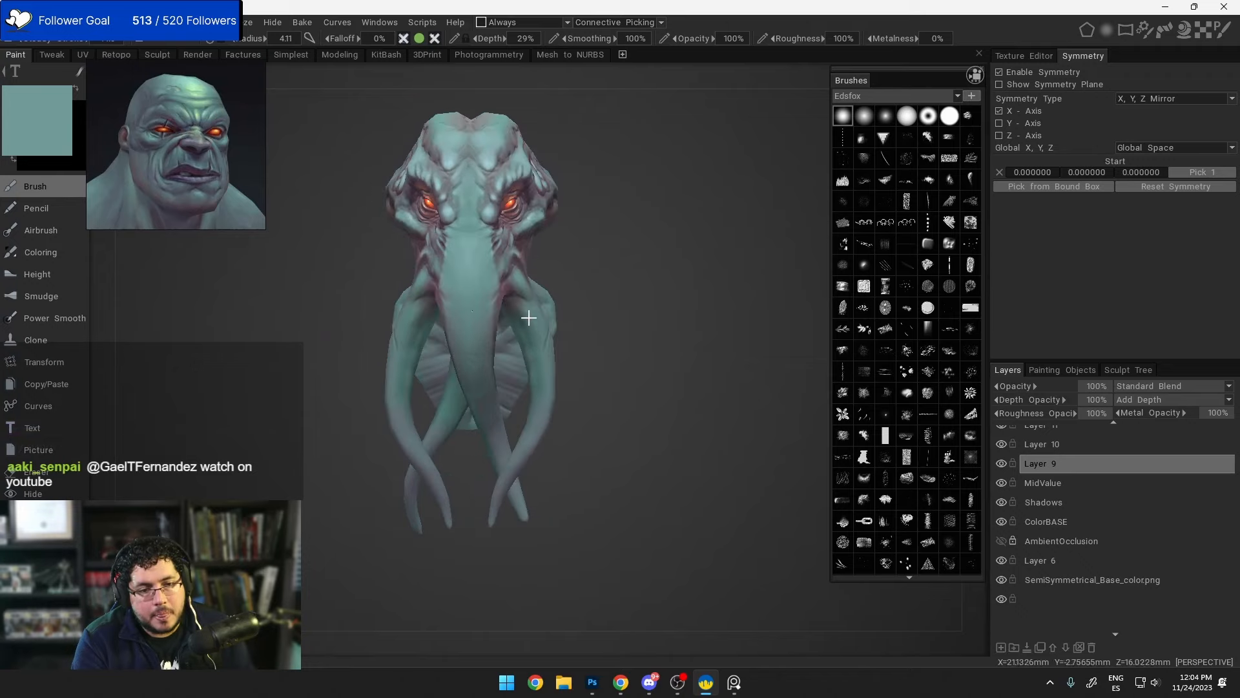
right_click_drag(529, 316, 556, 280, "alt")
left_click_drag(556, 280, 560, 284, "alt")
right_click_drag(560, 285, 583, 266, "alt")
middle_click_drag(583, 266, 580, 354, "alt")
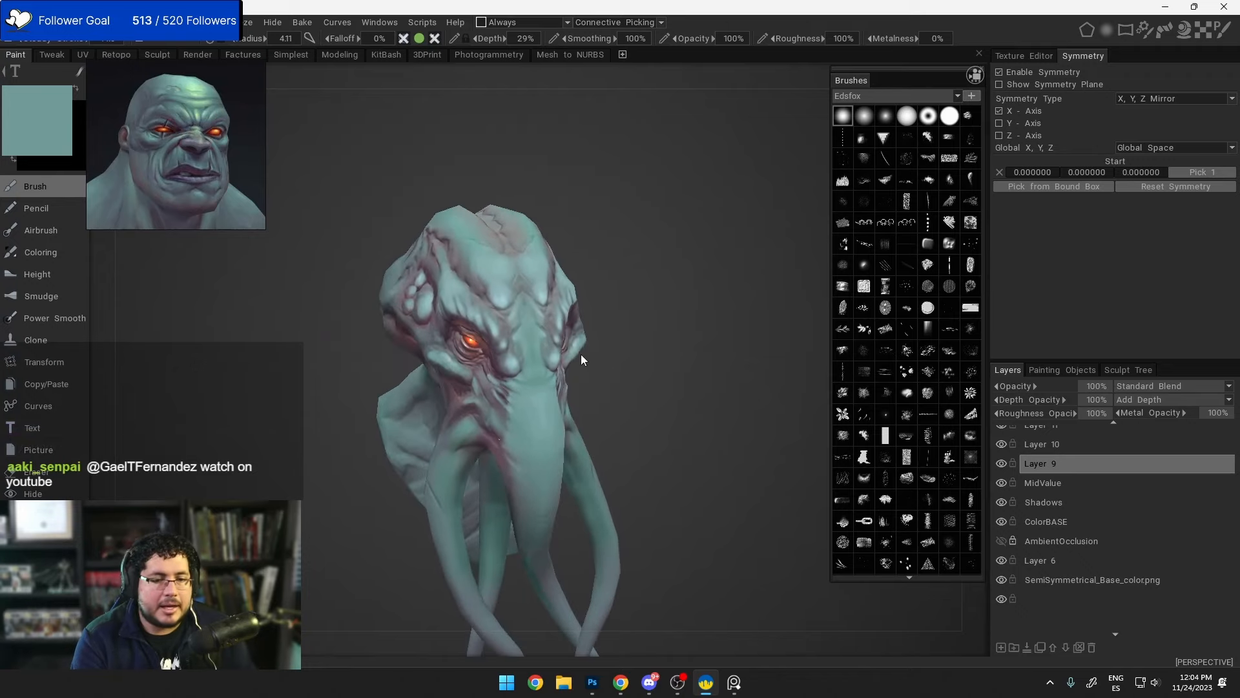
right_click_drag(580, 354, 621, 385, "alt")
left_click_drag(622, 385, 610, 388, "alt")
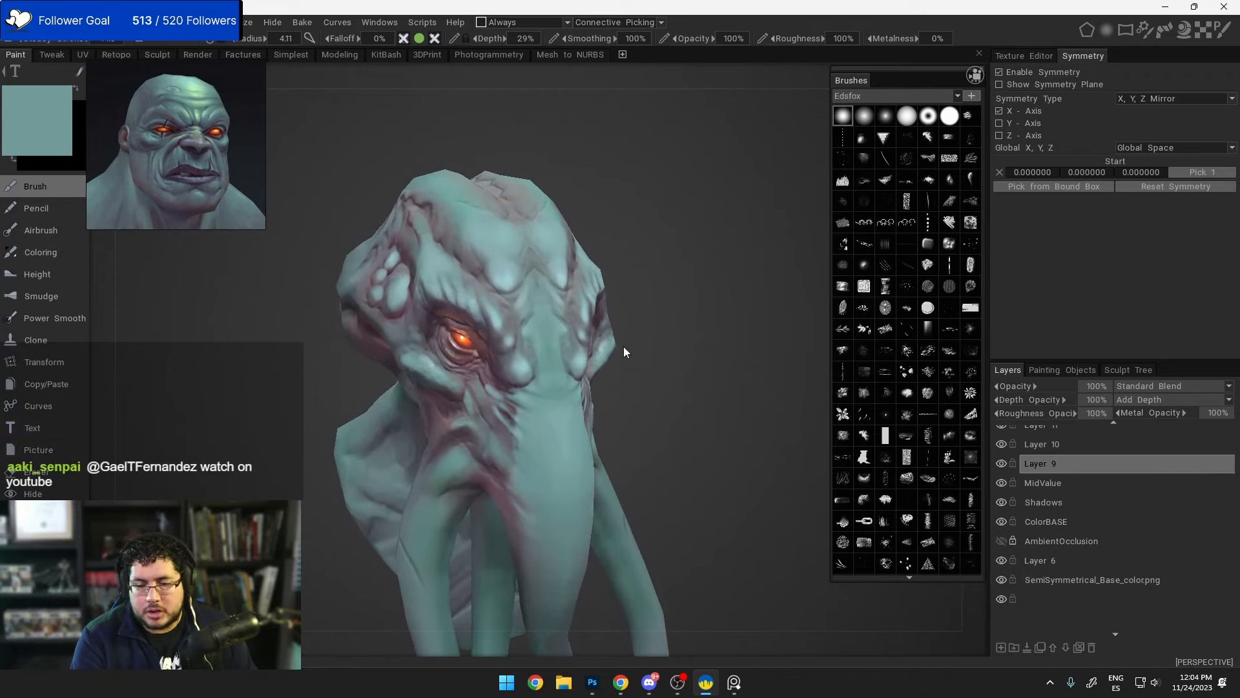
Step: Sample pale cyan, shift its hue to 167 for the colour #96C7BD, and make Layer 10 the active layer
mouse_move(556, 316)
right_mouse_down("alt")
mouse_move(571, 373)
mouse_move(485, 361)
right_mouse_up("alt")
key("v")
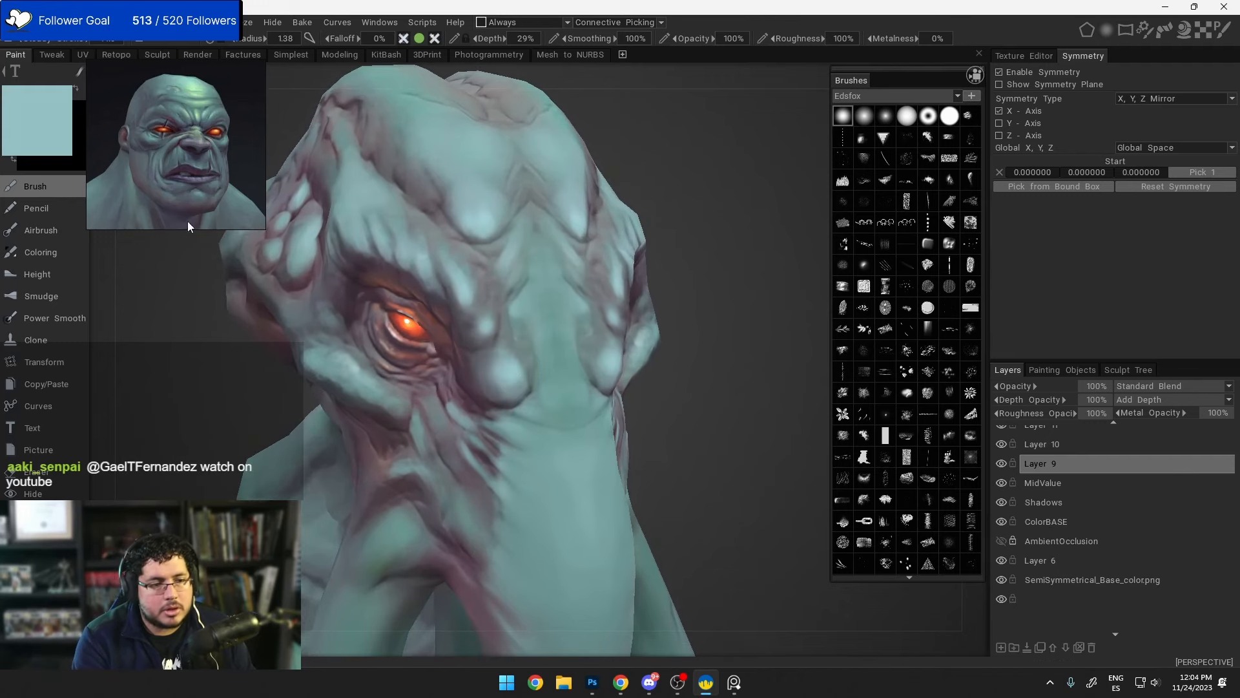
left_click(26, 139)
left_click_drag(452, 324, 456, 347)
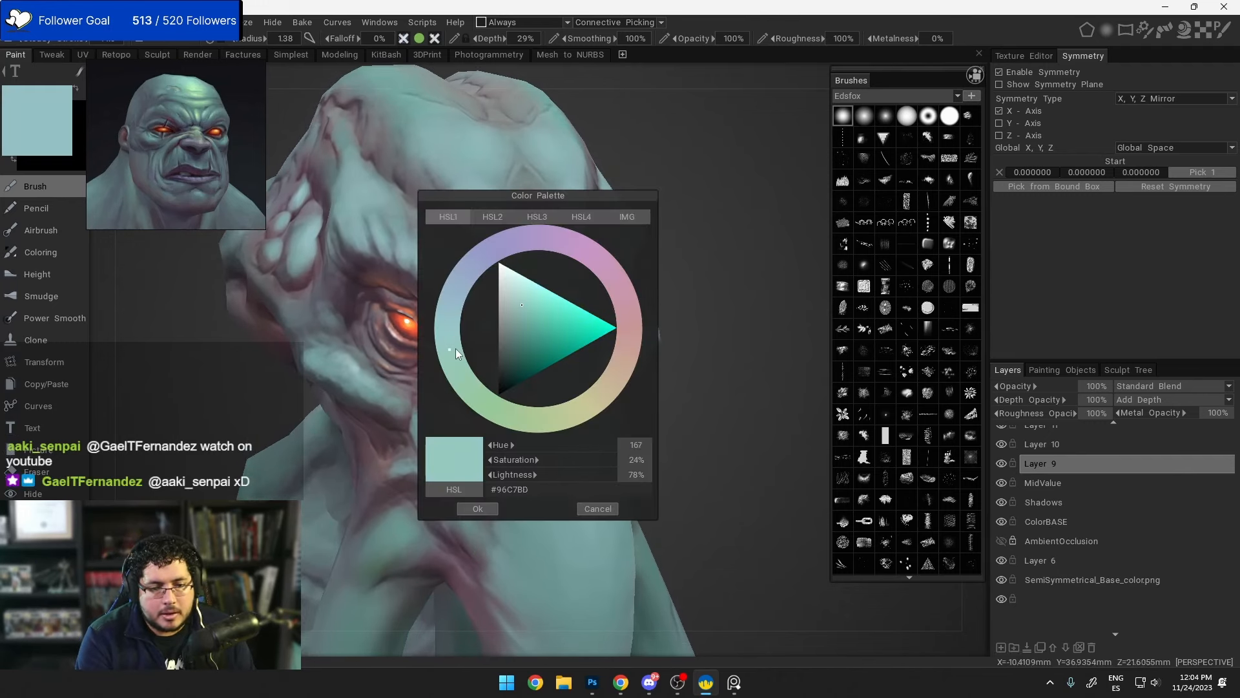
left_click(478, 507)
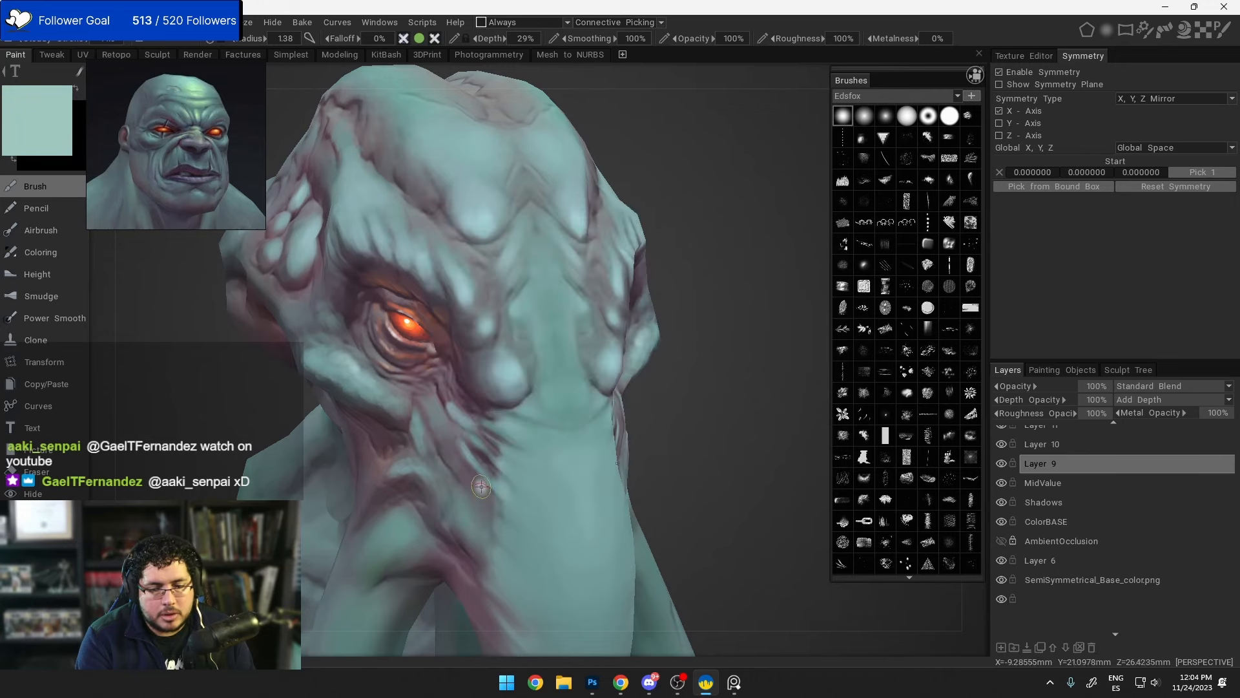
left_click(1050, 444)
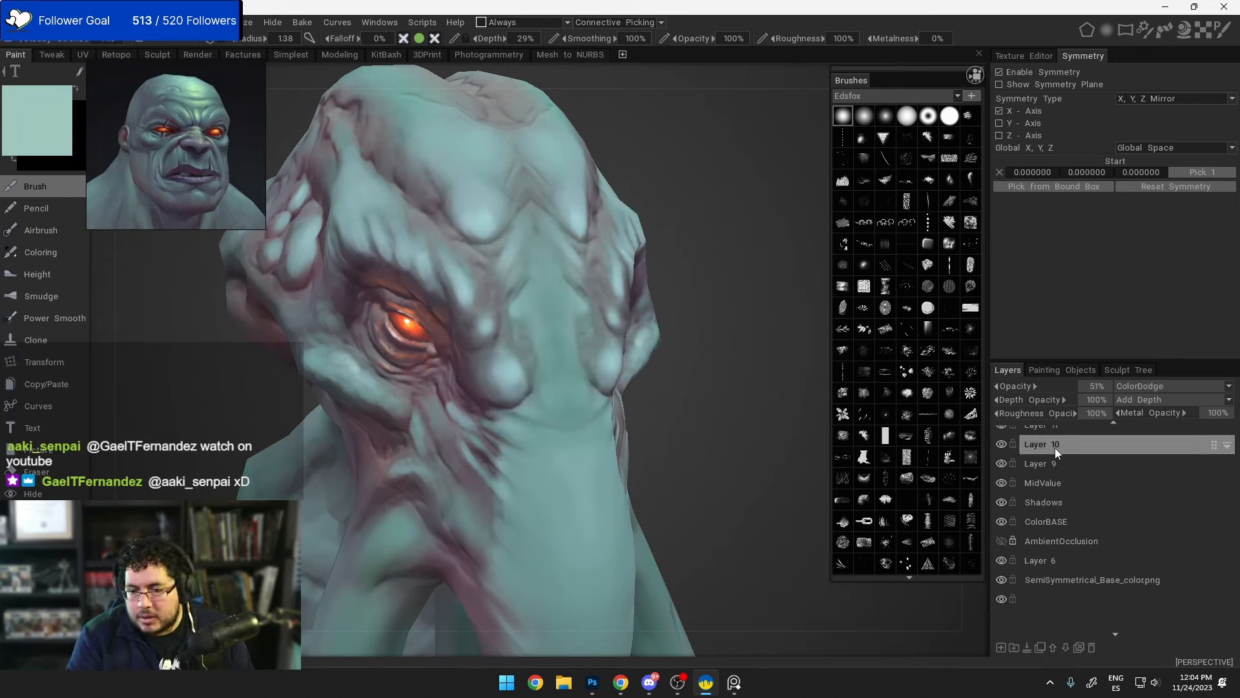
Step: Reduce the brush radius to 0.518 and dab bright specular highlights on the rounded bulges between the eyes and along the brows
right_click_drag(501, 383, 494, 382)
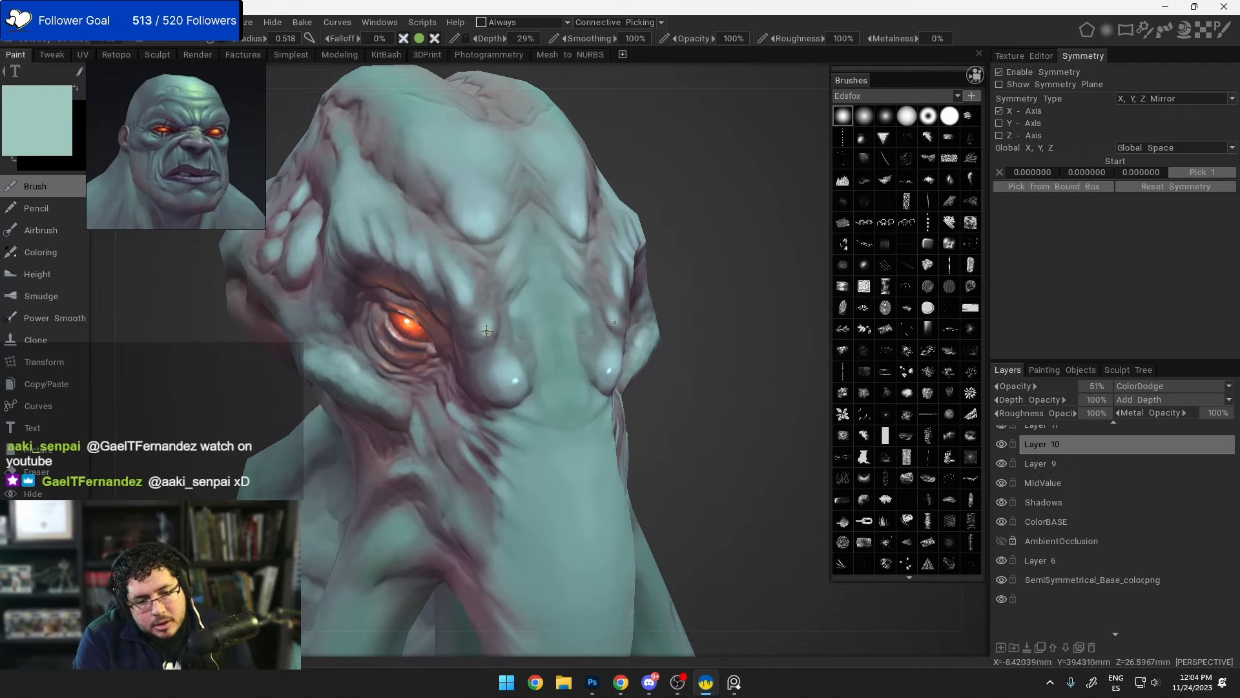
middle_click_drag(487, 346, 493, 317)
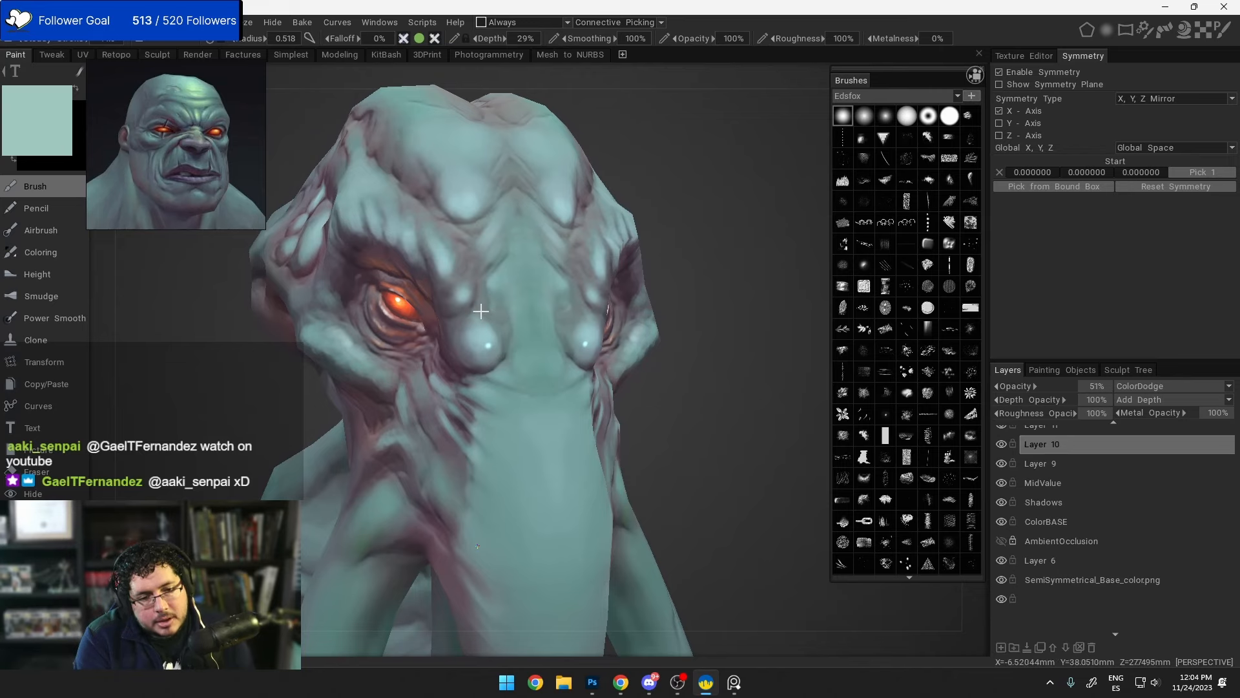
scroll(480, 311, "up", 2)
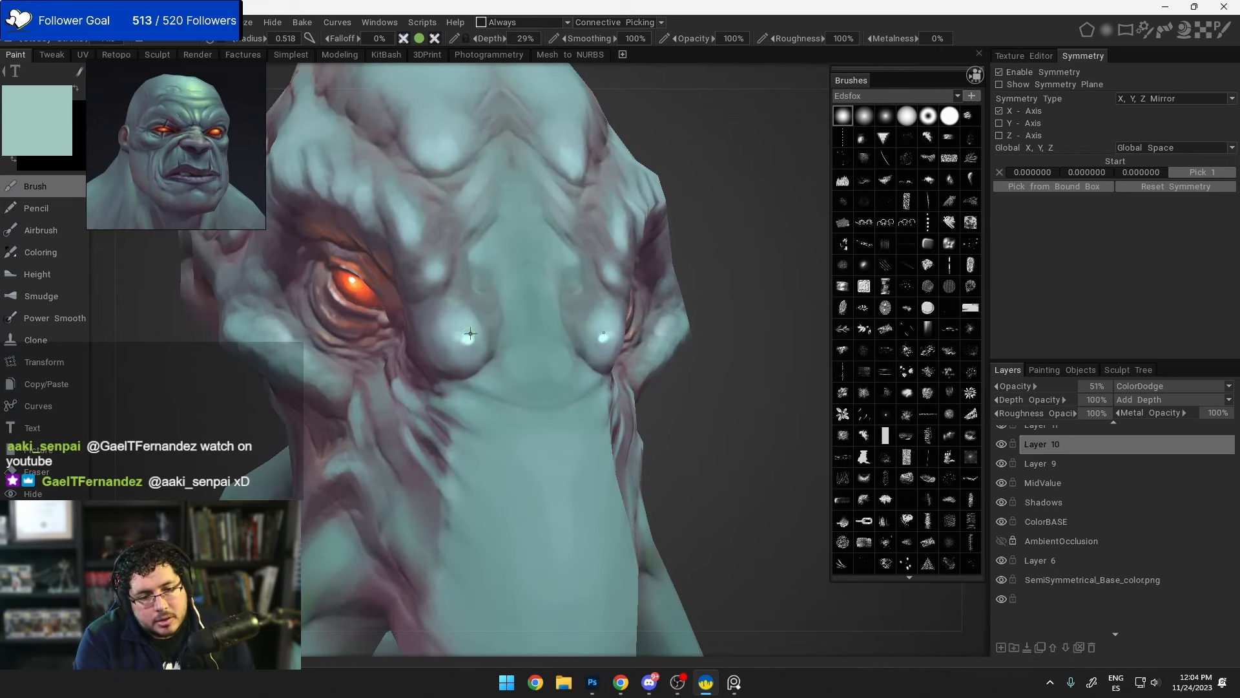
middle_click_drag(463, 322, 516, 194)
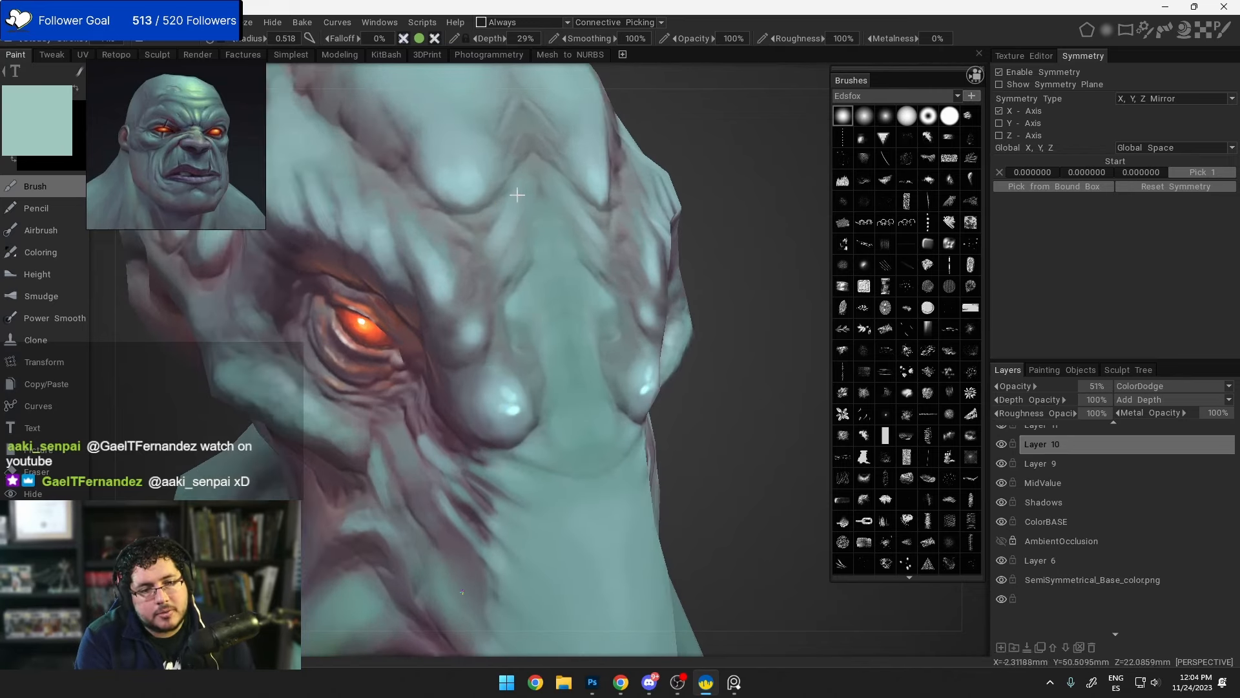
left_click(462, 187)
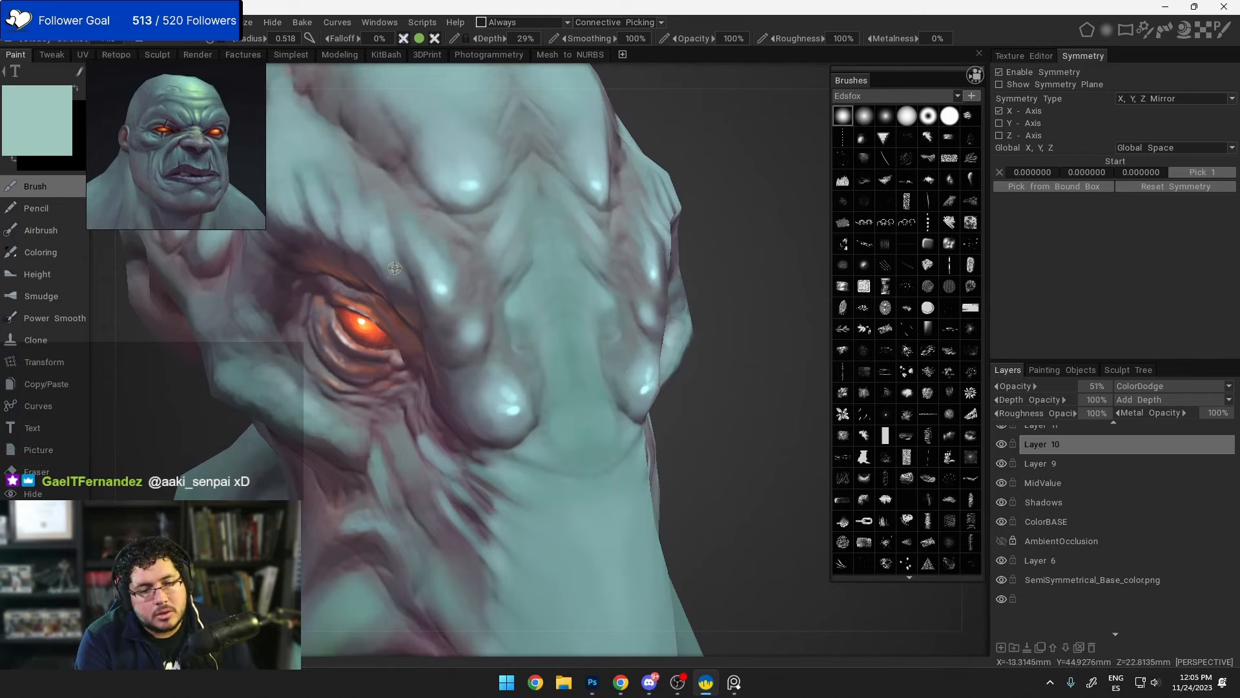
Step: Toggle Layer 10's visibility to compare its highlights and lower the layer's opacity to 24%
right_click_drag(408, 277, 526, 136, "alt")
left_click_drag(526, 136, 489, 251, "alt")
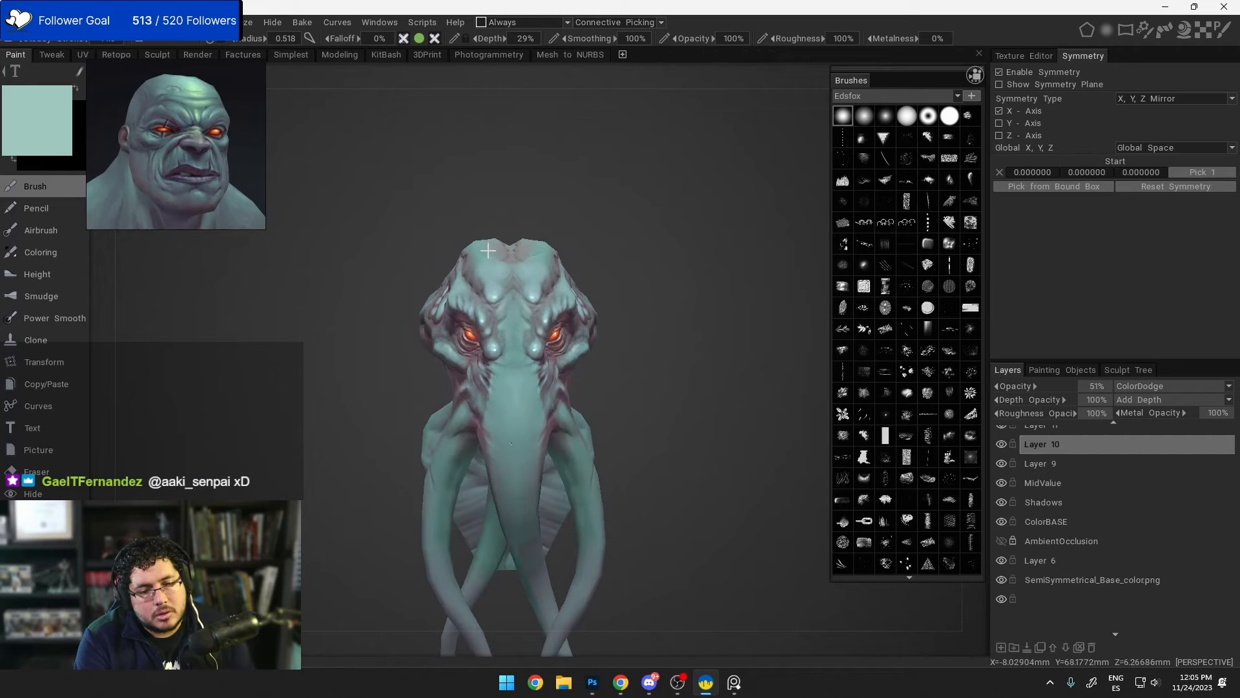
right_click_drag(488, 251, 529, 328, "alt")
left_click_drag(529, 328, 489, 300, "alt")
right_click_drag(489, 299, 514, 362, "alt")
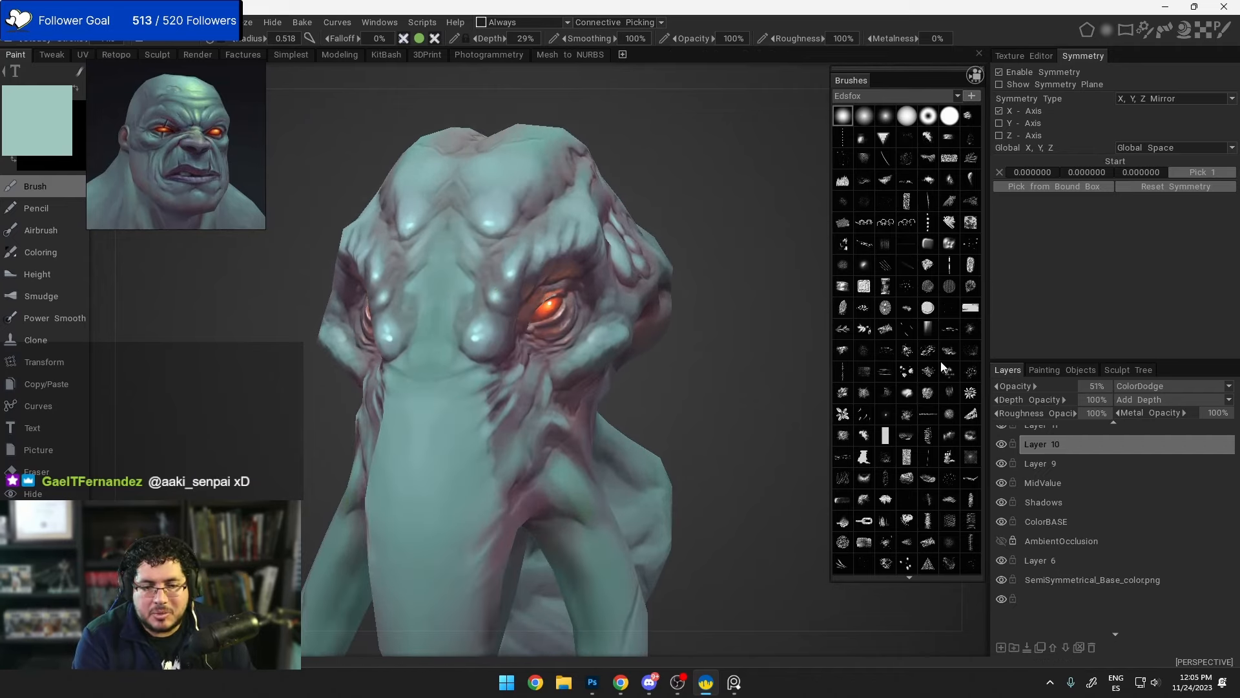
left_click(1001, 443)
left_click(1001, 443)
left_click(1001, 443)
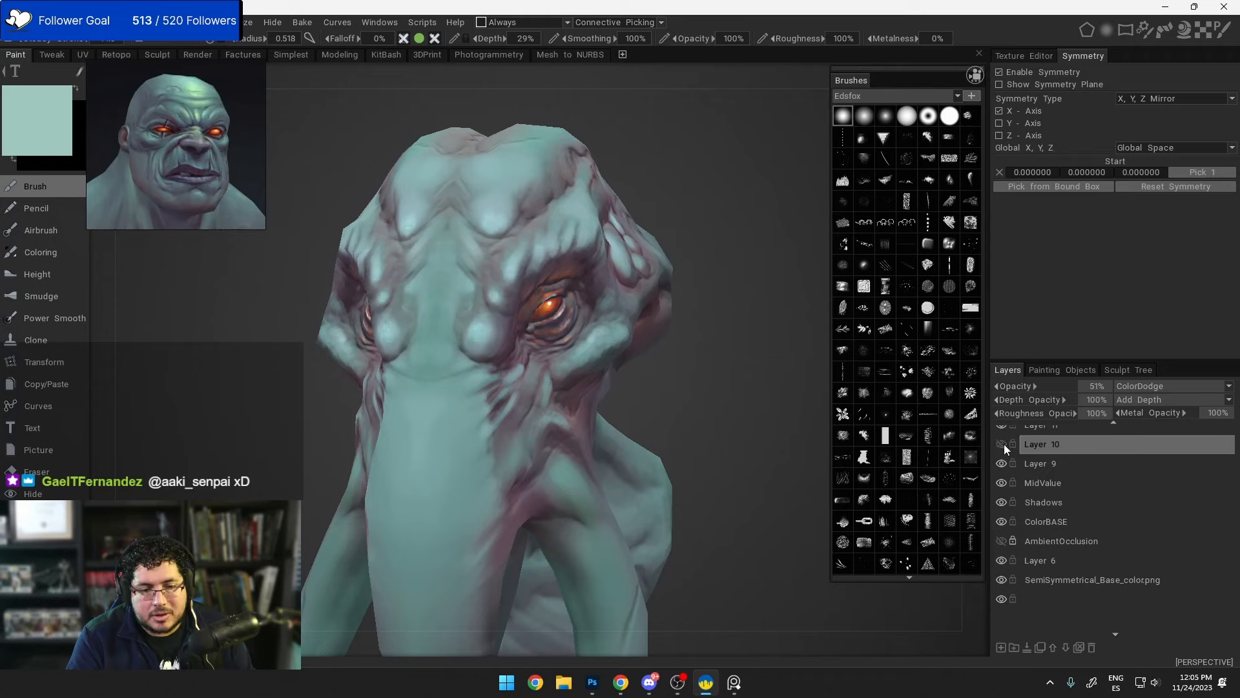
left_click(1001, 444)
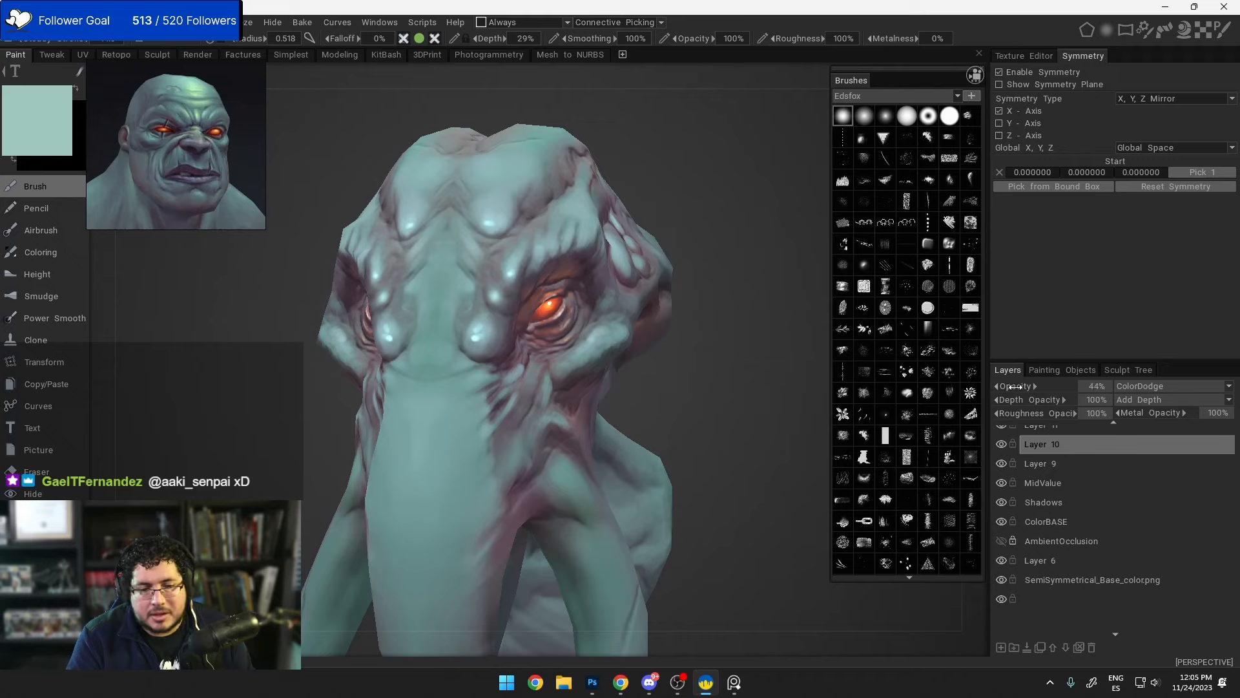
left_click_drag(1014, 387, 1000, 386)
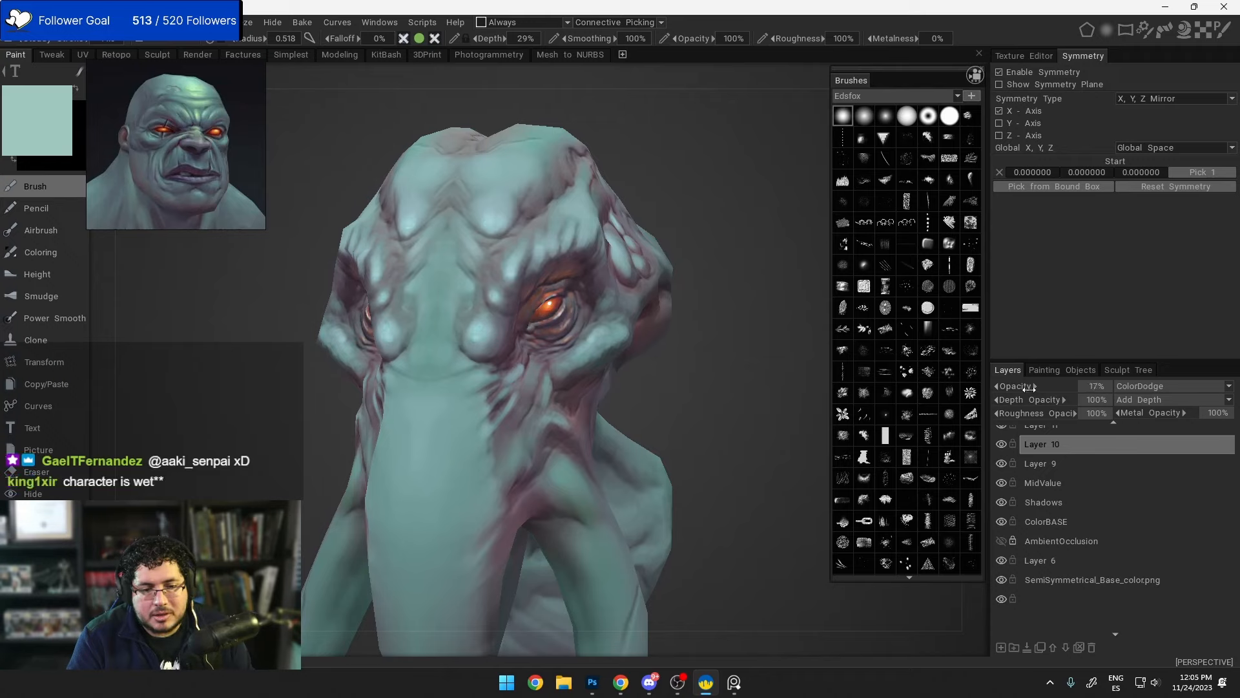
Step: Paint fine horizontal pale teal highlights across the top of the central tentacle on Layer 10 and review the whole head
left_click_drag(394, 330, 542, 323, "alt")
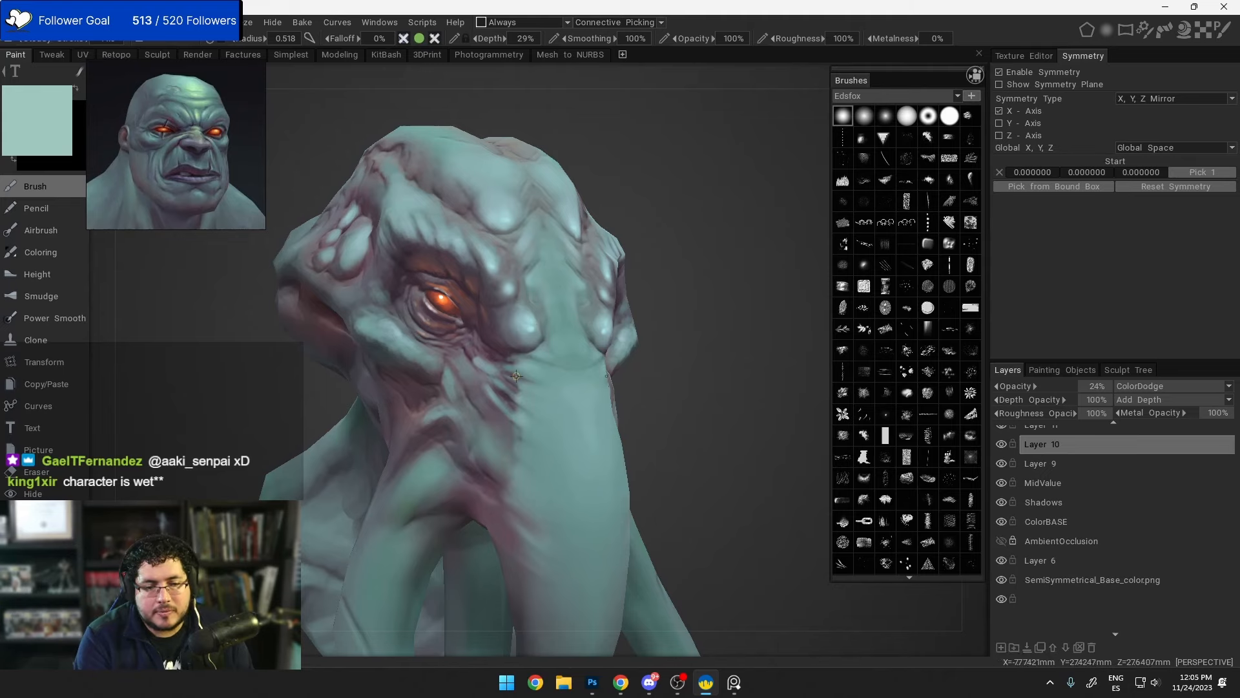
left_click_drag(593, 374, 568, 387, "alt")
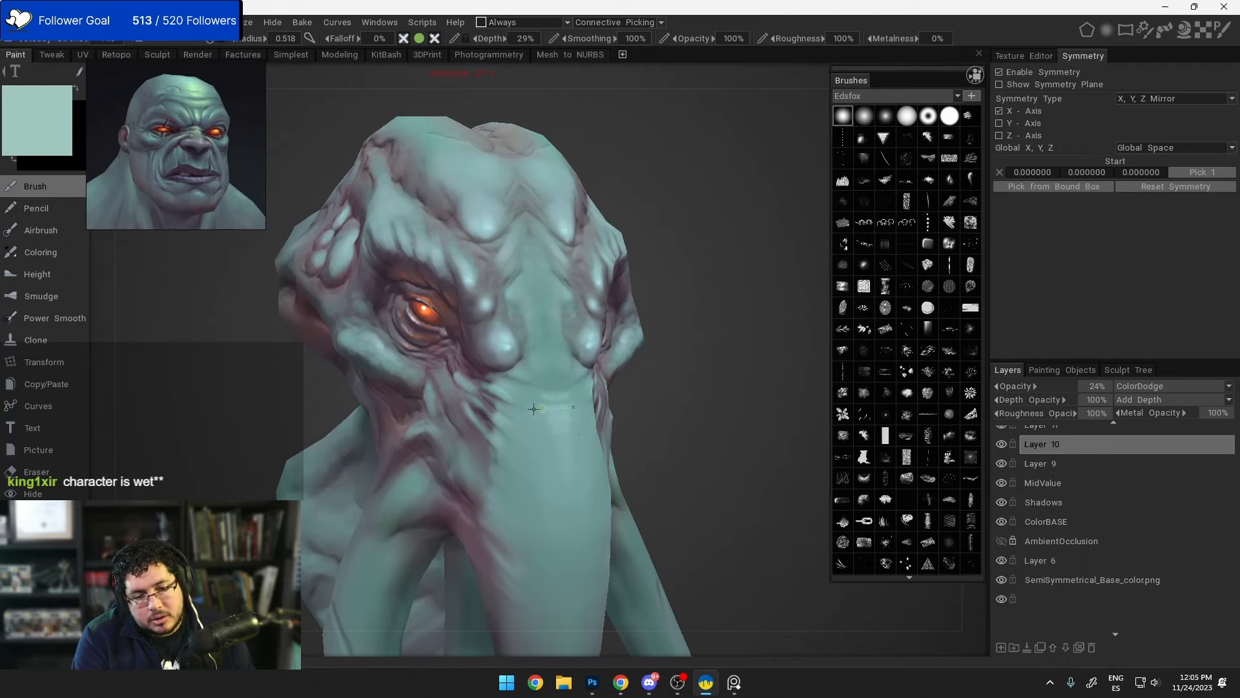
scroll(630, 409, "down", 5)
left_click_drag(605, 412, 517, 408)
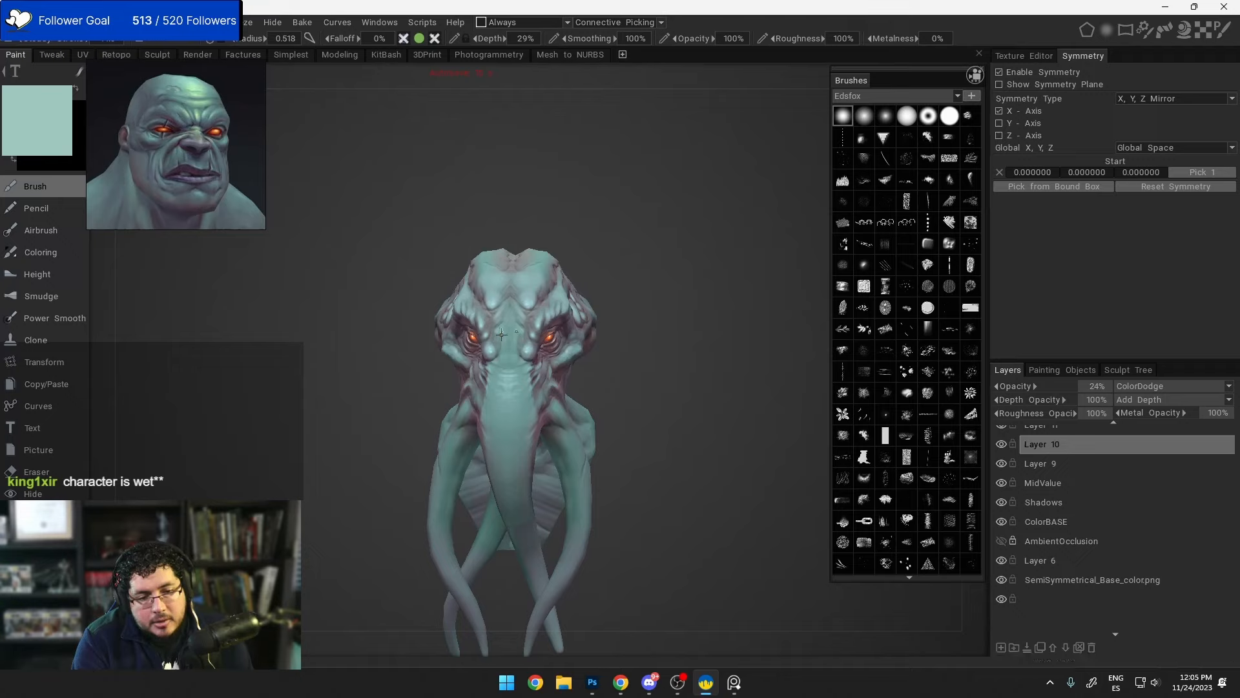
scroll(577, 416, "down", 5)
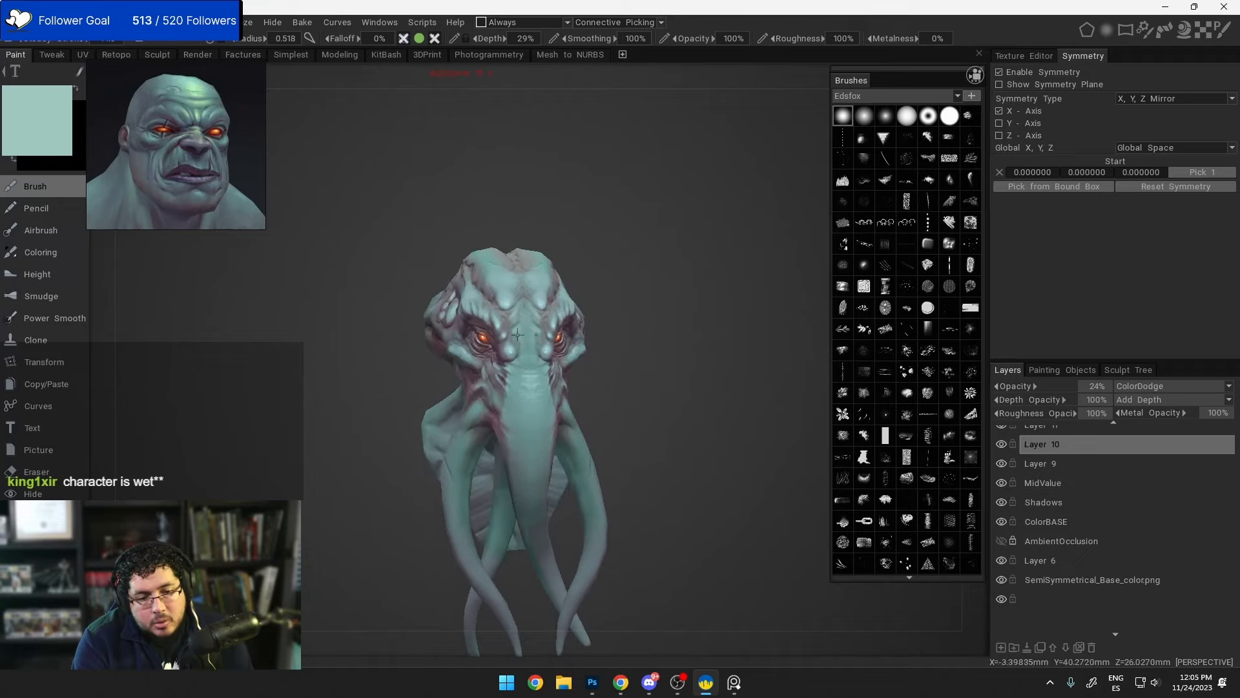
left_click_drag(556, 306, 615, 381)
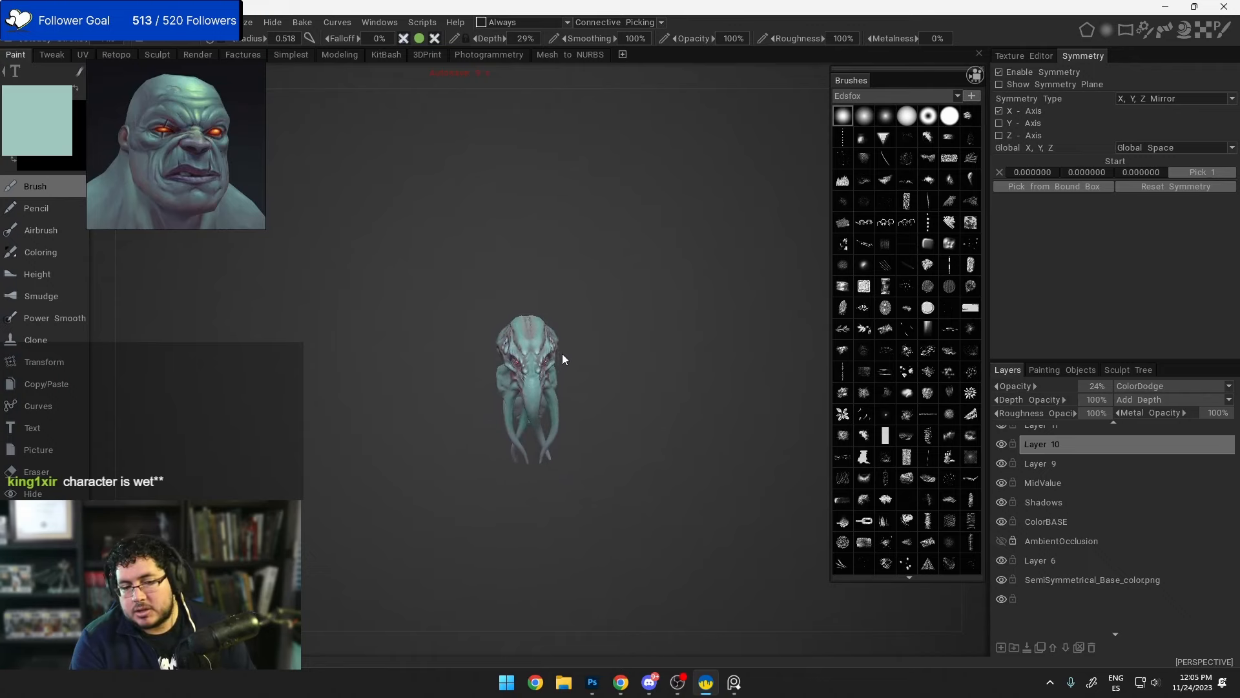
Step: Paint pale teal highlights on the cluster of round bulges at the side of the head on Layer 10
right_click_drag(562, 354, 629, 409, "alt")
left_click_drag(630, 408, 542, 300, "alt")
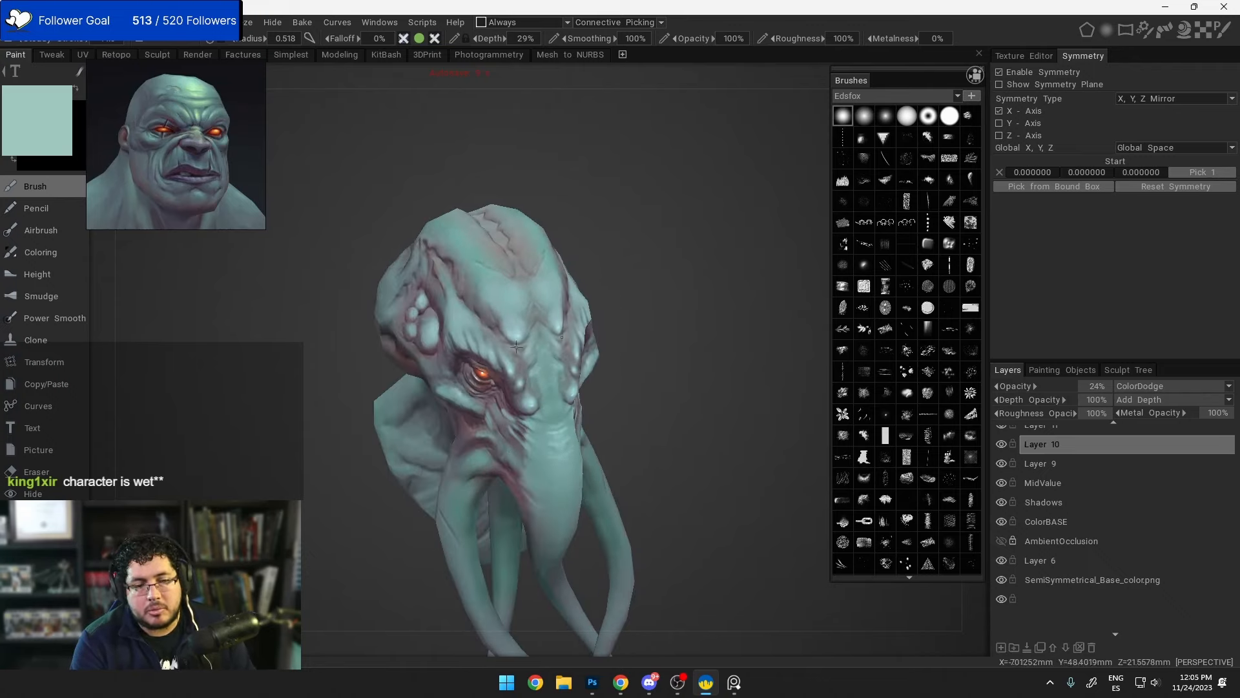
mouse_move(516, 347)
left_mouse_down("alt")
mouse_move(637, 383)
mouse_move(513, 347)
left_mouse_up("alt")
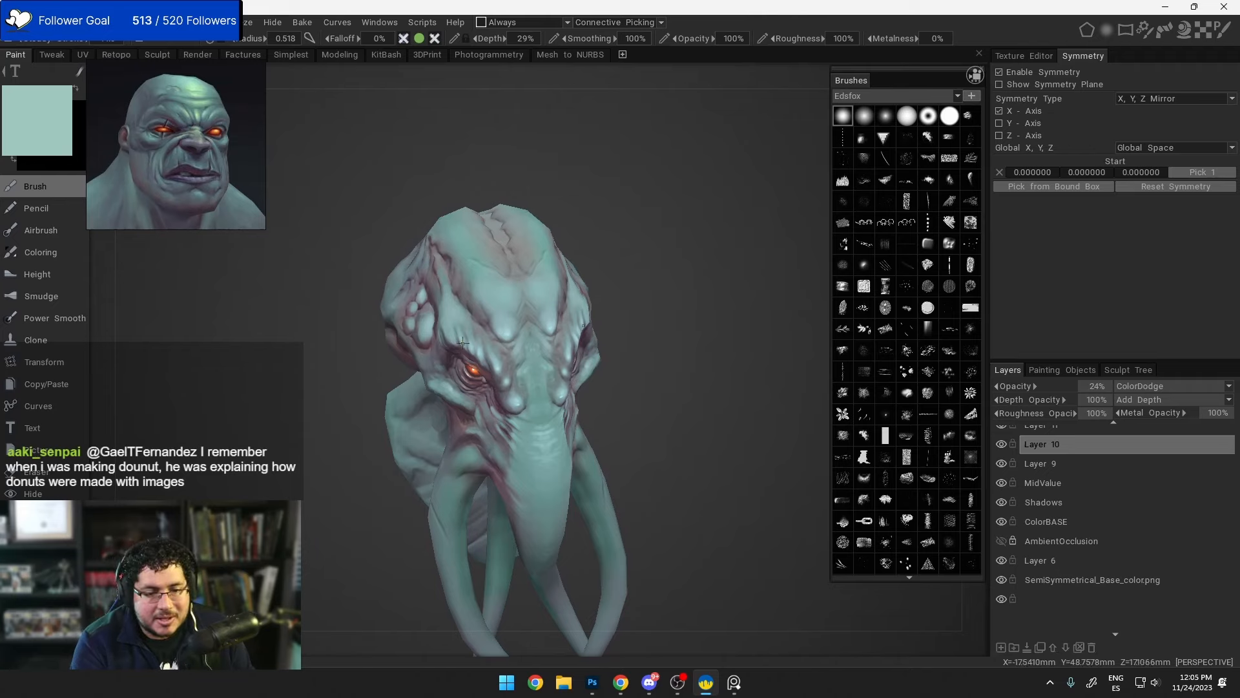
mouse_move(452, 339)
left_mouse_down("alt")
mouse_move(471, 330)
mouse_move(437, 337)
mouse_move(484, 333)
left_mouse_up("alt")
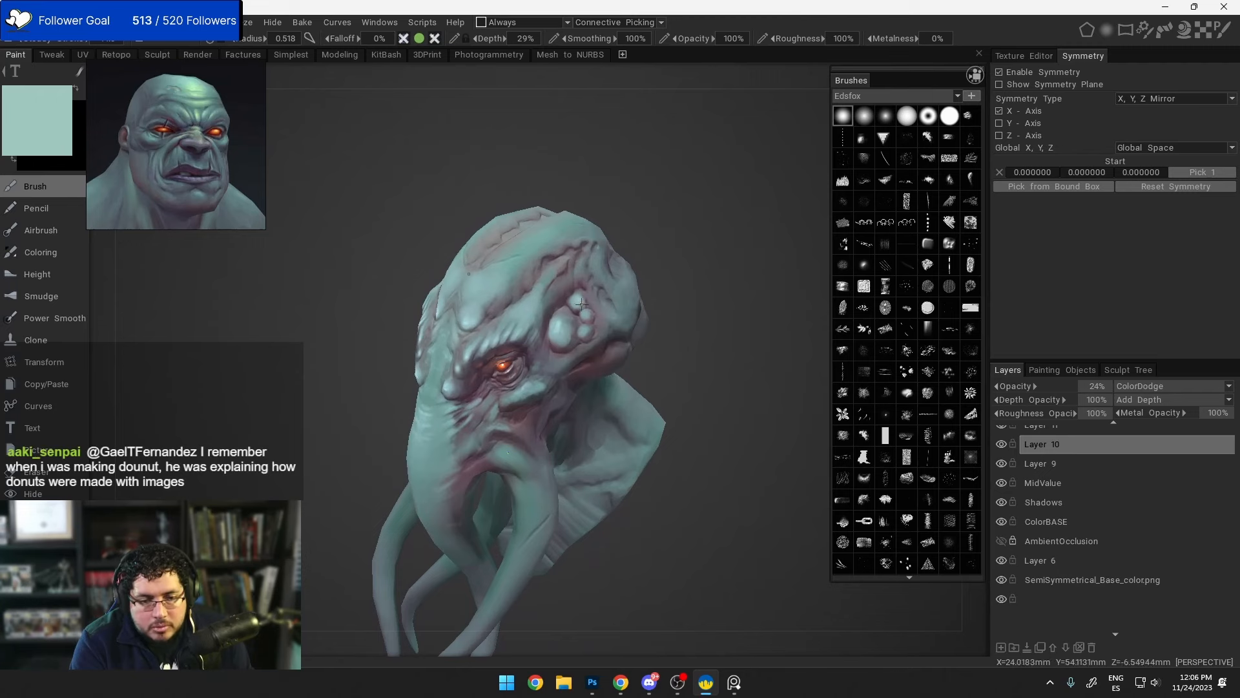
scroll(564, 343, "up", 2)
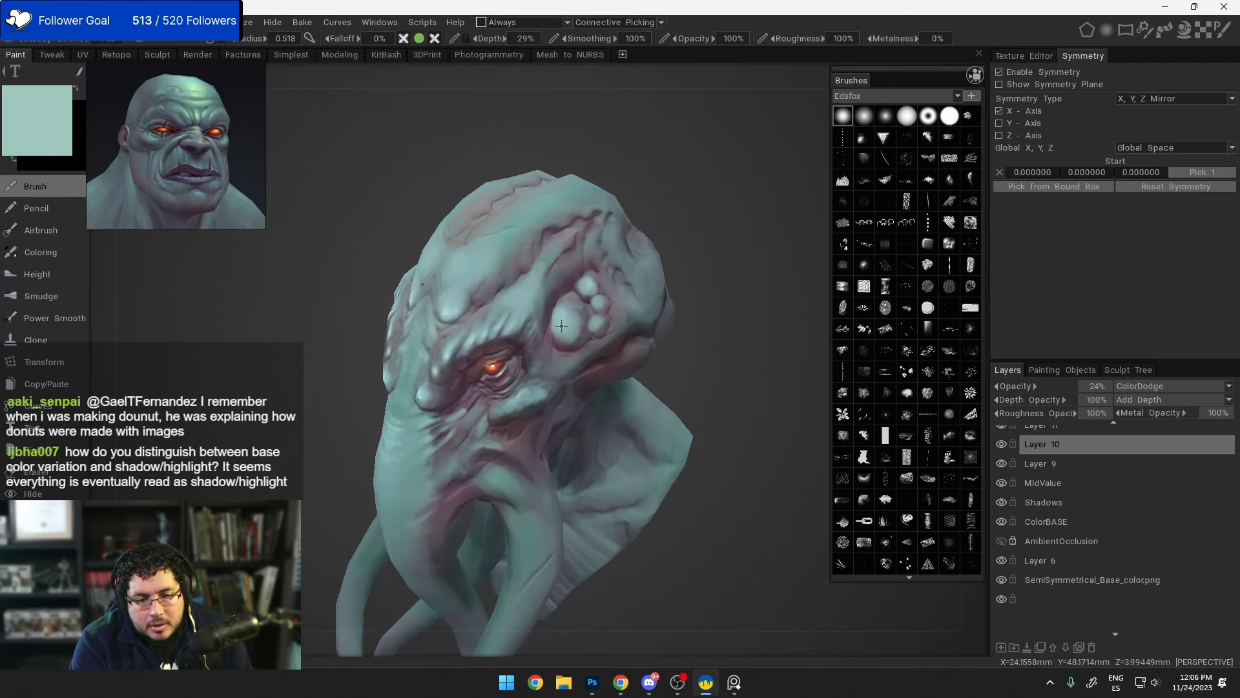
left_click_drag(555, 326, 593, 327)
Step: Set the brush radius to 0.901 and paint soft pale teal highlights along the outer surface of the side tentacles
right_click_drag(593, 327, 596, 323)
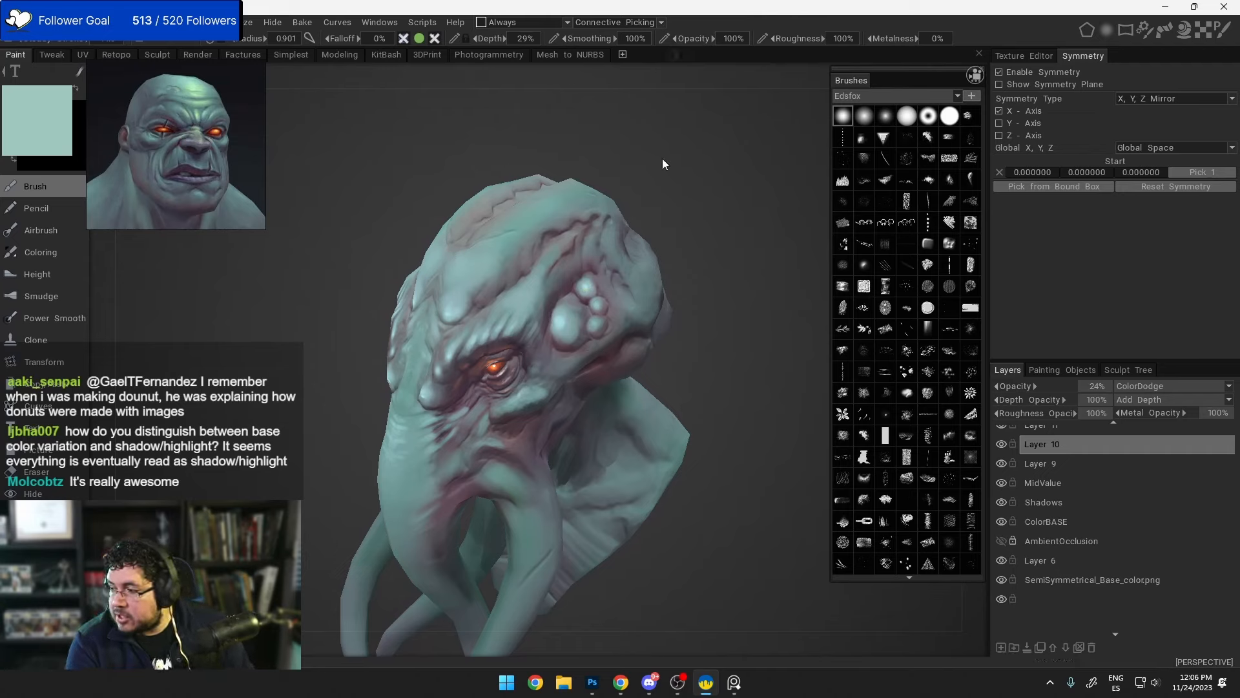
left_click_drag(549, 352, 622, 358, "alt")
right_click_drag(601, 349, 652, 381, "alt")
left_click_drag(652, 381, 592, 386, "alt")
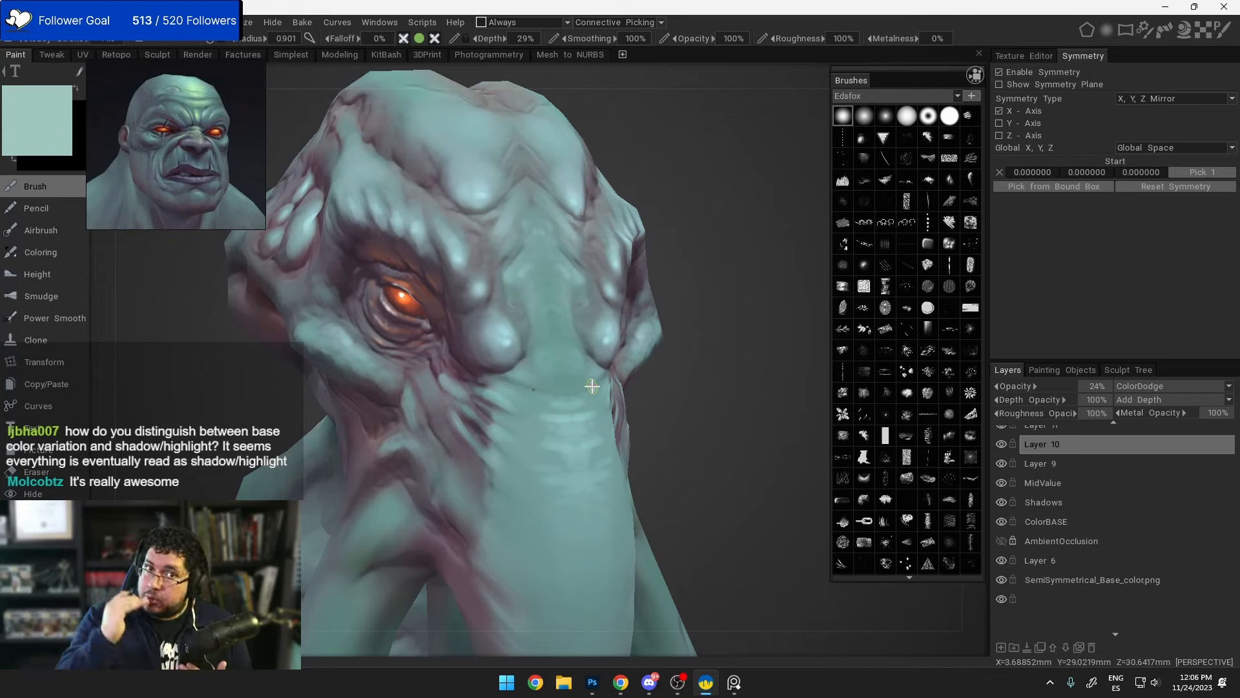
left_click_drag(646, 457, 611, 444)
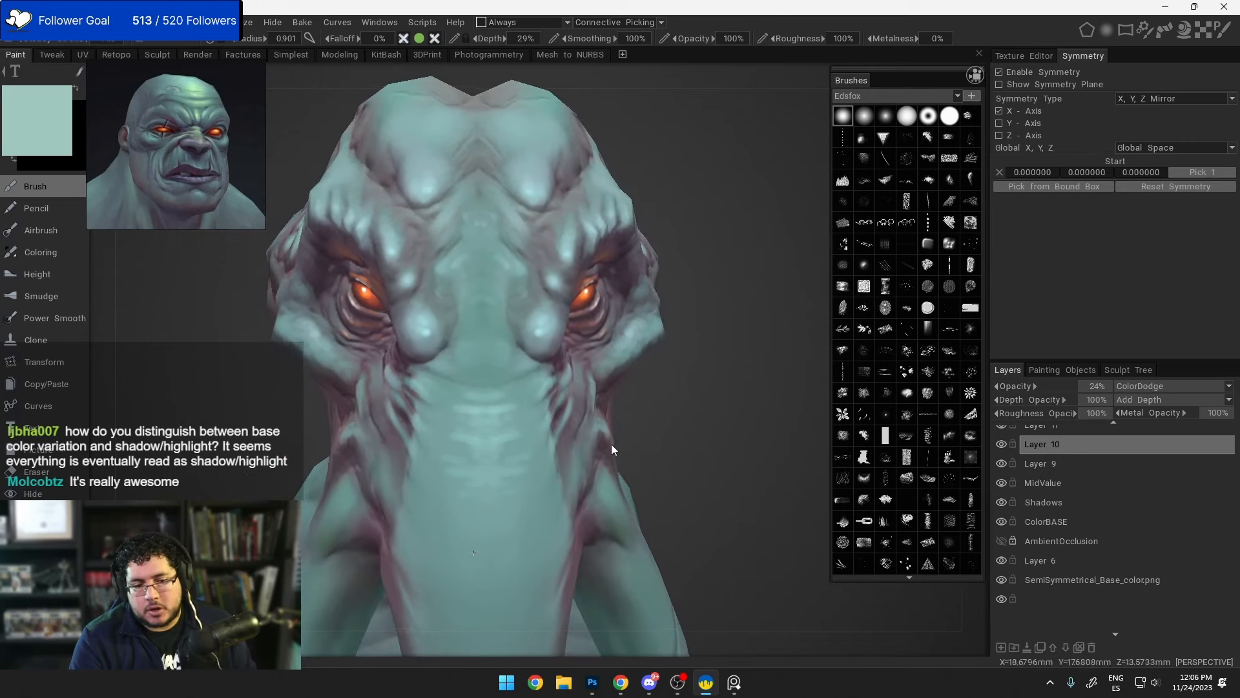
middle_click_drag(611, 444, 586, 399)
left_click_drag(586, 399, 519, 436)
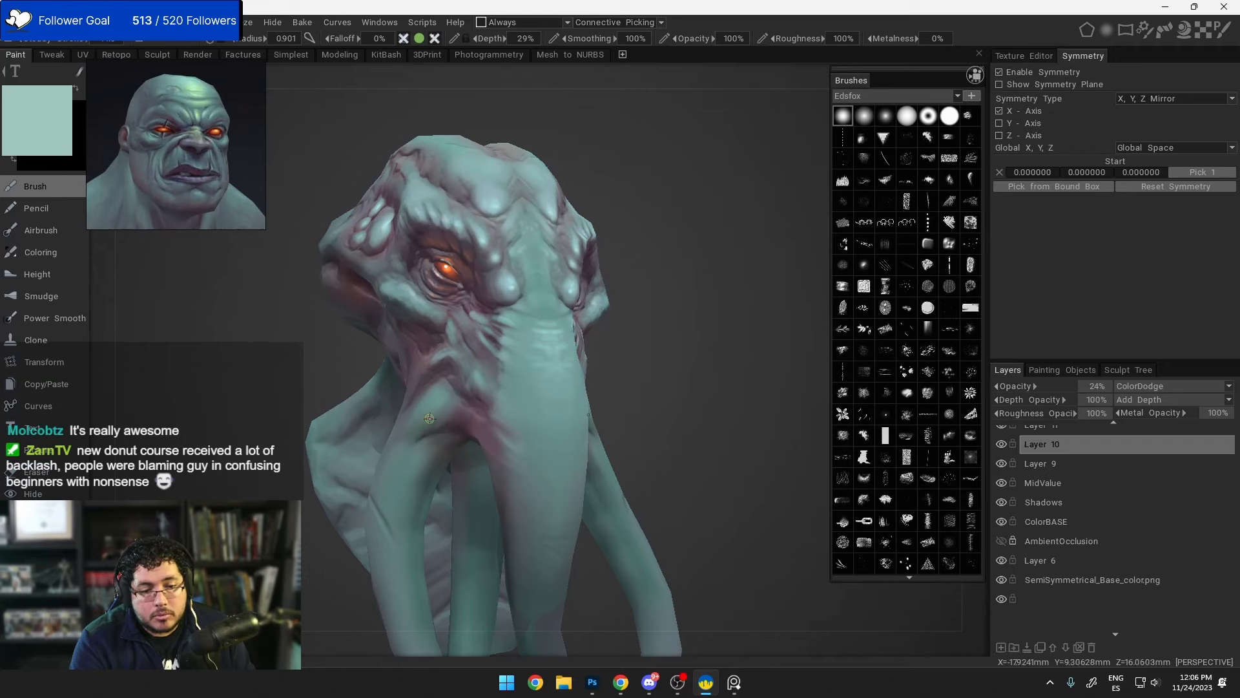
right_click_drag(442, 371, 428, 435, "alt")
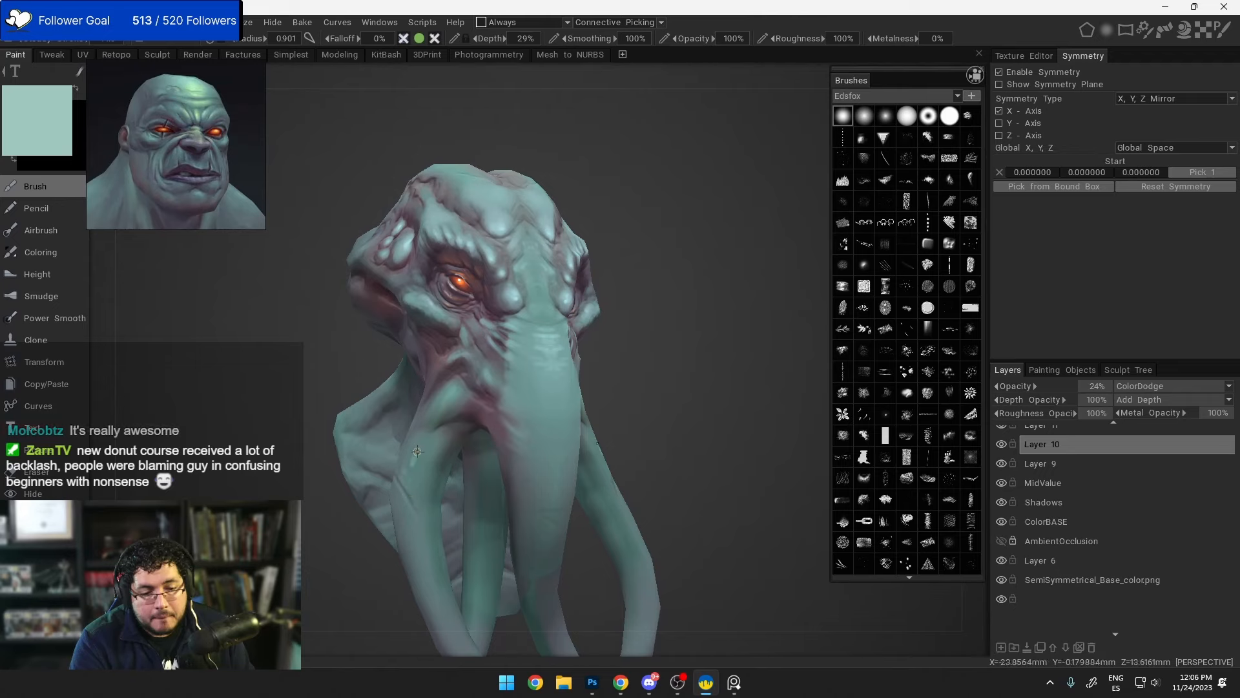
right_click_drag(455, 333, 474, 412, "alt")
left_click_drag(474, 412, 433, 459, "alt")
right_click_drag(432, 458, 476, 459, "alt")
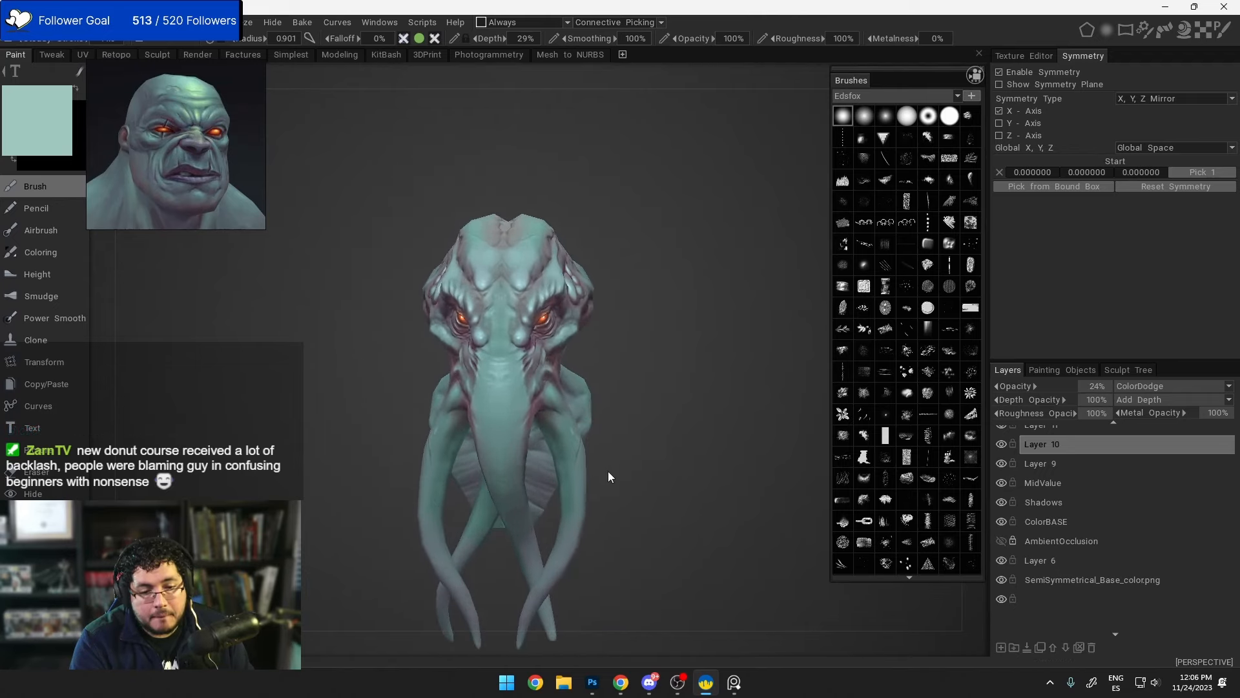
Step: Add pale teal highlights over the upper bends where the side tentacles meet the cheeks
left_click_drag(570, 477, 572, 491, "alt")
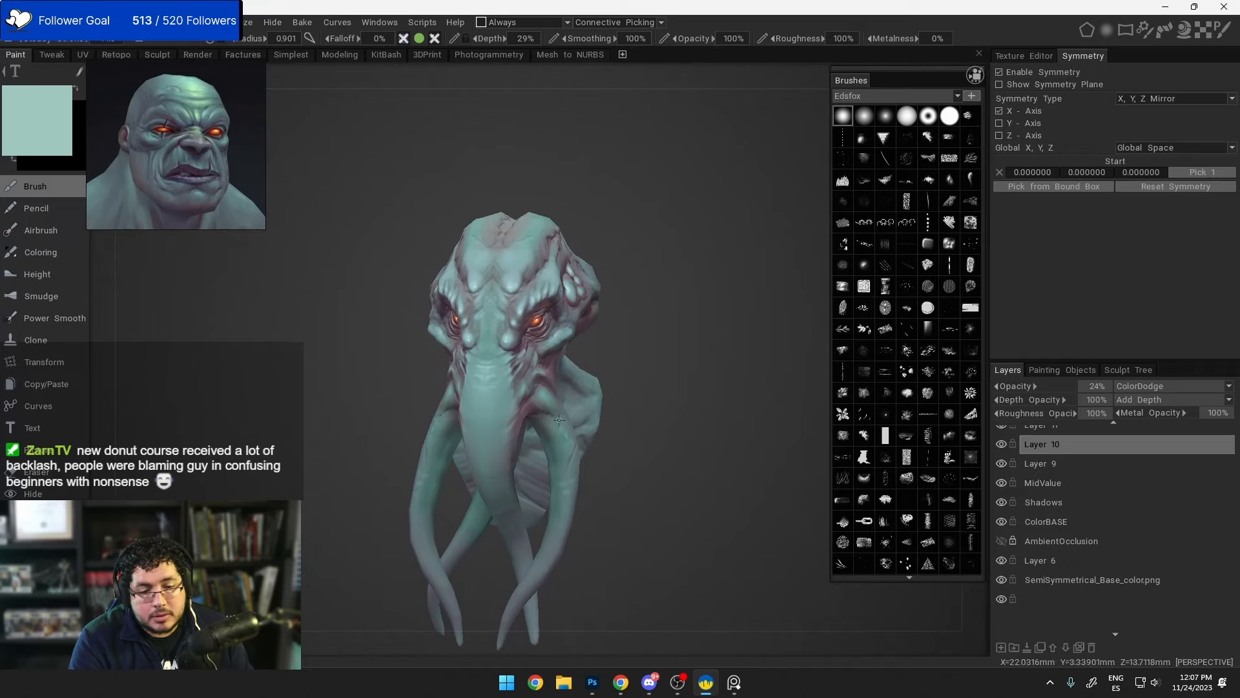
right_click_drag(559, 420, 603, 408)
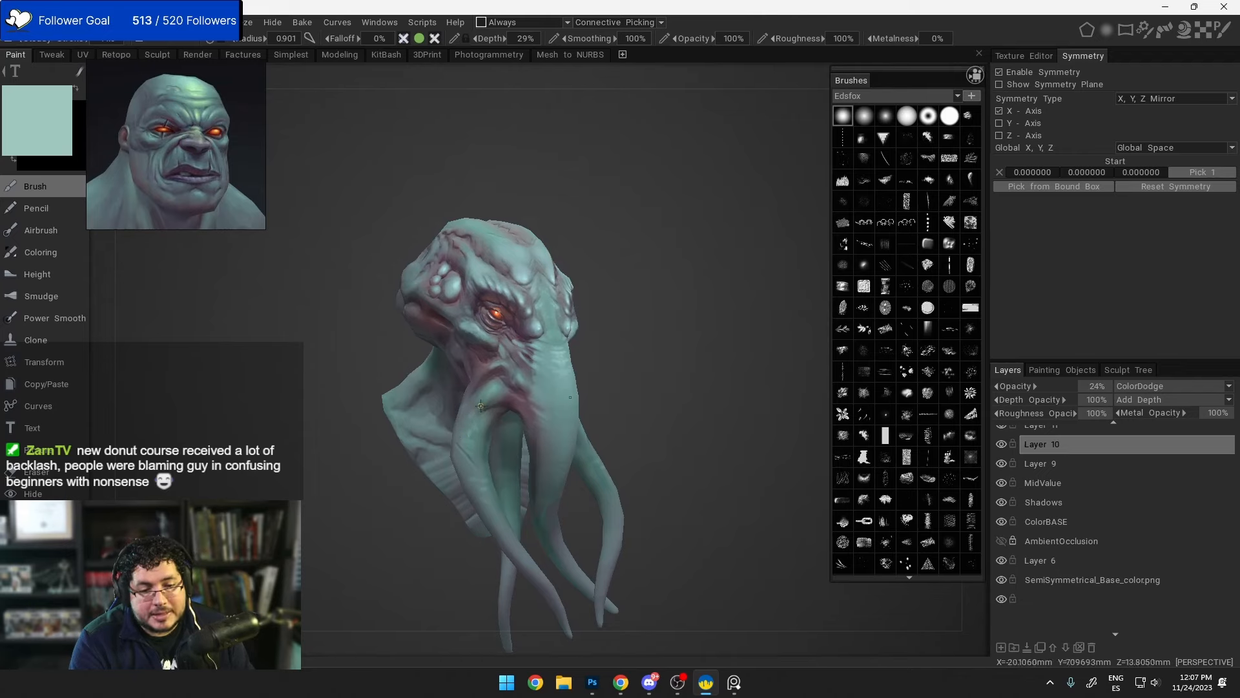
left_click_drag(519, 391, 492, 410, "alt")
right_click_drag(491, 410, 547, 429, "alt")
left_click_drag(470, 381, 503, 383, "alt")
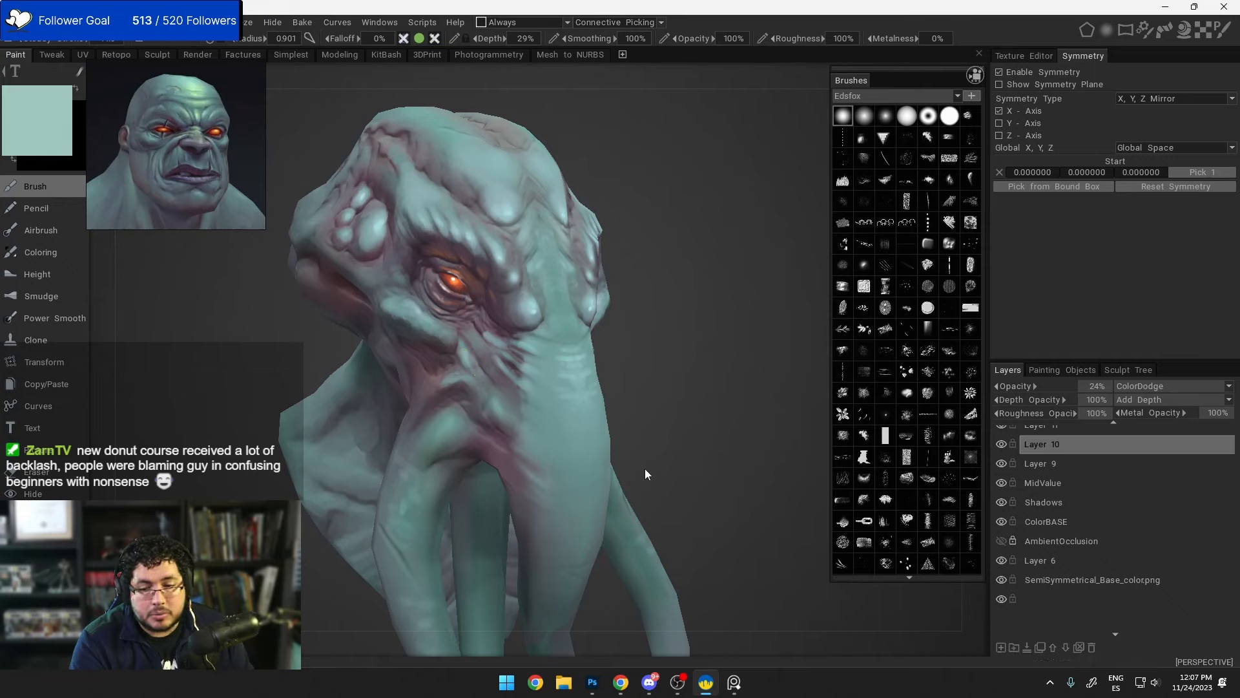
Step: Make Layer 9 active, sample a muted teal from the skin and paint it on the cheek fold below the eye
left_click(1028, 459)
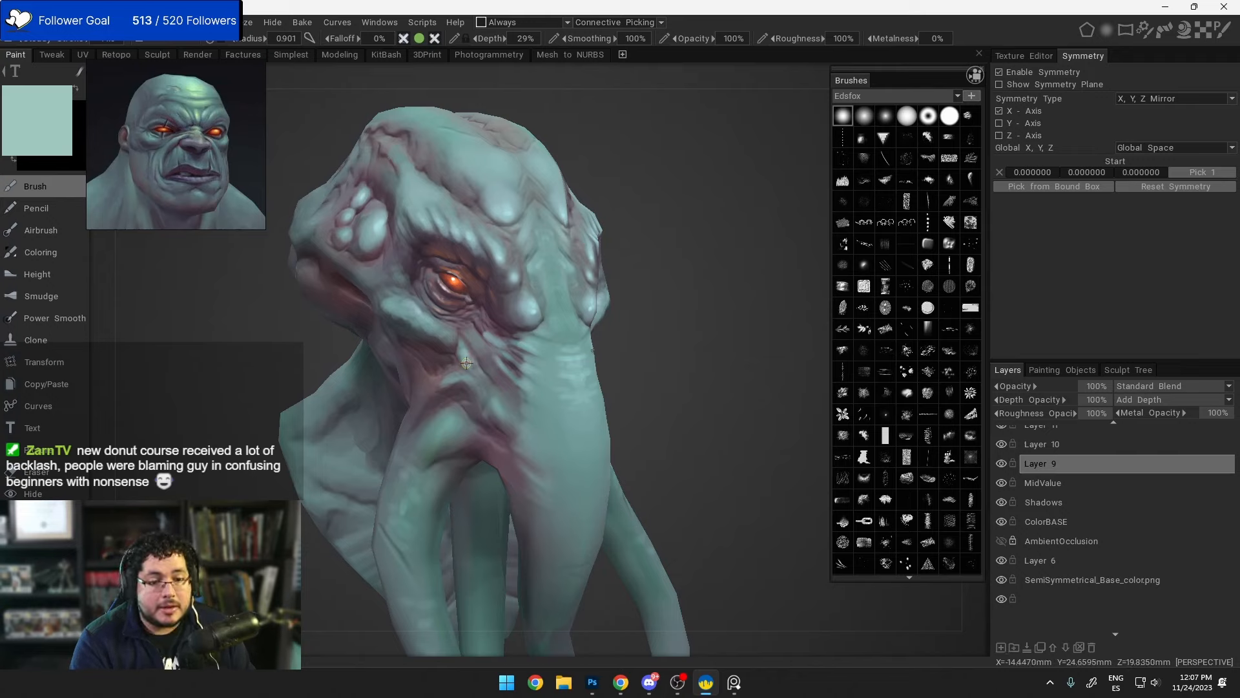
key("v")
left_click_drag(464, 359, 469, 354)
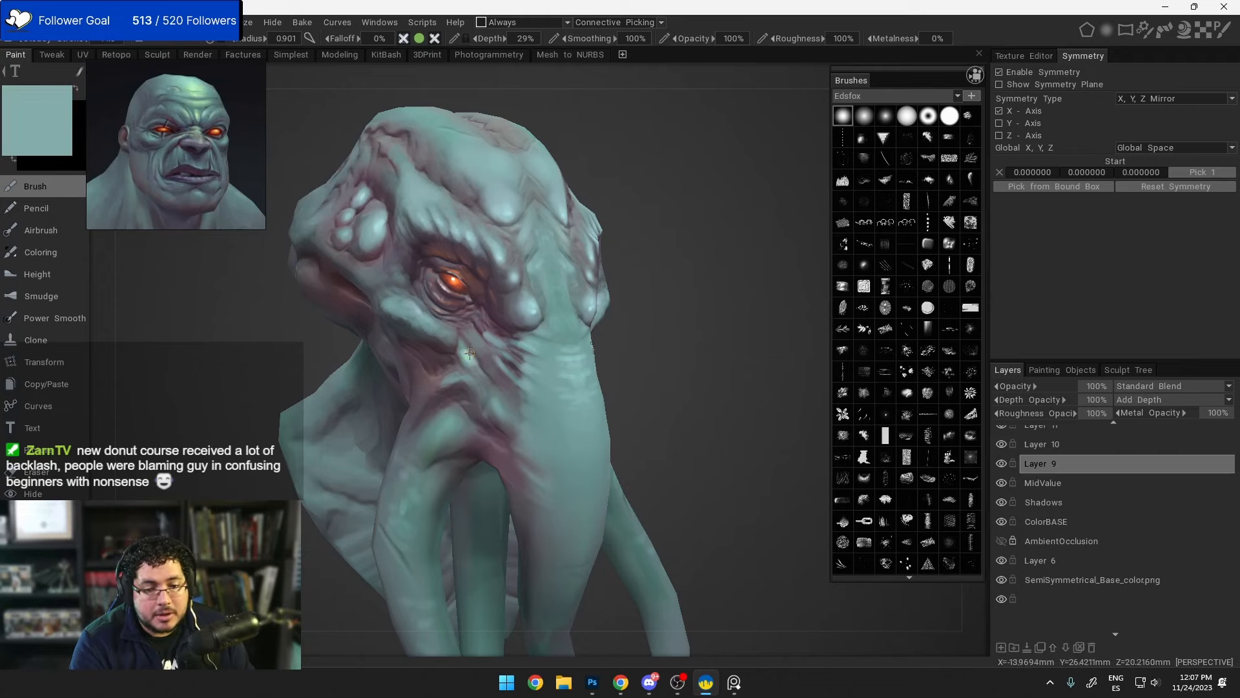
middle_click_drag(567, 414, 542, 364)
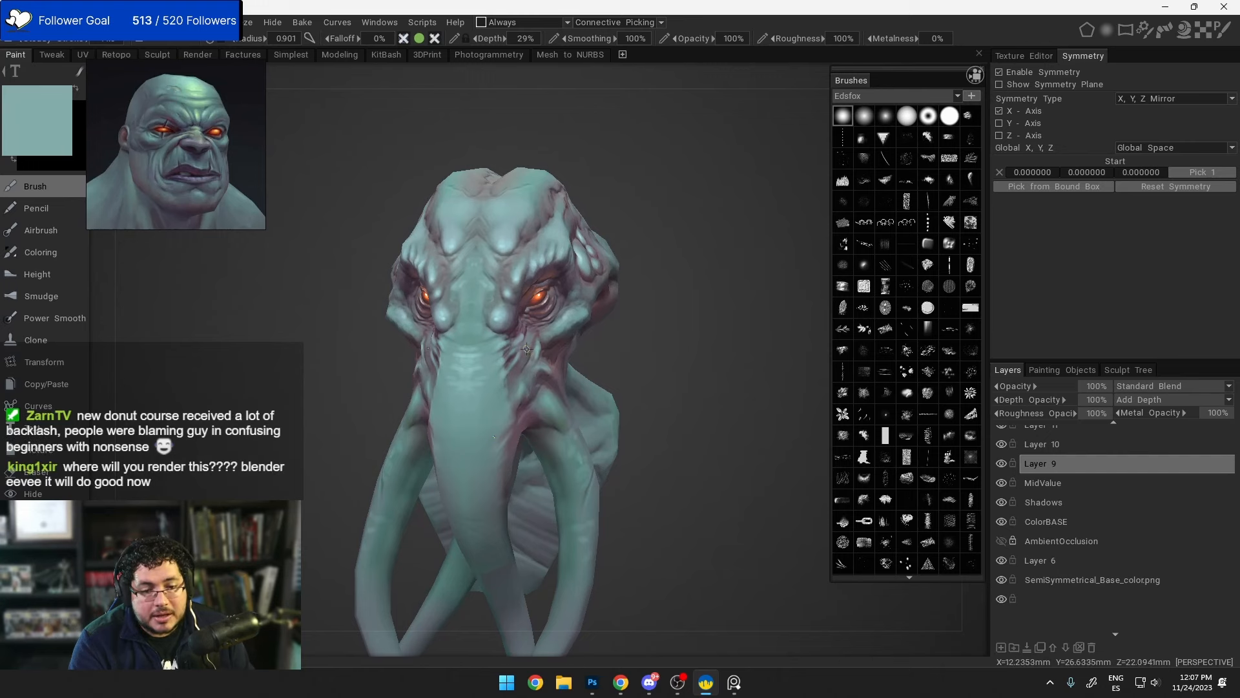
Step: Sample greyish teal on Layer 9, blend the bright cheek fold into the surrounding skin and pick up the dark purple of the creases
left_click(1060, 444)
right_click_drag(536, 335, 569, 423, "alt")
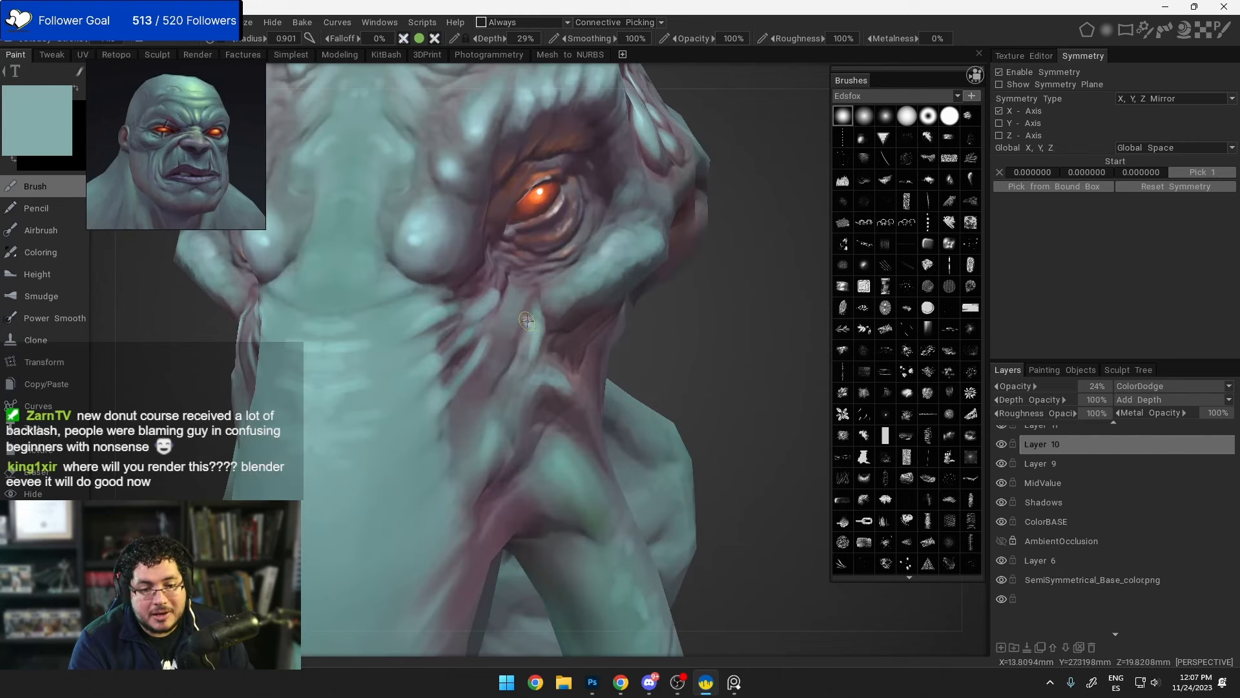
left_click(1048, 462)
key("v")
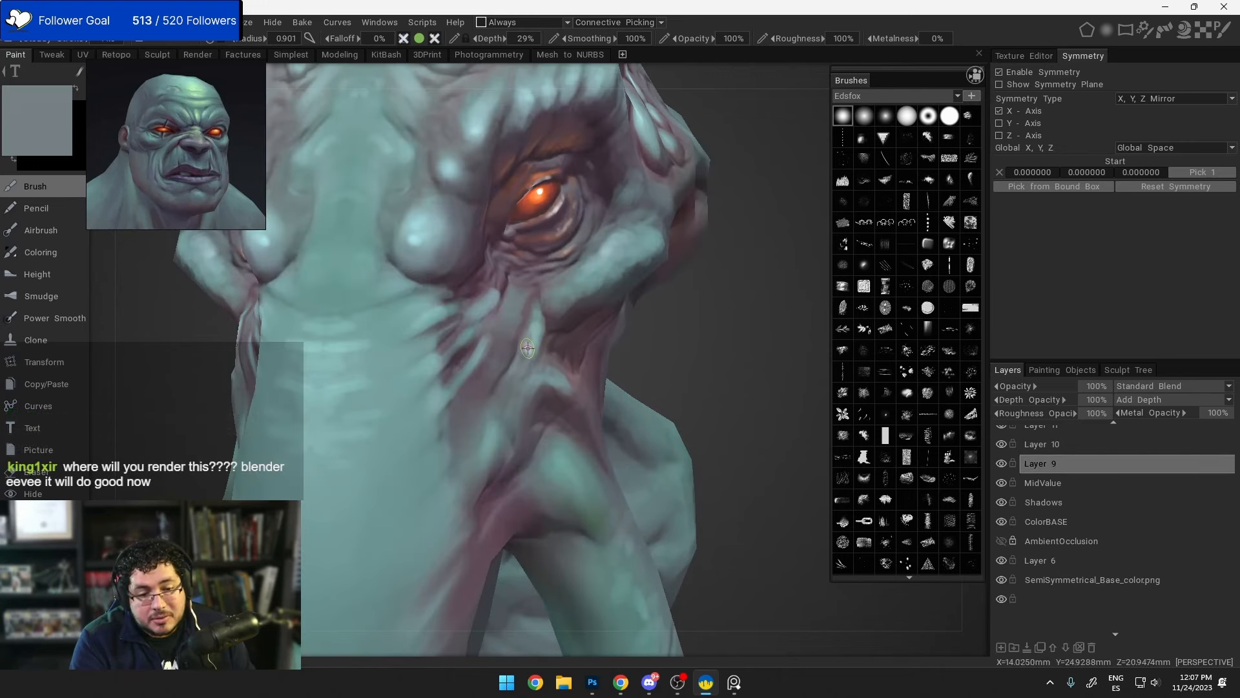
mouse_move(533, 337)
left_mouse_down()
mouse_move(518, 387)
mouse_move(536, 326)
mouse_move(512, 395)
left_mouse_up()
key("v")
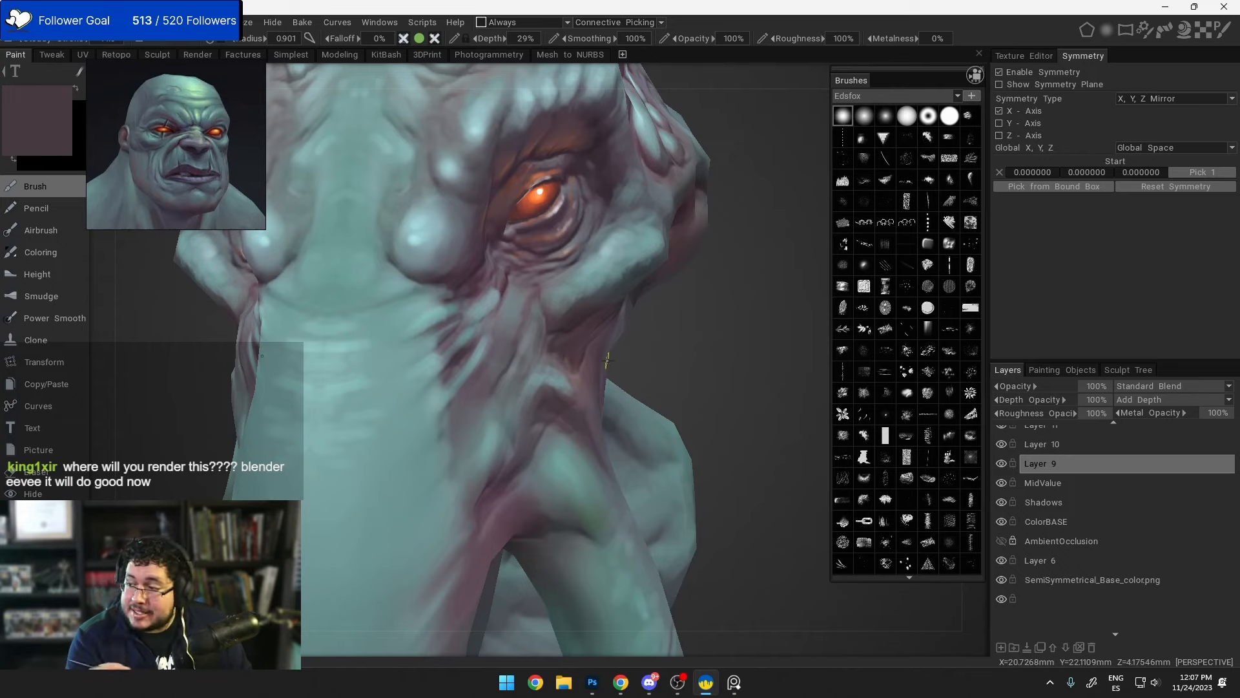
Step: Sample mauve and dark purple tones, reduce the brush radius to 0.053 and refine the fine wrinkles beneath the eye
mouse_move(637, 356)
left_mouse_down()
mouse_move(707, 357)
mouse_move(588, 351)
mouse_move(481, 294)
mouse_move(463, 347)
mouse_move(449, 344)
mouse_move(448, 319)
left_mouse_up()
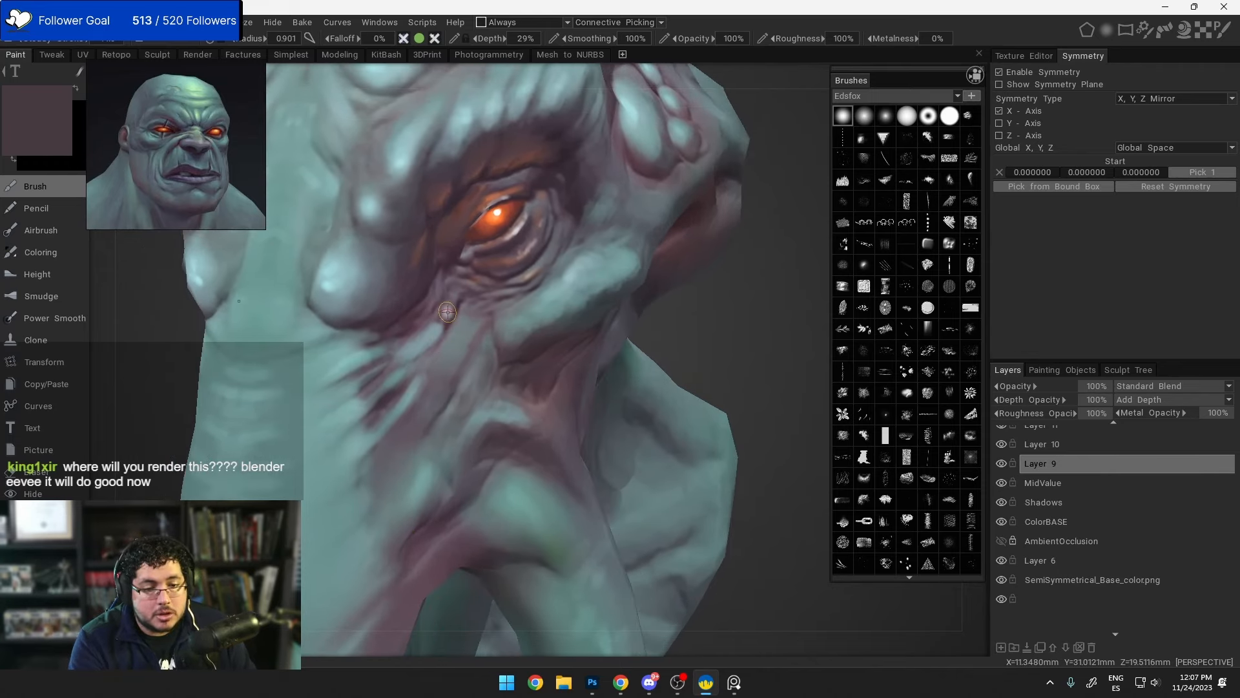
key("v")
right_click_drag(450, 314, 434, 314)
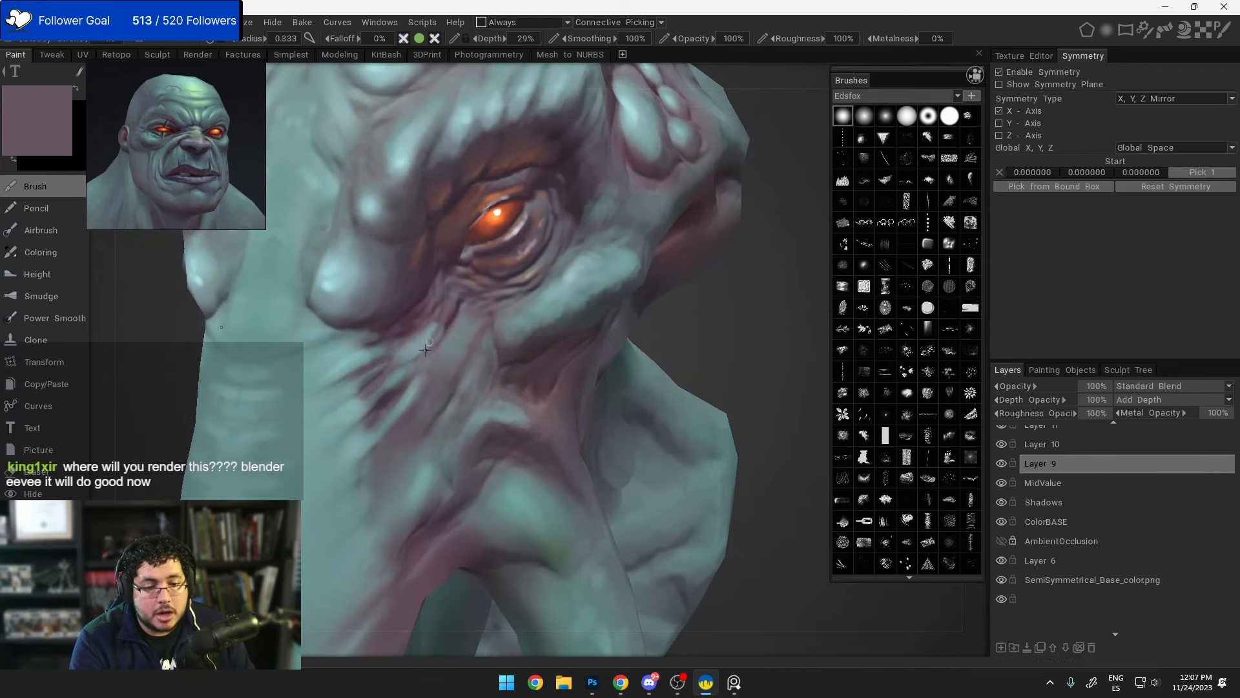
key("v")
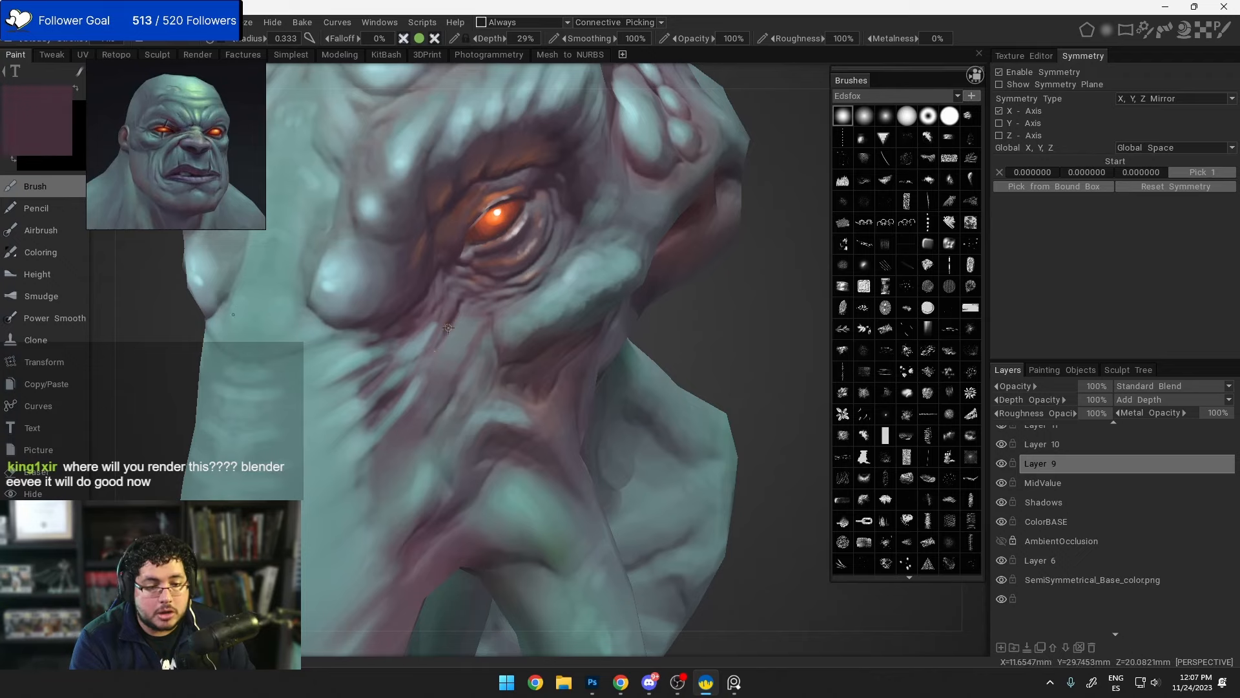
right_click_drag(448, 332, 439, 344)
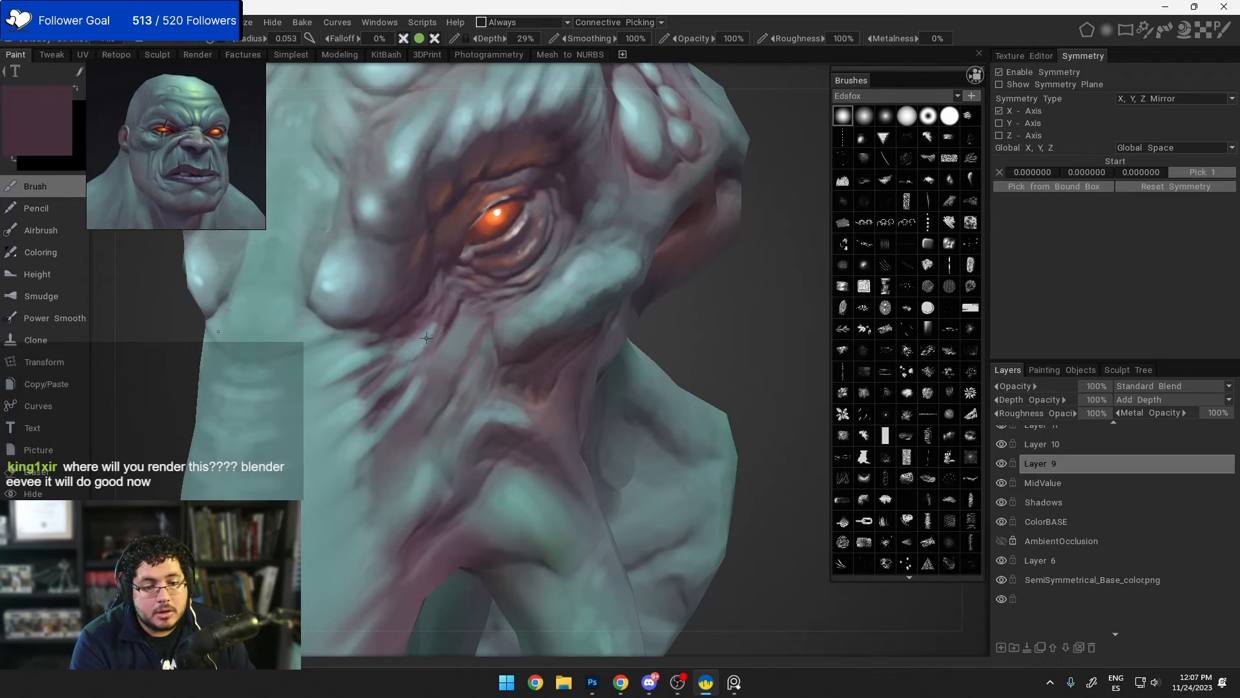
scroll(565, 352, "down", 5)
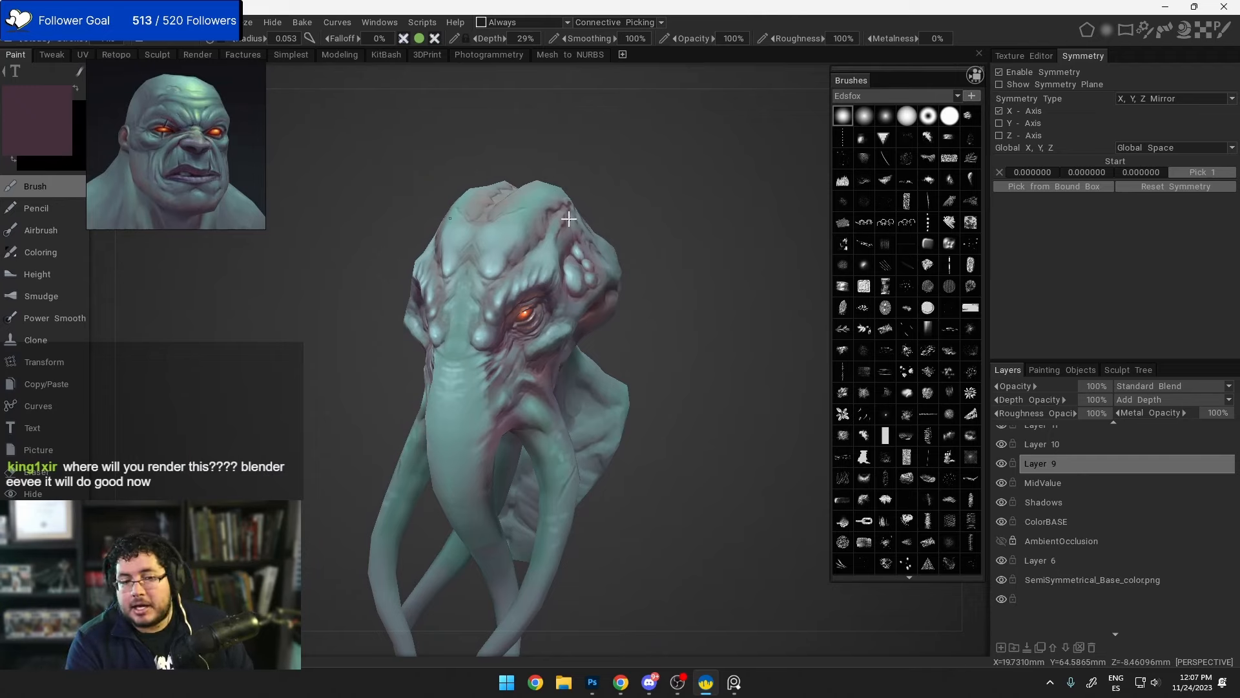
Step: Select Layer 11, set the brush radius to 0.912 and sample pale cyan from a highlighted bulge on the face
left_click_drag(498, 427, 625, 420, "alt")
scroll(585, 355, "up", 3)
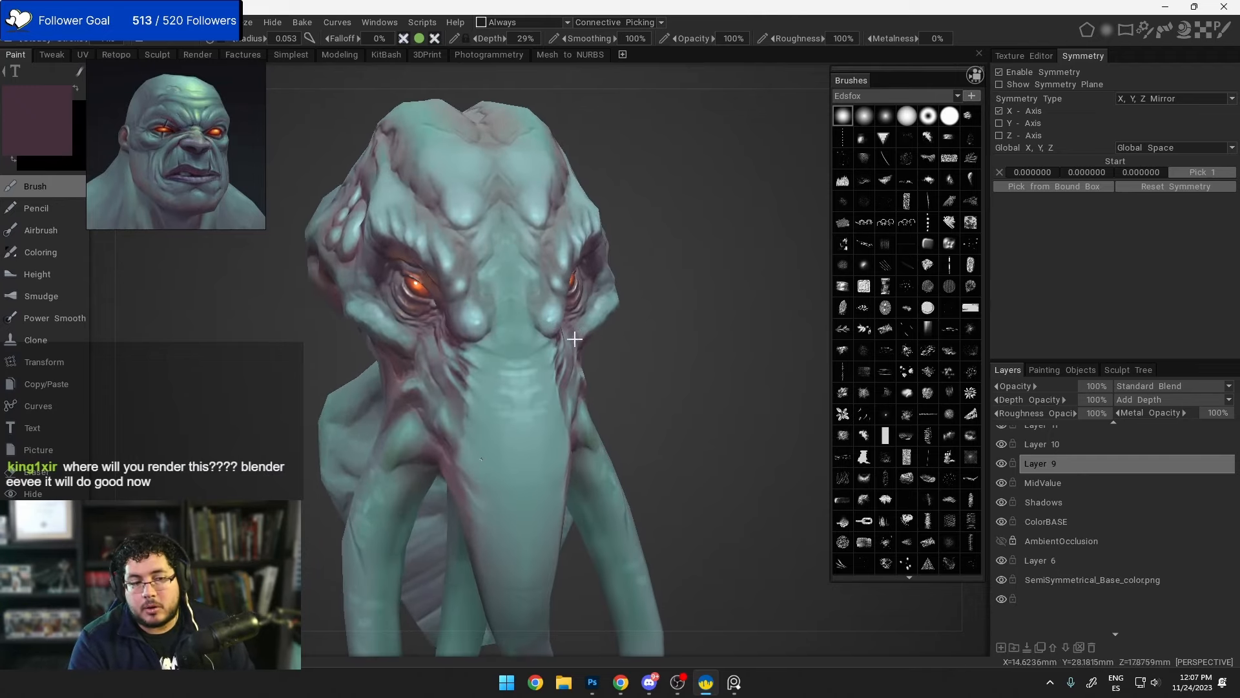
scroll(574, 338, "up", 2)
left_click_drag(590, 346, 633, 361, "alt")
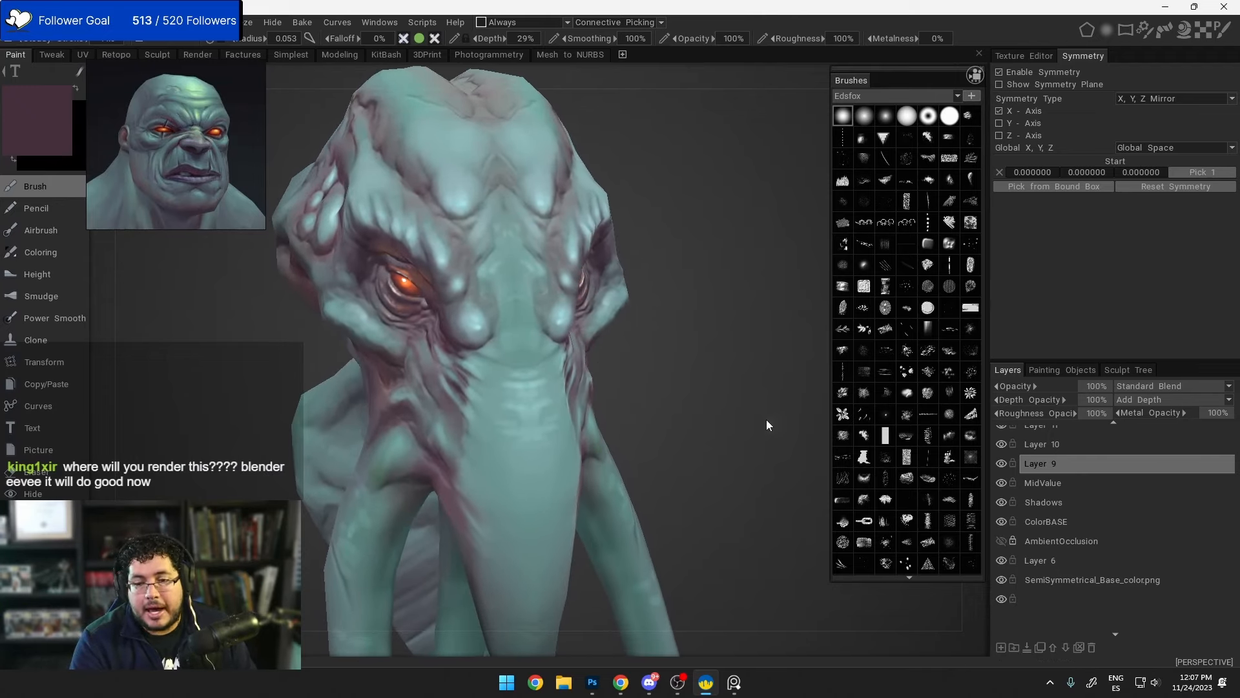
scroll(1040, 427, "up", 1)
left_click(1048, 430)
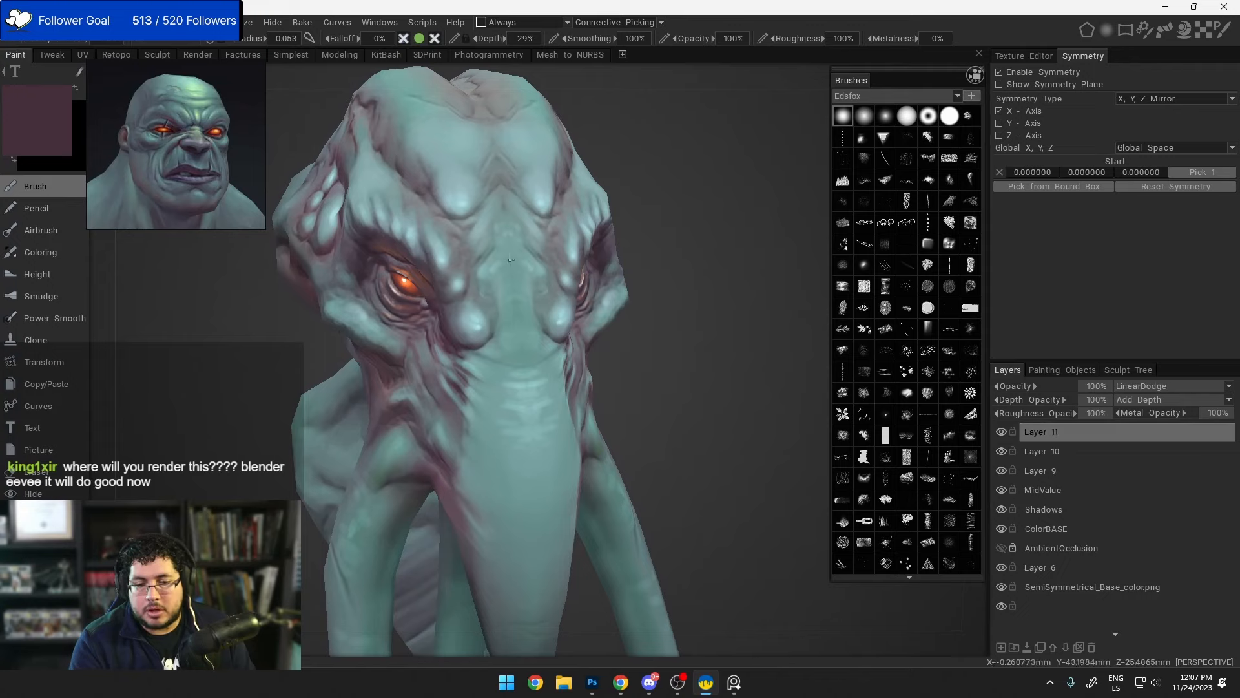
key("bracketleft")
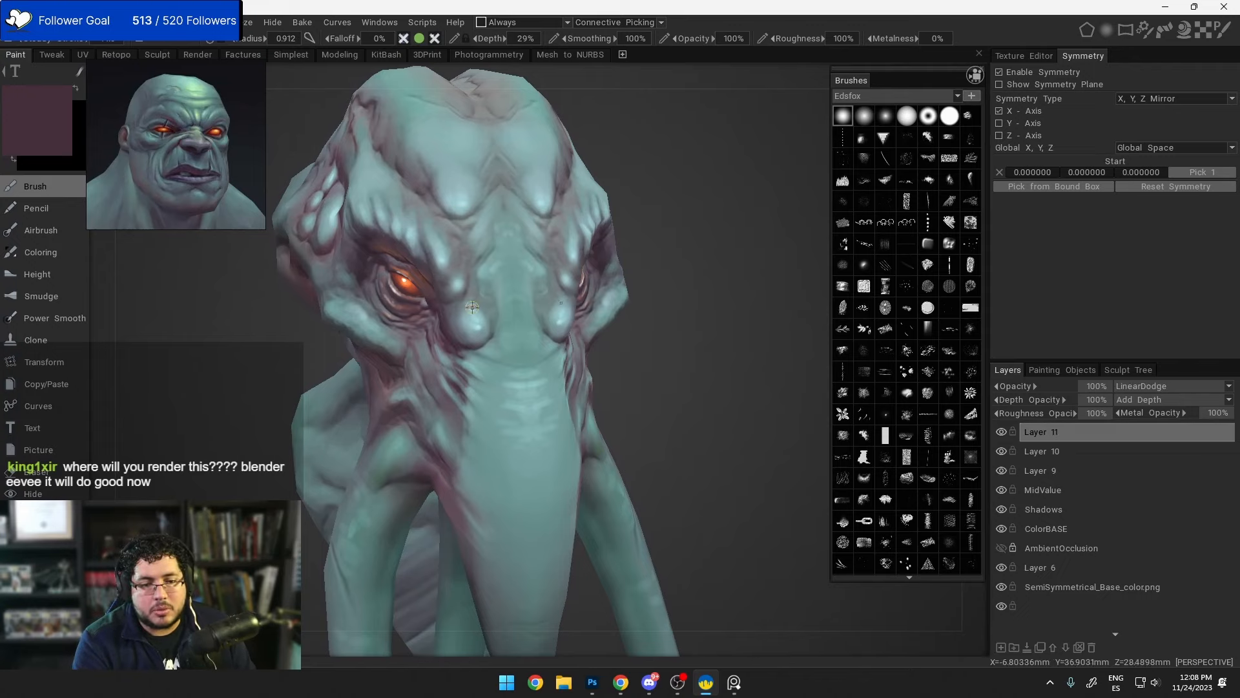
key("v")
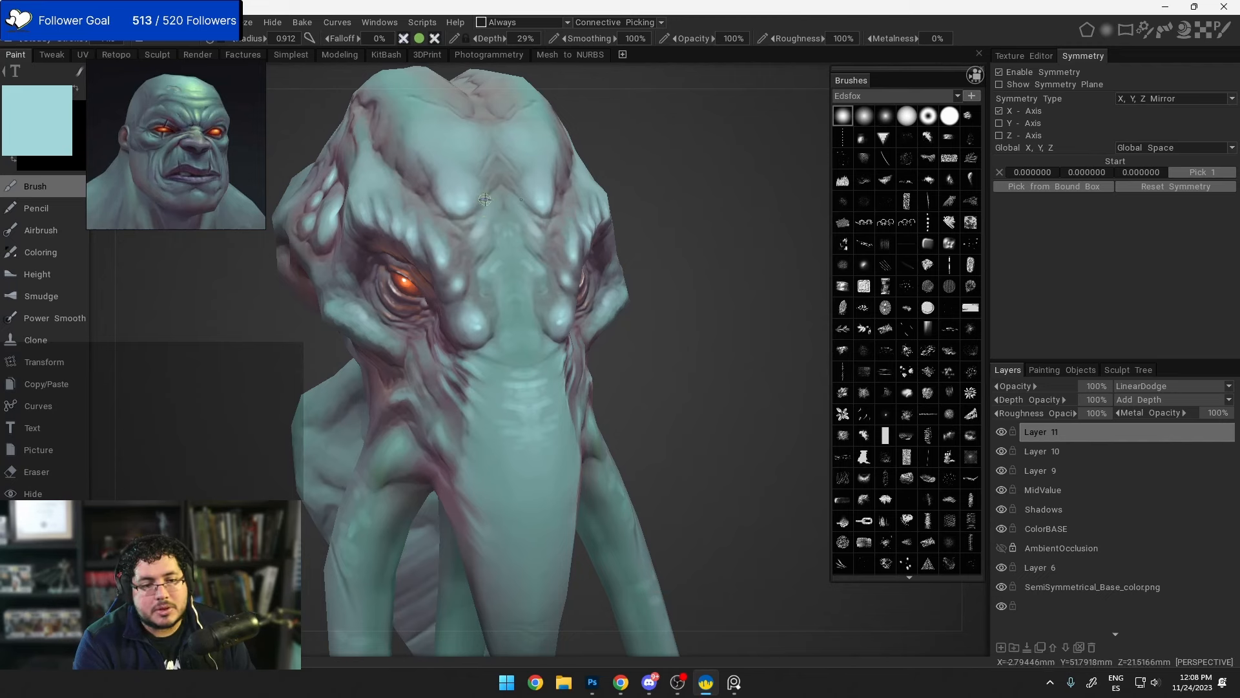
Step: Make Layer 9 active and brighten the paint colour to #AAE9ED, with 28% saturation and 92% lightness
key("h")
left_click(64, 151)
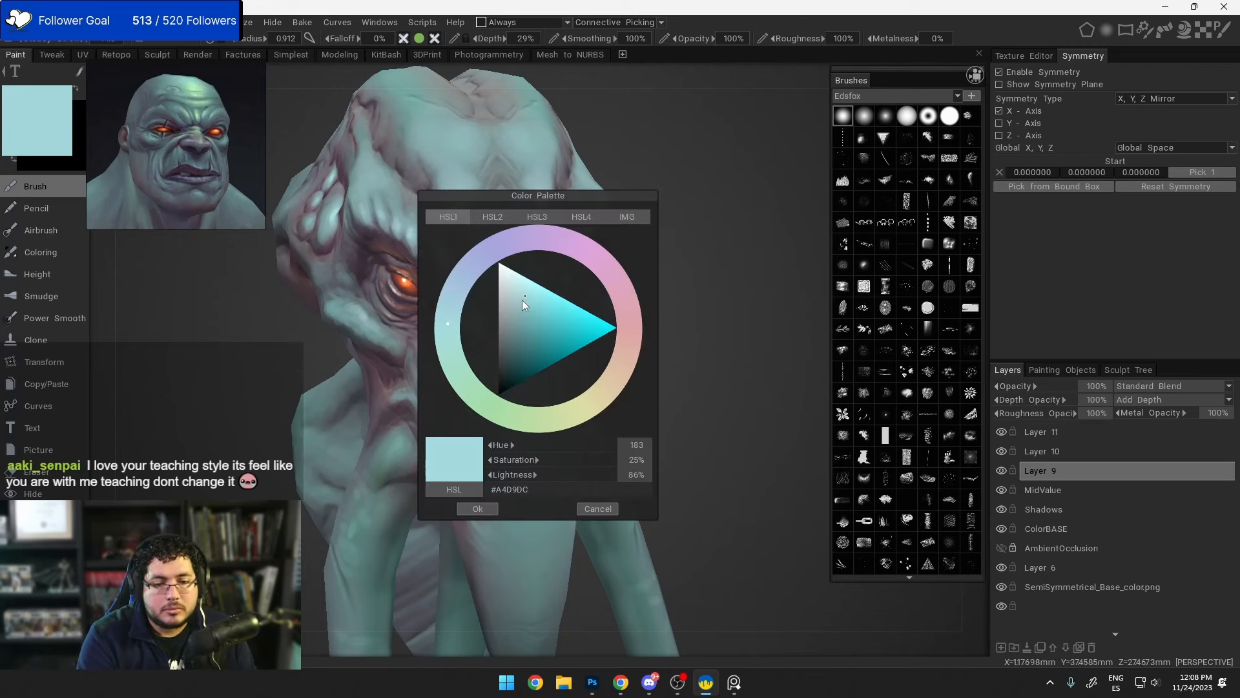
mouse_move(522, 300)
left_mouse_down()
mouse_move(514, 287)
mouse_move(522, 300)
mouse_move(529, 289)
left_mouse_up()
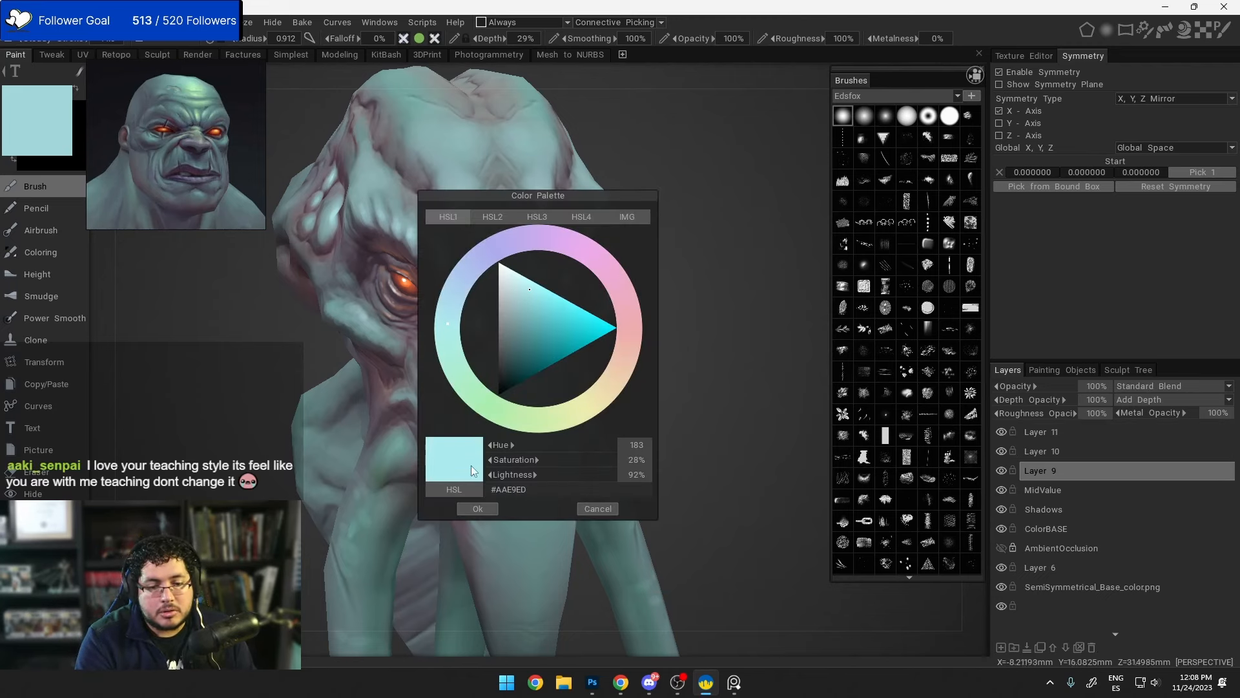
left_click(481, 507)
Step: Paint bright cyan highlights on Layer 9 down the centre of the forehead, between the eyes and onto the central tentacle's top
right_click_drag(474, 337, 467, 297, "alt")
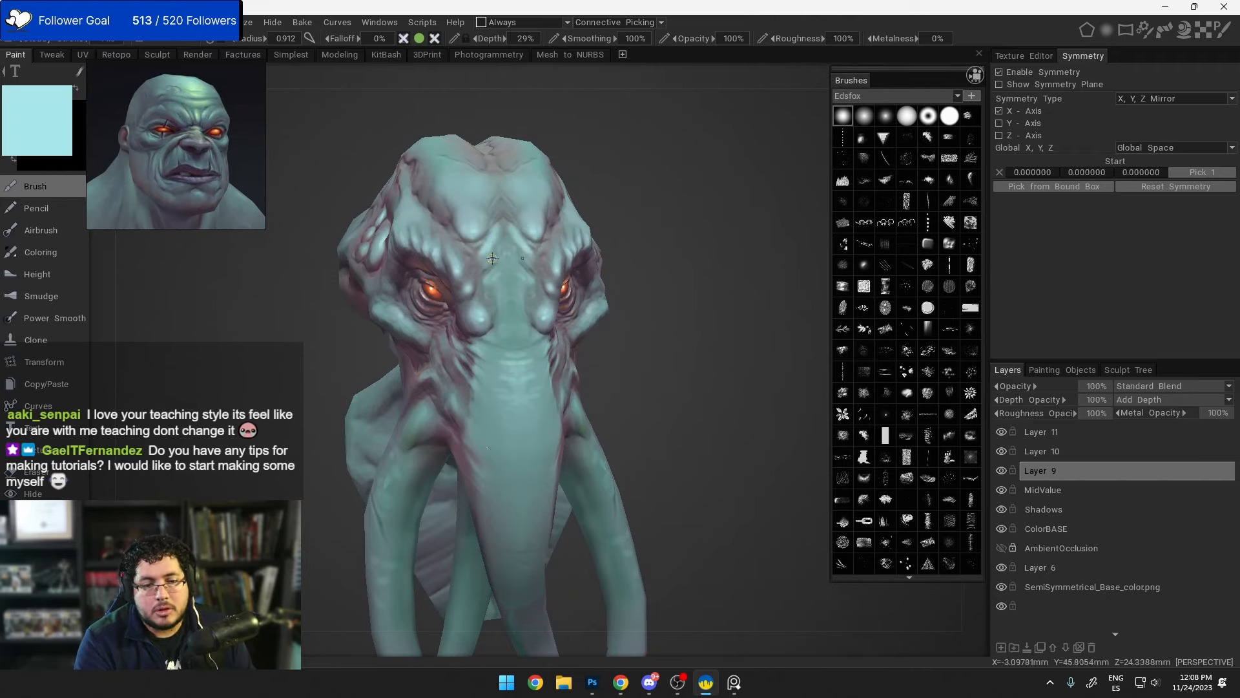
mouse_move(509, 227)
left_mouse_down("alt")
mouse_move(484, 233)
mouse_move(495, 228)
left_mouse_up("alt")
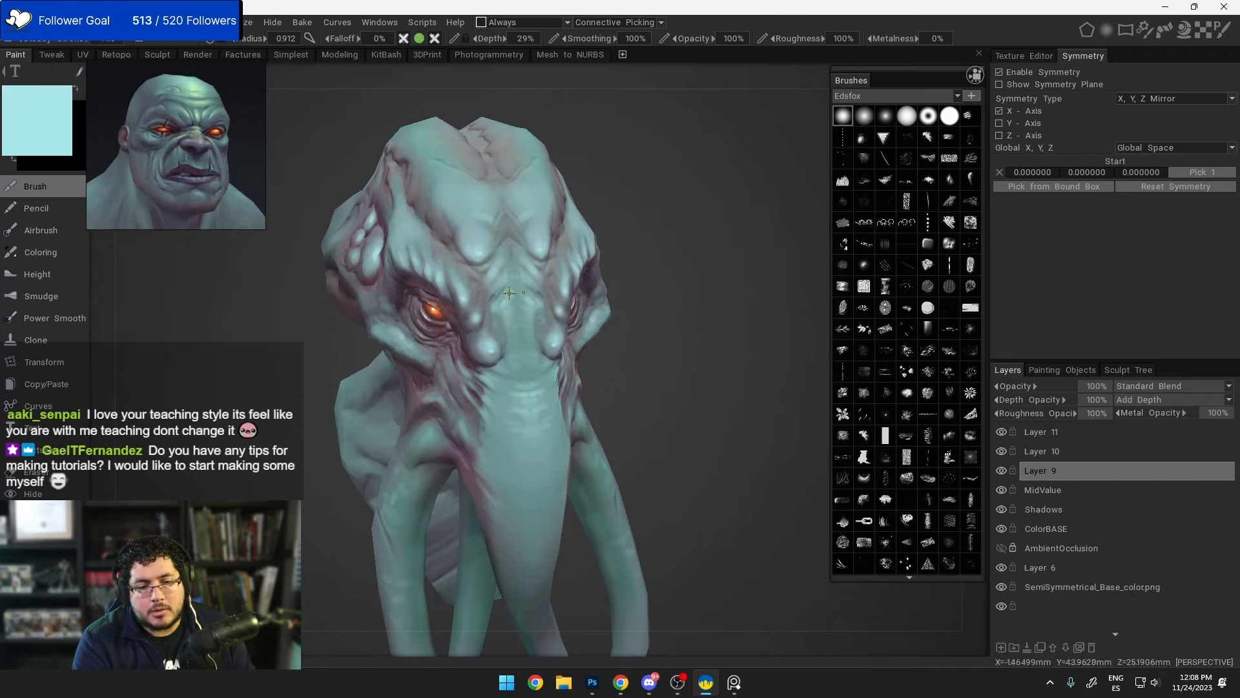
mouse_move(506, 310)
left_mouse_down("alt")
mouse_move(517, 332)
mouse_move(432, 236)
mouse_move(490, 254)
mouse_move(507, 222)
mouse_move(494, 289)
left_mouse_up("alt")
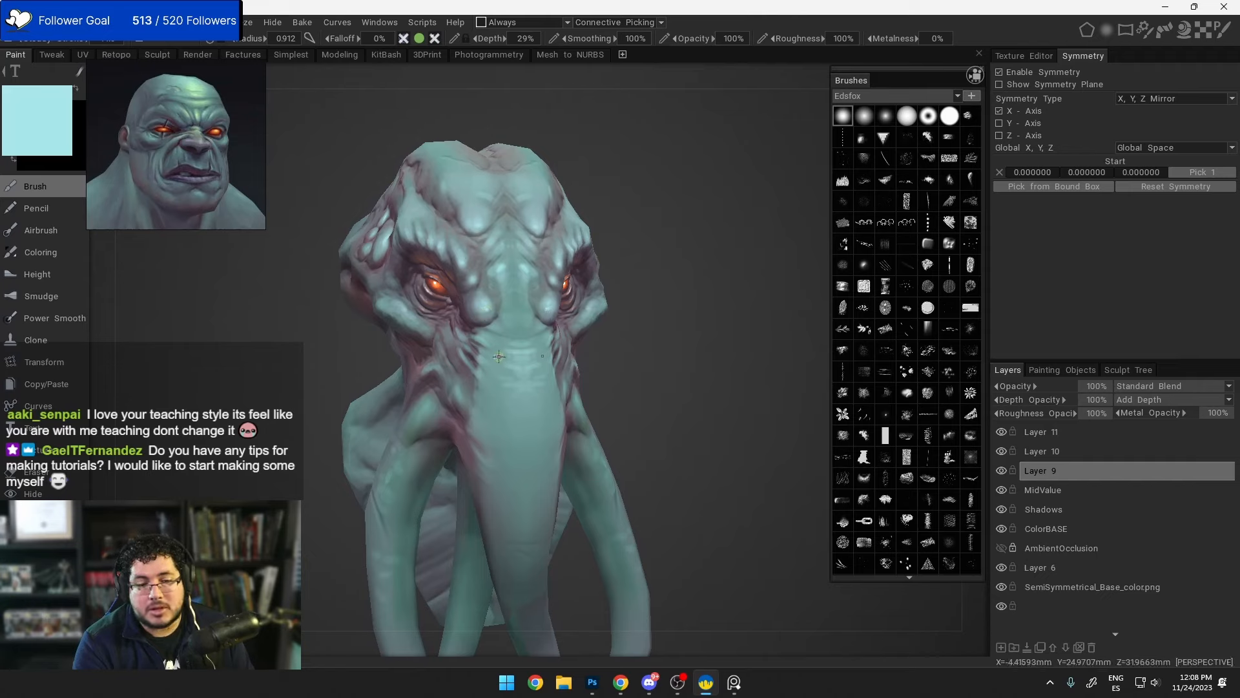
left_click_drag(487, 348, 447, 350, "alt")
right_click_drag(447, 350, 478, 388, "alt")
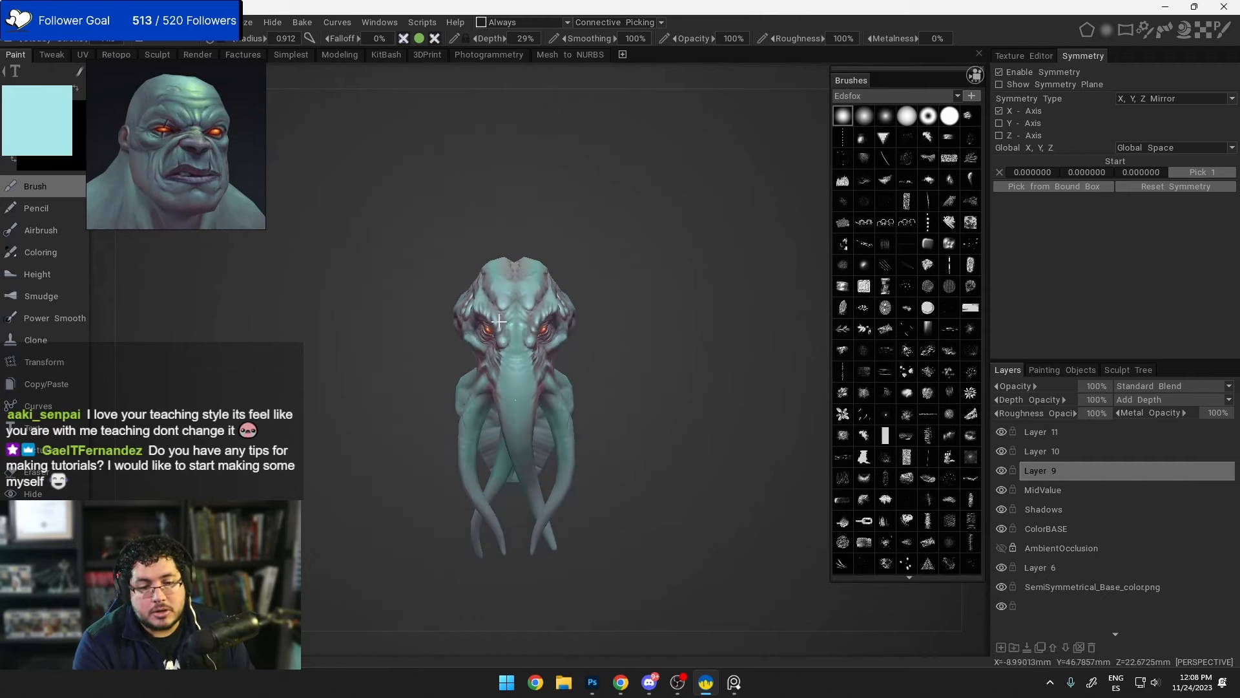
Step: Enlarge the brush radius to 3.20 and sample muted teal from the upper central tentacle
left_click_drag(498, 352, 566, 348, "alt")
right_click_drag(567, 349, 627, 386, "alt")
left_click_drag(627, 386, 591, 365, "alt")
right_click_drag(490, 350, 503, 351)
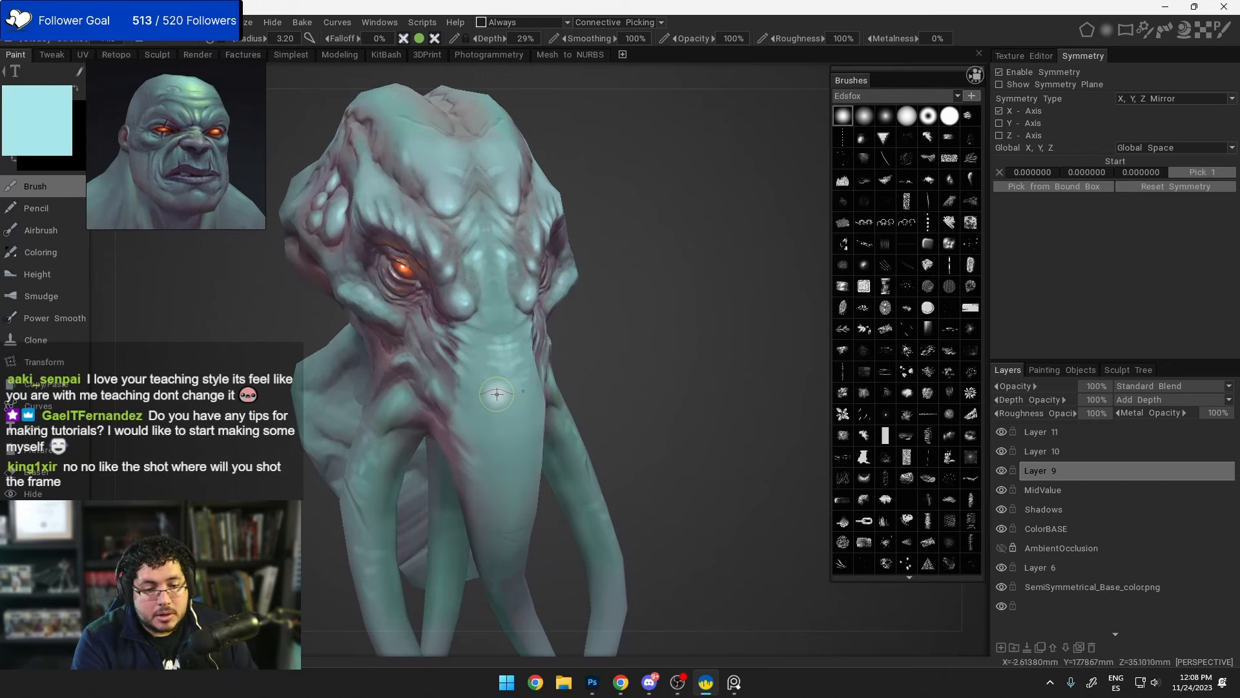
key("v")
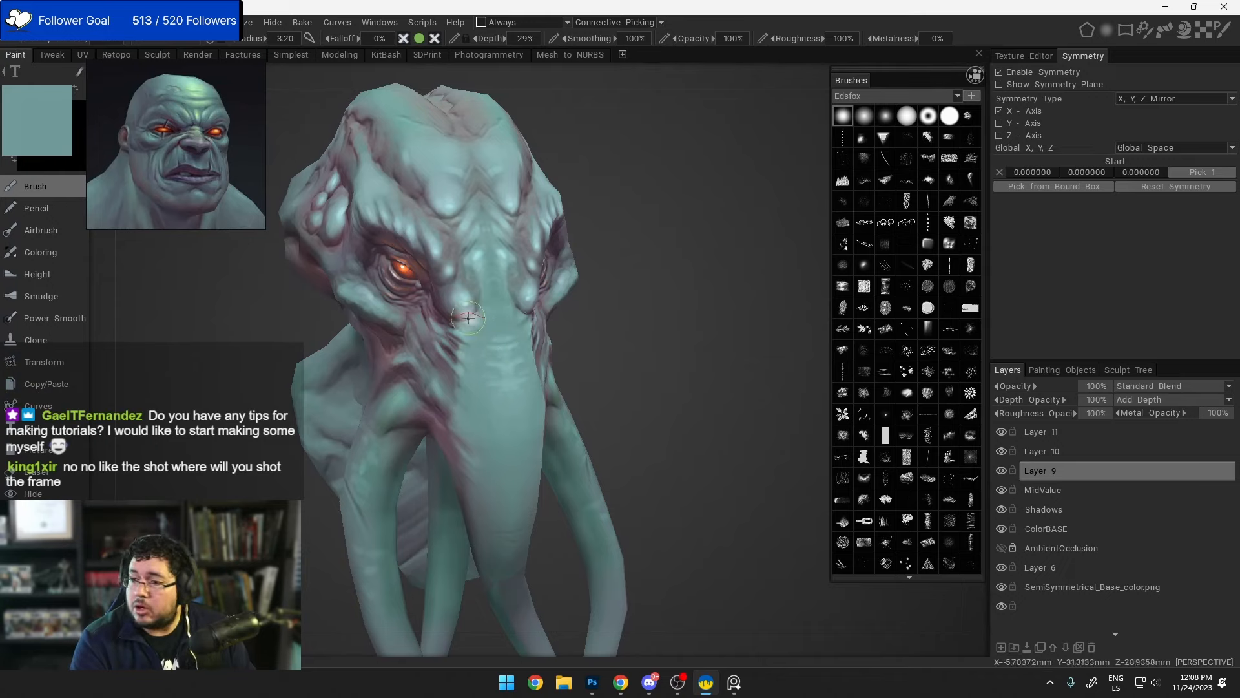
Step: Examine the painted head and tentacles from the front and both sides, near and far
left_click_drag(527, 417, 484, 401, "alt")
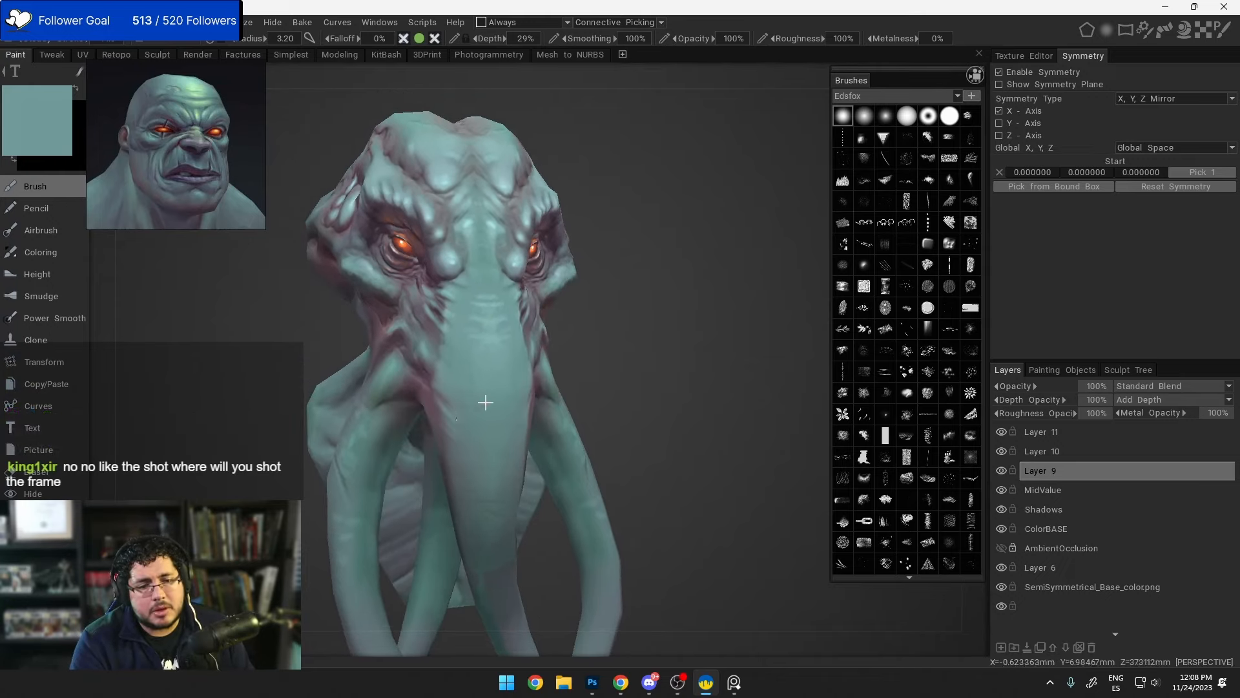
right_click_drag(484, 401, 540, 352, "alt")
mouse_move(540, 351)
left_mouse_down("alt")
mouse_move(459, 375)
mouse_move(578, 394)
mouse_move(557, 395)
left_mouse_up("alt")
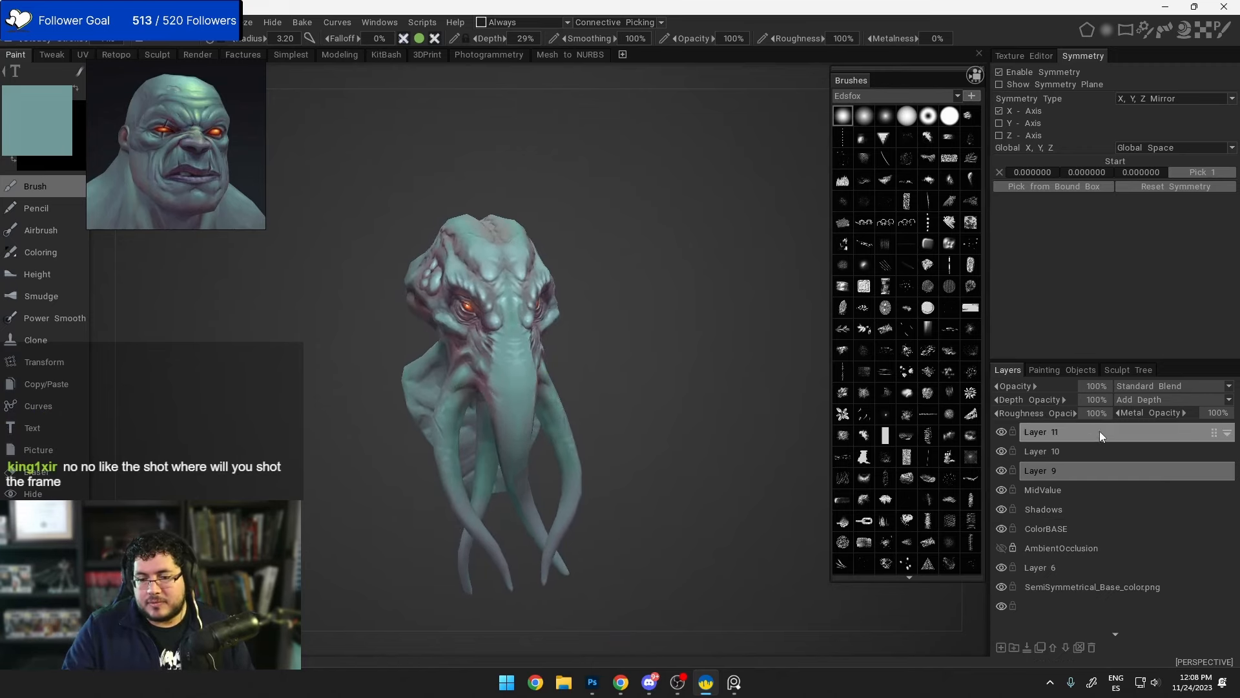
left_click_drag(485, 347, 699, 349, "alt")
right_click_drag(700, 349, 516, 356, "alt")
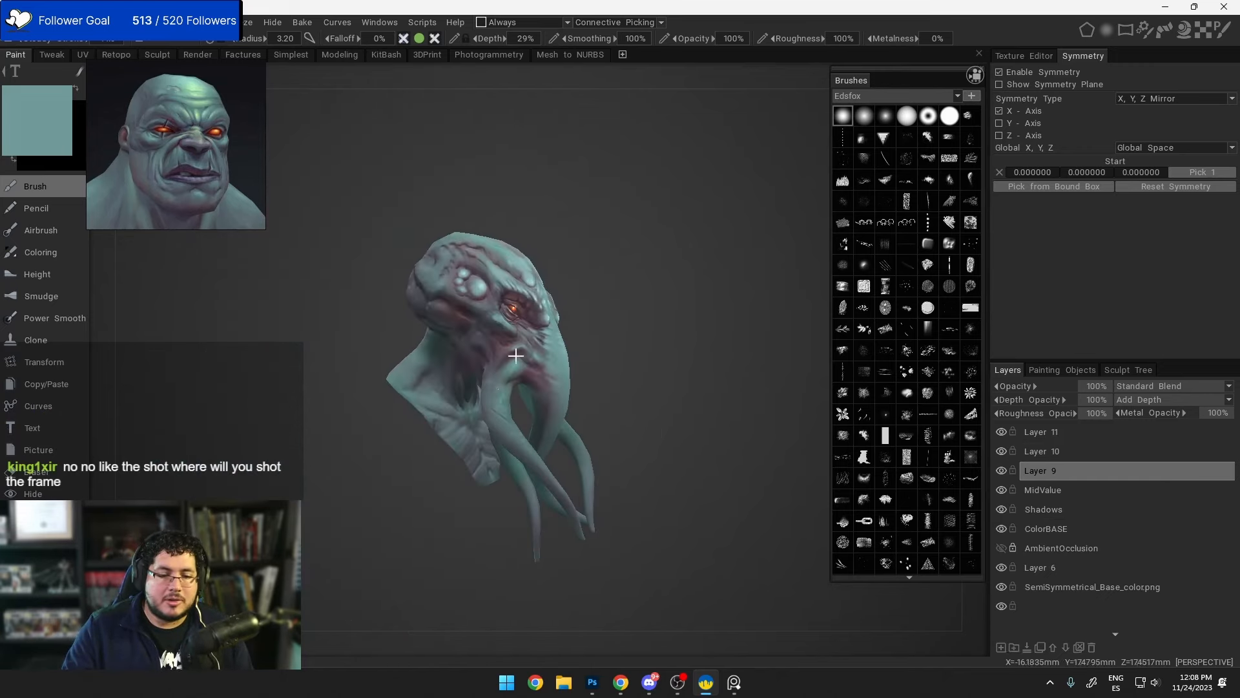
left_click_drag(516, 356, 467, 375, "alt")
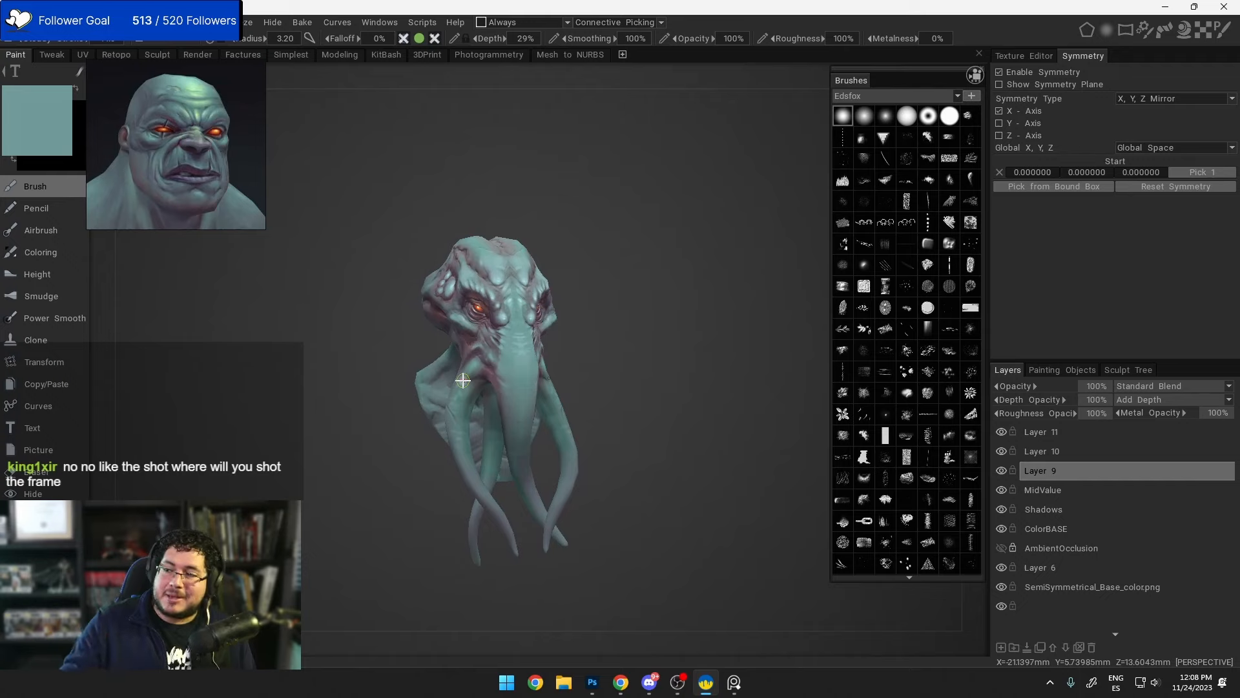
mouse_move(631, 351)
left_mouse_down("alt")
mouse_move(526, 354)
mouse_move(623, 420)
mouse_move(407, 437)
mouse_move(693, 451)
mouse_move(575, 422)
left_mouse_up("alt")
mouse_move(532, 406)
middle_mouse_down()
mouse_move(669, 408)
mouse_move(775, 452)
middle_mouse_up()
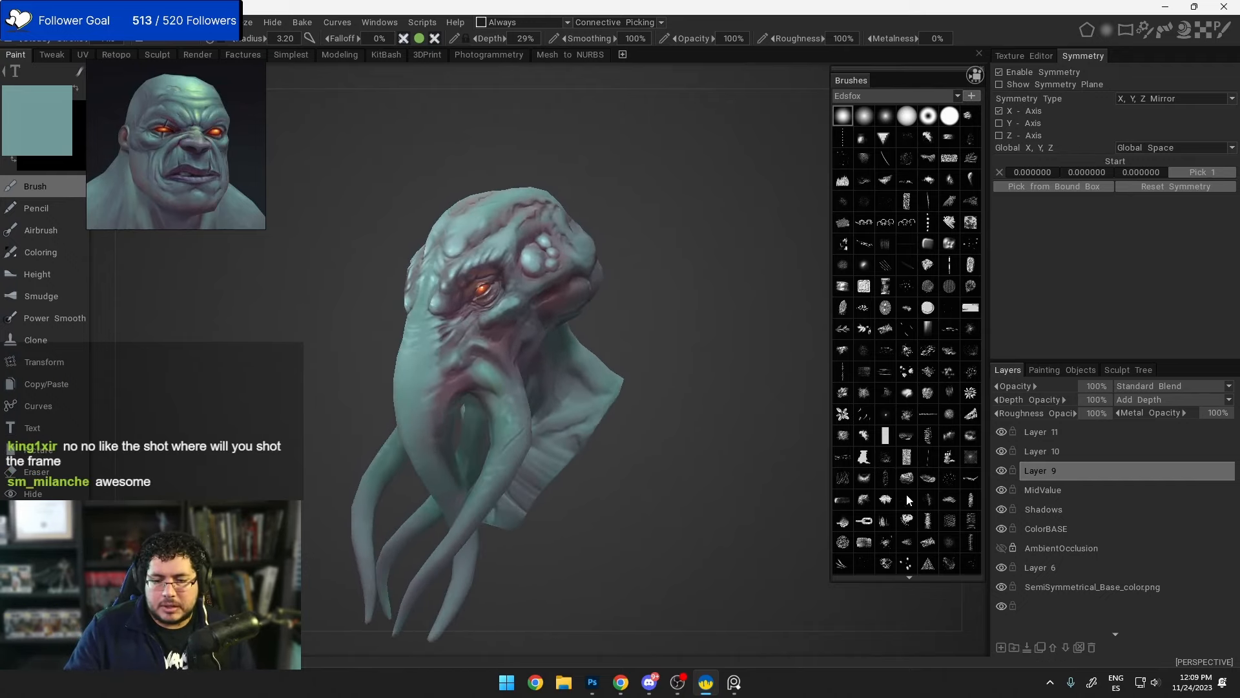
Step: Compare the creature's colouring with the ColorBASE layer hidden and shown, from the side and front
left_click(1000, 522)
left_click(1000, 522)
left_click(1000, 522)
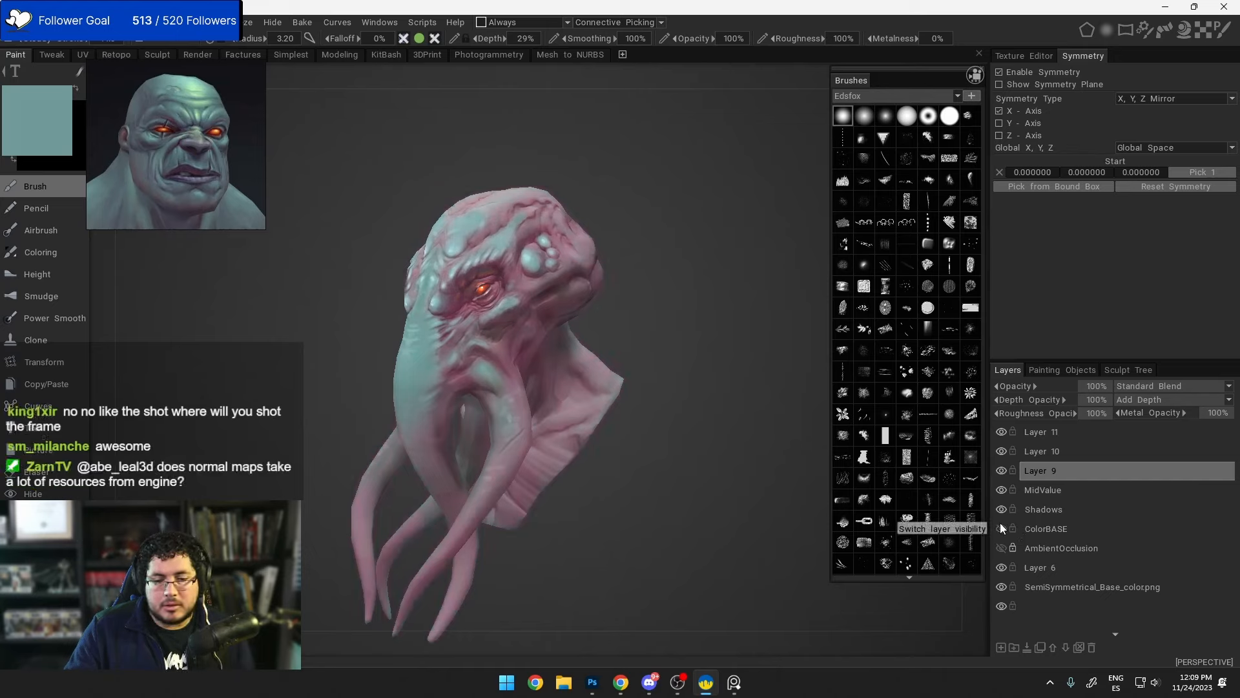
middle_click_drag(601, 473, 775, 491)
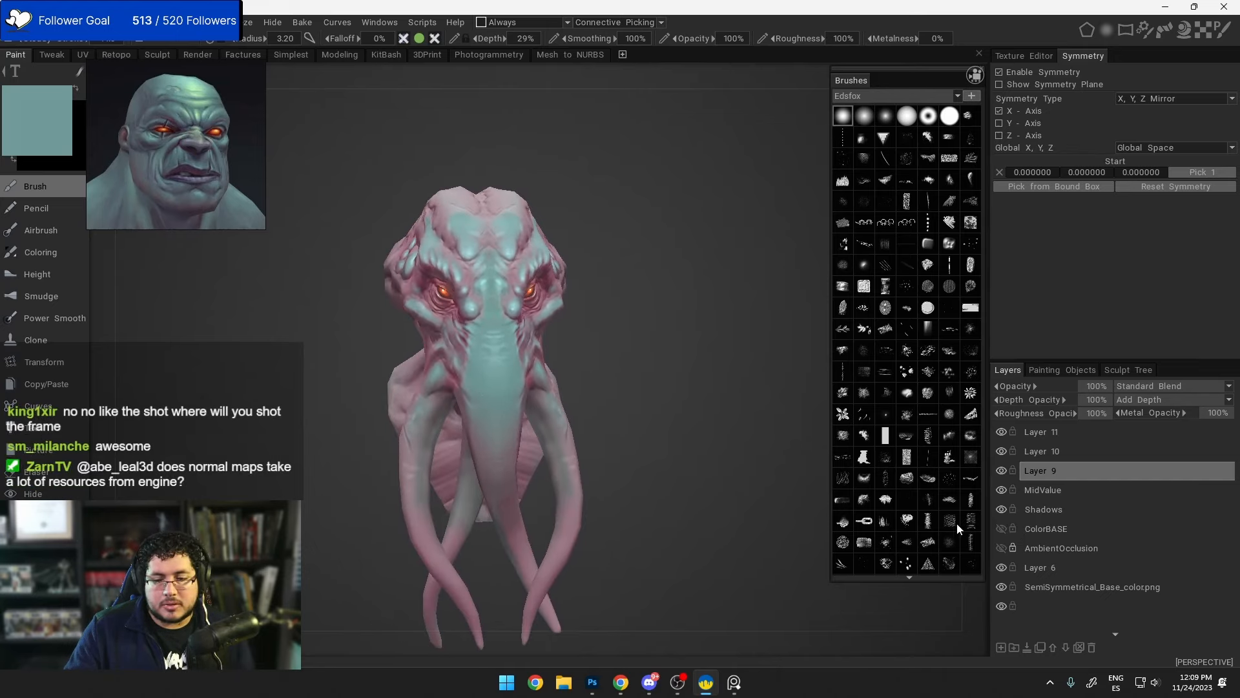
left_click(1001, 528)
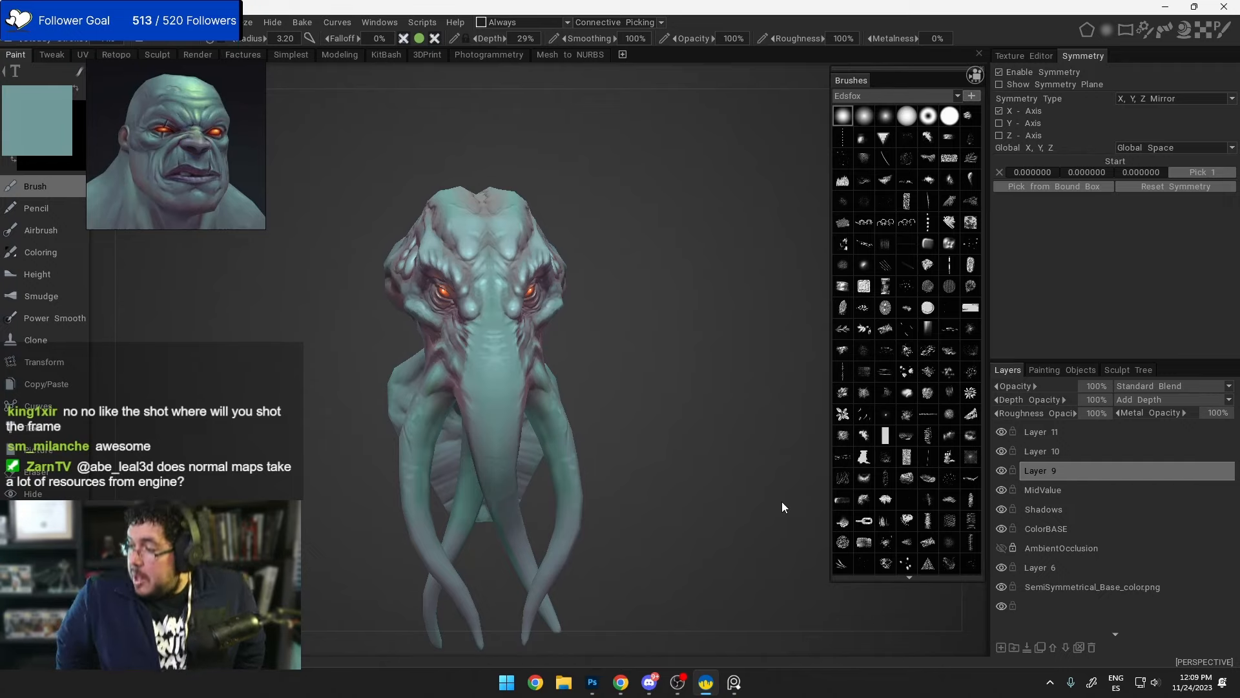
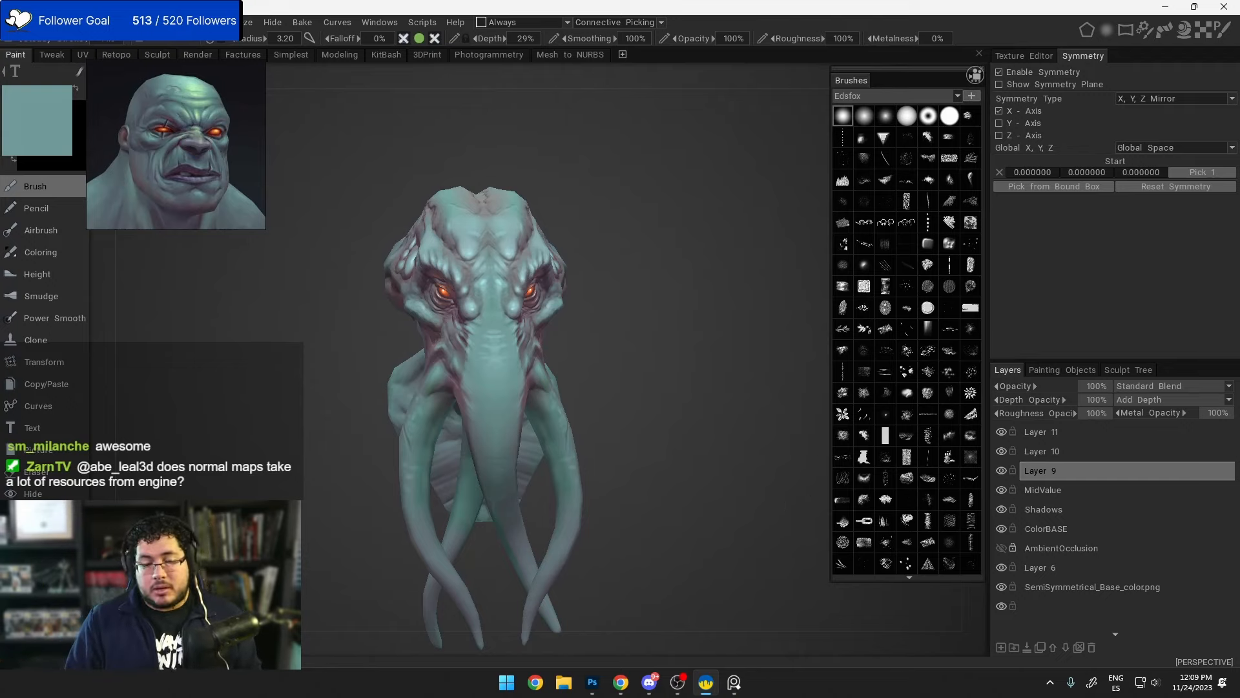
Step: Inspect the face, brow and tentacle shading from the front and three-quarter angles
right_click_drag(643, 375, 665, 383, "alt")
left_click_drag(665, 382, 703, 390, "alt")
right_click_drag(703, 390, 656, 386, "alt")
middle_click_drag(655, 386, 694, 310, "alt")
right_click_drag(694, 311, 611, 295, "alt")
mouse_move(611, 295)
left_mouse_down("alt")
mouse_move(608, 326)
mouse_move(637, 328)
left_mouse_up("alt")
mouse_move(637, 328)
right_mouse_down("alt")
mouse_move(696, 343)
mouse_move(704, 374)
mouse_move(672, 411)
right_mouse_up("alt")
mouse_move(672, 412)
left_mouse_down("alt")
mouse_move(665, 390)
mouse_move(587, 385)
mouse_move(676, 371)
mouse_move(692, 380)
mouse_move(679, 420)
left_mouse_up("alt")
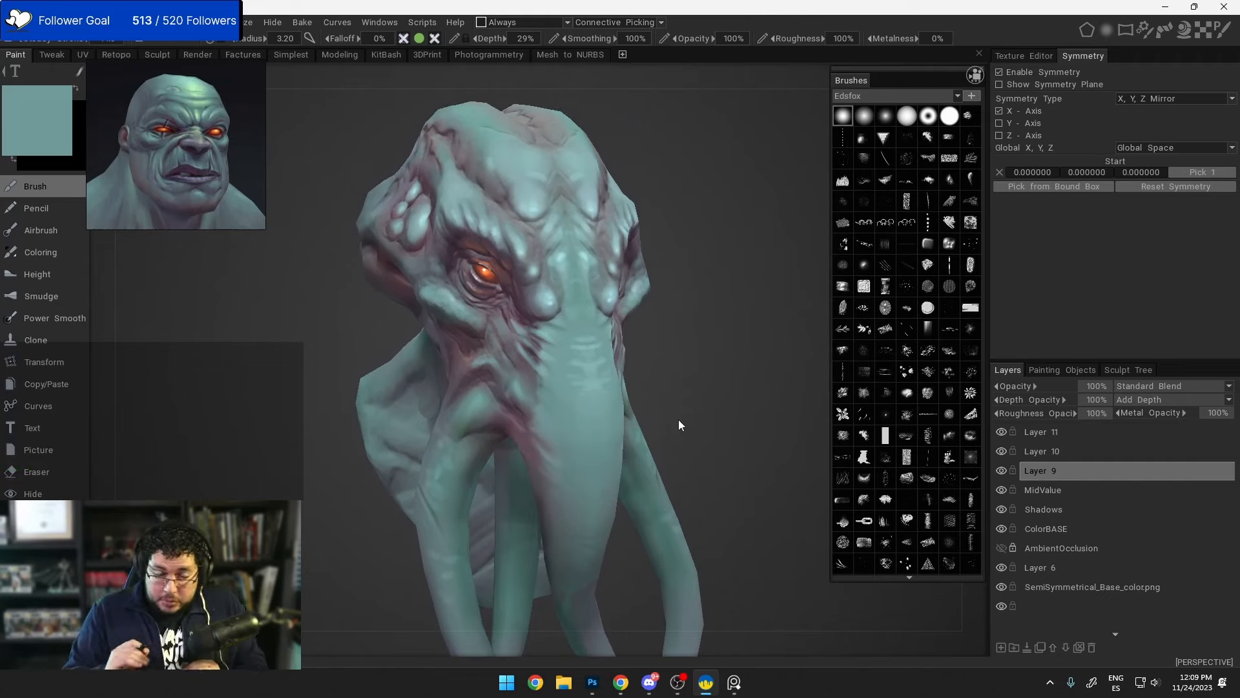
left_click_drag(672, 347, 678, 391, "alt")
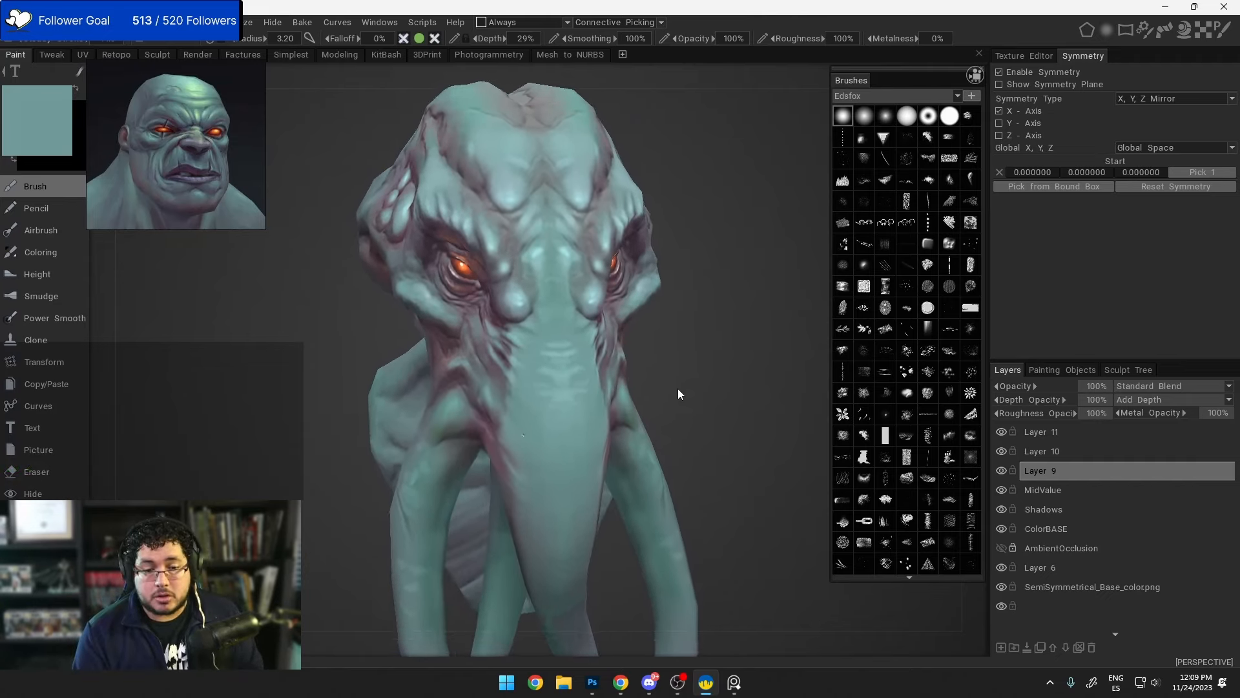
Step: Set the brush radius to 3.66 and sample teal tones between the eyes and on the upper central tentacle
right_click_drag(679, 391, 686, 437, "alt")
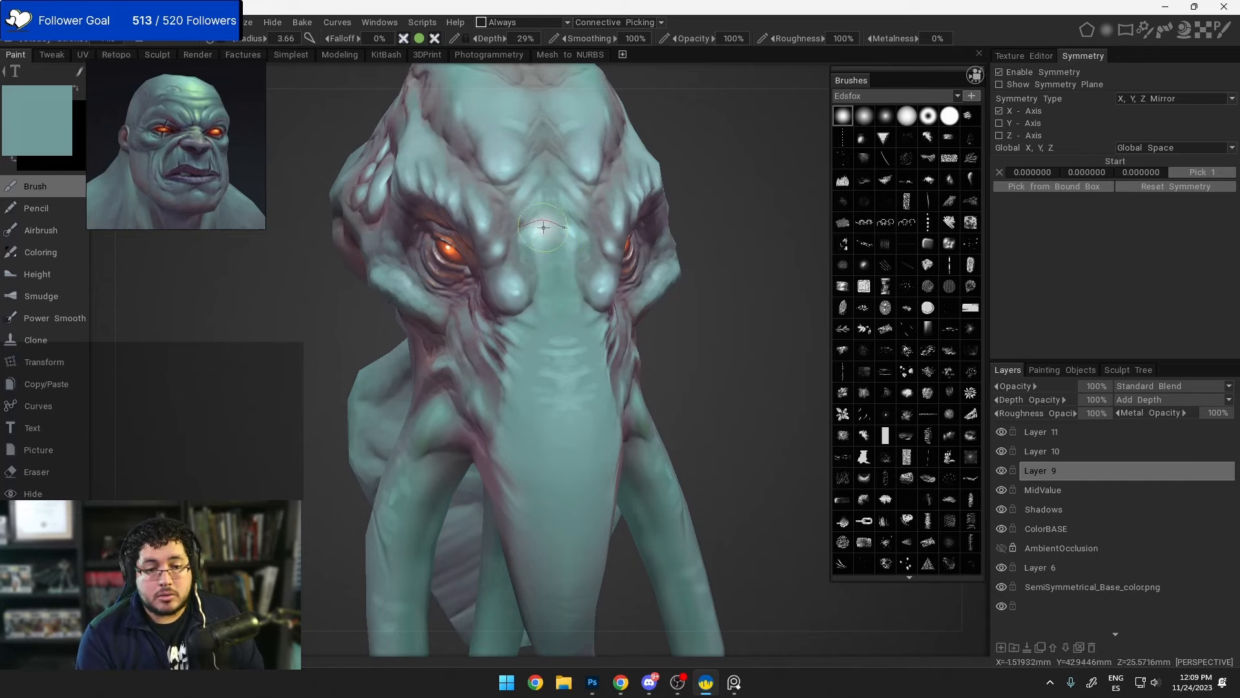
key("v")
mouse_move(546, 313)
left_mouse_down("alt")
mouse_move(607, 299)
mouse_move(584, 357)
mouse_move(597, 400)
mouse_move(580, 386)
left_mouse_up("alt")
key("v")
Step: Sample muted grey from the skin beside the central tentacle's base and reduce the brush radius to 2.52
scroll(661, 317, "down", 3)
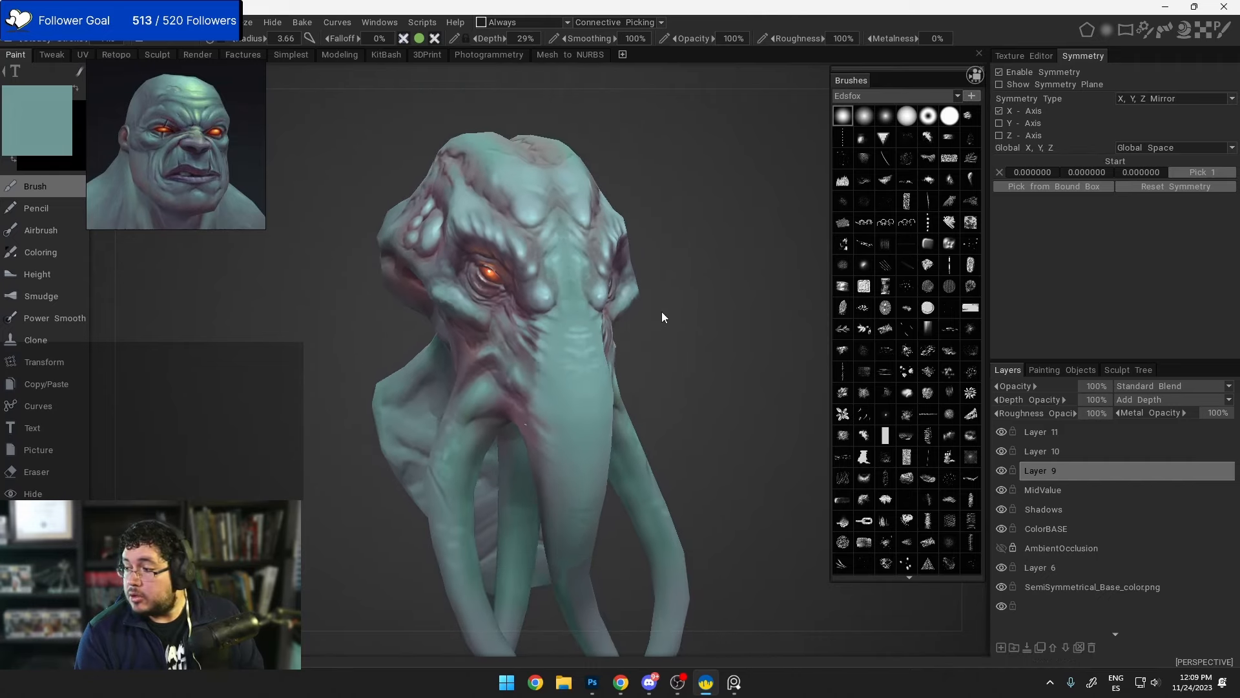
mouse_move(677, 345)
left_mouse_down()
mouse_move(663, 375)
mouse_move(669, 360)
mouse_move(714, 390)
mouse_move(664, 355)
mouse_move(707, 307)
mouse_move(685, 339)
mouse_move(658, 347)
mouse_move(676, 370)
mouse_move(672, 330)
mouse_move(674, 353)
mouse_move(681, 335)
mouse_move(712, 393)
mouse_move(679, 341)
left_mouse_up()
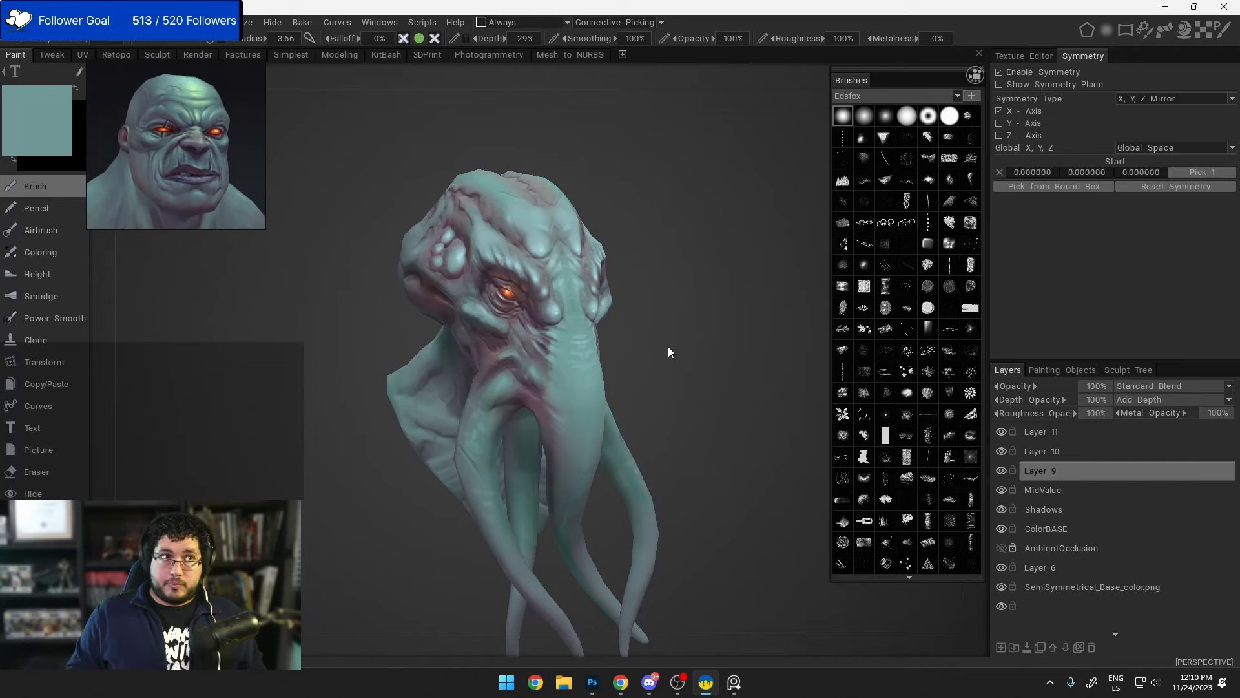
left_click_drag(696, 301, 705, 351)
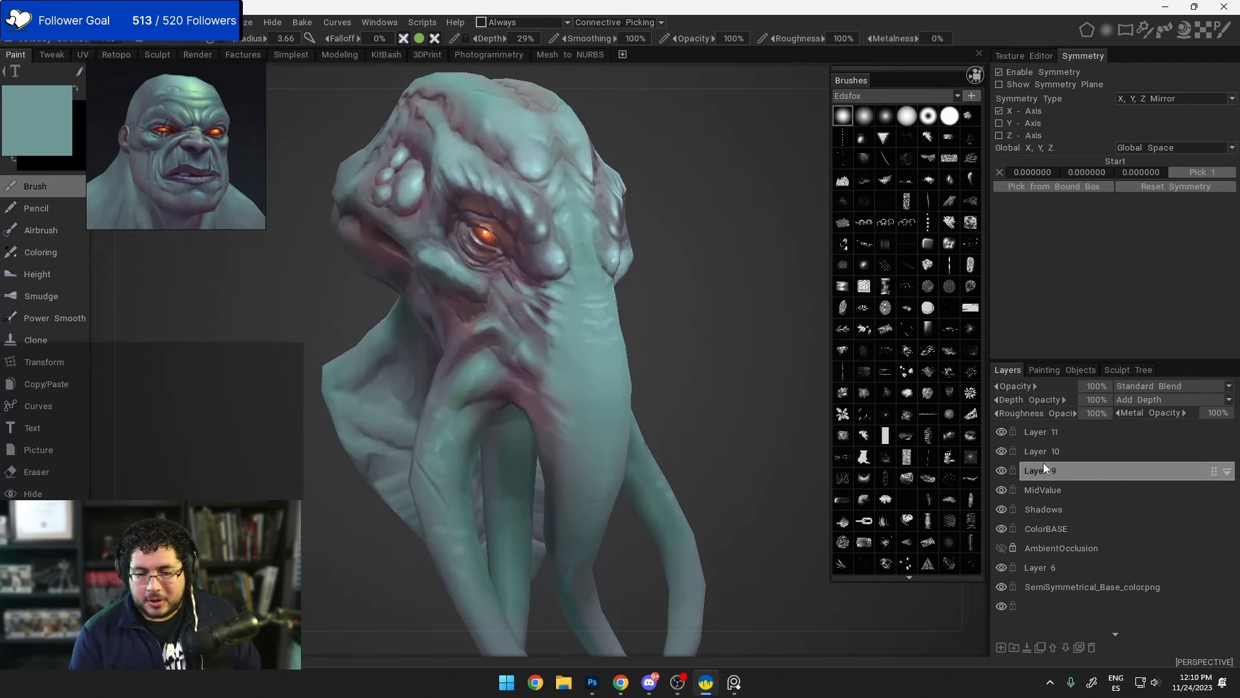
right_click_drag(669, 350, 621, 351)
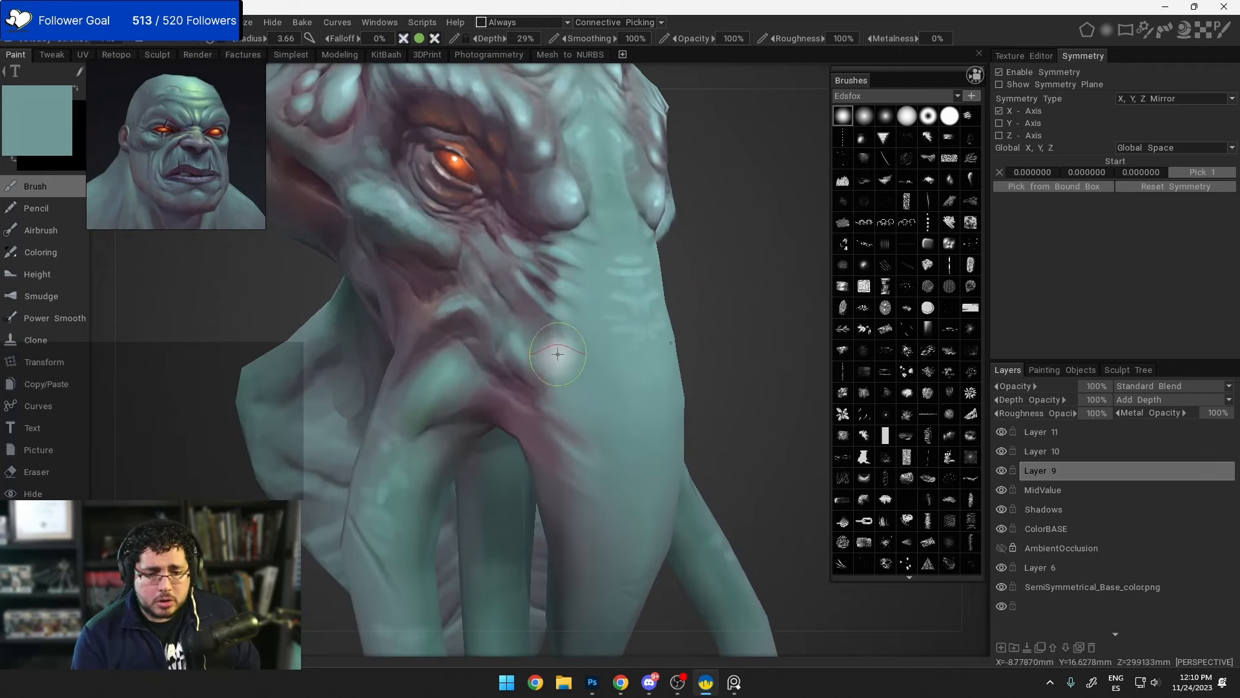
key("v")
right_click_drag(535, 326, 527, 327)
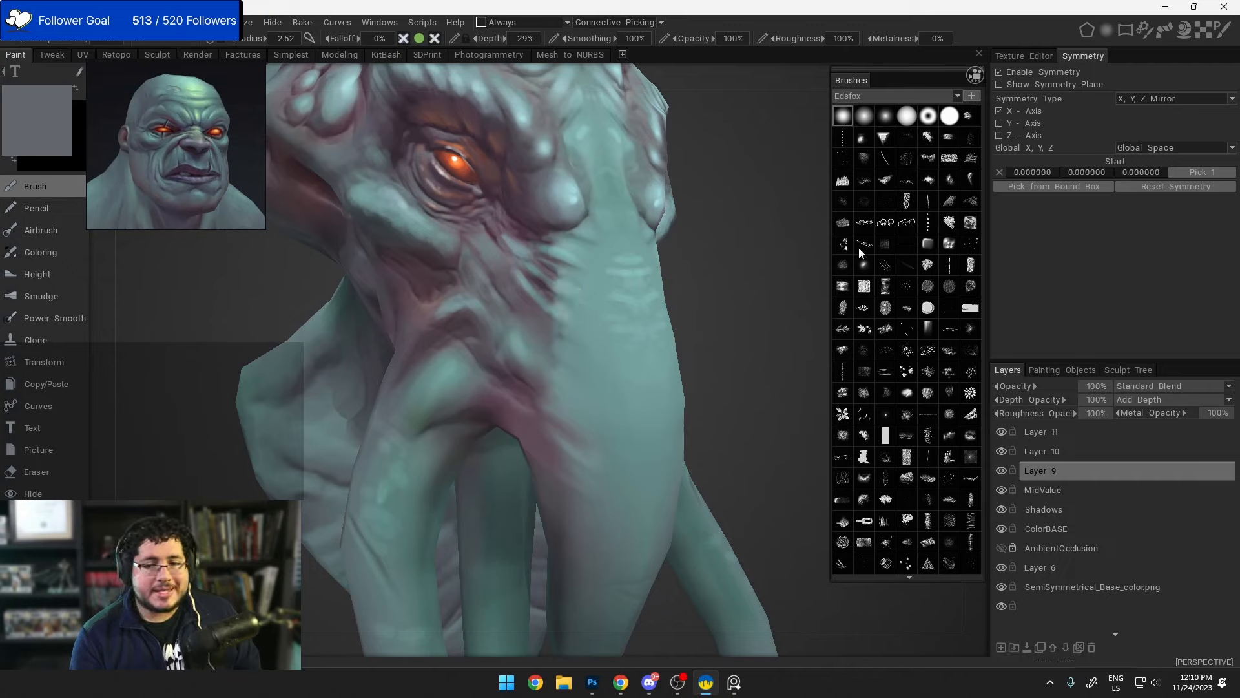
Step: Choose the rounded-square brush tip, reduce its radius to 0.966 and paint grey wrinkles from beneath the eye onto the central tentacle
left_click(928, 266)
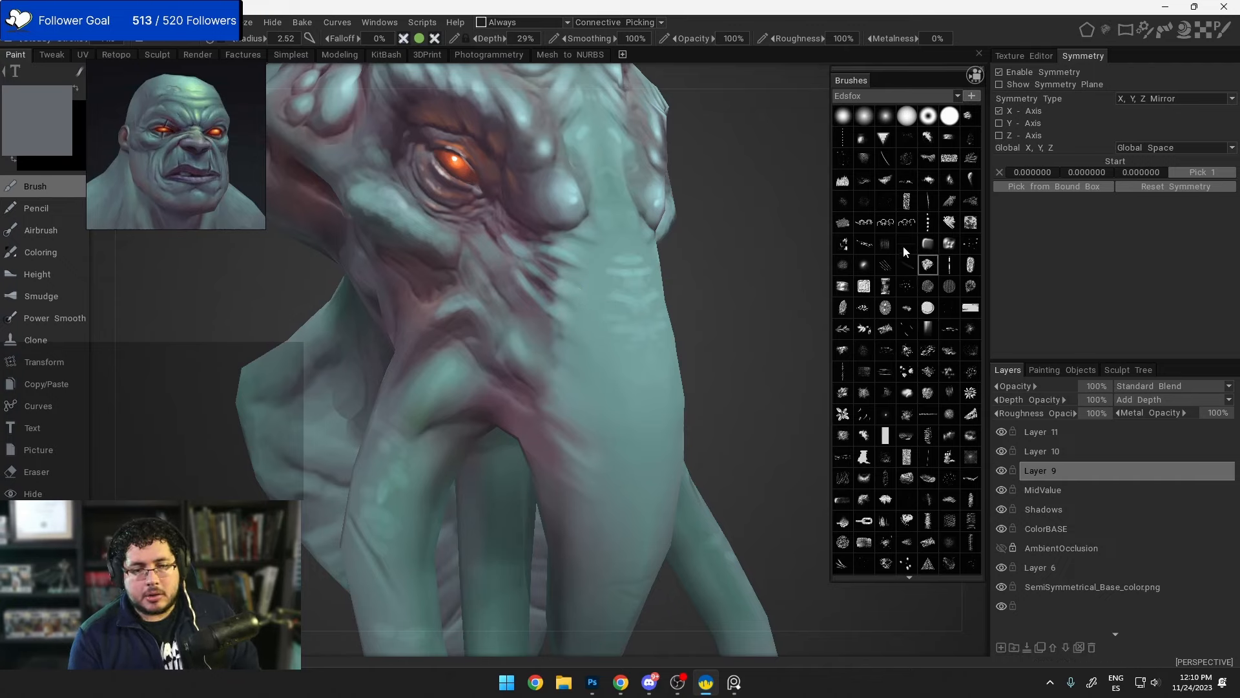
left_click(927, 244)
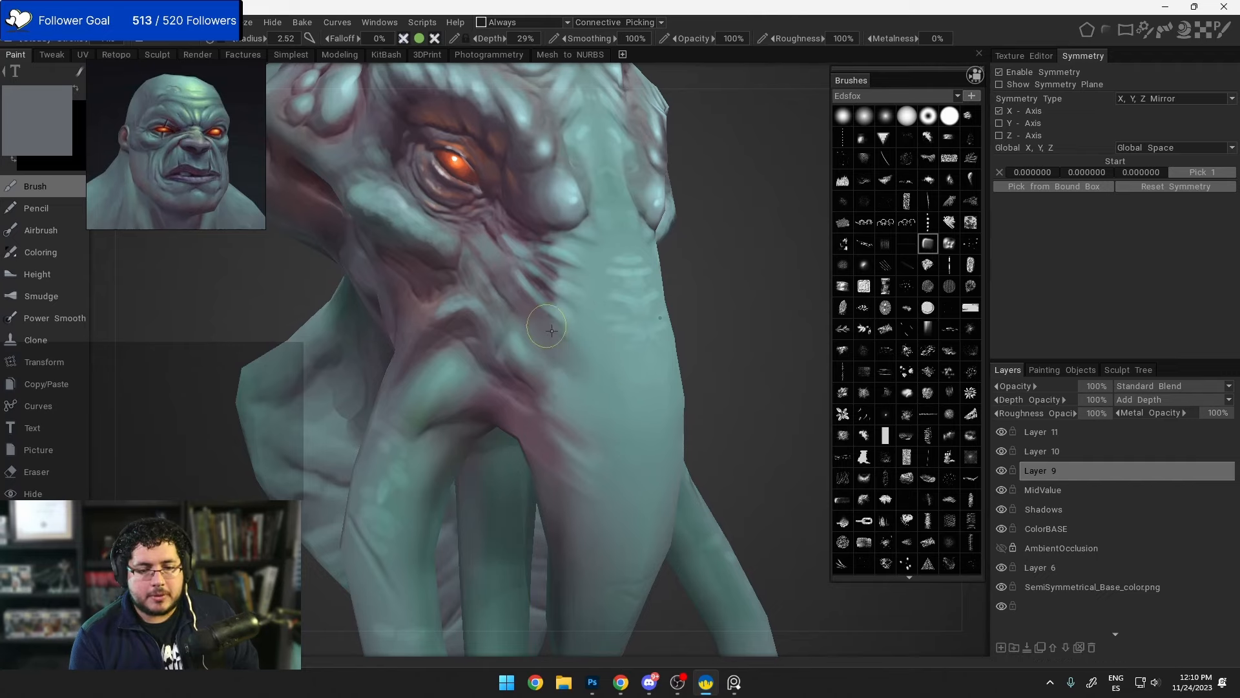
scroll(575, 320, "down", 1)
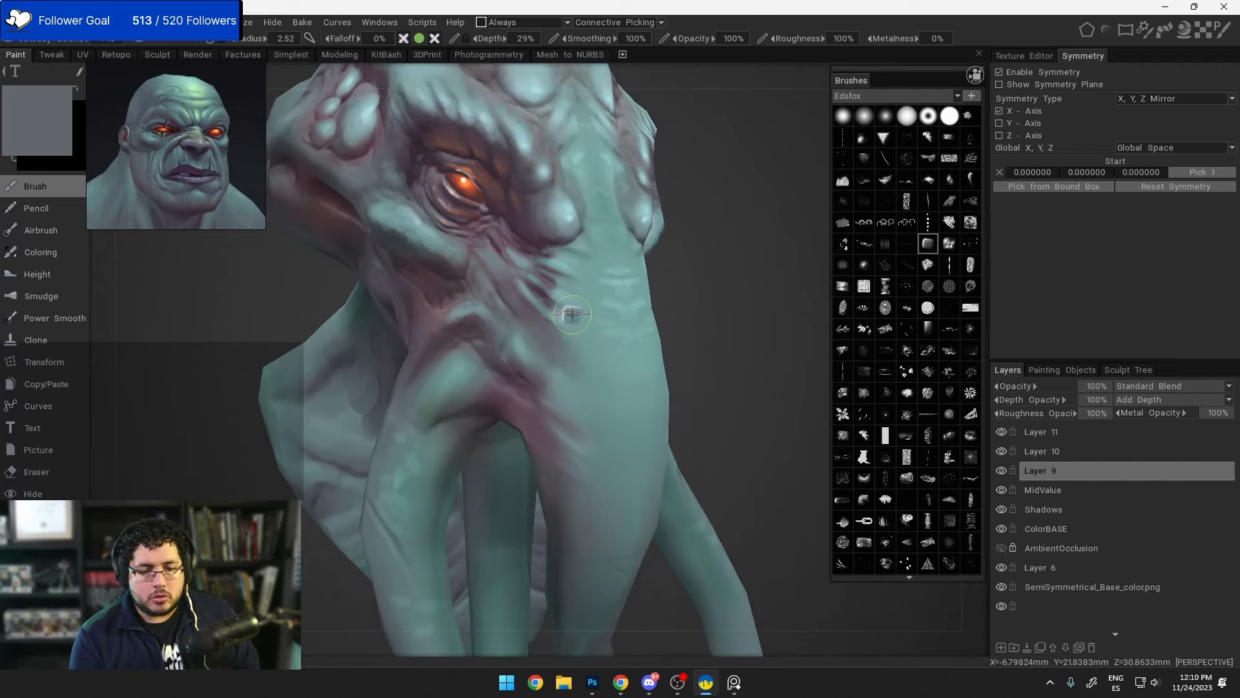
scroll(559, 312, "down", 1)
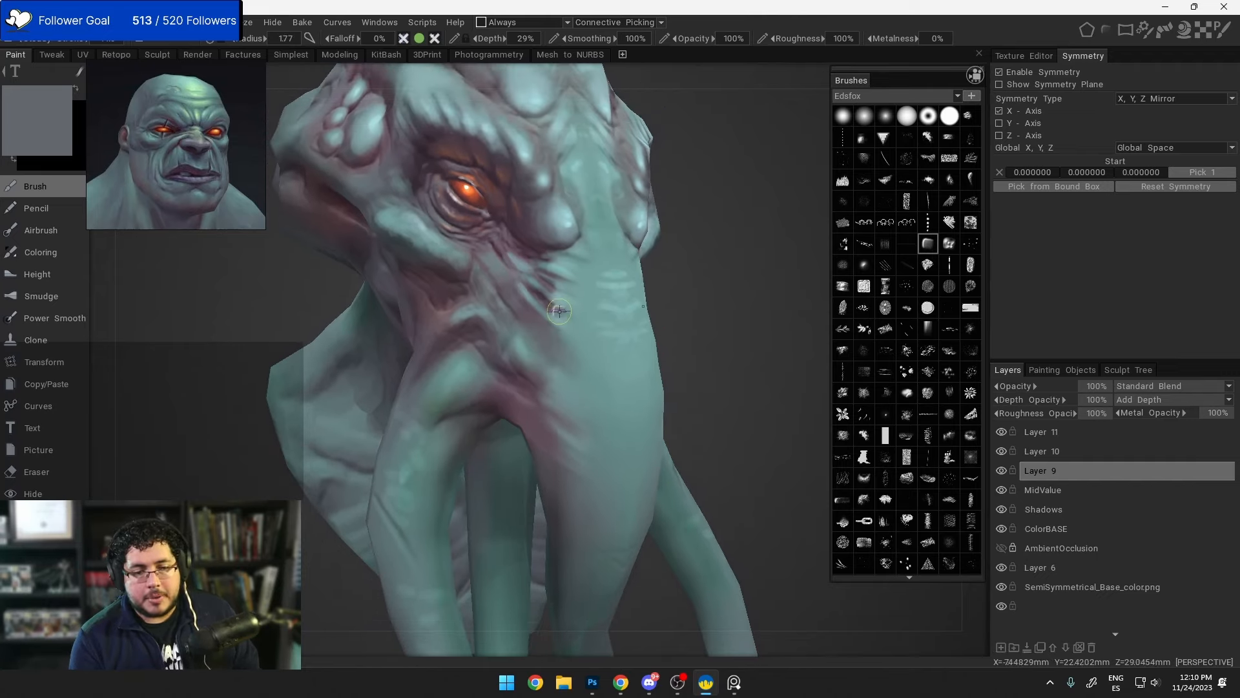
right_click_drag(554, 310, 546, 310)
left_click_drag(547, 307, 573, 324)
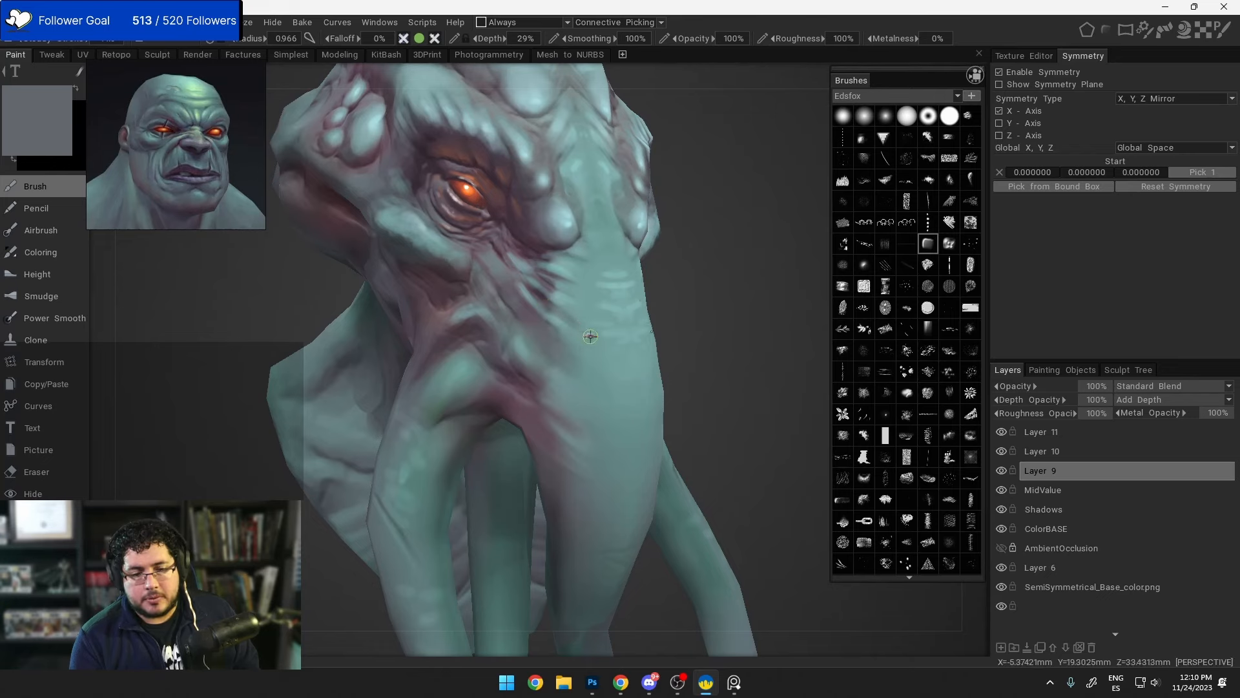
left_click_drag(549, 275, 564, 283)
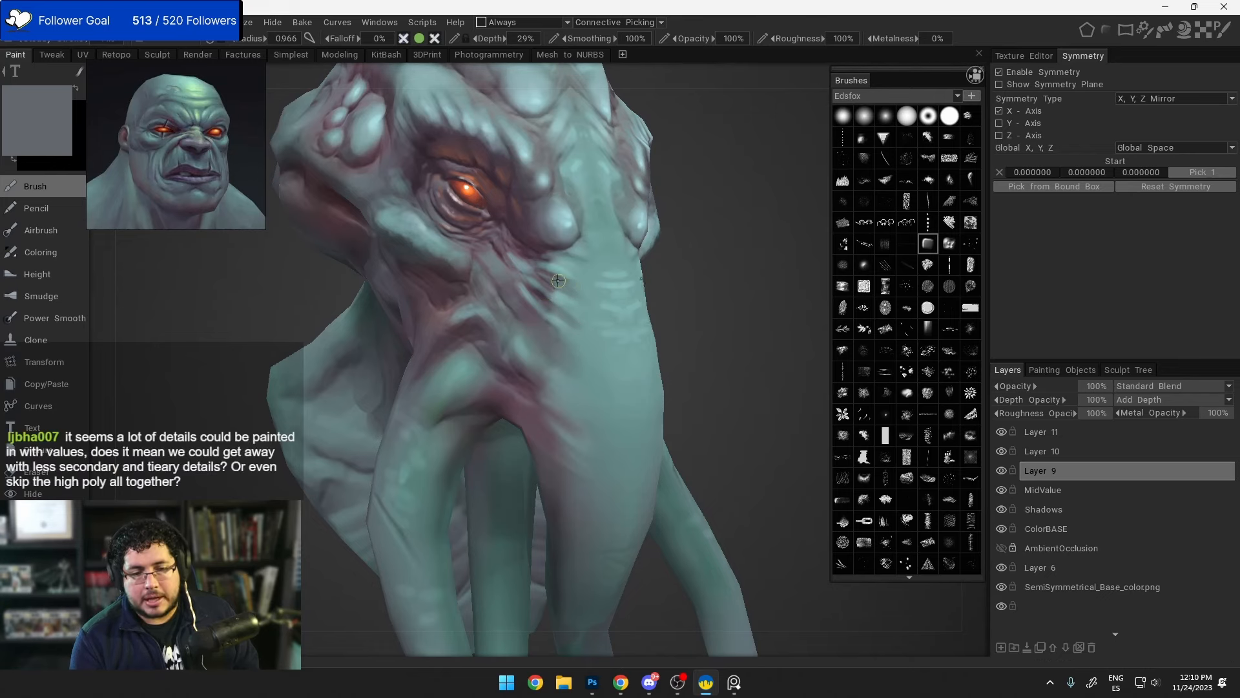
Step: Set the brush radius to 1.39 and blend sampled teal tones into the area between the eyes
mouse_move(746, 402)
middle_mouse_down()
mouse_move(724, 304)
mouse_move(677, 235)
middle_mouse_up()
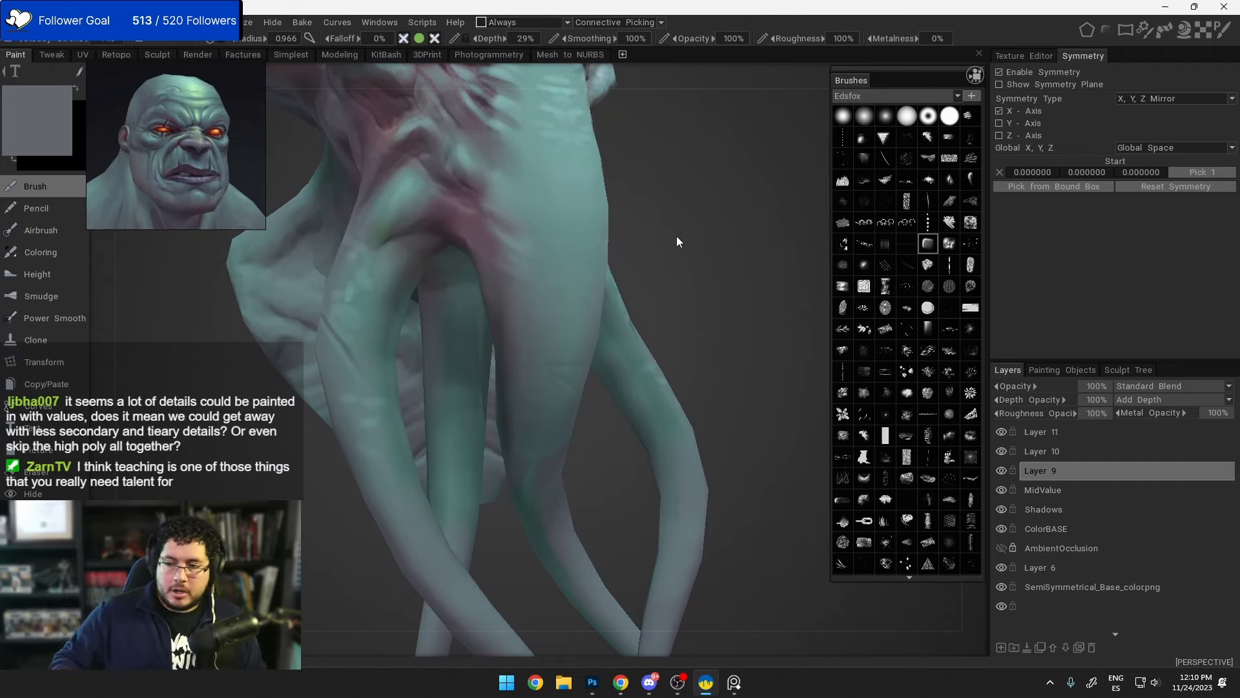
mouse_move(692, 238)
left_mouse_down()
mouse_move(708, 281)
mouse_move(677, 222)
mouse_move(718, 320)
mouse_move(650, 316)
mouse_move(642, 328)
mouse_move(686, 285)
mouse_move(694, 335)
mouse_move(557, 213)
left_mouse_up()
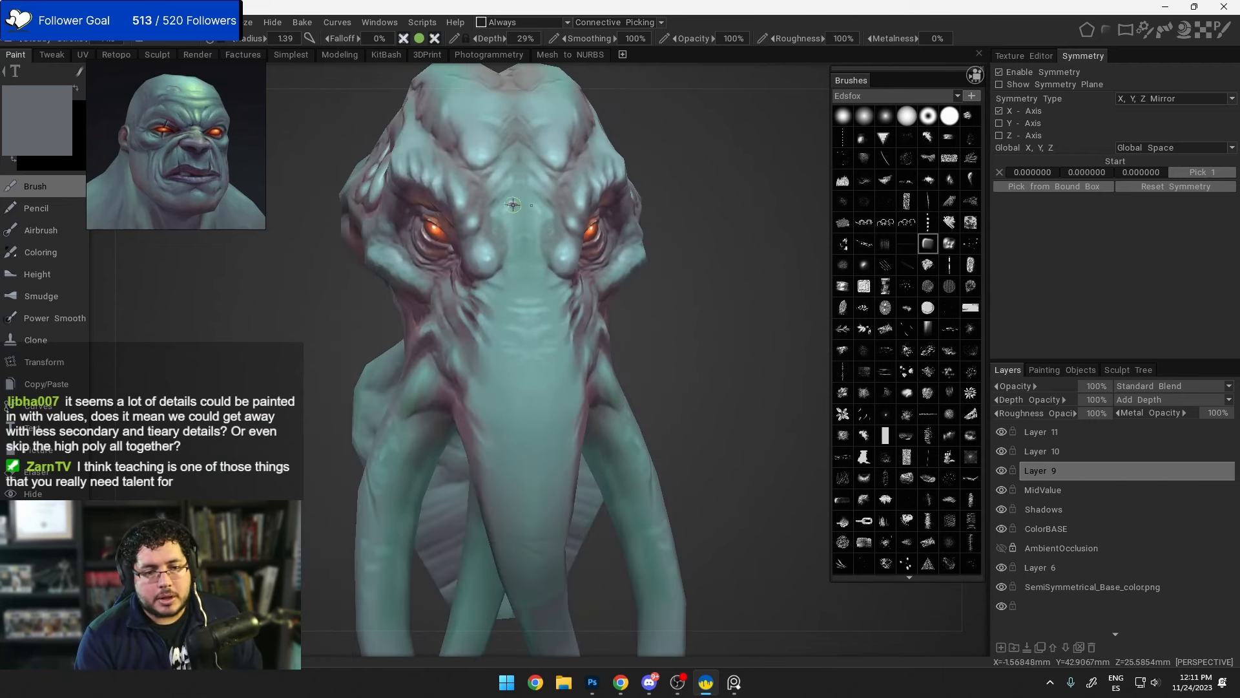
key("v")
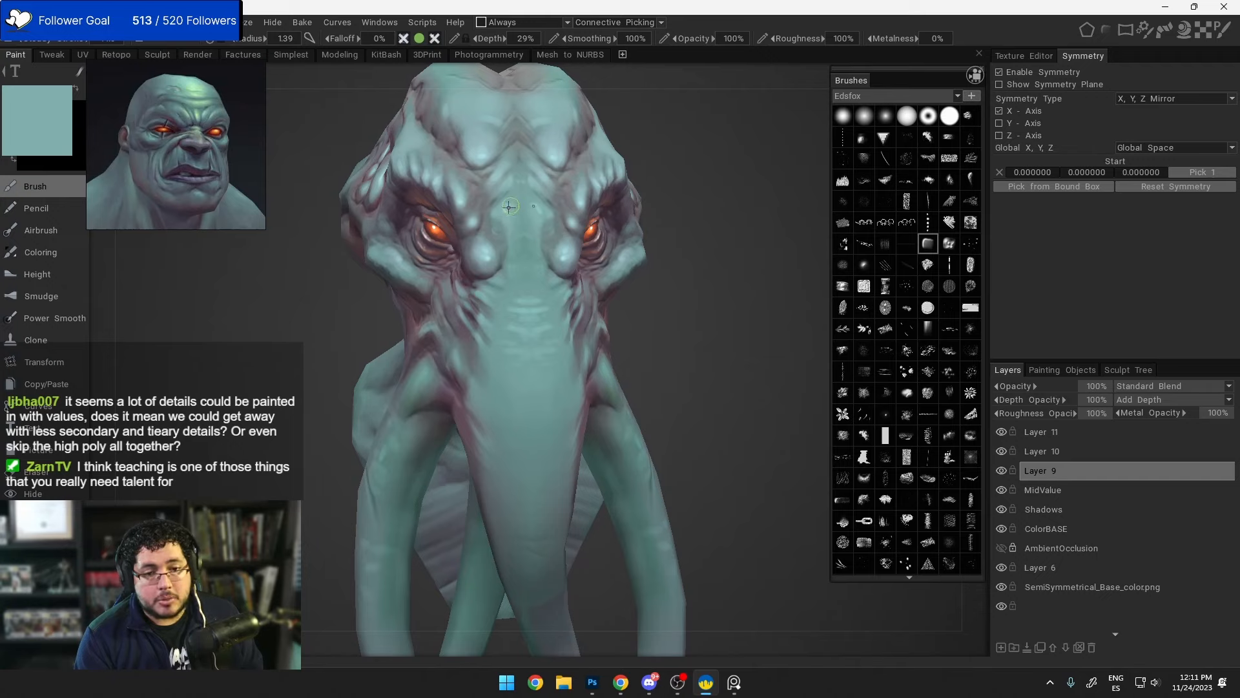
key("v")
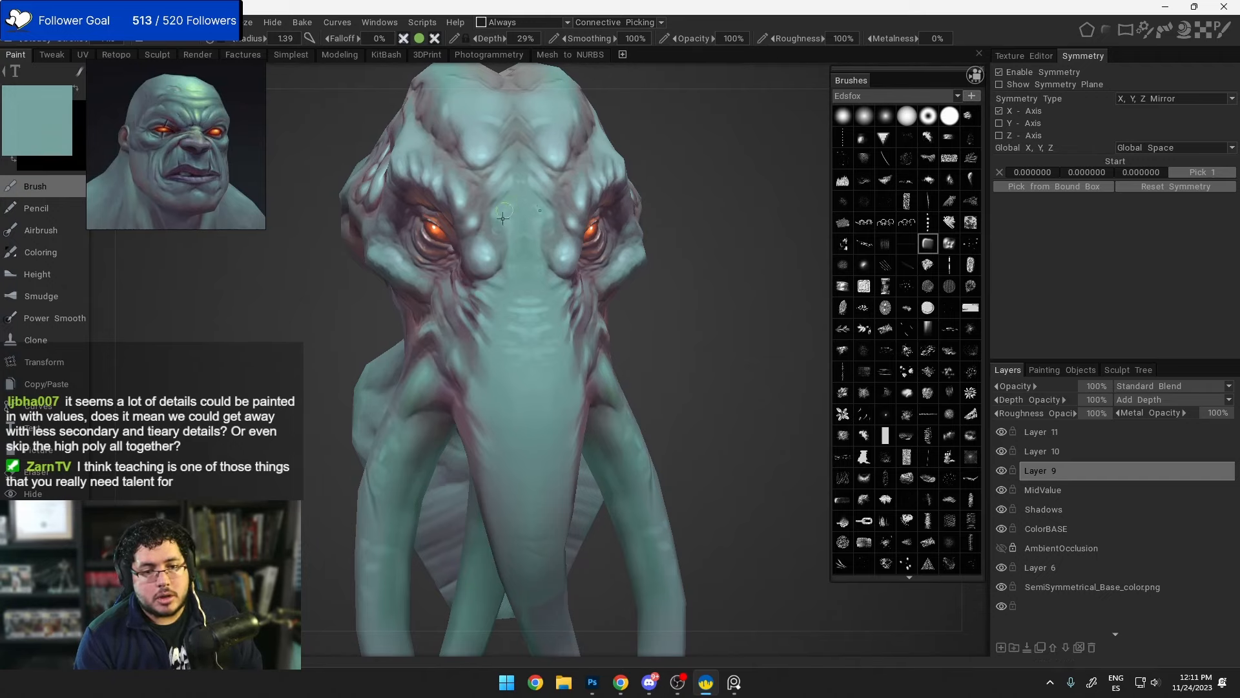
Step: Sample dark purple beside the bulge at the inner eye corner, followed by a grey-blue skin tone
left_click_drag(519, 211, 676, 305, "alt")
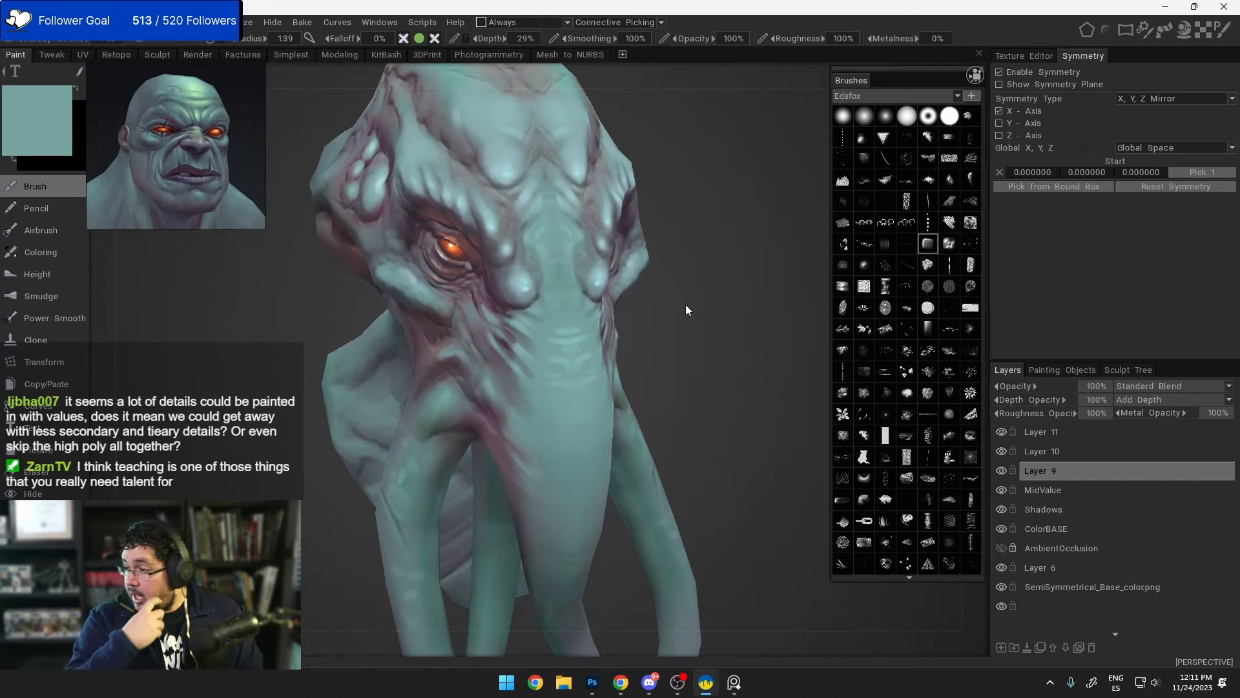
right_click_drag(665, 323, 695, 324, "alt")
left_click_drag(695, 325, 727, 317, "alt")
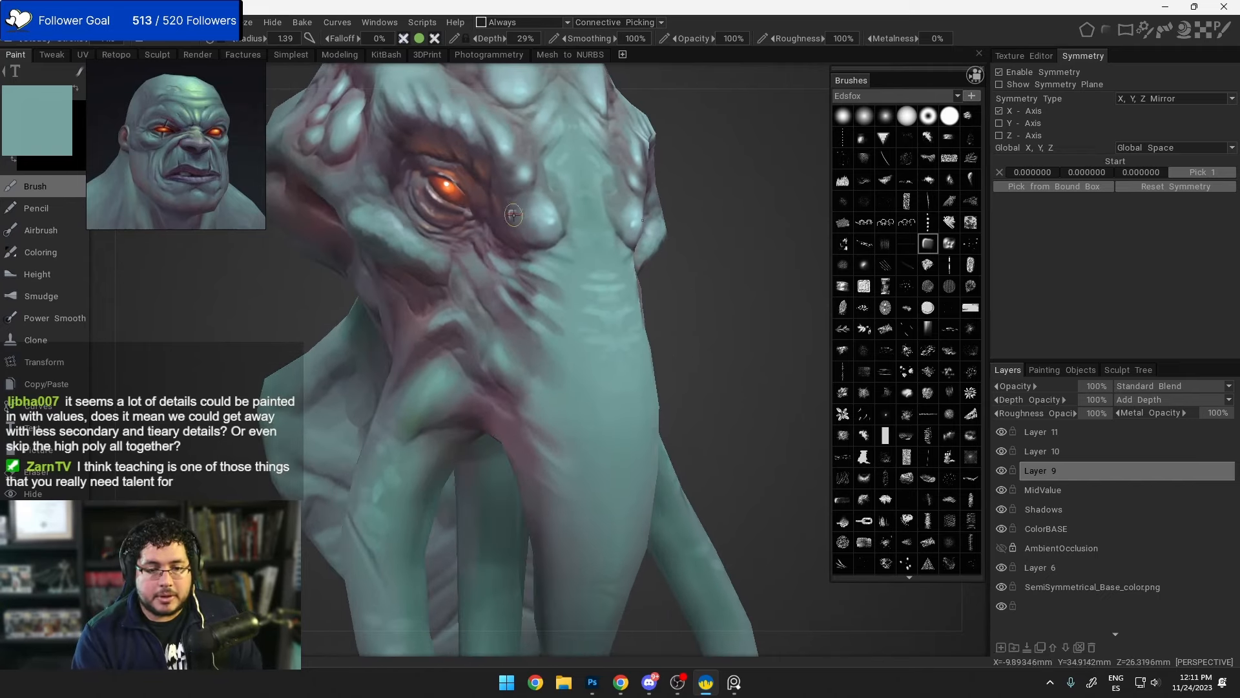
key("v")
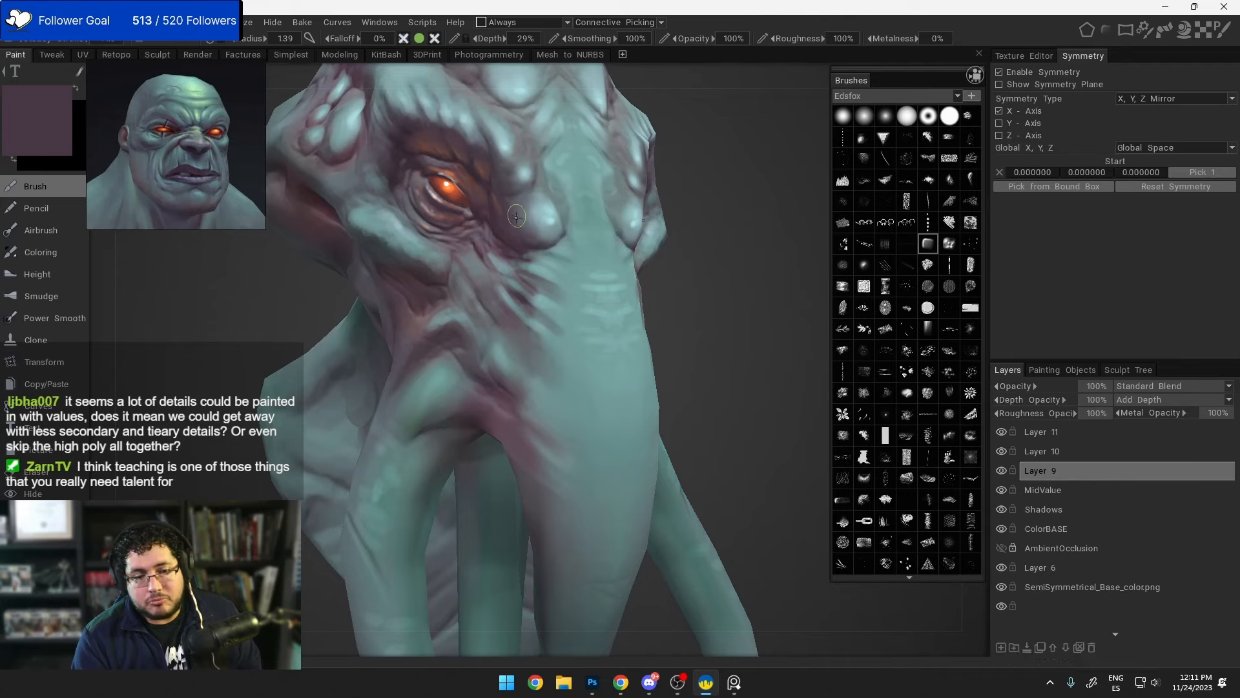
key("v")
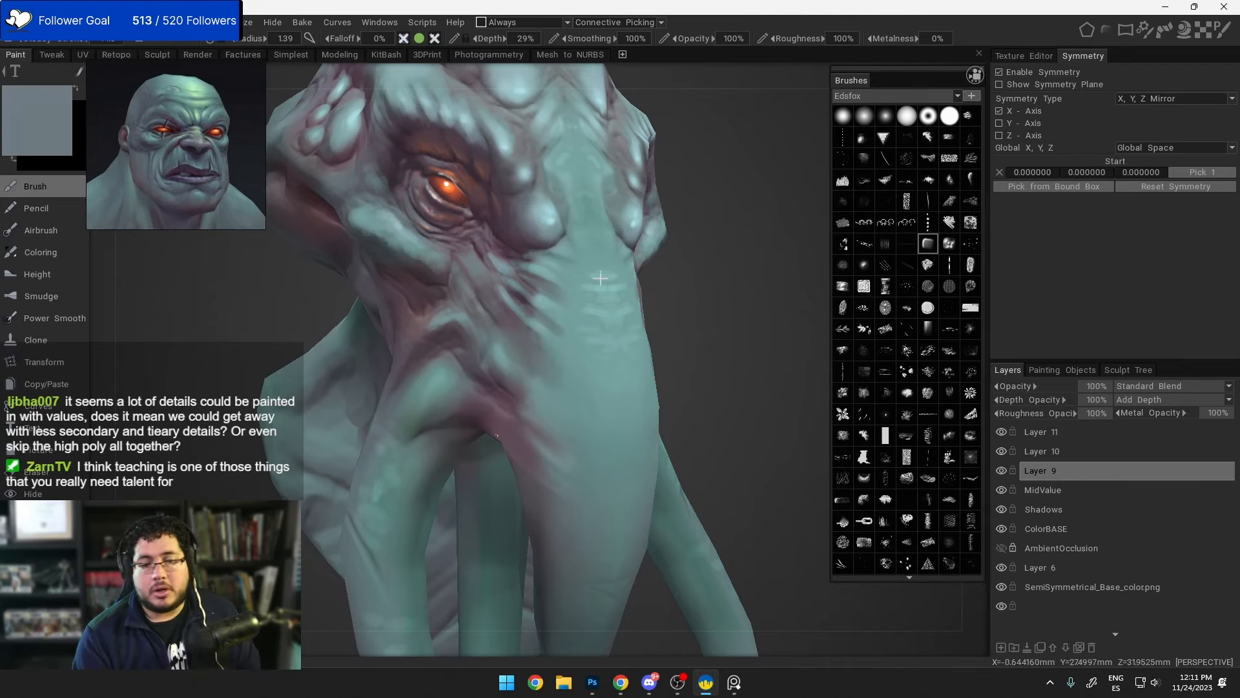
Step: Reduce the brush radius to 0.826, sample teal and refine the wrinkles where the cheek meets the central tentacle
key("[")
key("[")
key("[")
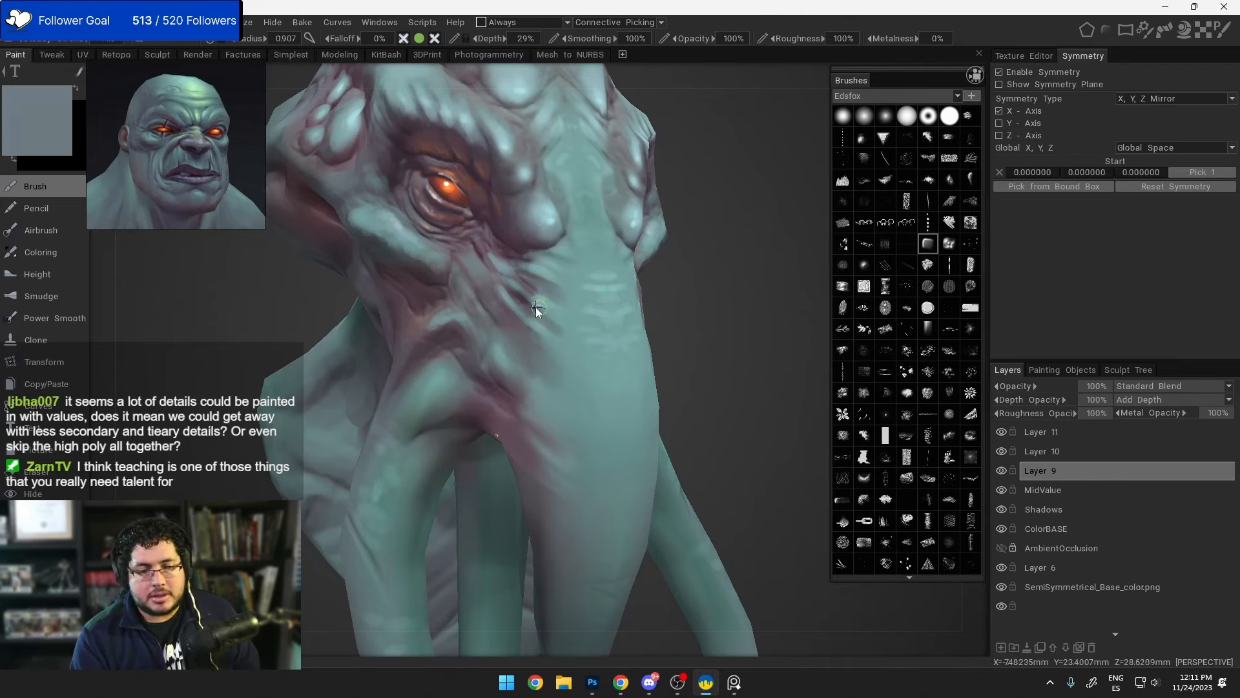
key("v")
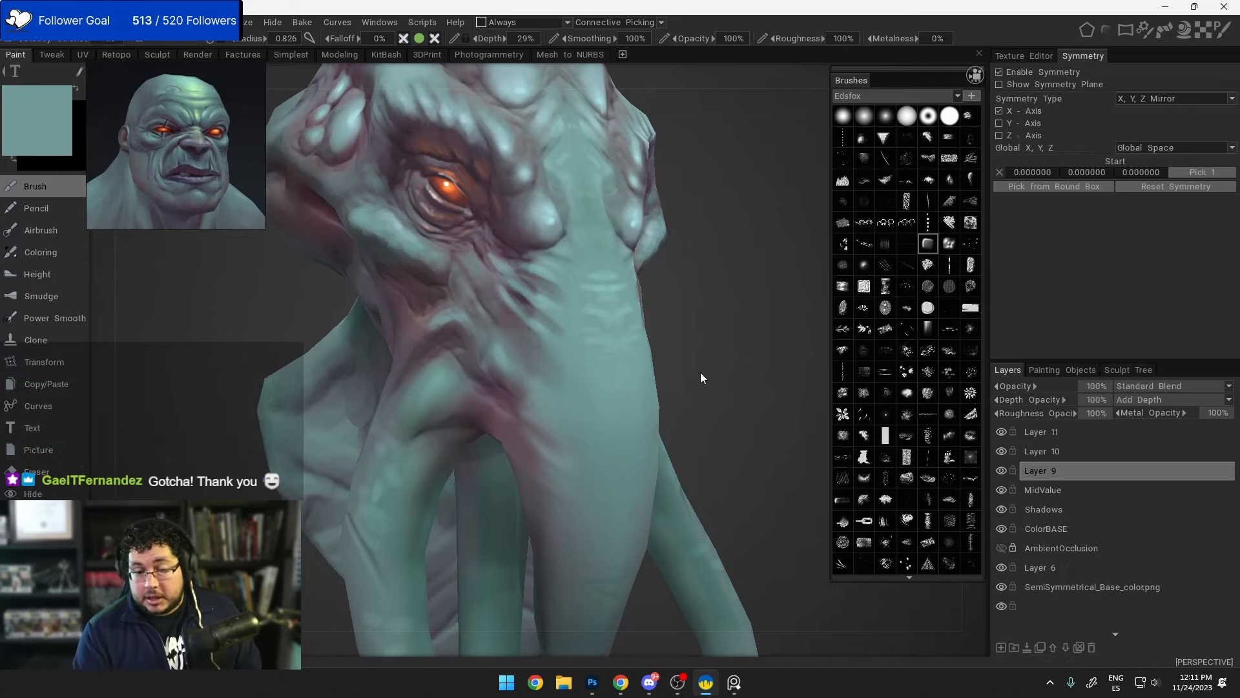
Step: Examine the painted head from the front and both sides, at a distance and close up around the eyes
right_click_drag(699, 422, 715, 304)
middle_click_drag(704, 425, 703, 411)
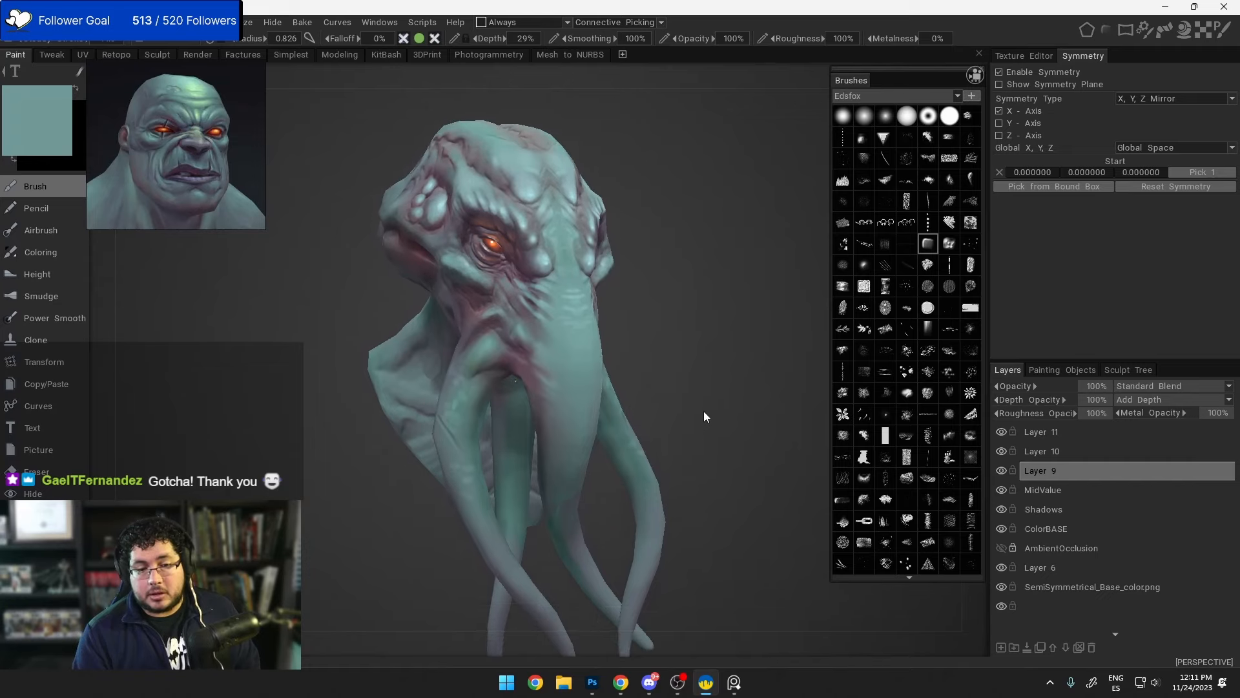
left_click_drag(704, 411, 666, 423)
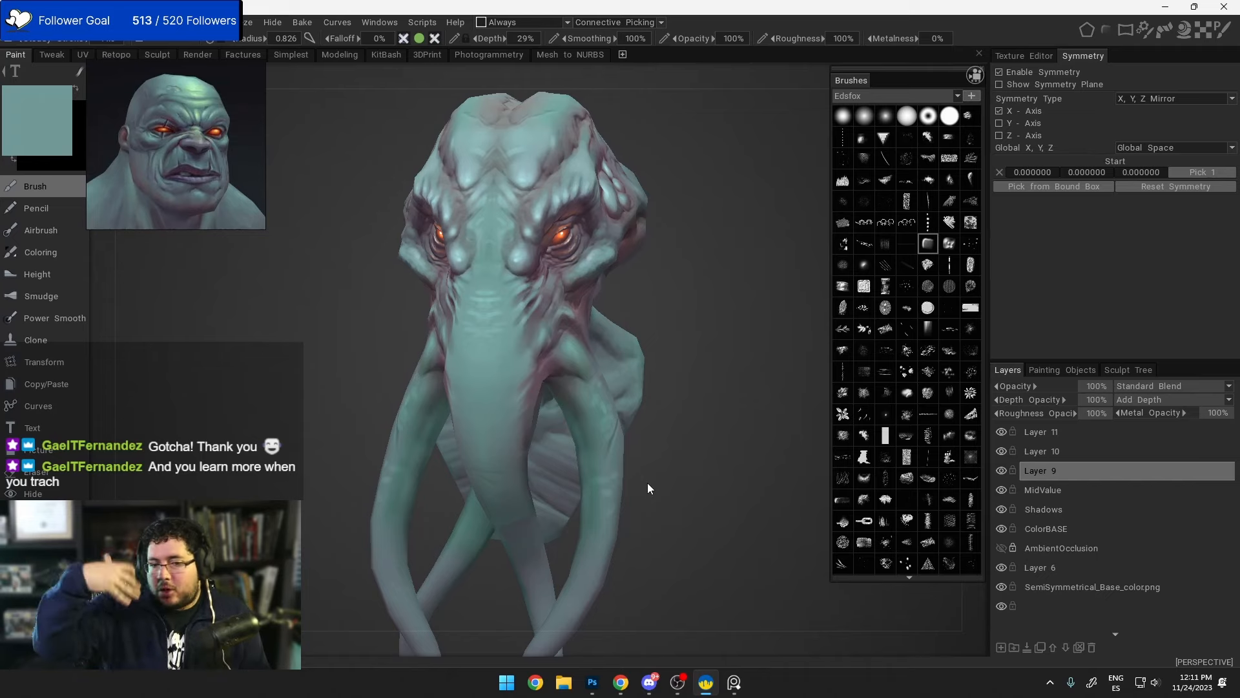
left_click_drag(686, 274, 724, 406)
scroll(700, 397, "up", 4)
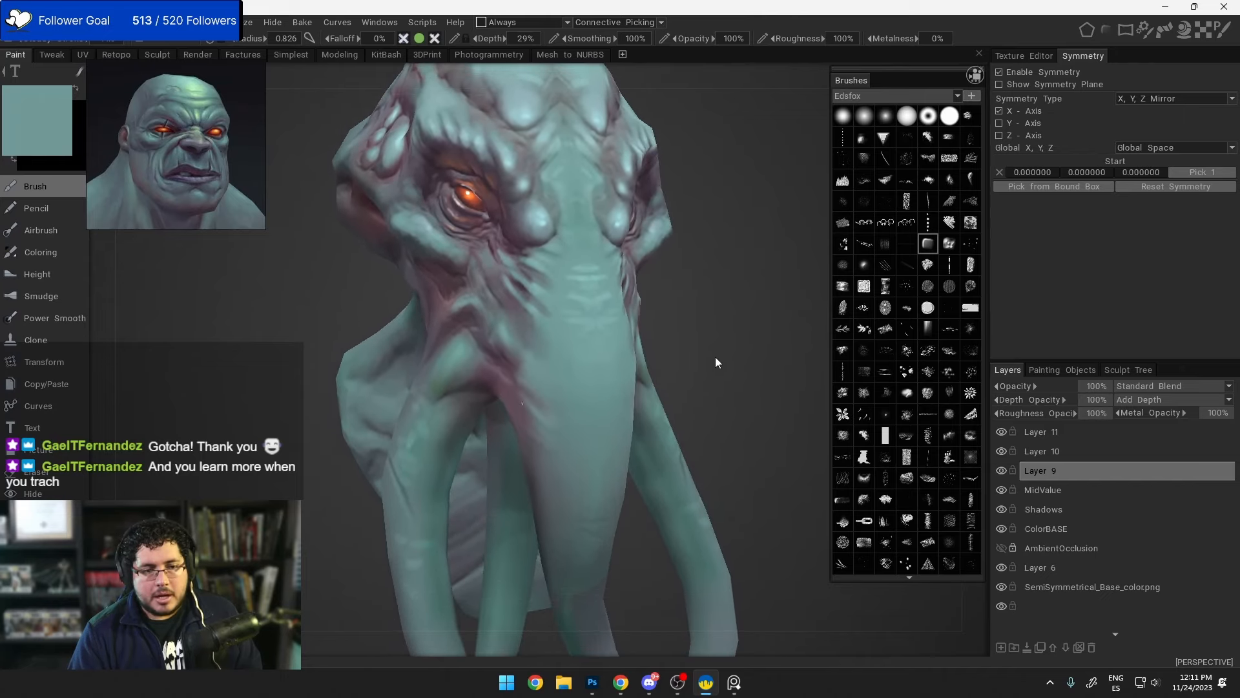
mouse_move(715, 357)
left_mouse_down()
mouse_move(728, 463)
mouse_move(719, 381)
left_mouse_up()
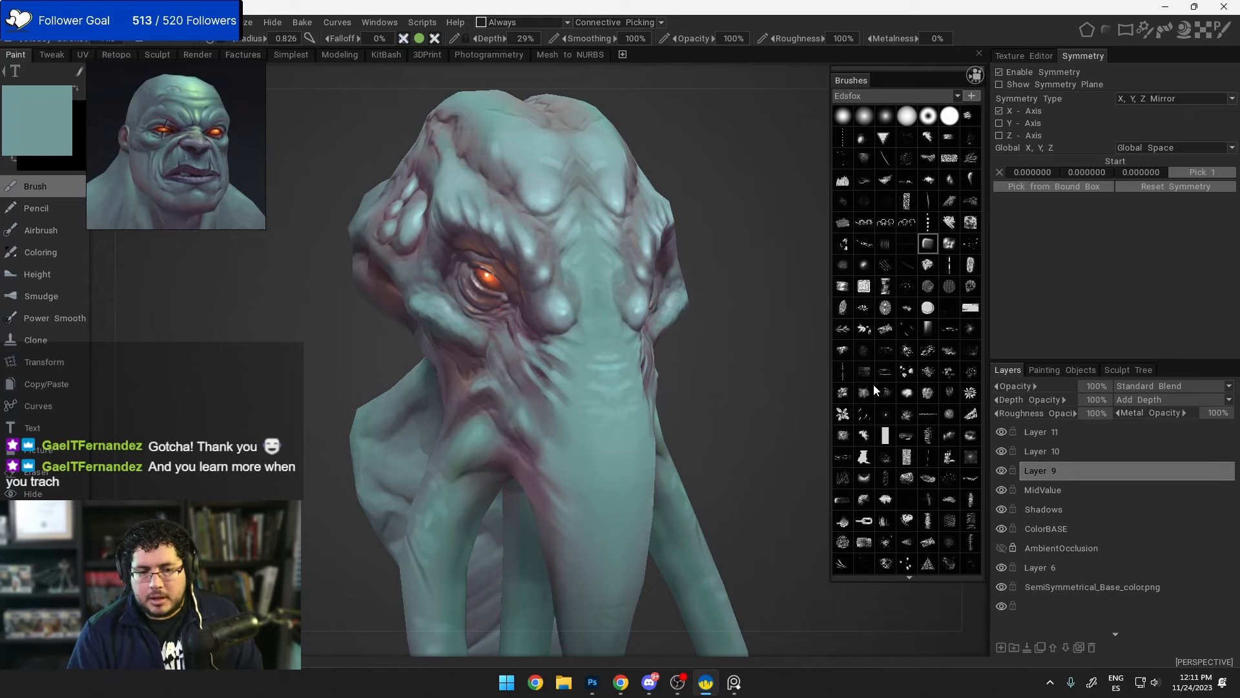
left_click_drag(708, 349, 692, 278)
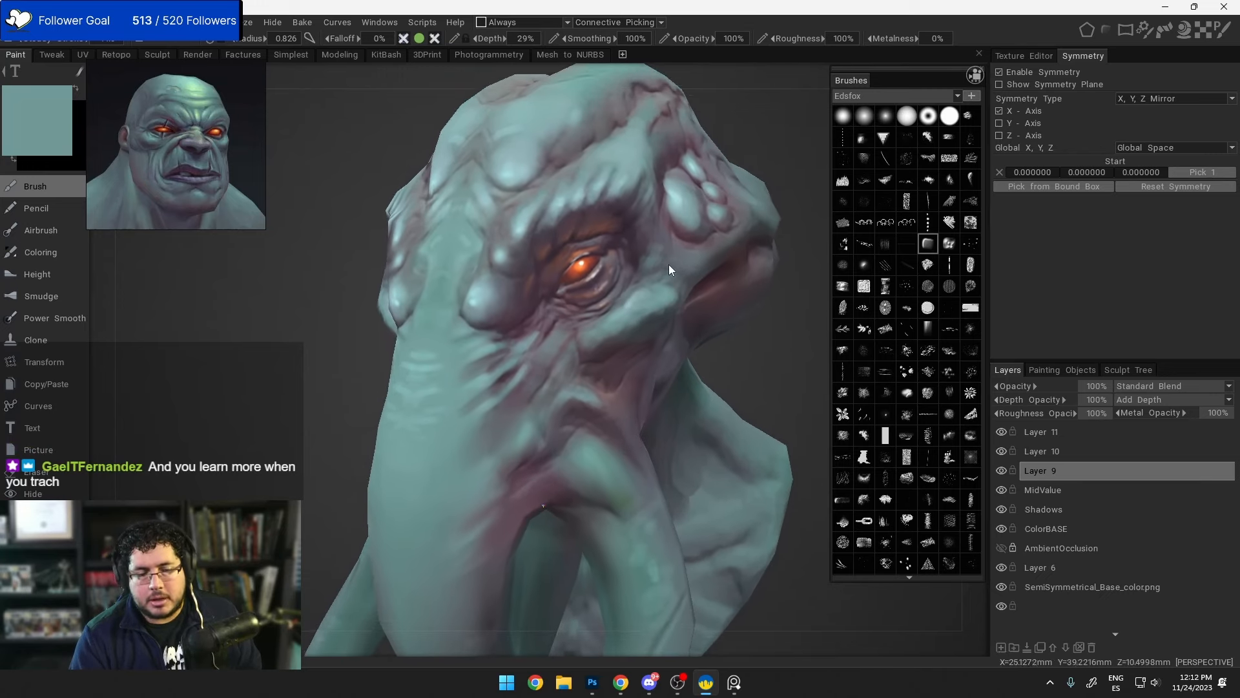
middle_click_drag(669, 265, 690, 363, "alt")
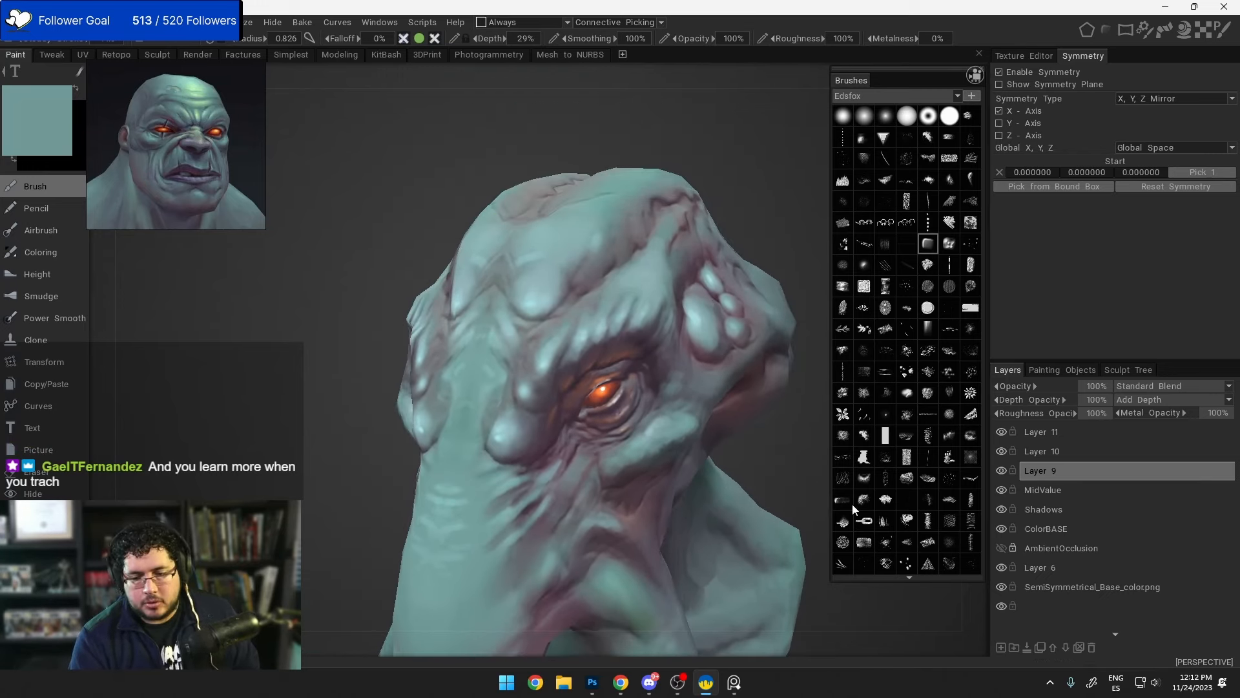
Step: Make the AmbientOcclusion layer visible and check its shading on the whole head and tentacles
left_click(1002, 547)
middle_click_drag(783, 453, 785, 338)
right_click_drag(785, 339, 687, 154)
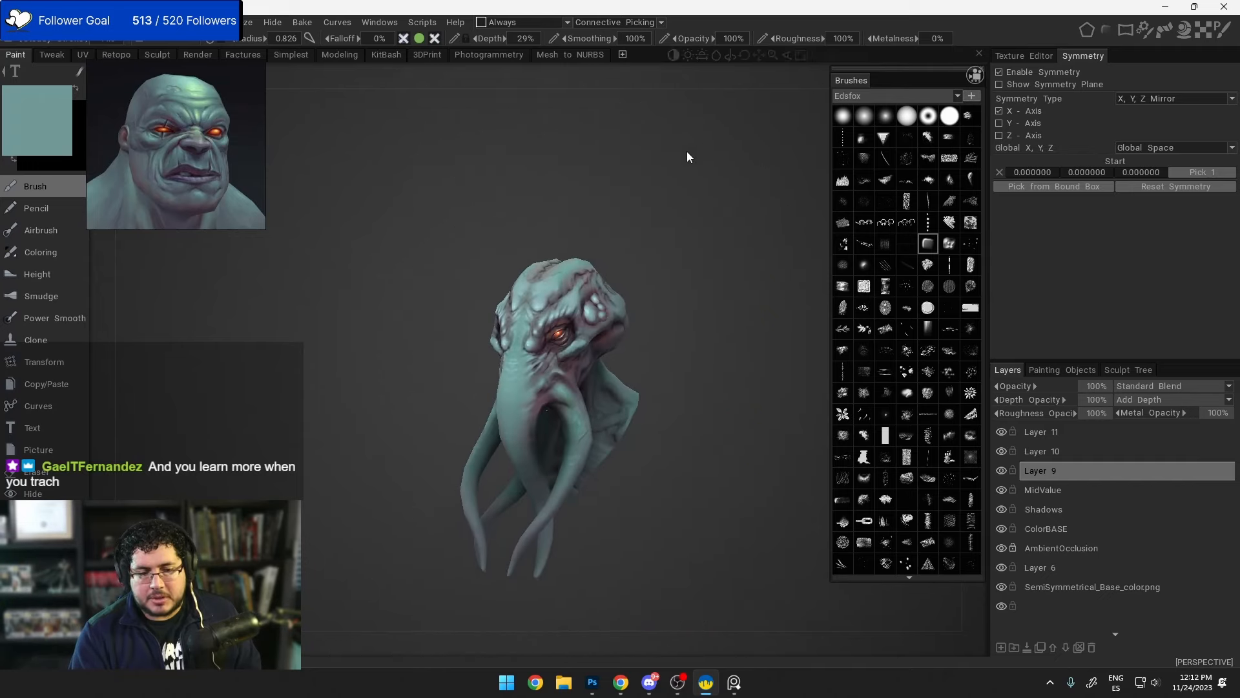
left_click_drag(675, 323, 730, 347)
right_click_drag(730, 342, 742, 516)
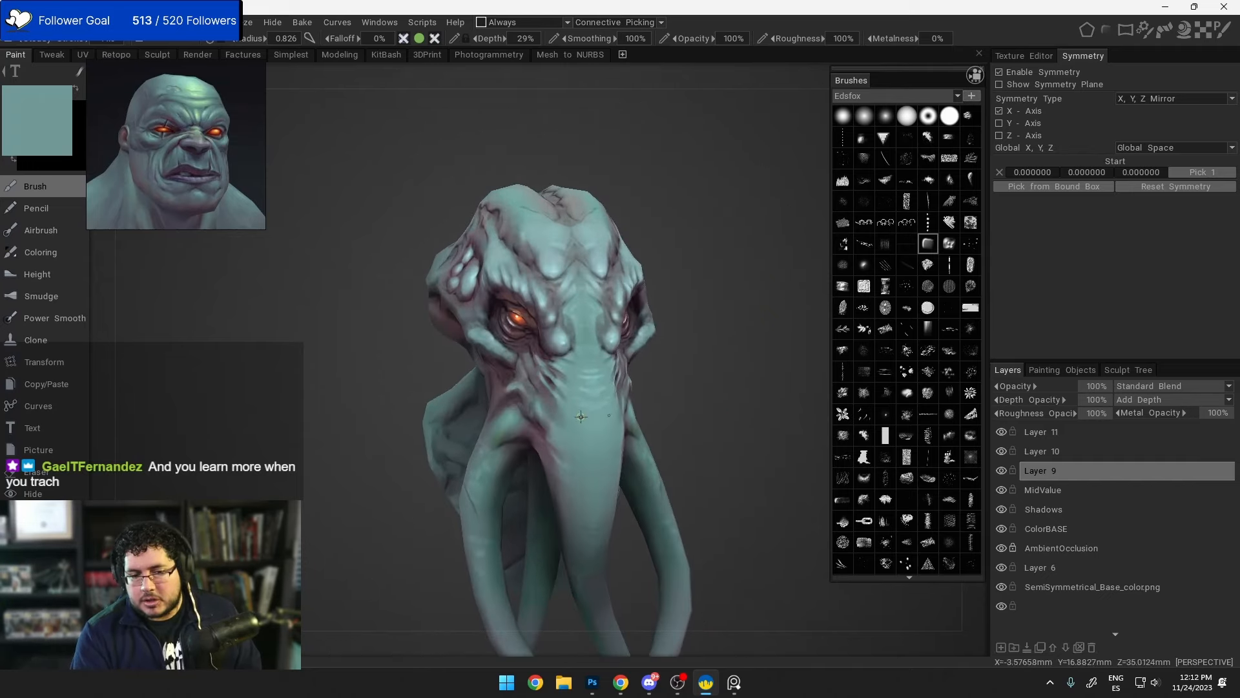
Step: Lower the AmbientOcclusion layer's opacity first to 54% and finally to 10%, comparing the shading on the head
left_click(1046, 551)
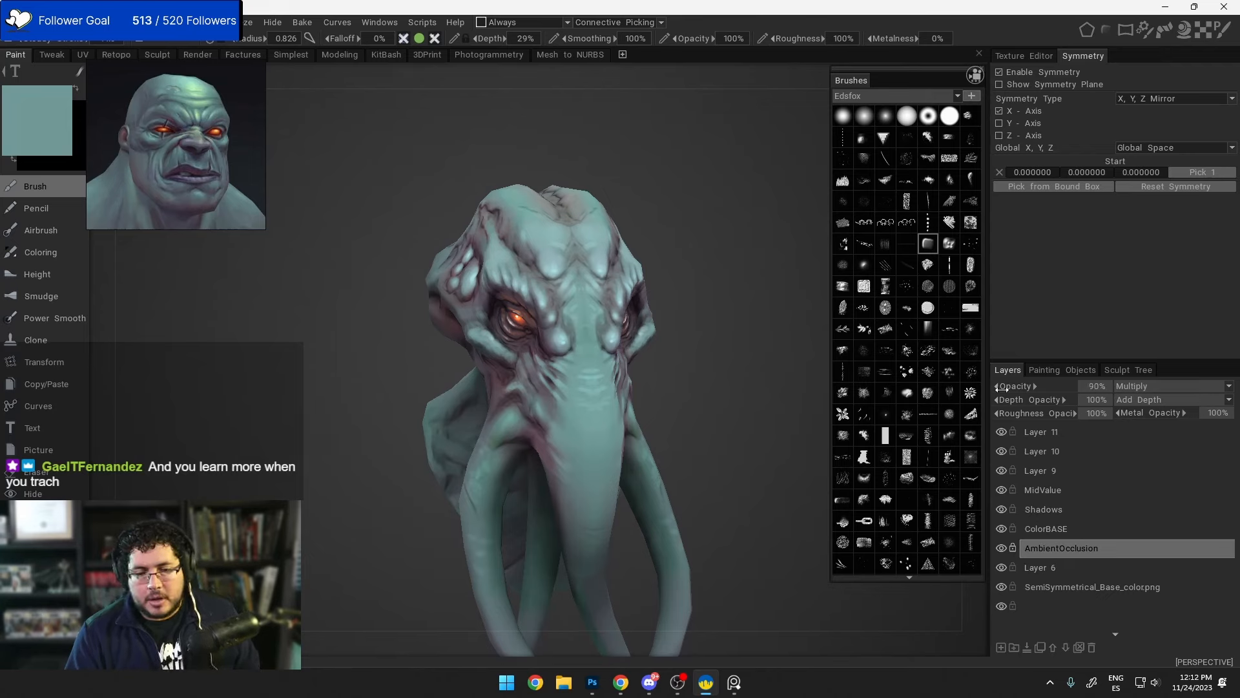
left_click_drag(989, 387, 990, 386)
left_click_drag(773, 423, 661, 401)
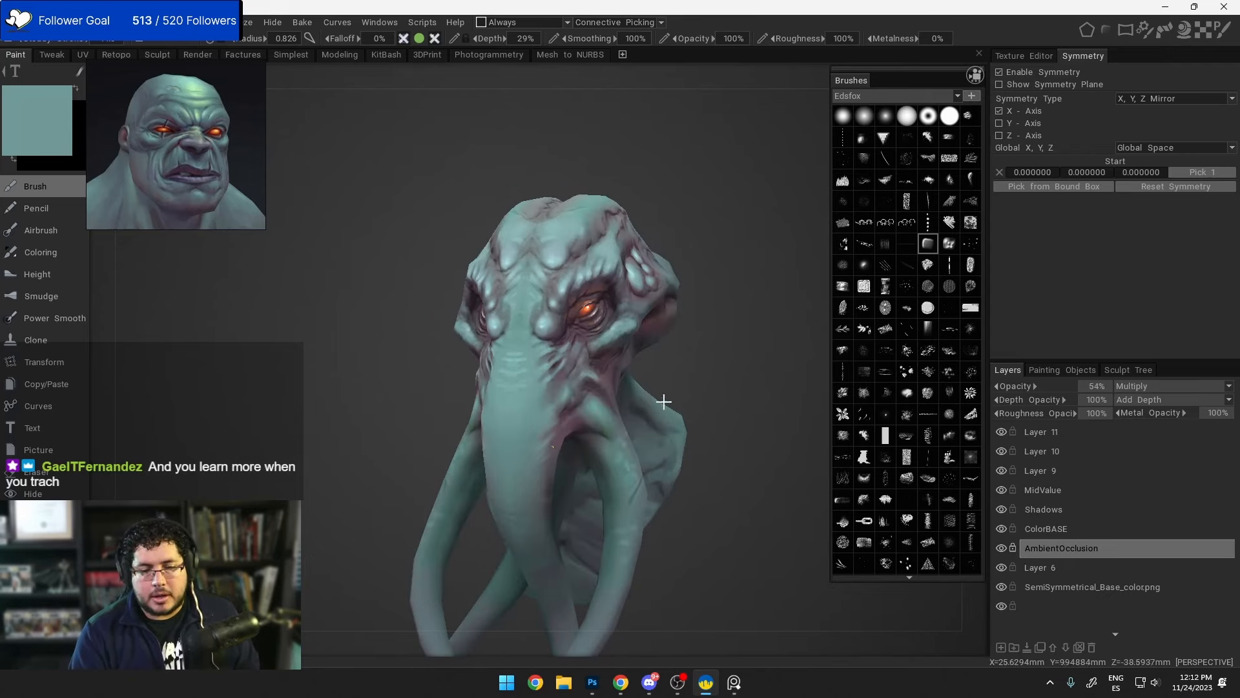
right_click_drag(662, 401, 658, 288)
left_click_drag(658, 288, 724, 429)
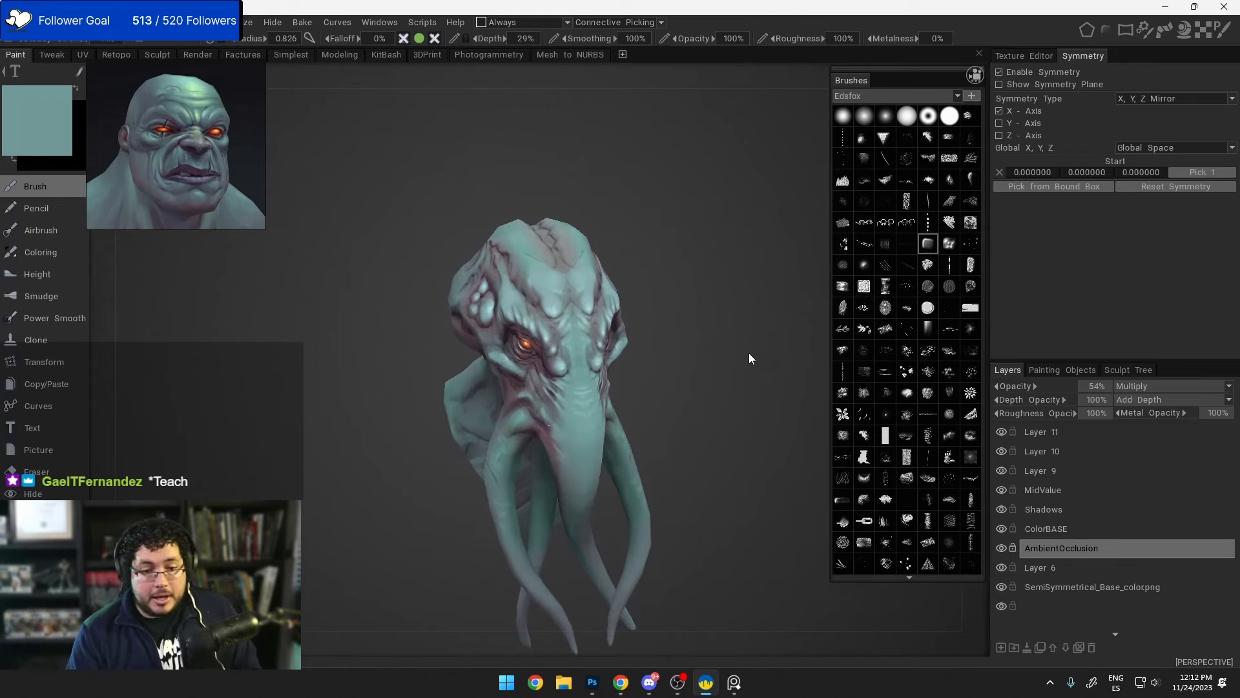
scroll(749, 353, "up", 5)
scroll(757, 404, "up", 1)
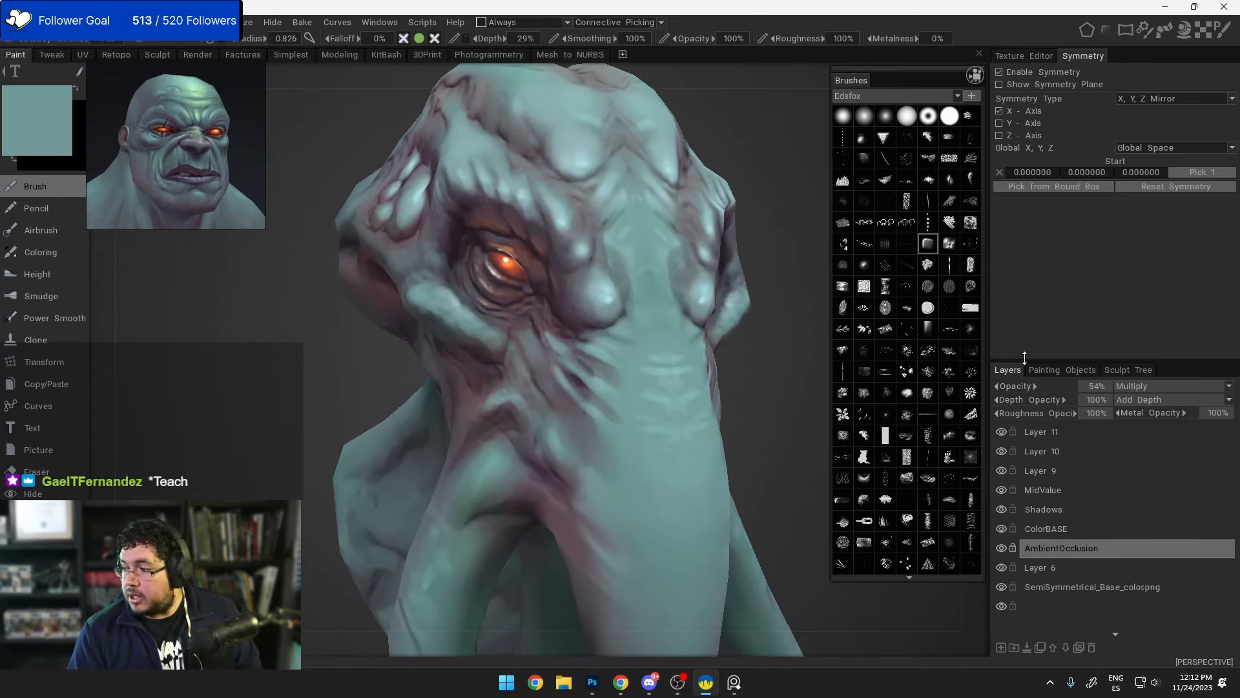
left_click_drag(1021, 387, 1016, 386)
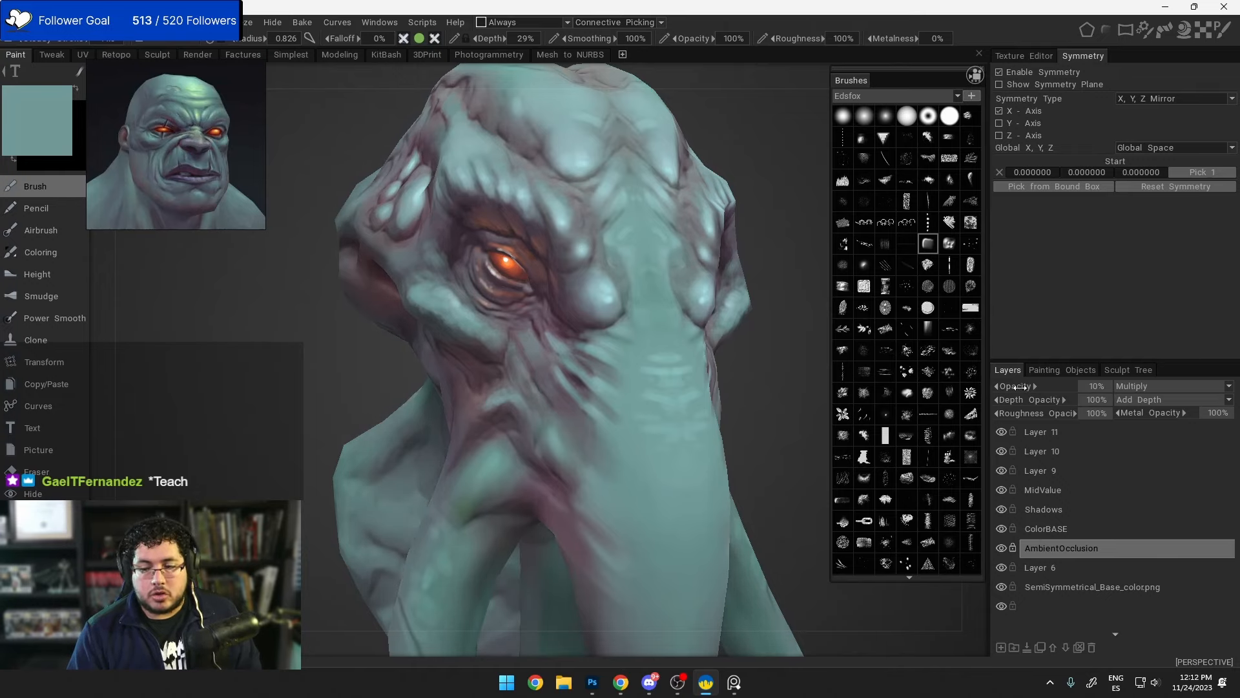
left_click_drag(824, 442, 792, 435)
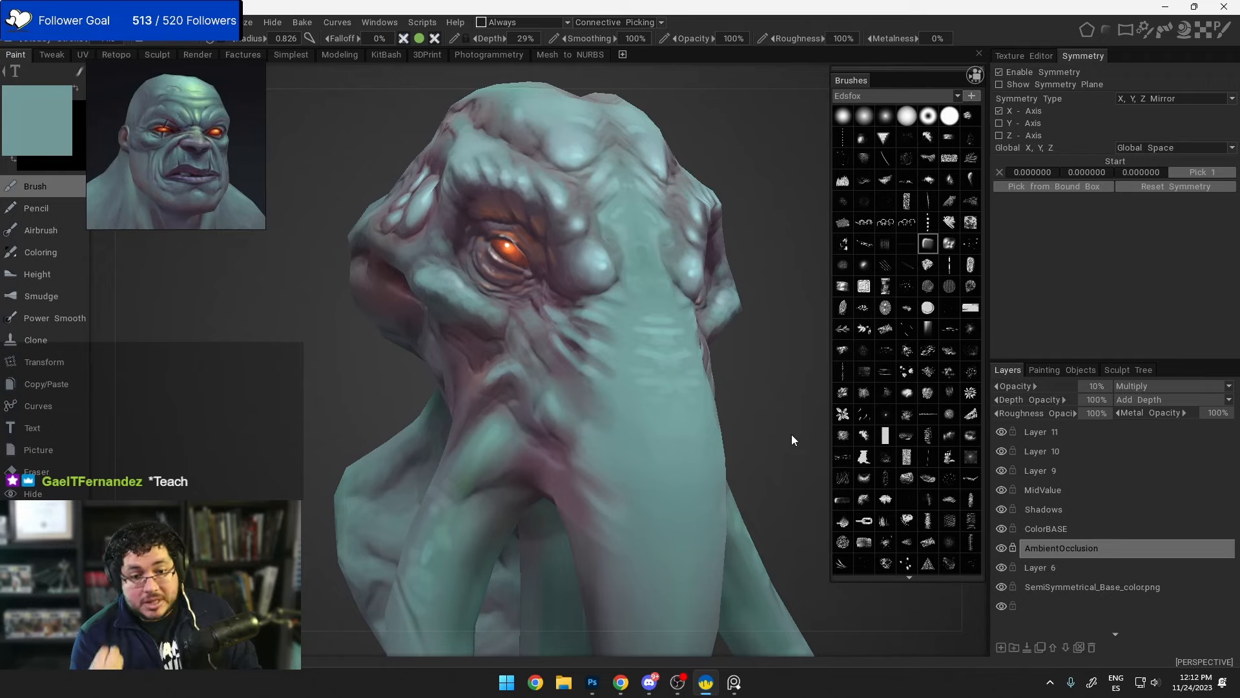
Step: Return to Layer 9 and sample a muted grey-purple from the skin around the inner-eye bulges
left_click(1053, 469)
mouse_move(769, 424)
left_mouse_down()
mouse_move(730, 423)
mouse_move(737, 456)
left_mouse_up()
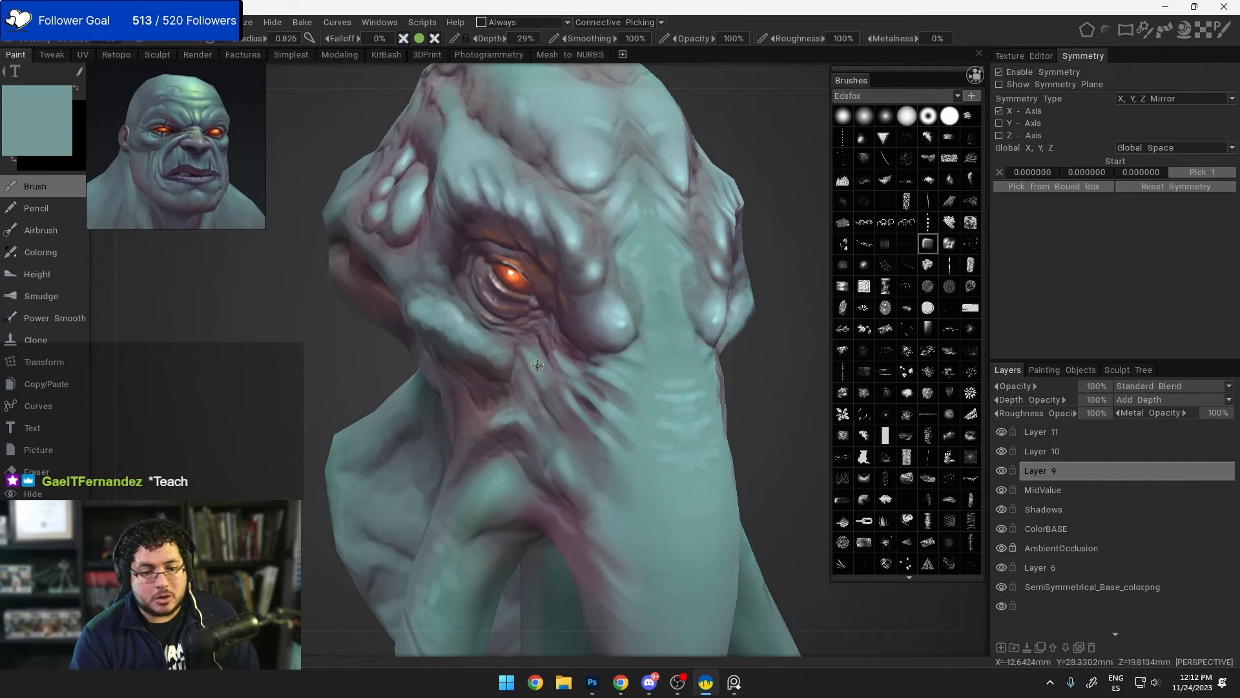
right_click_drag(656, 427, 553, 299)
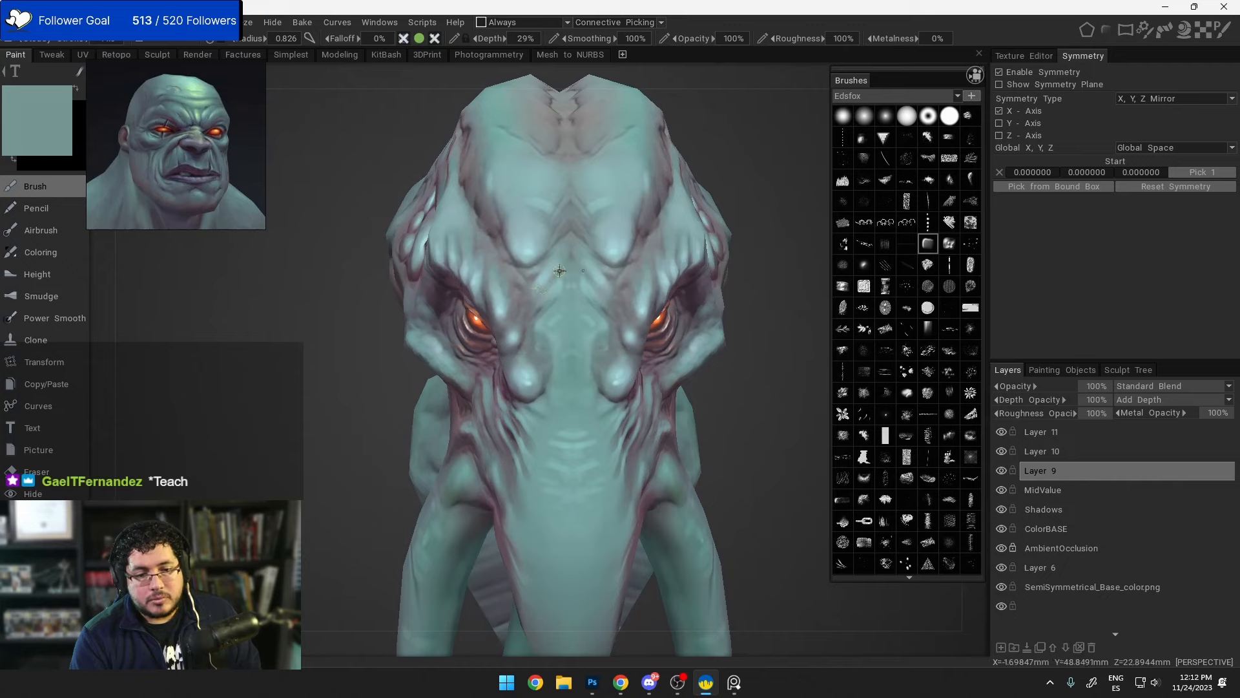
key("v")
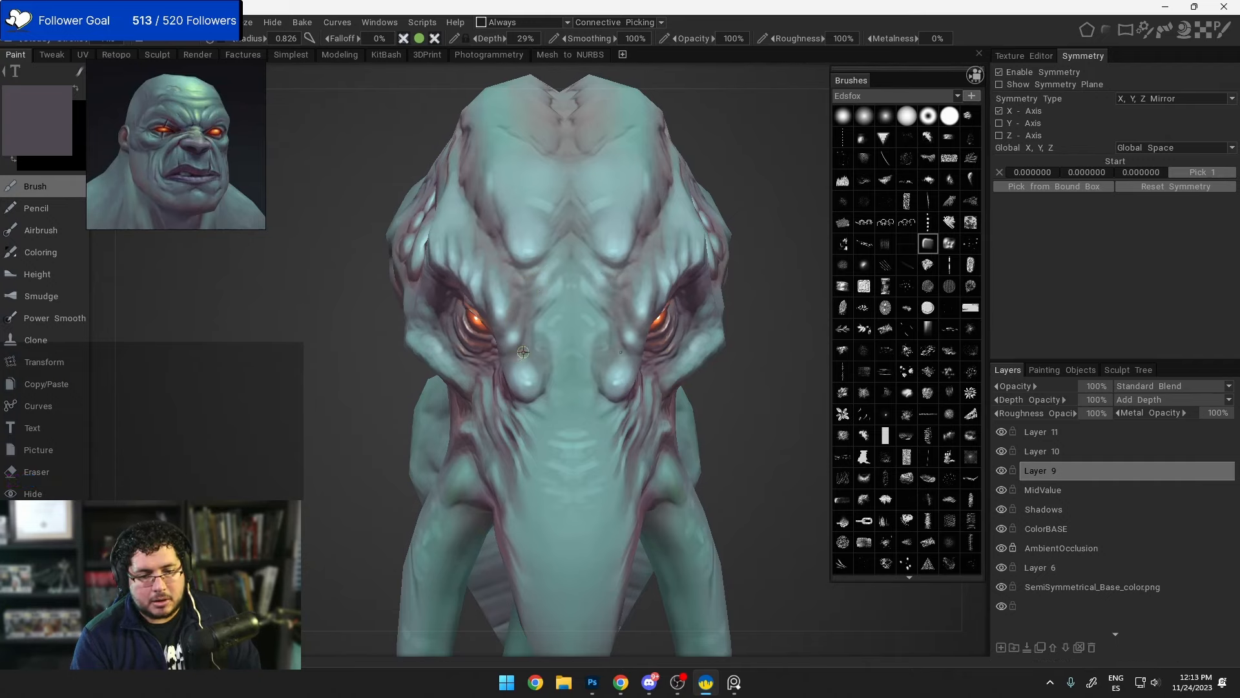
mouse_move(581, 401)
left_mouse_down("alt")
mouse_move(565, 367)
mouse_move(574, 373)
left_mouse_up("alt")
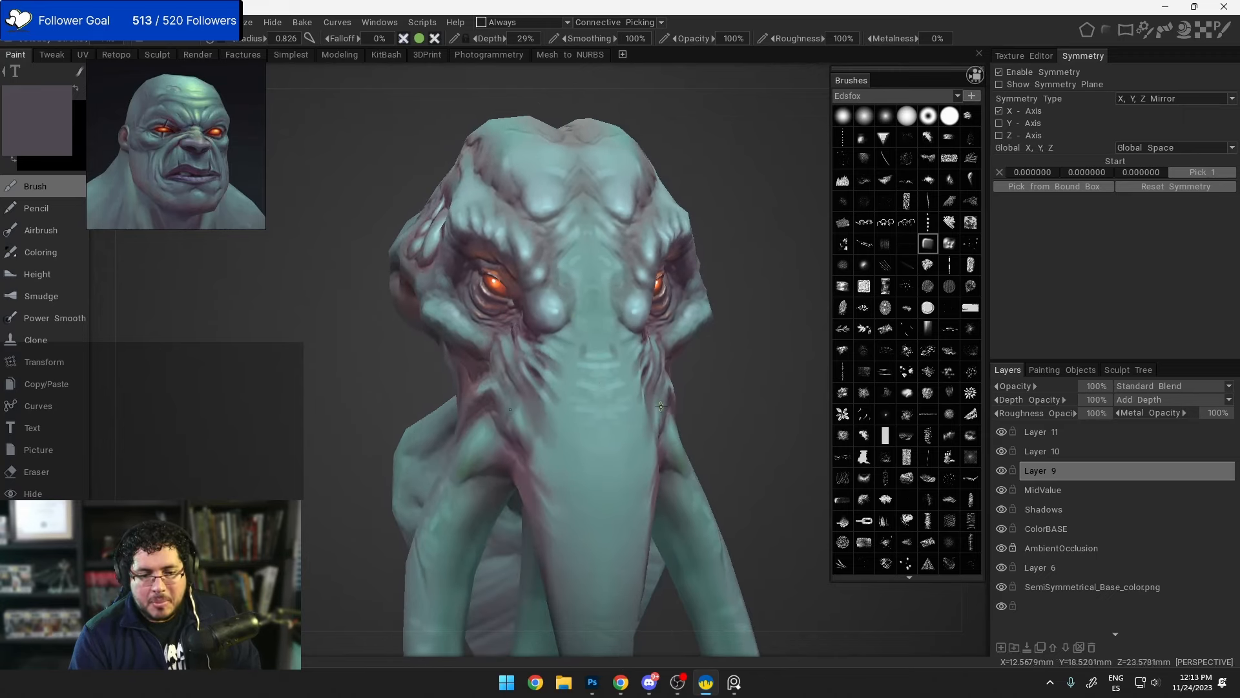
Step: Set the brush radius to 0.229 and depth to 60%, and deepen the wrinkles beneath the inner eye with dark purple
left_click_drag(667, 383, 699, 278, "alt")
scroll(699, 278, "up", 3)
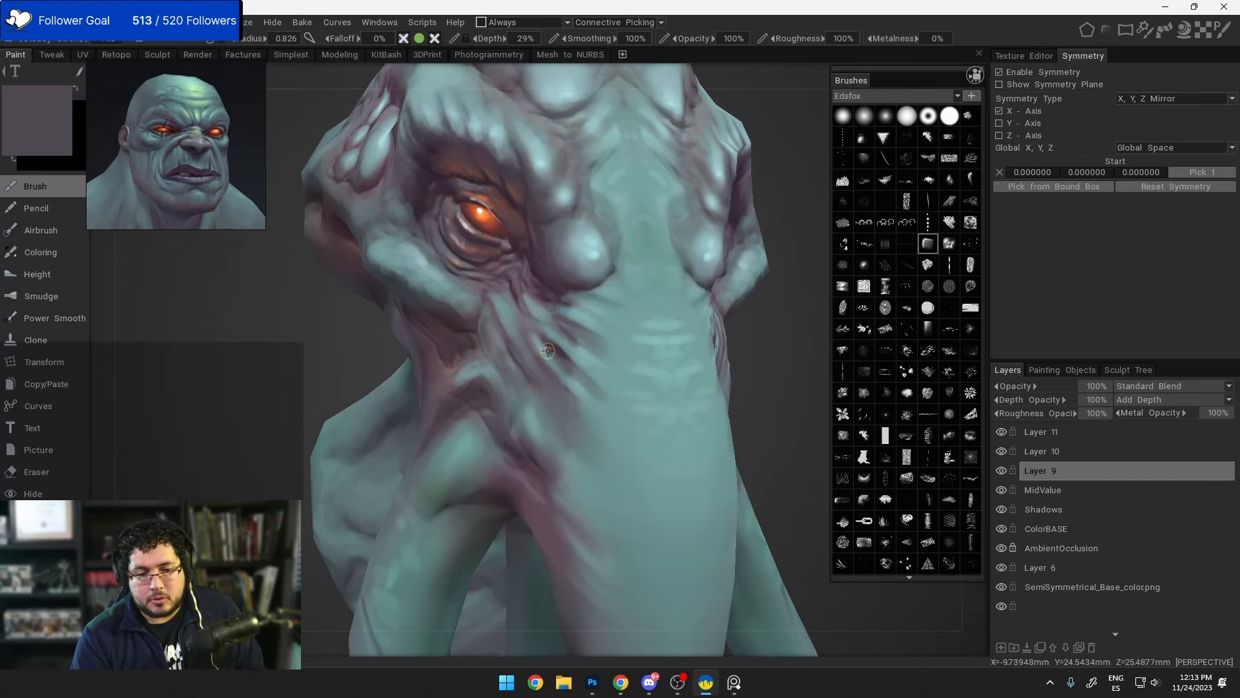
key("bracketright")
key("bracketright")
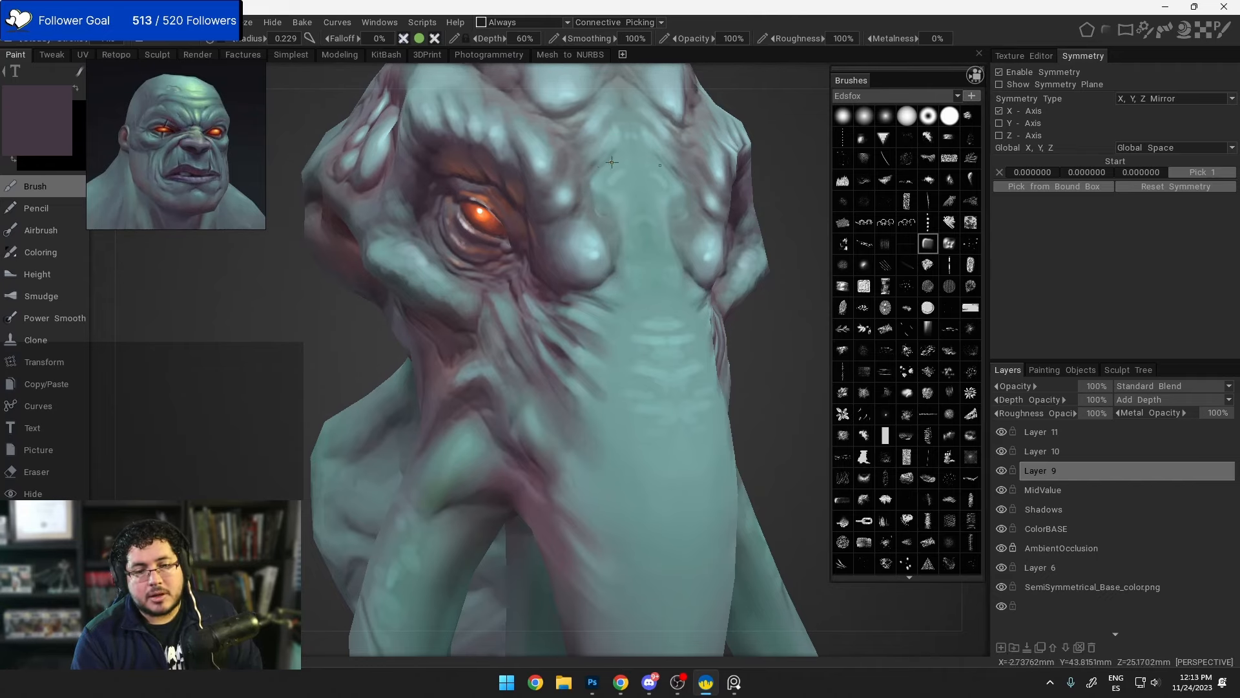
scroll(619, 183, "down", 2)
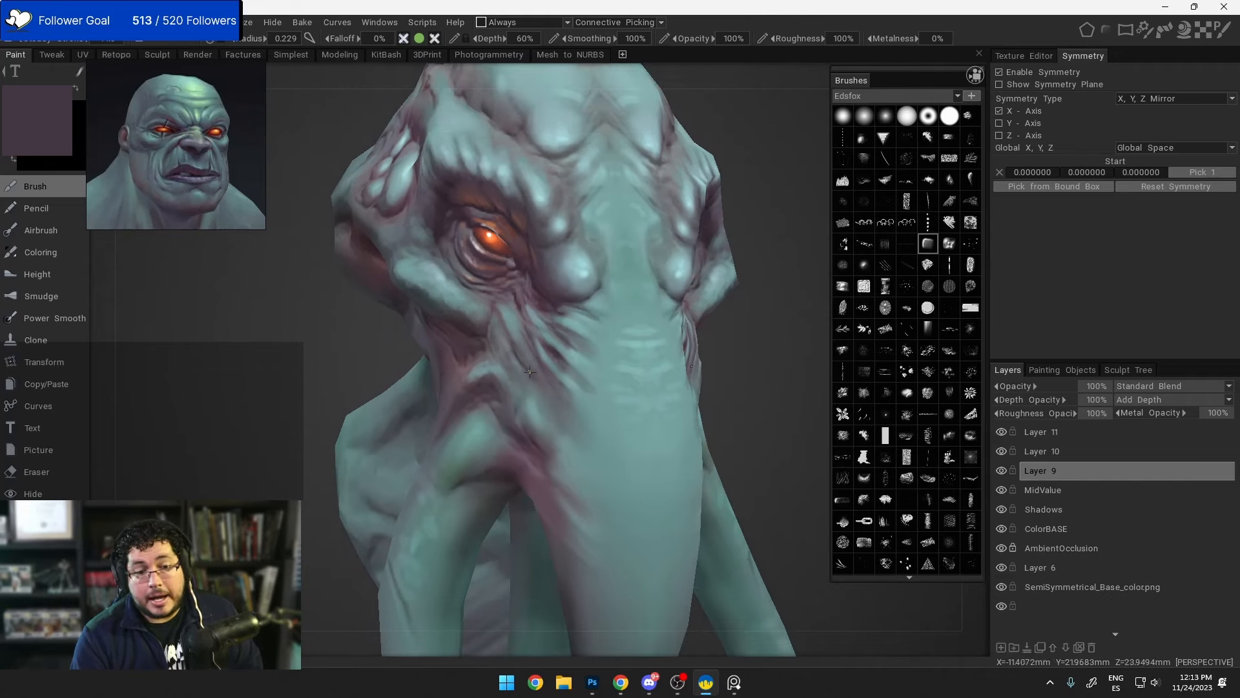
left_click_drag(510, 397, 534, 385, "alt")
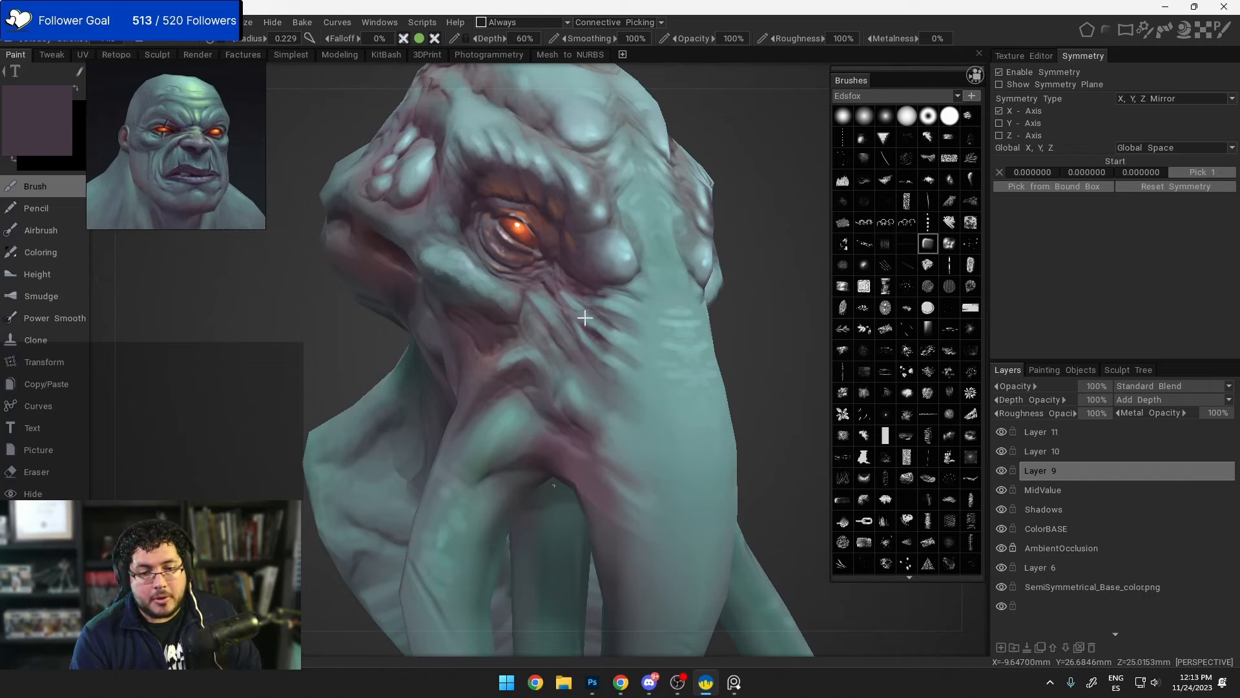
scroll(604, 283, "down", 3)
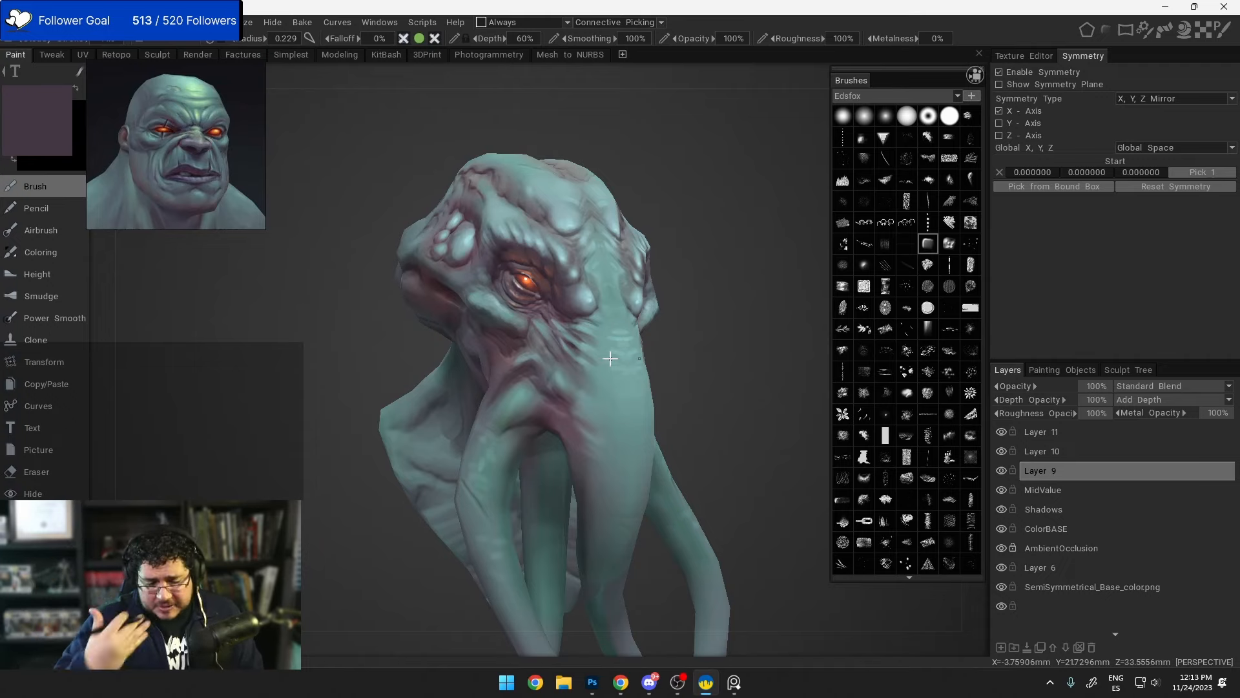
right_click_drag(650, 381, 623, 397)
scroll(623, 397, "up", 4)
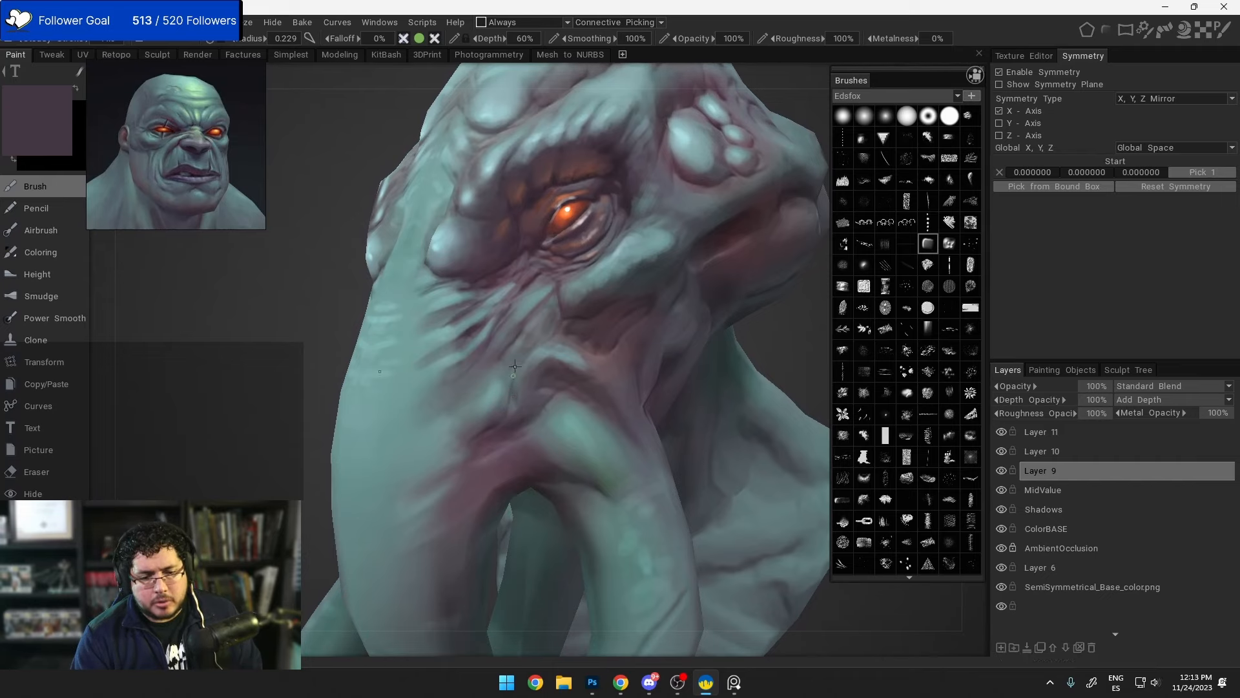
Step: Refine the thin dark purple creases along the cheek folds and where they meet the central tentacle
scroll(538, 338, "down", 1)
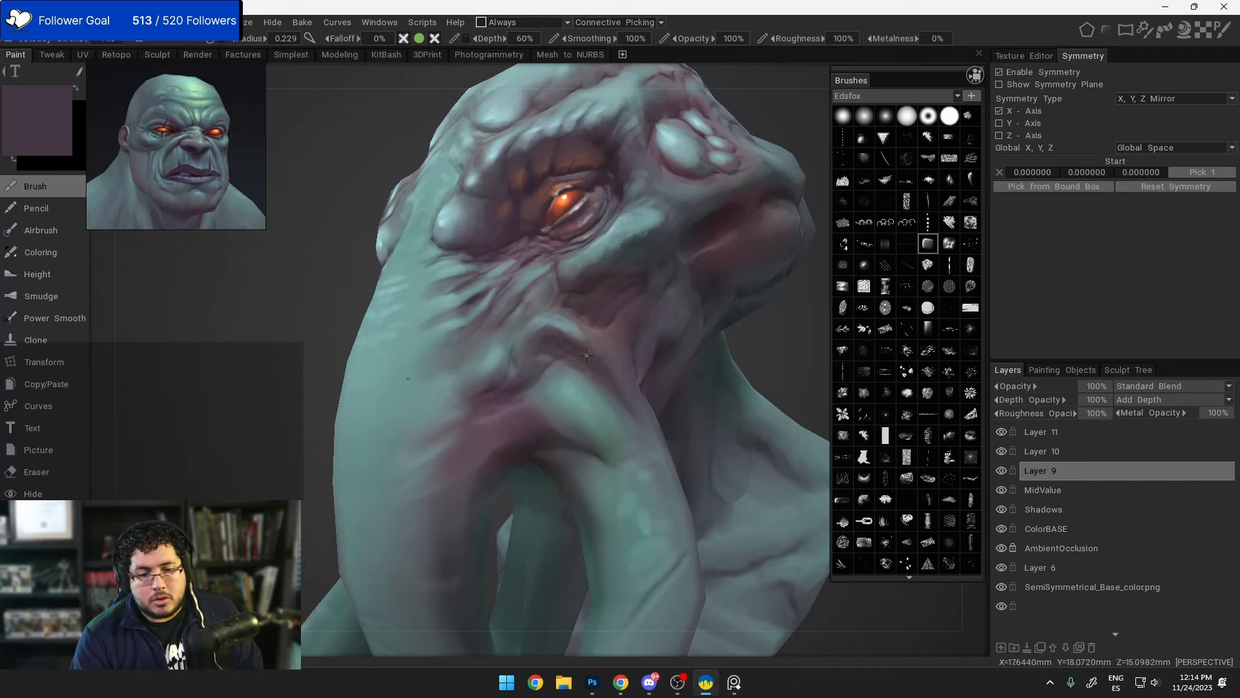
left_click_drag(461, 363, 480, 370, "alt")
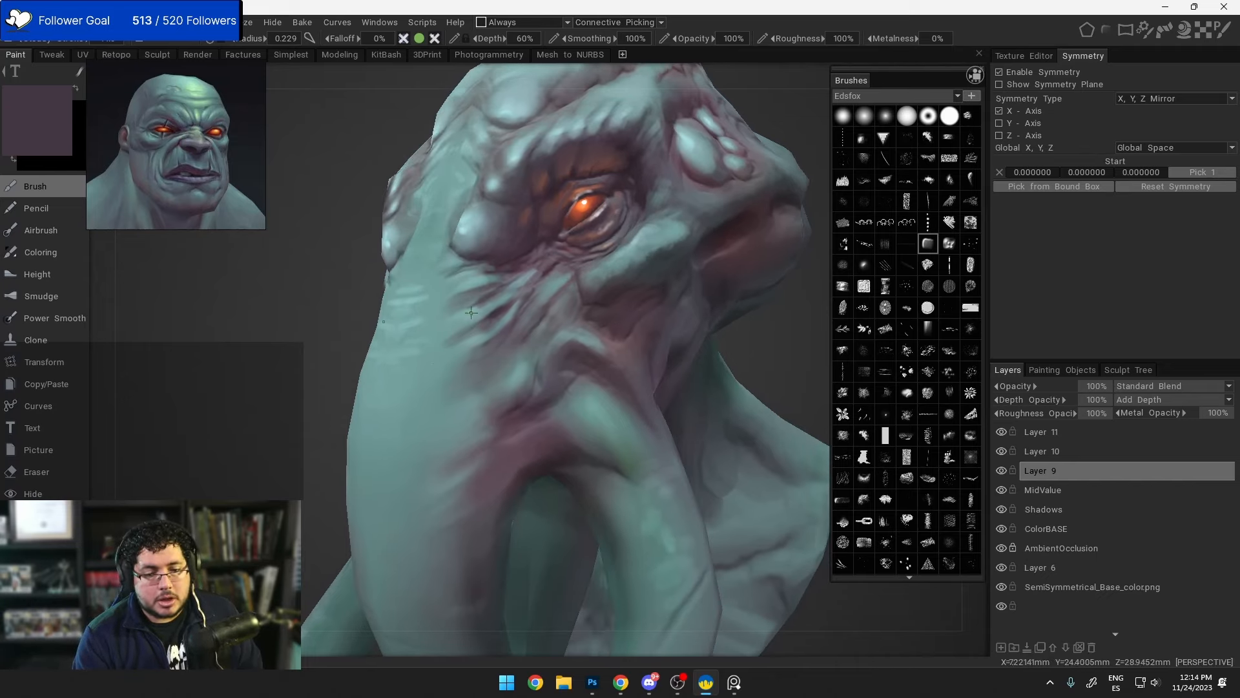
left_click_drag(539, 349, 593, 374, "alt")
right_click_drag(593, 374, 571, 248, "alt")
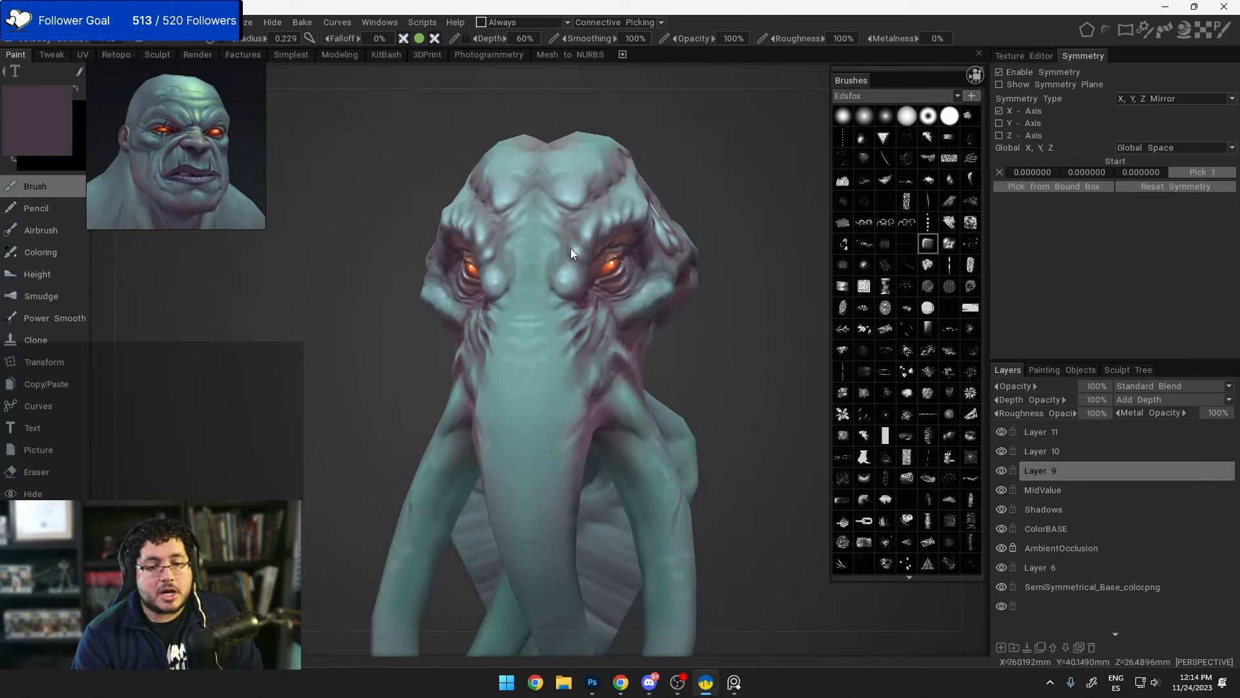
left_click_drag(571, 248, 683, 271, "alt")
right_click_drag(576, 360, 536, 353, "alt")
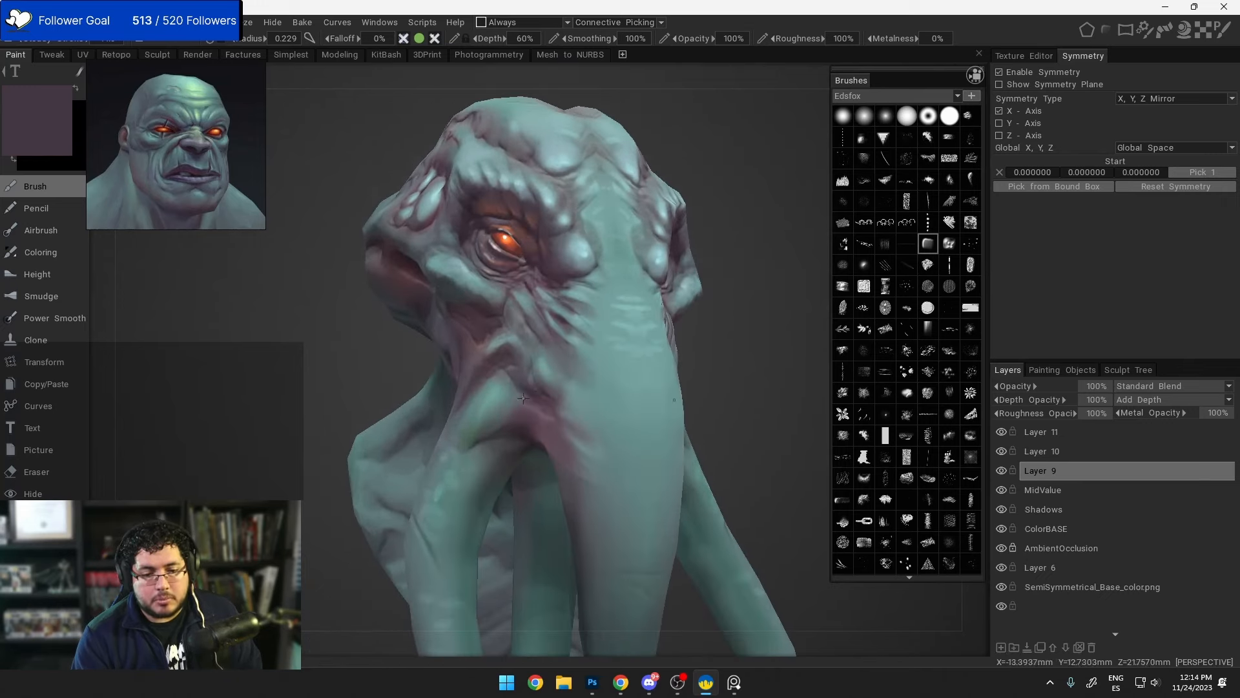
left_click_drag(523, 399, 539, 365, "alt")
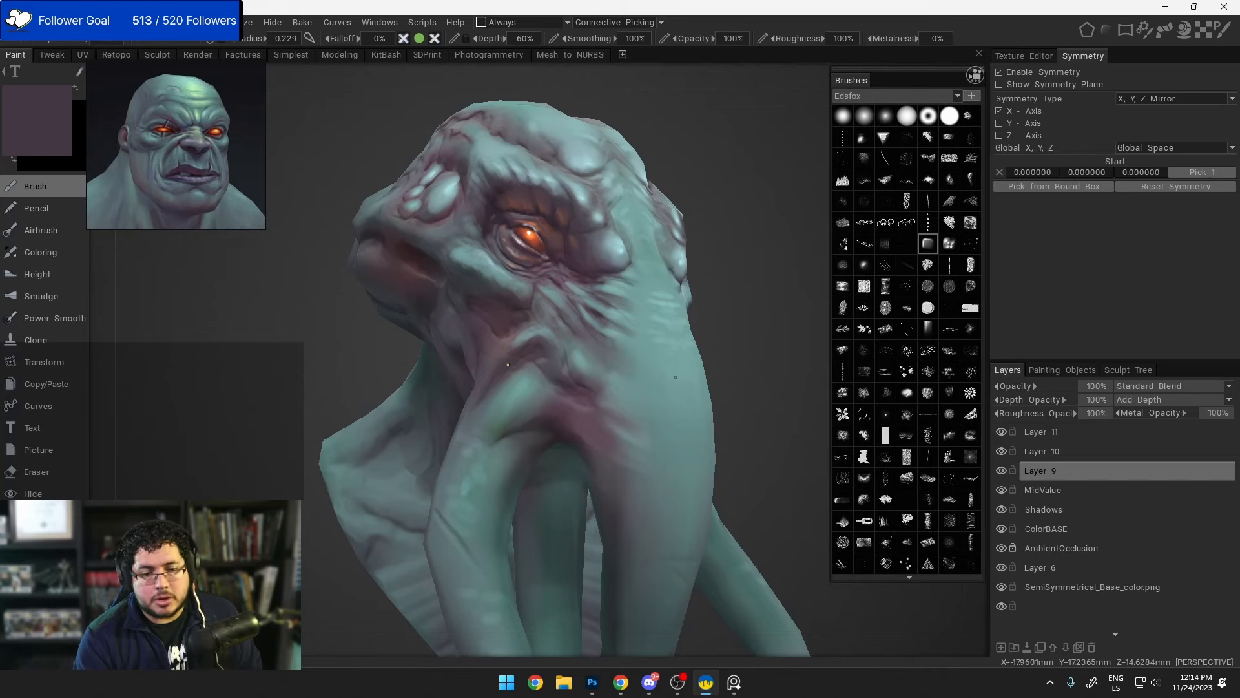
left_click_drag(507, 364, 460, 281, "alt")
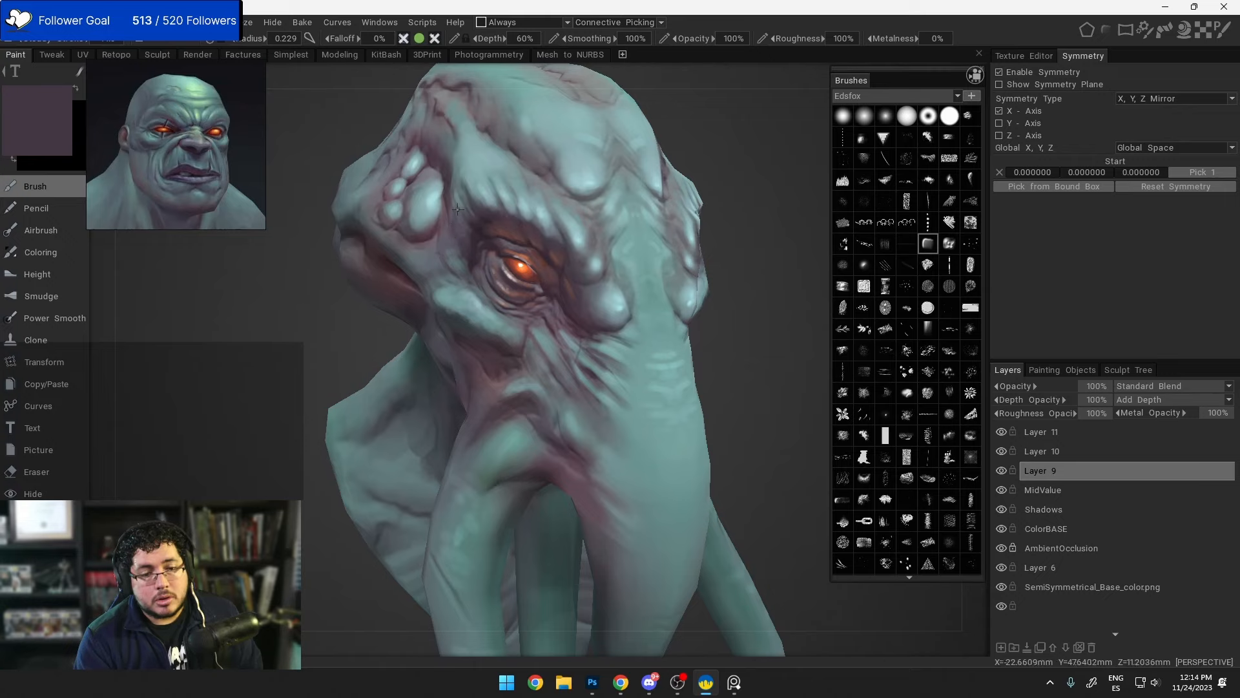
Step: Select the MidValue layer and review the head's overall values from a distance and close up
right_click_drag(478, 239, 517, 310, "alt")
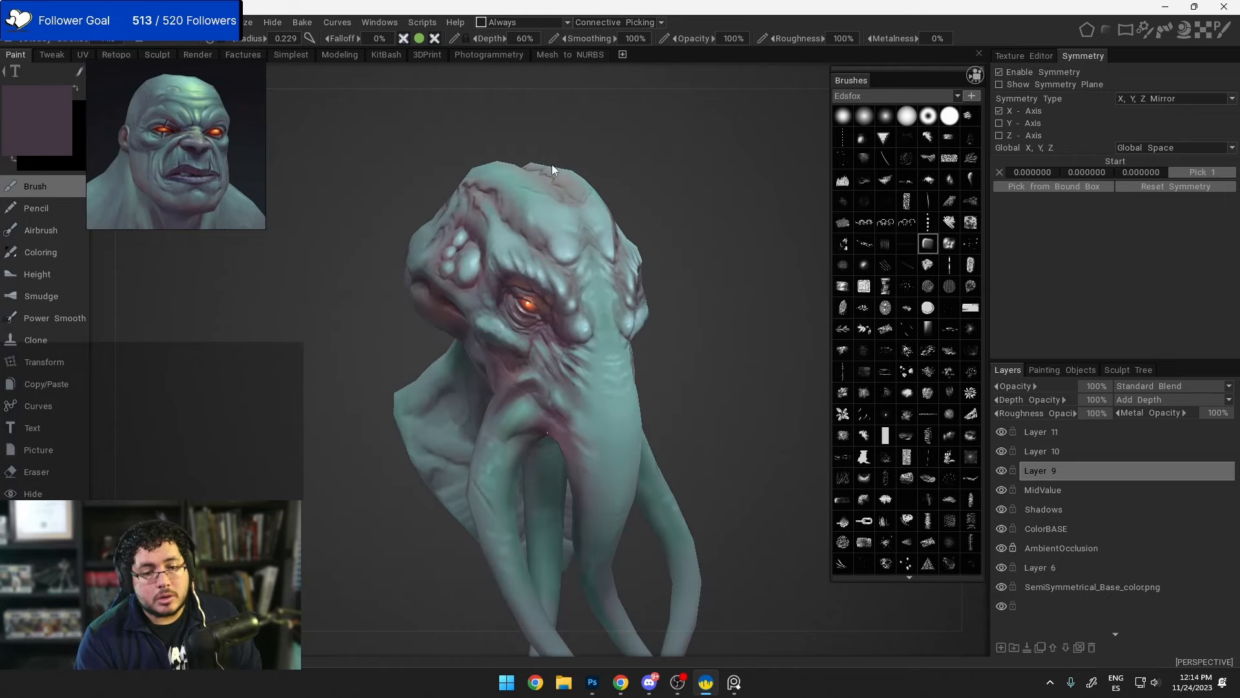
left_click_drag(568, 277, 510, 258, "alt")
right_click_drag(511, 246, 516, 278, "alt")
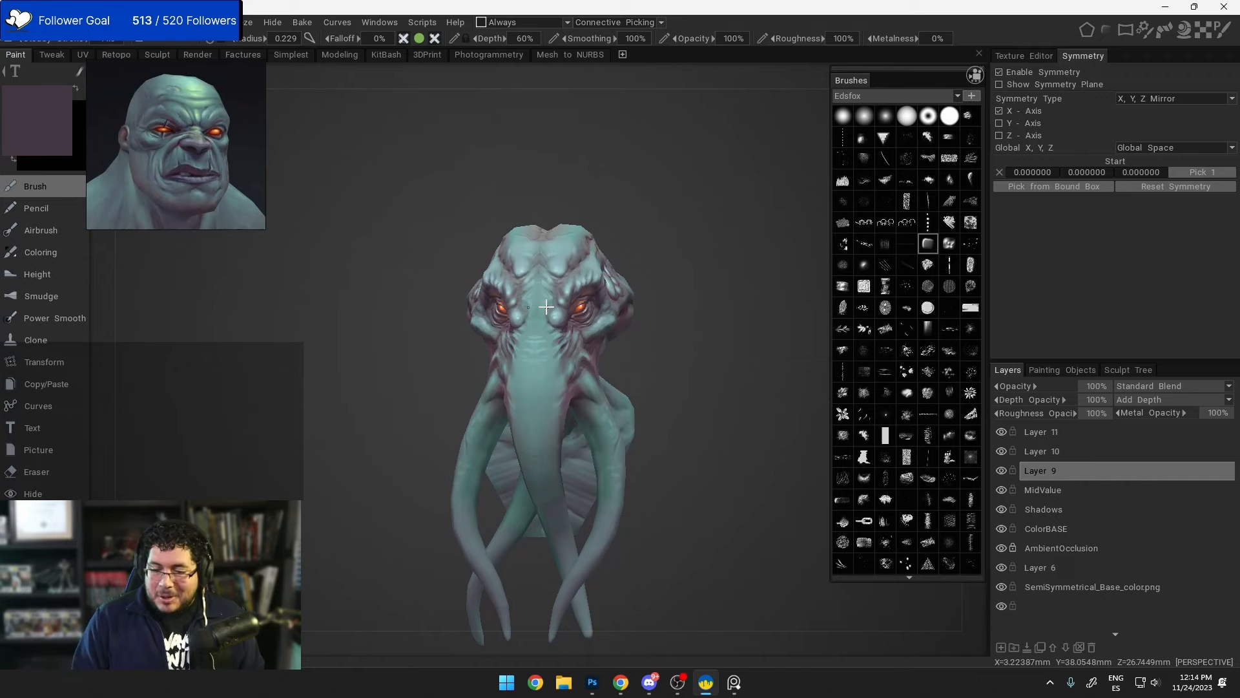
left_click(1072, 493)
left_click_drag(553, 476, 604, 480, "alt")
right_click_drag(604, 479, 657, 413, "alt")
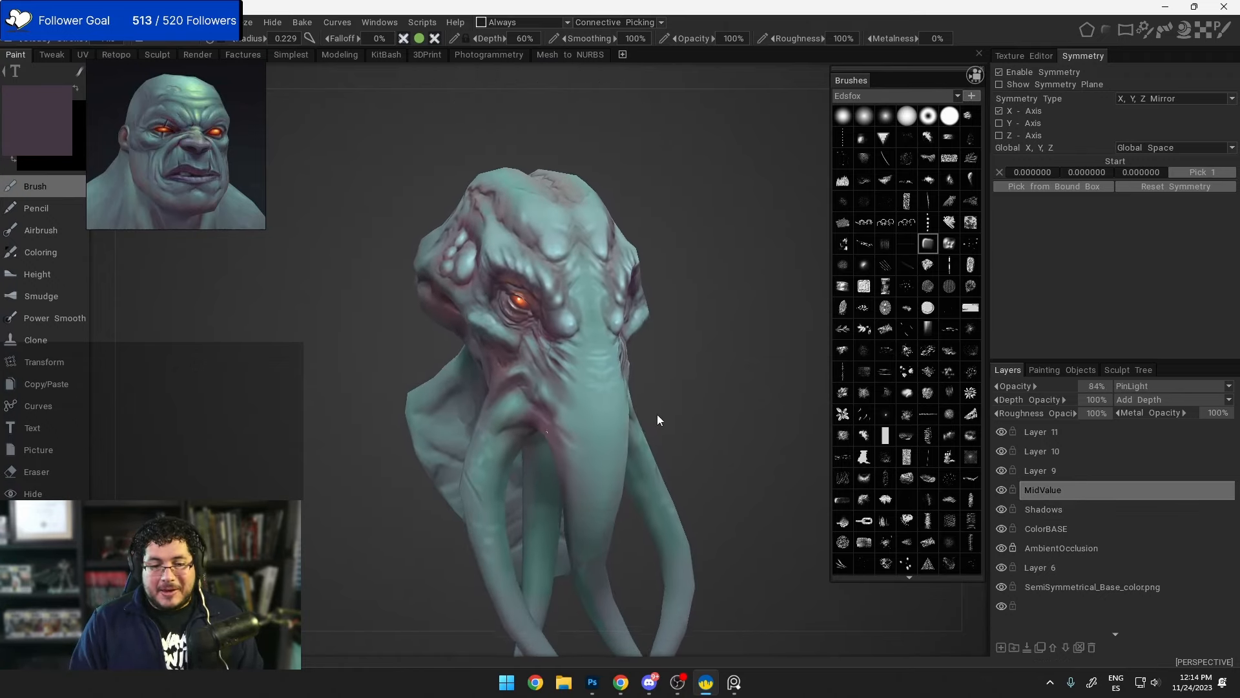
left_click_drag(657, 413, 689, 424, "alt")
right_click_drag(689, 424, 695, 434, "alt")
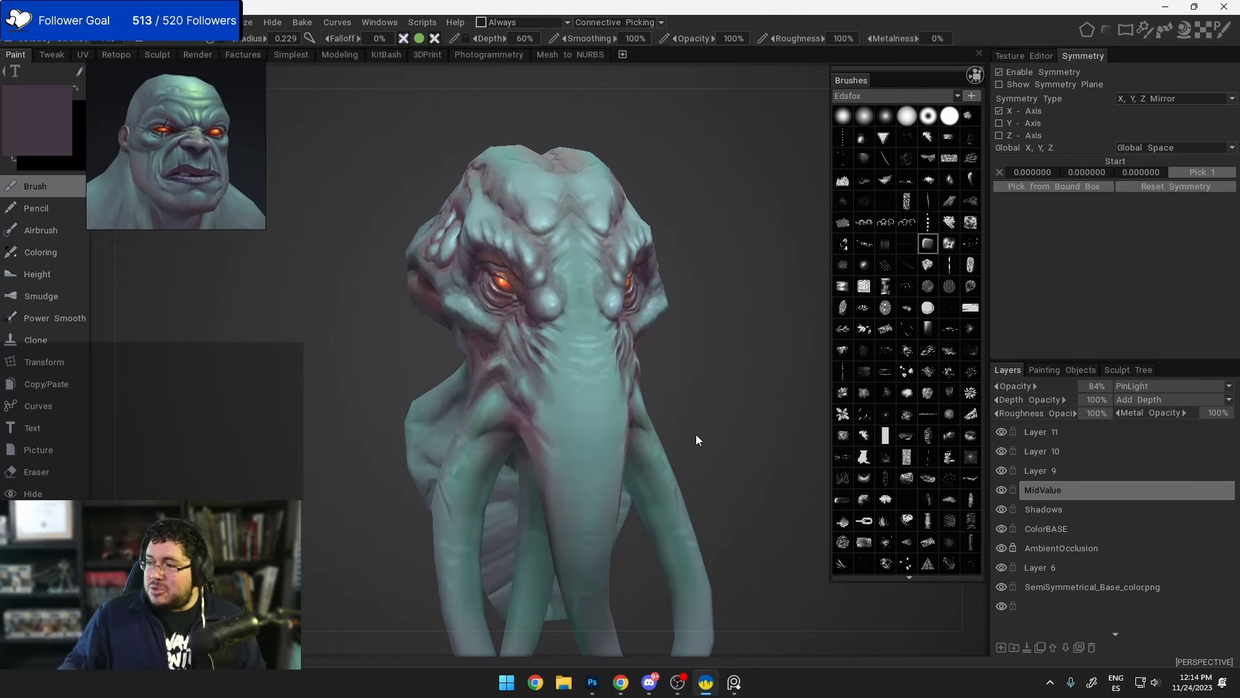
left_click_drag(673, 315, 705, 323, "alt")
right_click_drag(706, 323, 723, 380, "alt")
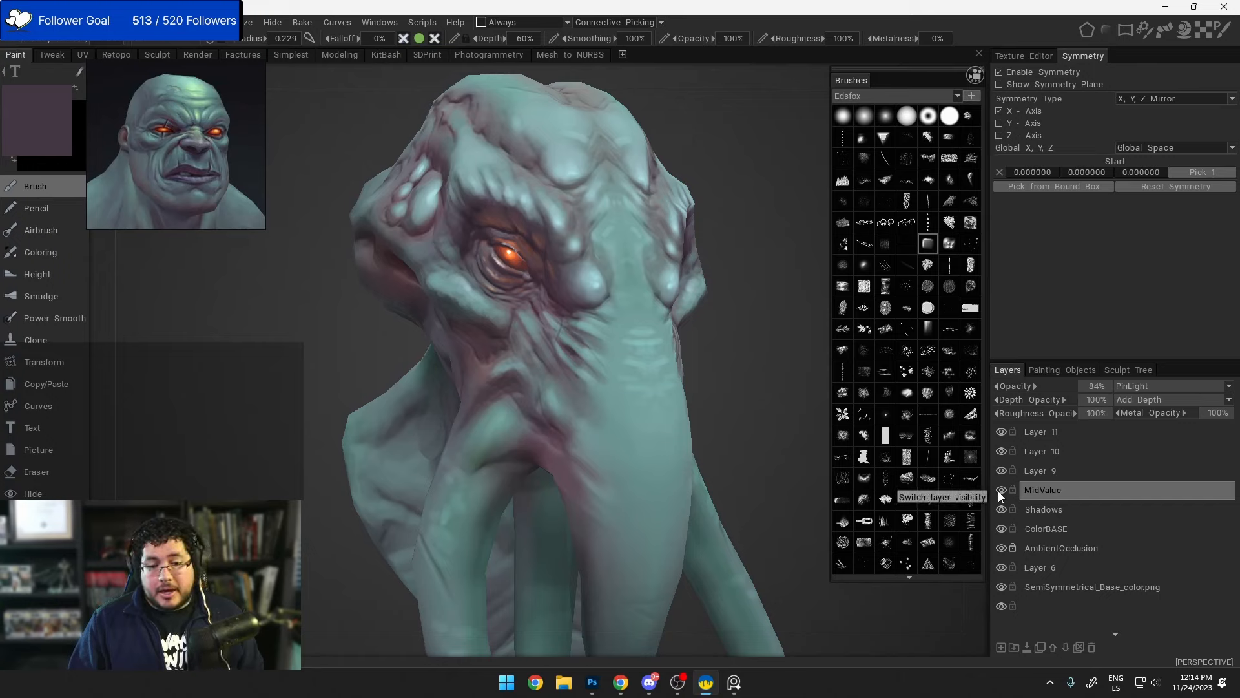
Step: Merge the MidValue layer down into the Shadows layer and check the whole head from a distance
right_click(1090, 486)
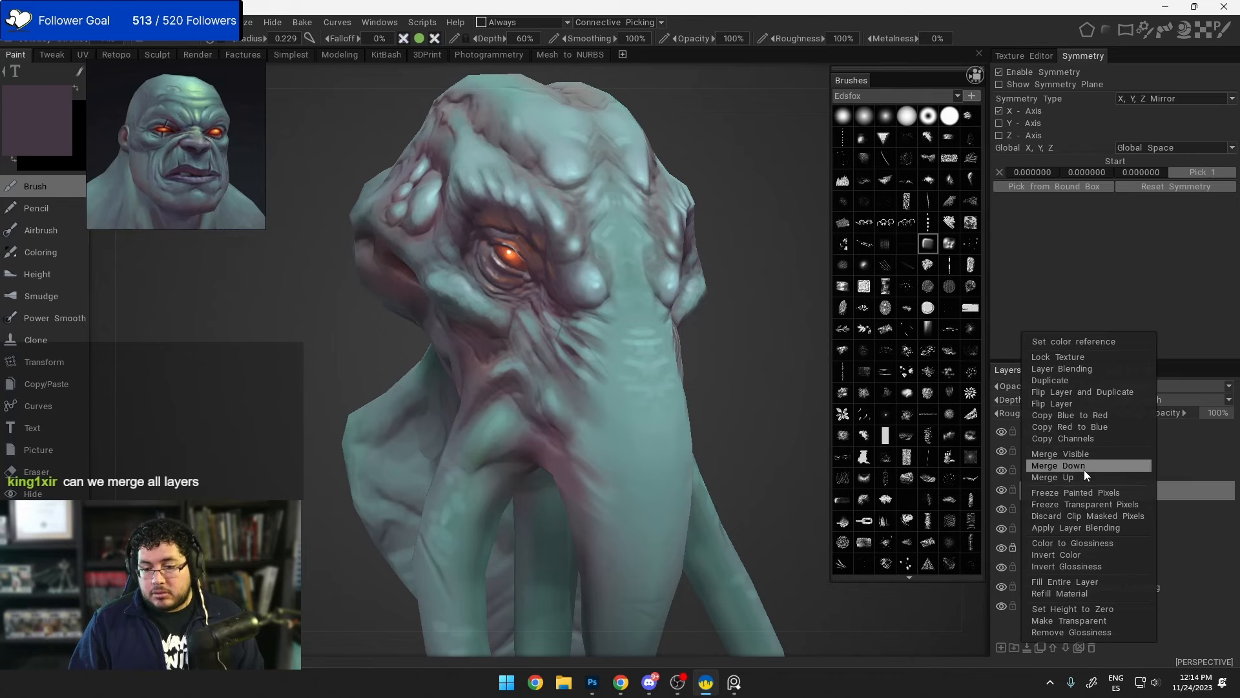
left_click(1073, 466)
left_click_drag(729, 419, 576, 400)
scroll(576, 400, "down", 6)
left_click_drag(479, 365, 620, 381)
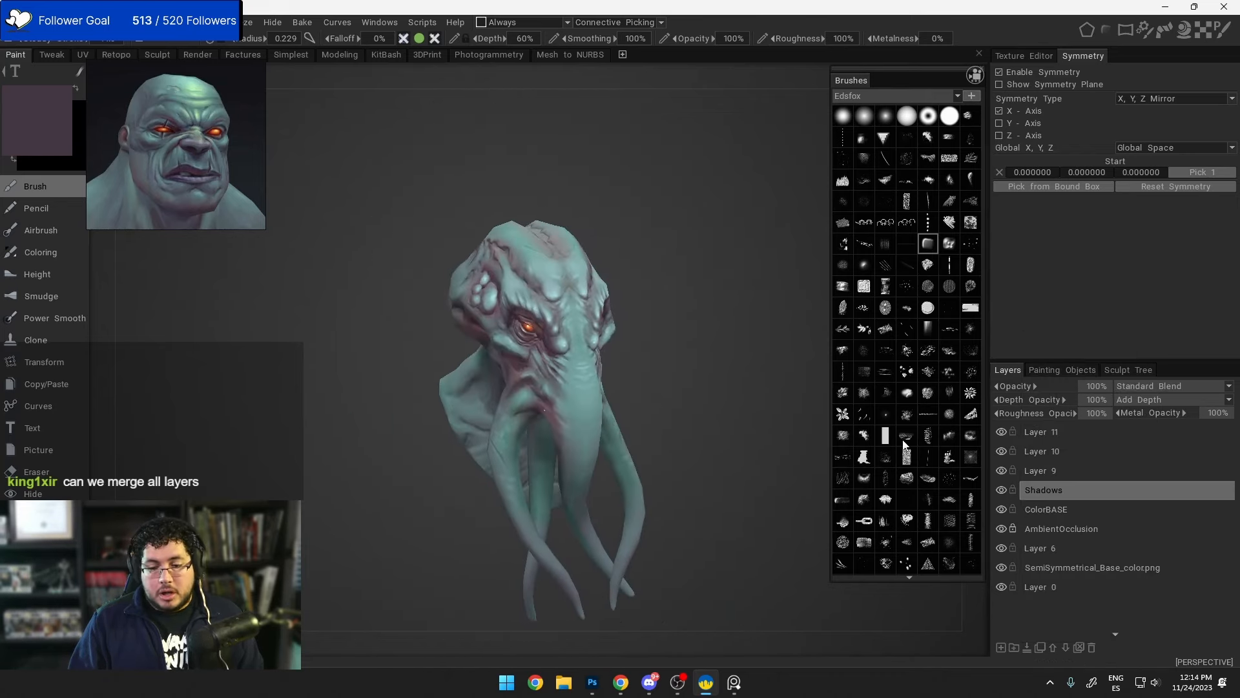
Step: Add a new paint layer above Layer 11 at the top of the layer stack
left_click(1095, 435)
left_click(1002, 646)
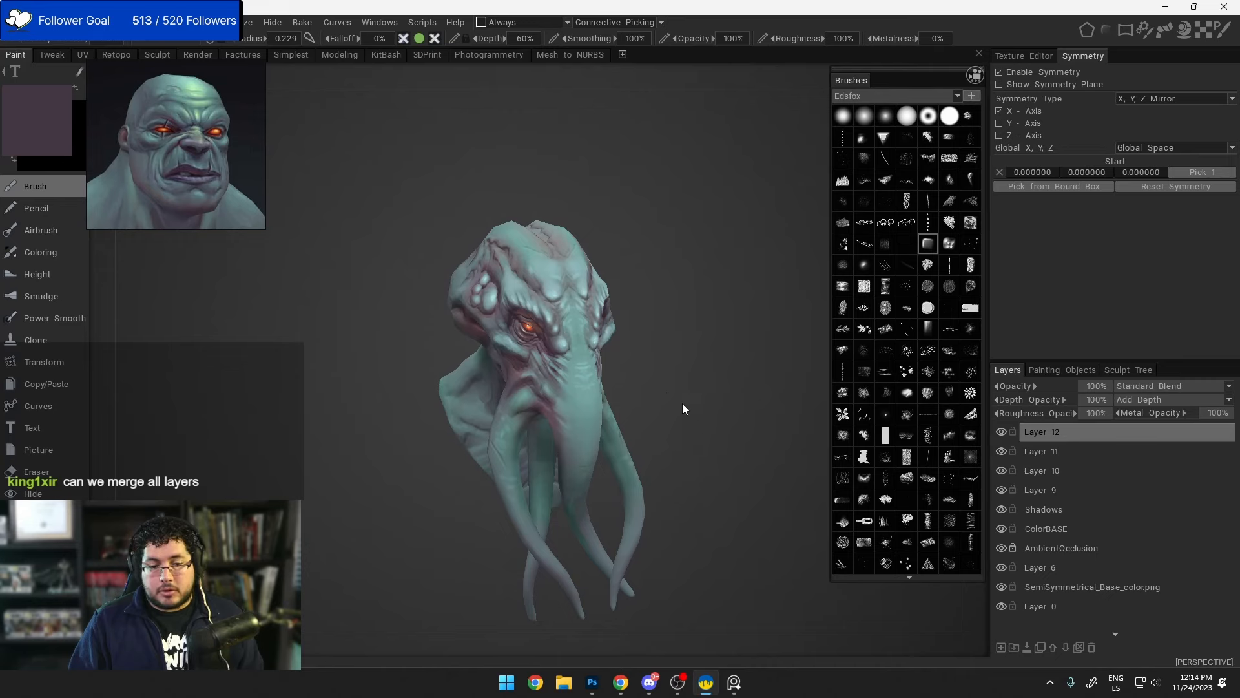
scroll(682, 403, "up", 4)
scroll(703, 501, "down", 2)
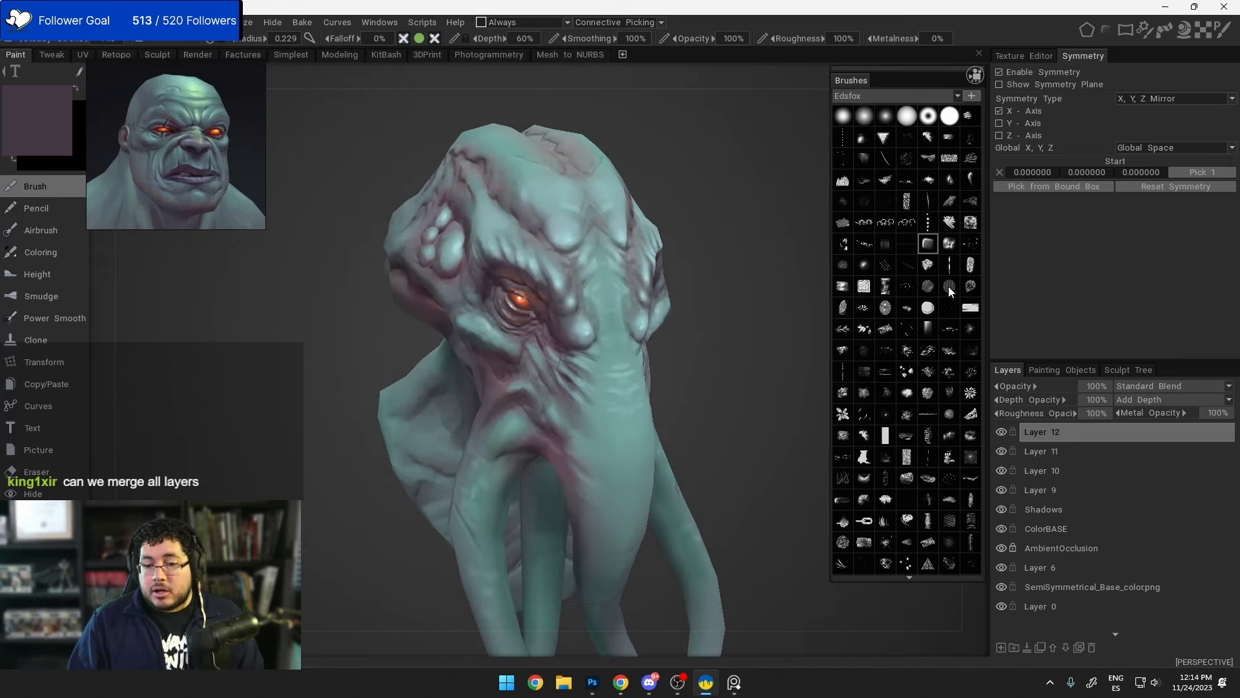
Step: Choose the sparse speckle brush alpha from the Edsfox set and enlarge the brush radius to 8.77
left_click(977, 242)
scroll(692, 290, "up", 5)
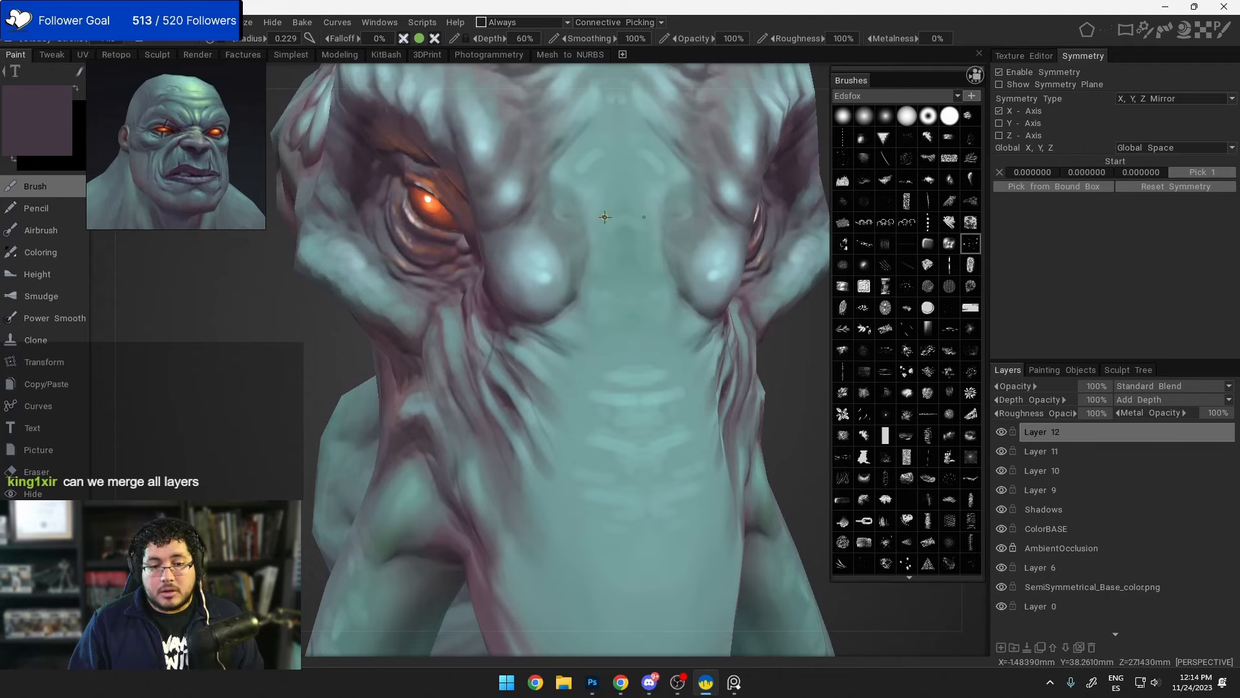
mouse_move(602, 304)
right_mouse_down()
mouse_move(739, 318)
mouse_move(743, 336)
right_mouse_up()
left_click_drag(704, 345, 727, 377, "alt")
left_click_drag(585, 249, 676, 415, "alt")
left_click_drag(645, 332, 647, 285, "alt")
Step: Set the paint colour to a dark muted red, #672A35, with hue 349, saturation 59% and lightness 40%
left_click(80, 133)
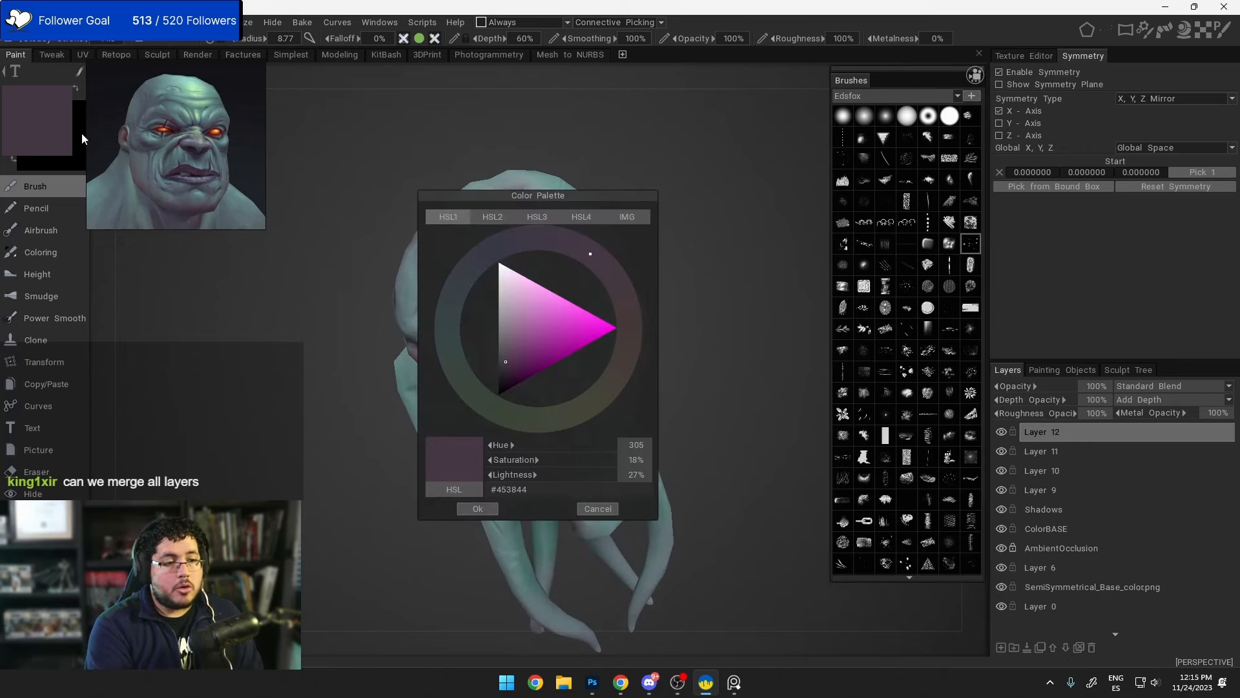
left_click(538, 356)
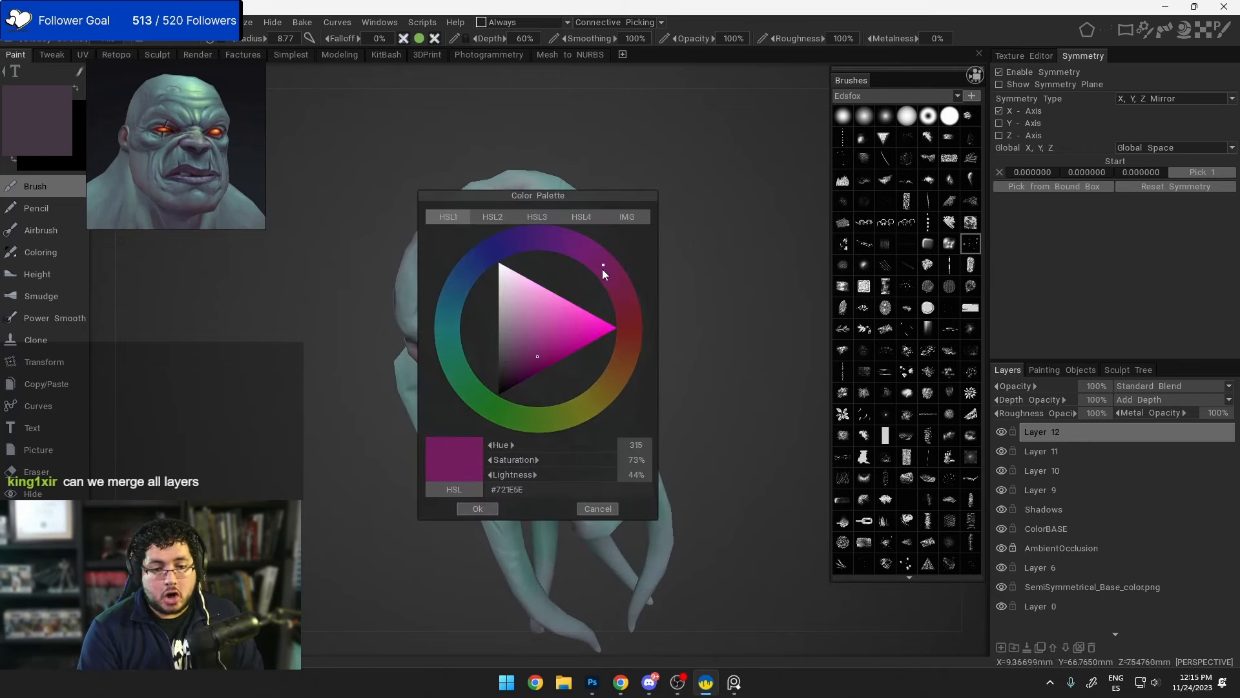
left_click_drag(625, 318, 627, 311)
left_click(528, 356)
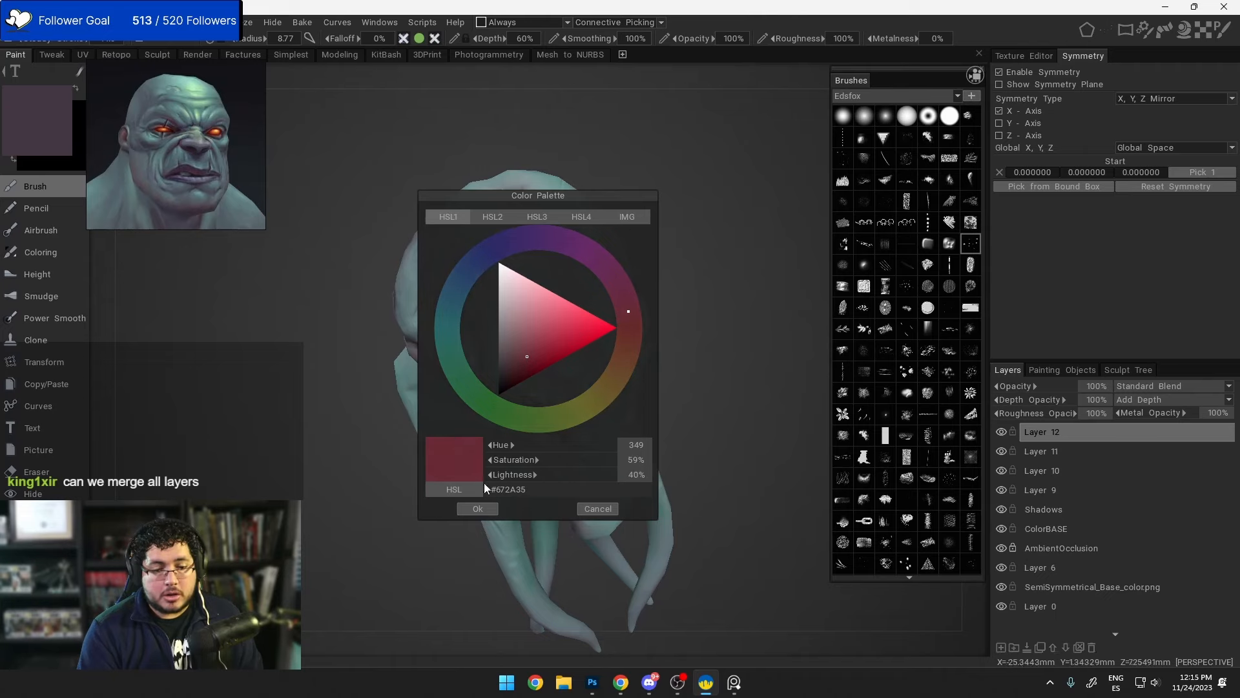
Step: Set the paint colour to dark red #672A35 and enlarge the speckle brush to a radius of about 14.6
left_click(478, 509)
left_click_drag(504, 349, 676, 299, "alt")
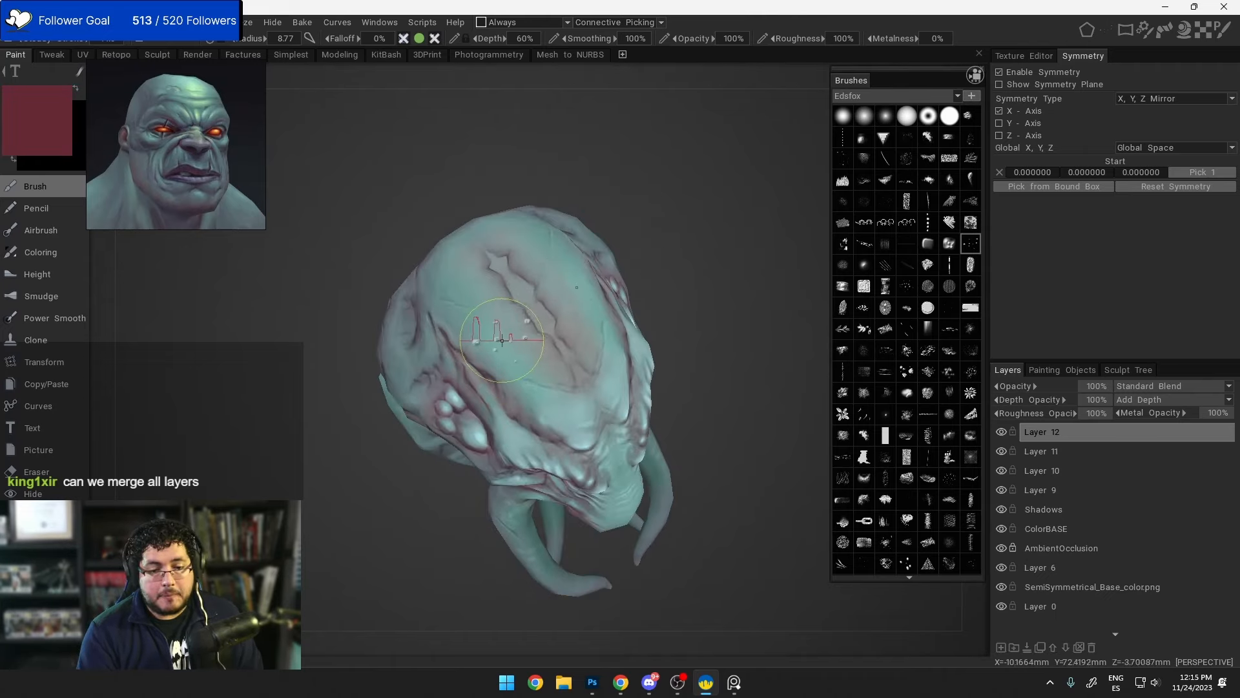
right_click_drag(500, 341, 530, 355)
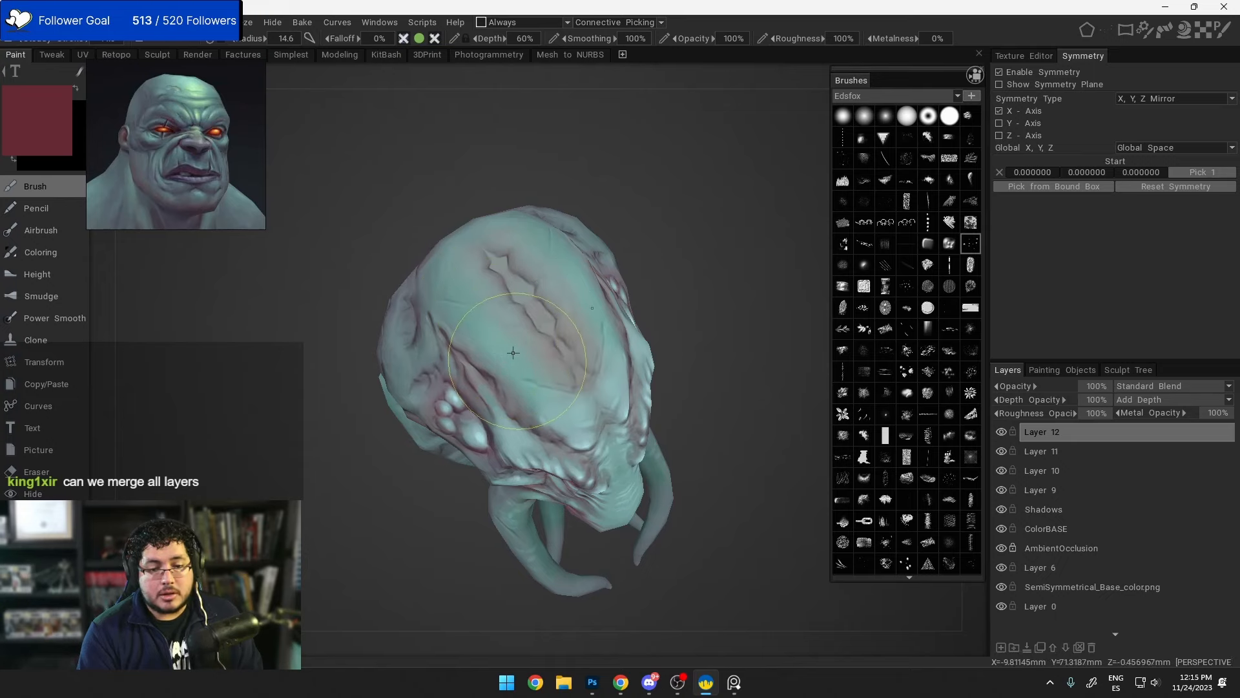
Step: Undo a trial speckle stroke on the crown and turn off symmetry for asymmetrical painting
left_click_drag(520, 351, 511, 317)
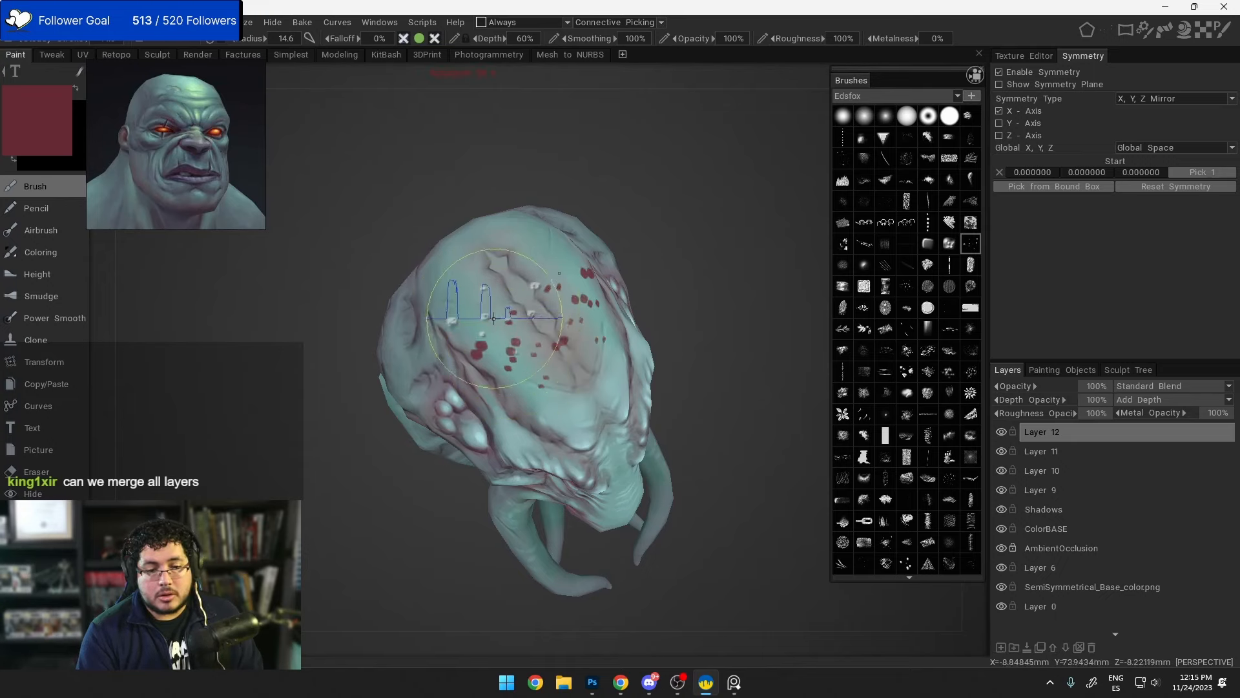
key("ctrl+z")
left_click(1000, 72)
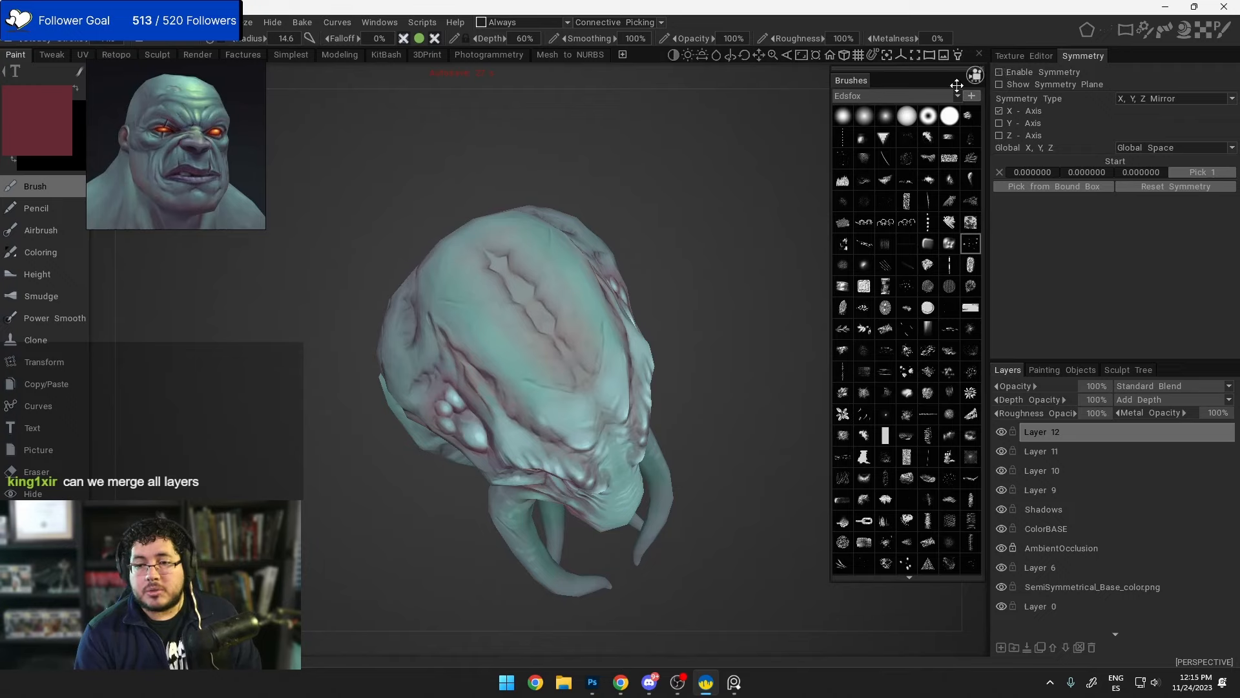
Step: Undo the asymmetrical freehand speckle stroke and switch the brush to the single-stamp drawing mode
mouse_move(489, 309)
left_mouse_down()
mouse_move(531, 304)
mouse_move(545, 362)
mouse_move(517, 362)
mouse_move(549, 352)
mouse_move(530, 366)
mouse_move(534, 382)
mouse_move(526, 372)
left_mouse_up()
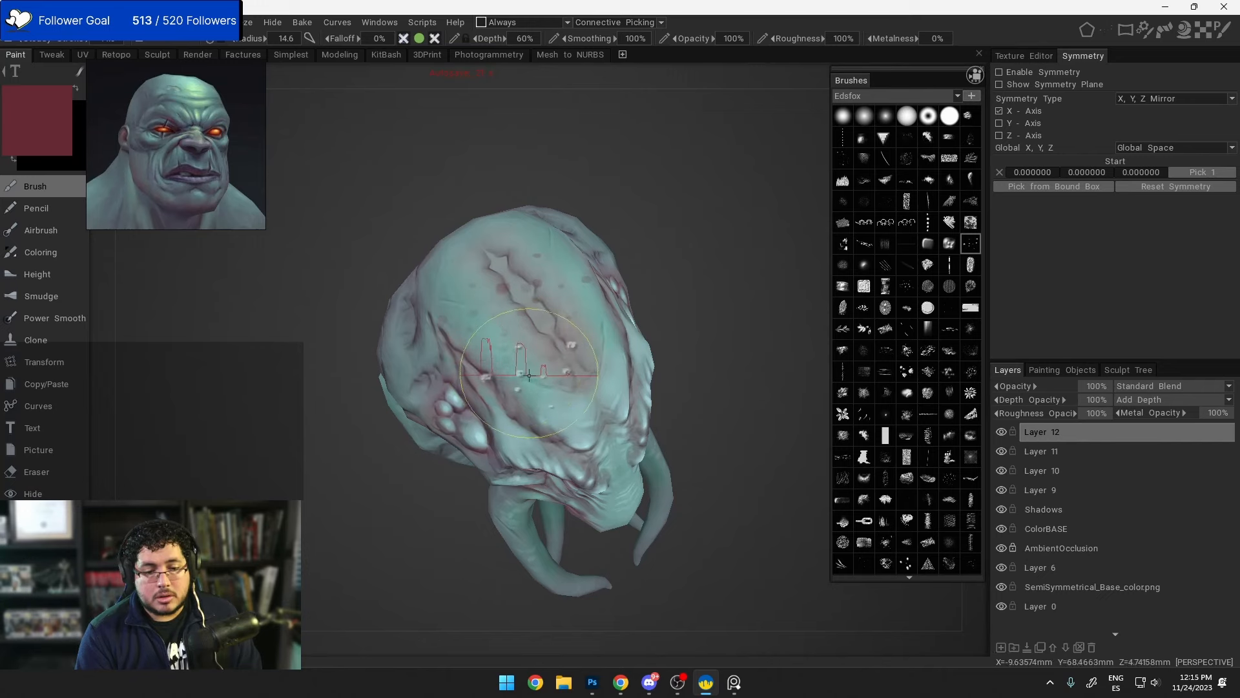
key("ctrl+z")
key("e")
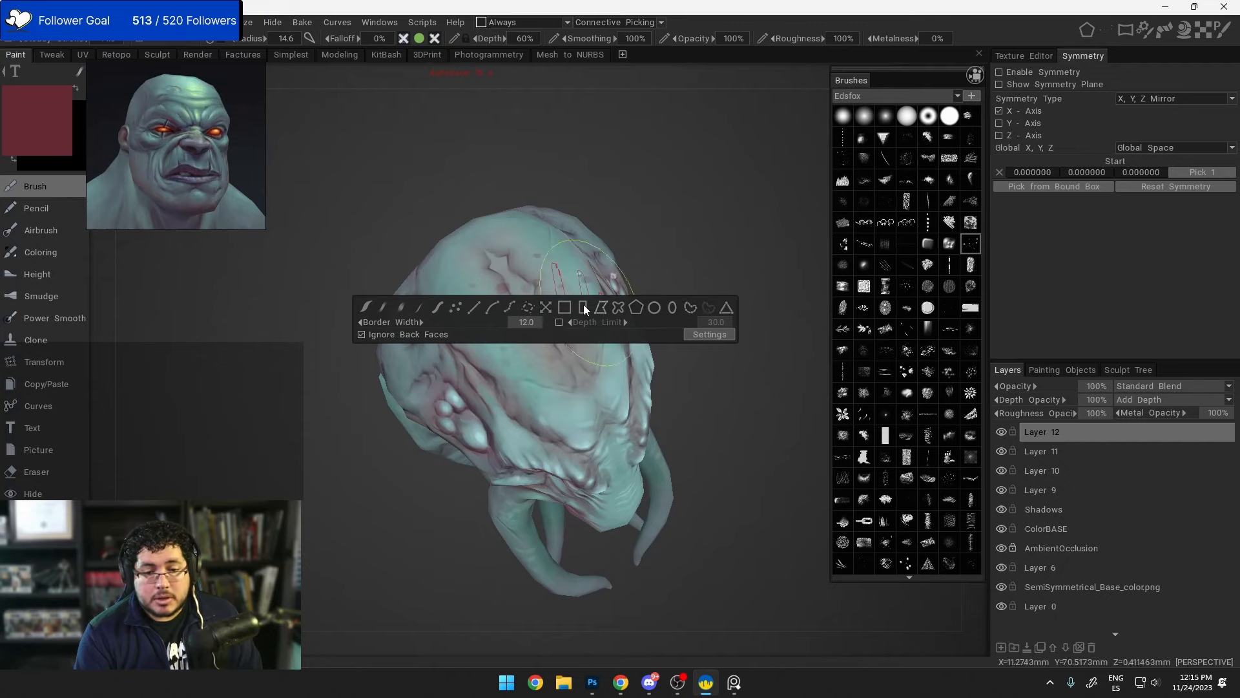
left_click(542, 308)
left_click(529, 368)
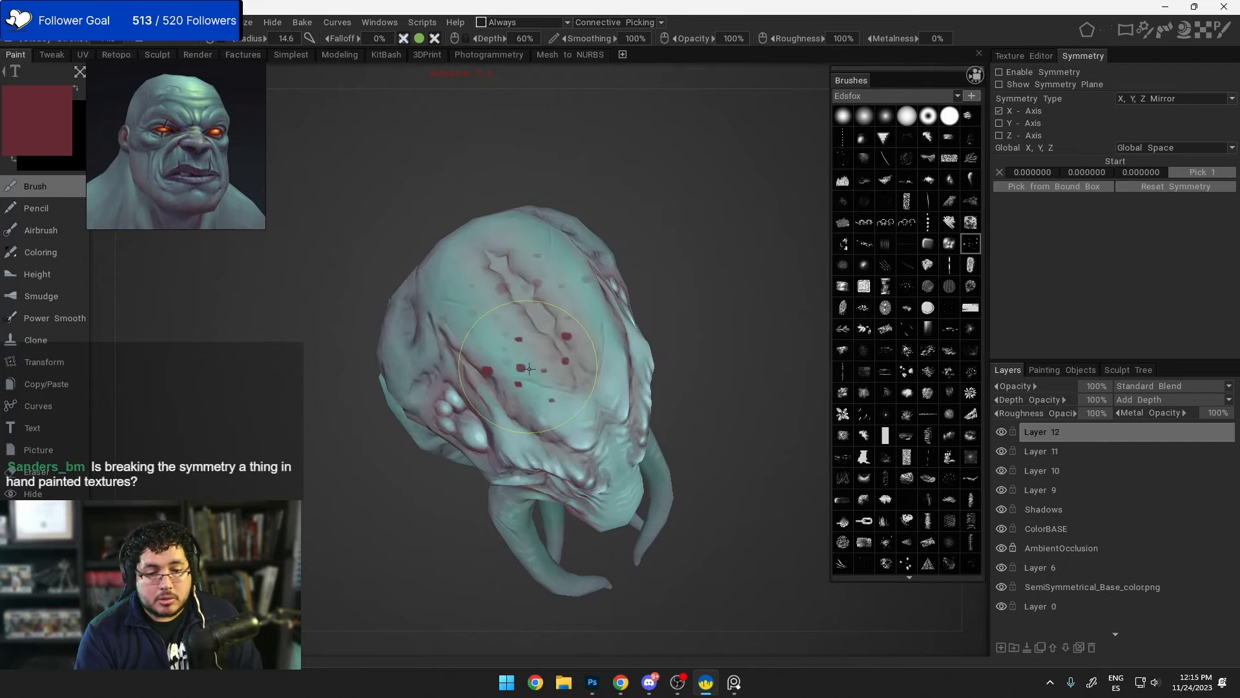
key("ctrl+z")
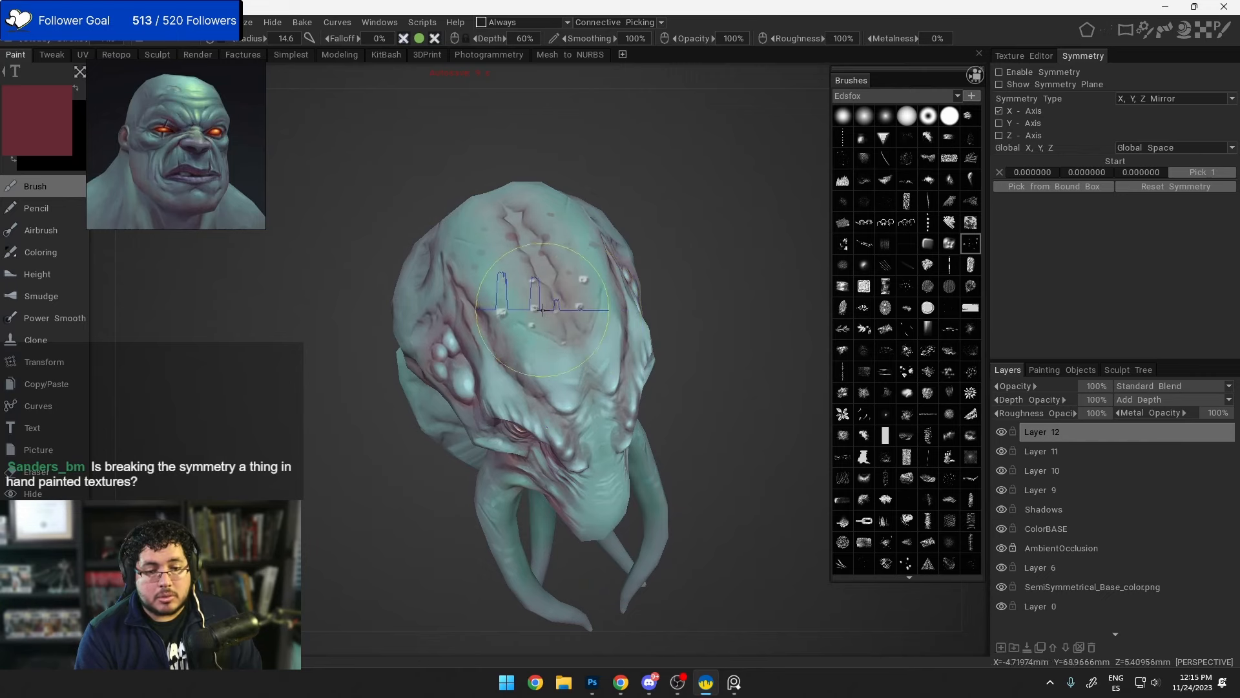
left_click_drag(543, 305, 545, 321, "alt")
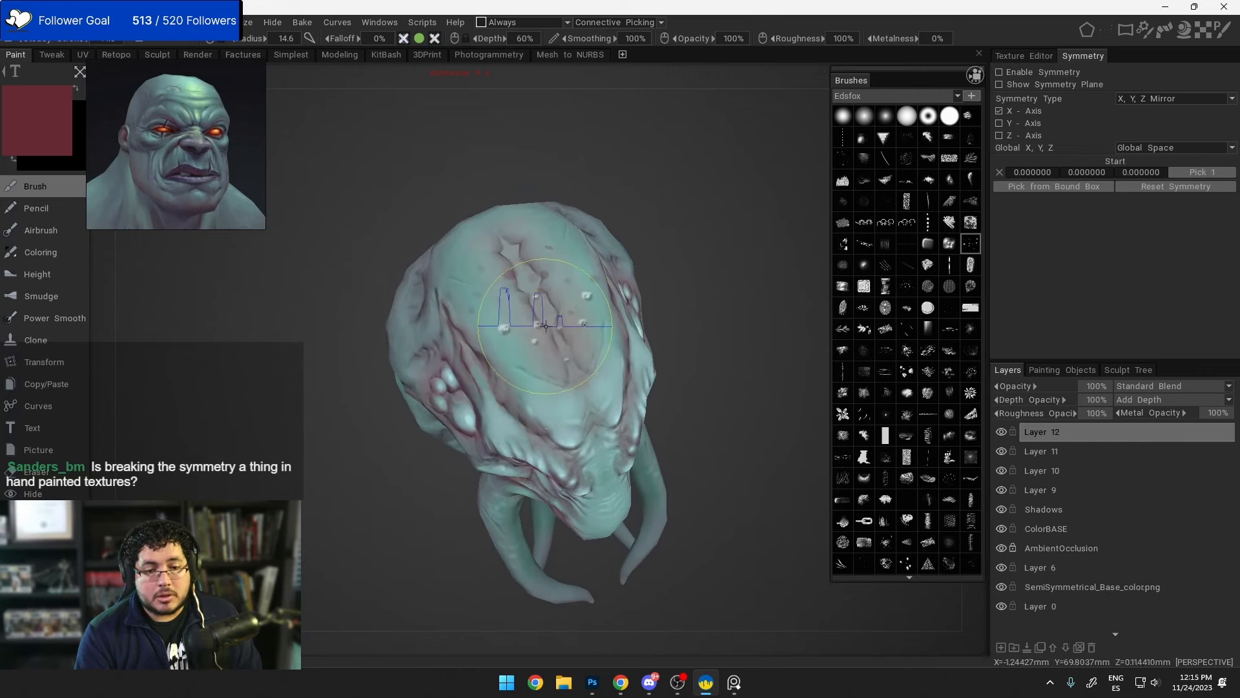
left_click(472, 274)
key("ctrl+z")
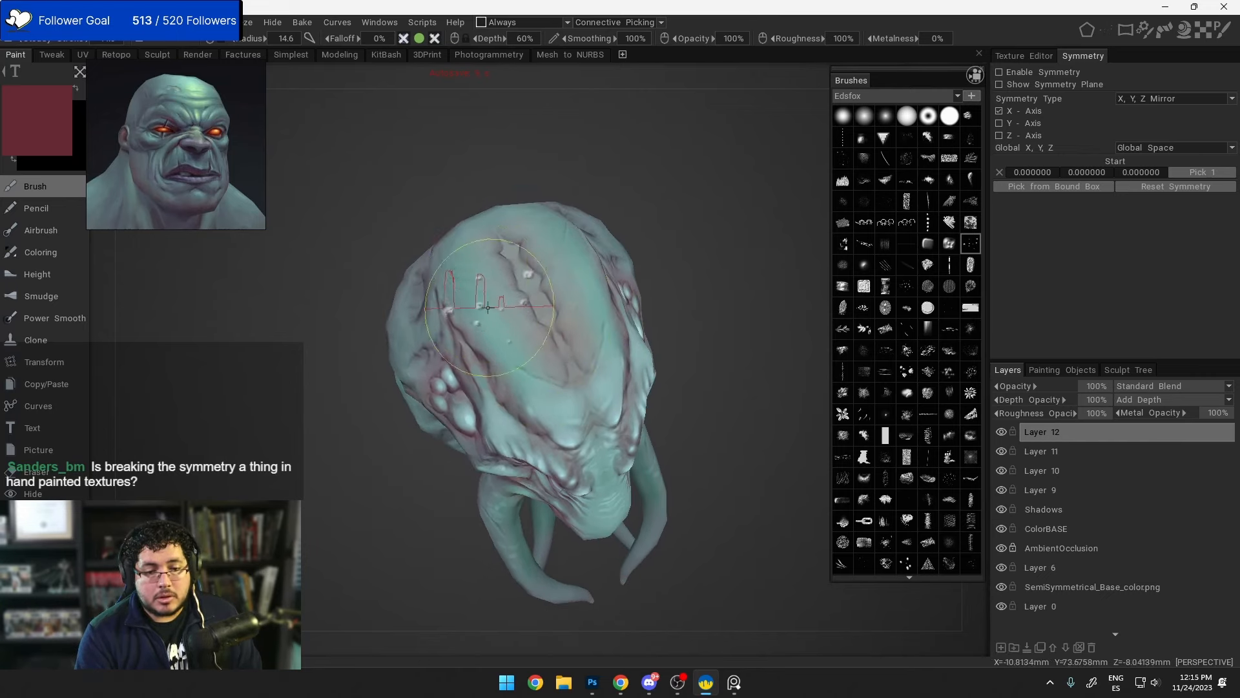
Step: Stamp dark red speckles across the crown of the head, from the forehead to the back, on Layer 12
left_click(470, 283)
left_click(503, 318)
left_click(540, 258)
left_click(585, 291)
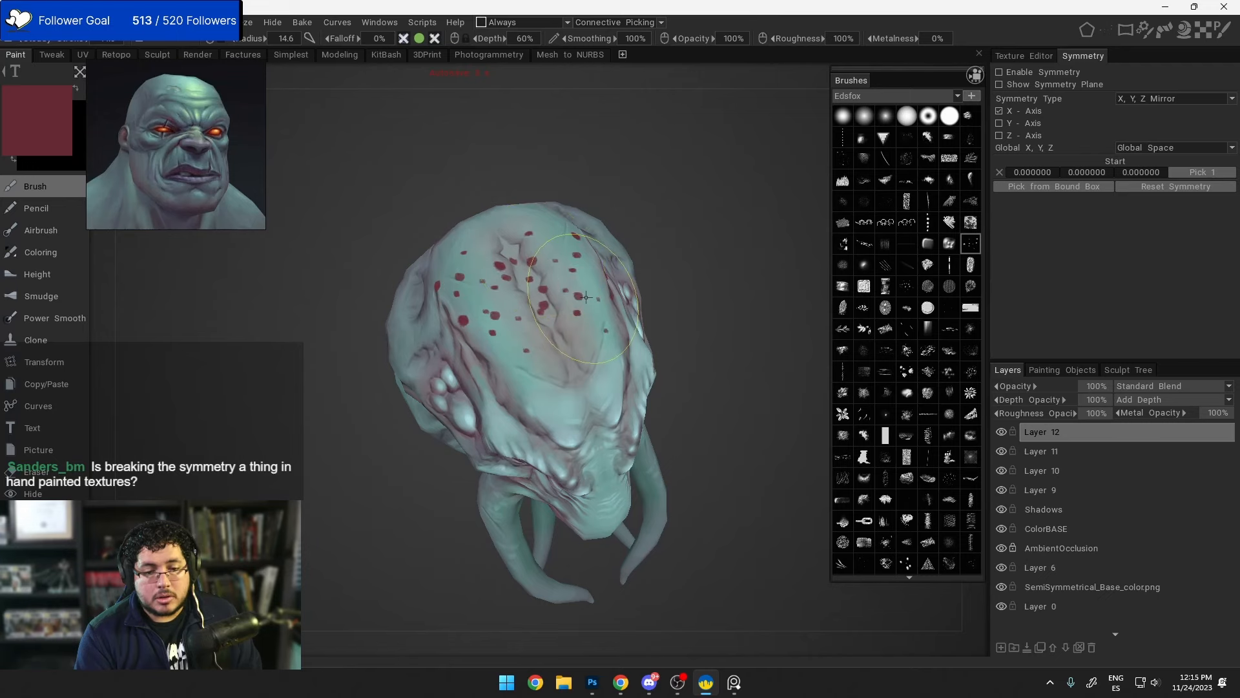
left_click(614, 352)
left_click(552, 383)
left_click(556, 332)
mouse_move(547, 365)
left_mouse_down("alt")
mouse_move(539, 380)
mouse_move(565, 374)
left_mouse_up("alt")
left_click(458, 316)
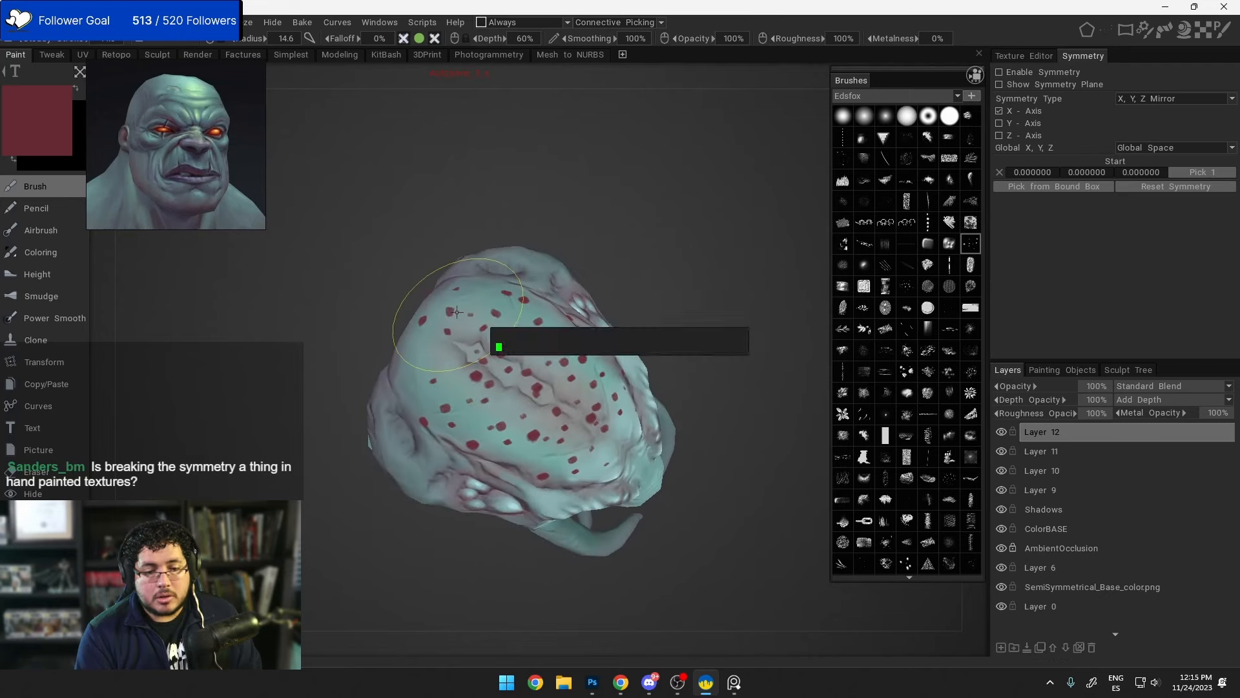
Step: Stamp smaller dark red speckles down the side of the head, above and behind the round bumps
left_click_drag(481, 333, 514, 303, "alt")
left_click(443, 316)
left_click(448, 349)
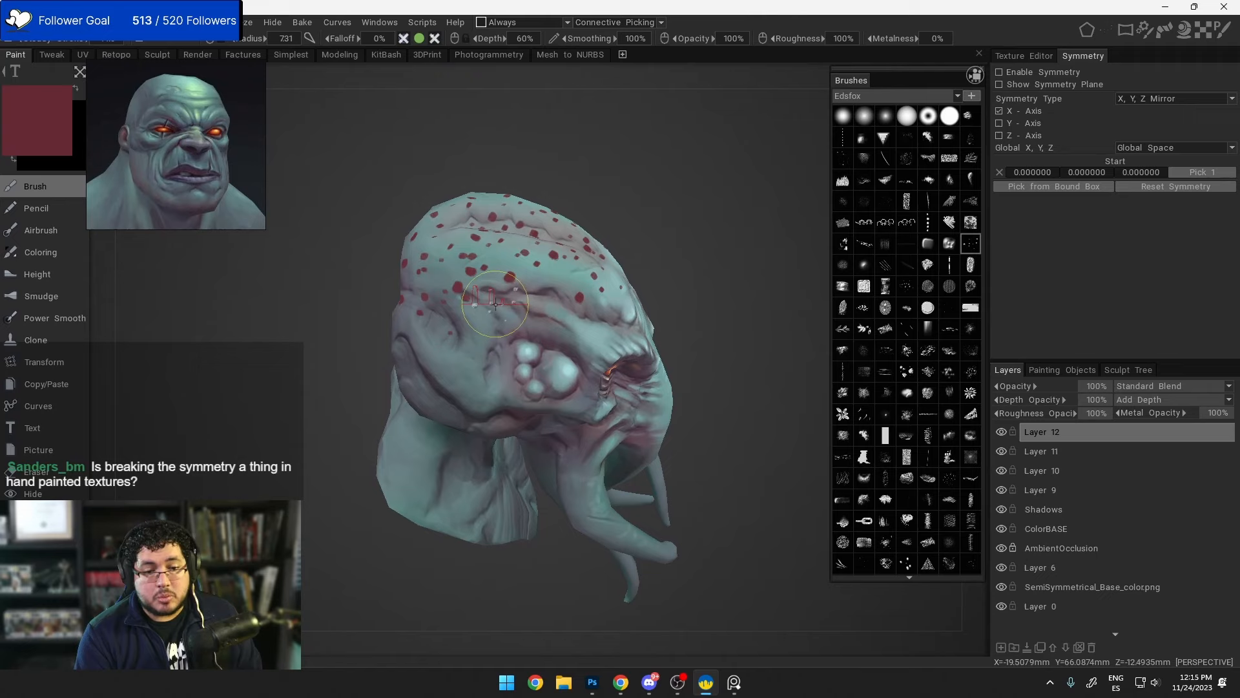
left_click(476, 330)
left_click(426, 334)
left_click(539, 300)
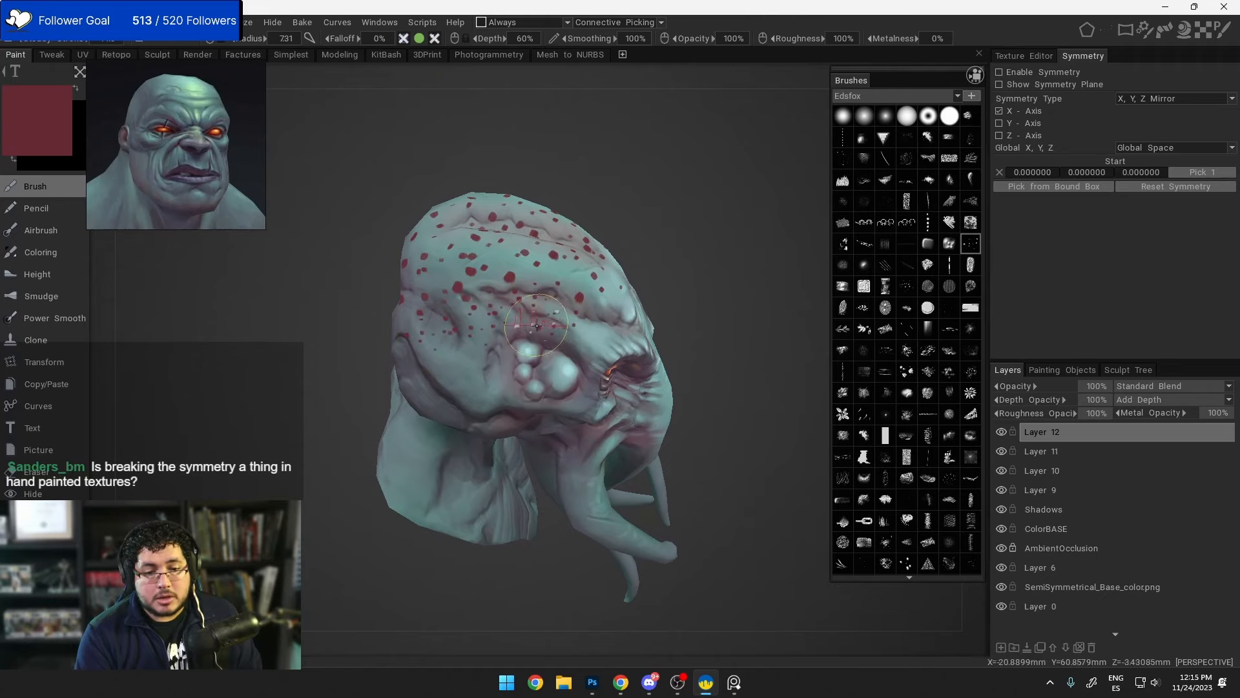
Step: Speckle the opposite side of the head, reducing the brush radius to 3.34 for fine spots
mouse_move(534, 320)
left_mouse_down("alt")
mouse_move(562, 304)
mouse_move(503, 317)
left_mouse_up("alt")
mouse_move(595, 315)
left_mouse_down("alt")
mouse_move(578, 285)
mouse_move(575, 307)
left_mouse_up("alt")
mouse_move(617, 261)
left_mouse_down("alt")
mouse_move(607, 240)
mouse_move(649, 249)
left_mouse_up("alt")
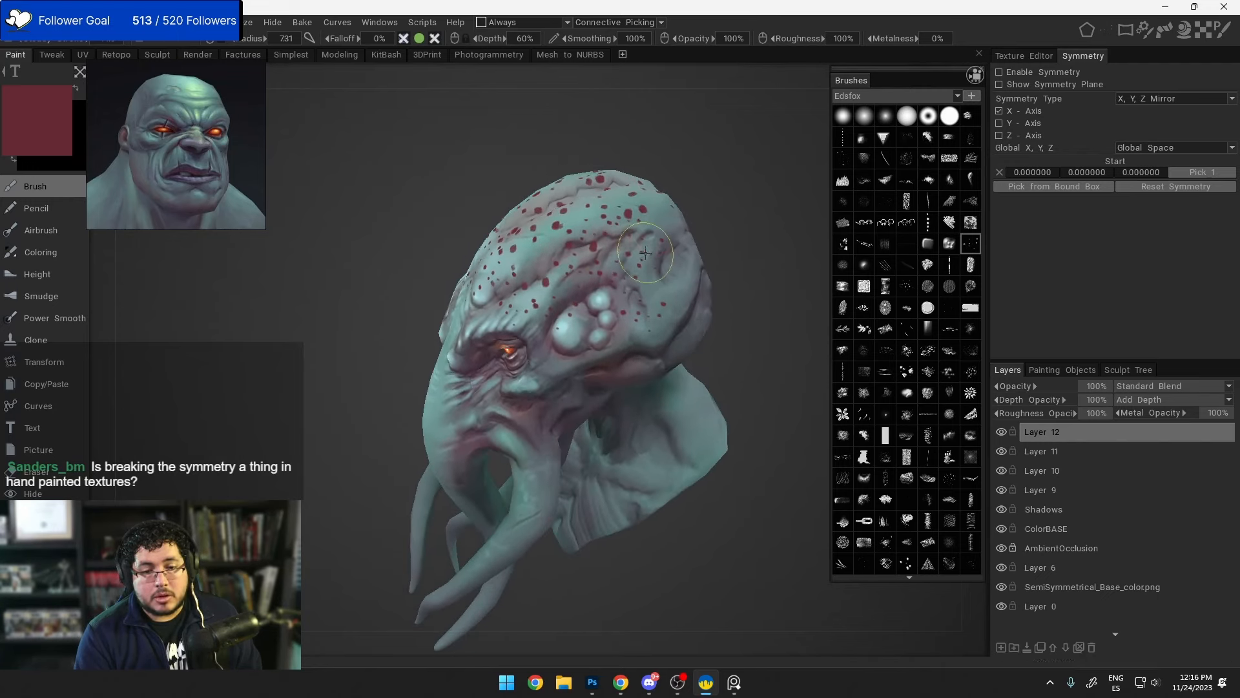
right_click_drag(608, 249, 601, 243)
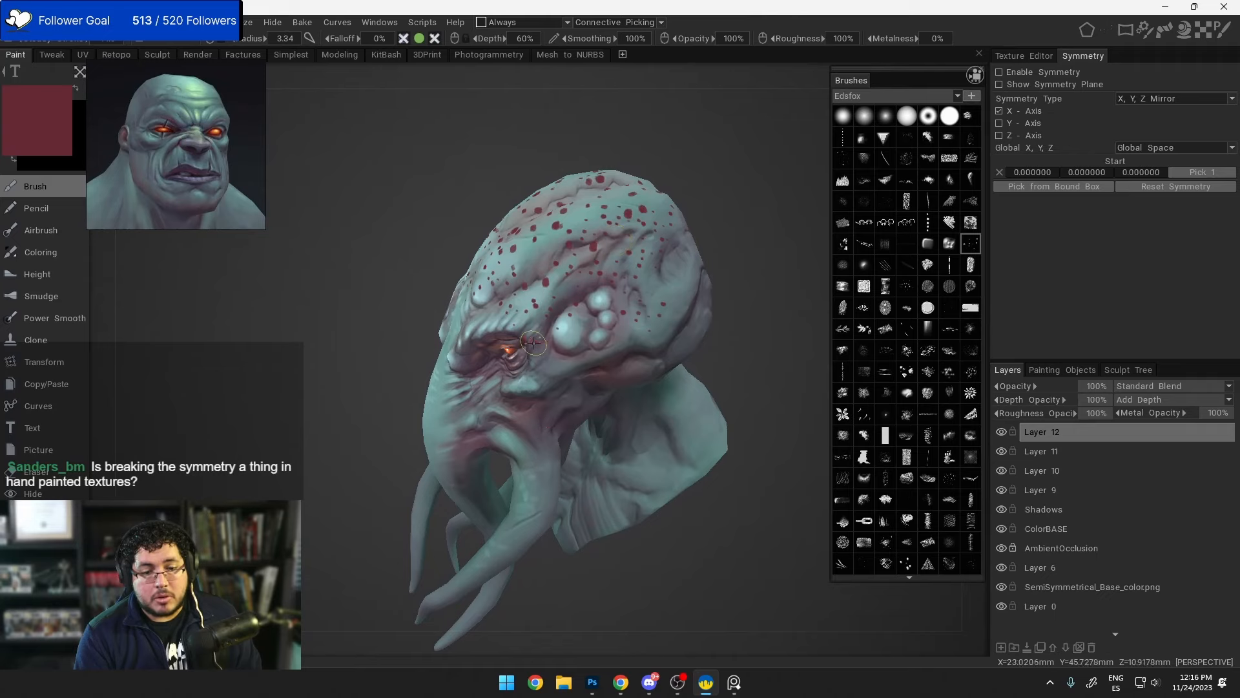
mouse_move(526, 307)
left_mouse_down("alt")
mouse_move(539, 292)
mouse_move(496, 284)
mouse_move(533, 265)
left_mouse_up("alt")
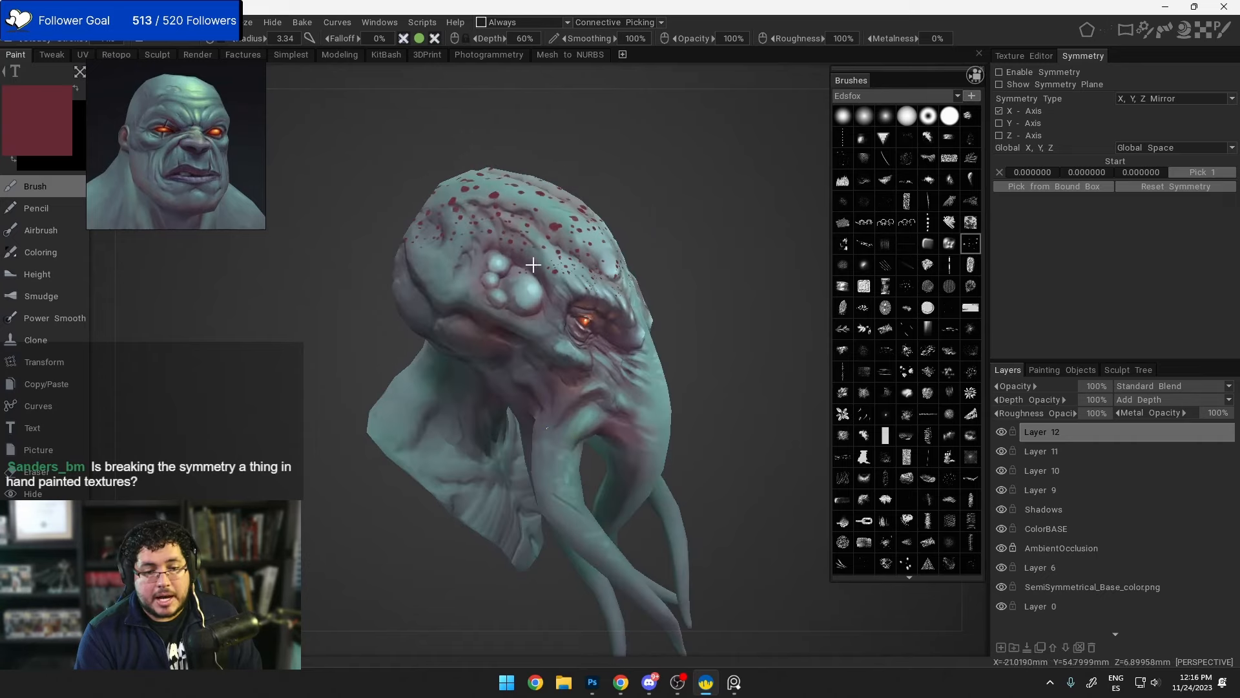
Step: Enlarge the brush radius to 6.37 and stamp dark red speckles over the back of the head
left_click_drag(409, 256, 580, 254, "alt")
mouse_move(489, 281)
right_mouse_down()
mouse_move(526, 272)
mouse_move(498, 309)
right_mouse_up()
left_click(501, 290)
left_click(437, 281)
left_click(477, 307)
left_click(564, 316)
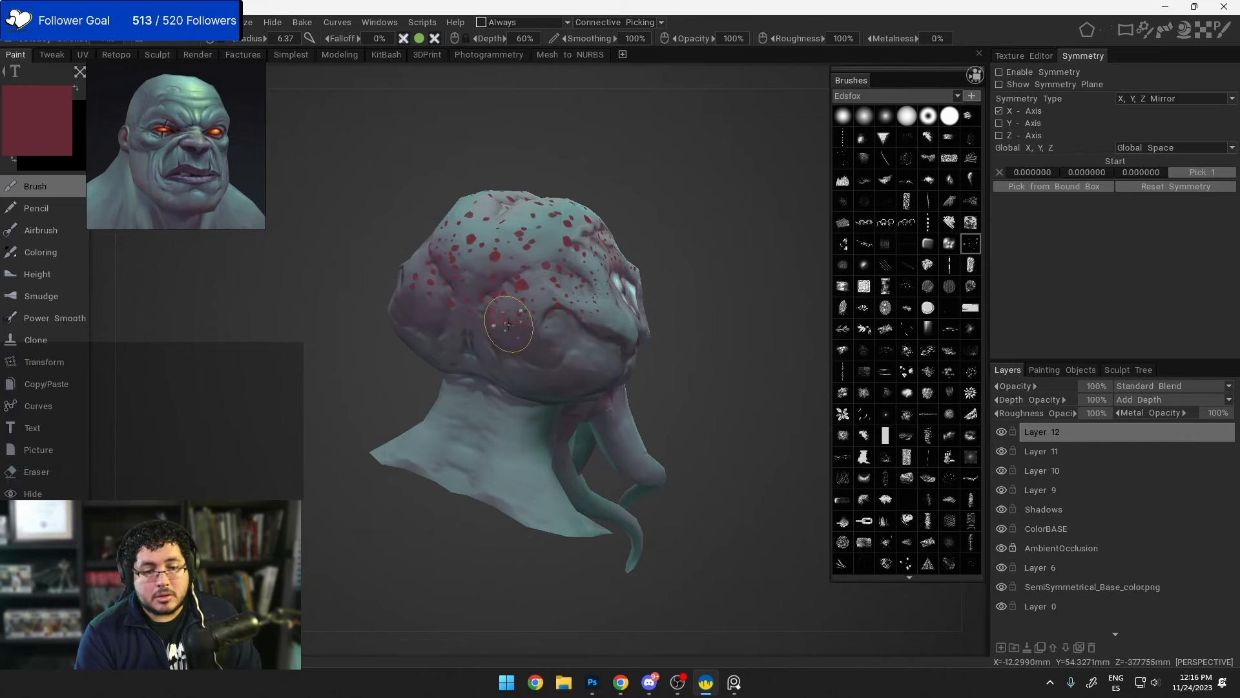
Step: Set Layer 12 to the Overlay blend mode and lower its opacity to 26%
left_click_drag(703, 306, 653, 309)
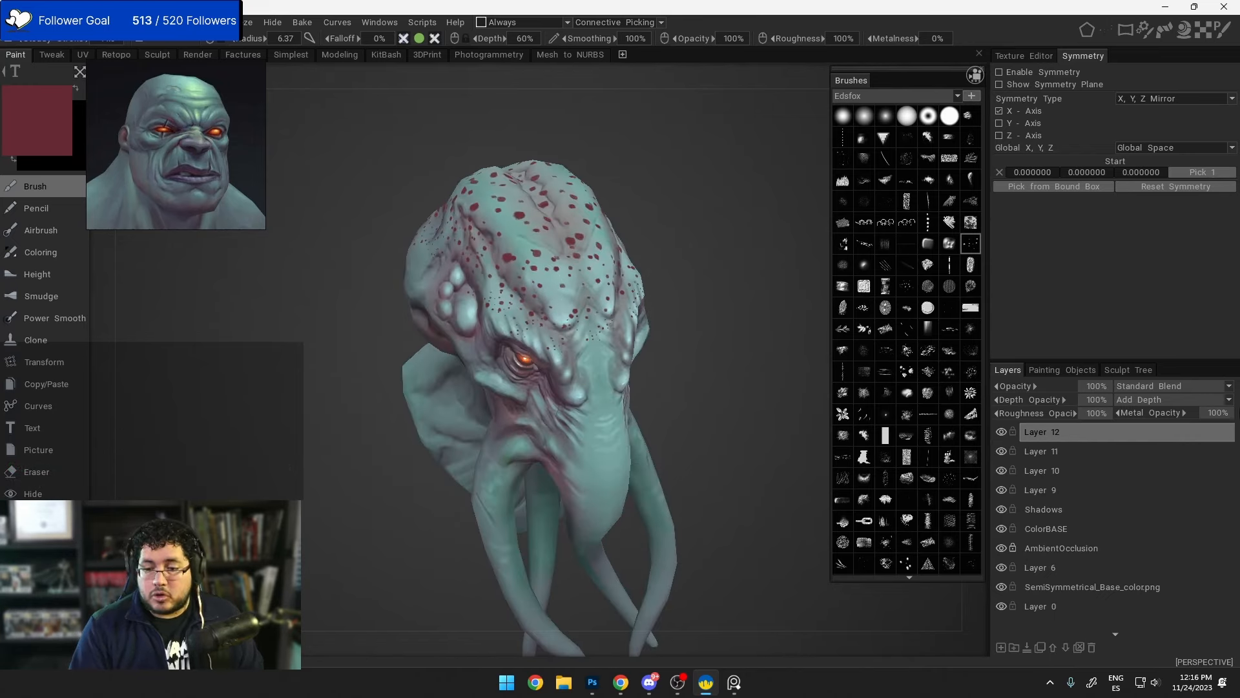
left_click(1172, 386)
left_click(1141, 161)
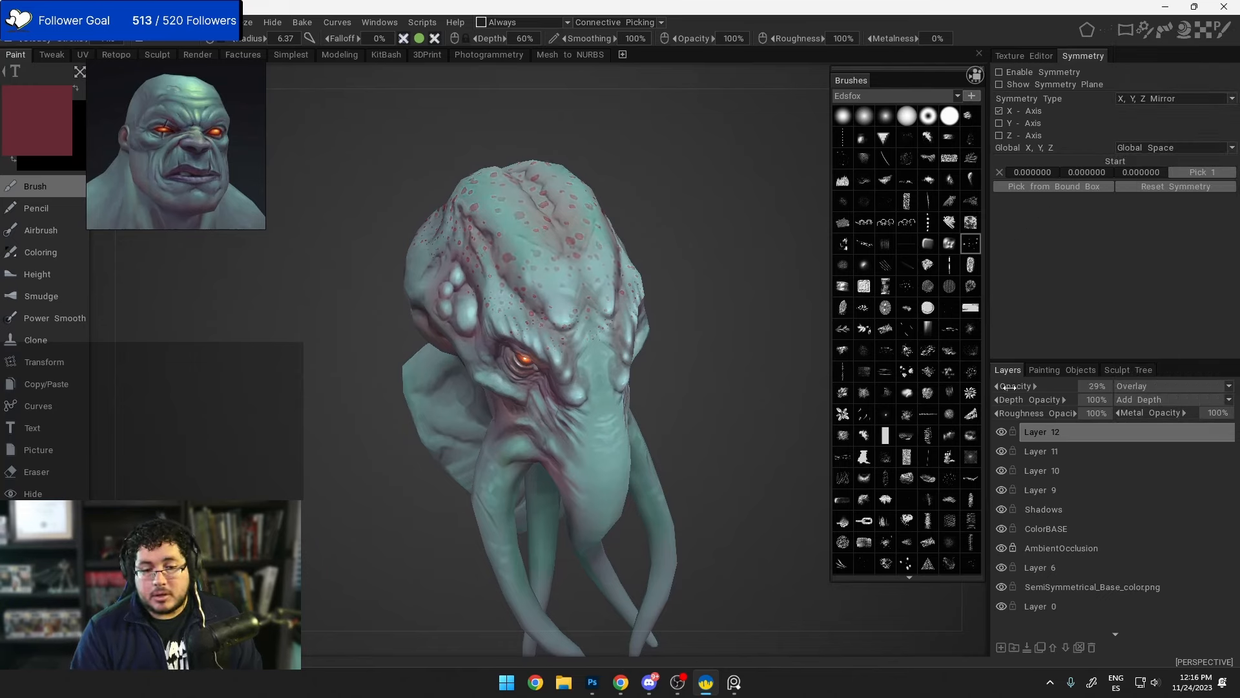
left_click_drag(1010, 387, 1006, 387)
left_click_drag(702, 363, 675, 308)
right_click_drag(676, 308, 707, 344)
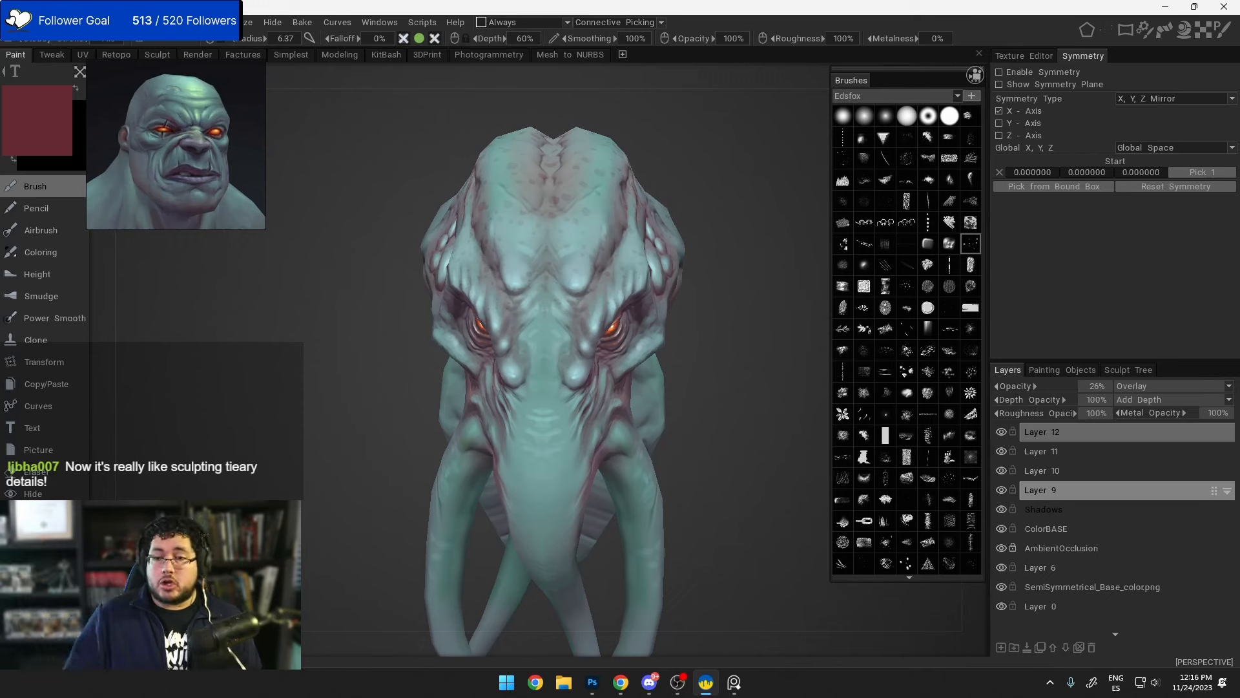
Step: Open the Texture Editor and view the painted head's UV texture map
left_click(1023, 56)
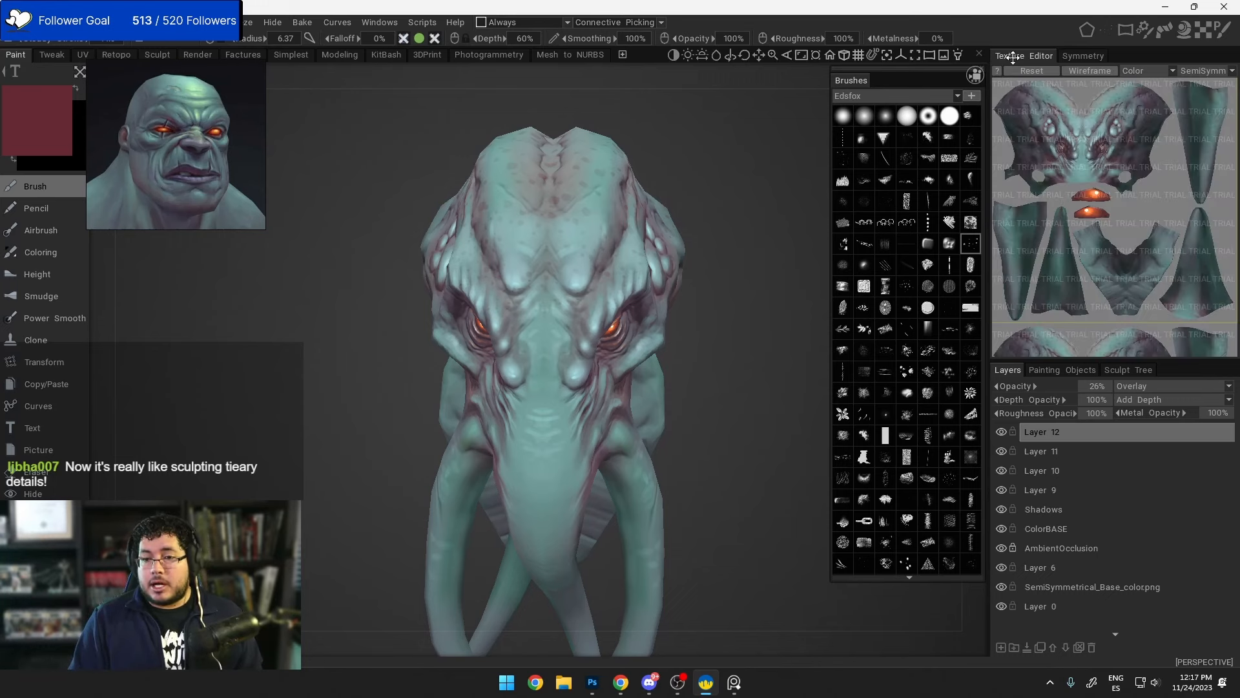
scroll(1125, 147, "up", 2)
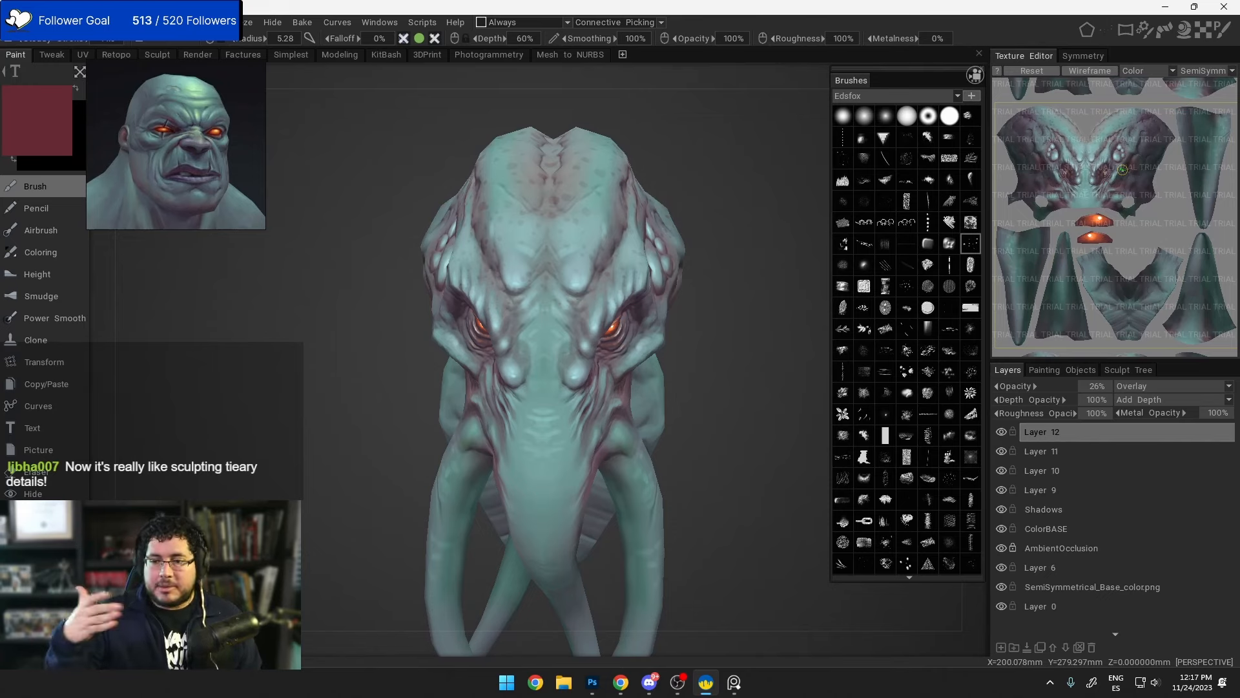
Step: Stamp subtle speckles along the nose bridge, central trunk and tentacle bases with a brush radius of 5.28
mouse_move(595, 423)
left_mouse_down("alt")
mouse_move(754, 396)
mouse_move(707, 382)
mouse_move(656, 412)
mouse_move(548, 378)
mouse_move(650, 394)
mouse_move(665, 421)
mouse_move(649, 425)
left_mouse_up("alt")
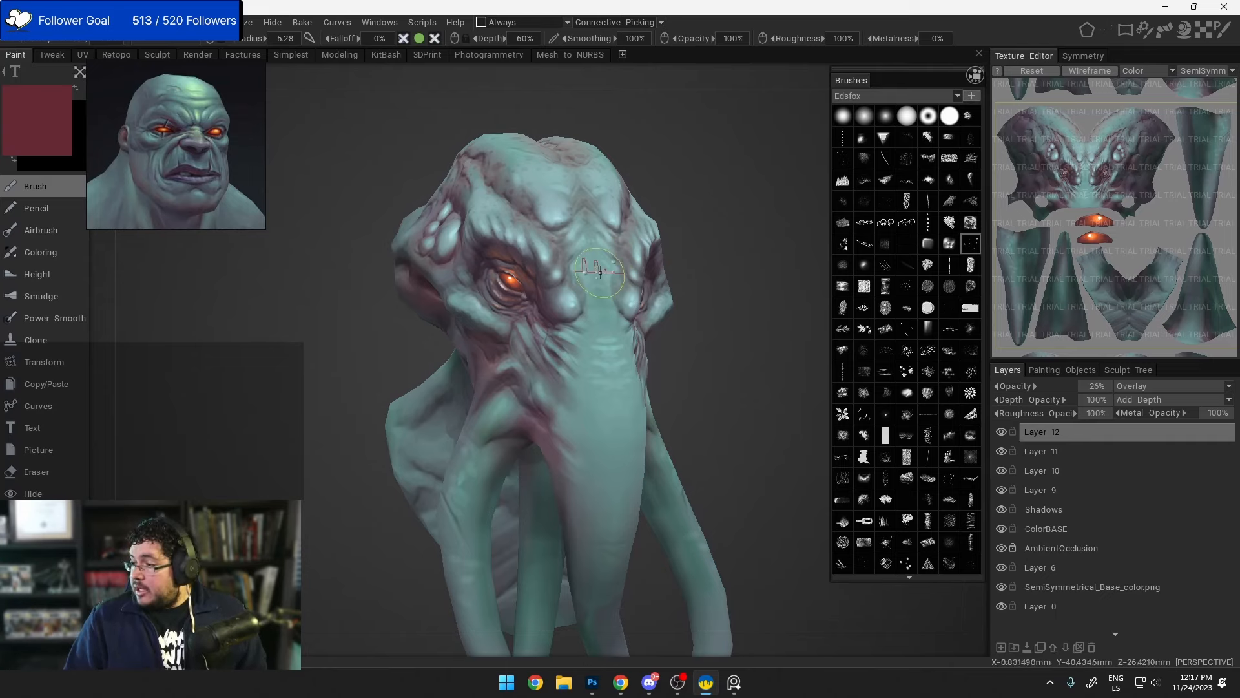
right_click_drag(665, 286, 656, 332)
scroll(584, 296, "up", 3)
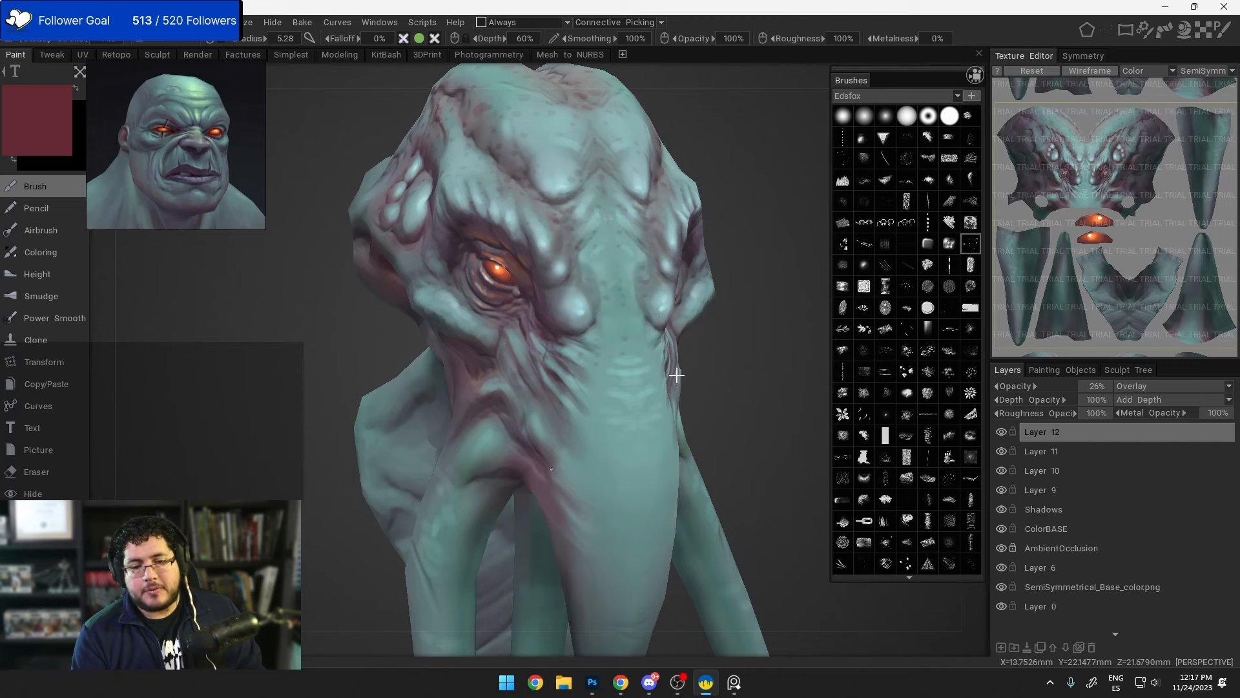
left_click_drag(674, 374, 555, 328)
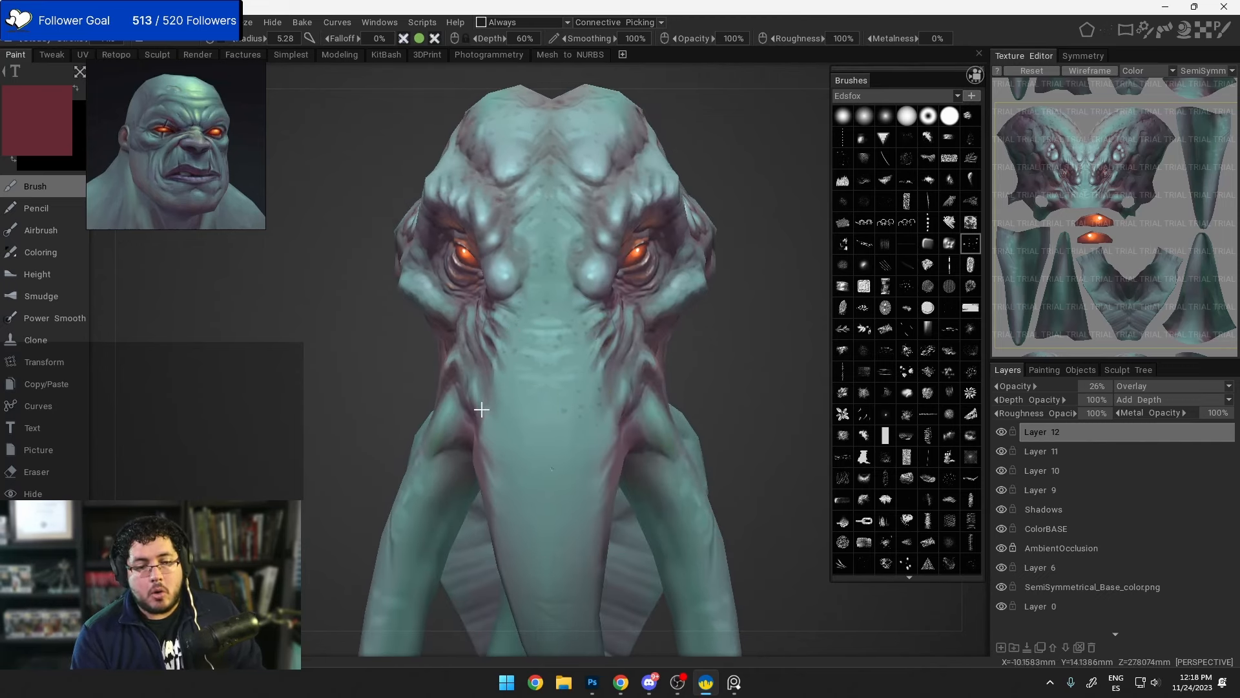
left_click_drag(478, 410, 547, 419, "alt")
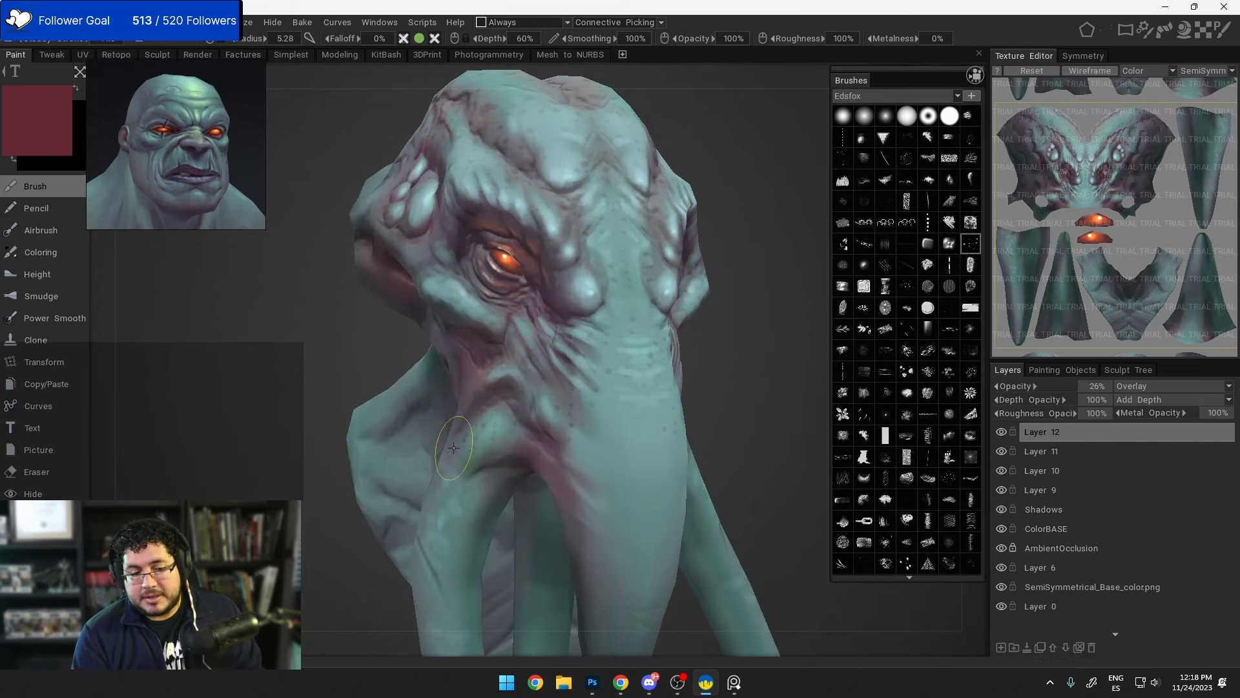
left_click_drag(468, 444, 590, 374, "alt")
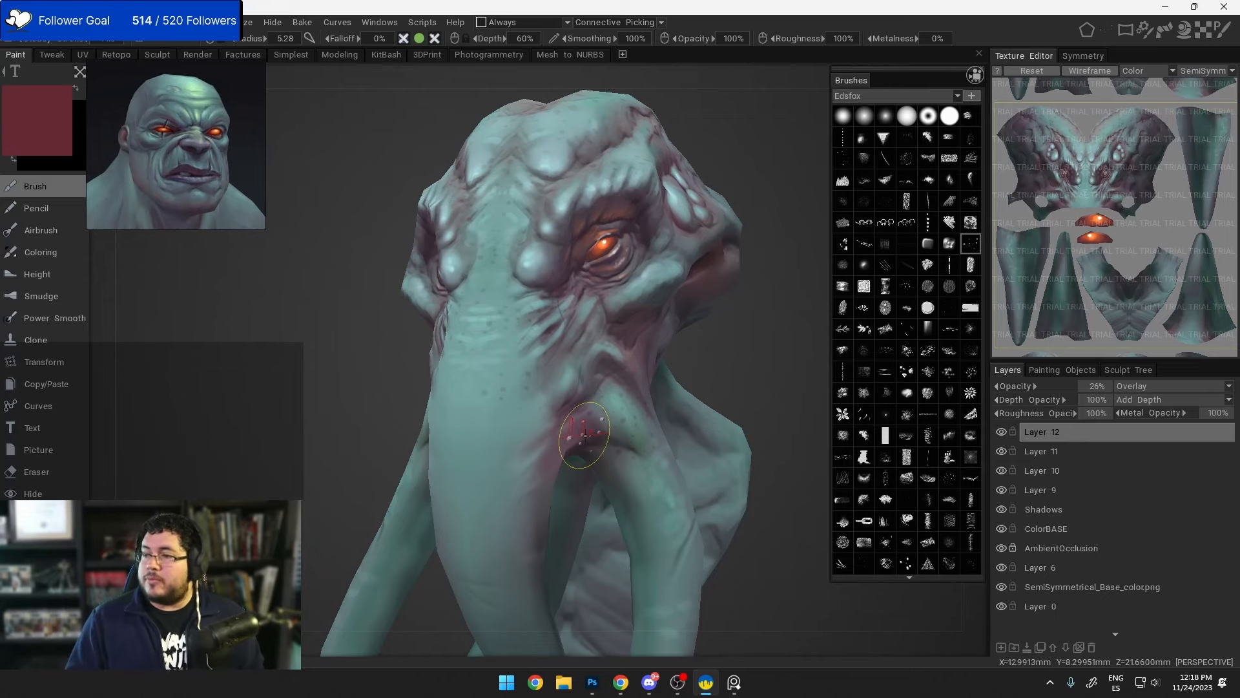
Step: Examine the speckled head from the front, top and sides, both close up and from a distance
left_click_drag(703, 354, 697, 297)
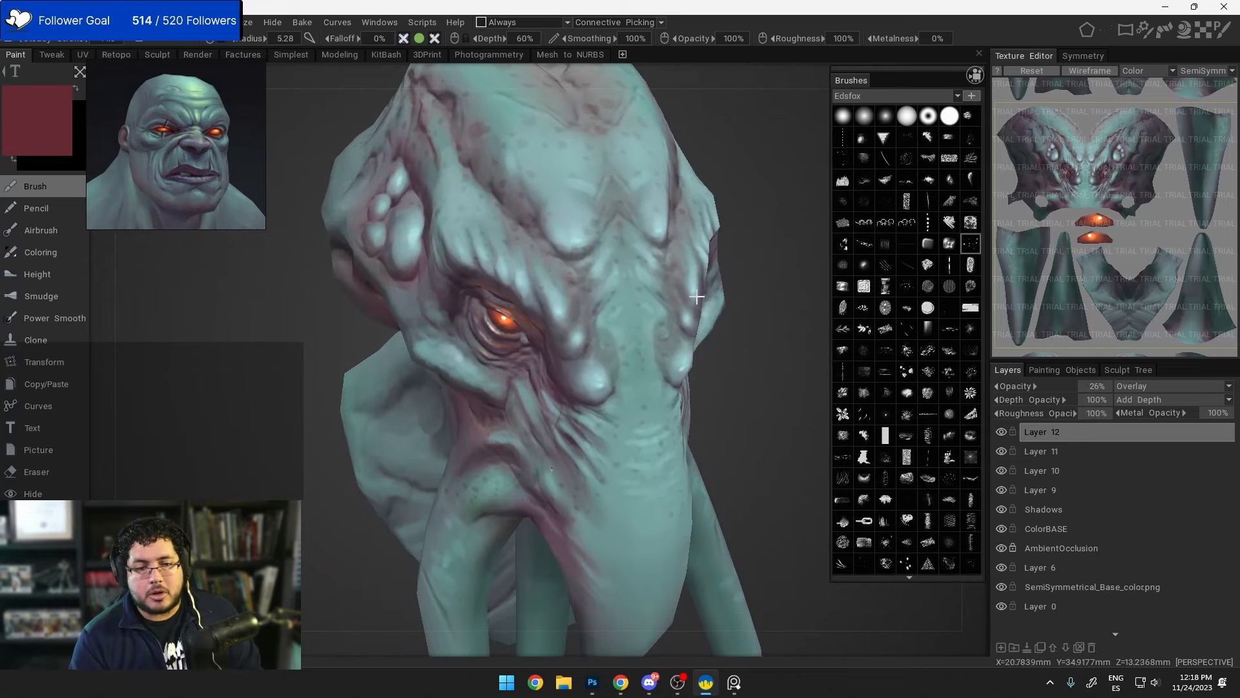
left_click_drag(623, 174, 614, 210, "alt")
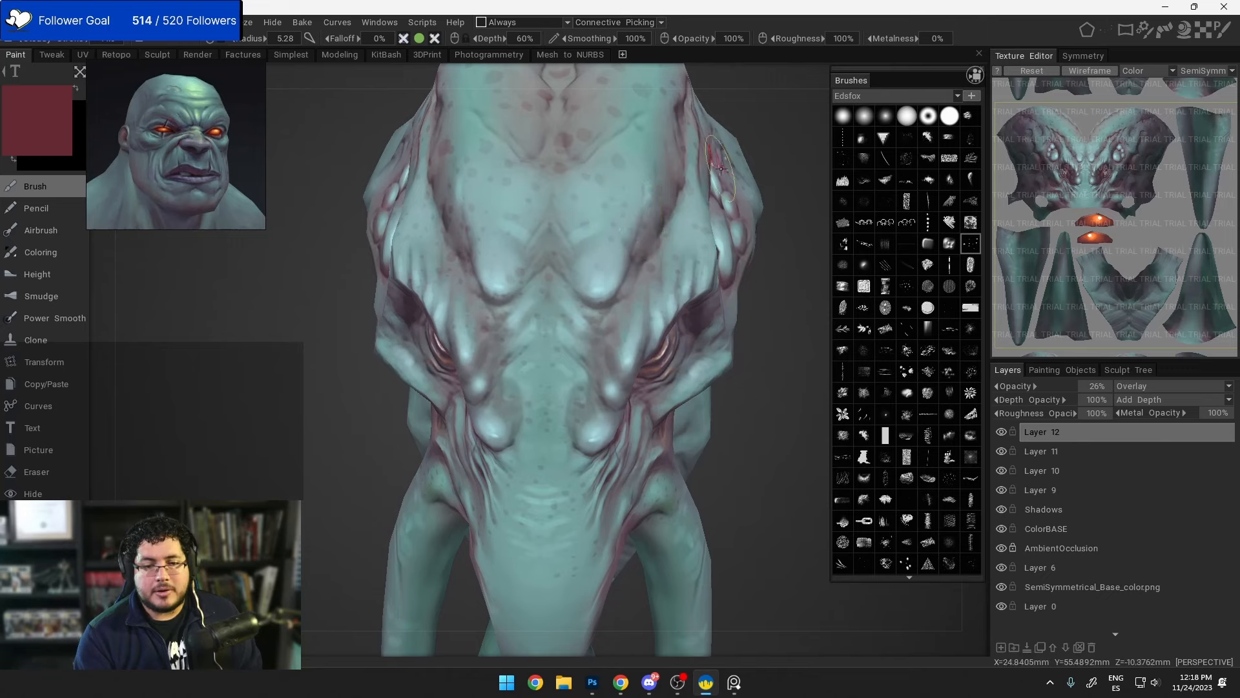
left_click_drag(721, 168, 761, 186, "alt")
right_click_drag(761, 186, 736, 162, "alt")
middle_click_drag(736, 161, 691, 235, "alt")
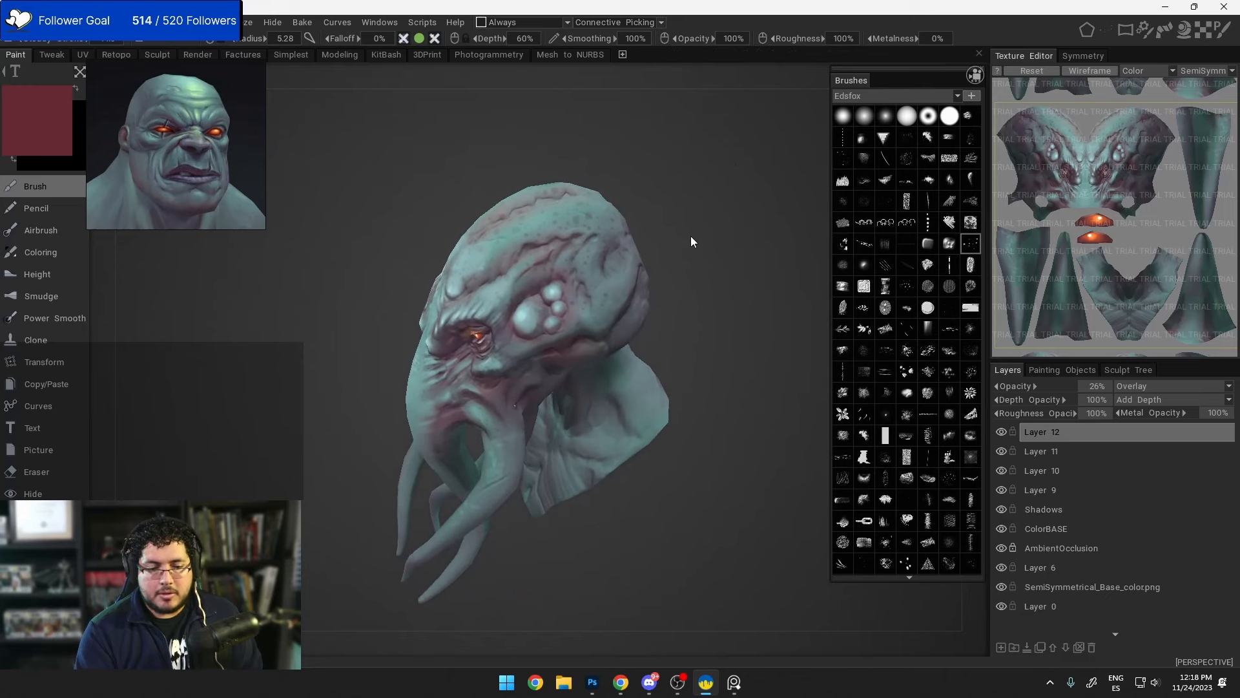
left_click_drag(691, 238, 737, 299, "alt")
right_click_drag(736, 300, 677, 361, "alt")
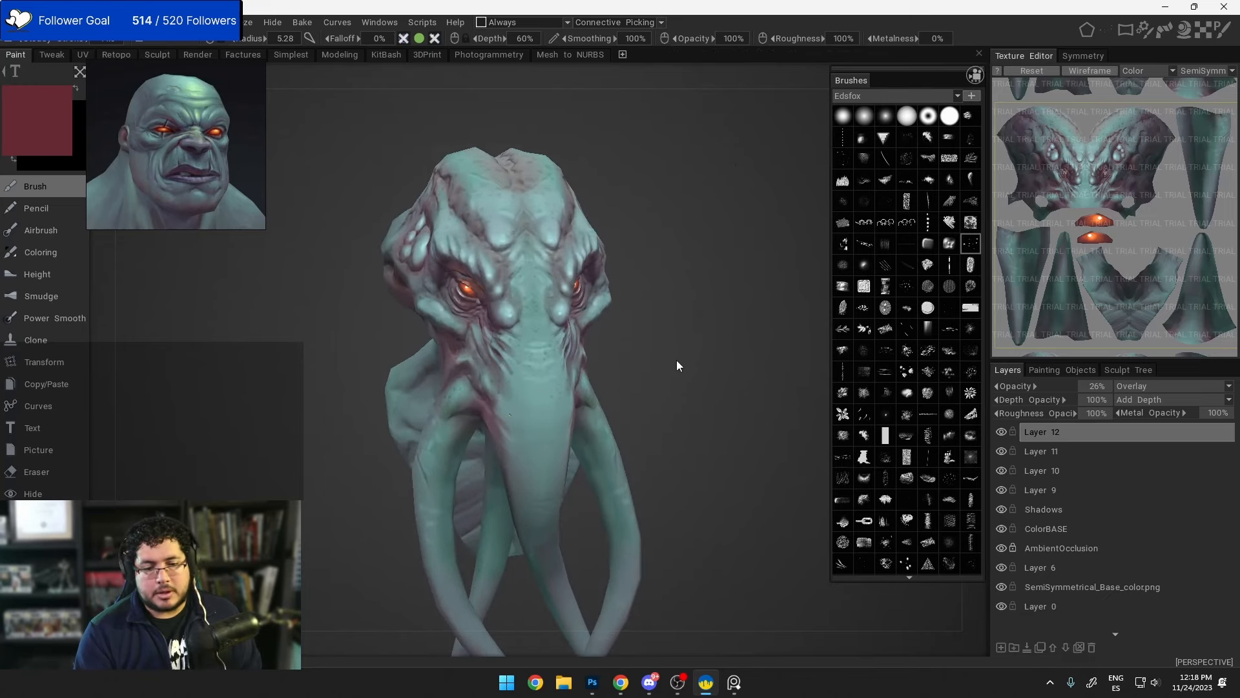
mouse_move(677, 361)
middle_mouse_down("alt")
mouse_move(703, 382)
mouse_move(710, 323)
mouse_move(695, 347)
middle_mouse_up("alt")
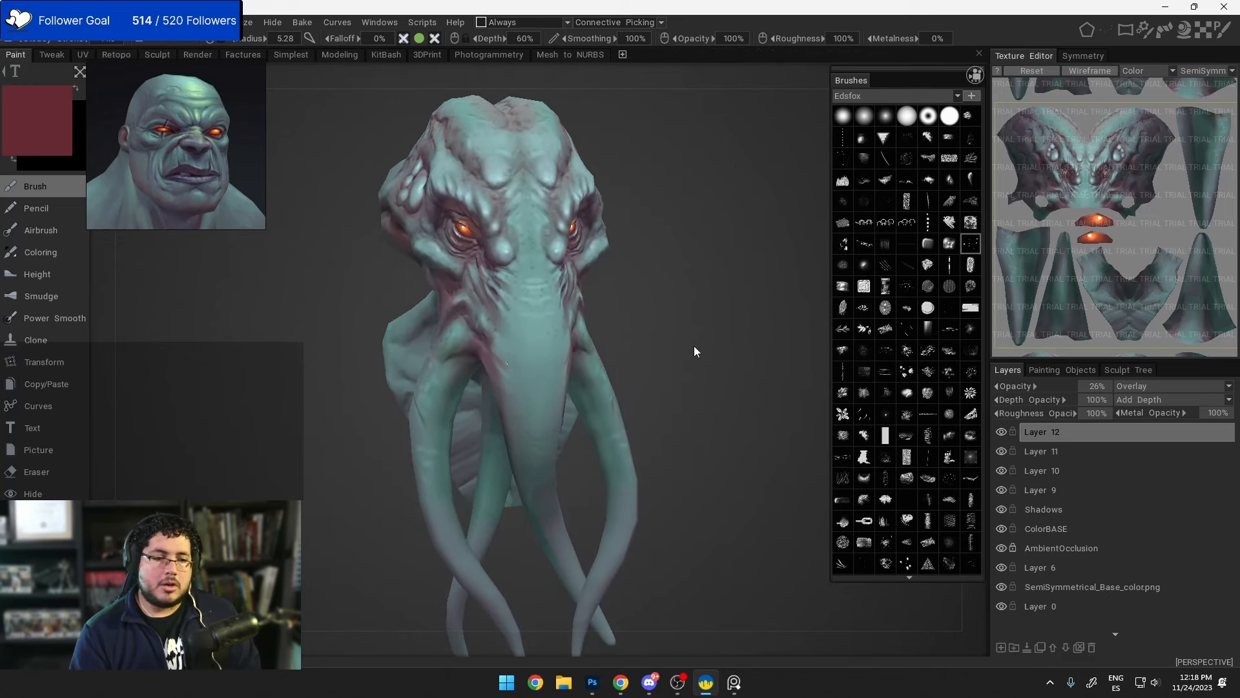
right_click_drag(695, 352, 687, 280, "alt")
left_click_drag(686, 279, 676, 320, "alt")
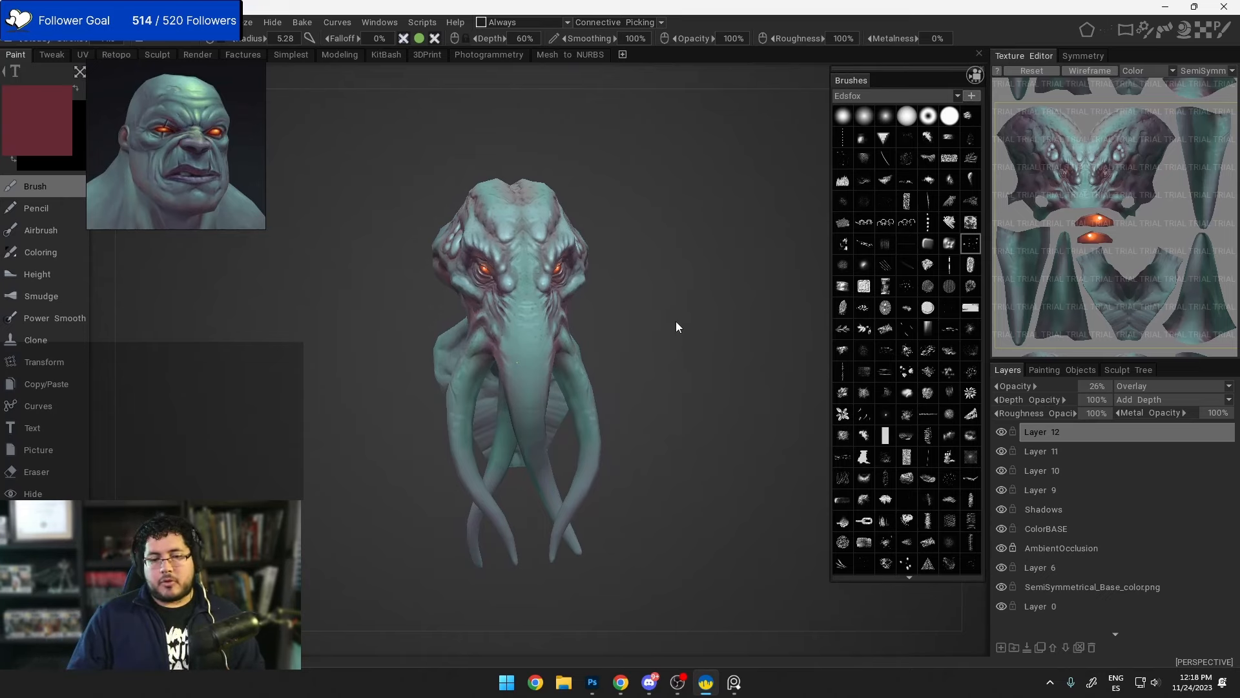
right_click_drag(676, 320, 666, 282, "alt")
left_click_drag(666, 281, 669, 289, "alt")
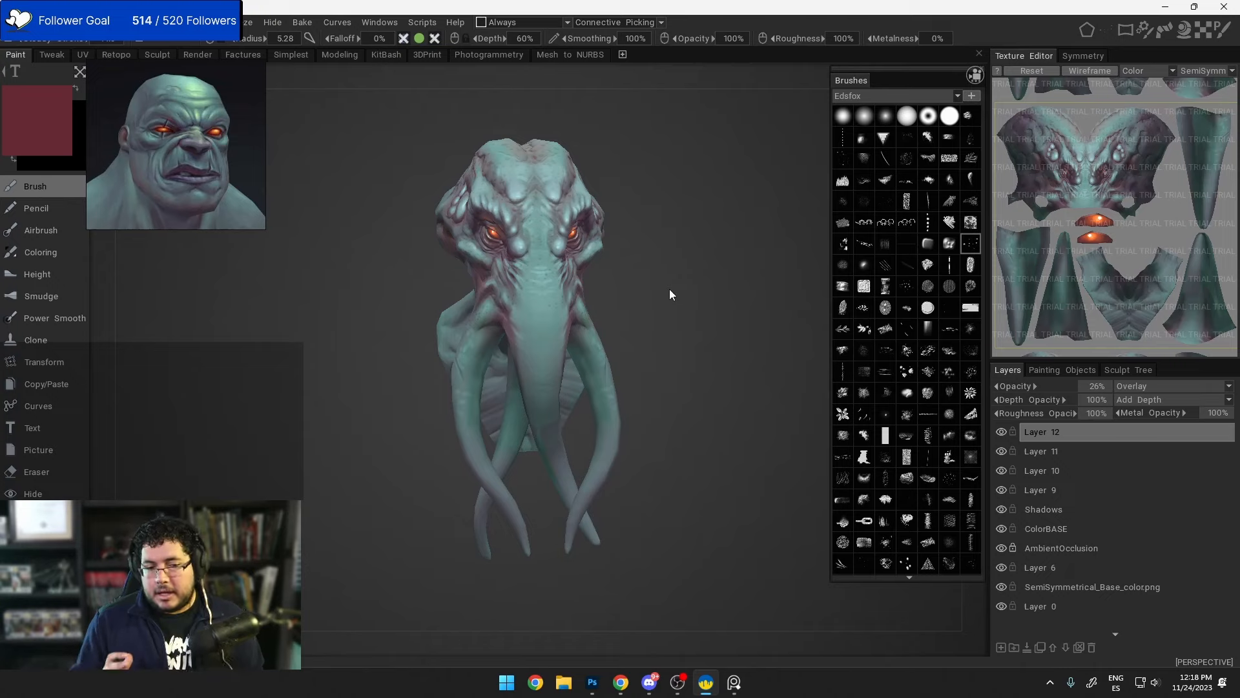
Step: Examine the speckled head again from both three-quarter views at several distances
right_click_drag(669, 307, 494, 303, "alt")
left_click_drag(494, 303, 375, 290, "alt")
right_click_drag(375, 289, 793, 342, "alt")
left_click_drag(792, 337, 730, 337, "alt")
right_click_drag(730, 337, 630, 327, "alt")
left_click_drag(630, 327, 713, 346, "alt")
right_click_drag(713, 346, 723, 417, "alt")
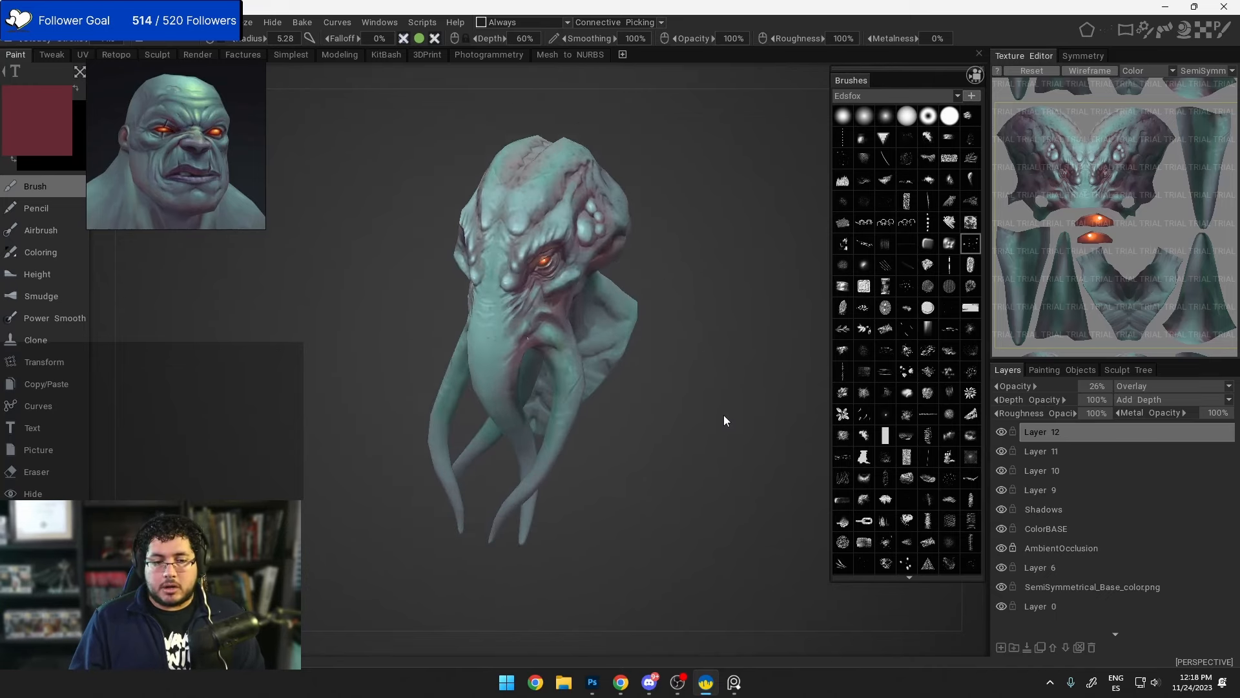
left_click_drag(724, 416, 879, 473, "alt")
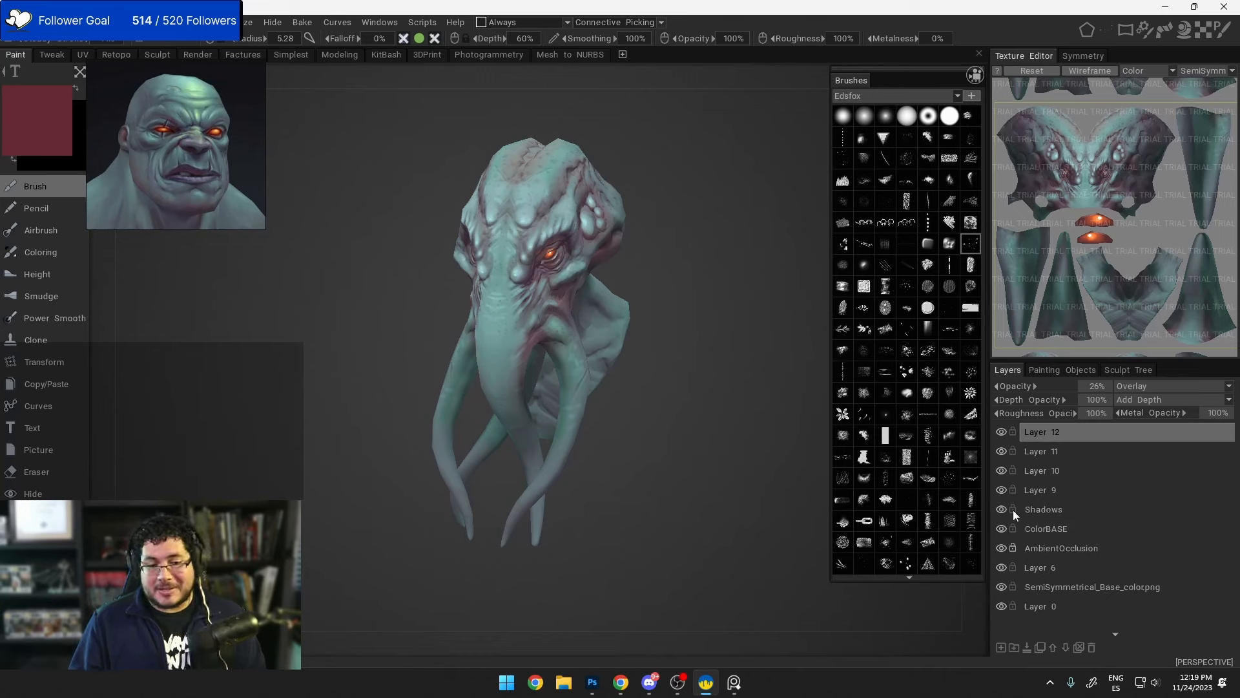
Step: Merge the Shadows layer down into the ColorBASE layer
left_click(1046, 511)
right_click(1079, 511)
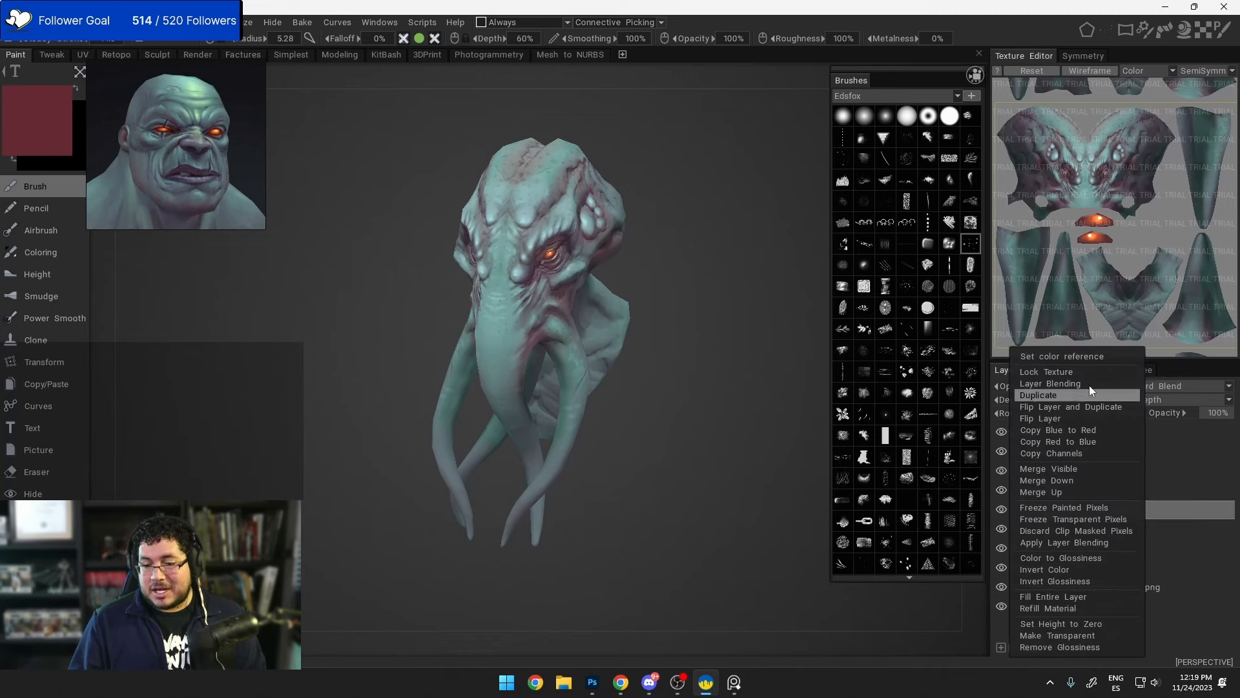
left_click(1060, 480)
Step: Merge Layer 11 down into Layer 10
left_click(1057, 435)
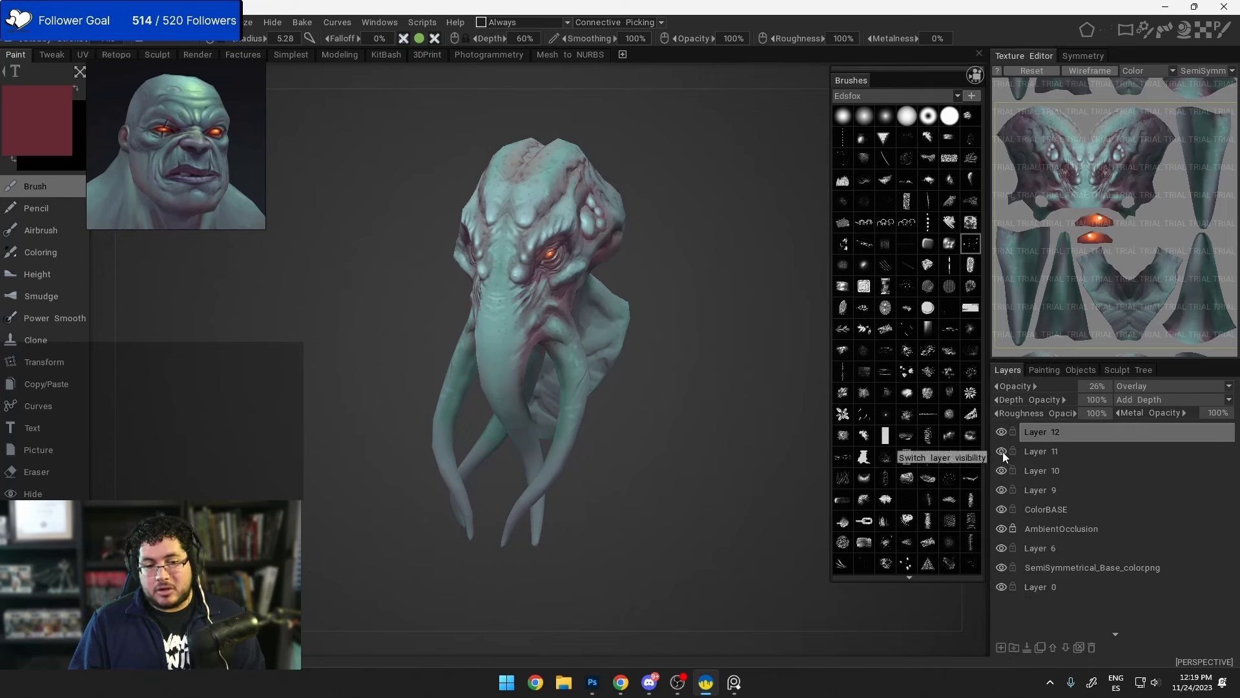
left_click(1062, 470)
left_click(1041, 457)
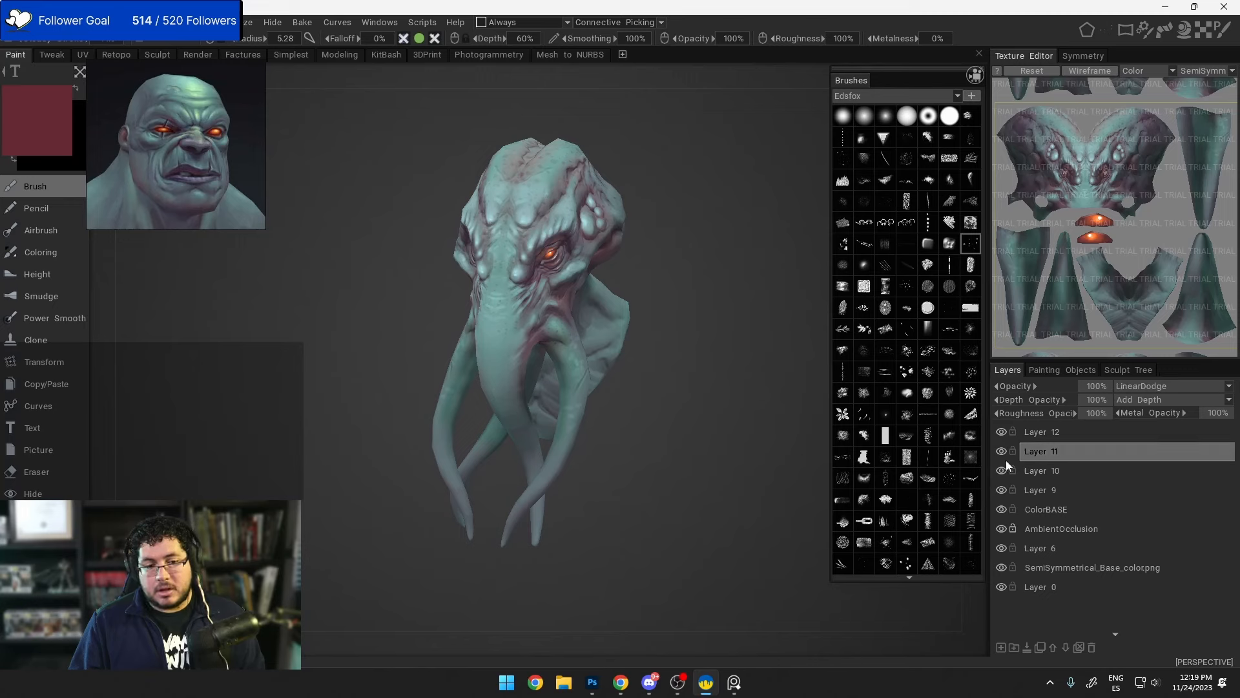
right_click(1055, 461)
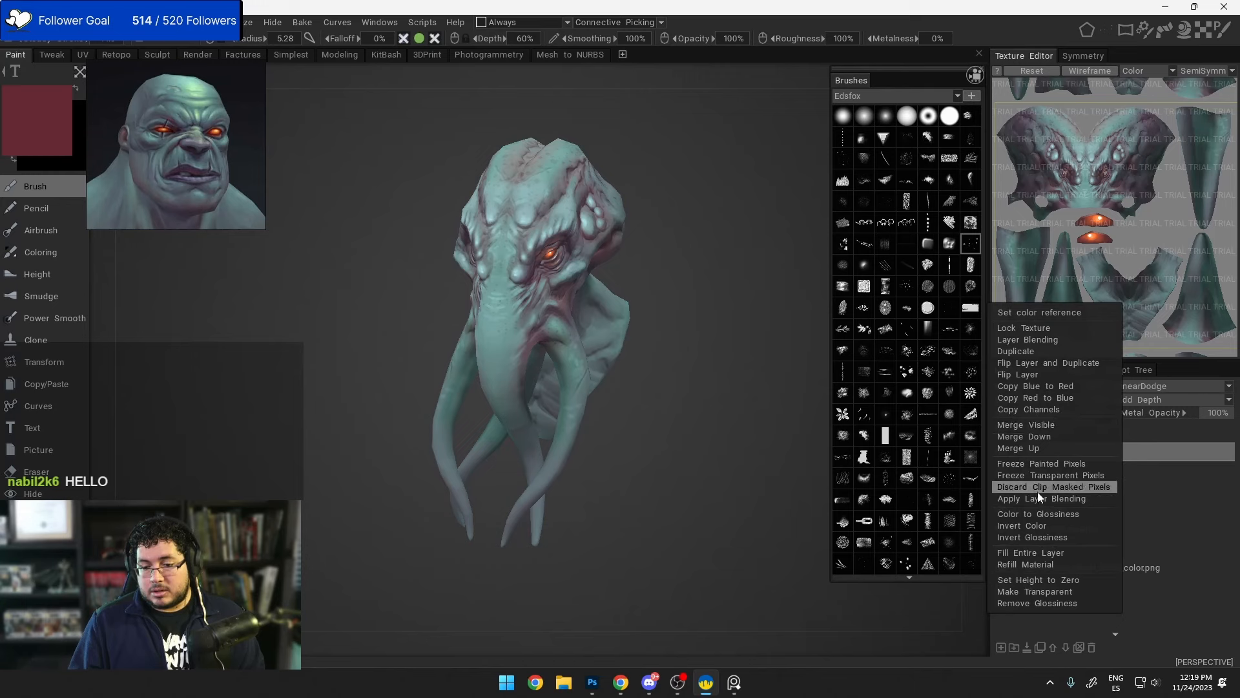
left_click(1042, 439)
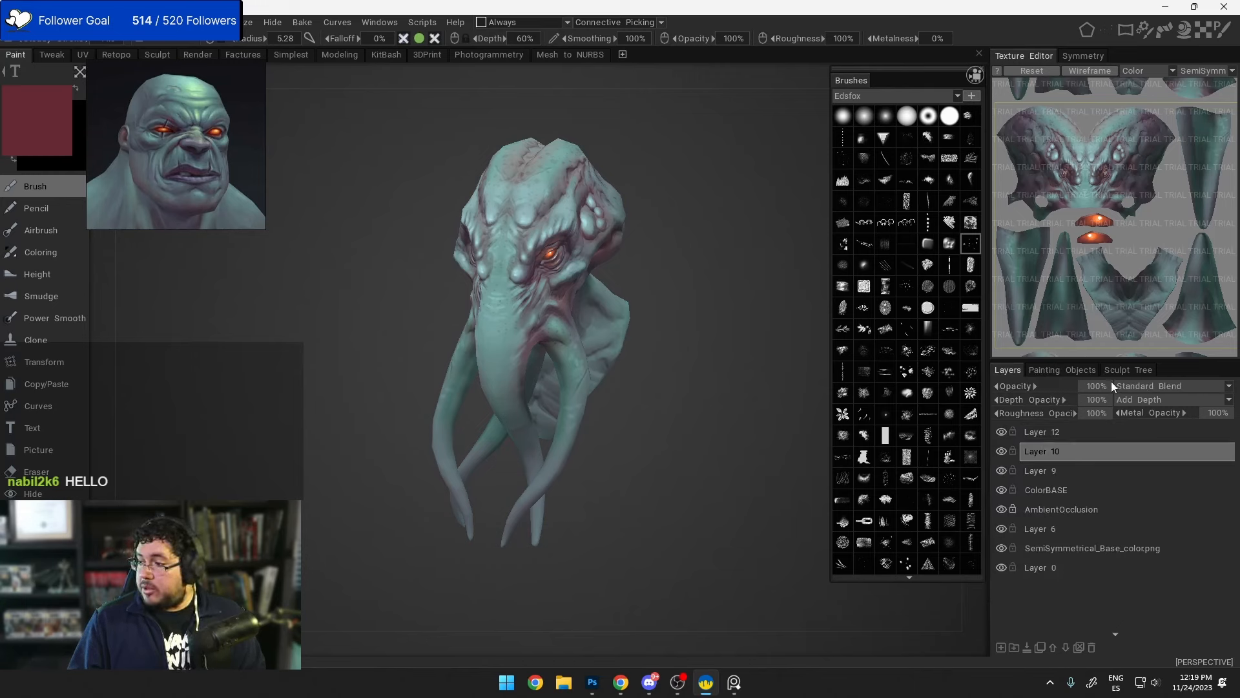
Step: Add a new layer directly above ColorBASE and activate the Fill tool with the head in side view
left_click(1065, 434)
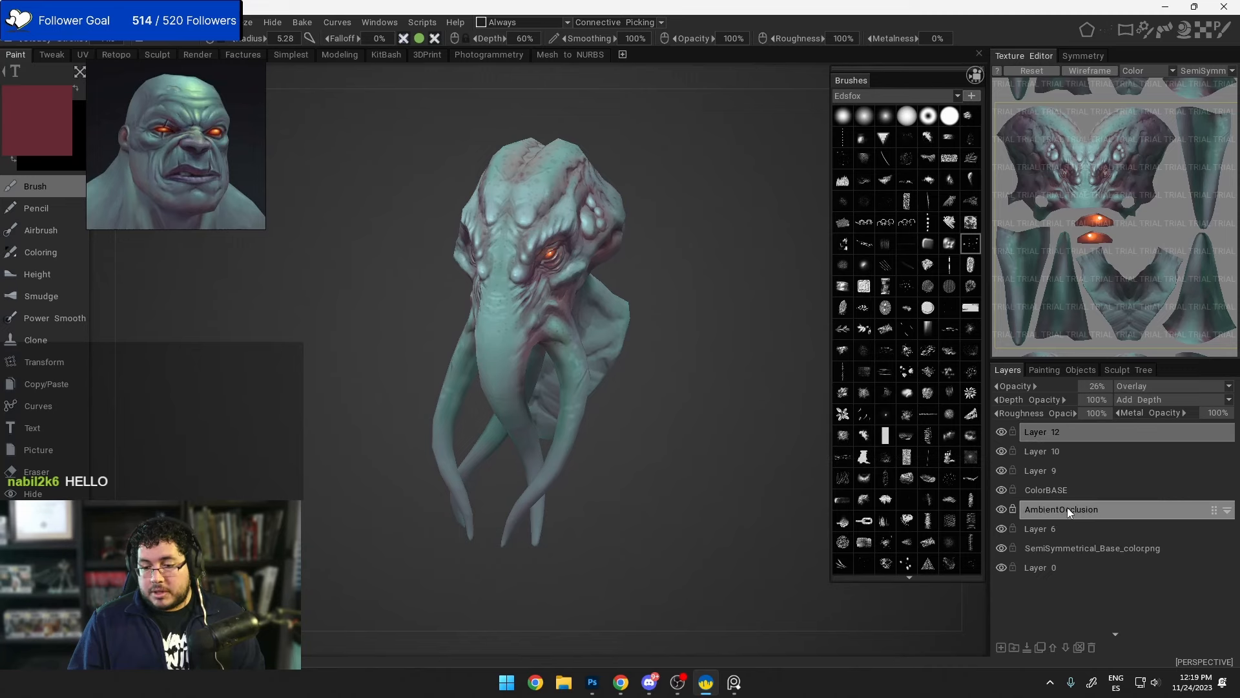
left_click(1053, 493)
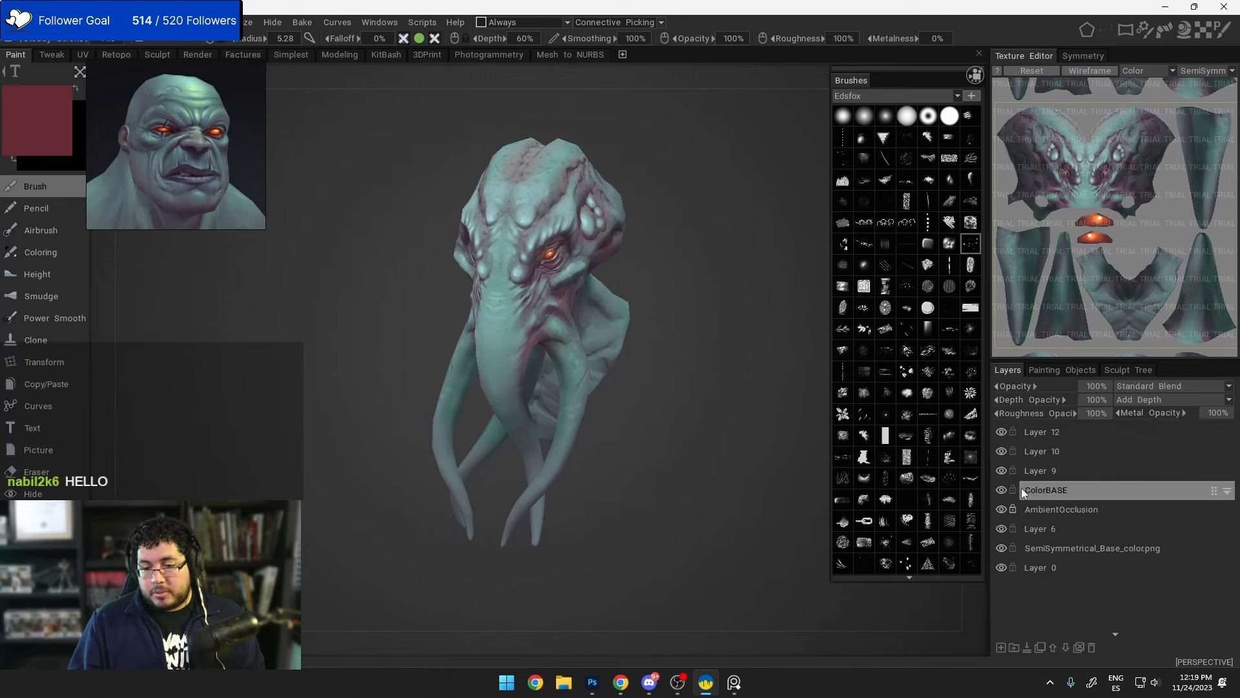
left_click(1000, 646)
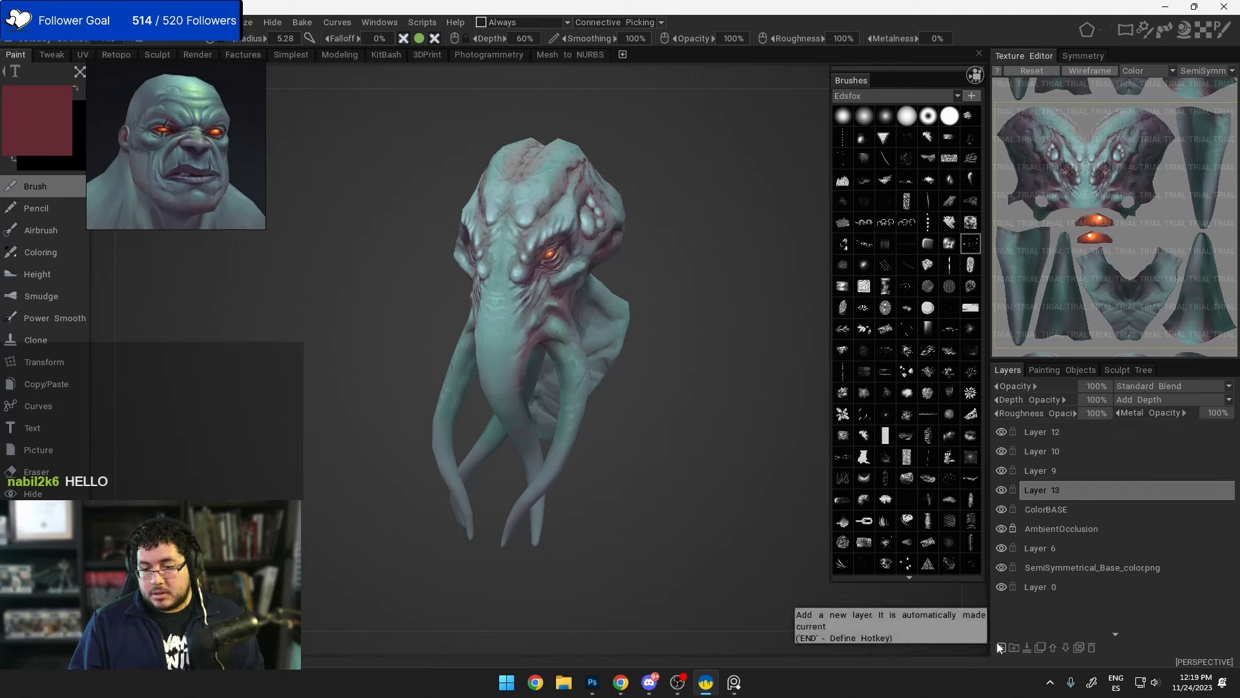
left_click(37, 537)
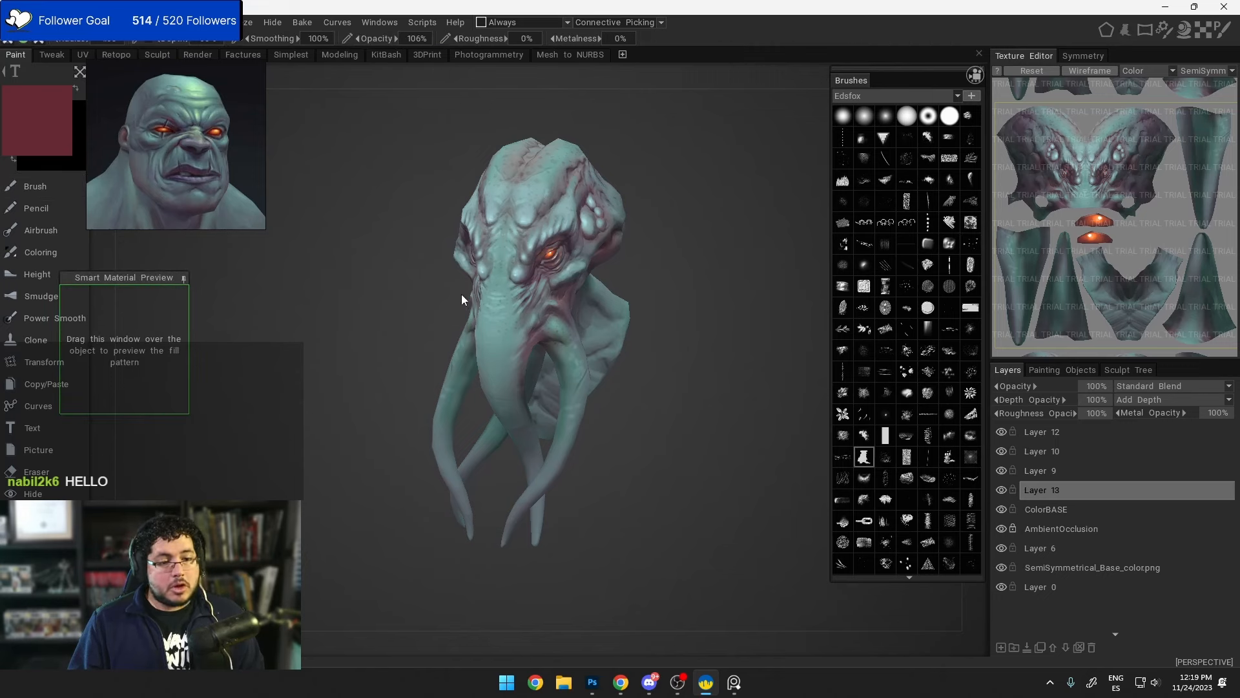
mouse_move(461, 299)
left_mouse_down()
mouse_move(599, 374)
mouse_move(530, 360)
mouse_move(637, 325)
mouse_move(602, 311)
left_mouse_up()
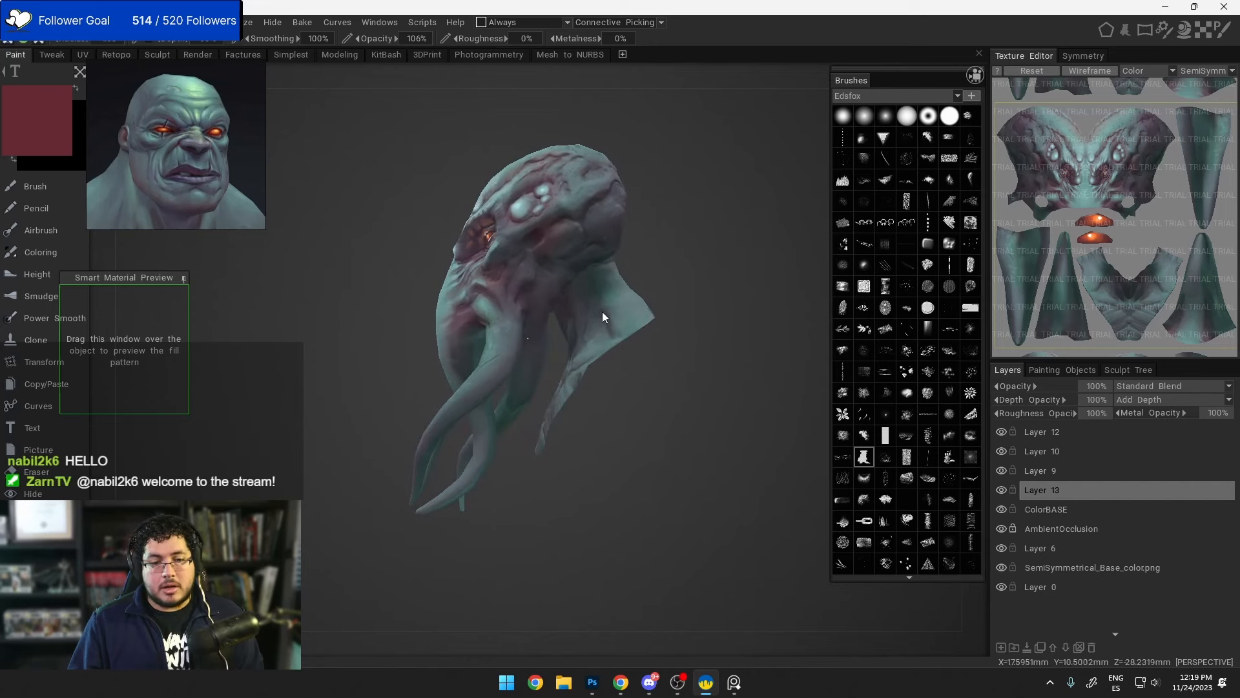
left_click_drag(633, 354, 661, 424)
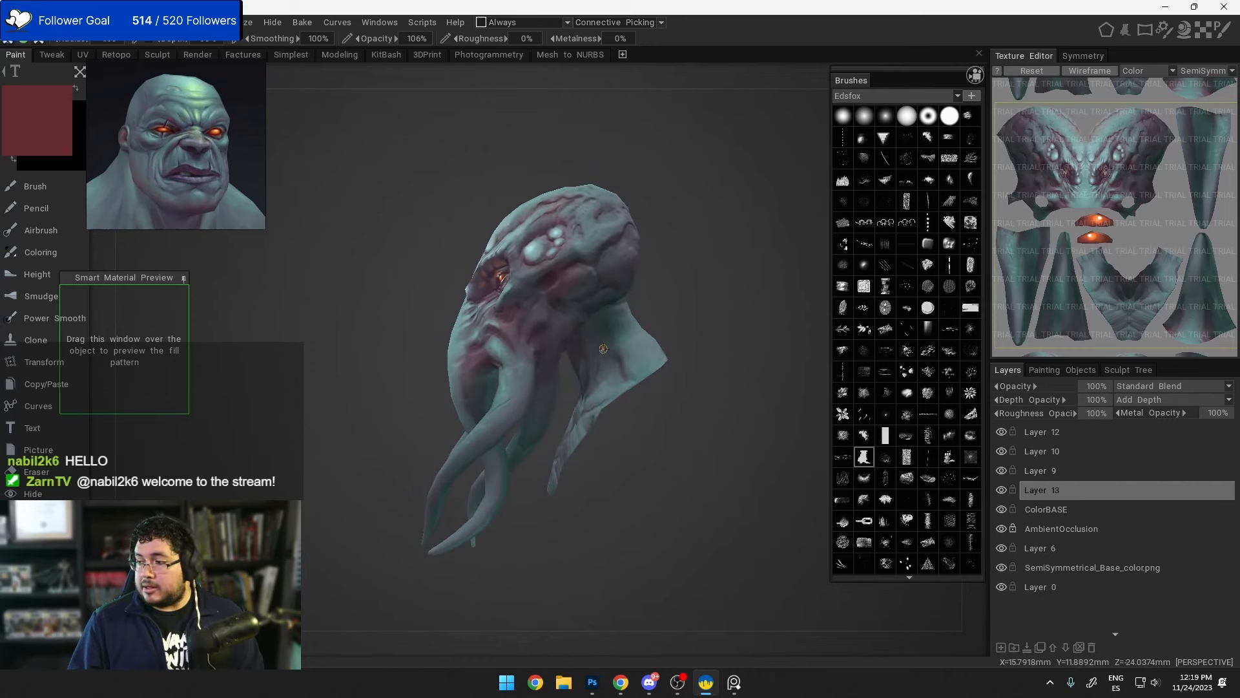
Step: Set the foreground colour to neutral grey #686767
left_click(50, 117)
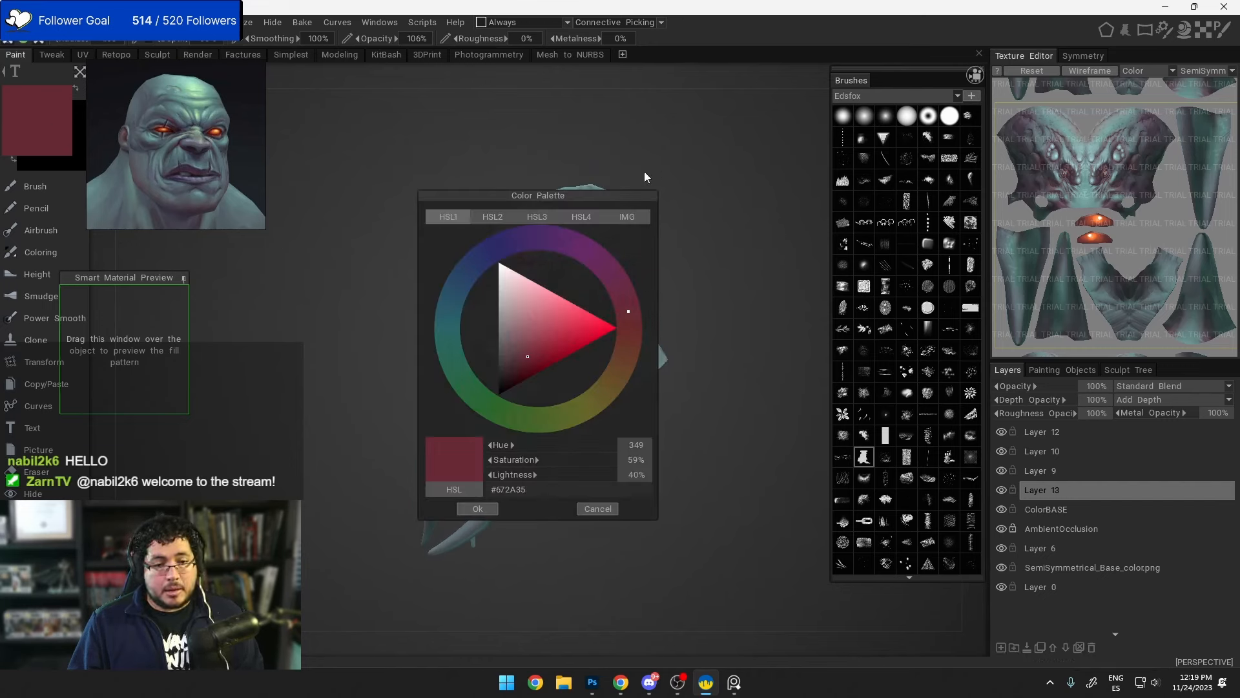
left_click(499, 340)
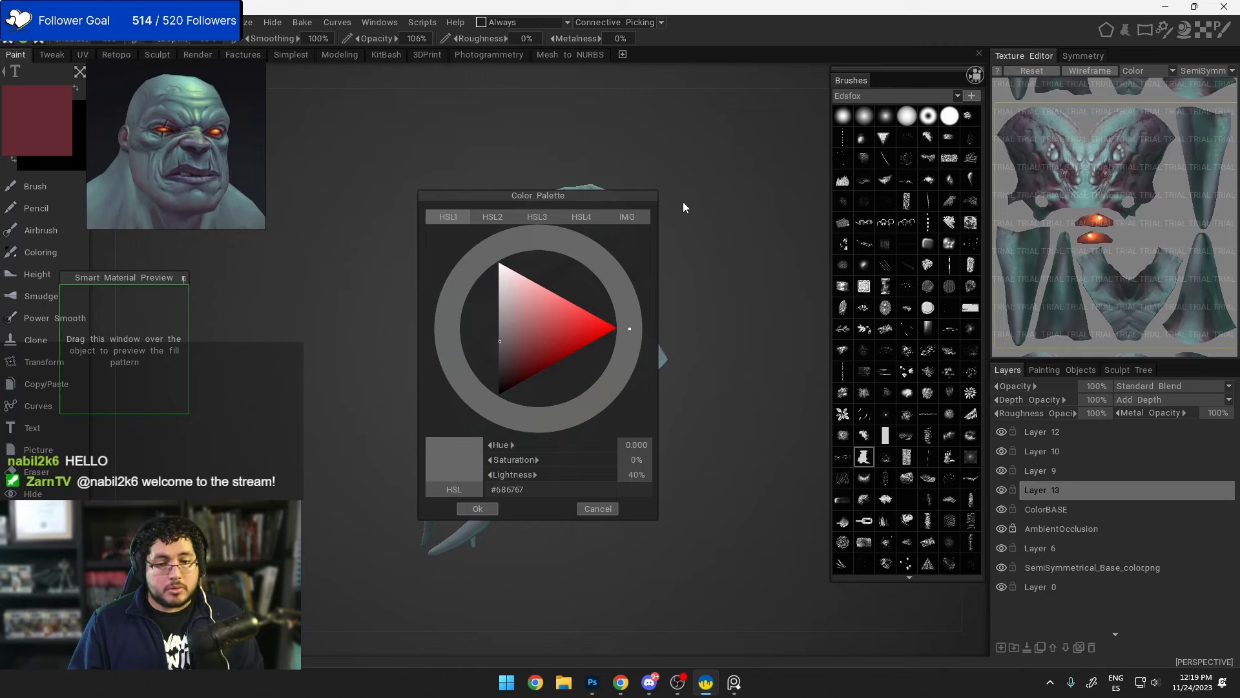
left_click(480, 509)
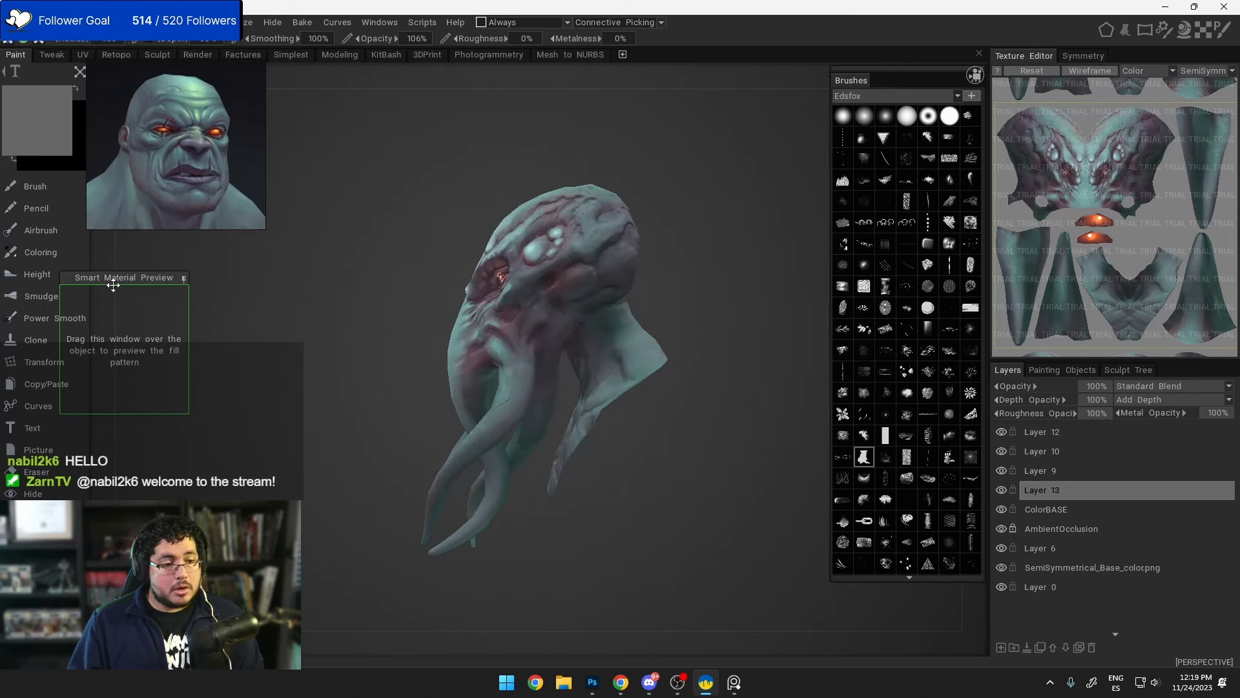
Step: Move the Smart Material Preview off the fill options and enable Gradient Mode with Fill w/ Color
left_click_drag(113, 285, 202, 270)
right_click_drag(185, 139, 418, 240)
left_click(502, 88)
mouse_move(230, 123)
middle_mouse_down()
mouse_move(222, 106)
mouse_move(150, 90)
mouse_move(224, 141)
middle_mouse_up()
right_click_drag(225, 141, 1239, 324)
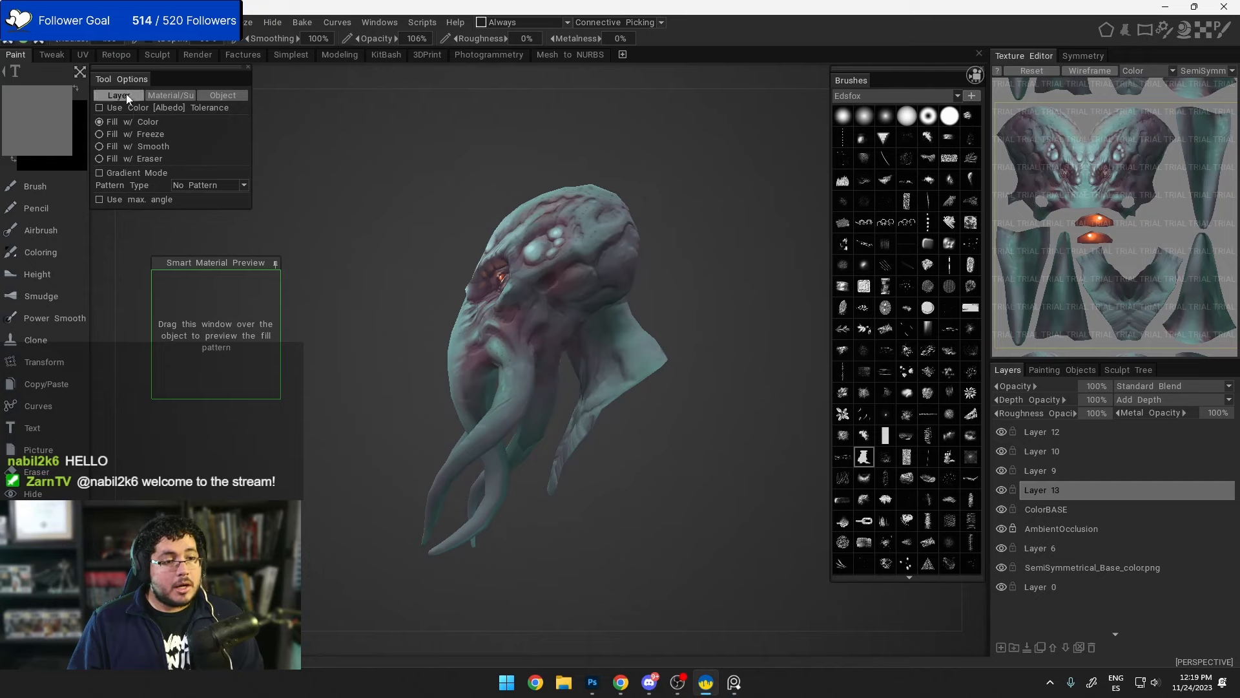
left_click(98, 145)
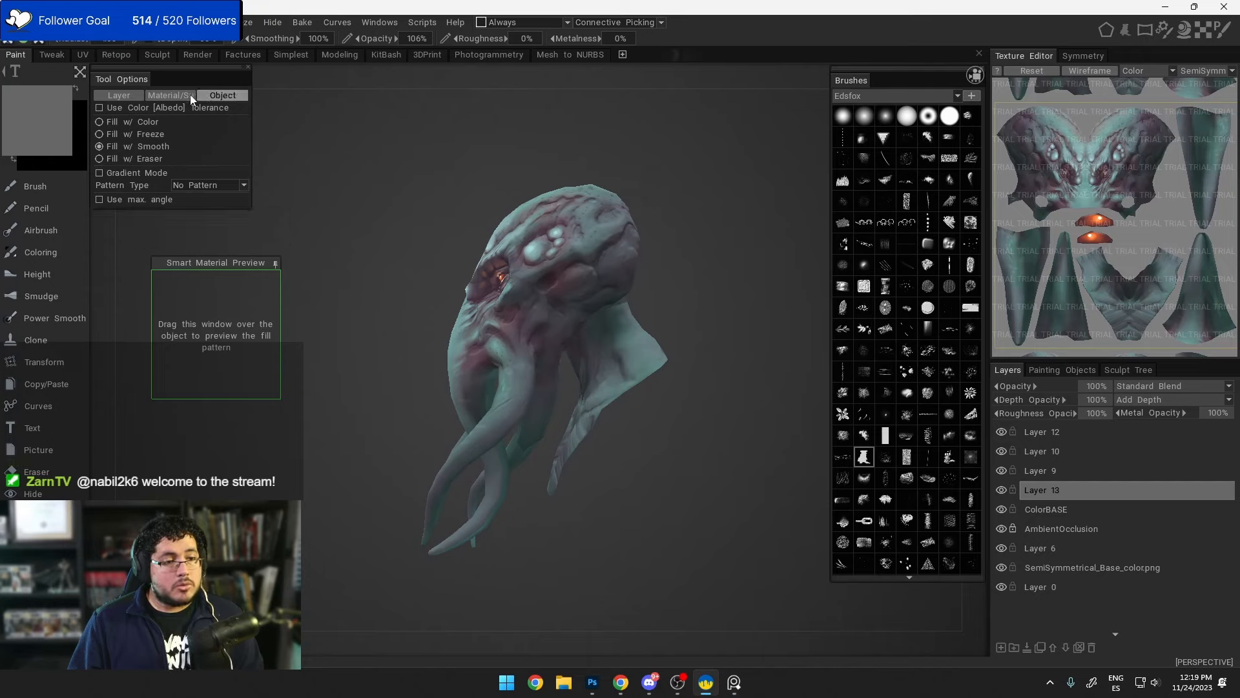
left_click(100, 173)
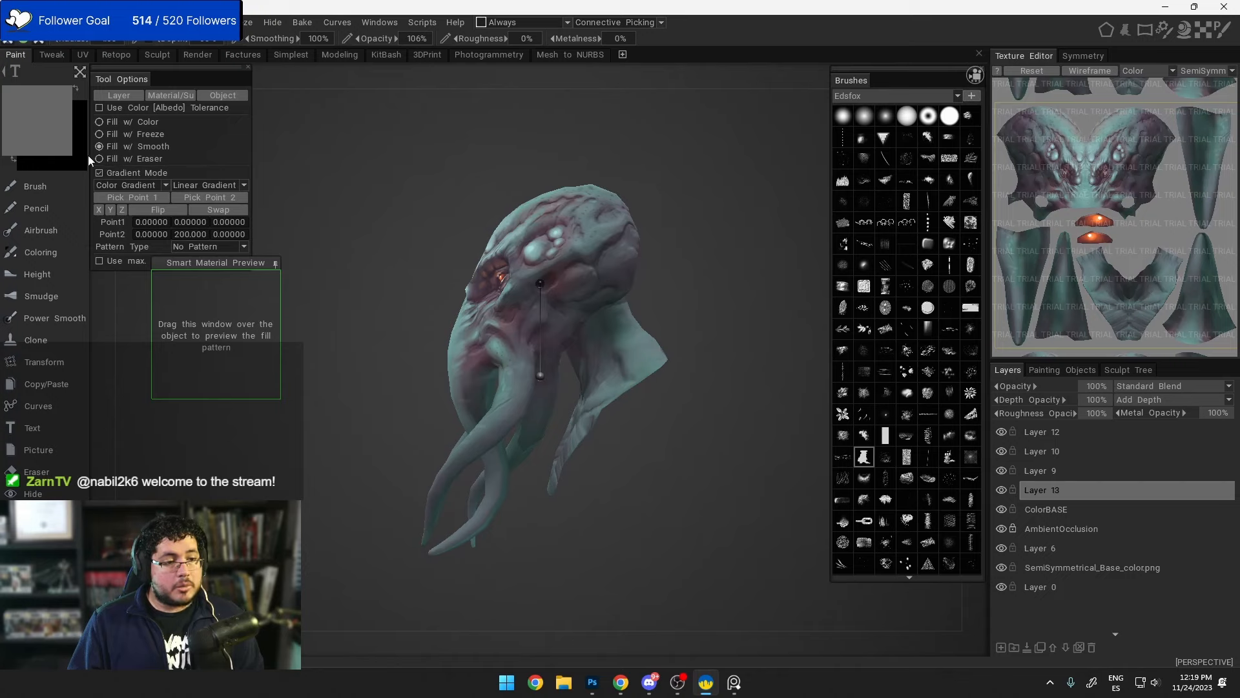
left_click(99, 122)
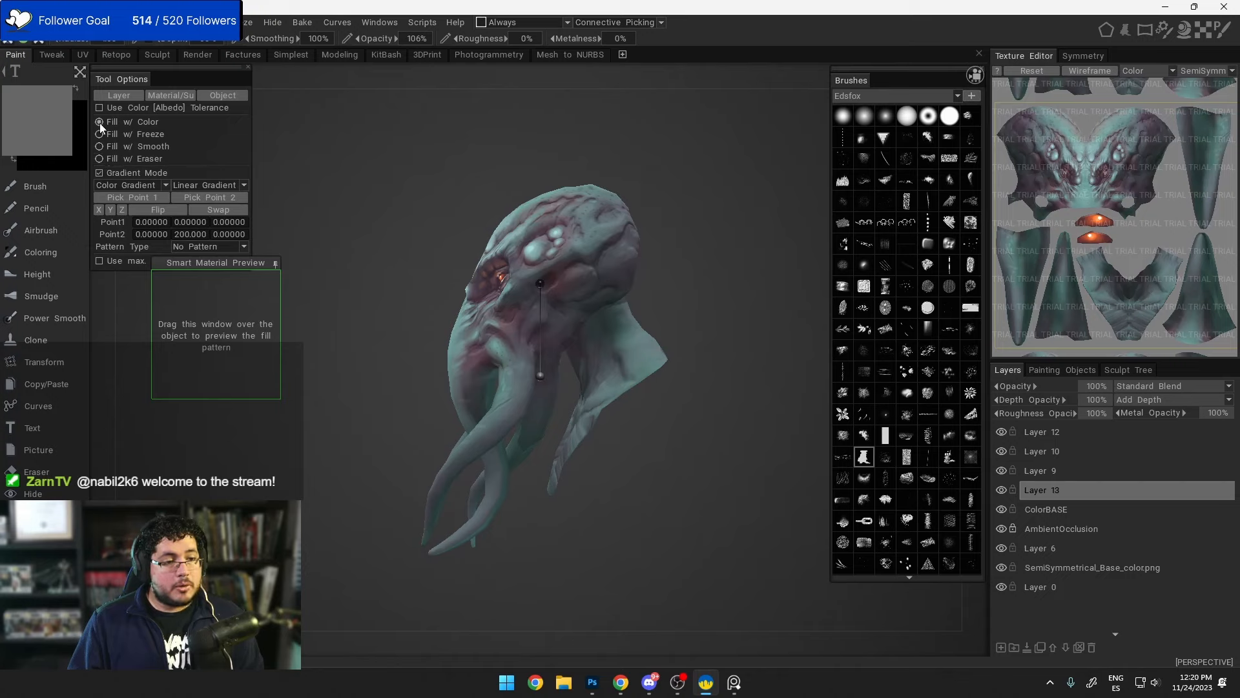
Step: Place the linear gradient's first point at the rear tip of the neck and its second point in front of the brow
left_click(149, 197)
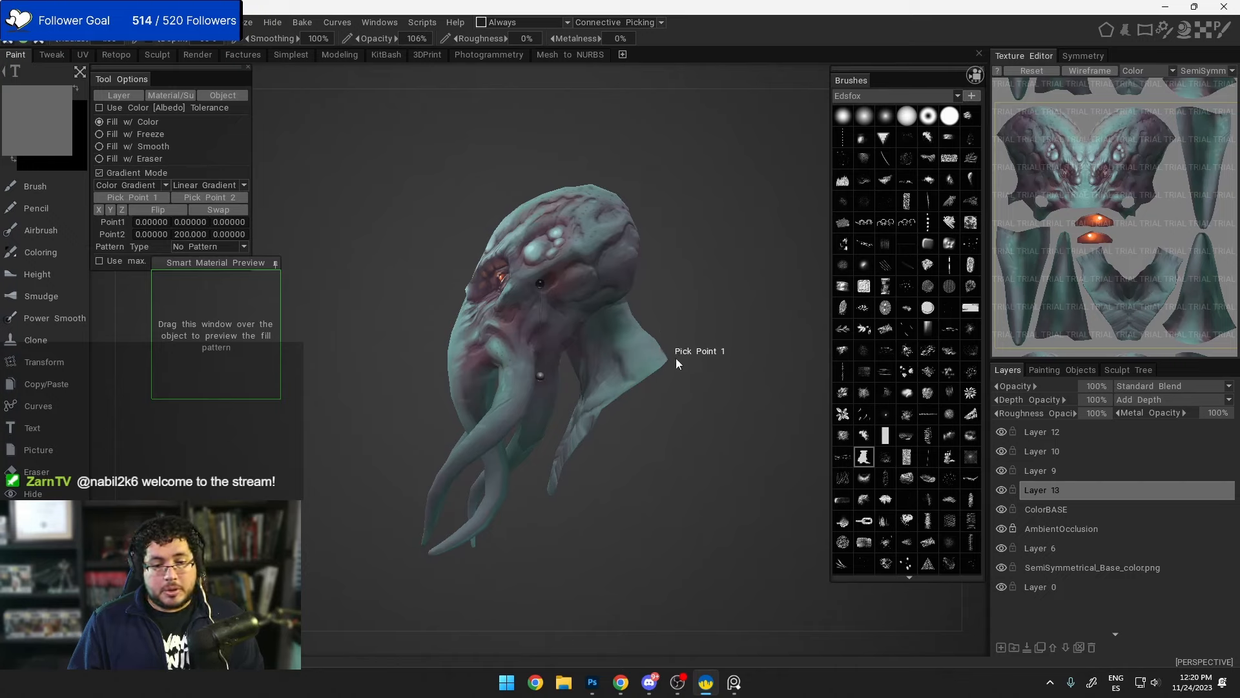
left_click_drag(685, 366, 676, 355)
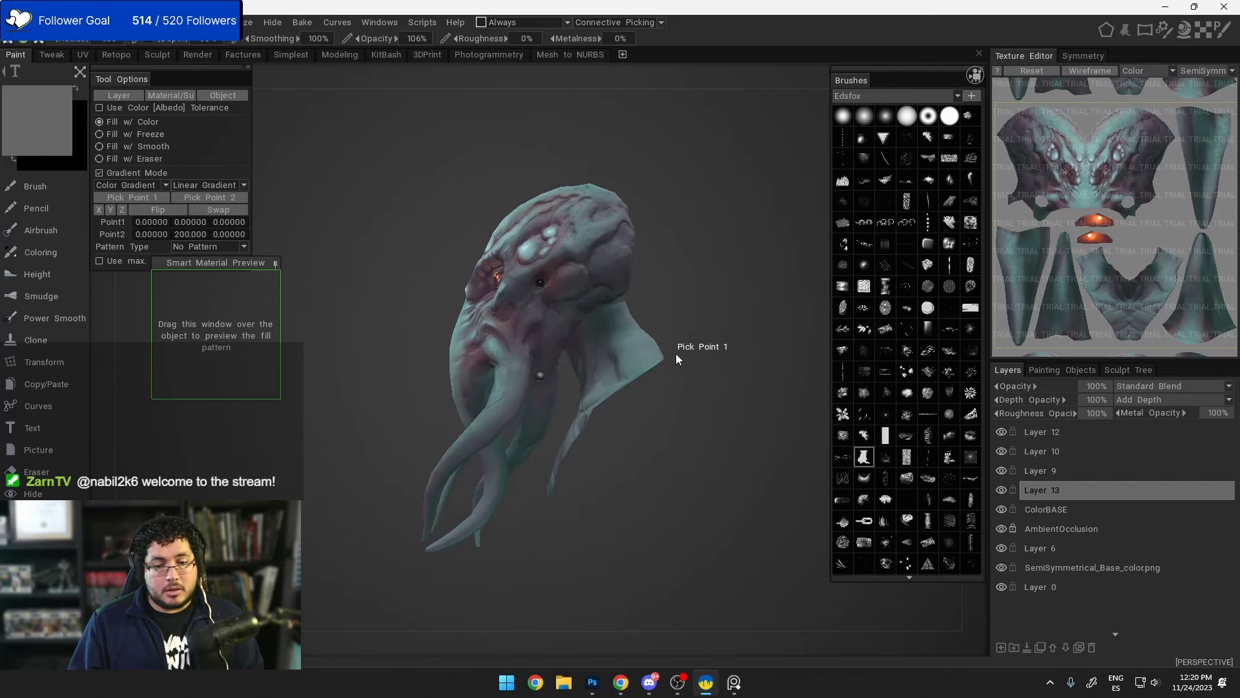
left_click(542, 284)
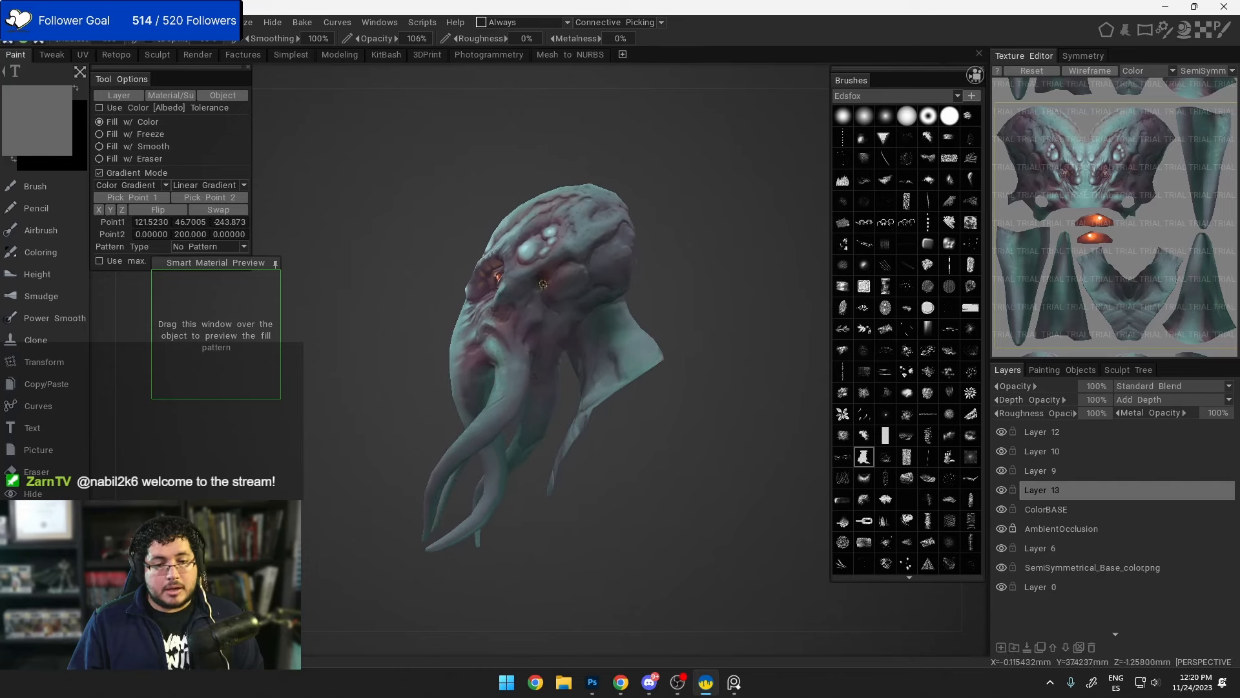
left_click(437, 259)
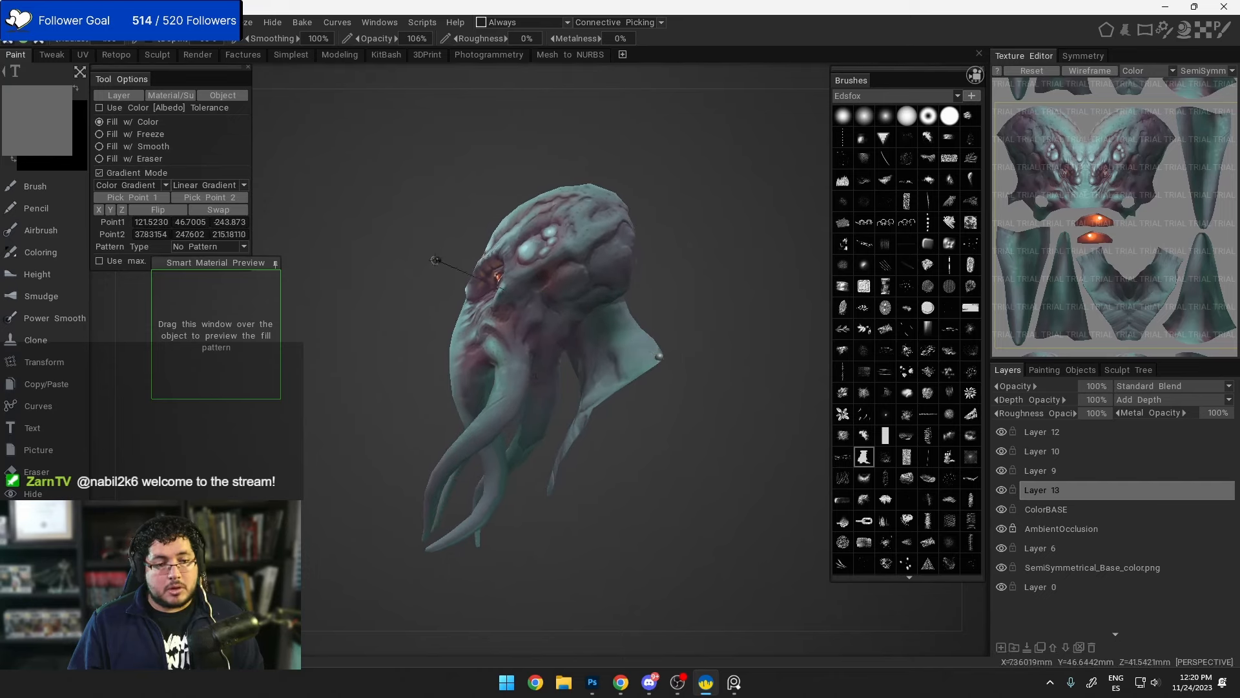
Step: Try dark red #351D1D as the foreground colour for the gradient's first point
left_click(146, 196)
left_click(59, 126)
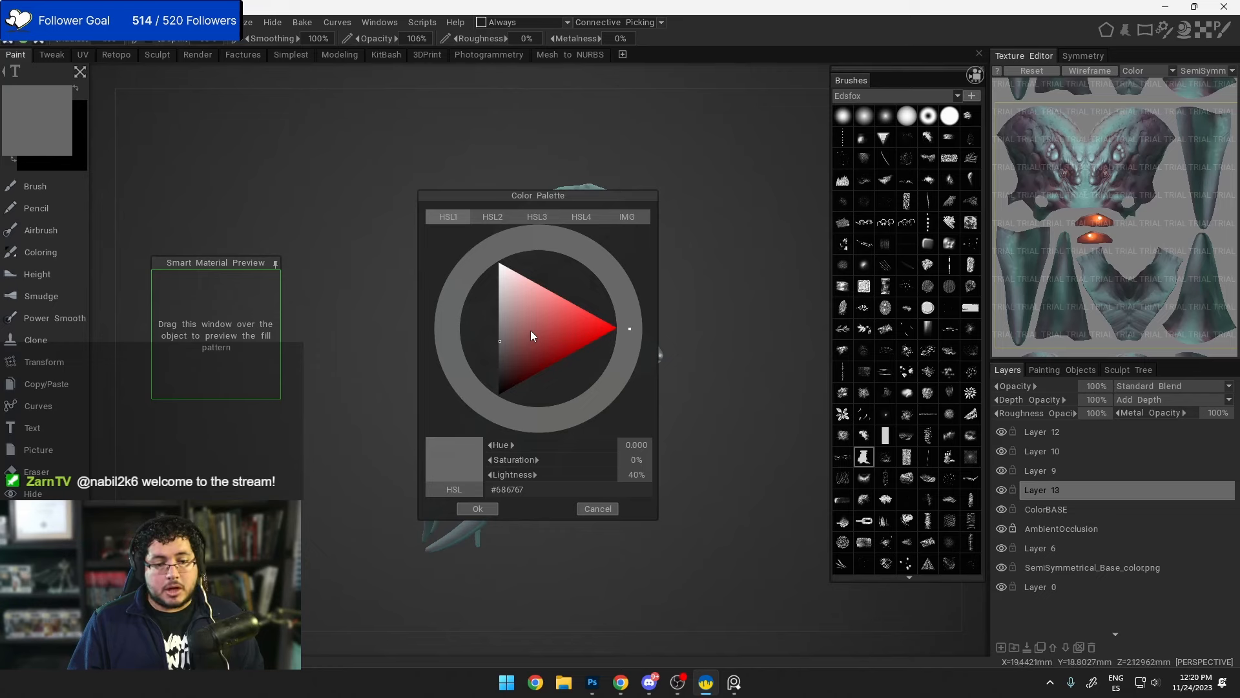
mouse_move(530, 331)
left_mouse_down()
mouse_move(492, 389)
mouse_move(511, 374)
left_mouse_up()
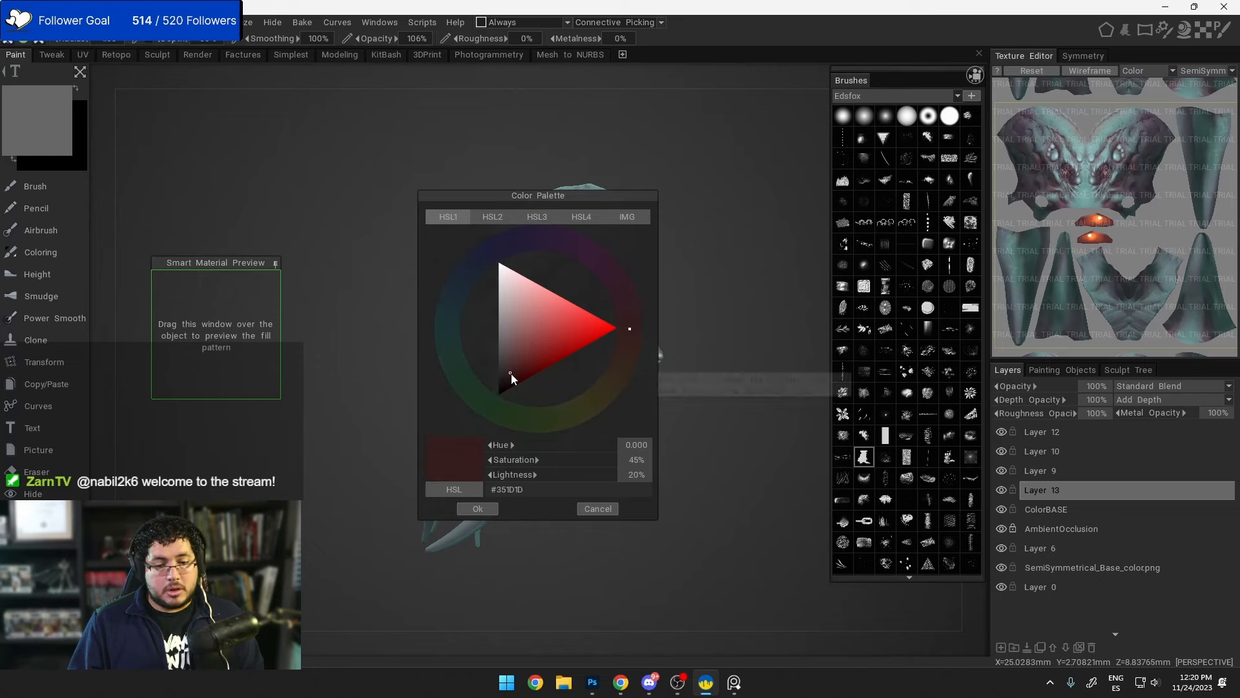
left_click(477, 508)
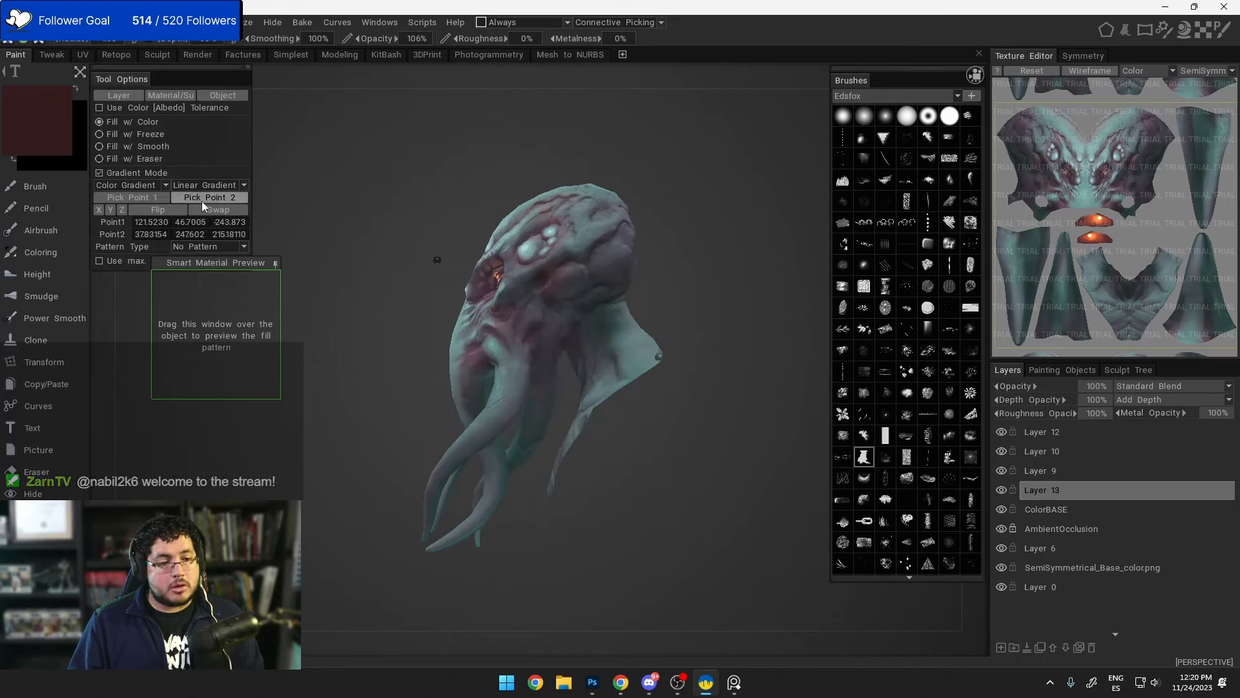
Step: Set the foreground colour for the gradient to pale teal #B7D2CC
left_click(202, 203)
left_click(25, 133)
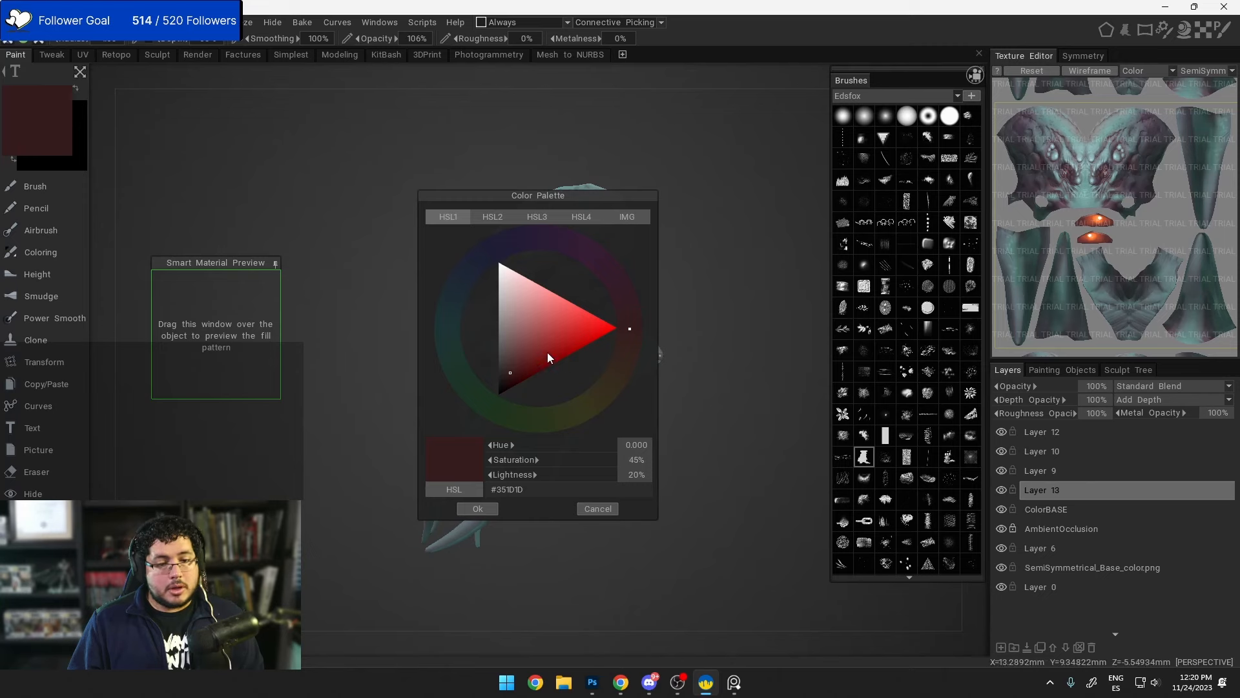
left_click(511, 294)
left_click(456, 360)
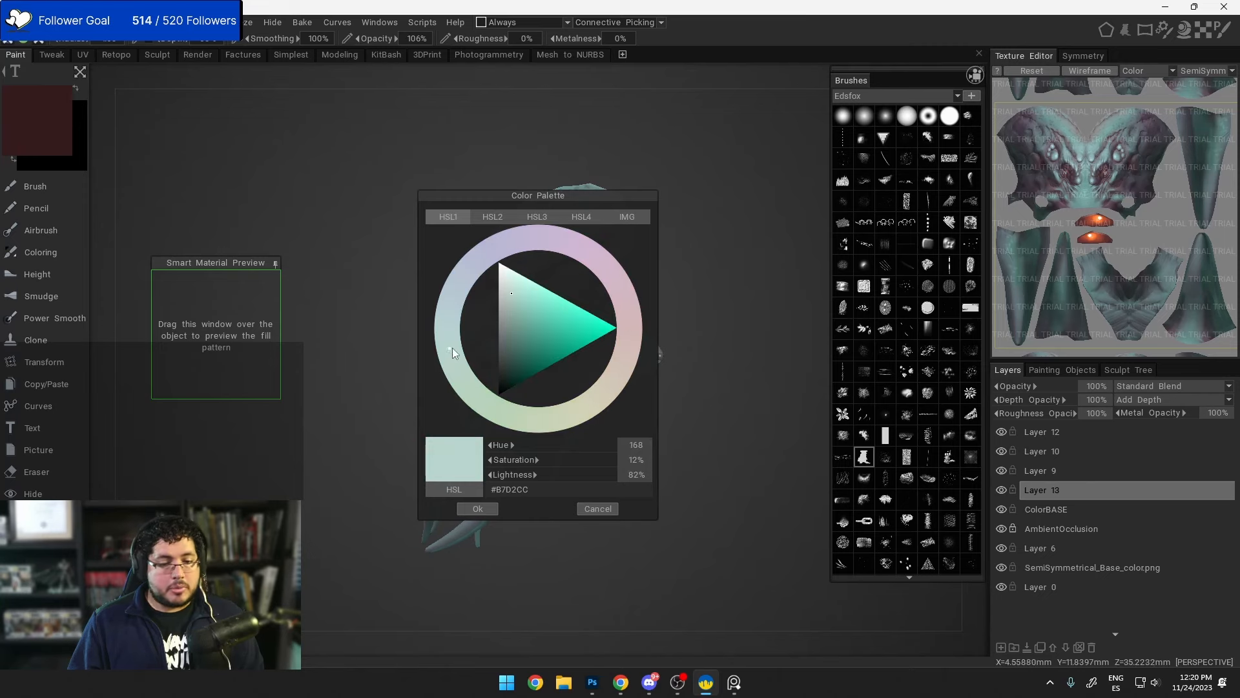
left_click(478, 509)
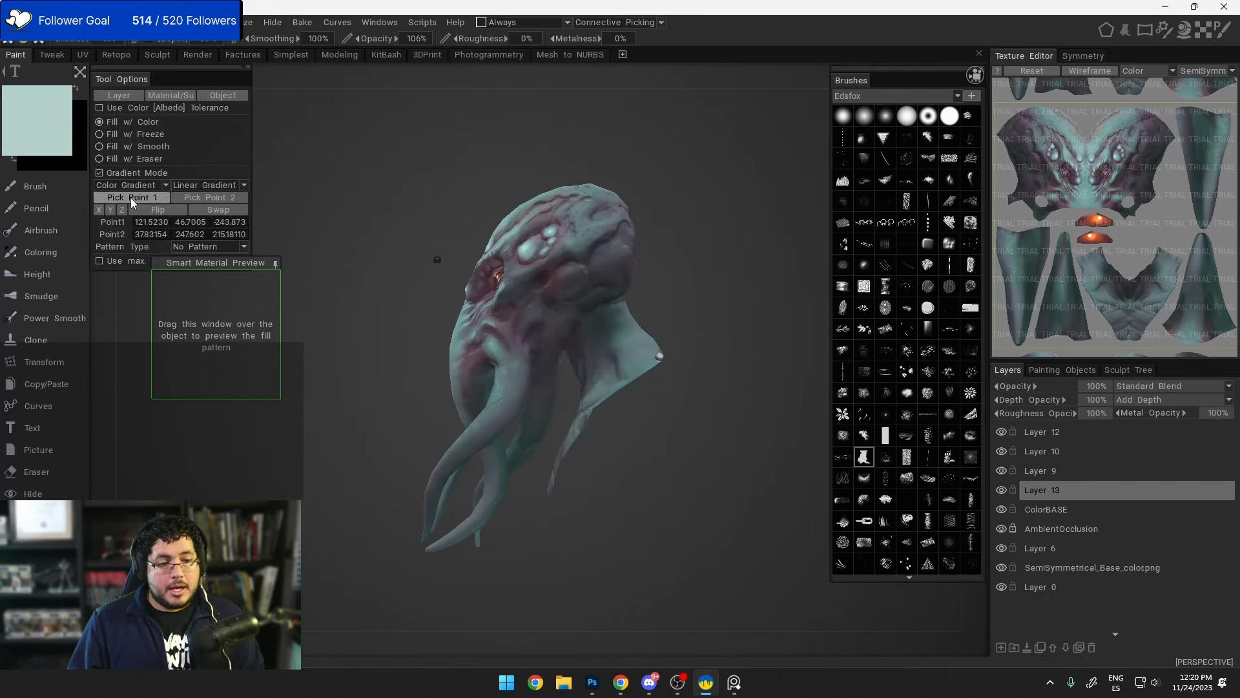
Step: Reposition the gradient's second point just in front of the brow and fill the new layer with the pale teal to black gradient
left_click(563, 282)
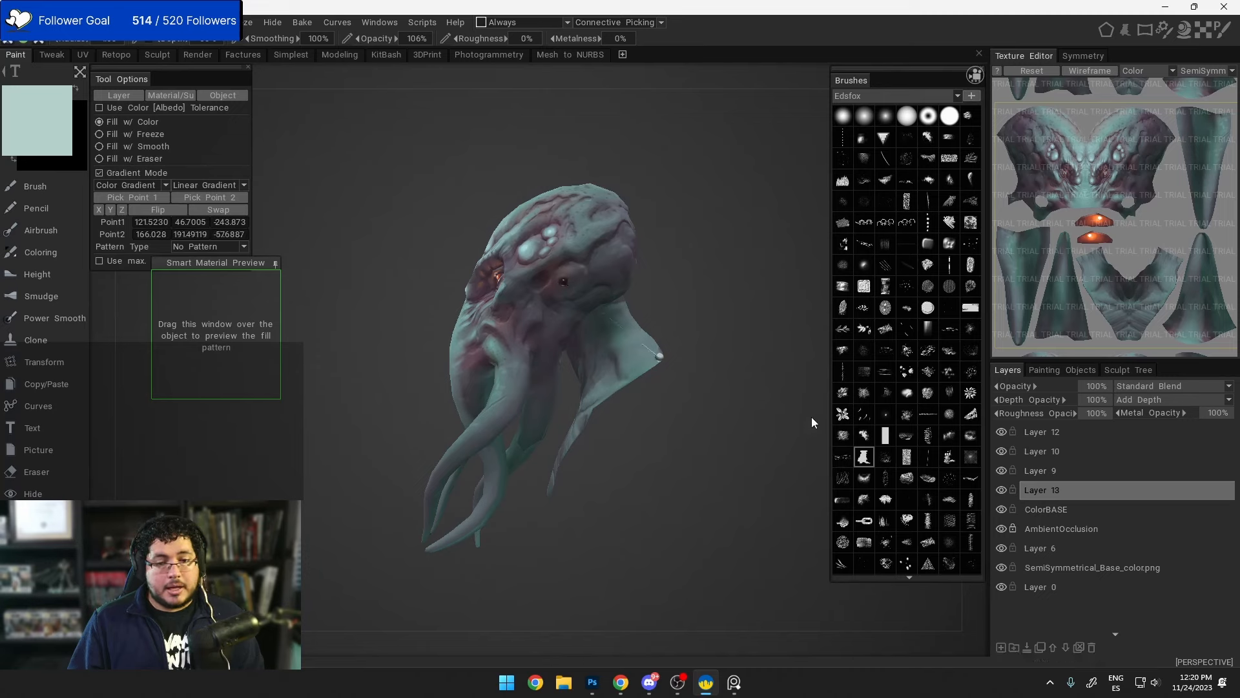
left_click_drag(564, 282, 458, 259)
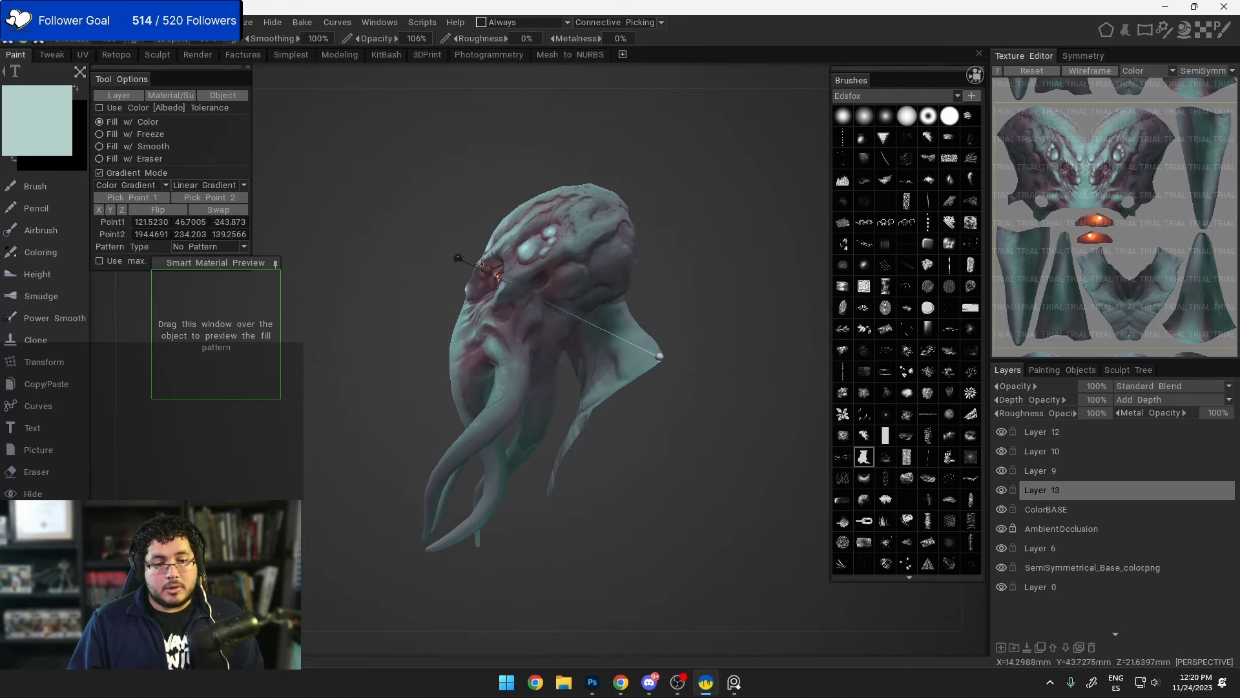
left_click(533, 333)
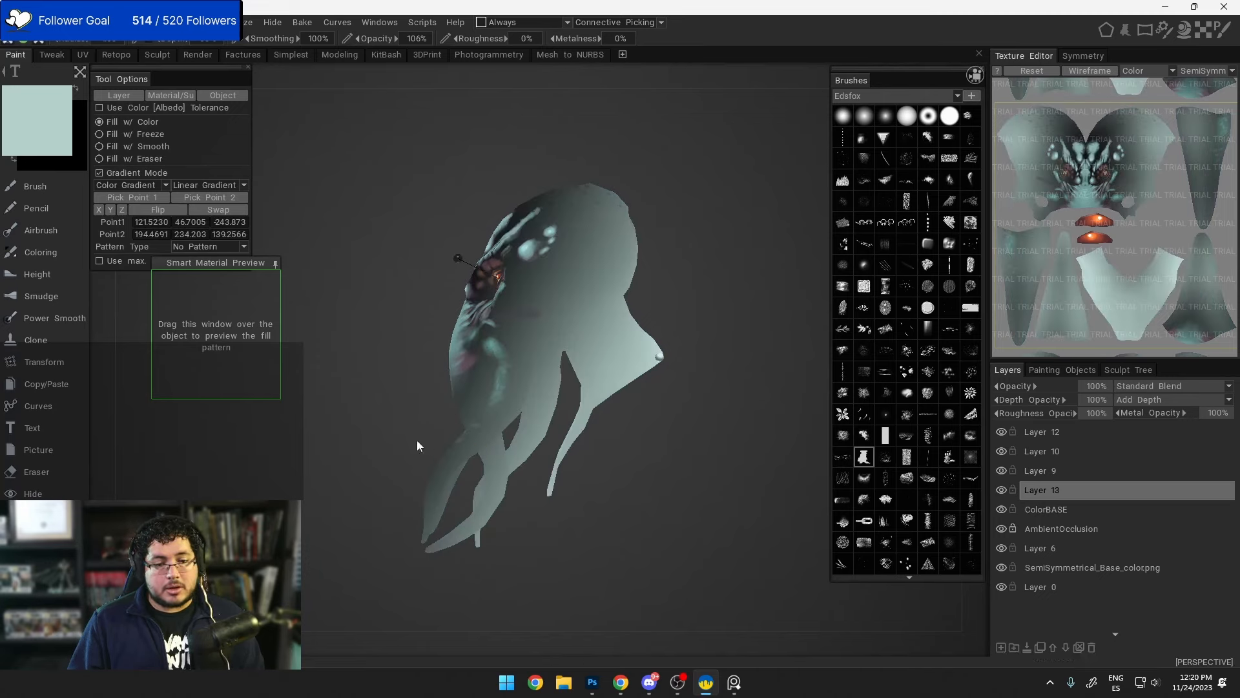
Step: Move the gradient's first point in front of the brow and its second point to the rear neck tip, and refill the layer
left_click_drag(417, 440, 448, 301)
left_click_drag(467, 258, 689, 385)
left_click_drag(664, 354, 446, 276)
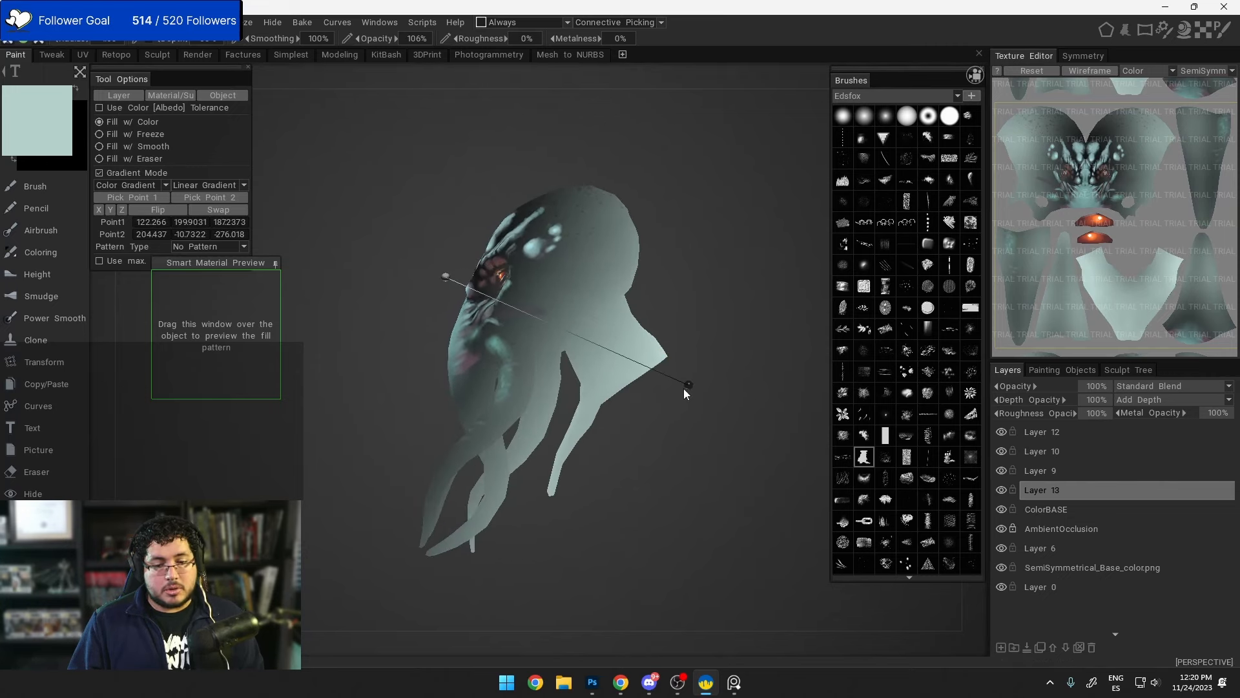
left_click_drag(686, 387, 675, 362)
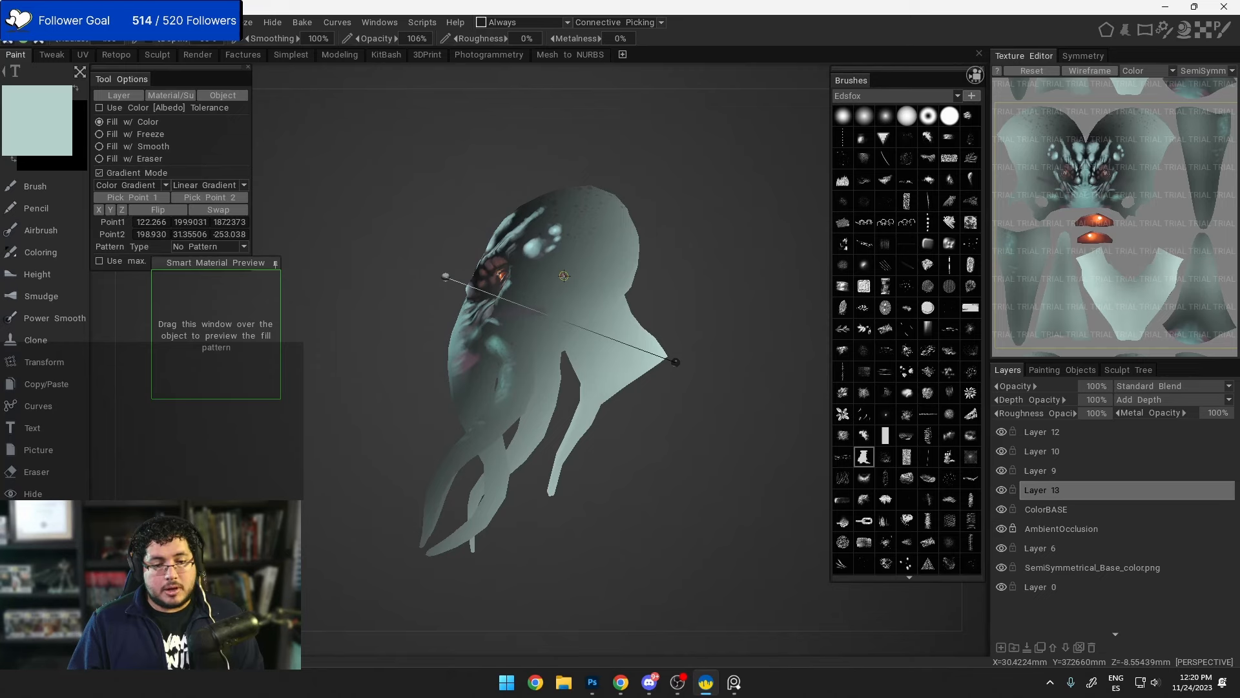
left_click(564, 276)
Step: Try a shorter gradient with its second point at the back of the head, and undo that fill
left_click_drag(701, 300, 623, 266)
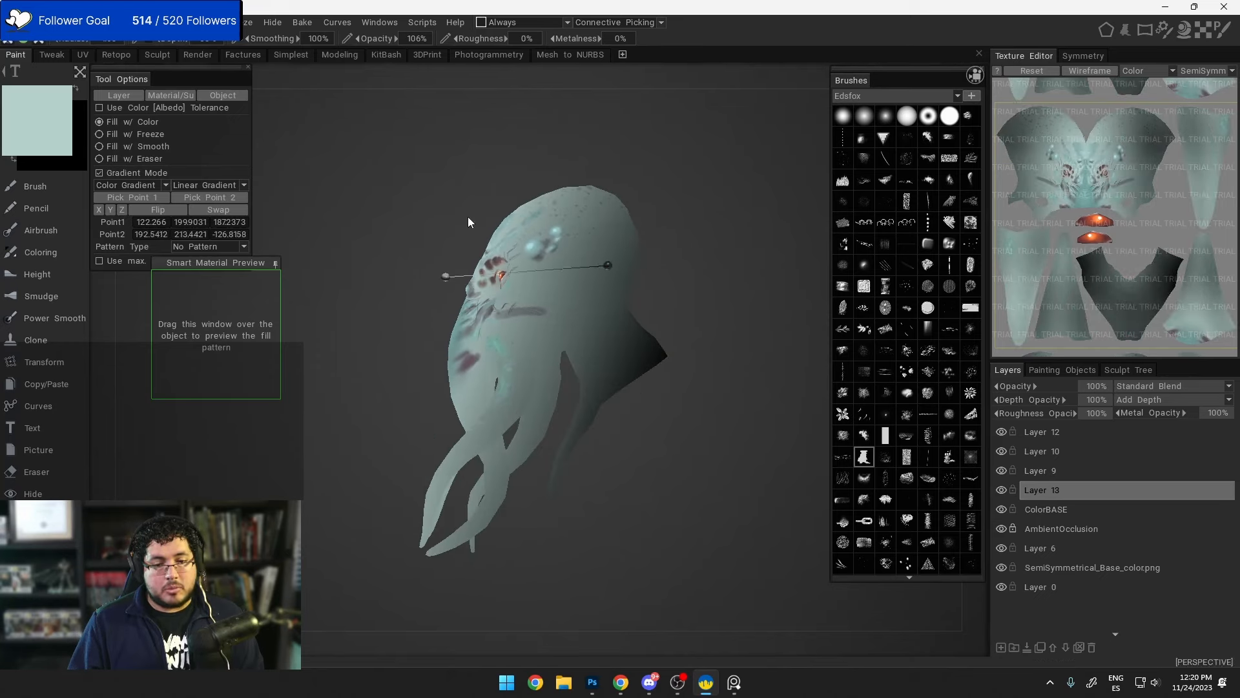
left_click(537, 216)
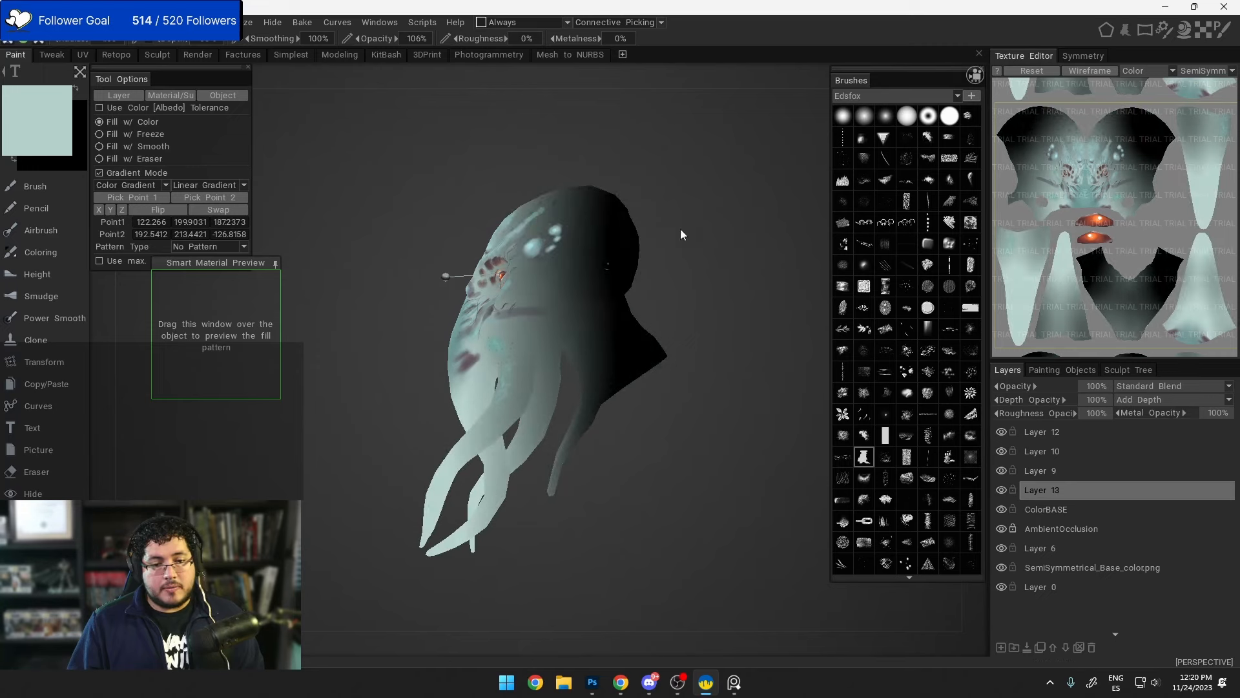
left_click_drag(680, 228, 929, 396)
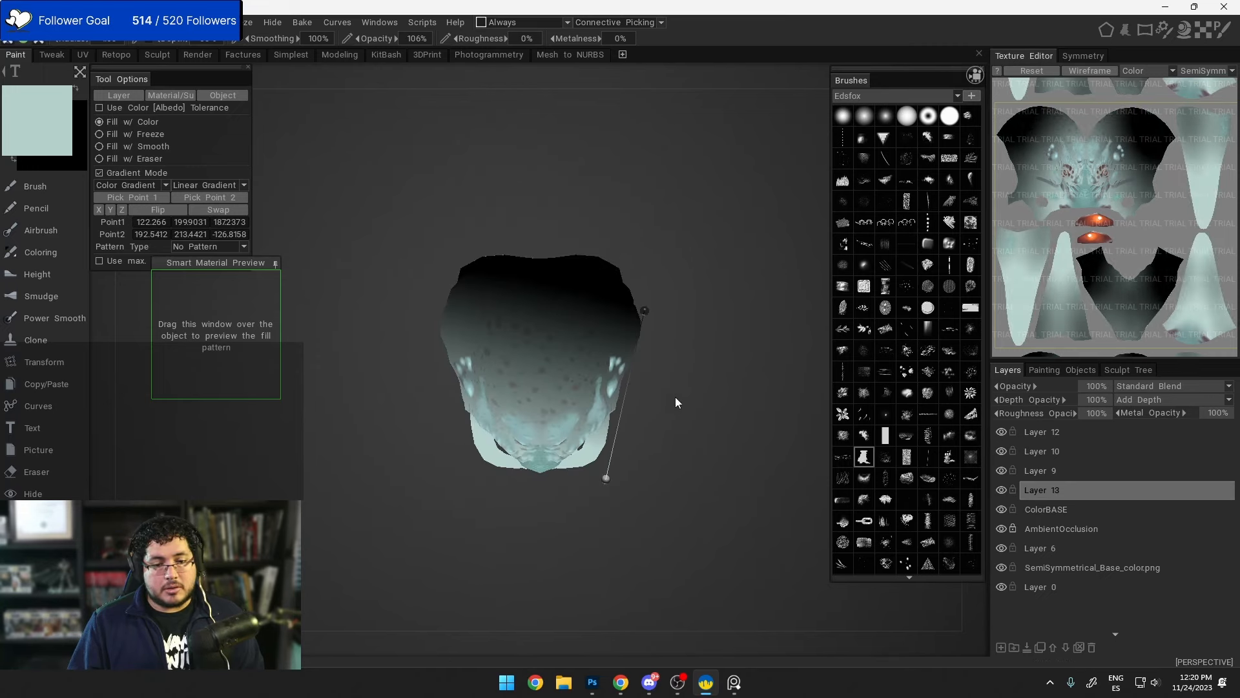
key("ctrl+z")
Step: Enable symmetry across the X axis, and try the gradient fill once with it before undoing the fill
left_click(1083, 56)
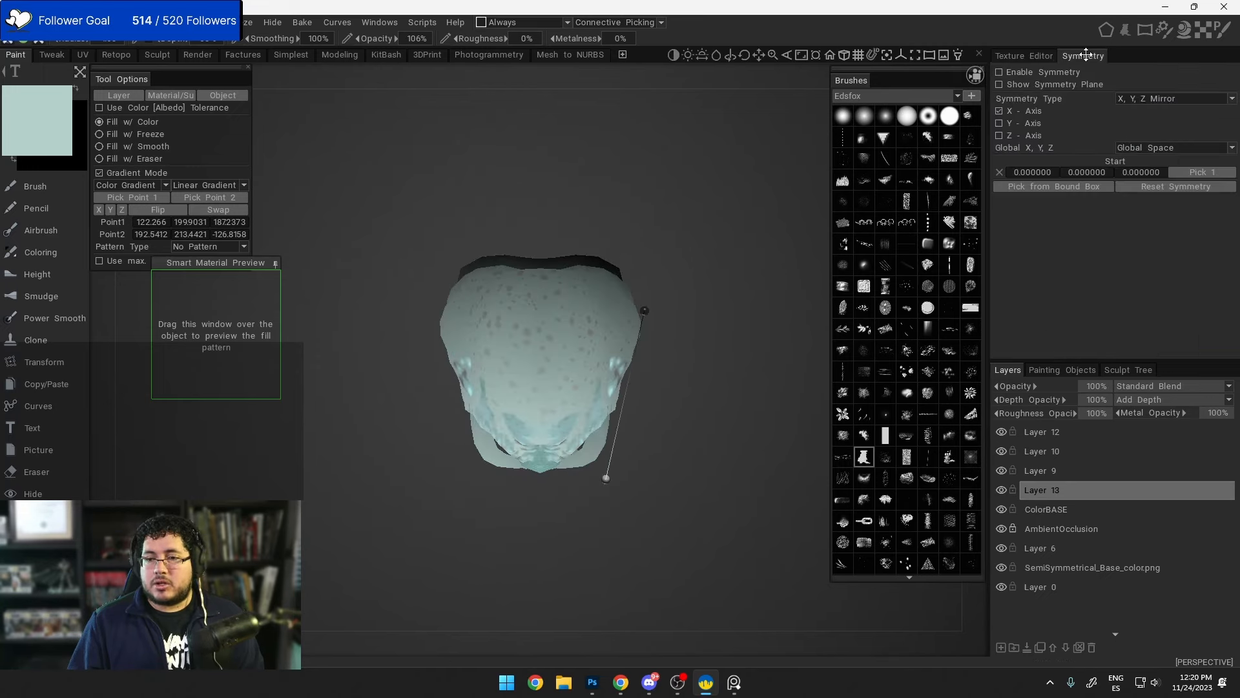
left_click(1000, 72)
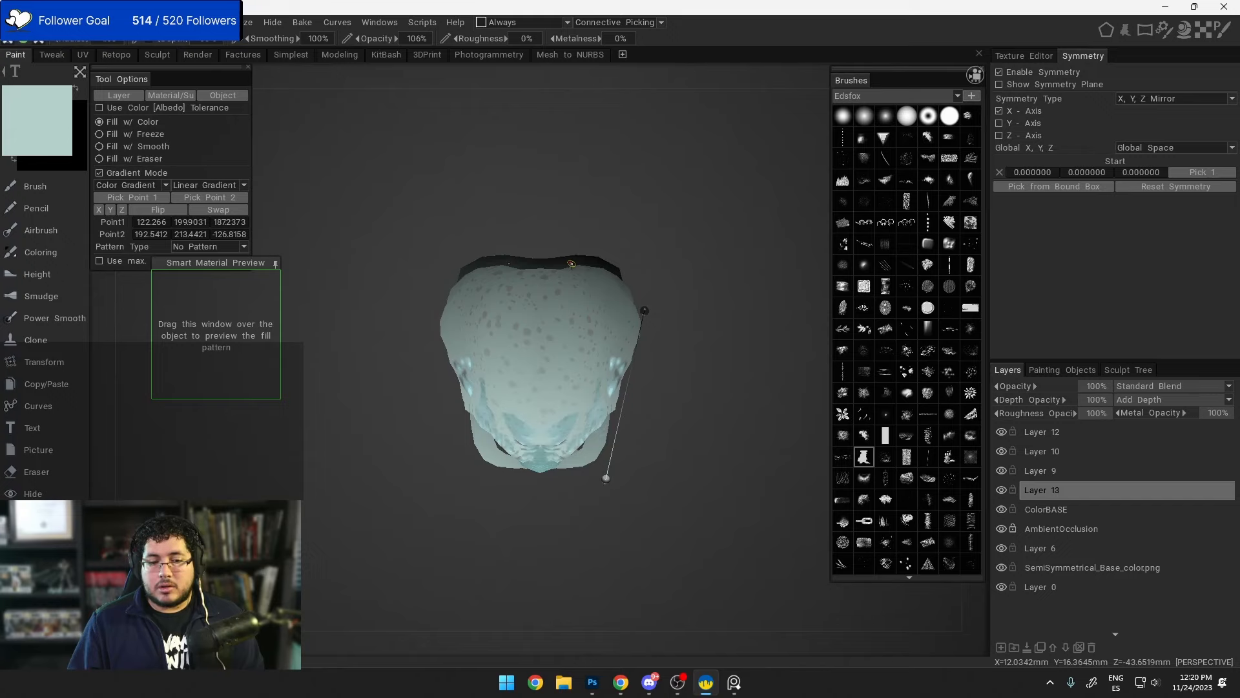
left_click(571, 263)
key("ctrl+z")
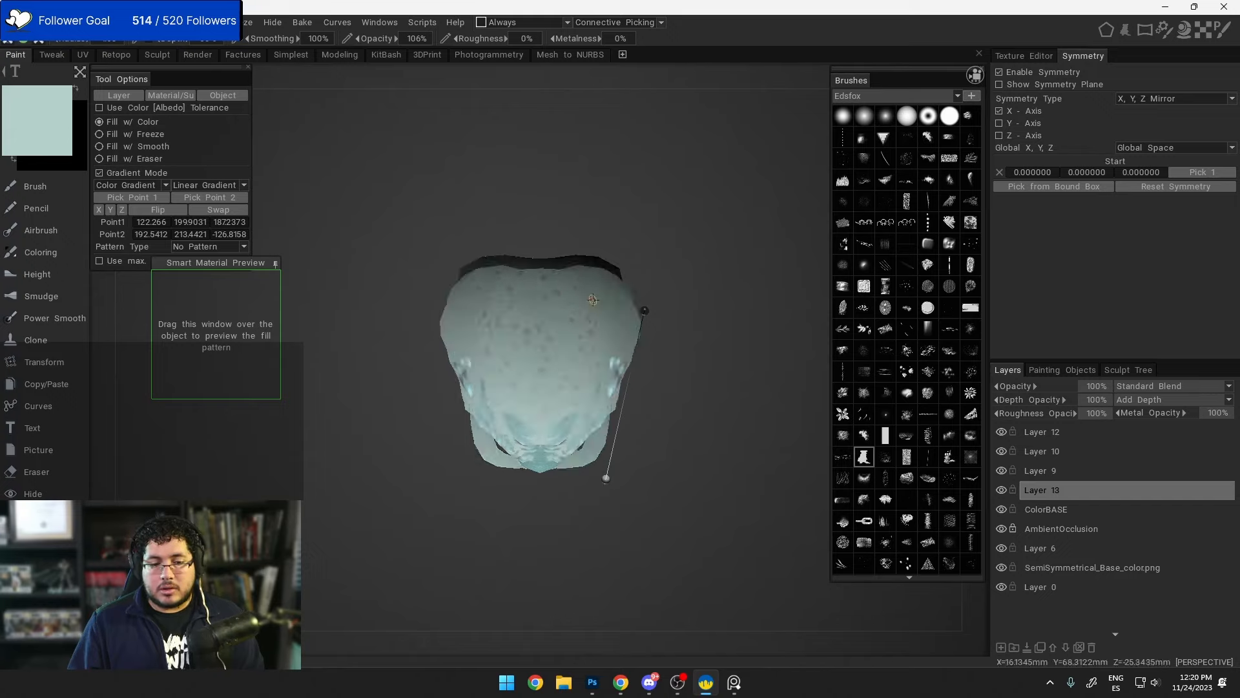
Step: Centre the gradient on the head, picking the second point at the back of the skull and the first point in front of the face
left_click_drag(664, 329, 641, 319)
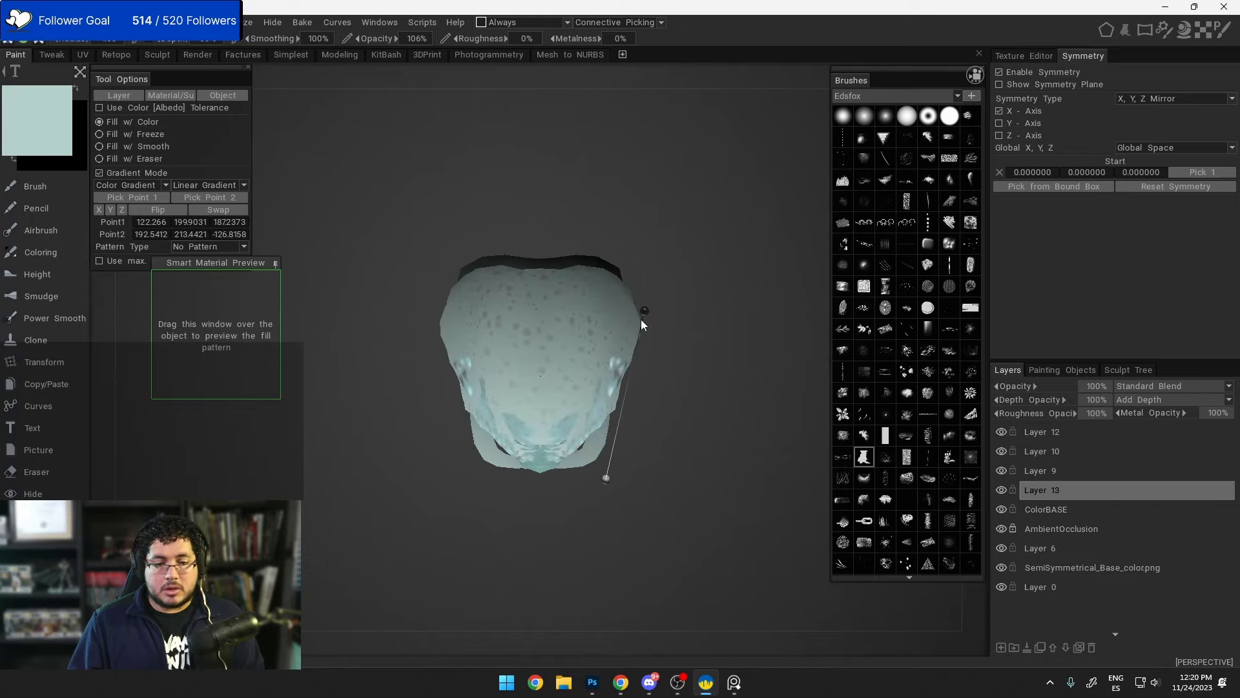
left_click(209, 198)
left_click(539, 272)
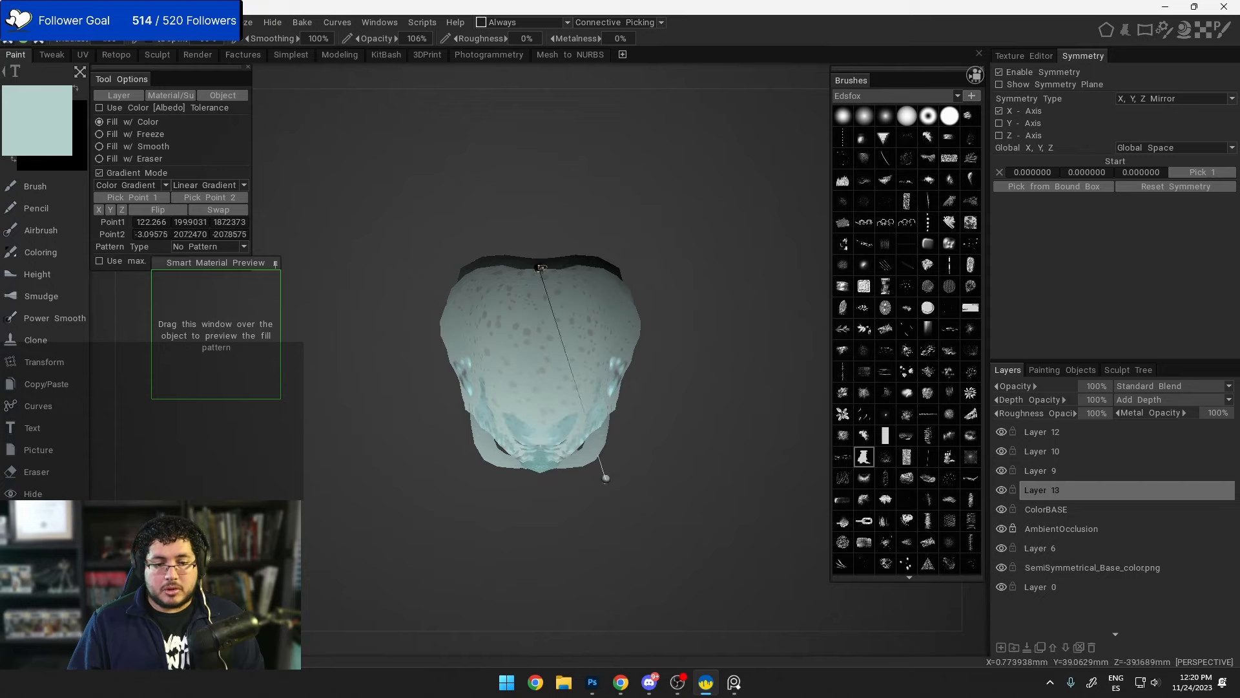
left_click(539, 491)
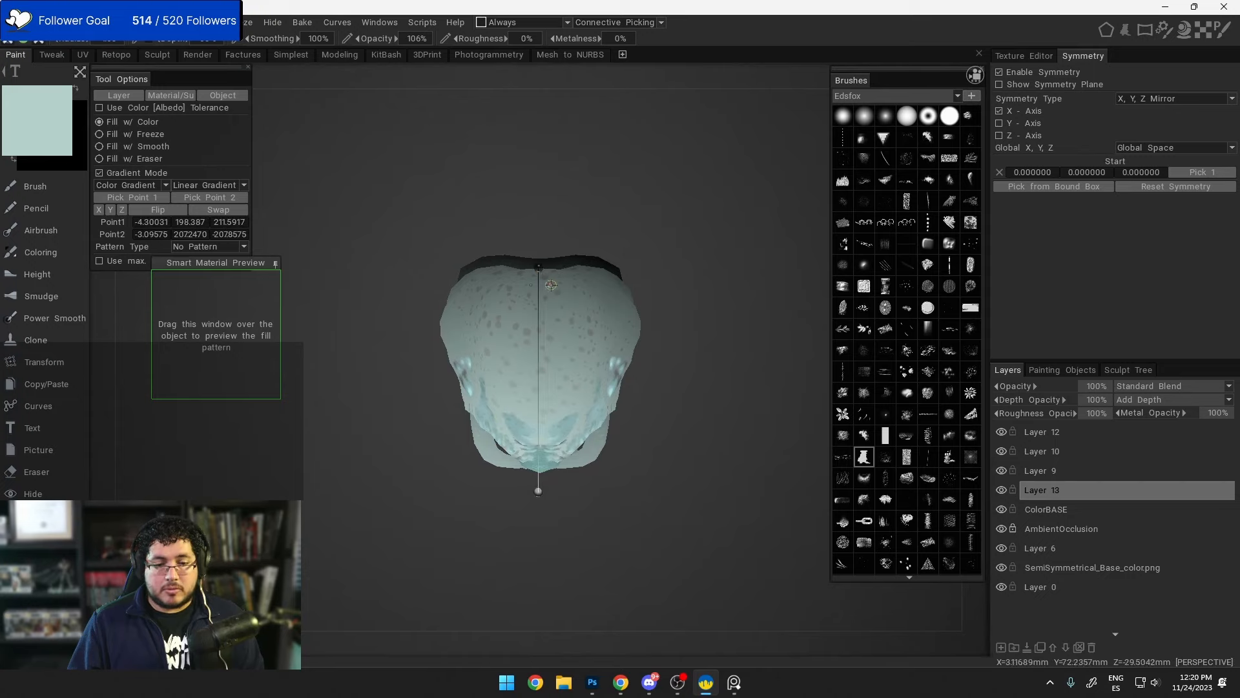
left_click_drag(696, 332, 731, 397)
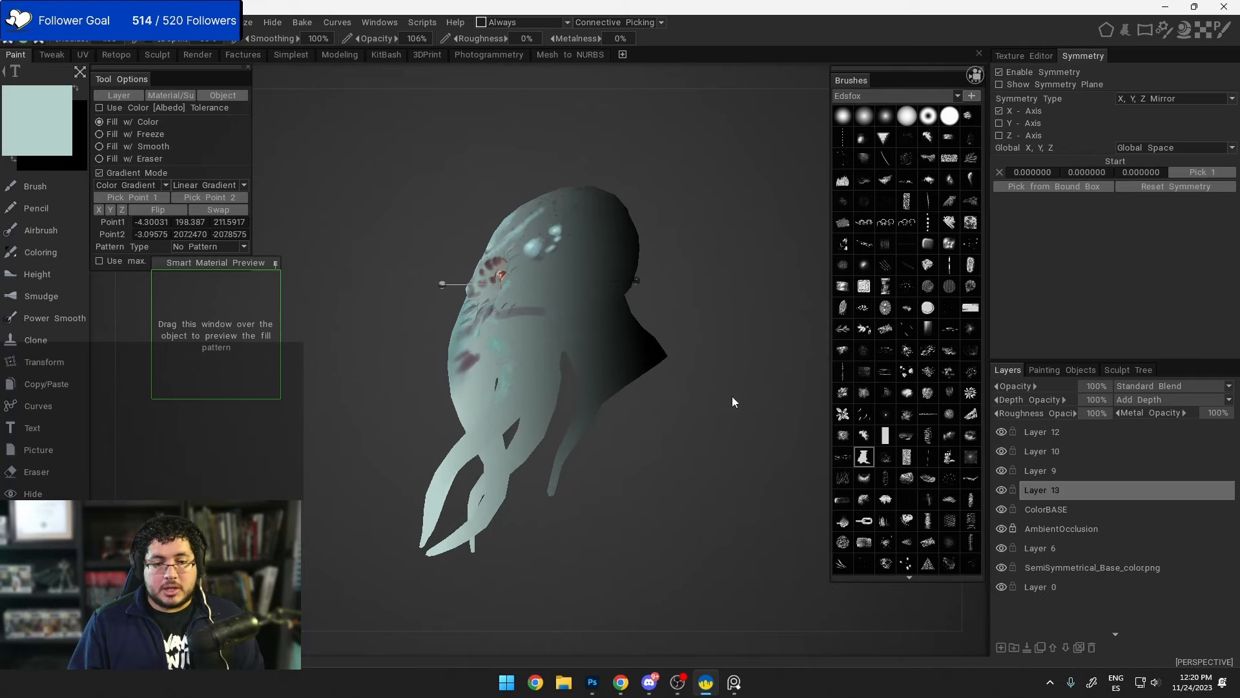
Step: Raise the gradient's first point above the brow, lower the second to the front of the neck, and refill the layer from pale teal to black
left_click_drag(645, 285, 622, 405)
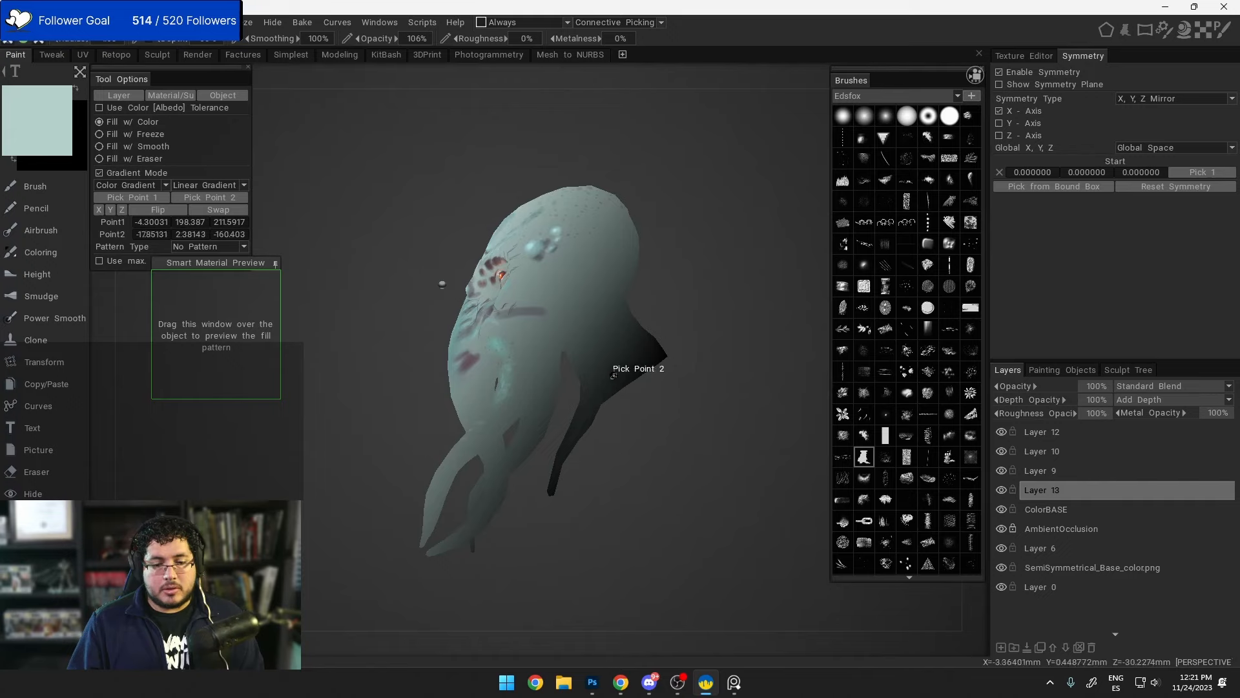
left_click_drag(613, 375, 601, 330)
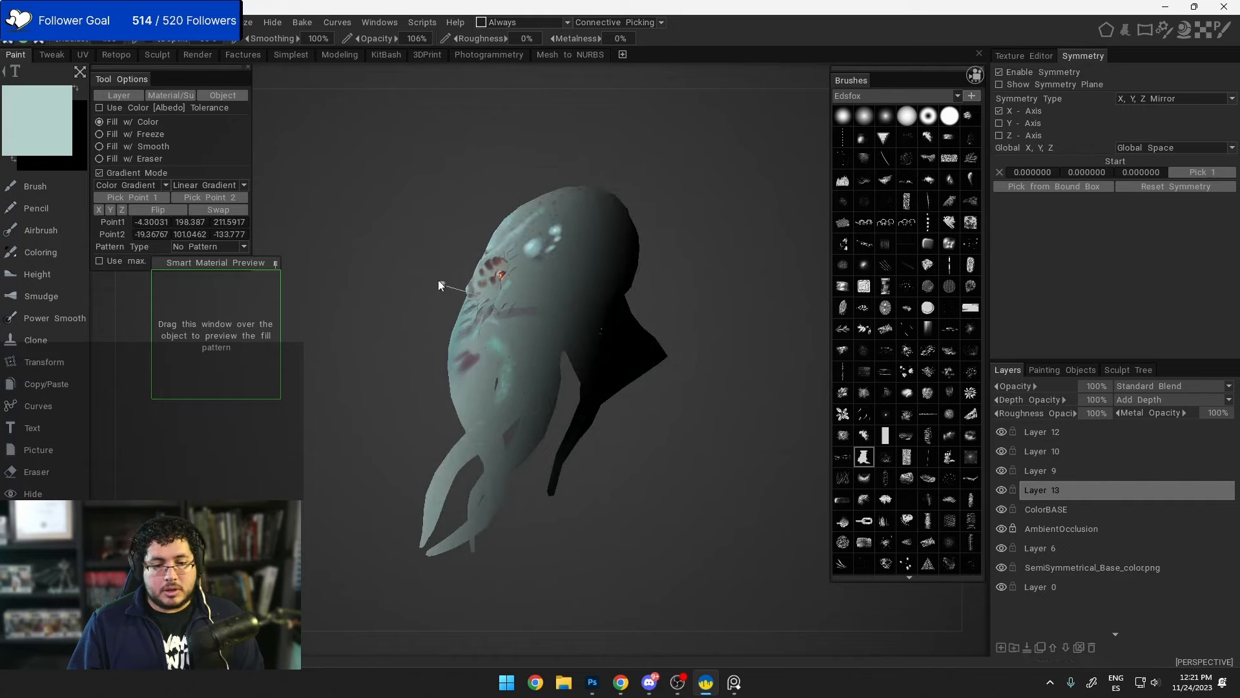
left_click_drag(442, 284, 455, 256)
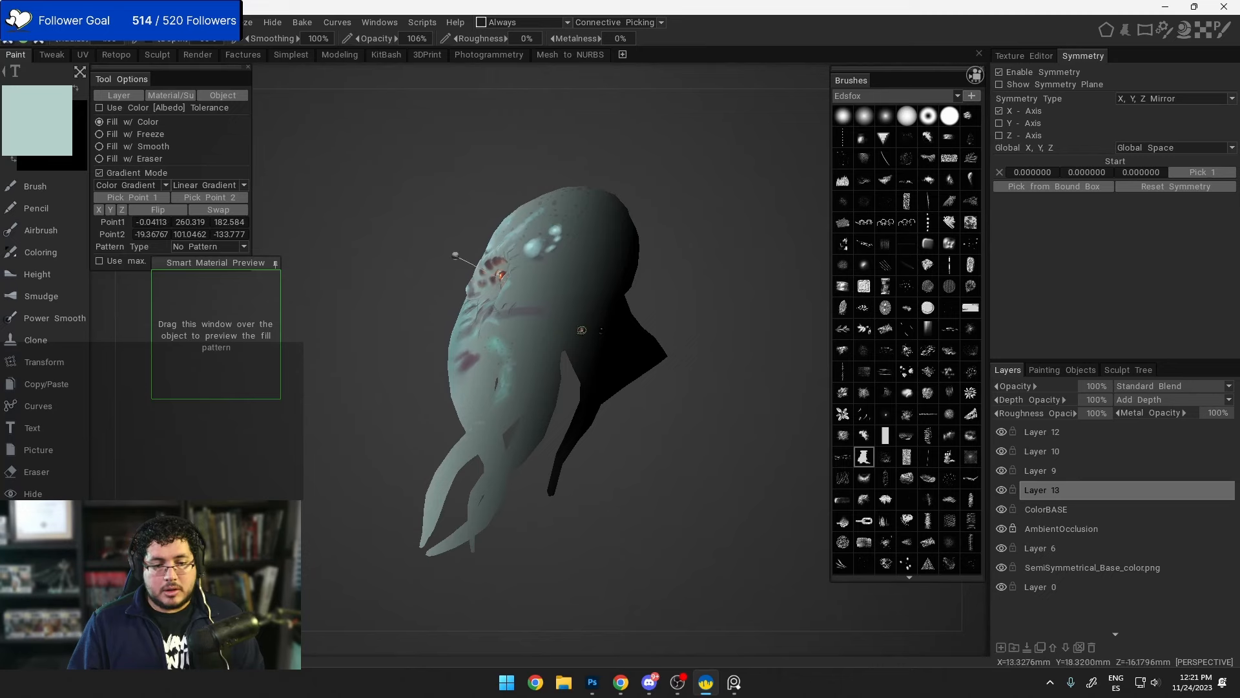
left_click_drag(602, 331, 566, 374)
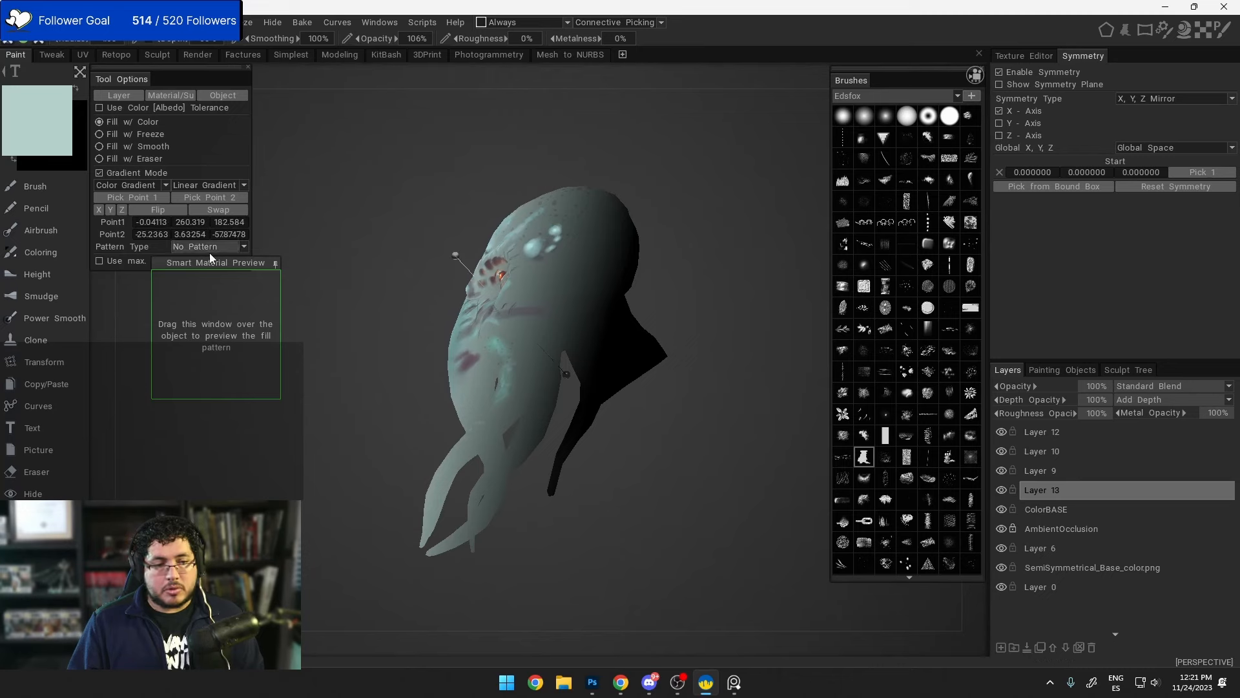
left_click(580, 273)
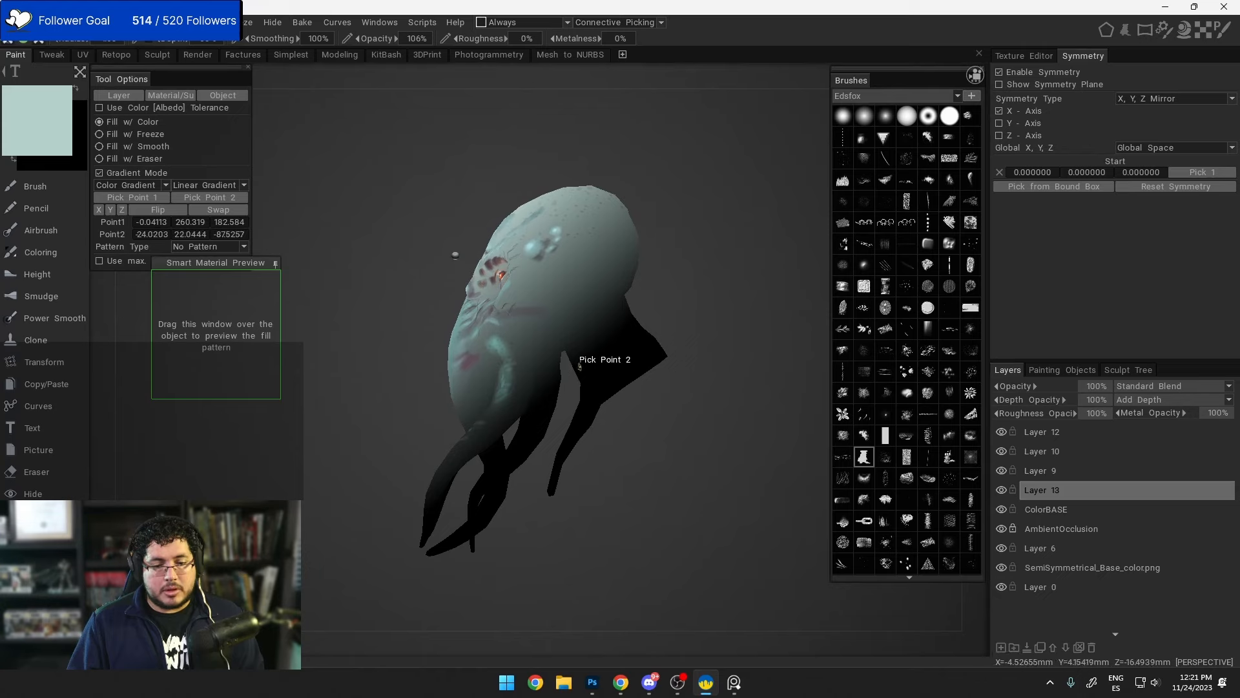
left_click_drag(567, 375, 546, 259)
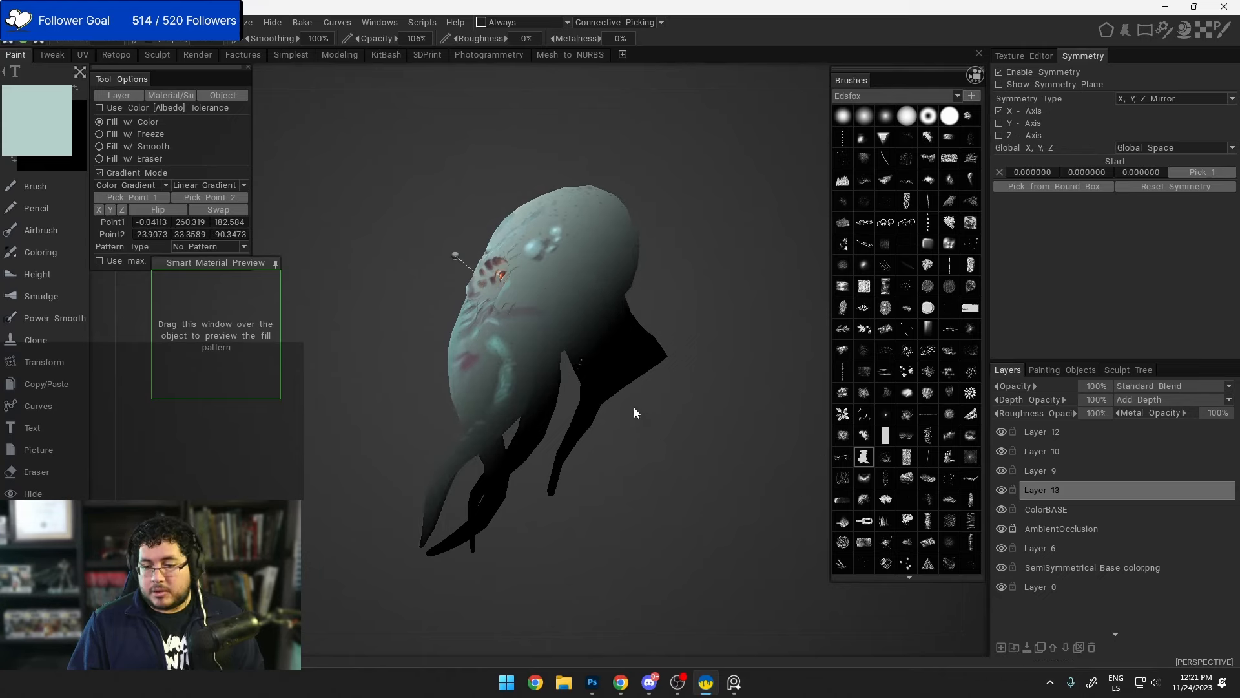
Step: Set the gradient layer's blending mode to Overlay and its opacity to 20%
left_click_drag(634, 407, 1161, 484)
left_click(1229, 386)
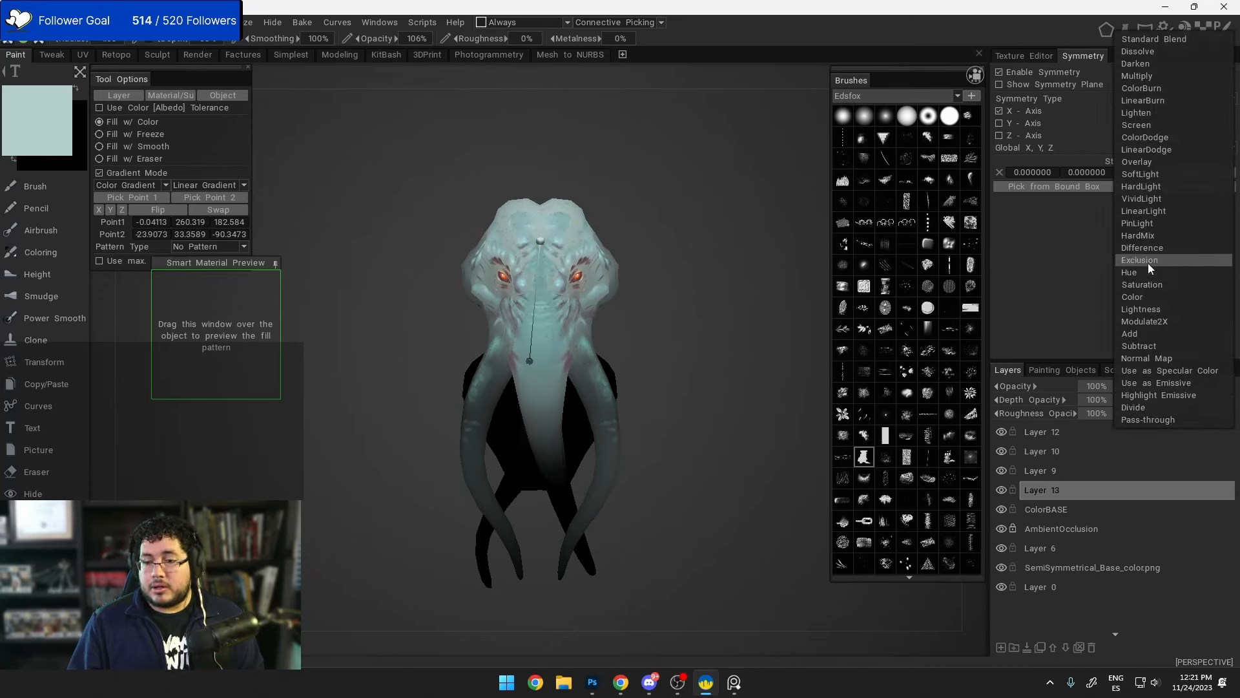
left_click(1148, 160)
mouse_move(672, 336)
left_mouse_down()
mouse_move(694, 345)
mouse_move(631, 354)
mouse_move(692, 368)
mouse_move(564, 386)
mouse_move(664, 381)
mouse_move(631, 416)
mouse_move(691, 397)
left_mouse_up()
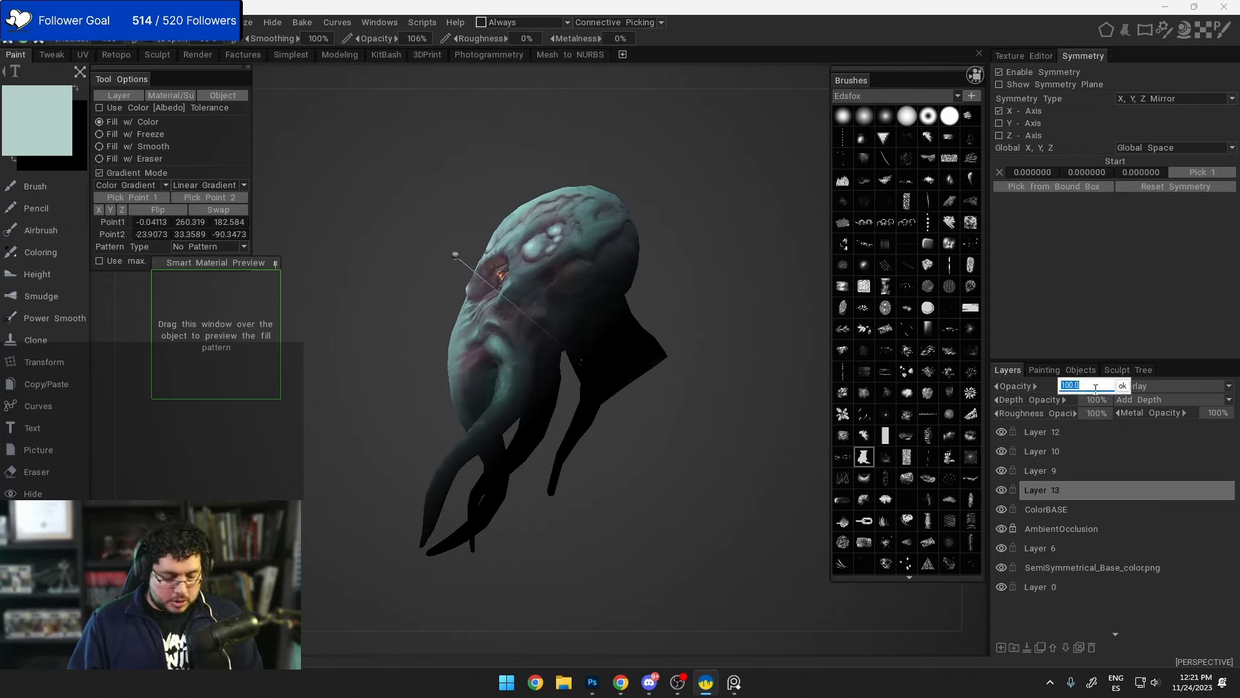
type("20")
key("Return")
left_click_drag(783, 348, 619, 335)
scroll(618, 330, "down", 2)
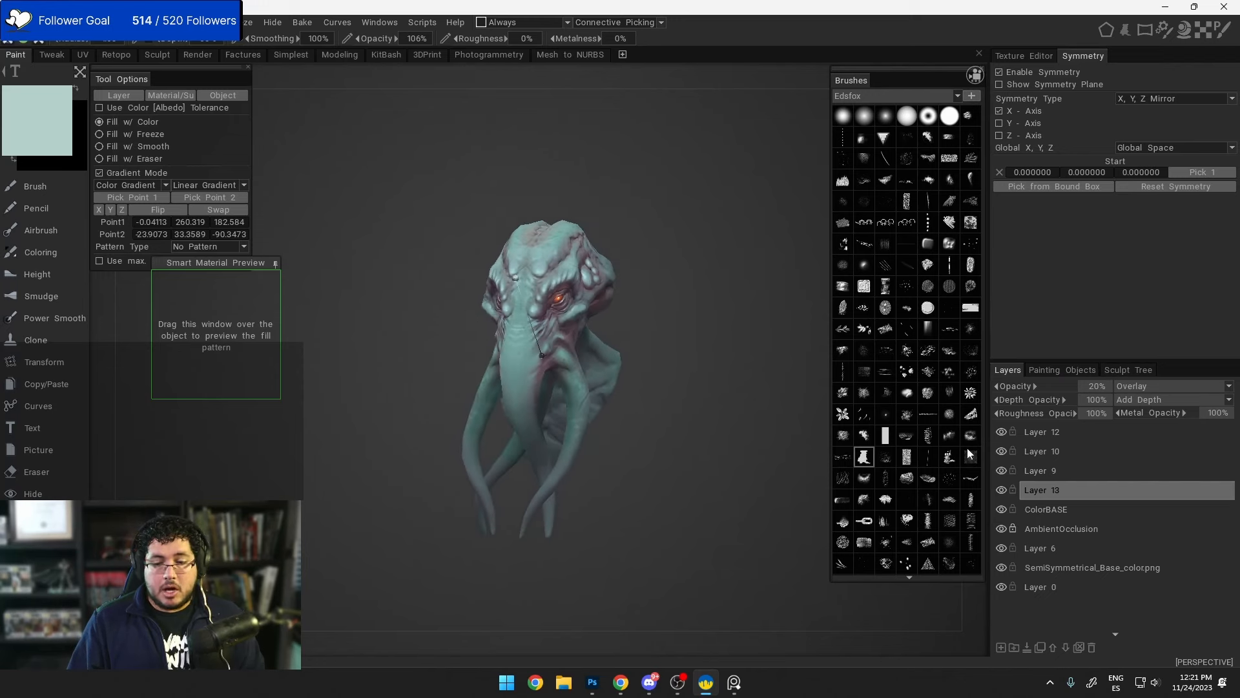
Step: Lock Layer 13, switch to the Brush tool and dismiss the locked-layer notice
left_click(1009, 491)
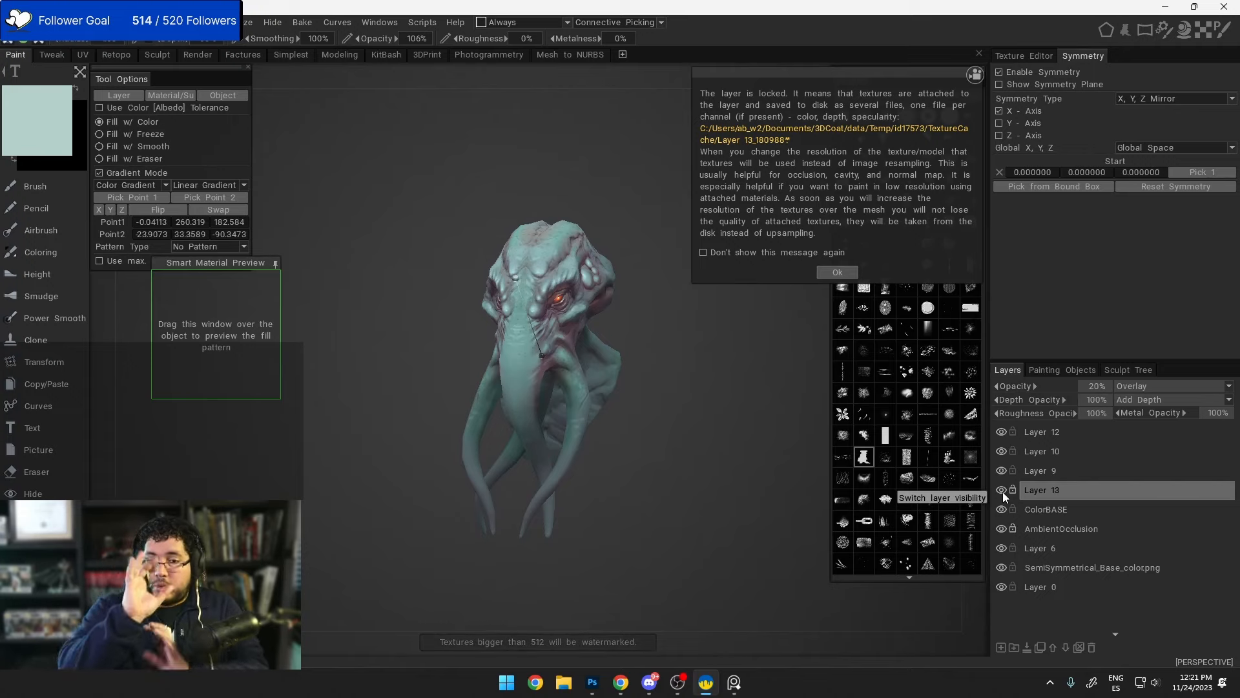
left_click_drag(753, 381, 673, 370)
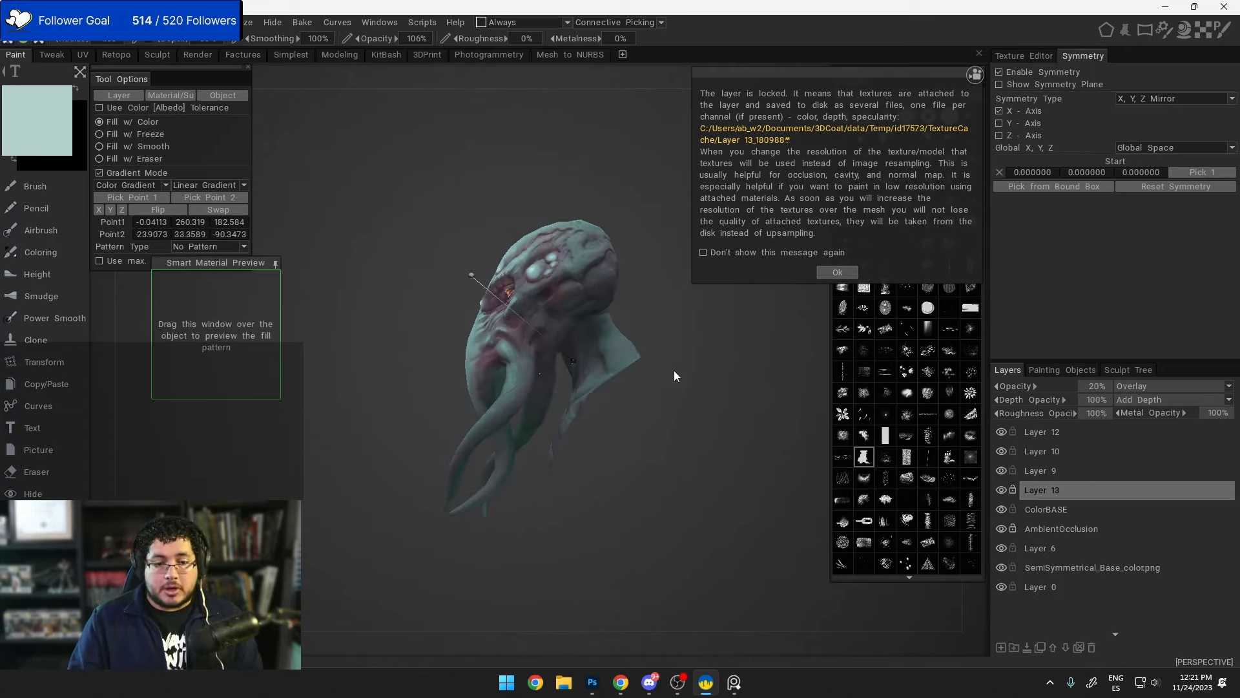
left_click(26, 184)
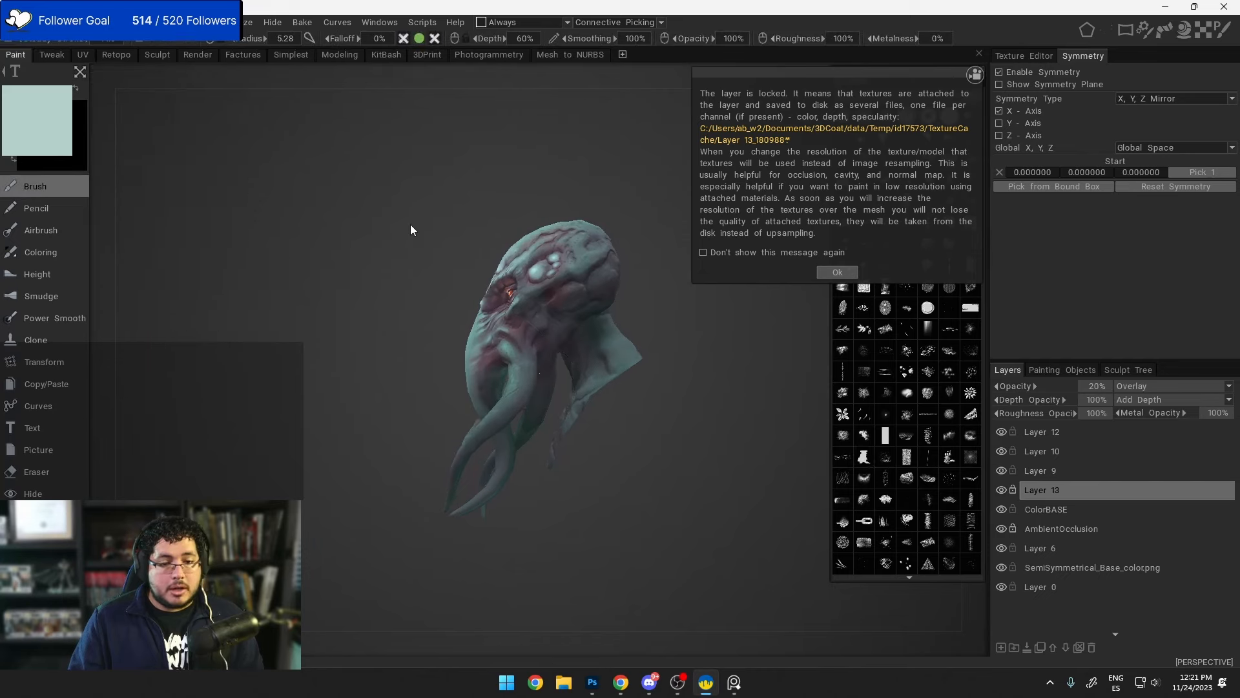
mouse_move(410, 223)
left_mouse_down()
mouse_move(483, 221)
mouse_move(423, 260)
mouse_move(494, 292)
mouse_move(479, 266)
mouse_move(517, 284)
left_mouse_up()
mouse_move(691, 452)
left_mouse_down()
mouse_move(672, 392)
mouse_move(766, 318)
left_mouse_up()
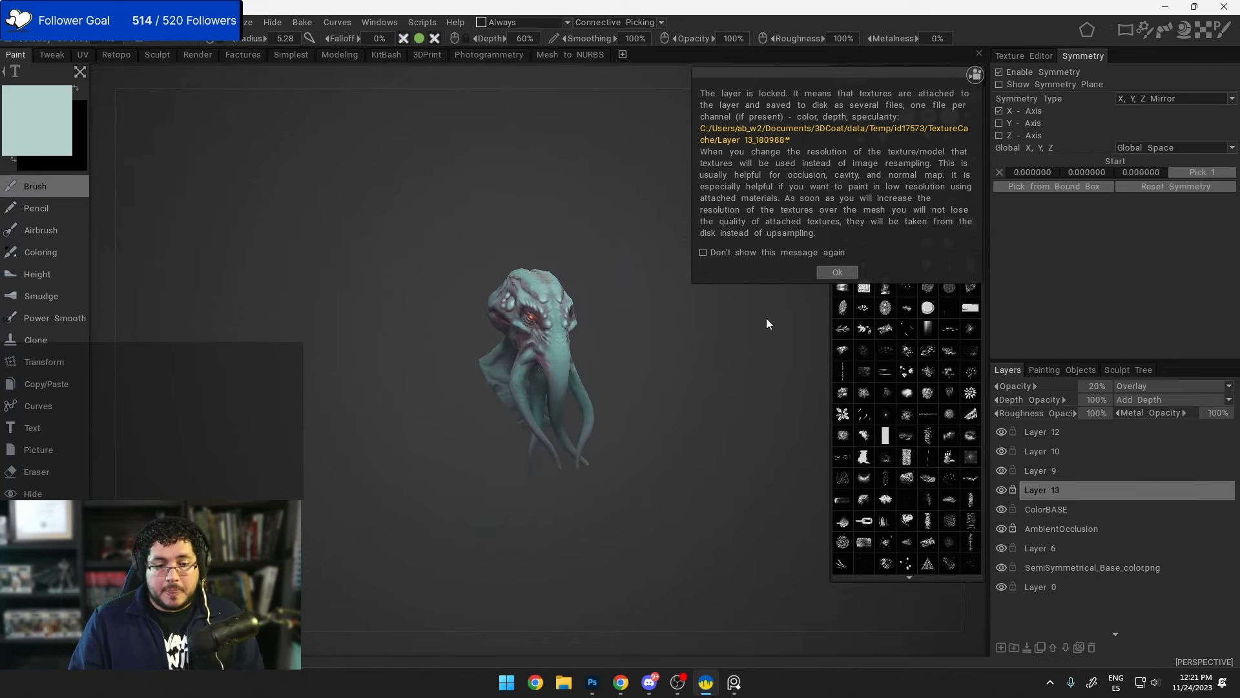
left_click(837, 272)
Step: Examine the blended colours on the creature's face and tentacles from the front and at close range
mouse_move(827, 271)
left_mouse_down()
mouse_move(632, 370)
mouse_move(696, 371)
mouse_move(672, 414)
left_mouse_up()
scroll(695, 371, "up", 3)
scroll(672, 413, "down", 2)
scroll(619, 323, "up", 6)
scroll(618, 305, "down", 4)
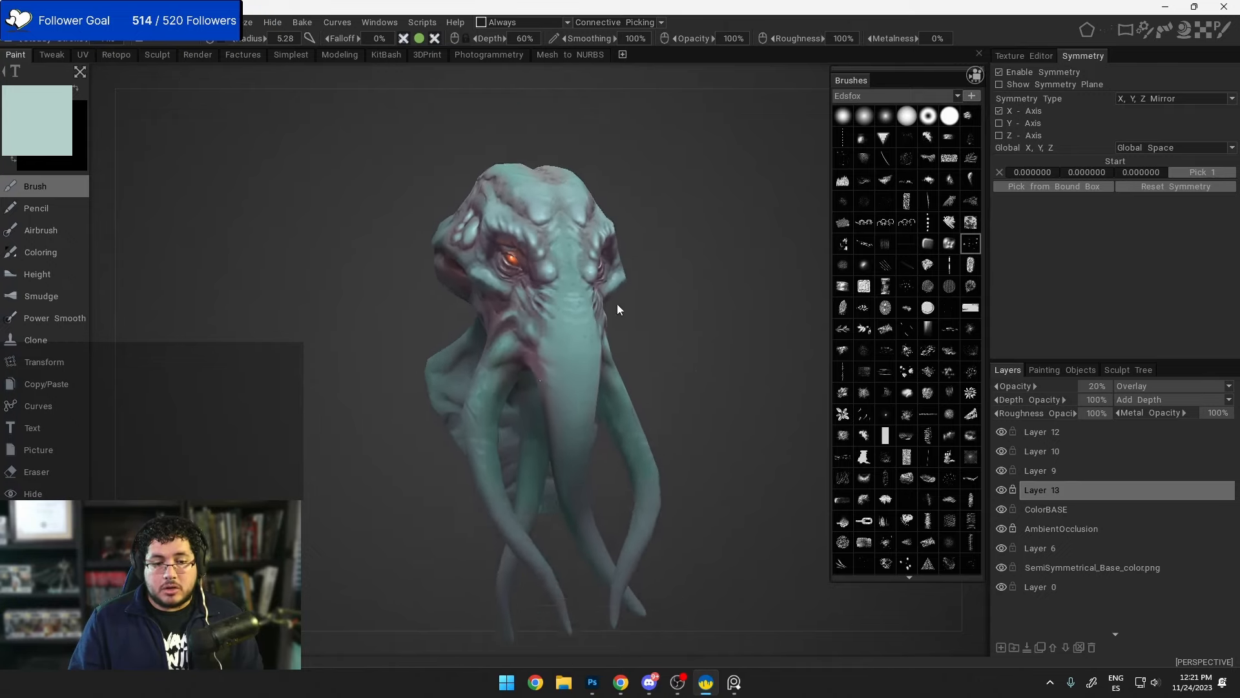
scroll(586, 257, "up", 2)
left_click_drag(586, 256, 587, 327)
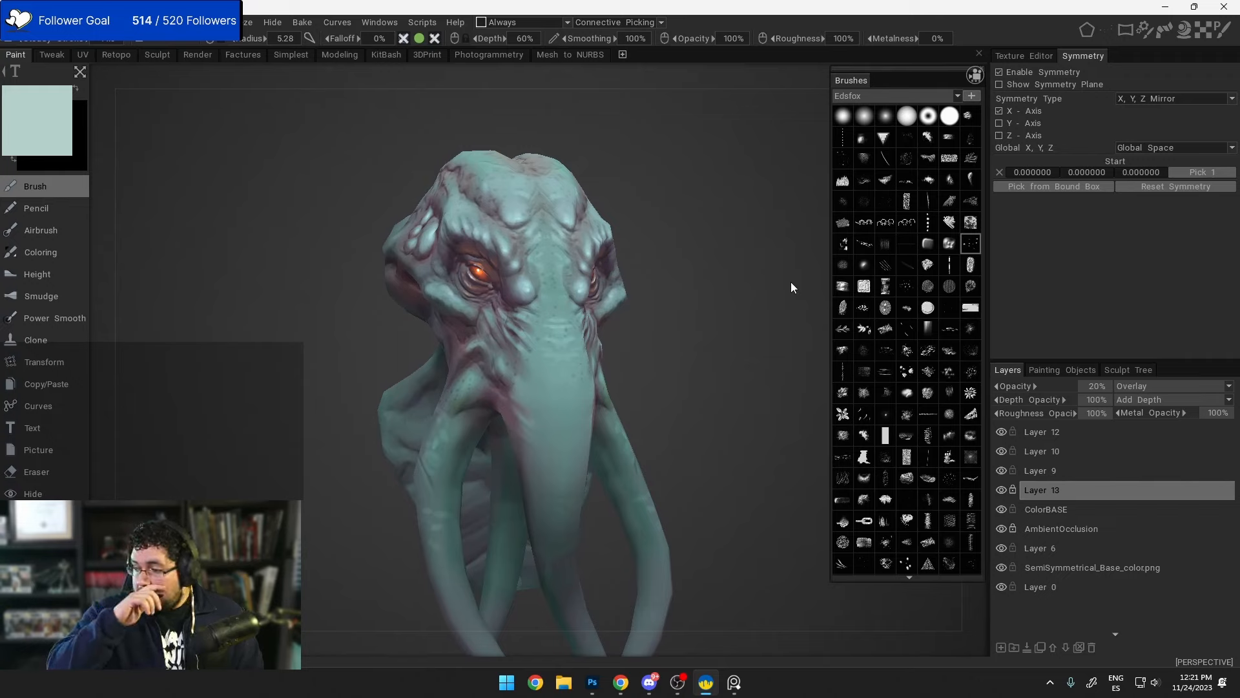
left_click_drag(743, 342, 692, 376)
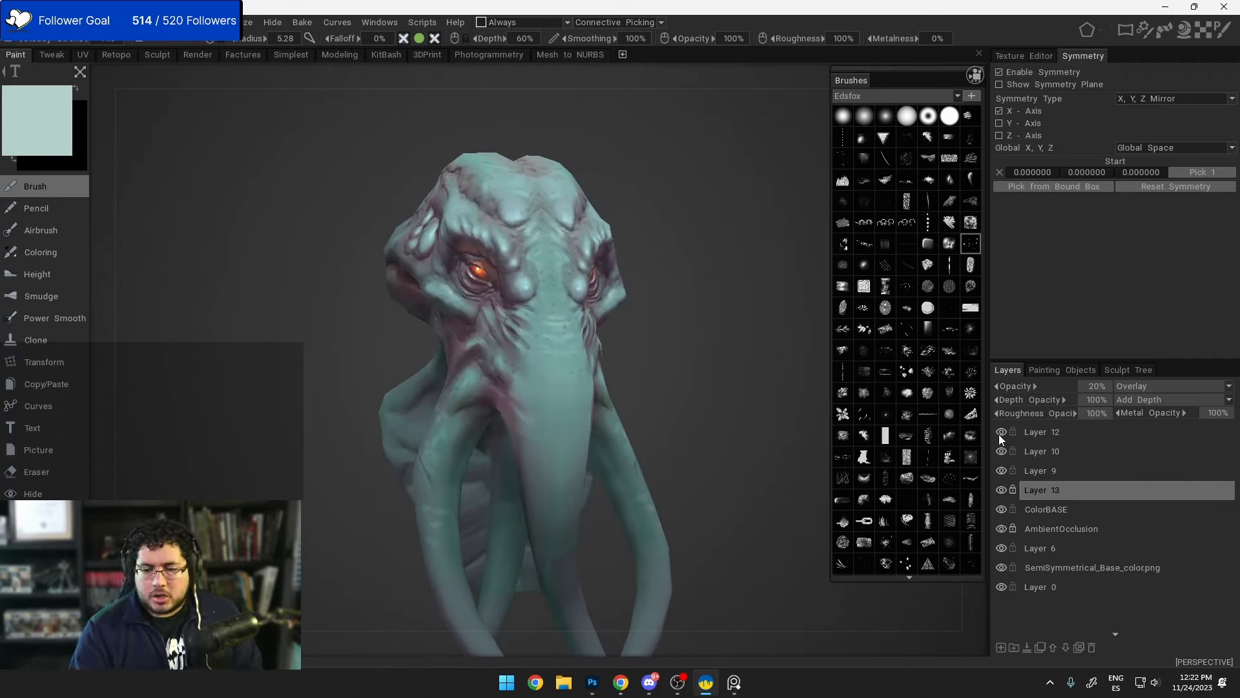
Step: Create a new layer at the top of the stack and set the foreground colour to orange #BE8548
left_click(1002, 648)
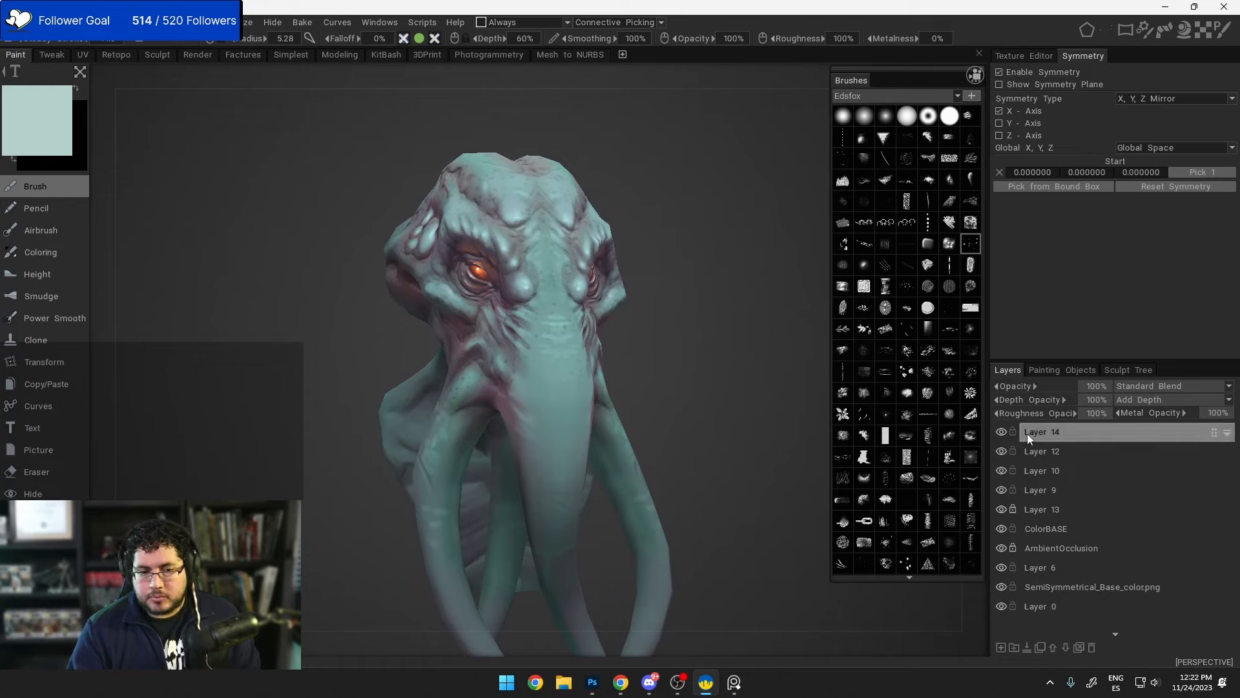
left_click(82, 105)
left_click(549, 331)
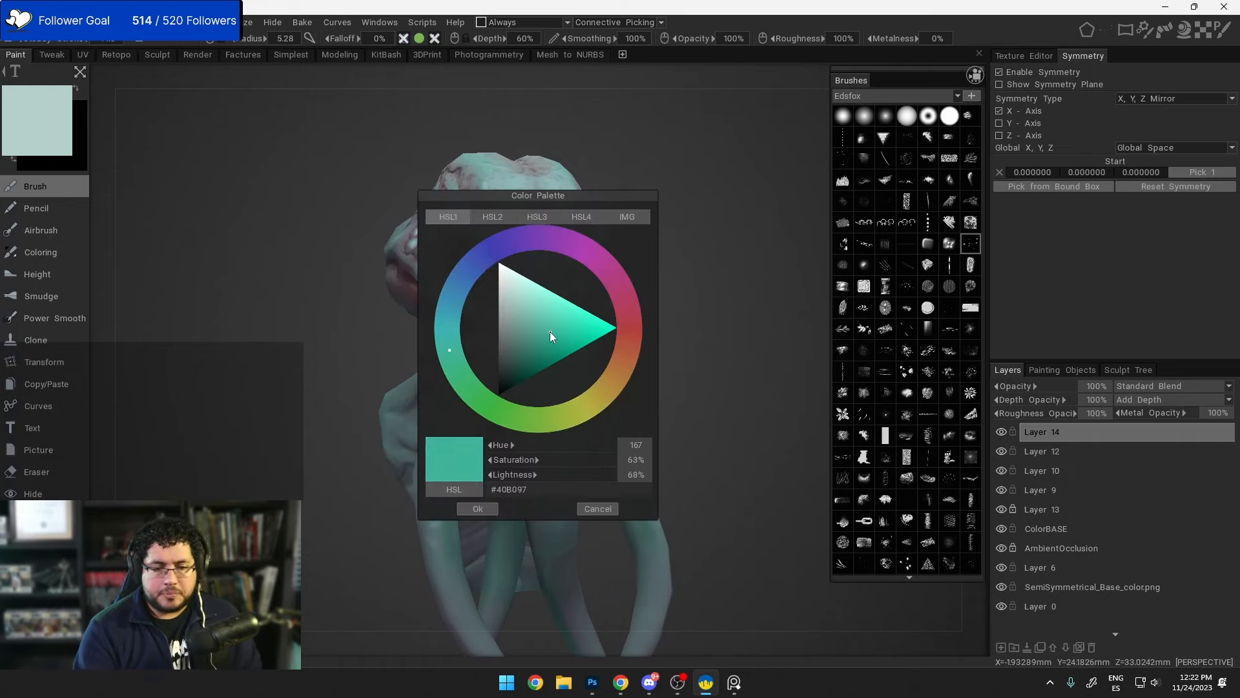
left_click(627, 316)
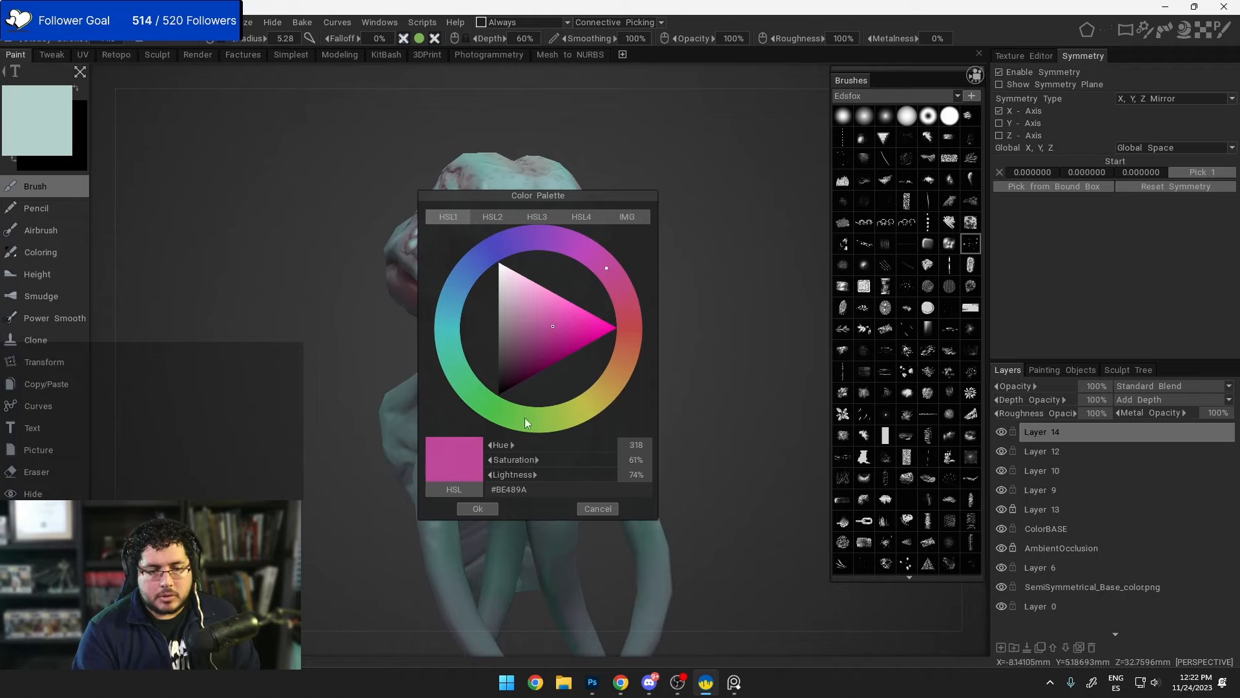
mouse_move(619, 290)
left_mouse_down()
mouse_move(562, 251)
mouse_move(525, 248)
mouse_move(475, 306)
mouse_move(587, 308)
mouse_move(604, 325)
mouse_move(600, 366)
left_mouse_up()
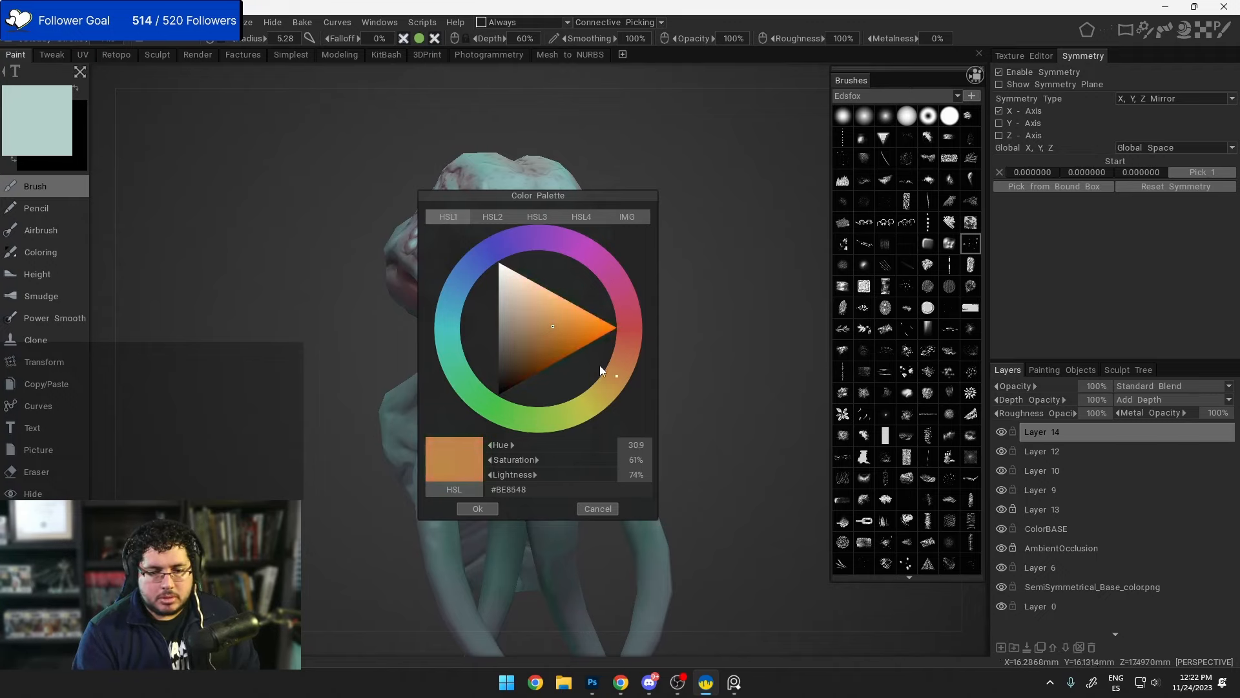
left_click(489, 513)
Step: Set the brush radius to 1.76 and the depth to 87% for painting around the eye
scroll(643, 372, "up", 5)
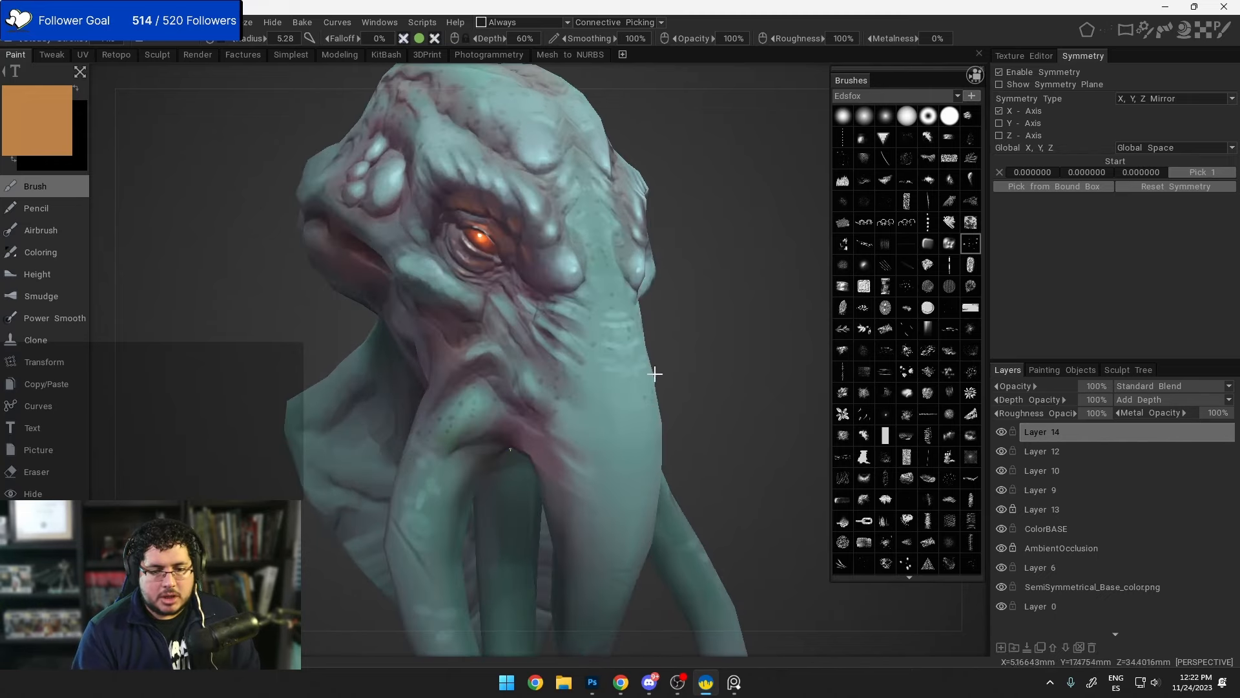
scroll(678, 357, "up", 5)
scroll(672, 310, "down", 5)
middle_click_drag(660, 271, 681, 333, "alt")
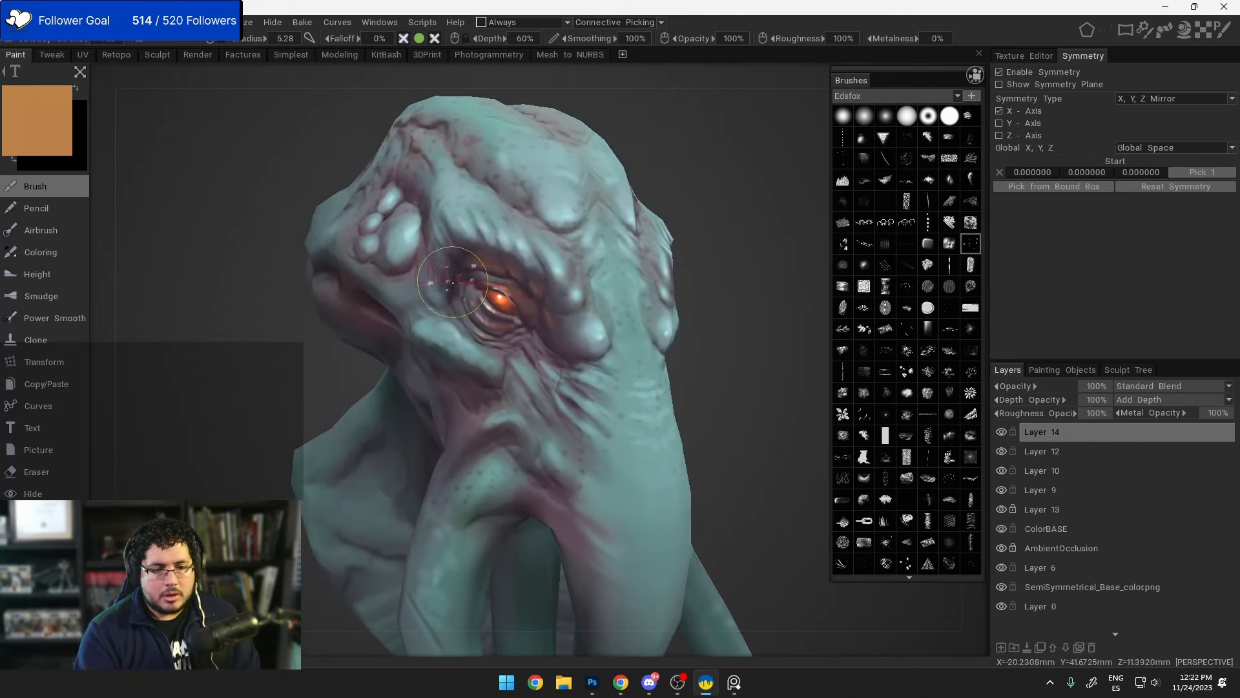
right_click_drag(445, 277, 424, 277)
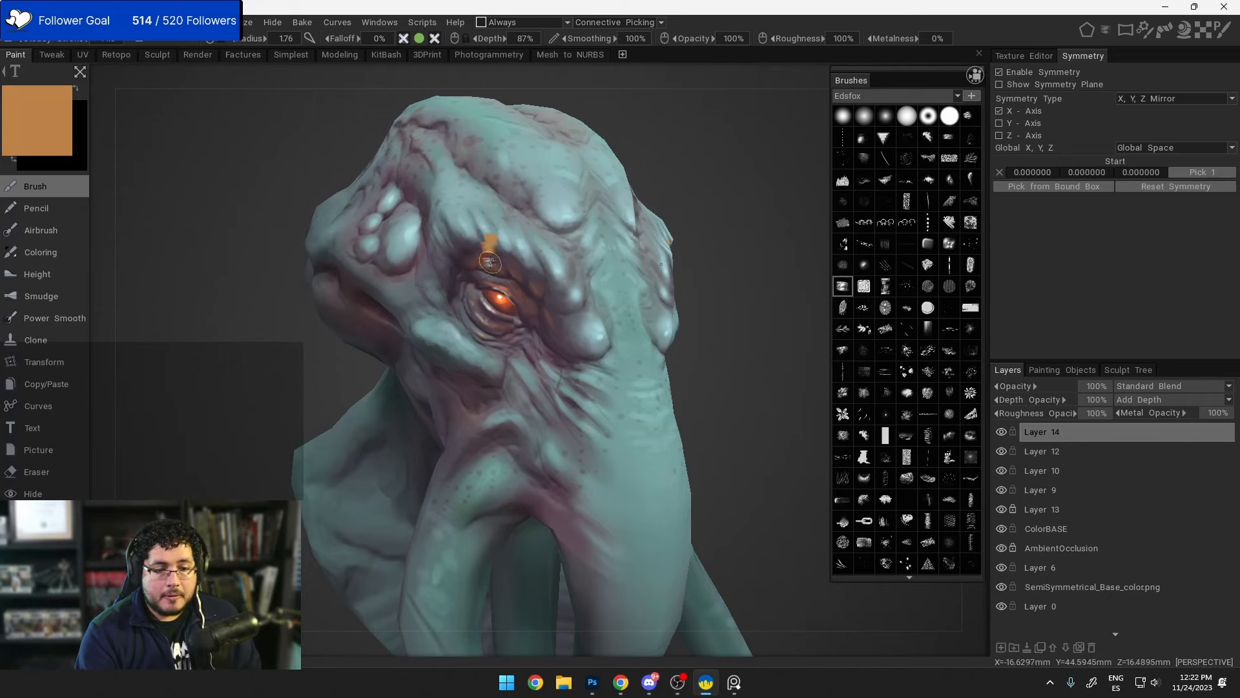
Step: Enlarge the brush radius to 2.32 and try an orange stroke running from the brow down to the eye
mouse_move(490, 262)
middle_mouse_down()
mouse_move(481, 233)
mouse_move(460, 243)
mouse_move(490, 254)
middle_mouse_up()
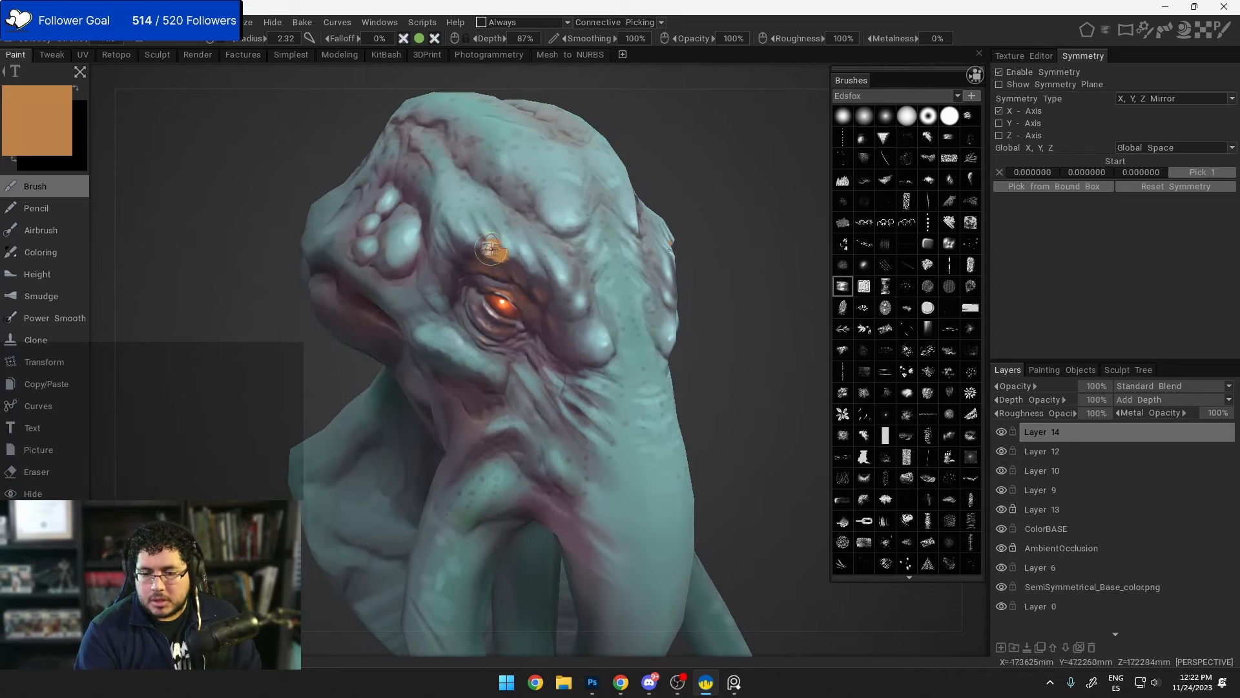
left_click_drag(491, 249, 496, 288)
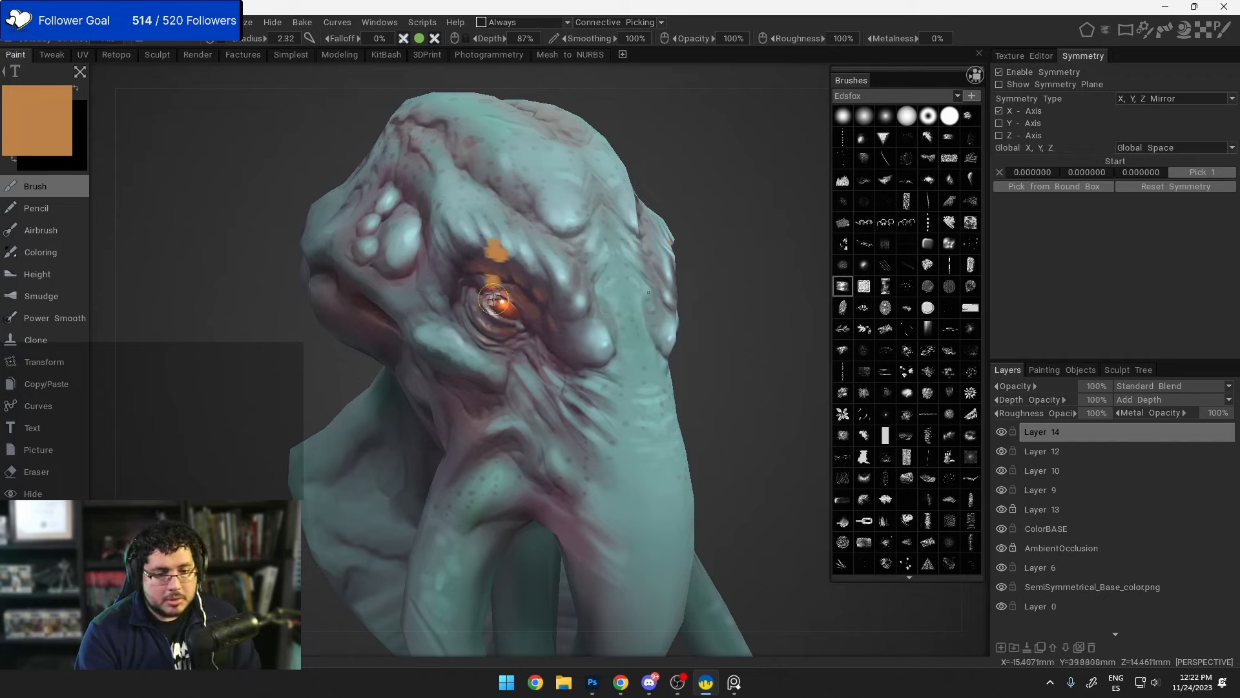
middle_click_drag(496, 271, 506, 267)
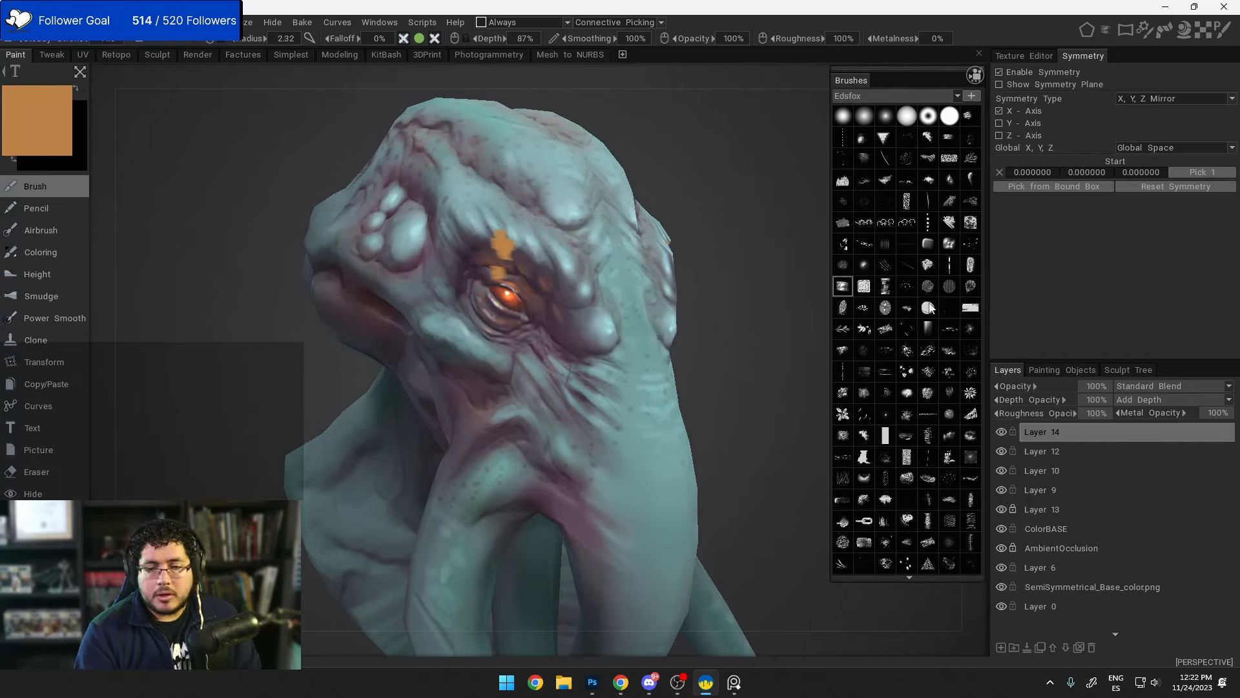
Step: Choose the small rounded dot alpha from the Edsfox brush set and try a stroke over the orange mark above the eye
left_click(928, 268)
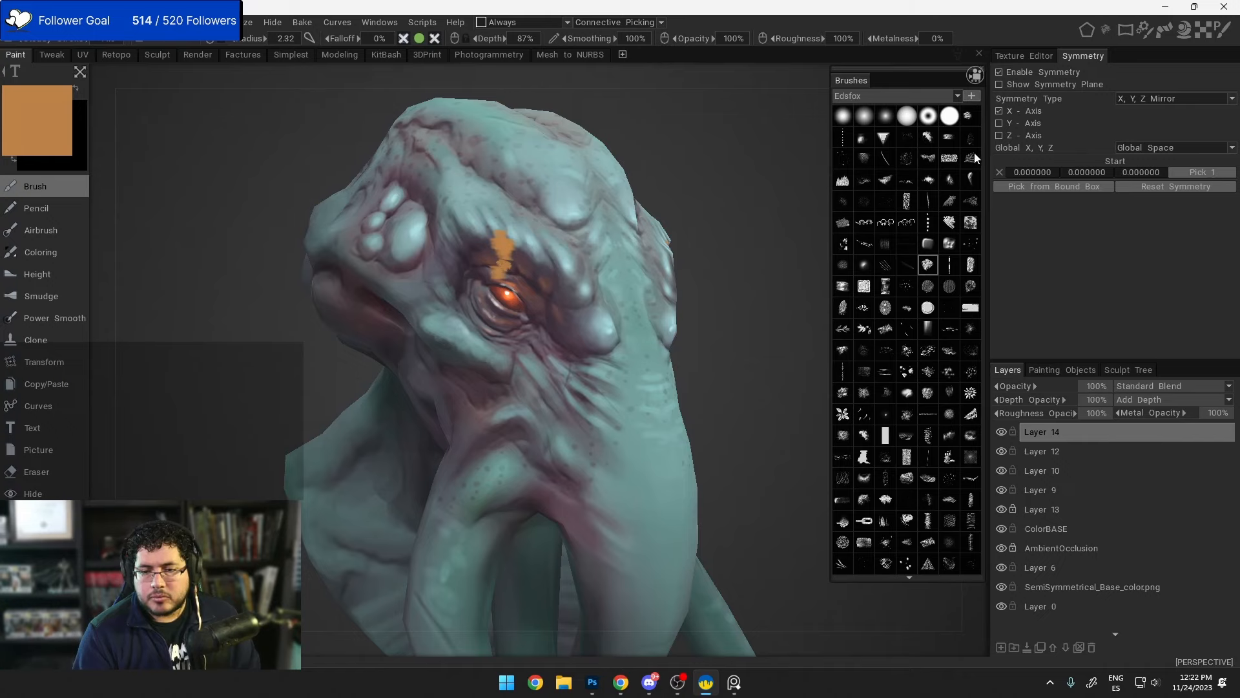
left_click(863, 137)
middle_click_drag(529, 256, 508, 254)
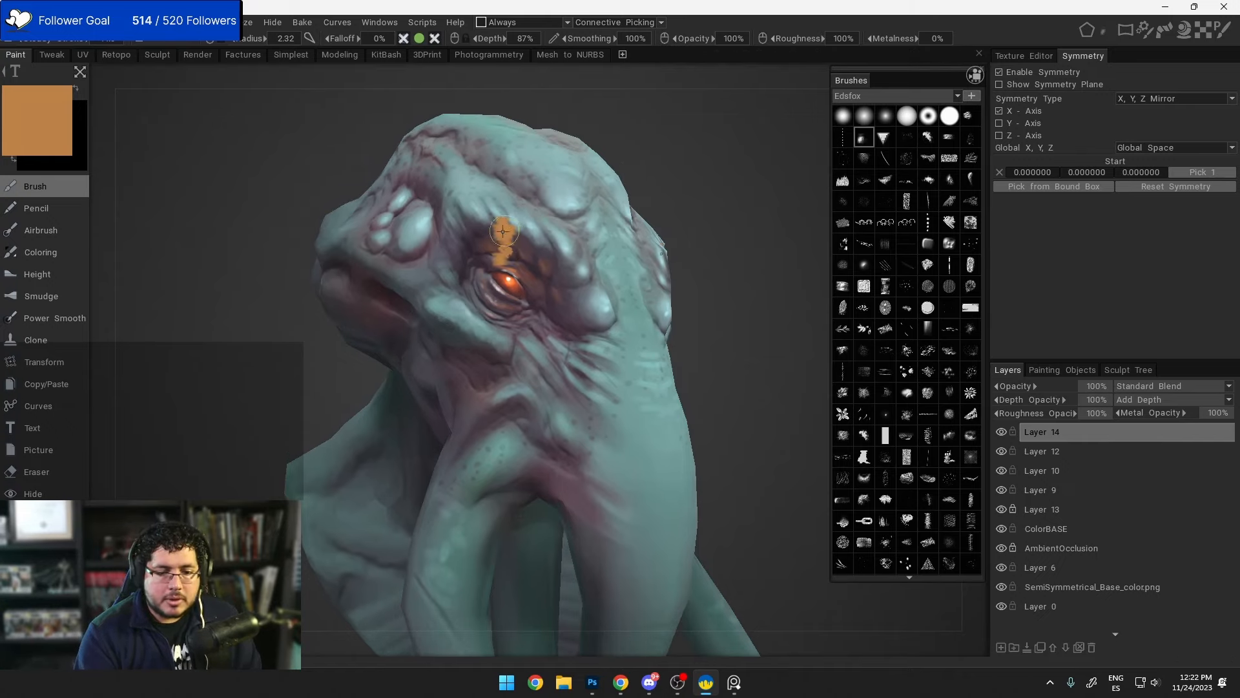
left_click_drag(505, 227, 515, 255)
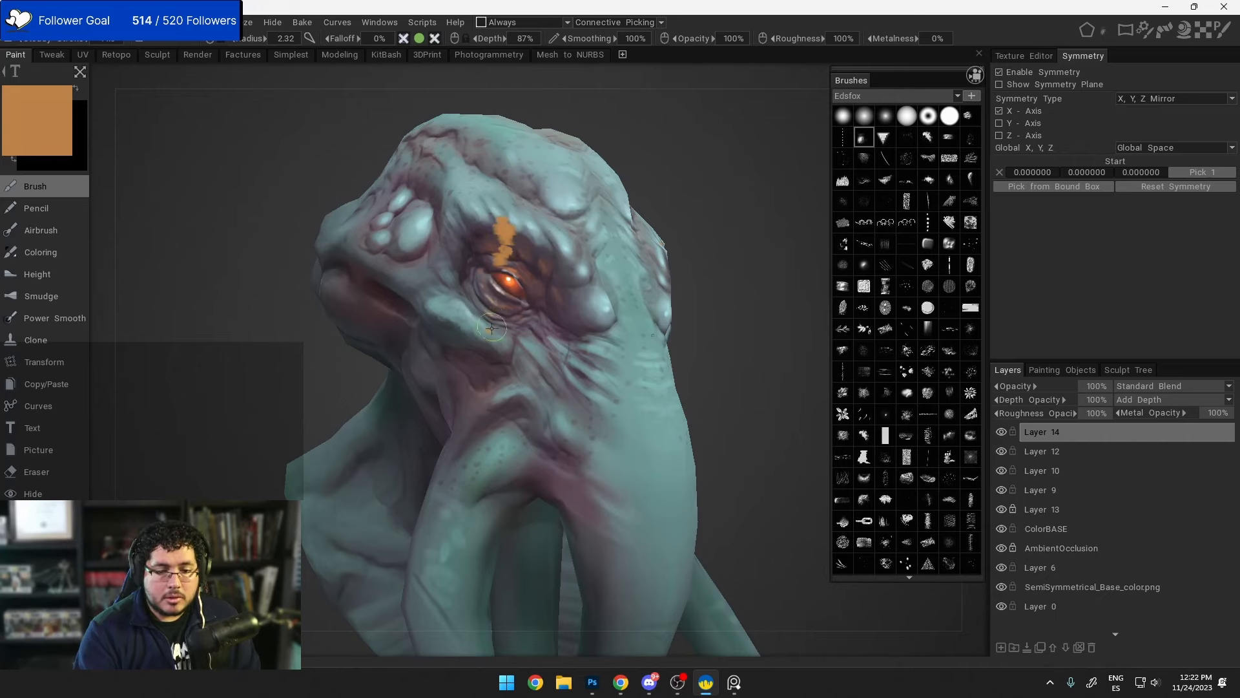
Step: Try dabbing small orange spots on the cheek, beside the eye and under the brow bumps
left_click(489, 357)
right_click_drag(571, 388, 585, 393, "alt")
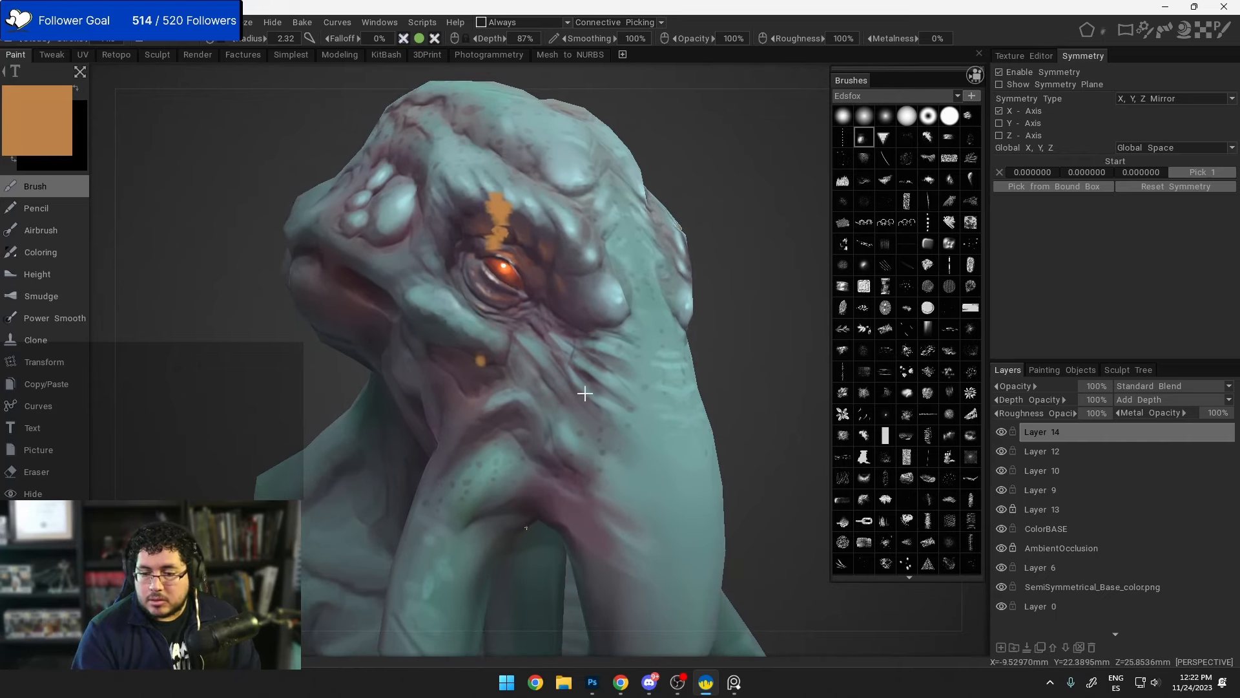
left_click_drag(685, 394, 711, 416, "alt")
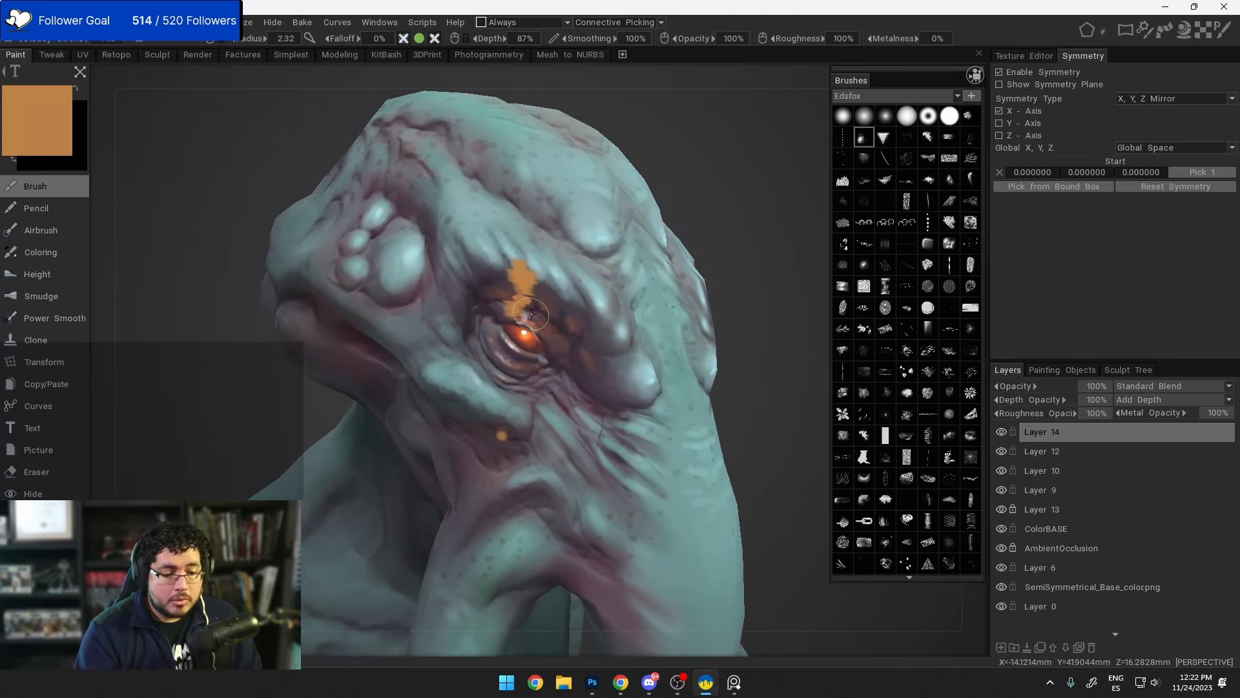
left_click(554, 325)
left_click_drag(733, 306, 715, 279, "alt")
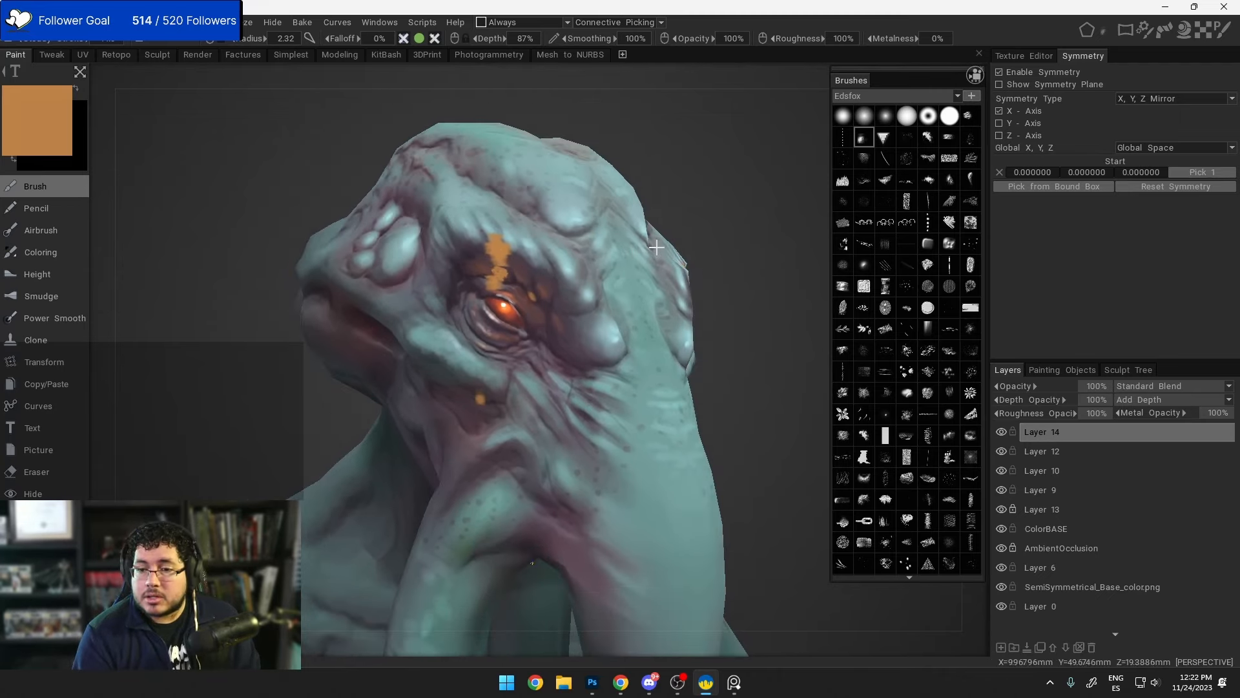
right_click_drag(653, 237, 667, 248, "alt")
middle_click_drag(612, 268, 666, 239, "alt")
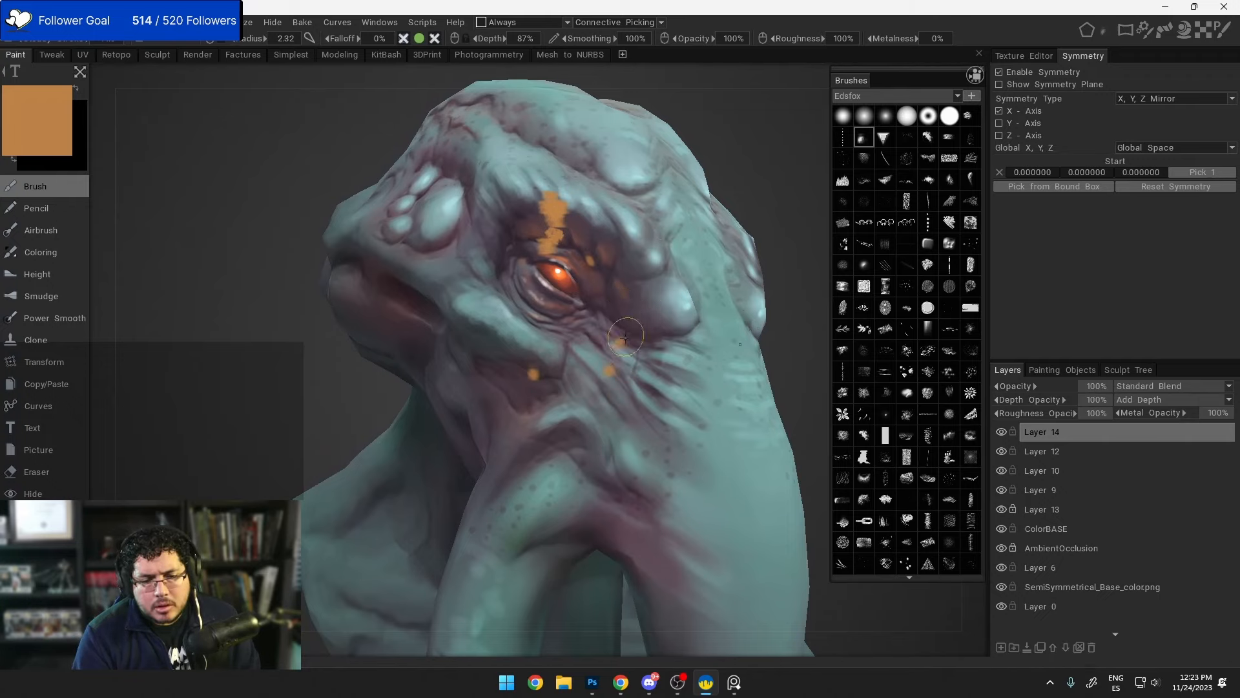
left_click(609, 370)
left_click(660, 329)
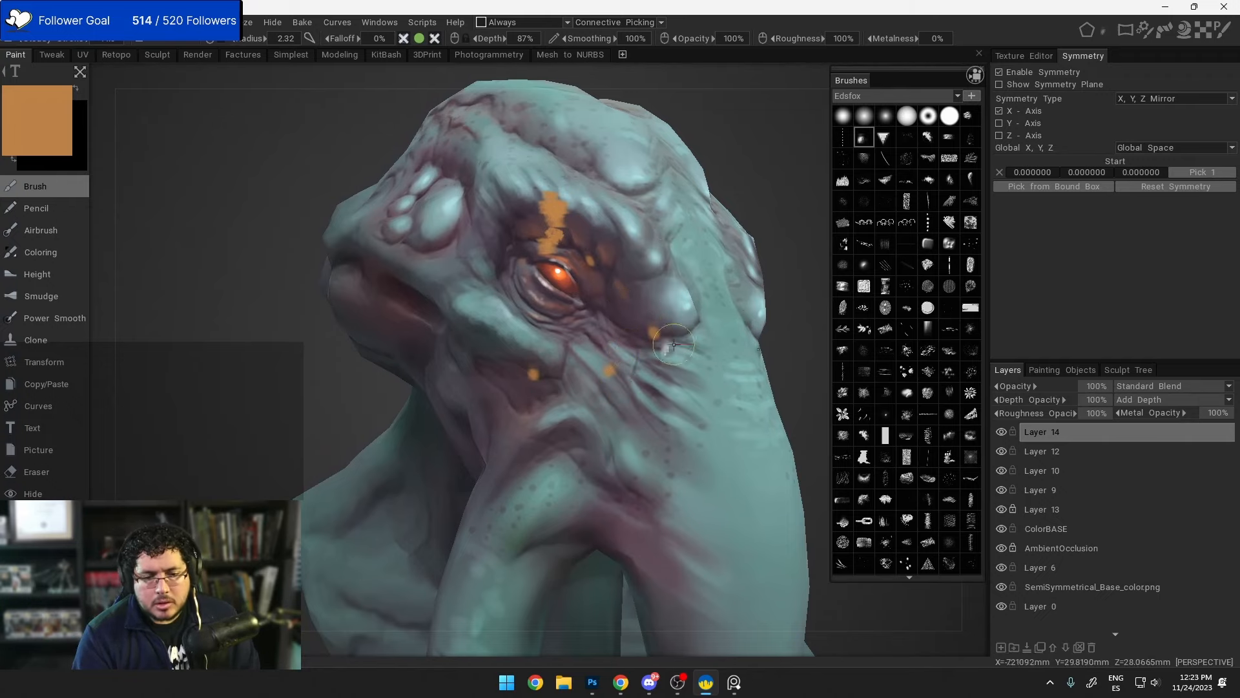
left_click_drag(662, 358, 675, 378, "alt")
Step: Undo all the orange strokes and spots painted around the eye
key("ctrl+z")
key("ctrl+z")
key("ctrl+z")
key("ctrl+z")
key("ctrl+z")
key("ctrl+z")
key("ctrl+z")
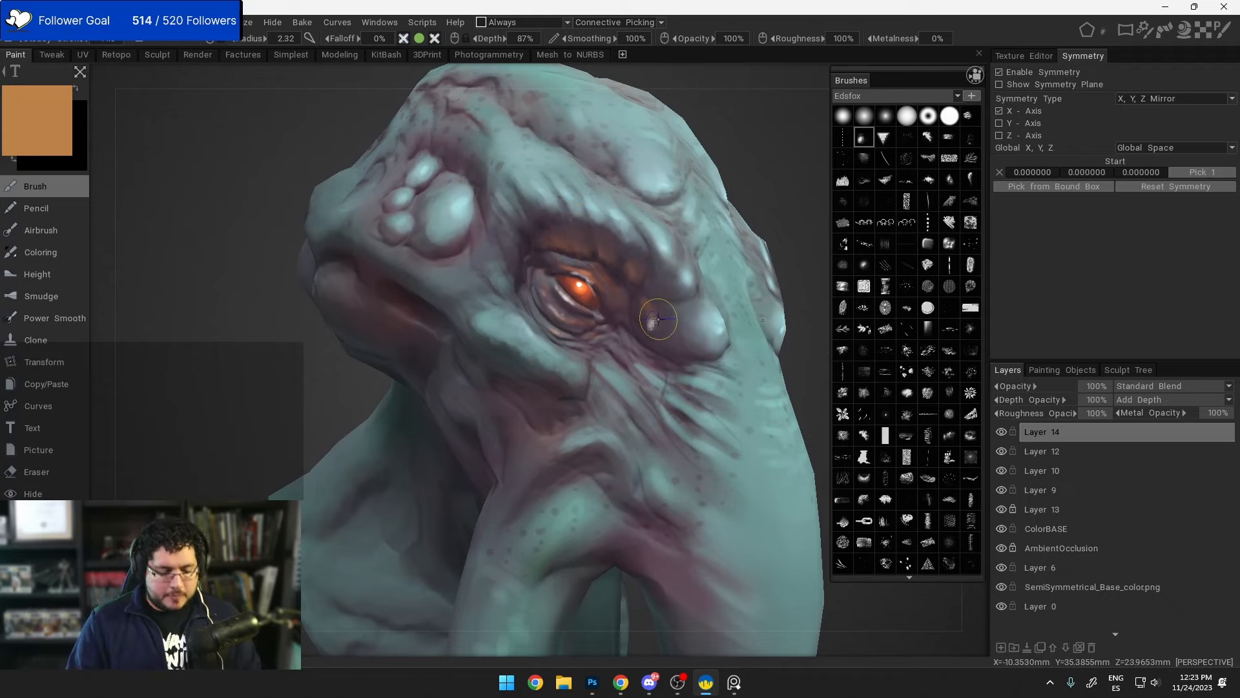
key("ctrl+z")
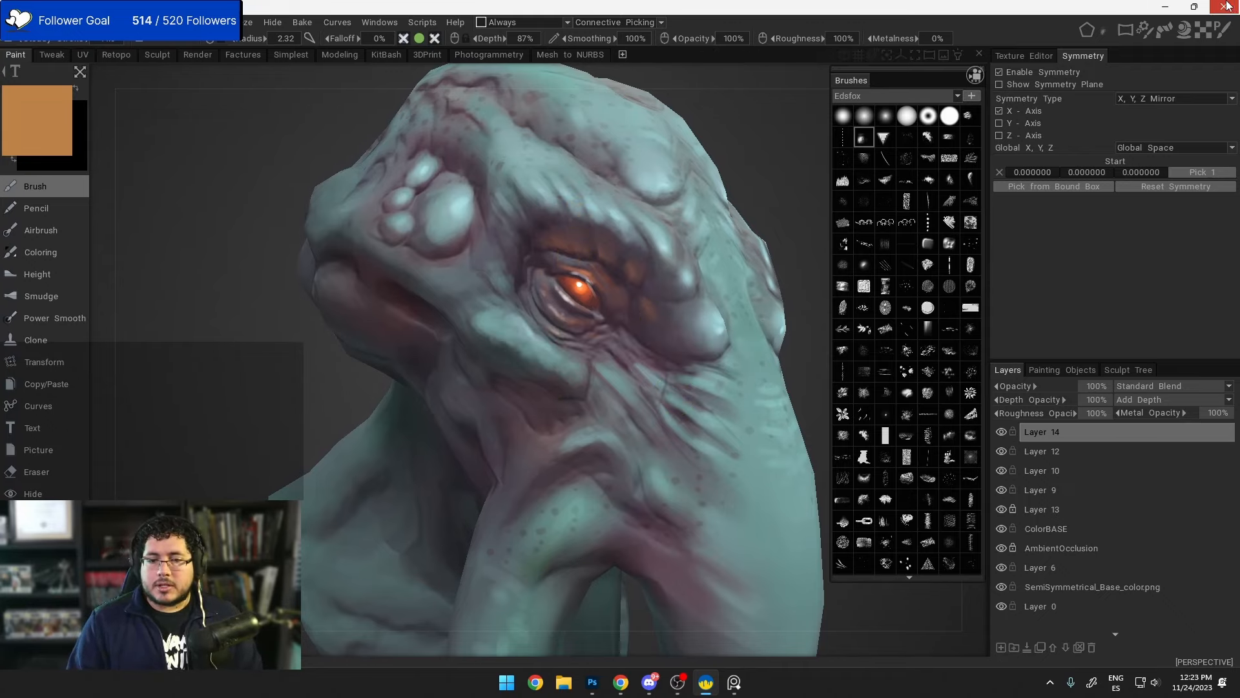
Step: Close 3DCoat and check the texture files in the desktop's Mindflayer folder
left_click(1225, 6)
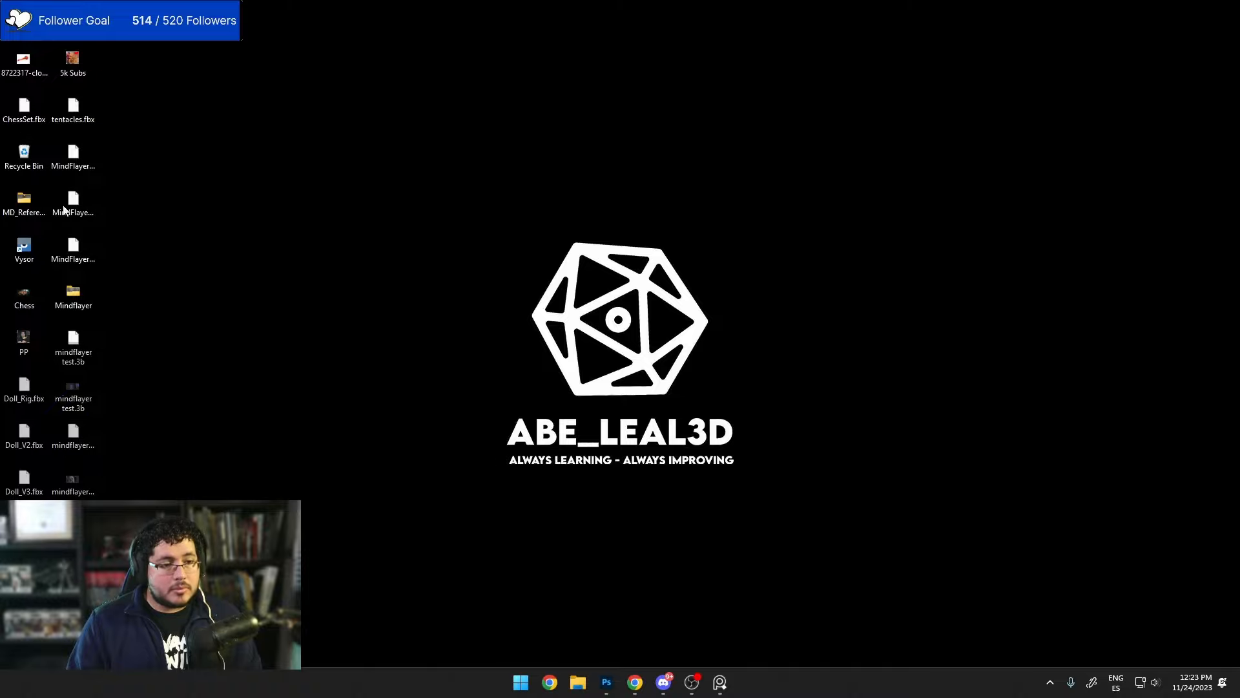
double_click(87, 299)
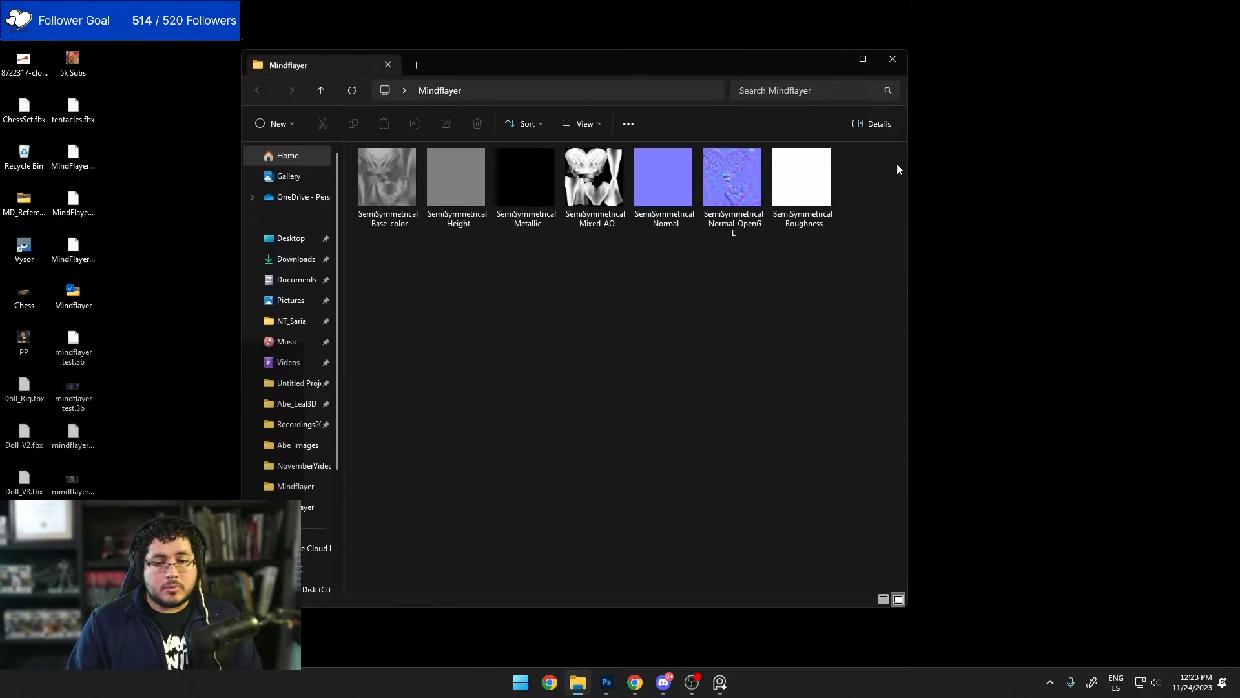
left_click(896, 61)
Step: Relaunch 3DCoat, dismiss the start screen and reopen the recent project mindflayer.3b
key("super")
type("3dcoat")
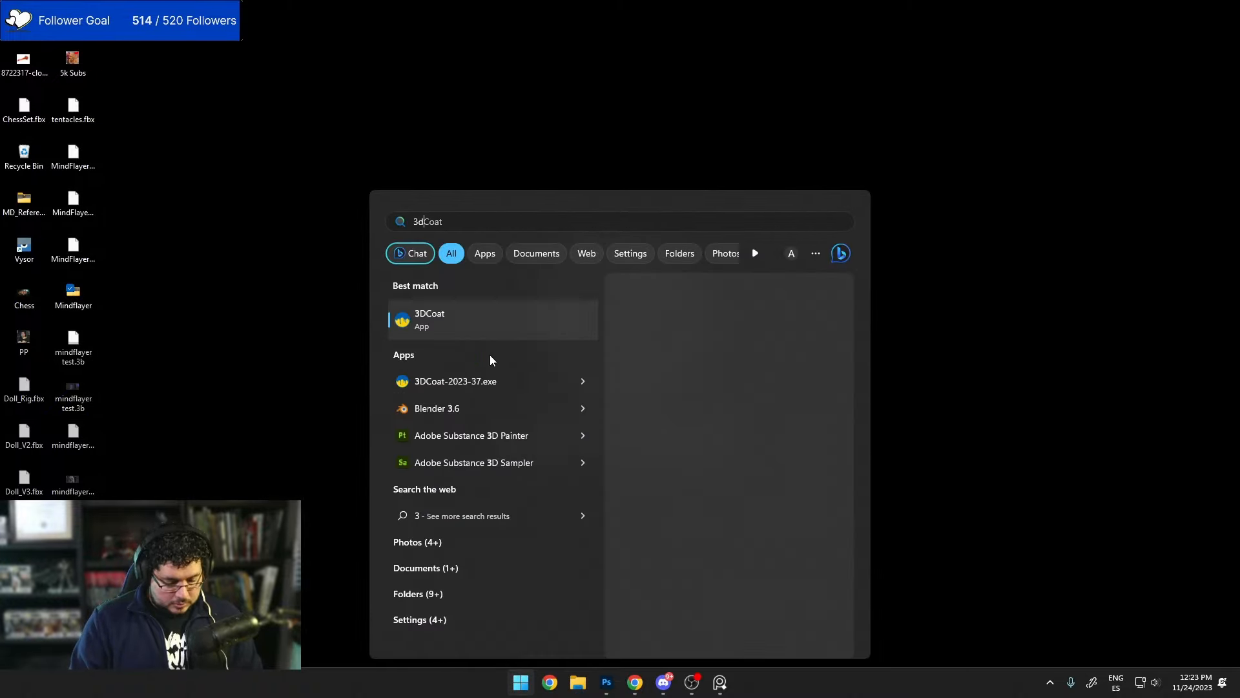
key("Return")
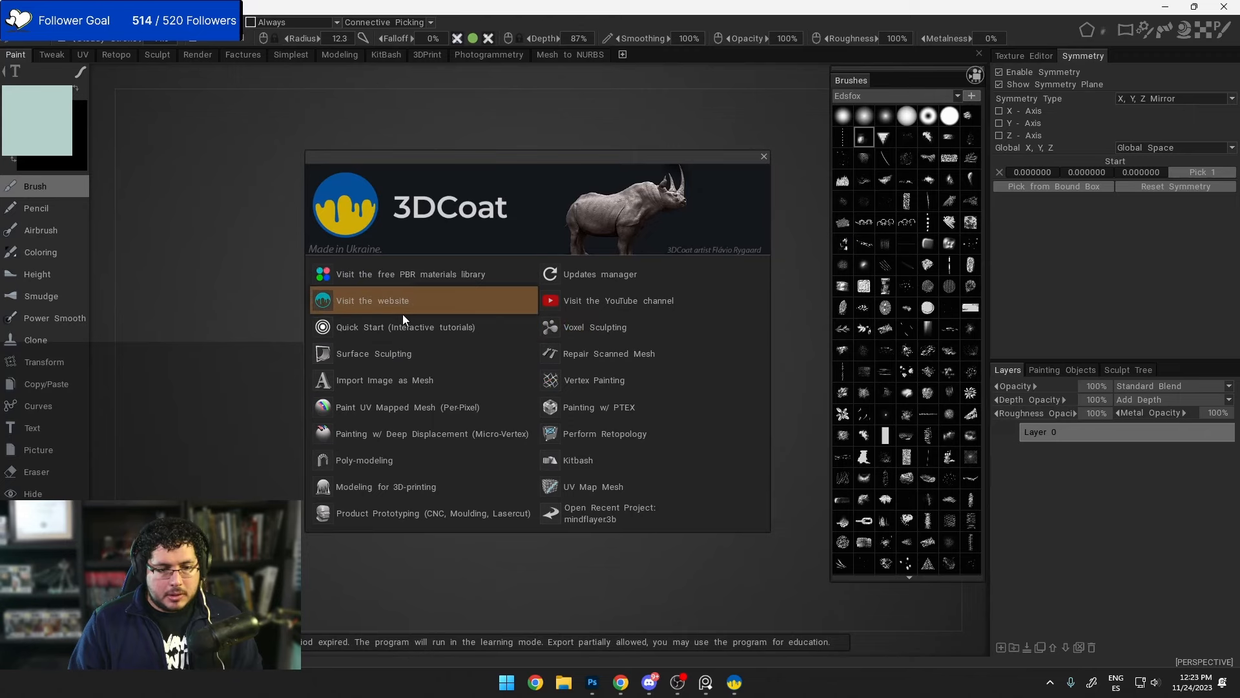
left_click(764, 157)
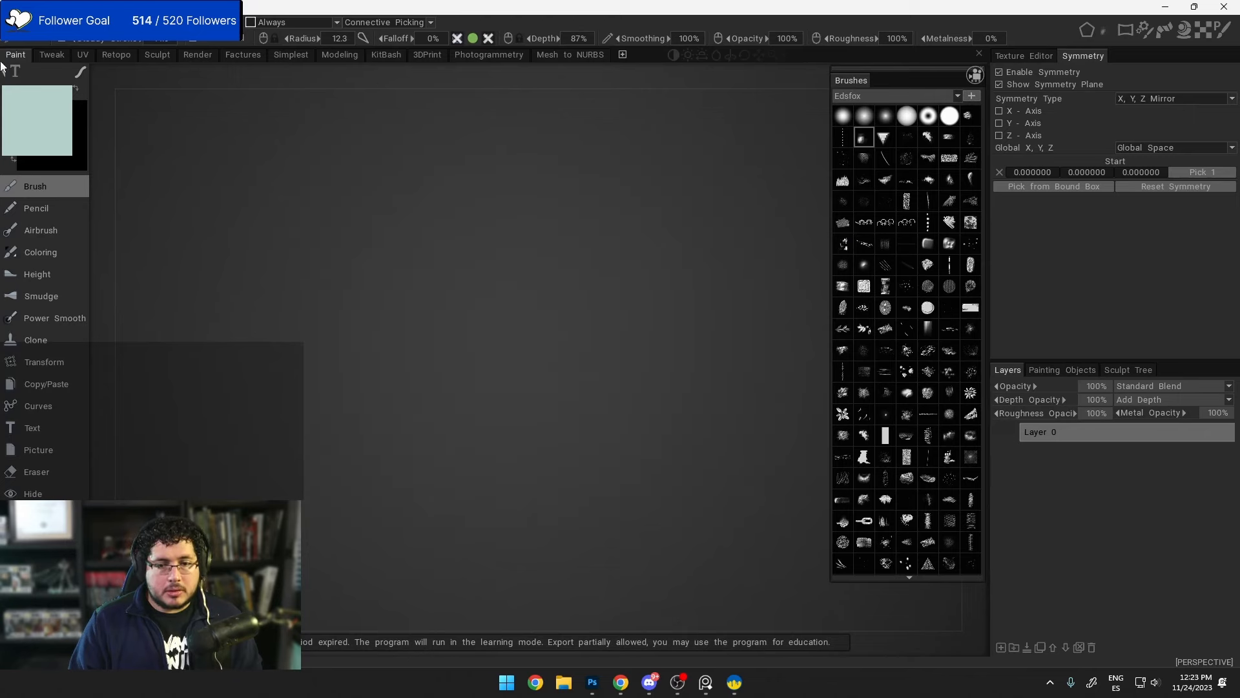
left_click(19, 8)
mouse_move(148, 66)
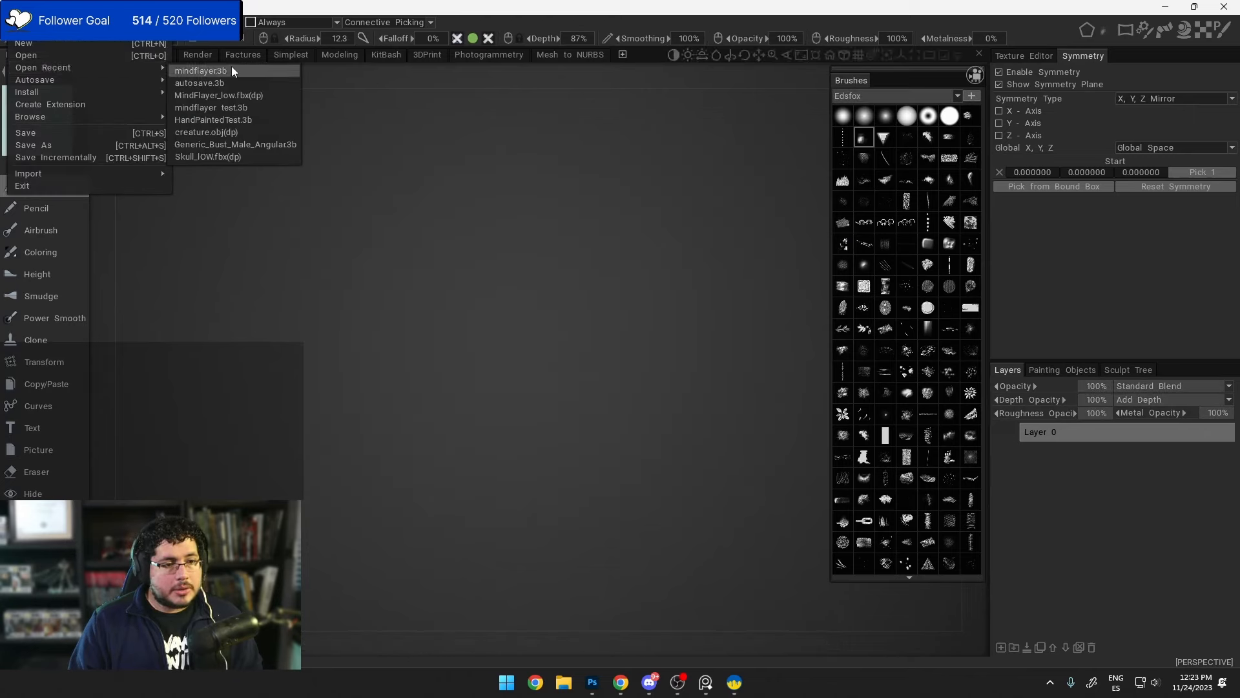
left_click(215, 72)
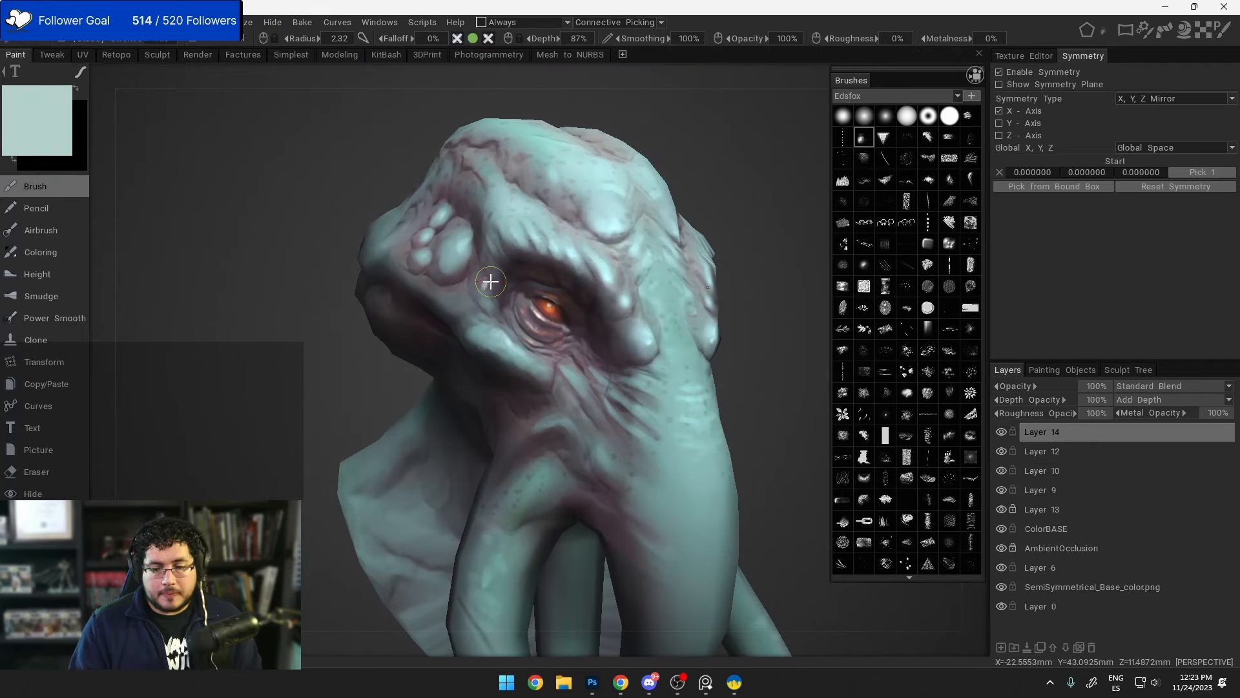
Step: Undo a test stroke over the eye and change the foreground colour to golden yellow
mouse_move(570, 265)
left_mouse_down()
mouse_move(529, 352)
mouse_move(576, 327)
left_mouse_up()
key("ctrl+z")
left_click(72, 131)
left_click(597, 400)
left_click_drag(597, 399, 604, 393)
left_click(477, 508)
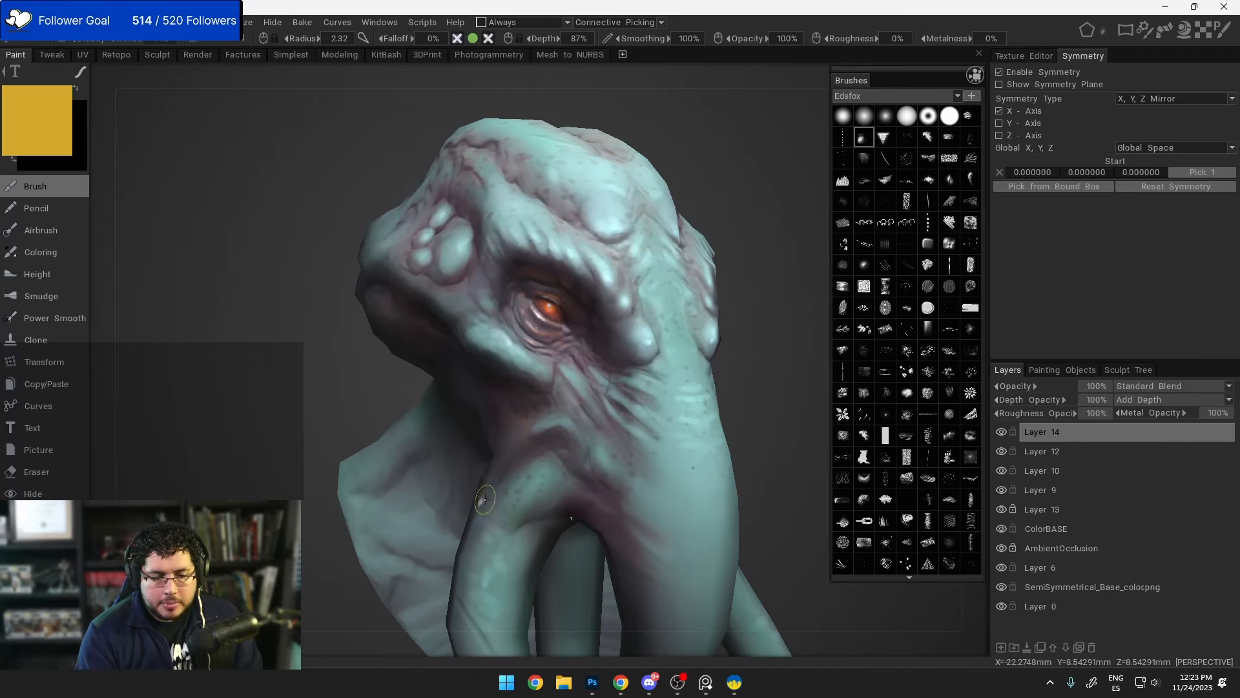
Step: Reduce the brush radius to 1.79 and paint a yellow zigzag line from the brow across the eye to the cheek
scroll(569, 315, "up", 3)
left_click_drag(574, 320, 578, 312, "alt")
key("bracketleft")
key("bracketleft")
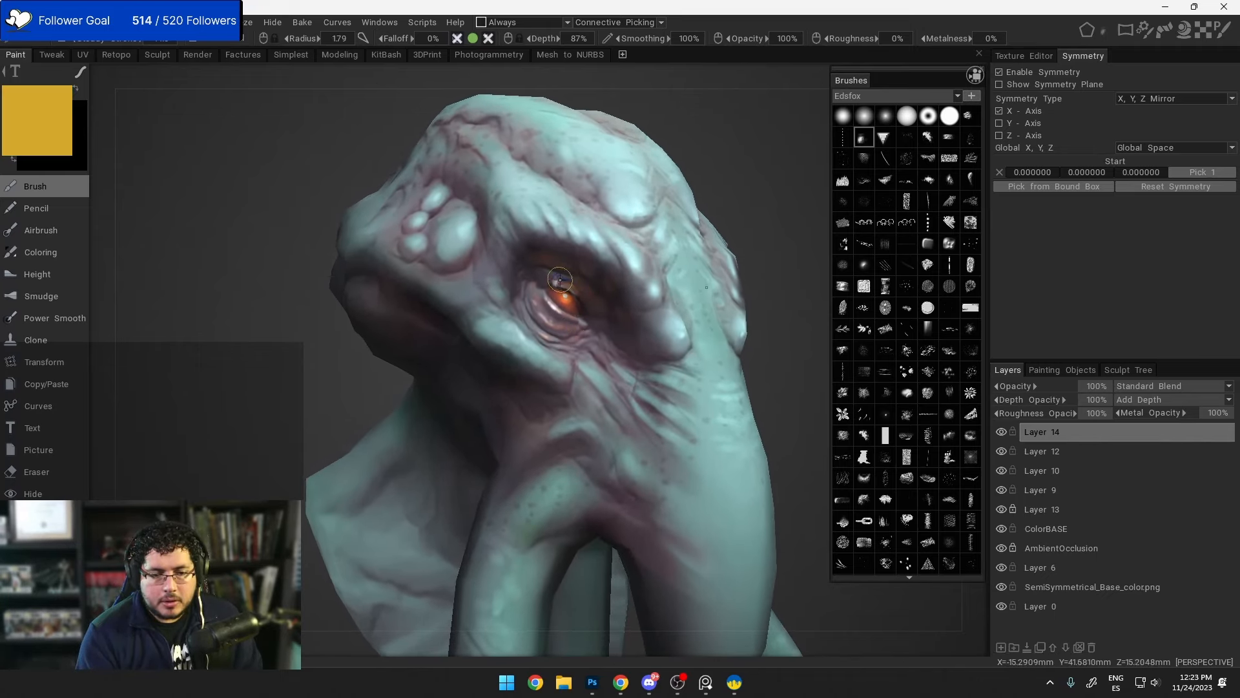
mouse_move(560, 246)
left_mouse_down()
mouse_move(565, 230)
mouse_move(553, 305)
left_mouse_up()
mouse_move(546, 375)
left_mouse_down()
mouse_move(598, 406)
mouse_move(607, 373)
mouse_move(578, 354)
mouse_move(622, 368)
mouse_move(637, 402)
left_mouse_up()
Step: Extend the mirrored yellow zigzag from the brow up over the forehead and add a short mark below the cheek
mouse_move(613, 300)
left_mouse_down("alt")
mouse_move(599, 323)
mouse_move(622, 375)
left_mouse_up("alt")
scroll(611, 353, "up", 2)
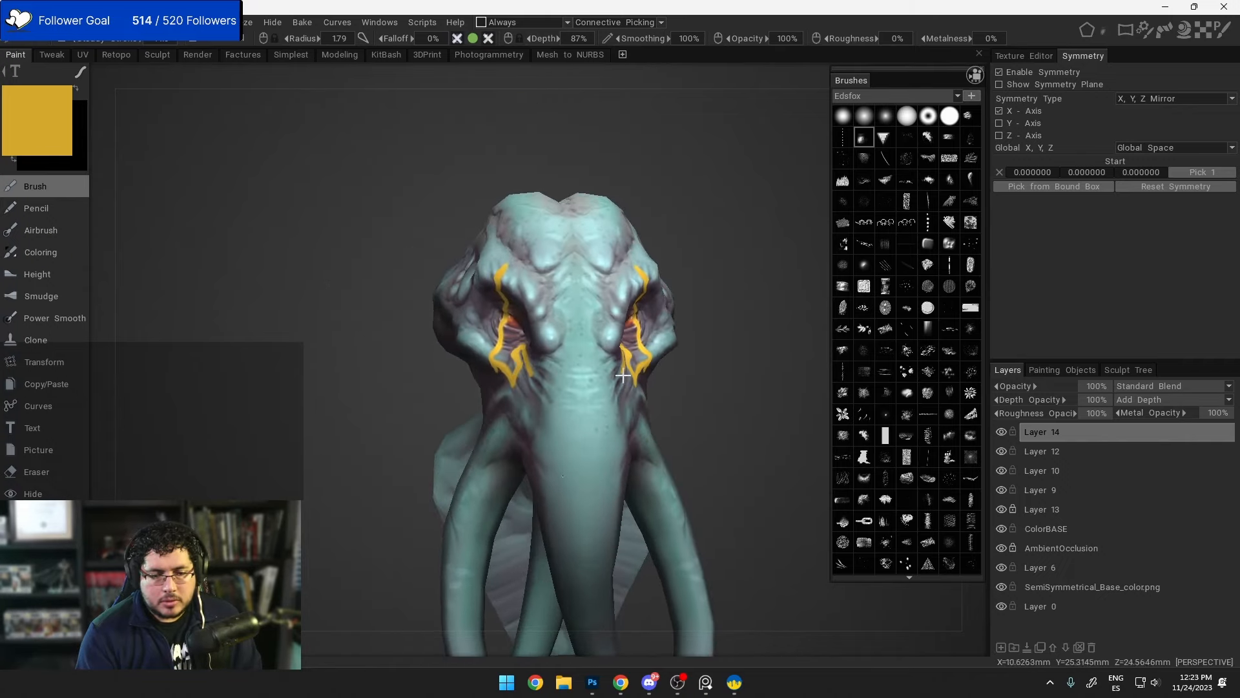
left_click_drag(531, 397, 542, 372, "alt")
left_click_drag(563, 328, 533, 302, "alt")
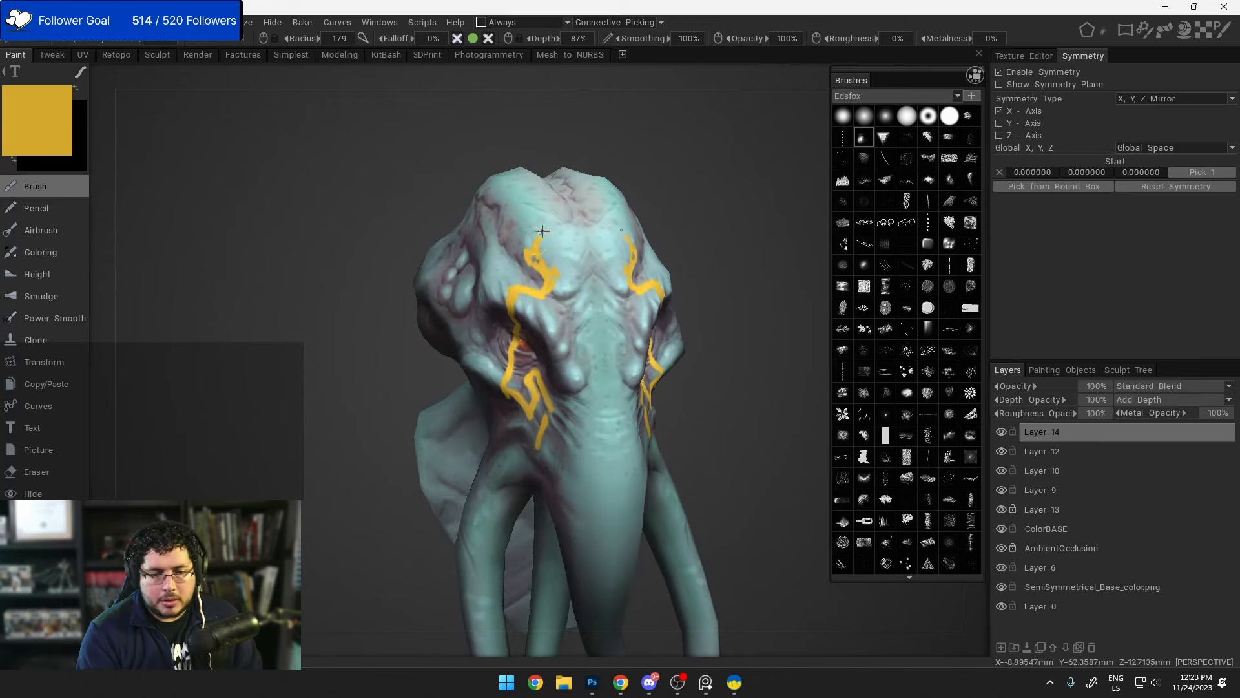
left_click_drag(558, 221, 562, 476, "alt")
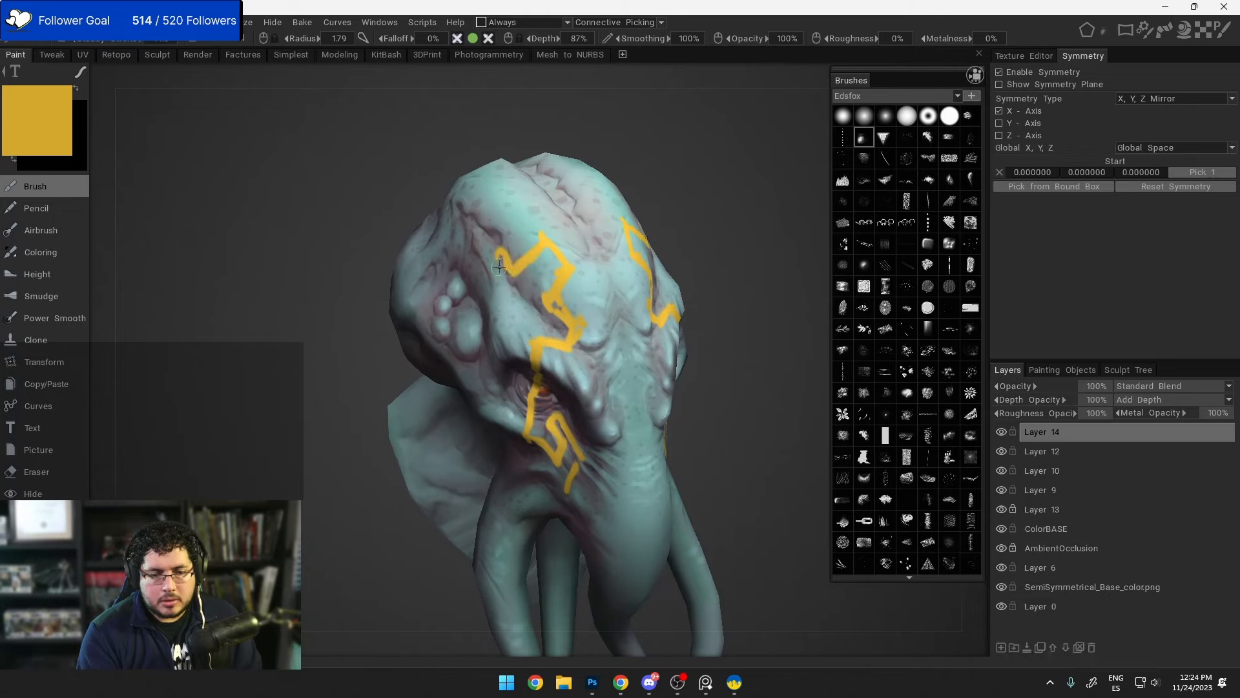
Step: Continue the yellow zigzag along the side of the head and down behind the round bumps
left_click_drag(489, 261, 514, 290, "alt")
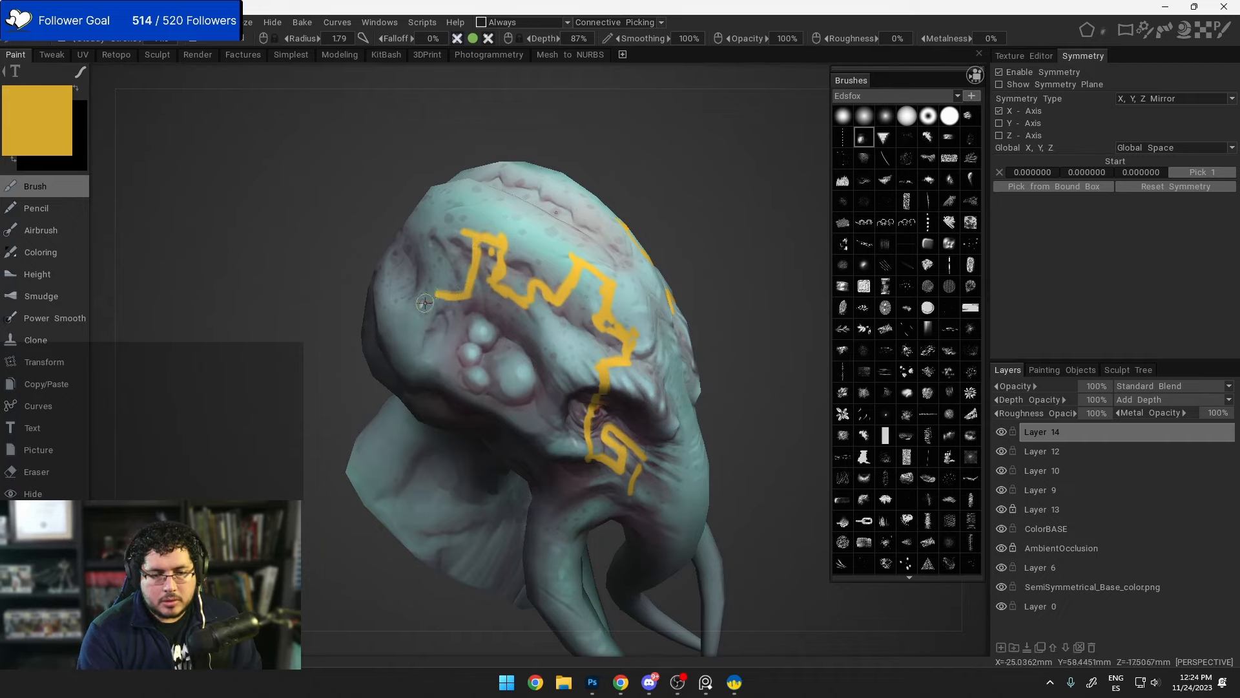
left_click_drag(425, 303, 428, 310)
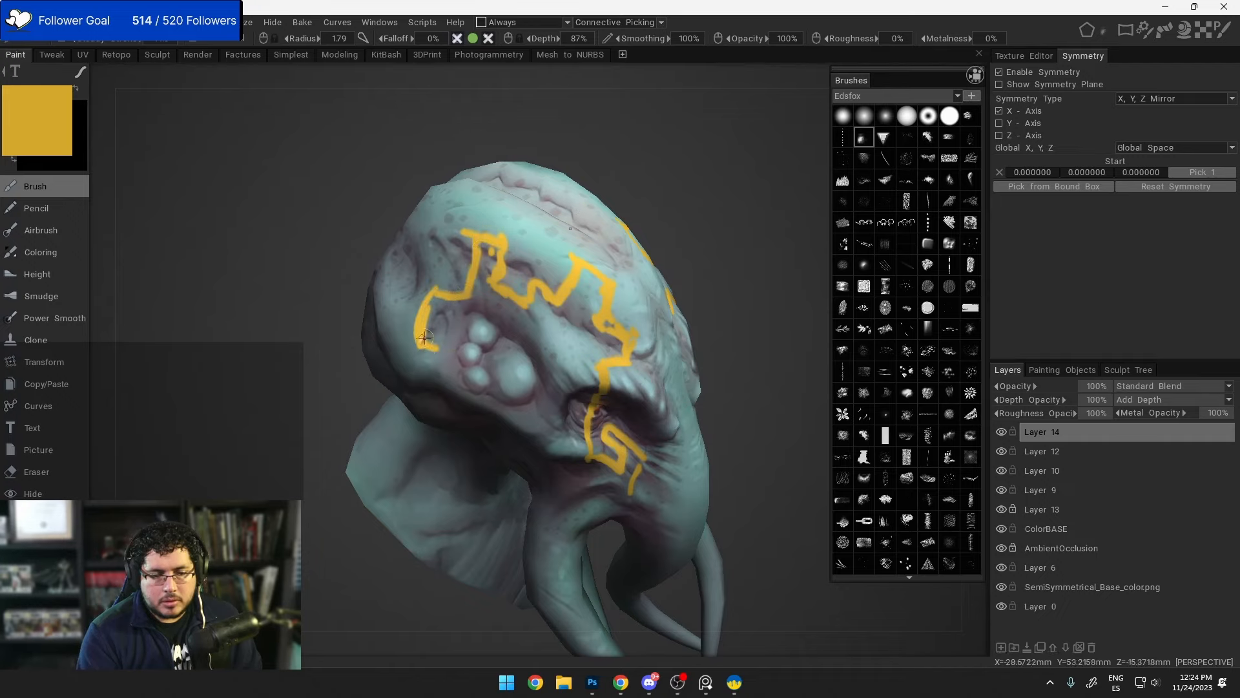
mouse_move(437, 353)
left_mouse_down("alt")
mouse_move(430, 288)
mouse_move(408, 282)
left_mouse_up("alt")
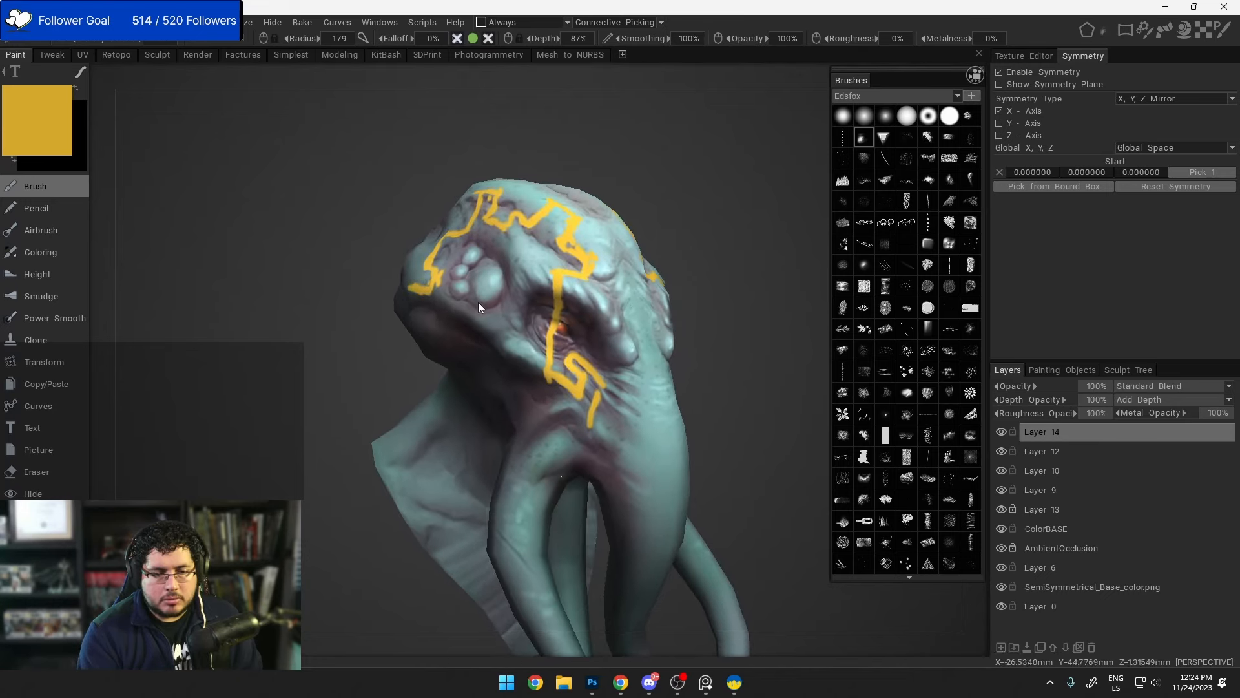
Step: Undo the last stroke and add a short yellow branch to the zigzag on the upper forehead
mouse_move(478, 301)
left_mouse_down("alt")
mouse_move(475, 339)
mouse_move(554, 250)
left_mouse_up("alt")
key("ctrl+z")
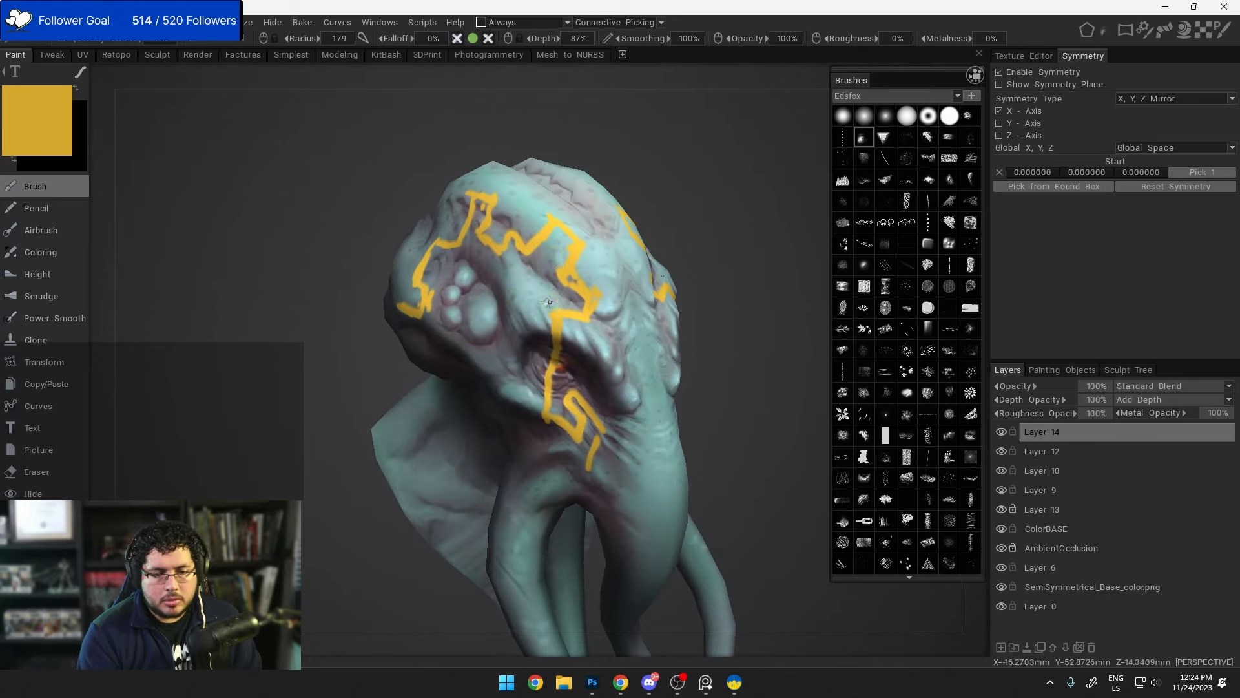
left_click_drag(551, 248, 523, 235, "alt")
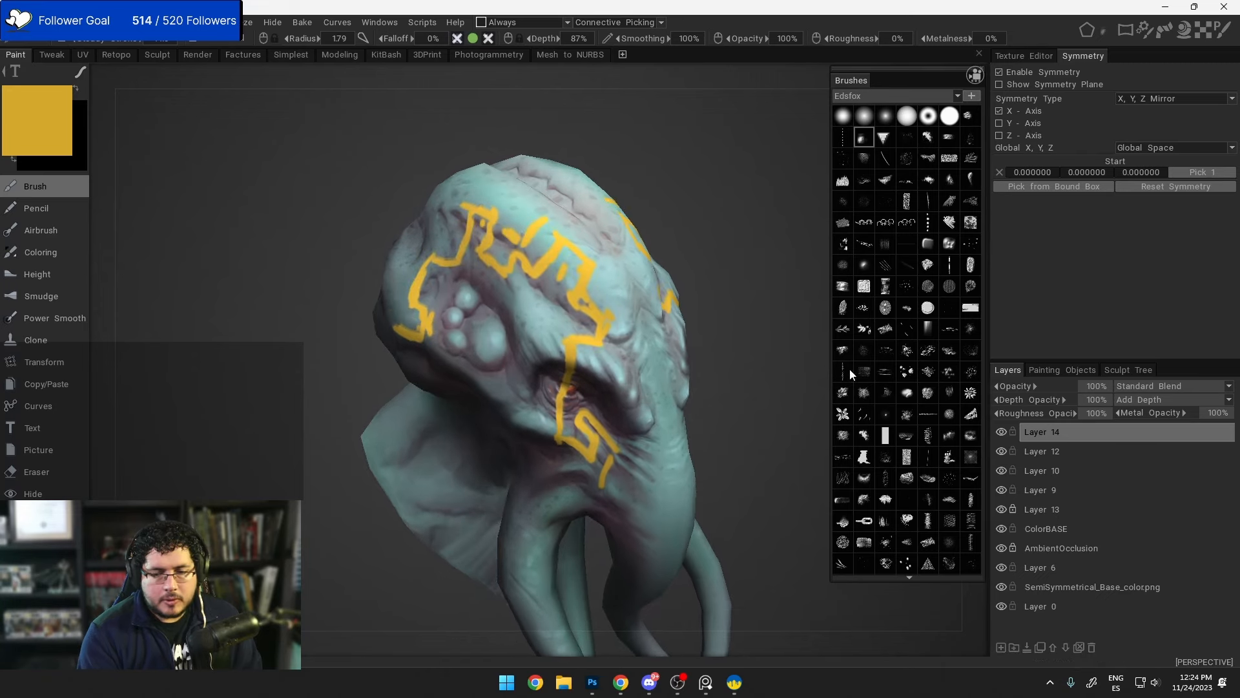
Step: Try the Overlay and Multiply blend modes on Layer 14
left_click(1173, 385)
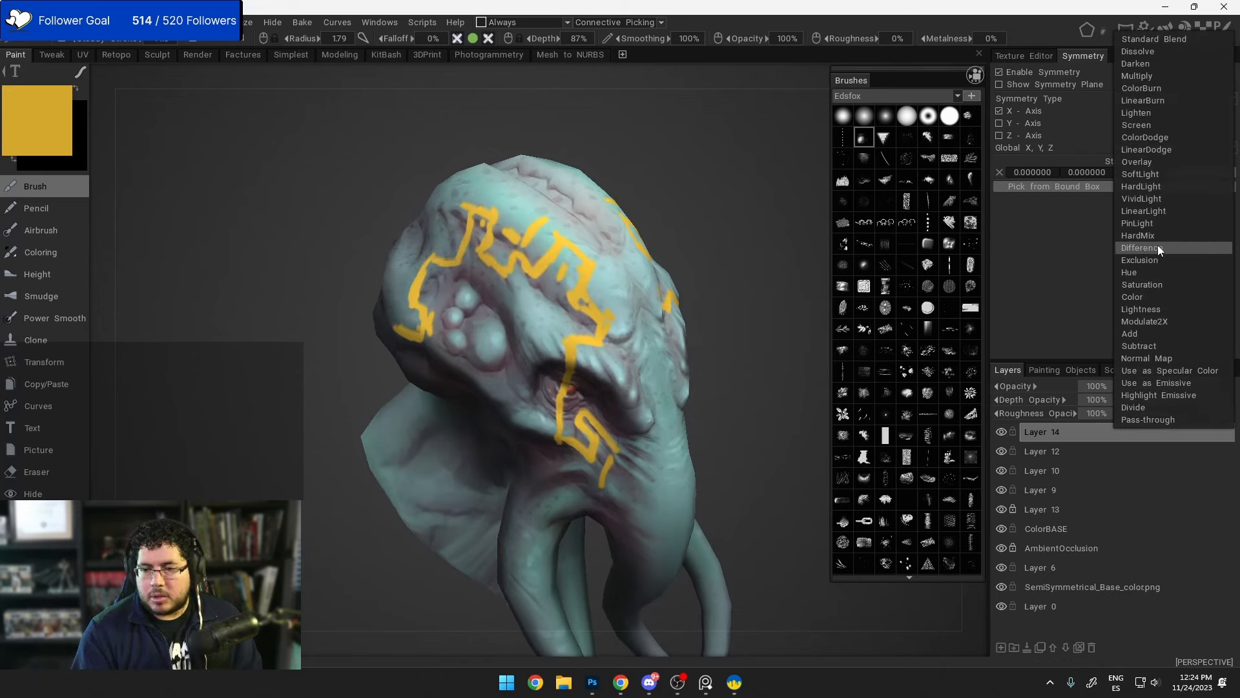
left_click(1163, 164)
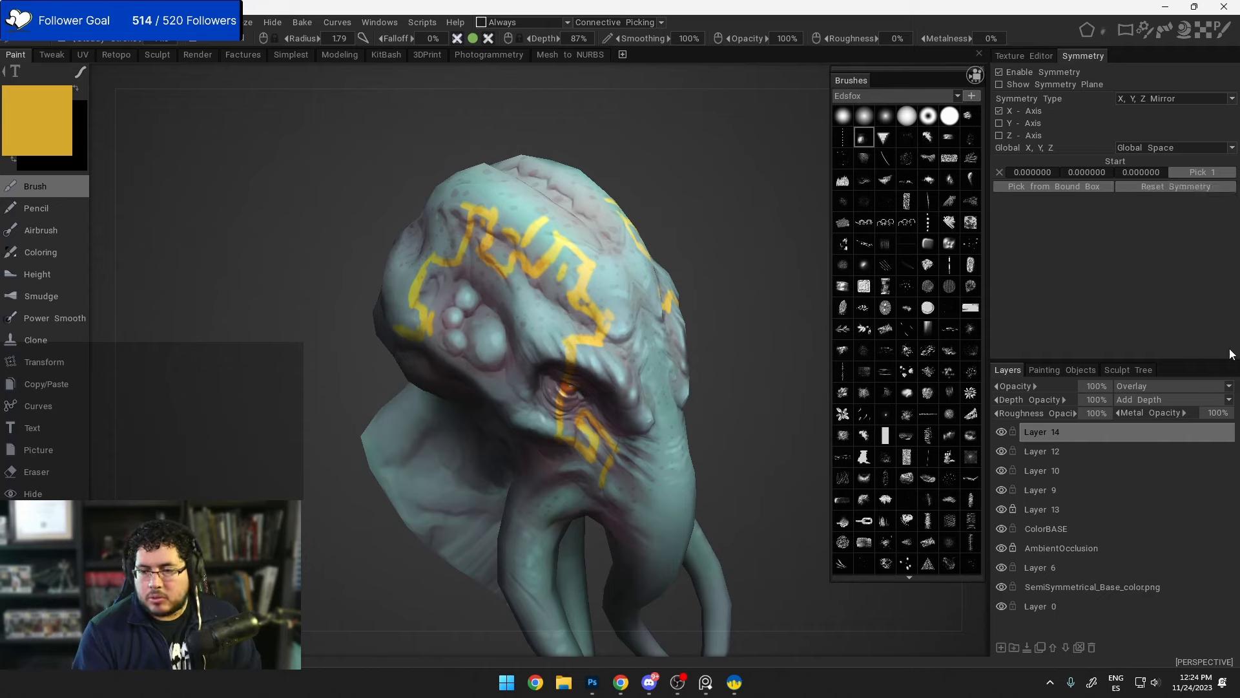
left_click(1229, 388)
left_click(1152, 75)
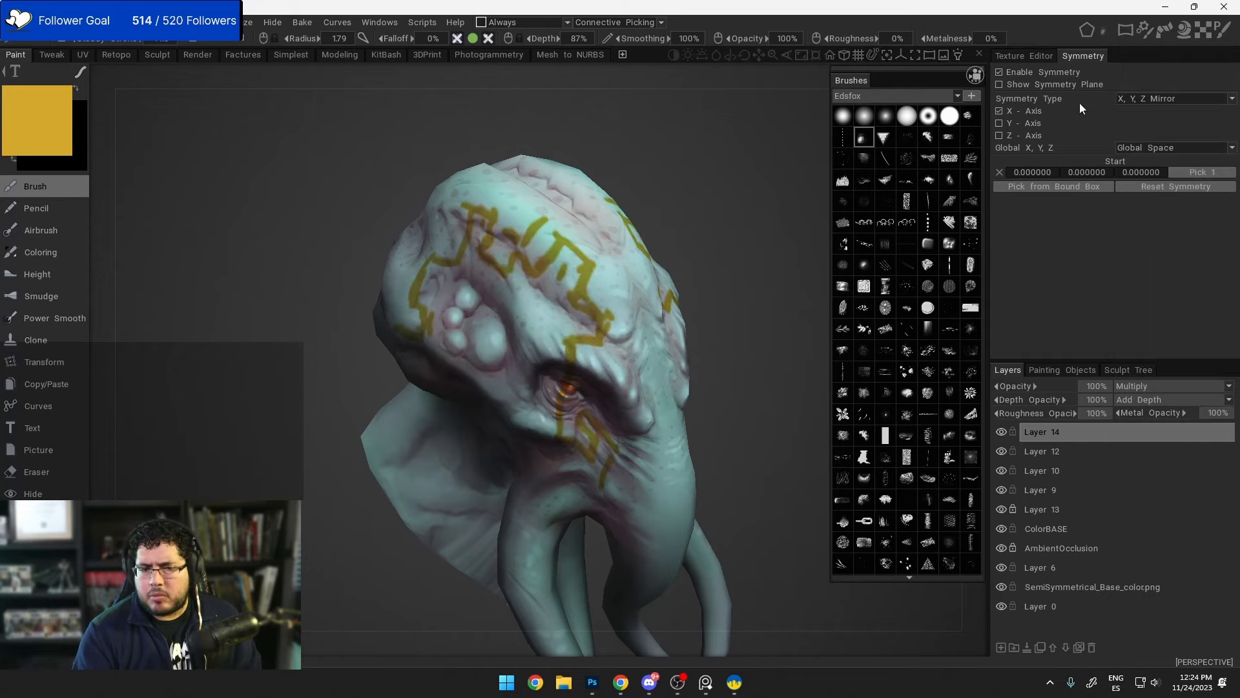
Step: Check the markings from the front and set Layer 14's blend mode to LinearDodge
mouse_move(762, 213)
left_mouse_down("alt")
mouse_move(667, 241)
mouse_move(677, 276)
mouse_move(742, 279)
mouse_move(726, 213)
mouse_move(672, 166)
mouse_move(610, 315)
left_mouse_up("alt")
mouse_move(614, 318)
right_mouse_down("alt")
mouse_move(690, 407)
mouse_move(684, 433)
right_mouse_up("alt")
left_click_drag(684, 433, 696, 375, "alt")
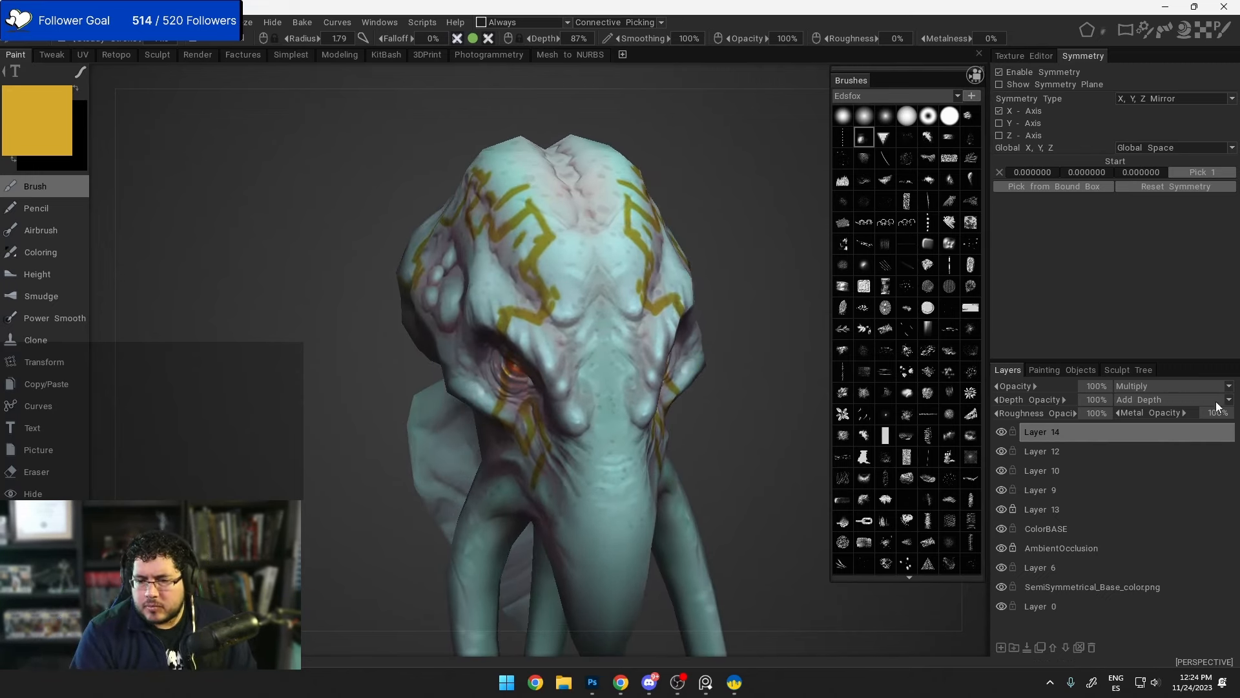
left_click(1221, 386)
left_click(1155, 149)
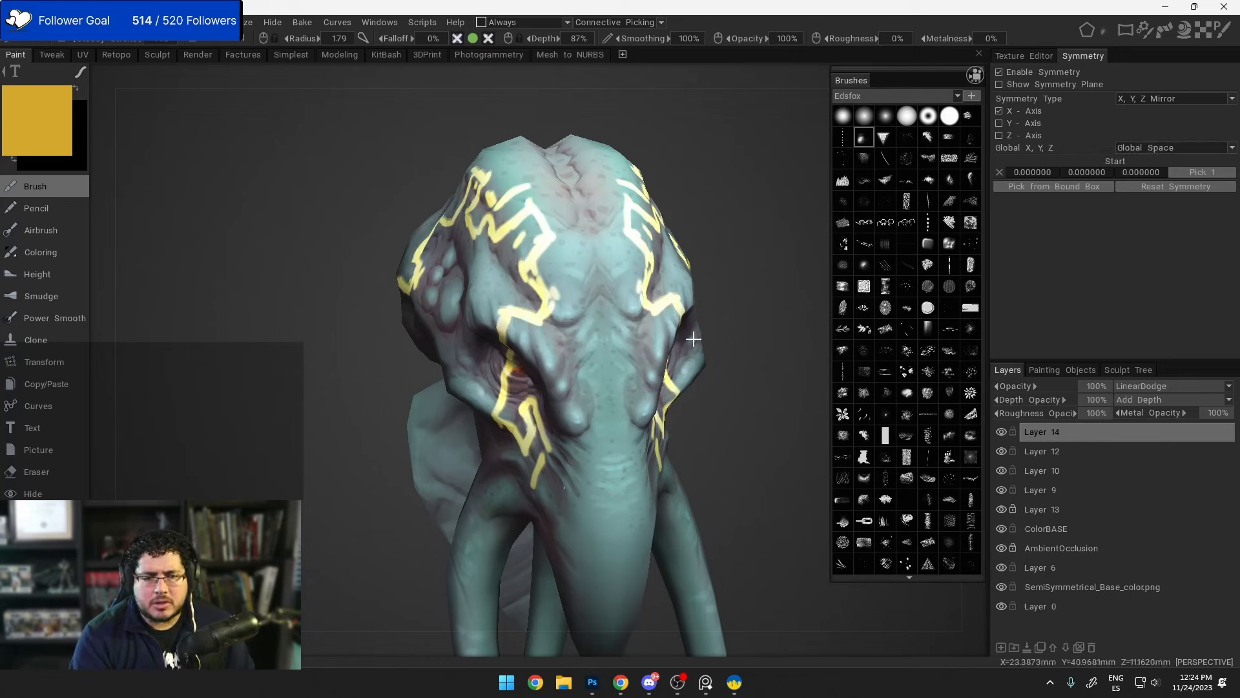
Step: Set Layer 14's blend mode to SoftLight with the whole head in view
left_click_drag(694, 339, 733, 320, "alt")
middle_click_drag(733, 319, 691, 262, "alt")
right_click_drag(691, 262, 715, 124, "alt")
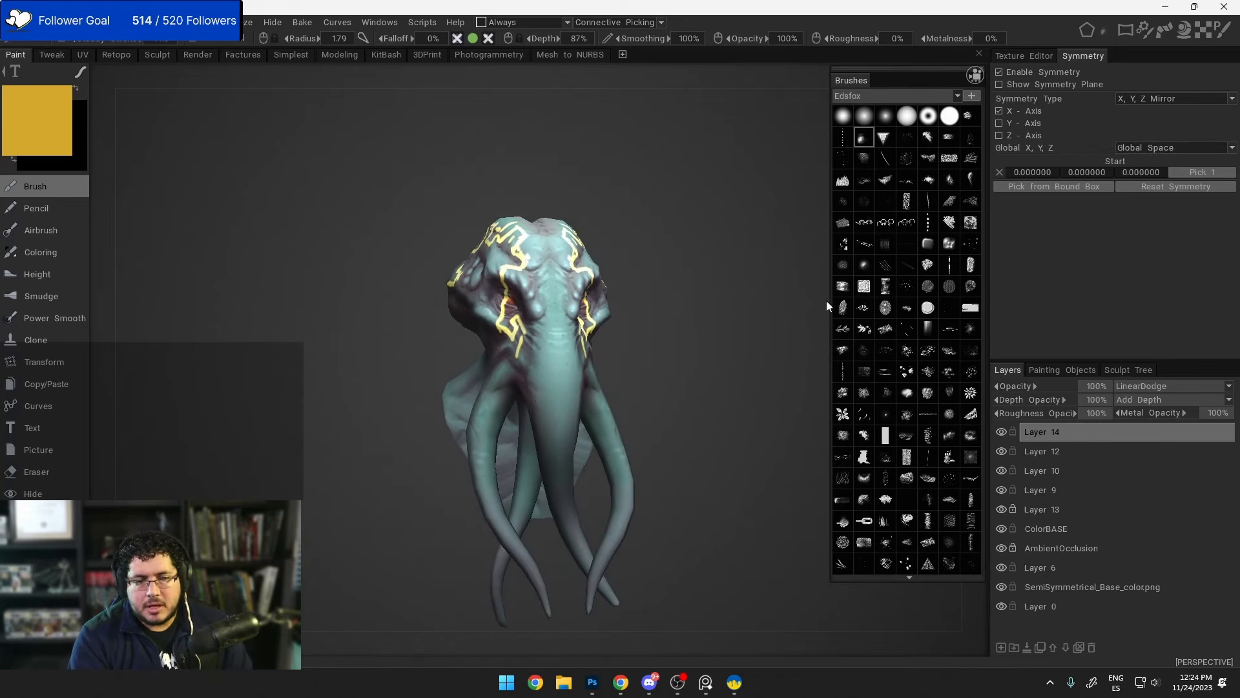
left_click(1230, 388)
left_click(1147, 177)
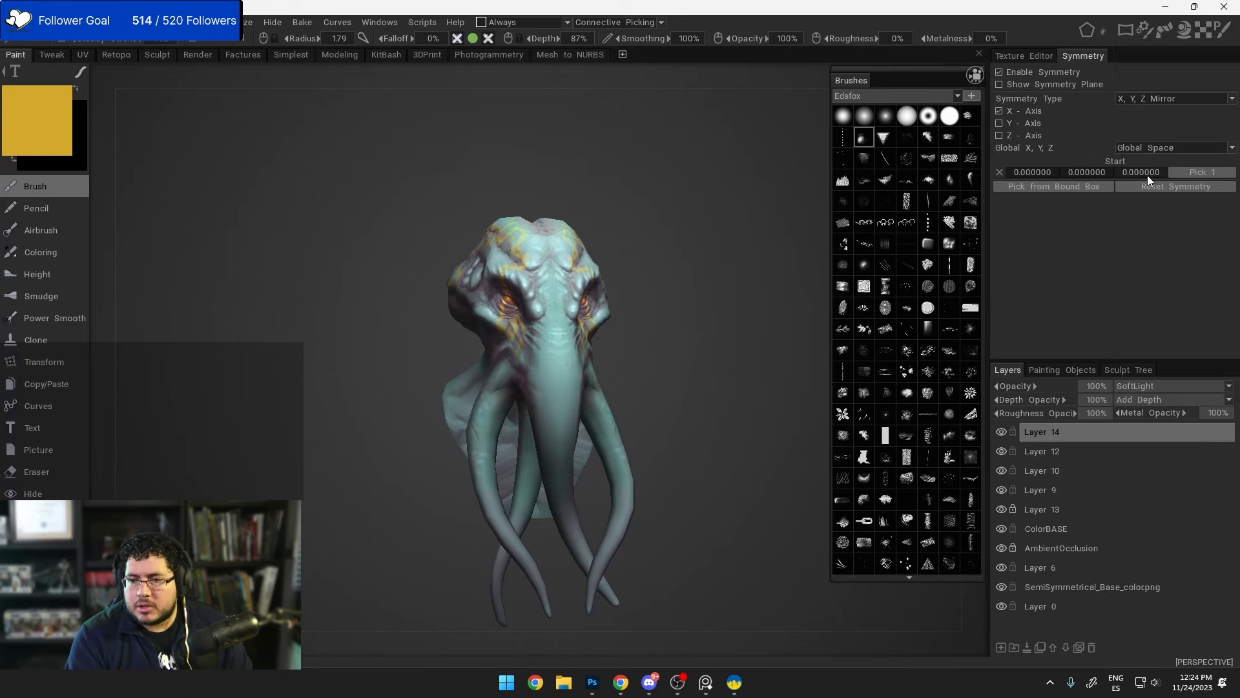
Step: Erase the part of the yellow marking on Layer 14 that crosses the glowing orange eye
left_click_drag(696, 319, 645, 336, "alt")
right_click_drag(645, 336, 679, 388, "alt")
left_click_drag(680, 388, 697, 379, "alt")
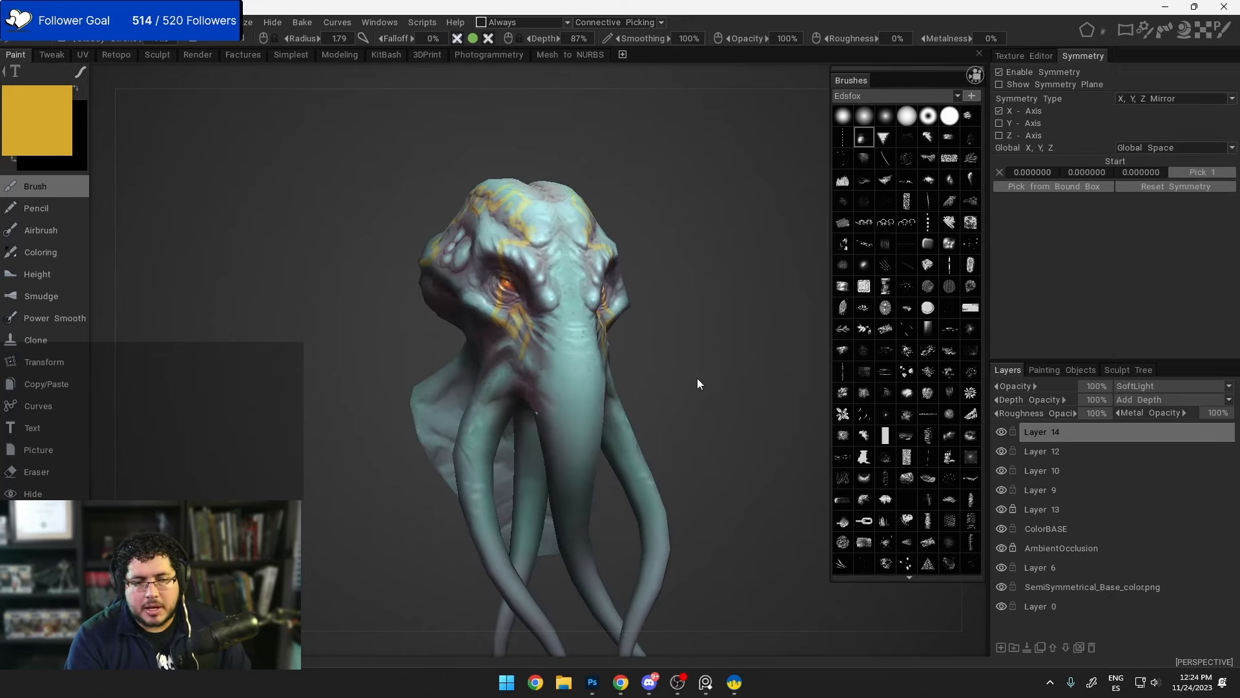
right_click_drag(696, 377, 696, 390, "alt")
left_click_drag(697, 390, 718, 398, "alt")
mouse_move(718, 397)
right_mouse_down("alt")
mouse_move(706, 350)
mouse_move(719, 378)
mouse_move(699, 383)
right_mouse_up("alt")
left_click_drag(574, 241, 457, 216, "alt")
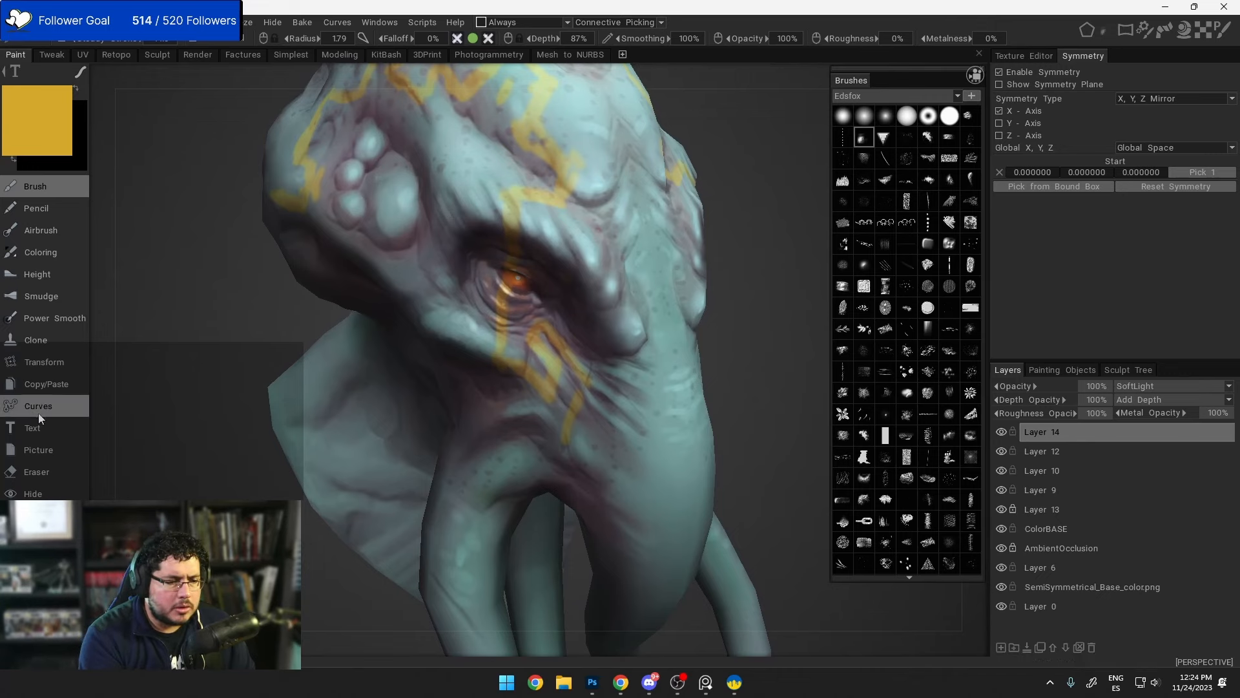
left_click(56, 474)
left_click_drag(526, 305, 511, 265, "alt")
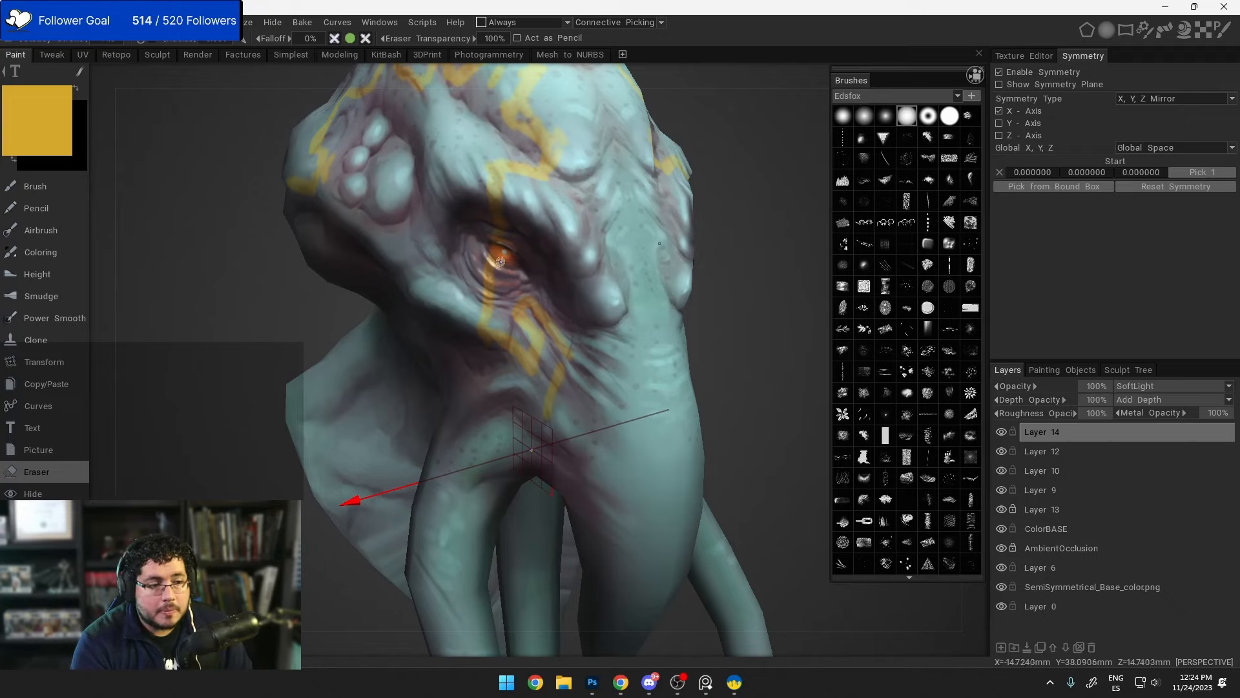
key("e")
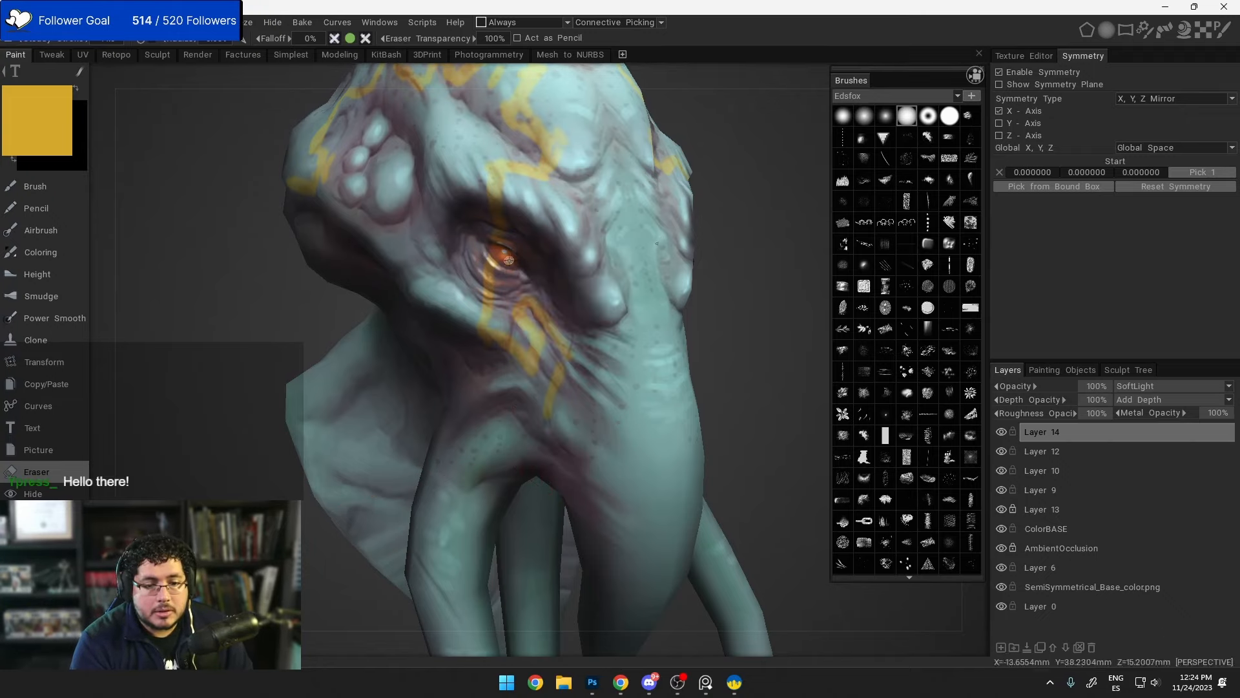
mouse_move(510, 260)
left_mouse_down("alt")
mouse_move(562, 255)
mouse_move(553, 146)
mouse_move(531, 258)
left_mouse_up("alt")
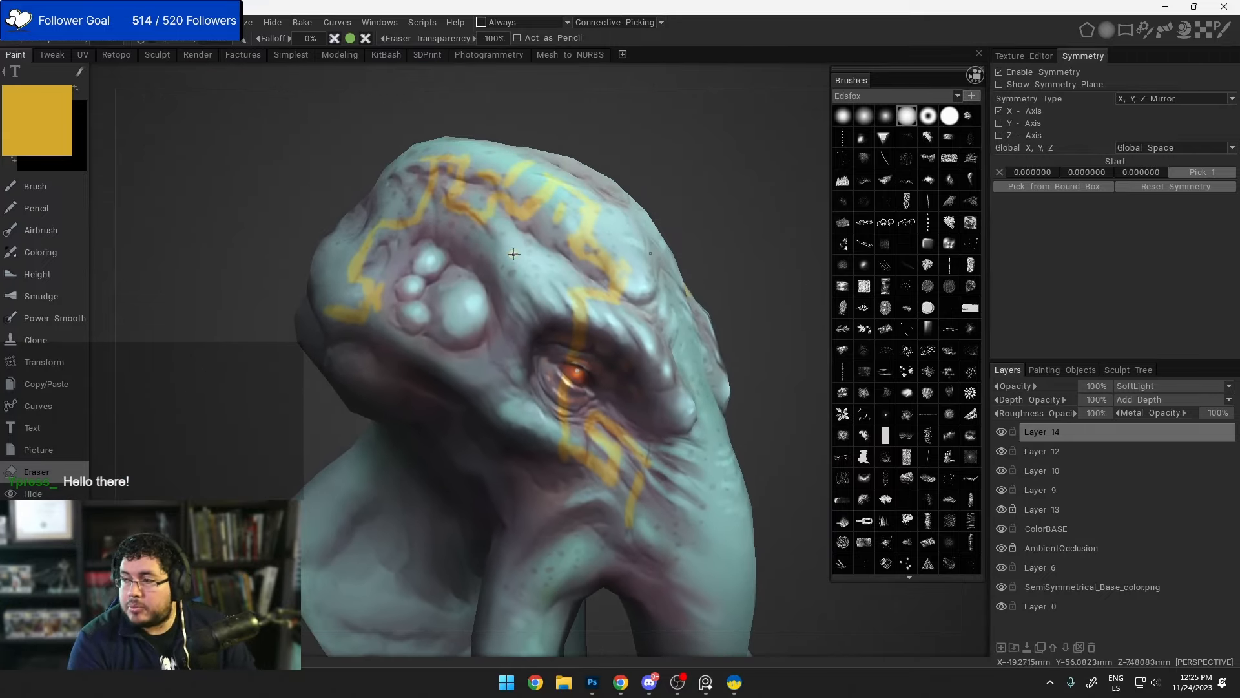
Step: Examine how the yellow zigzag markings sit on the skull, eye area and face from the side, above and front
scroll(525, 265, "up", 3)
scroll(525, 265, "down", 2)
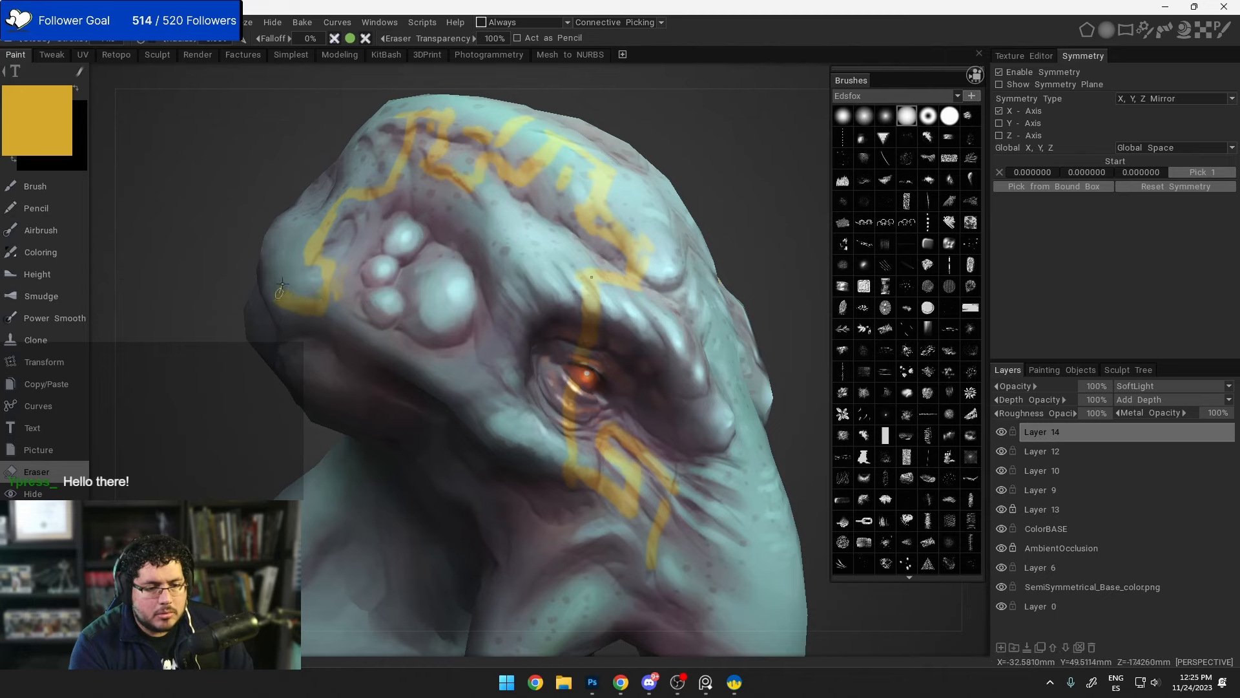
left_click_drag(468, 238, 520, 243, "alt")
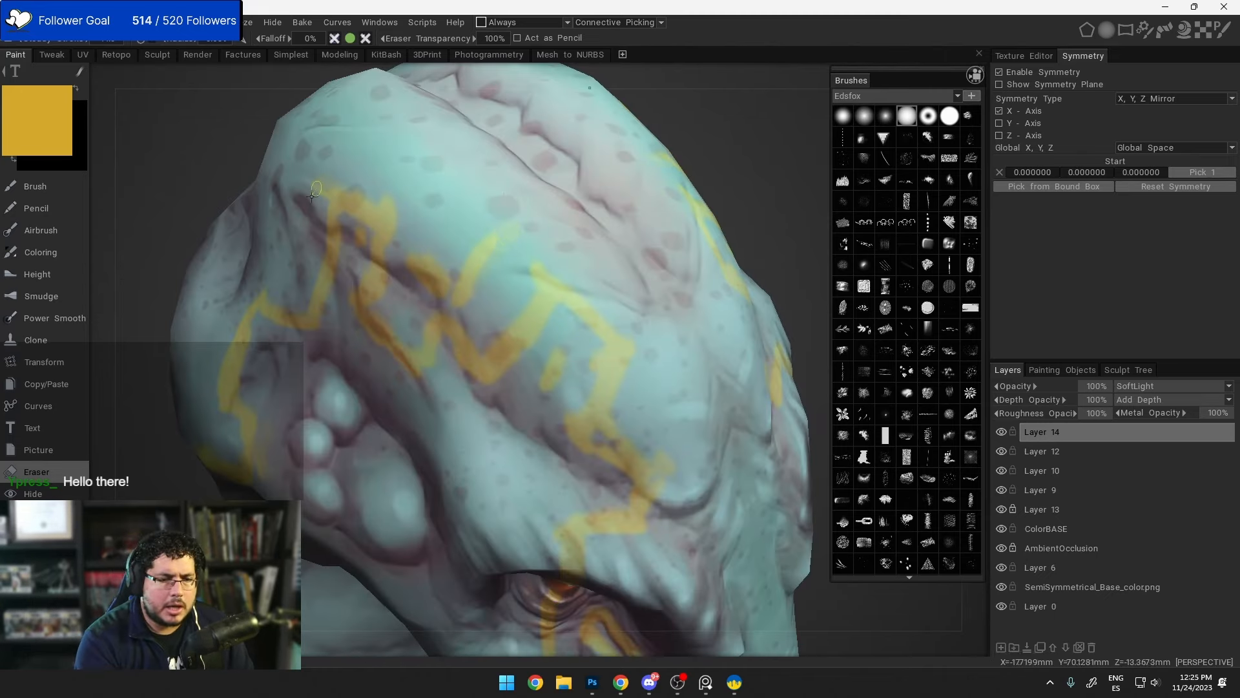
left_click_drag(390, 266, 555, 220, "alt")
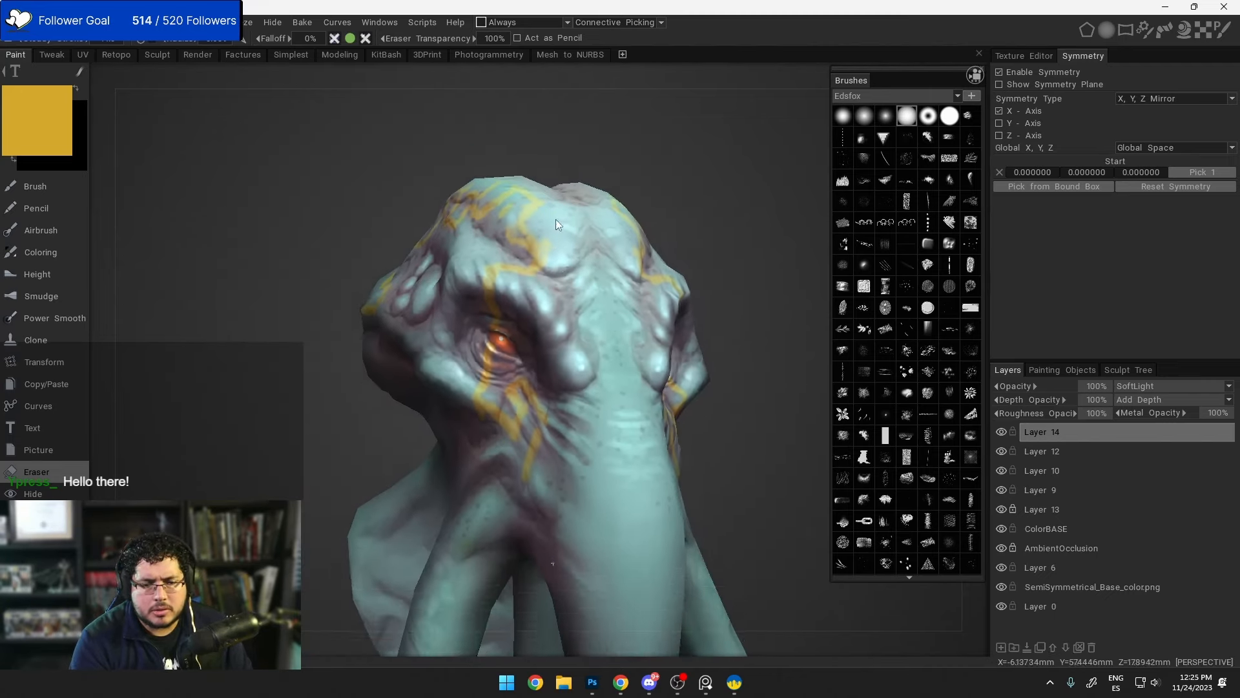
right_click_drag(556, 221, 556, 265, "alt")
middle_click_drag(556, 265, 548, 278, "alt")
right_click_drag(548, 277, 559, 296, "alt")
left_click_drag(560, 295, 541, 287, "alt")
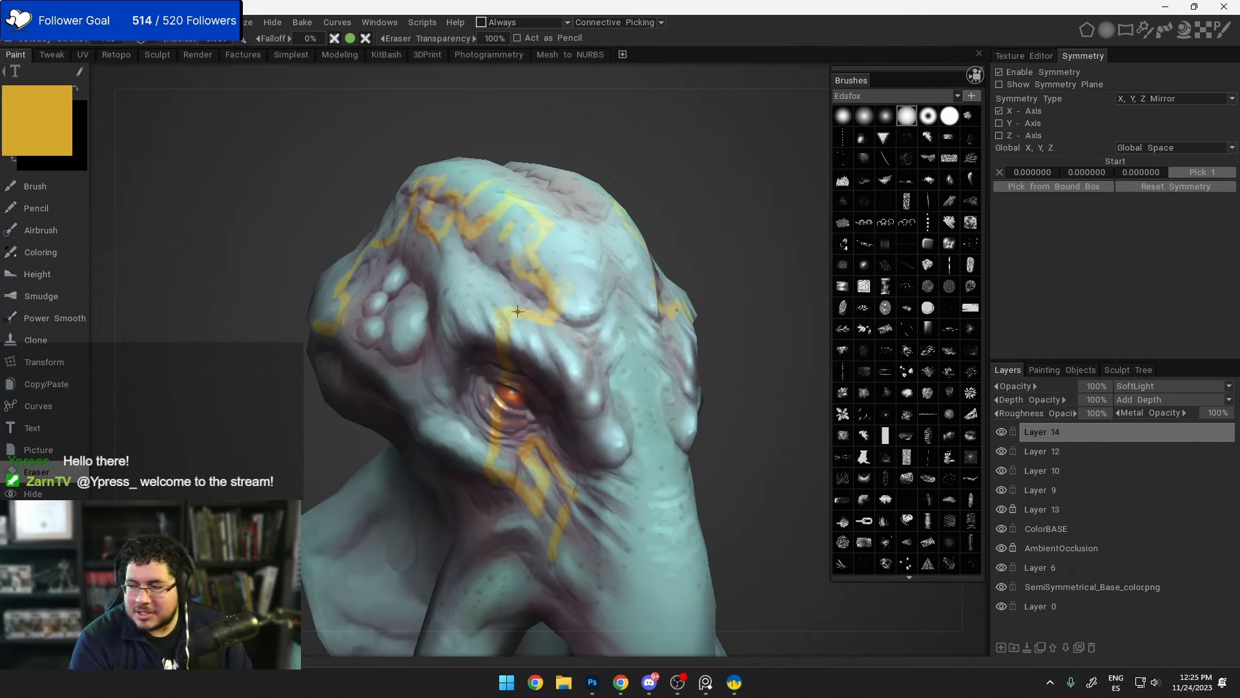
left_click_drag(509, 320, 549, 316, "alt")
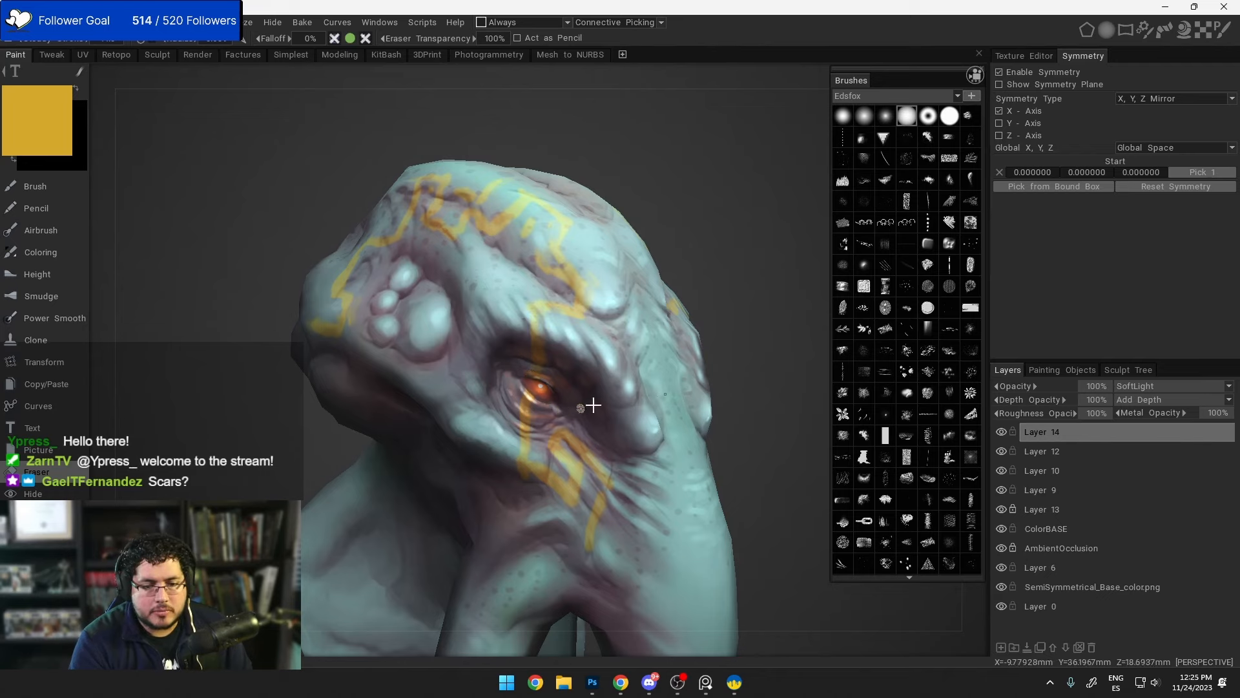
left_click_drag(592, 405, 566, 336, "alt")
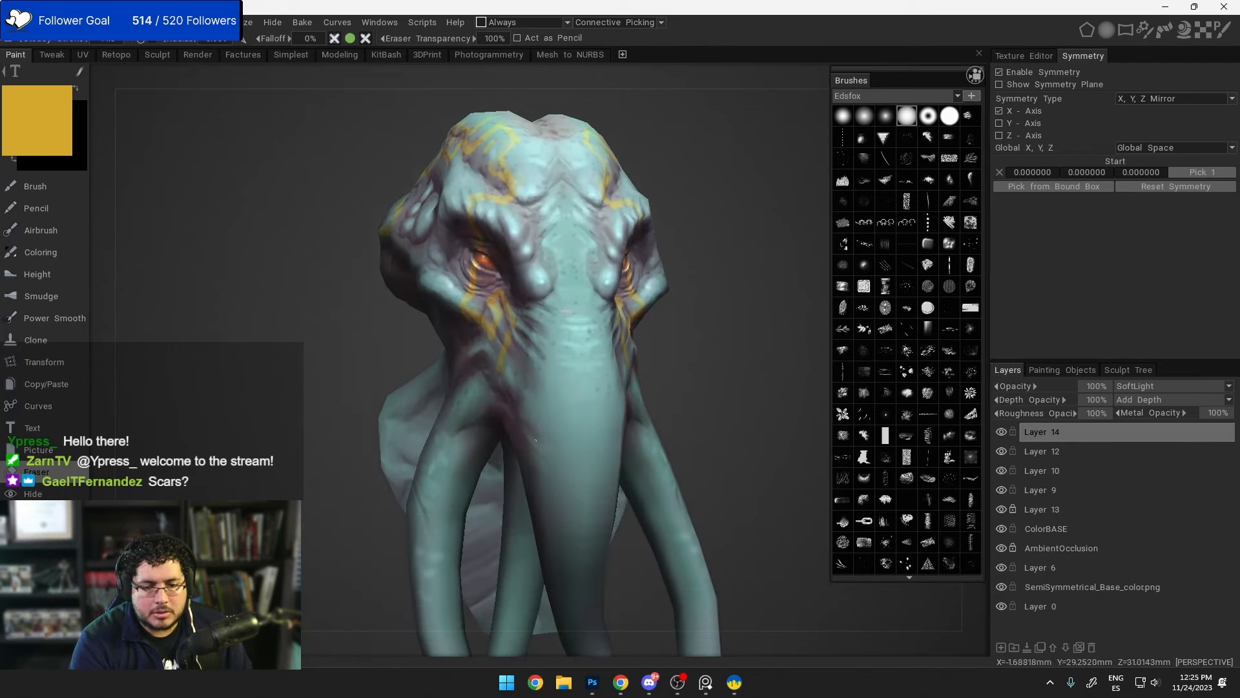
right_click_drag(535, 441, 517, 362, "alt")
left_click_drag(504, 342, 539, 328, "alt")
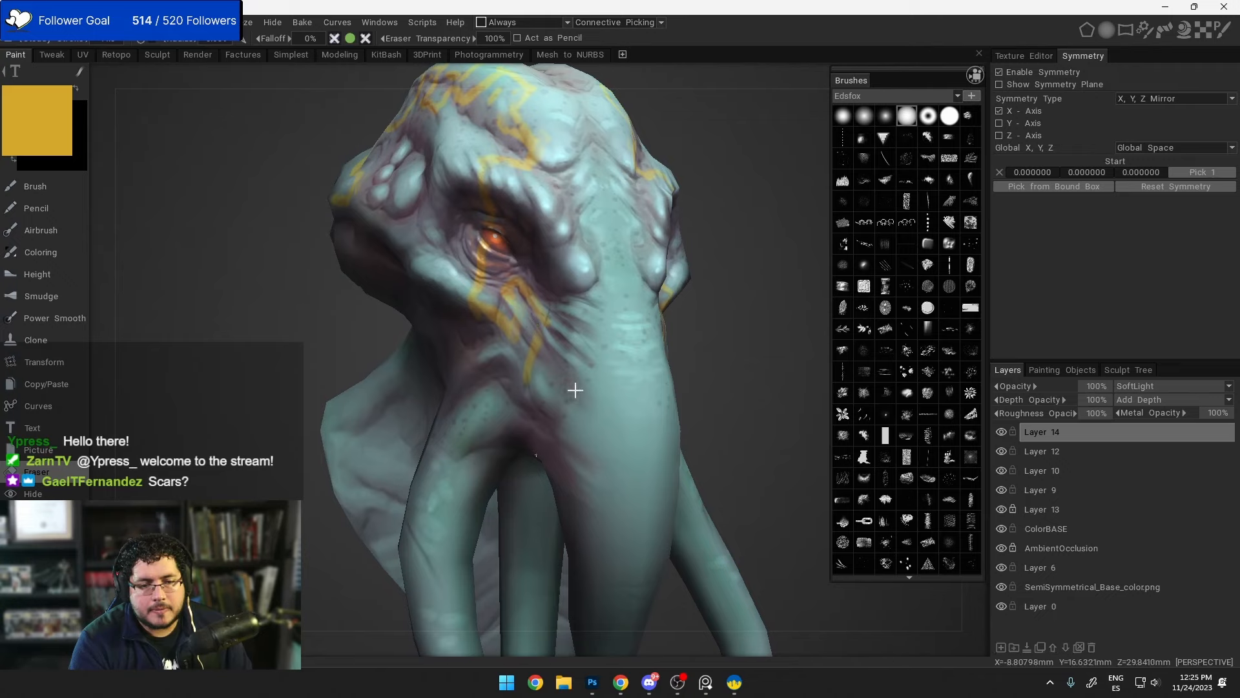
left_click_drag(574, 391, 565, 520, "alt")
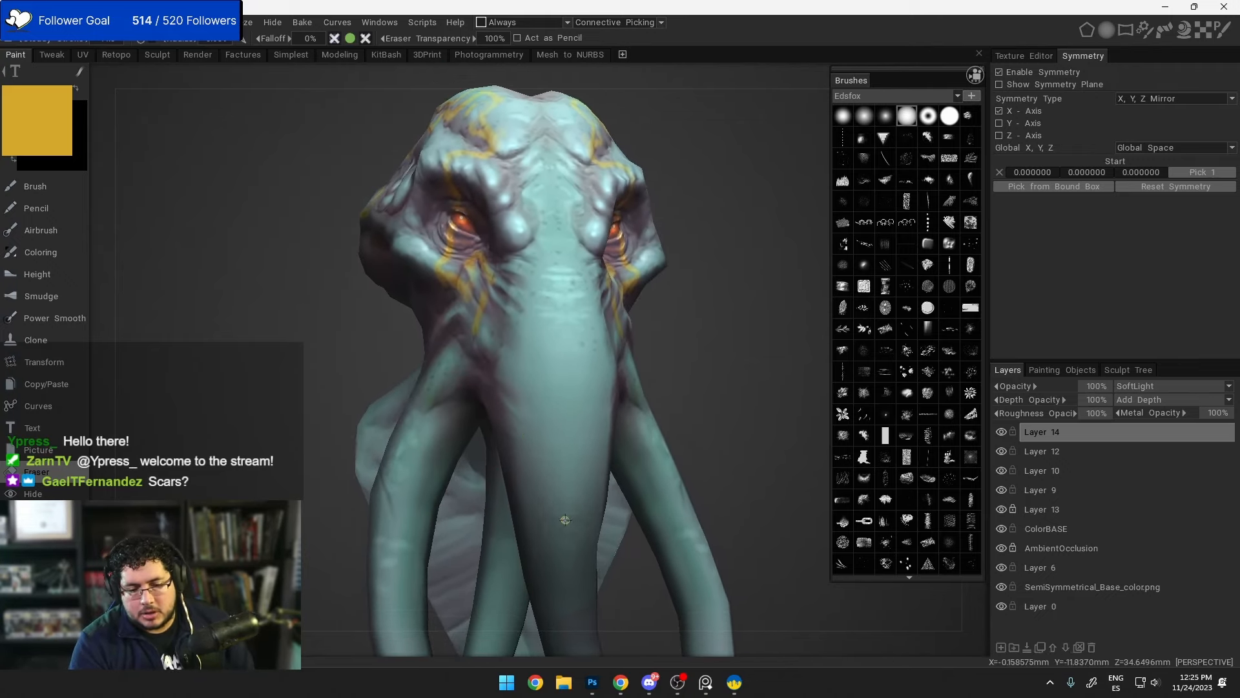
mouse_move(575, 470)
left_mouse_down("alt")
mouse_move(639, 490)
mouse_move(583, 487)
left_mouse_up("alt")
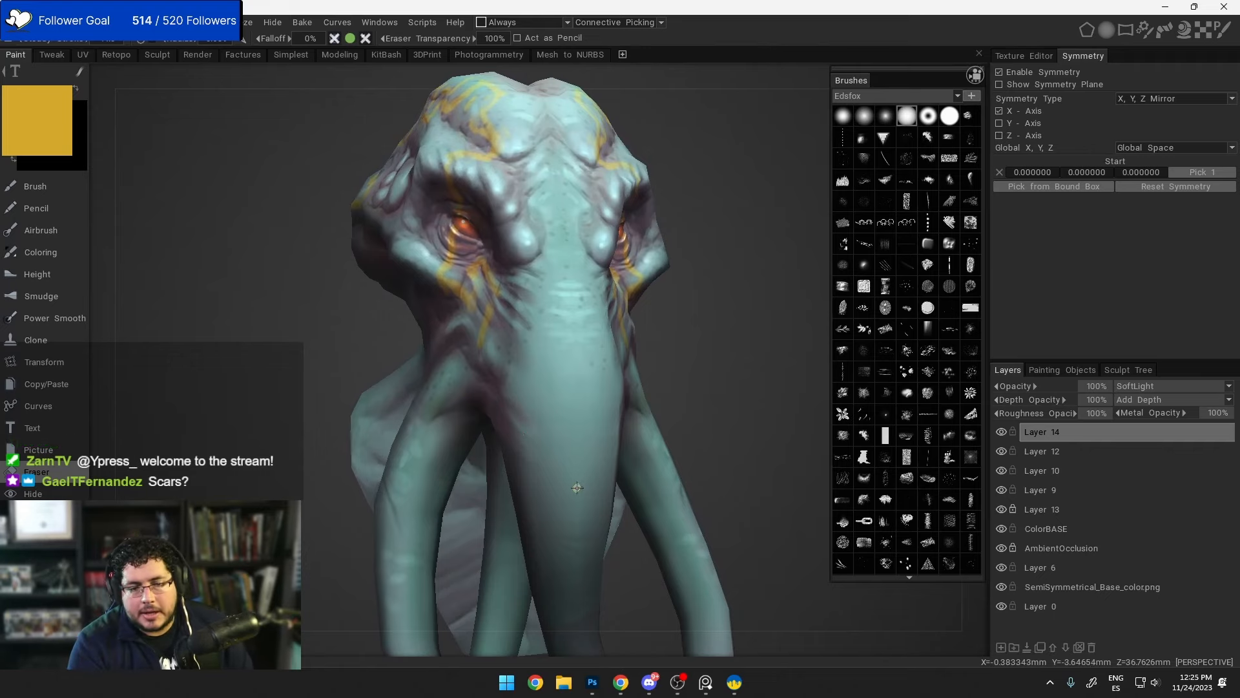
right_click_drag(567, 392, 633, 423, "alt")
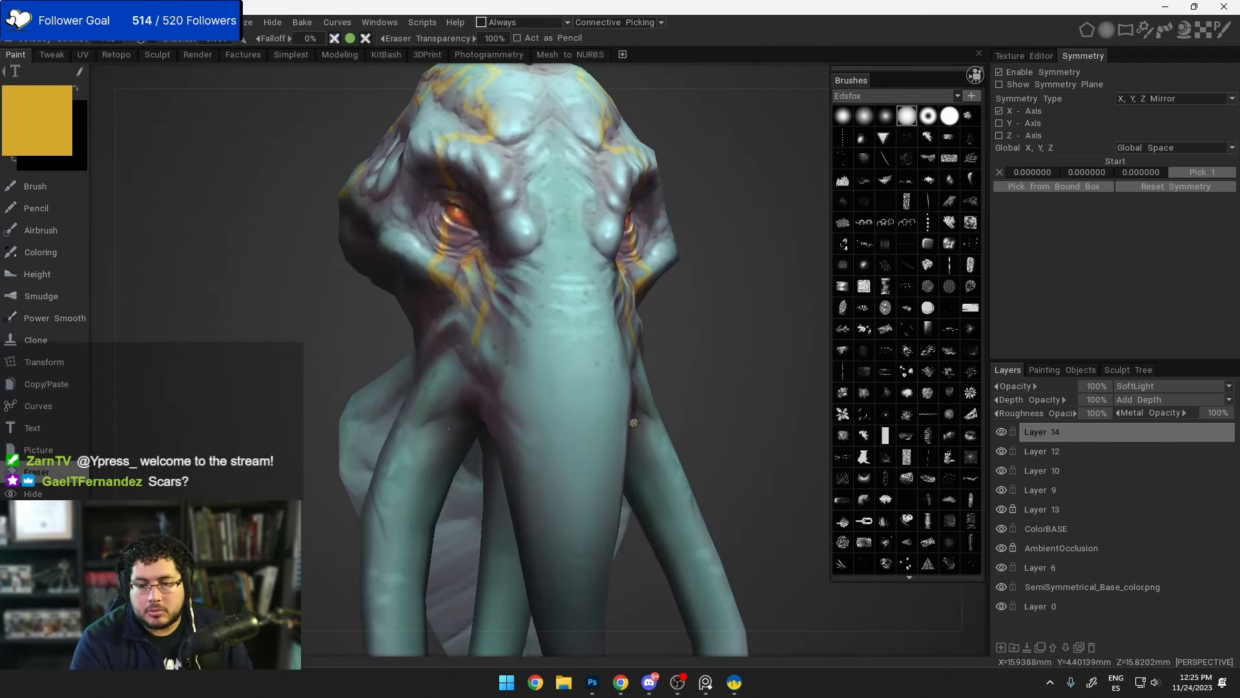
Step: Go through the layer stack and delete the SemiSymmetrical_Base_color.png layer
left_click(1052, 451)
left_click(1050, 439)
left_click(1054, 454)
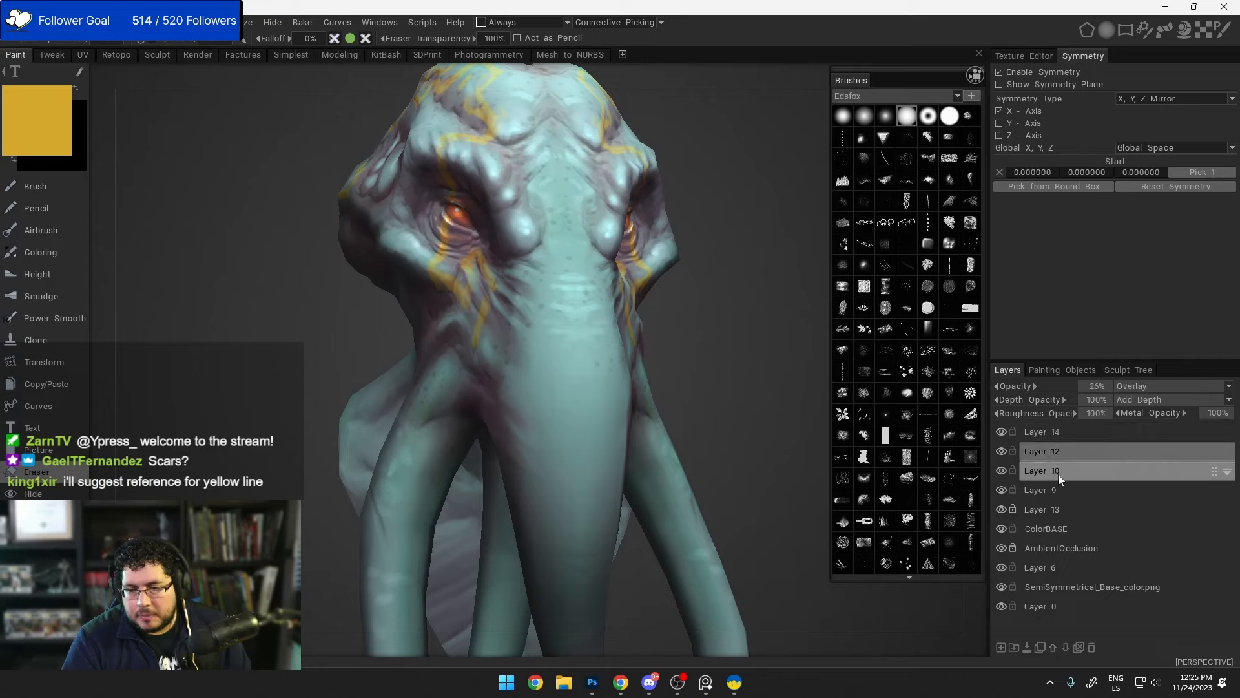
left_click(1058, 473)
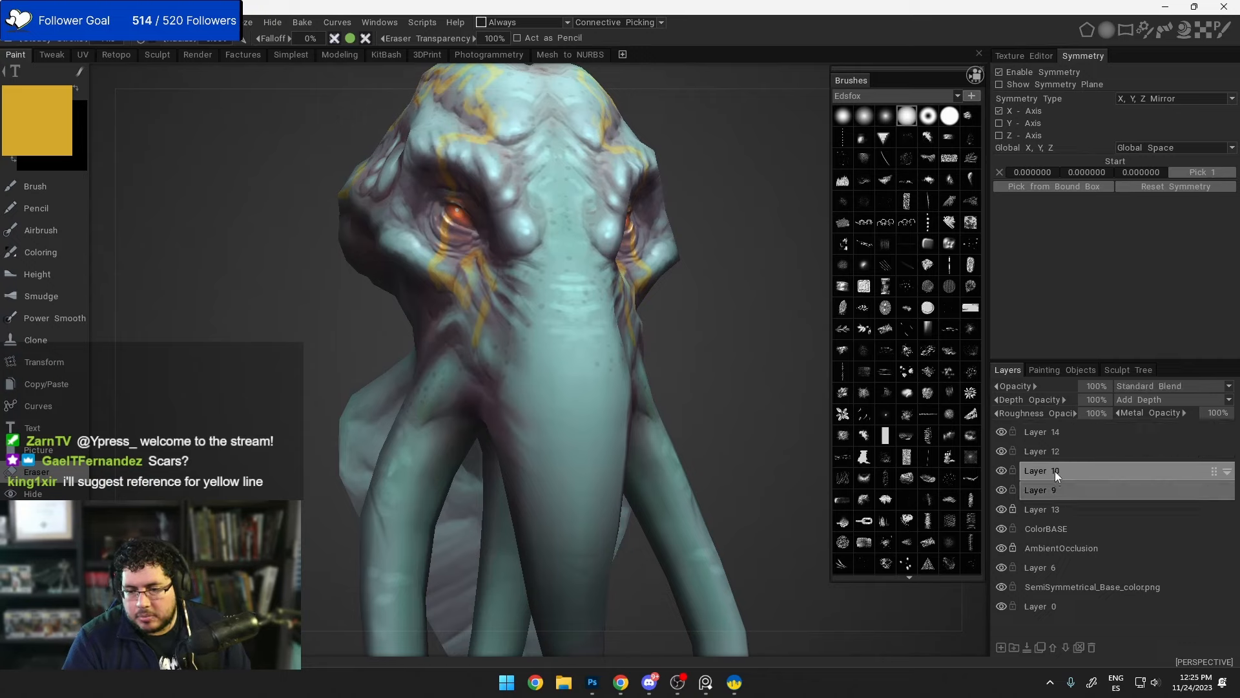
left_click(1058, 510)
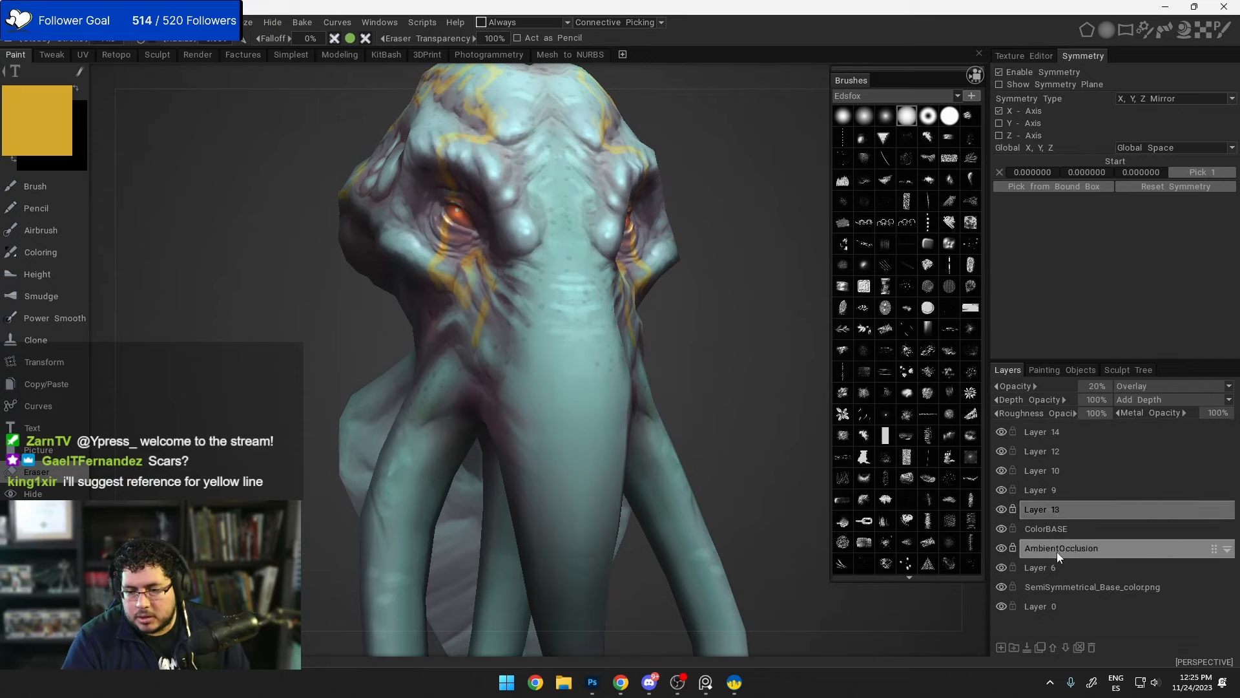
left_click(1053, 589)
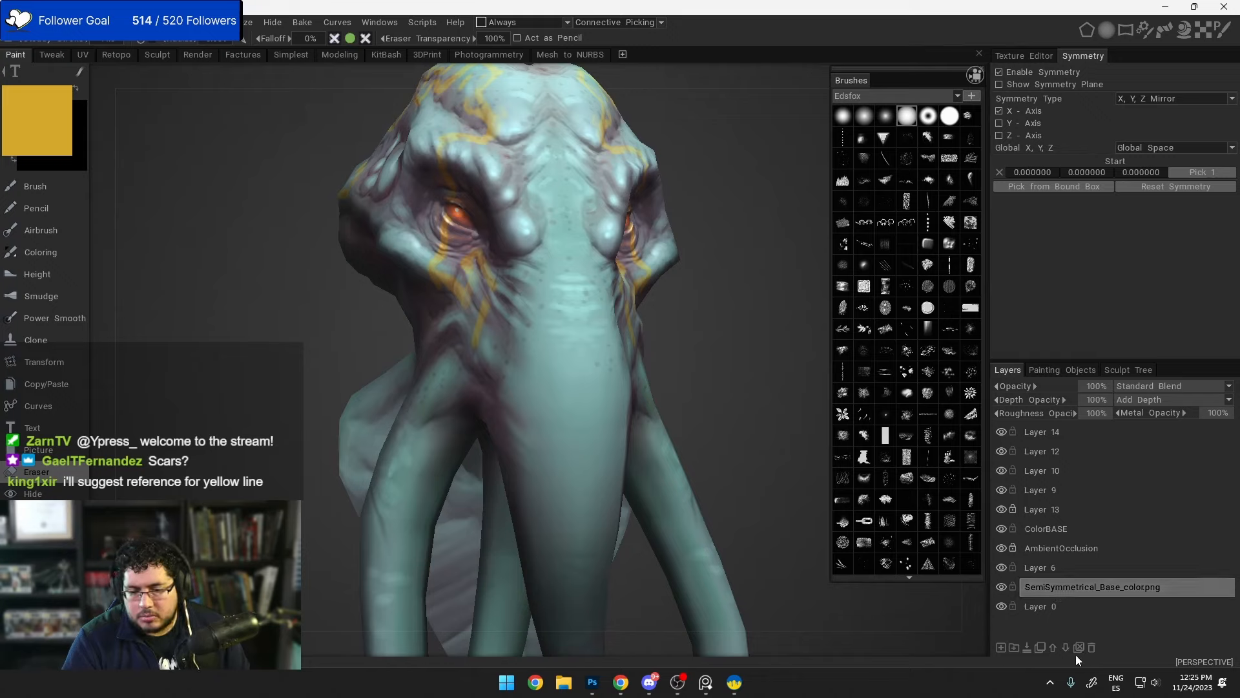
left_click(1091, 649)
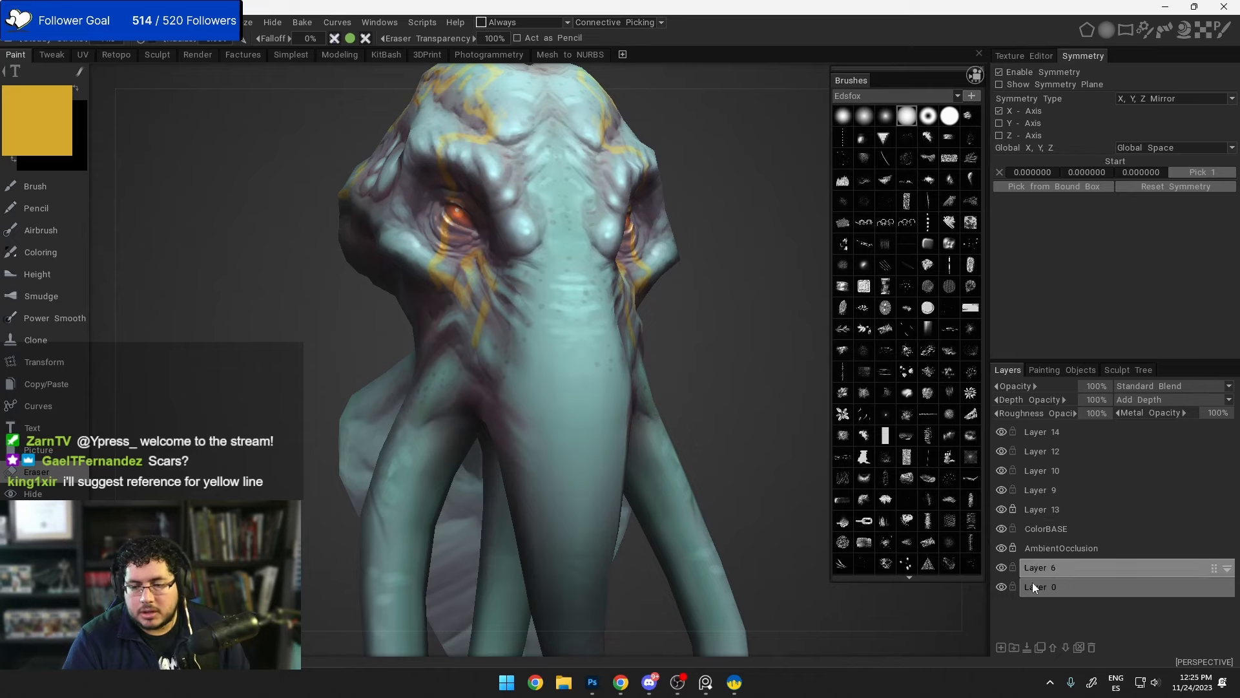
Step: Add a new layer directly above the ColorBASE layer
left_click(1051, 531)
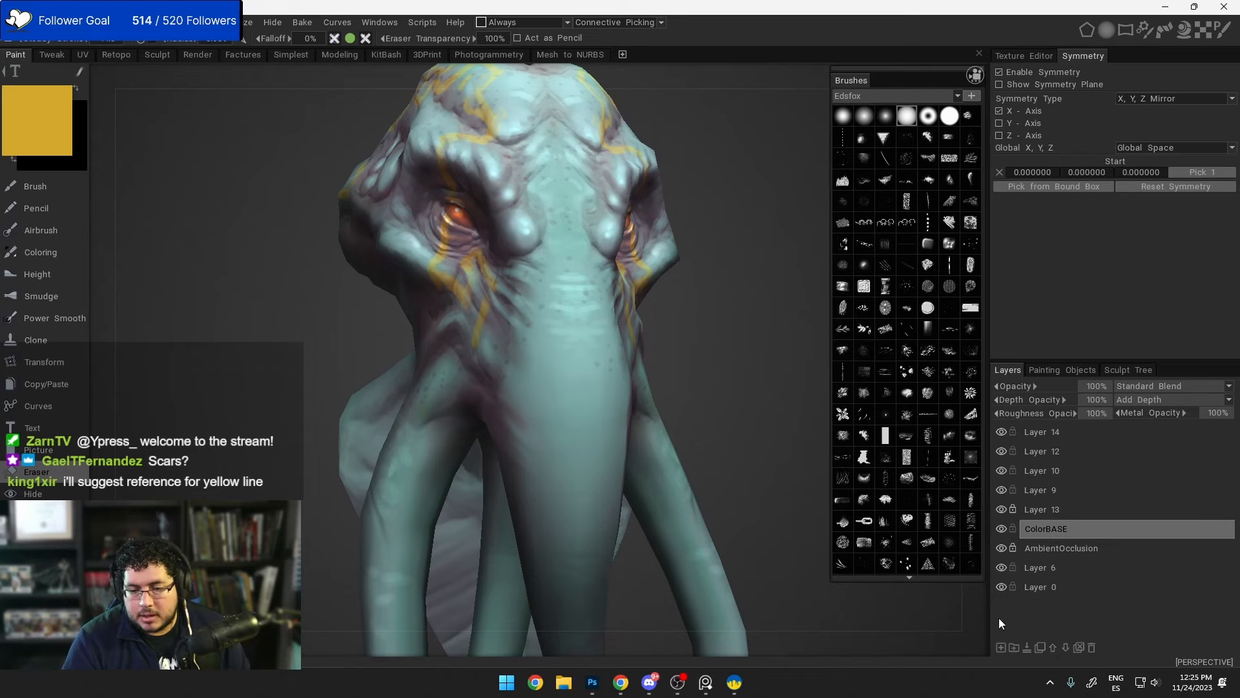
left_click(1001, 648)
scroll(657, 350, "up", 5)
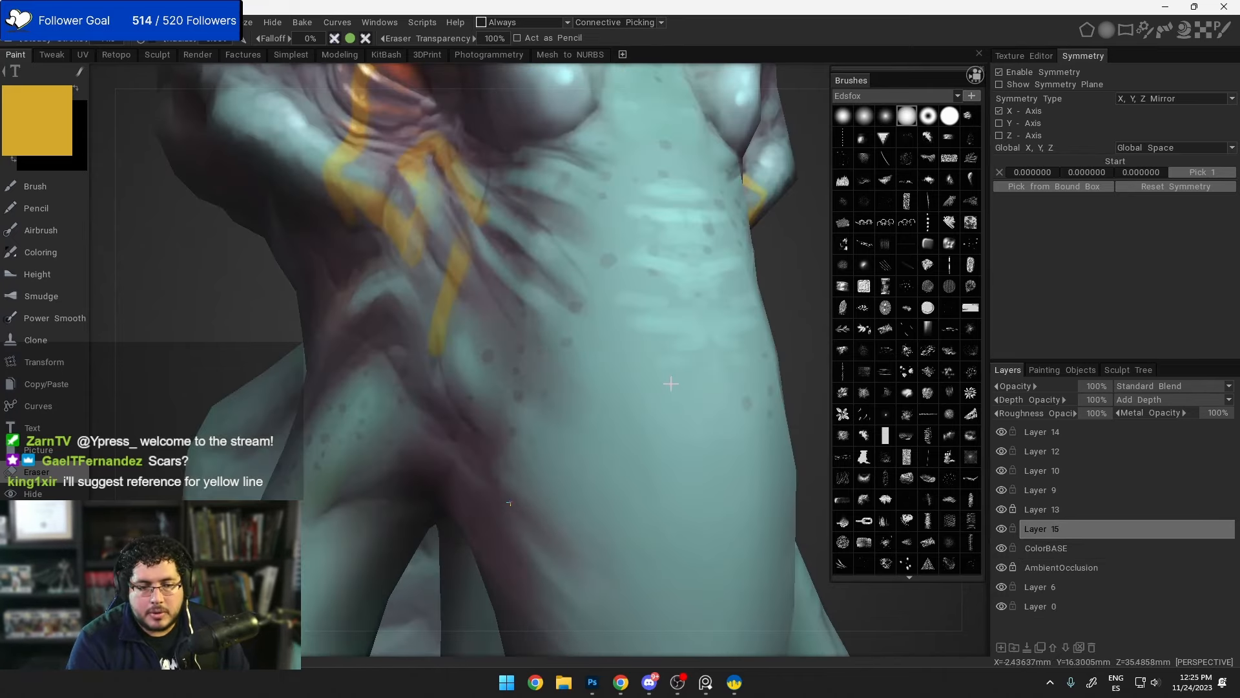
left_click_drag(557, 311, 565, 317, "alt")
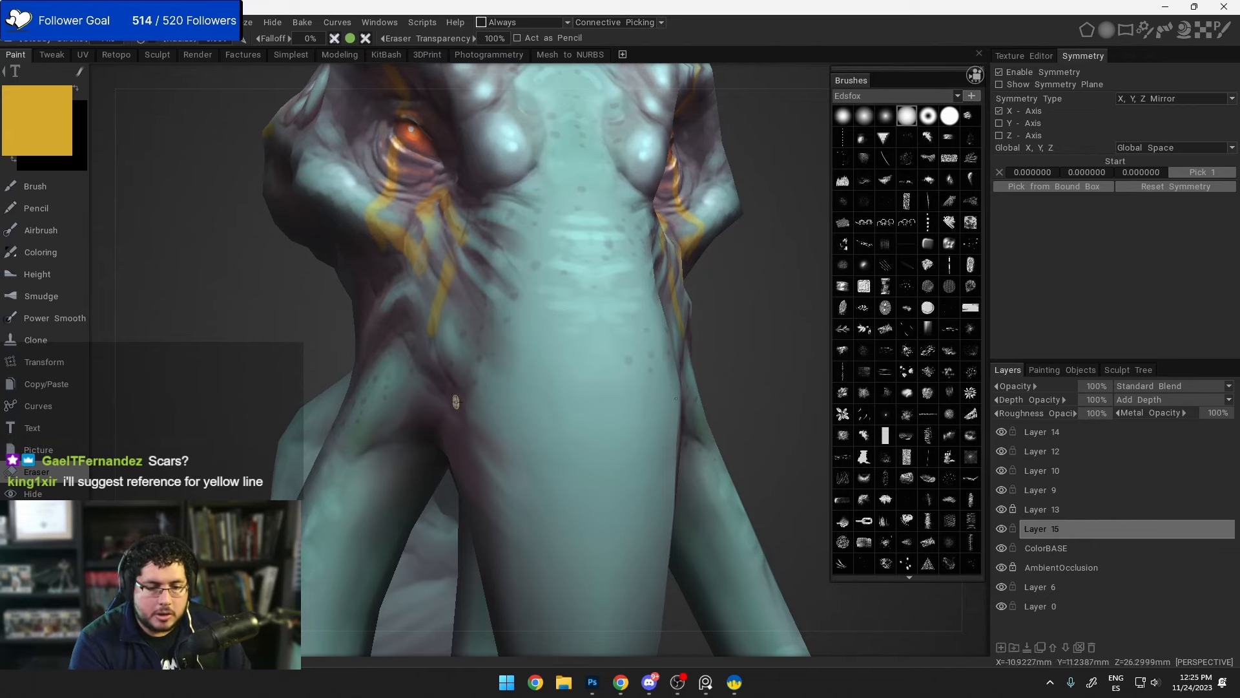
Step: Sample a muted purple from the skin with symmetry off, and choose the Brush tool with the rectangular gradient alpha
key("v")
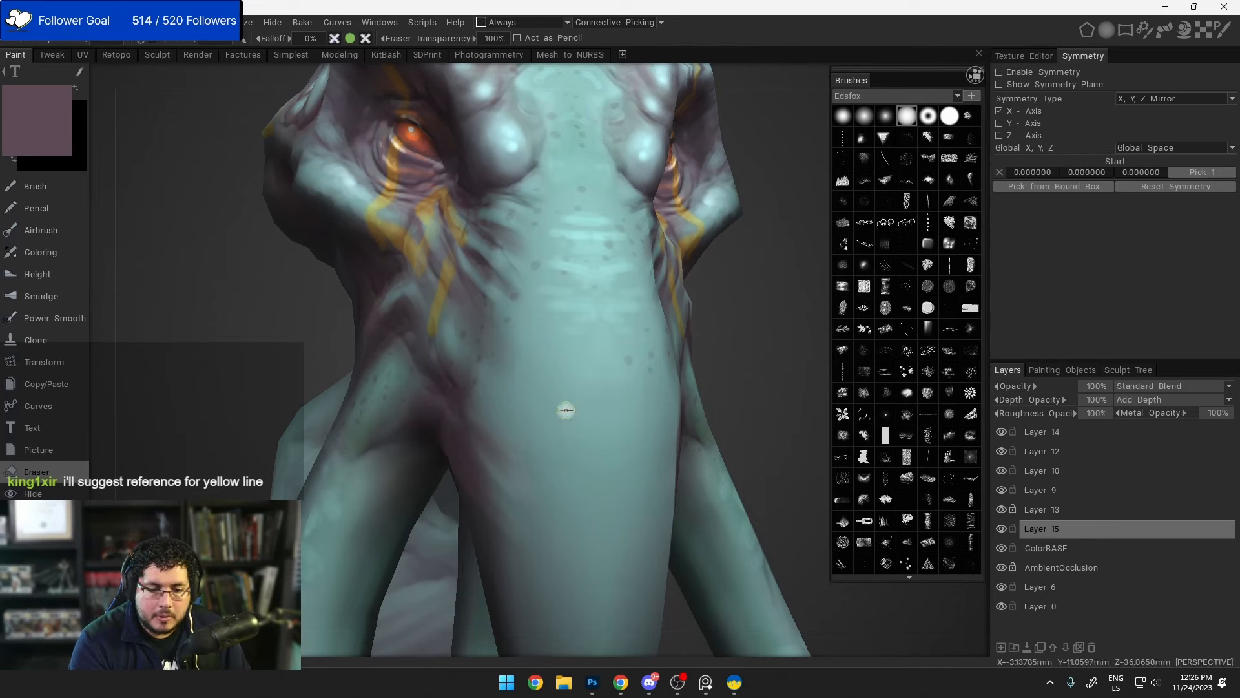
left_click(67, 193)
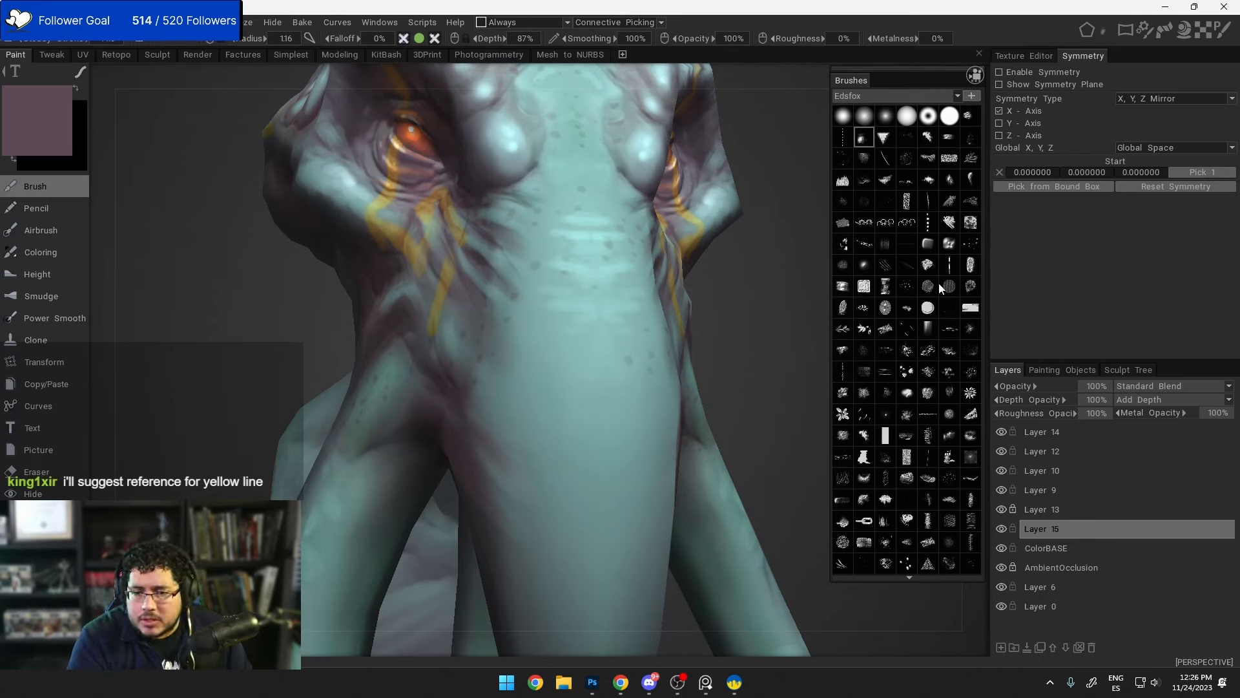
left_click(926, 327)
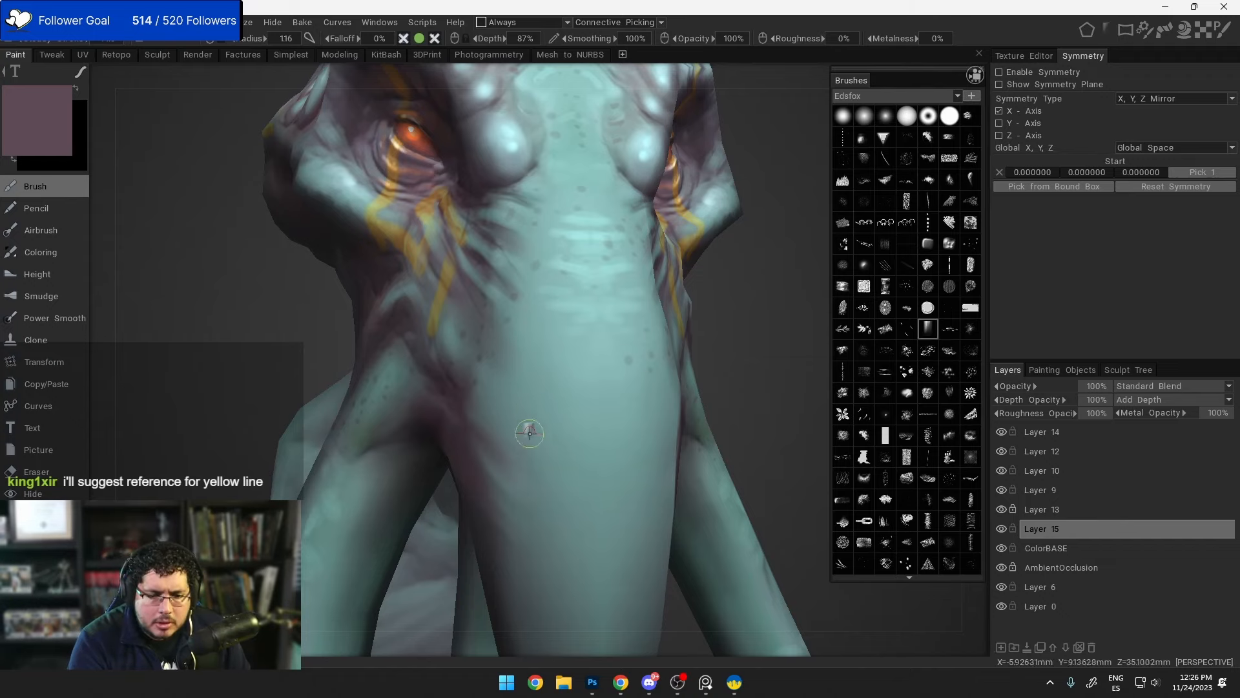
middle_click_drag(546, 390, 610, 449)
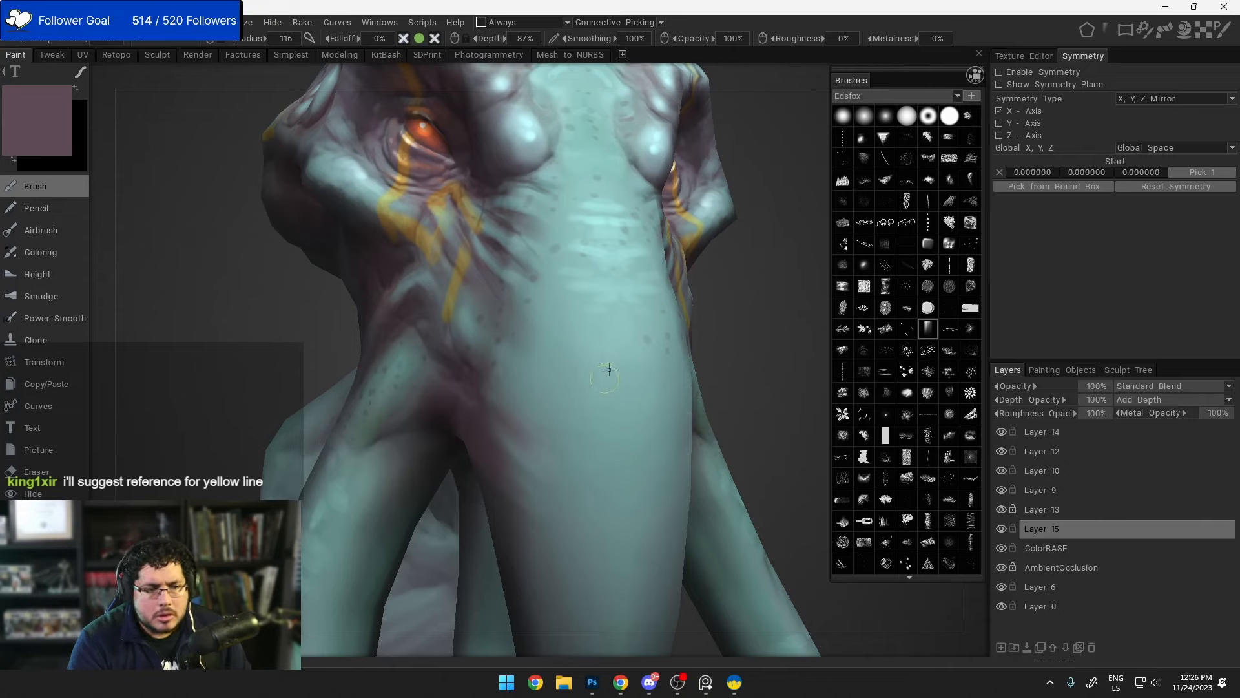
left_click(1013, 508)
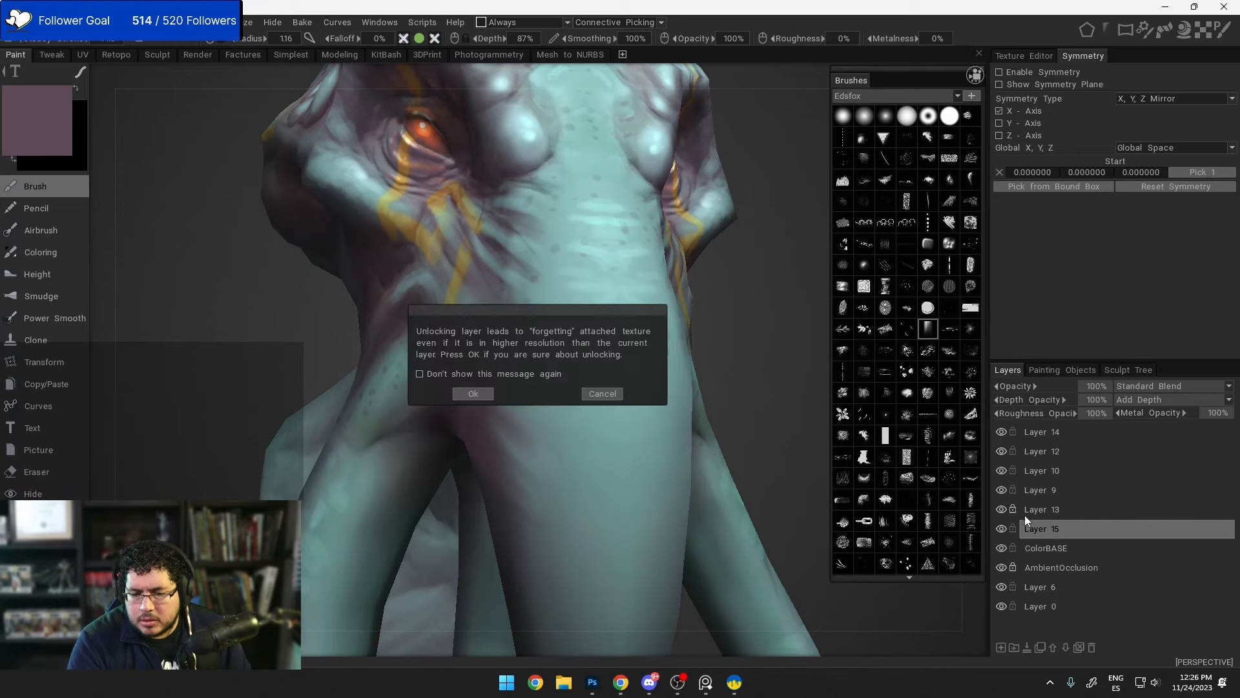
left_click(601, 393)
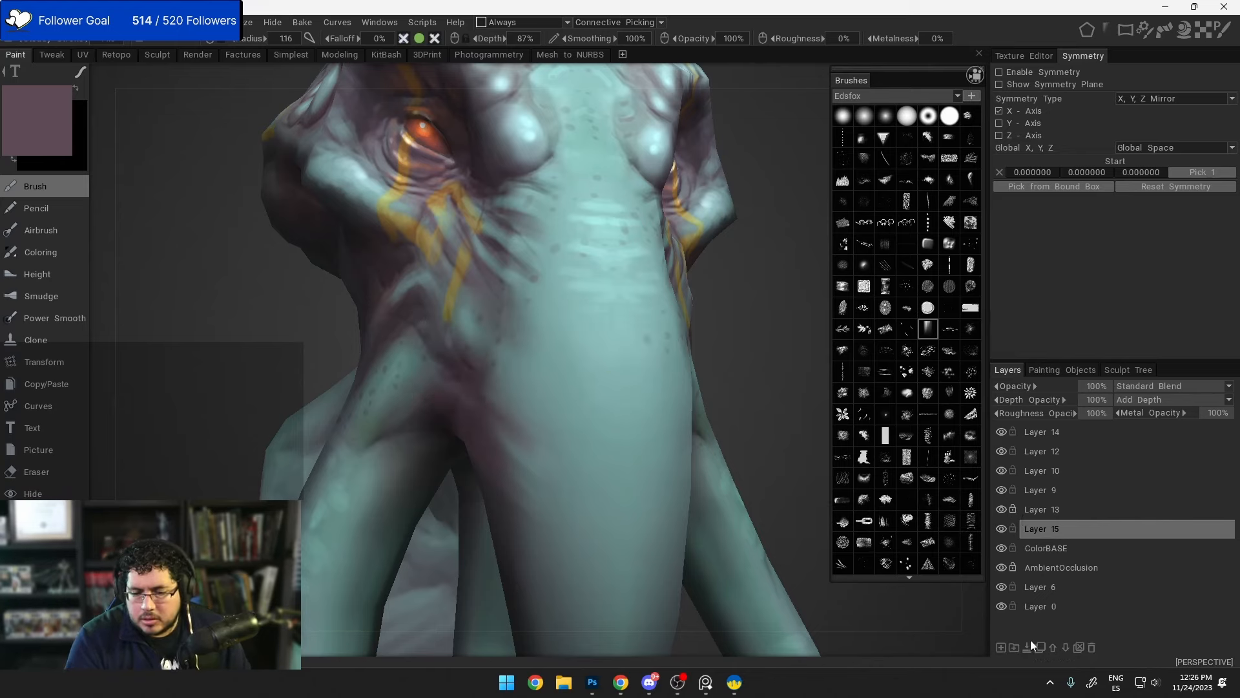
left_click_drag(1215, 529, 1208, 452)
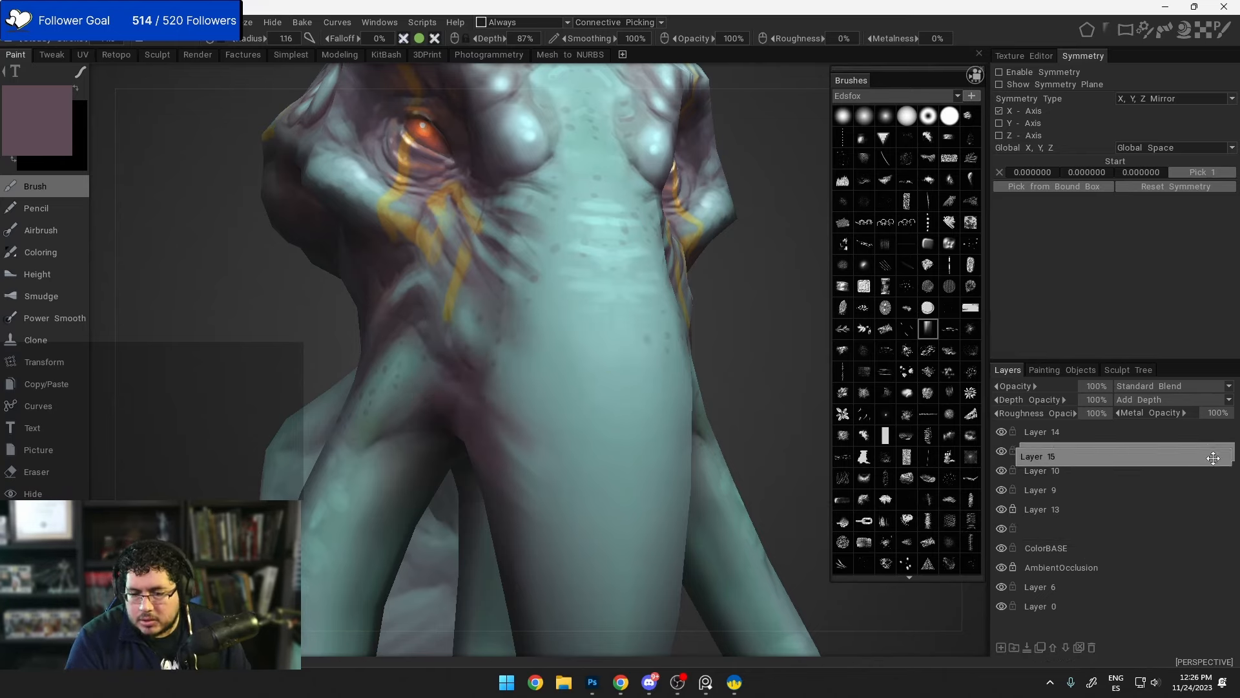
mouse_move(745, 366)
left_mouse_down()
mouse_move(465, 380)
mouse_move(544, 387)
left_mouse_up()
key("ctrl+z")
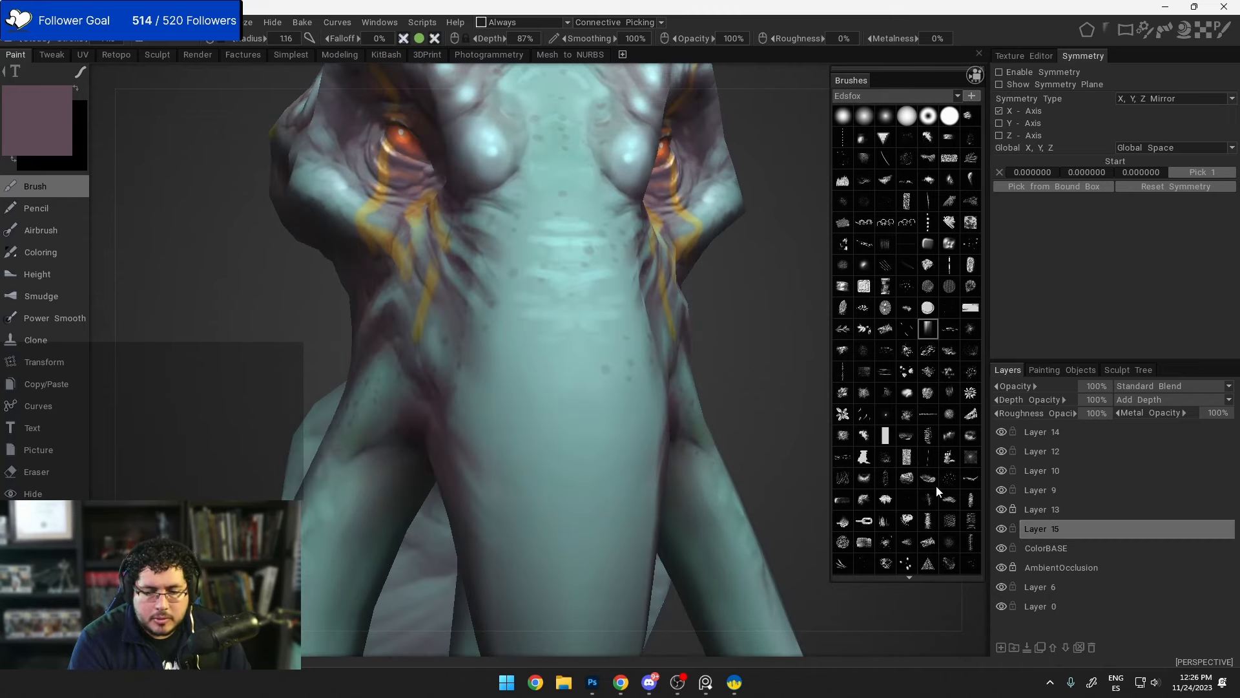
Step: Move Layer 15 directly above Layer 10, and erase the purple test patch from the middle of the trunk
left_click_drag(1214, 528, 1212, 470)
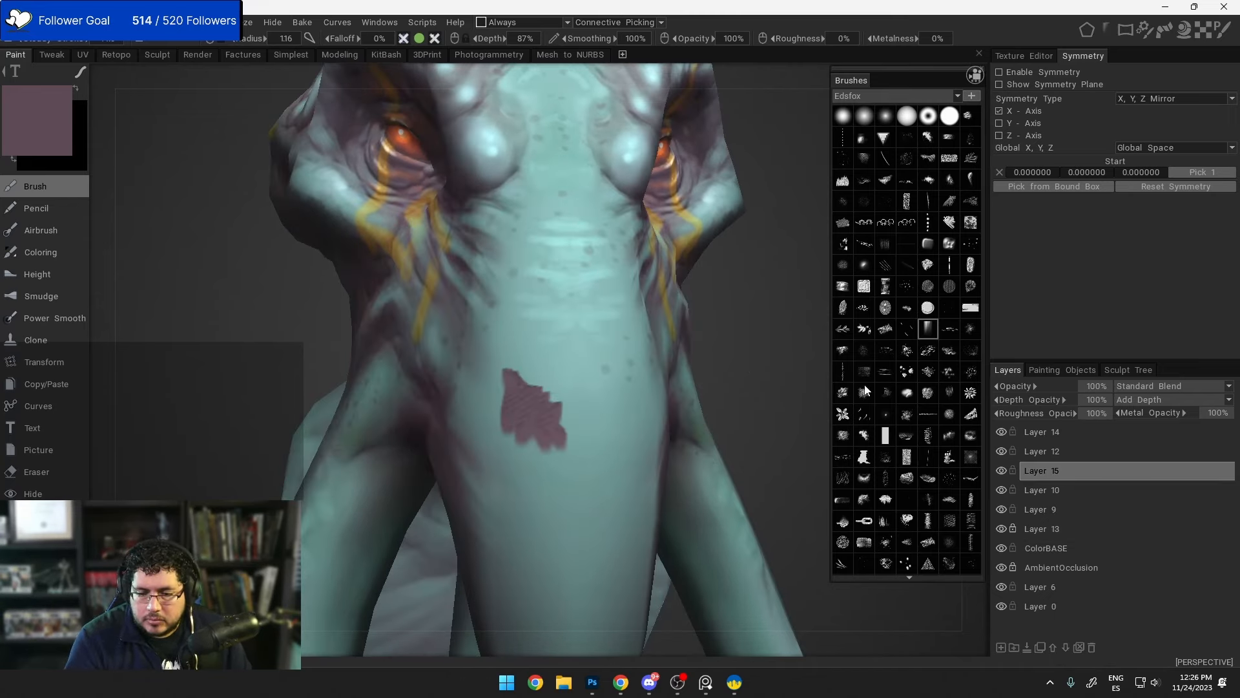
mouse_move(620, 413)
left_mouse_down()
mouse_move(564, 369)
mouse_move(559, 350)
left_mouse_up()
left_click(38, 473)
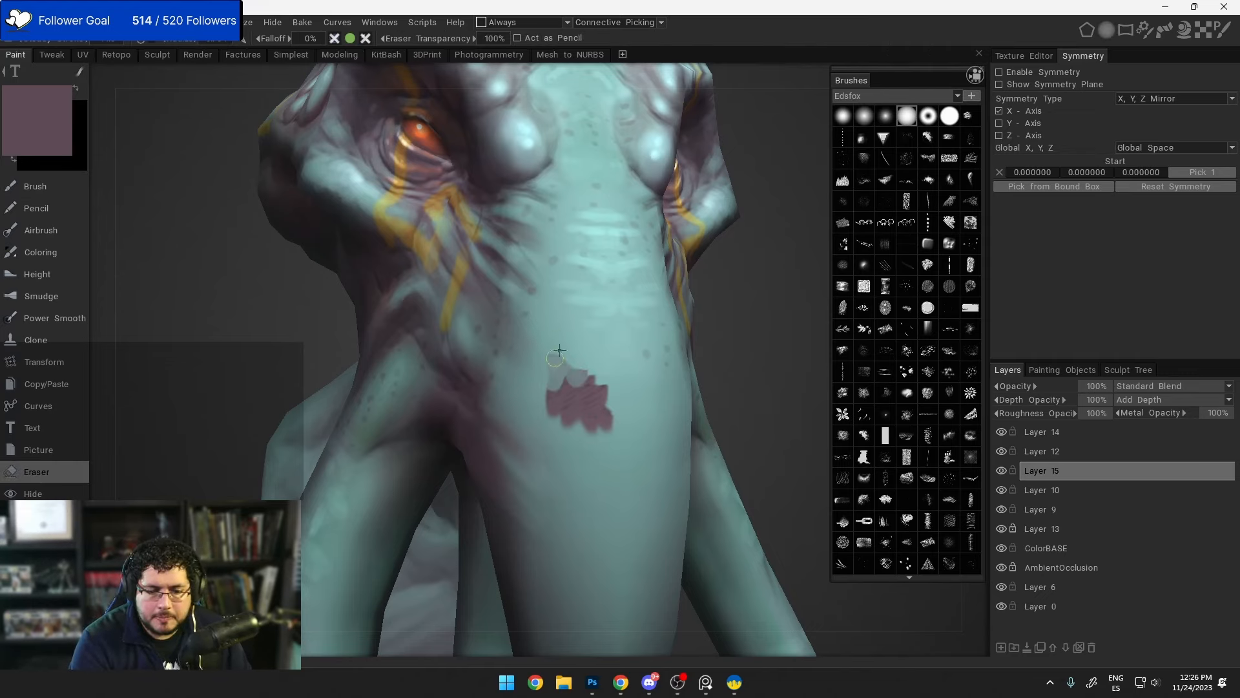
left_click_drag(566, 414, 598, 416)
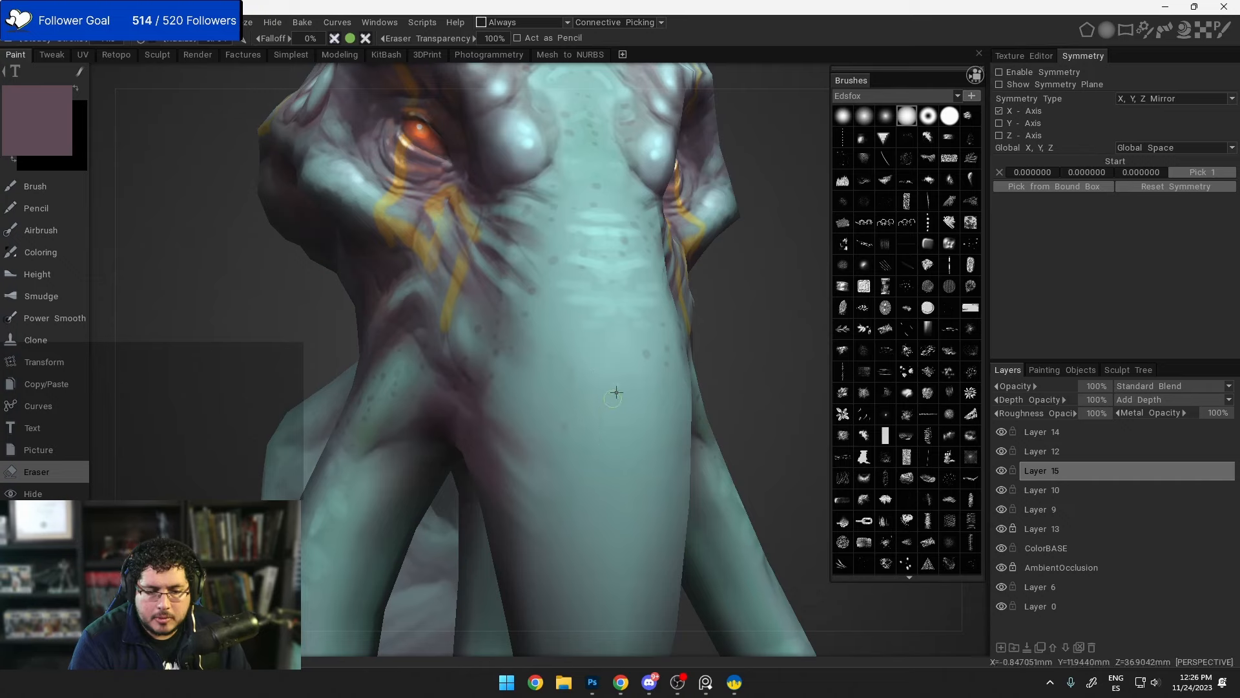
Step: Paint a thin diagonal purple slash across the trunk with the Brush tool at a radius of about 0.73
left_click(31, 186)
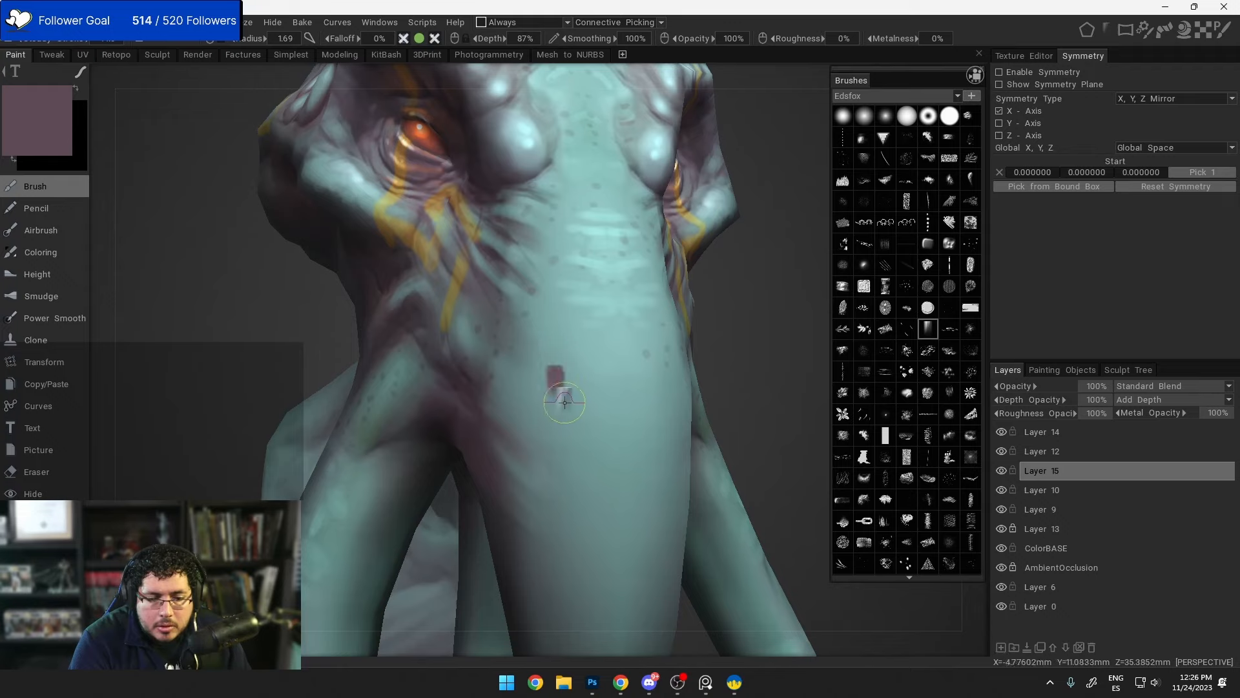
key("e")
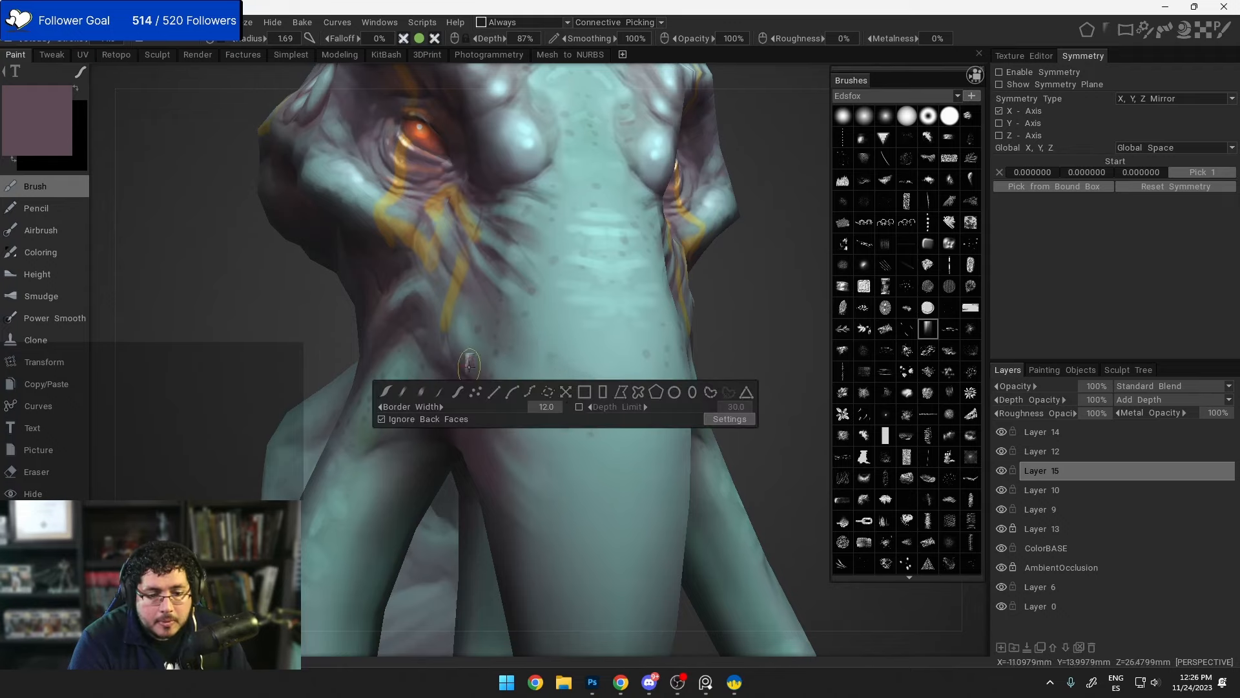
left_click(385, 392)
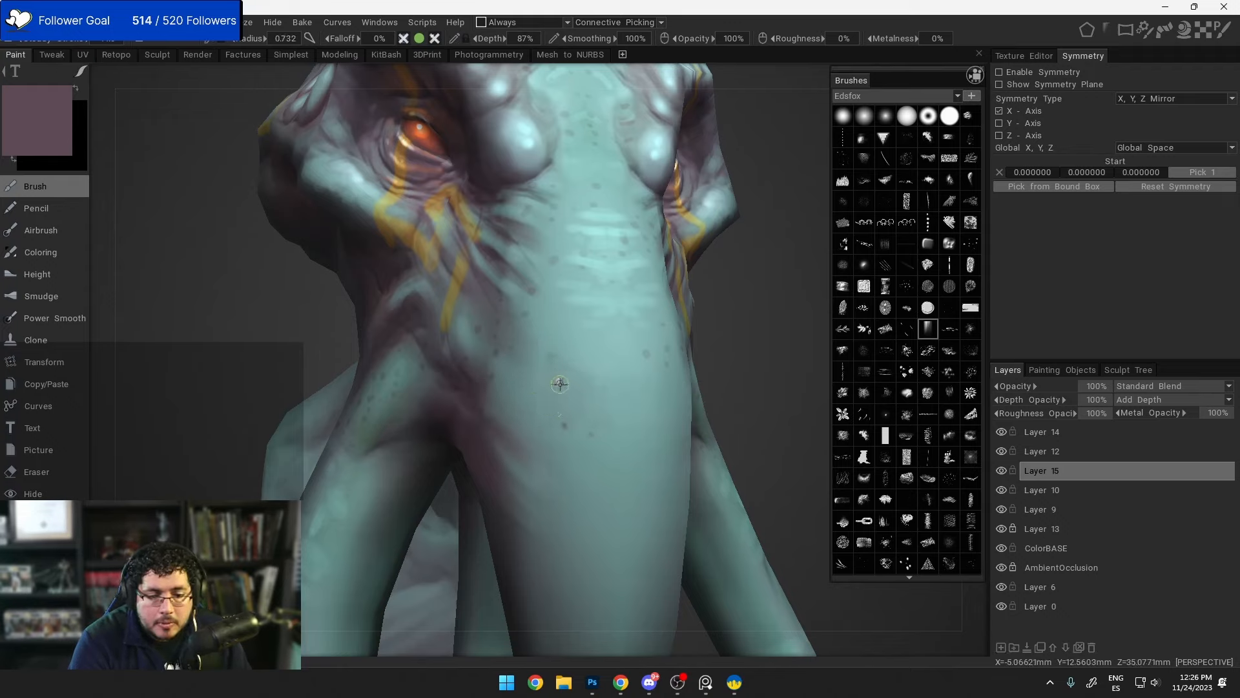
left_click_drag(559, 383, 555, 376)
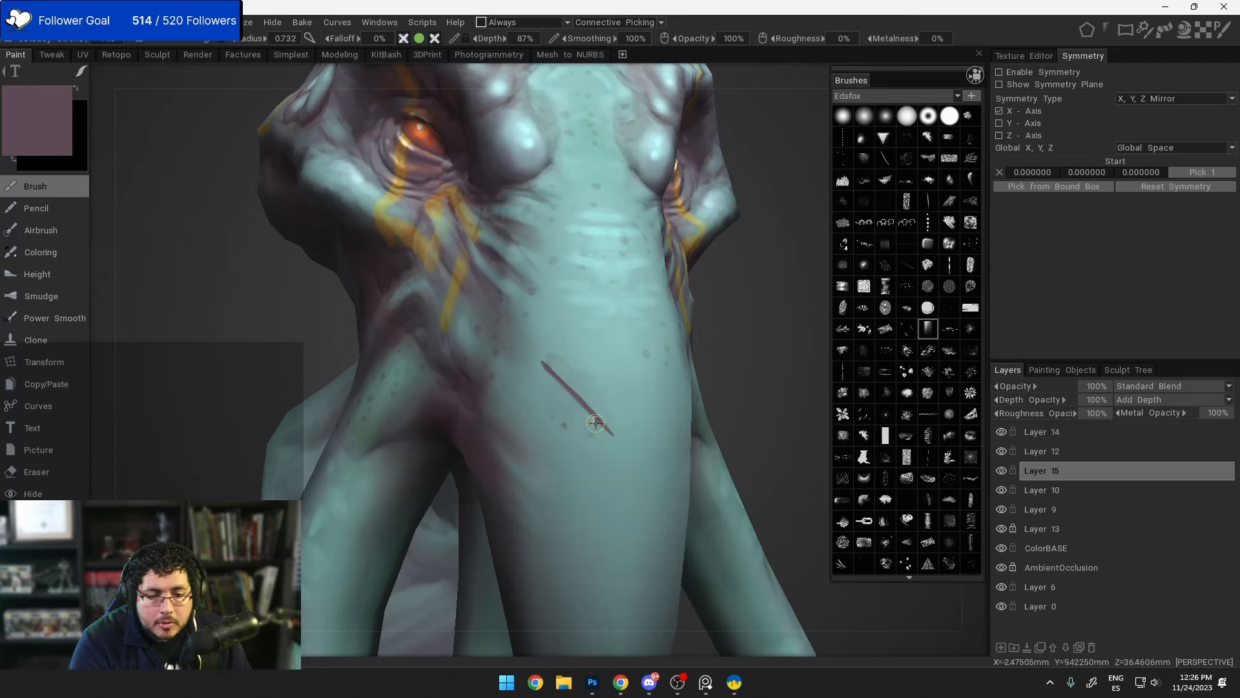
Step: Sample the teal skin colour and paint along both sides of the purple slash to trim its edges
mouse_move(566, 390)
right_mouse_down("alt")
mouse_move(576, 408)
mouse_move(601, 377)
right_mouse_up("alt")
middle_click_drag(601, 376, 583, 358, "alt")
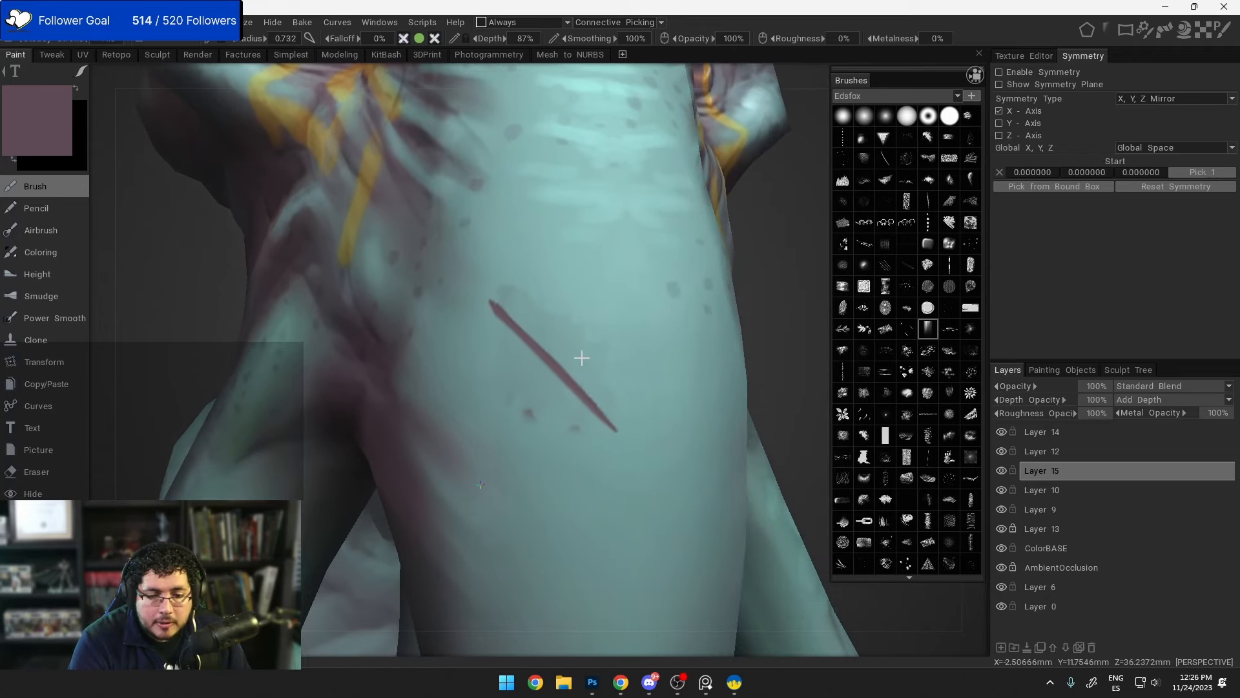
key("v")
left_click_drag(491, 322, 536, 383)
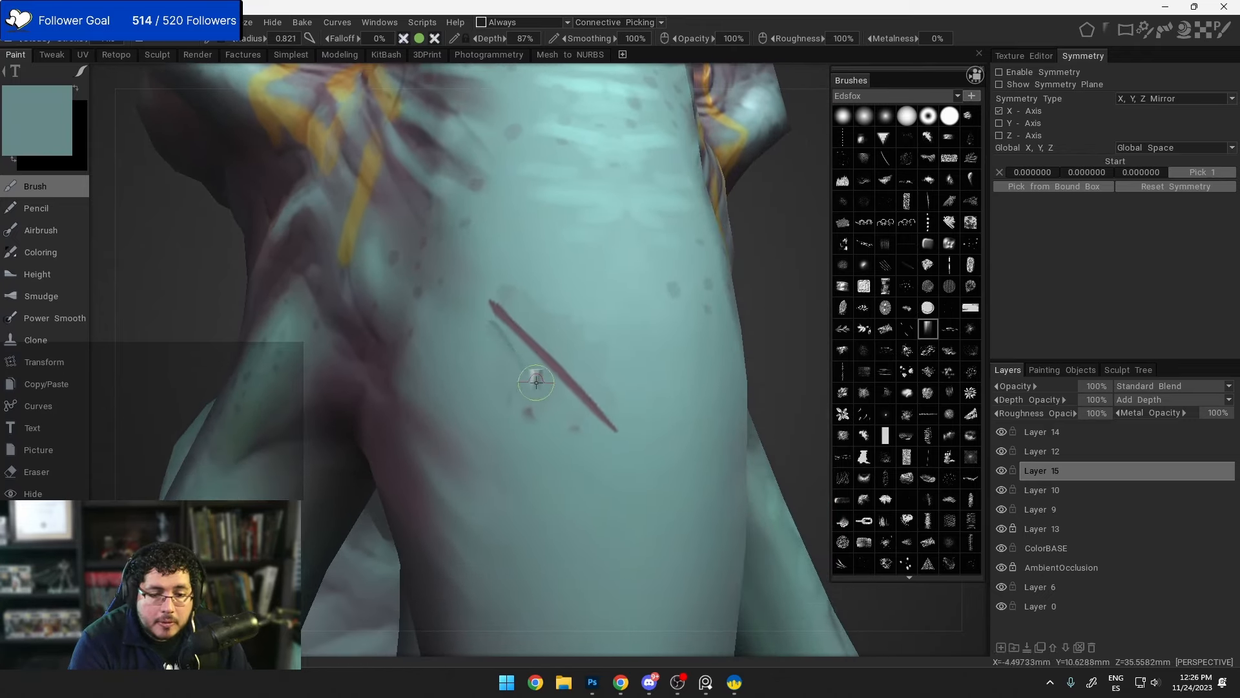
left_click_drag(509, 335, 583, 407)
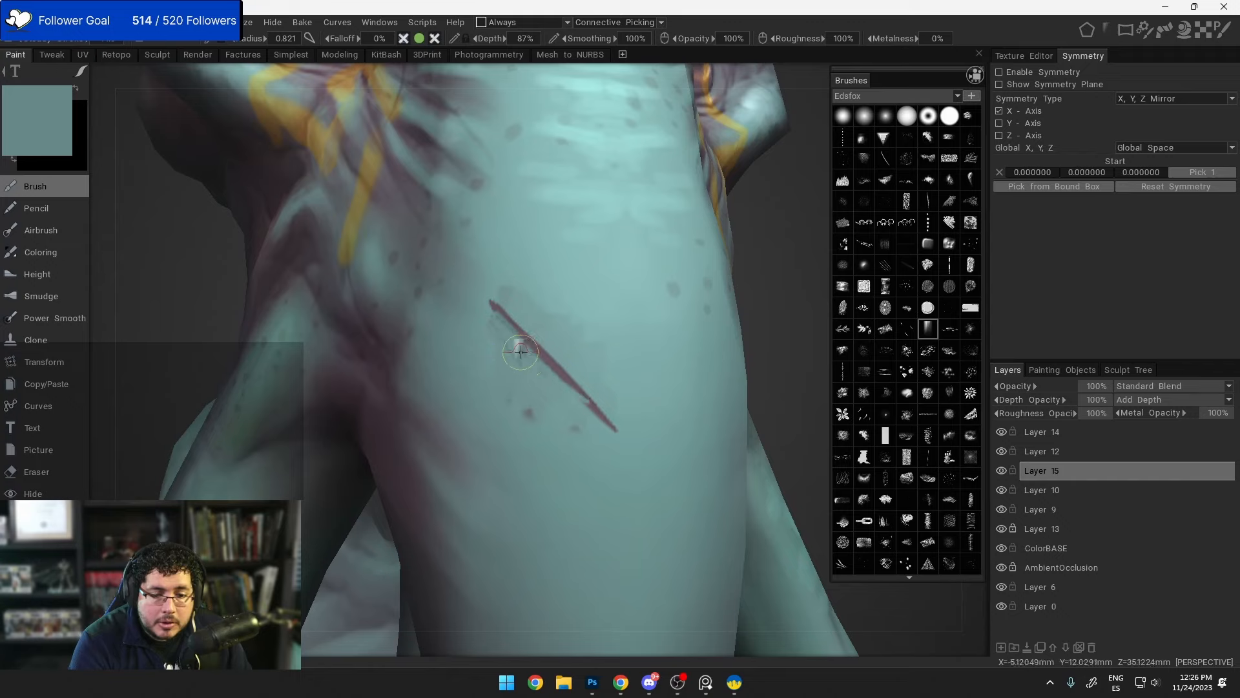
left_click_drag(498, 289, 586, 382)
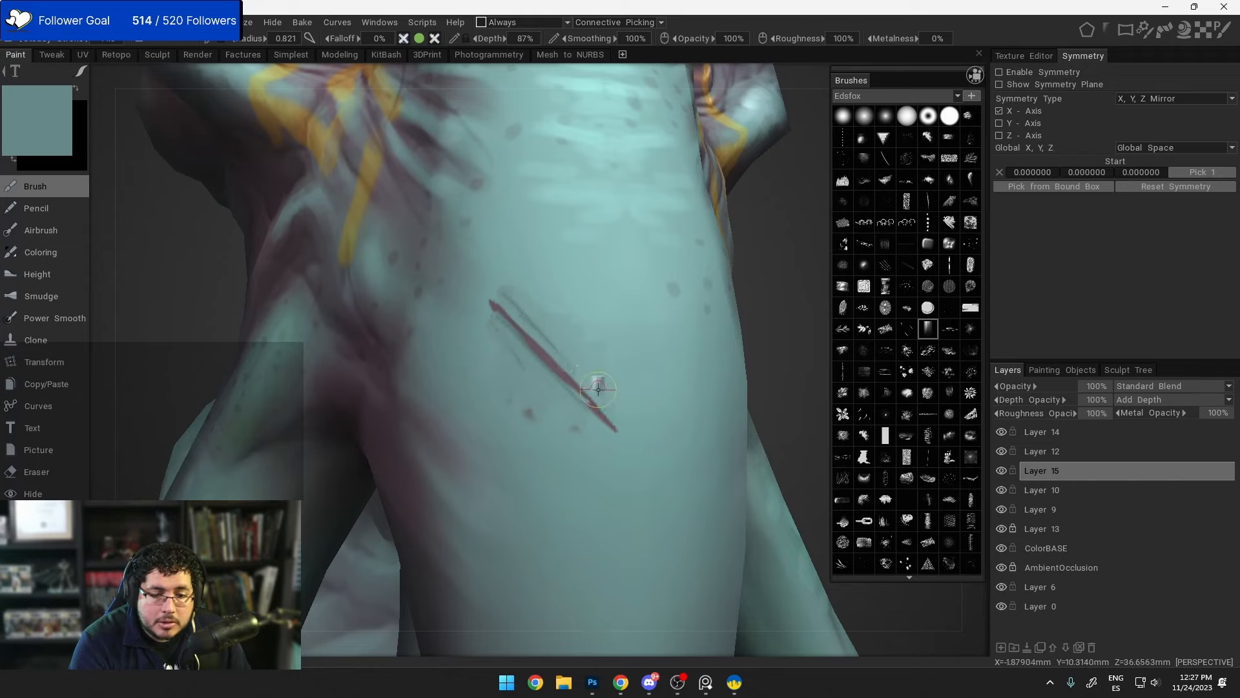
left_click(969, 309)
mouse_move(548, 273)
left_mouse_down()
mouse_move(566, 302)
mouse_move(581, 289)
mouse_move(598, 318)
left_mouse_up()
key("v")
key("ctrl+z")
key("ctrl+z")
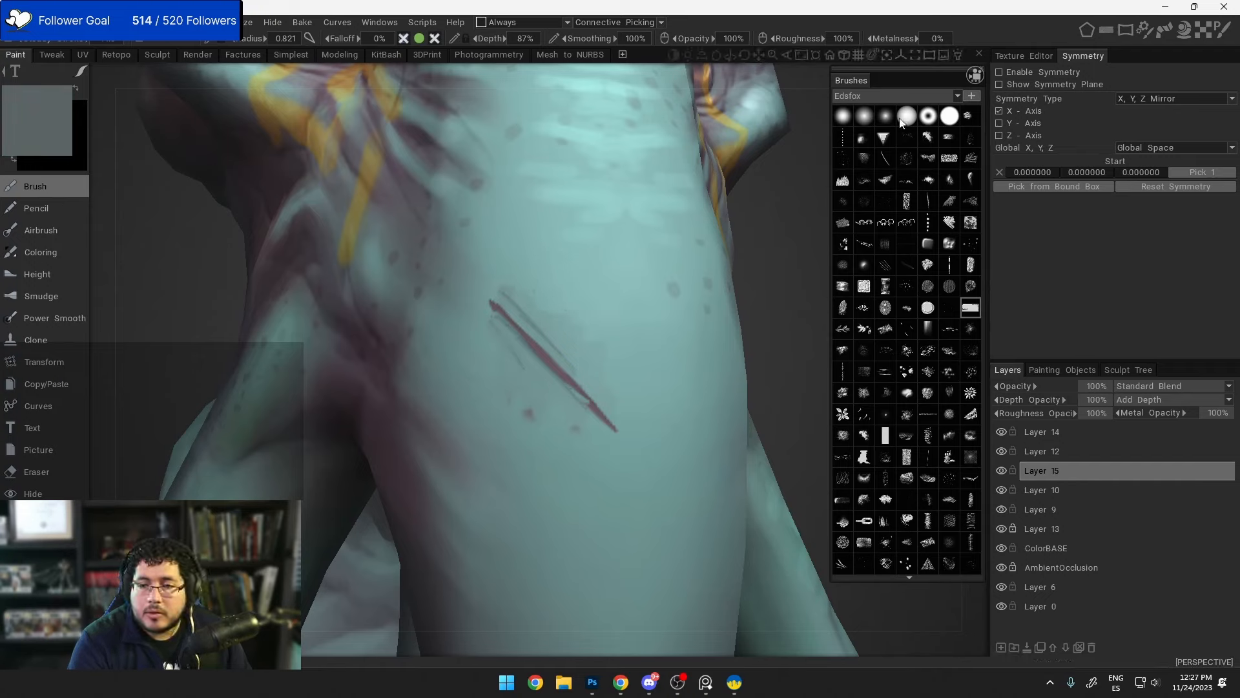
Step: Paint sampled light teal along the slash's upper edge with the first soft round alpha to blend it
left_click(845, 117)
key("v")
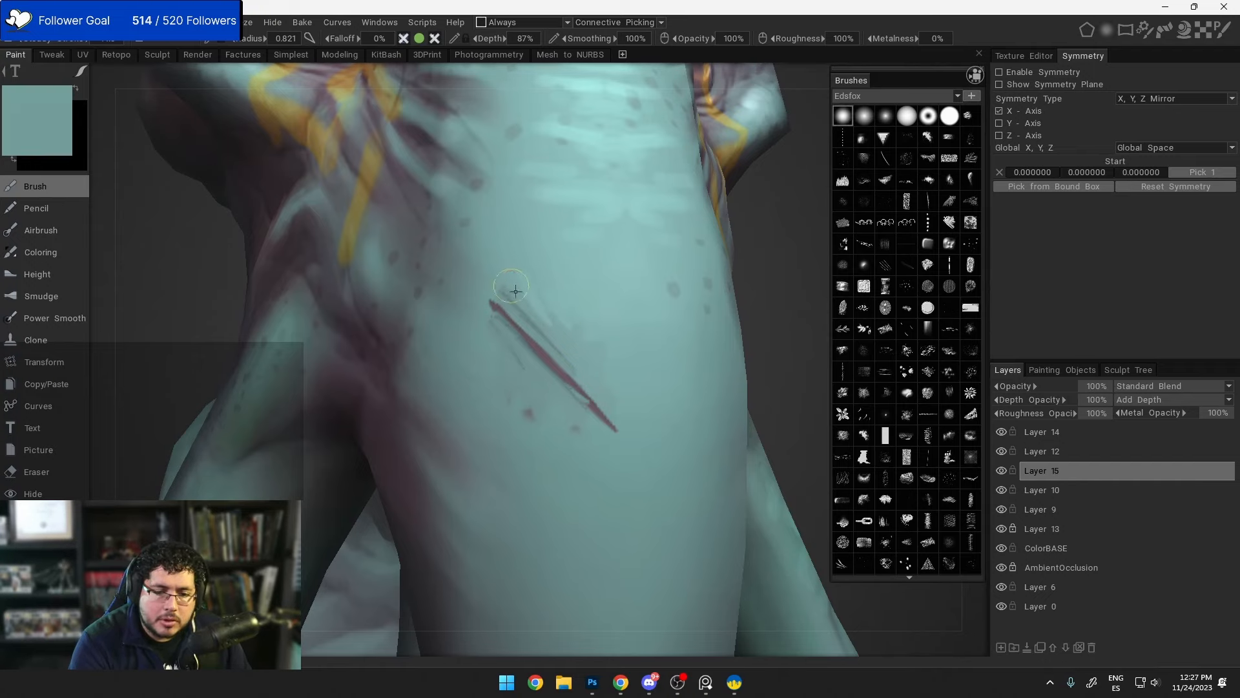
mouse_move(515, 292)
left_mouse_down()
mouse_move(513, 313)
mouse_move(588, 373)
mouse_move(584, 360)
left_mouse_up()
right_click_drag(530, 326, 542, 324)
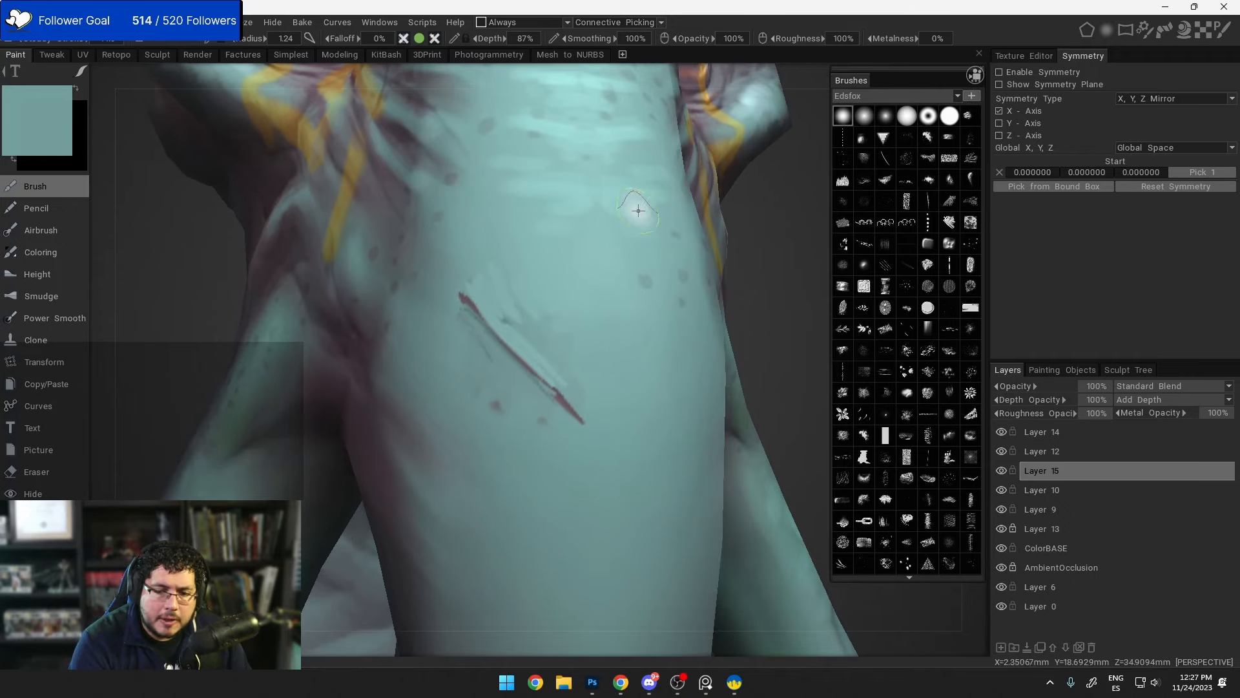
Step: Sample the slash's purple and repaint it as a thin continuous line with the second round alpha at radius 0.277
left_click(866, 118)
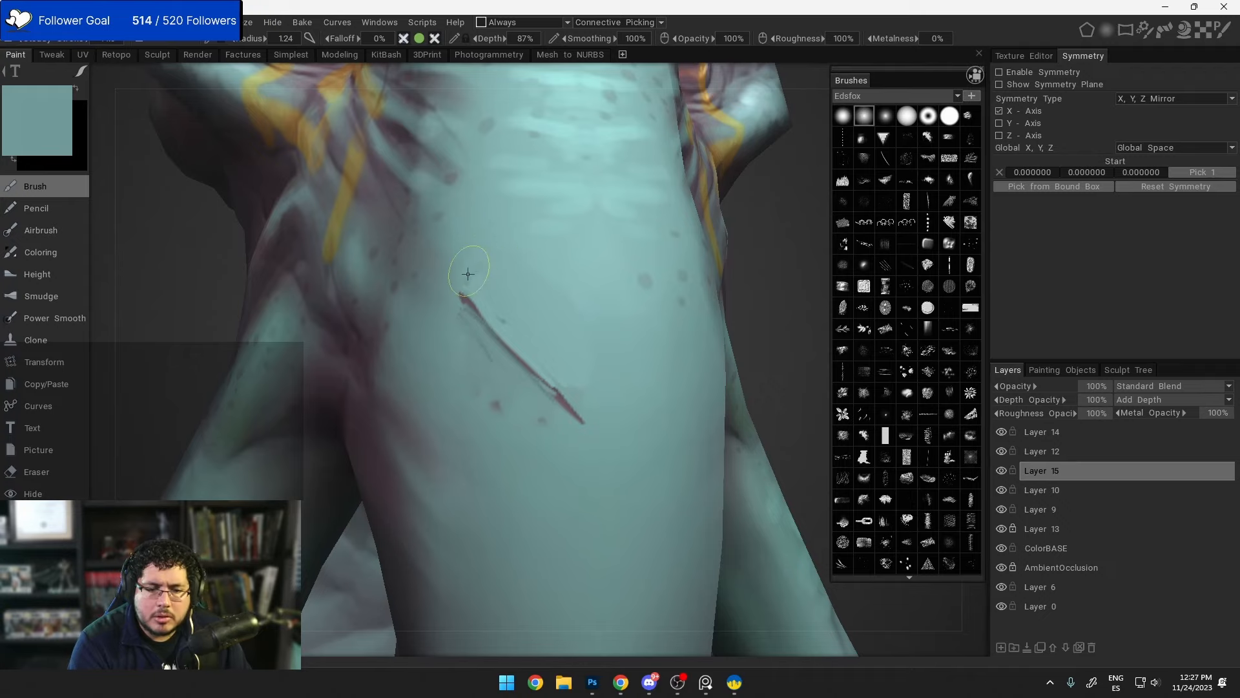
key("v")
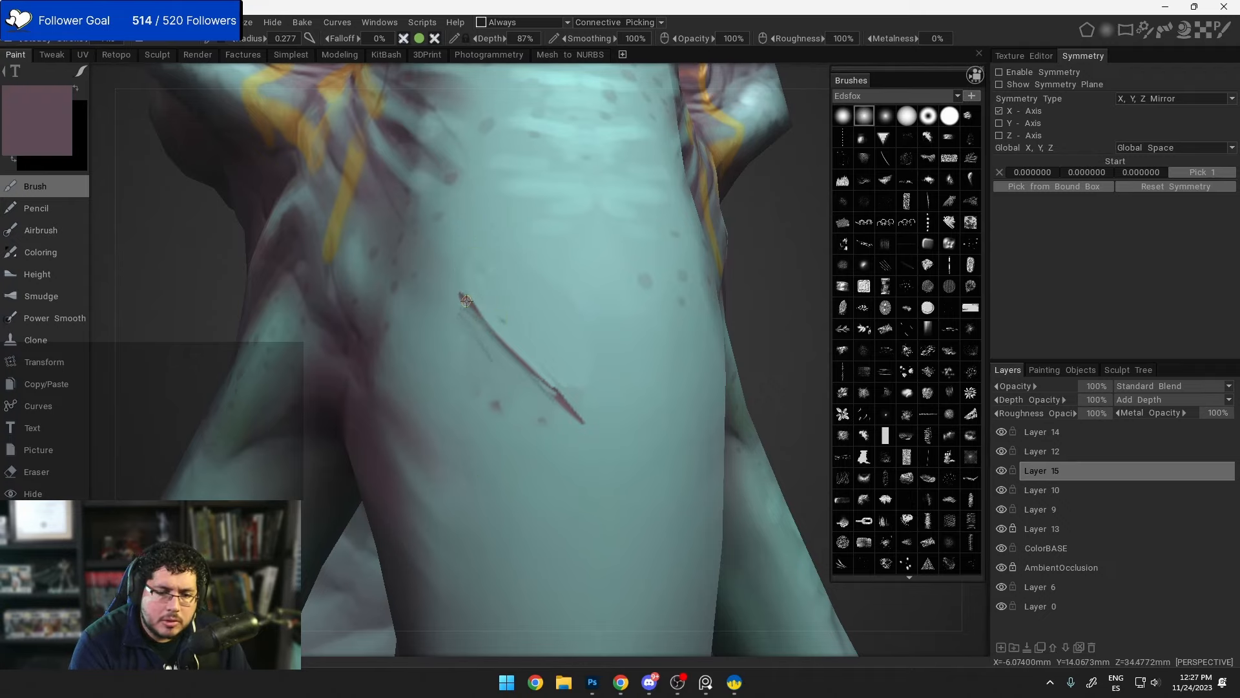
scroll(585, 430, "down", 5)
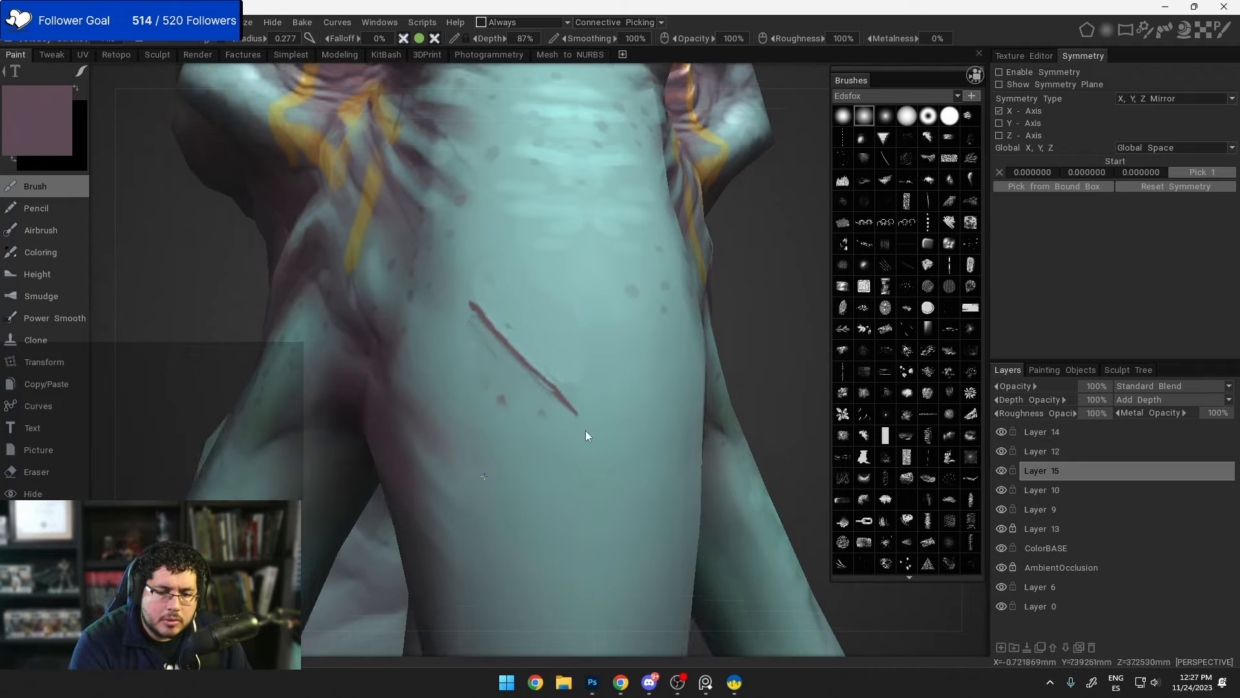
scroll(583, 394, "up", 5)
scroll(600, 440, "up", 1)
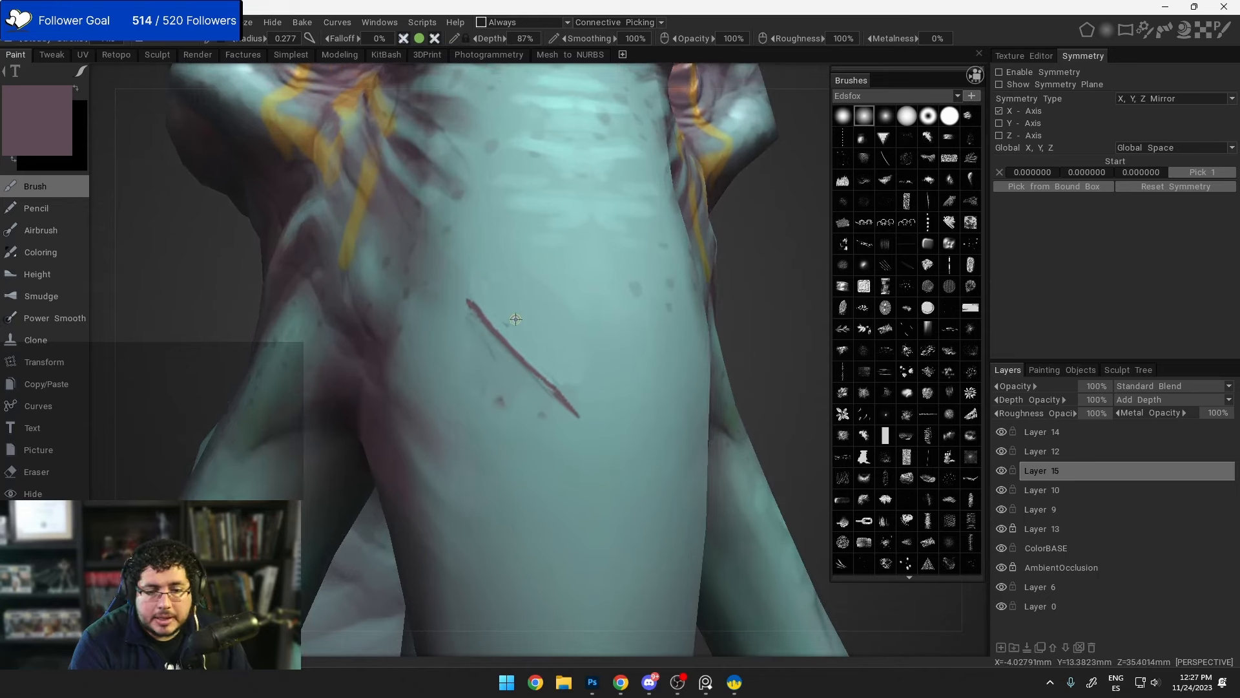
Step: Sample a light teal and paint a thin highlight along the lower edge of the slash
mouse_move(492, 289)
right_mouse_down()
mouse_move(508, 296)
mouse_move(498, 326)
right_mouse_up()
key("v")
left_click_drag(477, 326, 555, 395)
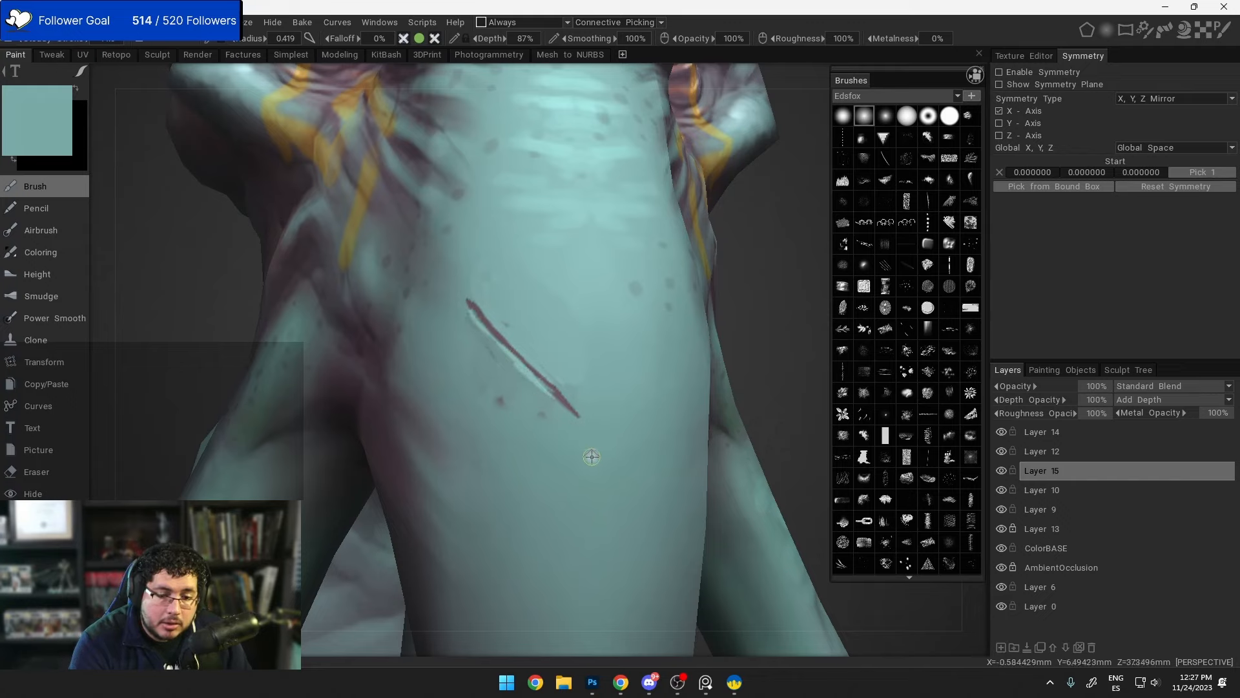
Step: Cover the stray purple spots below the slash with sampled teal, using the third soft alpha at radius 1.69
key("v")
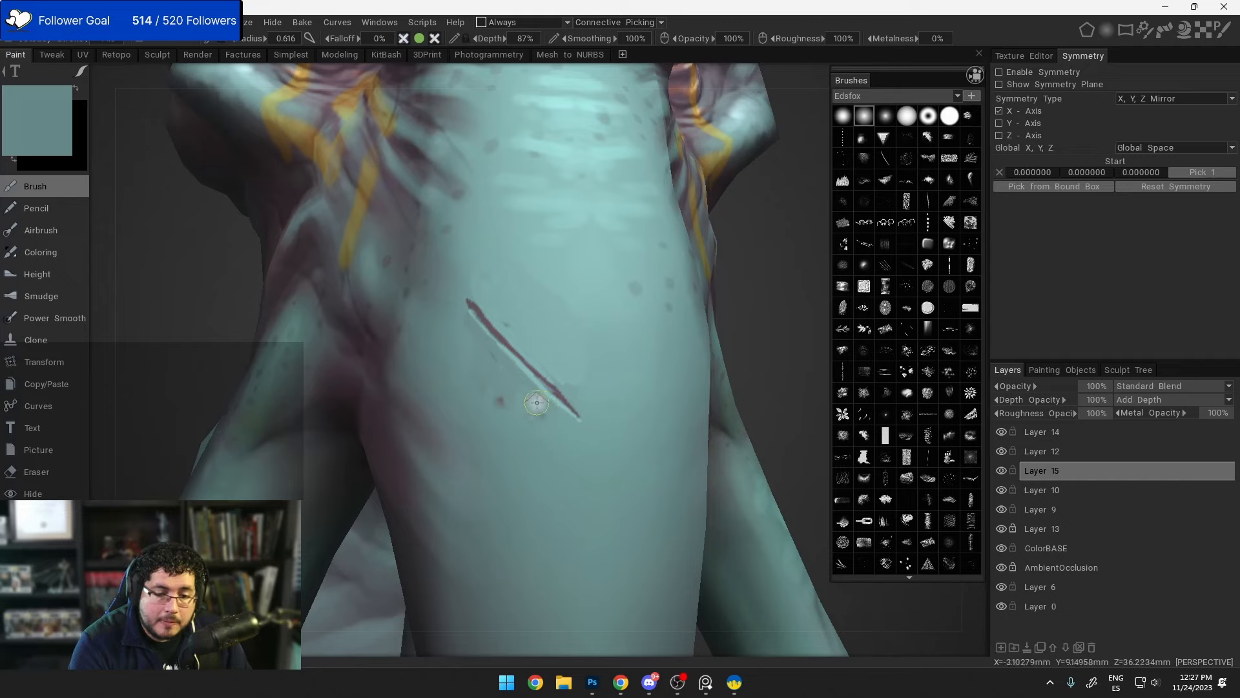
key("bracketright")
key("bracketright")
key("bracketright")
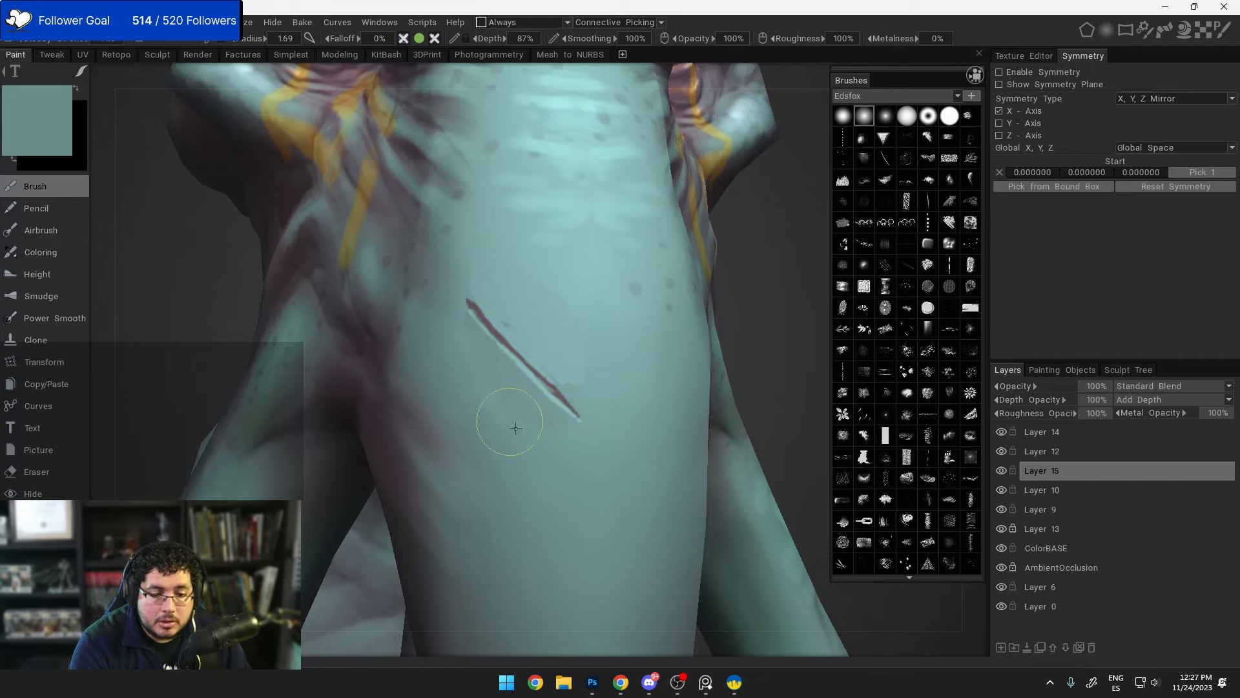
left_click(885, 115)
mouse_move(489, 334)
left_mouse_down()
mouse_move(456, 355)
mouse_move(498, 401)
left_mouse_up()
key("v")
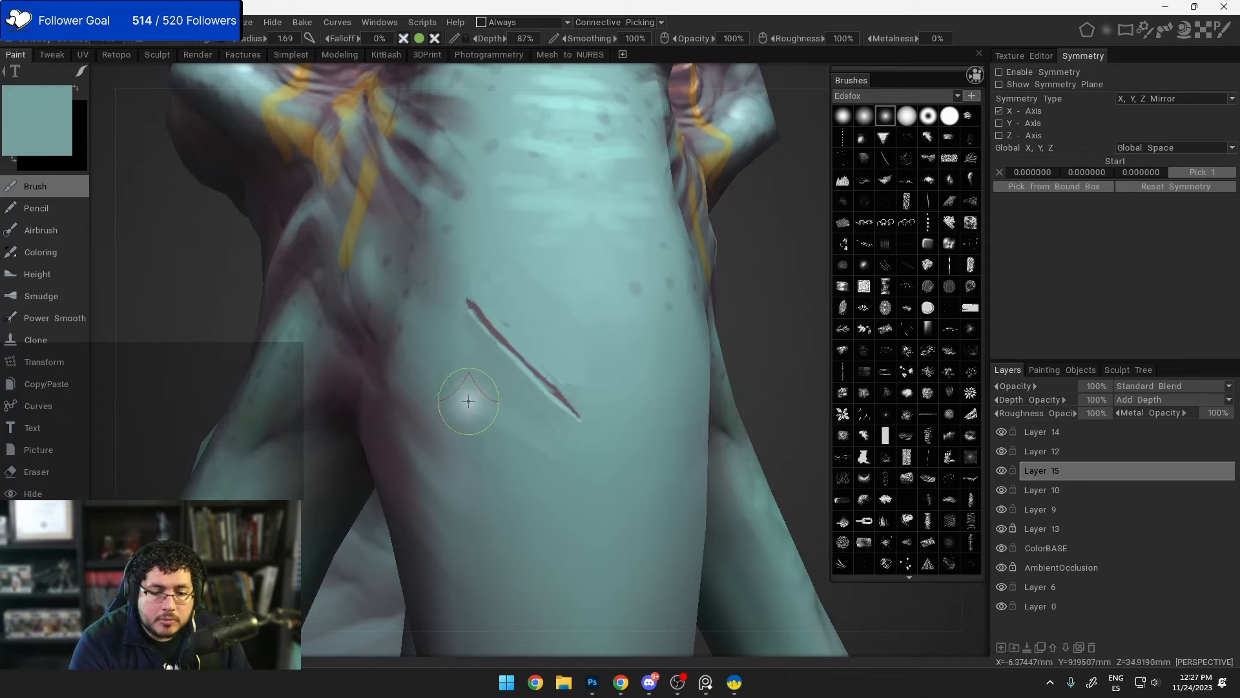
Step: Set the brush to 0% depth and 100% falloff, and fade the slash's lower end in teal with the soft round alpha
left_click(907, 115)
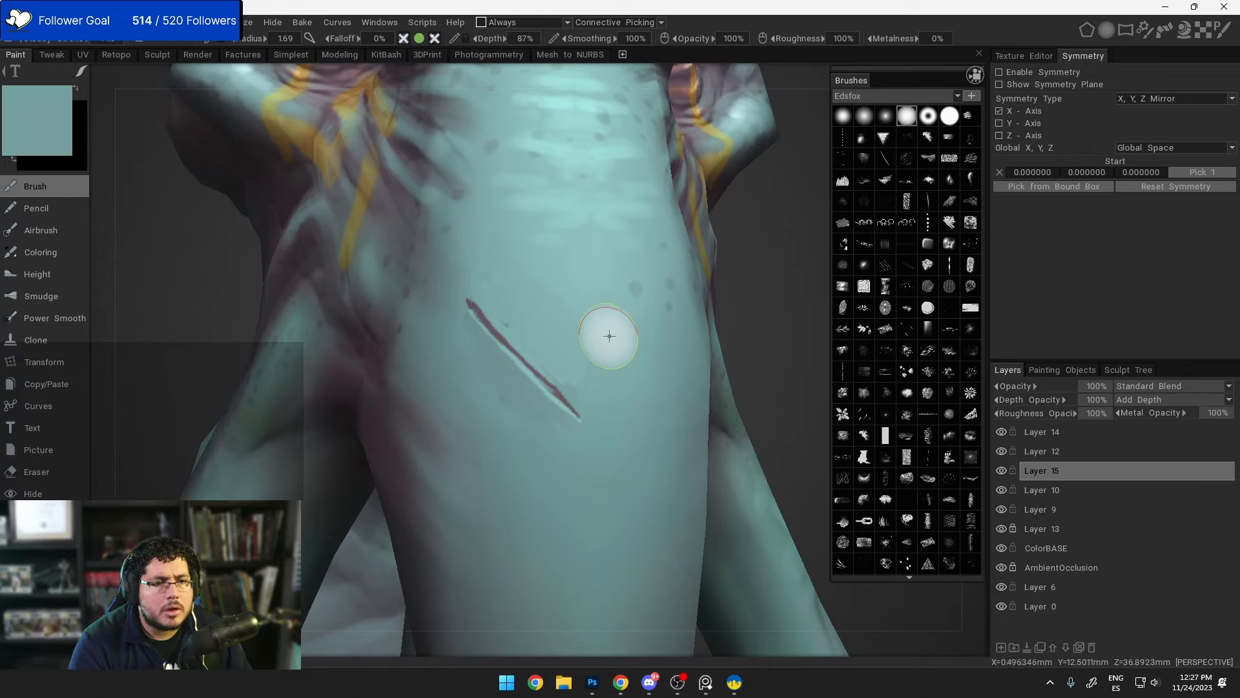
right_click_drag(600, 332, 600, 324)
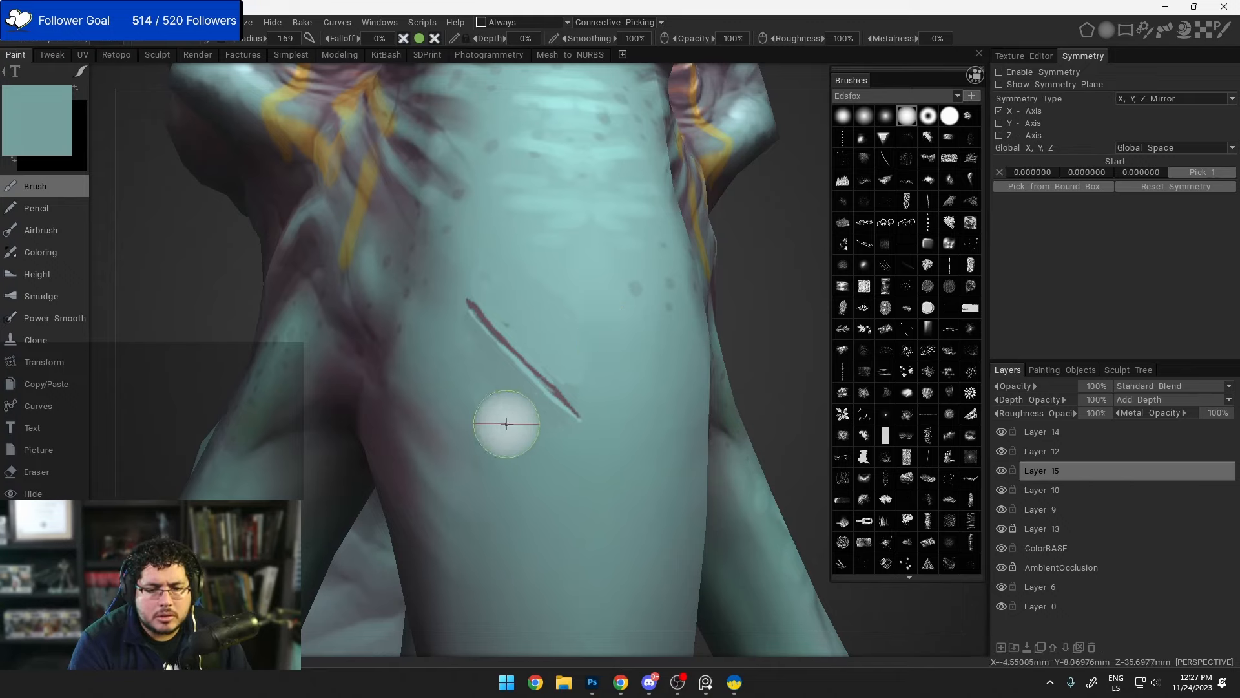
left_click(347, 37)
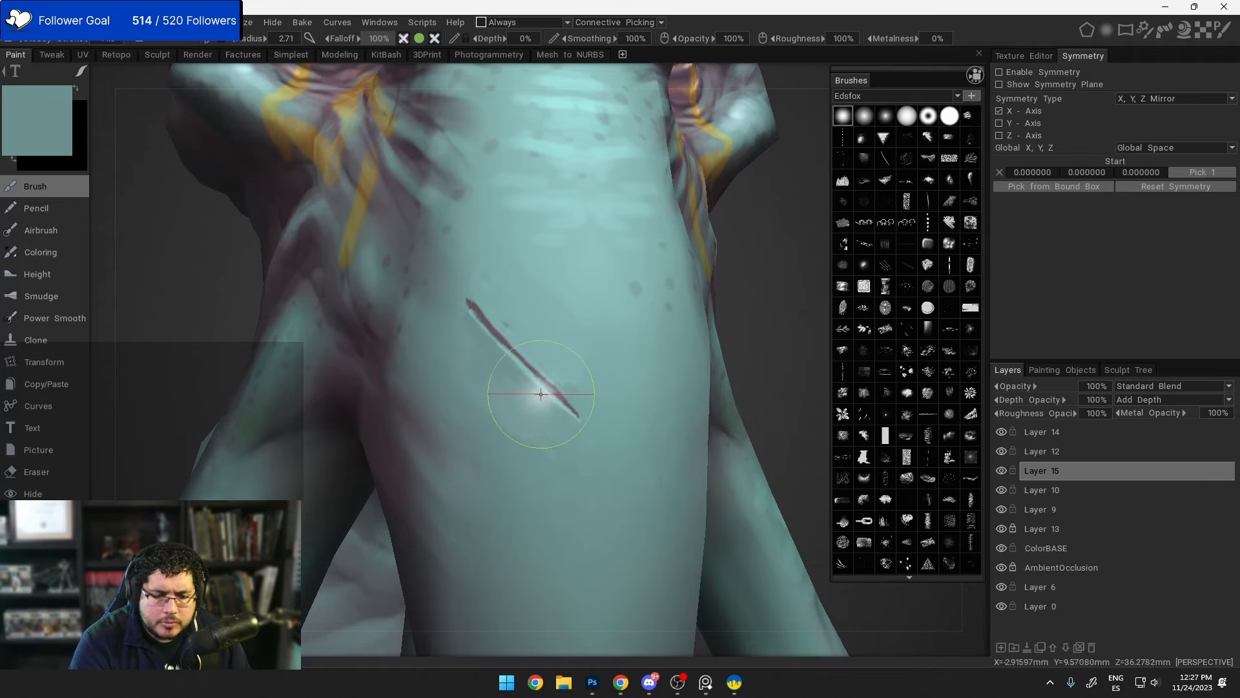
left_click_drag(559, 394, 586, 421)
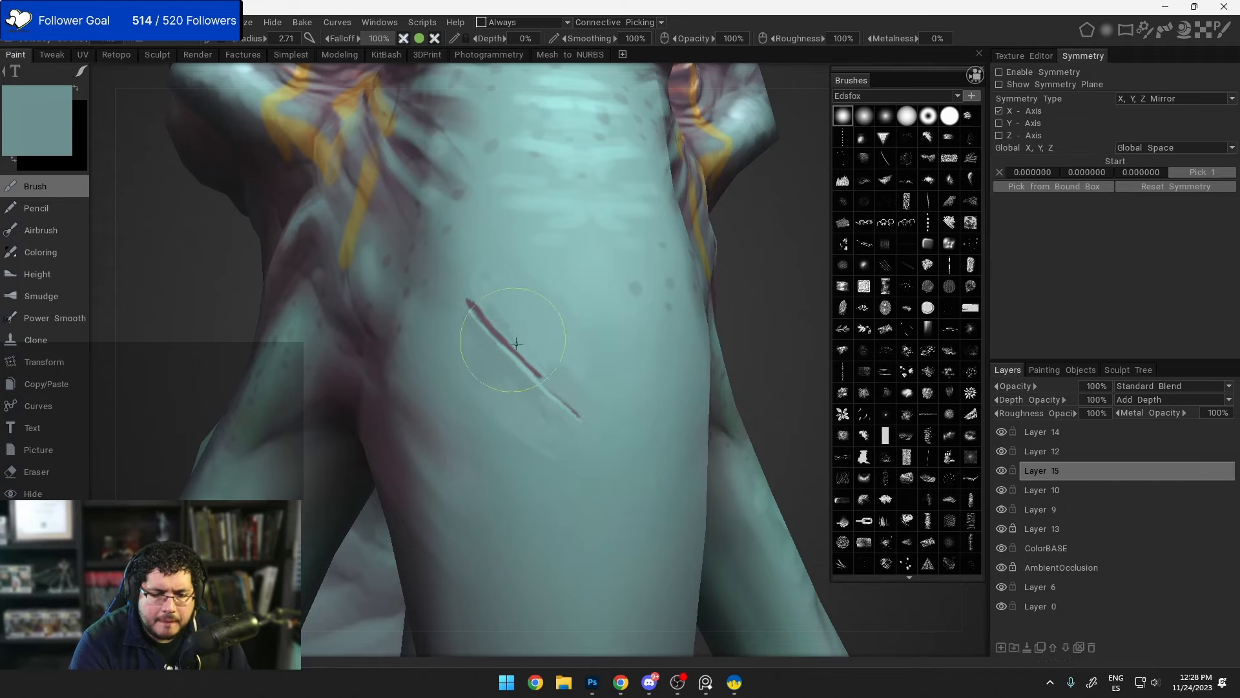
left_click_drag(473, 313, 574, 401)
Step: Thin the slash's upper half by painting sampled teal over its tip and upper edge, undoing the excess stroke
mouse_move(536, 350)
right_mouse_down("alt")
mouse_move(493, 455)
mouse_move(490, 216)
right_mouse_up("alt")
right_click_drag(561, 382, 573, 409, "alt")
mouse_move(500, 442)
right_mouse_down("alt")
mouse_move(501, 324)
mouse_move(475, 310)
right_mouse_up("alt")
left_click_drag(484, 301, 501, 325)
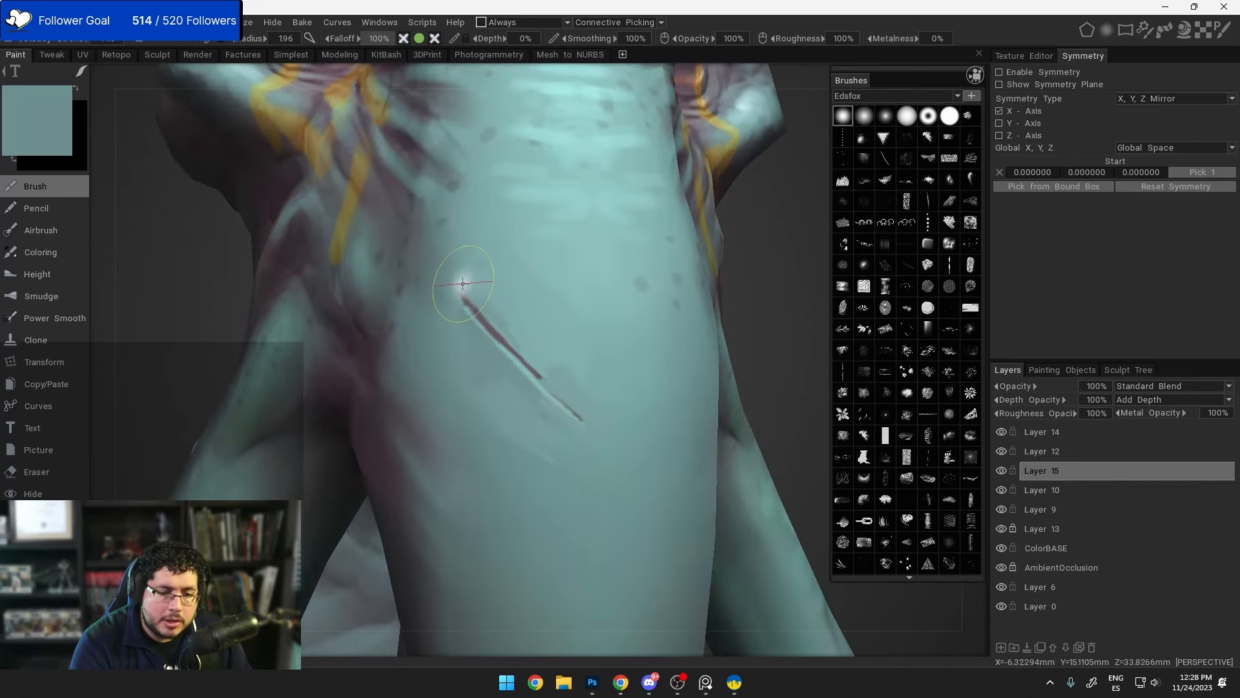
left_click_drag(462, 284, 549, 371)
key("v")
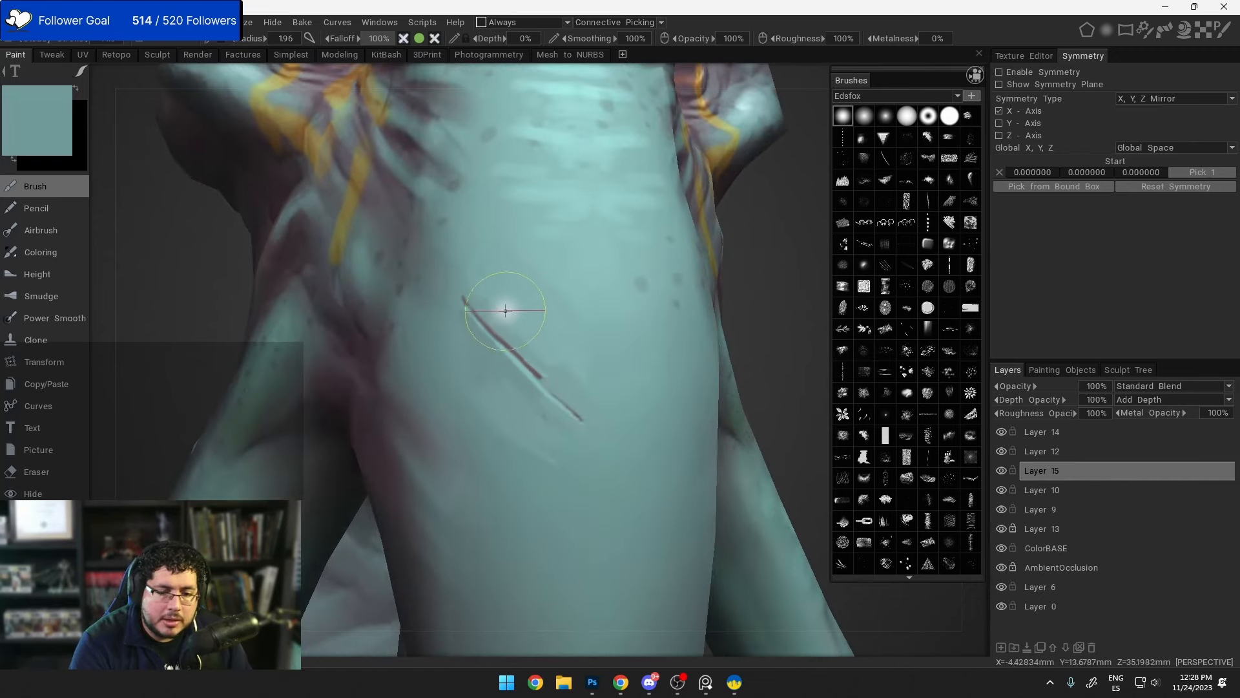
mouse_move(504, 310)
left_mouse_down()
mouse_move(581, 398)
mouse_move(549, 379)
left_mouse_up()
key("v")
key("ctrl+z")
Step: Sample the muted purple from the slash and redraw its lower half at radius 0.428
right_click_drag(542, 375, 537, 375)
key("v")
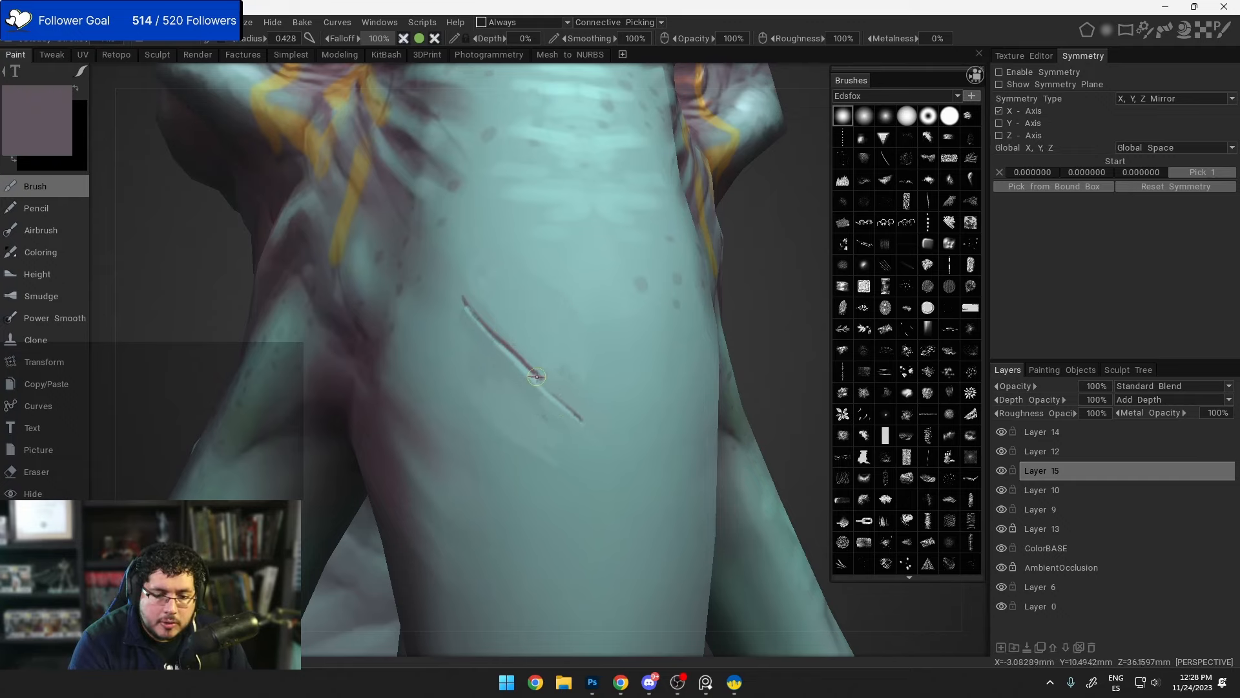
left_click_drag(550, 387, 573, 410)
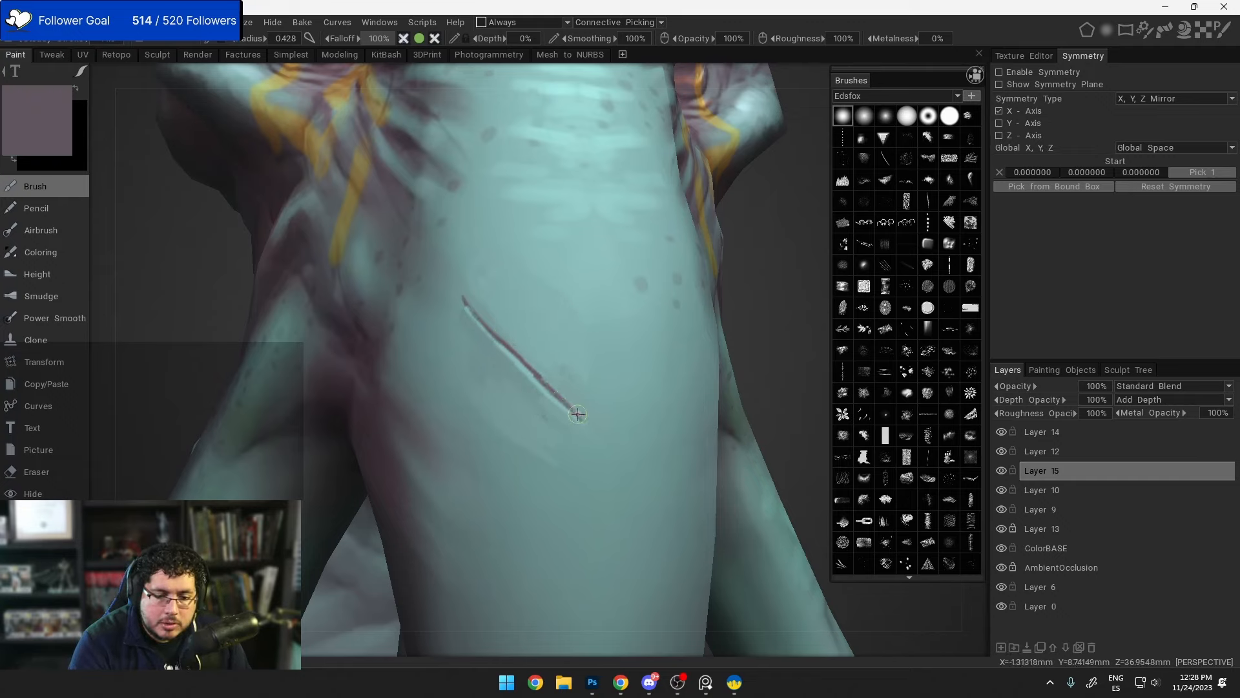
left_click_drag(537, 373, 565, 405)
Step: Choose a darker, more saturated purple of the same hue and deepen the core of the slash
left_click(55, 123)
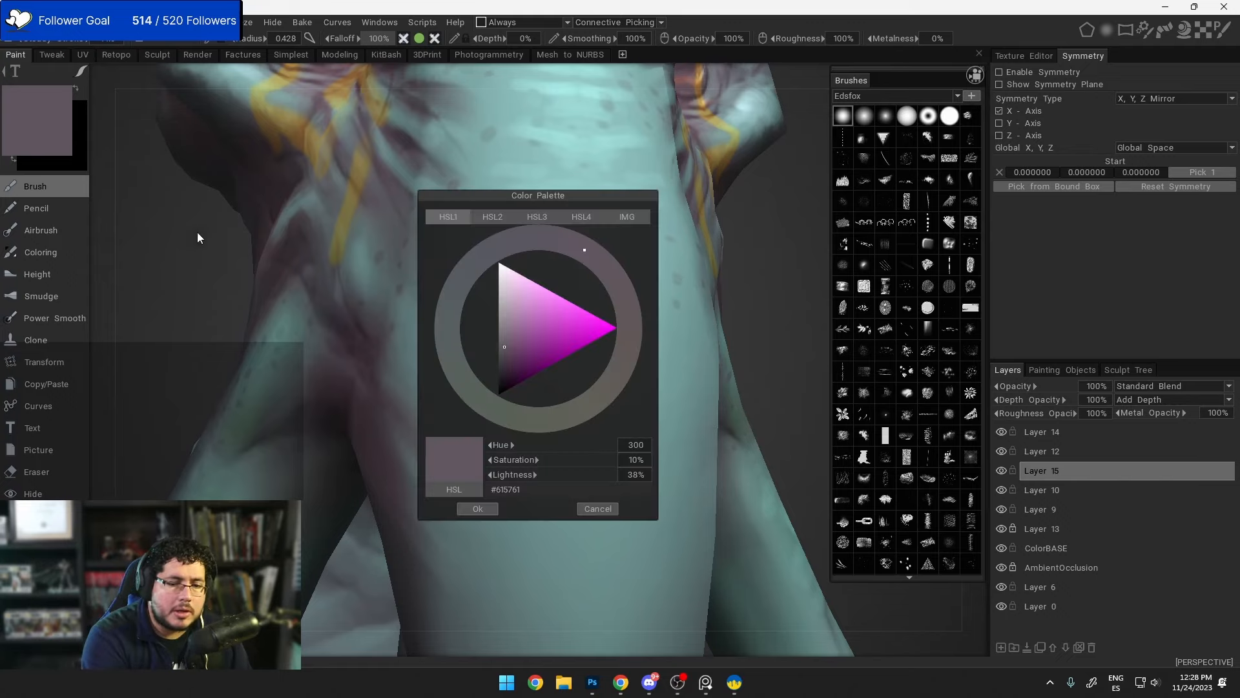
left_click(510, 361)
left_click(477, 509)
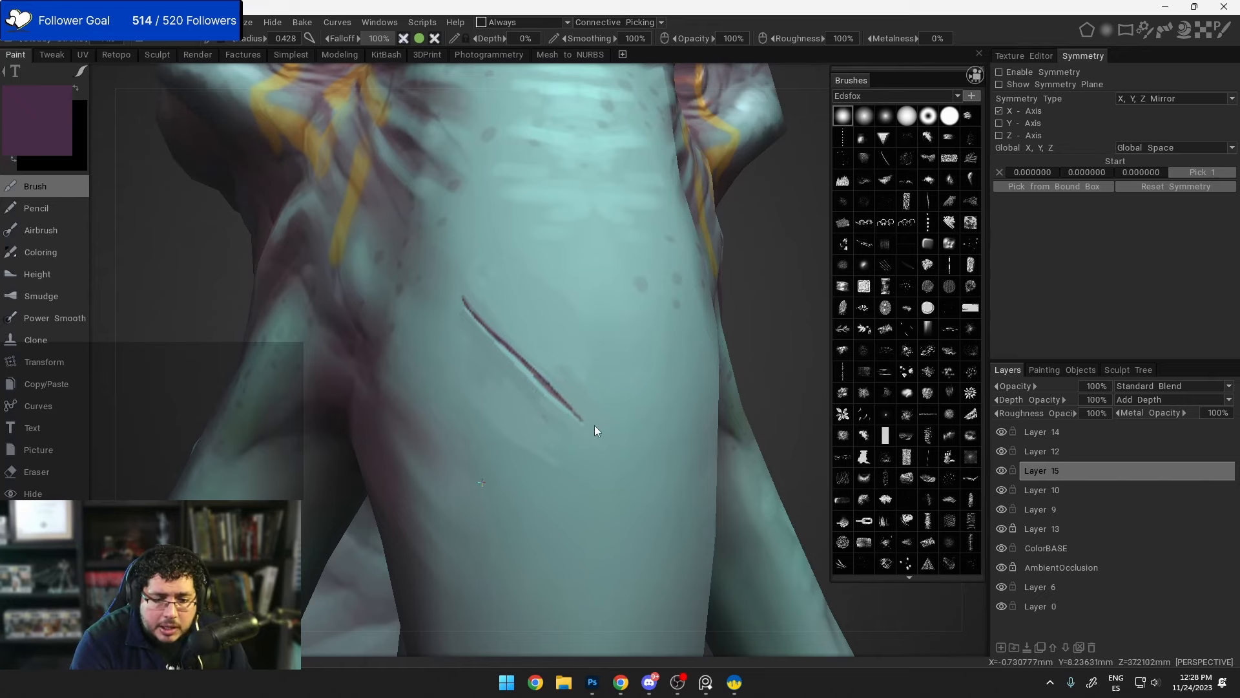
Step: Choose a light muted mauve paint colour with hue 300, saturation 15% and lightness 64%
right_click_drag(595, 431, 533, 378, "alt")
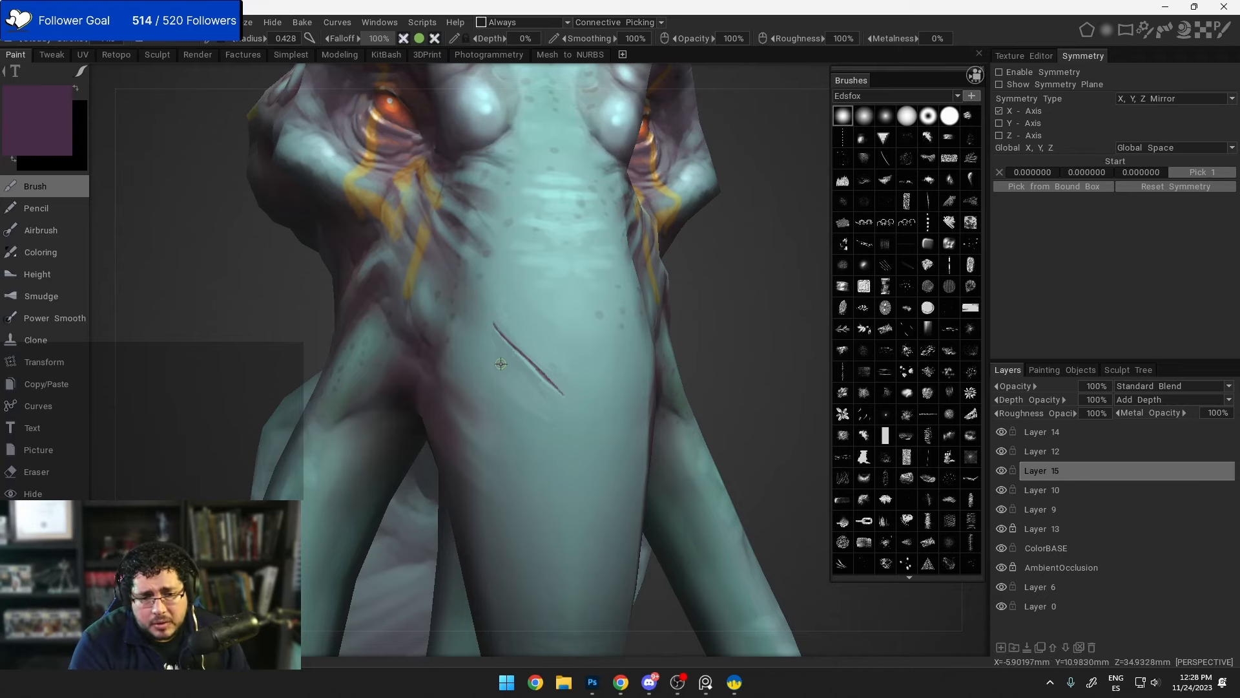
left_click(71, 138)
left_click(512, 320)
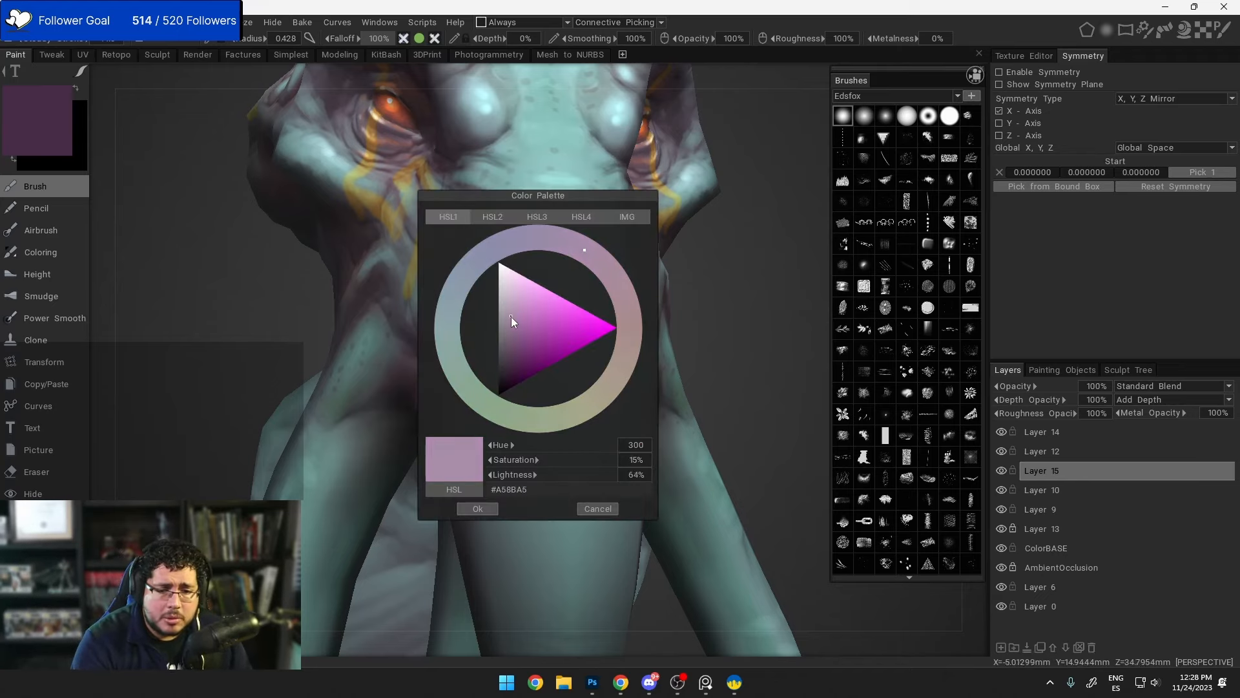
left_click(476, 507)
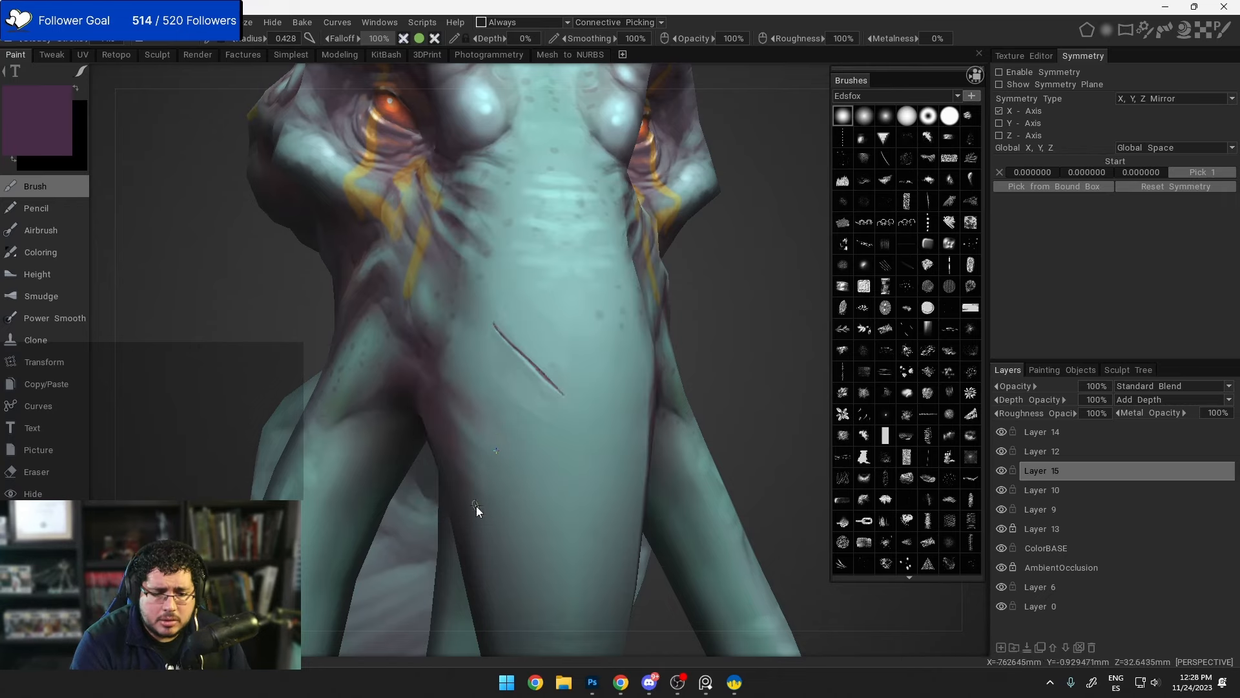
Step: Inspect the slash on the trunk up close and from a distance against the whole head
mouse_move(546, 398)
right_mouse_down("alt")
mouse_move(563, 436)
mouse_move(538, 394)
right_mouse_up("alt")
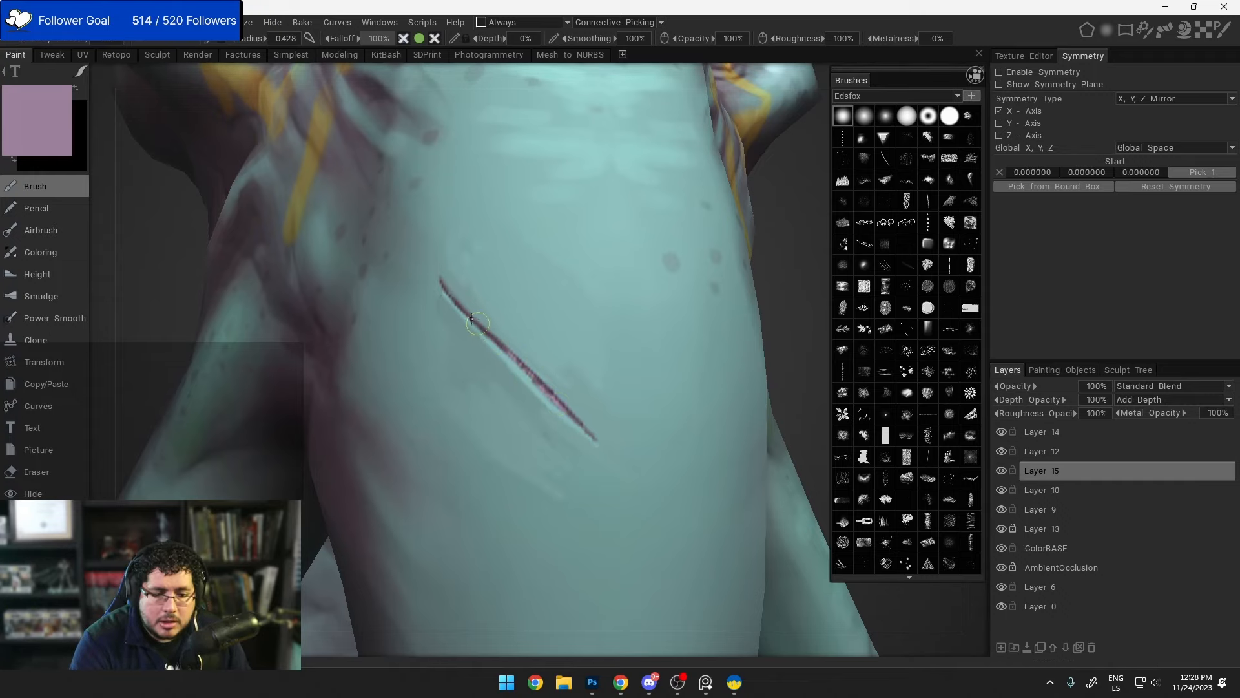
right_click_drag(529, 318, 541, 413, "alt")
left_click_drag(587, 319, 552, 337, "alt")
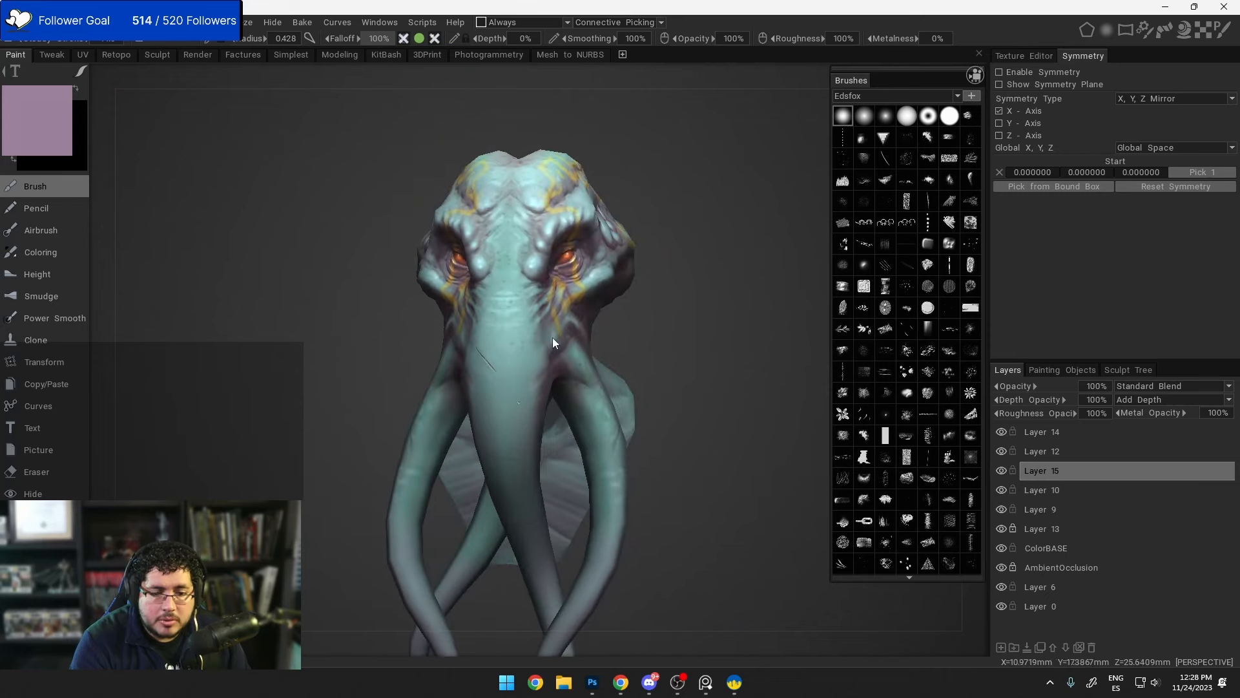
right_click_drag(553, 337, 587, 374, "alt")
left_click_drag(587, 375, 620, 376, "alt")
mouse_move(570, 408)
right_mouse_down("alt")
mouse_move(560, 372)
mouse_move(579, 412)
right_mouse_up("alt")
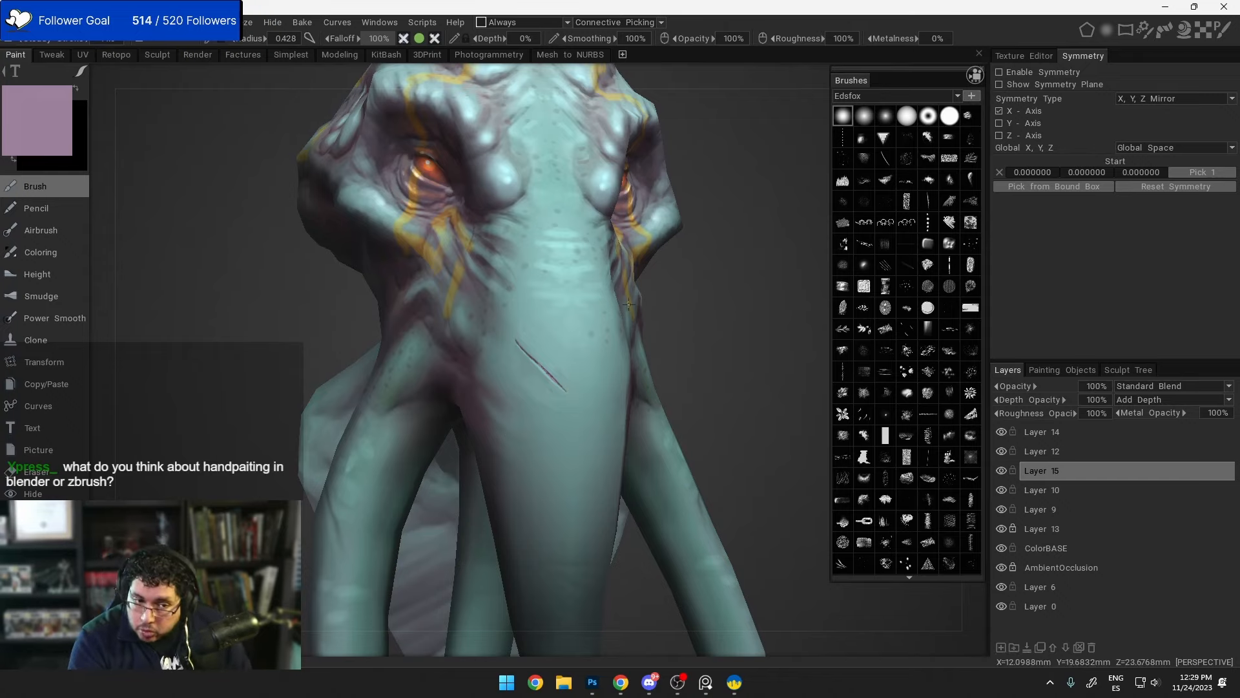
left_click_drag(633, 304, 688, 336)
Step: Hide Layer 14 with the yellow zigzag markings and view the head and trunk without them
left_click(1002, 431)
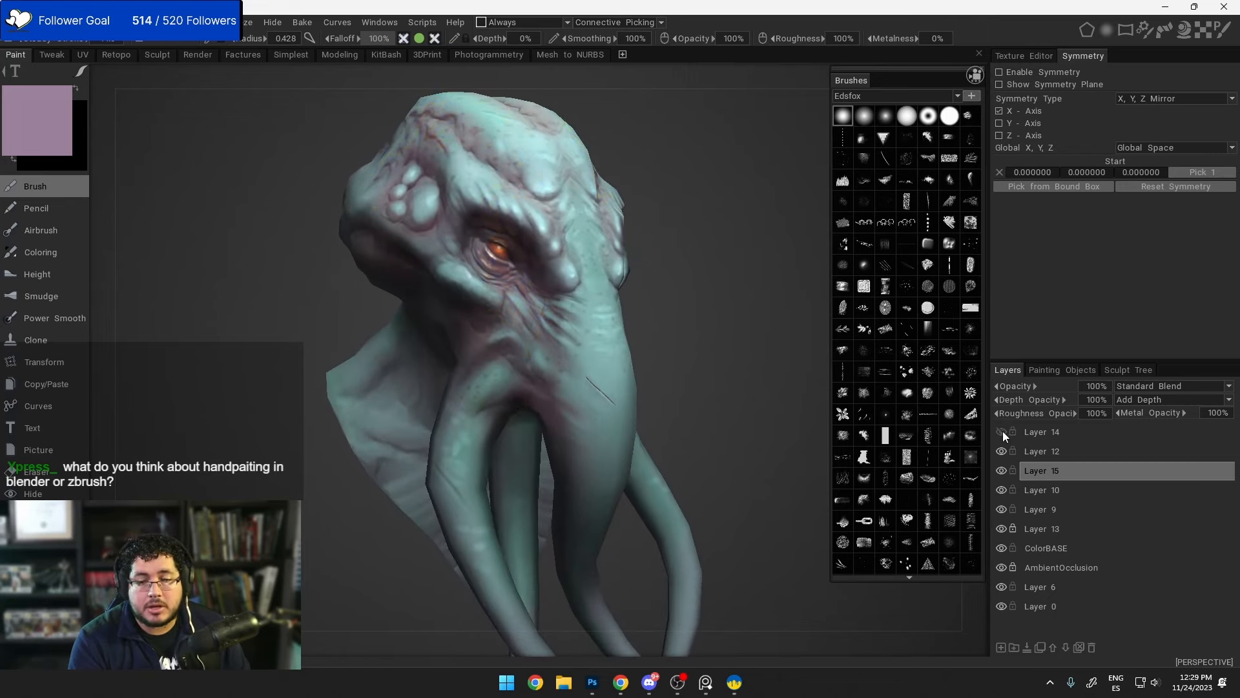
left_click_drag(798, 307, 719, 303)
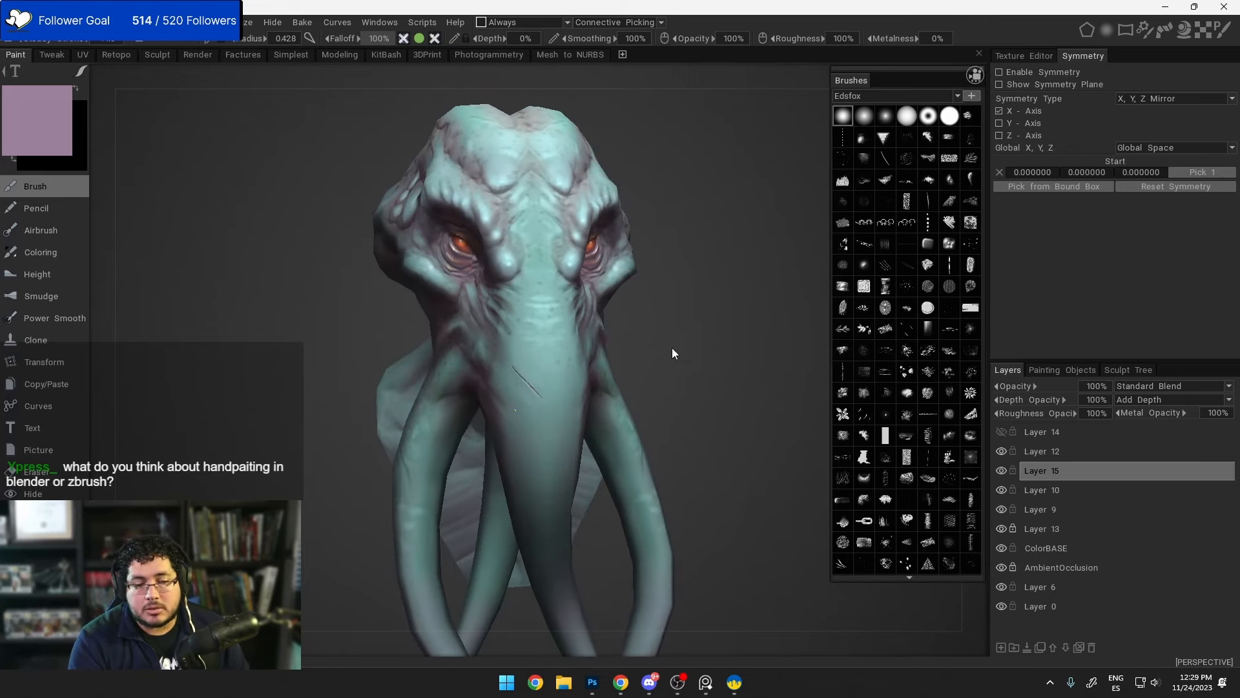
right_click_drag(672, 348, 674, 420)
middle_click_drag(671, 398, 668, 368)
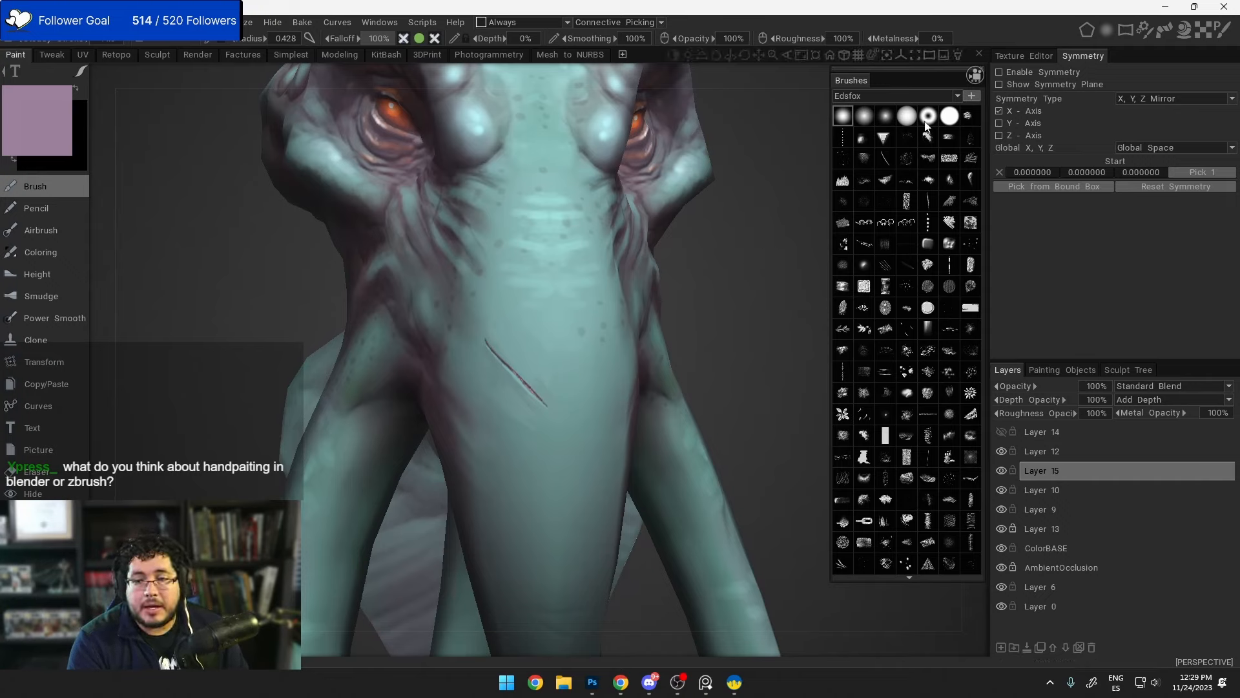
Step: Choose the second soft round brush, set its radius to 1.87, and sample the teal skin colour beside the slash
left_click(866, 120)
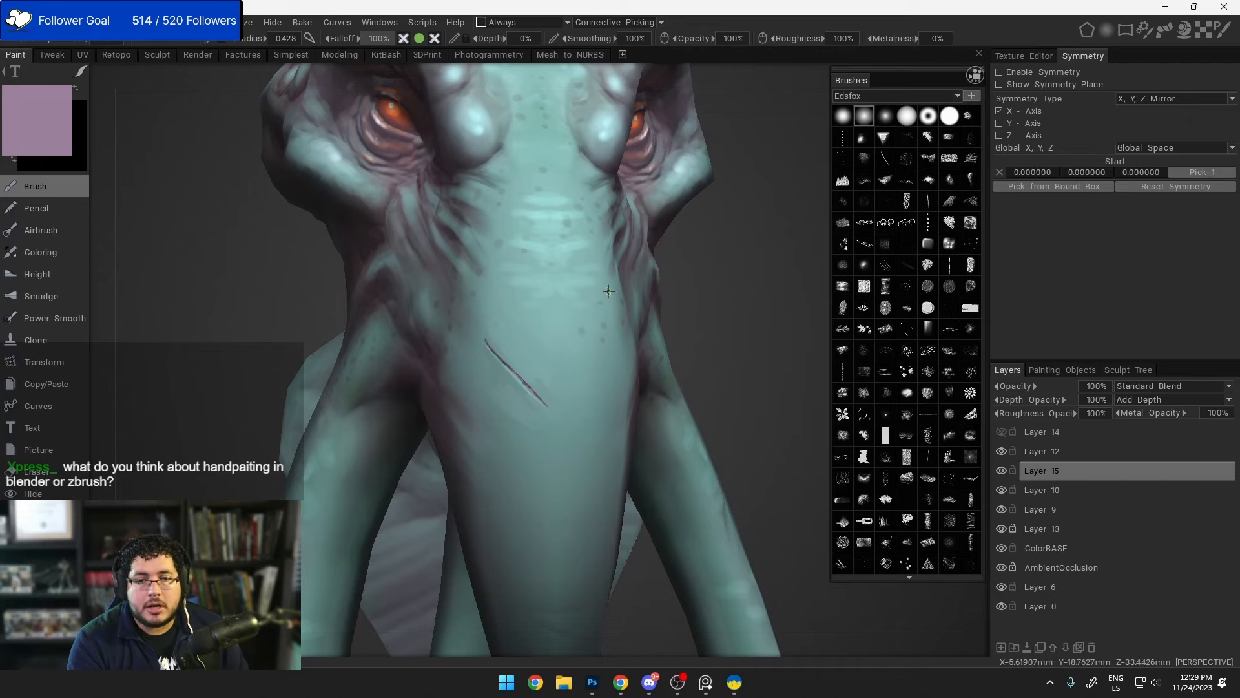
right_click_drag(611, 315, 580, 391)
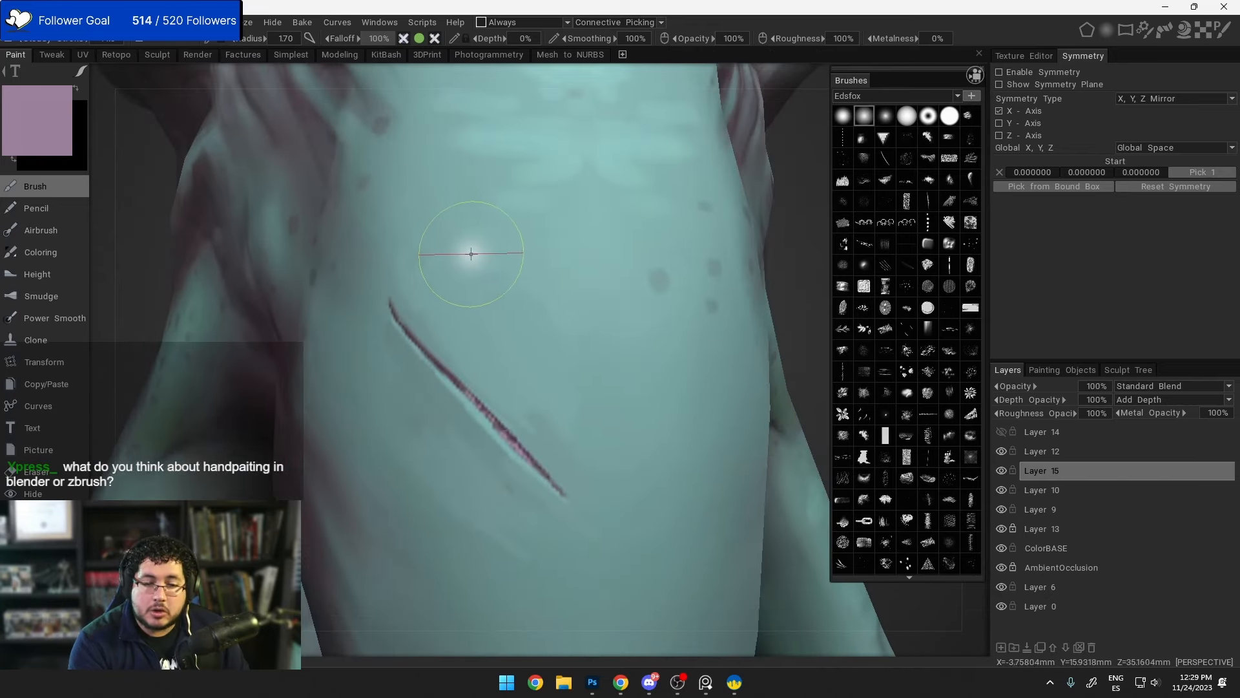
right_click_drag(469, 269, 476, 264)
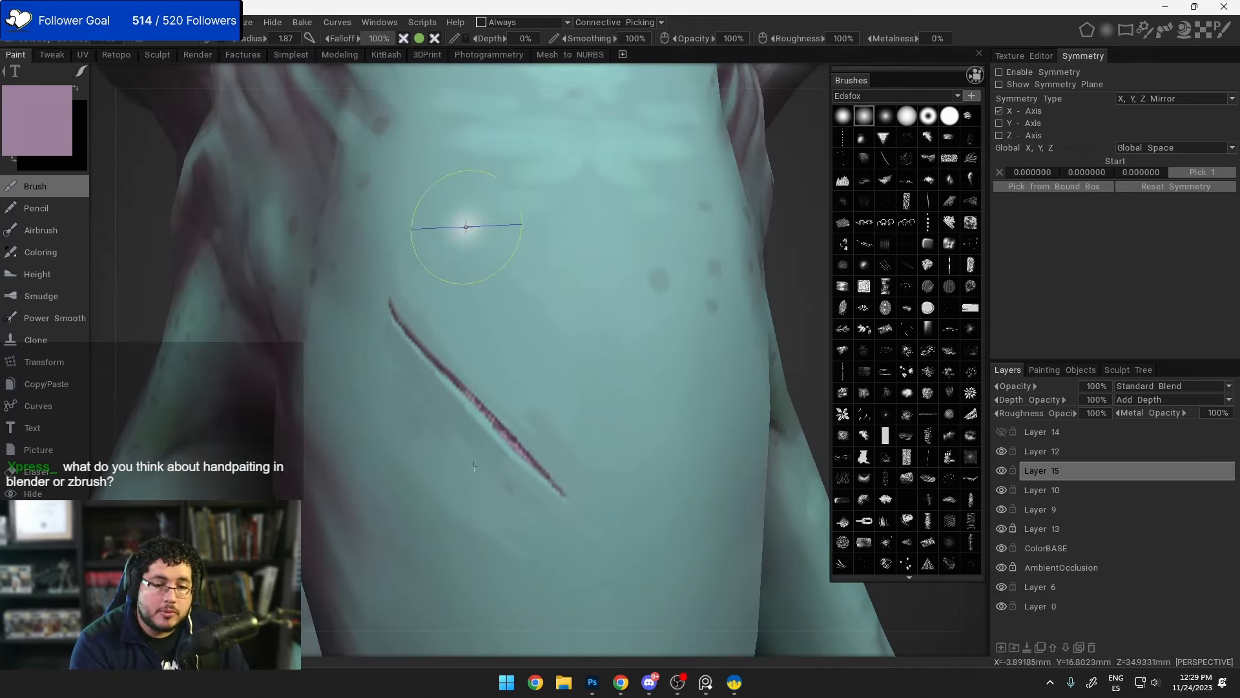
key("v")
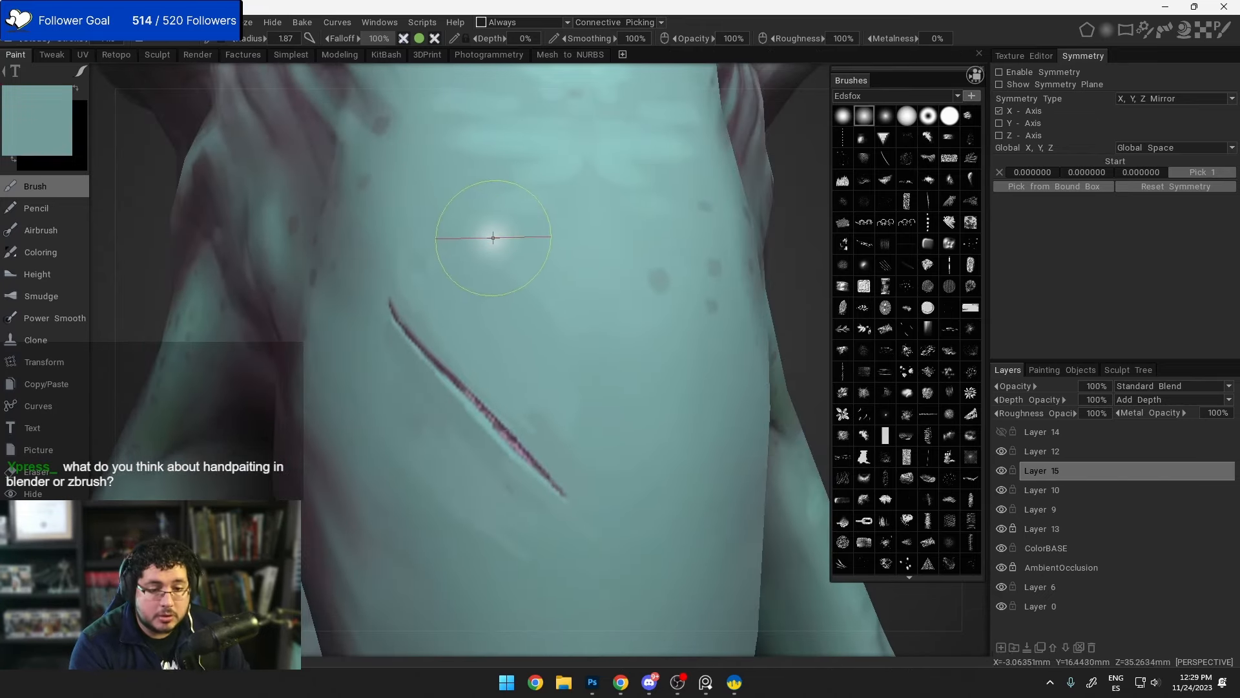
Step: Blend the skin around the slash on the trunk with the Power Smooth tool
left_click(65, 251)
left_click(58, 317)
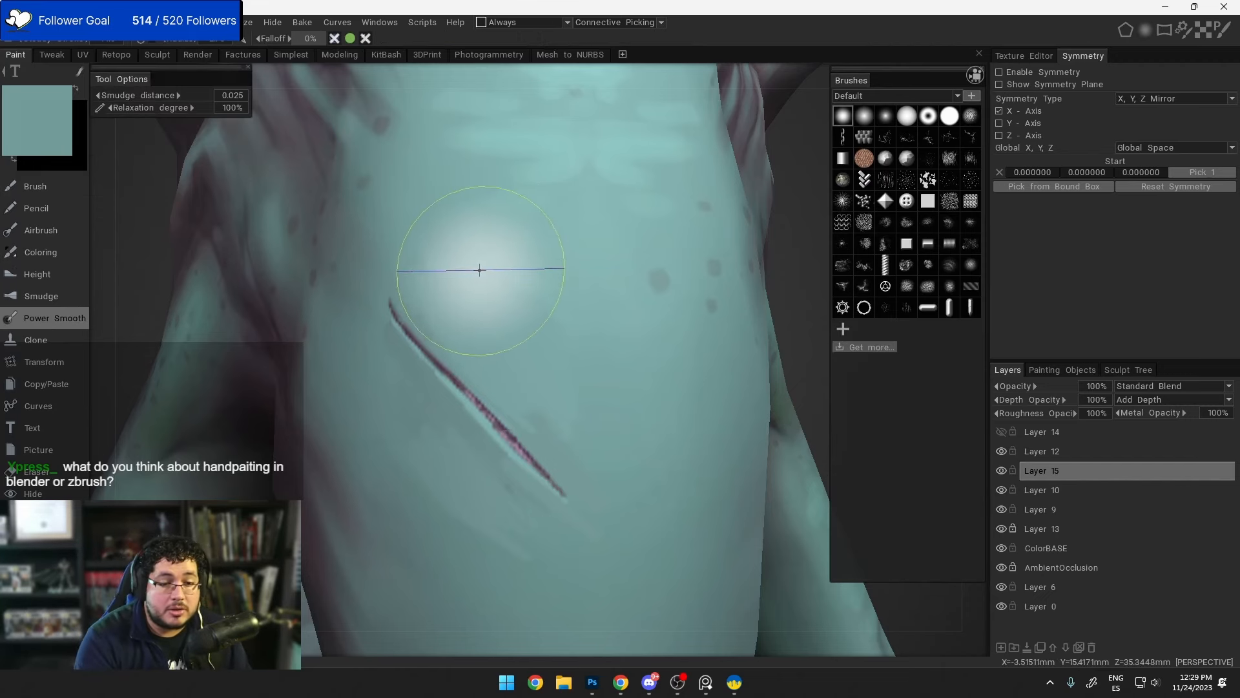
left_click_drag(442, 278, 410, 255)
mouse_move(443, 300)
left_mouse_down()
mouse_move(418, 245)
mouse_move(576, 321)
mouse_move(609, 429)
mouse_move(601, 409)
left_mouse_up()
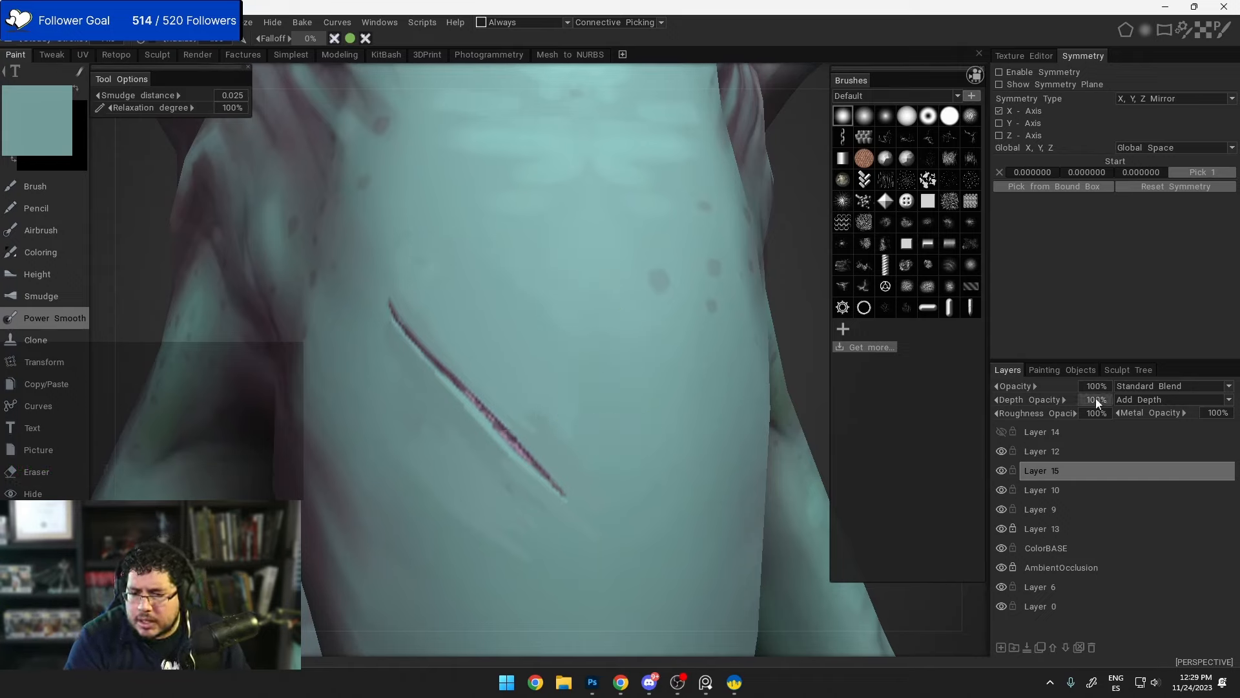
Step: Set the depth opacity and roughness opacity of Layer 15 to 0%
left_click_drag(1044, 400, 920, 400)
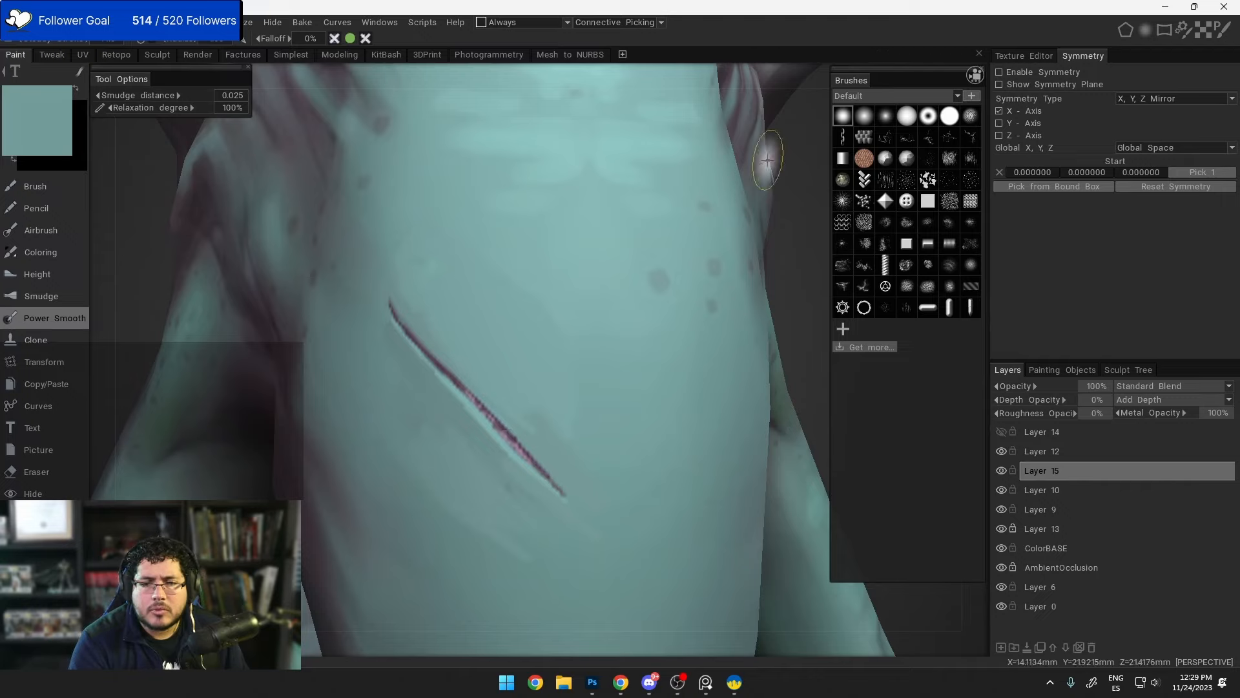
left_click_drag(584, 411, 562, 347, "alt")
right_click_drag(562, 347, 574, 271, "alt")
middle_click_drag(594, 401, 566, 316, "alt")
right_click_drag(566, 316, 601, 368, "alt")
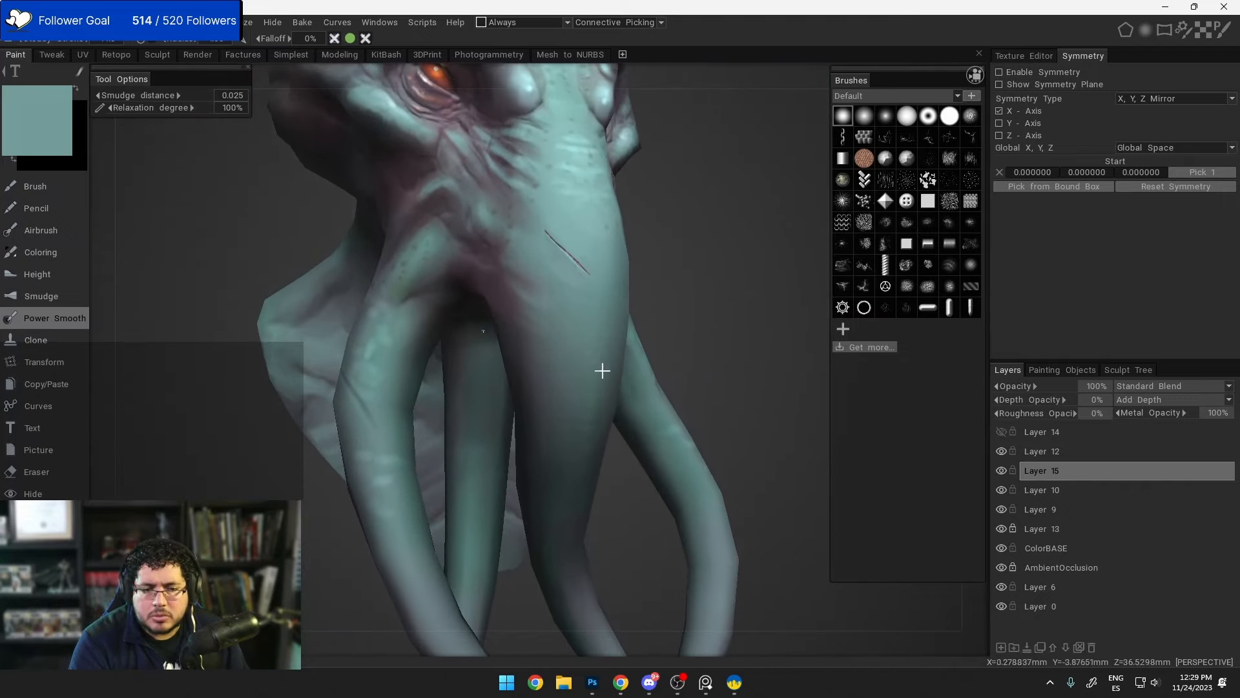
Step: Turn Layer 15 and Layer 10 off and on to check what each contributes to the head and tentacles
left_click(1002, 470)
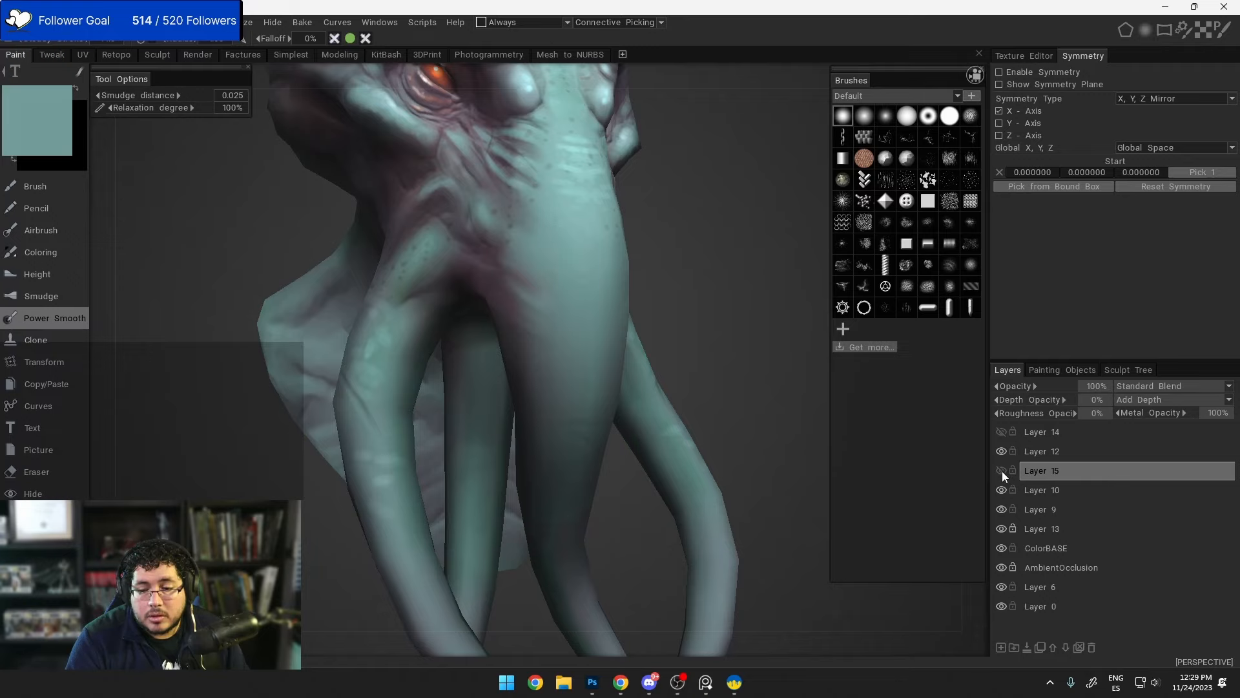
left_click(996, 471)
middle_click_drag(792, 471, 730, 307)
scroll(730, 306, "down", 7)
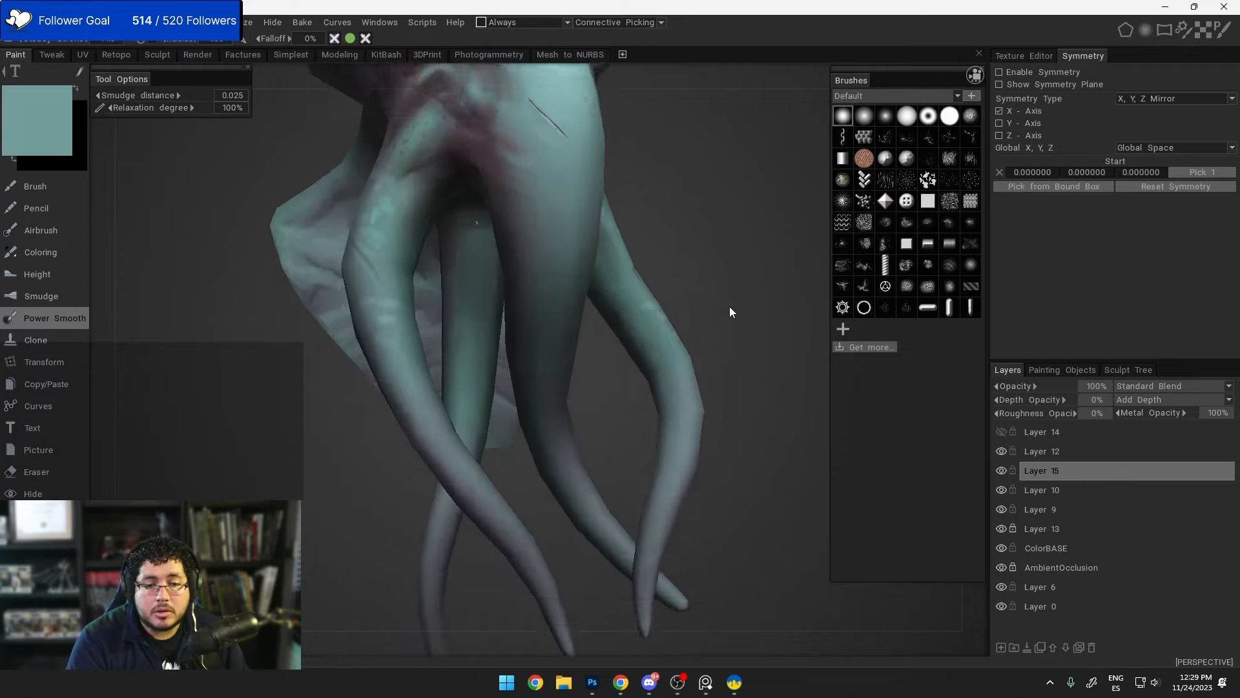
left_click_drag(725, 320, 689, 405)
scroll(697, 307, "up", 3)
scroll(697, 310, "down", 3)
scroll(699, 416, "up", 3)
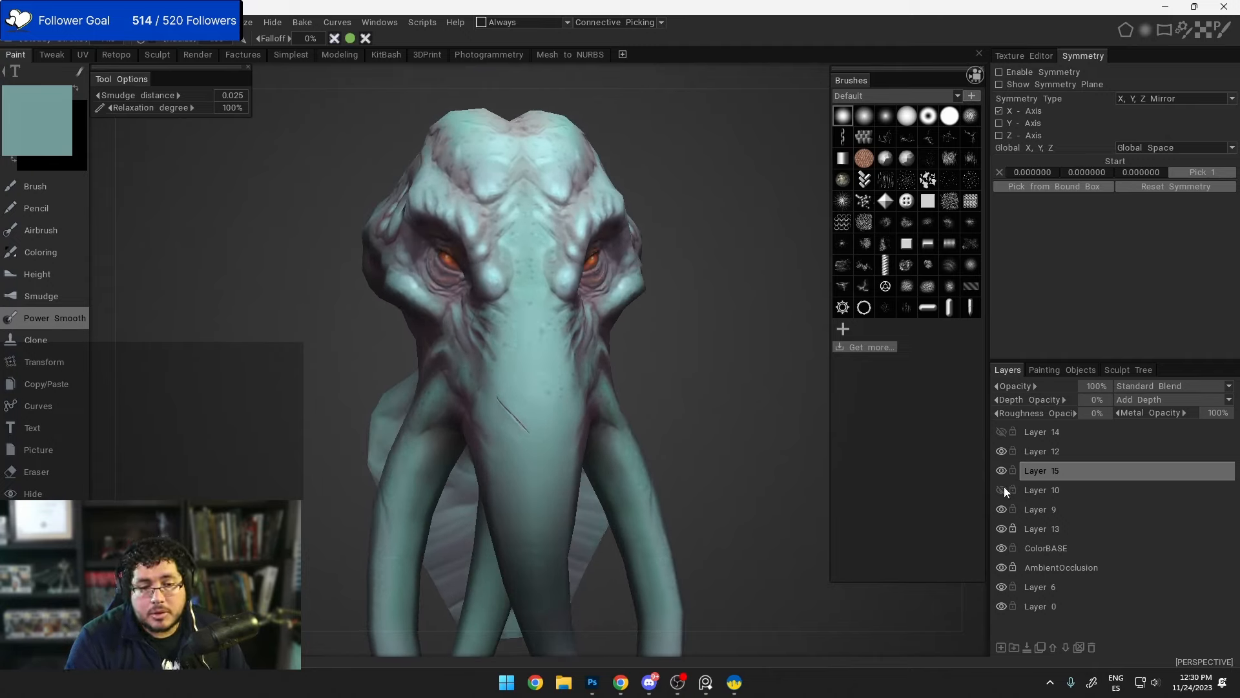
left_click(1002, 489)
left_click(1002, 489)
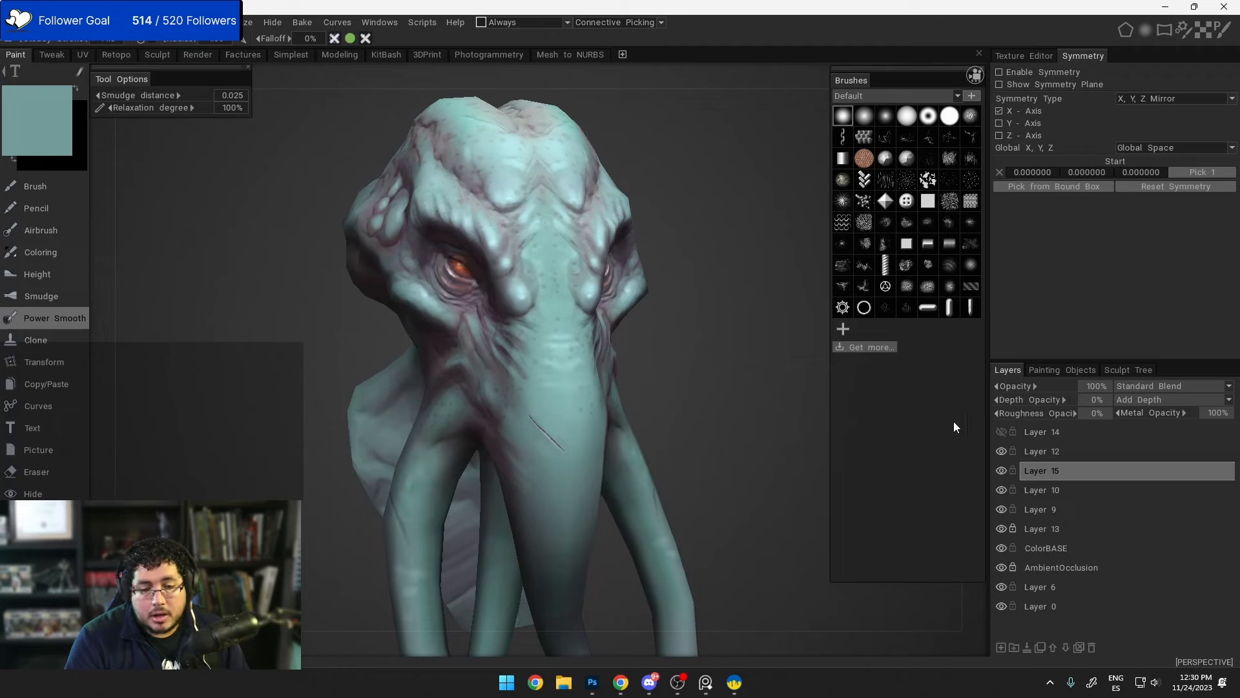
Step: Examine the whole painted head and its tentacles from the front and in three-quarter view
scroll(754, 347, "down", 5)
left_click_drag(700, 281, 651, 331)
right_click_drag(651, 330, 673, 347)
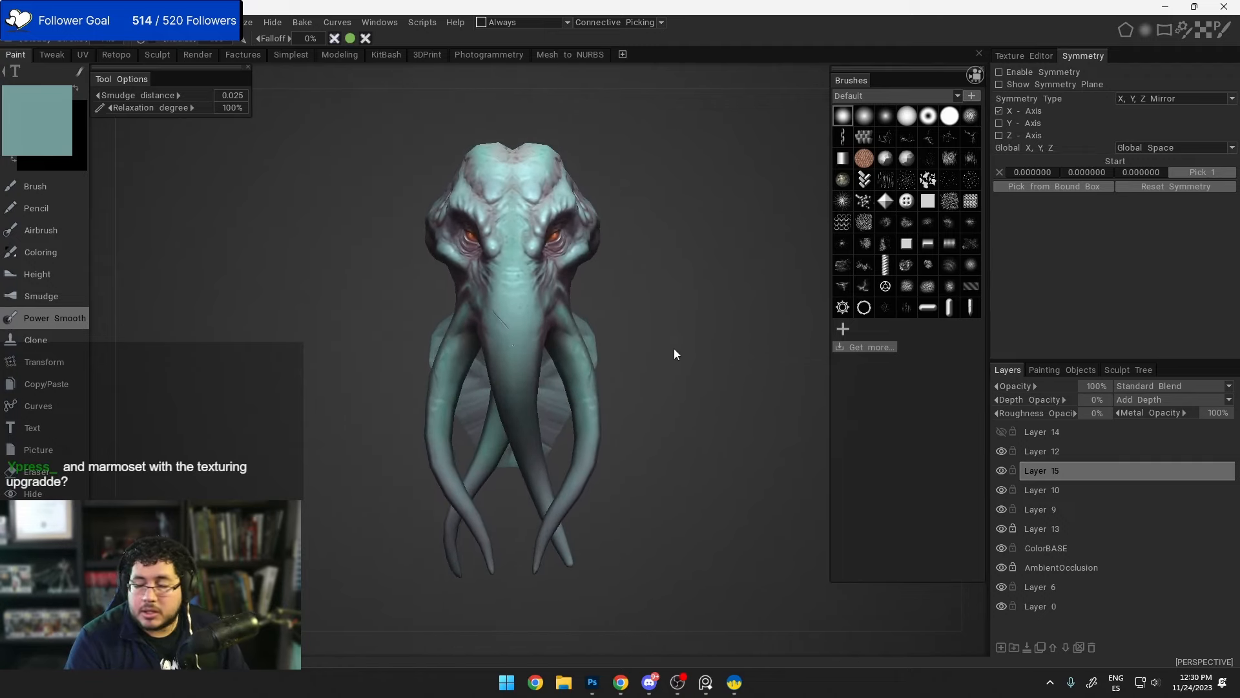
middle_click_drag(676, 353, 677, 398)
right_click_drag(670, 377, 670, 371)
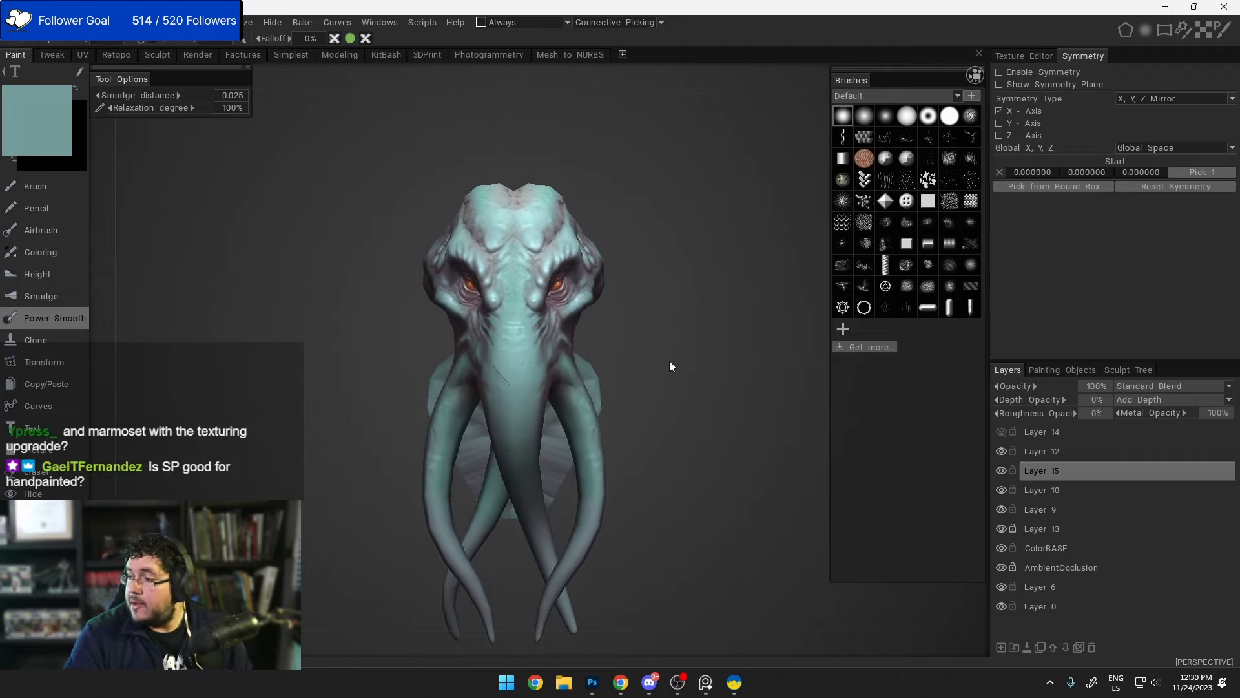
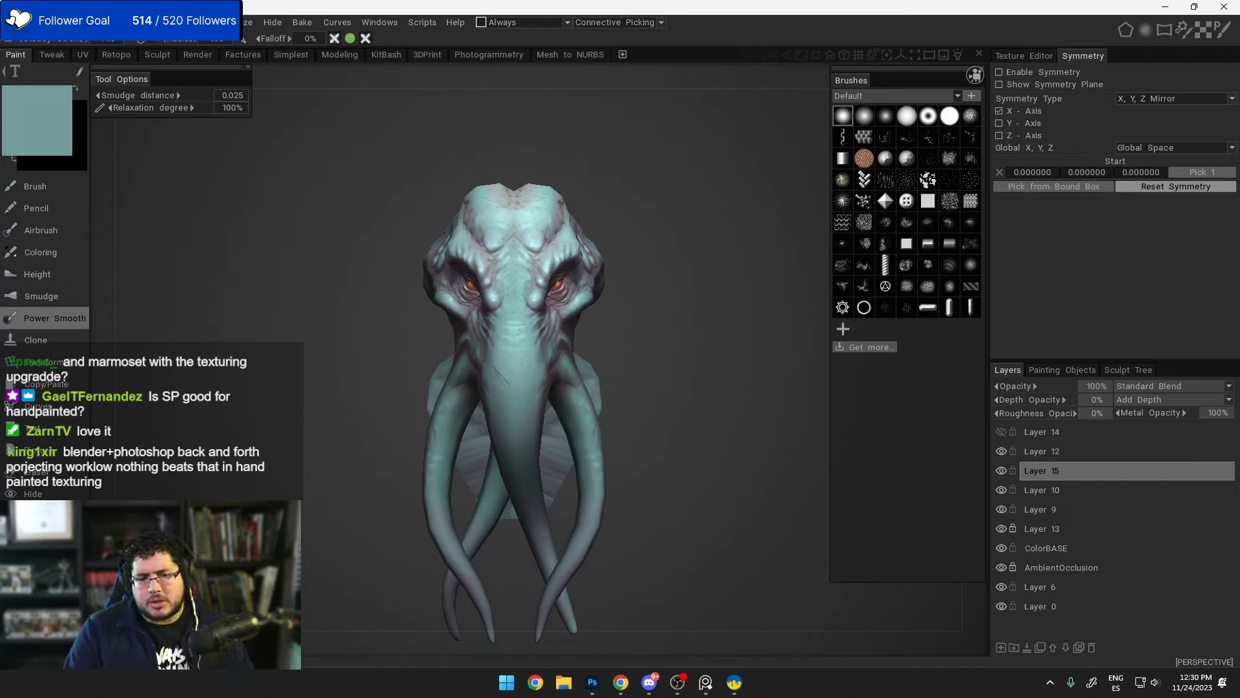
left_click_drag(625, 394, 672, 414)
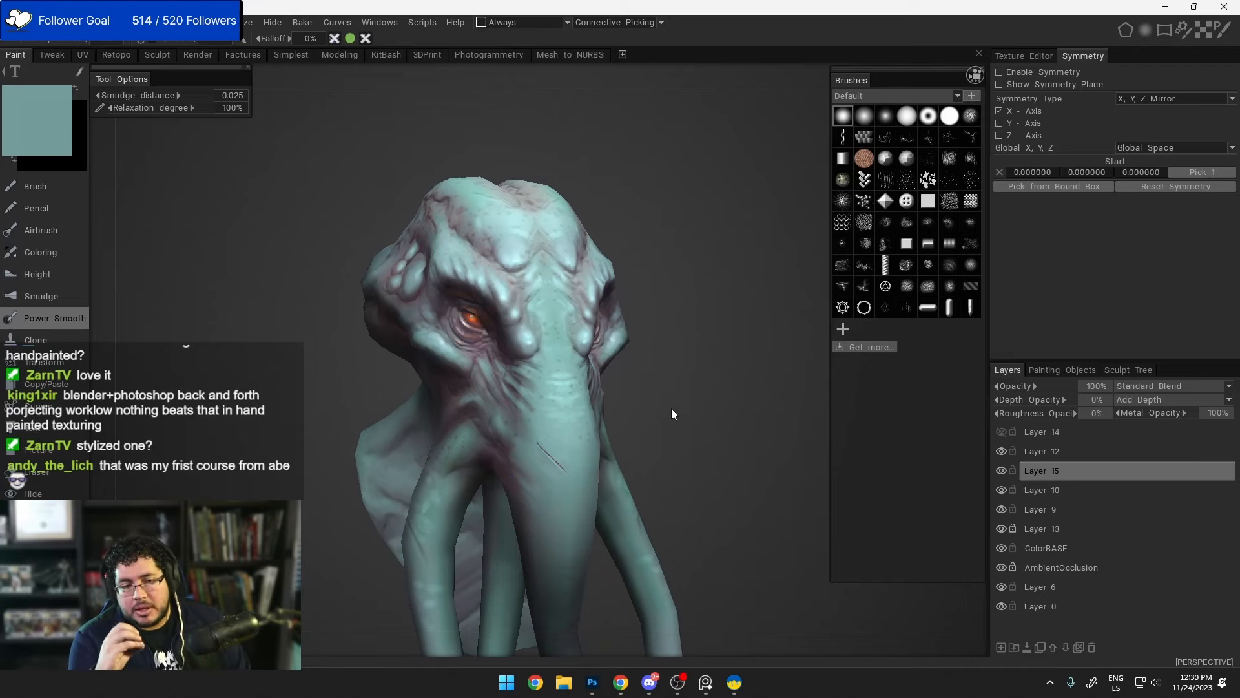
mouse_move(672, 408)
left_mouse_down()
mouse_move(634, 361)
mouse_move(612, 281)
mouse_move(544, 416)
mouse_move(645, 428)
mouse_move(656, 313)
mouse_move(689, 351)
mouse_move(637, 372)
mouse_move(680, 393)
left_mouse_up()
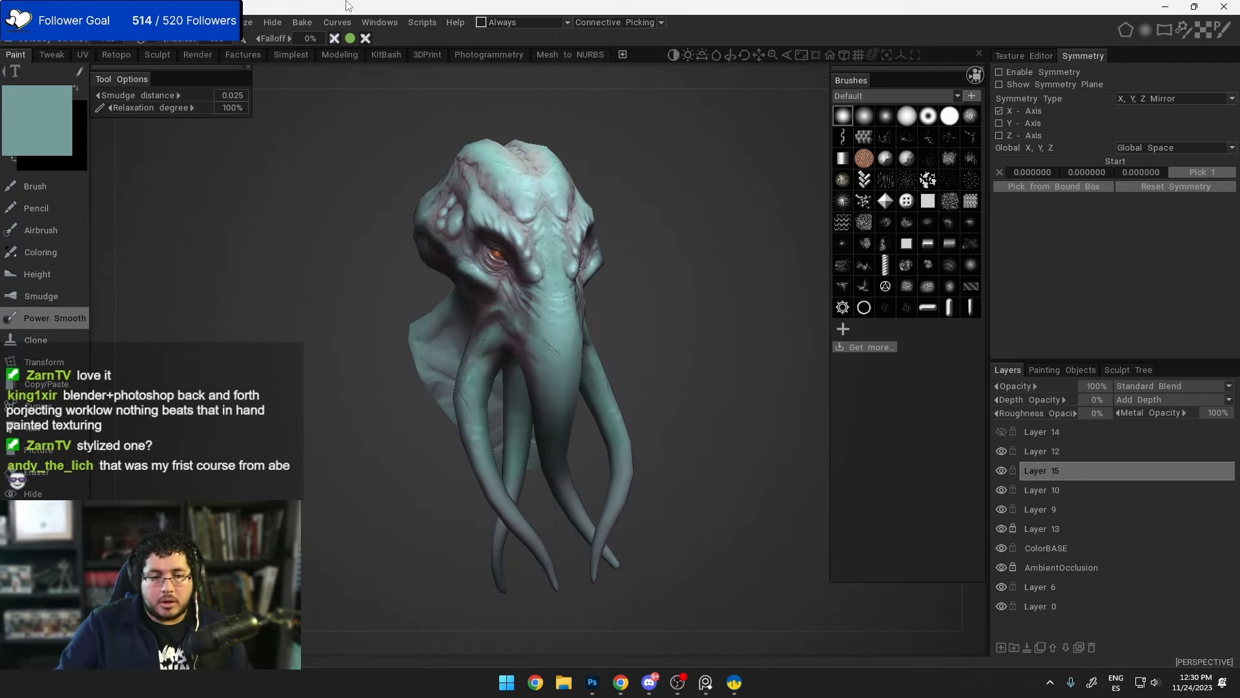
Step: Export the Color/Albedo map as a TGA file named MmidflayerColor in the desktop's Mindflayer folder
mouse_move(18, 23)
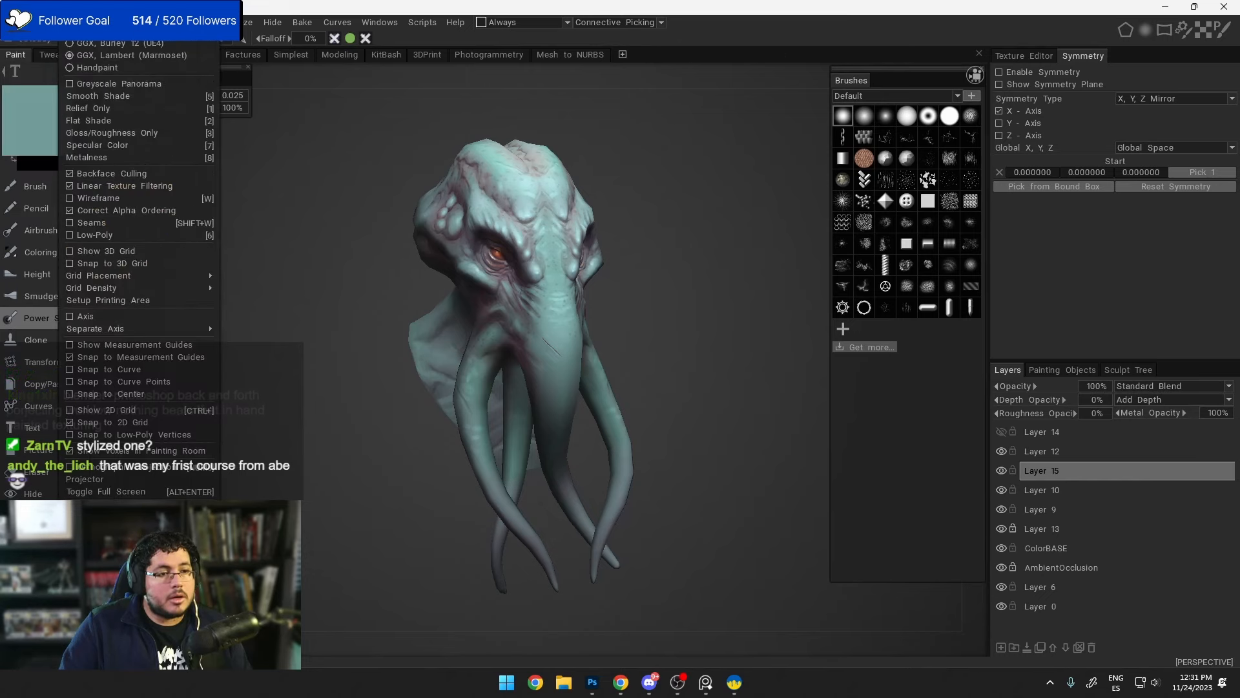
mouse_move(166, 23)
mouse_move(184, 64)
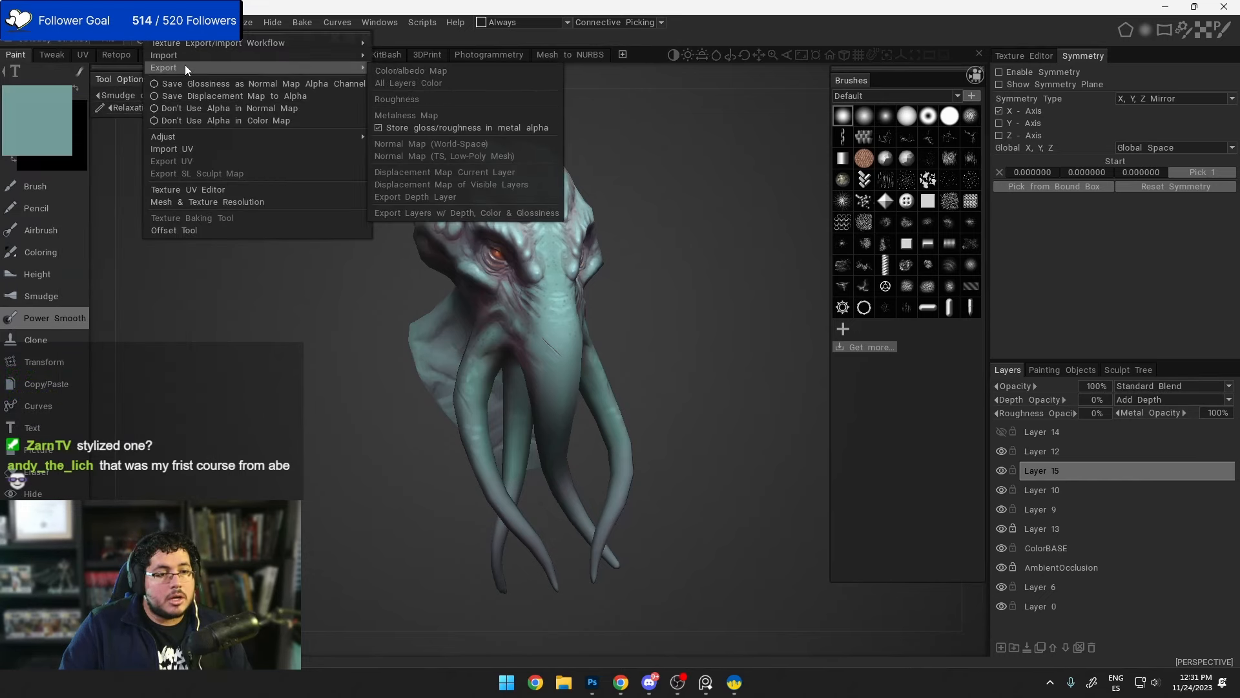
left_click(436, 72)
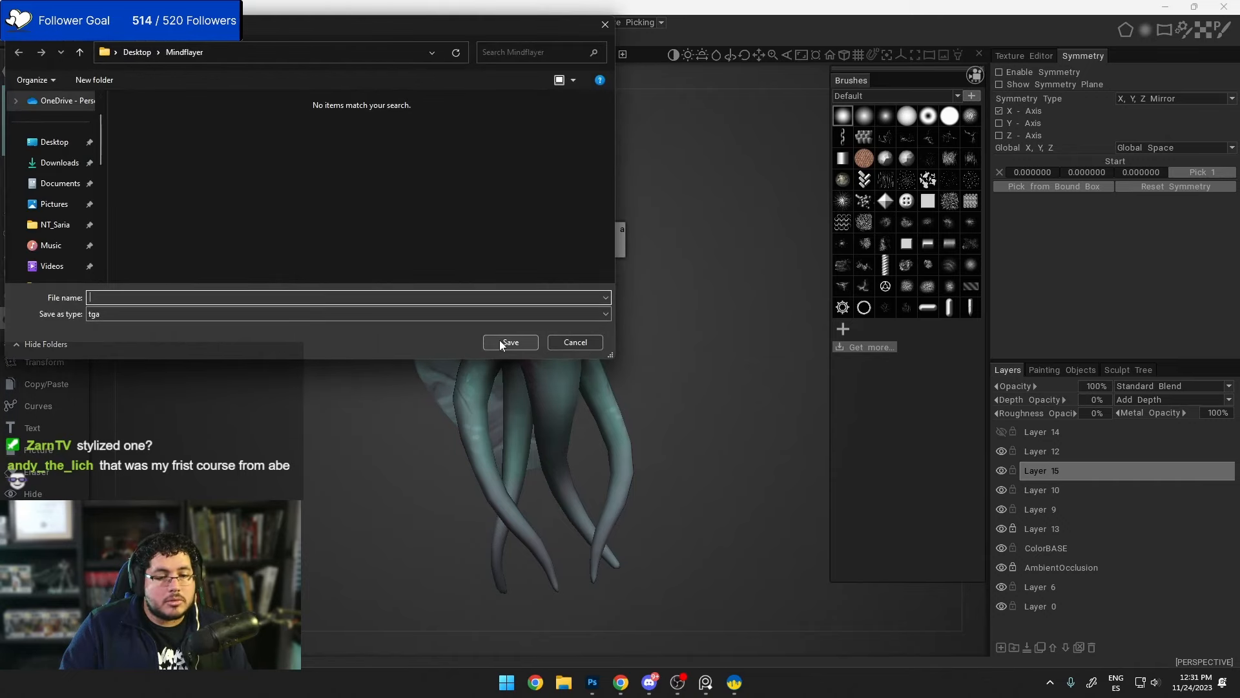
type("M")
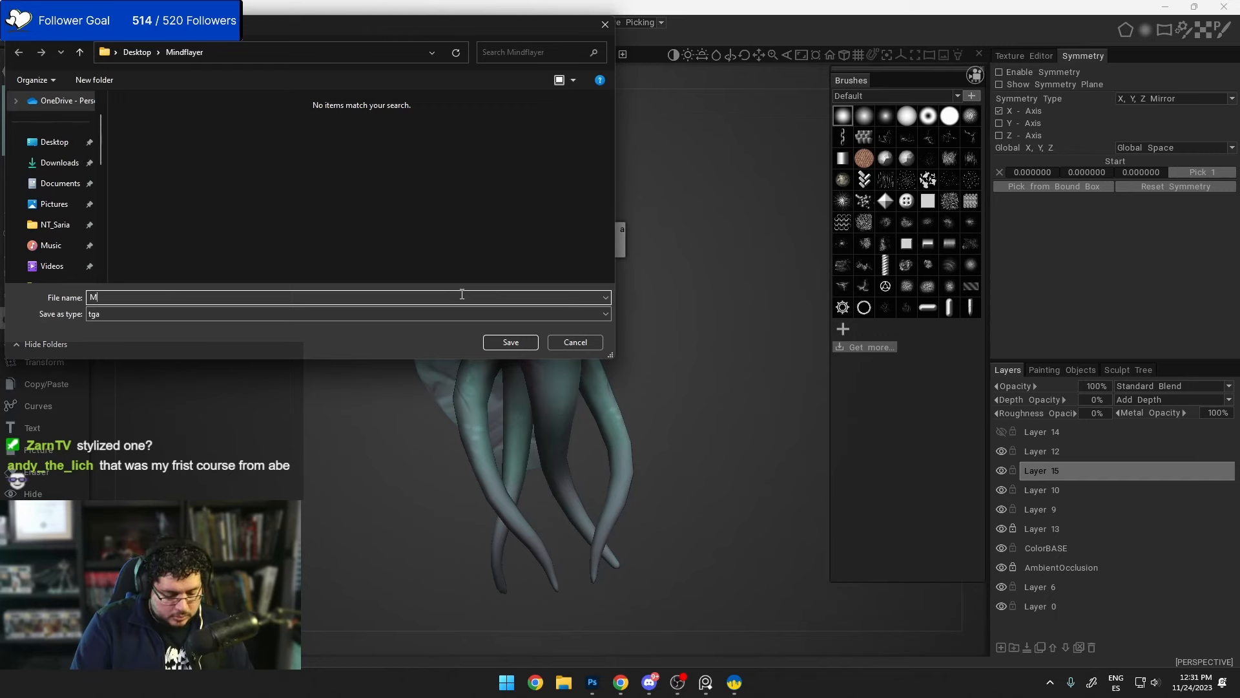
type("midflayerCo")
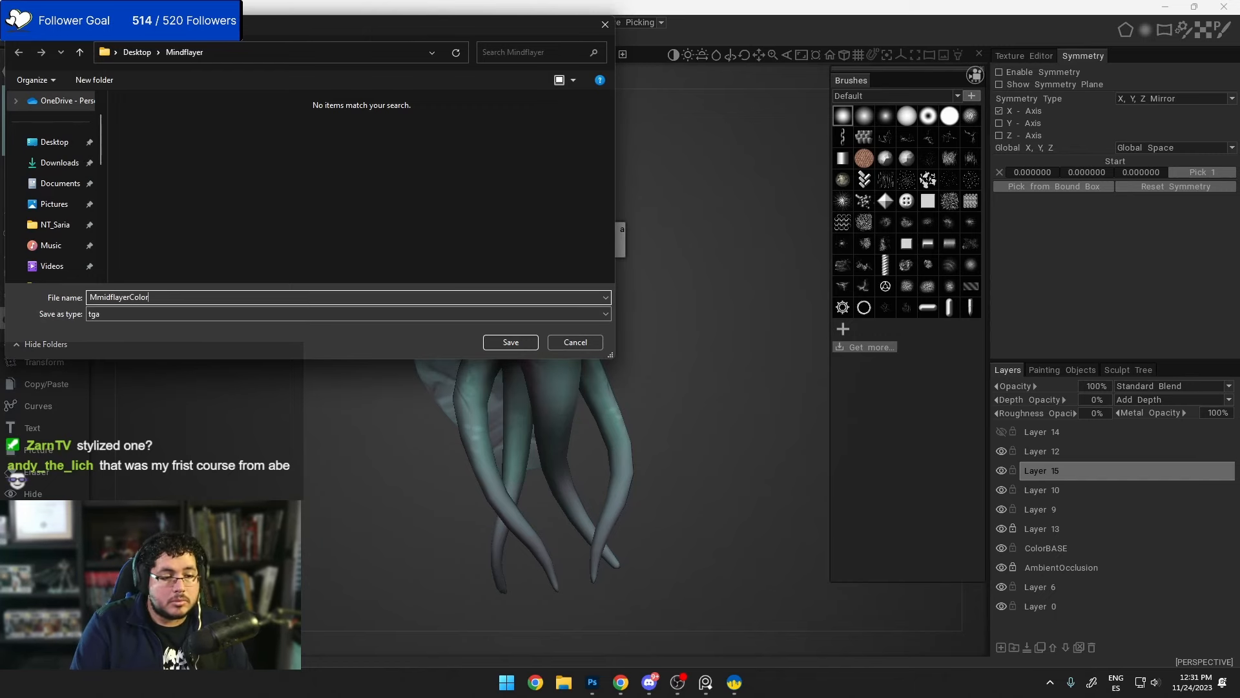
type("lor")
key("Return")
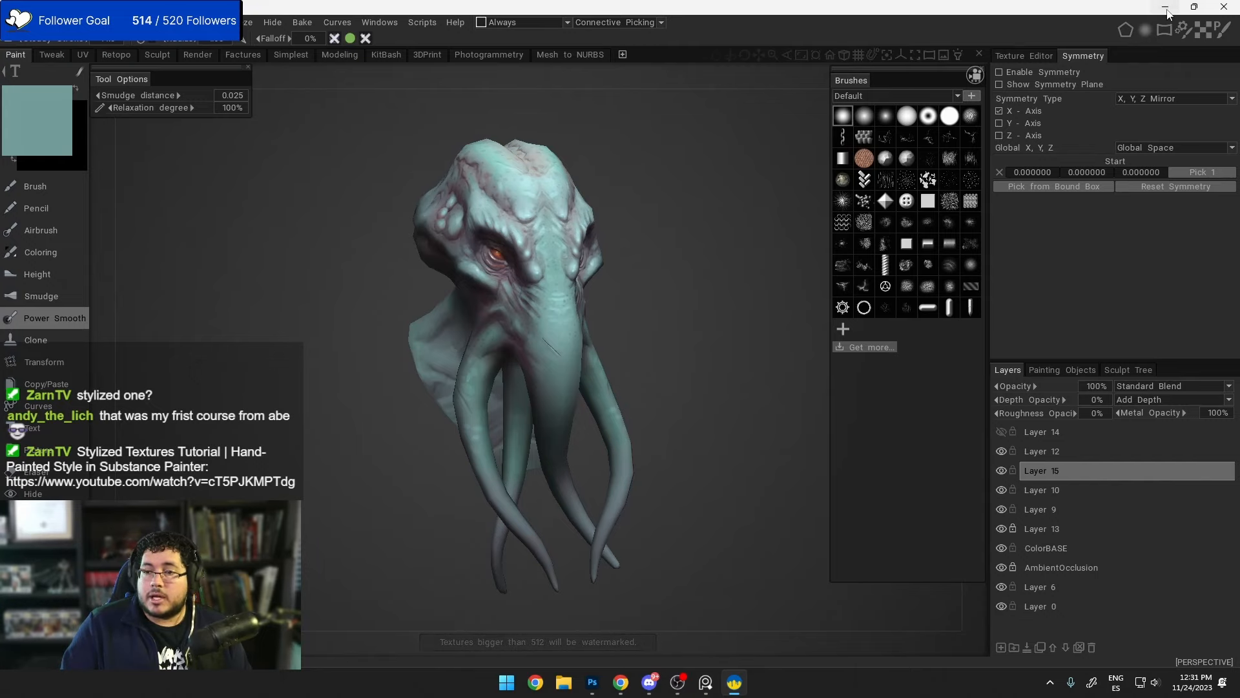
Step: Minimize the painting program and open the exported MmidflayerColor TGA from the desktop's Mindflayer folder in Photoshop
left_click(1165, 6)
double_click(73, 294)
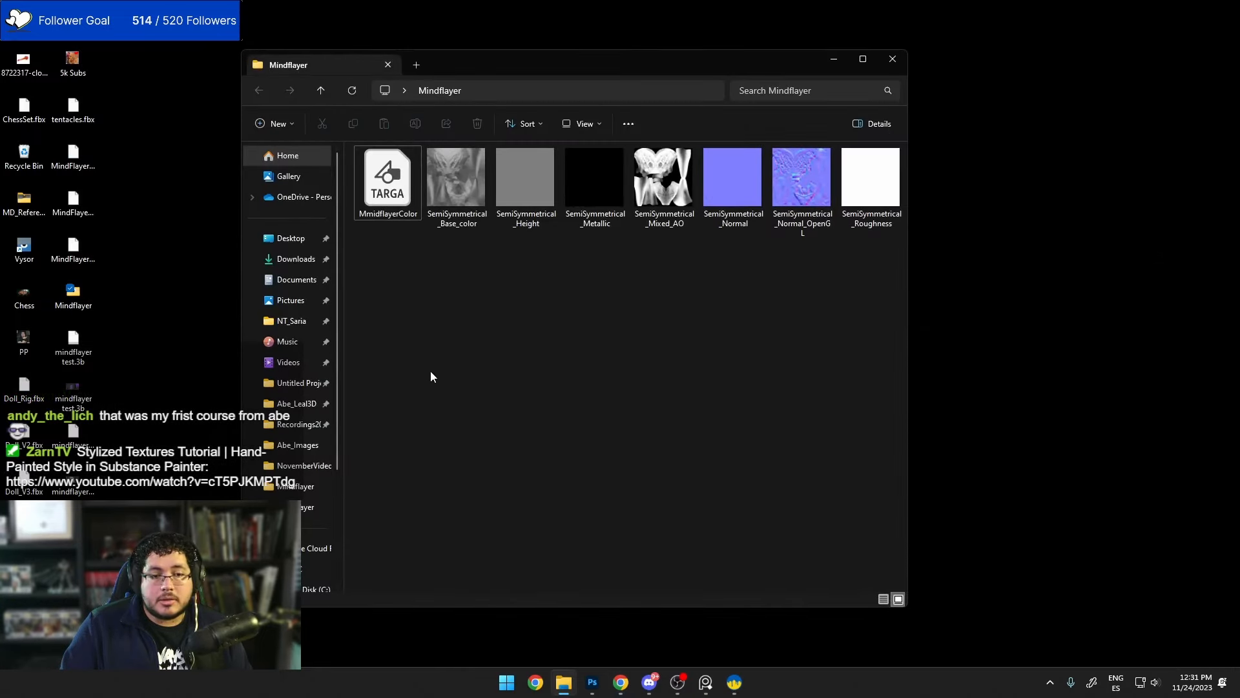
left_click(386, 194)
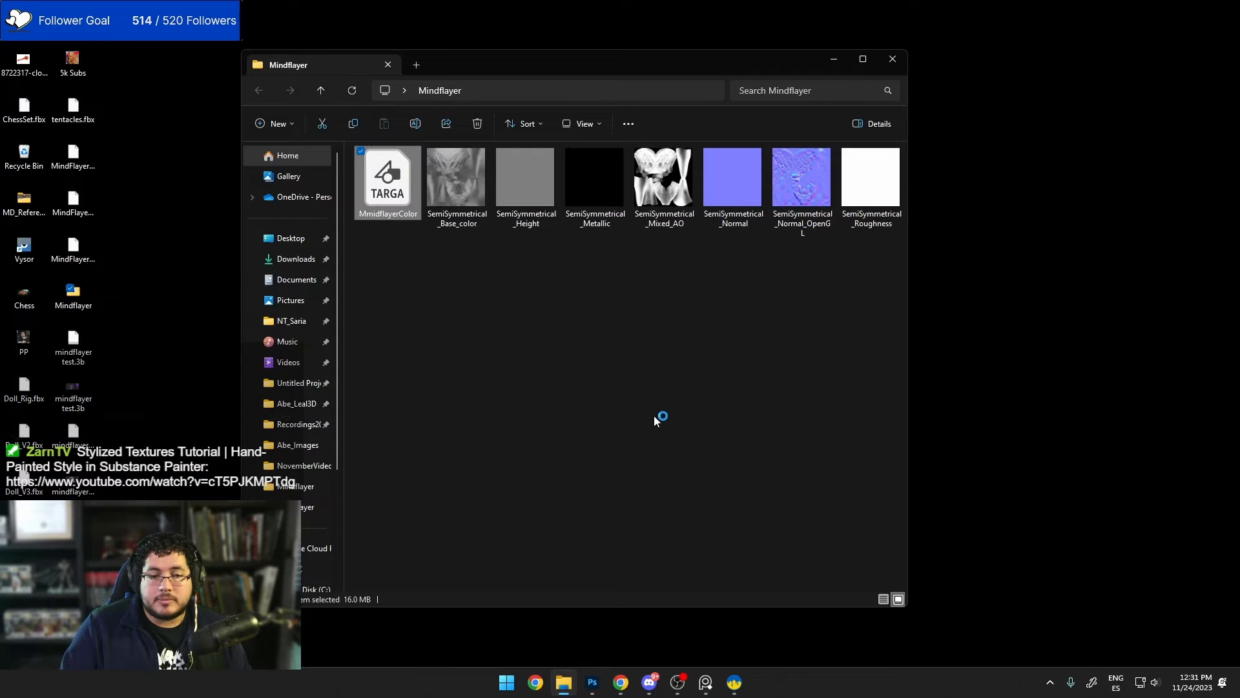
Step: Examine the exported colour texture for watermarks across the face, eyes and lower UV islands
scroll(506, 245, "up", 10, "alt")
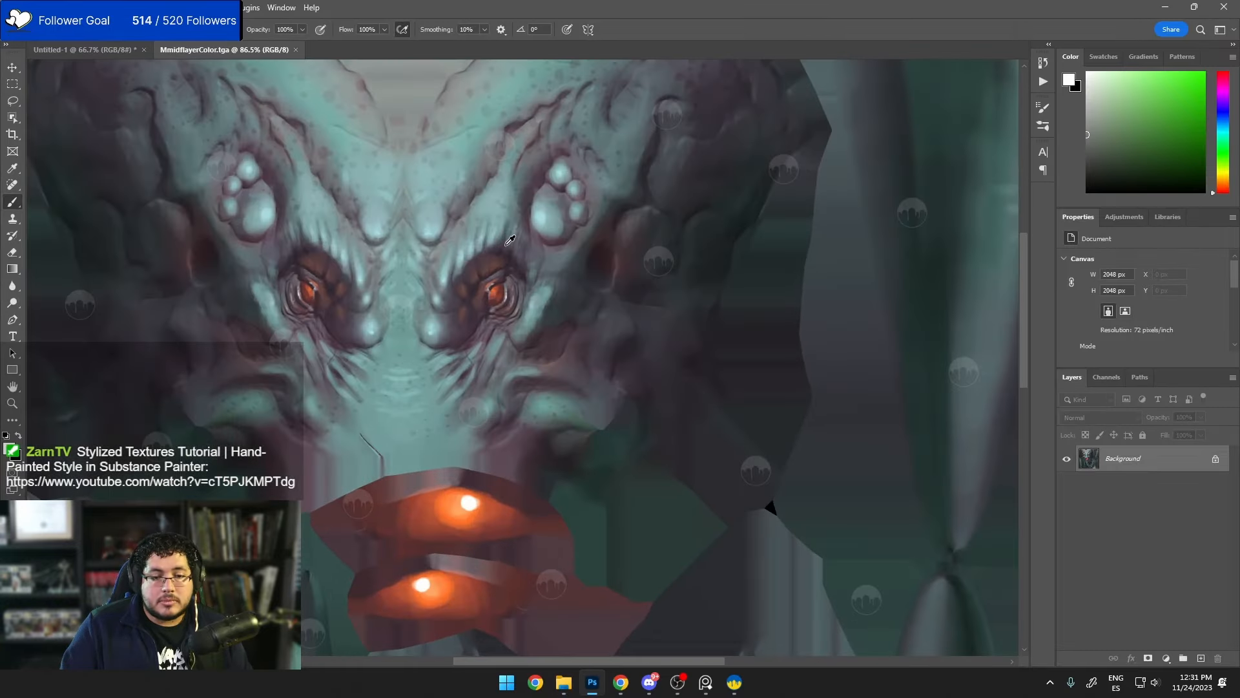
scroll(629, 279, "up", 7, "alt")
scroll(603, 374, "down", 8, "alt")
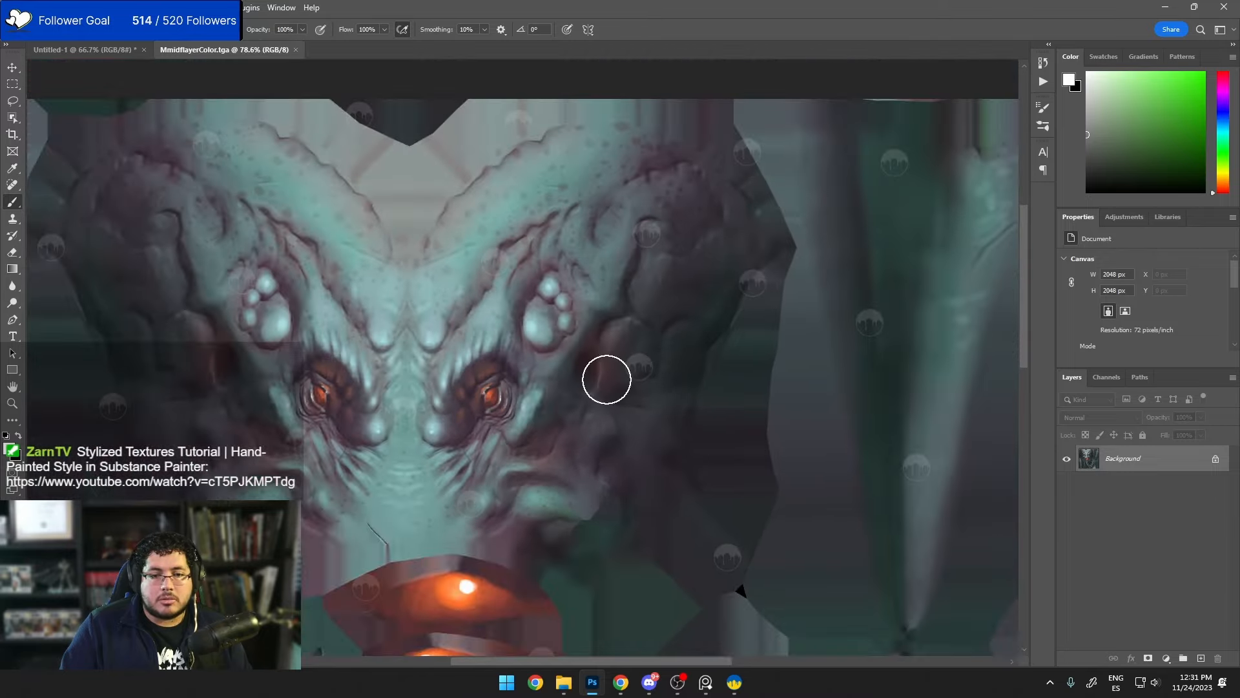
scroll(607, 379, "down", 2, "alt")
scroll(571, 360, "down", 2, "alt")
left_click_drag(601, 448, 611, 311)
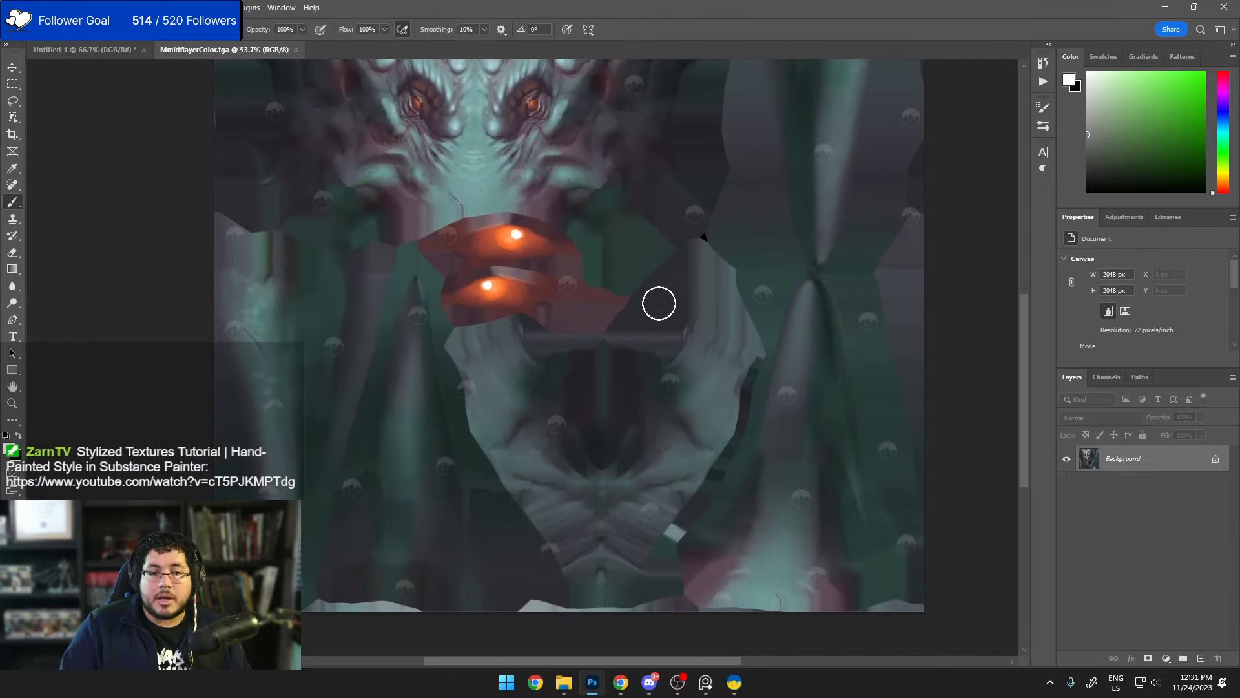
scroll(665, 374, "up", 10, "alt")
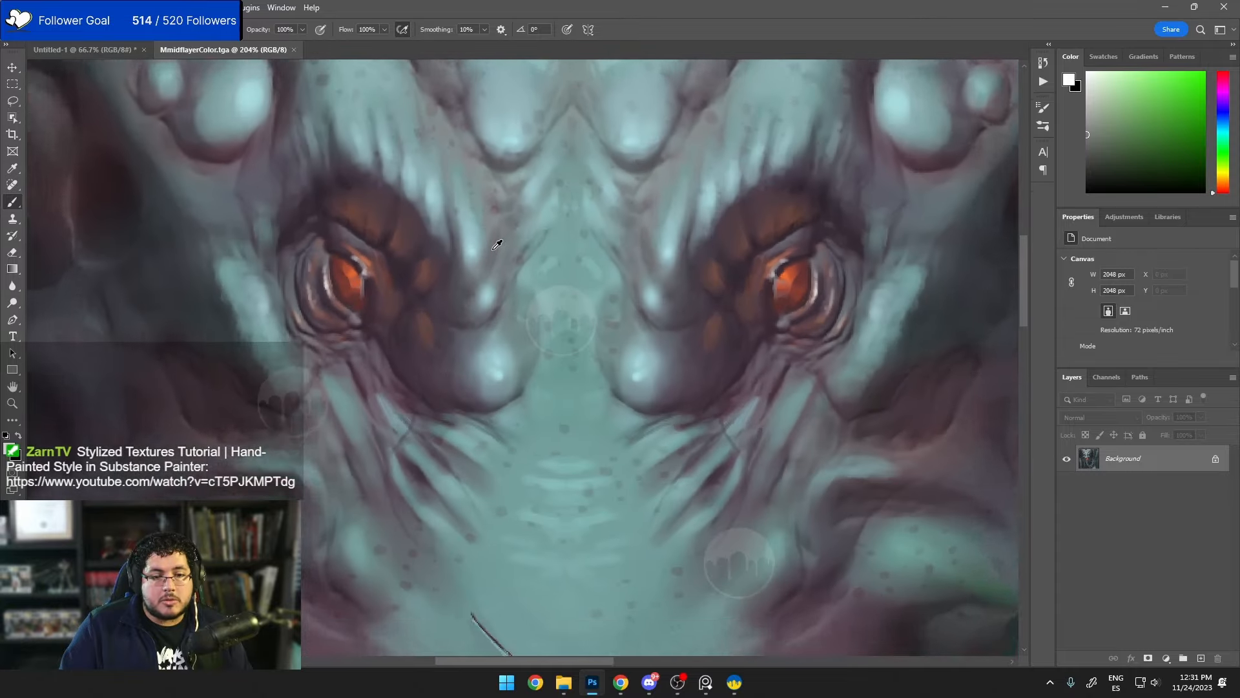
Step: Examine the exported colour texture around the face, glowing mouth islands and surrounding UV islands for watermarks
scroll(497, 244, "down", 5, "alt")
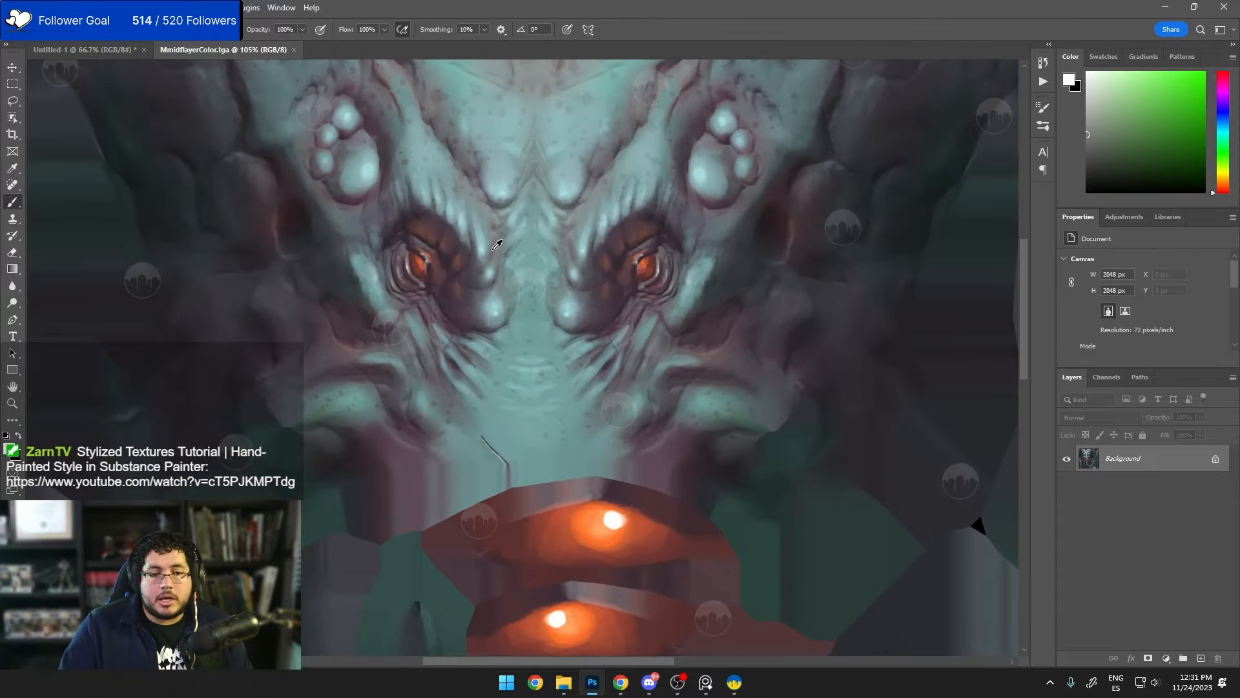
scroll(497, 244, "down", 2, "alt")
scroll(634, 376, "down", 3, "alt")
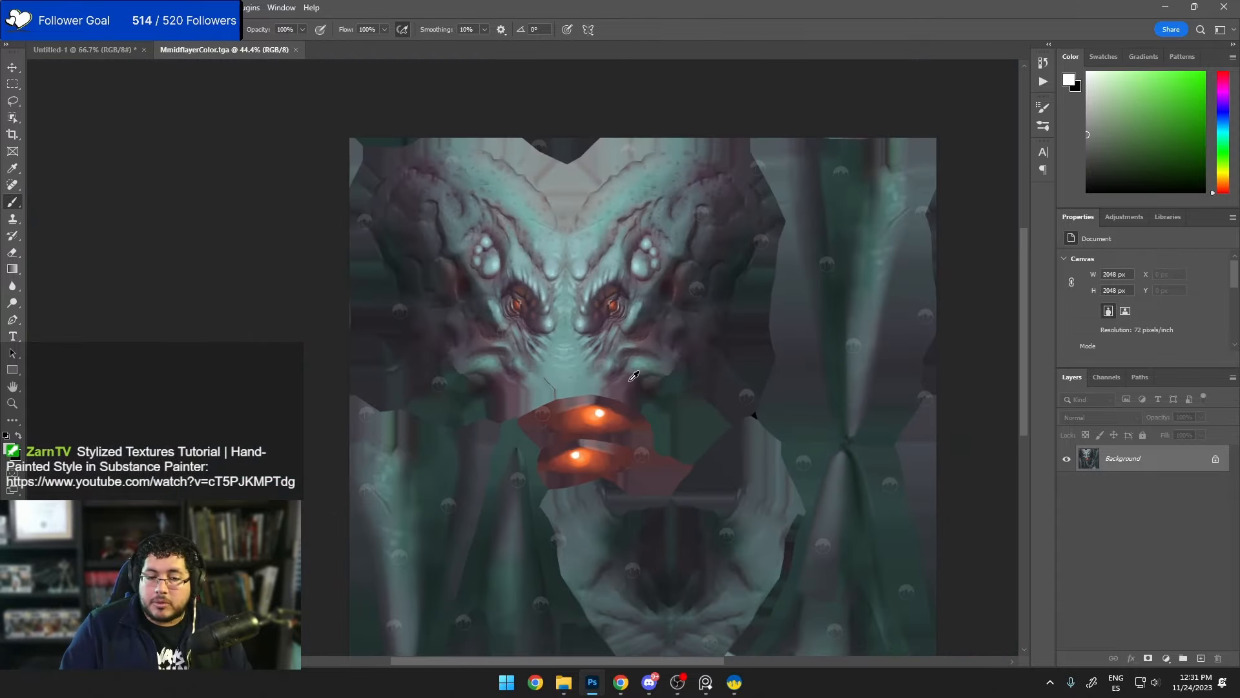
scroll(634, 376, "up", 3, "alt")
scroll(520, 393, "up", 2, "alt")
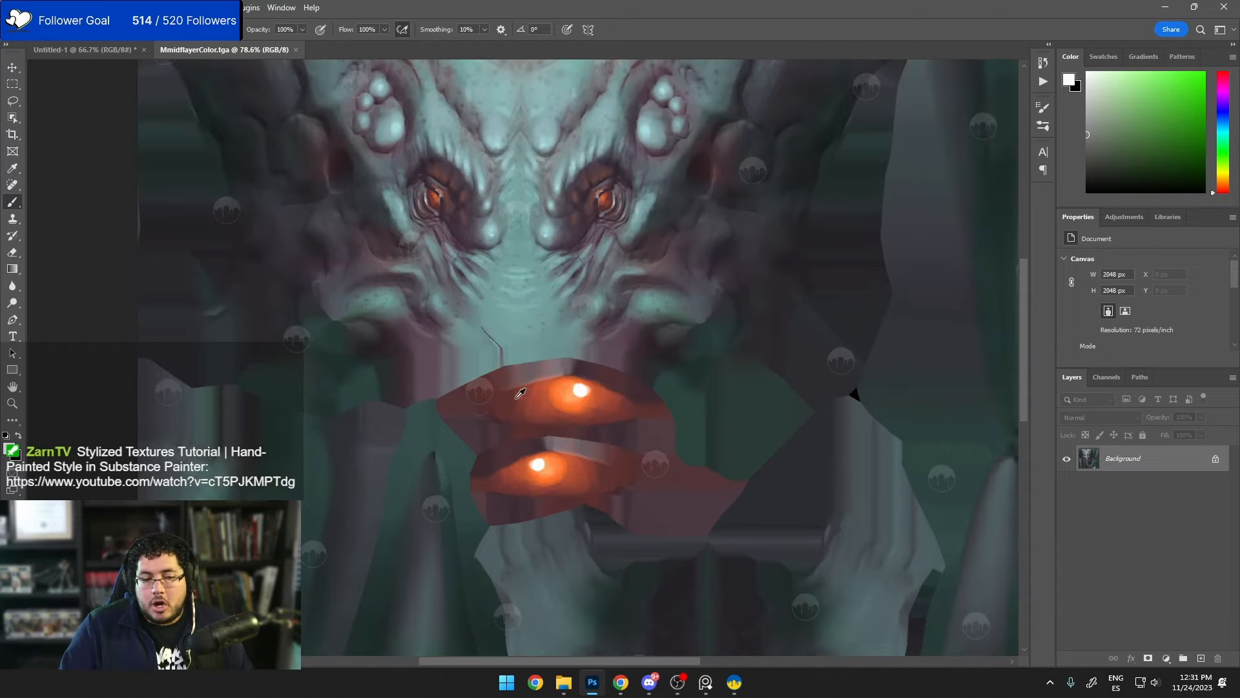
scroll(520, 393, "up", 6, "alt")
scroll(596, 449, "down", 1, "alt")
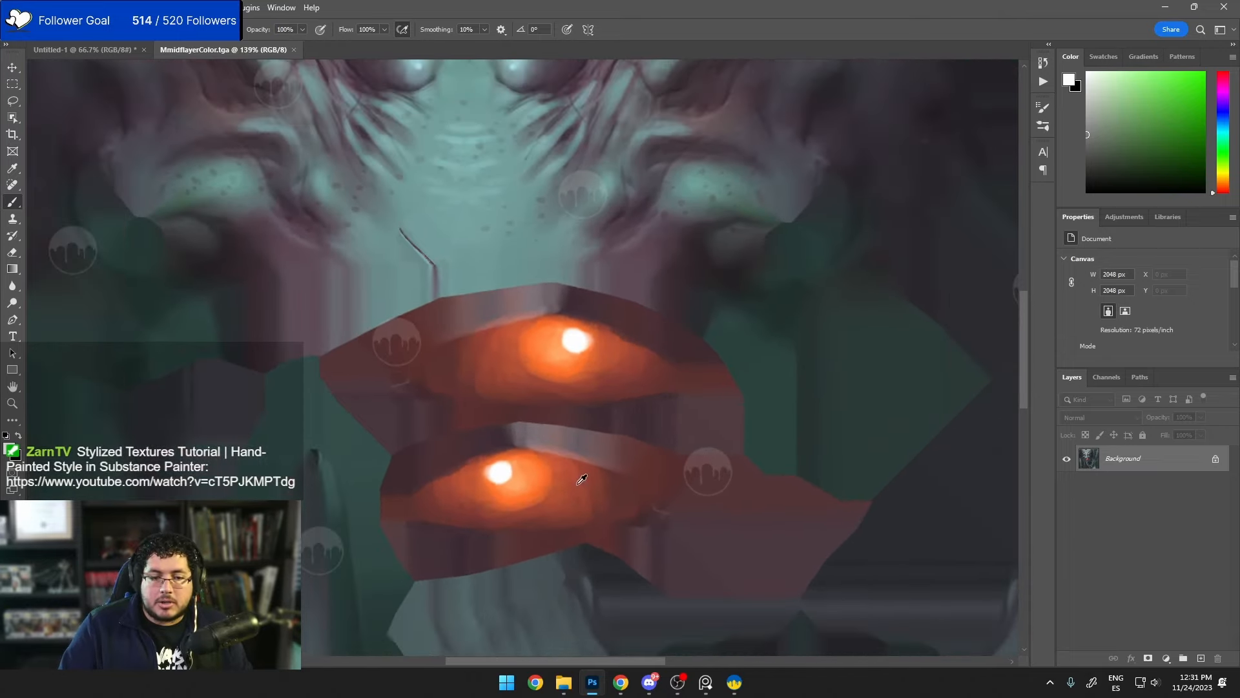
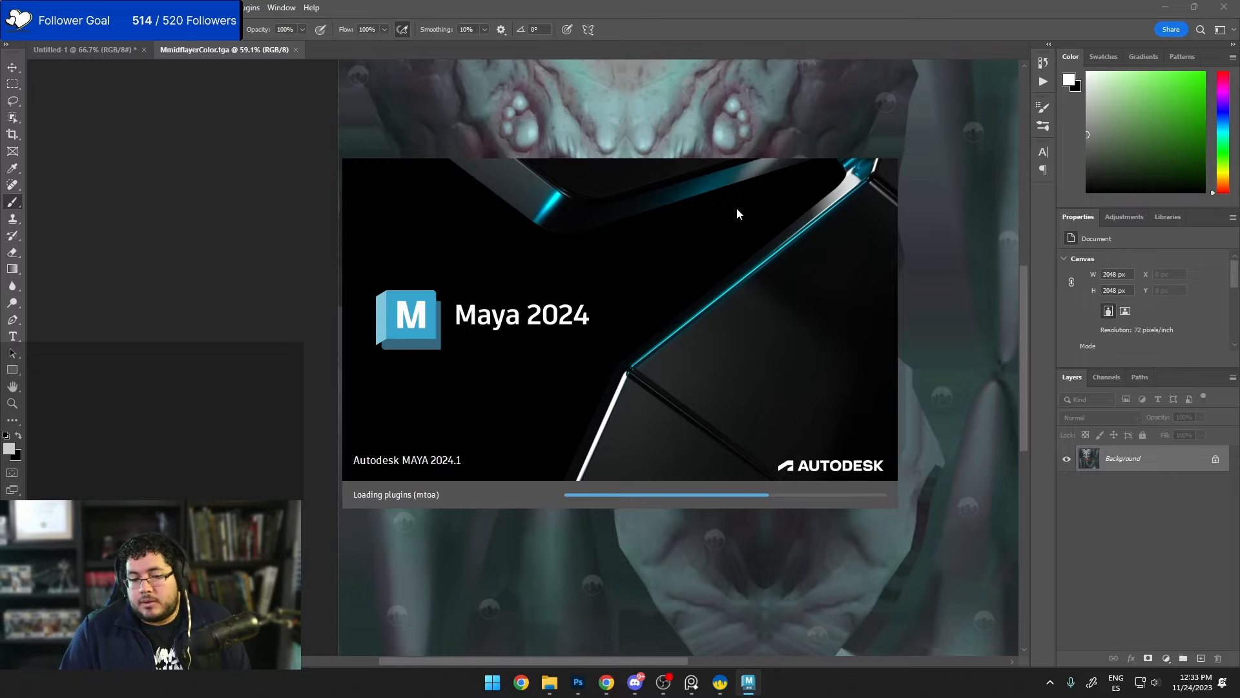
Step: Switch back to the painting program and examine the painted creature head from the front and side
left_click(720, 681)
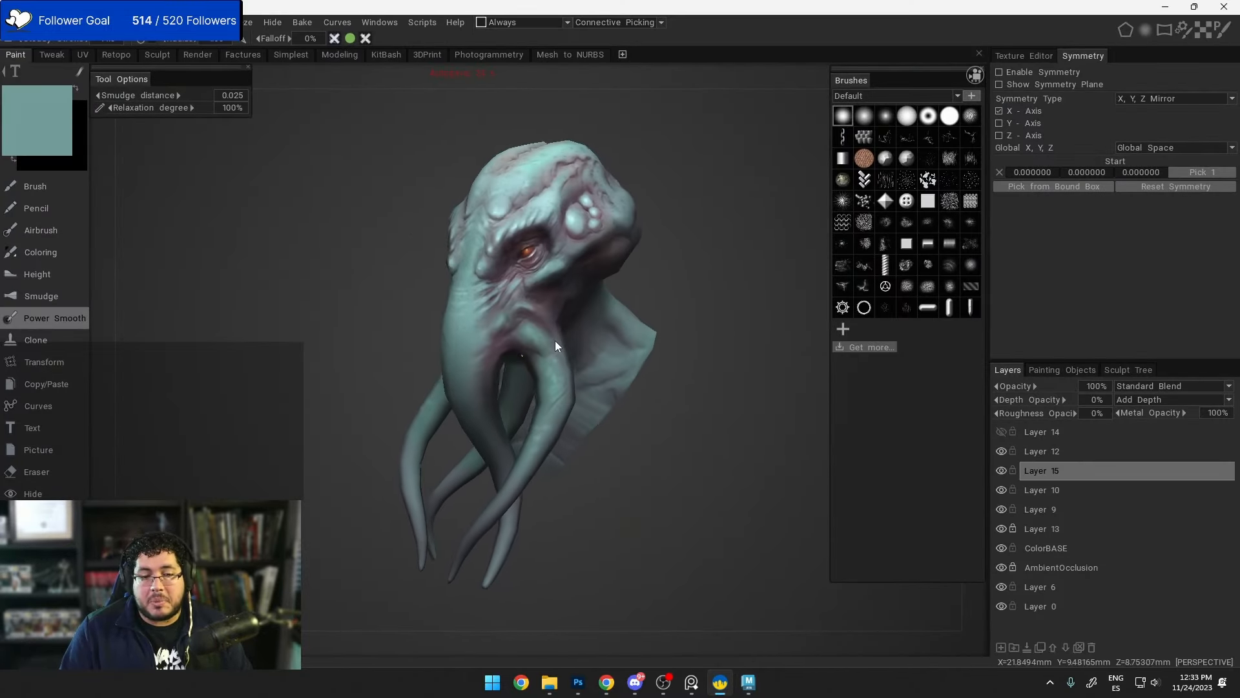
left_click_drag(556, 342, 669, 345, "alt")
mouse_move(670, 345)
right_mouse_down("alt")
mouse_move(666, 355)
mouse_move(663, 344)
right_mouse_up("alt")
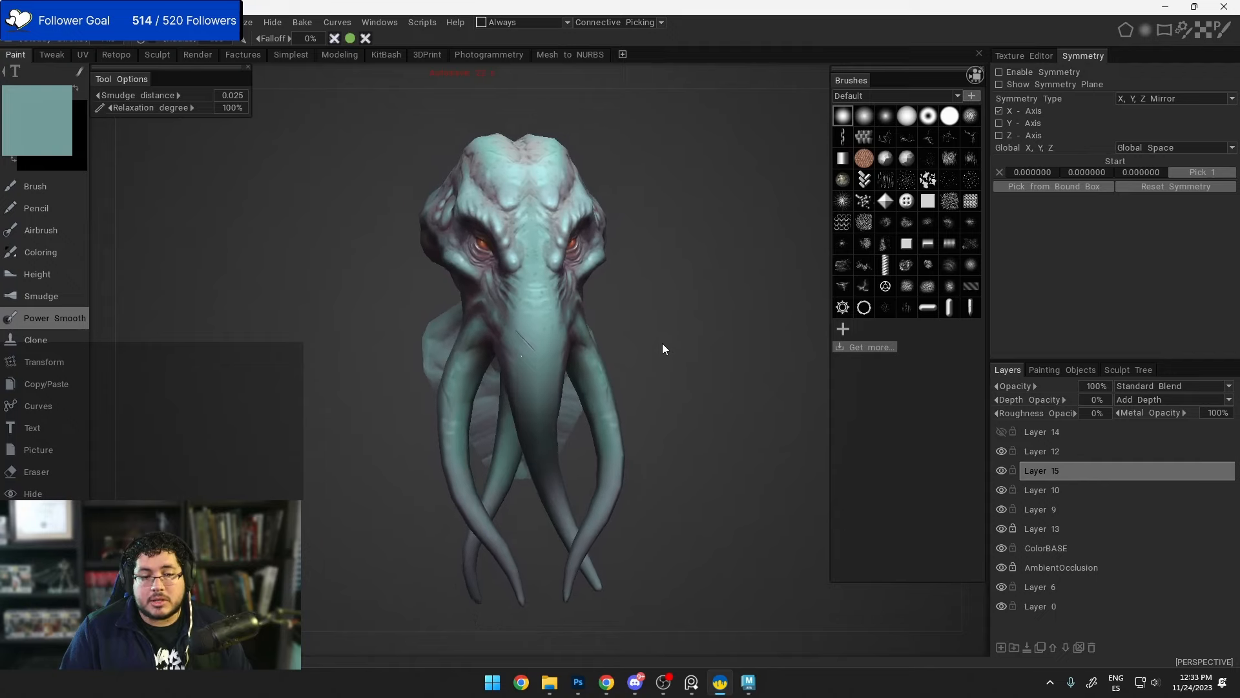
left_click_drag(663, 348, 455, 253, "alt")
Step: Switch to Maya and import the MindFlayer_low.fbx model from the desktop
left_click(749, 682)
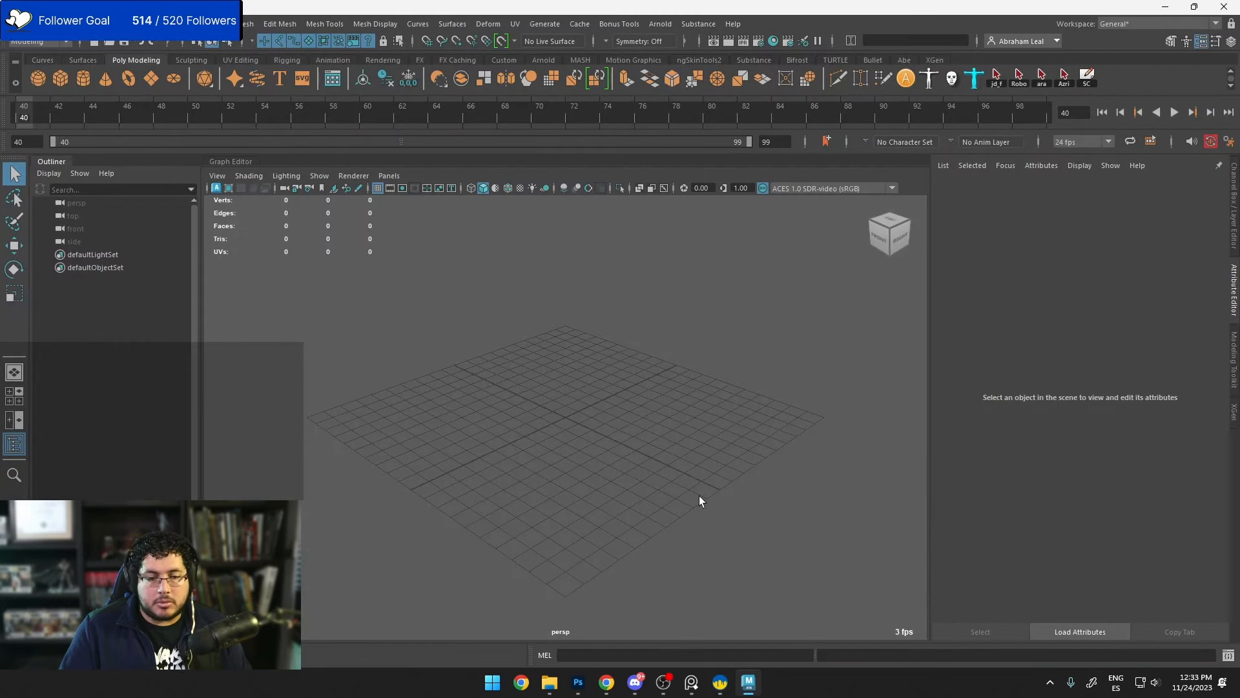
left_click(16, 23)
left_click(80, 167)
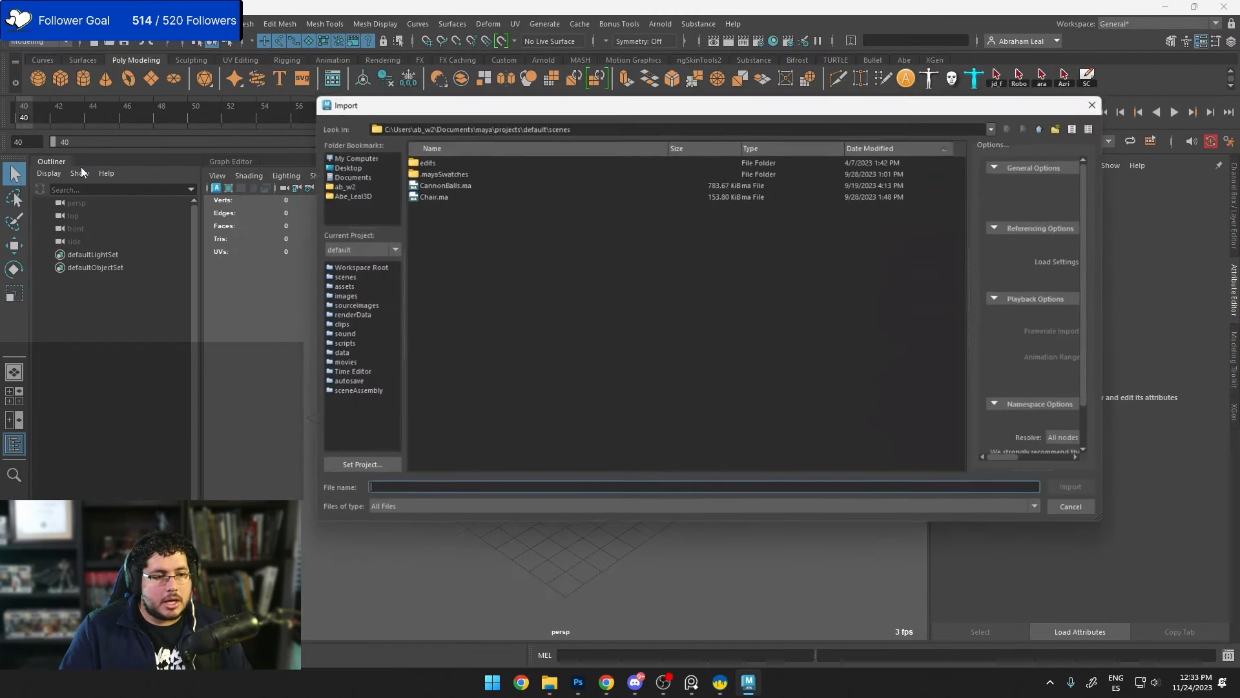
left_click(339, 165)
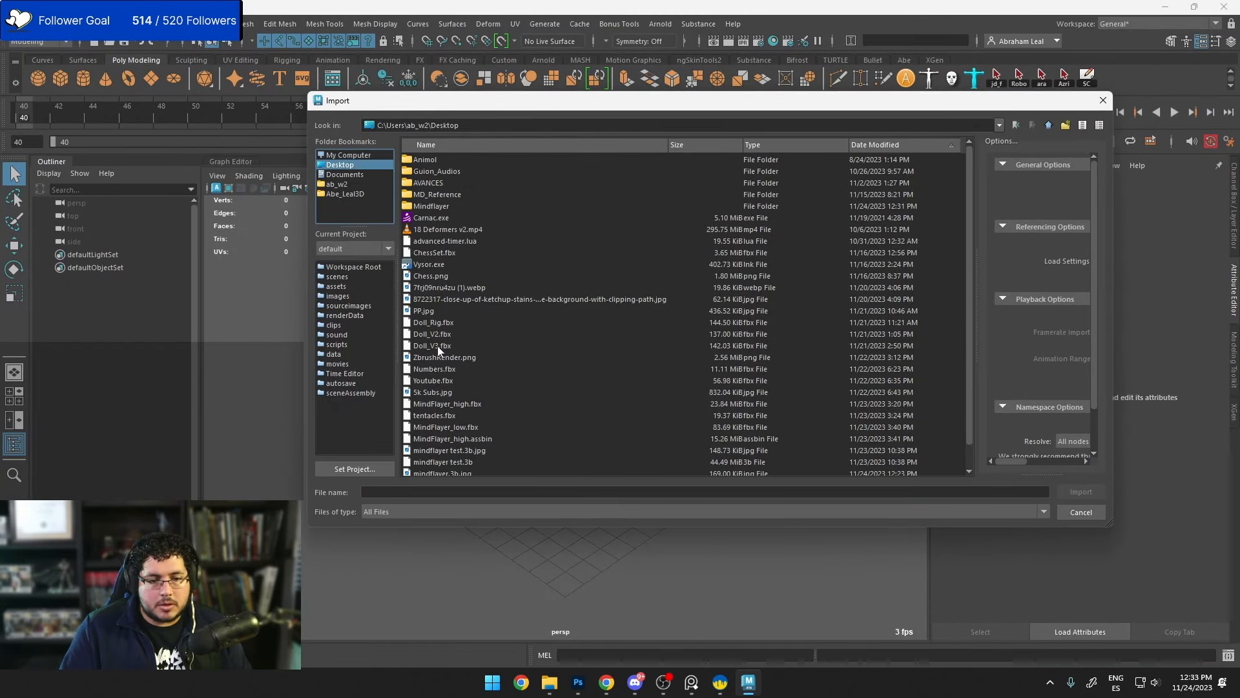
double_click(451, 404)
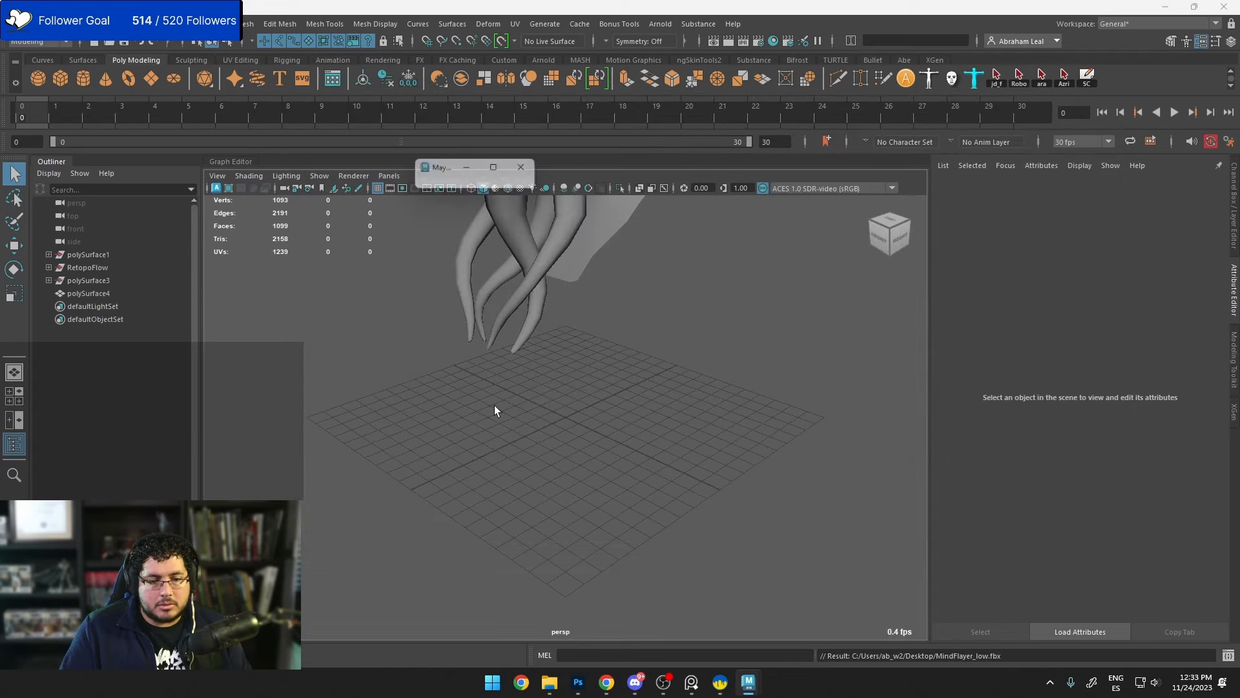
Step: Connect a File texture to the head's SemiSymmetrical material colour, loading MmidflayerColor.tga from the desktop's Mindflayer folder
left_click(560, 352)
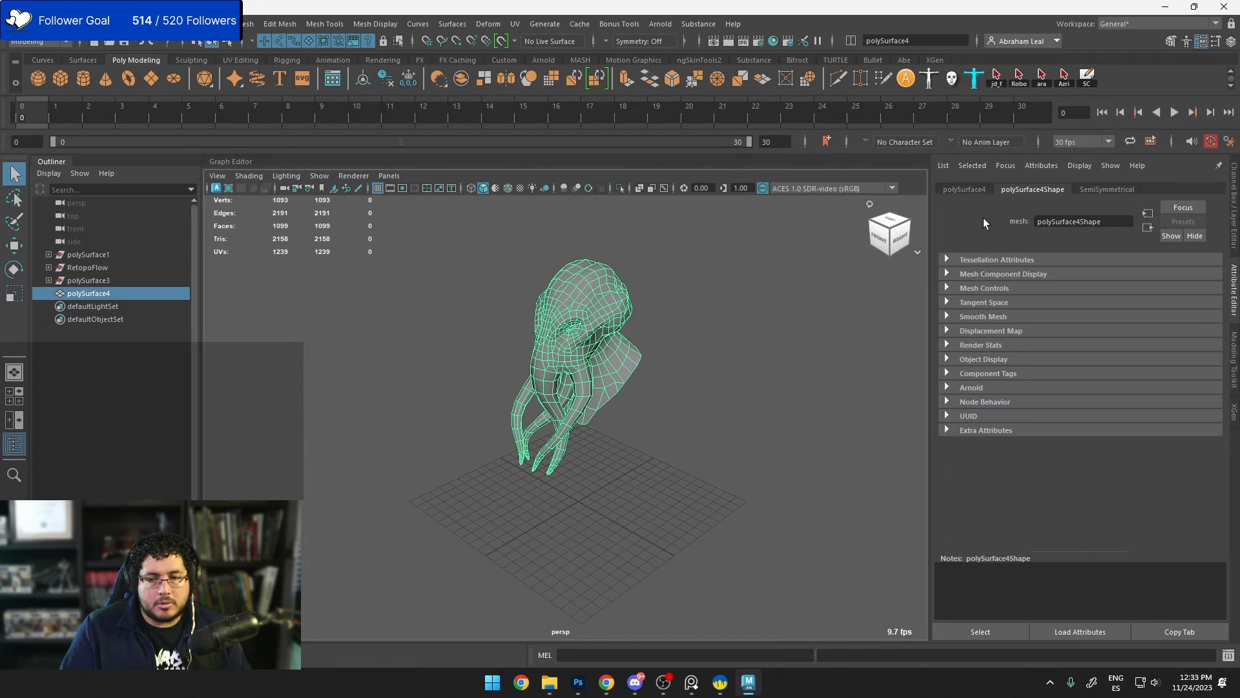
left_click(1108, 188)
left_click(1199, 334)
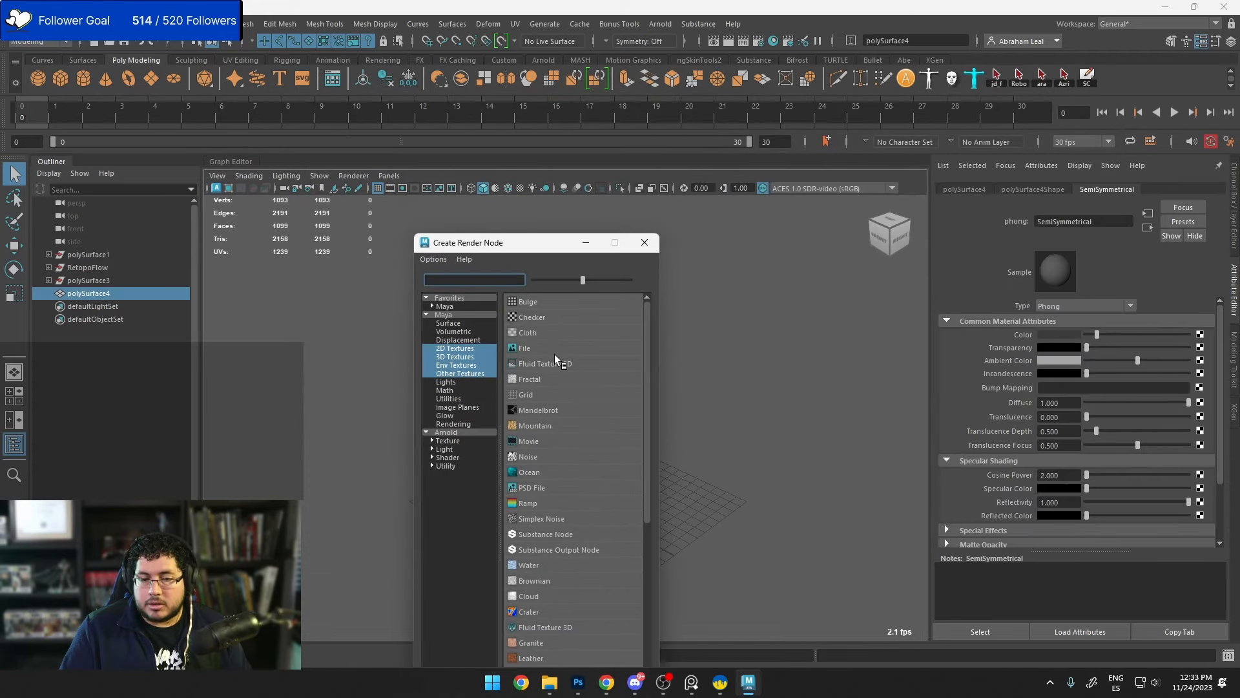
left_click(535, 349)
left_click(1203, 366)
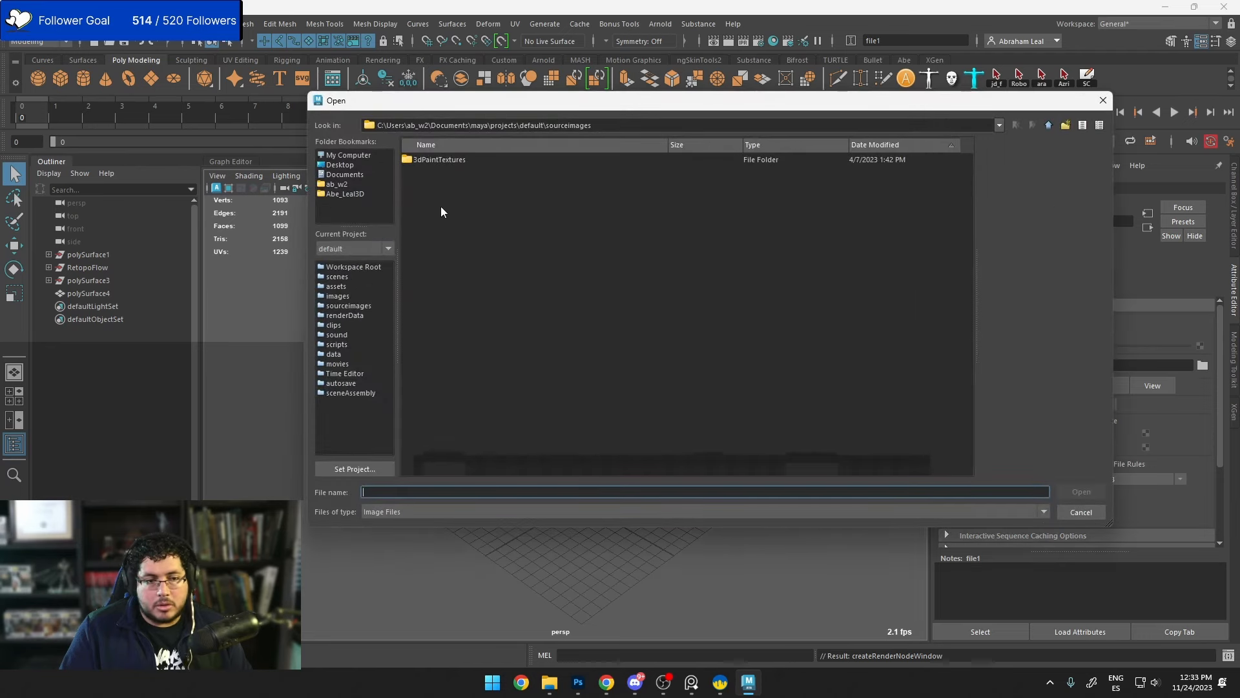
double_click(431, 206)
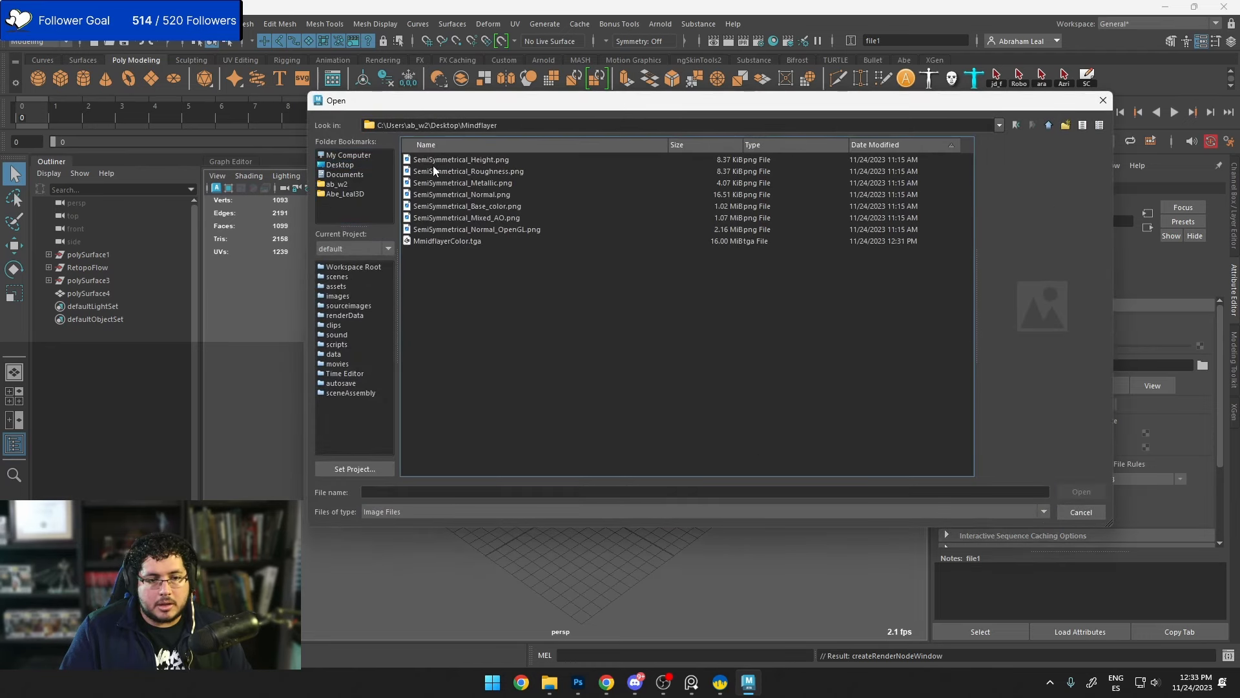
double_click(453, 241)
Step: Turn on textured display in the viewport and select the creature head to show its material
scroll(583, 353, "up", 4)
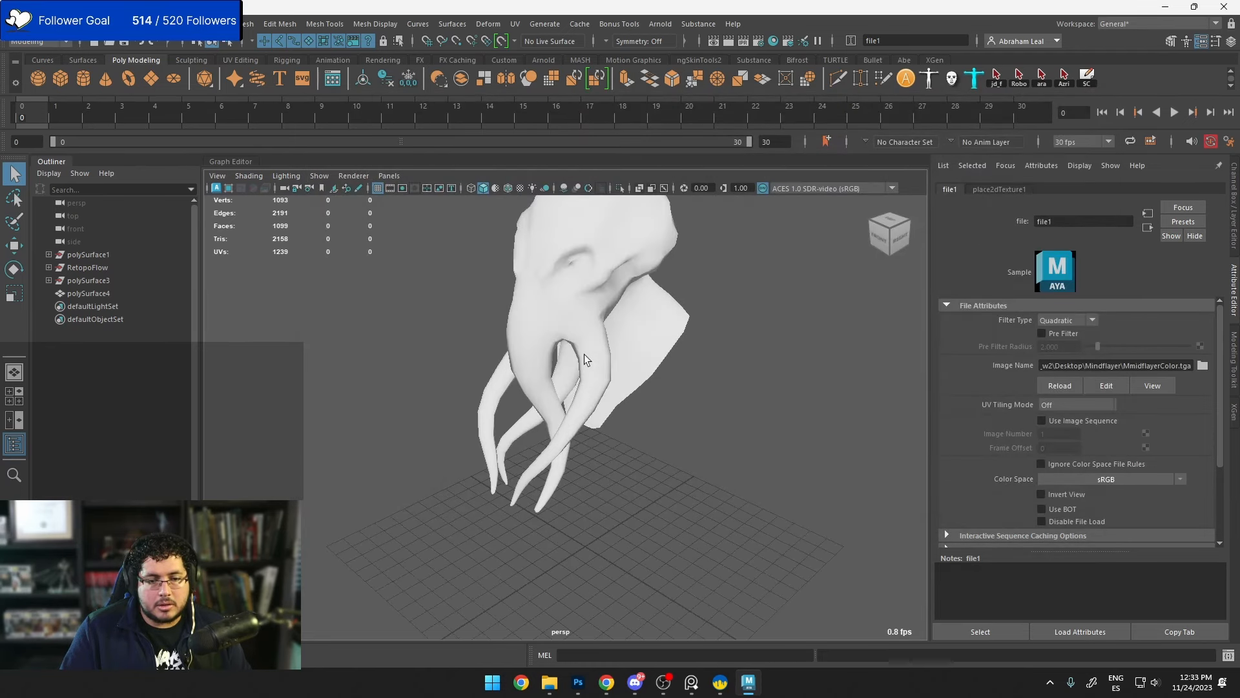
left_click_drag(582, 353, 618, 357, "alt")
middle_click_drag(677, 395, 643, 405, "alt")
mouse_move(643, 405)
left_mouse_down("alt")
mouse_move(693, 390)
mouse_move(656, 401)
mouse_move(716, 359)
left_mouse_up("alt")
left_click(705, 385)
key("6")
left_click(712, 359)
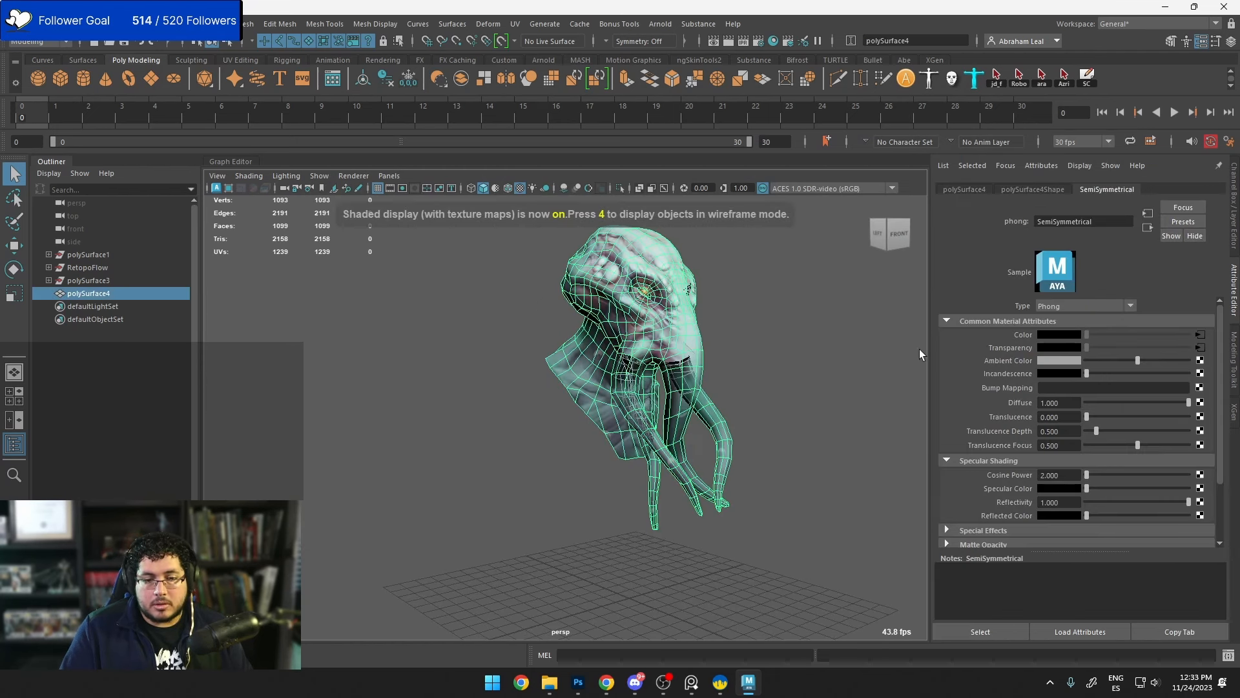
Step: Break the texture file's connection to the SemiSymmetrical material's transparency and reselect the head
right_click(1009, 373)
right_click(1008, 350)
left_click(1027, 370)
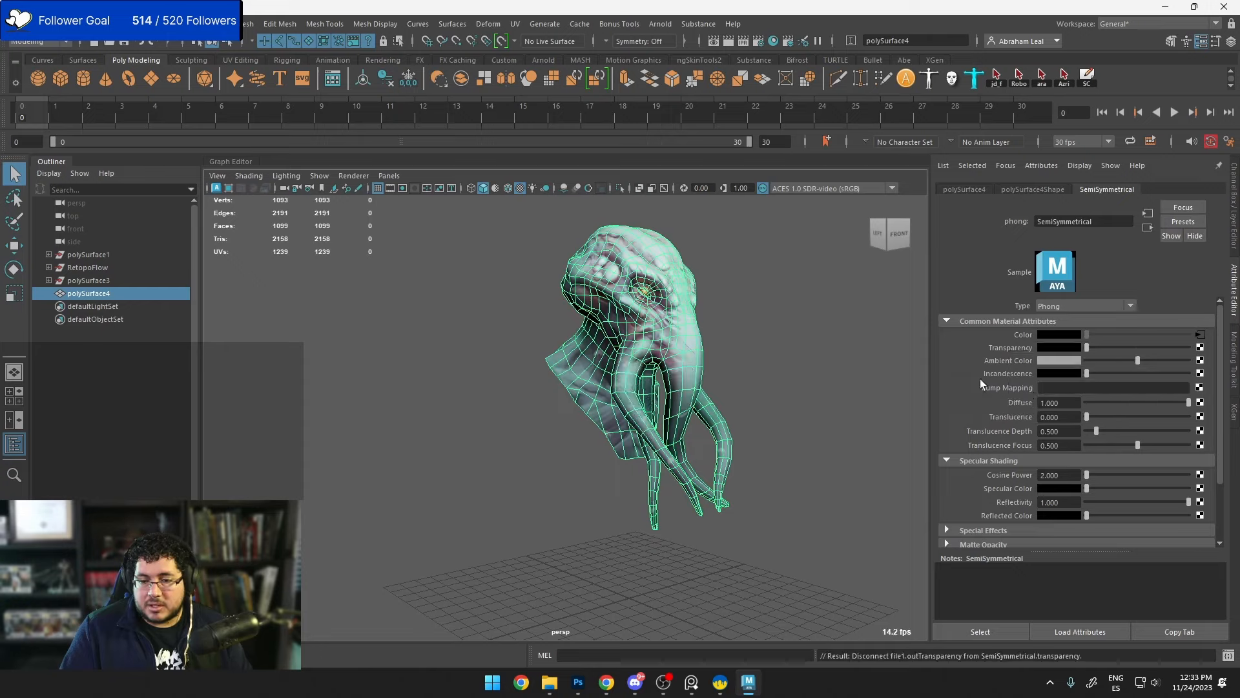
left_click_drag(807, 368, 720, 354, "alt")
left_click(762, 371)
left_click(696, 368)
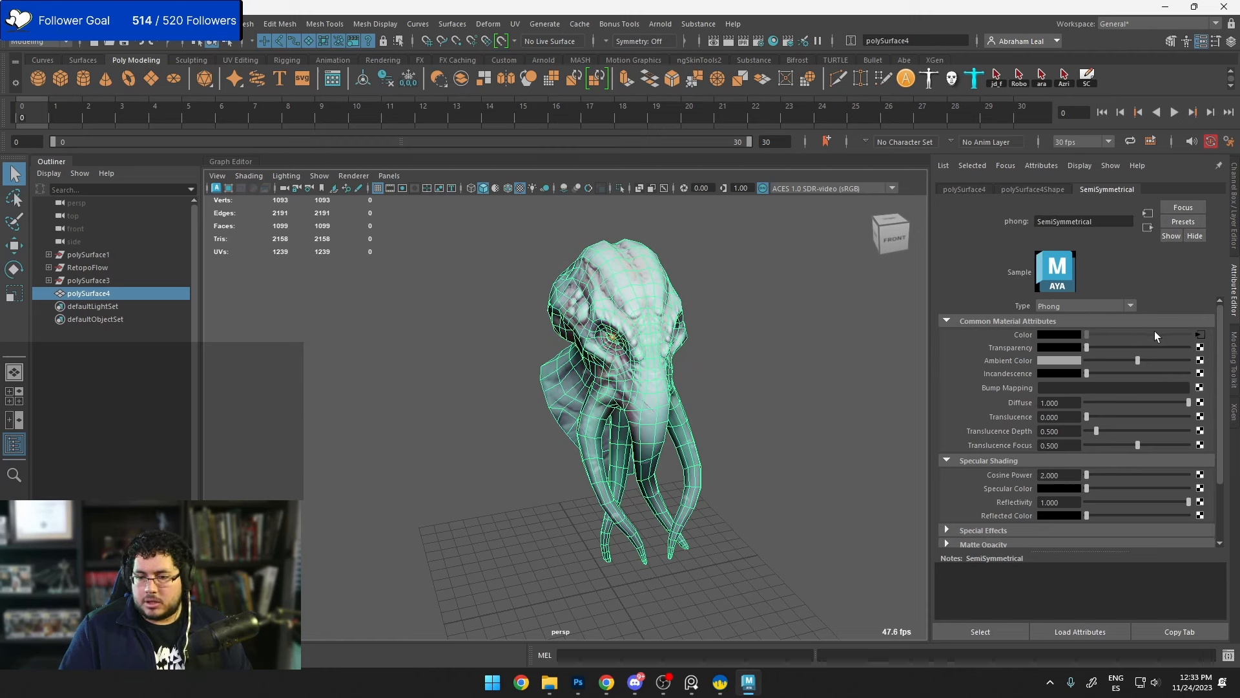
Step: Check the colour texture's file attributes and change the head's material type from Phong to Lambert
left_click(1200, 335)
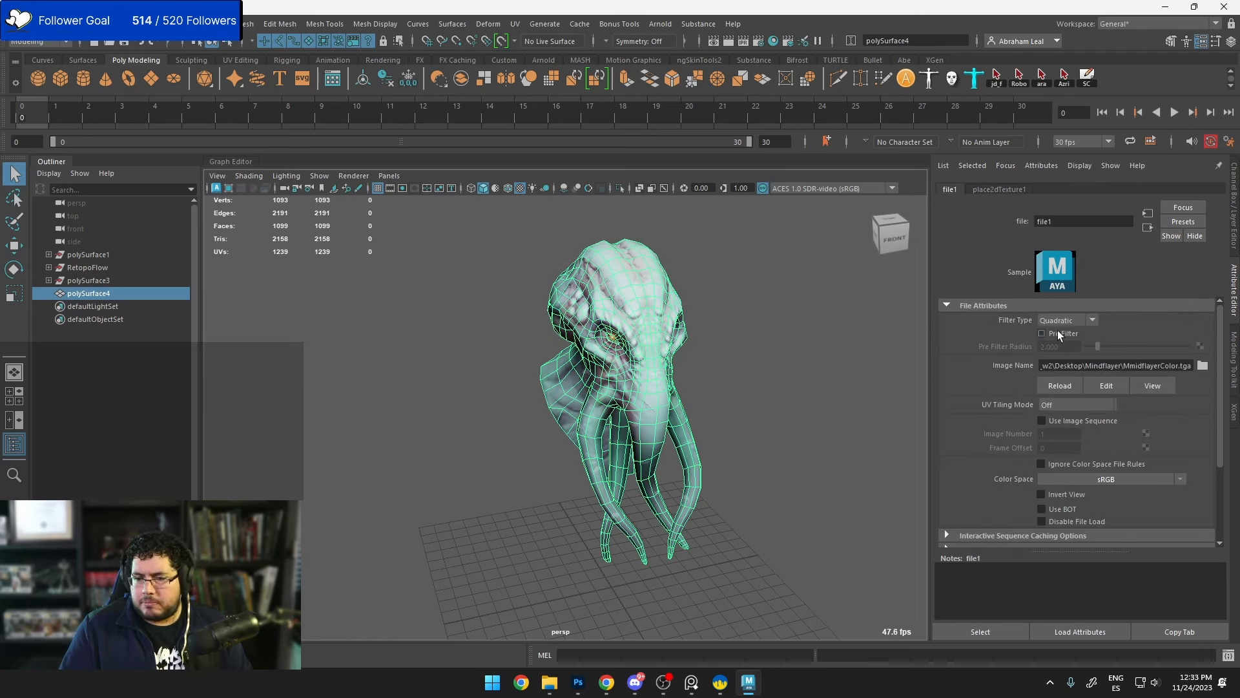
left_click(727, 336)
left_click(637, 307)
left_click(1090, 307)
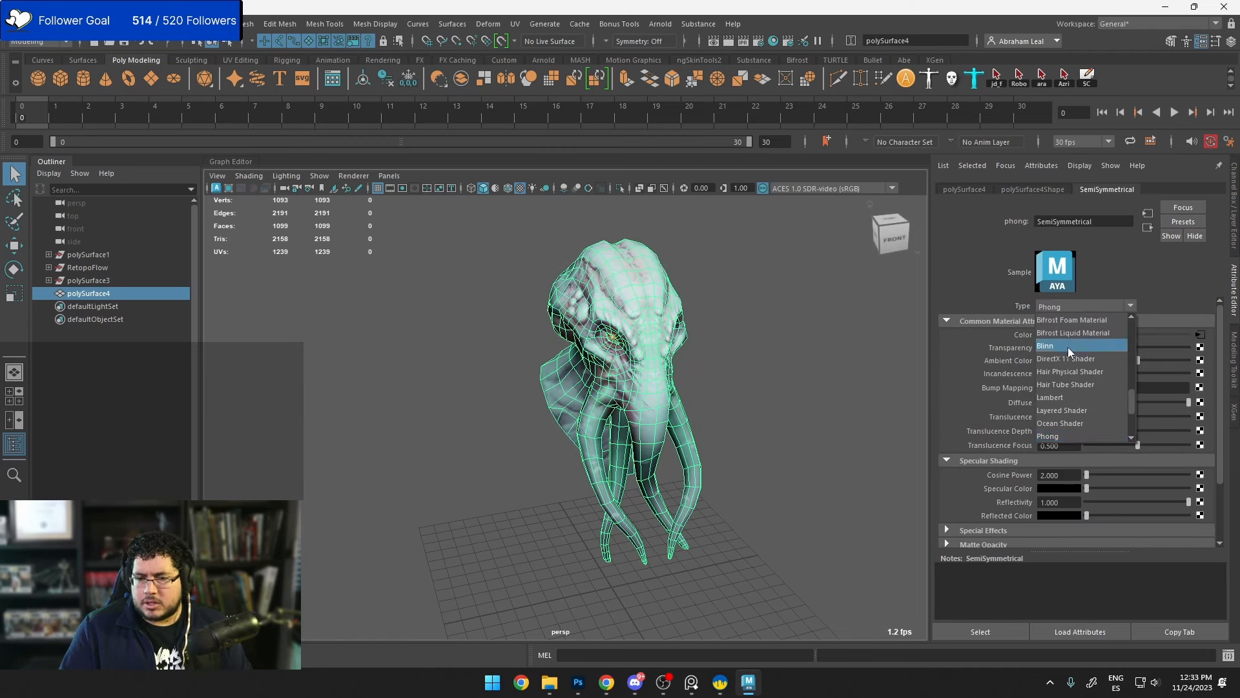
left_click(1062, 397)
Step: Set the Lambert material's ambient color to black and frame the head in three-quarter view
mouse_move(850, 375)
left_mouse_down("alt")
mouse_move(1119, 359)
mouse_move(1018, 366)
left_mouse_up("alt")
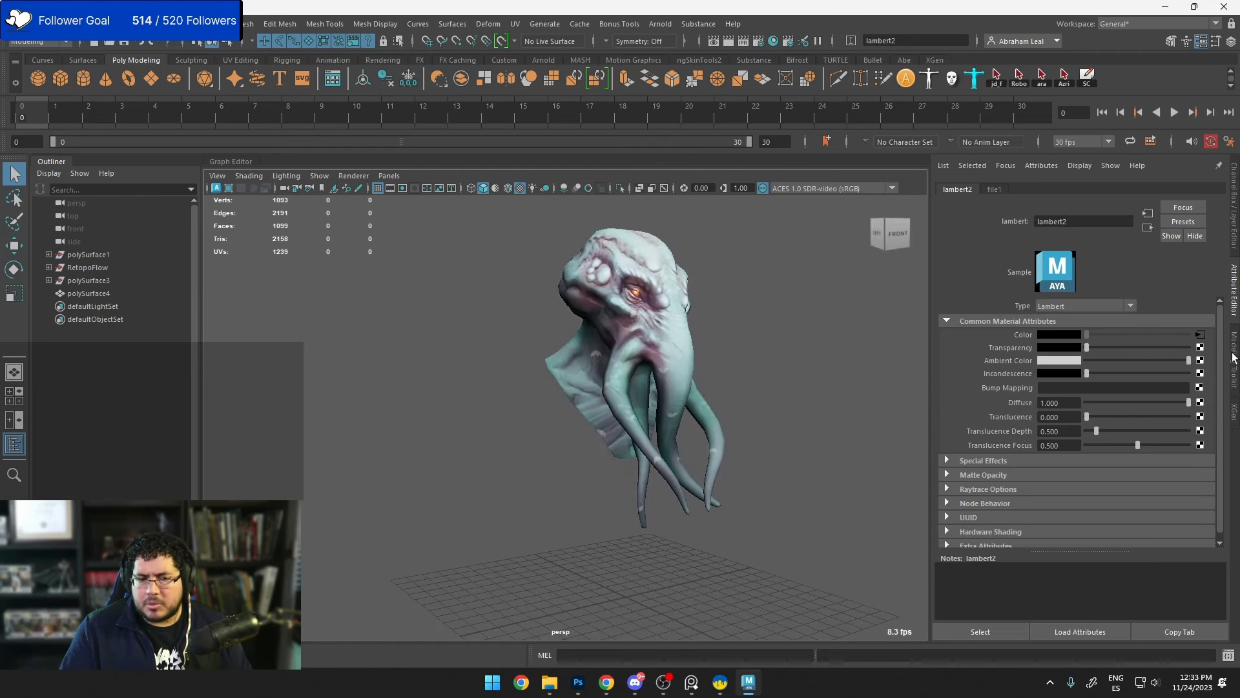
left_click_drag(929, 387, 808, 365, "alt")
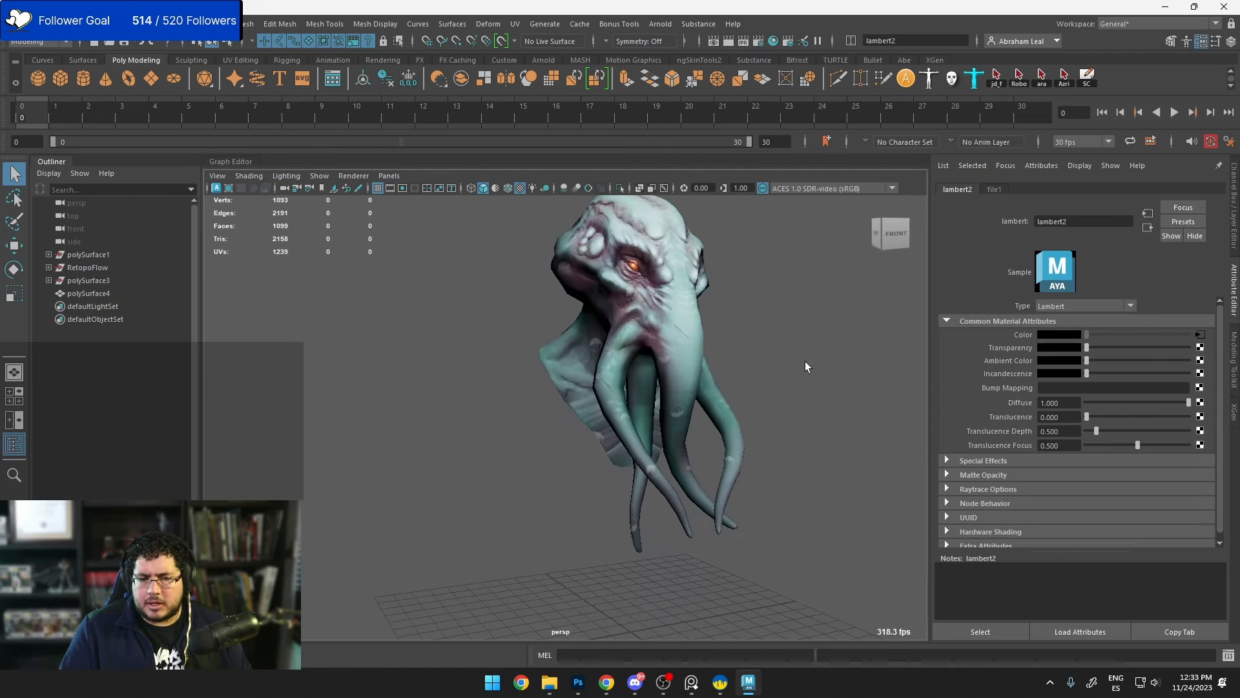
middle_click_drag(808, 366, 777, 408, "alt")
Step: Toggle viewport color management, try the Un-tone-mapped and Unity neutral tone-map view transforms, and return to ACES 1.0 SDR-video
left_click(763, 187)
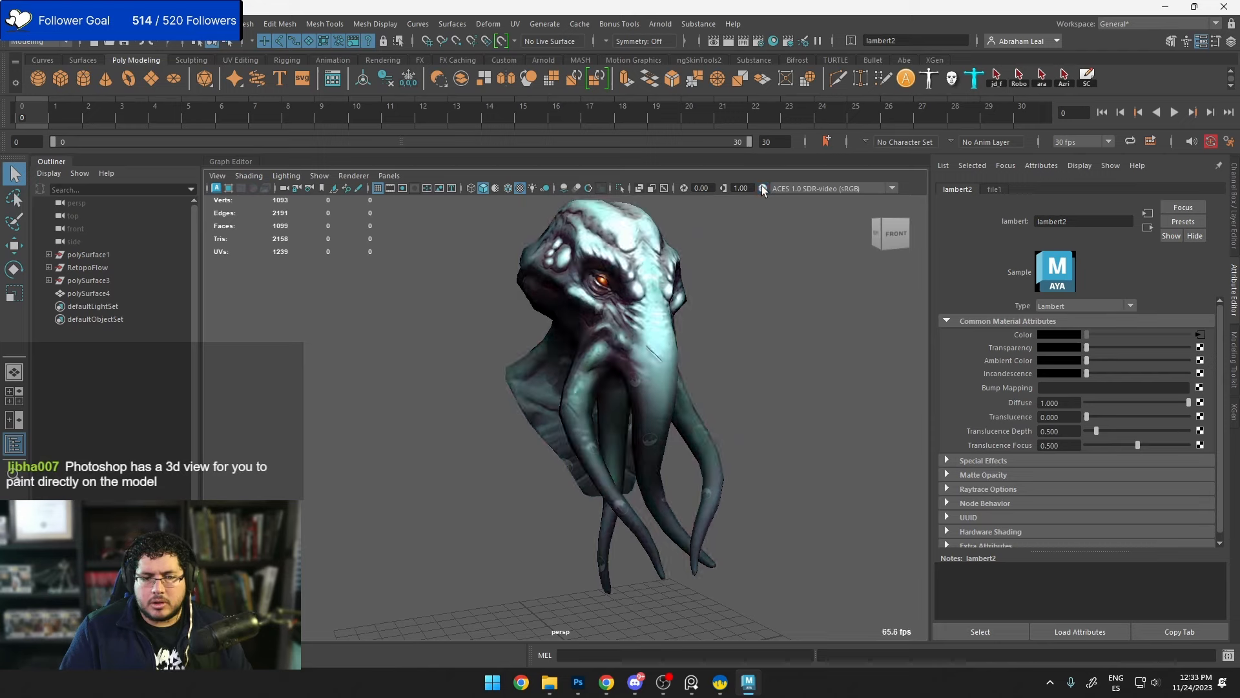
left_click(763, 188)
left_click(804, 187)
left_click(804, 187)
left_click(804, 187)
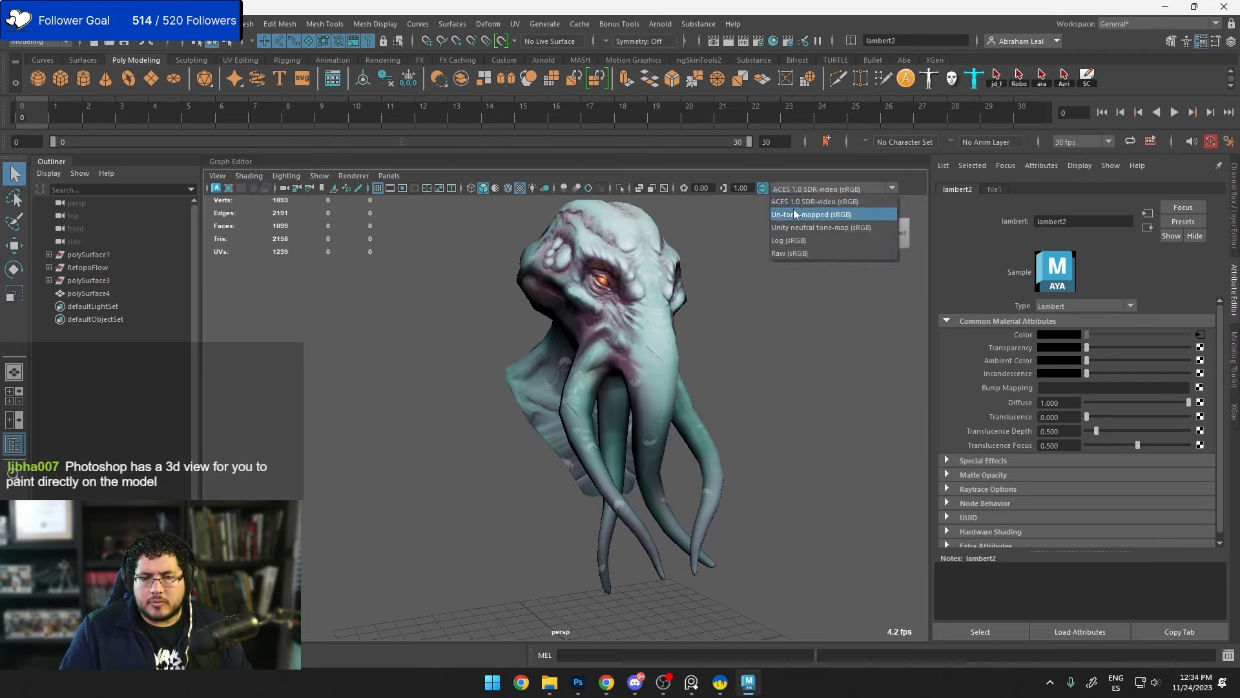
left_click(793, 209)
left_click(798, 188)
left_click(808, 226)
left_click(803, 187)
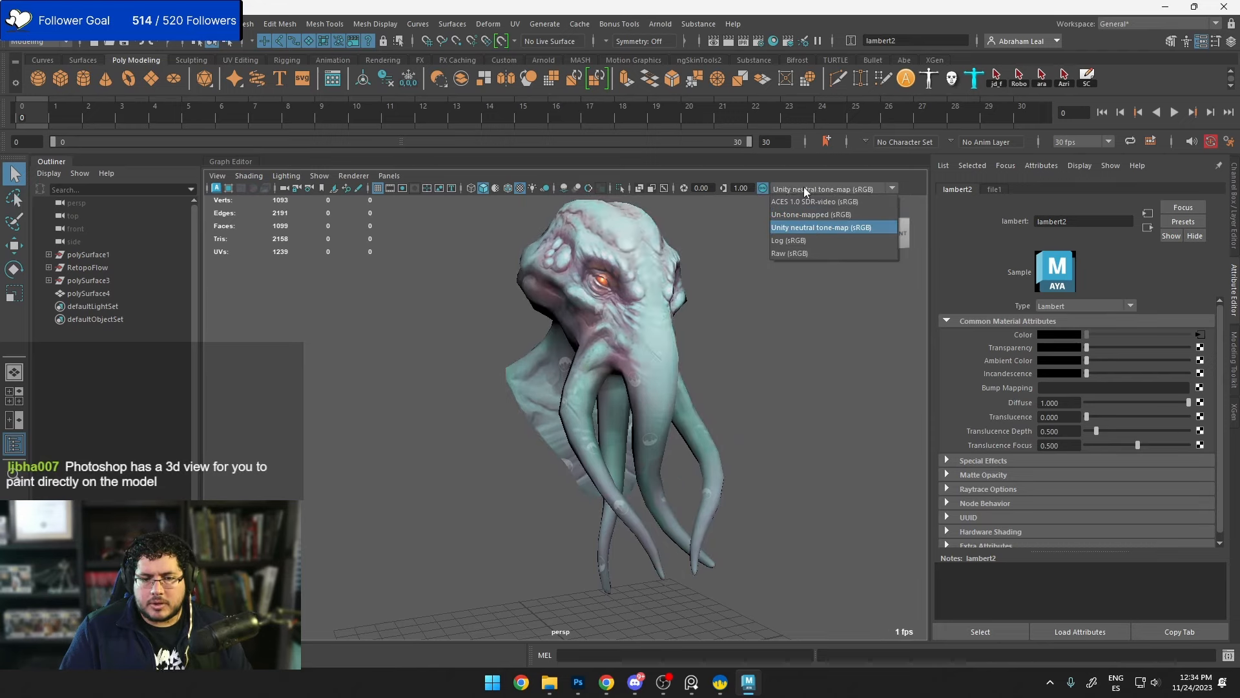
left_click(800, 200)
Step: Examine the textured head and tentacles in the viewport from three-quarter, side and front views
left_click_drag(746, 269, 714, 277, "alt")
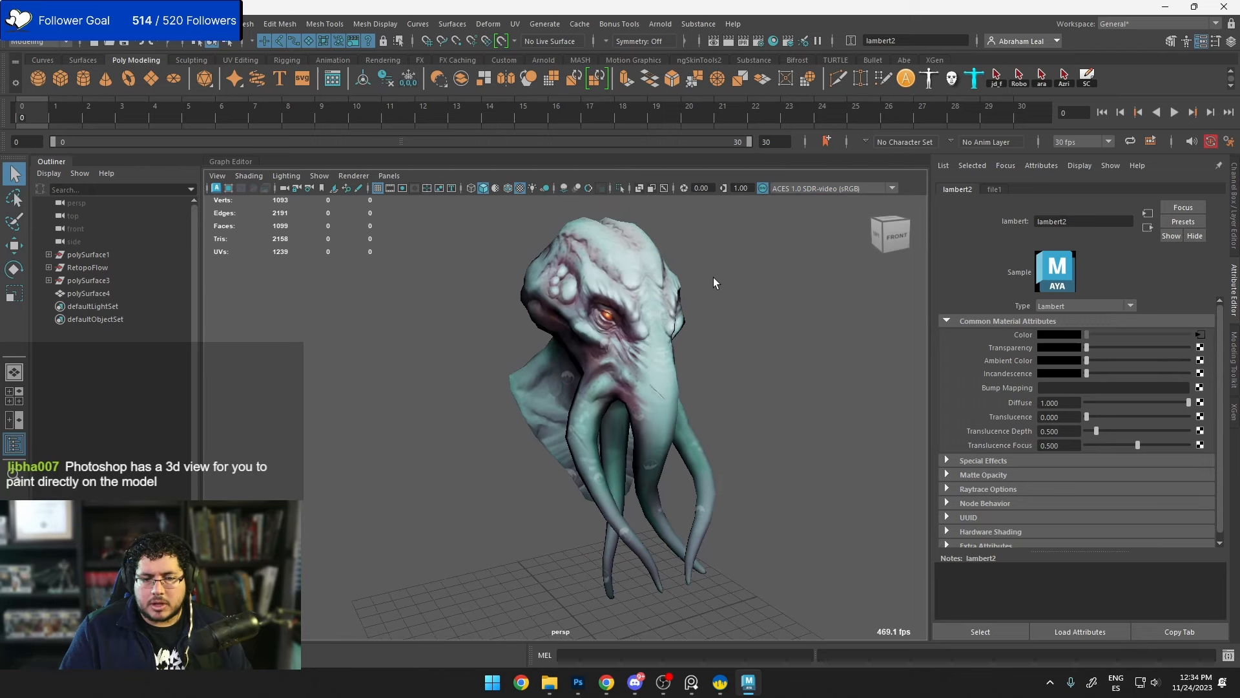
mouse_move(730, 332)
left_mouse_down("alt")
mouse_move(788, 334)
mouse_move(711, 338)
mouse_move(744, 352)
left_mouse_up("alt")
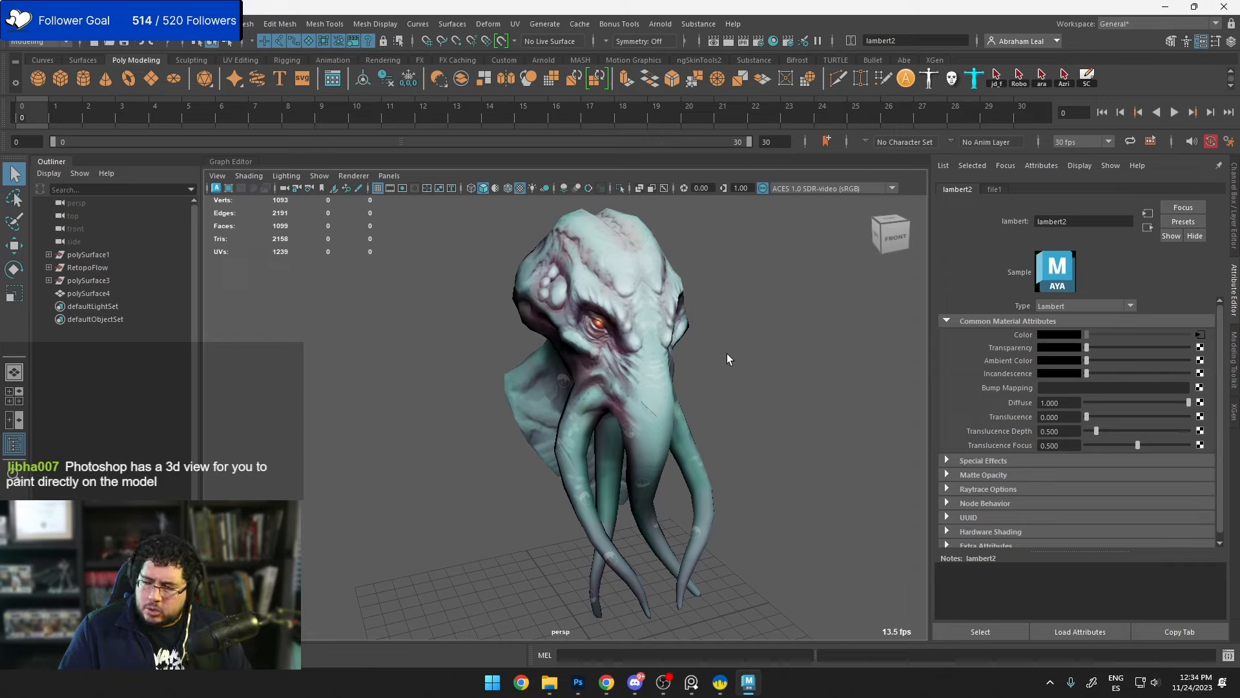
left_click_drag(721, 344, 765, 347, "alt")
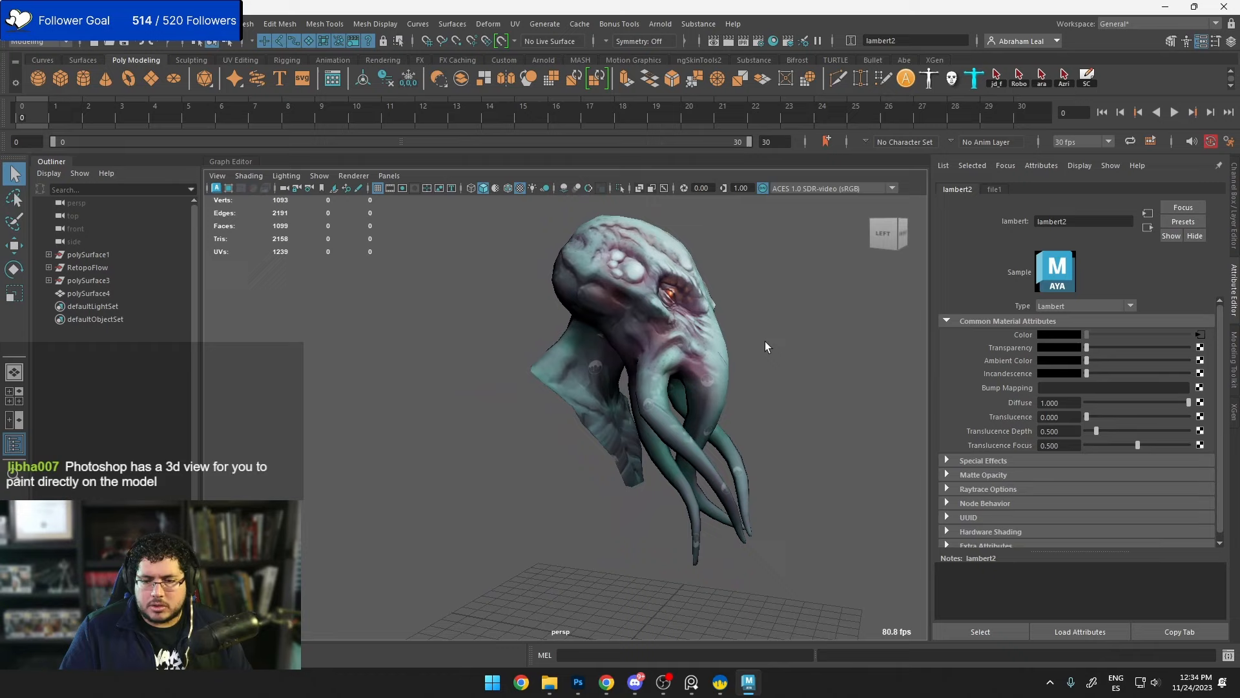
left_click(544, 190)
left_click_drag(750, 310, 681, 308, "alt")
right_click_drag(681, 308, 692, 335, "alt")
left_click_drag(691, 335, 629, 361, "alt")
right_click_drag(628, 361, 628, 341, "alt")
left_click_drag(629, 341, 685, 345, "alt")
Step: Set the Lambert material's diffuse to about 0.64 and its ambient color to light grey, and deselect it
mouse_move(1168, 402)
left_mouse_down()
mouse_move(1066, 409)
mouse_move(1167, 405)
left_mouse_up()
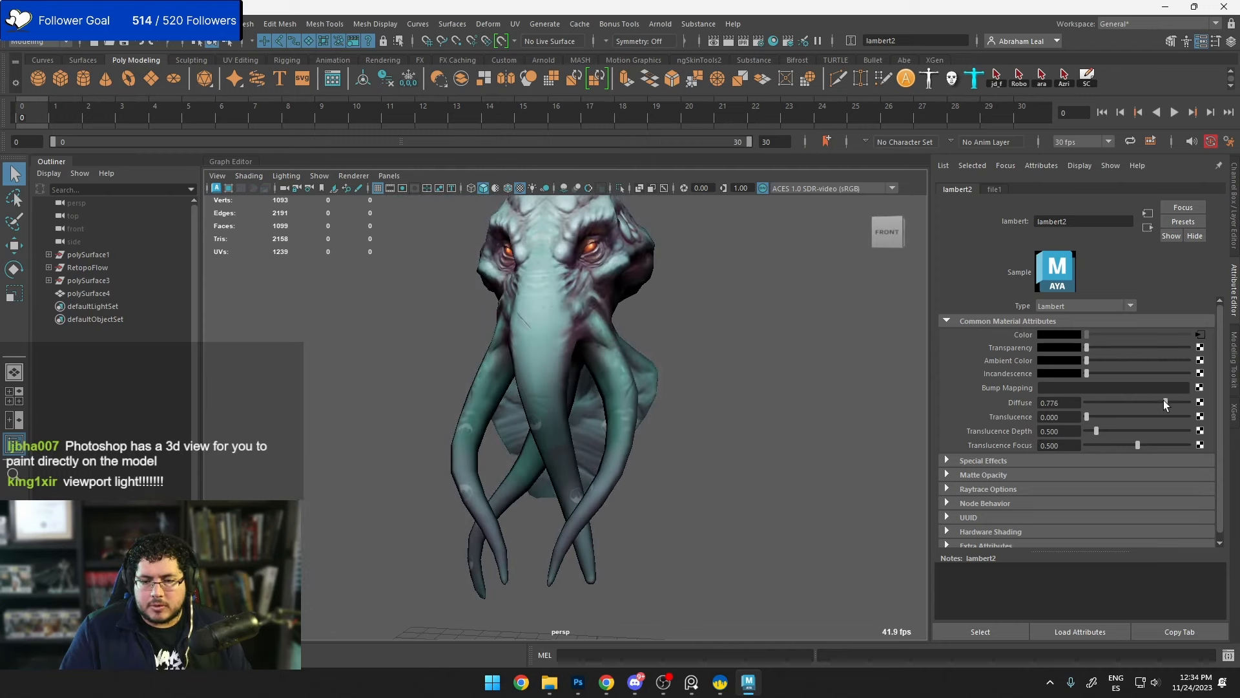
left_click_drag(1087, 360, 1143, 359)
left_click_drag(1166, 402, 1145, 404)
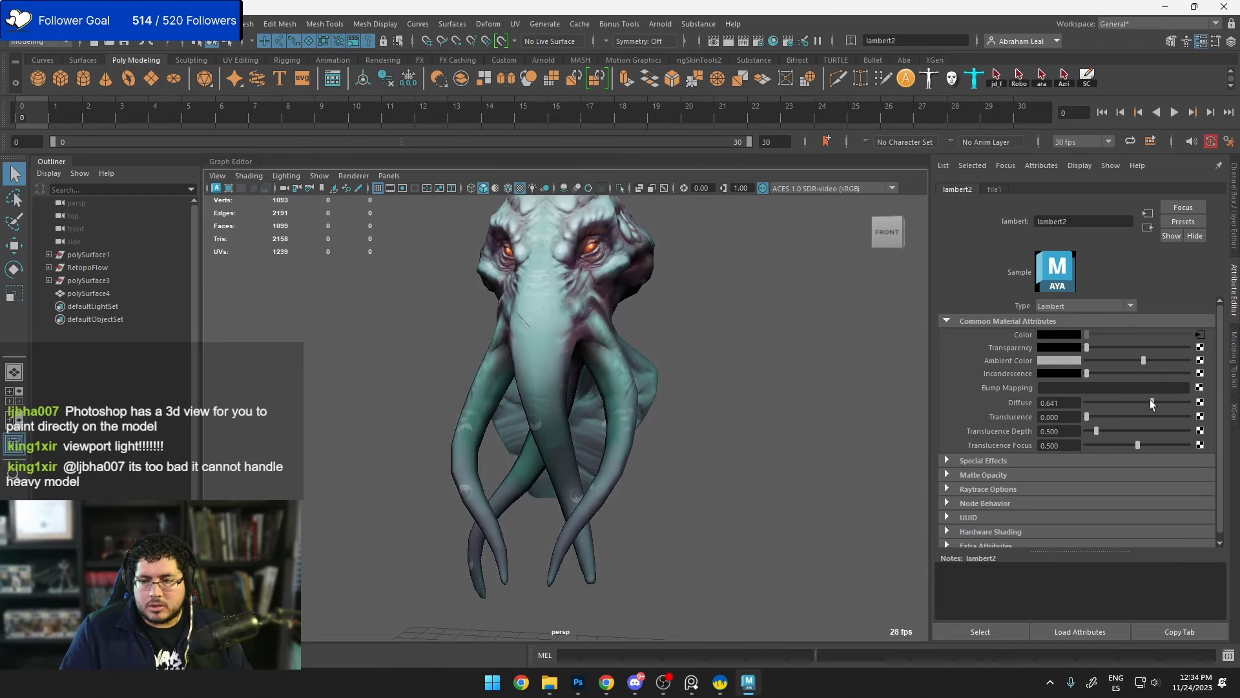
left_click_drag(859, 383, 531, 352, "alt")
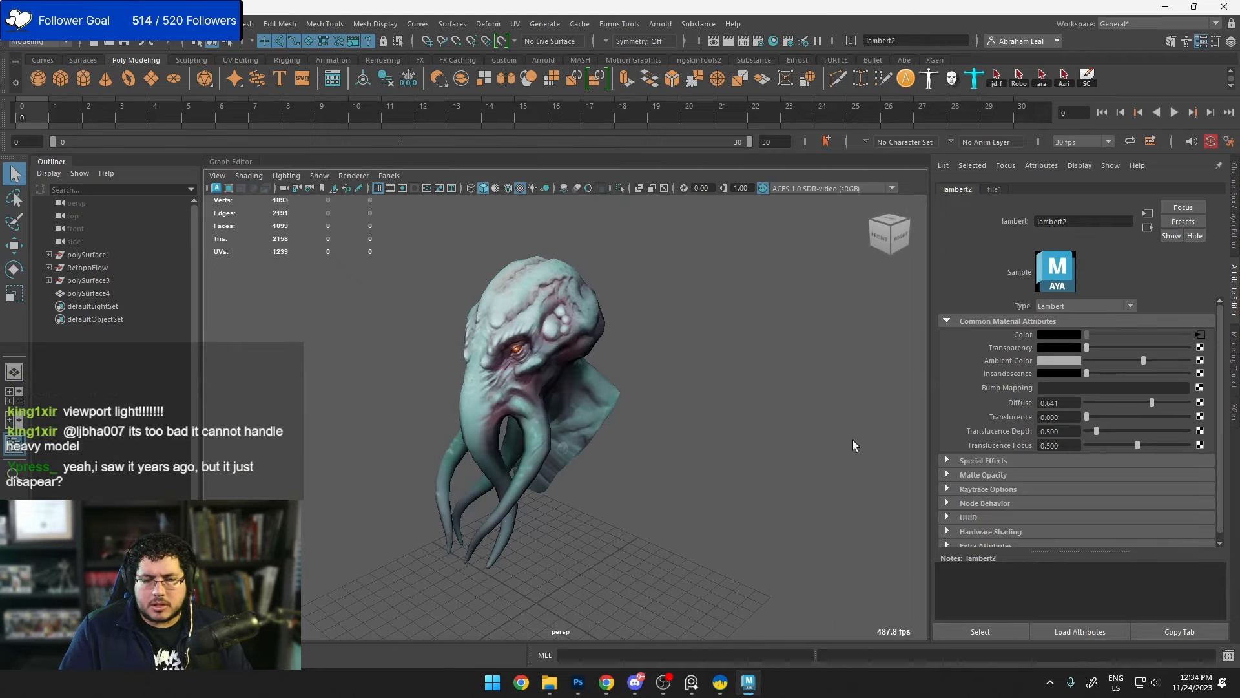
left_click_drag(605, 414, 734, 382, "alt")
left_click(734, 382)
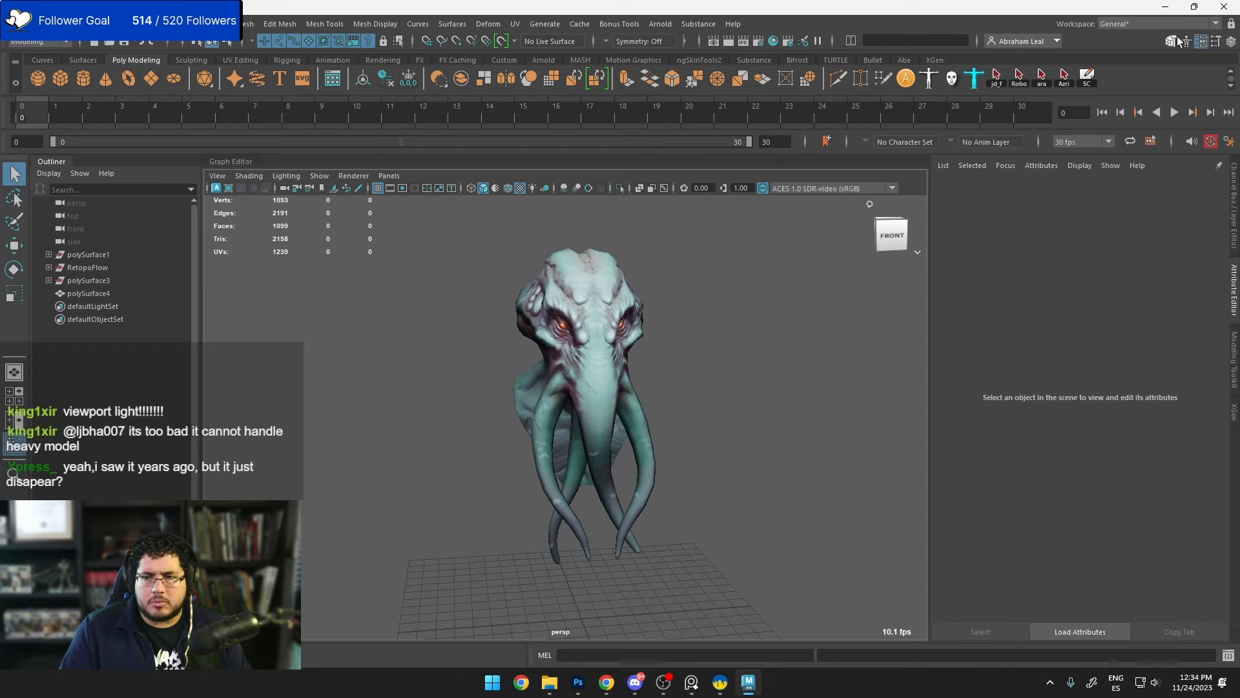
Step: Minimize Maya, search the system for Blender and launch Blender 4.0
left_click(1164, 7)
key("super")
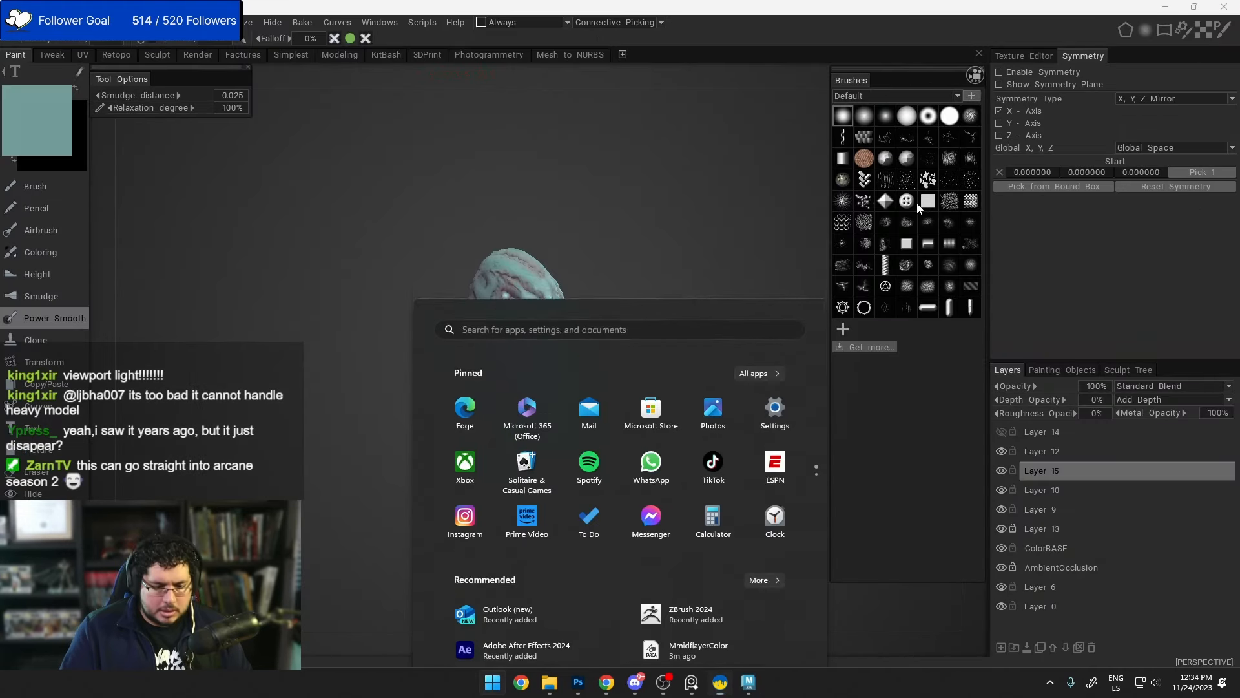
type("ble")
key("Down")
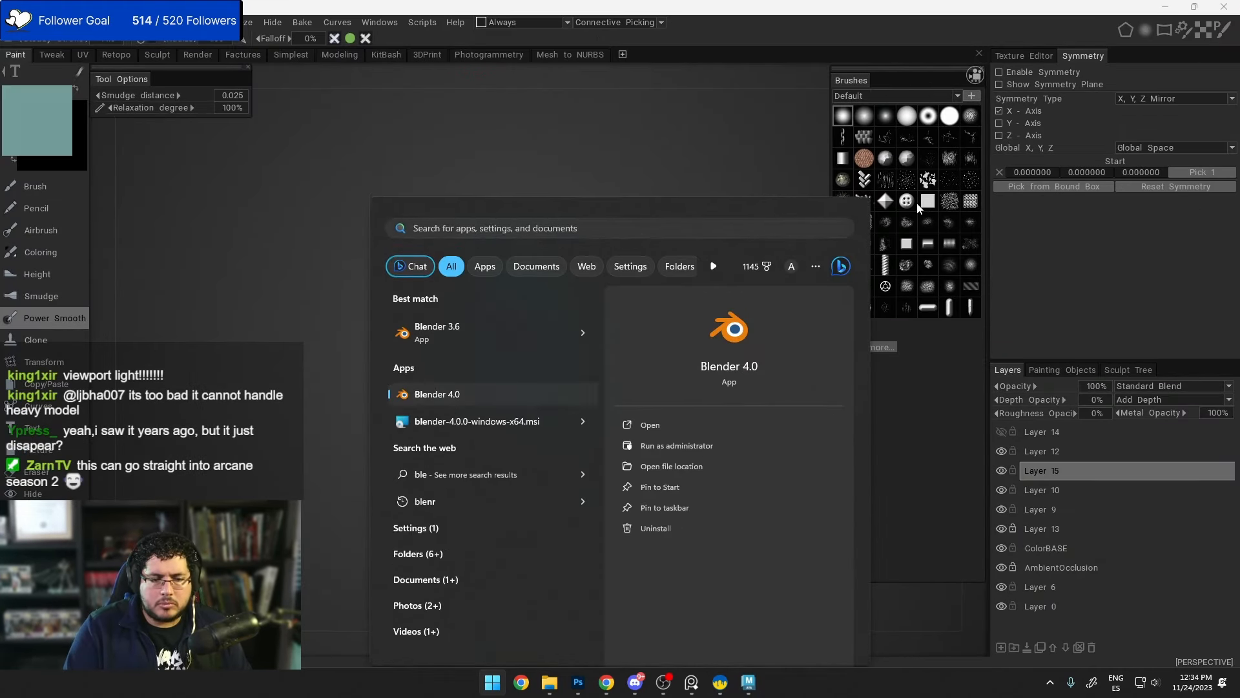
key("Return")
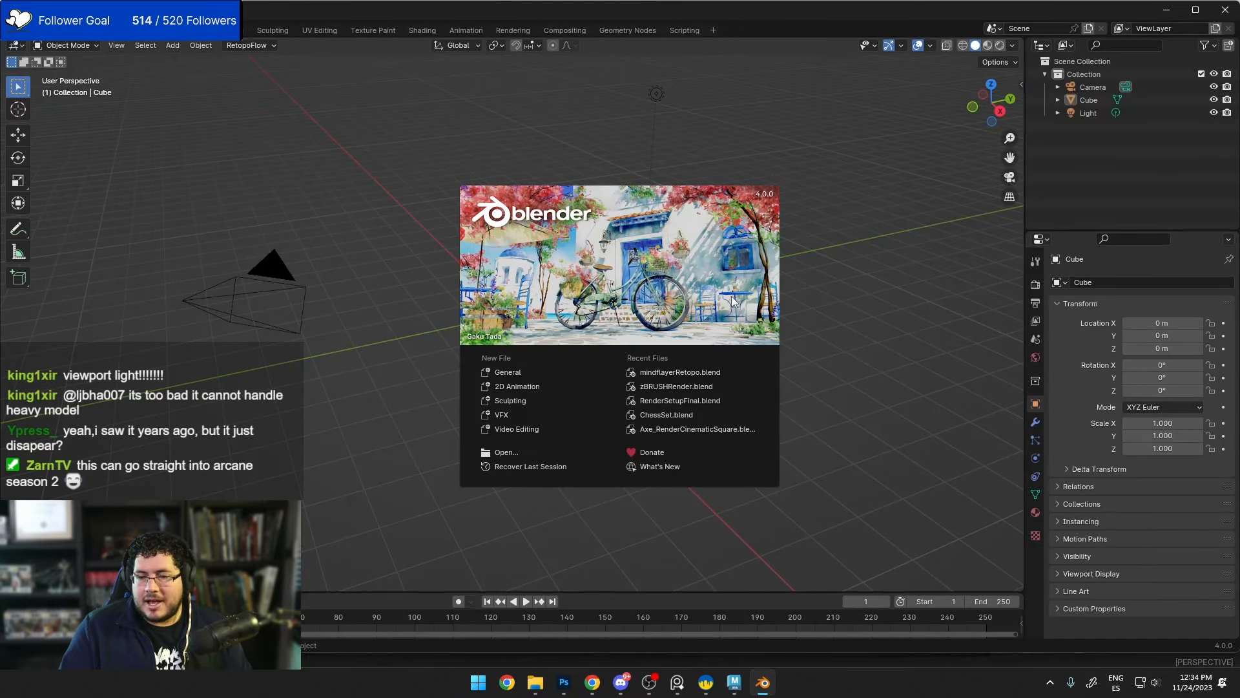
Step: Dismiss the splash screen and the error report, and delete the default cube
left_click(785, 288)
left_click(564, 286)
key("Tab")
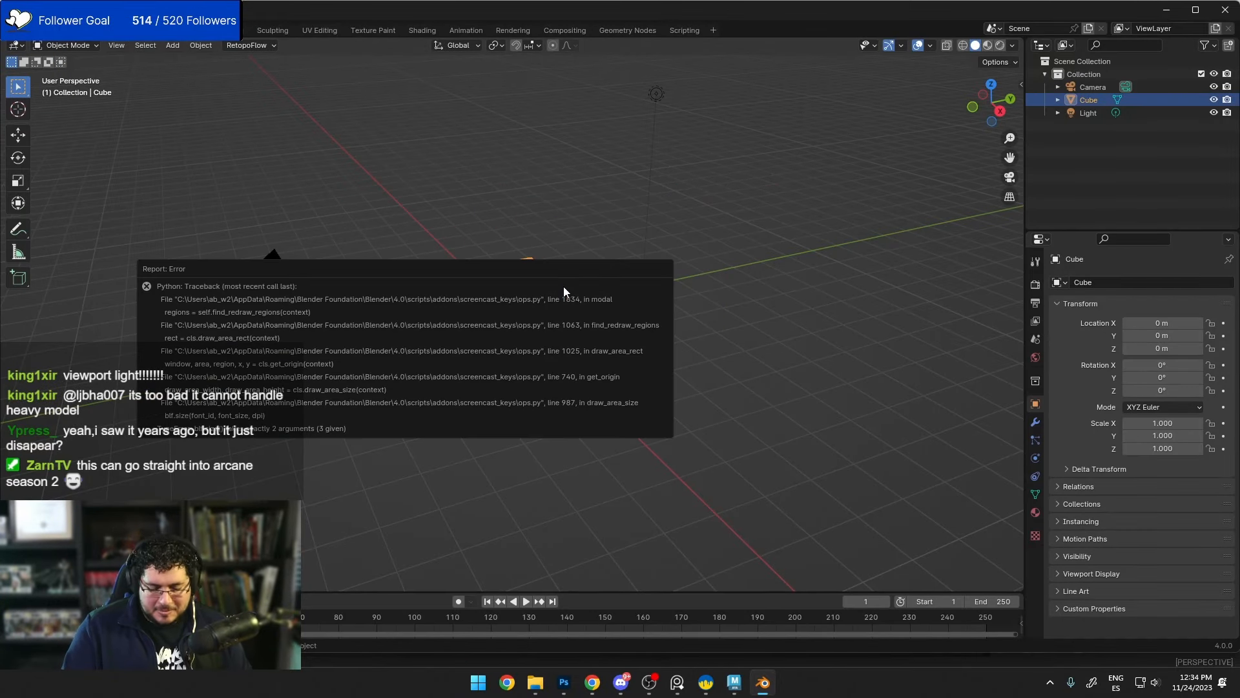
left_click(591, 182)
left_click(498, 332)
key("Delete")
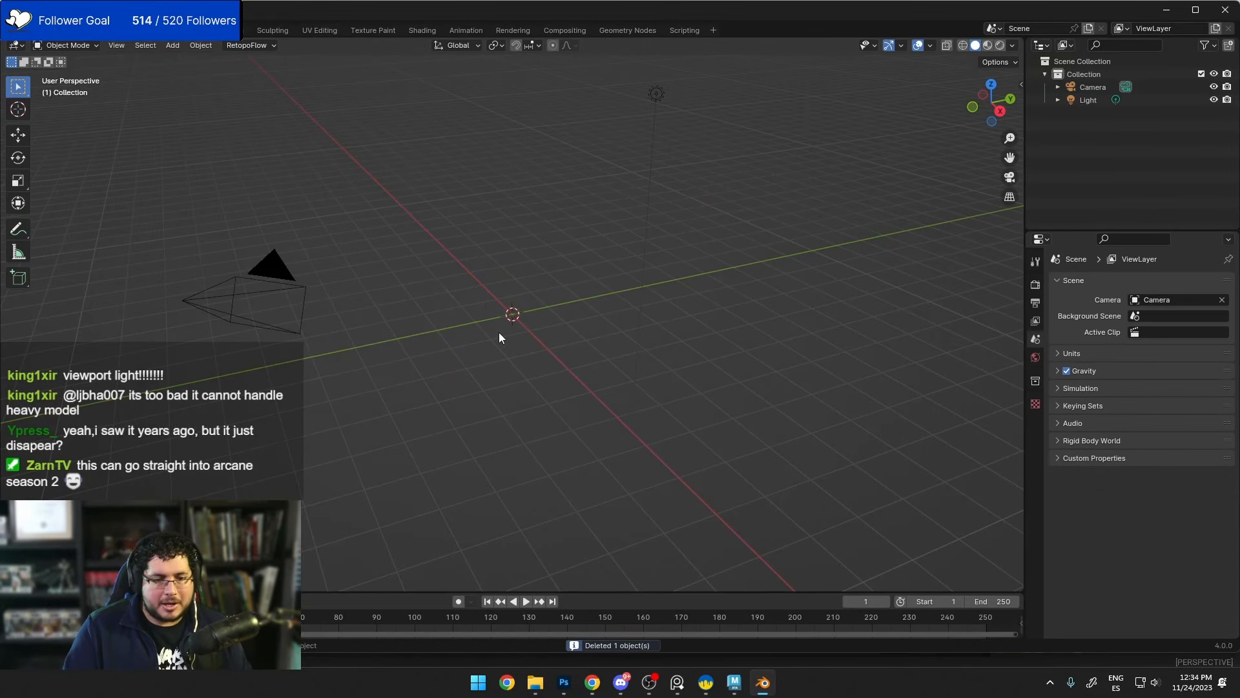
Step: Import the low-poly creature head as an FBX file from the Desktop folder
left_click(29, 30)
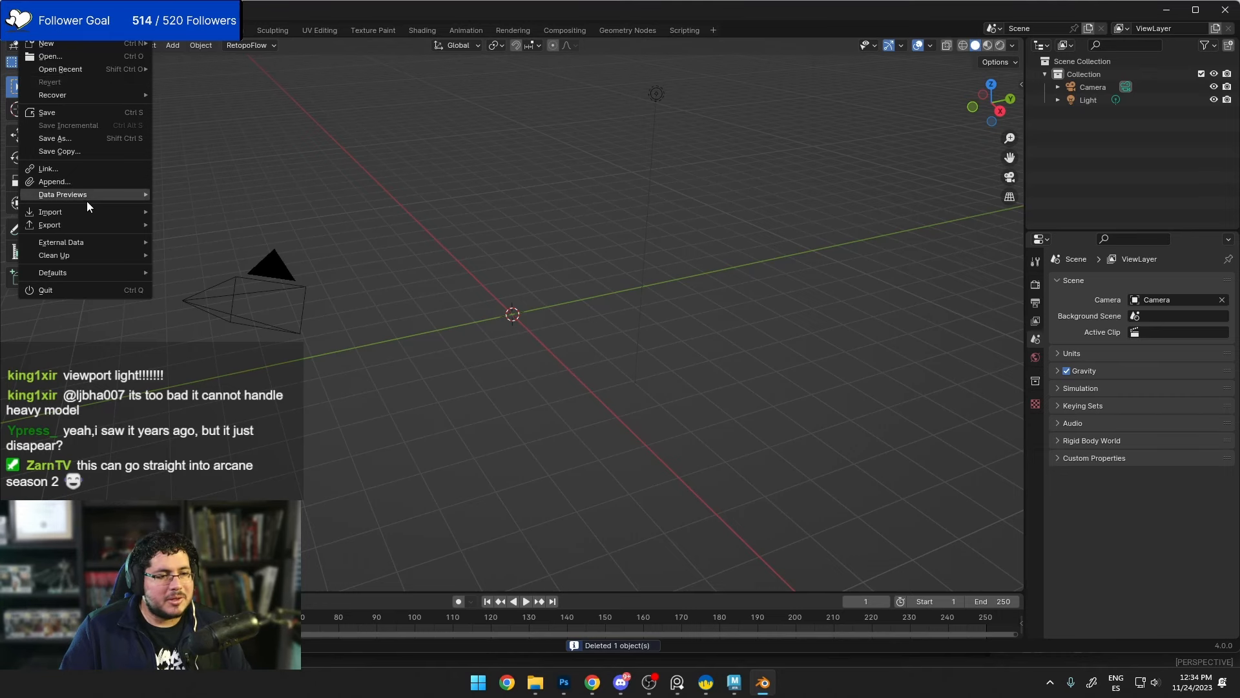
mouse_move(126, 212)
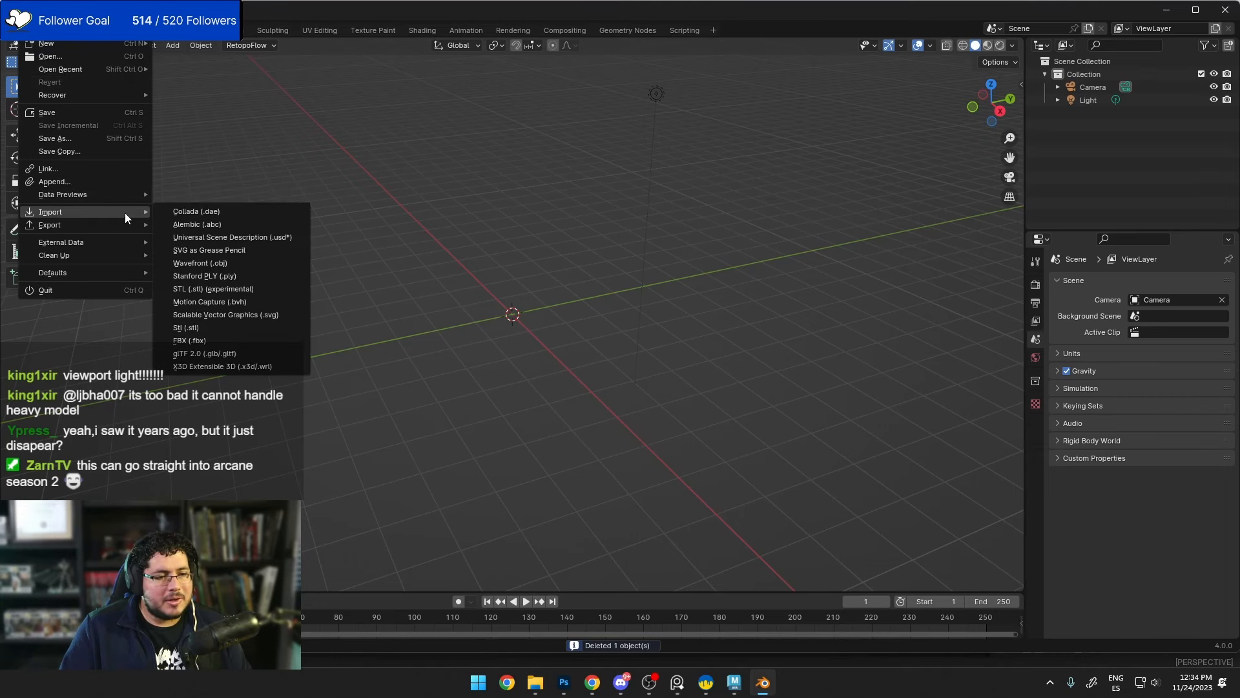
left_click(194, 341)
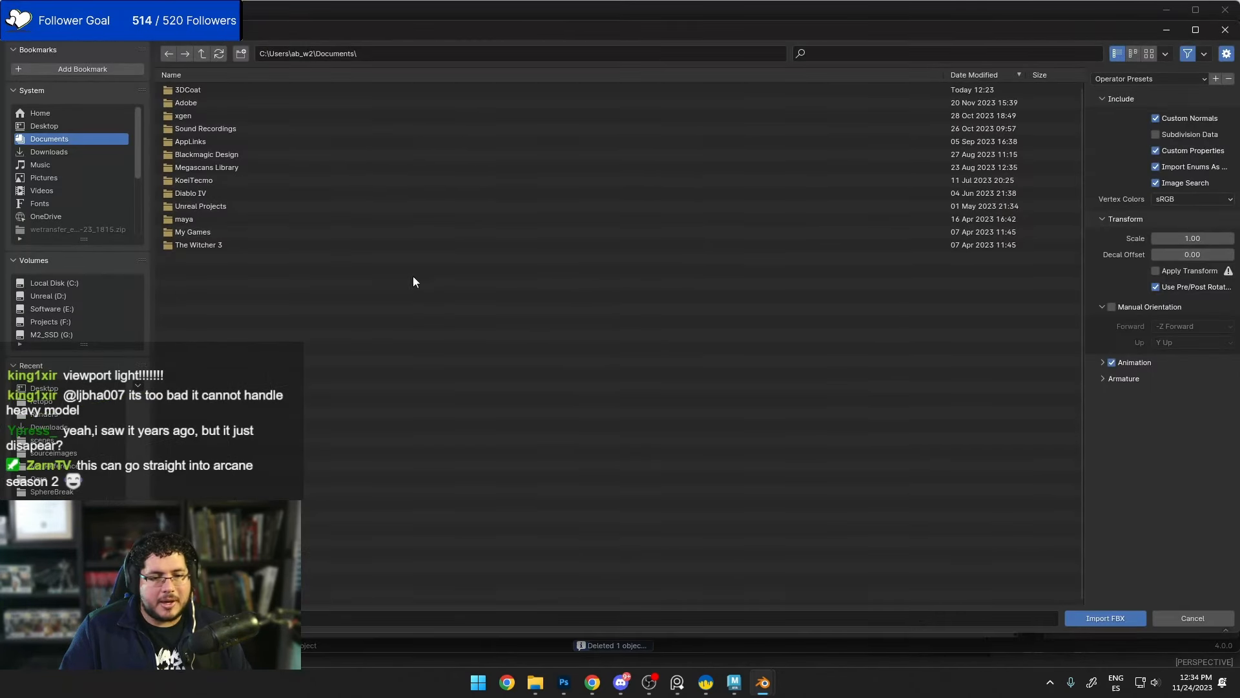
left_click(61, 127)
double_click(195, 156)
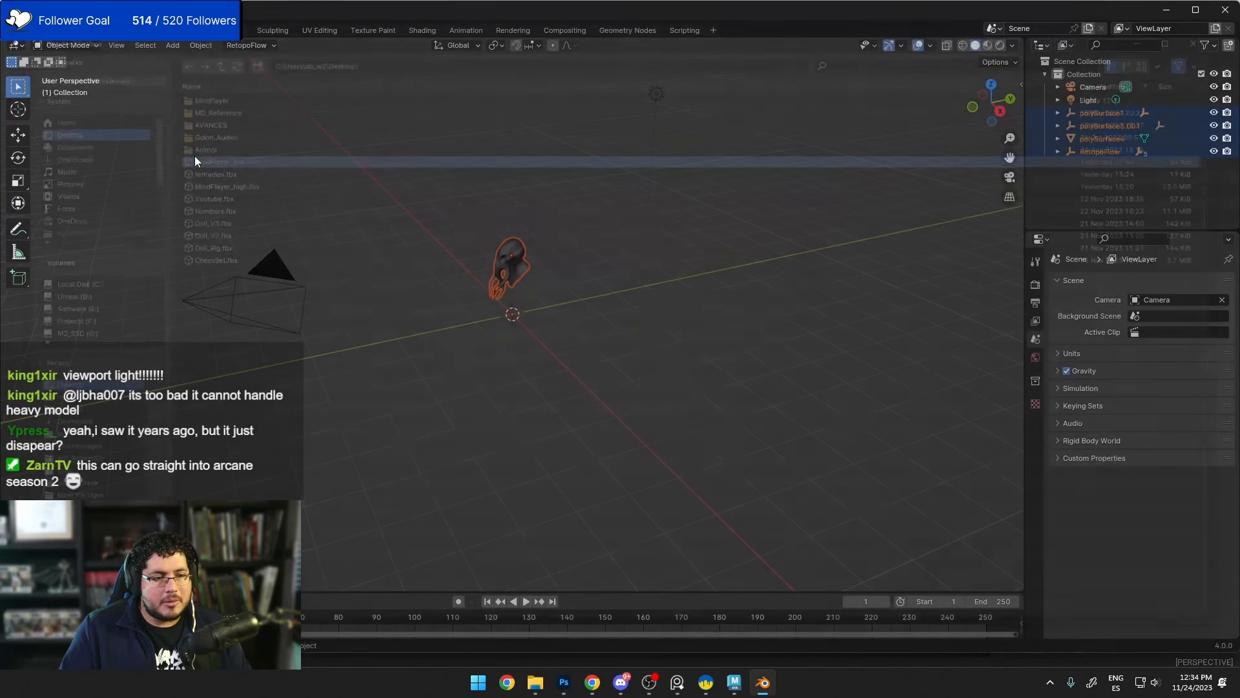
Step: Select the imported head, show its material settings and set the viewport shading to Material Preview
middle_click_drag(540, 254, 662, 331)
scroll(661, 330, "up", 2)
left_click(563, 276)
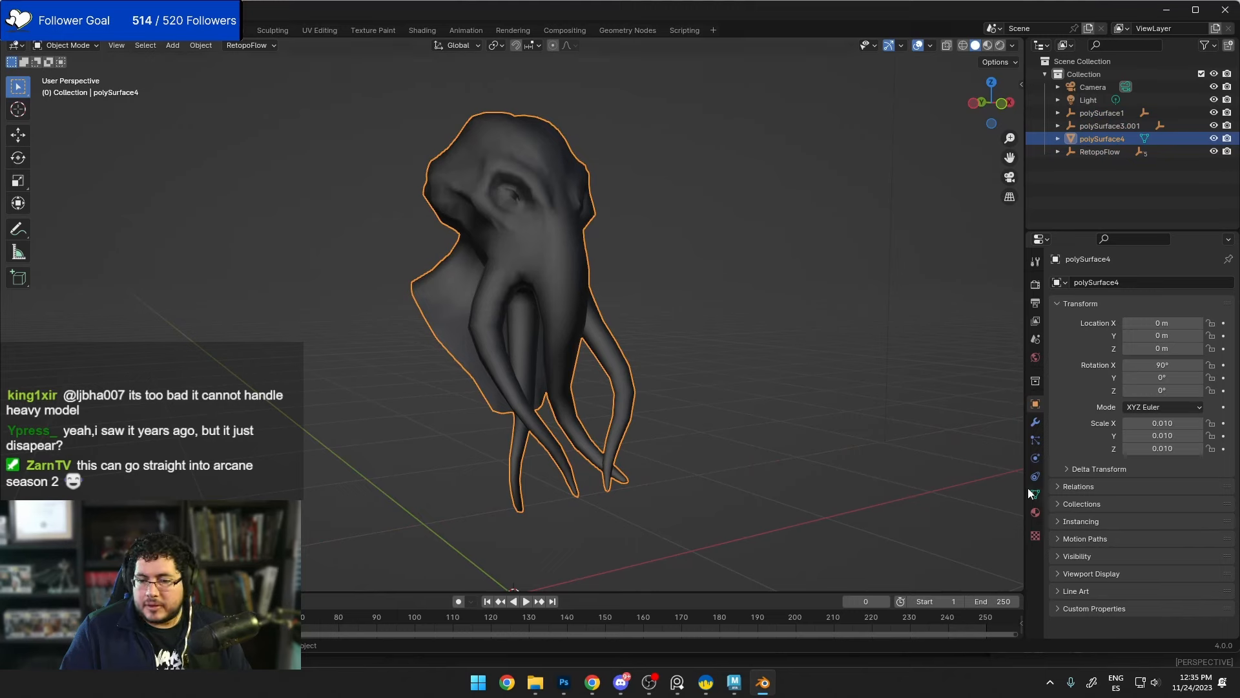
left_click(1035, 512)
left_click(697, 412)
key("z")
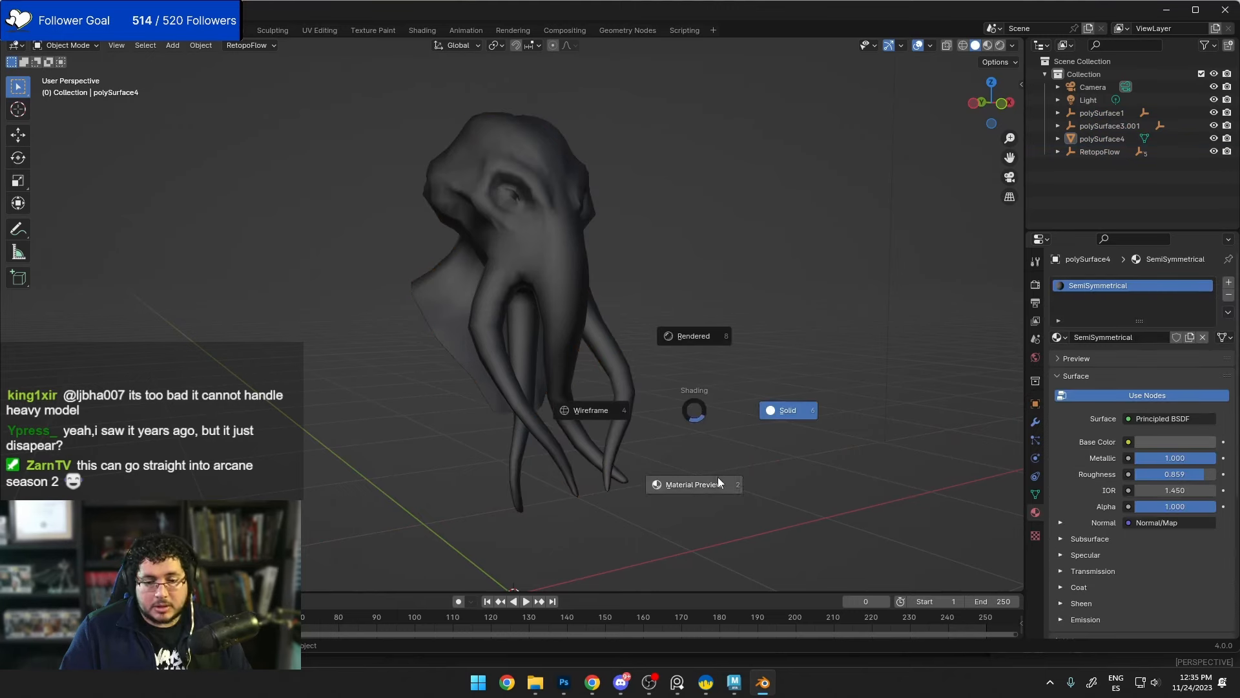
left_click(719, 478)
left_click(506, 262)
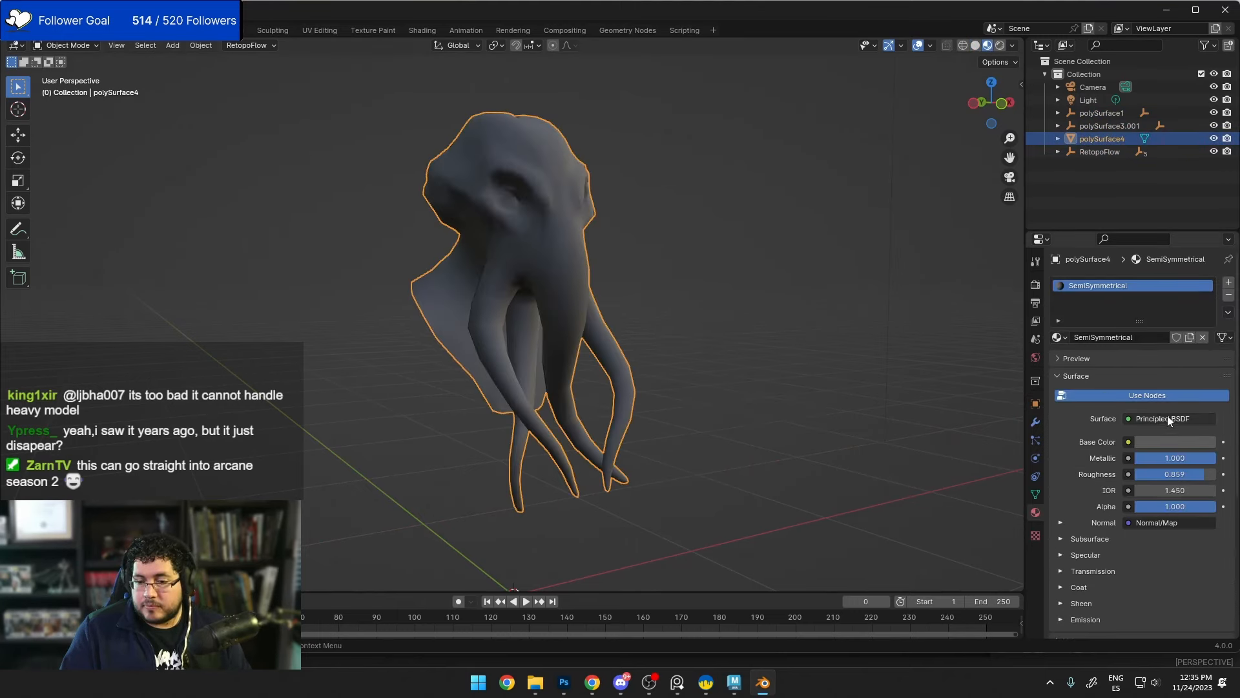
Step: Assign an Image Texture to the head material's Base Color and load MmidflayerColor.tga from the Mindflayer folder
left_click(1127, 443)
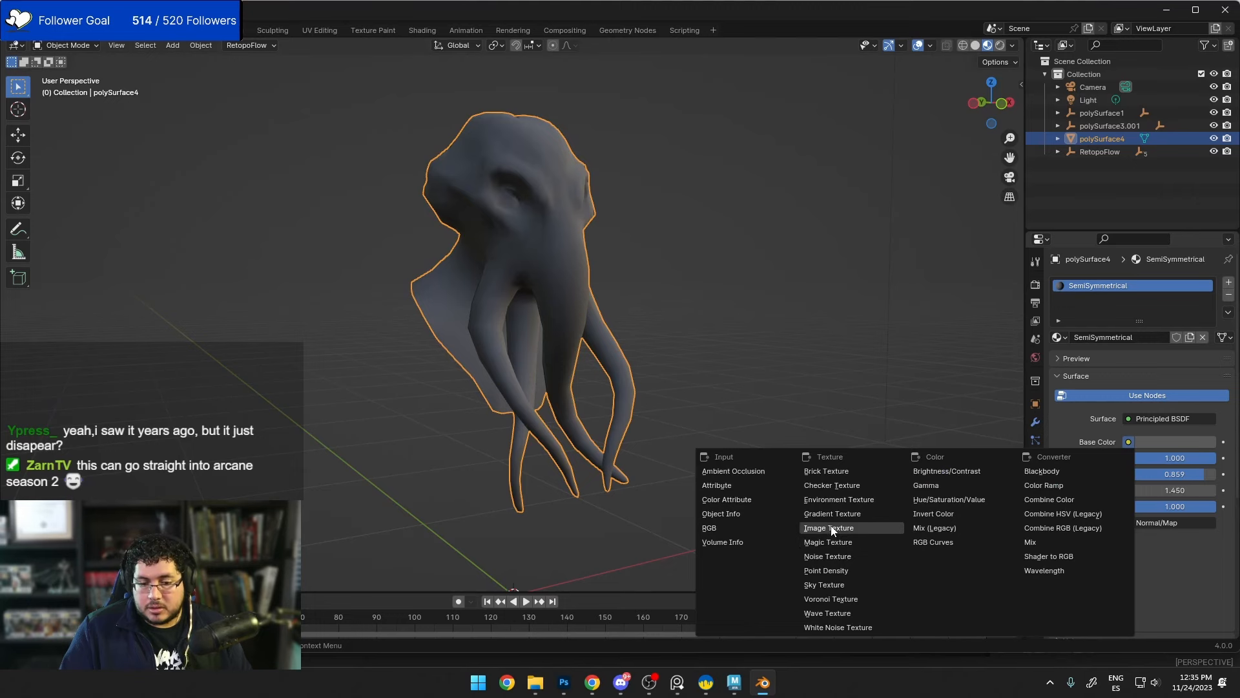
left_click(850, 526)
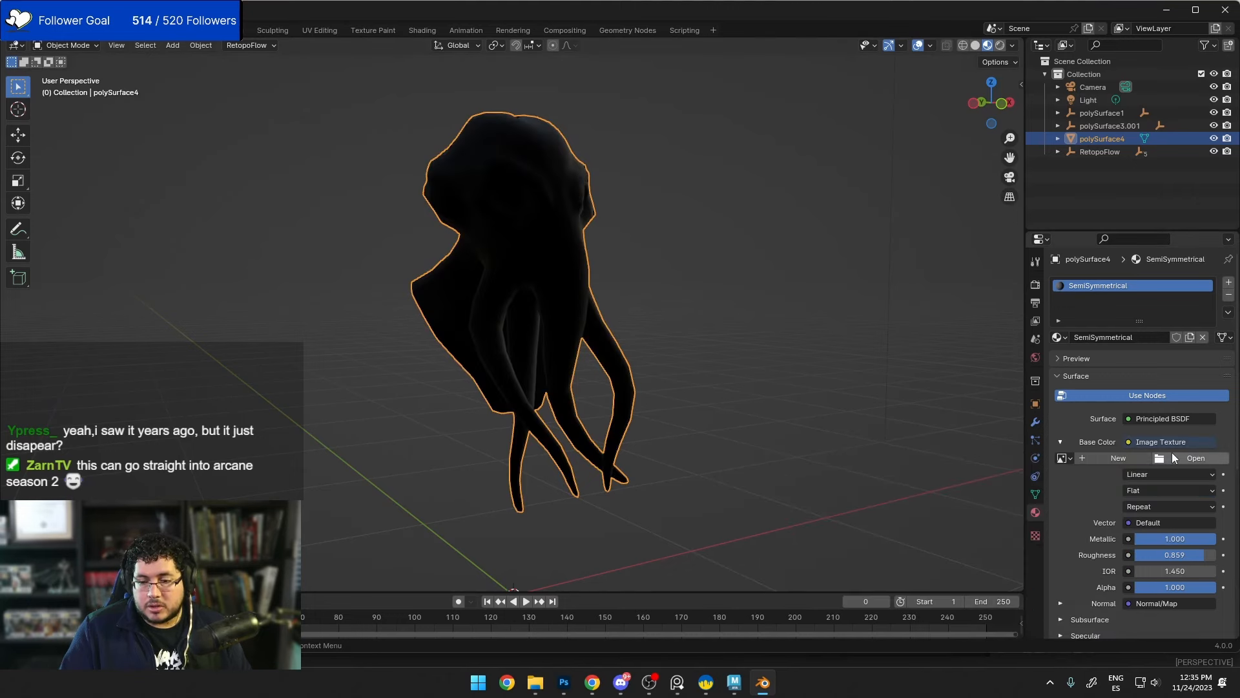
left_click(1193, 458)
left_click(54, 125)
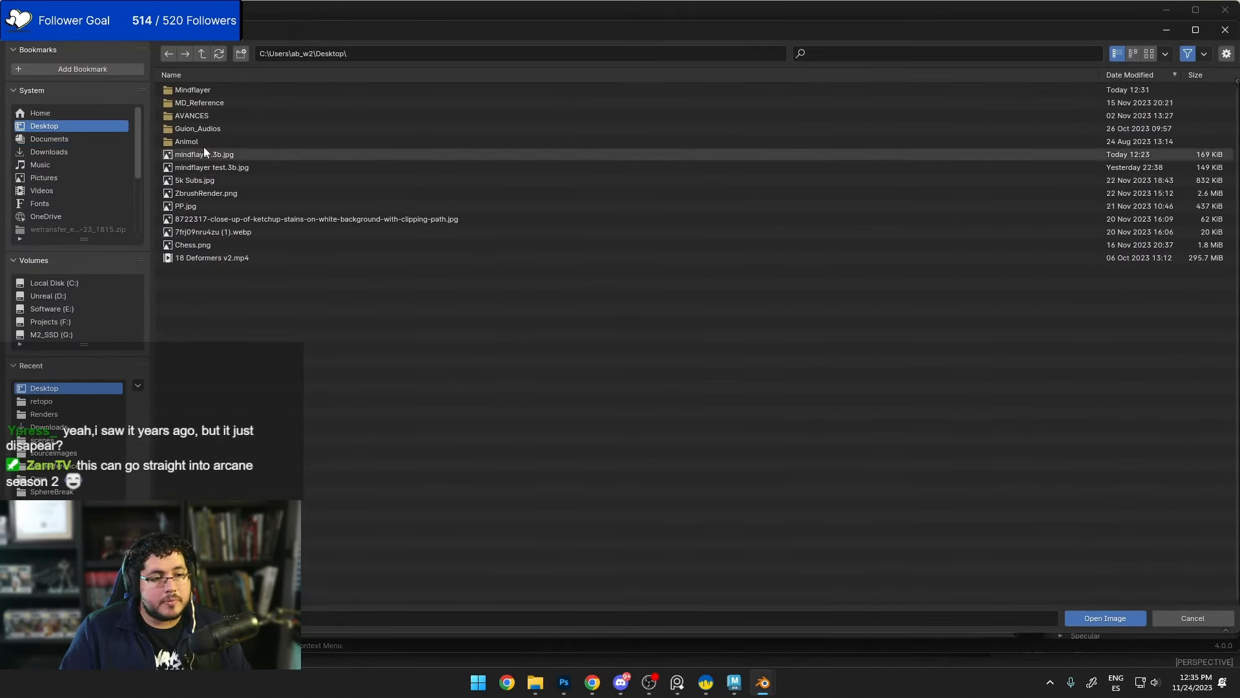
left_click(192, 91)
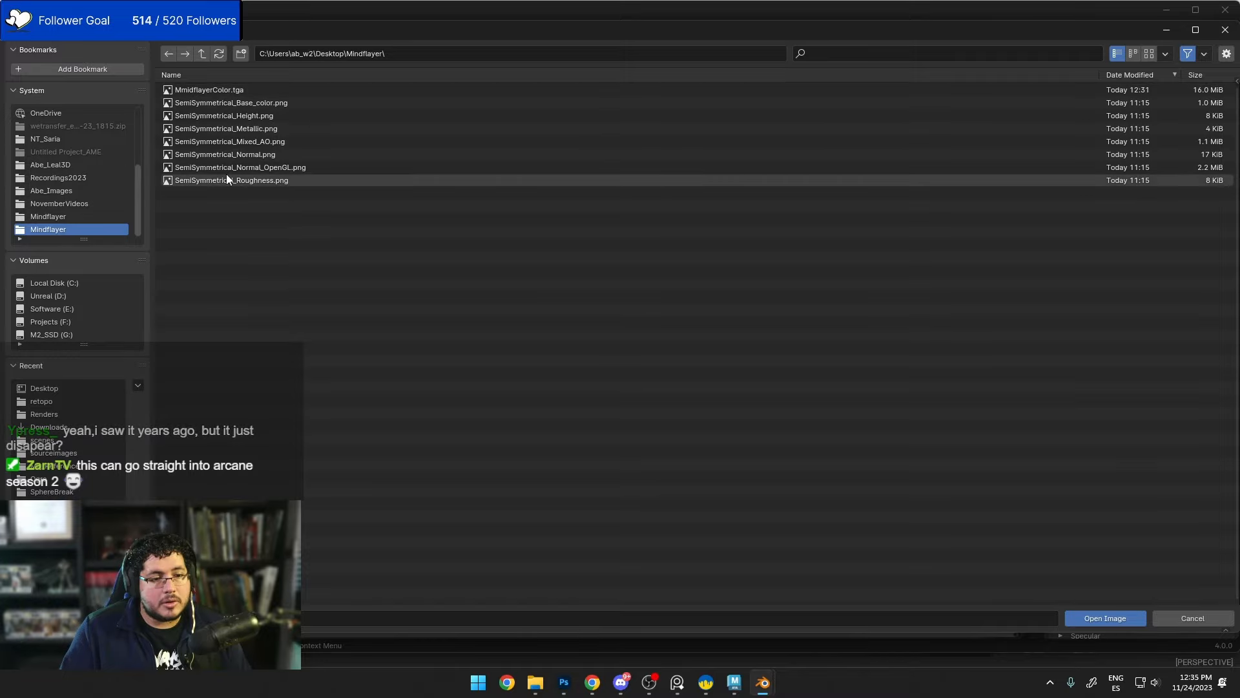
double_click(204, 92)
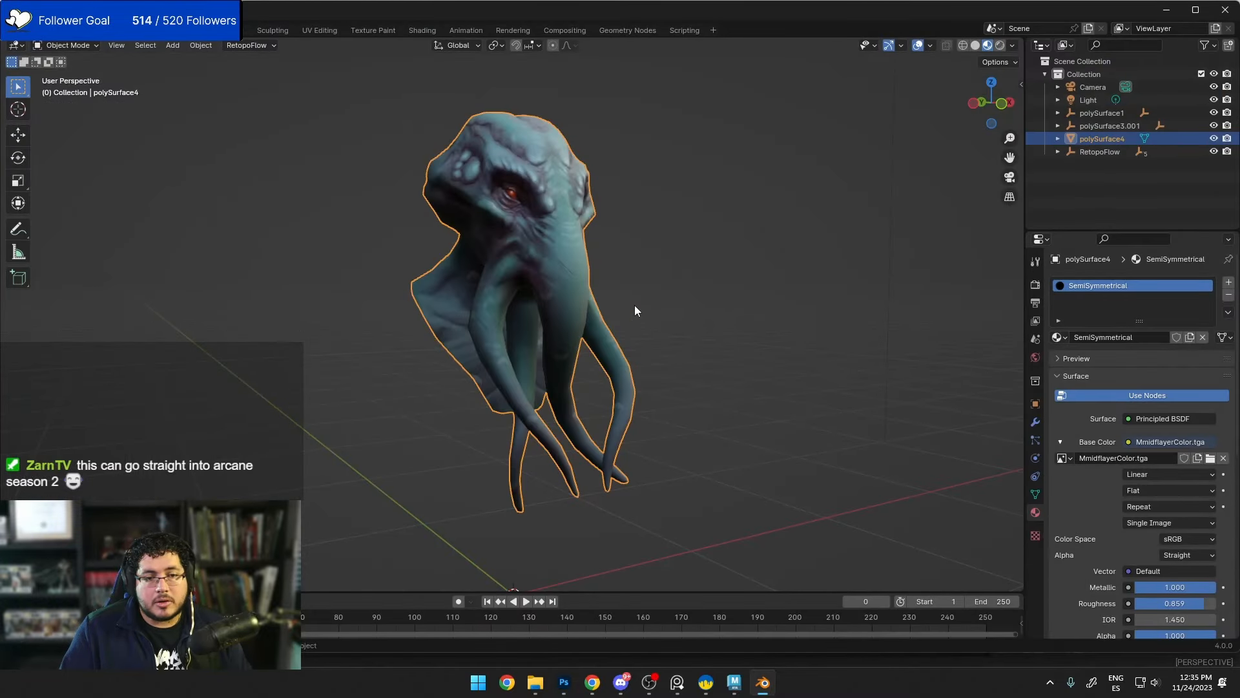
Step: Deselect the head and examine its colour texture in Material Preview from several angles and distances
middle_click_drag(572, 315, 609, 331)
left_click(642, 325)
scroll(608, 331, "down", 2)
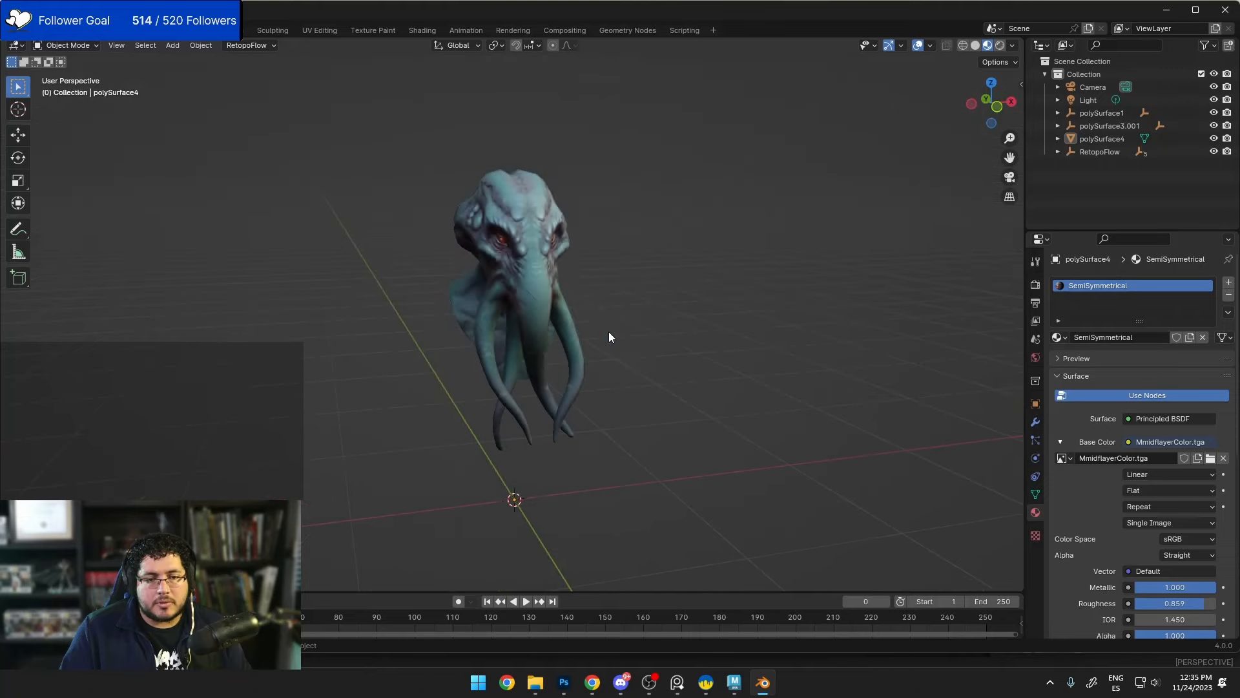
scroll(608, 332, "up", 3)
scroll(609, 331, "down", 7)
scroll(618, 335, "up", 3)
middle_click_drag(937, 426, 642, 362)
scroll(653, 372, "down", 5)
scroll(582, 359, "up", 5)
scroll(600, 355, "down", 4)
scroll(573, 332, "up", 5)
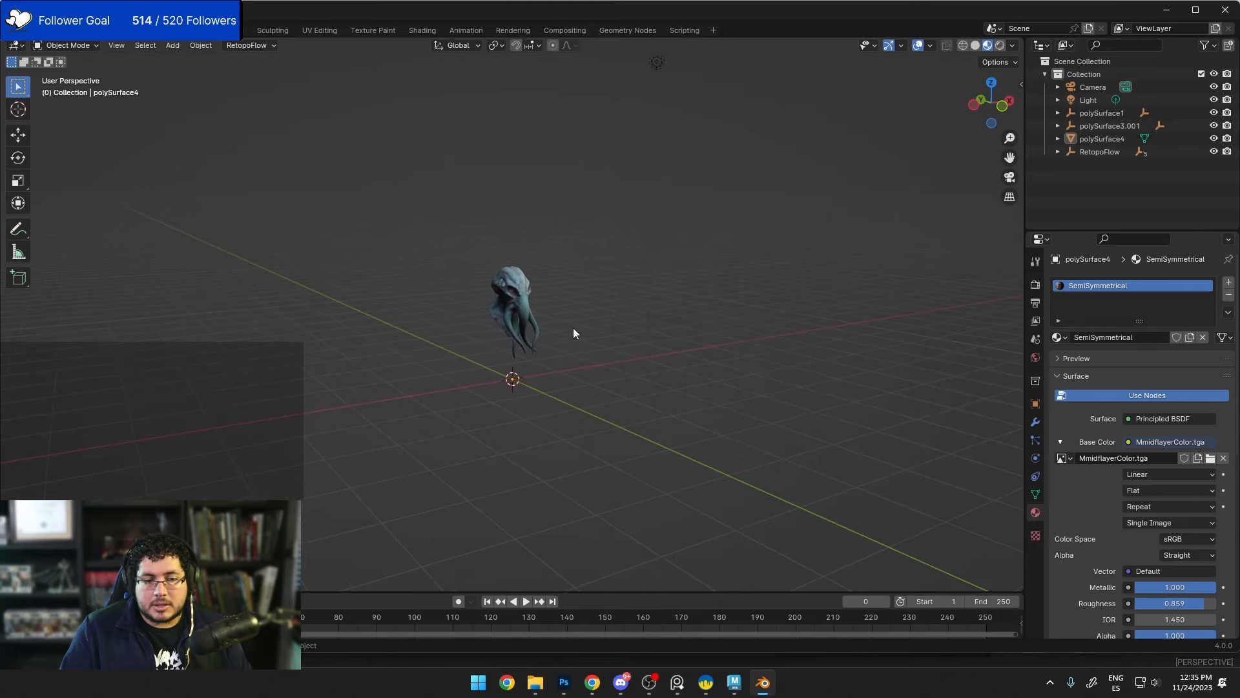
Step: Show the render settings and examine the head in Rendered viewport shading with the default light
left_click(1037, 284)
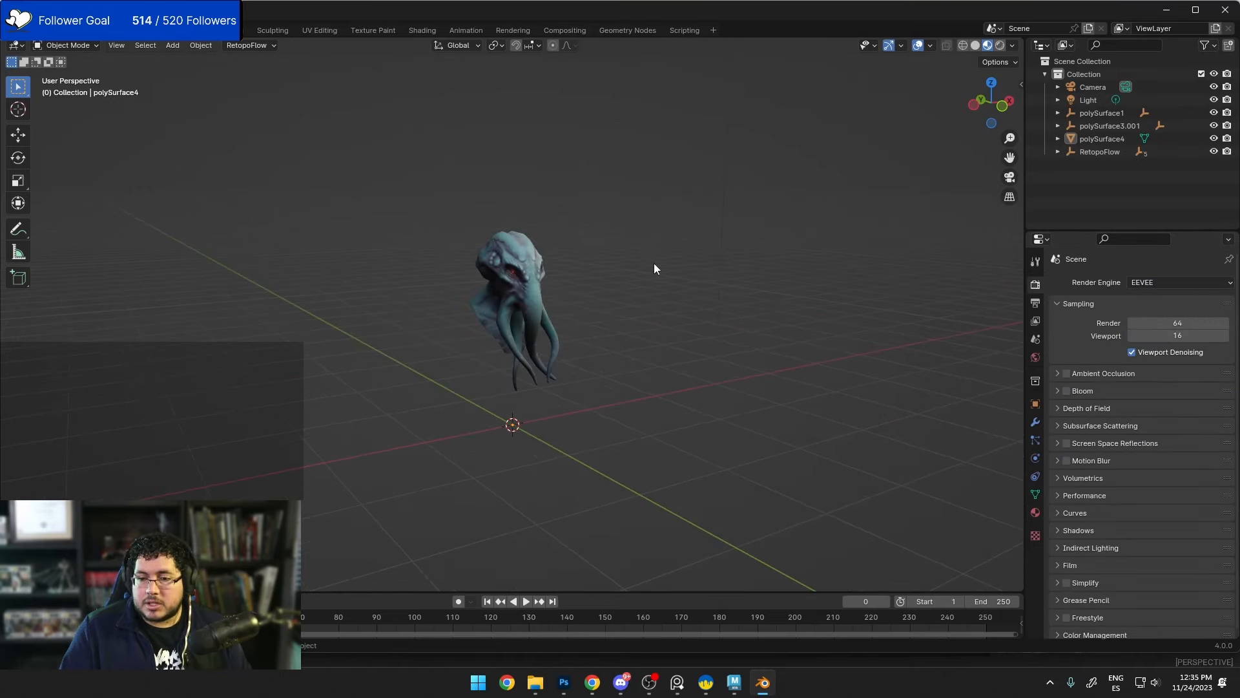
key("z")
left_click(572, 201)
scroll(571, 259, "up", 3)
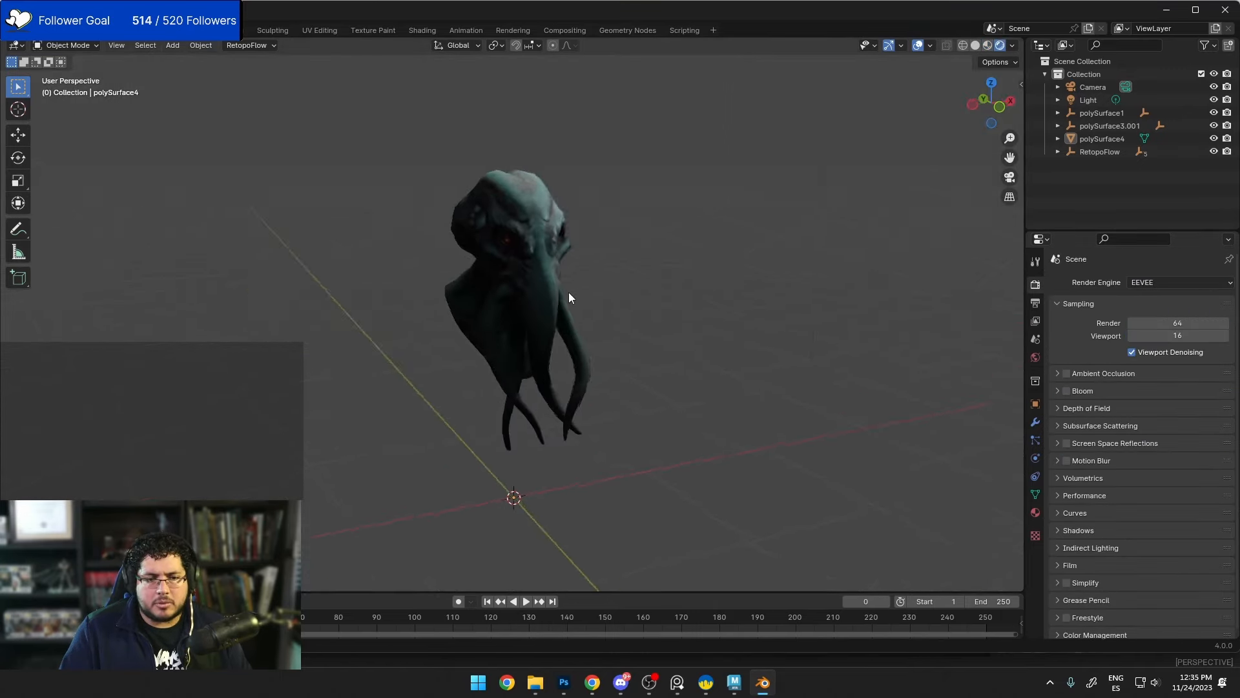
scroll(568, 296, "down", 4)
middle_click_drag(555, 311, 690, 263)
Step: Move the scene light close above the head, check it, and return the viewport to Material Preview
left_click(723, 79)
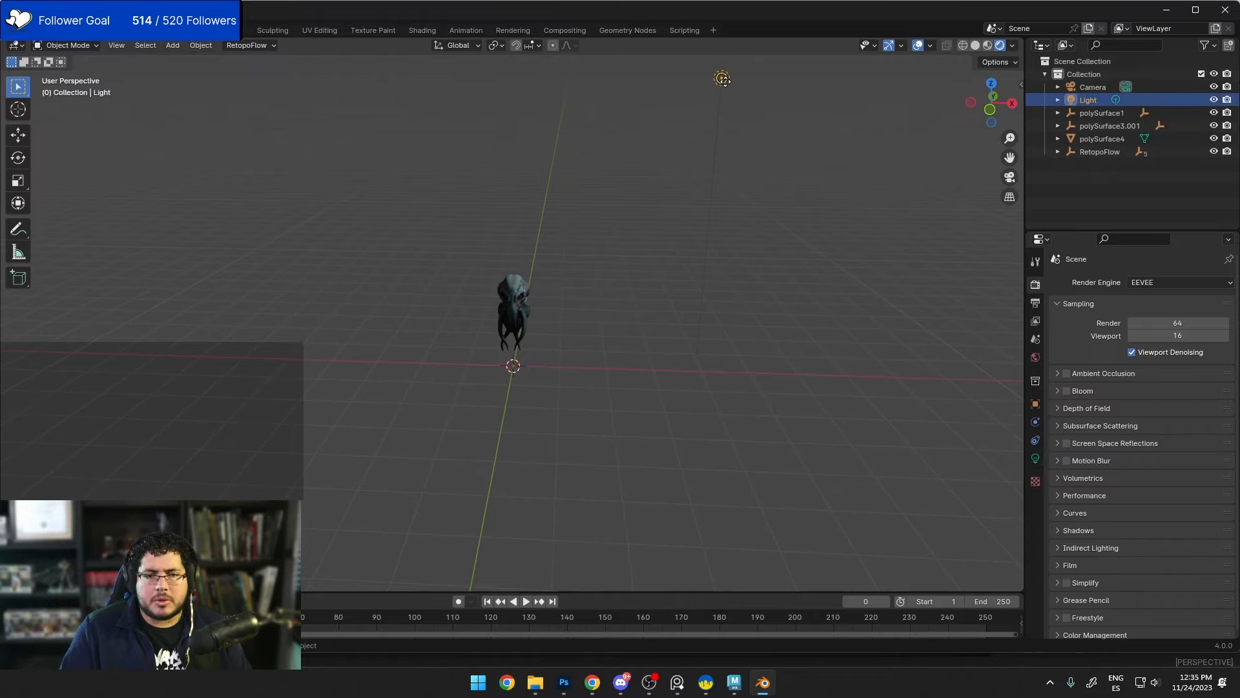
key("g")
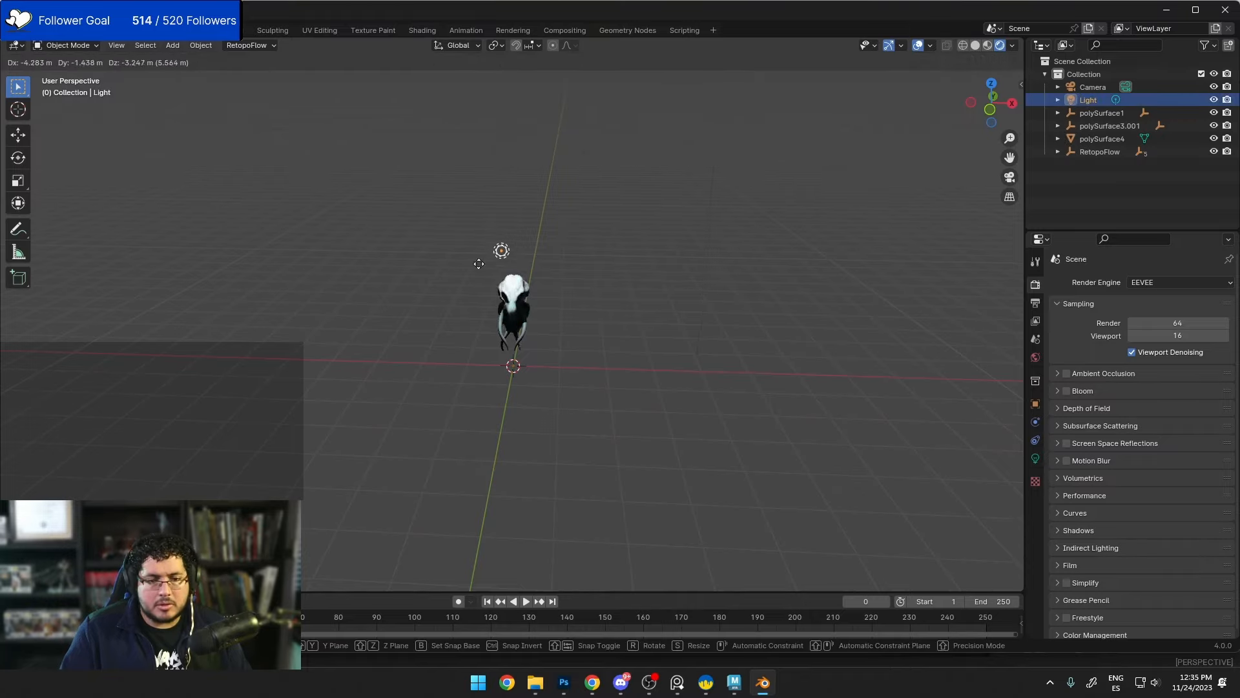
left_click(469, 239)
scroll(477, 258, "up", 5)
middle_click_drag(478, 258, 481, 119)
key("z")
left_click(610, 297)
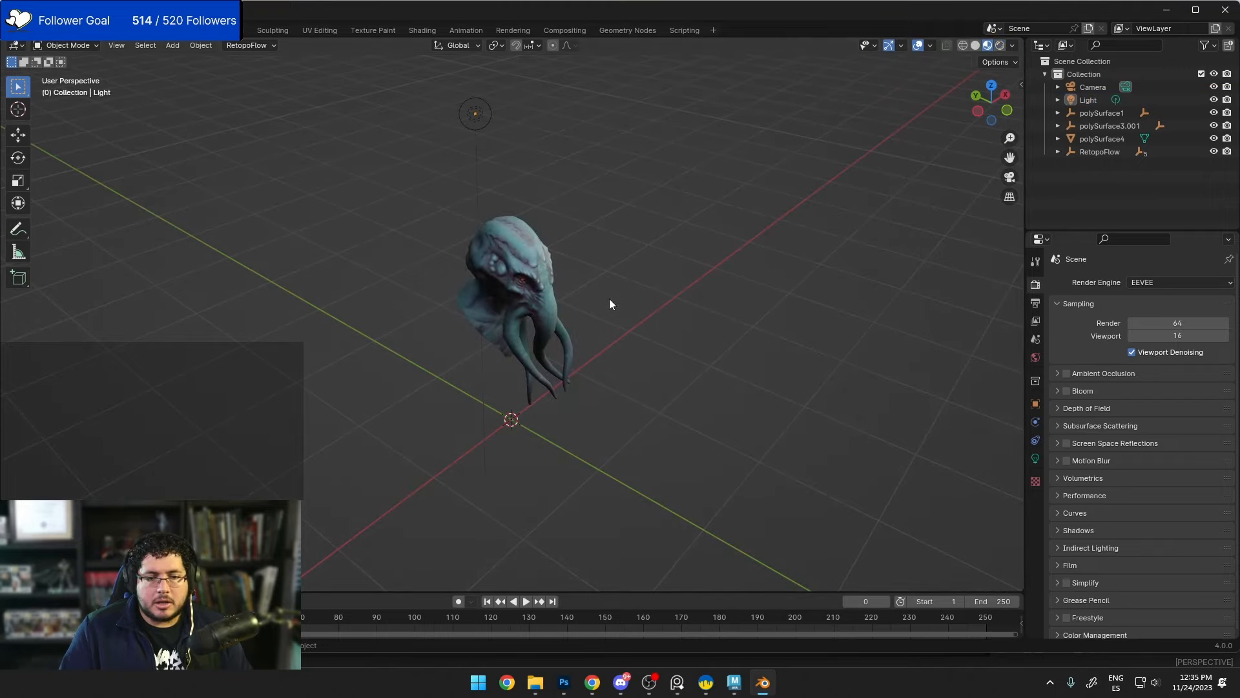
Step: Check the head in Material Preview and delete the scene light
scroll(610, 298, "up", 3)
mouse_move(610, 299)
middle_mouse_down()
mouse_move(548, 315)
mouse_move(510, 285)
mouse_move(620, 276)
mouse_move(579, 241)
mouse_move(585, 293)
middle_mouse_up()
scroll(584, 292, "down", 5)
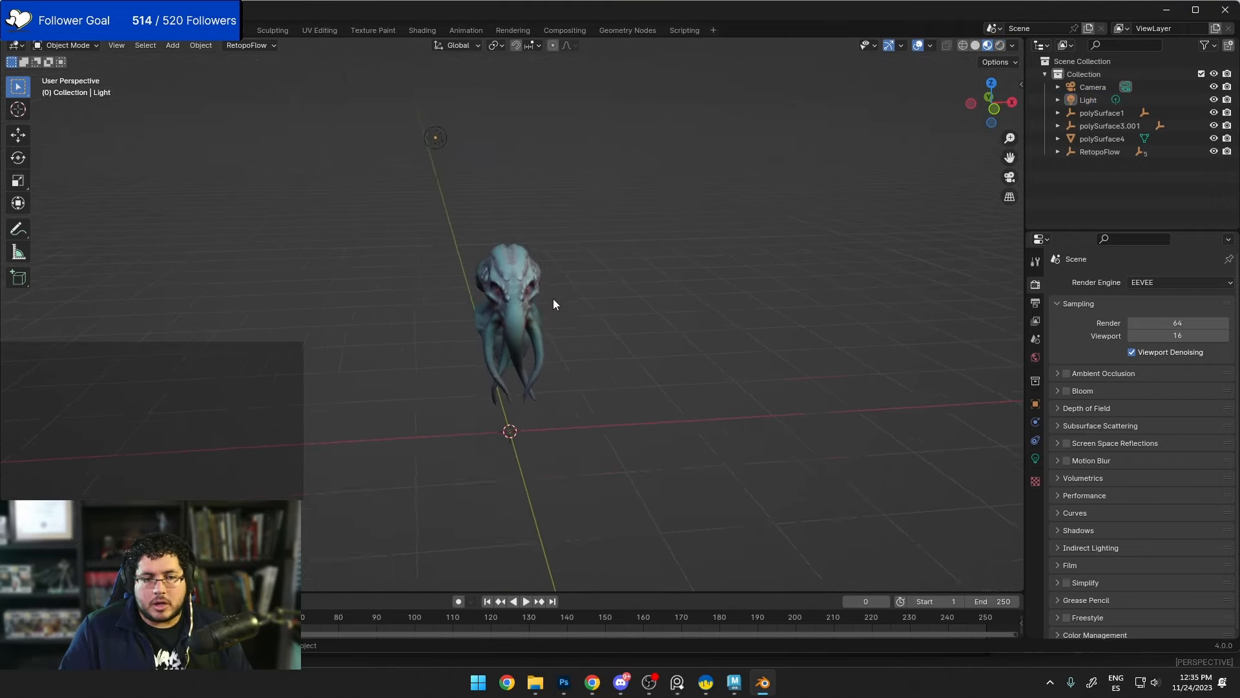
left_click(449, 171)
key("Delete")
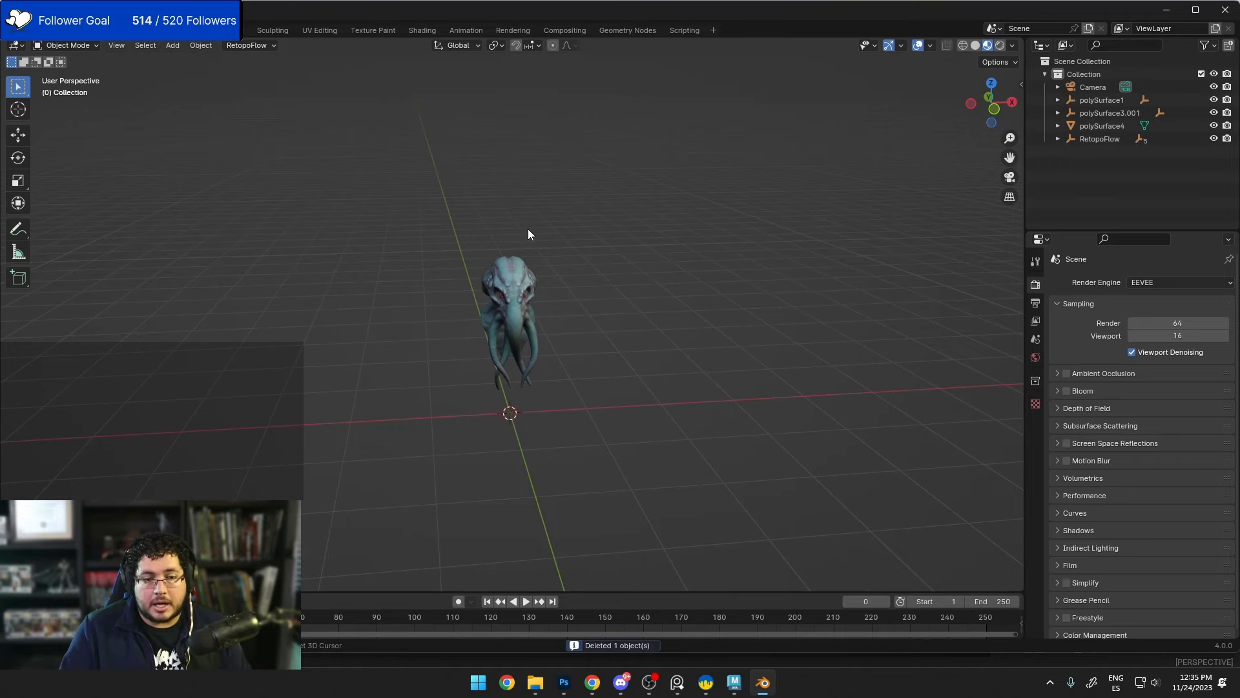
Step: Assign an Environment Texture to the world background color and start opening an image for it
middle_click_drag(521, 254, 597, 291)
scroll(575, 271, "up", 4)
left_click(1036, 358)
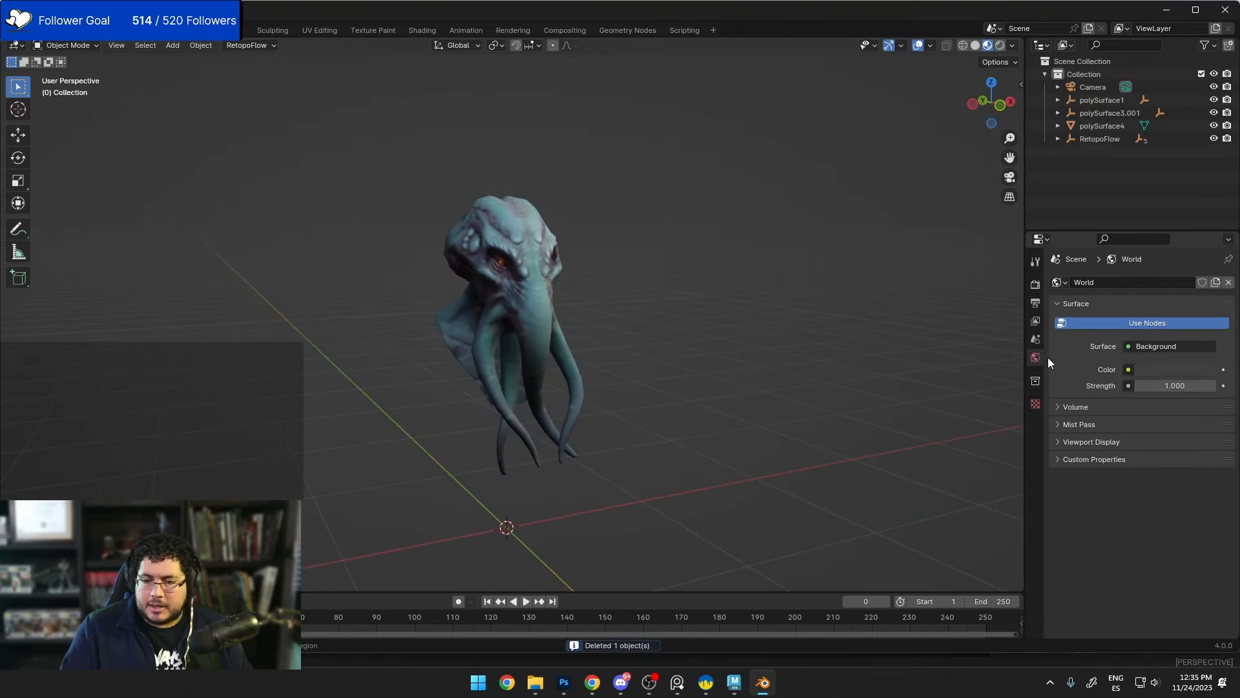
left_click(1128, 369)
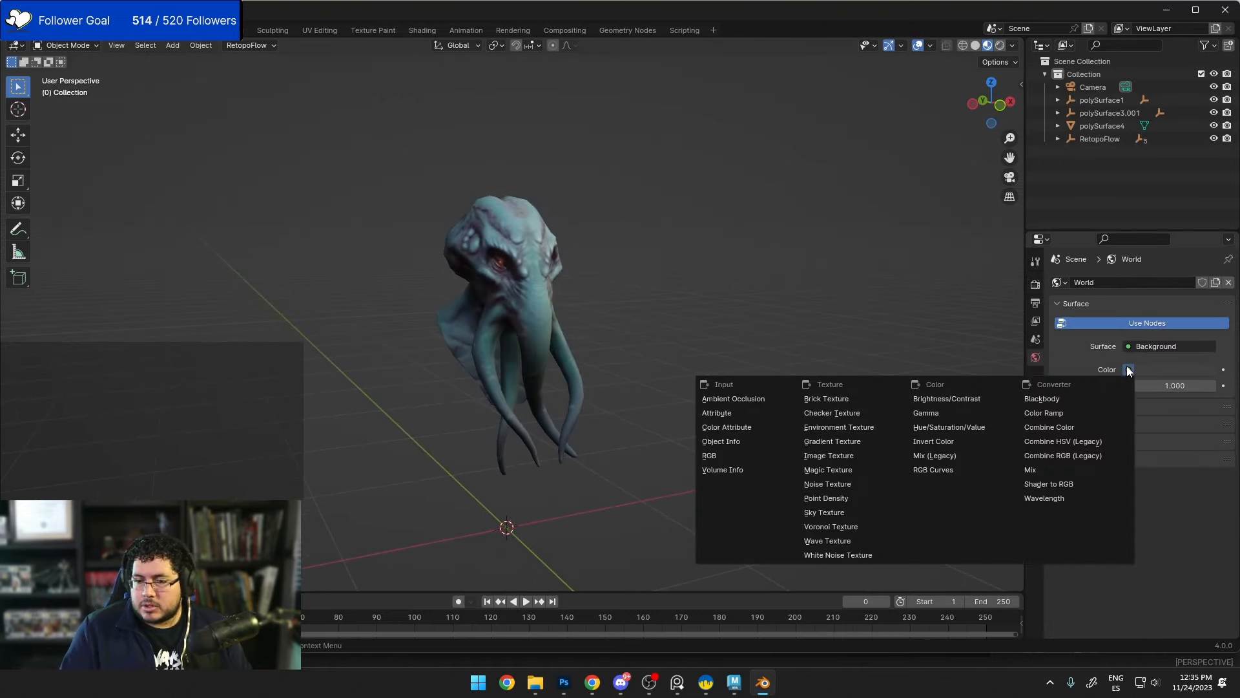
left_click(835, 425)
left_click(1163, 386)
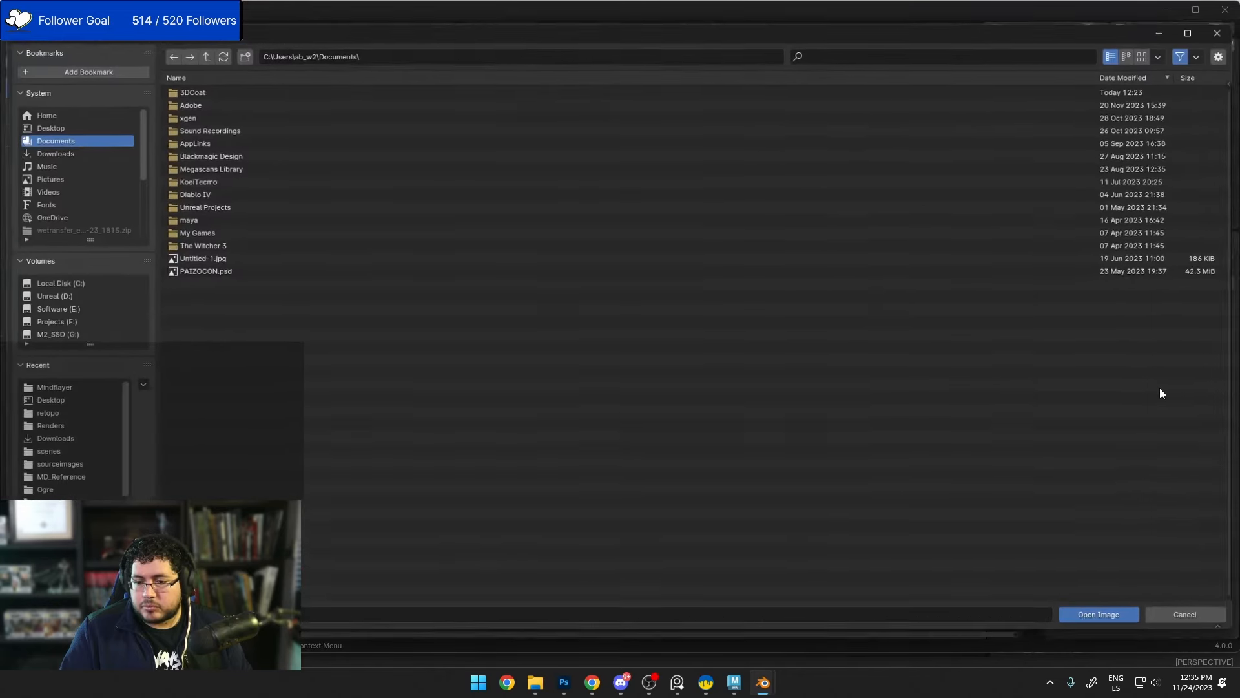
Step: Load pine_attic_4k (2).exr from the 2023 project's sourceimages folder on the Projects (F:) drive as the environment image
left_click(52, 321)
double_click(222, 116)
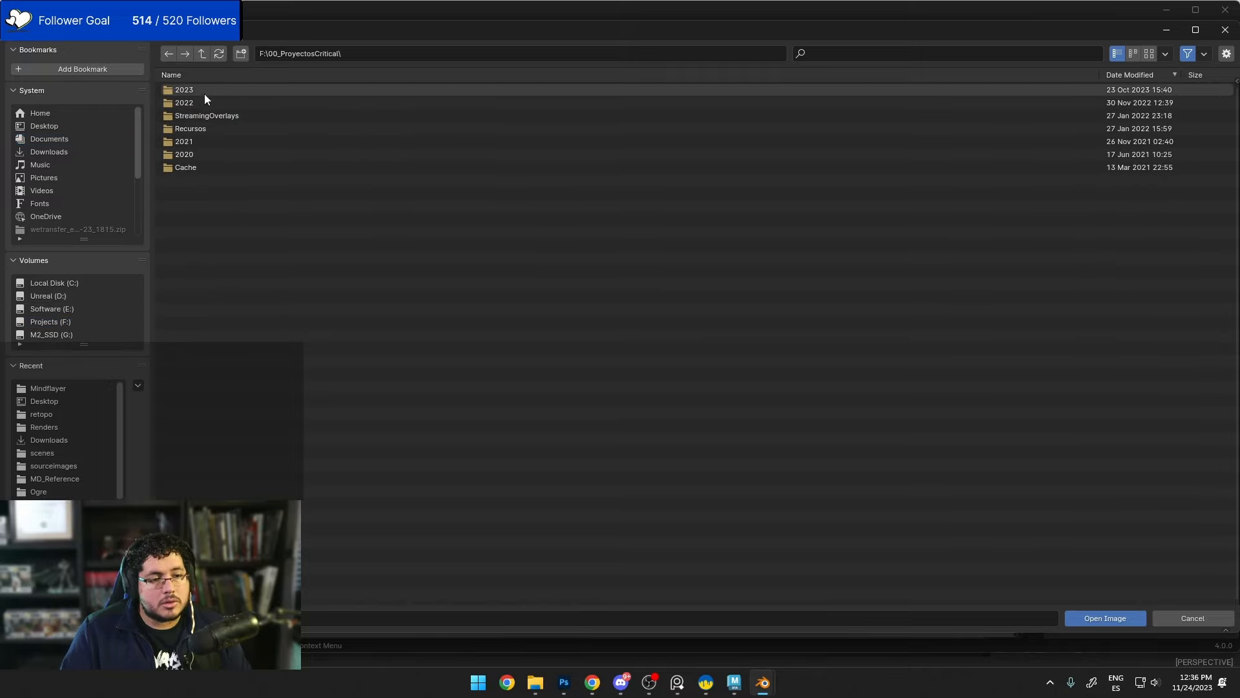
double_click(204, 93)
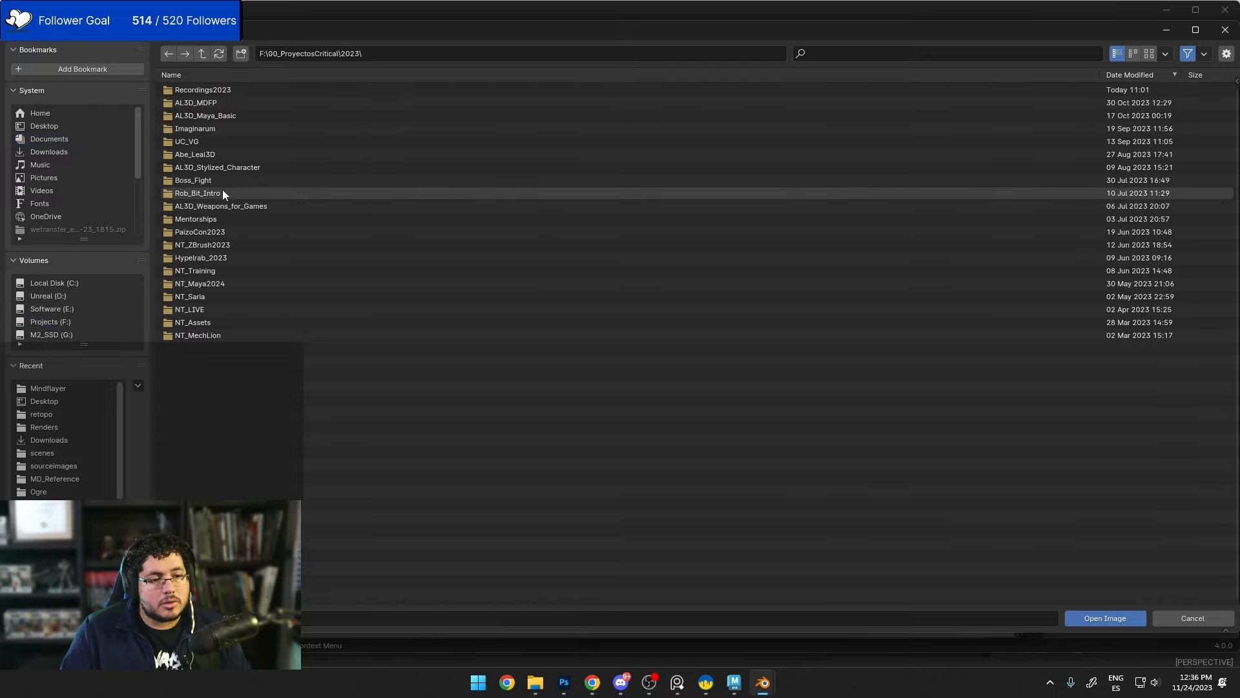
double_click(205, 155)
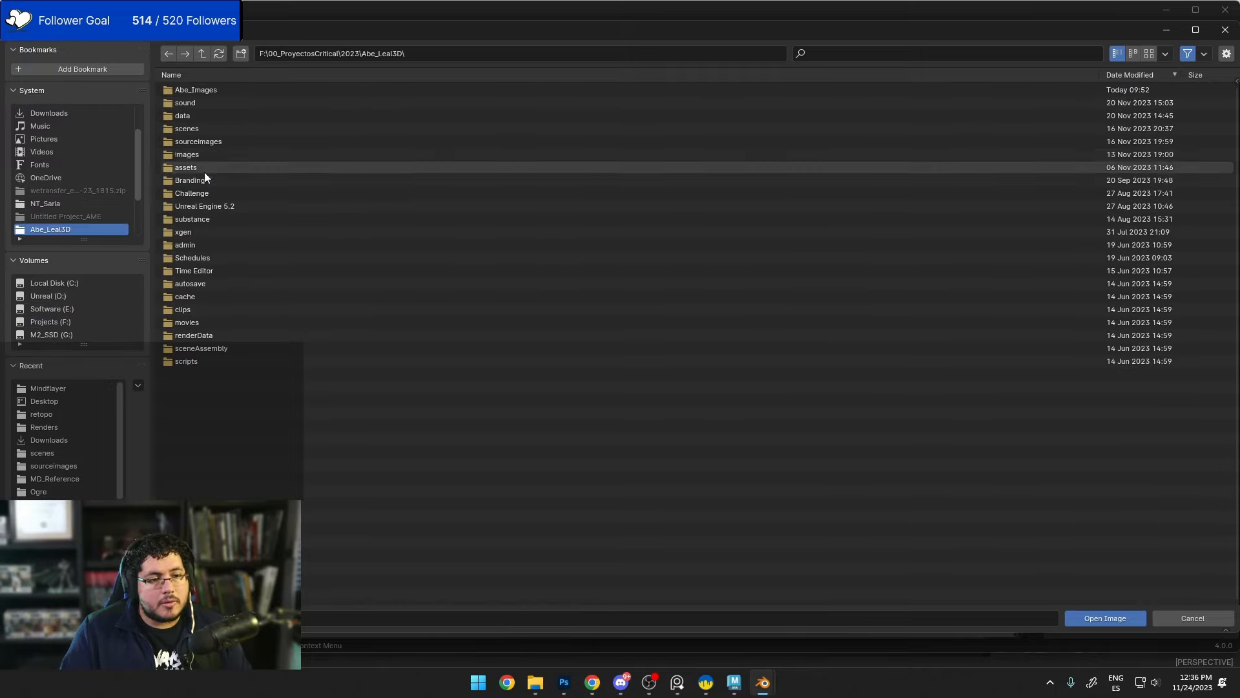
double_click(193, 140)
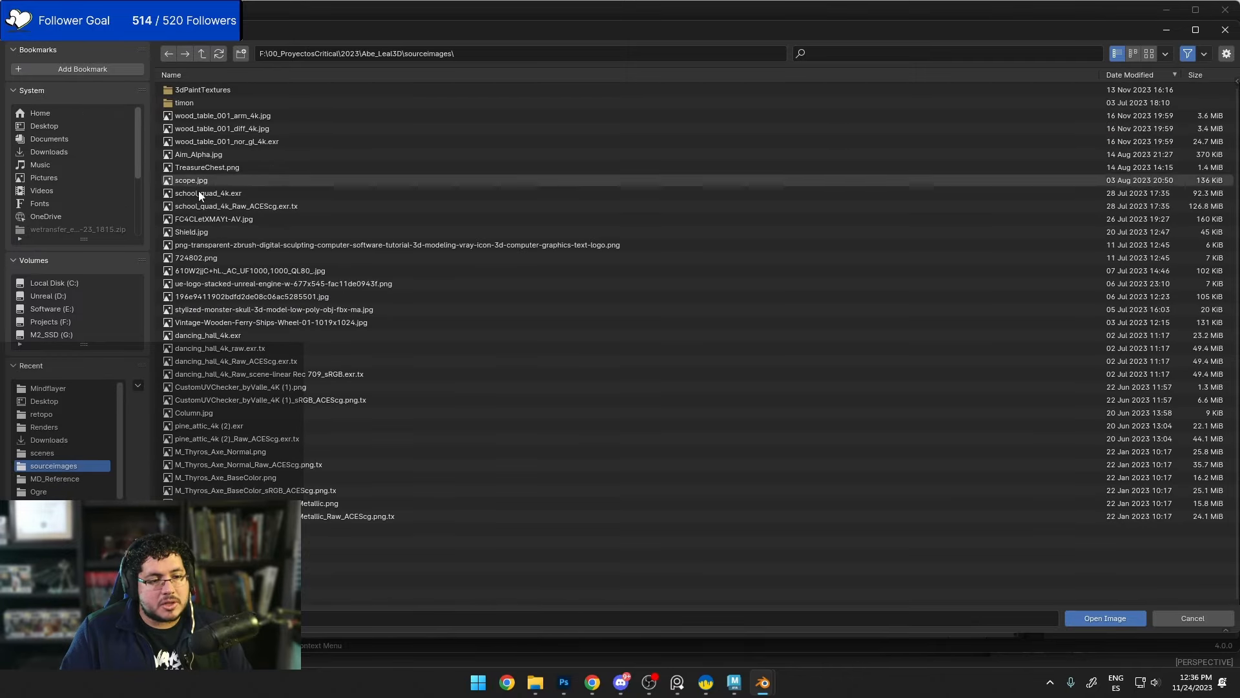
double_click(207, 425)
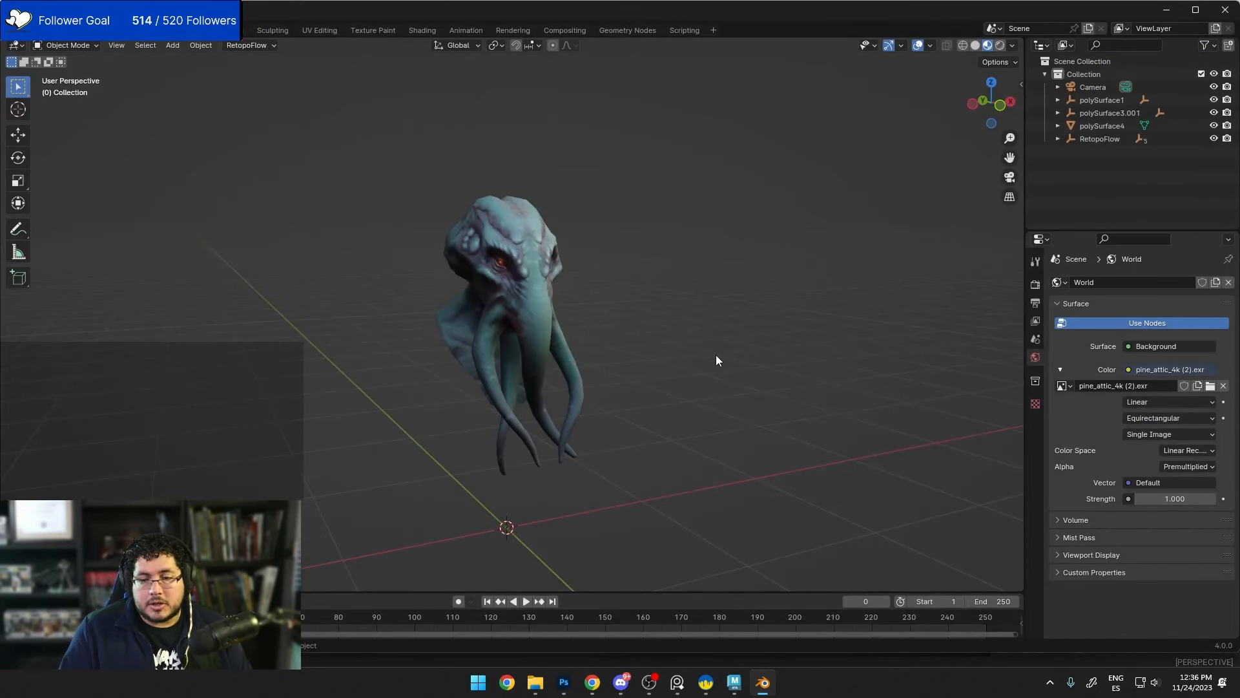
Step: Display the viewport in Rendered shading and check the head against the pine attic environment
scroll(713, 356, "up", 2)
key("z")
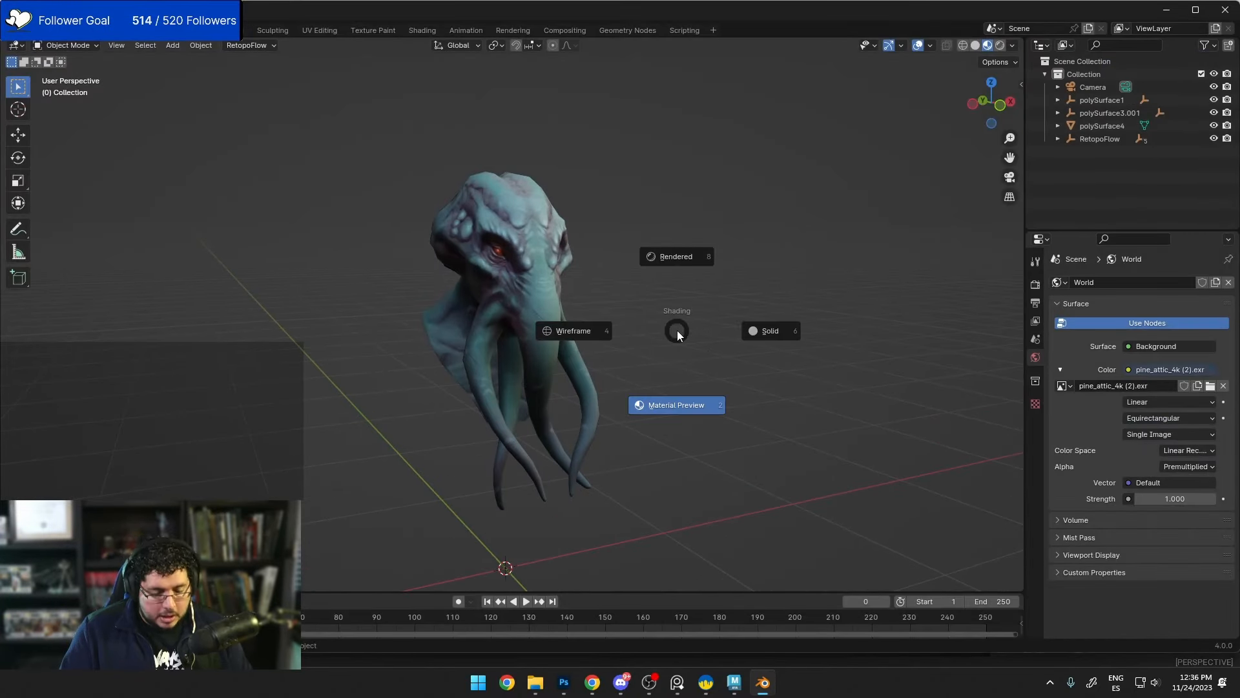
left_click(678, 257)
mouse_move(678, 258)
middle_mouse_down()
mouse_move(615, 300)
mouse_move(669, 295)
mouse_move(458, 297)
mouse_move(731, 302)
mouse_move(648, 299)
mouse_move(697, 297)
mouse_move(695, 318)
mouse_move(592, 315)
mouse_move(622, 319)
middle_mouse_up()
scroll(671, 295, "up", 3)
scroll(670, 294, "down", 3)
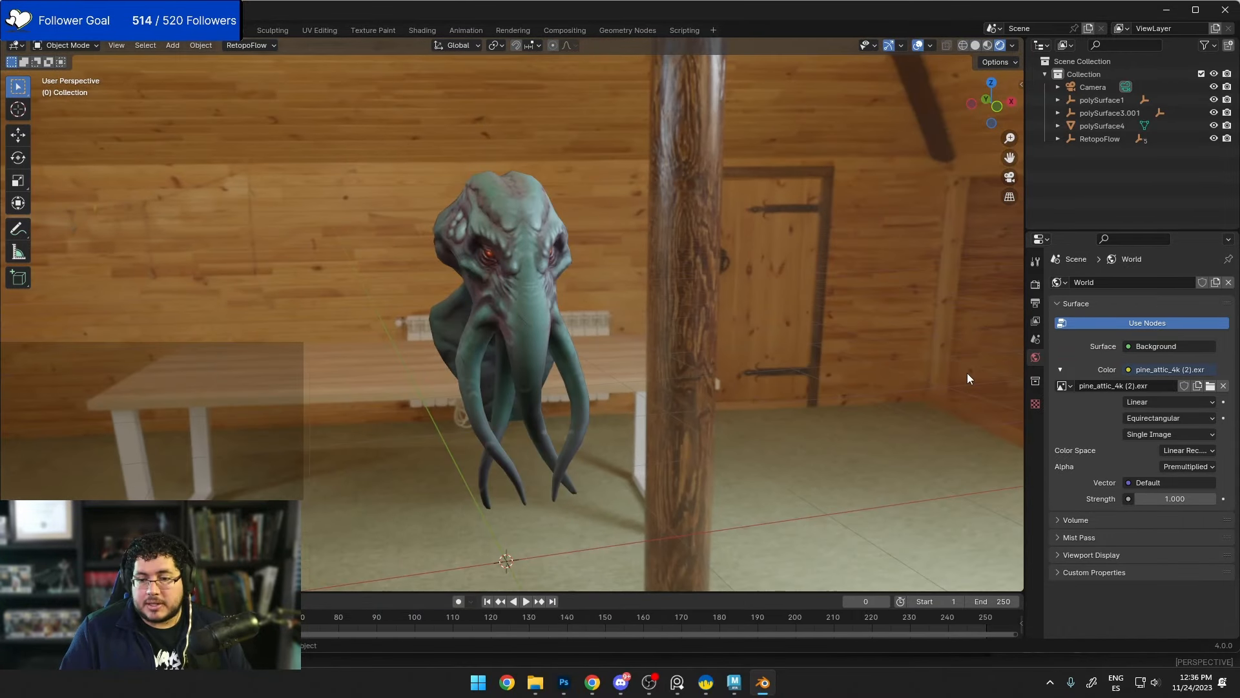
Step: Set the head material's Metallic to 0 and Roughness to 1, and check the head from the front and side
left_click(514, 241)
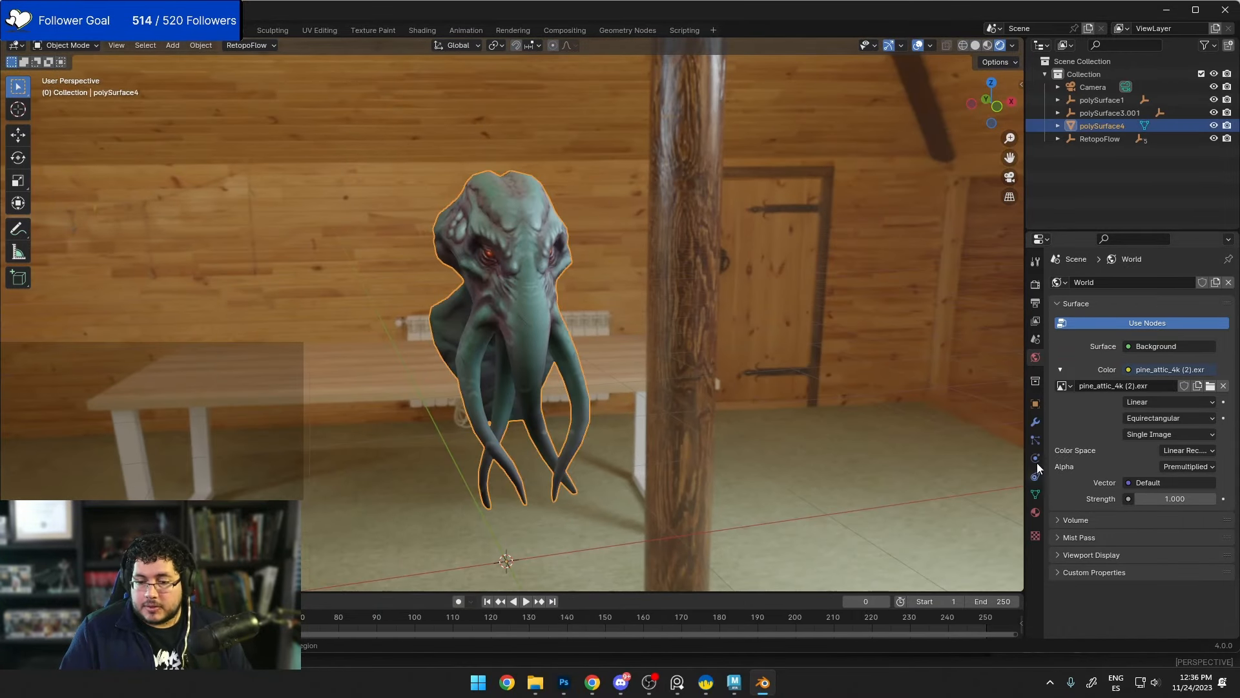
left_click(1036, 512)
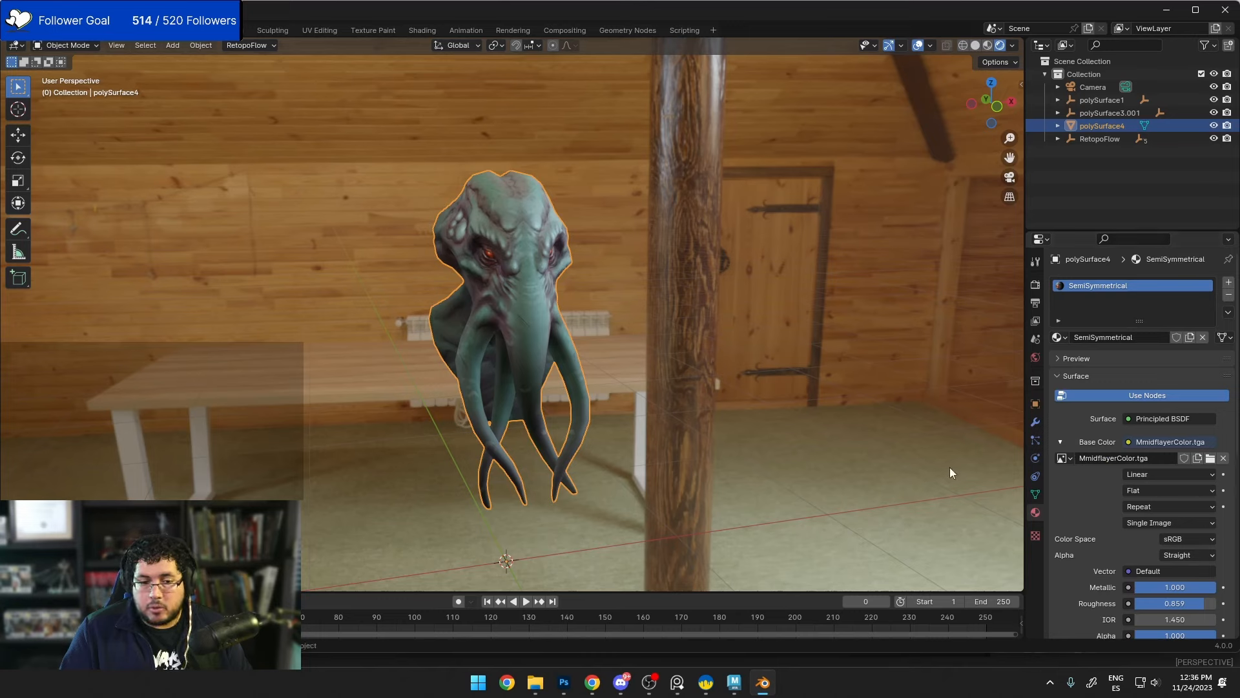
scroll(1077, 509, "down", 2)
mouse_move(1191, 549)
left_mouse_down()
mouse_move(1227, 549)
mouse_move(1130, 534)
mouse_move(1217, 534)
mouse_move(1135, 534)
left_mouse_up()
middle_click_drag(618, 392, 952, 482)
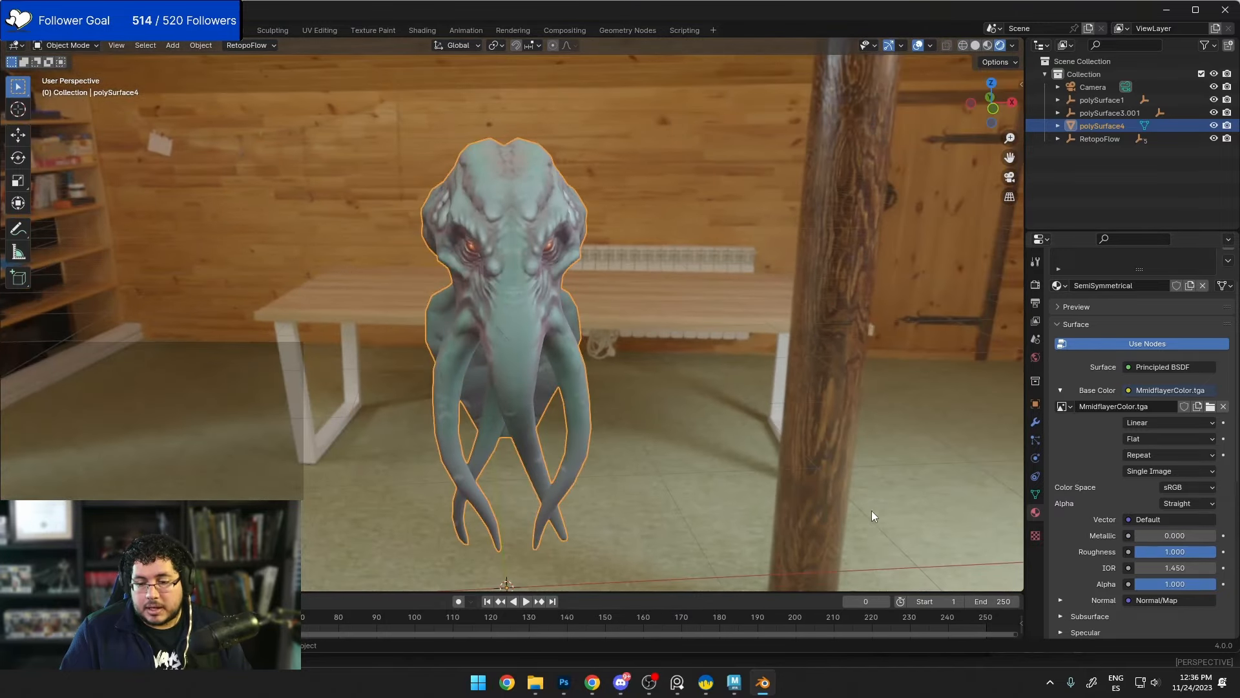
middle_click_drag(871, 510, 1008, 512)
middle_click_drag(664, 388, 665, 386)
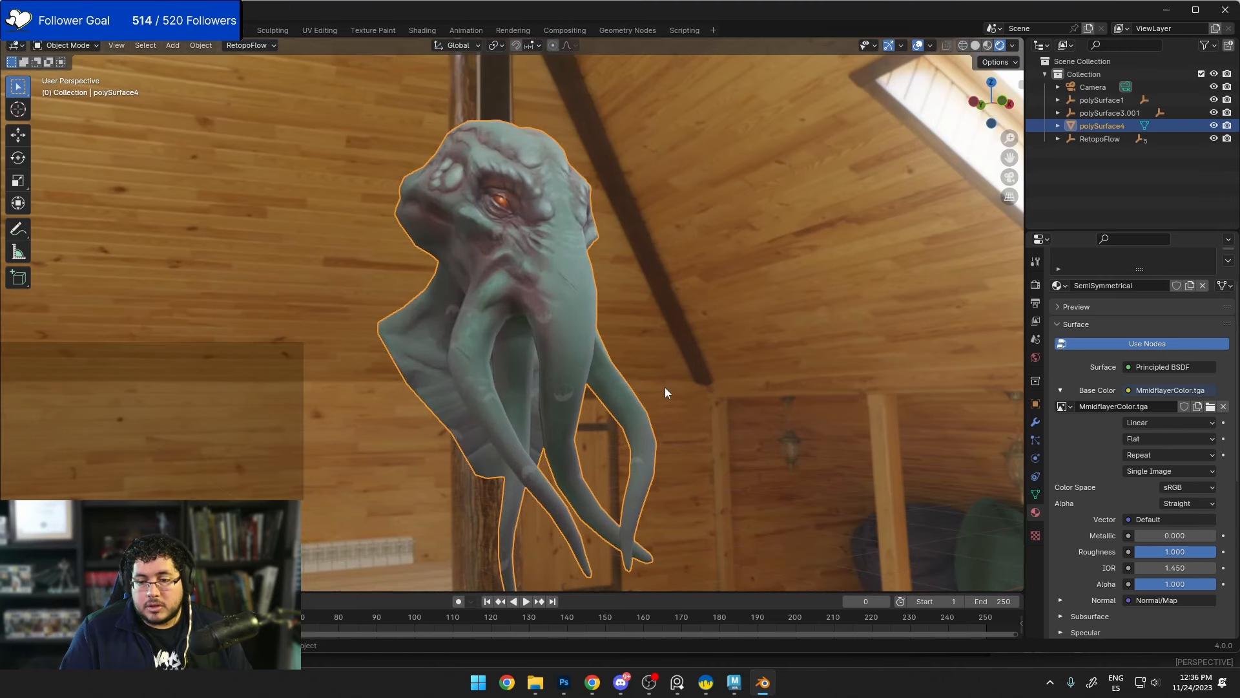
middle_click_drag(613, 352, 561, 367)
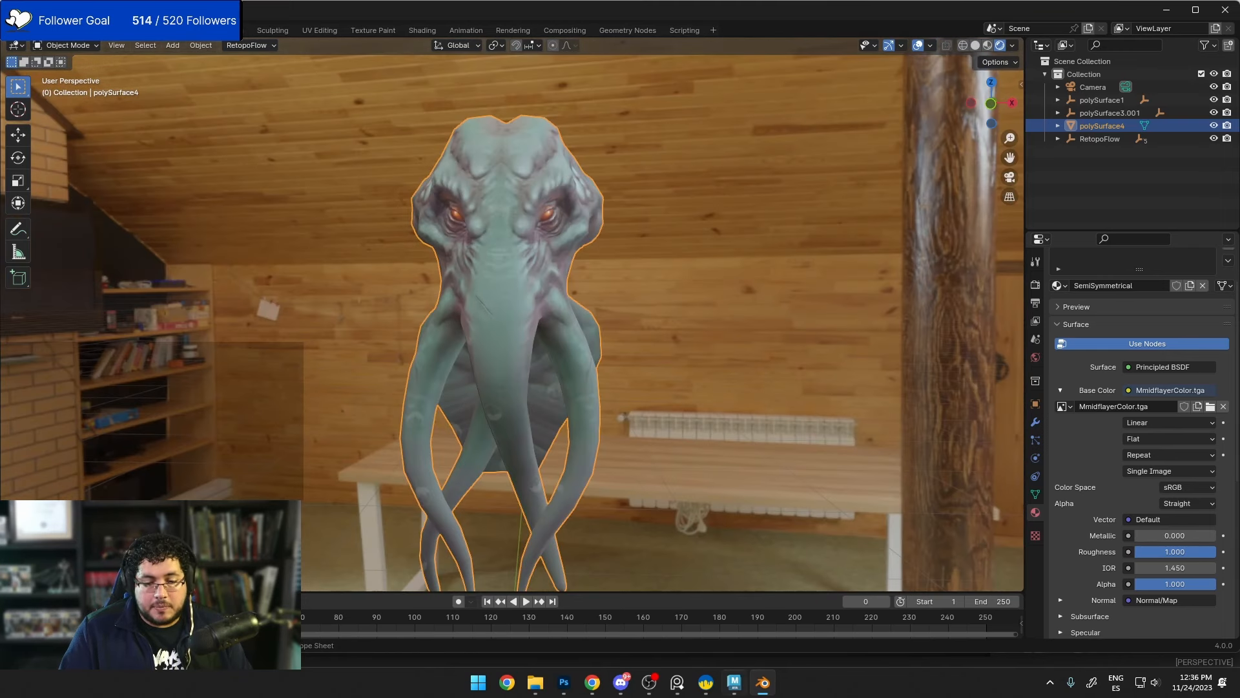
Step: Switch to 3DCoat and examine the painted head and tentacles from the front and three-quarter angles
left_click(705, 683)
left_click_drag(622, 447, 509, 349)
right_click_drag(510, 349, 615, 447)
left_click_drag(615, 447, 532, 345)
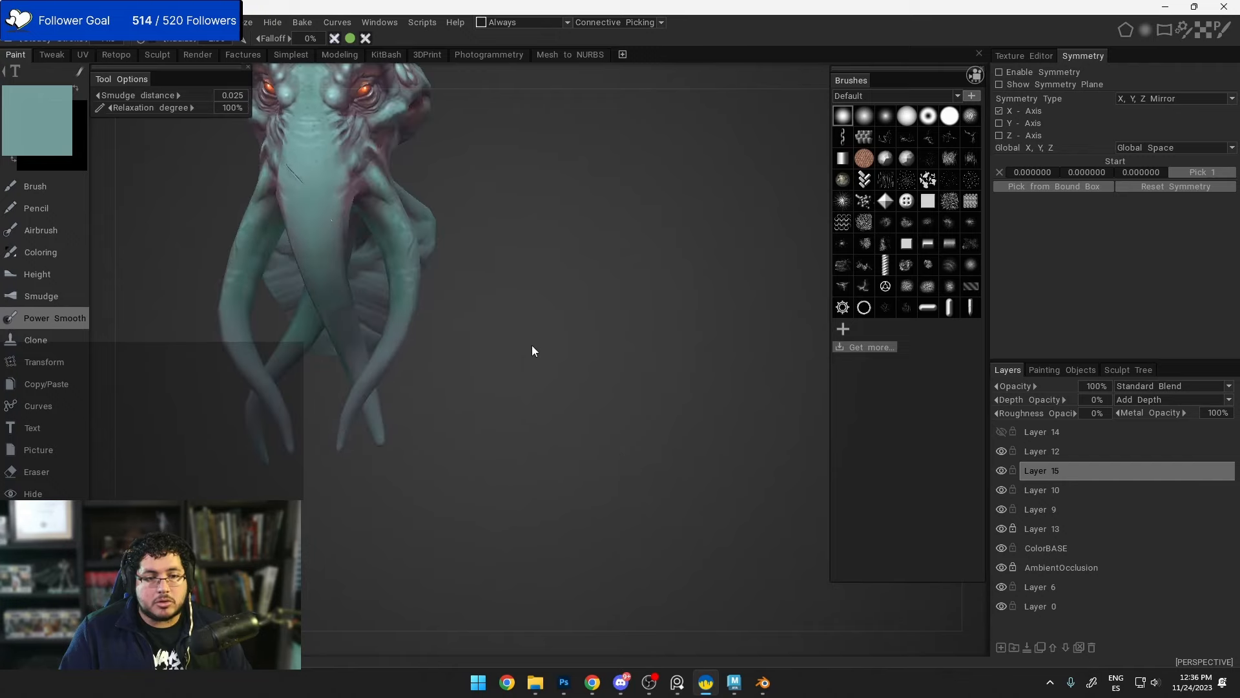
middle_click_drag(533, 345, 559, 437)
left_click_drag(560, 436, 583, 400)
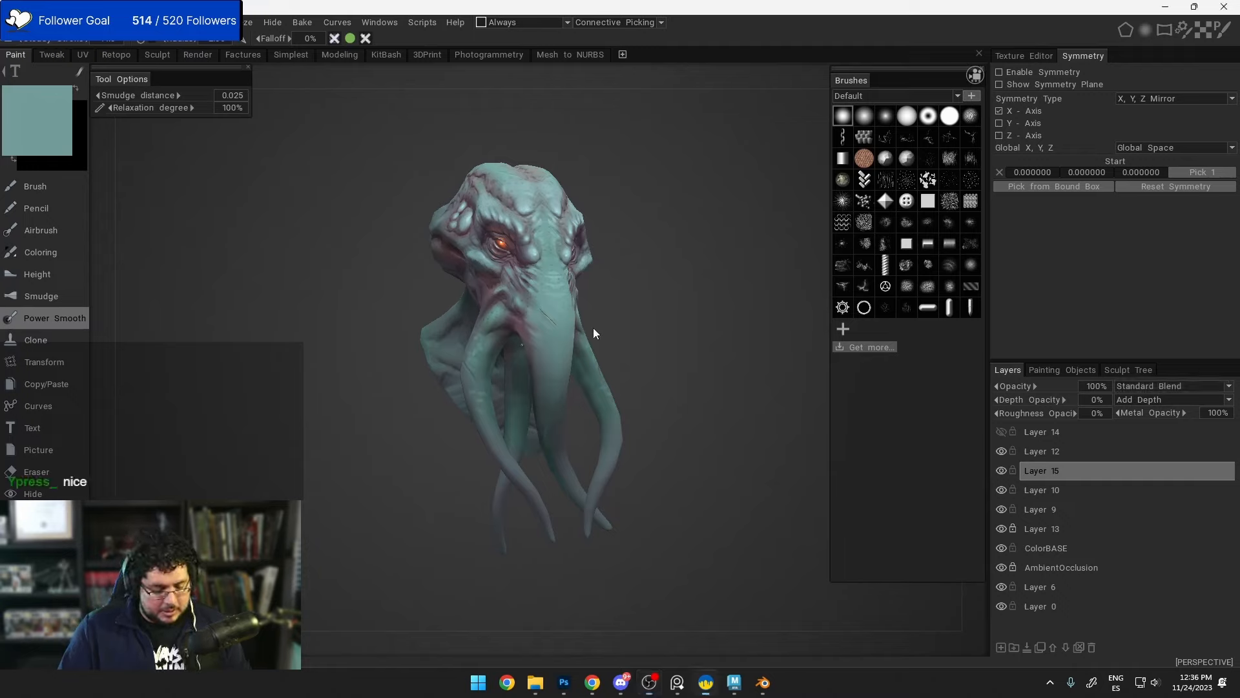
left_click_drag(670, 327, 701, 354)
key("1")
key("2")
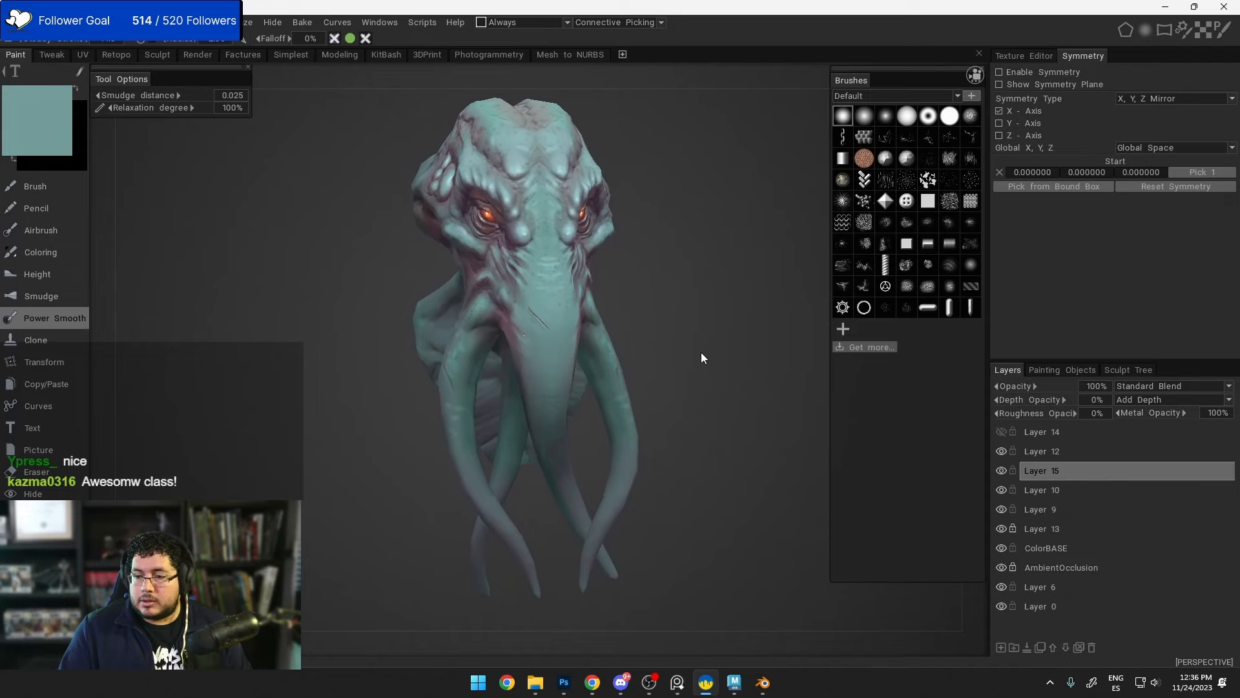